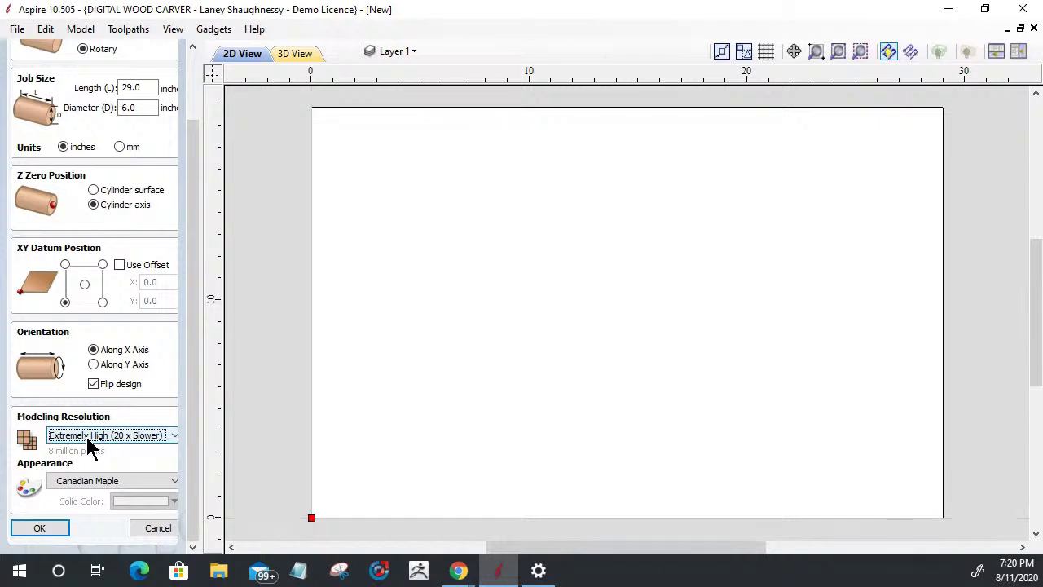
# Try the Standard (fastest) and Maximum (50 x Slower) modeling resolutions for the rotary job.
pyautogui.click(87, 438)
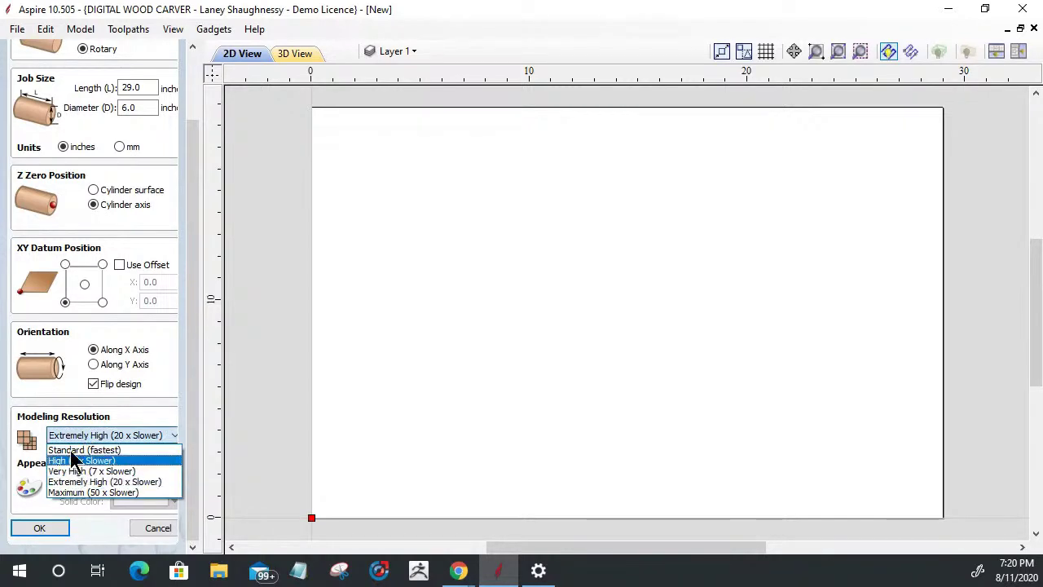
pyautogui.click(72, 450)
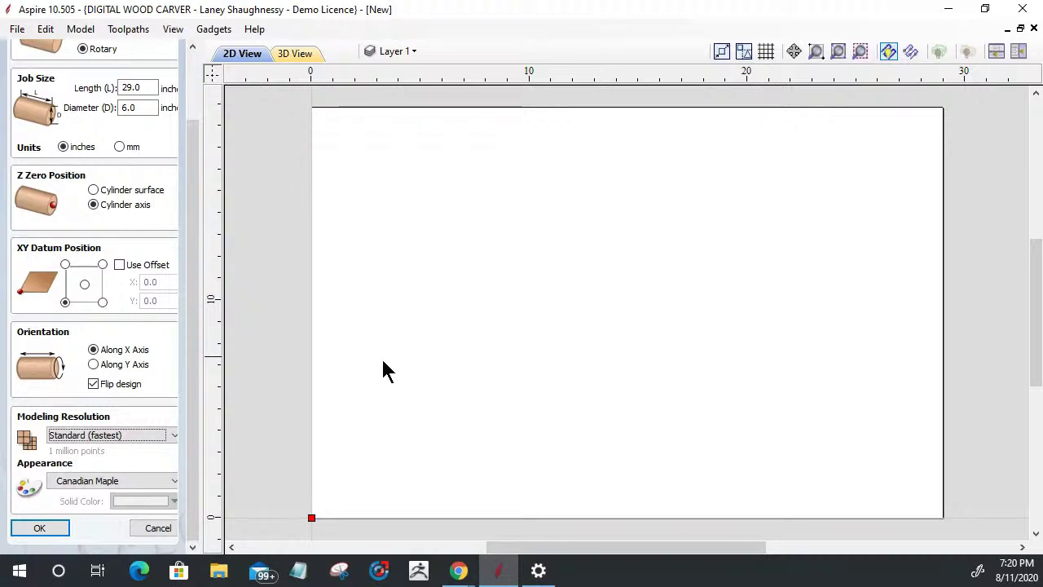
pyautogui.click(90, 437)
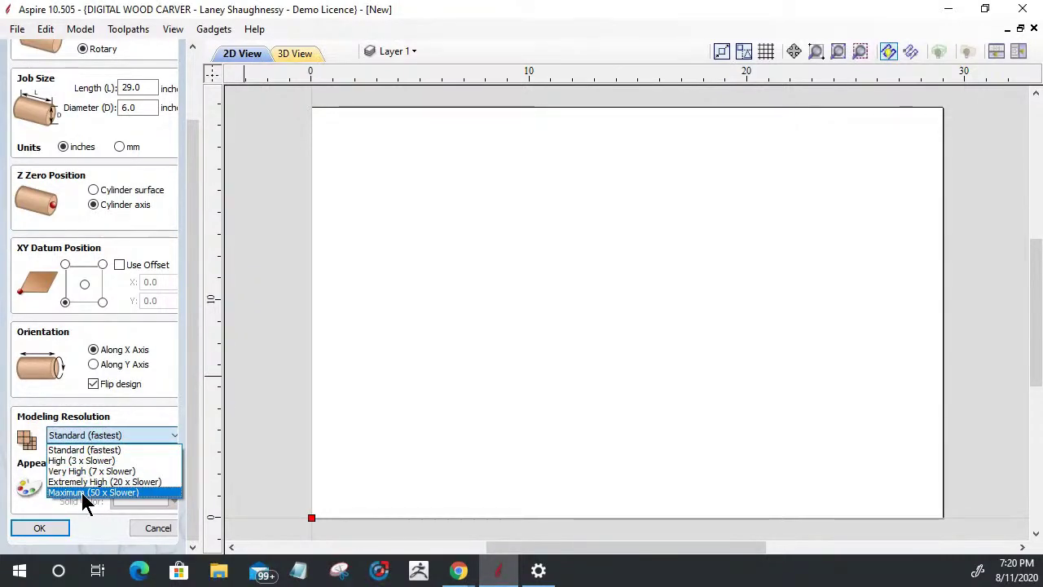
pyautogui.click(103, 493)
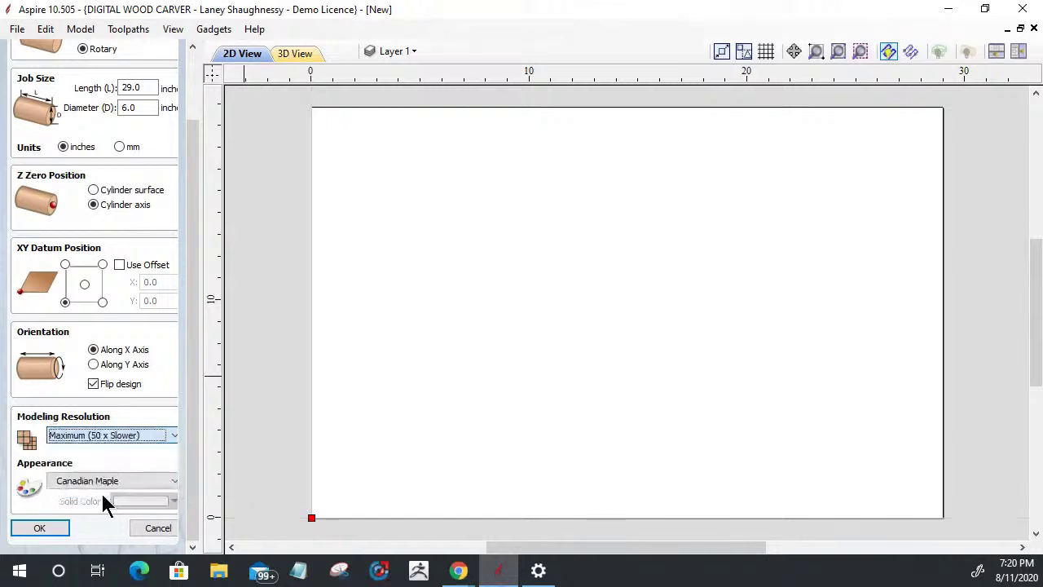
# Set the modeling resolution to Extremely High (20 x Slower) and accept the rotary job setup.
pyautogui.click(106, 434)
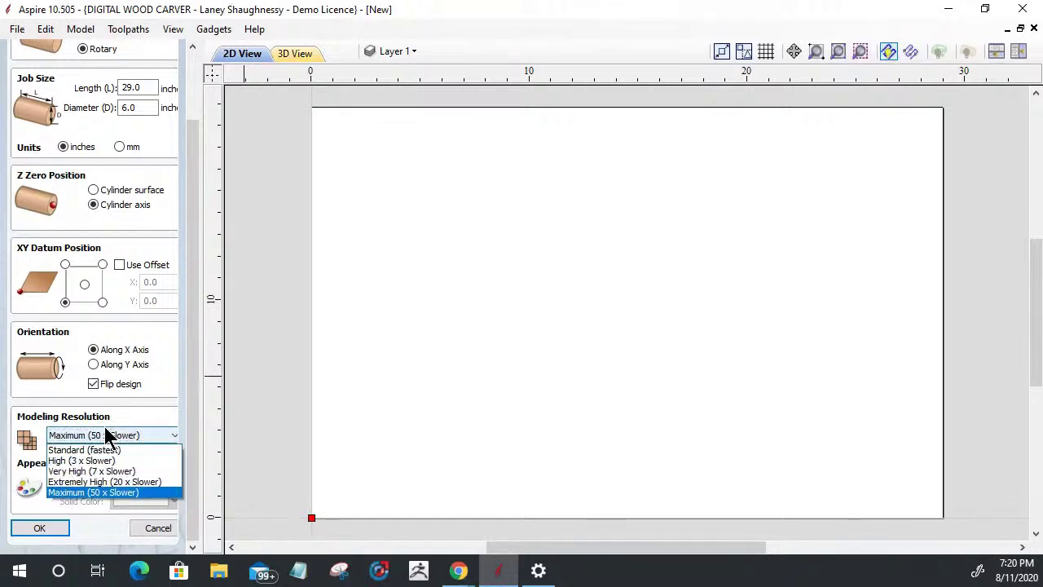
pyautogui.click(84, 482)
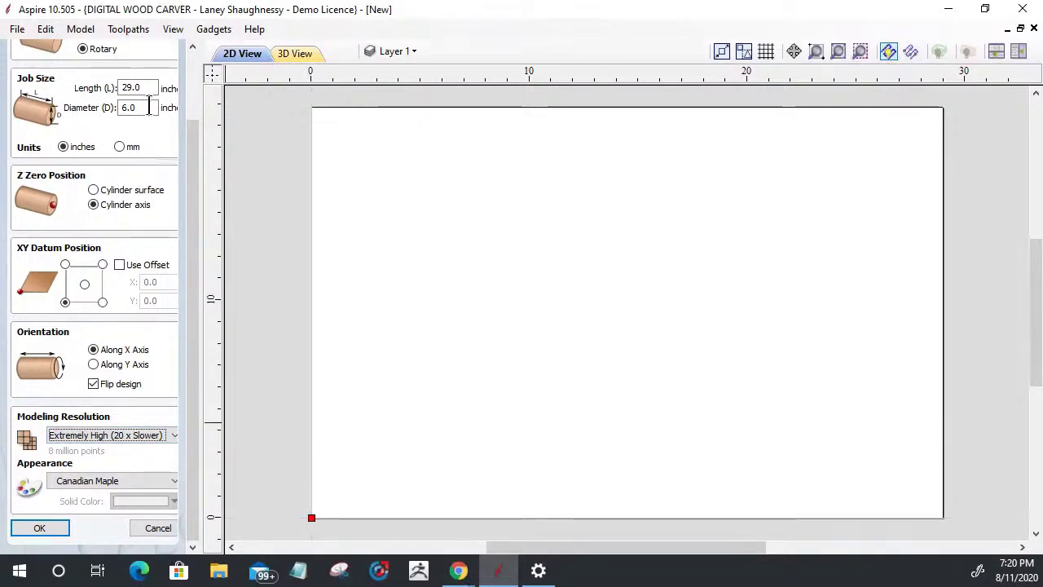
pyautogui.scroll(3, 148, 108)
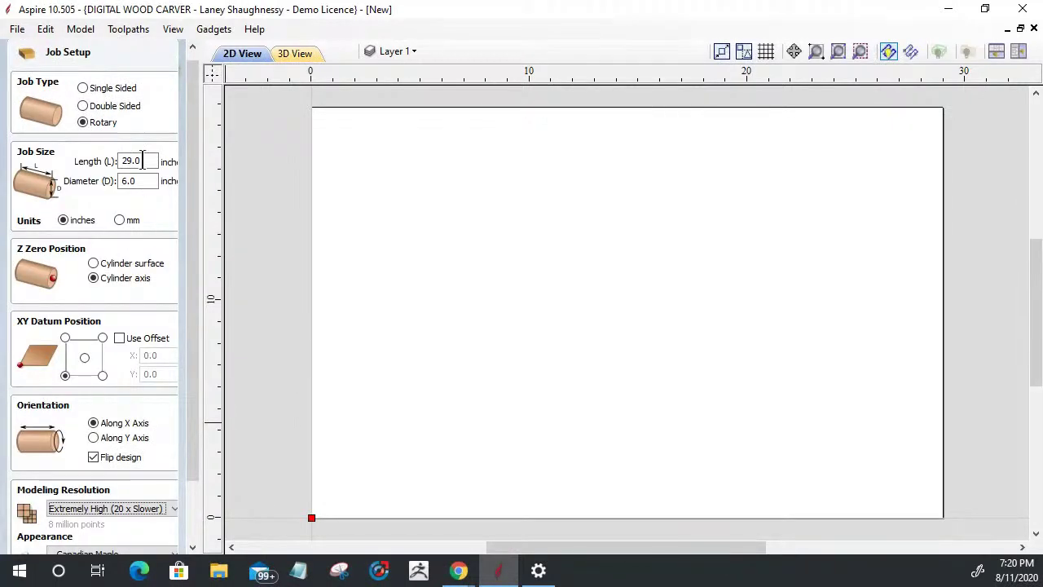
pyautogui.doubleClick(134, 161)
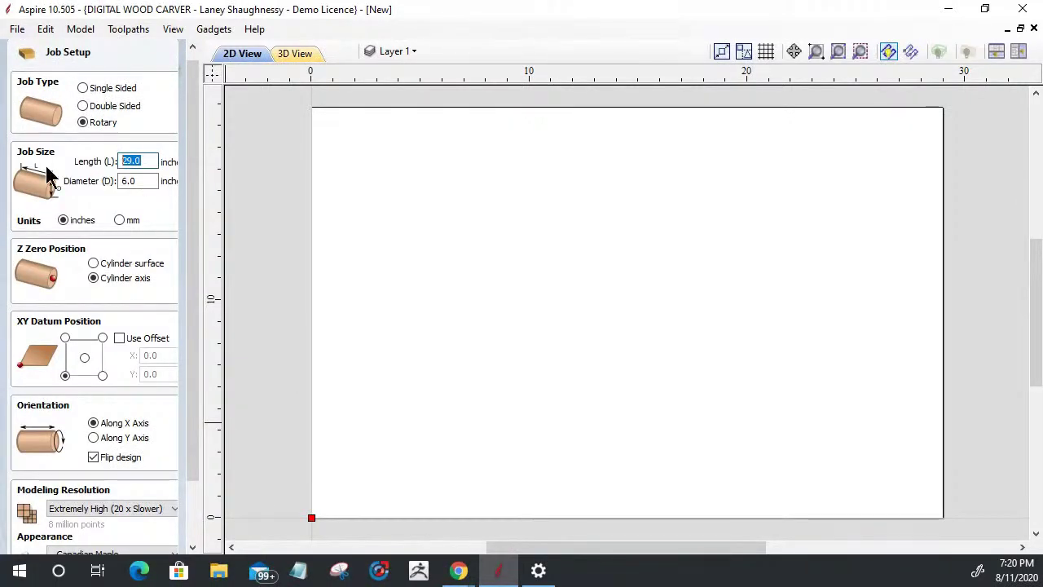
pyautogui.press('Tab')
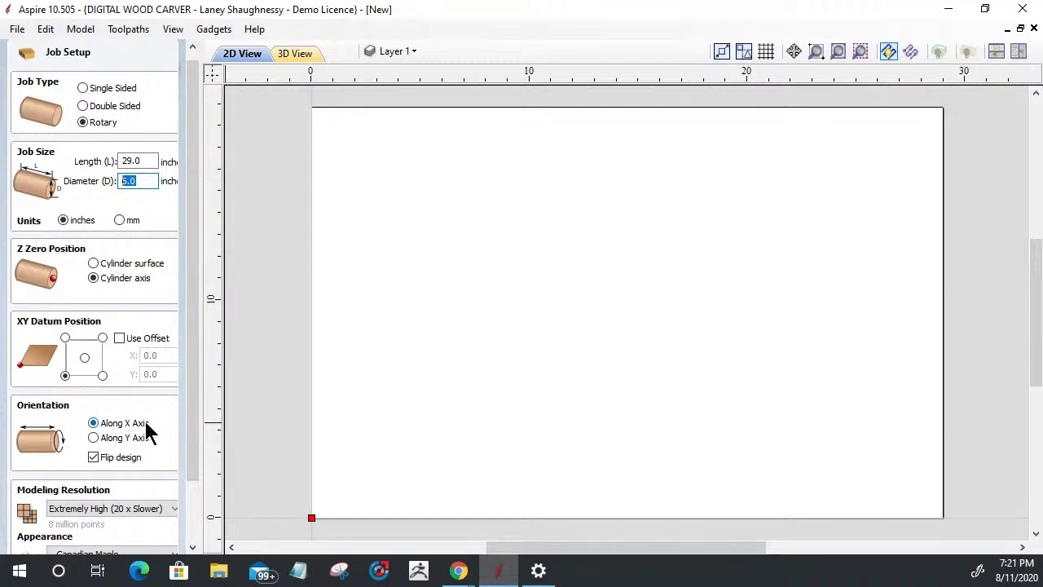
pyautogui.moveTo(192, 410); pyautogui.dragTo(189, 483)
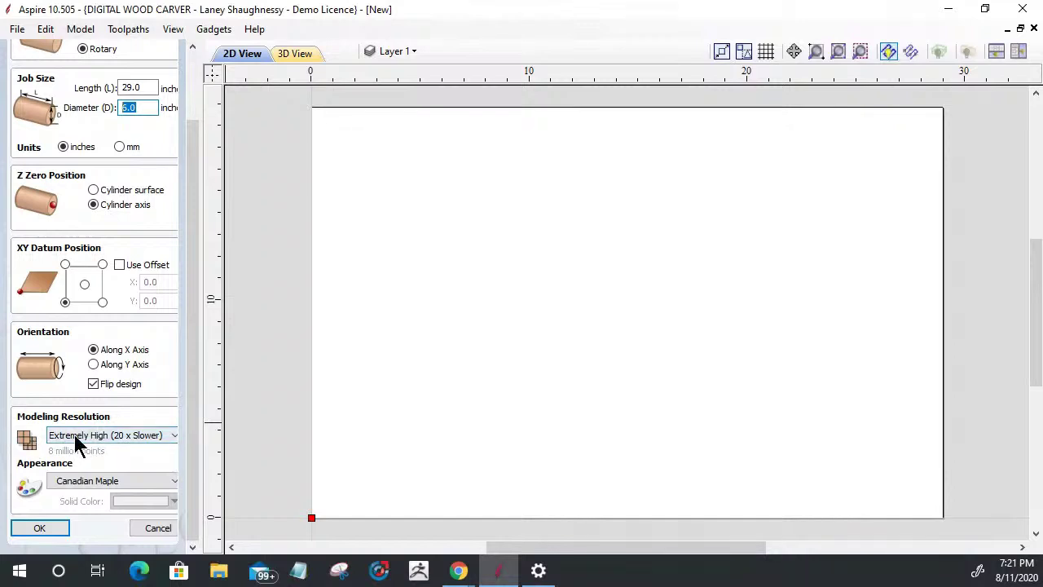
pyautogui.click(22, 528)
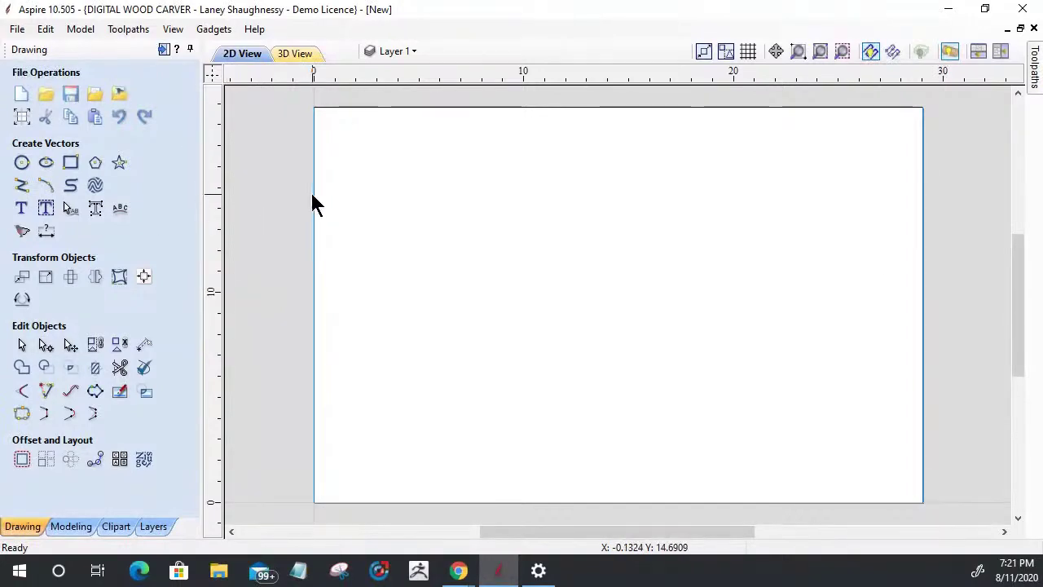
# Show the Bounding Box layer briefly, hide it again and keep Layer 1 as the active layer.
pyautogui.click(403, 54)
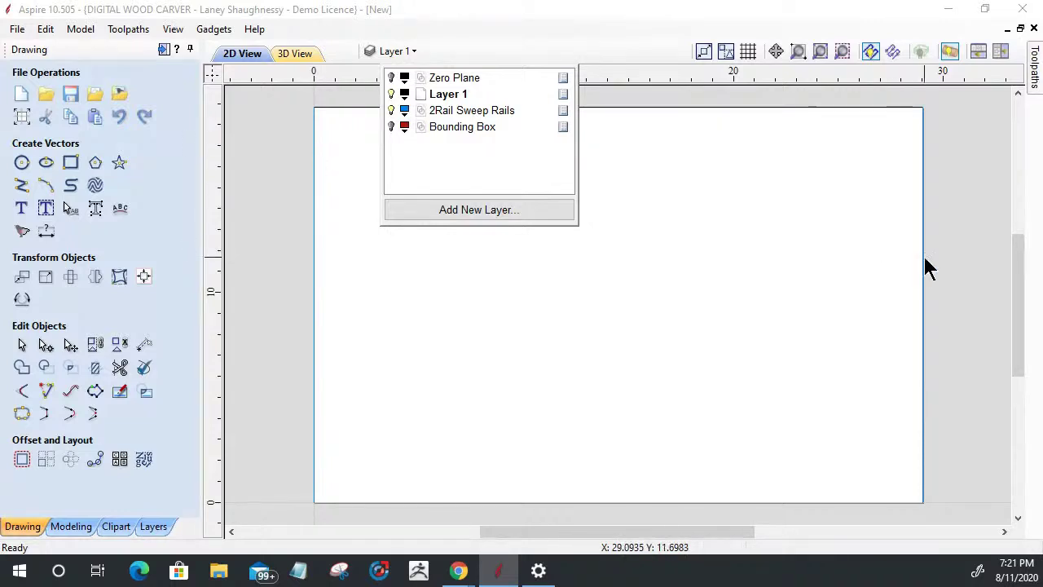
pyautogui.click(391, 126)
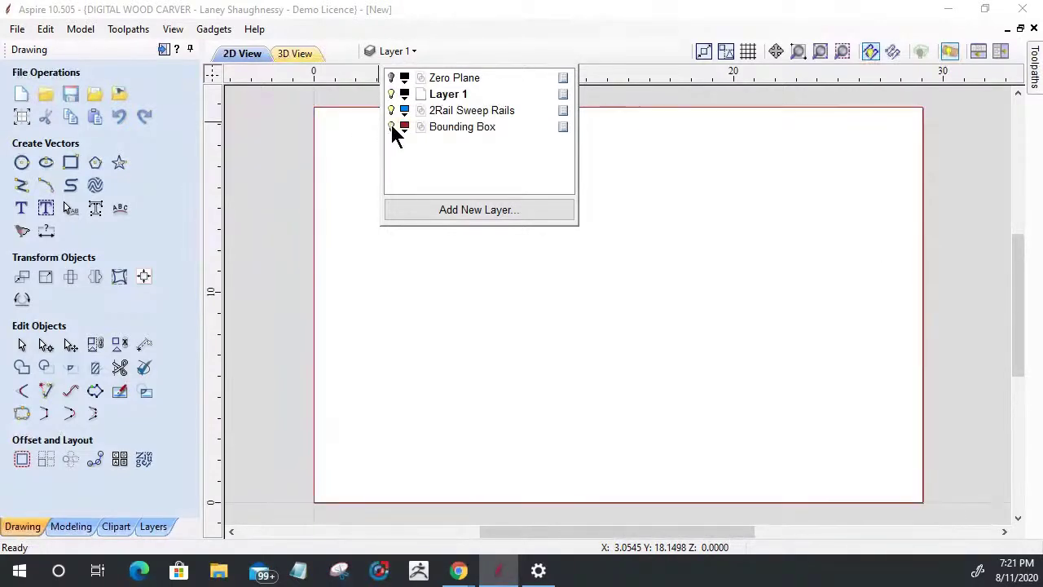
pyautogui.click(392, 126)
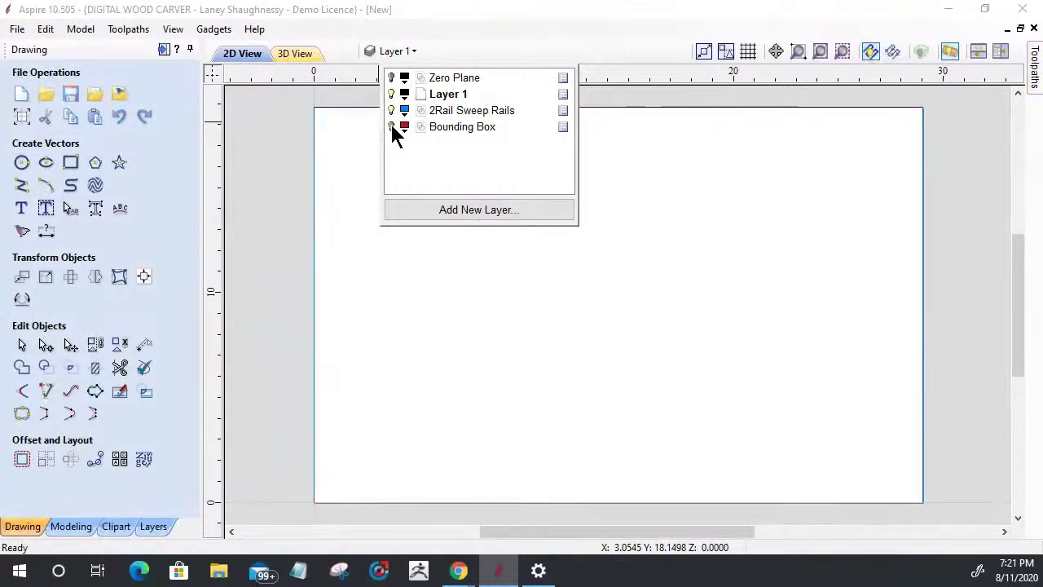
pyautogui.doubleClick(444, 96)
pyautogui.click(441, 316)
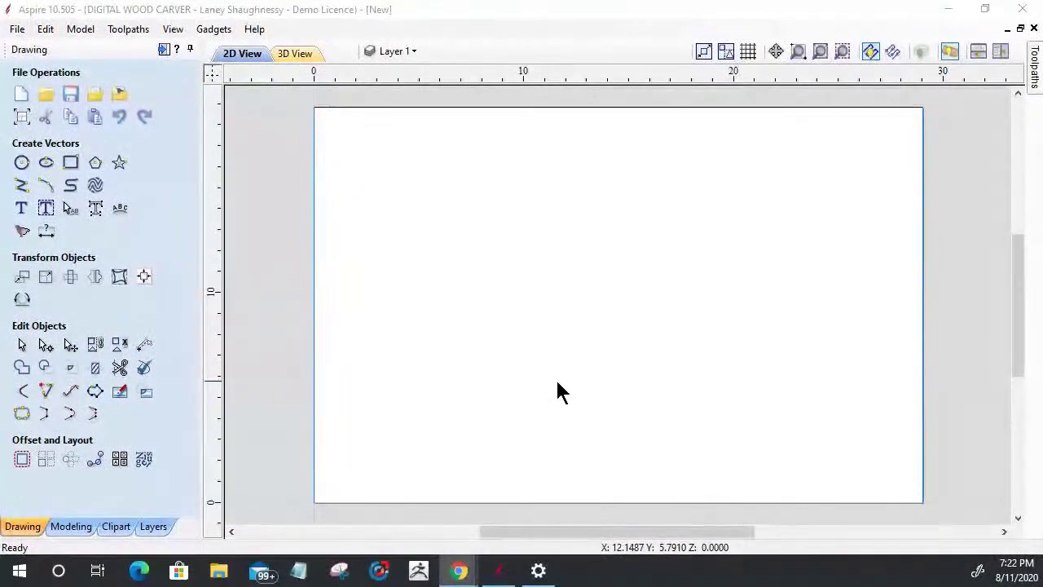
# Import the 3D model file 25 from the balusters folder.
pyautogui.click(77, 526)
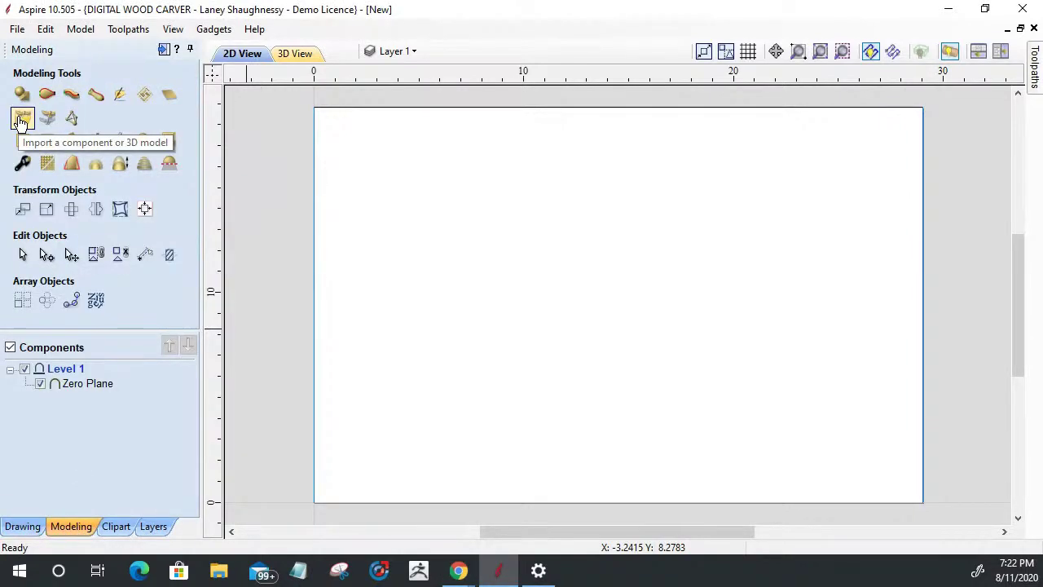
pyautogui.click(22, 121)
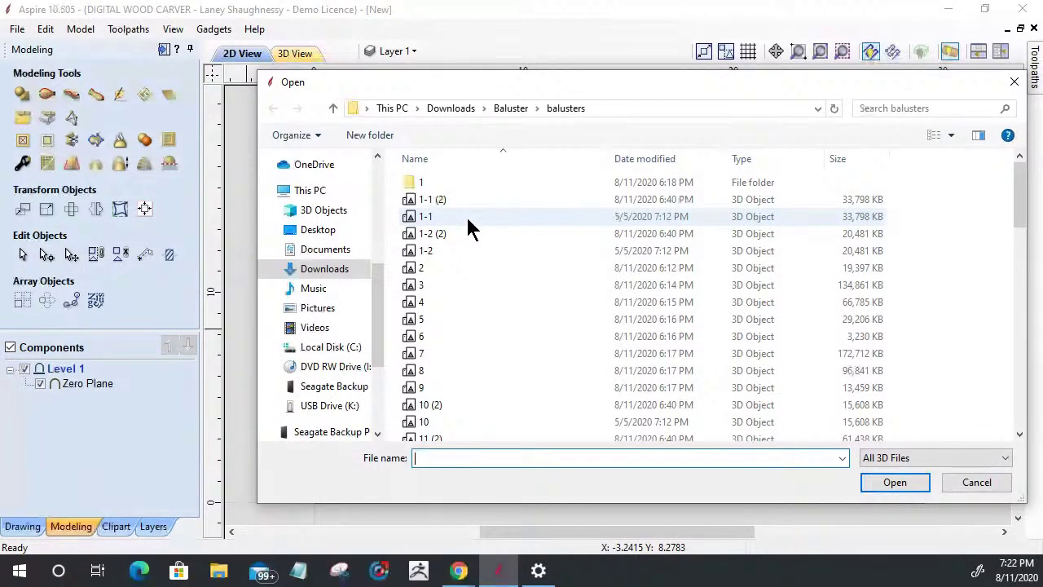
pyautogui.scroll(-10, 466, 237)
pyautogui.scroll(-1, 469, 254)
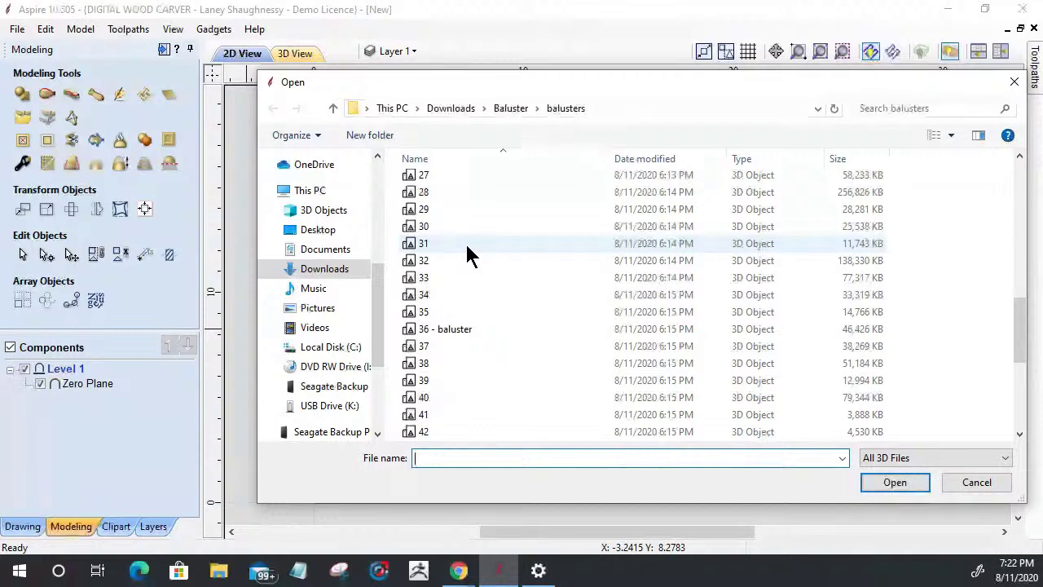
pyautogui.scroll(2, 467, 244)
pyautogui.click(459, 229)
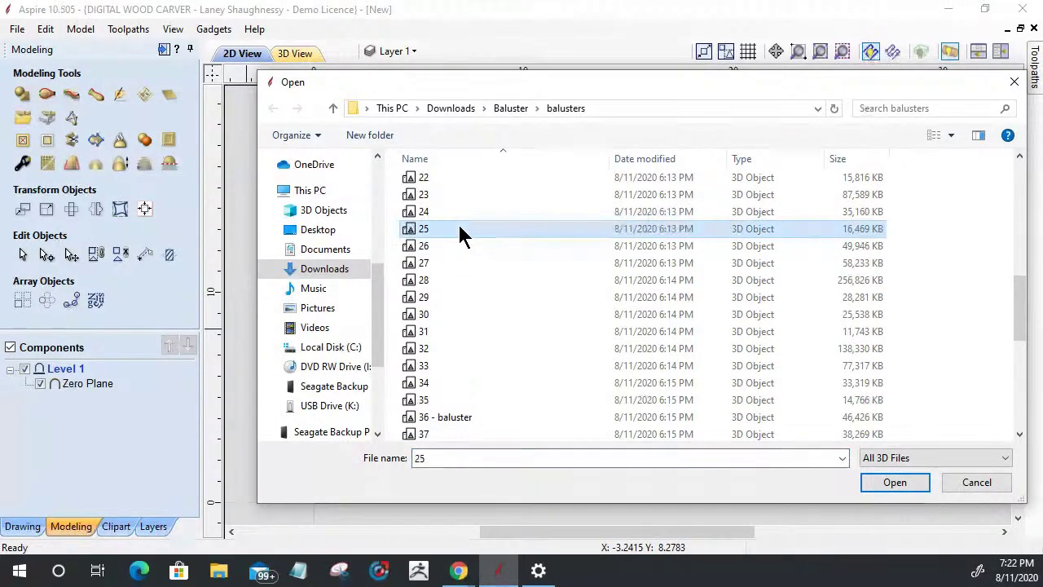
pyautogui.click(893, 483)
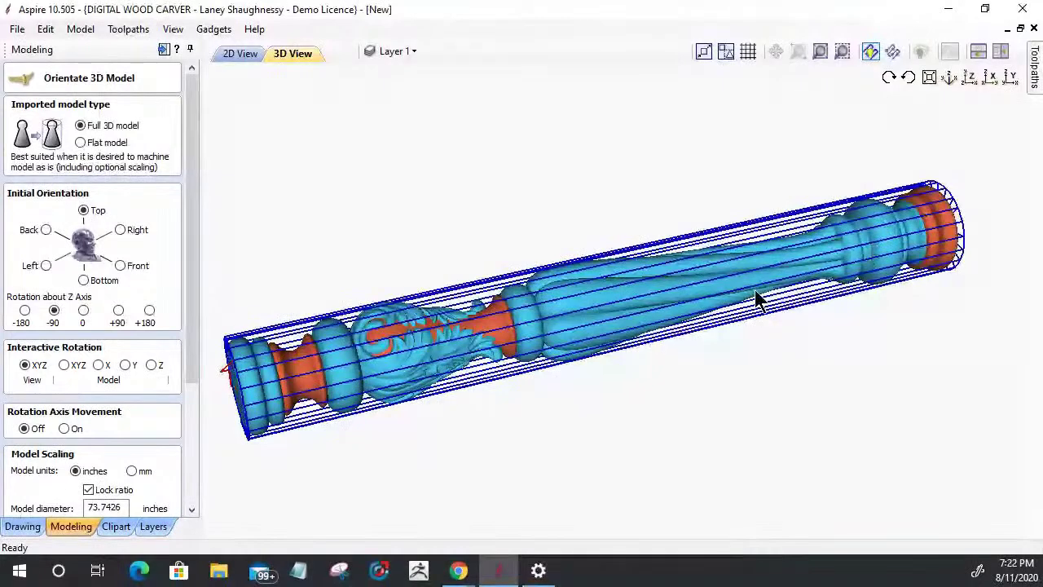
# Scale the imported baluster to a model diameter of 4 inches with the ratio locked.
pyautogui.click(970, 81)
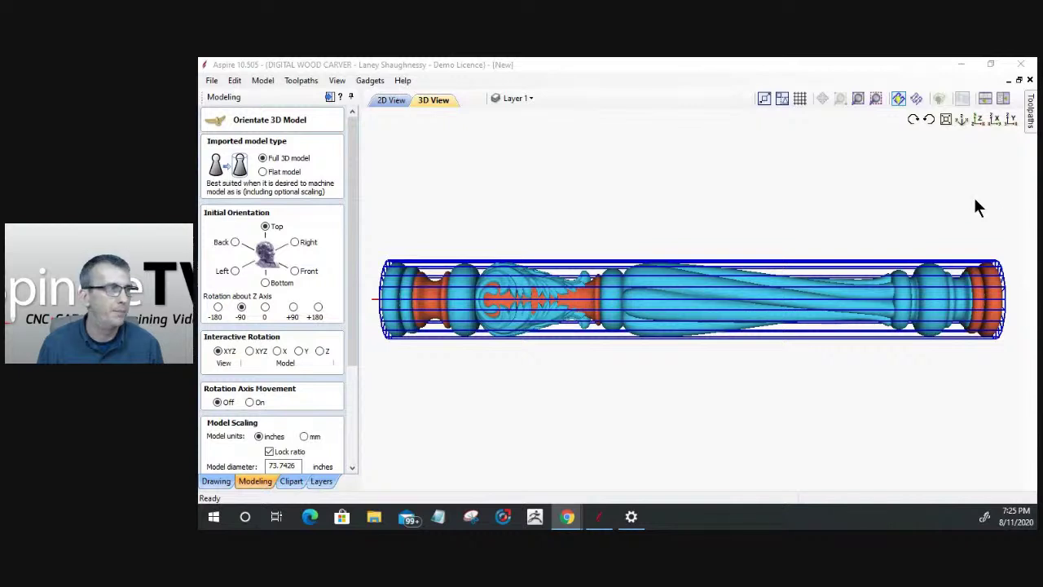
pyautogui.moveTo(352, 339); pyautogui.dragTo(351, 487)
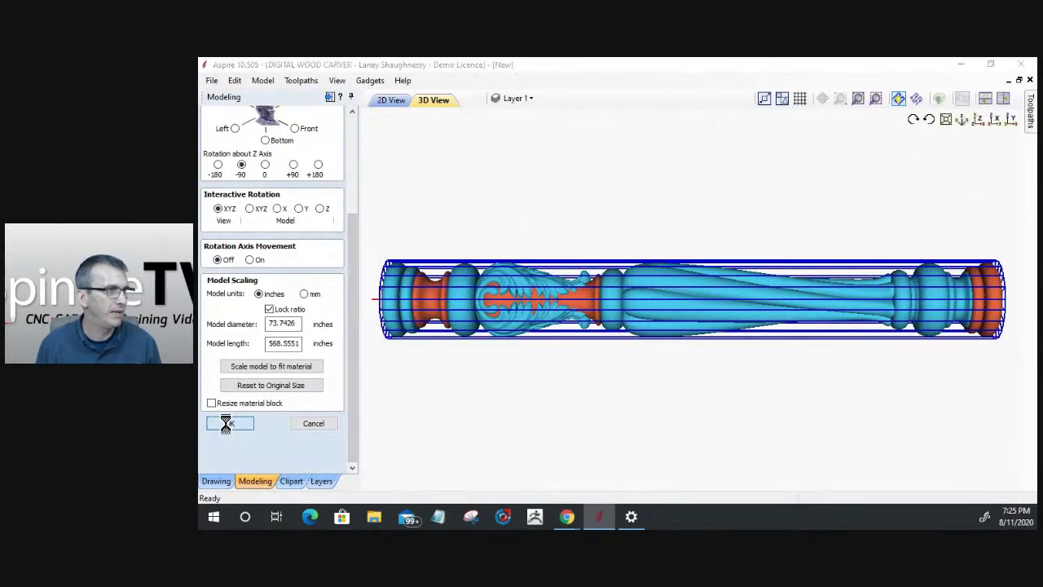
pyautogui.click(230, 425)
pyautogui.click(661, 310)
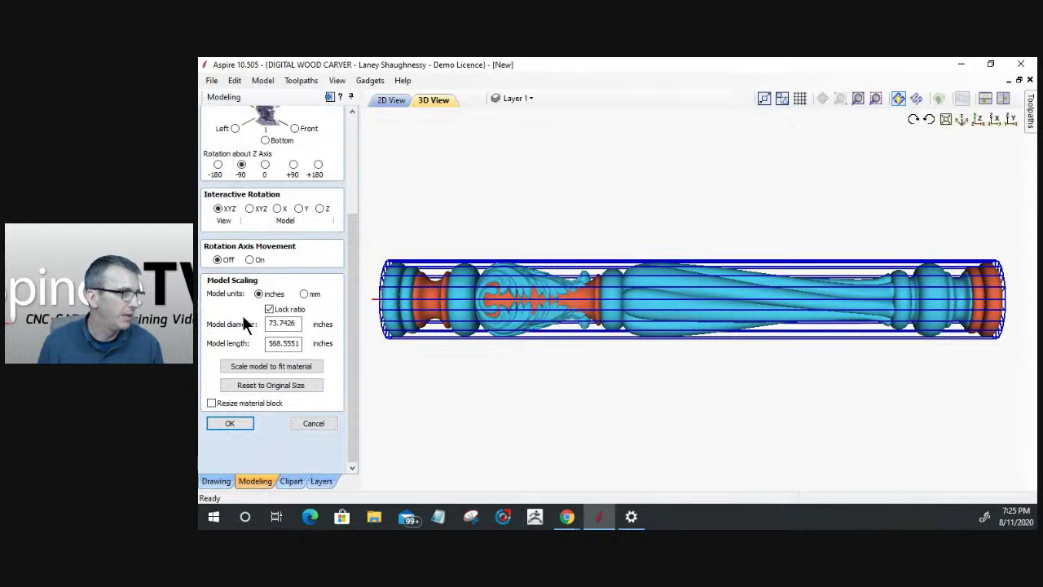
pyautogui.doubleClick(298, 324)
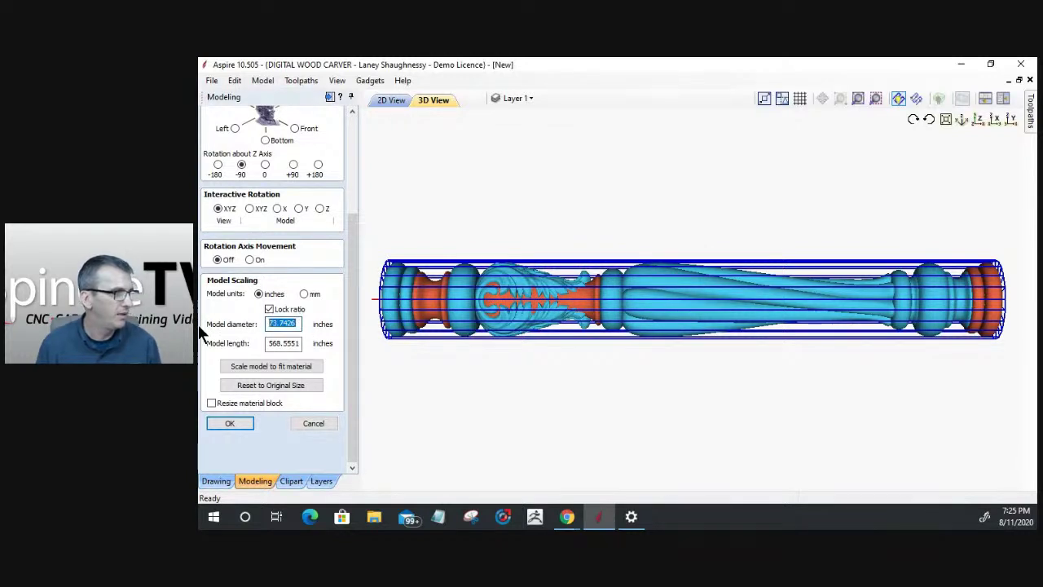
pyautogui.write('4')
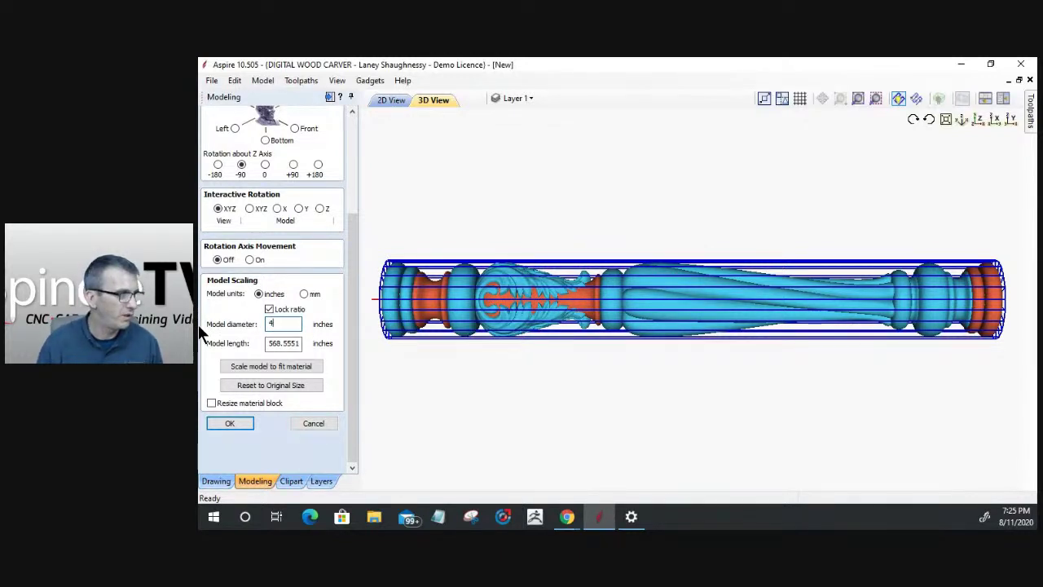
pyautogui.click(275, 364)
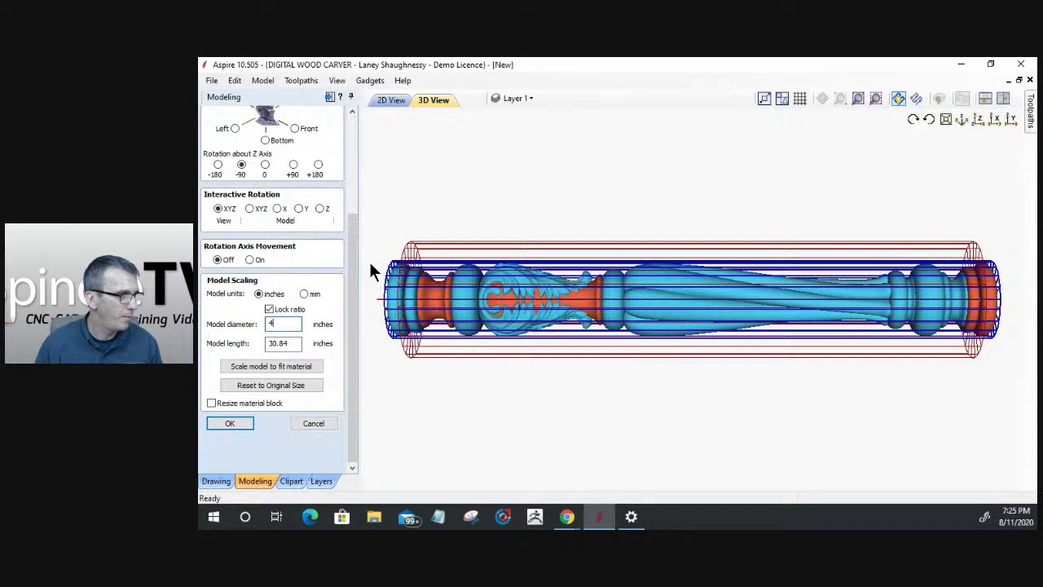
# Set the model length to 29 inches with the ratio unlocked and complete the import with the material block resized.
pyautogui.click(269, 309)
pyautogui.doubleClick(281, 343)
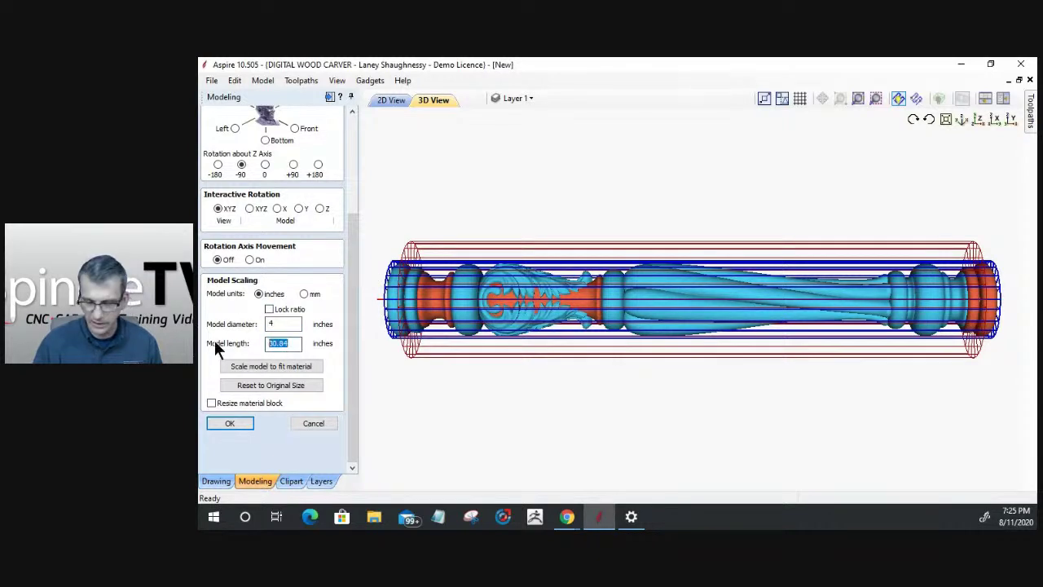
pyautogui.write('29')
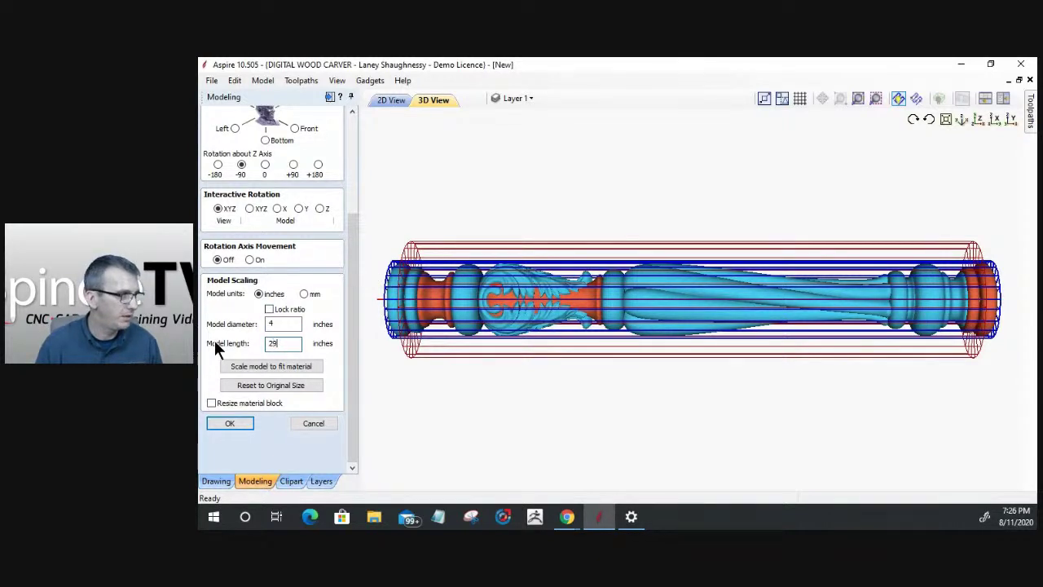
pyautogui.press('Return')
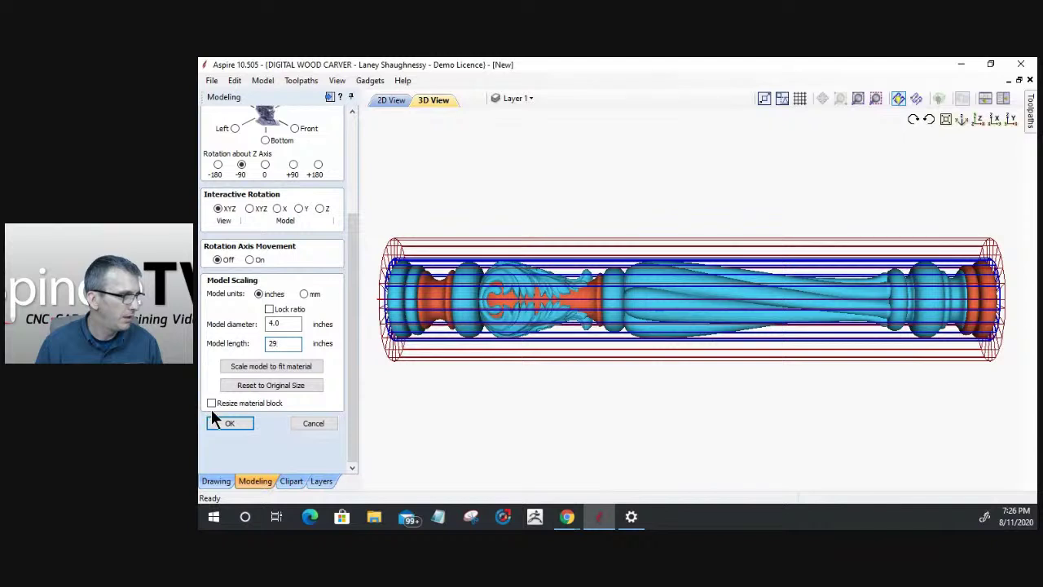
pyautogui.click(211, 402)
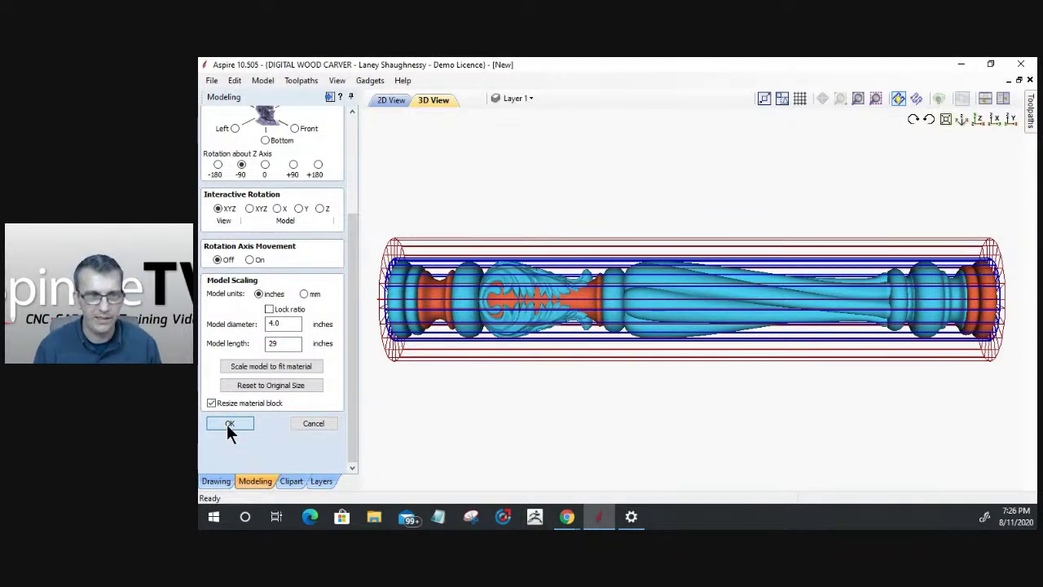
pyautogui.click(228, 424)
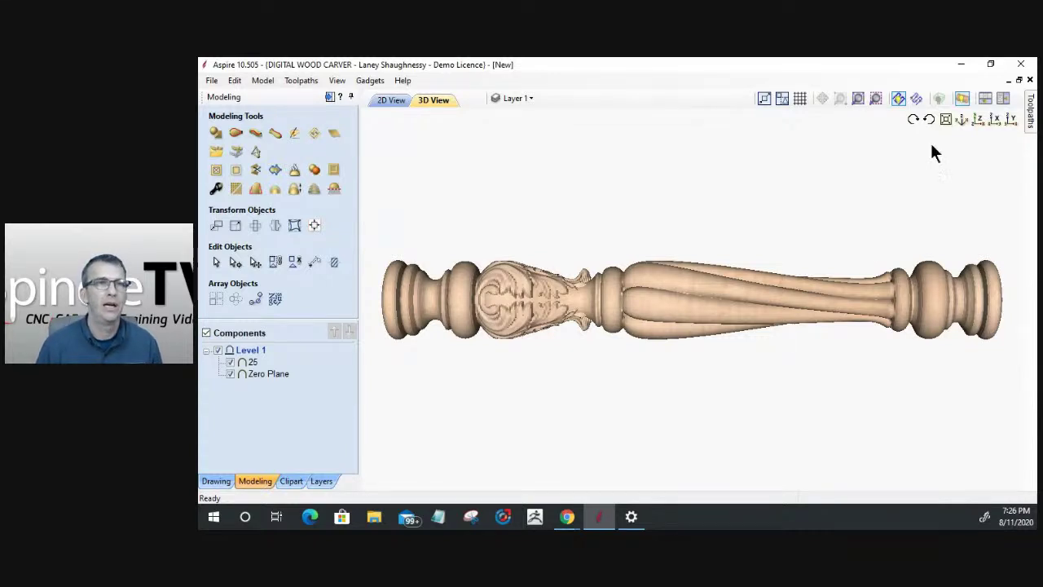
# Examine the baluster's carved relief unwrapped as a flat model, and return to the wrapped rotary display.
pyautogui.click(966, 99)
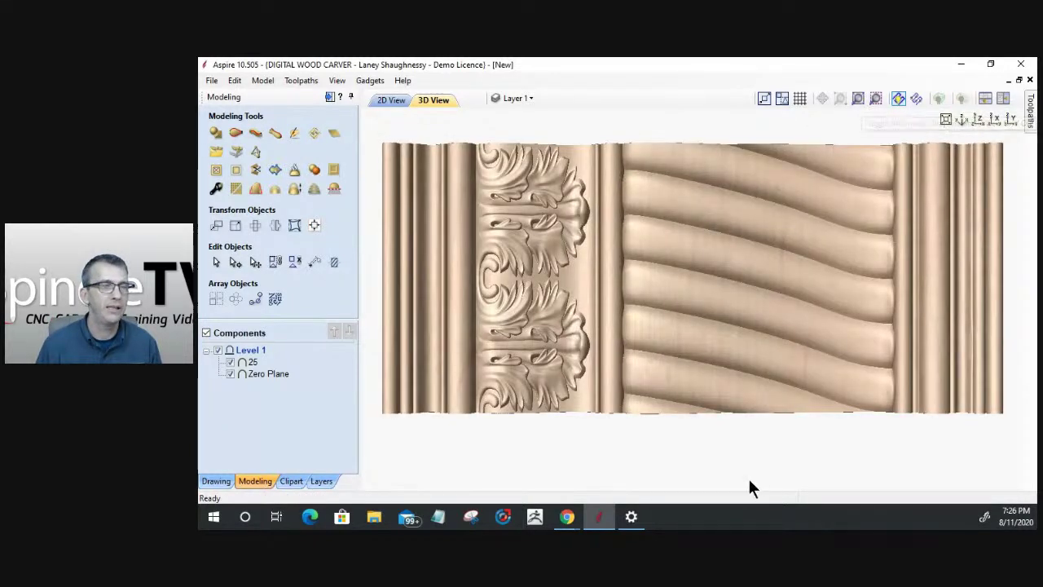
pyautogui.moveTo(720, 356); pyautogui.dragTo(710, 311)
pyautogui.moveTo(706, 276); pyautogui.dragTo(719, 317)
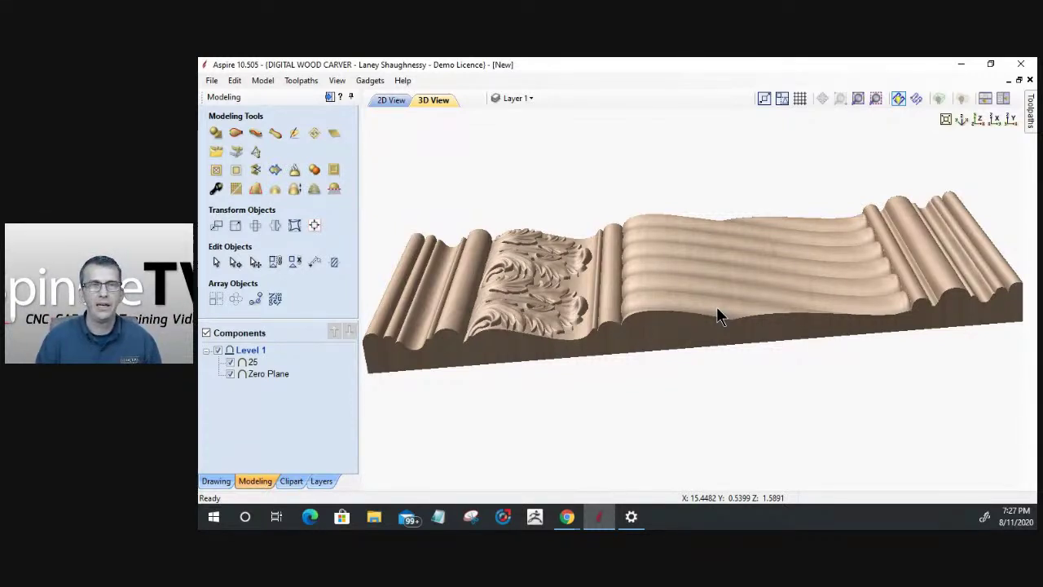
pyautogui.click(960, 99)
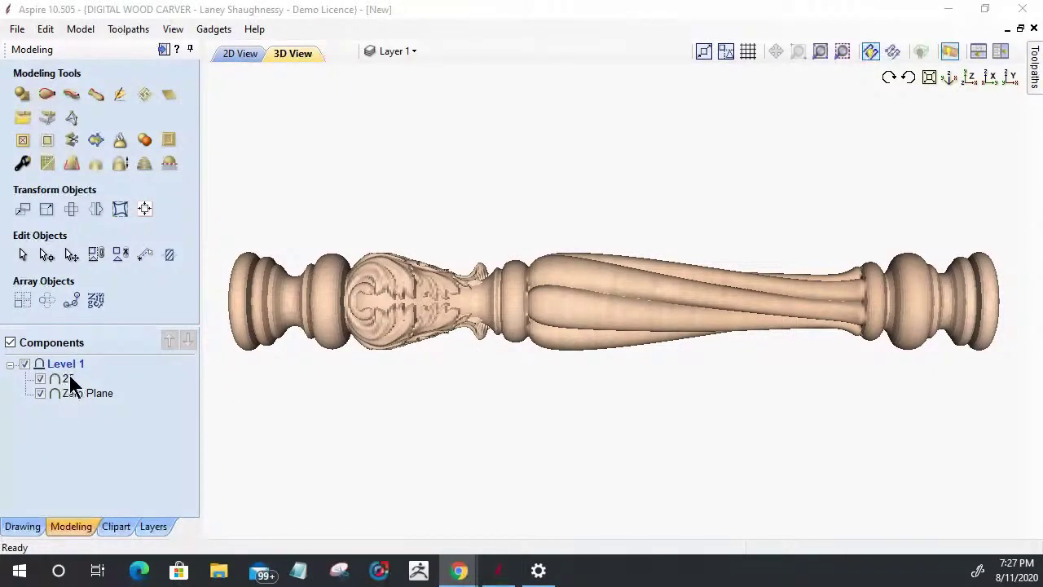
# Delete the imported baluster component 25 and keep the zero plane.
pyautogui.click(69, 375)
pyautogui.click(69, 378)
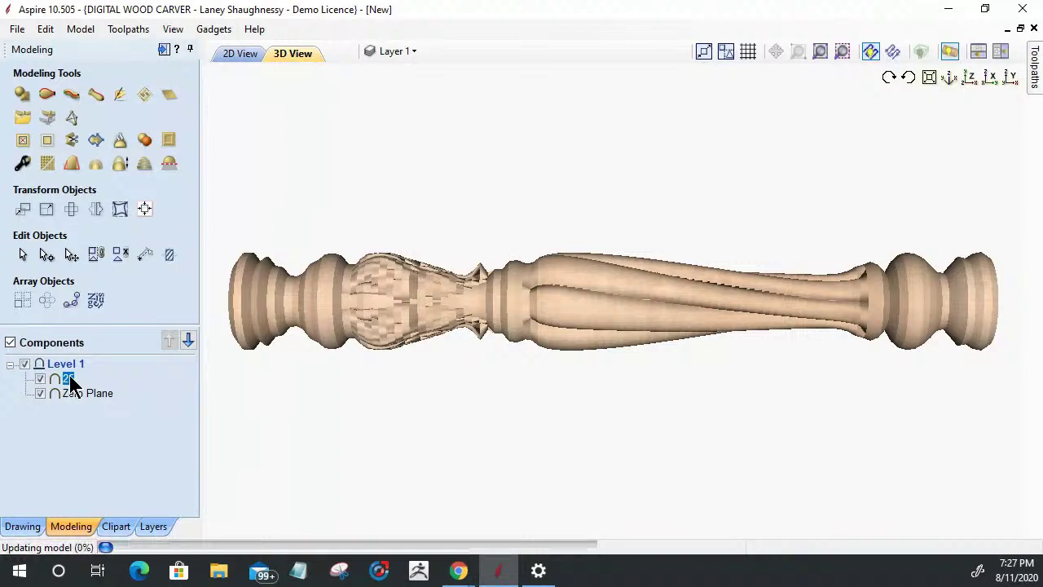
pyautogui.press('Delete')
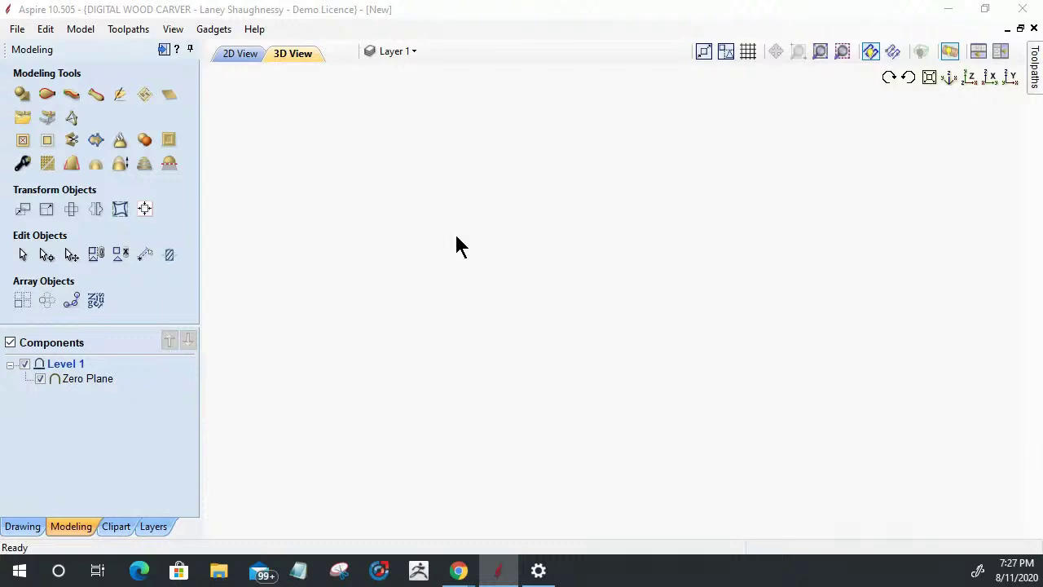
# Import the 3D model file 25 from the balusters folder again.
pyautogui.hotkey('ctrl', 'o')
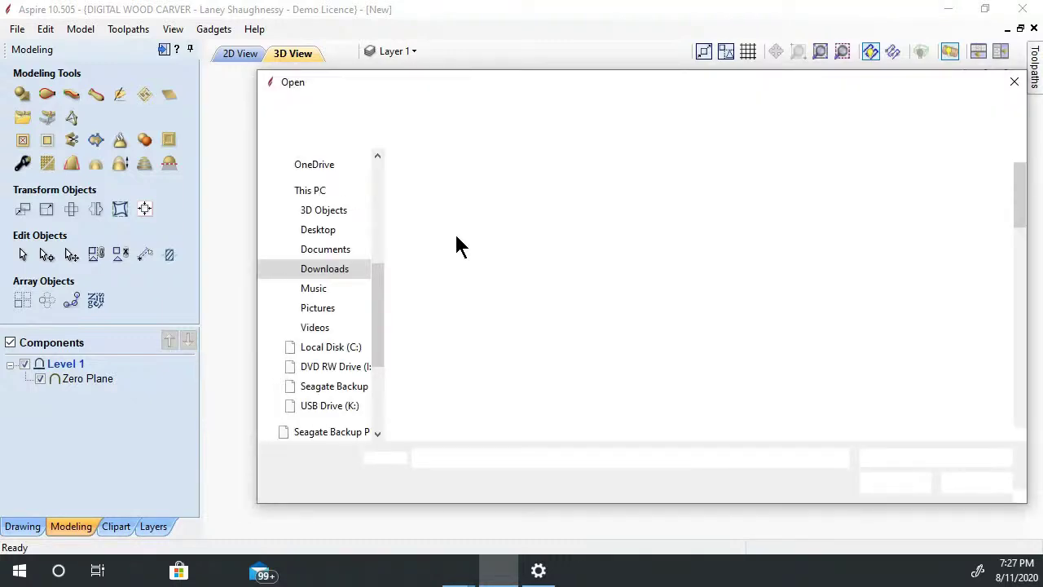
pyautogui.scroll(-5, 457, 244)
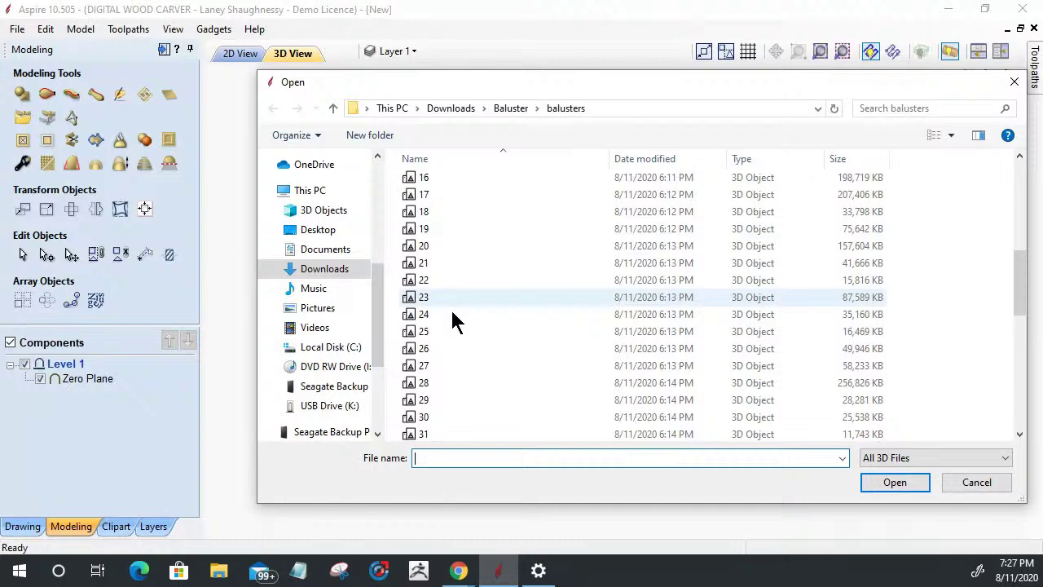
pyautogui.click(425, 333)
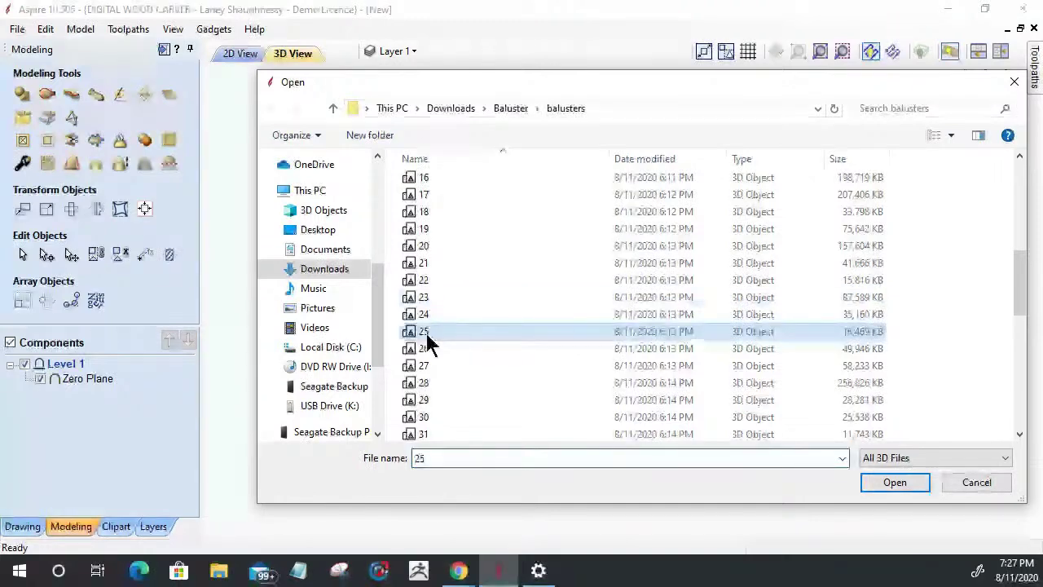
pyautogui.click(869, 484)
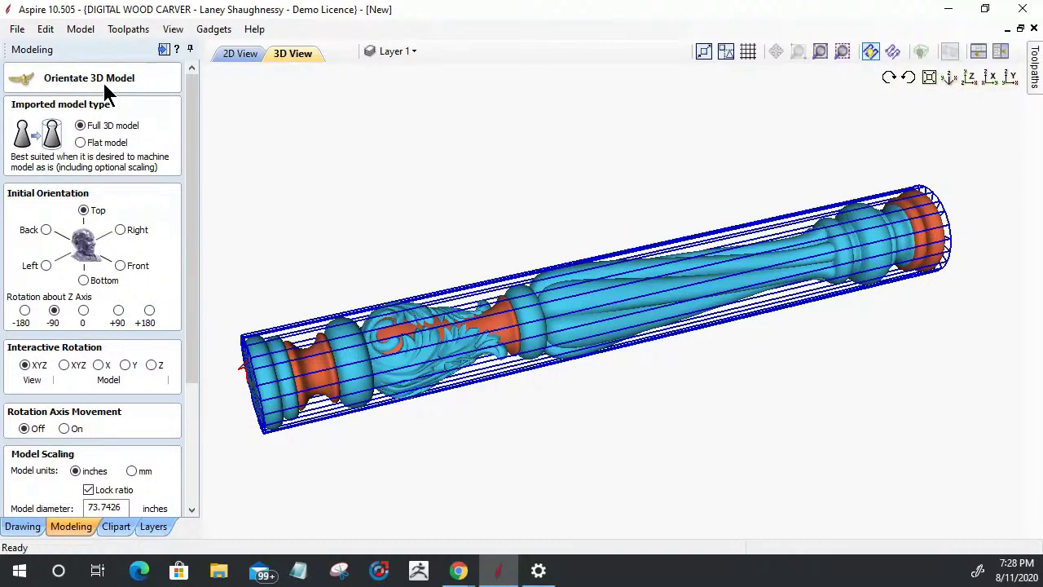
# Treat the imported baluster as a flat model and rotate it -90 degrees about the Z axis.
pyautogui.click(80, 143)
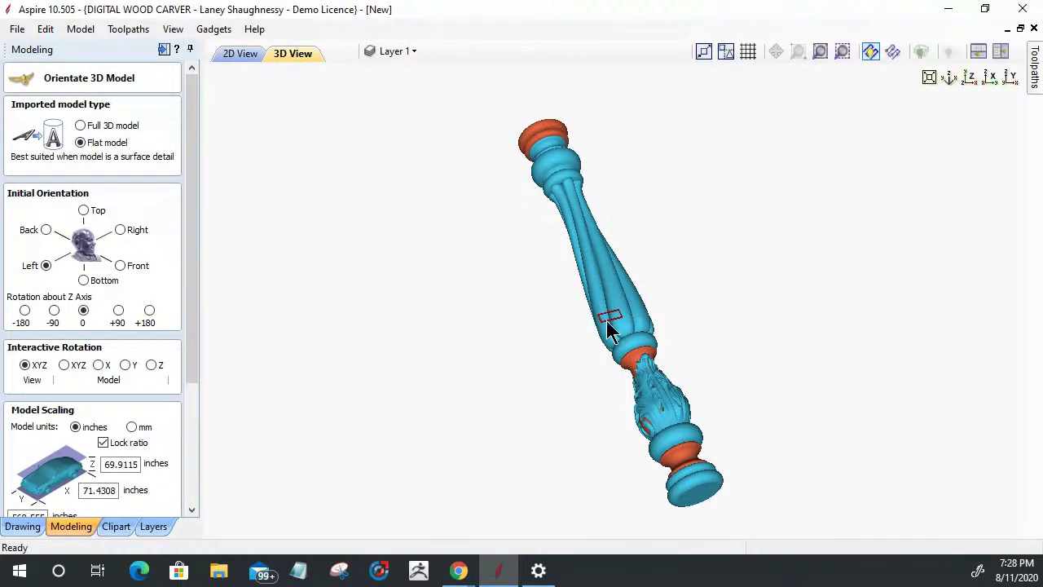
pyautogui.scroll(4, 606, 320)
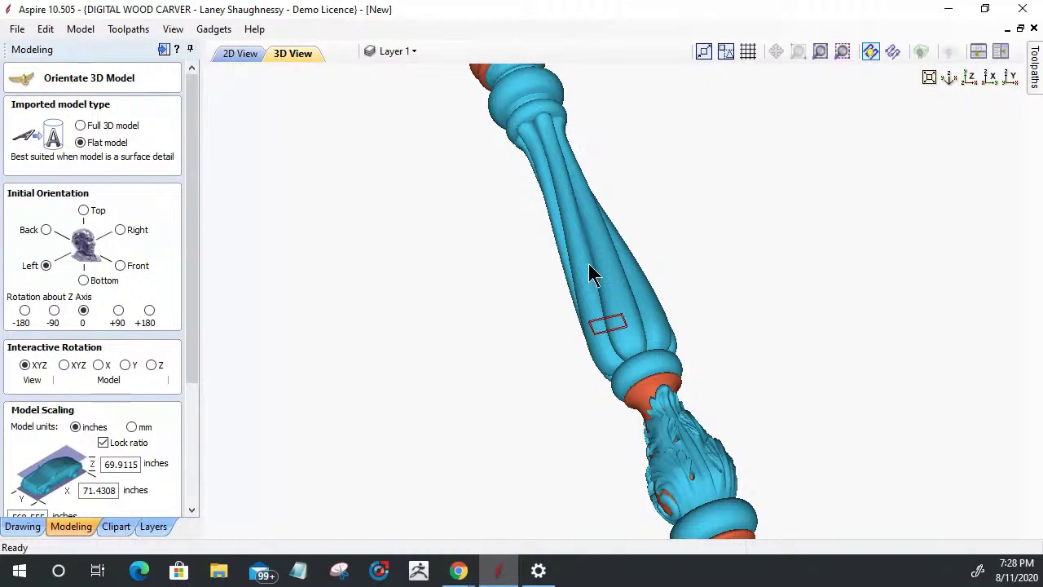
pyautogui.scroll(-1, 591, 276)
pyautogui.scroll(-1, 568, 272)
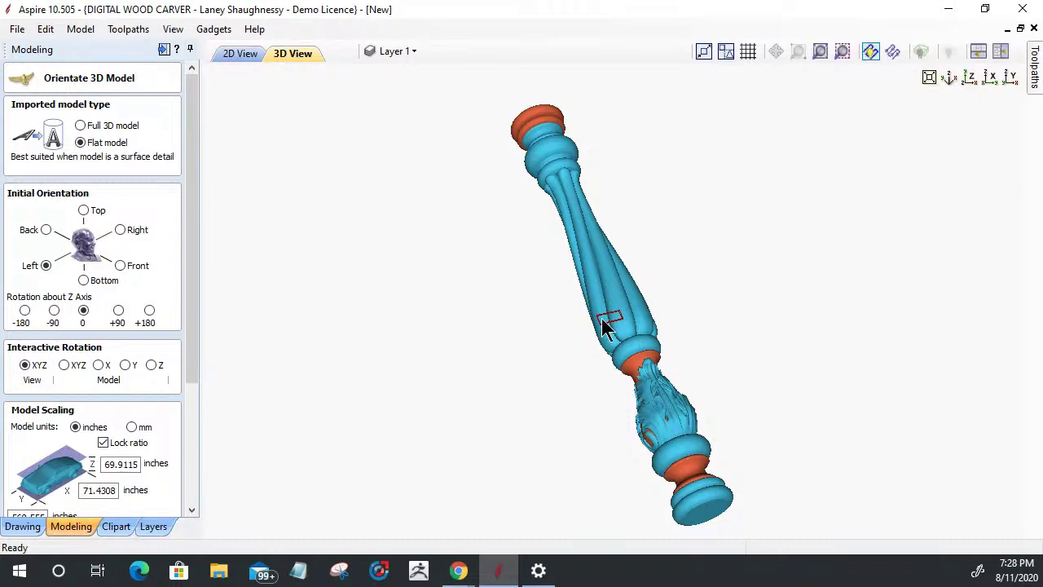
pyautogui.click(969, 77)
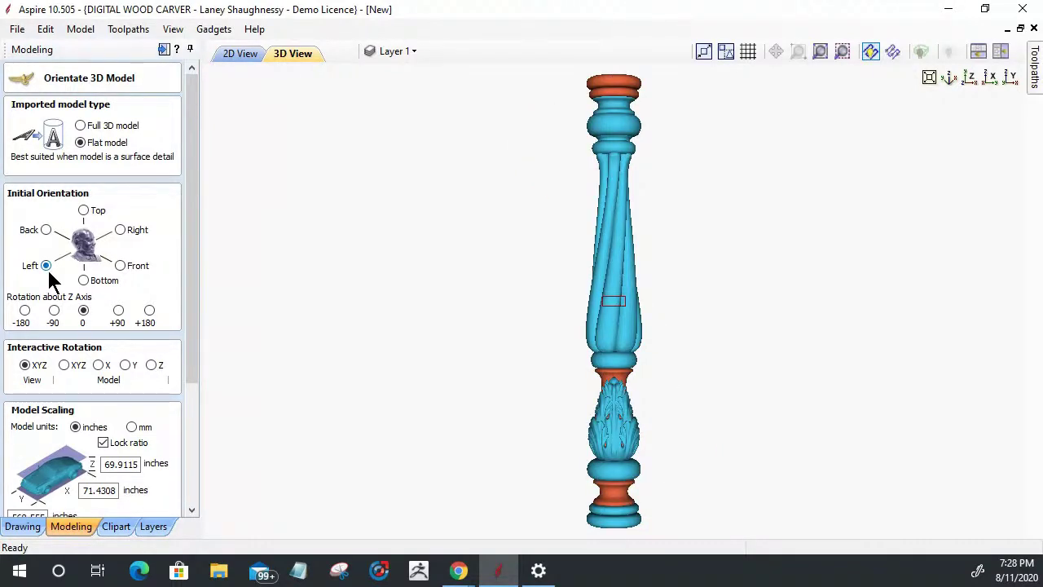
pyautogui.click(54, 311)
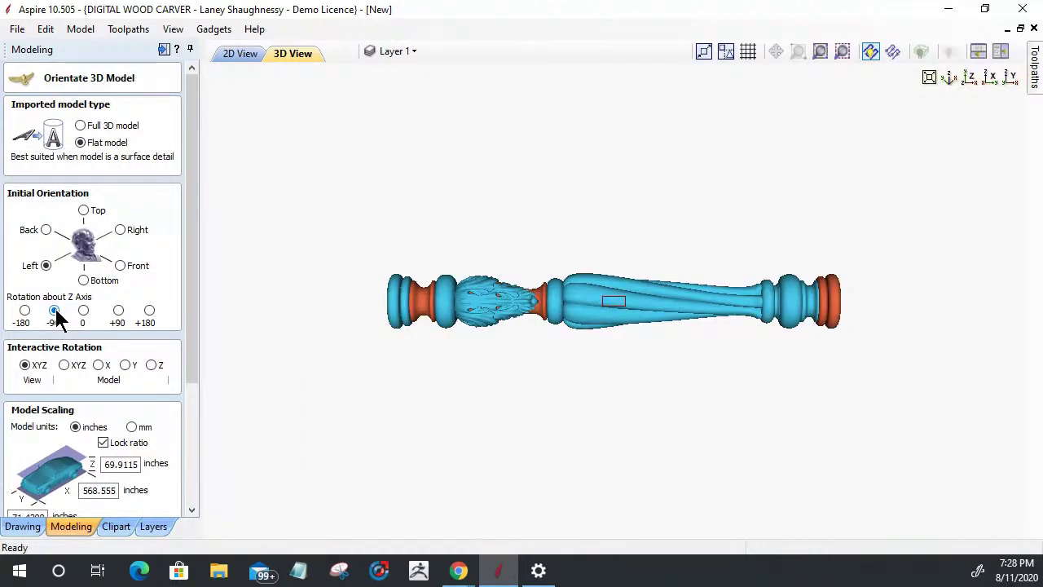
# Set the flat model's X length to 29 inches with the ratio locked.
pyautogui.moveTo(190, 289); pyautogui.dragTo(183, 406)
pyautogui.moveTo(119, 318); pyautogui.dragTo(45, 312)
pyautogui.write('2')
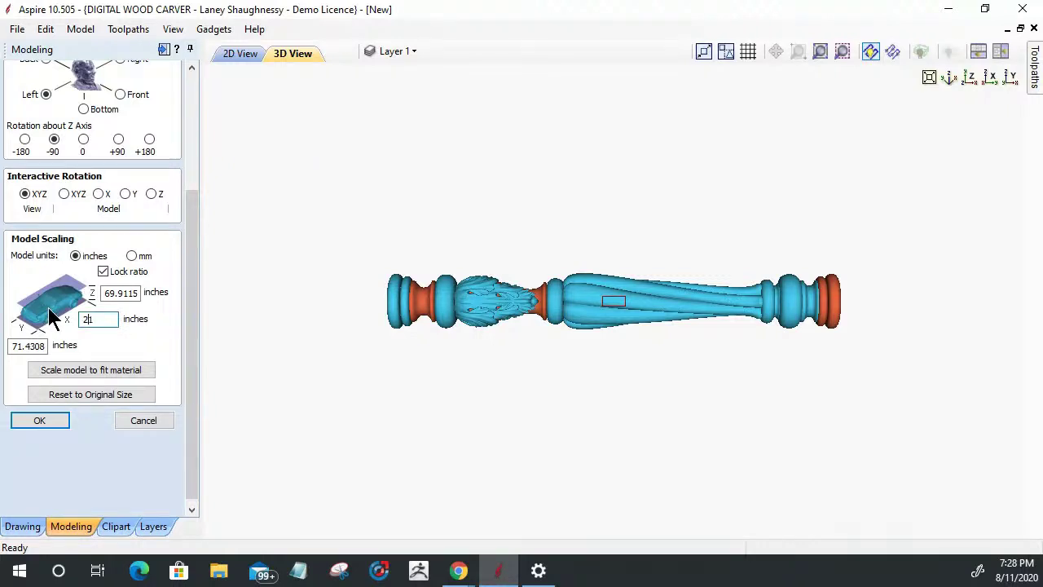
pyautogui.write('9')
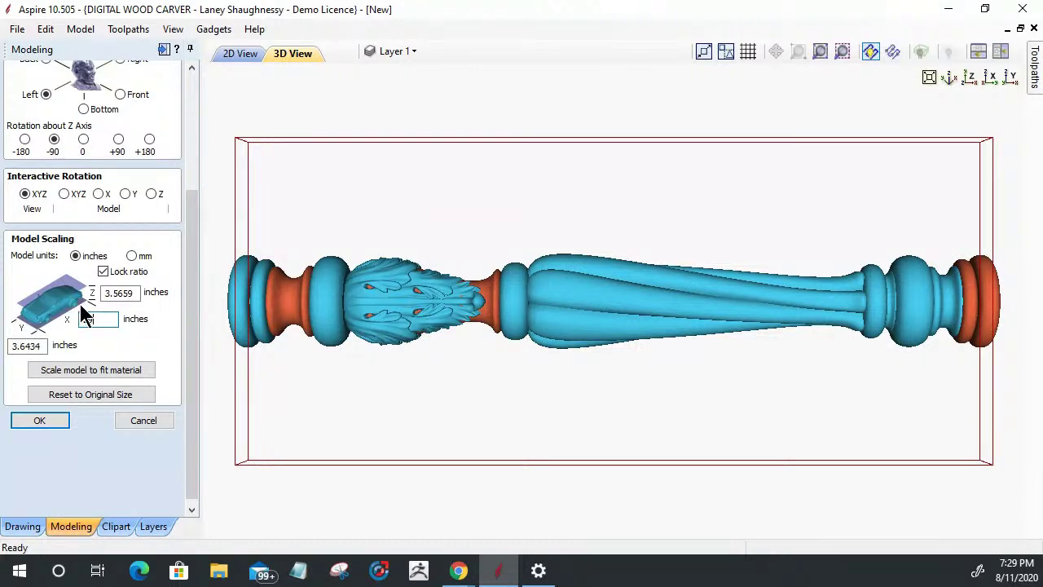
# Scale the flat model to fit the material, and set its X length back to 29 inches.
pyautogui.click(96, 377)
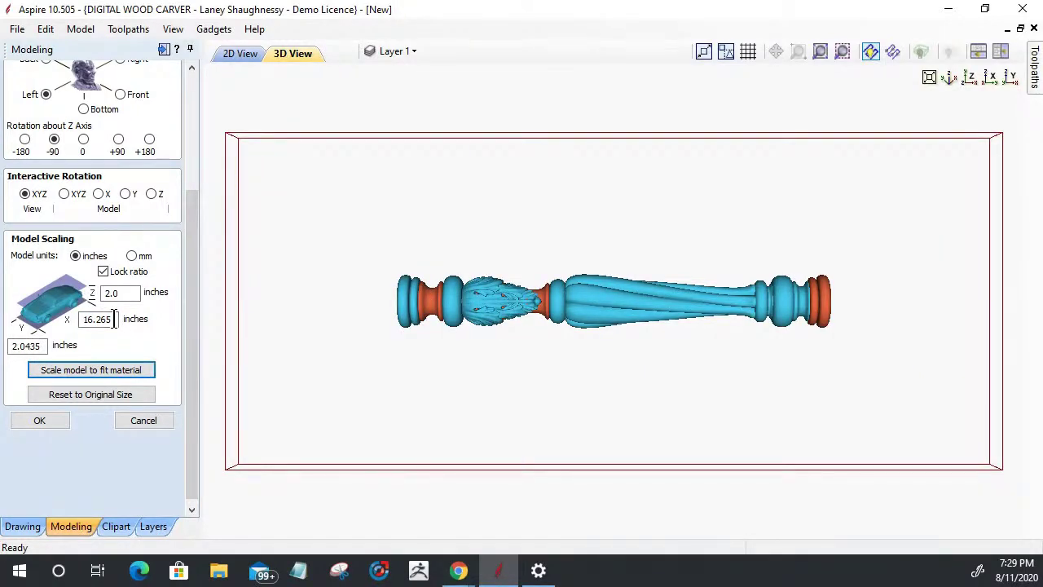
pyautogui.moveTo(116, 320); pyautogui.dragTo(18, 323)
pyautogui.write('29')
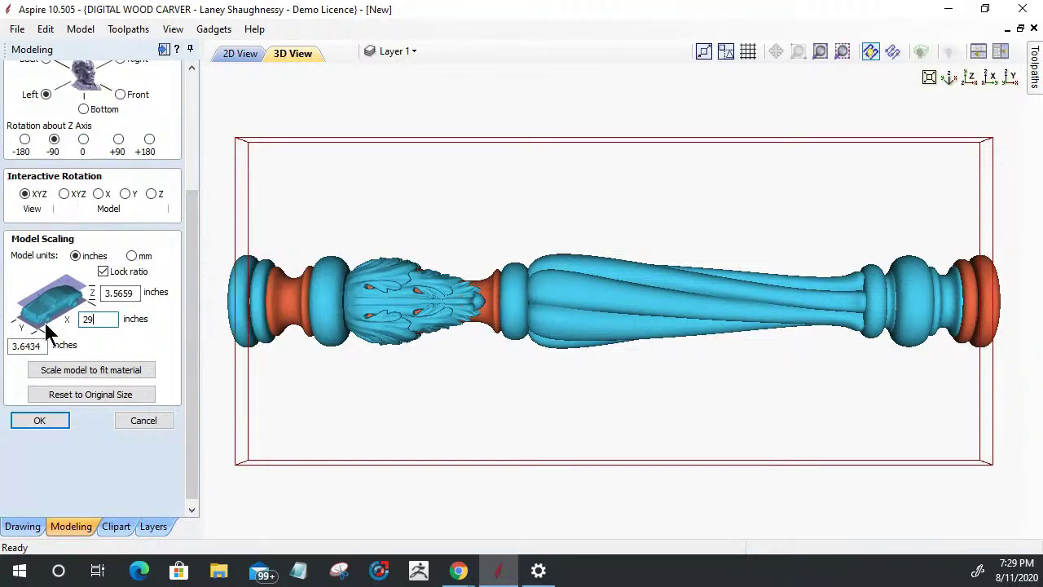
# Change the imported model type back to full 3D and view the baluster straight down the Z axis.
pyautogui.scroll(5, 103, 289)
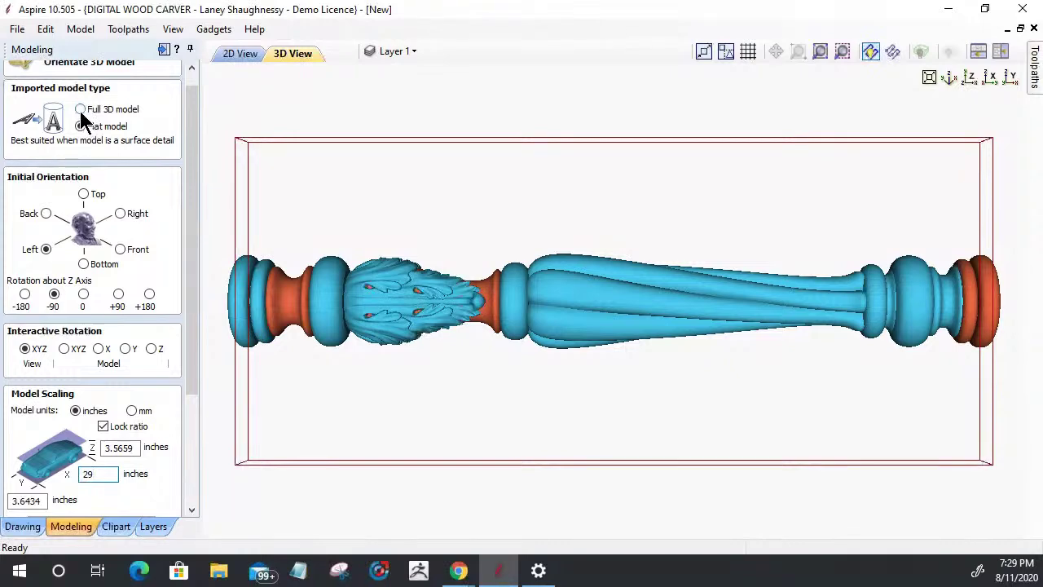
pyautogui.press('Return')
pyautogui.click(80, 109)
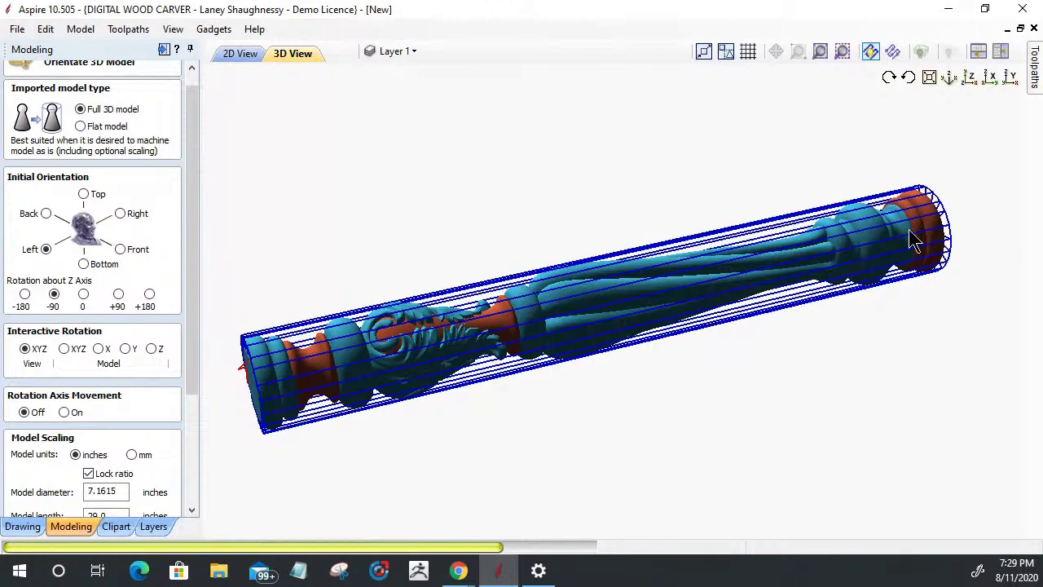
pyautogui.click(971, 74)
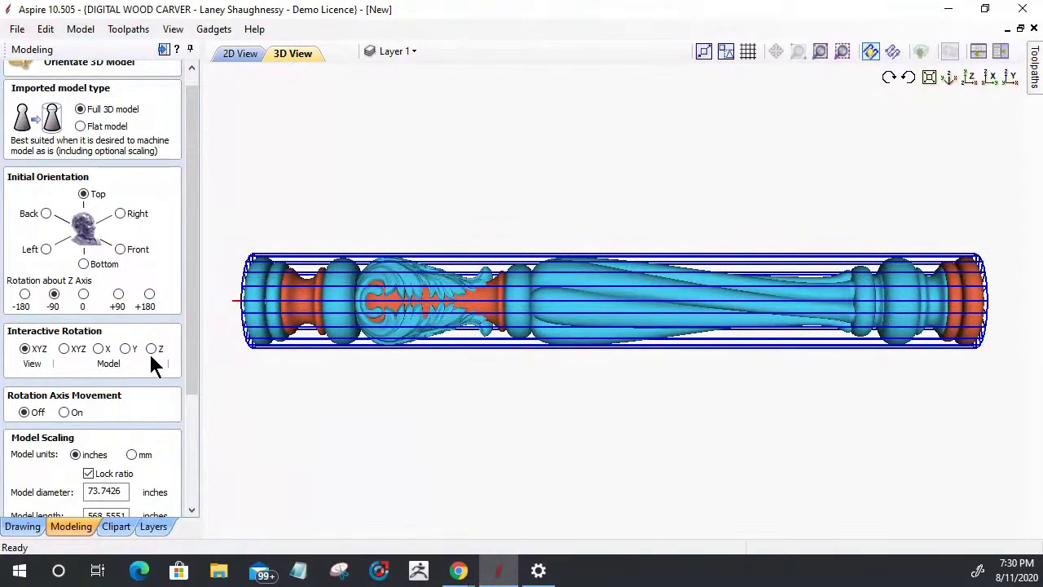
# Set the full 3D baluster's model diameter to 4 inches with the ratio locked.
pyautogui.moveTo(187, 285); pyautogui.dragTo(191, 414)
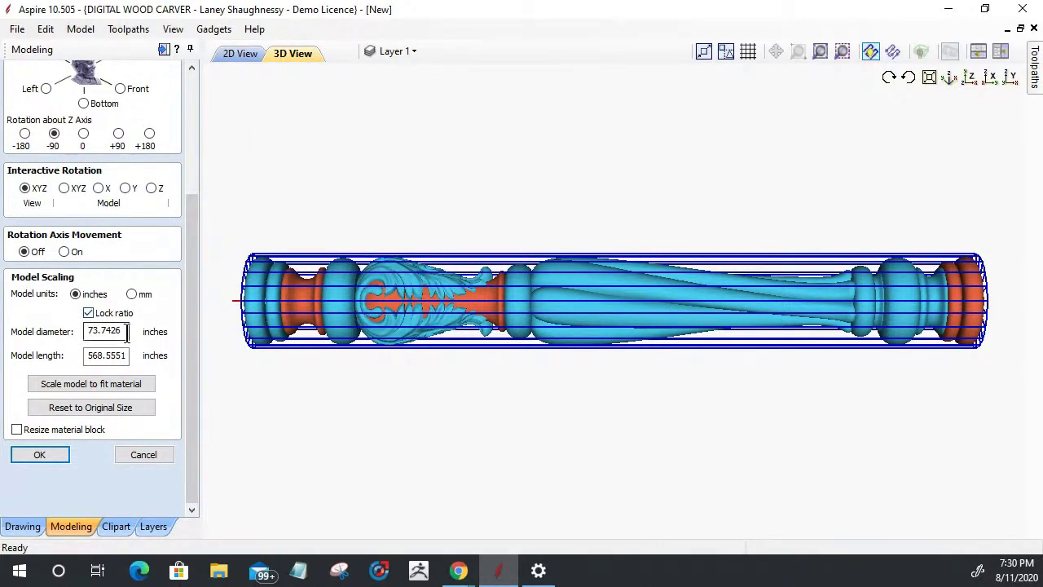
pyautogui.moveTo(127, 336); pyautogui.dragTo(61, 343)
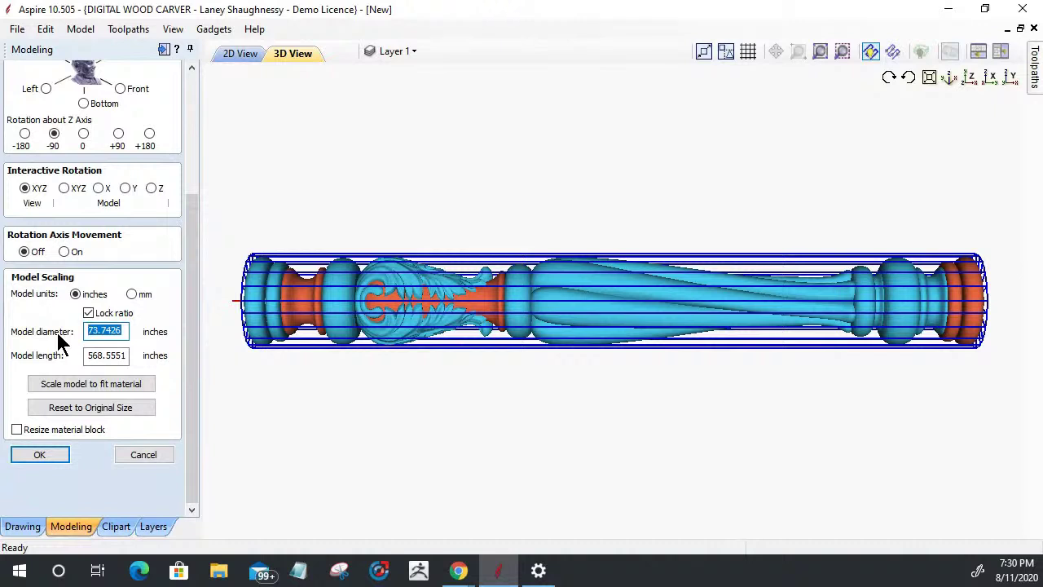
pyautogui.write('29')
pyautogui.press('Return')
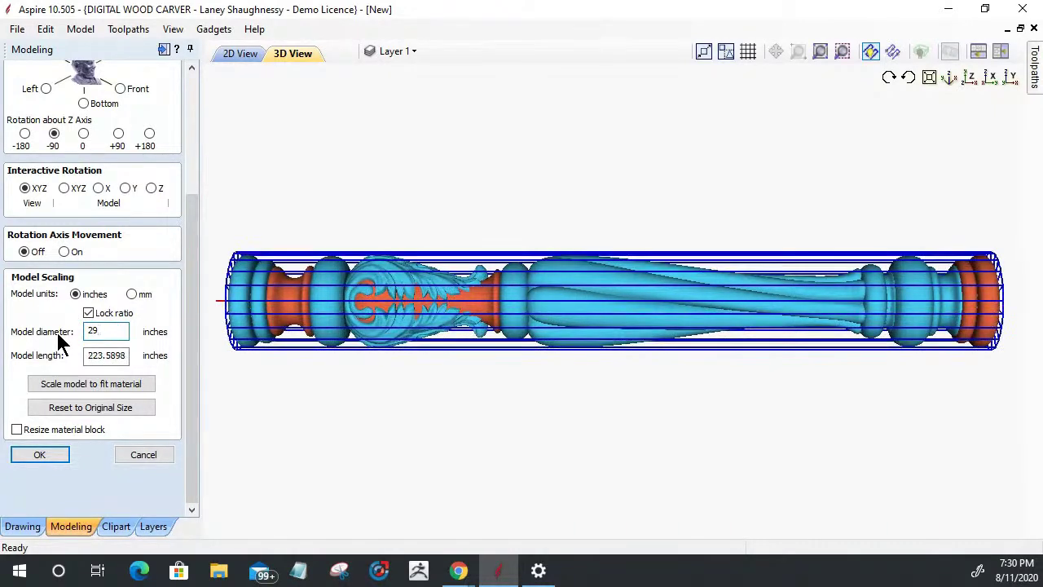
pyautogui.doubleClick(96, 331)
pyautogui.write('4')
pyautogui.press('Return')
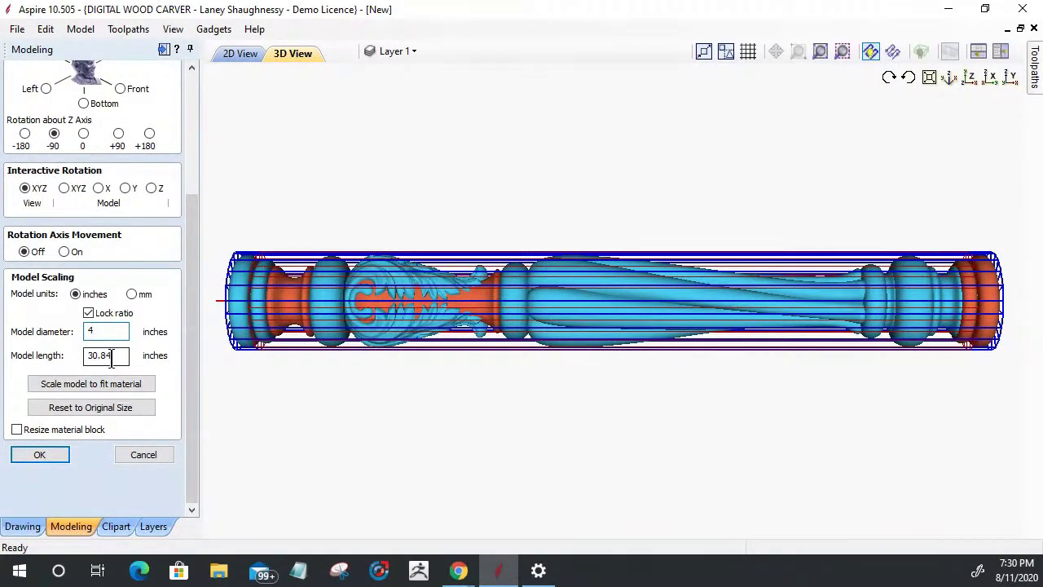
# Unlock the scaling ratio and set the model length to 29 inches.
pyautogui.click(88, 313)
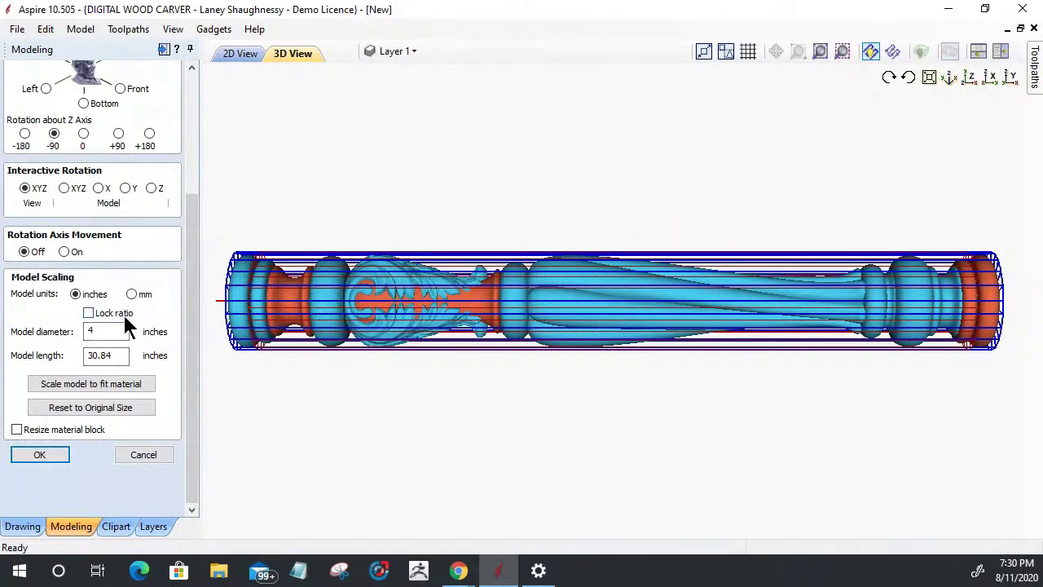
pyautogui.doubleClick(120, 355)
pyautogui.press('BackSpace')
pyautogui.hotkey('ctrl', 'z')
pyautogui.write('29')
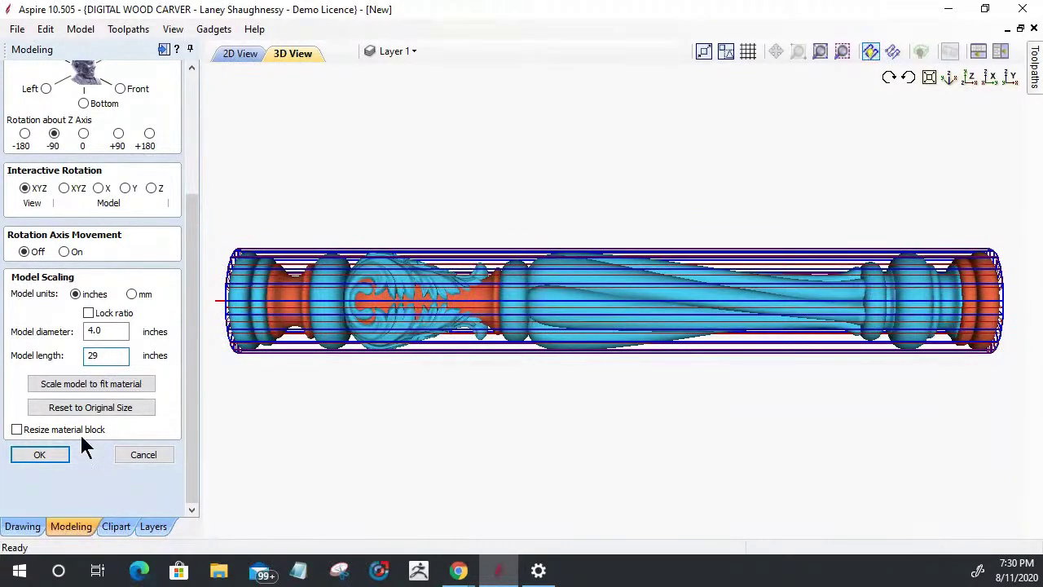
# Enable resizing of the material block and complete the baluster import.
pyautogui.click(16, 430)
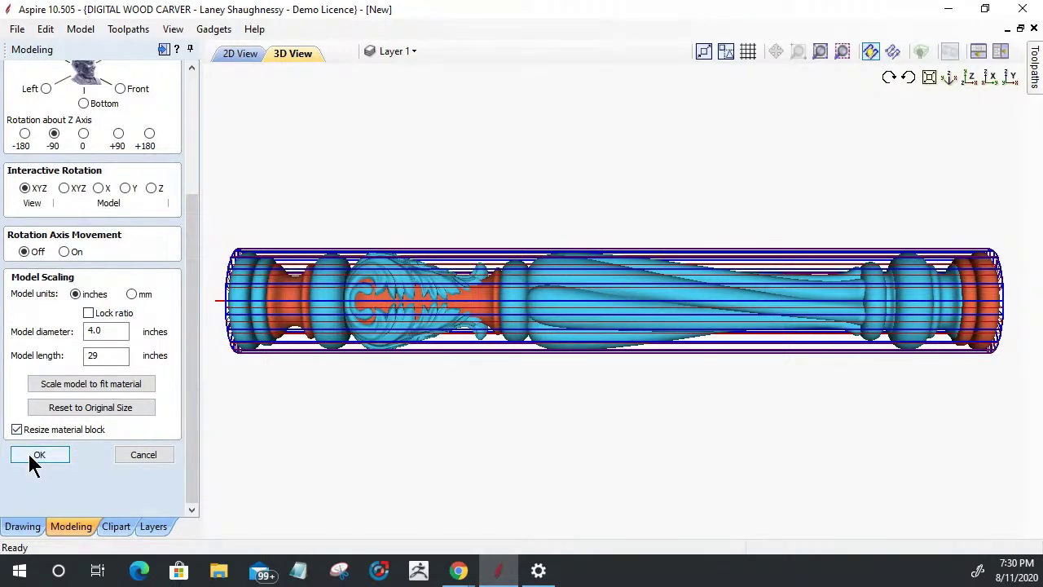
pyautogui.click(36, 456)
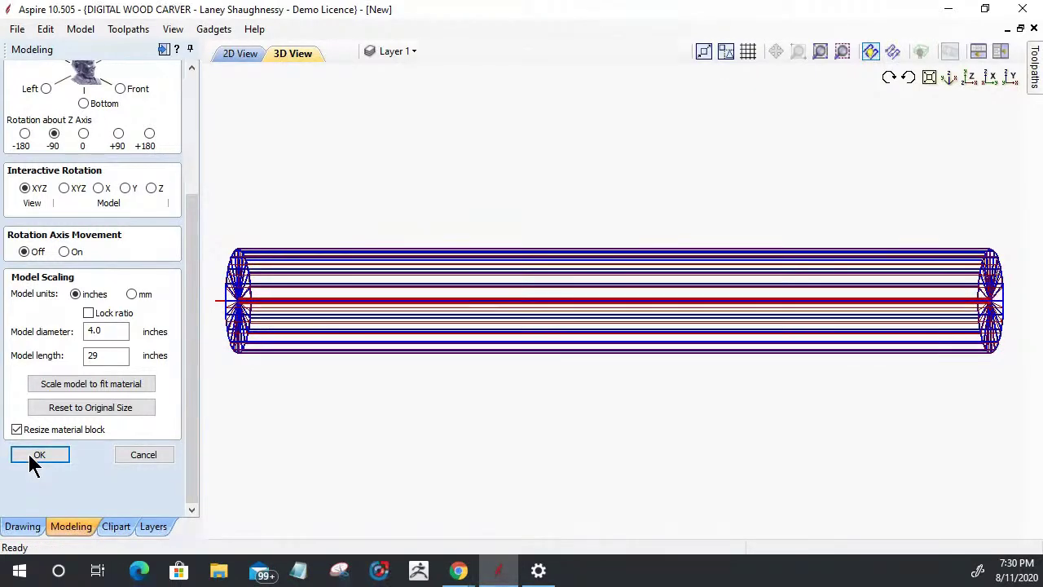
pyautogui.click(33, 459)
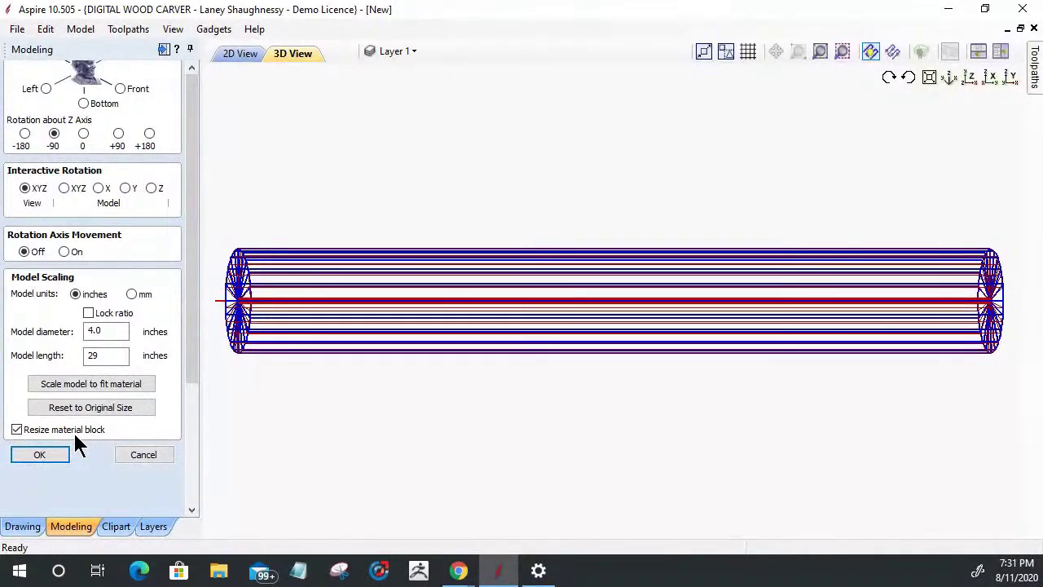
pyautogui.press('Return')
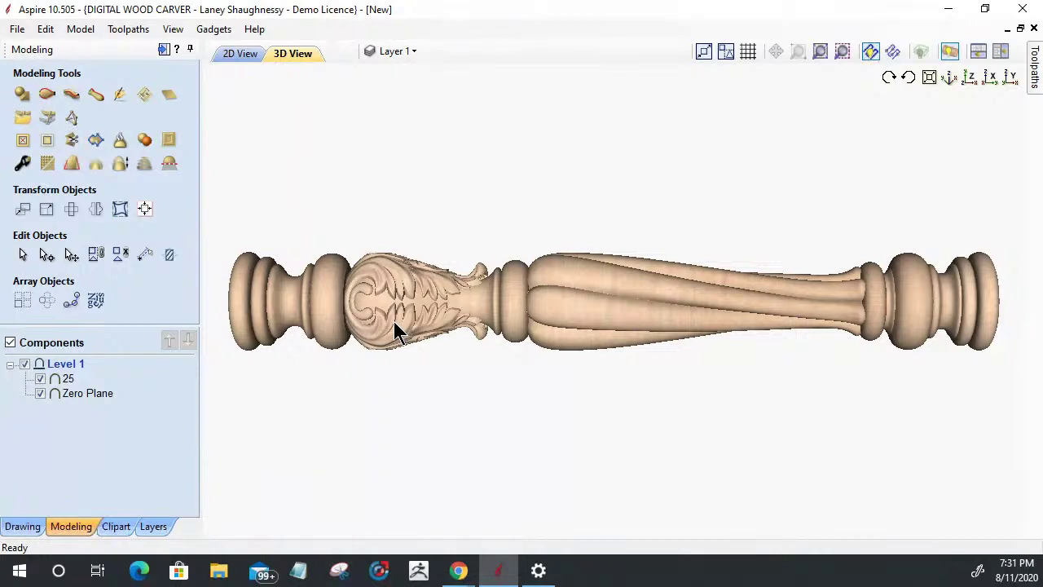
# Inspect the imported baluster, bring up the toolpath operations, and compare its unwrapped 2D relief with the 3D model.
pyautogui.scroll(3, 397, 331)
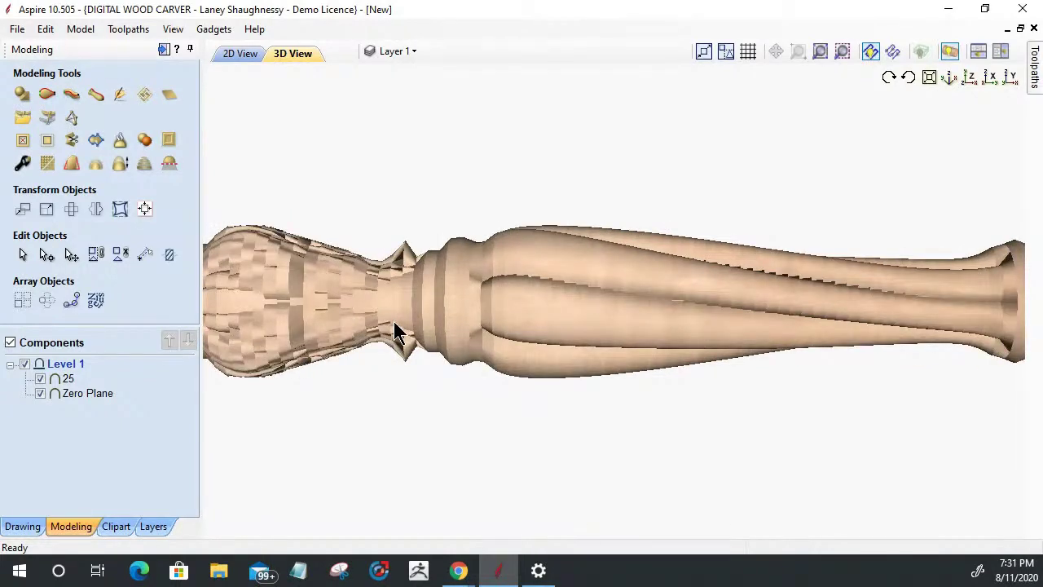
pyautogui.scroll(-4, 395, 326)
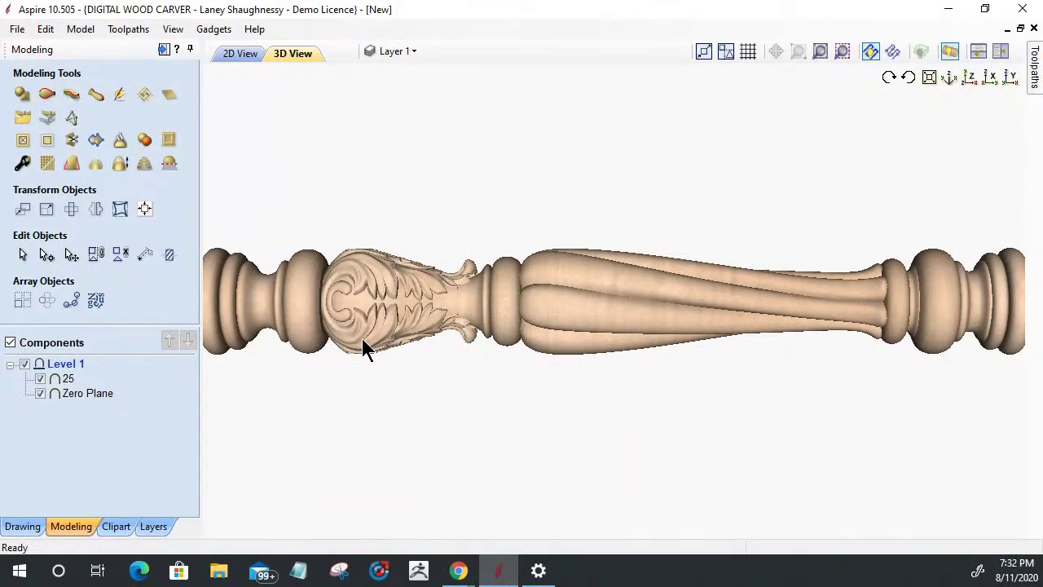
pyautogui.scroll(-1, 444, 346)
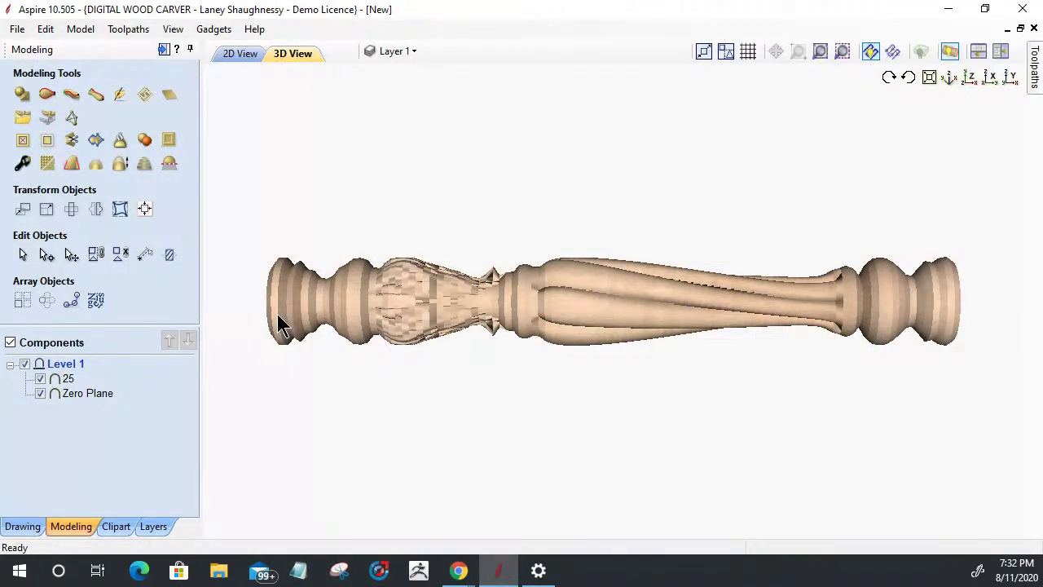
pyautogui.click(162, 51)
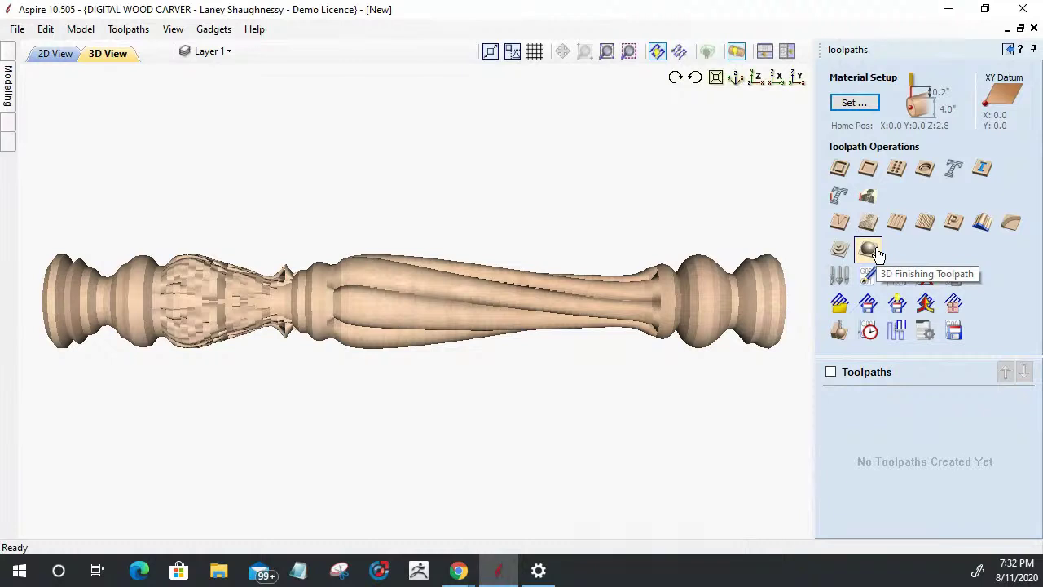
pyautogui.click(46, 52)
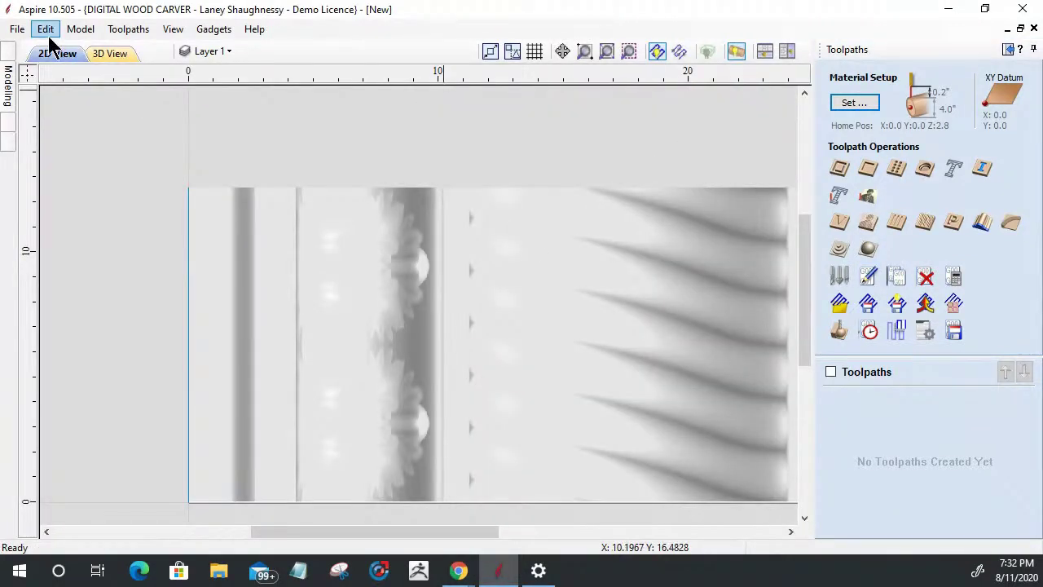
pyautogui.click(105, 51)
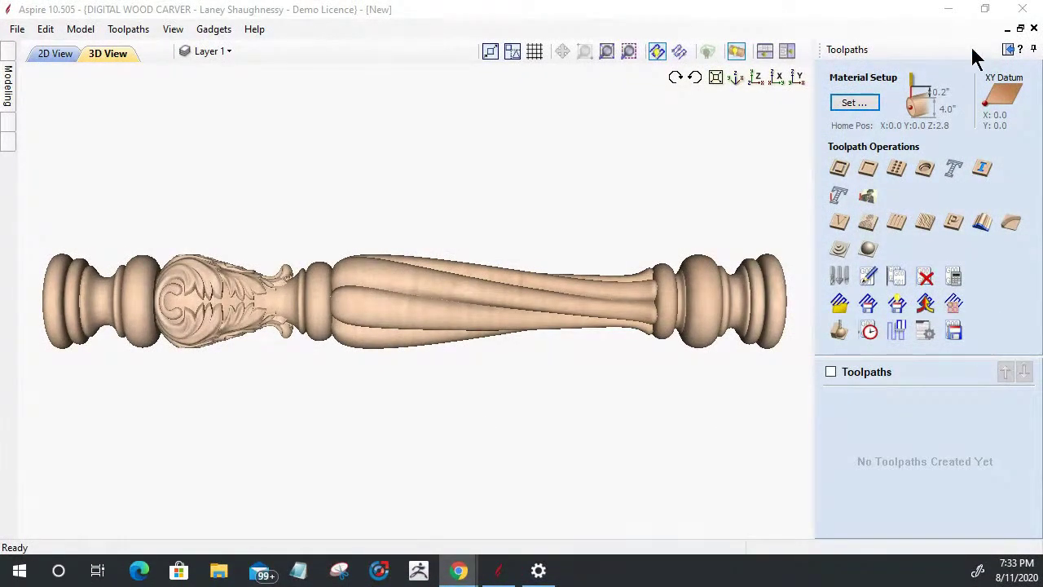
pyautogui.click(1008, 50)
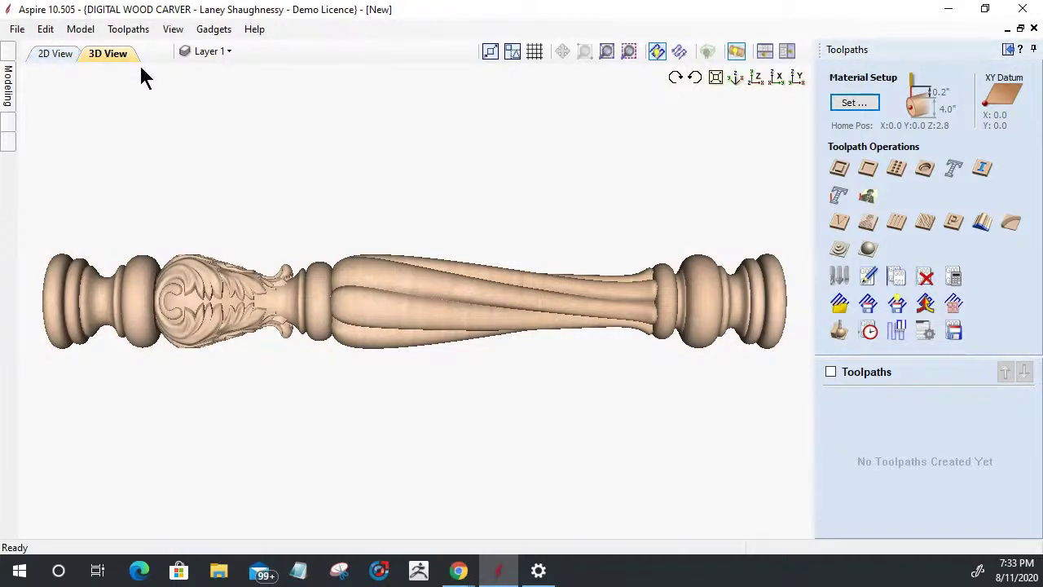
# Turn off automatic wrapping in the 3D view and examine the flattened baluster relief from several angles.
pyautogui.click(1008, 50)
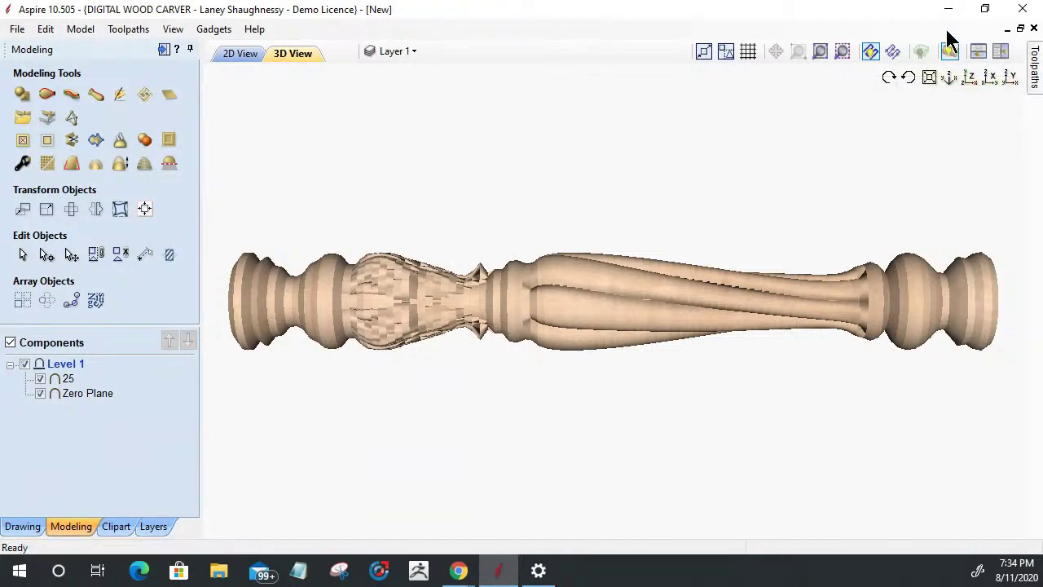
pyautogui.click(950, 57)
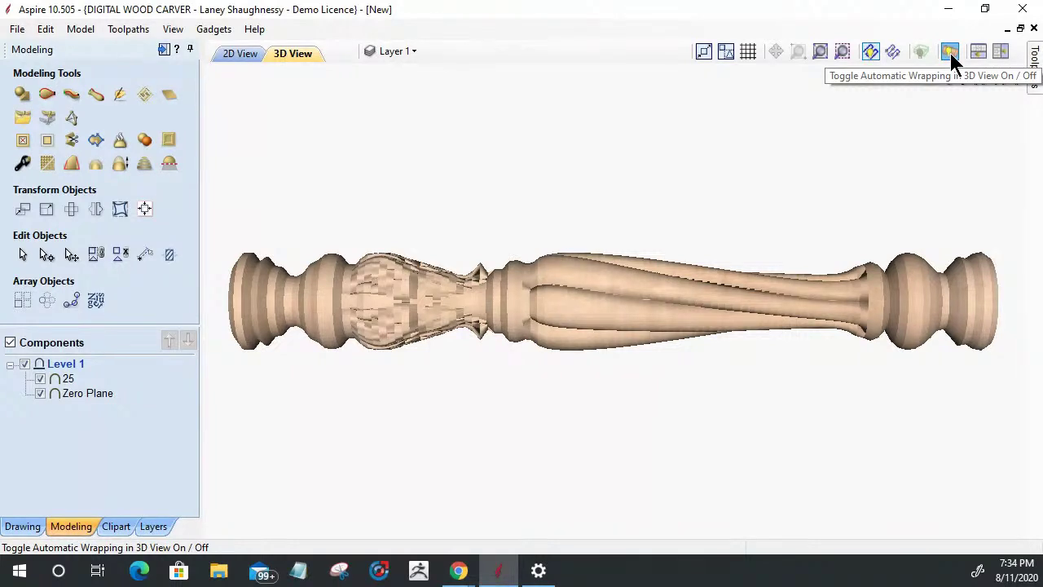
pyautogui.click(951, 53)
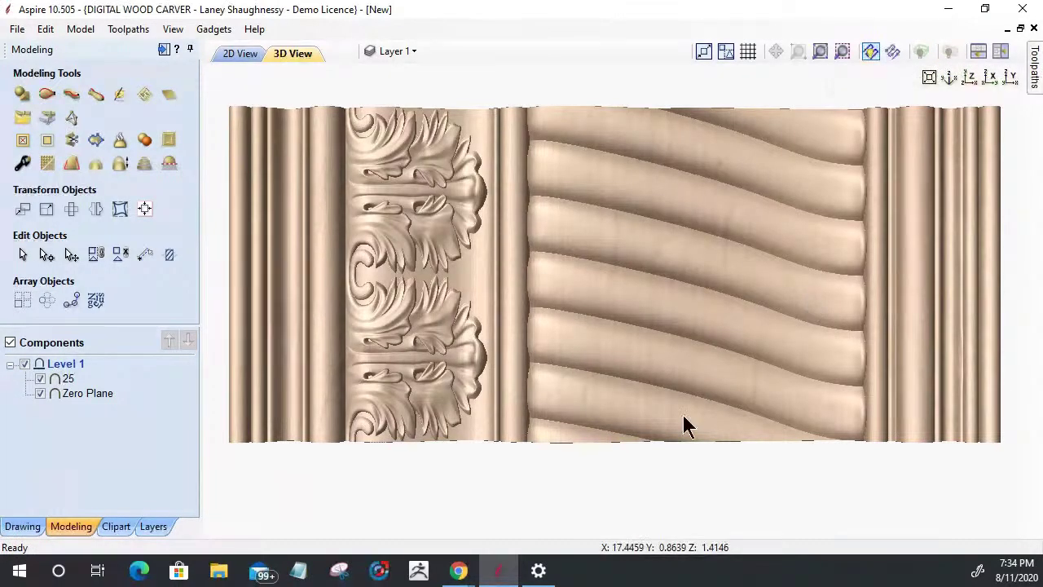
pyautogui.press('0')
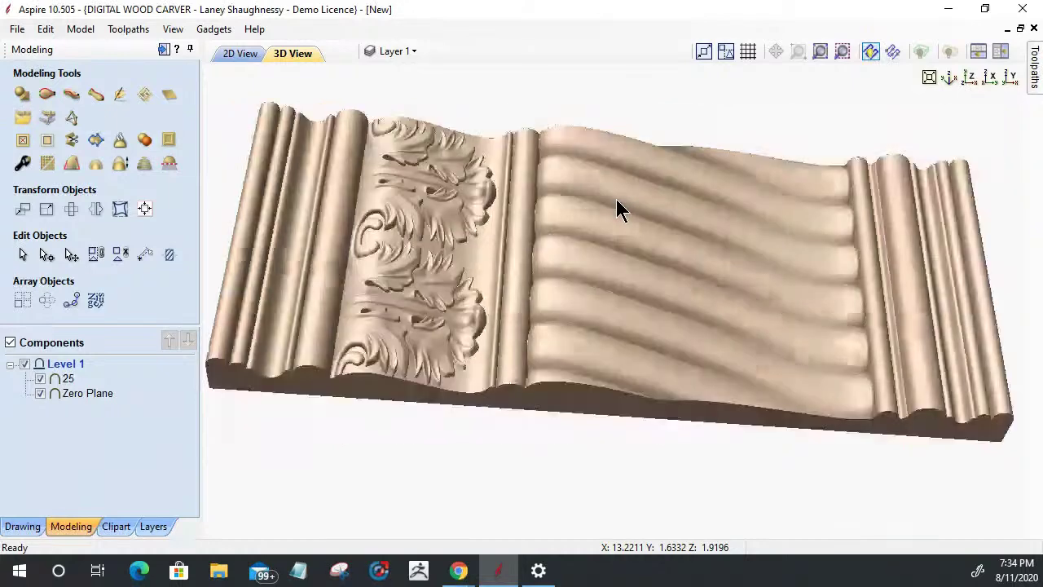
pyautogui.moveTo(615, 203); pyautogui.dragTo(553, 194)
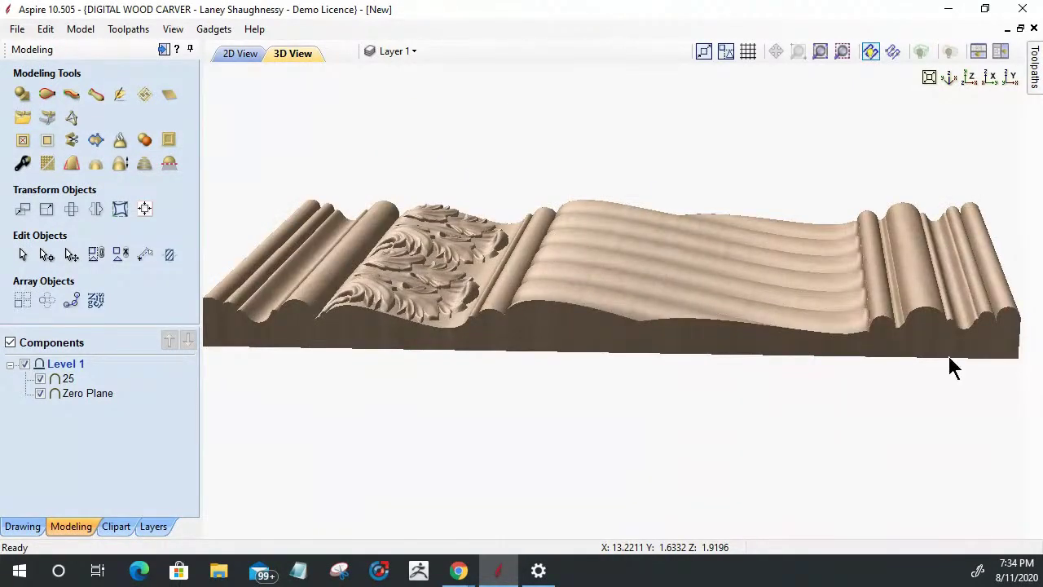
pyautogui.moveTo(1009, 345); pyautogui.dragTo(1010, 295)
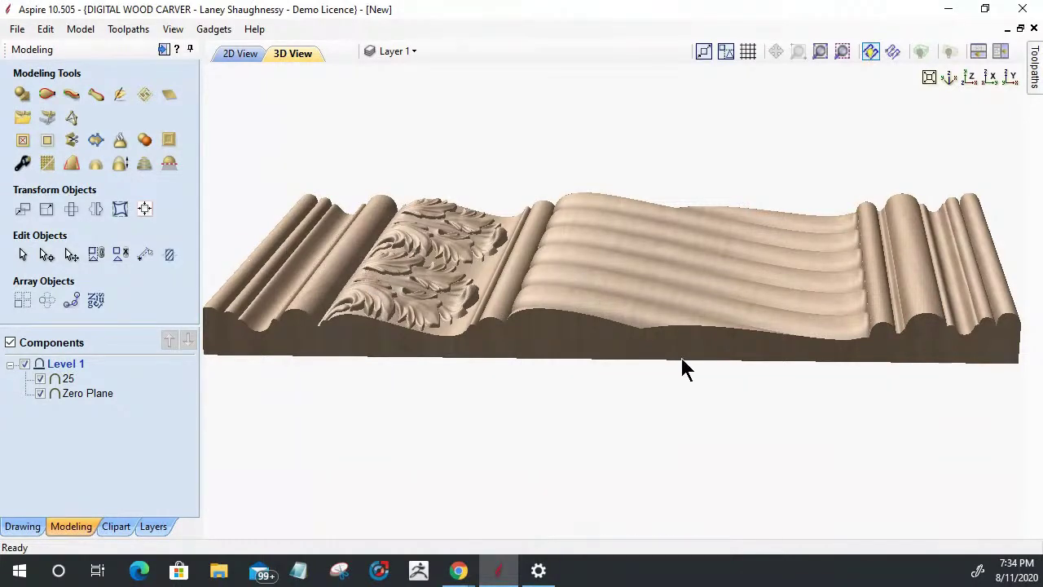
pyautogui.moveTo(624, 322); pyautogui.dragTo(626, 395)
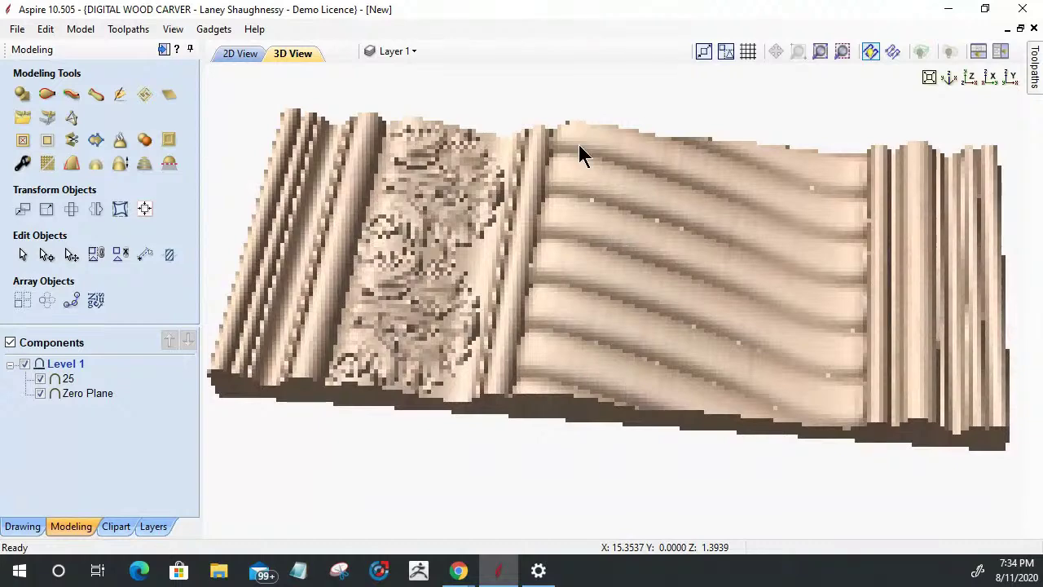
pyautogui.moveTo(579, 155); pyautogui.dragTo(578, 153)
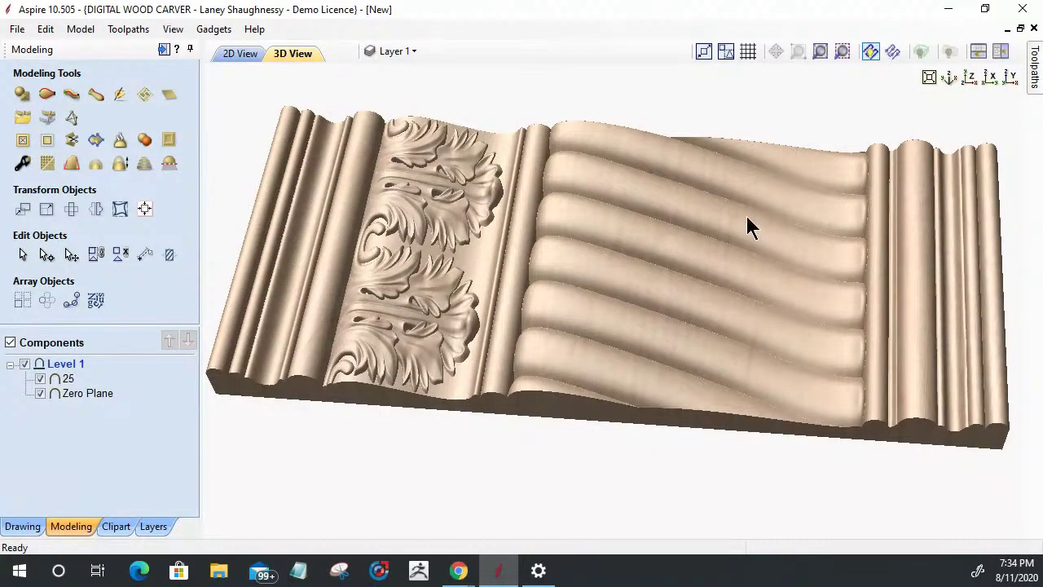
# Compare the wrapped baluster with its flat relief by toggling automatic wrapping on and back off.
pyautogui.click(953, 52)
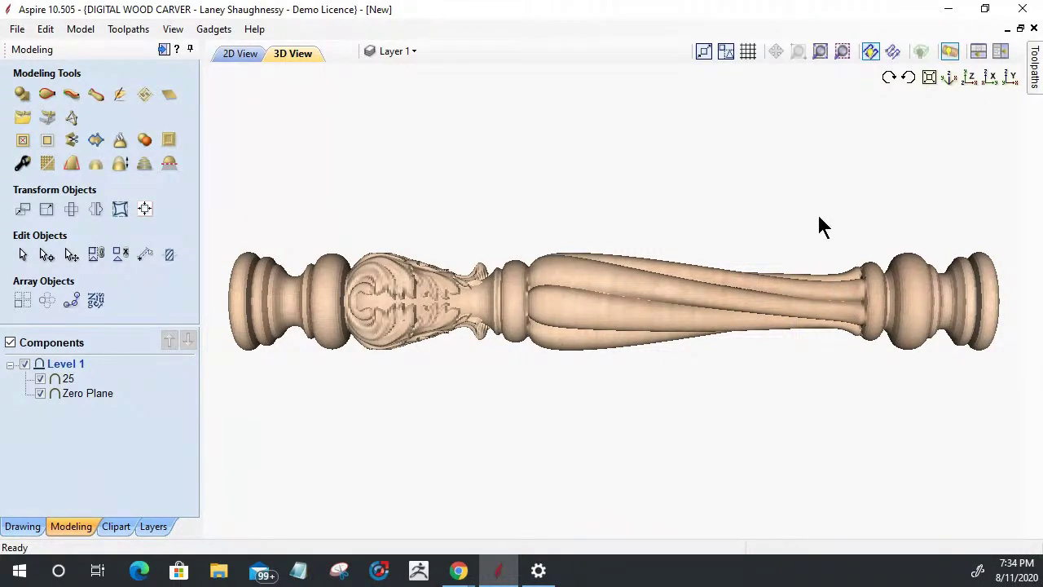
pyautogui.click(949, 53)
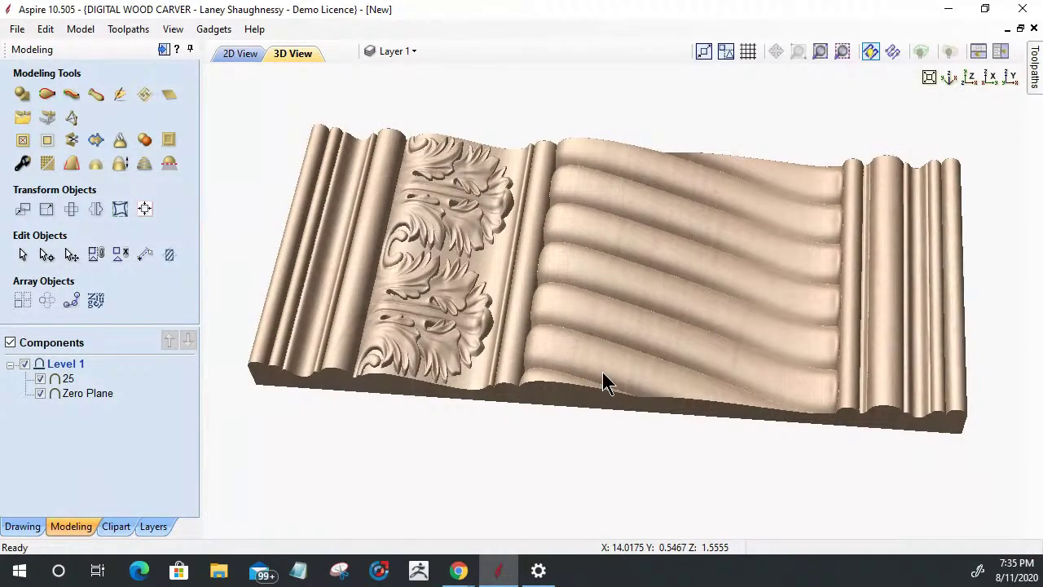
pyautogui.moveTo(603, 383); pyautogui.dragTo(546, 364)
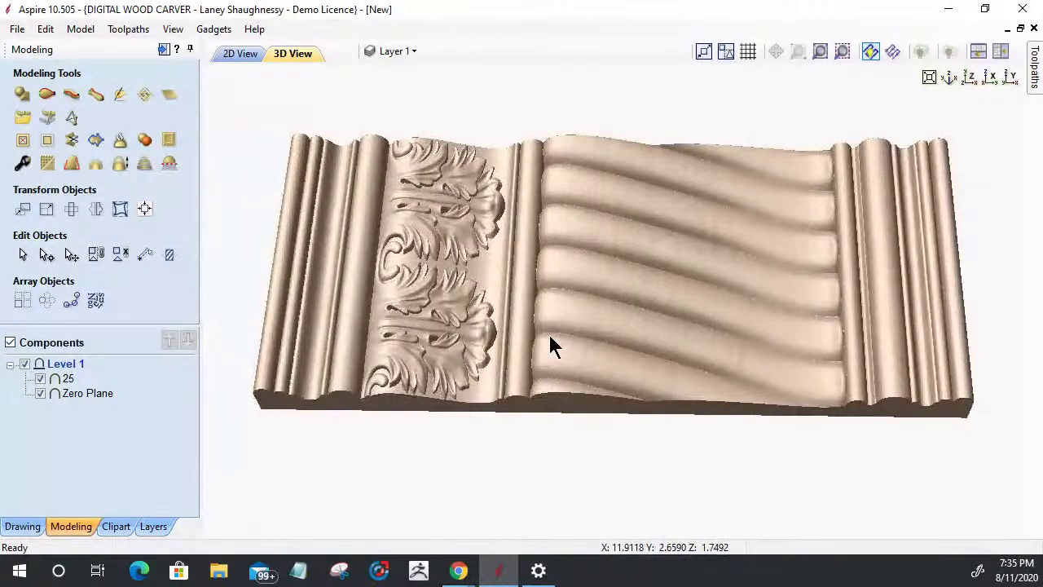
# Browse the clipart library's Moulding Profiles folder and its Rotary Profiles folder of balusters and spindles.
pyautogui.click(110, 523)
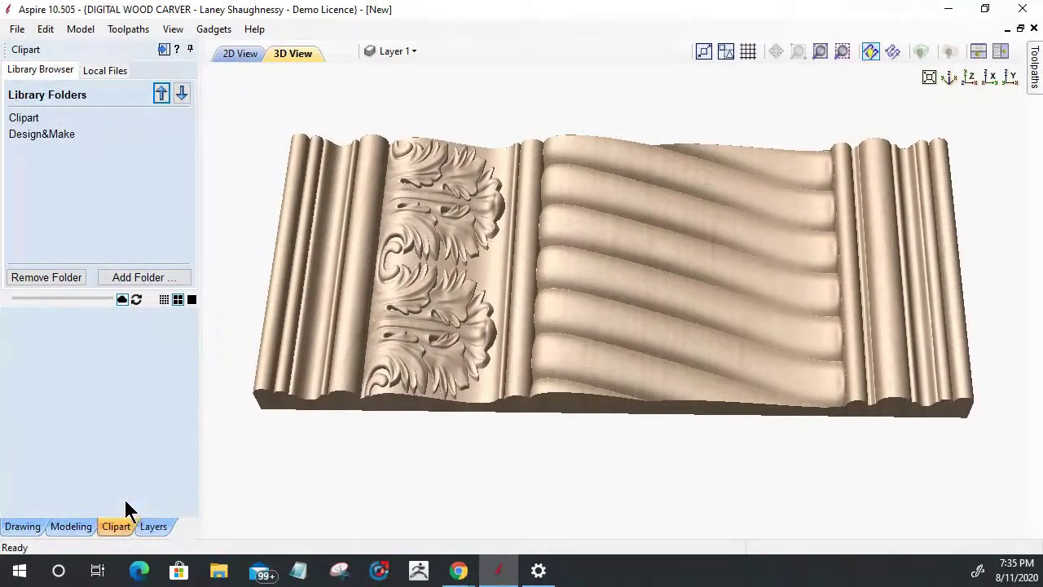
pyautogui.doubleClick(23, 119)
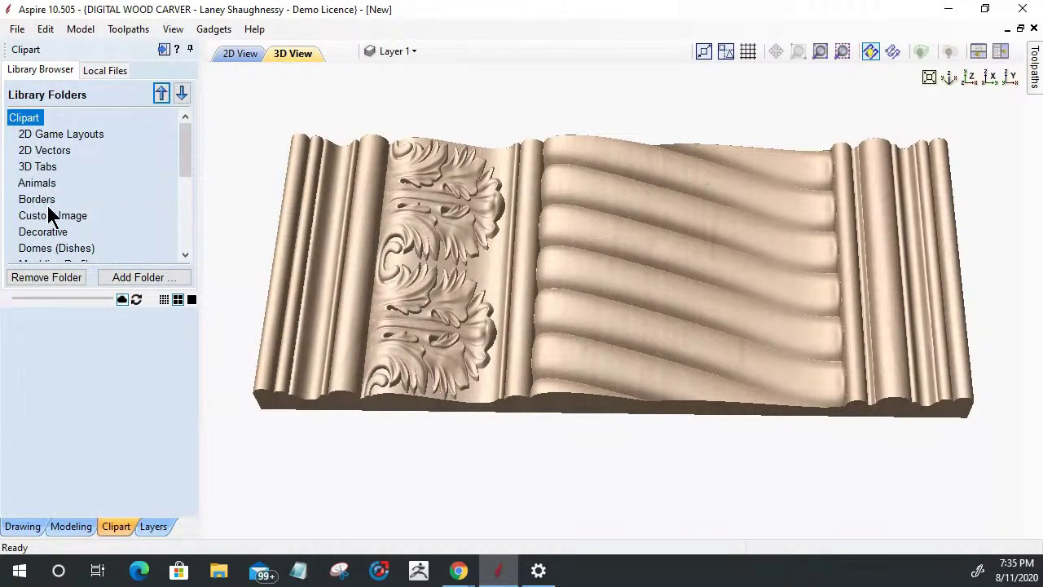
pyautogui.scroll(-1, 54, 231)
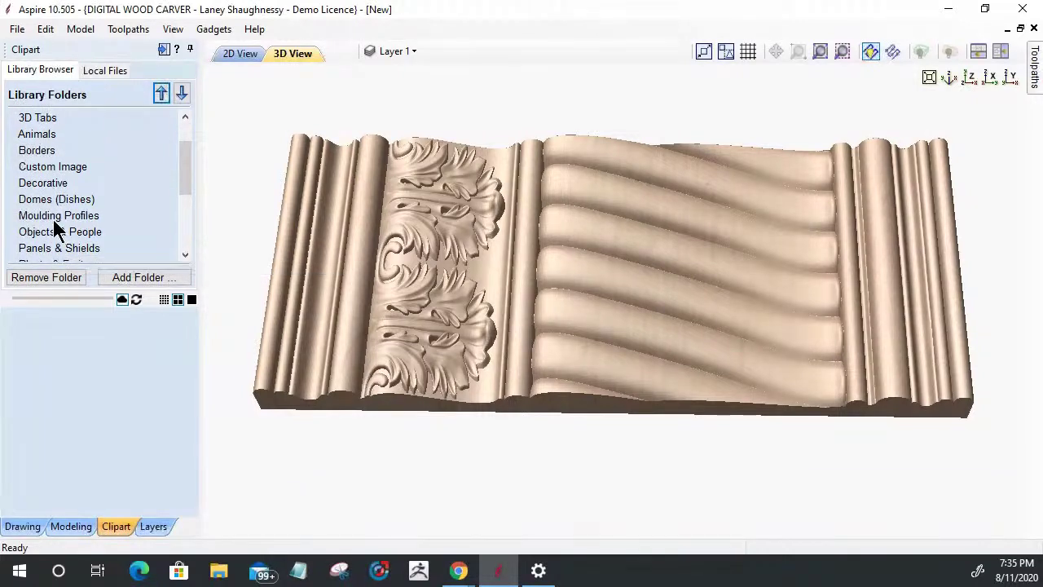
pyautogui.click(55, 218)
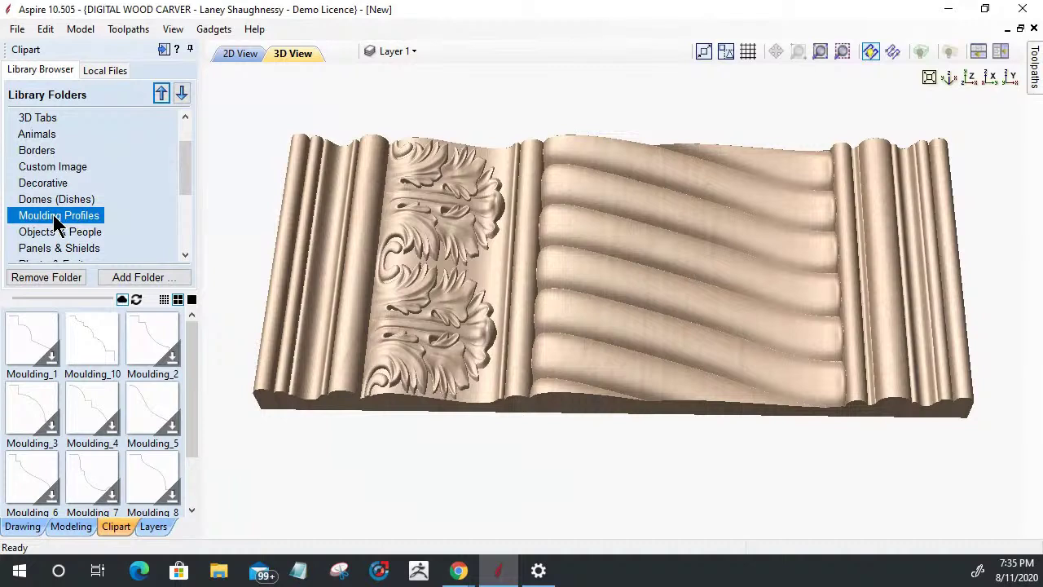
pyautogui.scroll(-1, 56, 220)
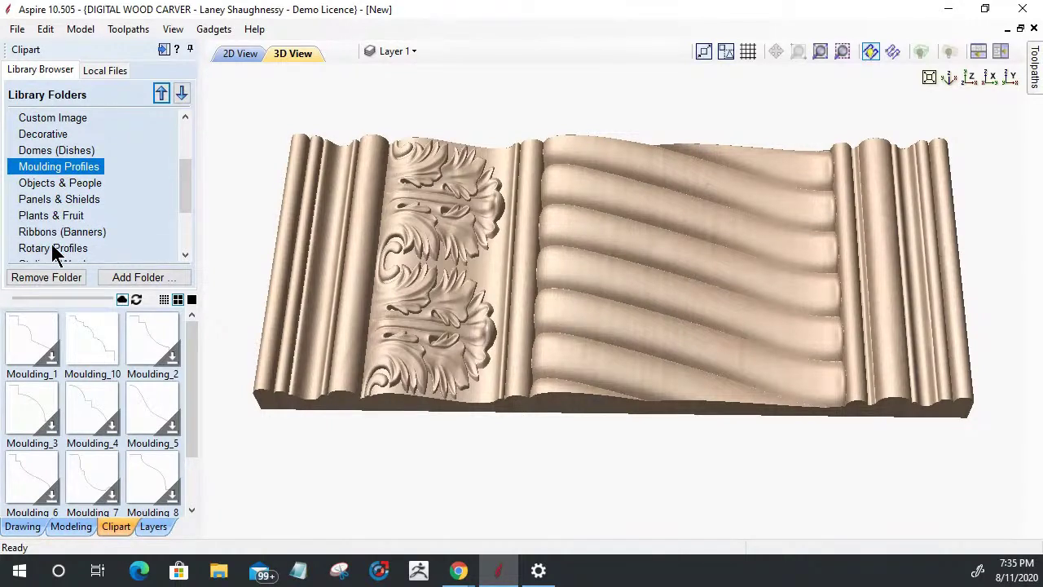
pyautogui.click(52, 247)
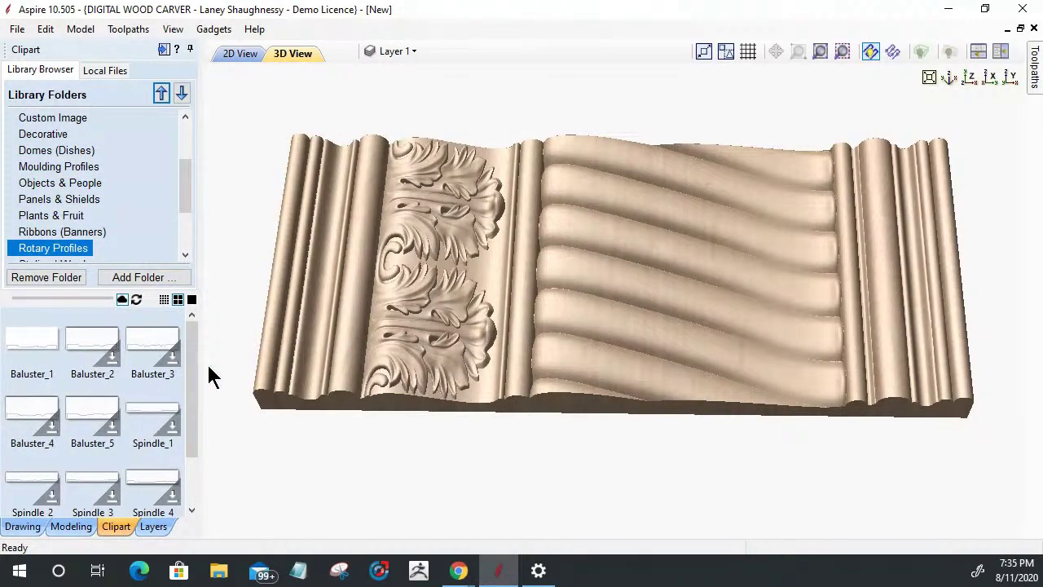
pyautogui.moveTo(196, 359)
pyautogui.mouseDown()
pyautogui.moveTo(195, 434)
pyautogui.moveTo(197, 356)
pyautogui.mouseUp()
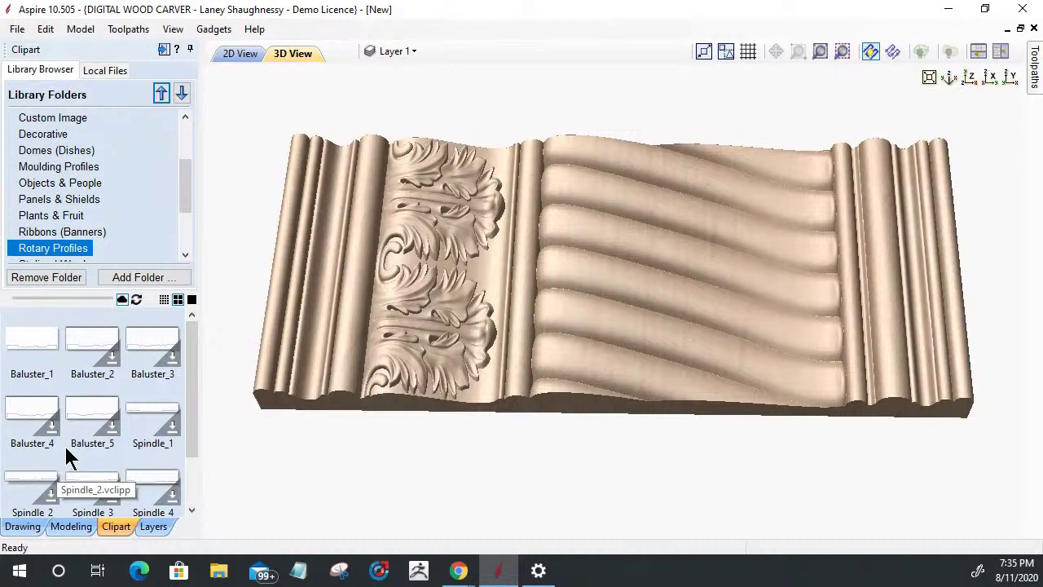
# Select the imported baluster relief in the 2D view.
pyautogui.click(241, 54)
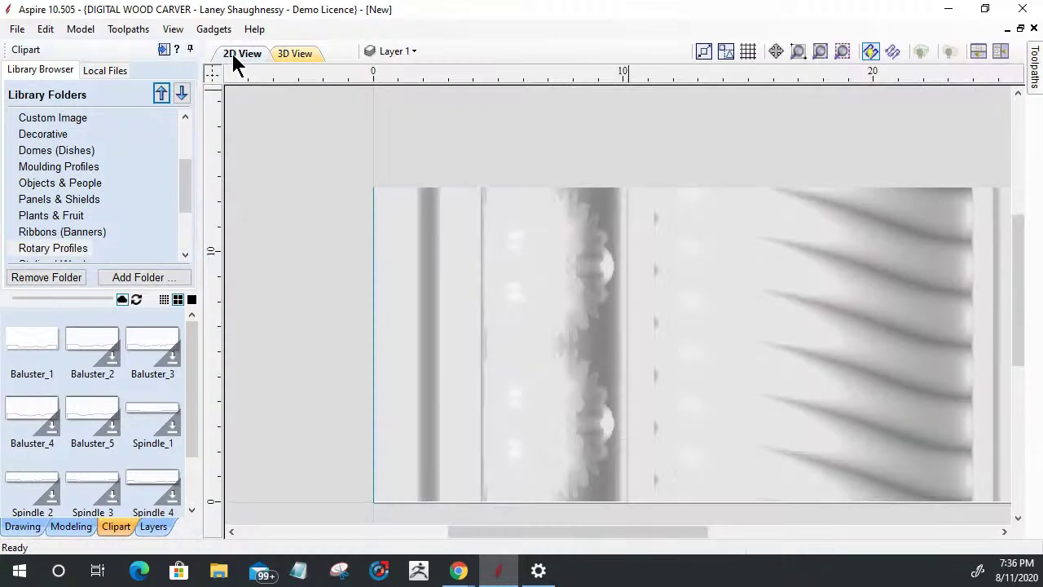
pyautogui.scroll(-3, 704, 295)
pyautogui.scroll(2, 689, 359)
pyautogui.scroll(1, 692, 359)
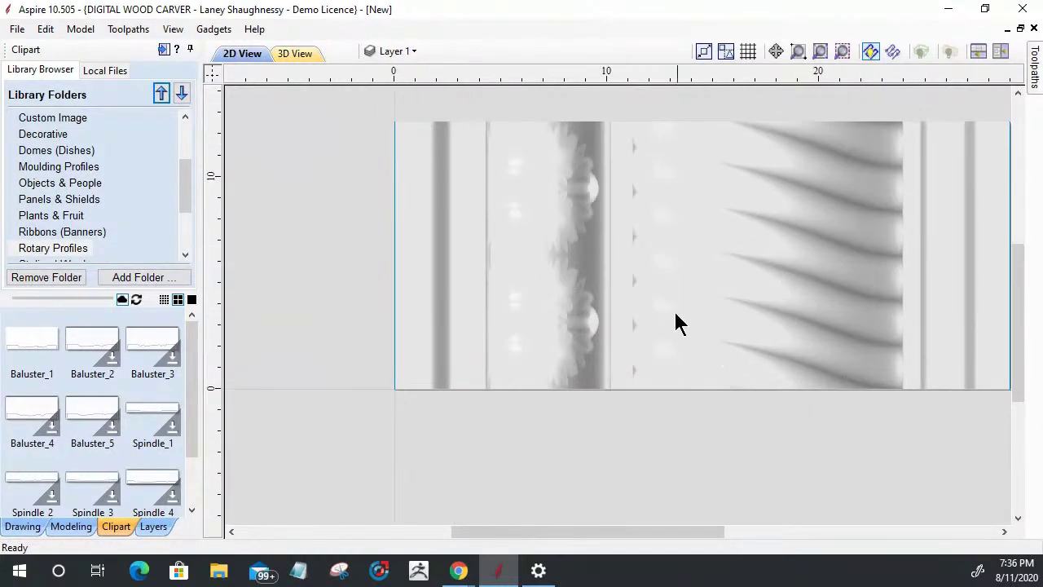
pyautogui.scroll(-2, 587, 284)
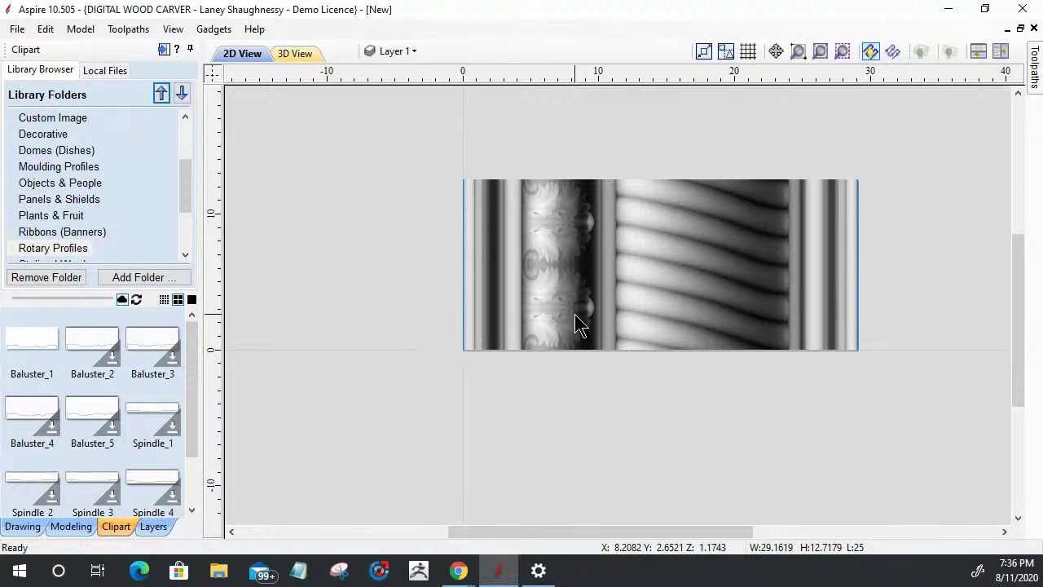
# Examine the selected flat relief in 3D along the Z, X and Y axes, looking closely at its lengthwise side profile.
pyautogui.click(299, 55)
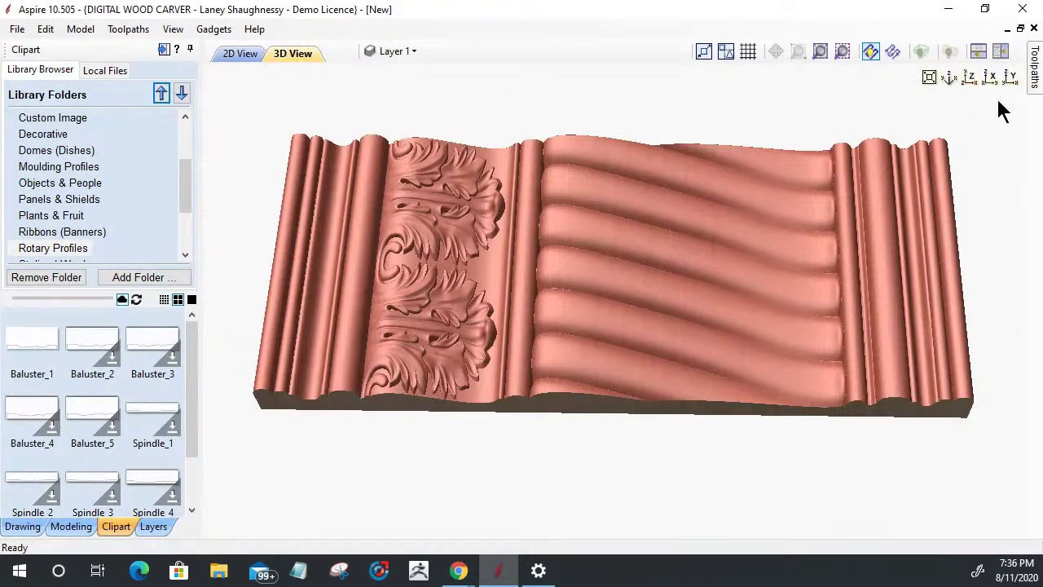
pyautogui.click(970, 78)
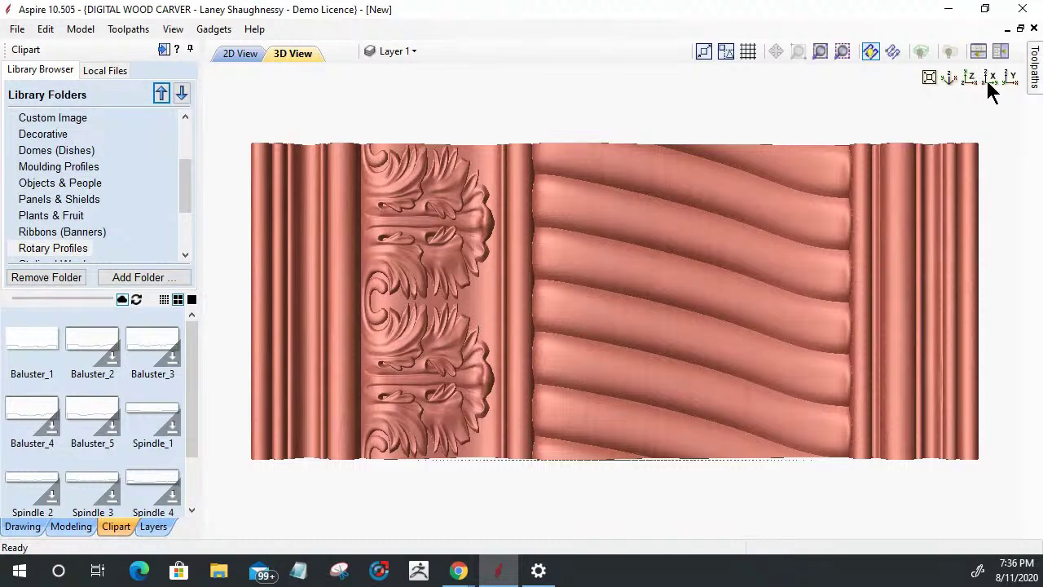
pyautogui.click(993, 78)
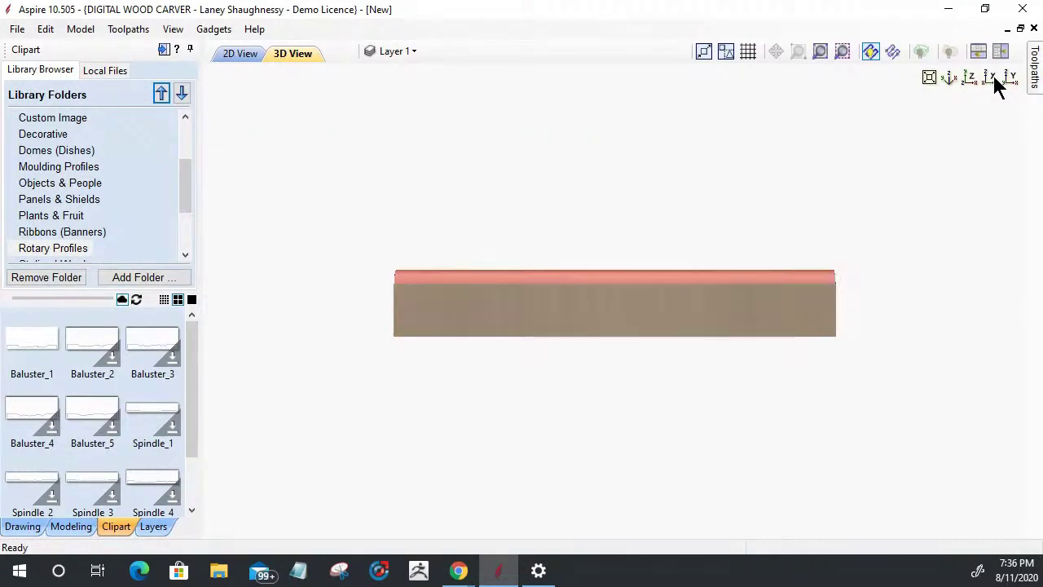
pyautogui.click(1011, 79)
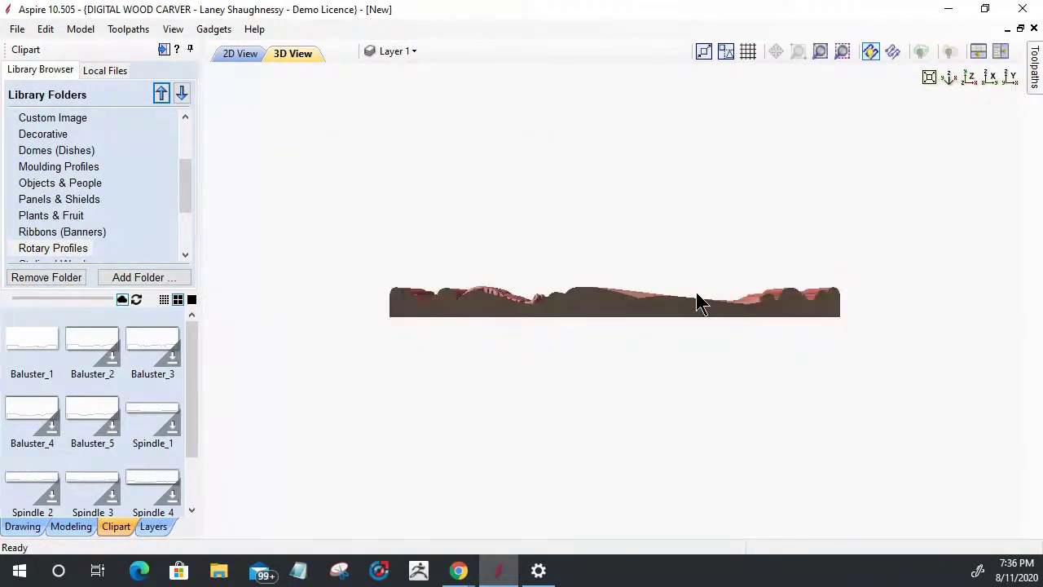
pyautogui.scroll(2, 612, 298)
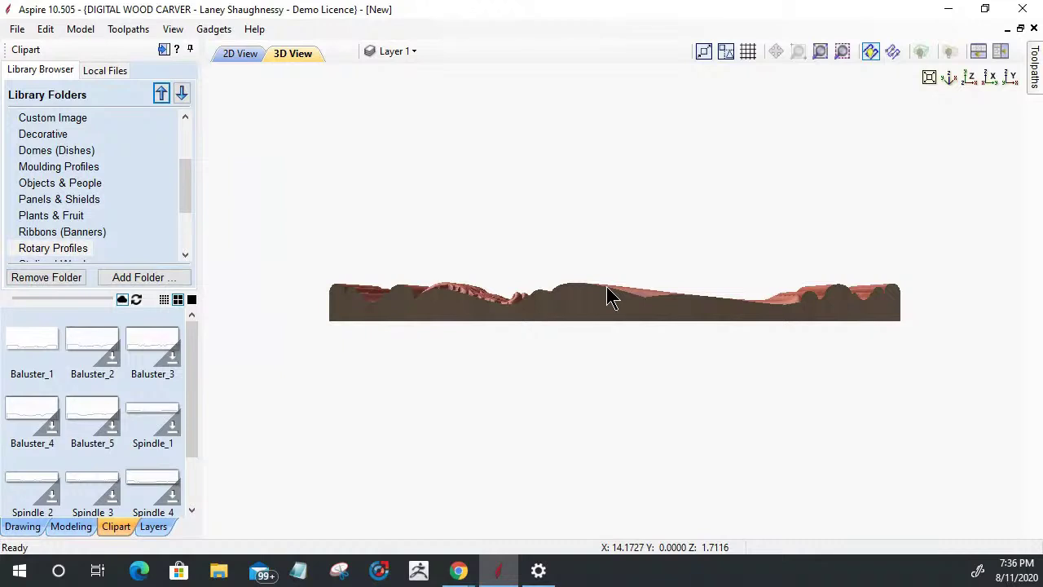
pyautogui.scroll(2, 612, 299)
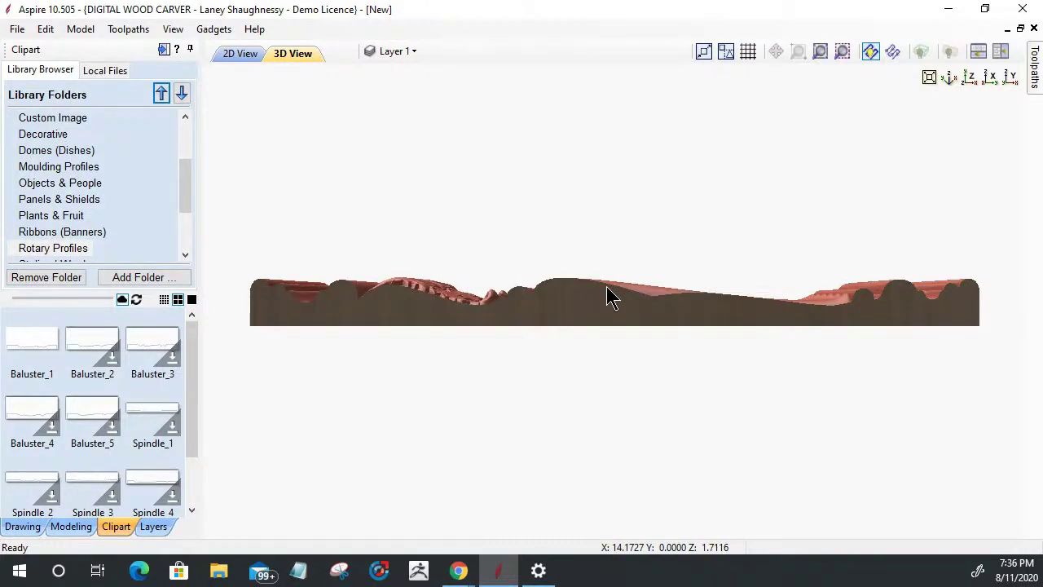
pyautogui.scroll(1, 611, 298)
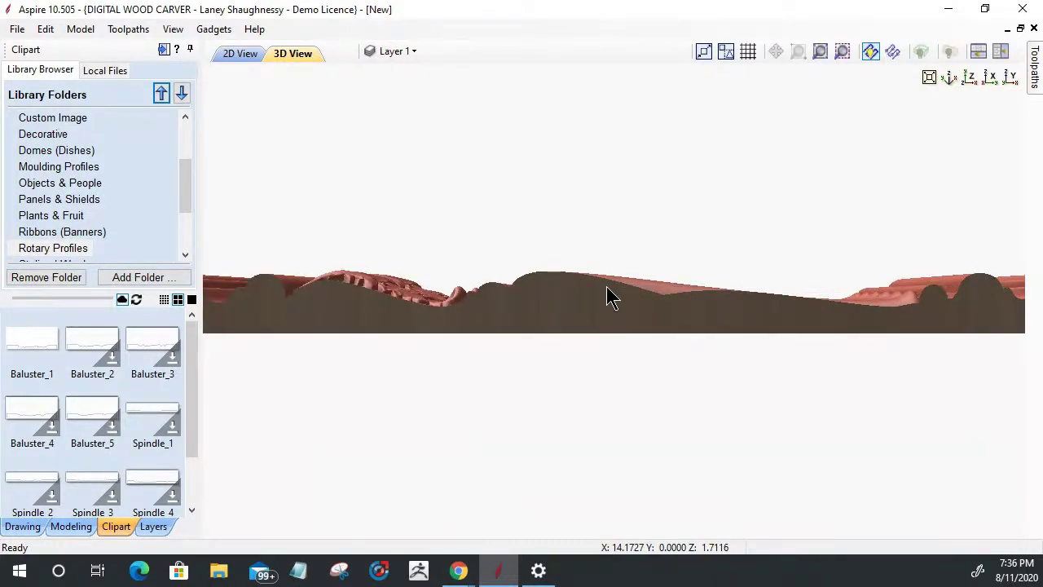
pyautogui.scroll(-1, 611, 298)
pyautogui.scroll(-1, 611, 296)
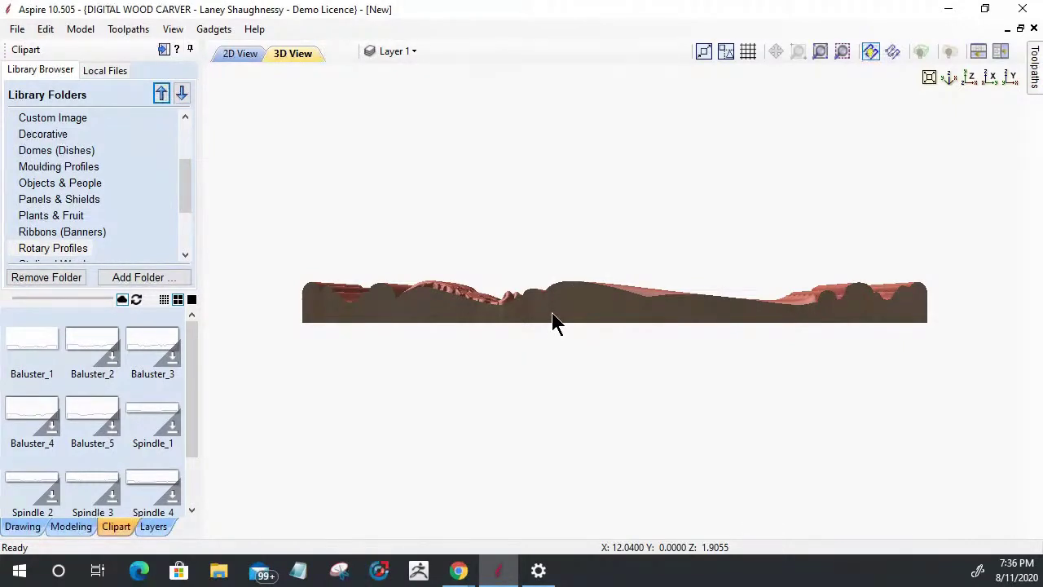
pyautogui.scroll(2, 553, 322)
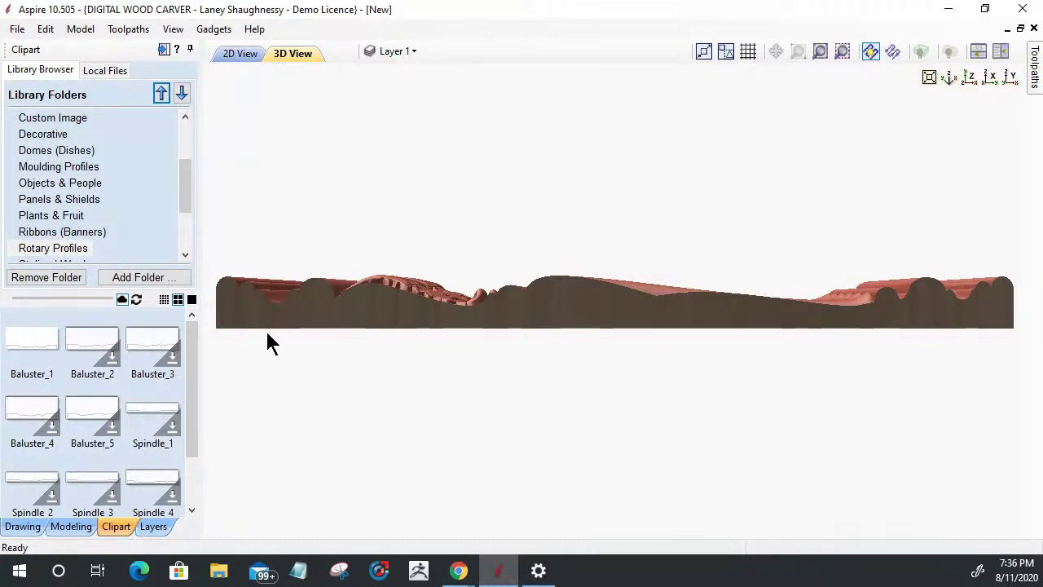
# Hide layer 25, which holds the baluster relief, in the 2D view.
pyautogui.click(242, 56)
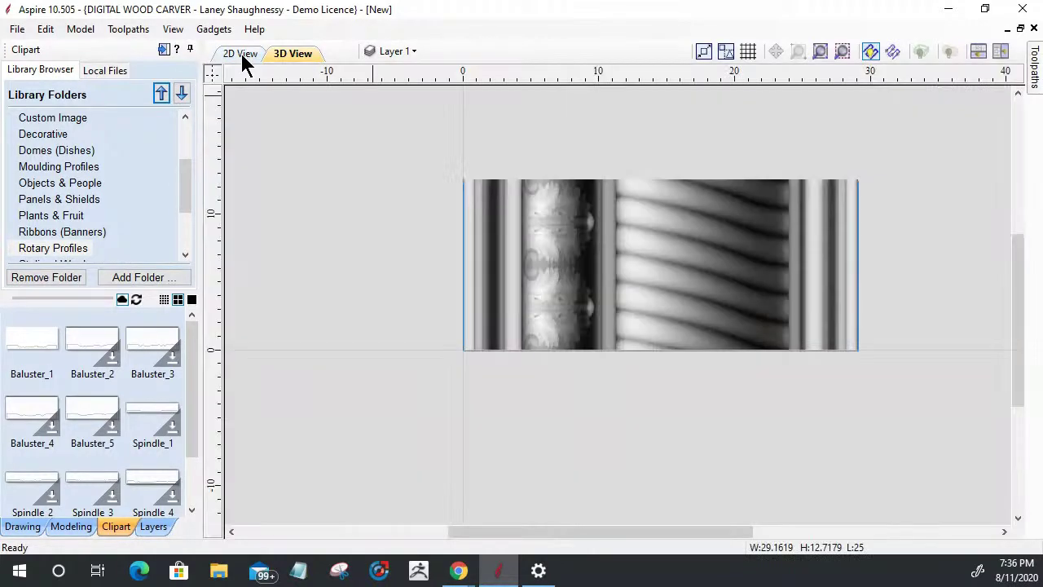
pyautogui.click(399, 51)
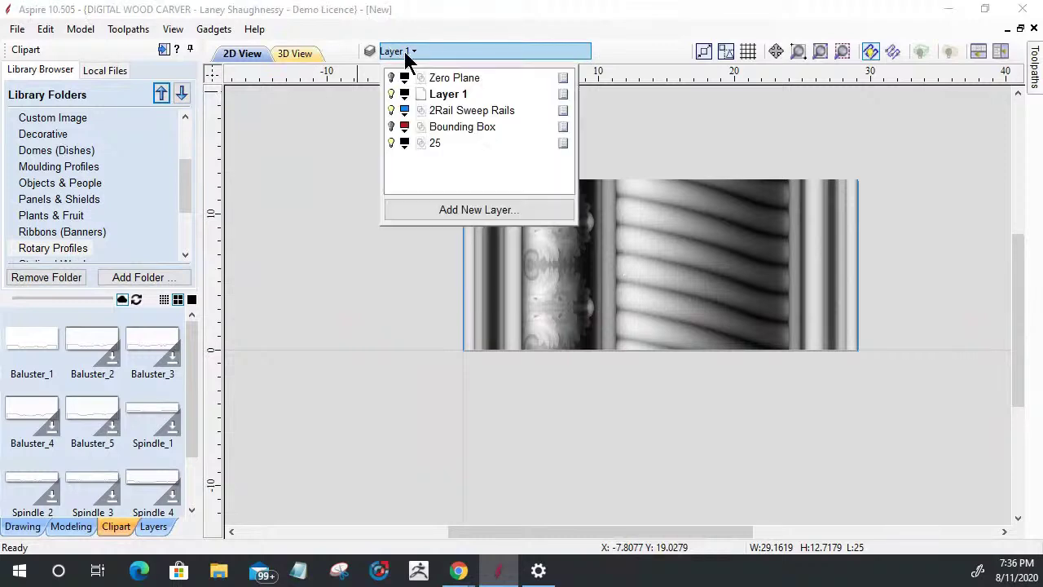
pyautogui.click(391, 143)
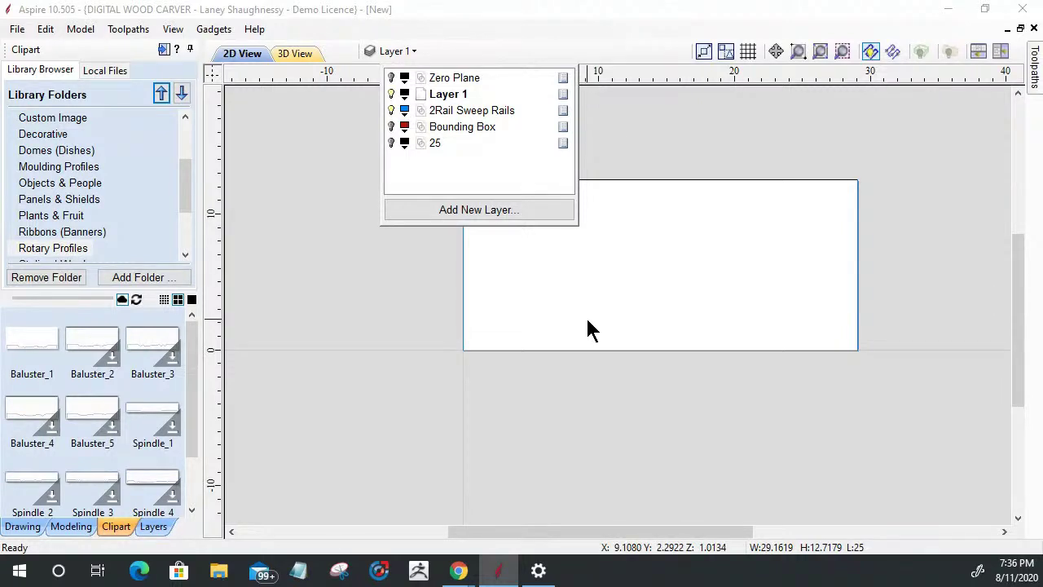
pyautogui.click(394, 256)
pyautogui.scroll(1, 646, 237)
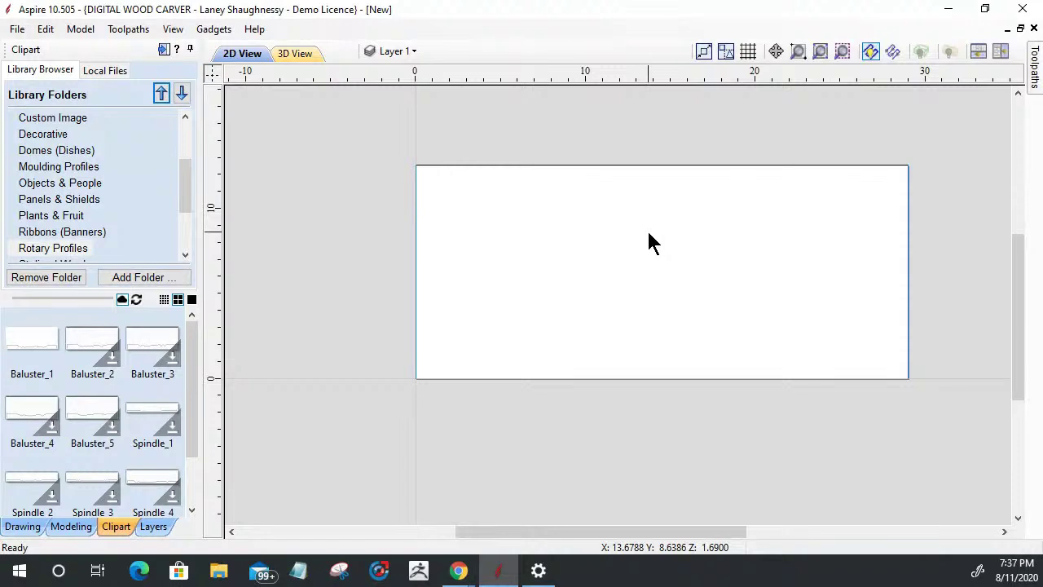
pyautogui.scroll(1, 647, 236)
pyautogui.scroll(-1, 624, 237)
pyautogui.scroll(1, 692, 242)
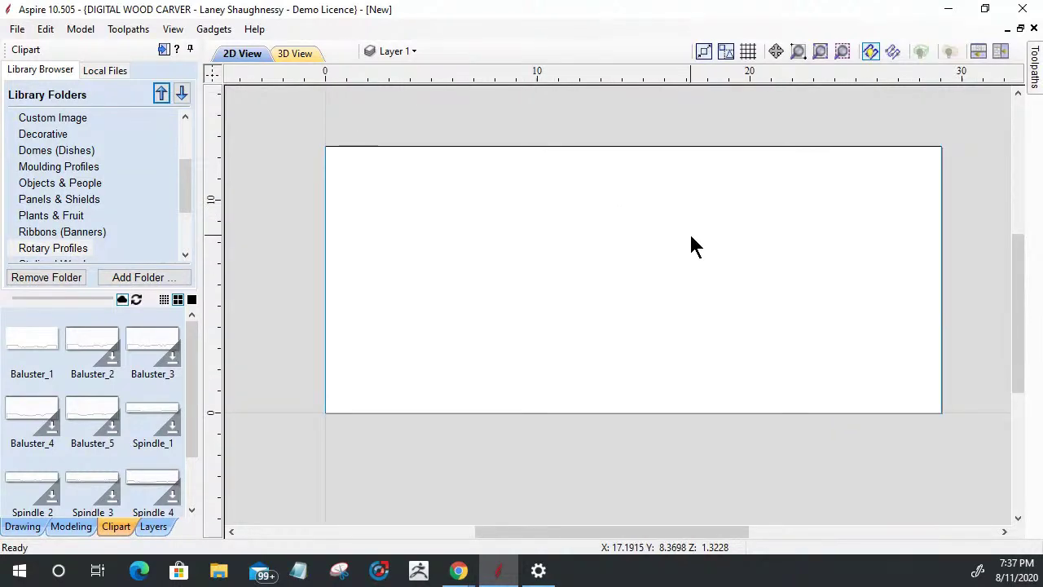
# Draw a square-cornered rectangle 29 inches wide and 2 inches high, centred on the job at X 14.5, Y 6.2832.
pyautogui.click(23, 527)
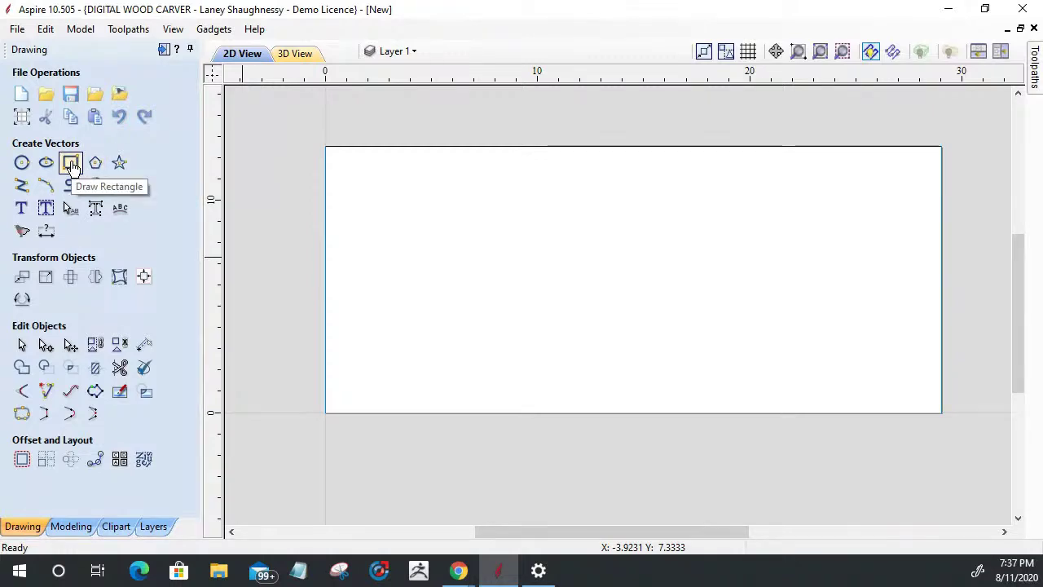
pyautogui.click(72, 164)
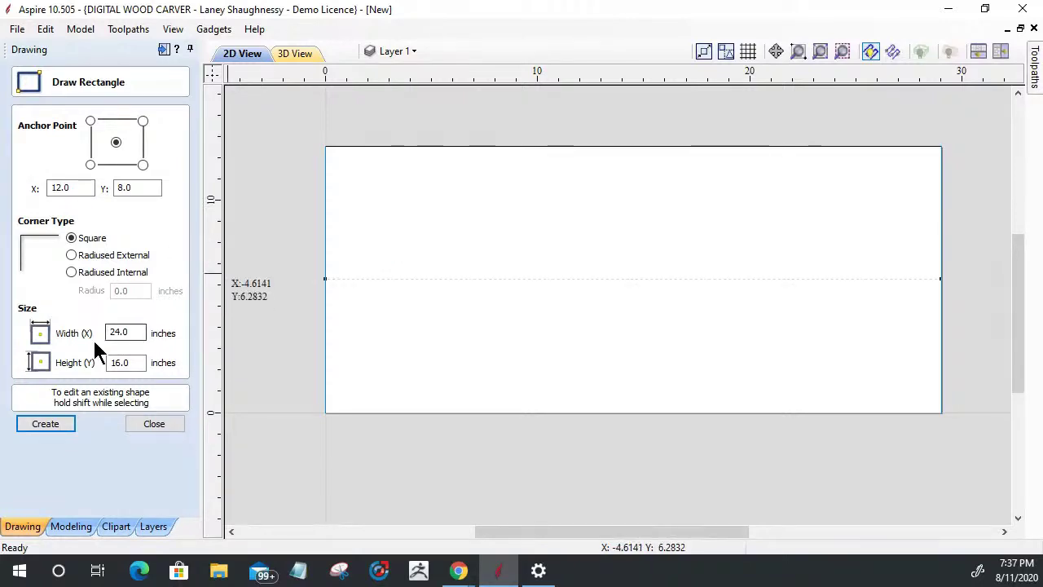
pyautogui.moveTo(136, 329); pyautogui.dragTo(76, 326)
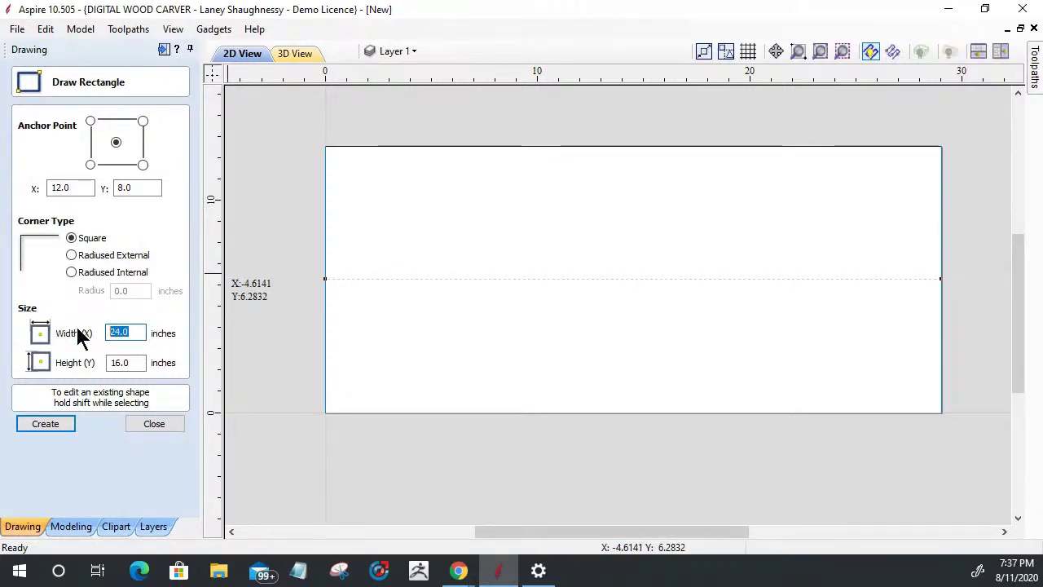
pyautogui.write('29')
pyautogui.moveTo(137, 363); pyautogui.dragTo(84, 368)
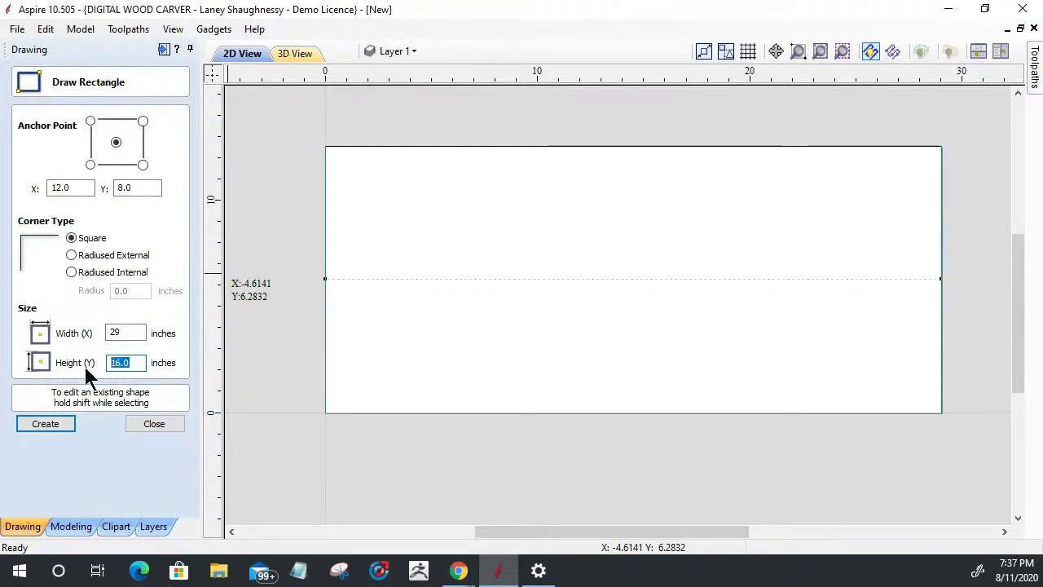
pyautogui.write('2')
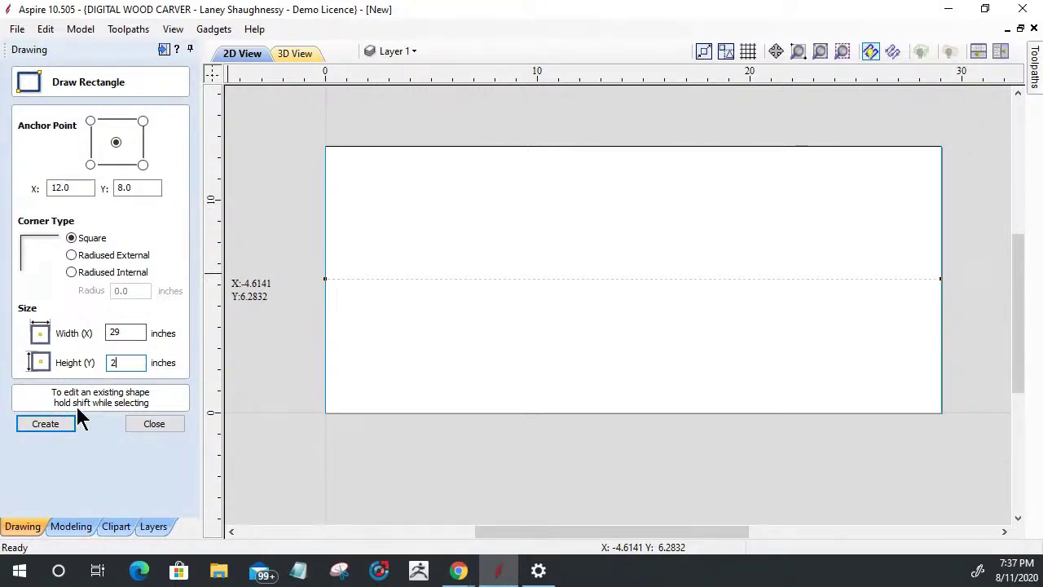
pyautogui.click(632, 278)
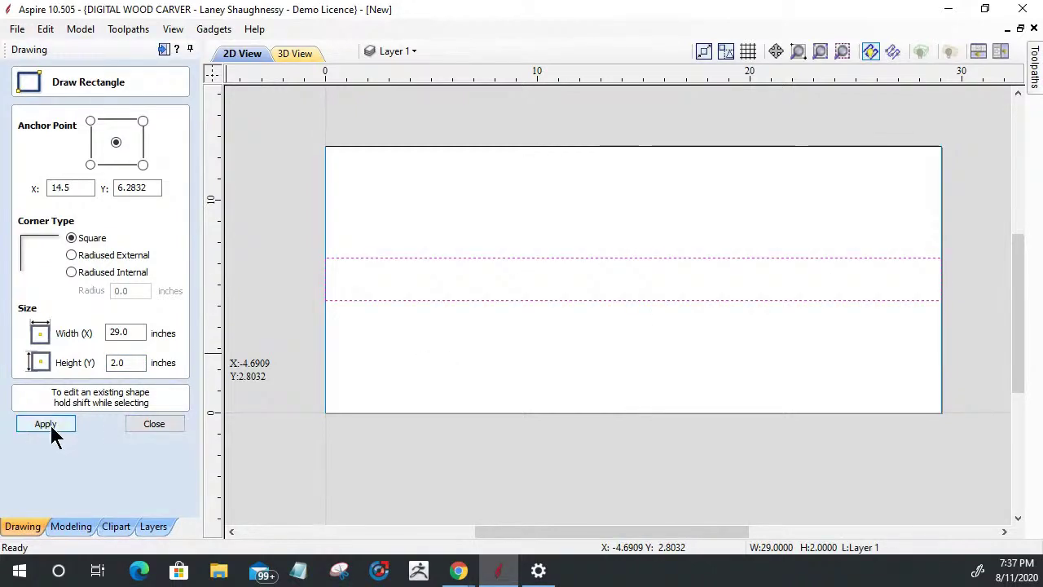
pyautogui.click(138, 426)
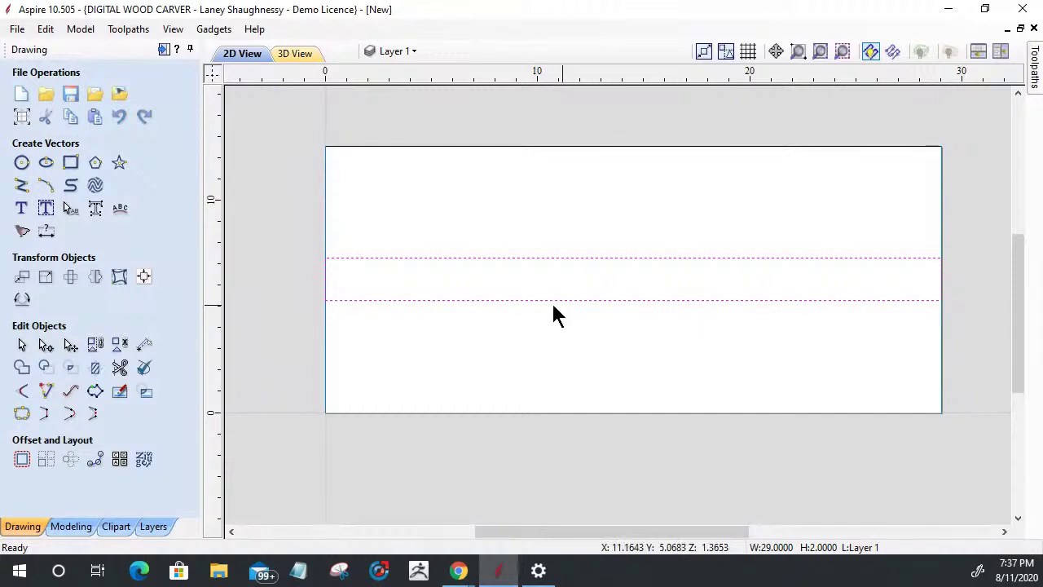
# Delete the lower long span of the 29 by 2 inch rectangle with node editing, leaving an open three-sided outline.
pyautogui.click(46, 344)
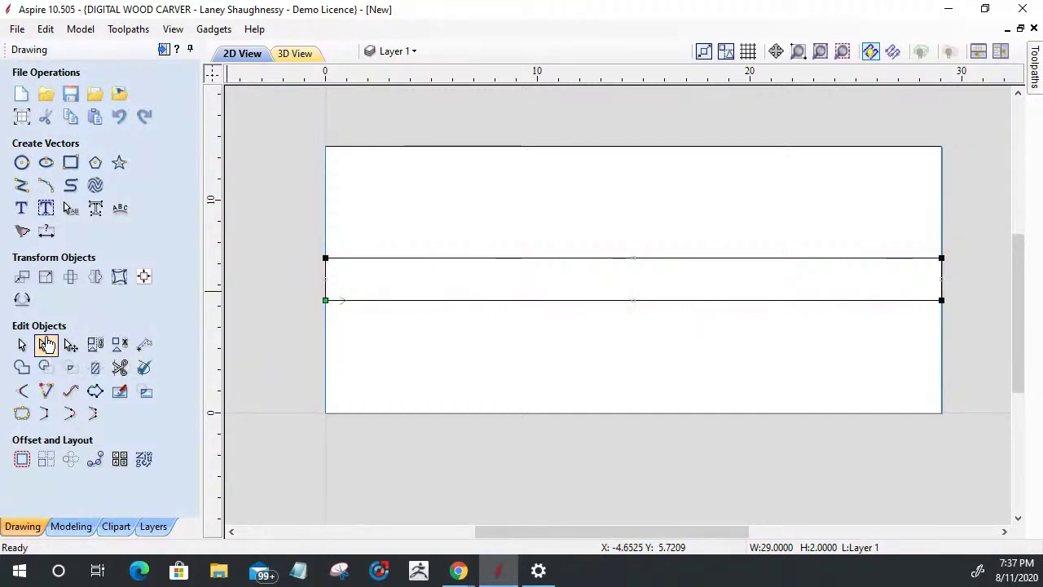
pyautogui.rightClick(512, 304)
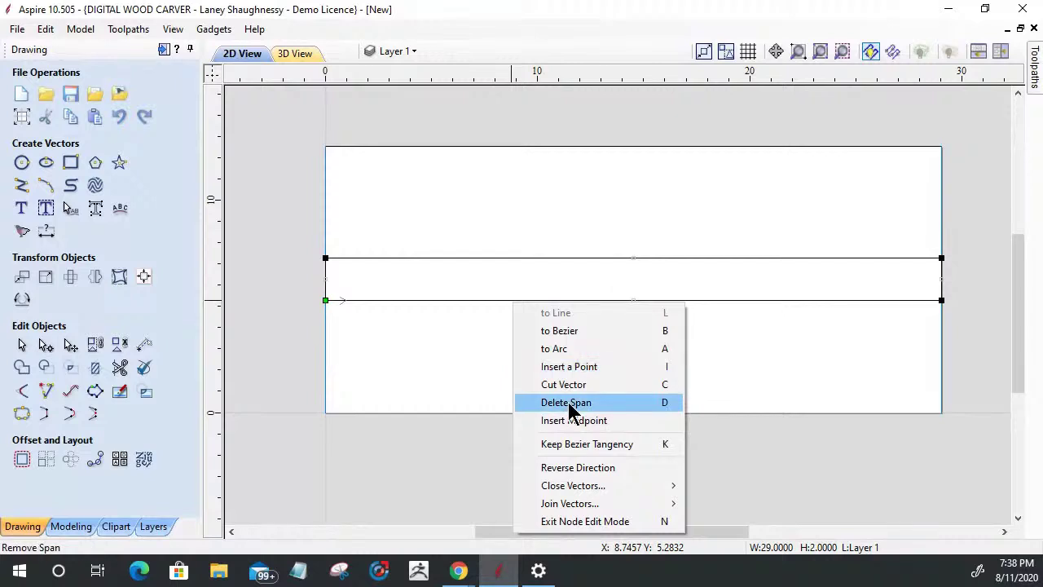
pyautogui.click(632, 403)
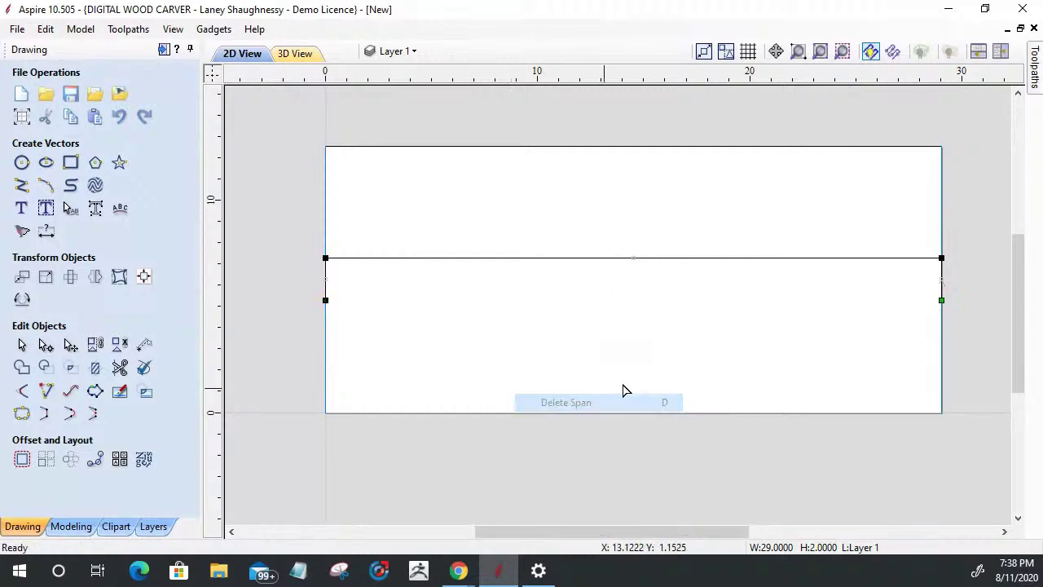
pyautogui.click(731, 318)
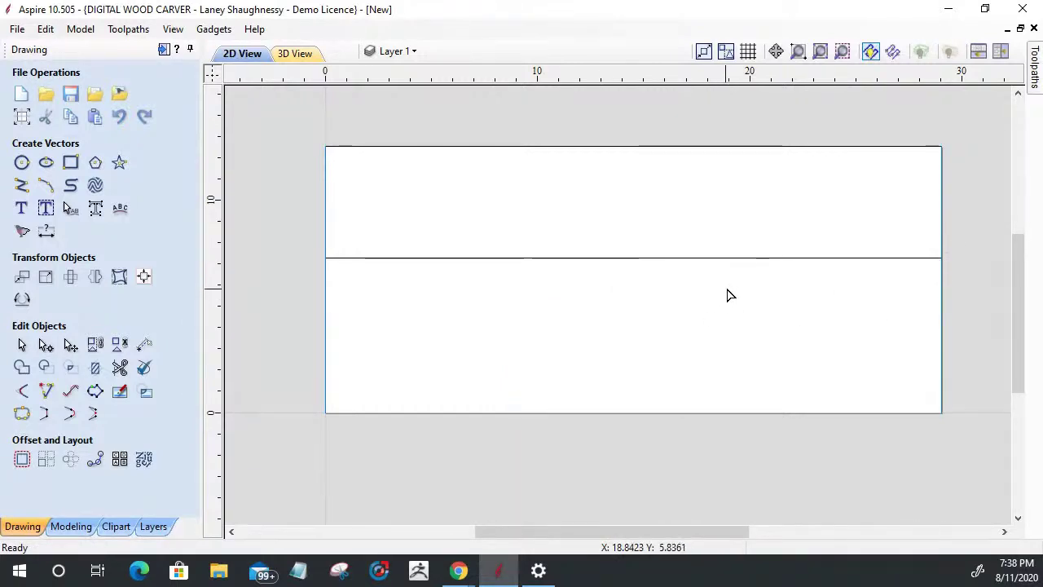
# Move the open three-sided outline straight down below the job area, with its long edge at about Y -4.33.
pyautogui.scroll(-2, 734, 285)
pyautogui.click(710, 295)
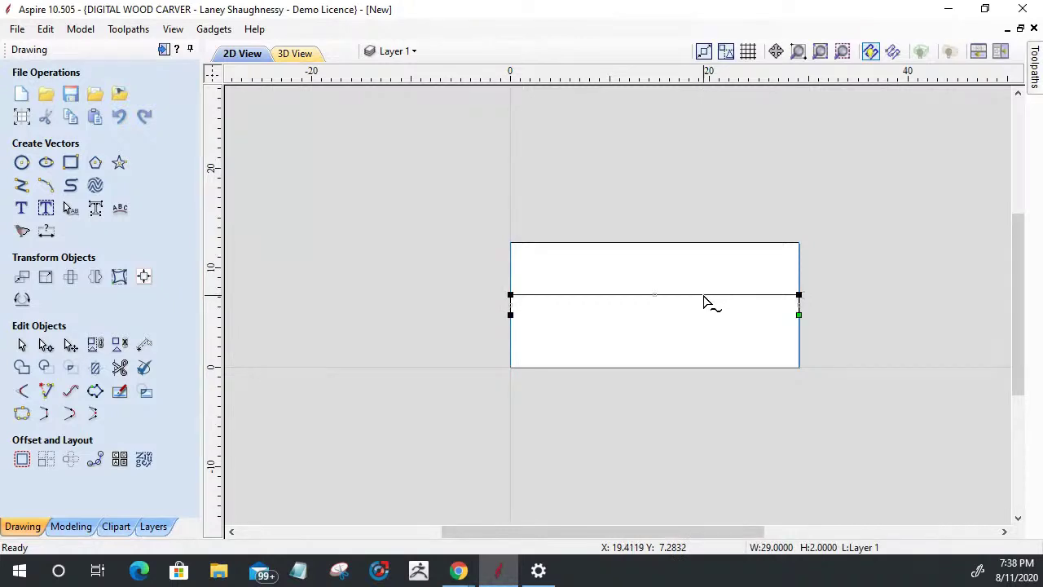
pyautogui.click(22, 344)
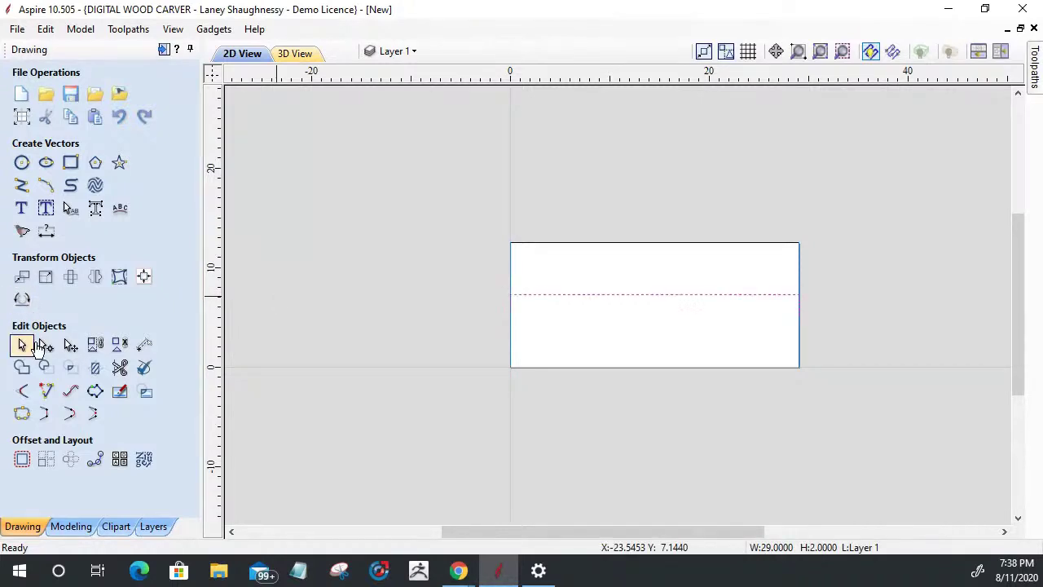
pyautogui.click(568, 300)
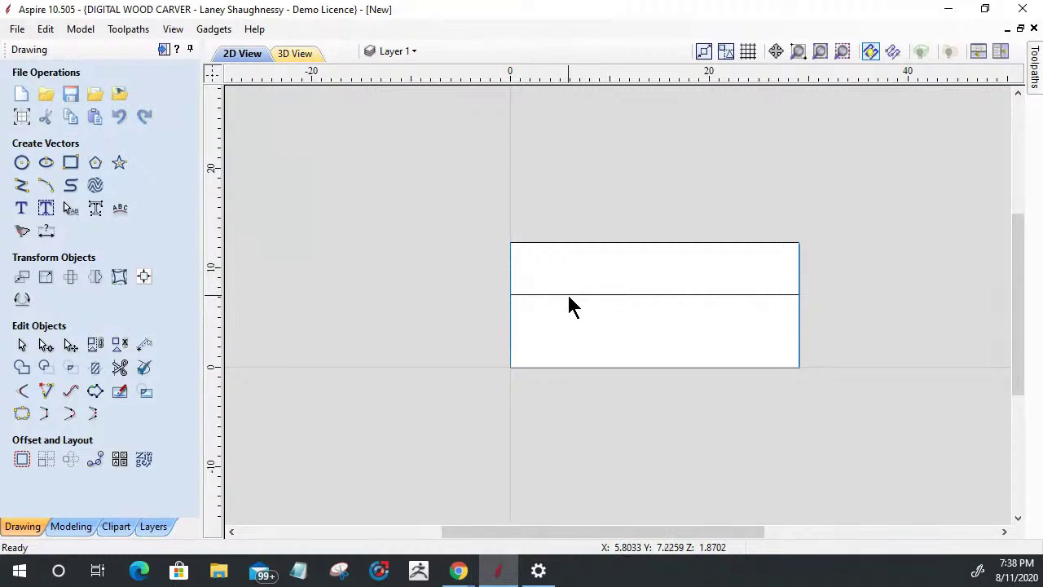
pyautogui.click(567, 294)
pyautogui.moveTo(568, 293); pyautogui.dragTo(564, 410)
pyautogui.scroll(2, 598, 459)
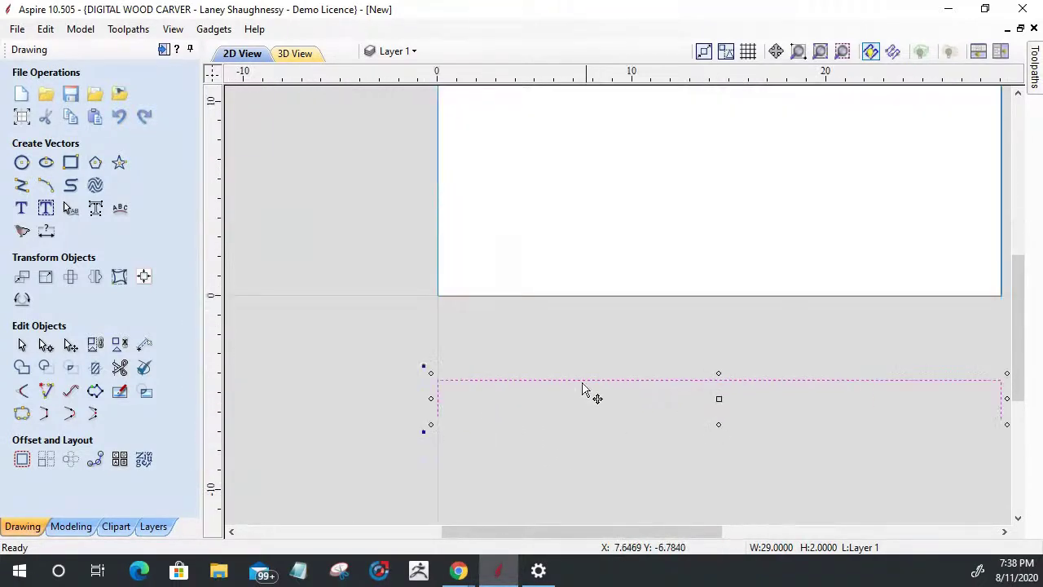
pyautogui.scroll(-1, 594, 396)
pyautogui.scroll(1, 776, 328)
pyautogui.scroll(1, 967, 302)
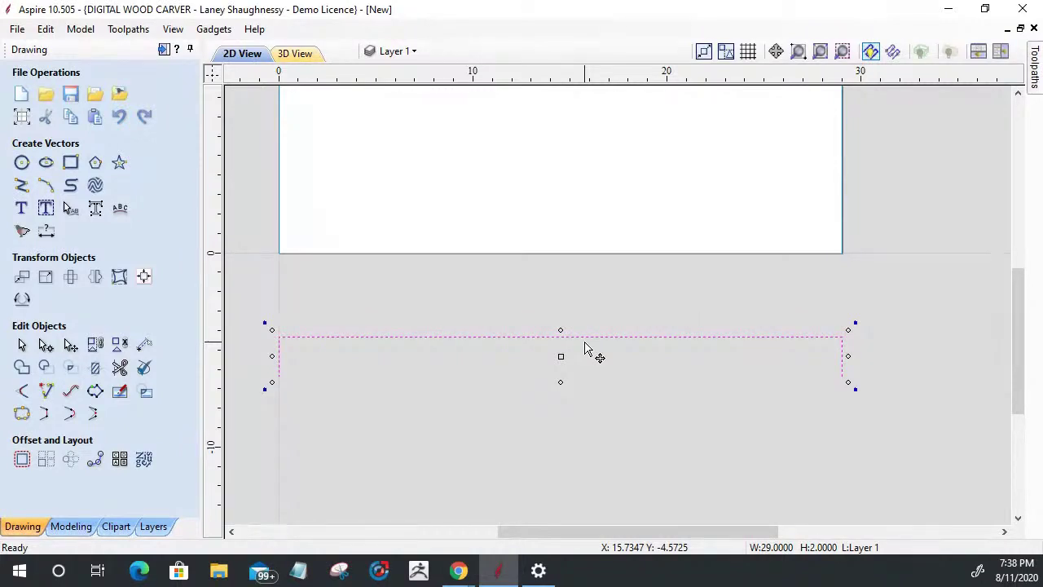
pyautogui.scroll(-2, 584, 348)
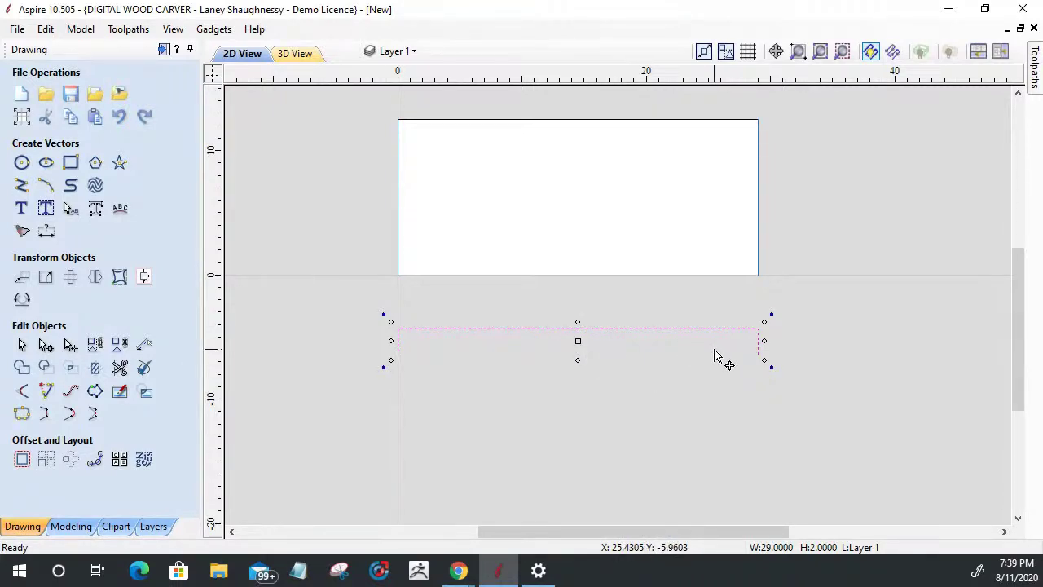
pyautogui.scroll(1, 696, 347)
pyautogui.scroll(-1, 696, 347)
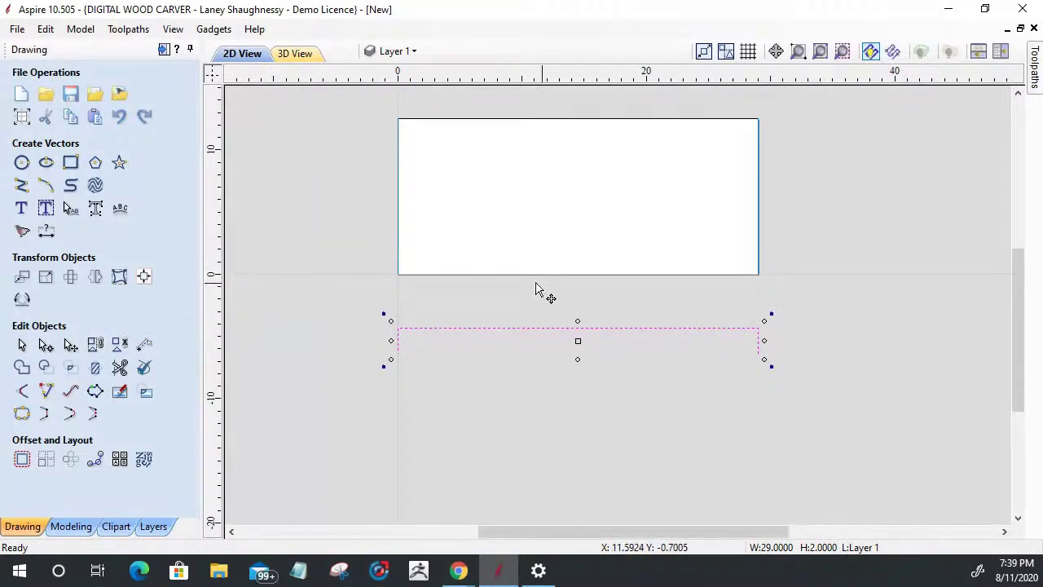
pyautogui.scroll(2, 398, 334)
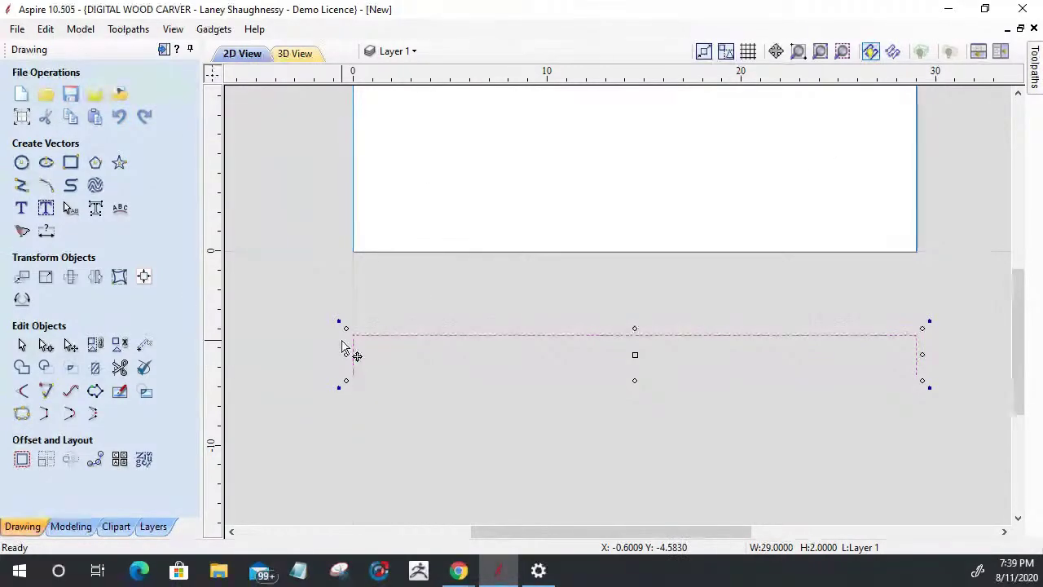
# Draw a circle 1 inch in diameter centred on the outline's upper-left corner at X 0, Y -4.3332.
pyautogui.click(21, 166)
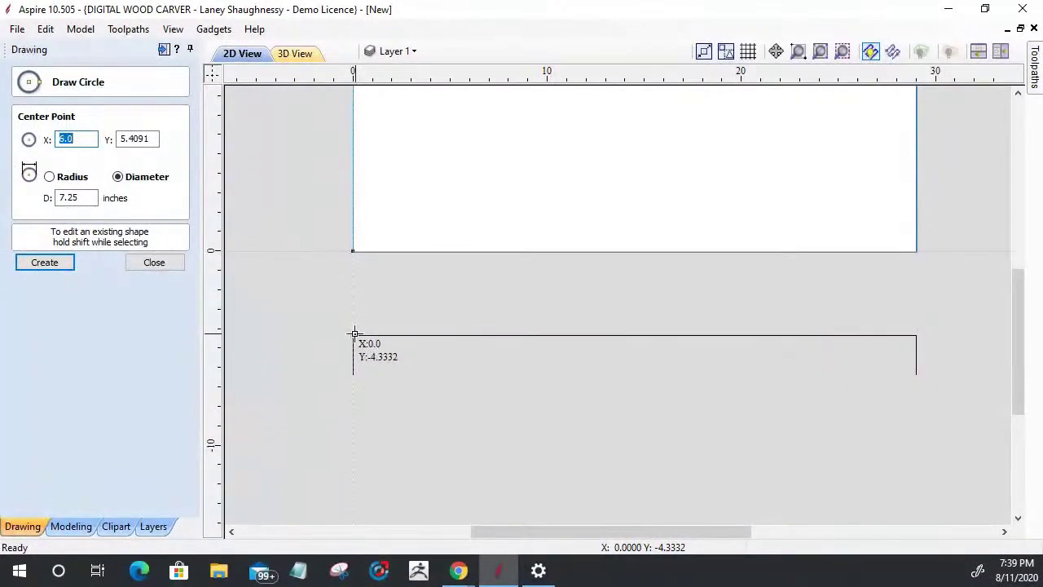
pyautogui.doubleClick(82, 202)
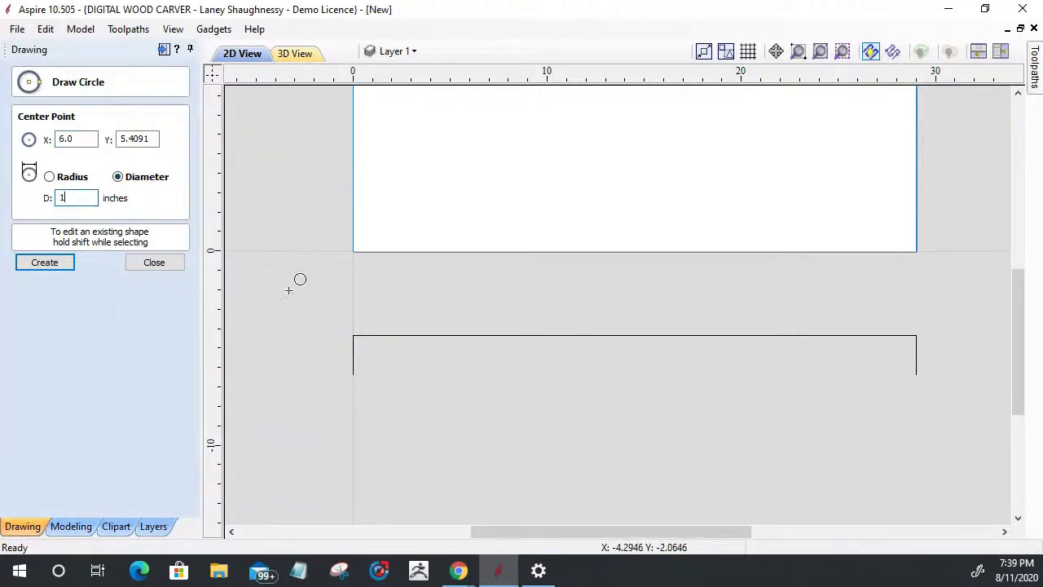
pyautogui.click(354, 333)
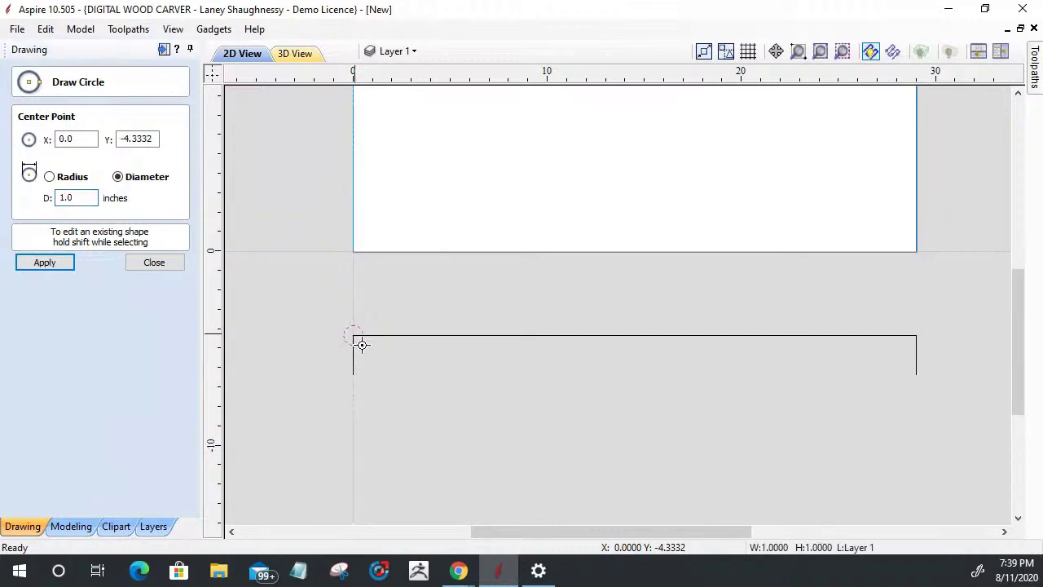
pyautogui.click(155, 265)
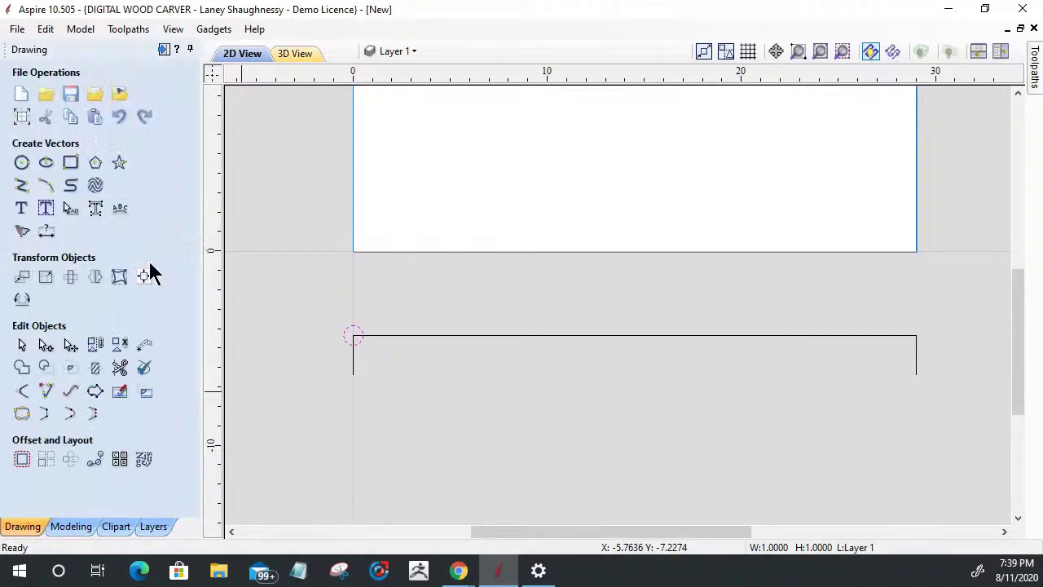
# Move the 1 inch circle along the outline's long edge to centre it at X 0.5, touching the left end.
pyautogui.click(355, 340)
pyautogui.scroll(4, 323, 337)
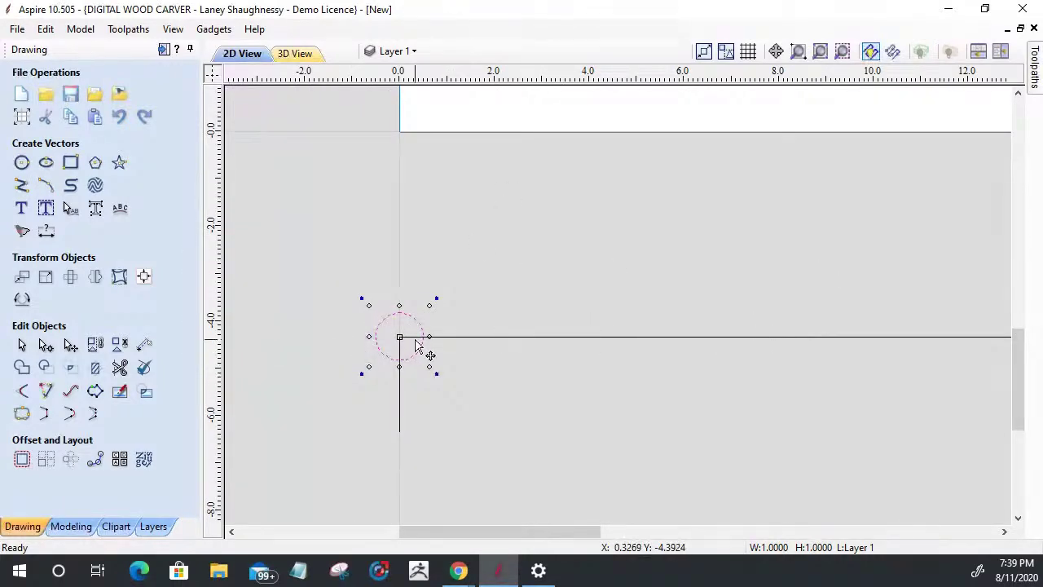
pyautogui.moveTo(403, 334); pyautogui.dragTo(425, 337)
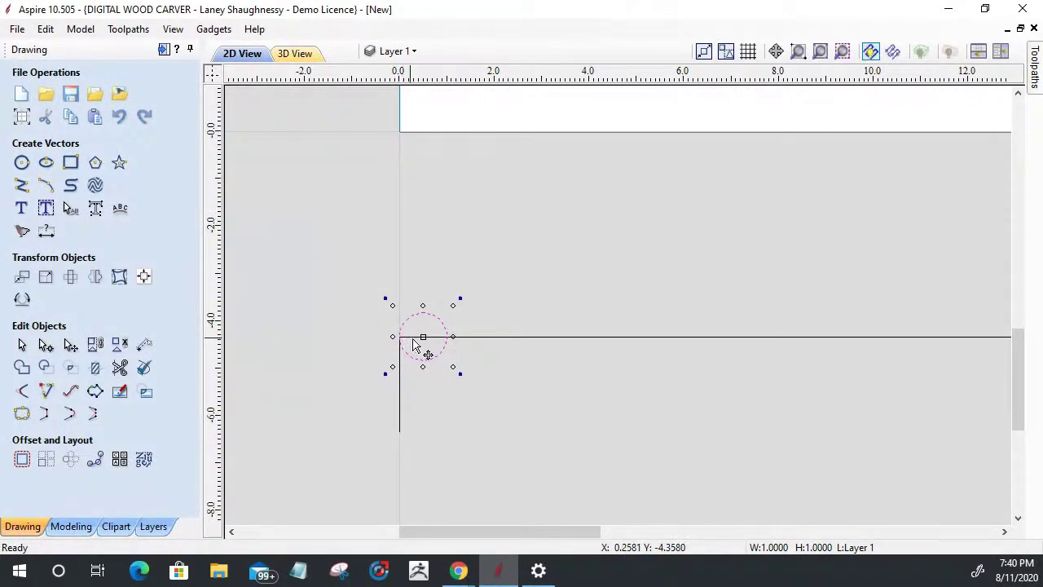
pyautogui.click(469, 375)
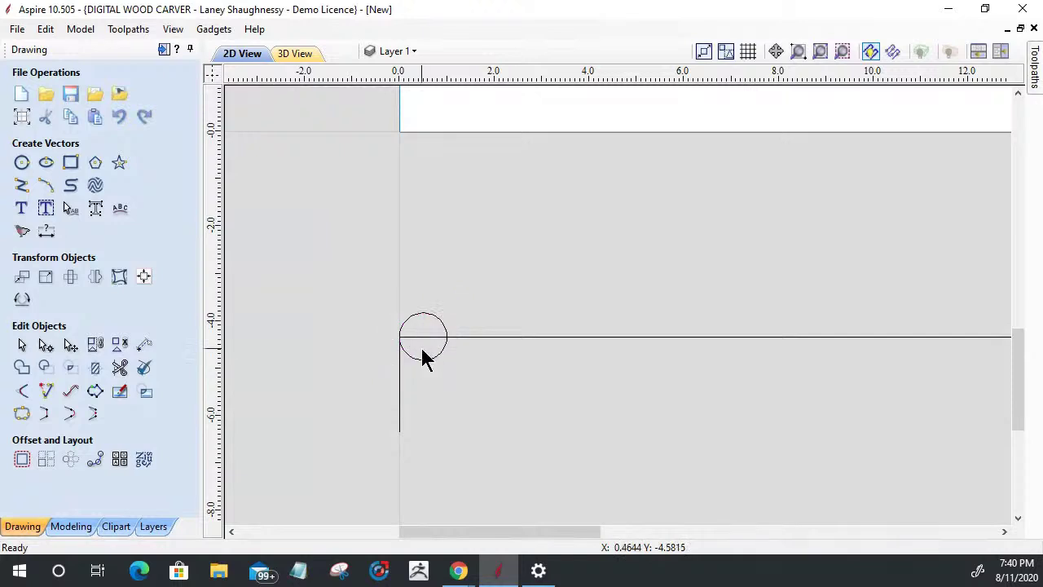
# Copy the 1 inch circle to its right along the long edge and shrink the copy to about 0.71 inch, edges touching.
pyautogui.click(429, 360)
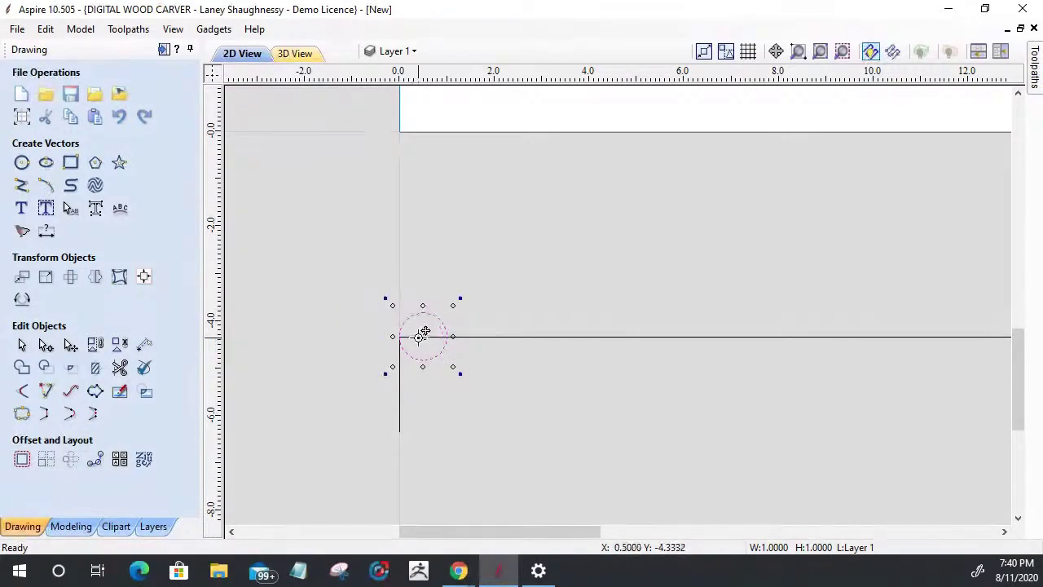
pyautogui.moveTo(426, 336); pyautogui.dragTo(473, 335)
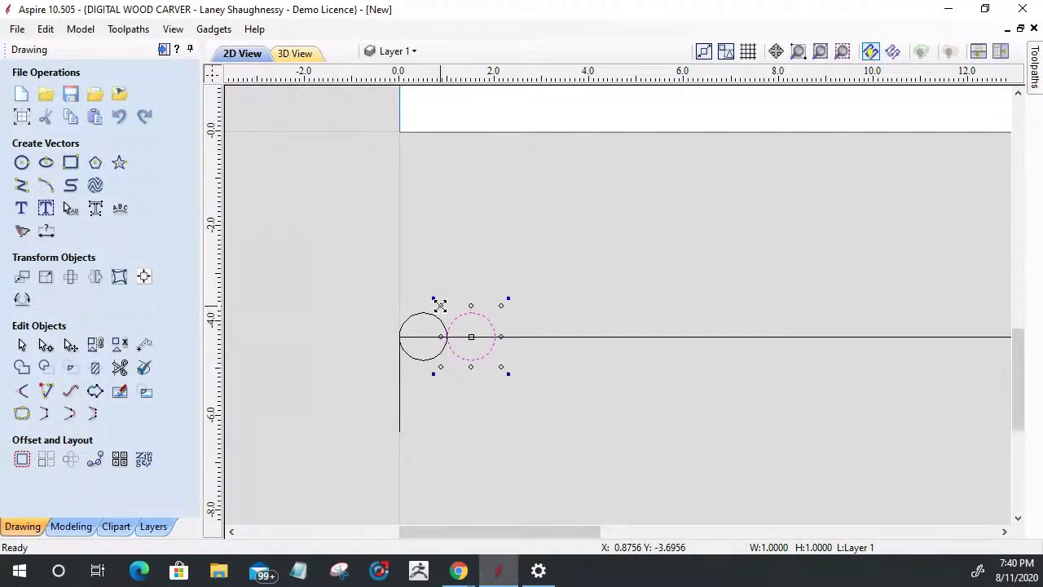
pyautogui.moveTo(441, 306); pyautogui.dragTo(449, 320)
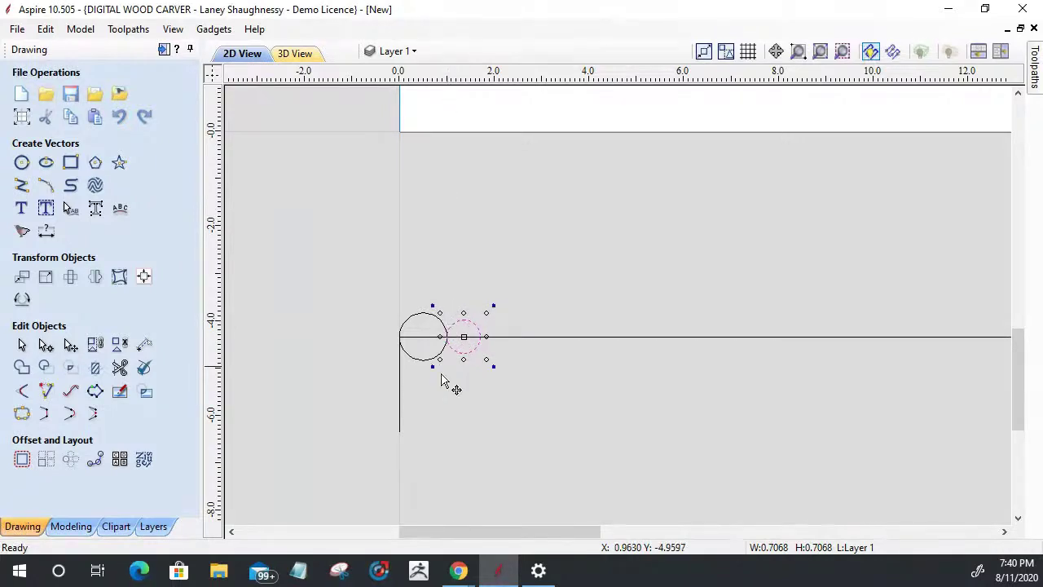
pyautogui.scroll(5, 421, 350)
pyautogui.scroll(-5, 421, 350)
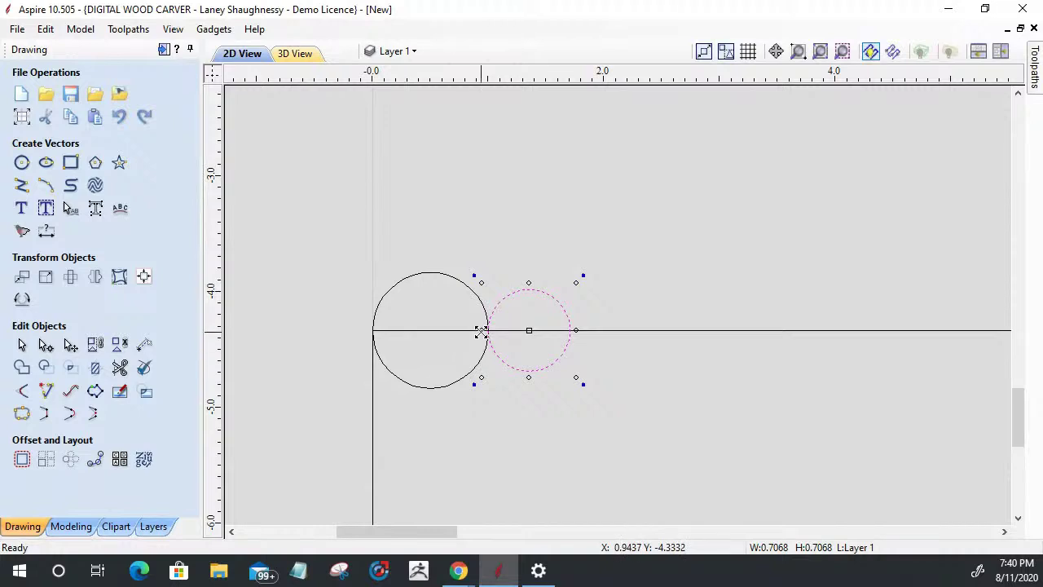
# Draw a vertical line 2.25 inches long downward from the midpoint of the outline's long edge.
pyautogui.scroll(-5, 440, 355)
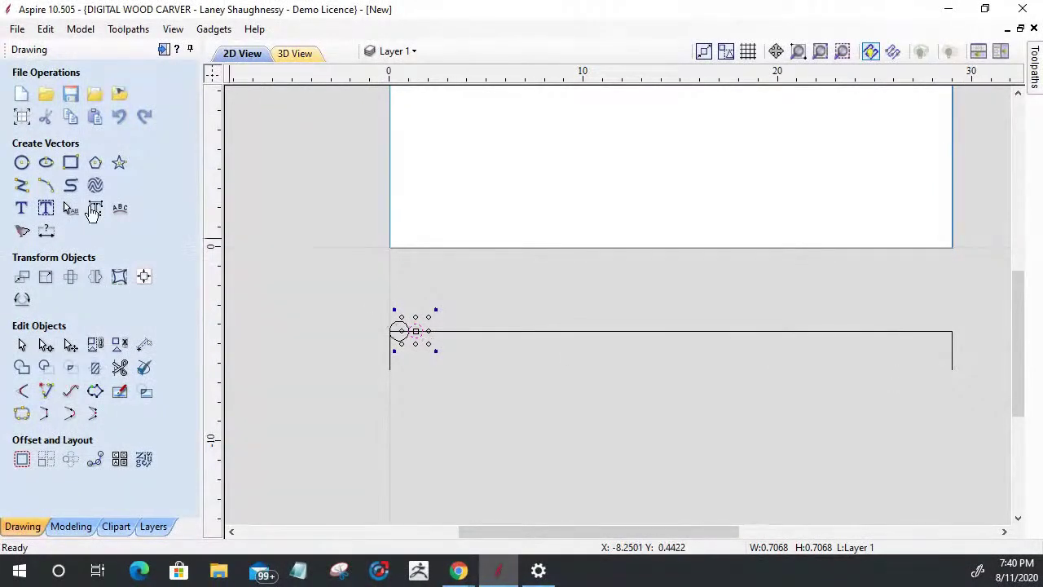
pyautogui.click(19, 187)
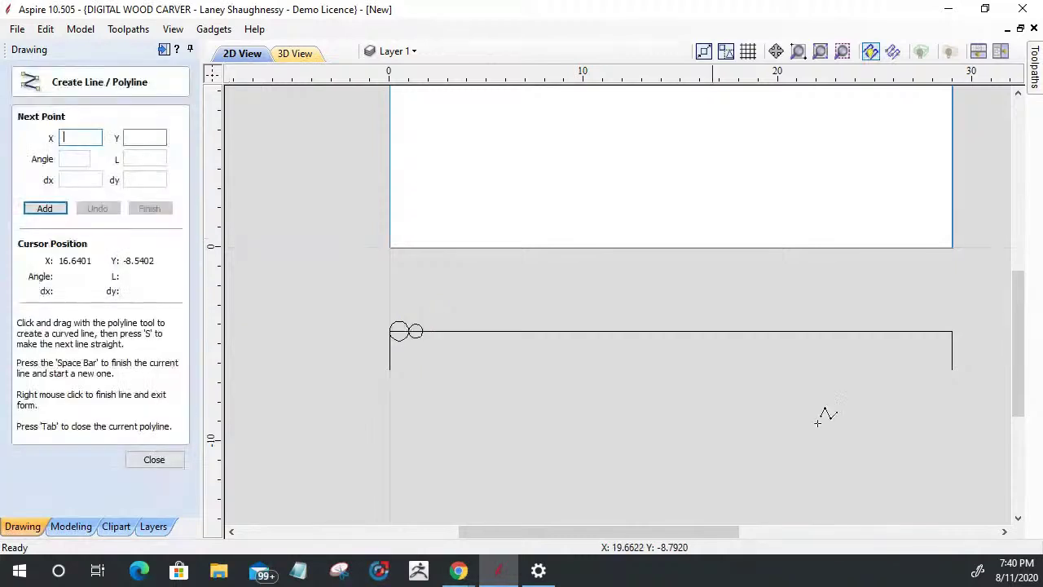
pyautogui.click(670, 331)
pyautogui.click(669, 375)
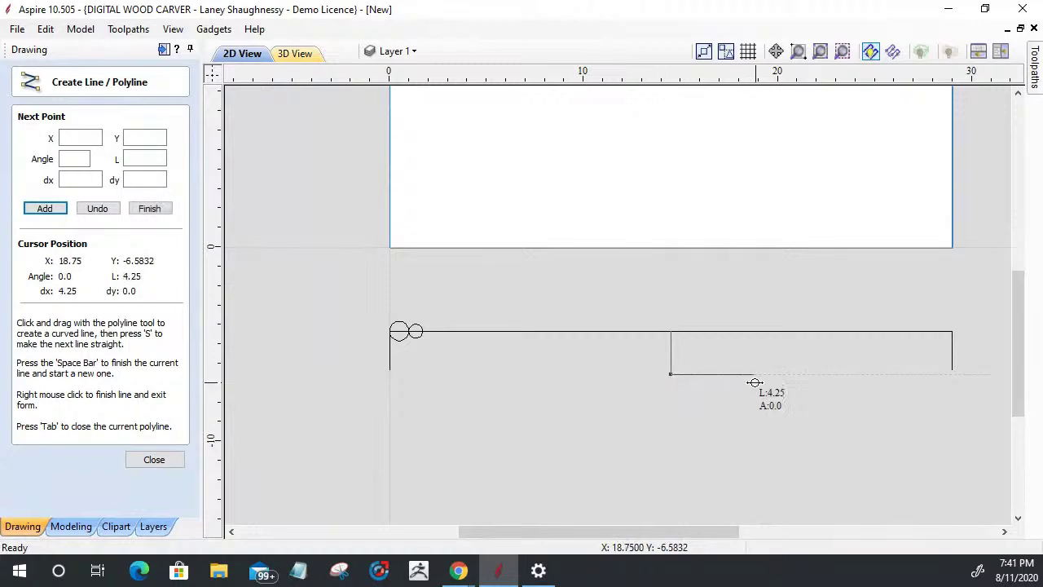
pyautogui.press('space')
pyautogui.press('Escape')
# Mirror a copy of the two touching circles to the outline's opposite end, using the central vertical line as the mirror axis.
pyautogui.moveTo(365, 309); pyautogui.dragTo(449, 365)
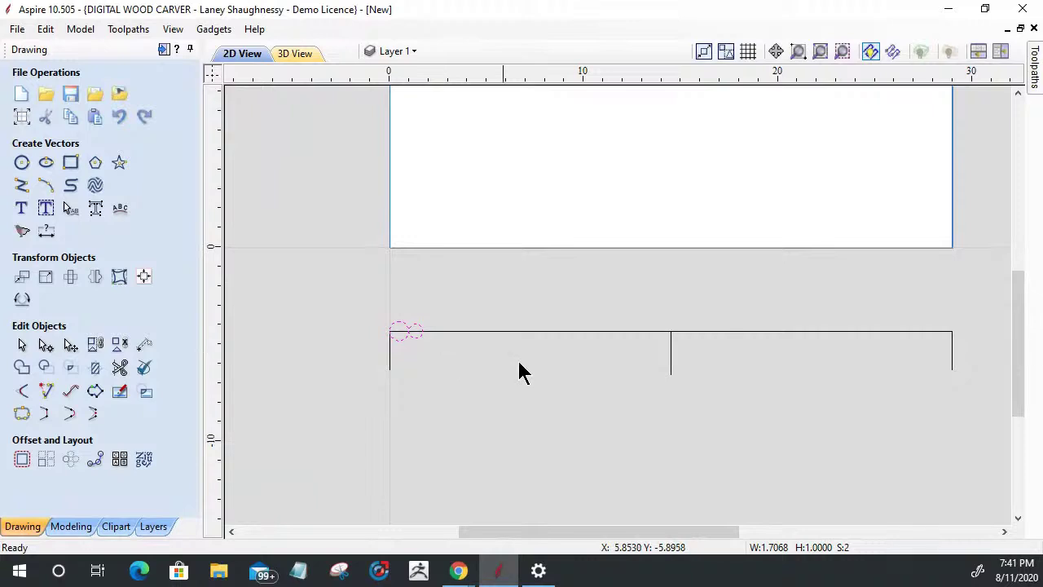
pyautogui.keyDown('shift'); pyautogui.click(672, 365); pyautogui.keyUp('shift')
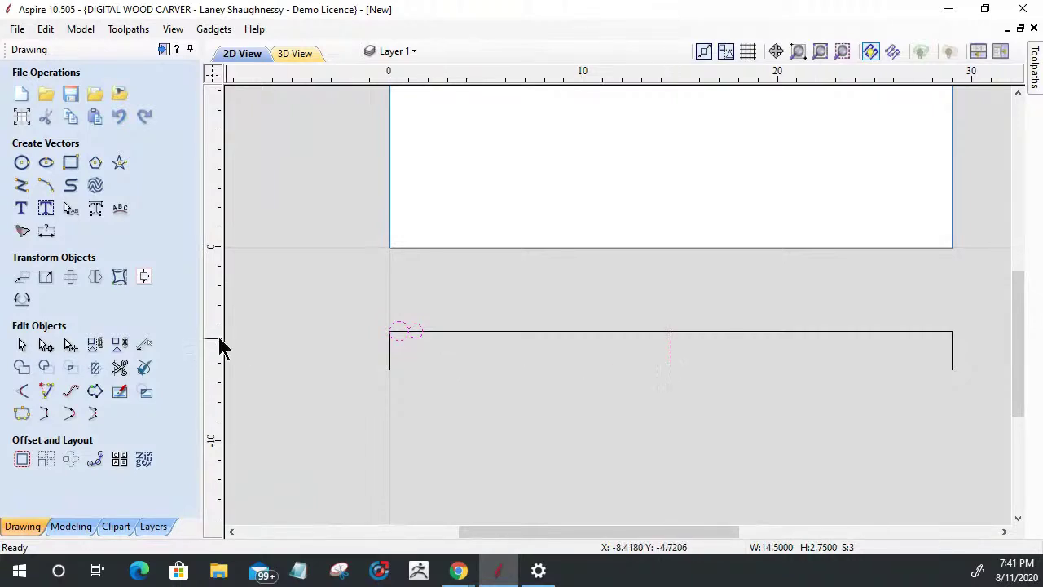
pyautogui.click(94, 281)
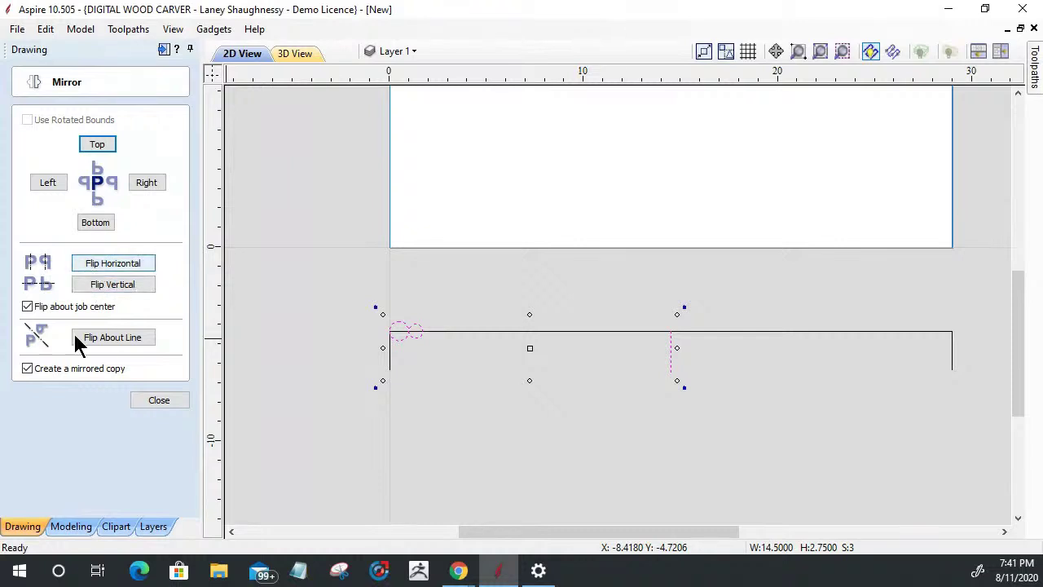
pyautogui.click(124, 338)
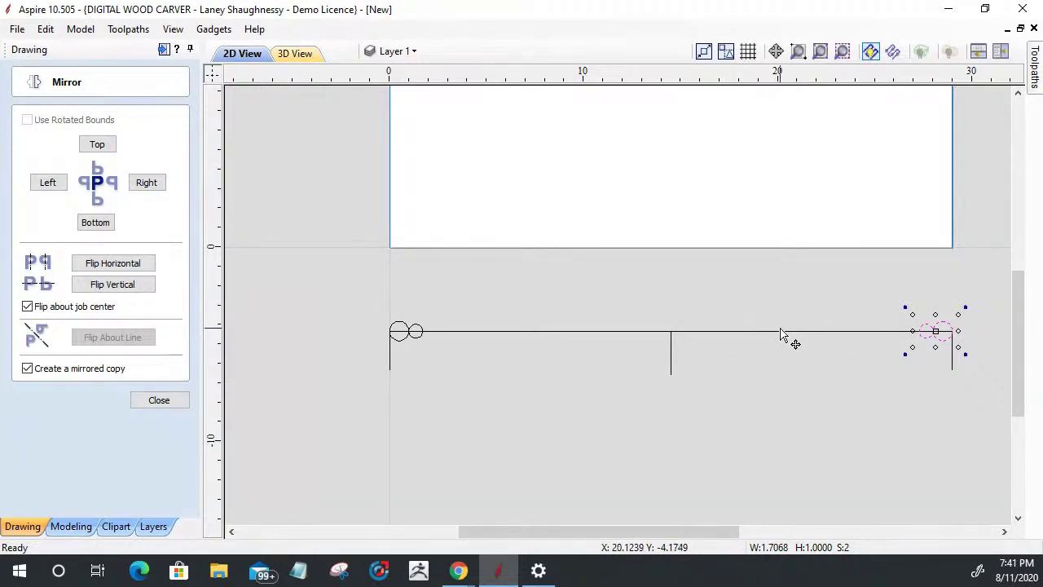
pyautogui.scroll(-2, 775, 229)
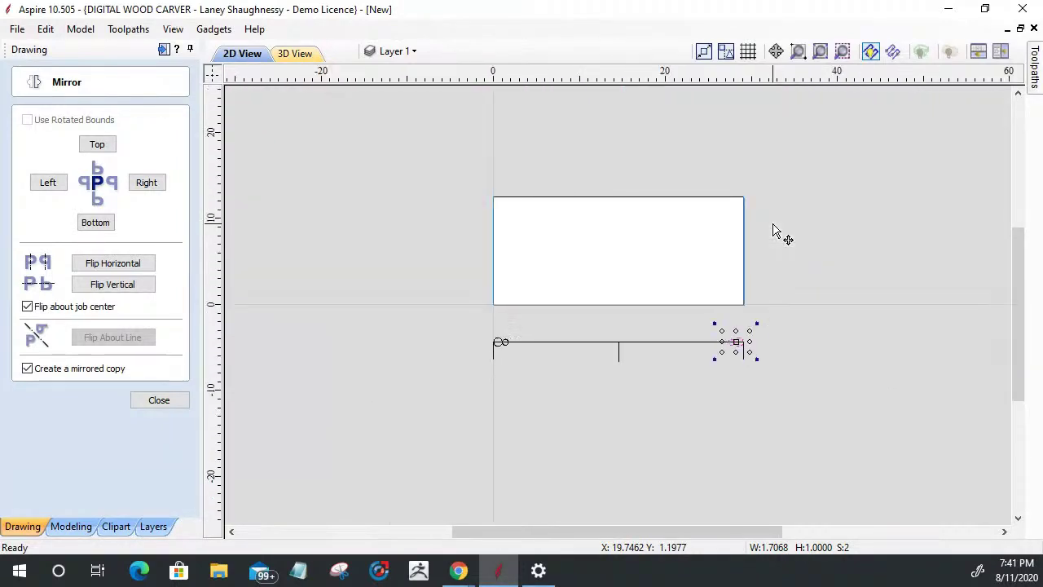
pyautogui.scroll(3, 677, 216)
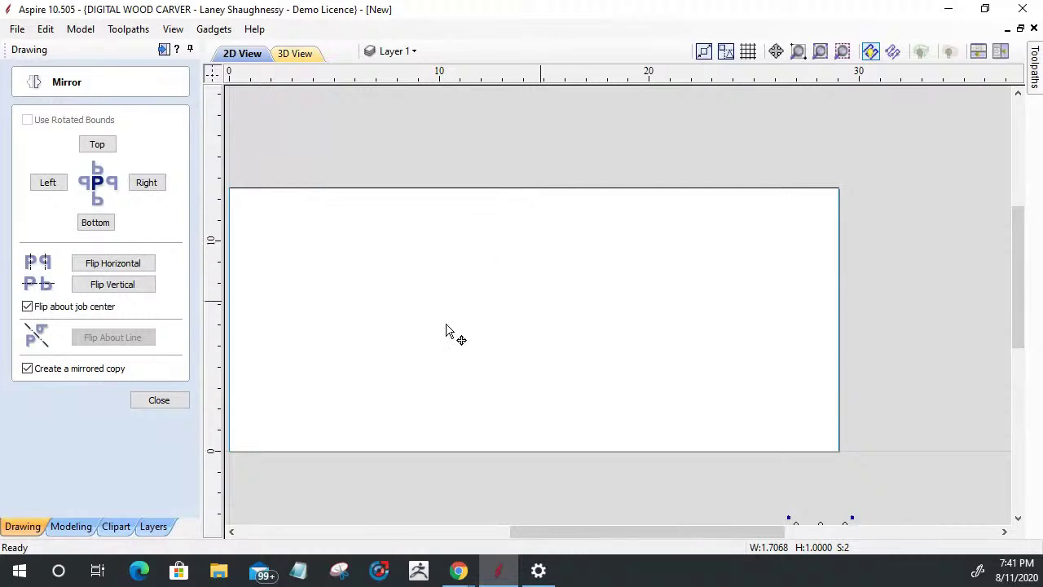
pyautogui.click(155, 402)
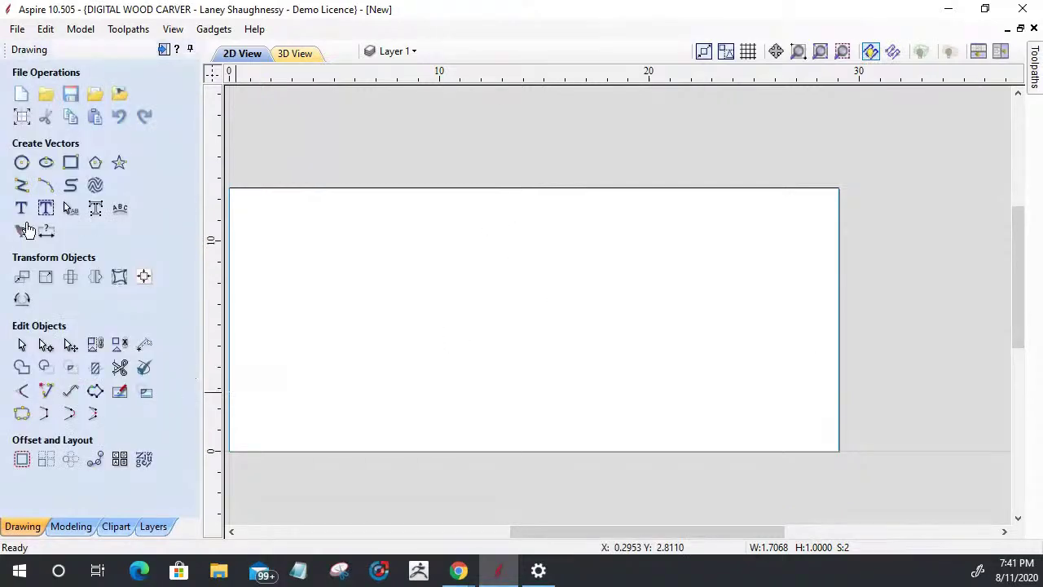
# Bring up the modeling tools and look over the outline with its centre line and the circles at both ends.
pyautogui.click(58, 525)
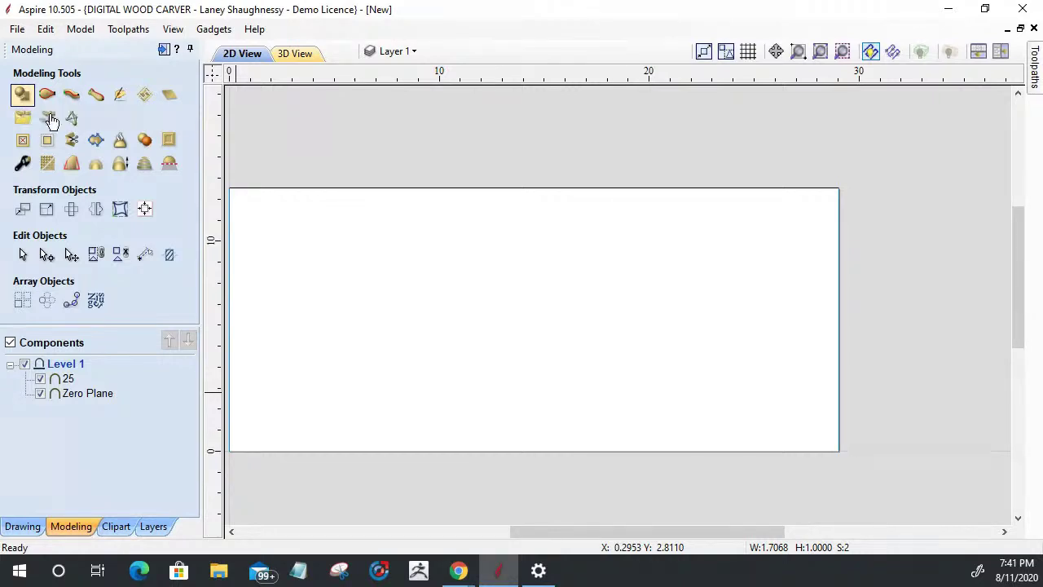
pyautogui.scroll(-1, 588, 384)
pyautogui.scroll(-3, 591, 381)
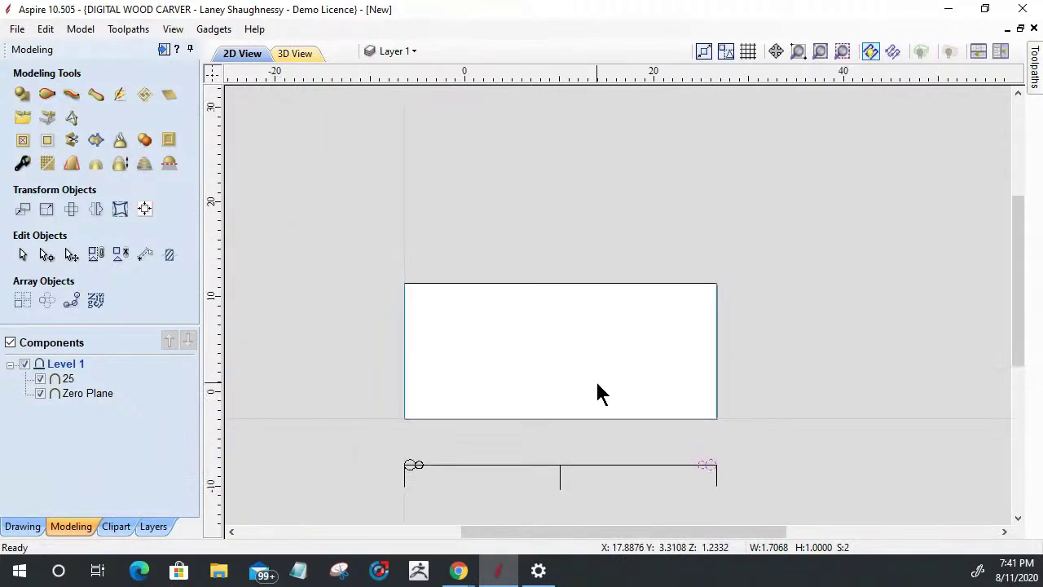
pyautogui.scroll(4, 596, 379)
pyautogui.scroll(-1, 598, 380)
pyautogui.scroll(-1, 636, 379)
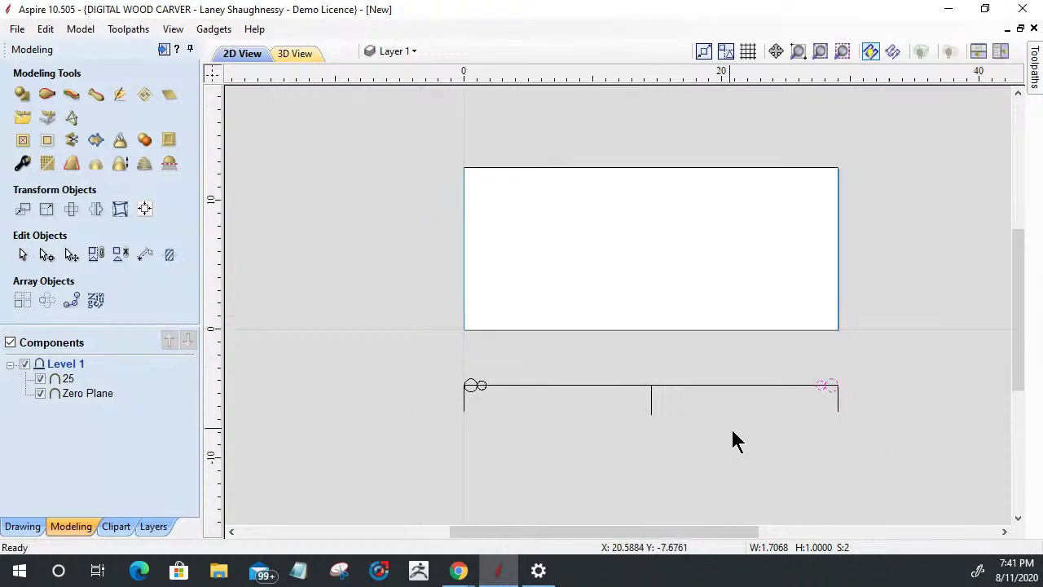
pyautogui.scroll(2, 818, 444)
pyautogui.scroll(-1, 820, 446)
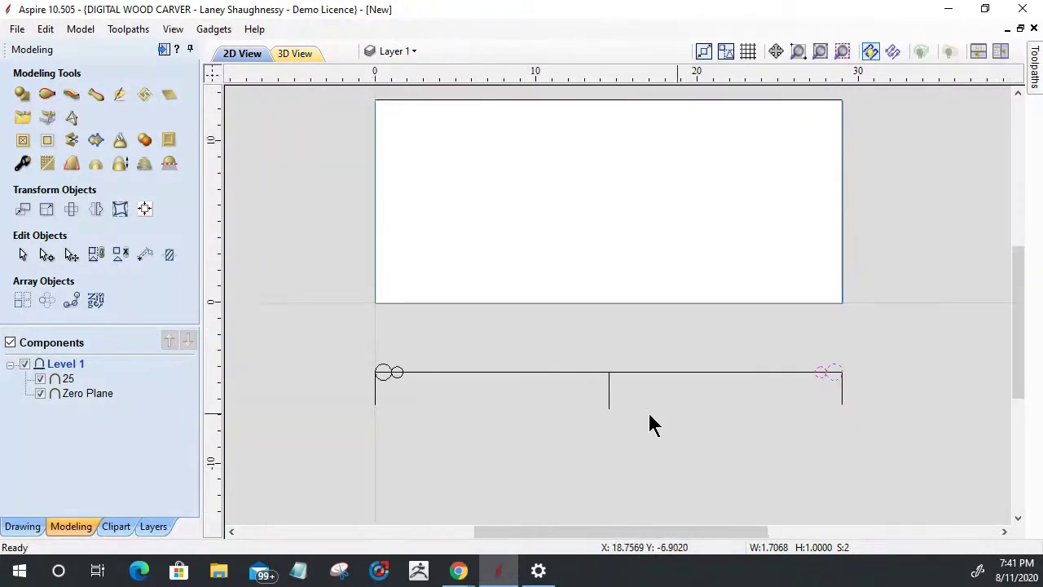
pyautogui.scroll(1, 607, 420)
pyautogui.scroll(1, 607, 419)
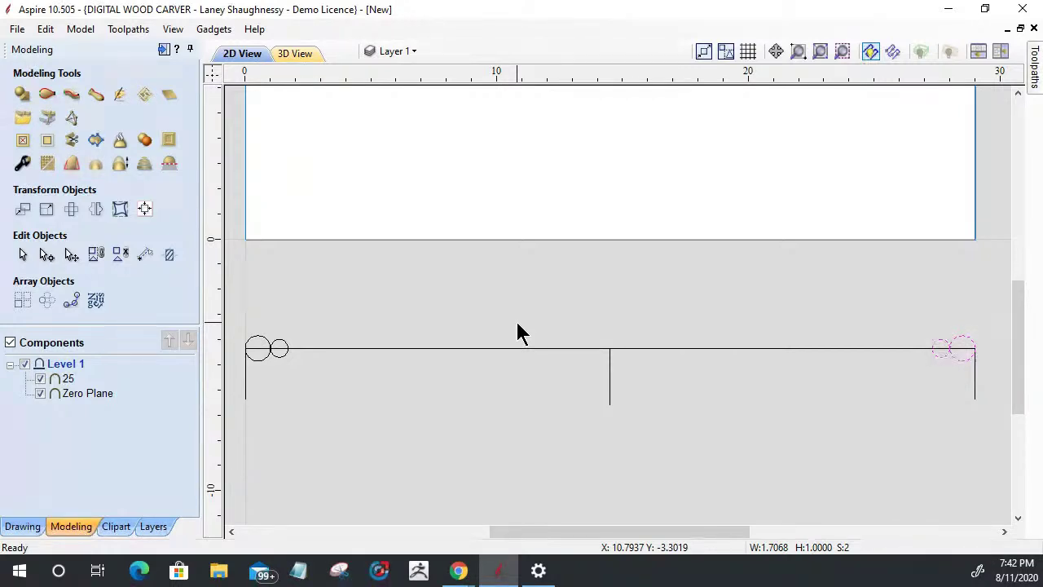
# Insert a node on the outline's long edge where it meets the right side of the left-hand smaller circle, at X 1.7116.
pyautogui.scroll(5, 240, 326)
pyautogui.scroll(-2, 383, 350)
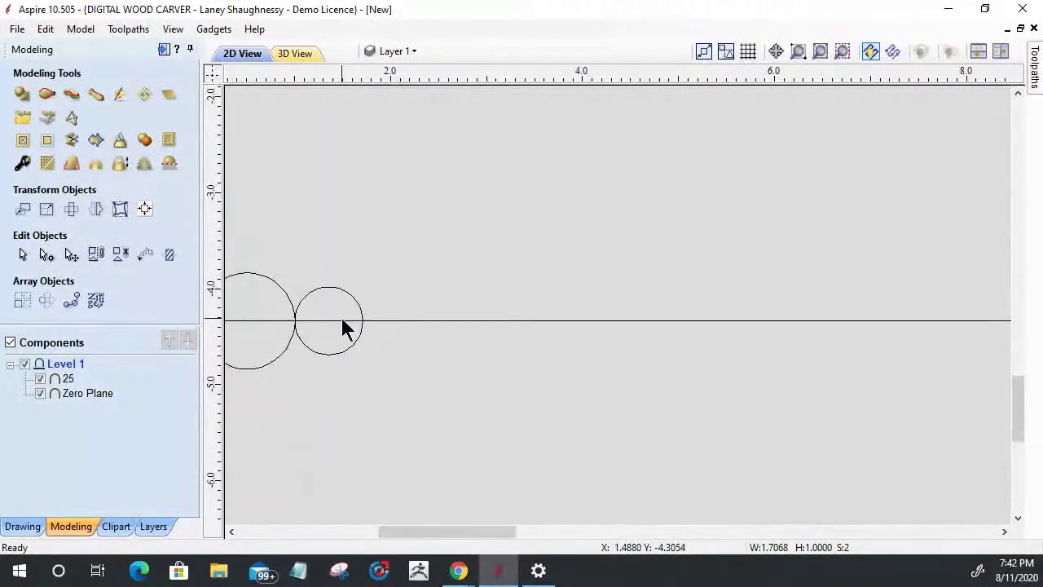
pyautogui.scroll(-2, 343, 326)
pyautogui.scroll(2, 391, 351)
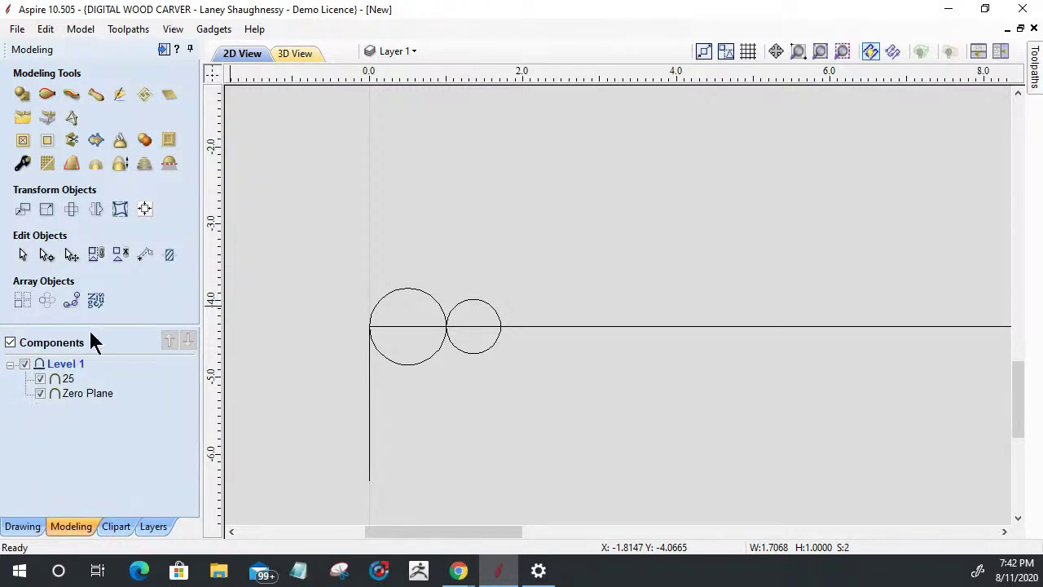
pyautogui.click(535, 327)
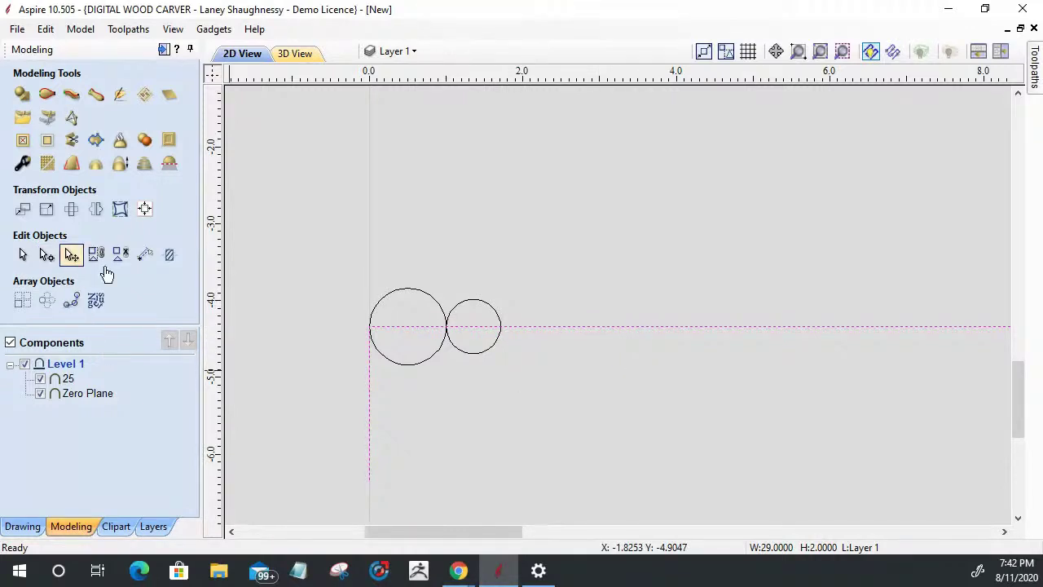
pyautogui.scroll(-4, 598, 419)
pyautogui.scroll(2, 706, 435)
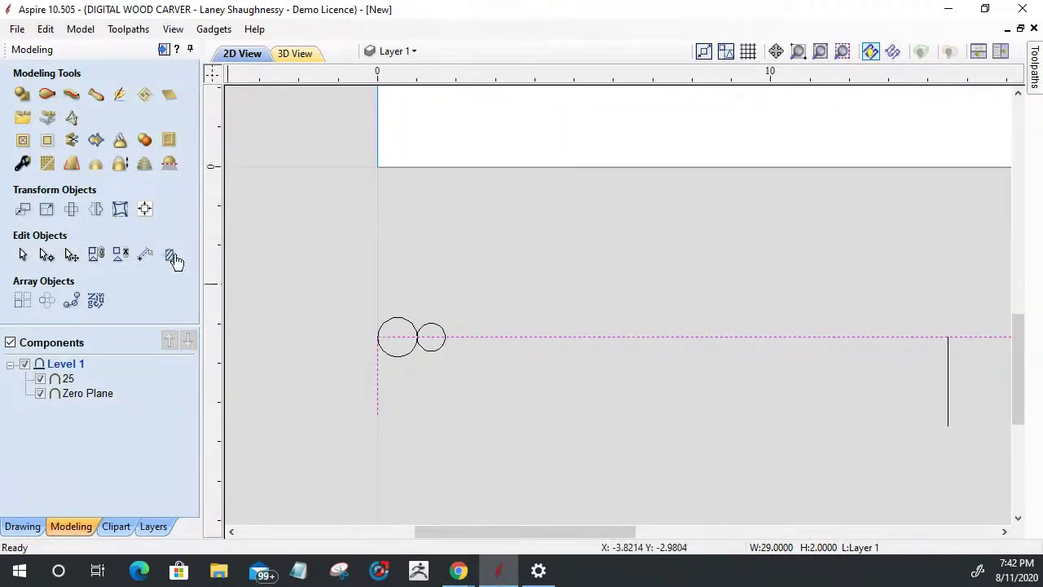
pyautogui.click(46, 254)
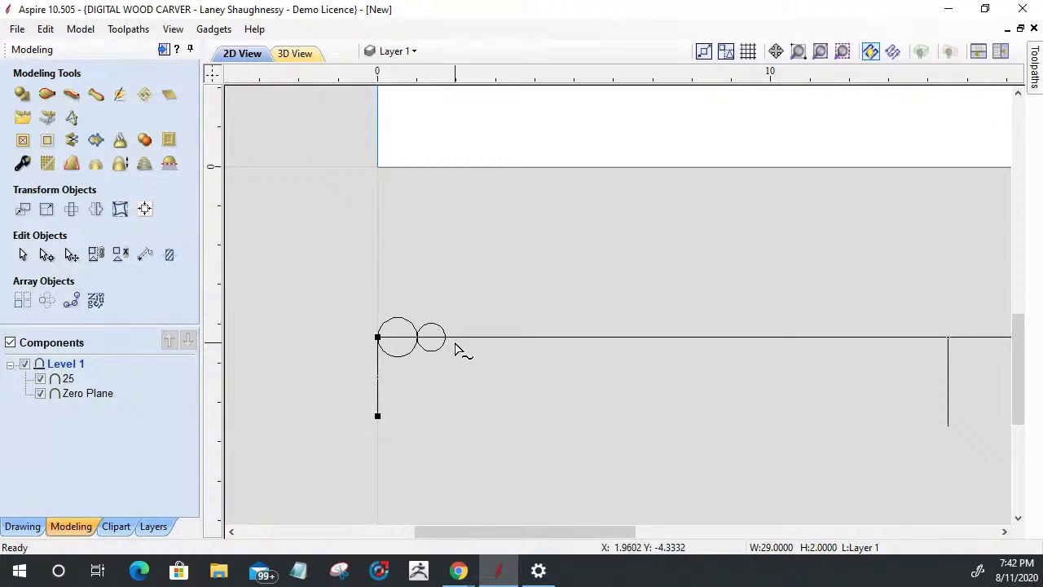
pyautogui.scroll(4, 448, 350)
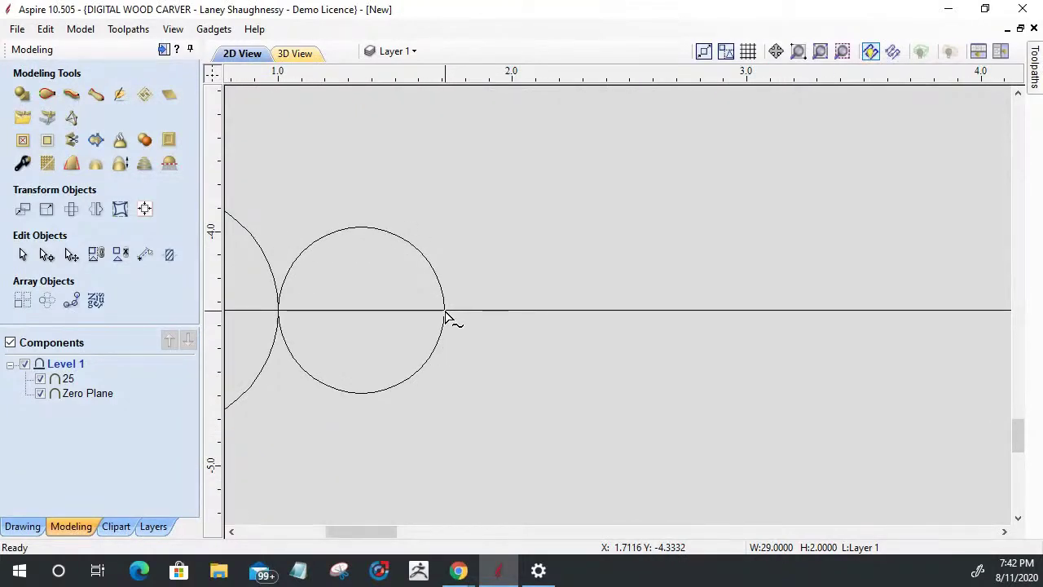
pyautogui.rightClick(445, 313)
pyautogui.click(468, 379)
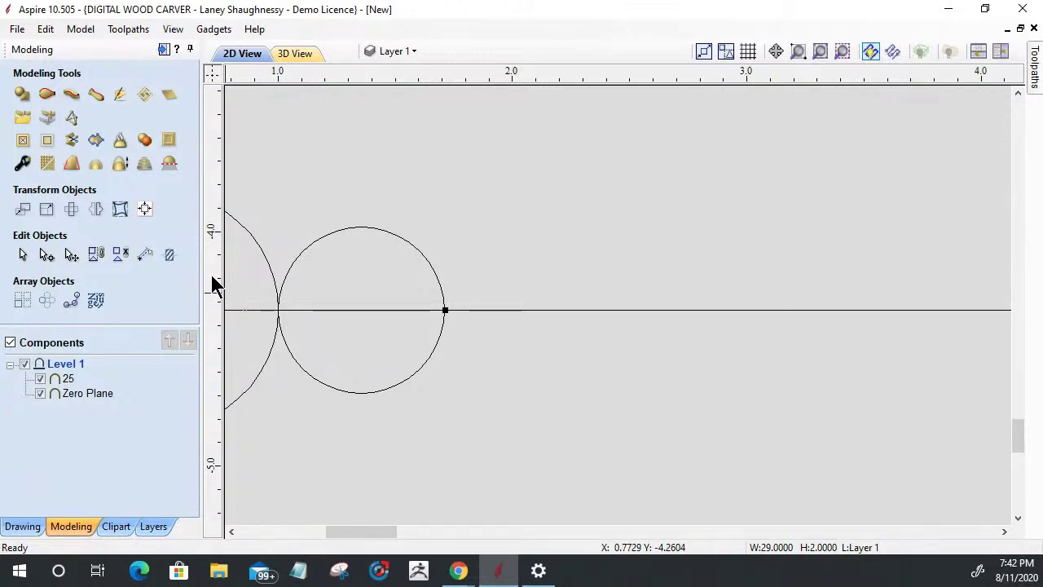
# Place a vertical guide through the new node at X 1.7116 and create a parallel guide offset 0.125 inches from it.
pyautogui.moveTo(214, 283); pyautogui.dragTo(445, 310)
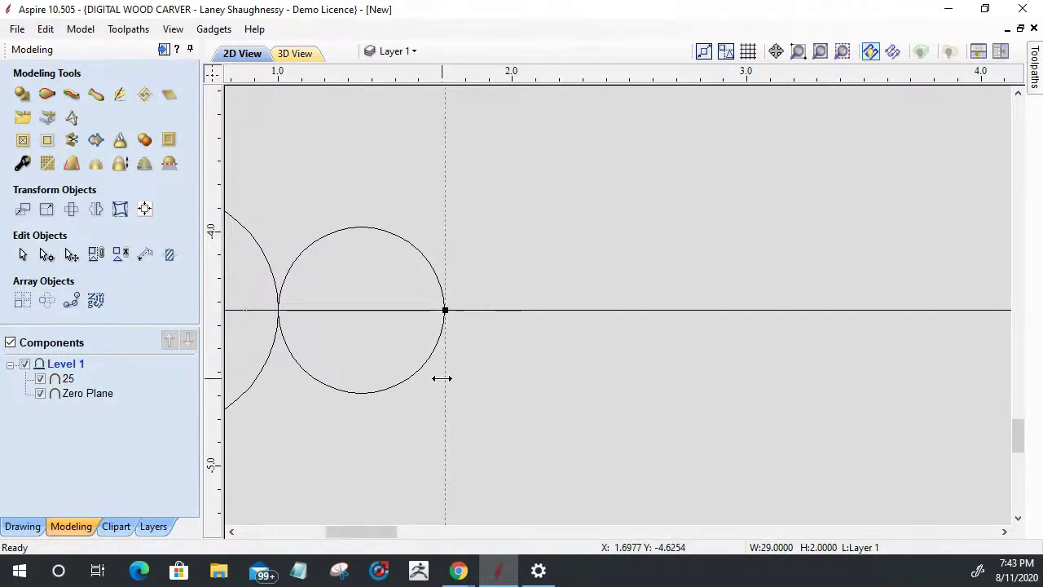
pyautogui.press('Escape')
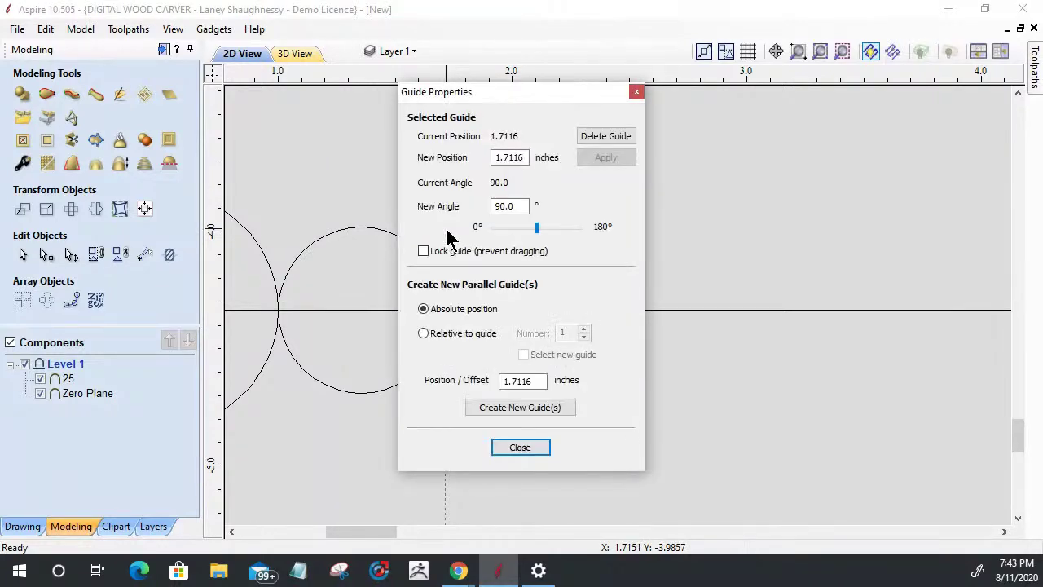
pyautogui.click(424, 334)
pyautogui.moveTo(536, 380); pyautogui.dragTo(483, 380)
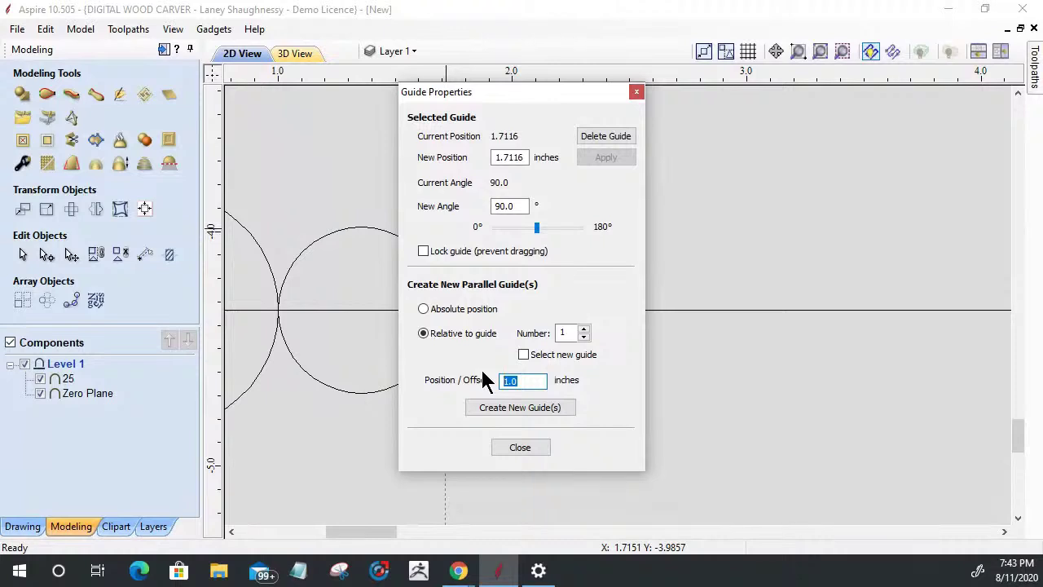
pyautogui.write('.125')
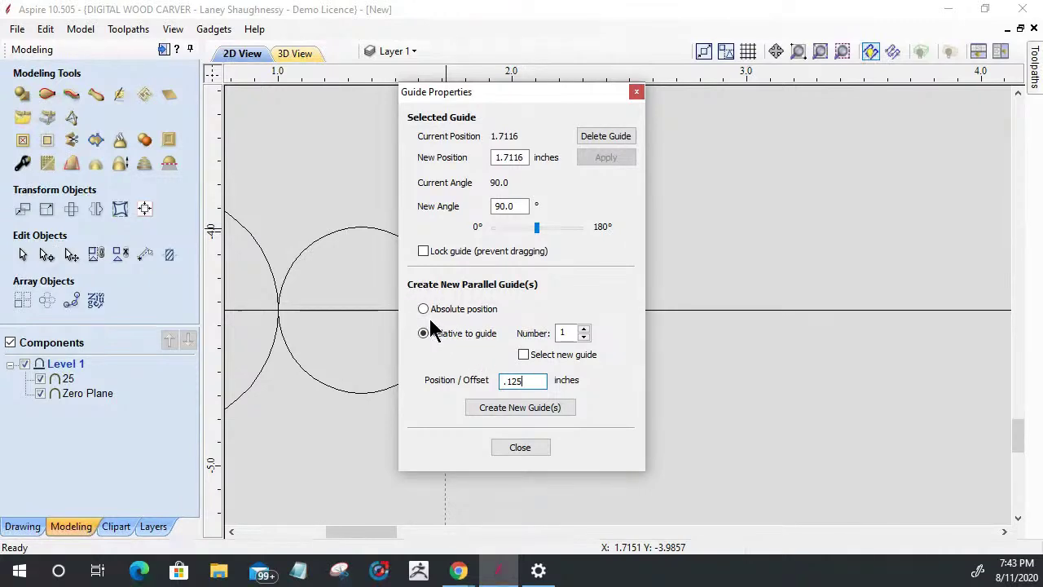
pyautogui.click(502, 411)
pyautogui.click(525, 445)
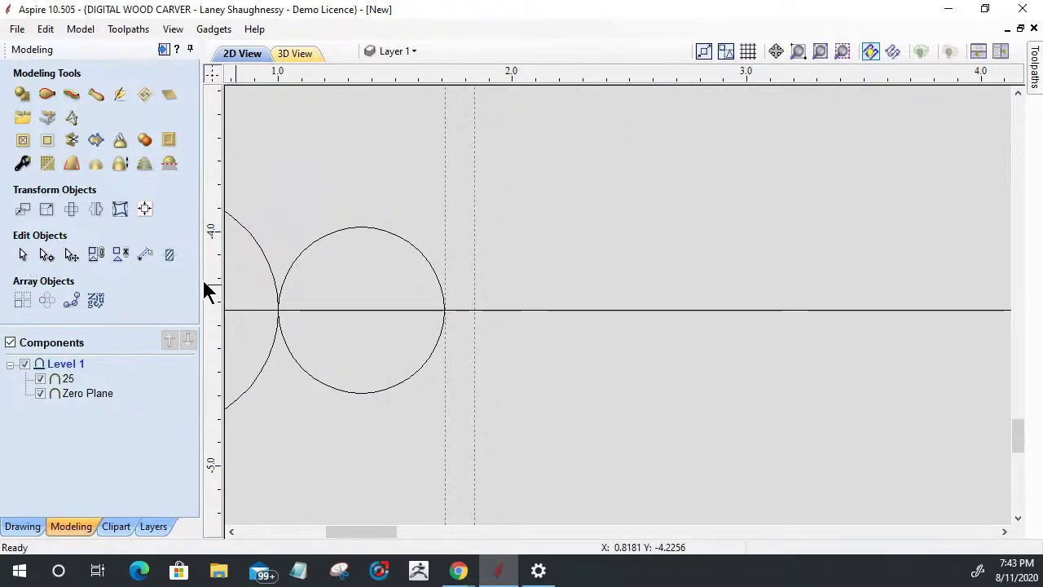
# Insert two more nodes on the outline's long edge, one at the 0.125 inch offset guide and one at X 2.4591.
pyautogui.click(500, 319)
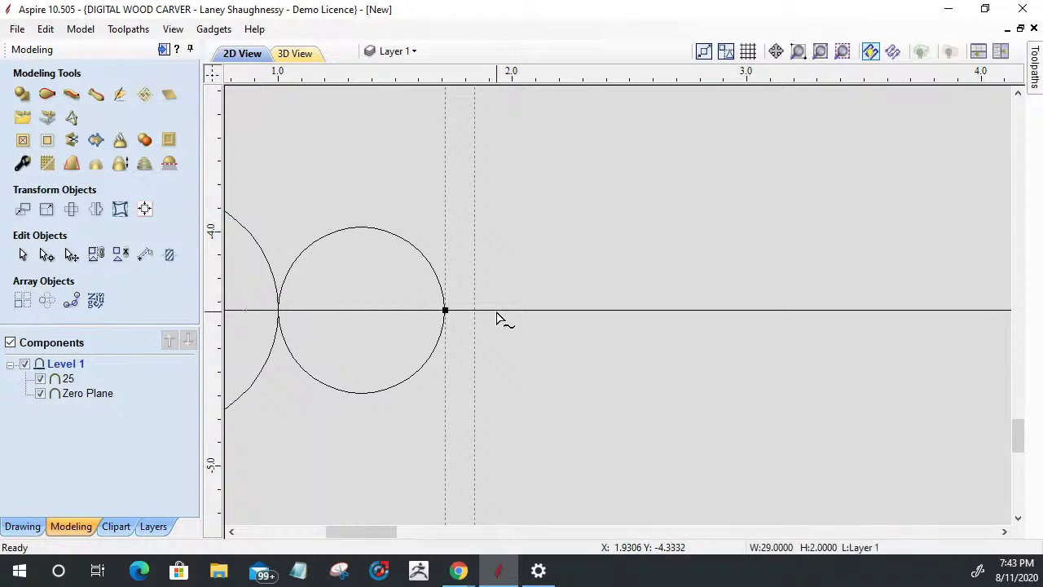
pyautogui.rightClick(476, 313)
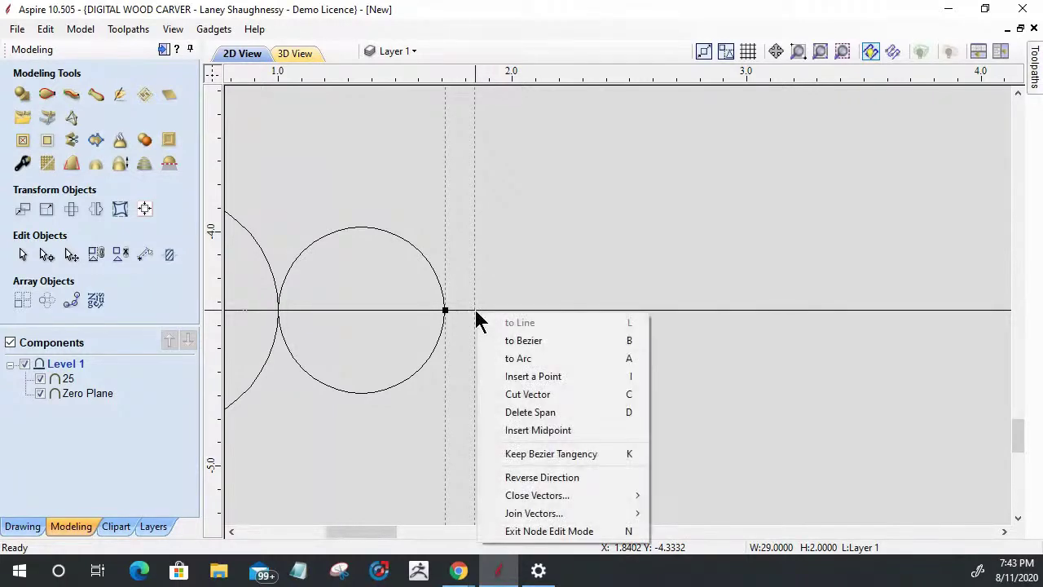
pyautogui.click(503, 379)
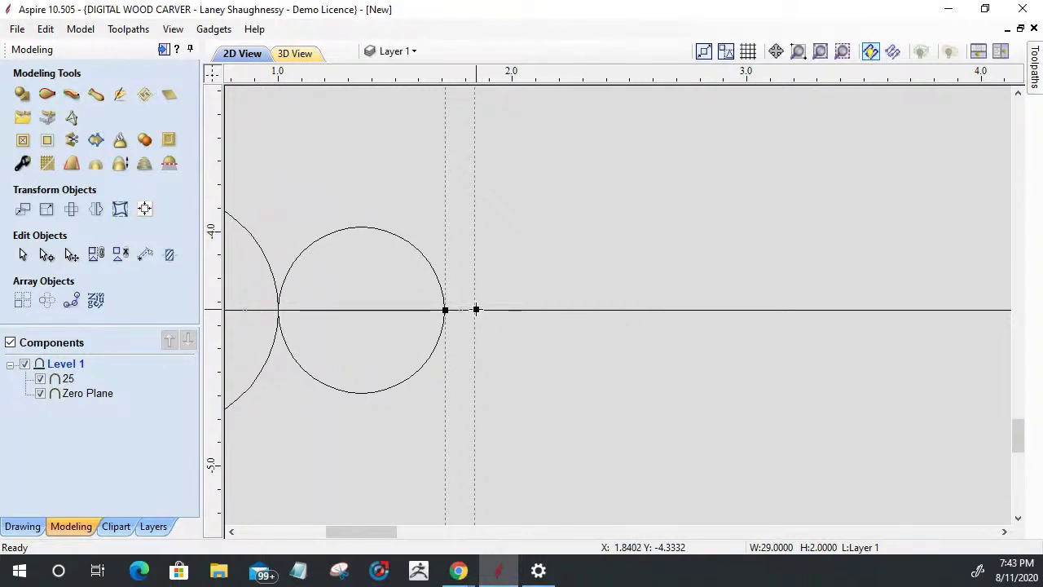
pyautogui.rightClick(622, 314)
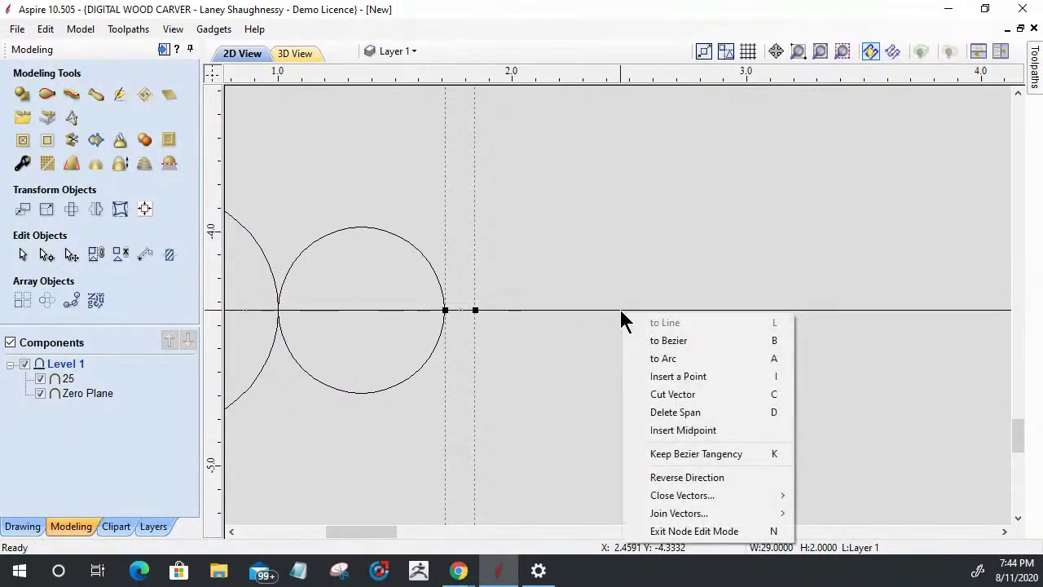
pyautogui.click(649, 376)
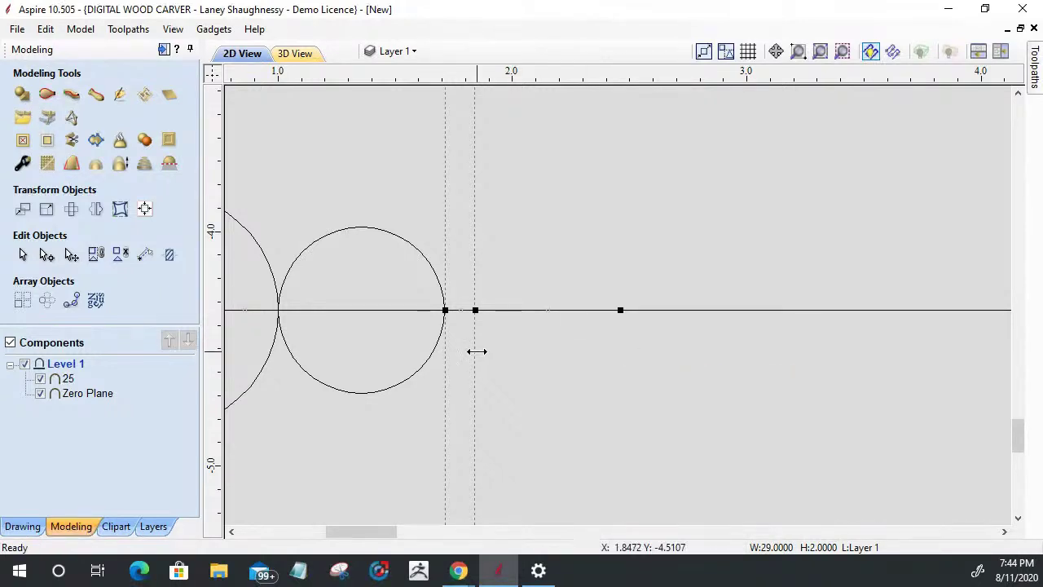
# Move the offset guide onto the node at X 2.4591 and create a parallel guide 0.125 inches relative to it.
pyautogui.moveTo(478, 351); pyautogui.dragTo(621, 308)
pyautogui.press('Escape')
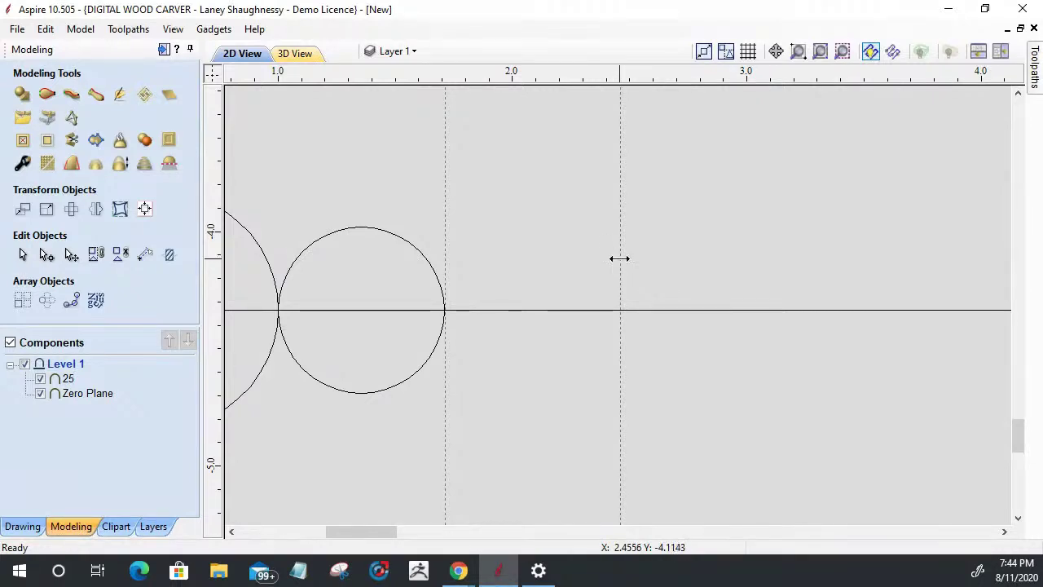
pyautogui.doubleClick(619, 257)
pyautogui.click(423, 333)
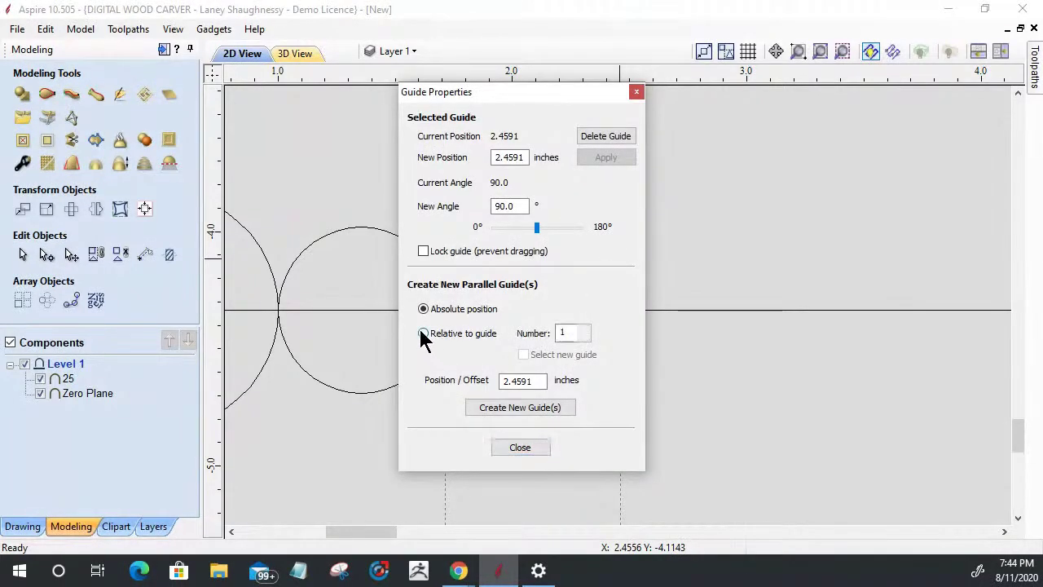
pyautogui.click(514, 412)
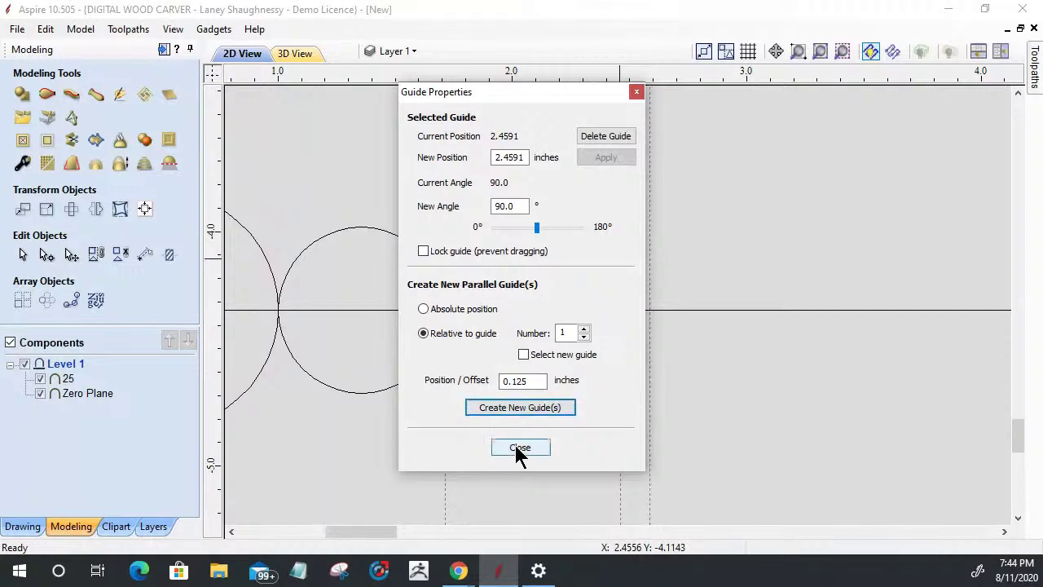
pyautogui.click(515, 445)
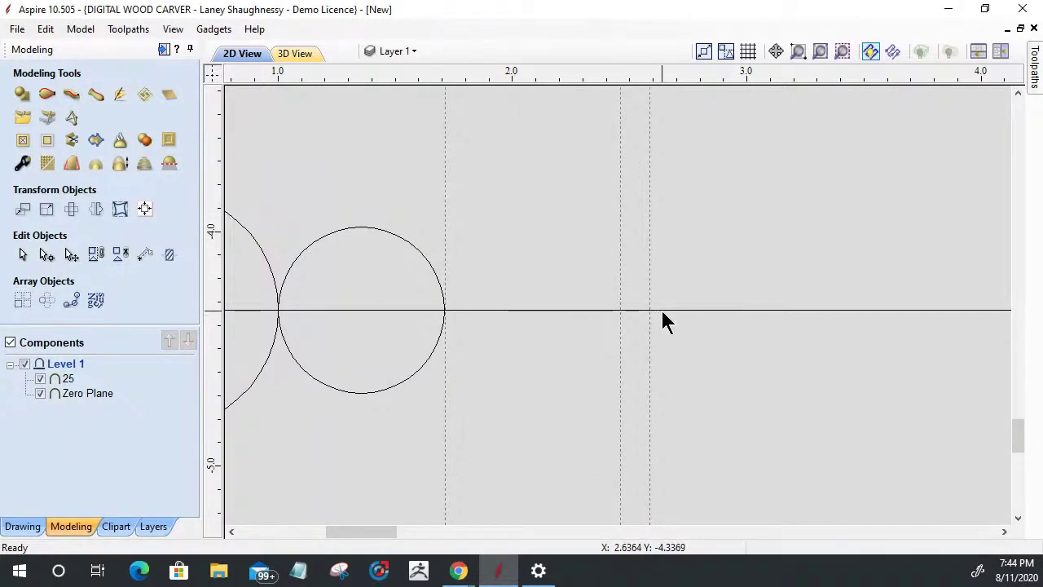
# Insert a node on the outline's long edge at the rightmost offset guide, at X 2.5842.
pyautogui.click(652, 309)
pyautogui.click(47, 255)
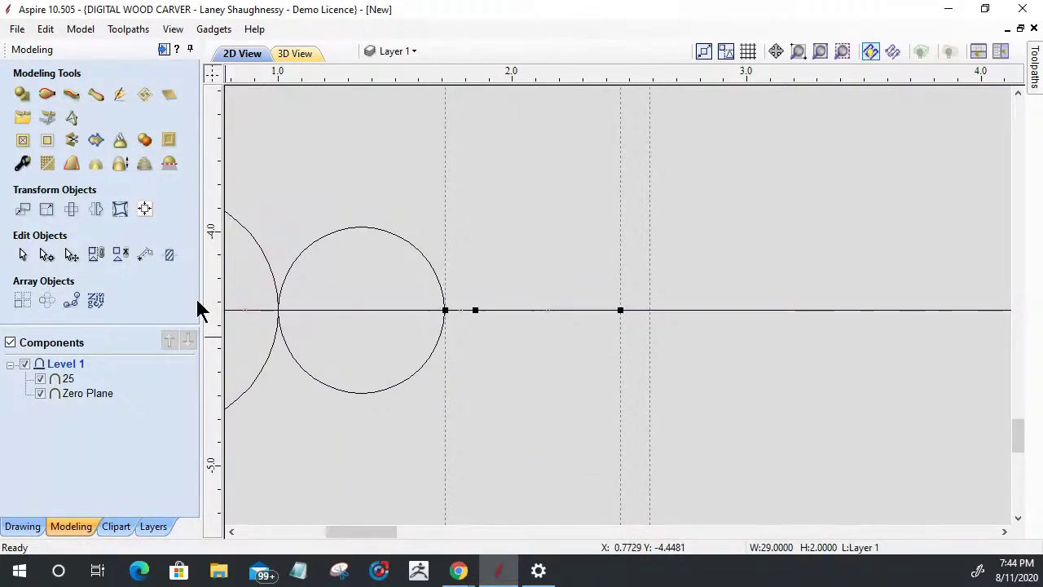
pyautogui.rightClick(649, 311)
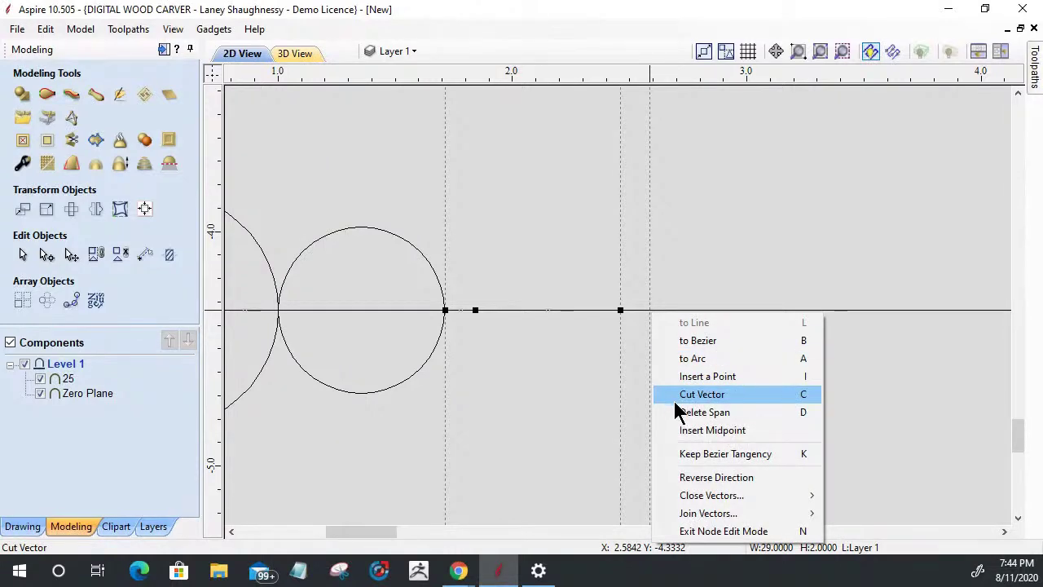
pyautogui.click(681, 379)
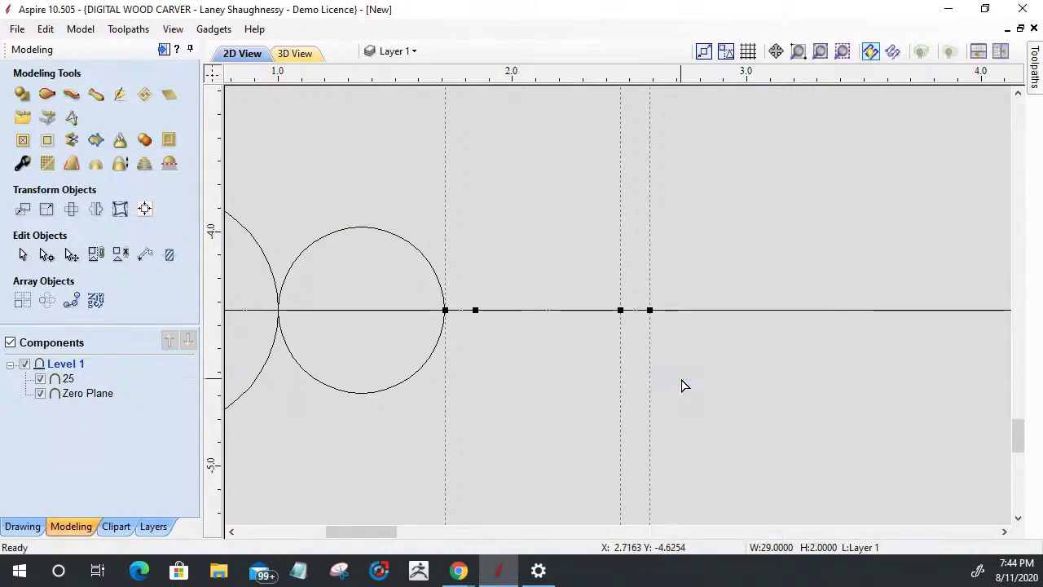
pyautogui.click(561, 389)
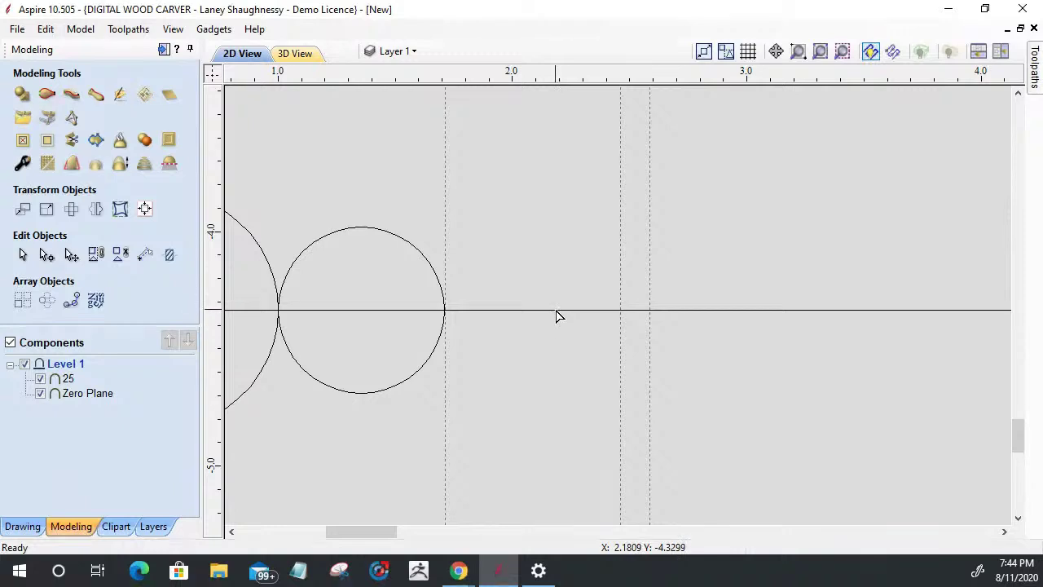
# Convert the long-edge span between the nodes before and at X 2.4591 to an arc and flip it downward into a semicircular cove.
pyautogui.click(555, 309)
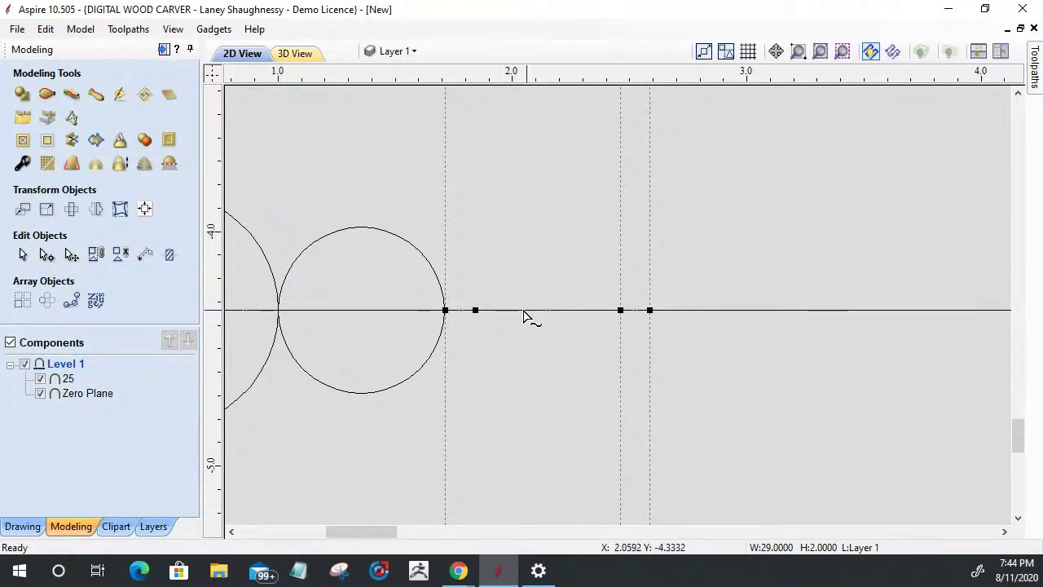
pyautogui.rightClick(543, 310)
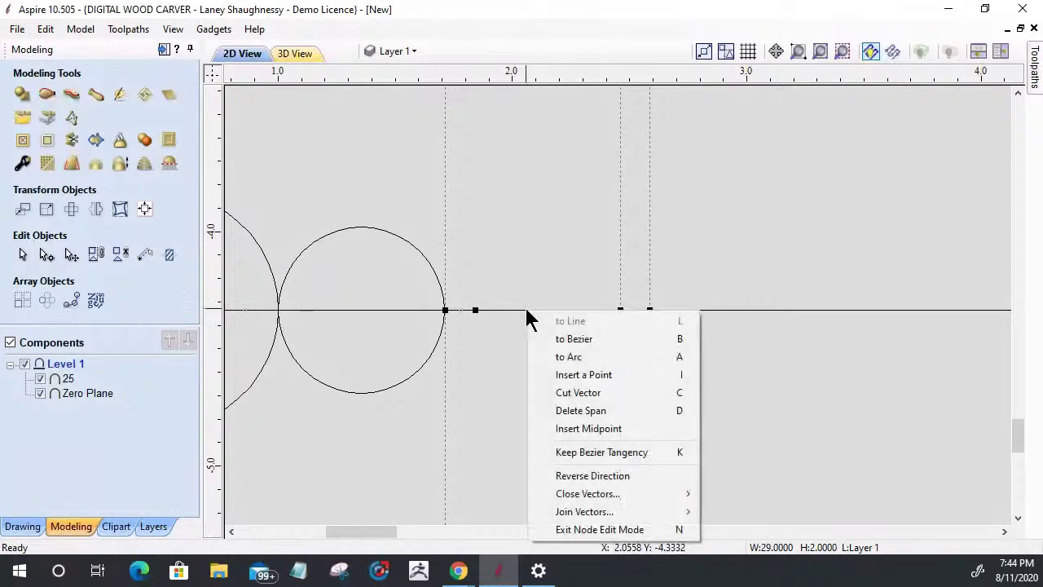
pyautogui.click(544, 356)
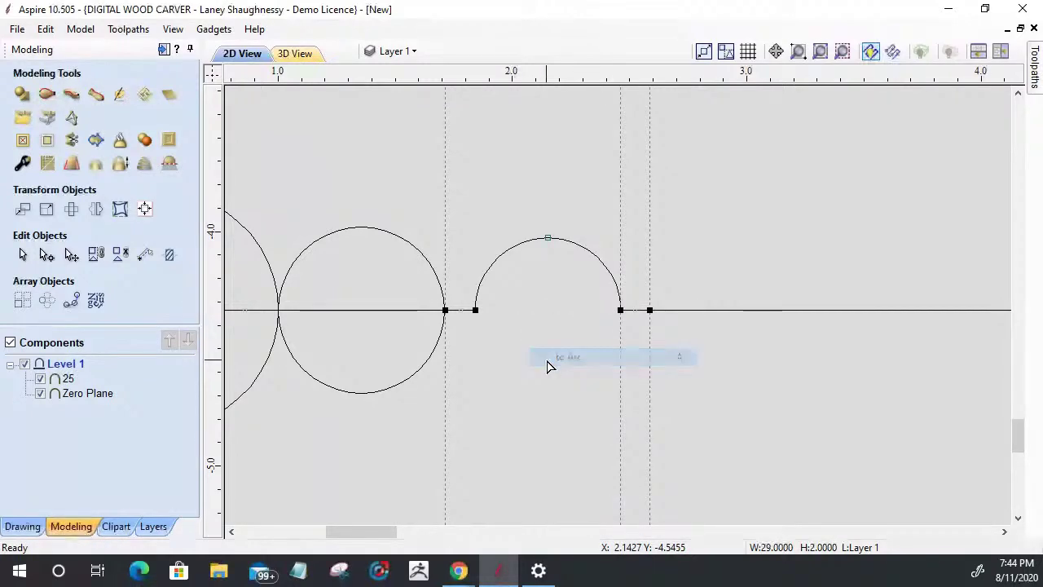
pyautogui.moveTo(548, 237); pyautogui.dragTo(548, 495)
pyautogui.press('Escape')
pyautogui.moveTo(547, 405); pyautogui.dragTo(549, 487)
pyautogui.moveTo(553, 441)
pyautogui.mouseDown()
pyautogui.moveTo(552, 404)
pyautogui.moveTo(554, 456)
pyautogui.mouseUp()
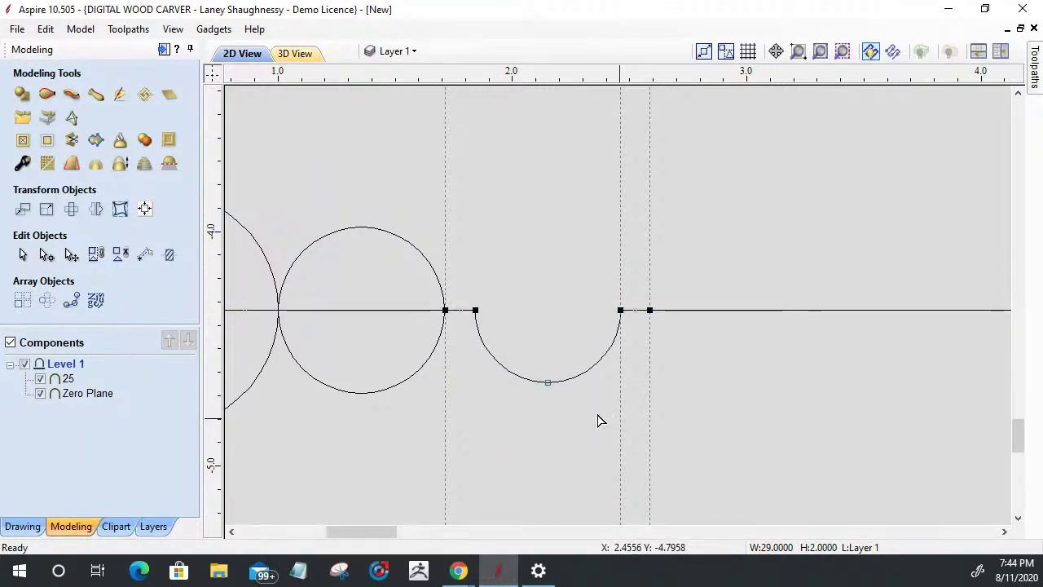
pyautogui.scroll(-3, 534, 352)
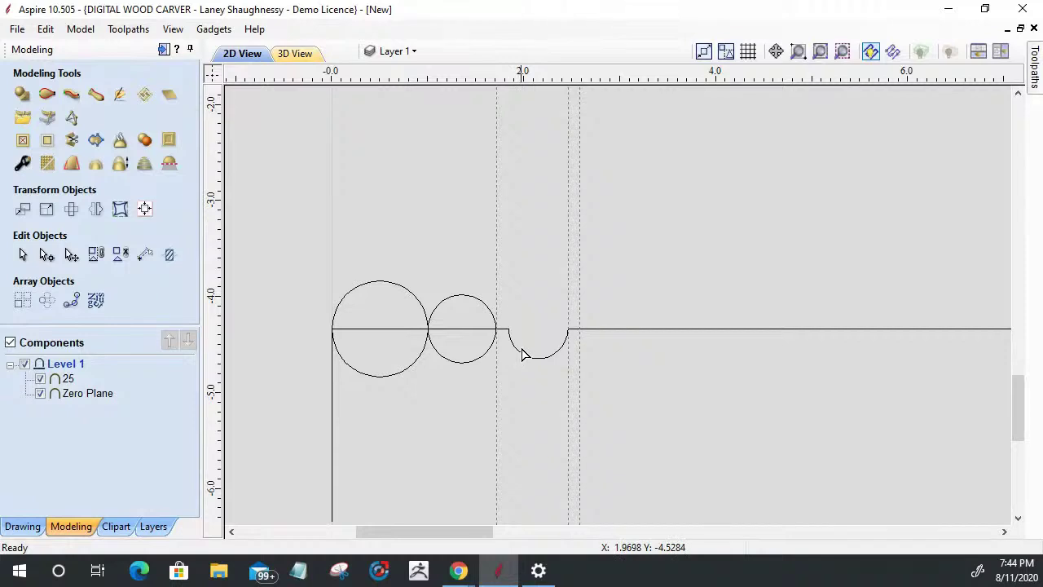
pyautogui.scroll(3, 585, 334)
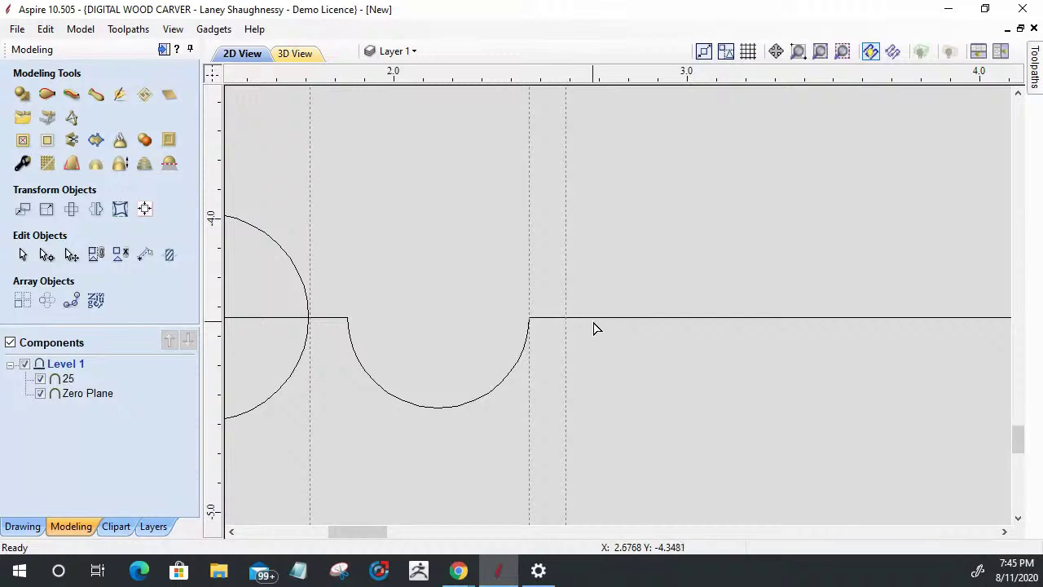
# Insert a node on the outline's long edge at X 9.8776, left of the centre line.
pyautogui.click(594, 324)
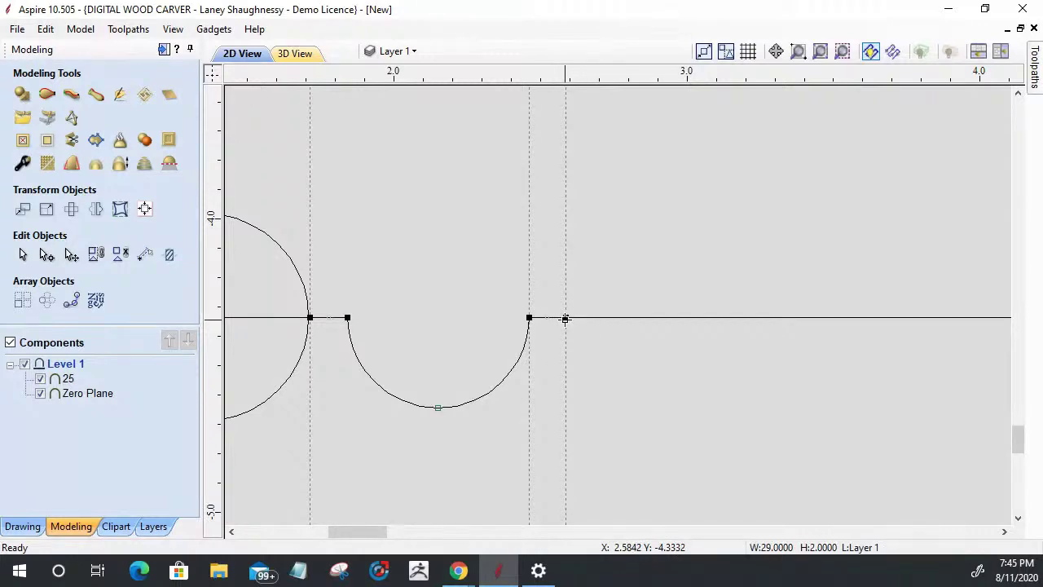
pyautogui.scroll(-10, 565, 319)
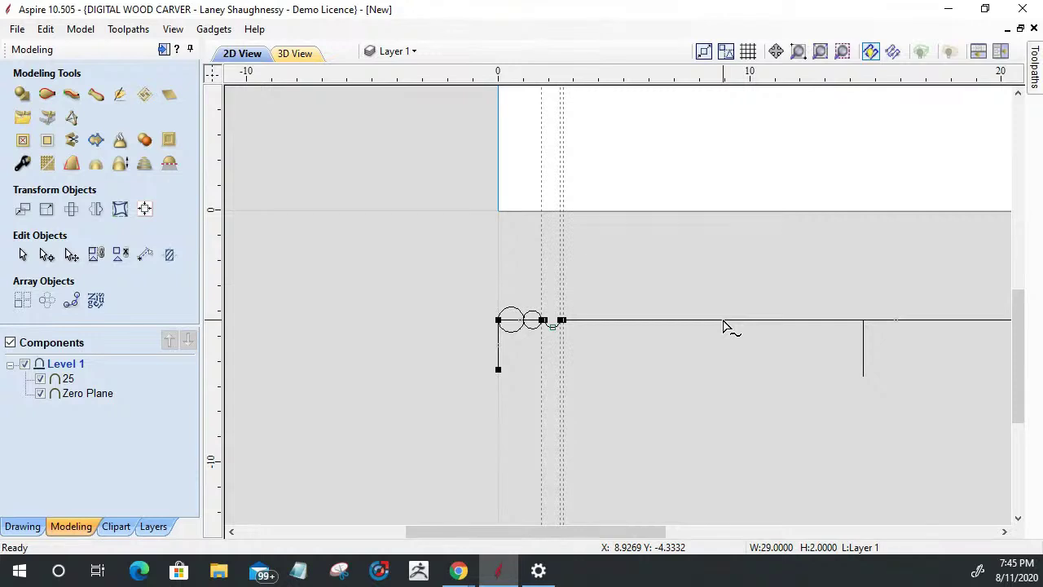
pyautogui.scroll(-2, 729, 326)
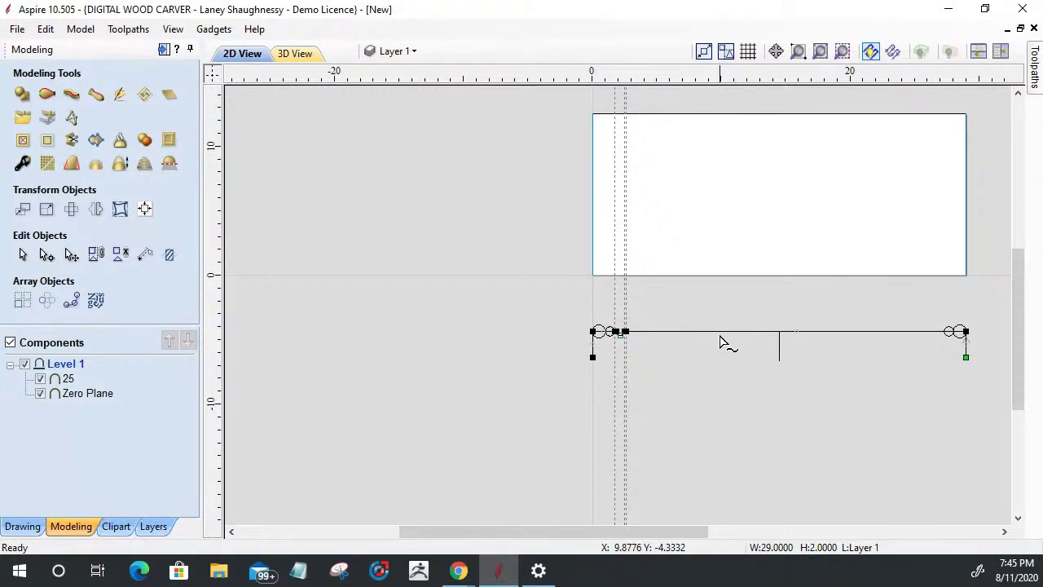
pyautogui.scroll(4, 721, 336)
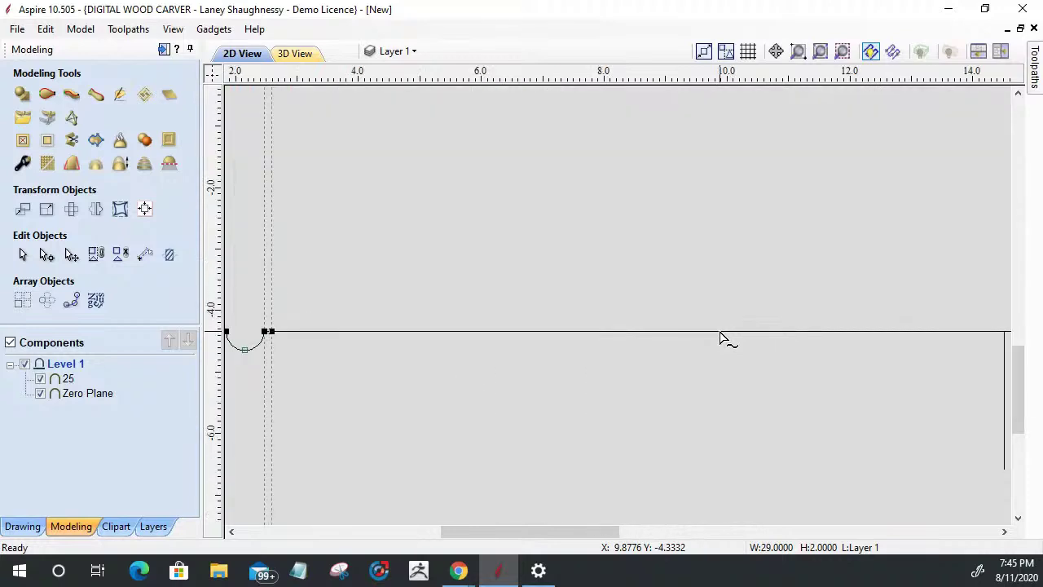
pyautogui.rightClick(719, 333)
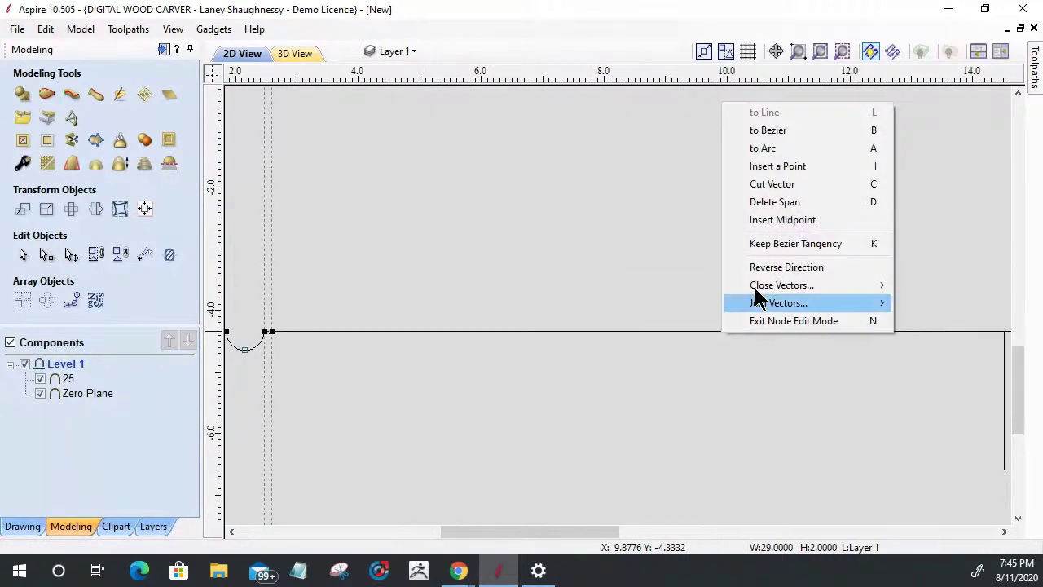
pyautogui.click(763, 167)
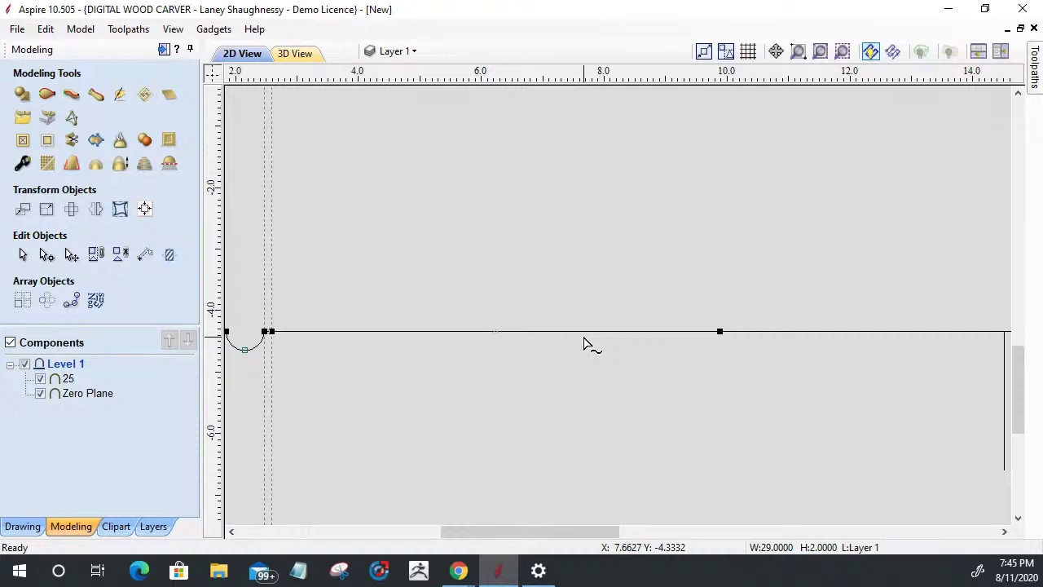
# Convert the span between X 2.5842 and X 9.8776 to a Bezier and shape it into an S-curve rising first, then dipping slightly.
pyautogui.rightClick(521, 334)
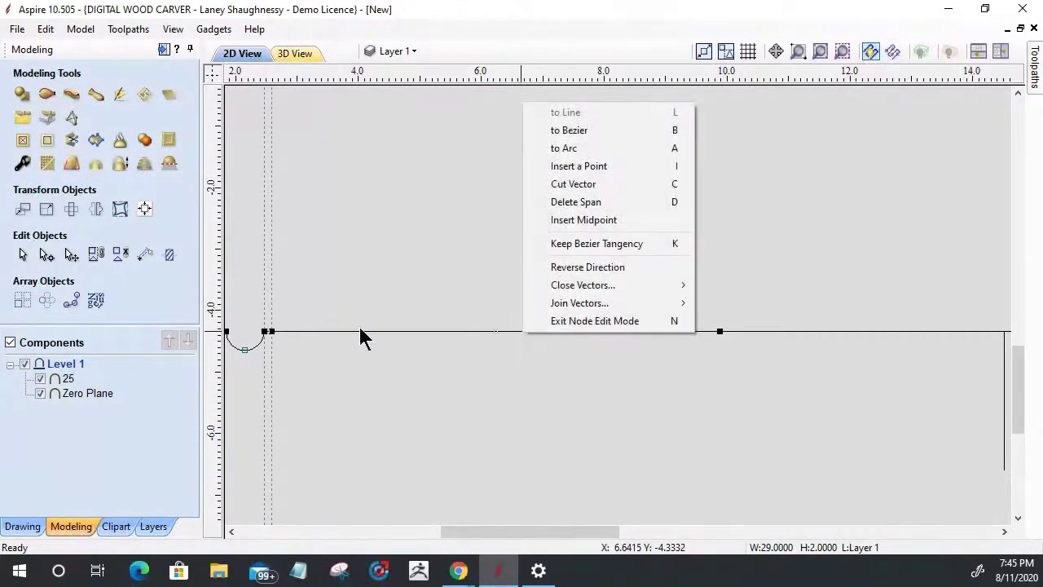
pyautogui.click(569, 130)
pyautogui.scroll(-3, 758, 315)
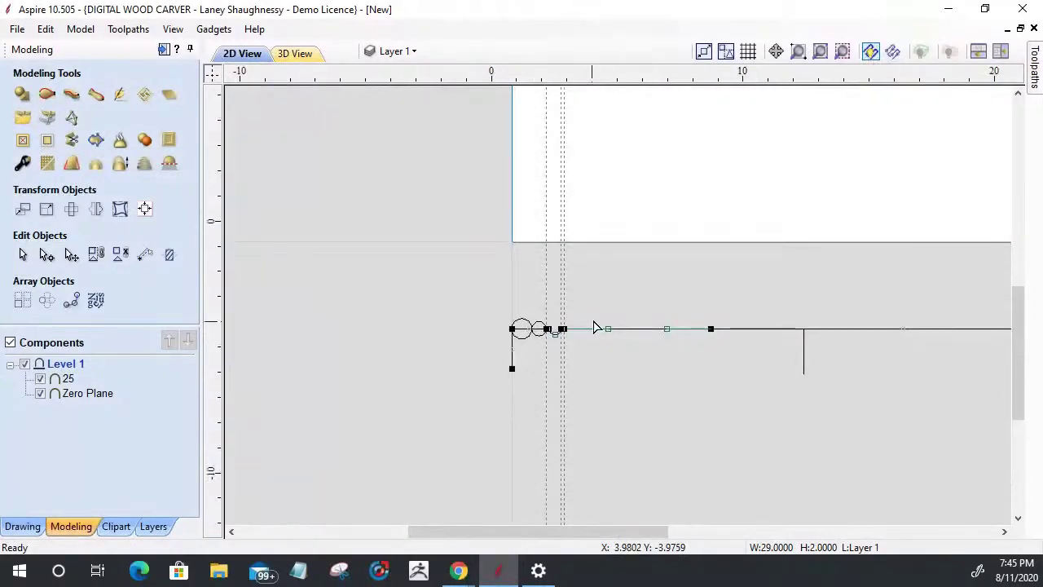
pyautogui.scroll(4, 600, 334)
pyautogui.moveTo(631, 340); pyautogui.dragTo(579, 267)
pyautogui.moveTo(772, 341); pyautogui.dragTo(752, 367)
pyautogui.click(633, 412)
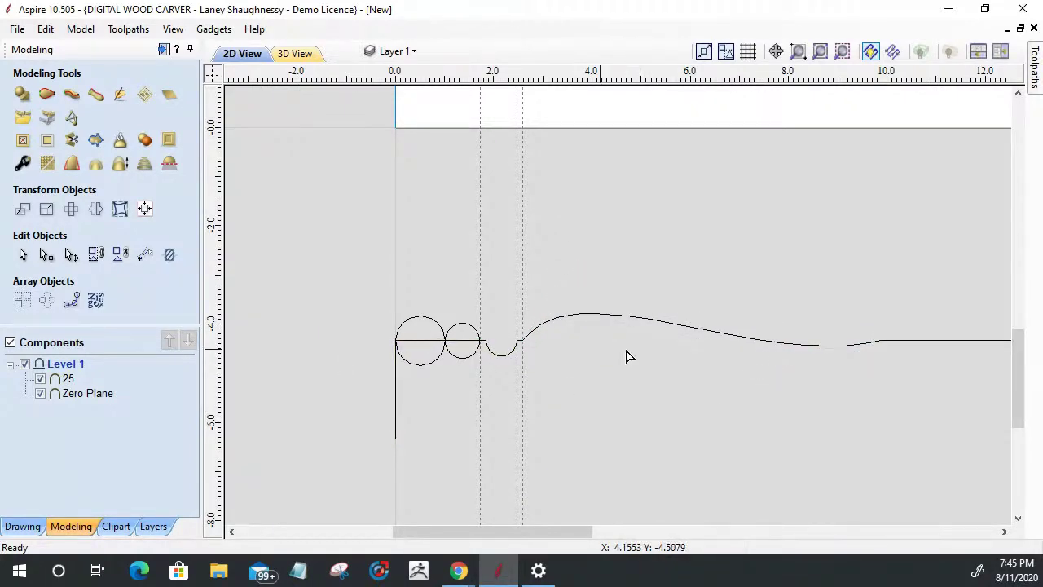
# Show layer 25 temporarily to compare its baluster relief with the drawn profile, and hide the layer again.
pyautogui.scroll(-4, 815, 356)
pyautogui.scroll(2, 856, 373)
pyautogui.scroll(-1, 503, 338)
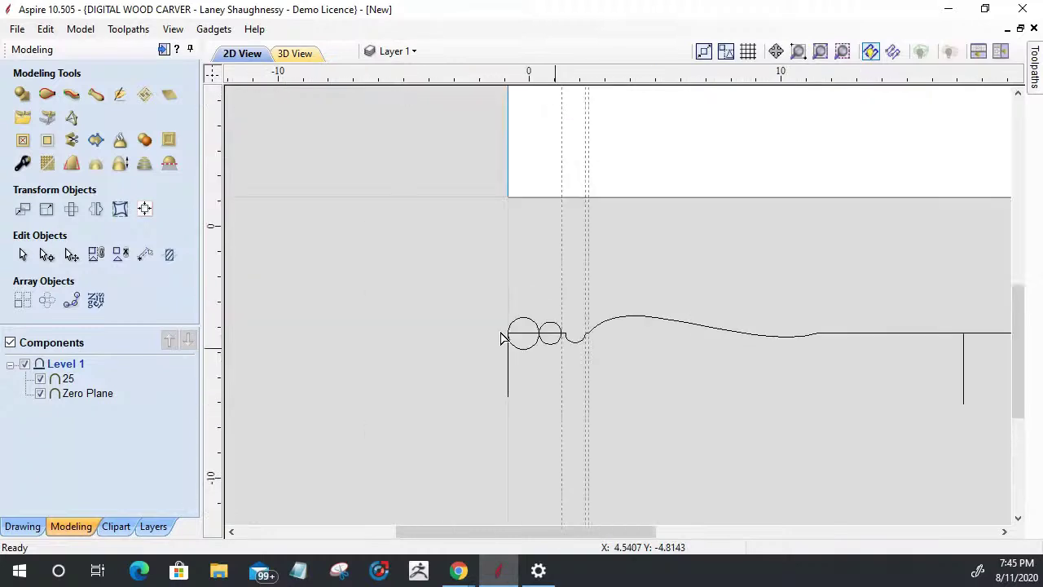
pyautogui.scroll(-4, 440, 331)
pyautogui.scroll(1, 611, 347)
pyautogui.scroll(1, 433, 333)
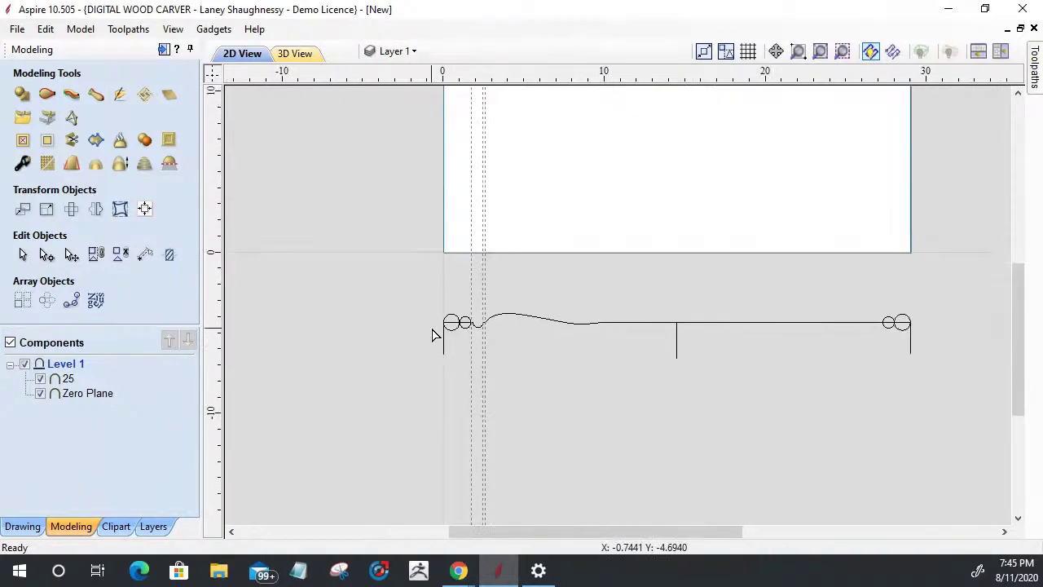
pyautogui.scroll(-2, 453, 334)
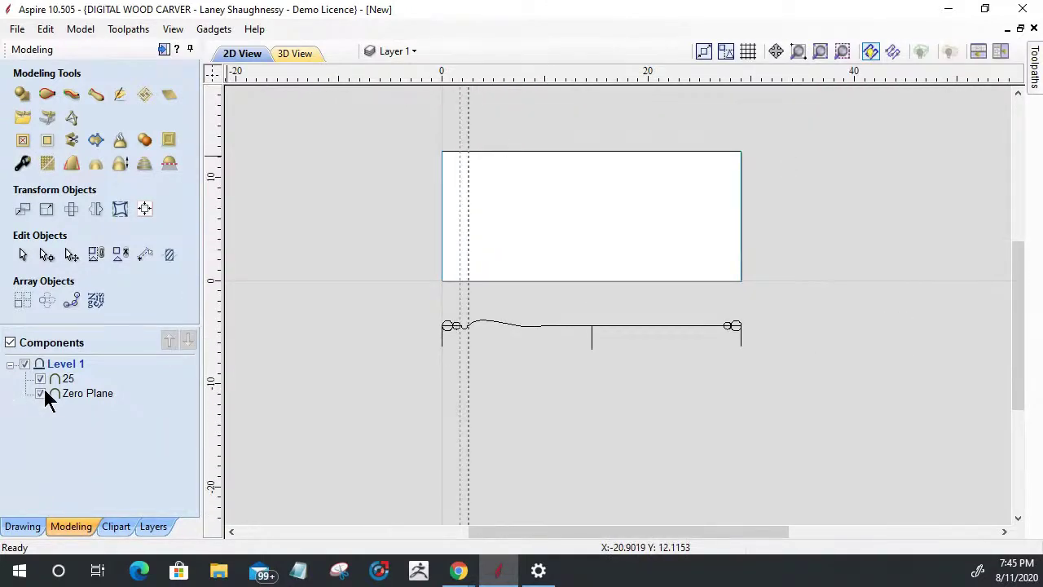
pyautogui.click(400, 52)
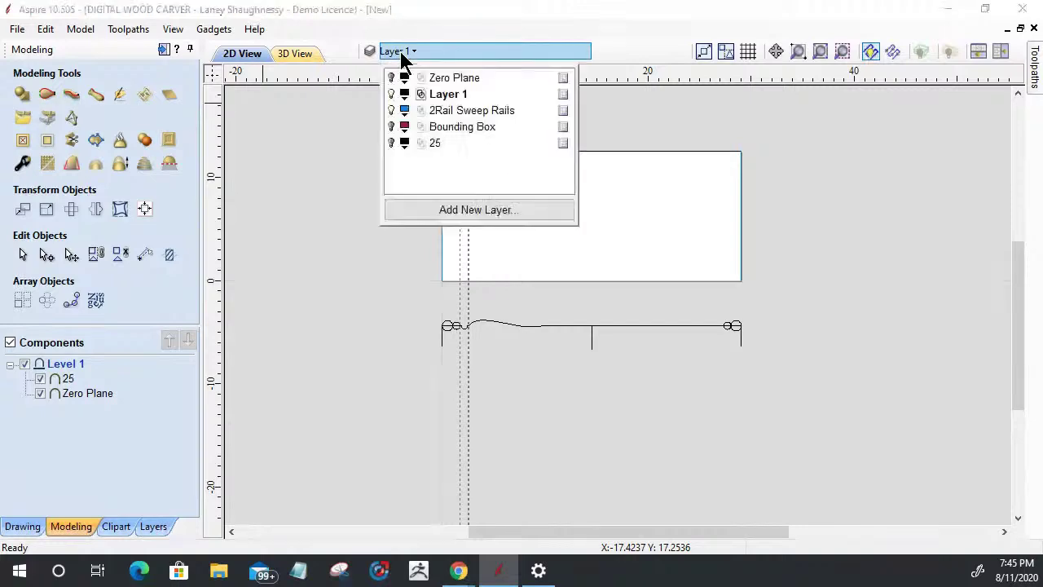
pyautogui.click(391, 143)
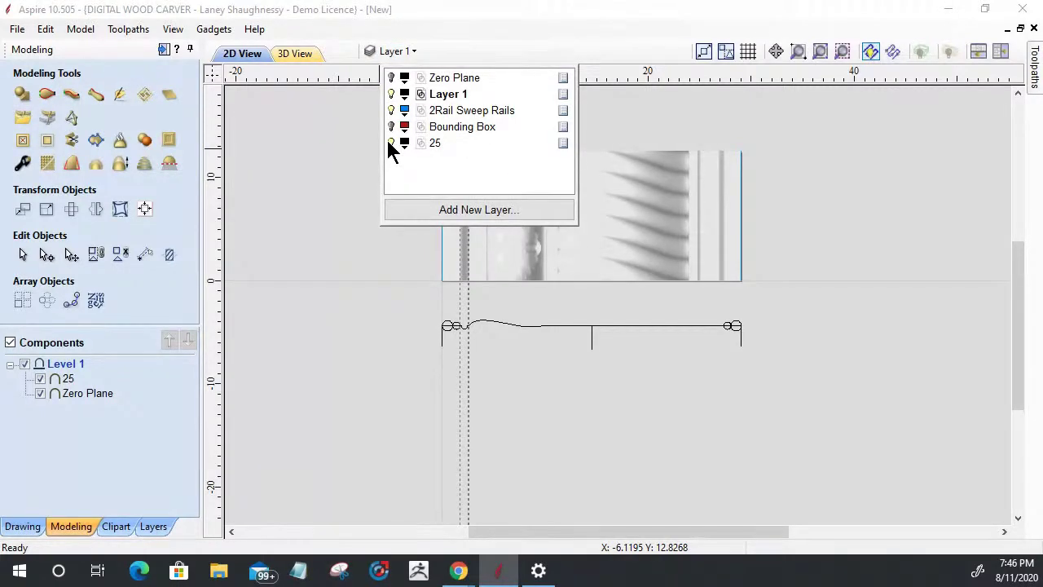
pyautogui.click(460, 277)
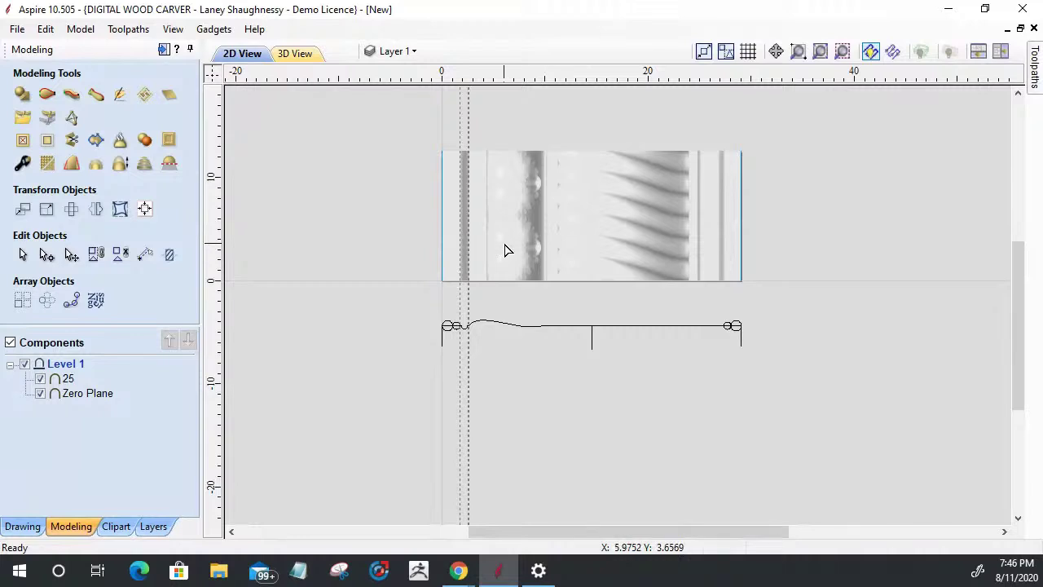
pyautogui.click(22, 255)
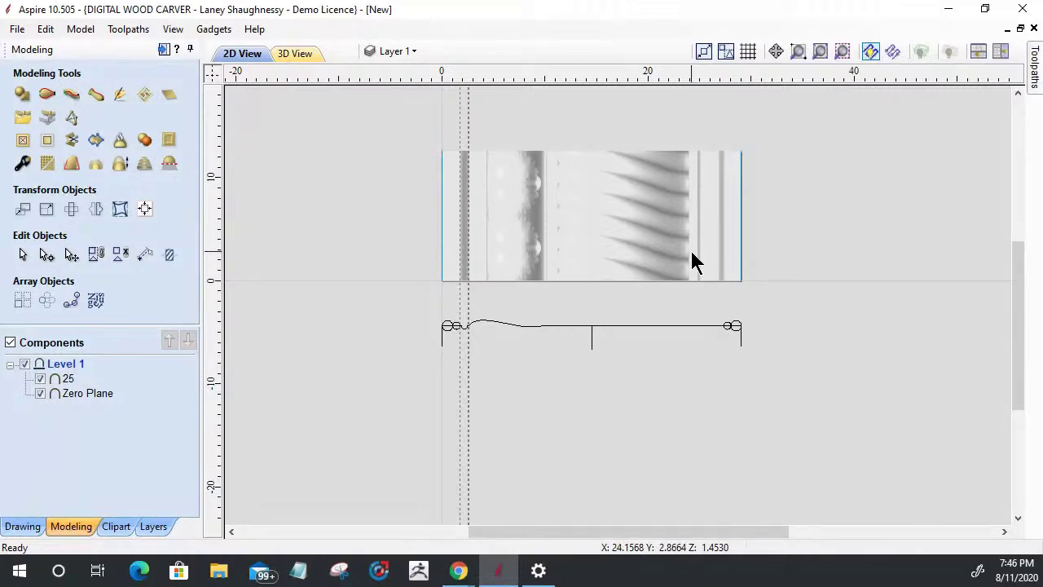
pyautogui.click(548, 232)
pyautogui.scroll(3, 487, 280)
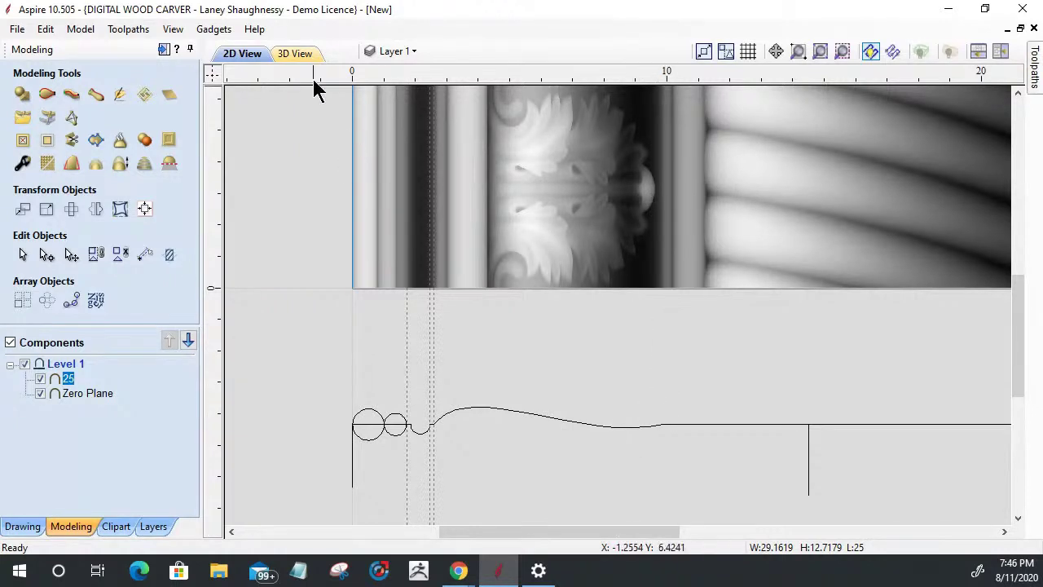
pyautogui.click(411, 51)
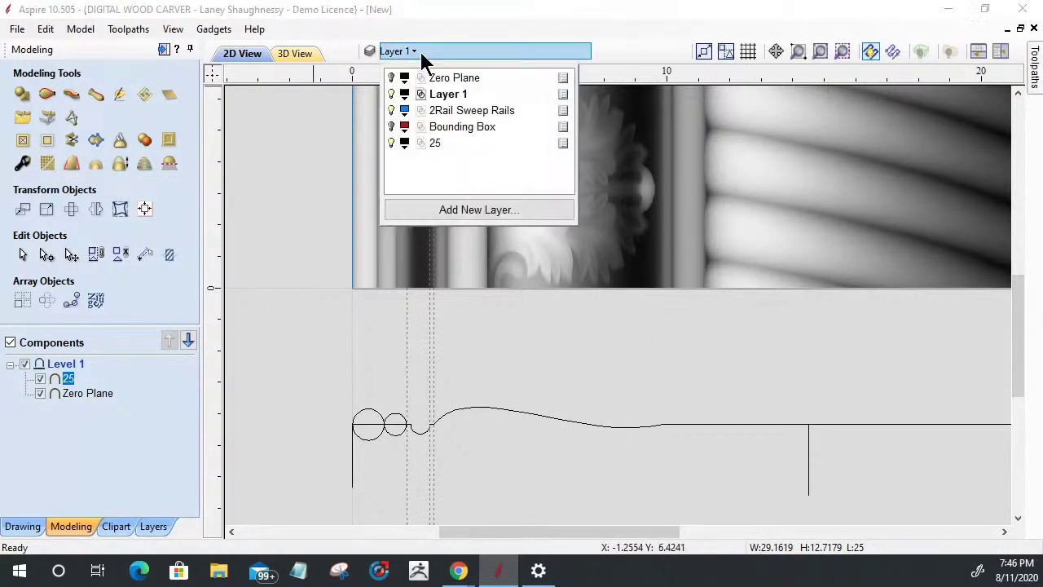
pyautogui.click(391, 144)
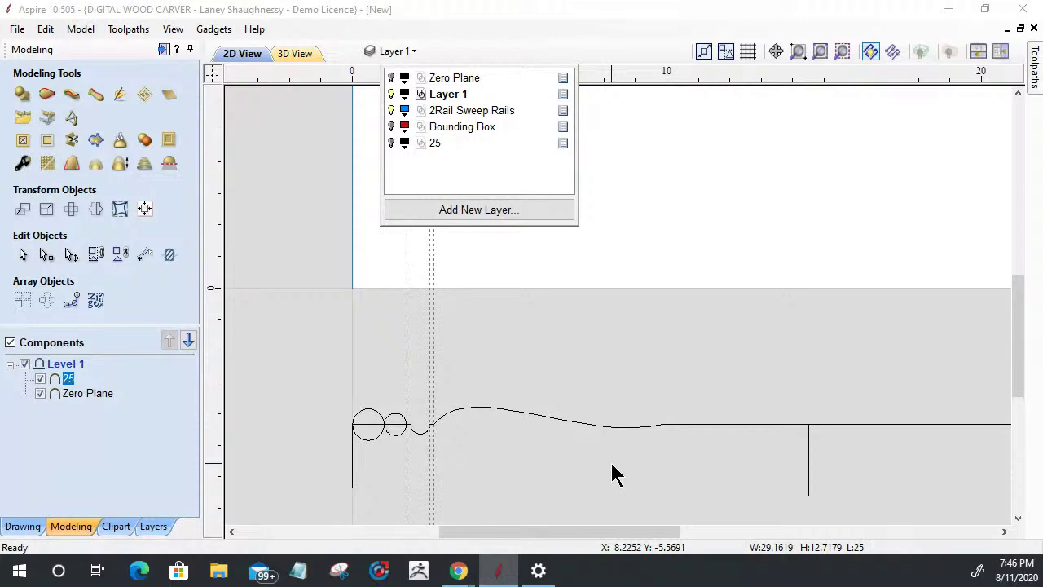
pyautogui.click(475, 320)
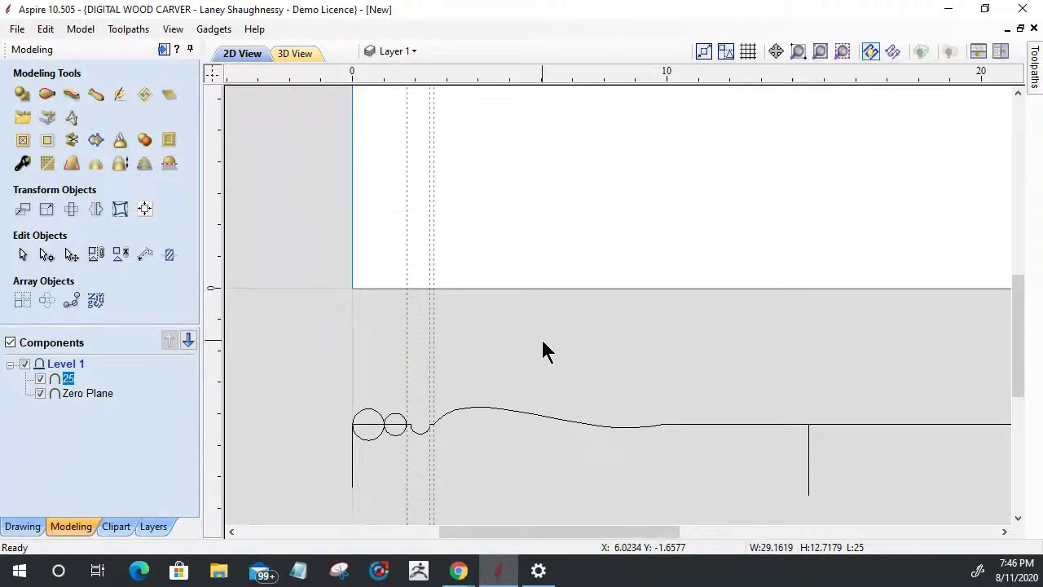
# Insert a node at X 10.1504 on the outline and move it directly above the S-curve's end node to form a short vertical step.
pyautogui.click(667, 426)
pyautogui.scroll(2, 667, 434)
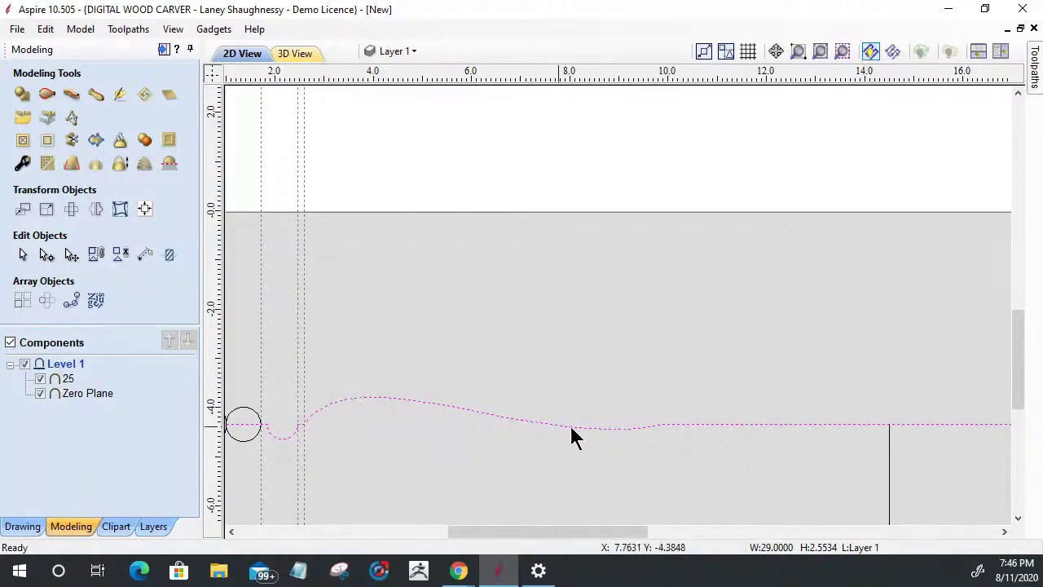
pyautogui.click(46, 254)
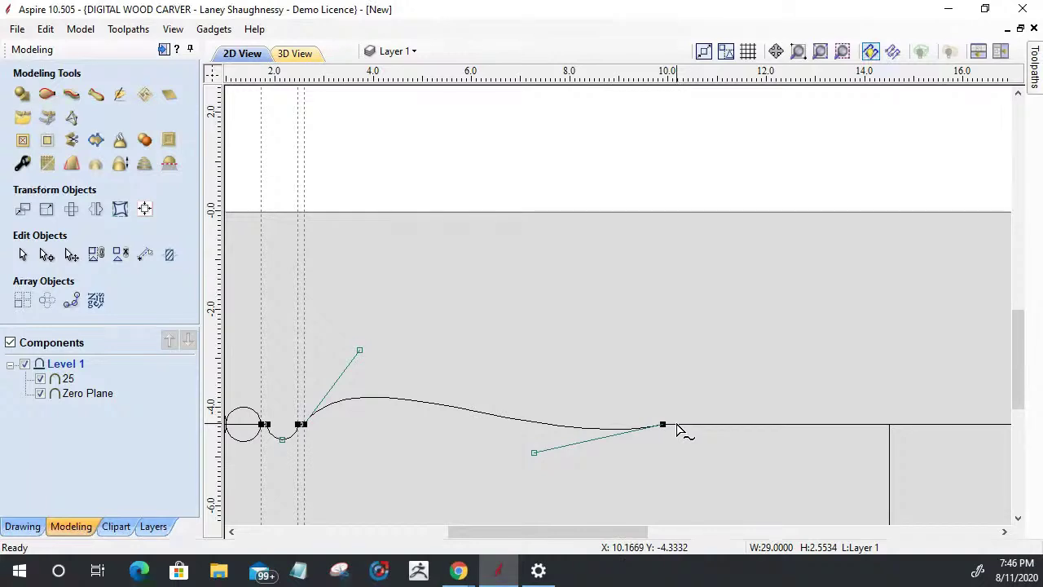
pyautogui.rightClick(676, 429)
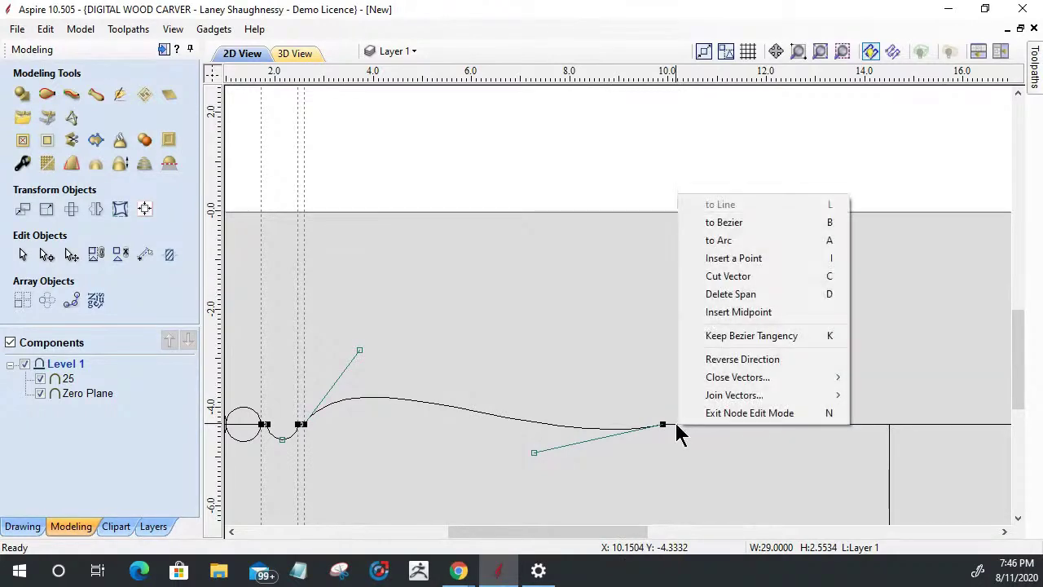
pyautogui.click(706, 259)
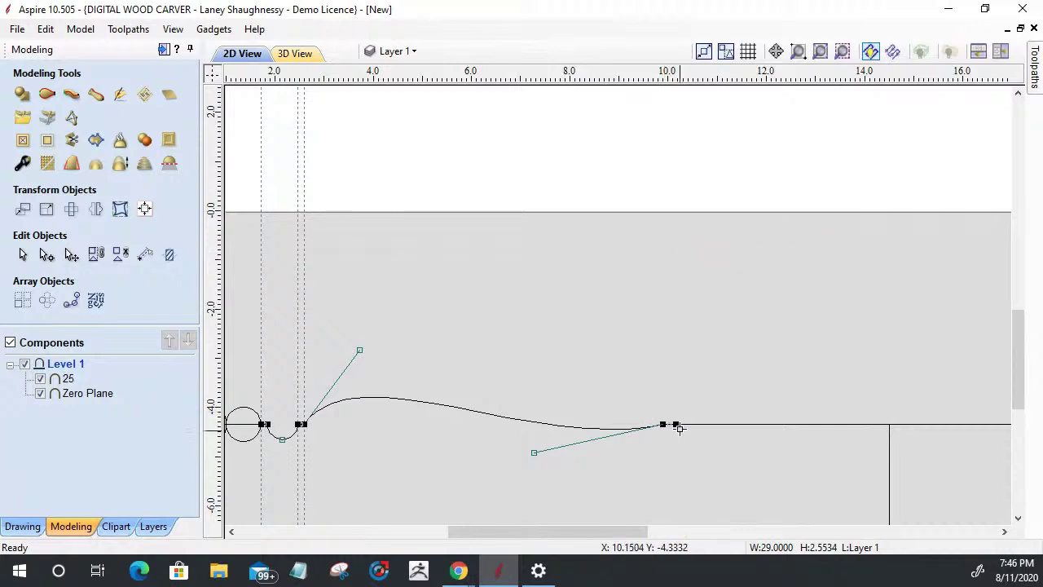
pyautogui.scroll(4, 679, 427)
pyautogui.moveTo(660, 402); pyautogui.dragTo(613, 388)
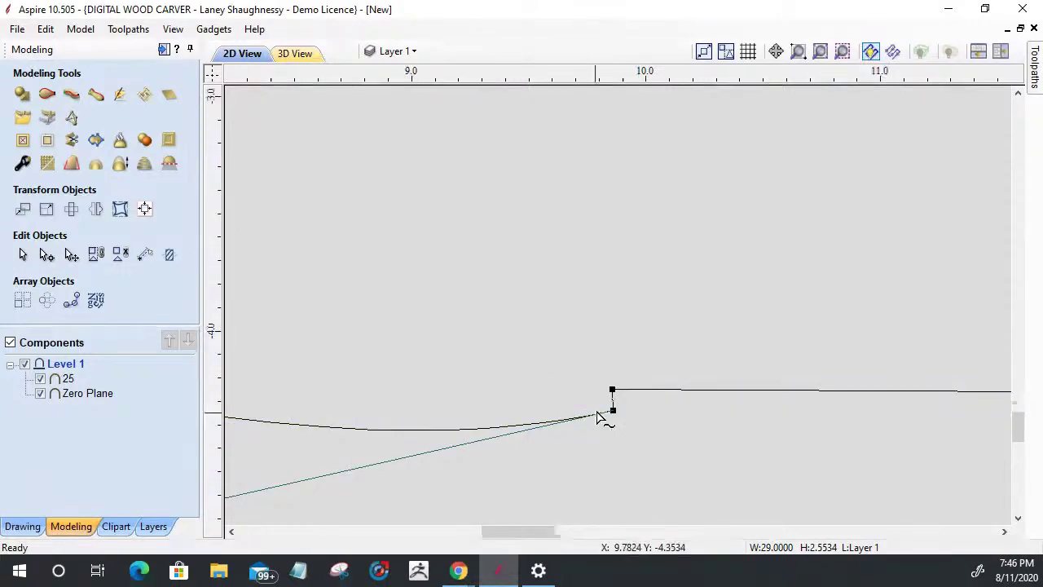
# Align the two nodes of the short step at the S-curve's end so the step stands exactly vertical at X 9.8776.
pyautogui.scroll(4, 605, 417)
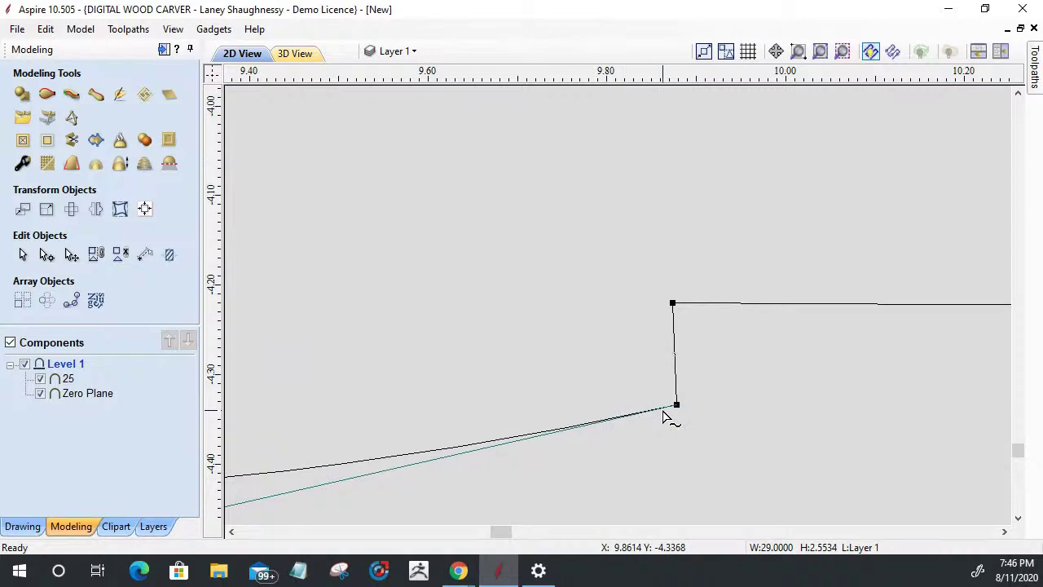
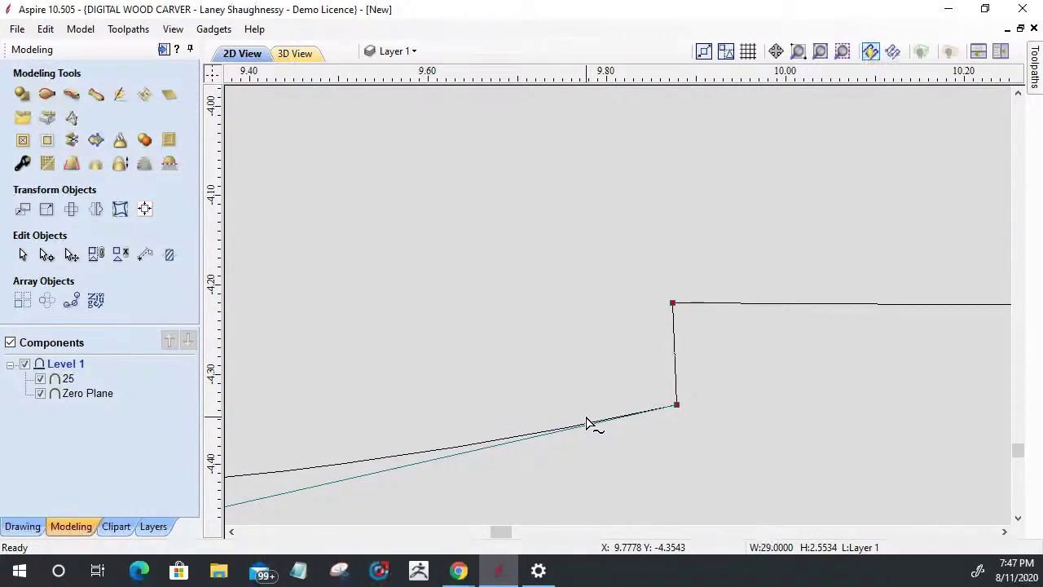
pyautogui.hotkey('ctrl', 'z')
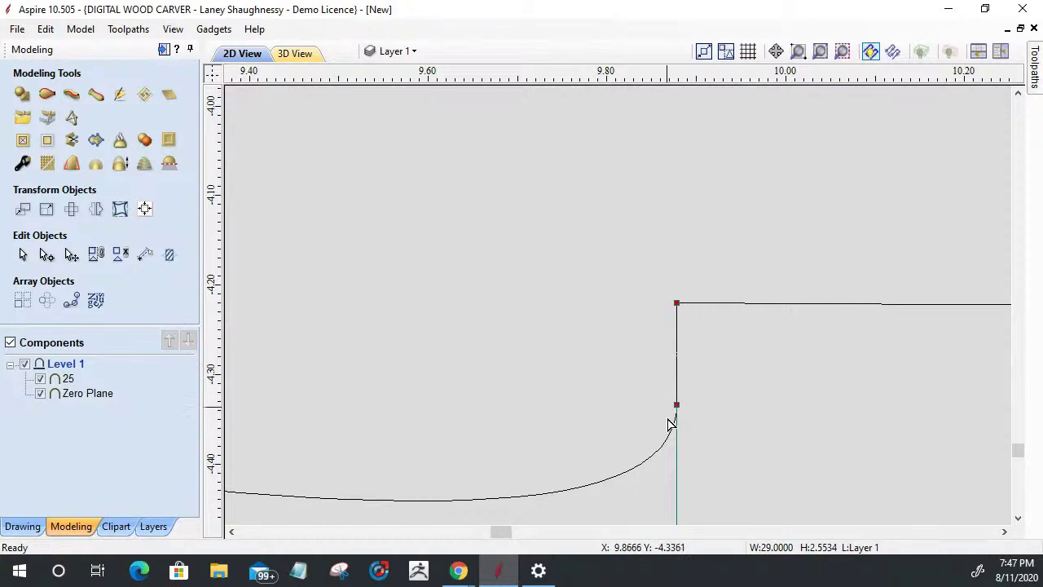
pyautogui.scroll(-6, 738, 370)
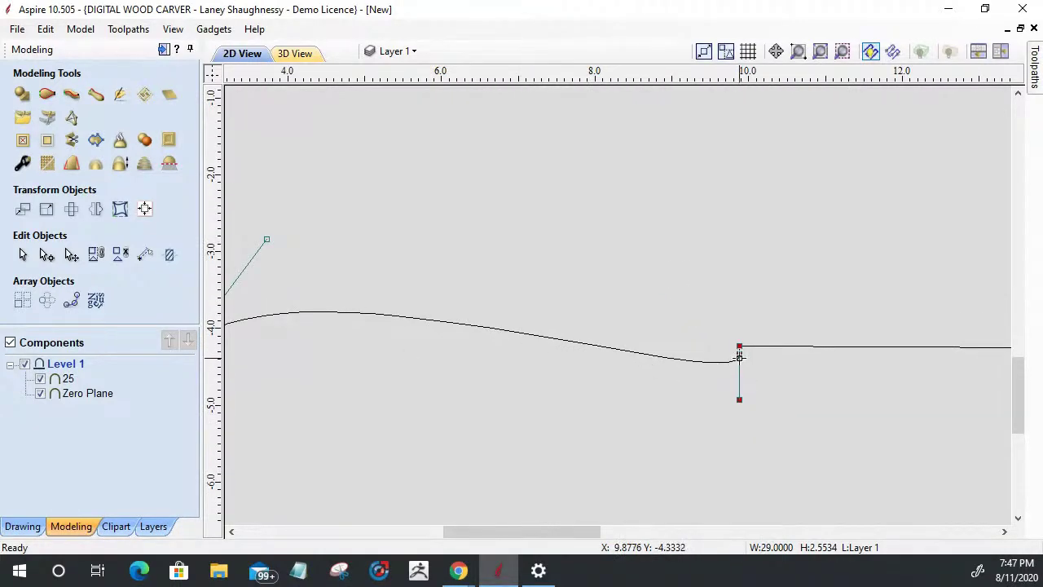
pyautogui.scroll(6, 739, 359)
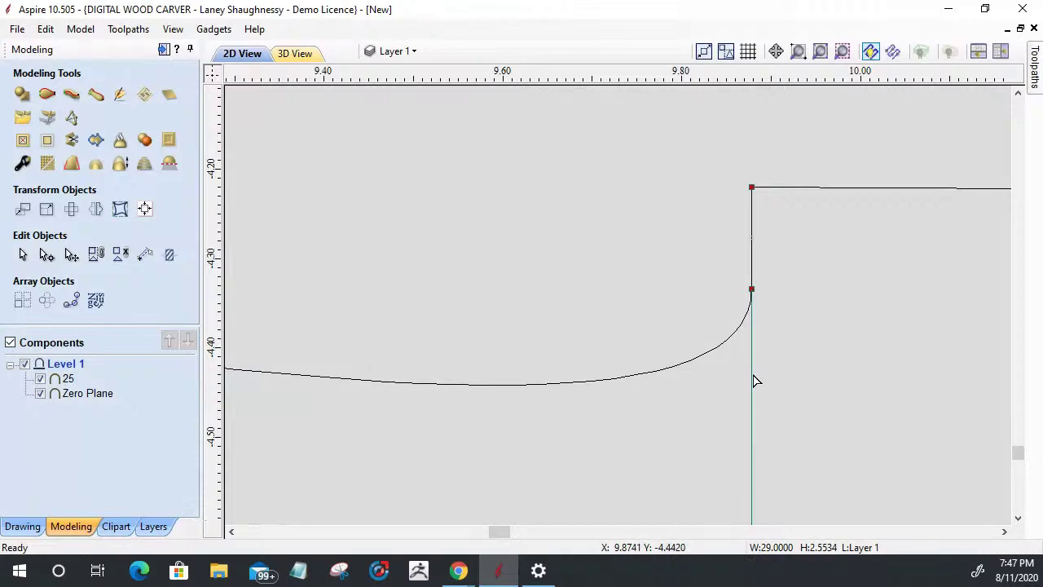
pyautogui.scroll(-2, 755, 381)
pyautogui.click(771, 326)
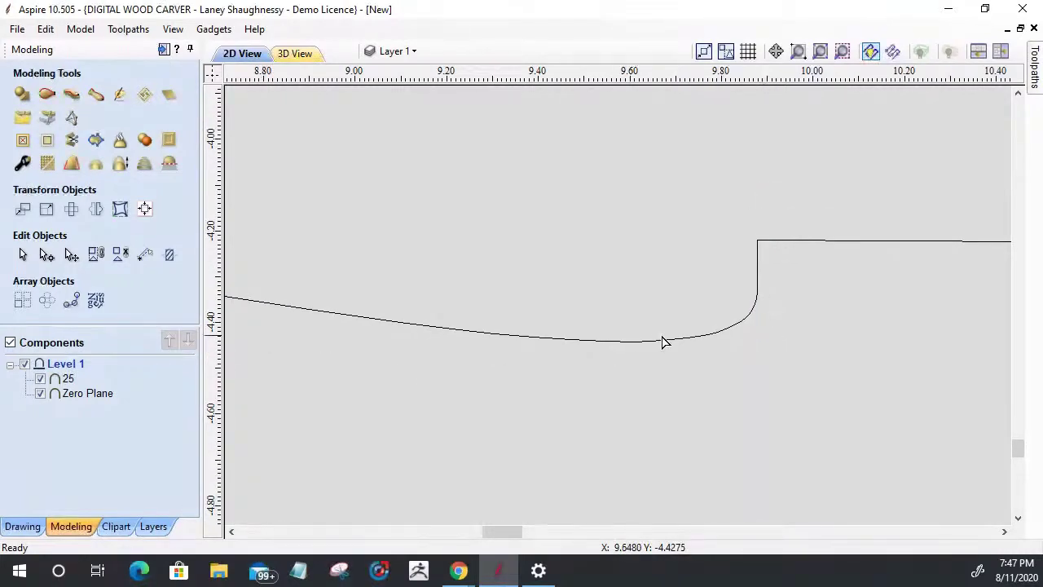
# Angle the Bezier handle at the S-curve's end down toward the curve, placing it at about X 9.70, Y -4.78.
pyautogui.click(759, 296)
pyautogui.scroll(-2, 780, 373)
pyautogui.scroll(1, 762, 456)
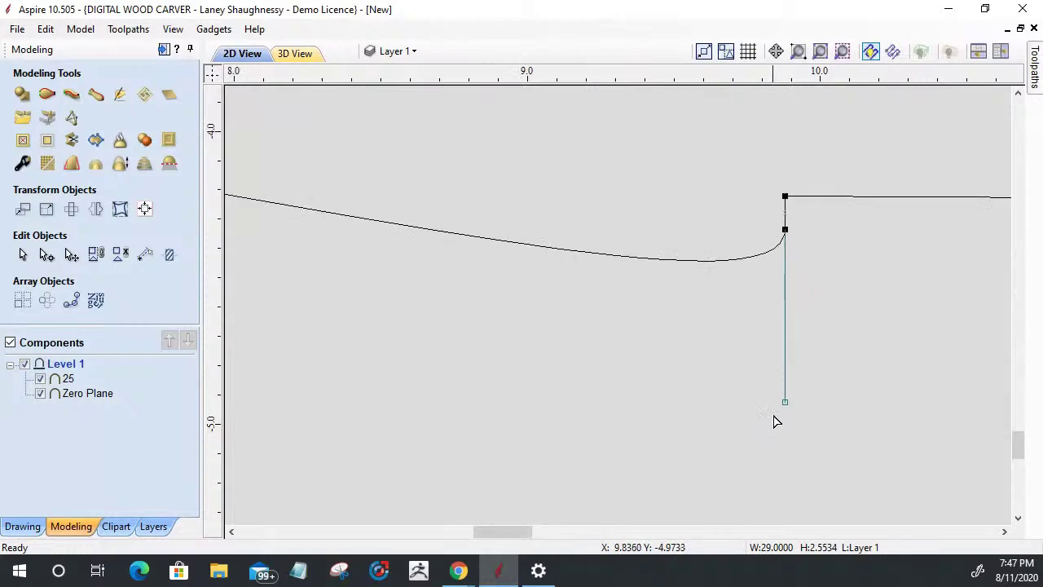
pyautogui.moveTo(754, 384); pyautogui.dragTo(731, 358)
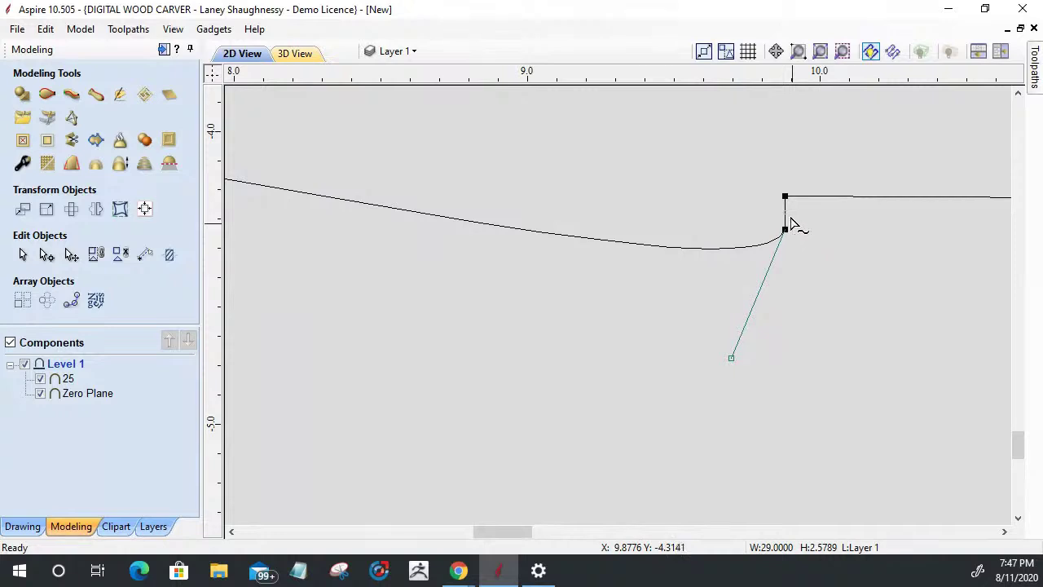
# Insert points at X 9.9512 and X 10.0011 beyond the step, and move the second directly below the first, level with the S-curve's end, forming a raised tab.
pyautogui.scroll(-5, 674, 328)
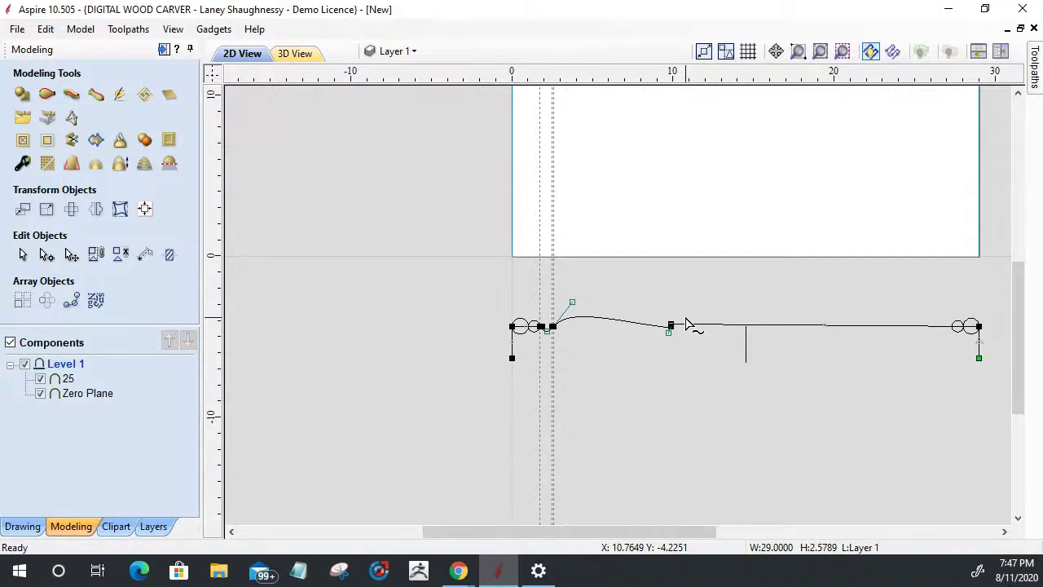
pyautogui.scroll(3, 683, 328)
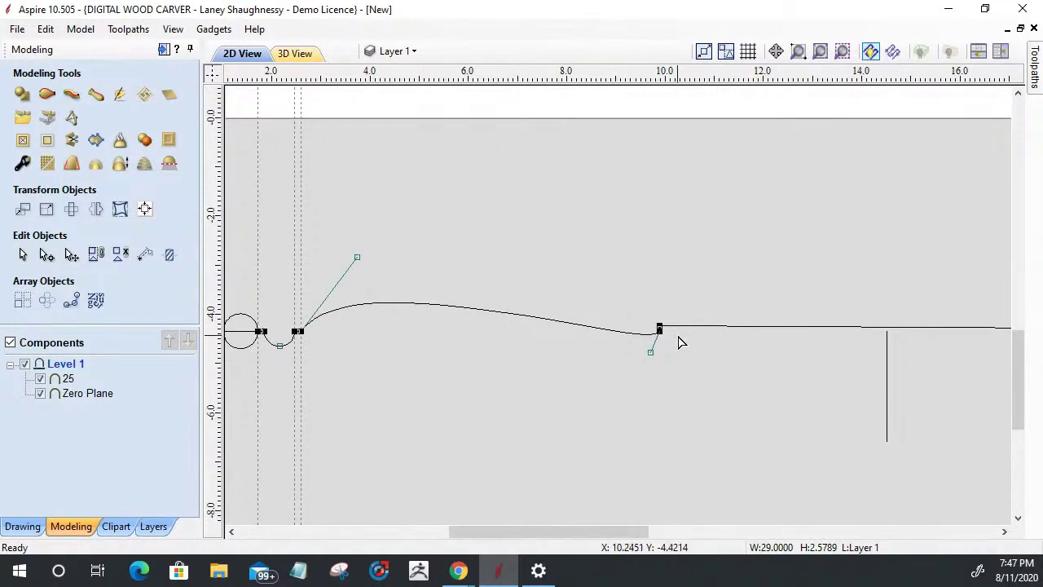
pyautogui.scroll(3, 682, 342)
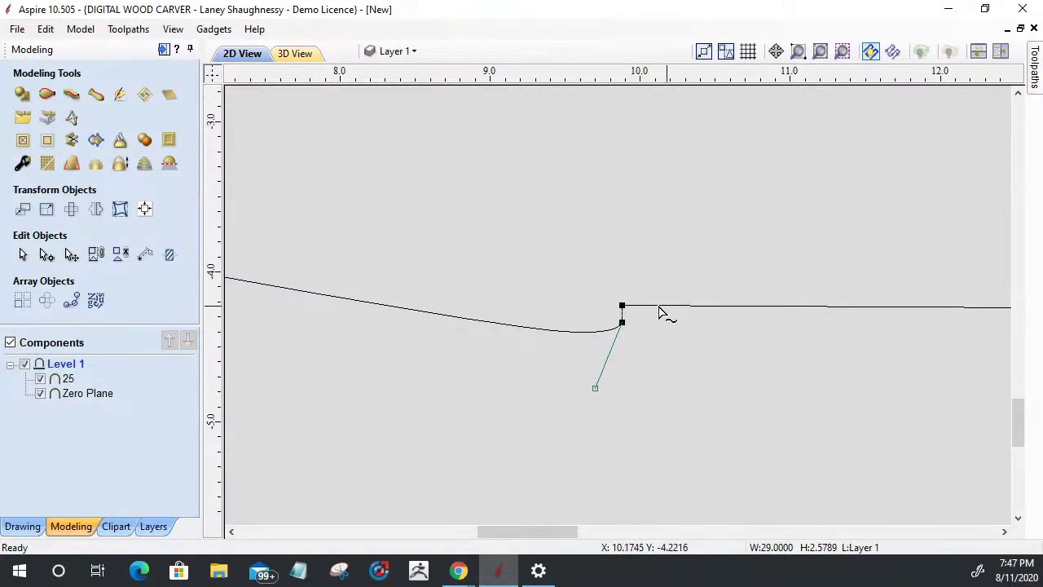
pyautogui.scroll(3, 629, 306)
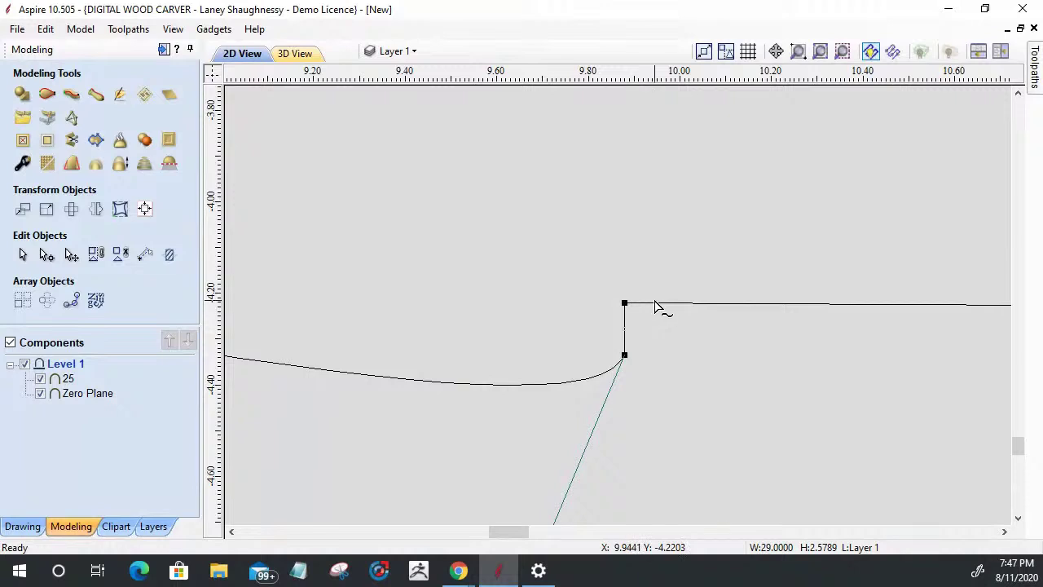
pyautogui.rightClick(660, 307)
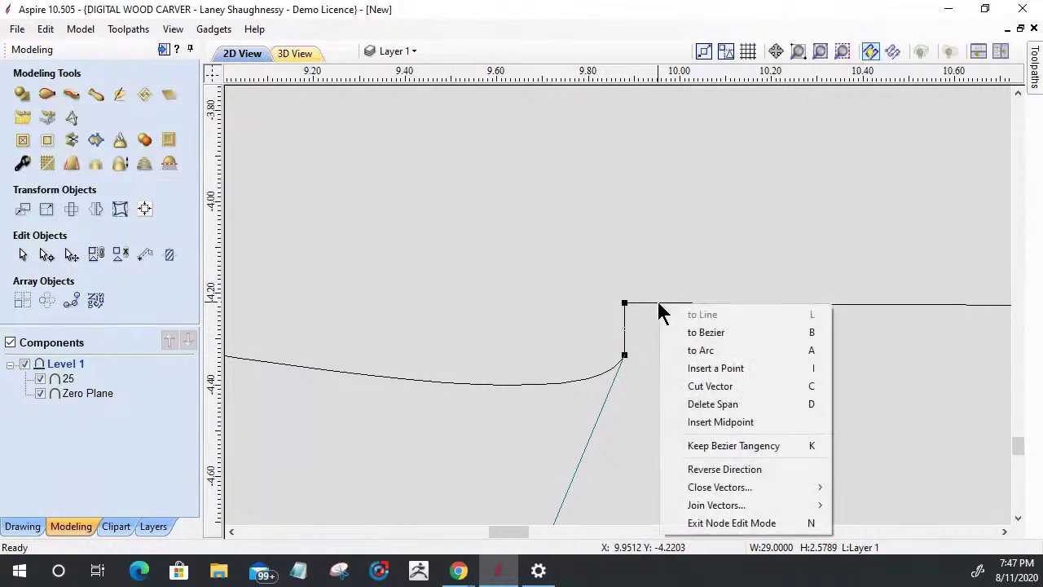
pyautogui.click(709, 369)
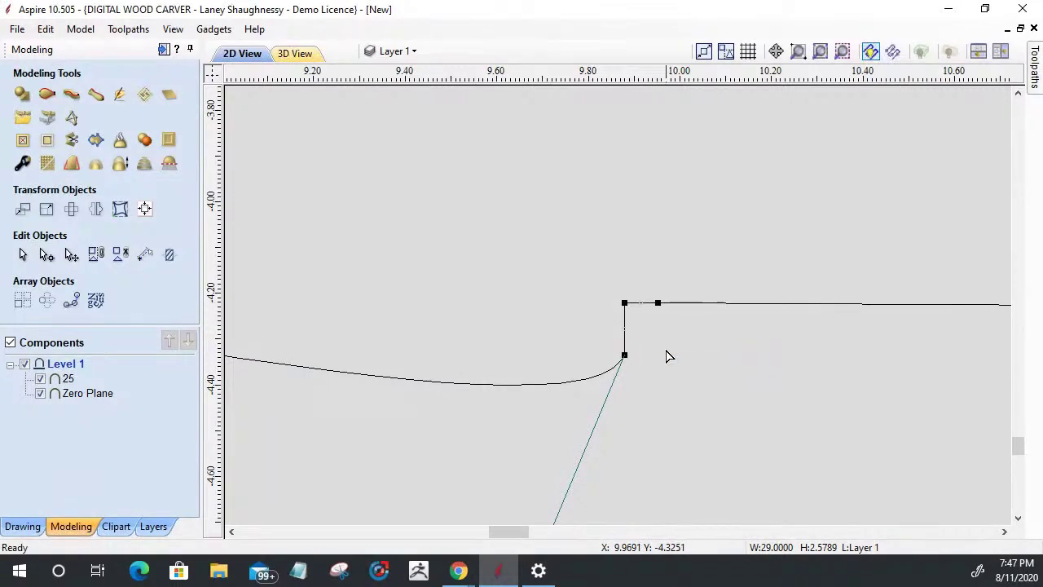
pyautogui.rightClick(681, 309)
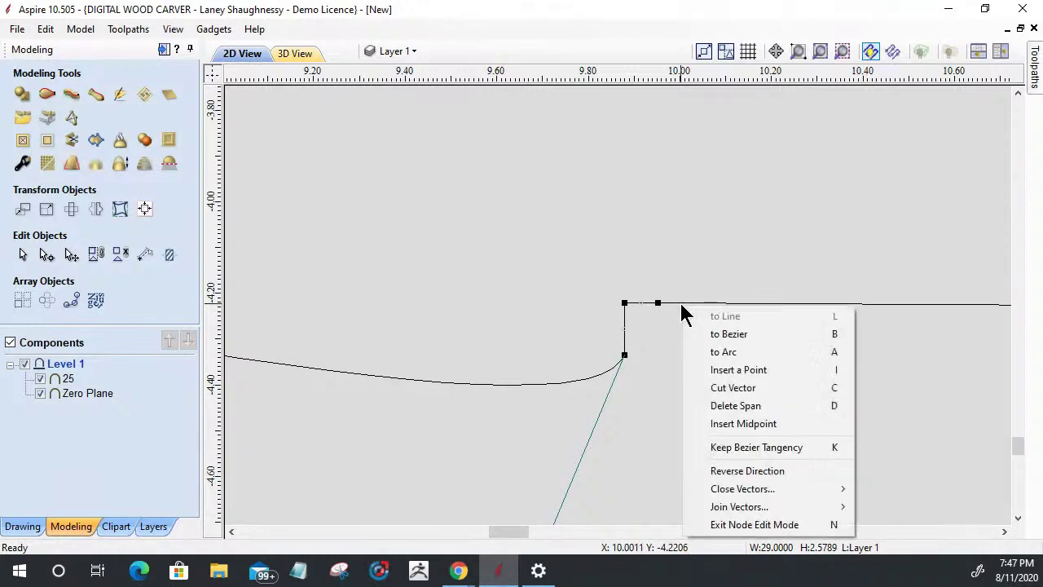
pyautogui.click(693, 370)
pyautogui.moveTo(680, 304); pyautogui.dragTo(659, 355)
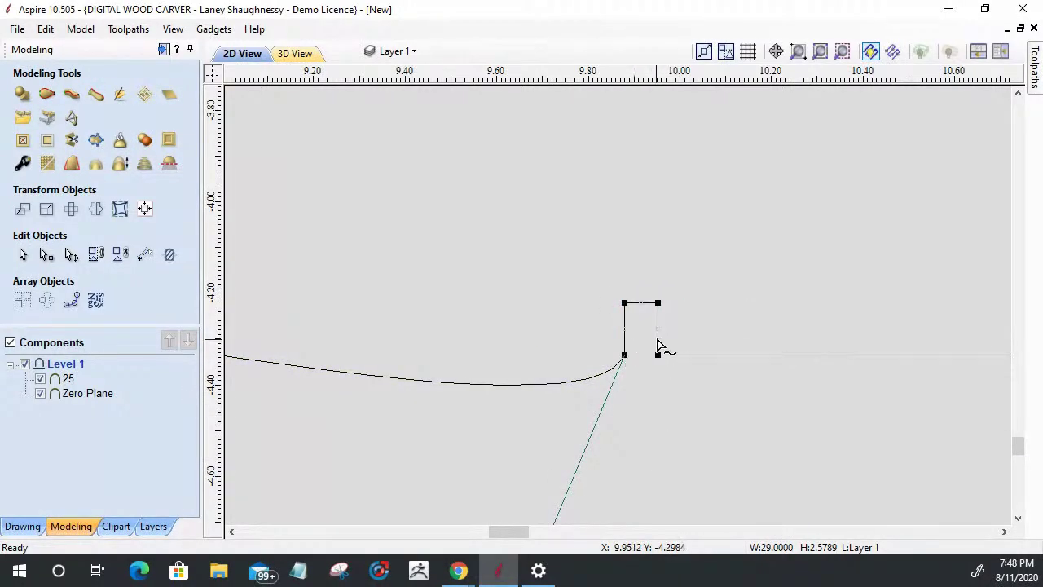
# Lower the tab's two top nodes together to about Y -4.26.
pyautogui.moveTo(603, 275); pyautogui.dragTo(686, 340)
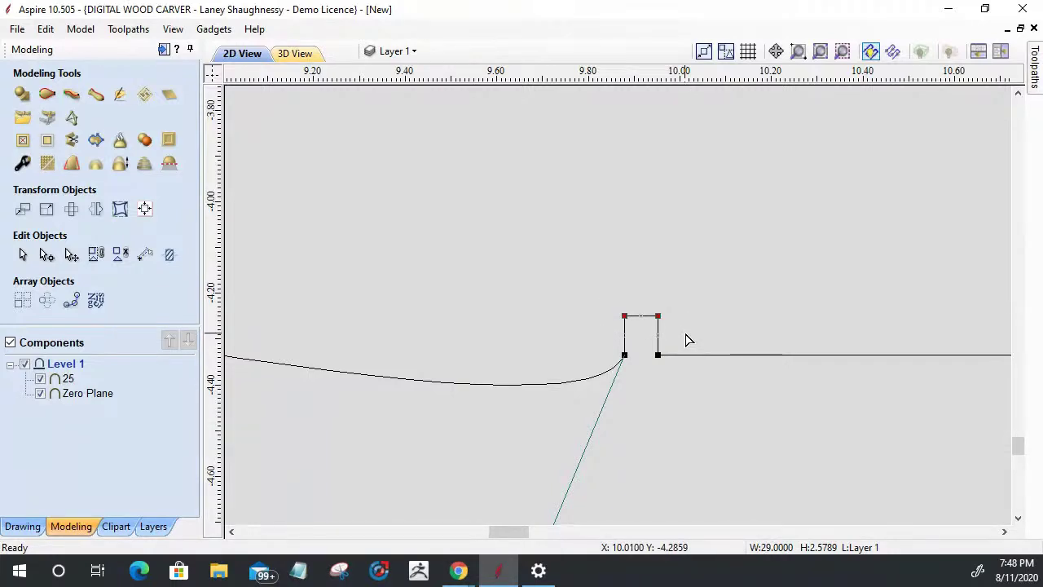
pyautogui.scroll(2, 635, 338)
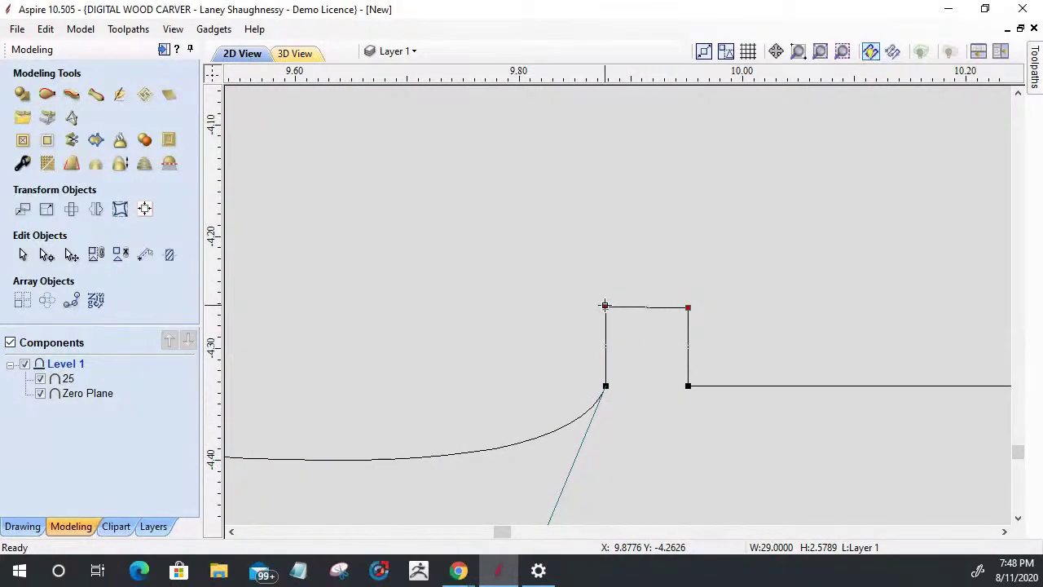
pyautogui.click(639, 370)
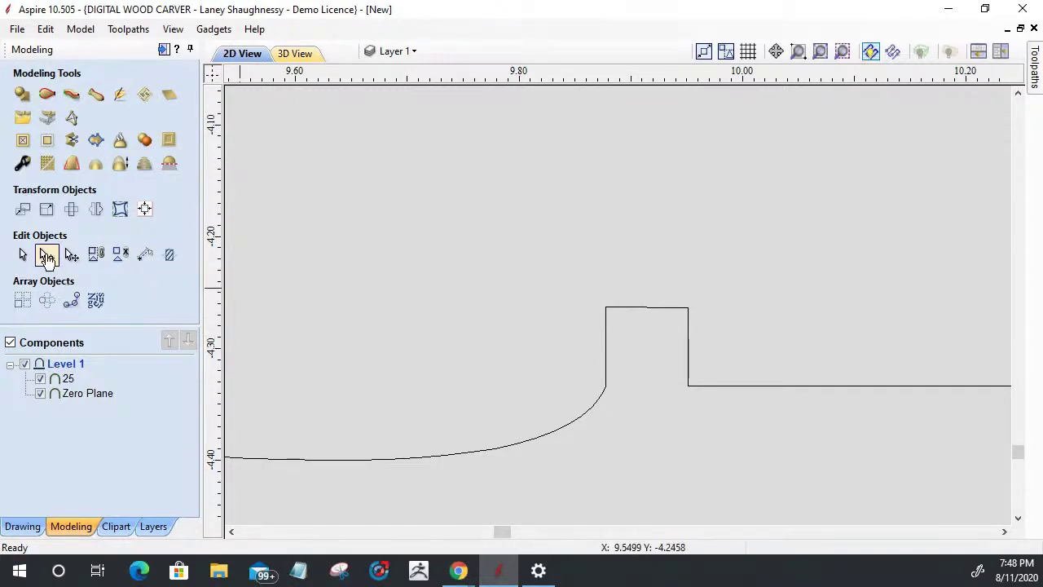
# Try a normal fillet with a 0.0625-inch radius on the tab's upper-left corner.
pyautogui.click(22, 527)
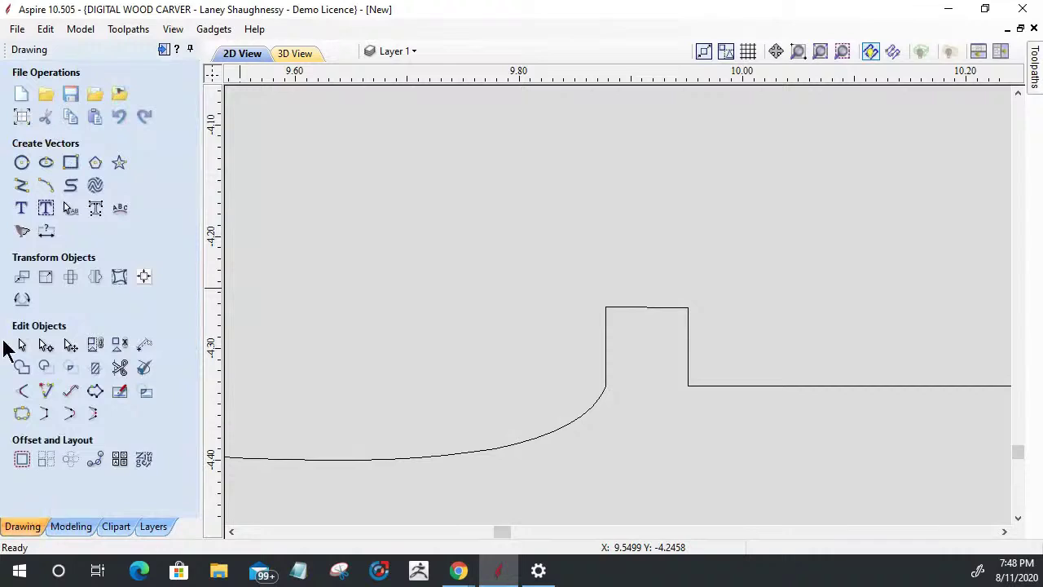
pyautogui.click(22, 392)
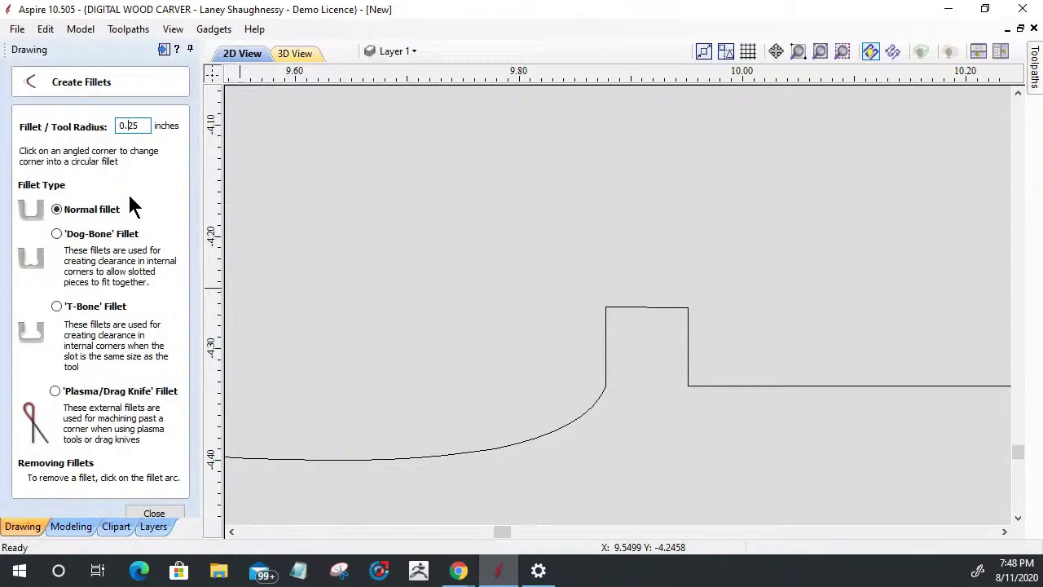
pyautogui.write('1')
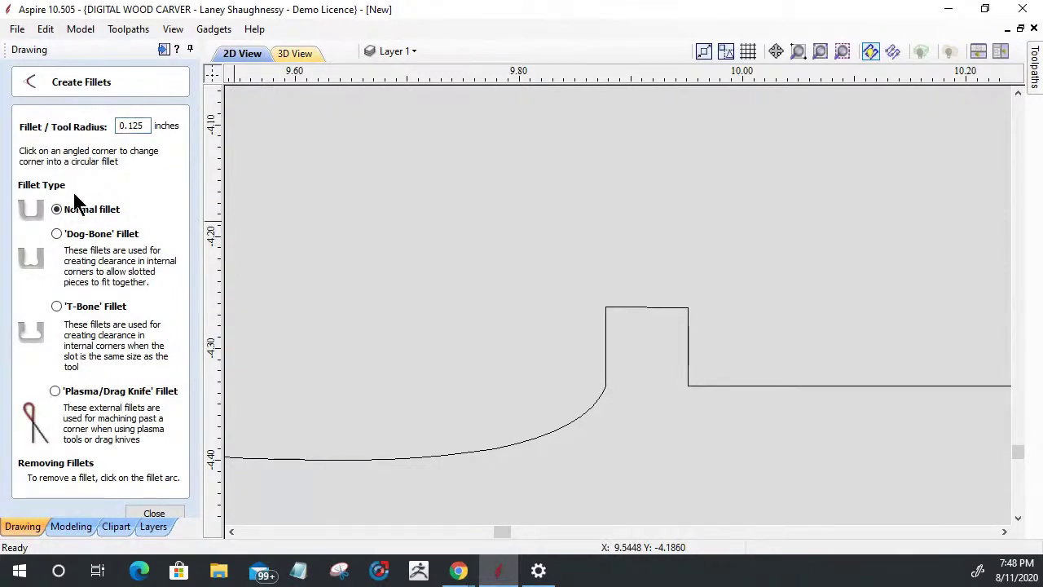
pyautogui.click(128, 124)
pyautogui.write('06')
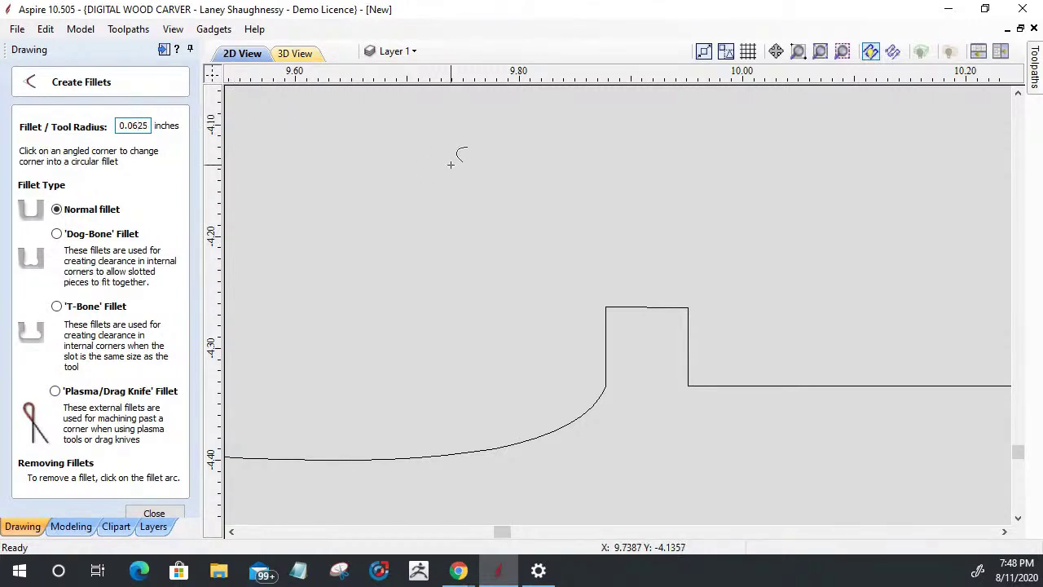
pyautogui.click(605, 305)
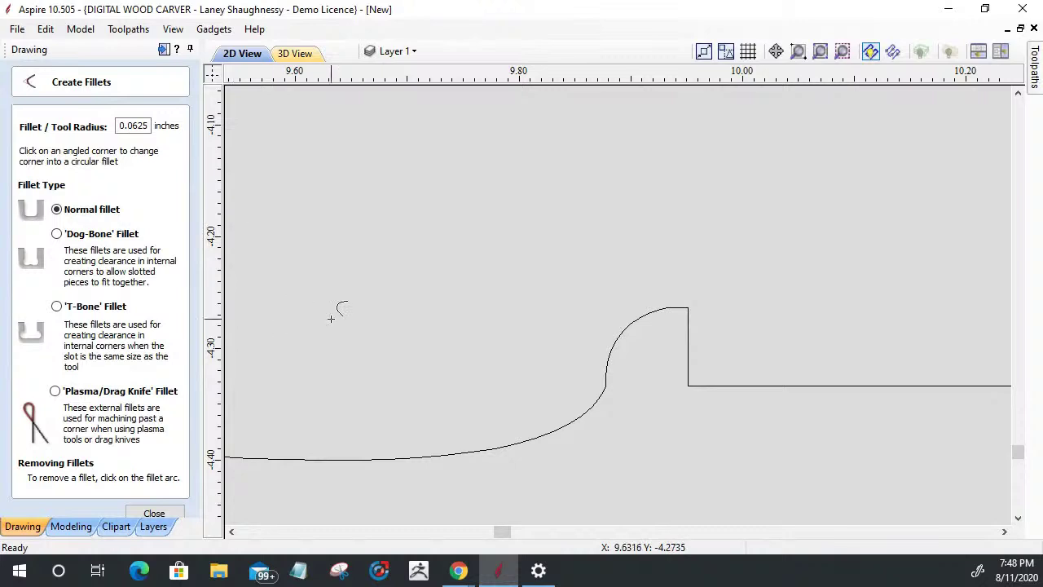
pyautogui.hotkey('ctrl', 'z')
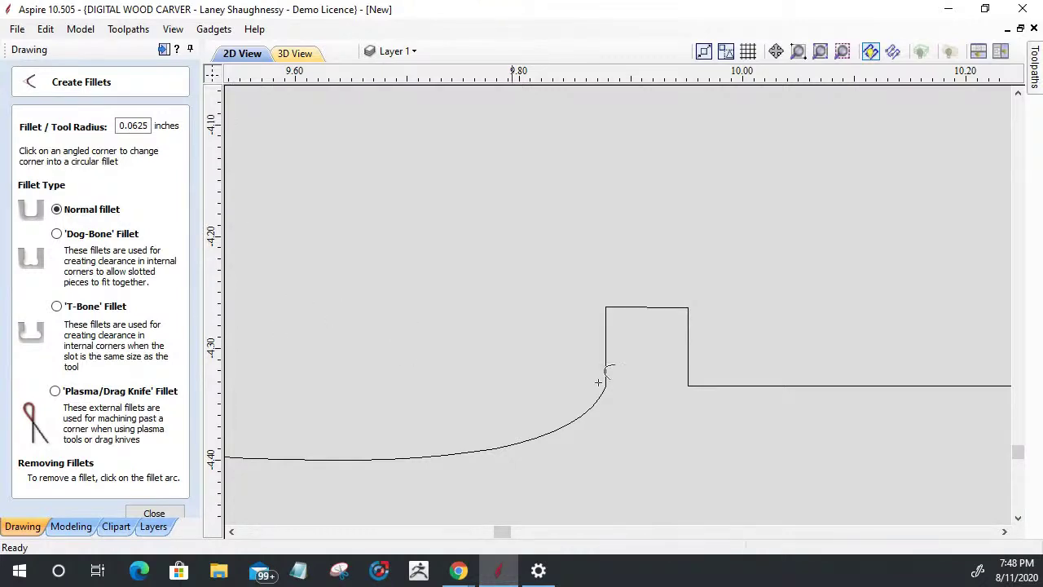
pyautogui.click(151, 512)
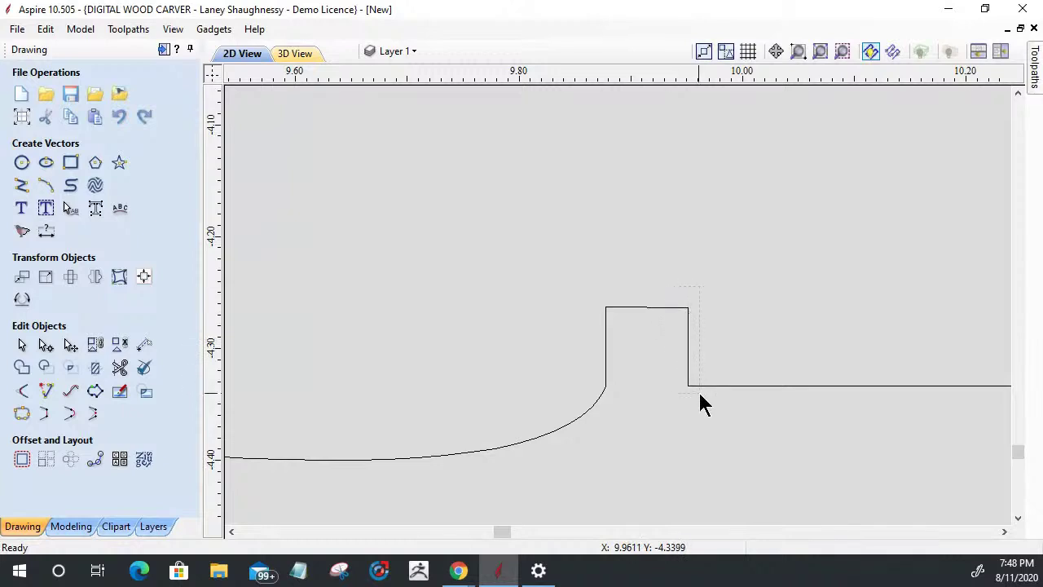
# Widen the tab to about 0.1 inch by nudging both nodes of its right side to about X 9.978.
pyautogui.click(689, 371)
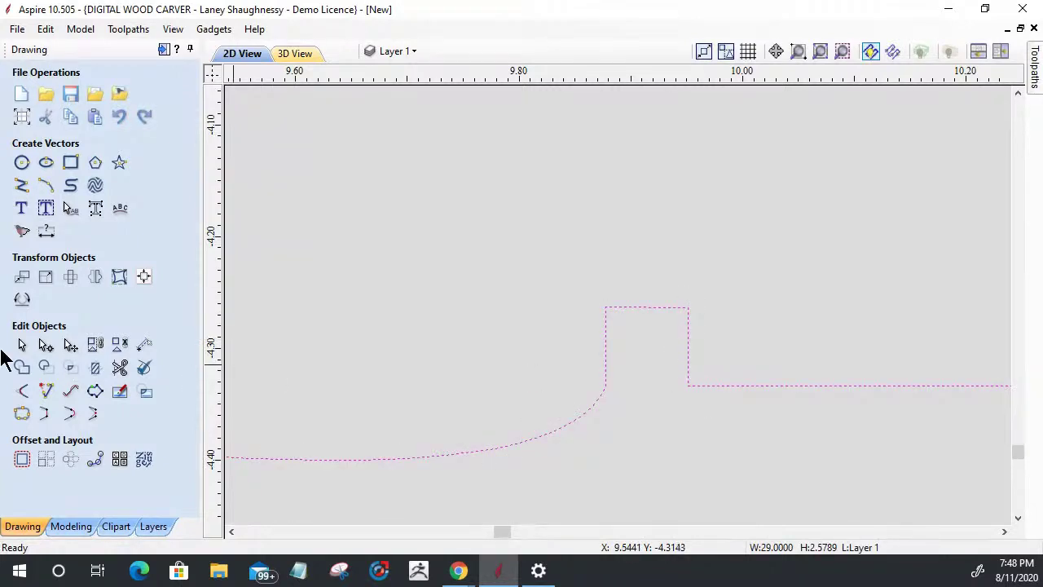
pyautogui.click(45, 345)
pyautogui.moveTo(683, 290); pyautogui.dragTo(699, 412)
pyautogui.press('Right')
pyautogui.press('Right')
pyautogui.press('Right')
pyautogui.press('Right')
pyautogui.press('Right')
pyautogui.press('Right')
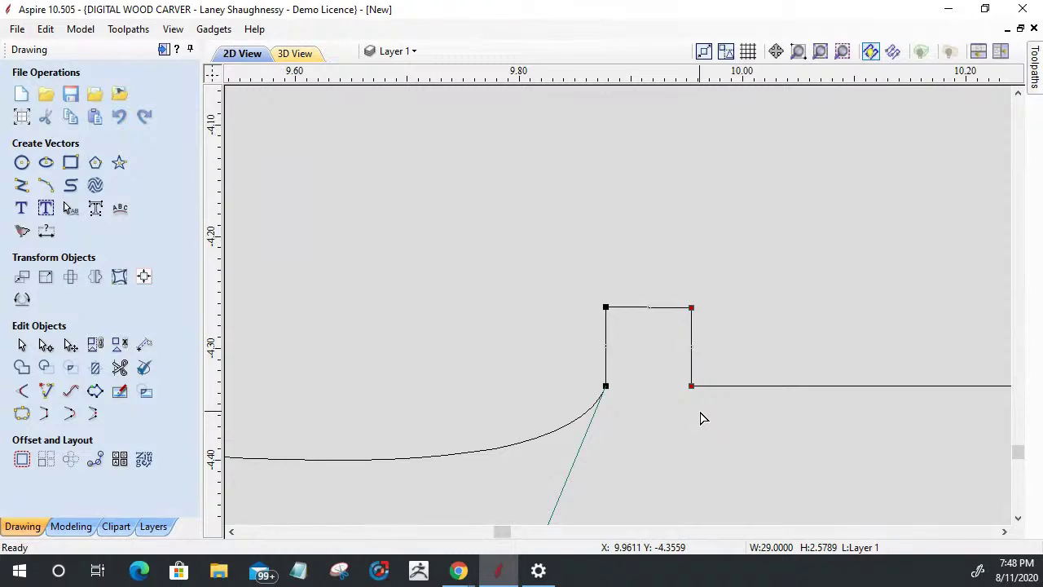
pyautogui.press('Right')
pyautogui.press('Right')
pyautogui.press('Right')
# Align the tab's two top nodes horizontally so that its top edge is level.
pyautogui.scroll(3, 671, 317)
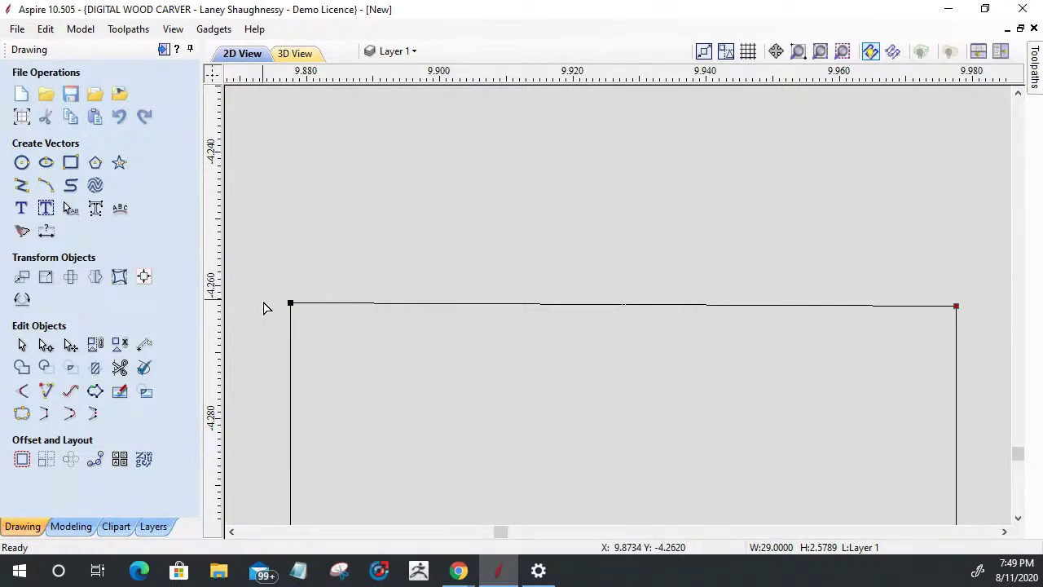
pyautogui.click(291, 302)
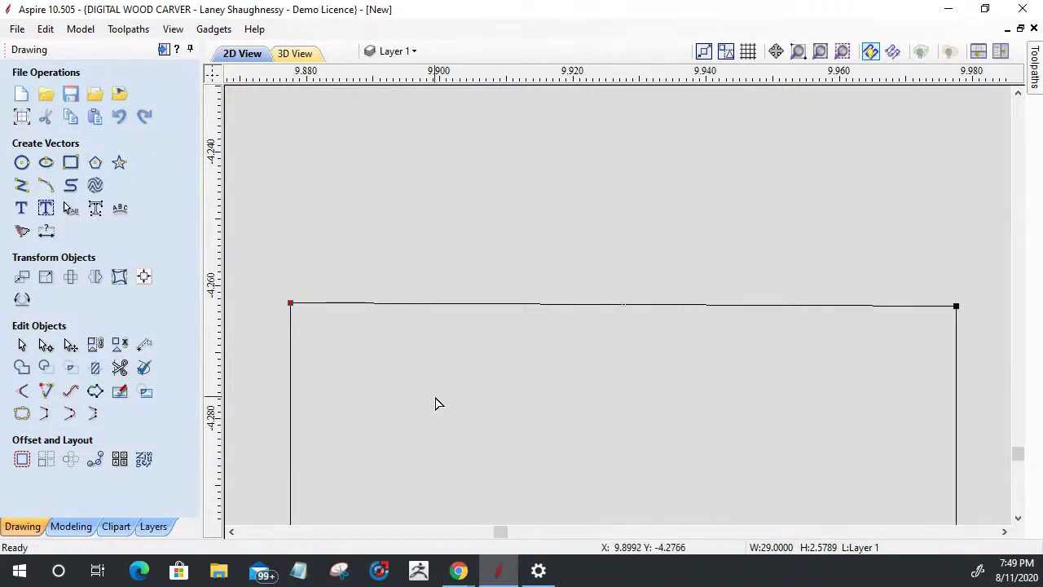
pyautogui.keyDown('shift'); pyautogui.click(958, 306); pyautogui.keyUp('shift')
pyautogui.press('y')
pyautogui.scroll(-5, 858, 350)
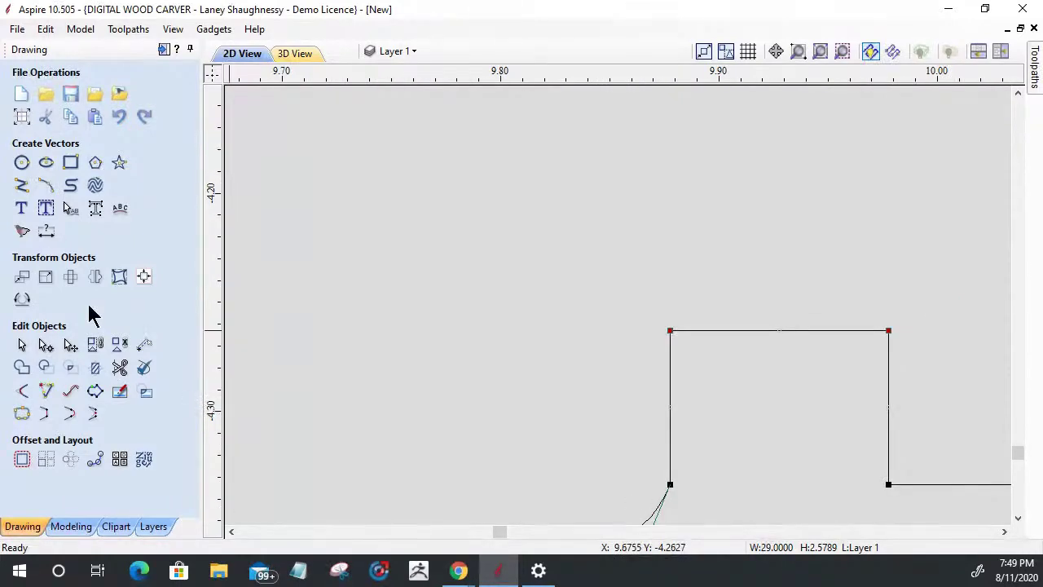
# Try the 0.0625-inch fillet on the upper-left corner of the widened tab.
pyautogui.click(22, 394)
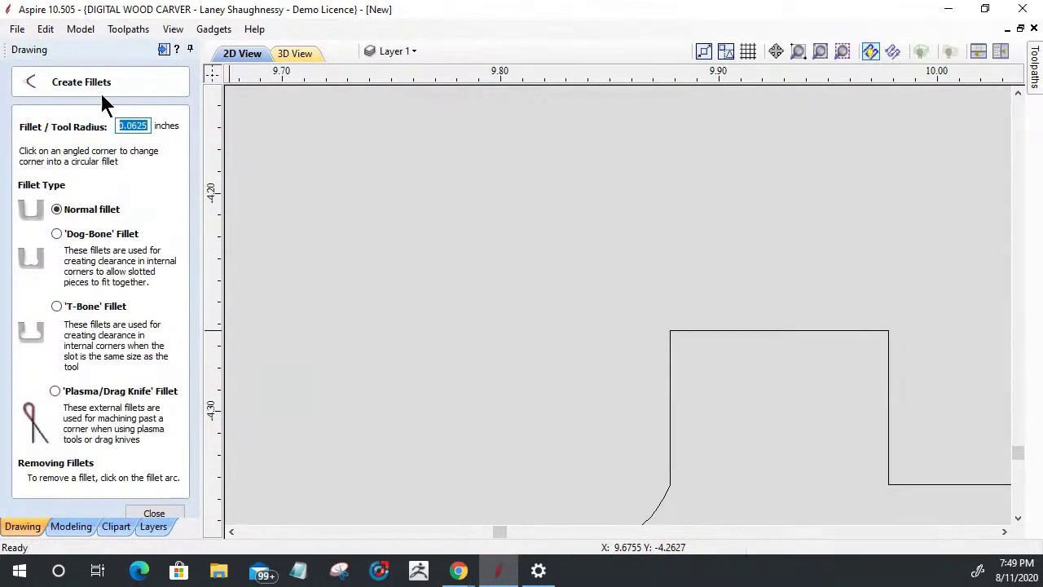
pyautogui.click(671, 341)
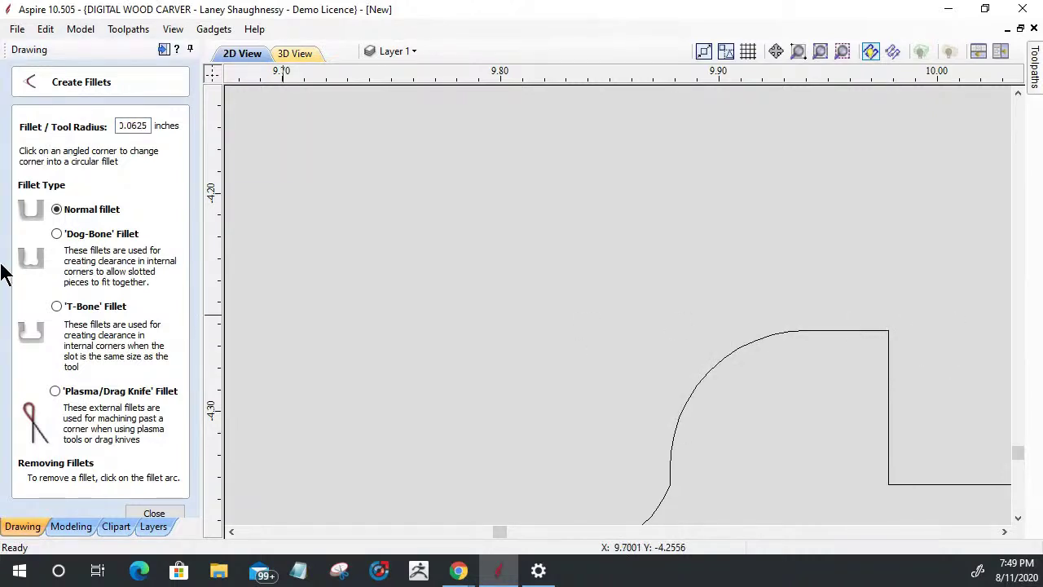
pyautogui.click(163, 514)
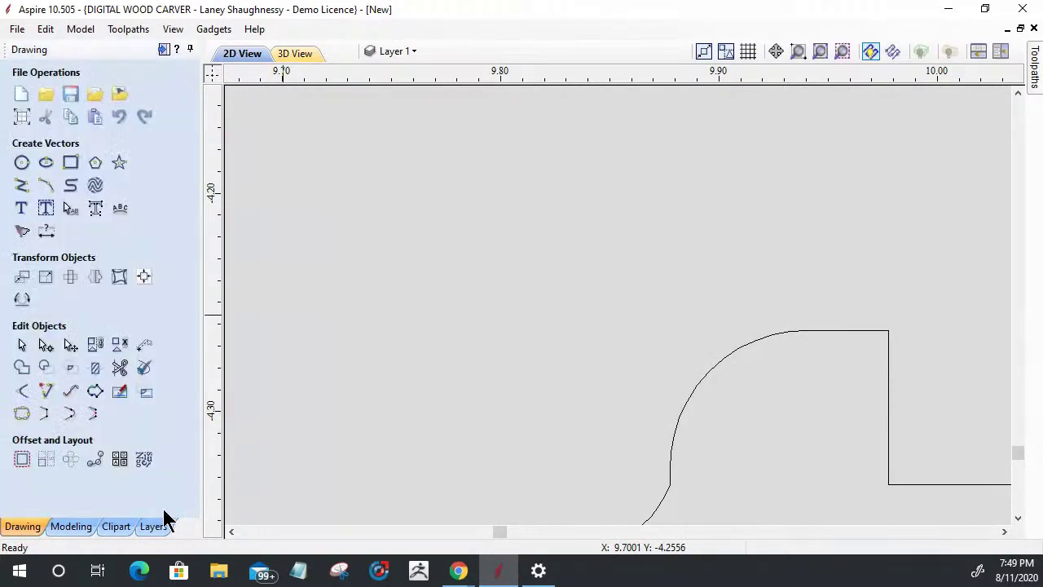
pyautogui.hotkey('ctrl', 'z')
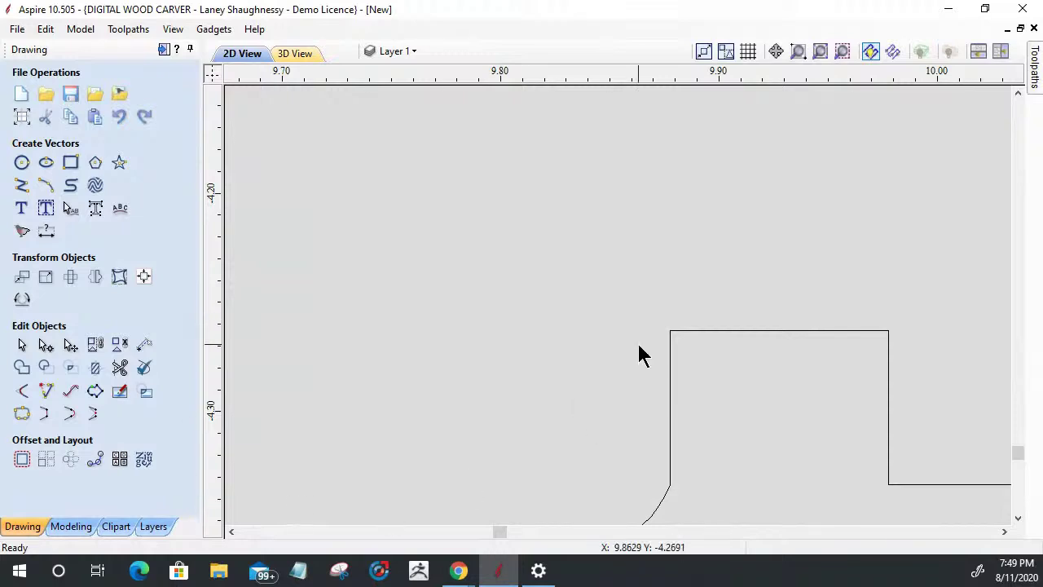
# Widen the raised tab to about 0.13 inch by nudging both nodes of its right side to about X 10.01.
pyautogui.click(865, 336)
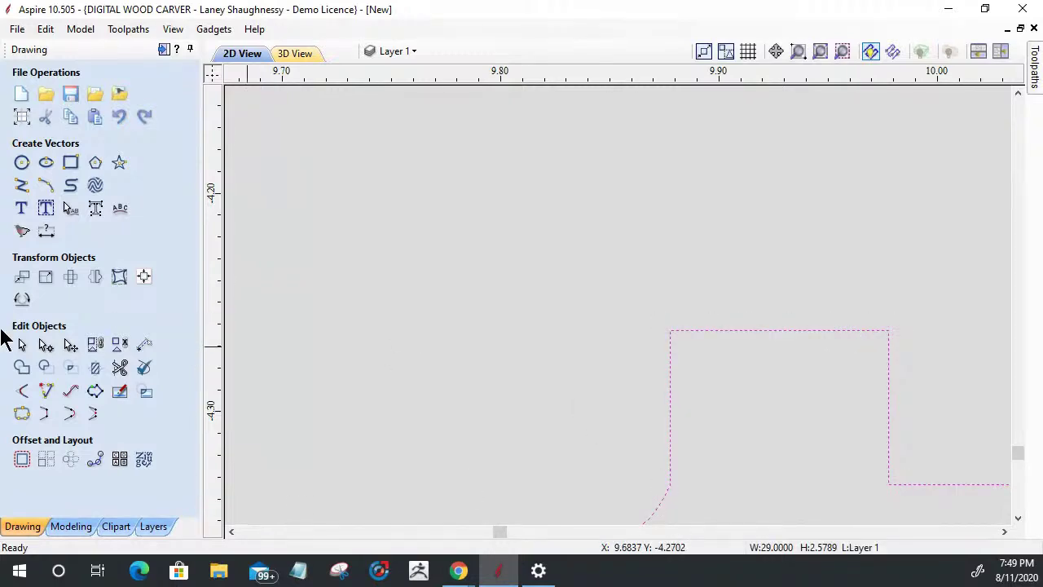
pyautogui.click(46, 345)
pyautogui.scroll(-3, 384, 326)
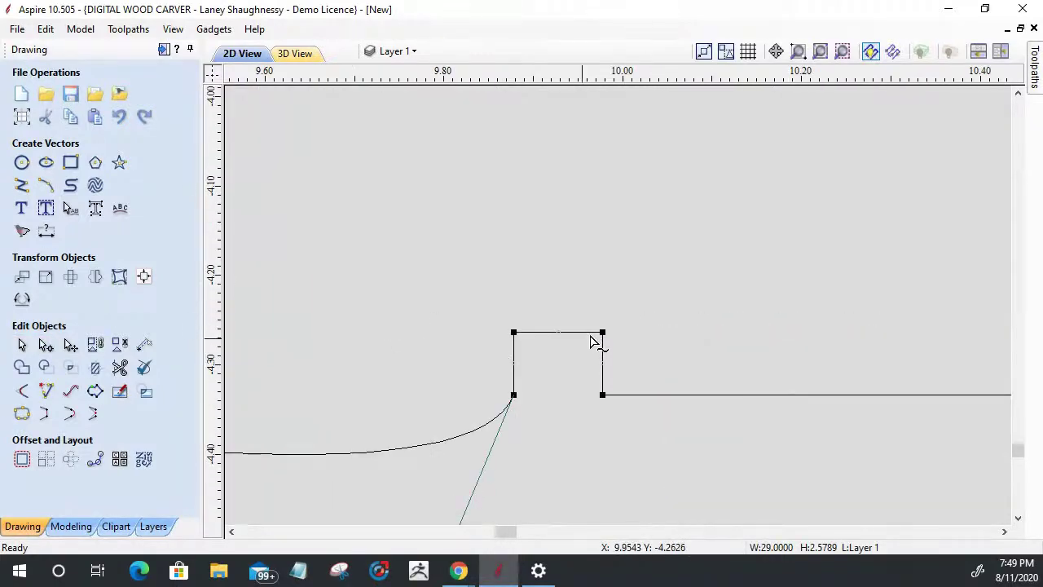
pyautogui.press('Right')
pyautogui.press('Right')
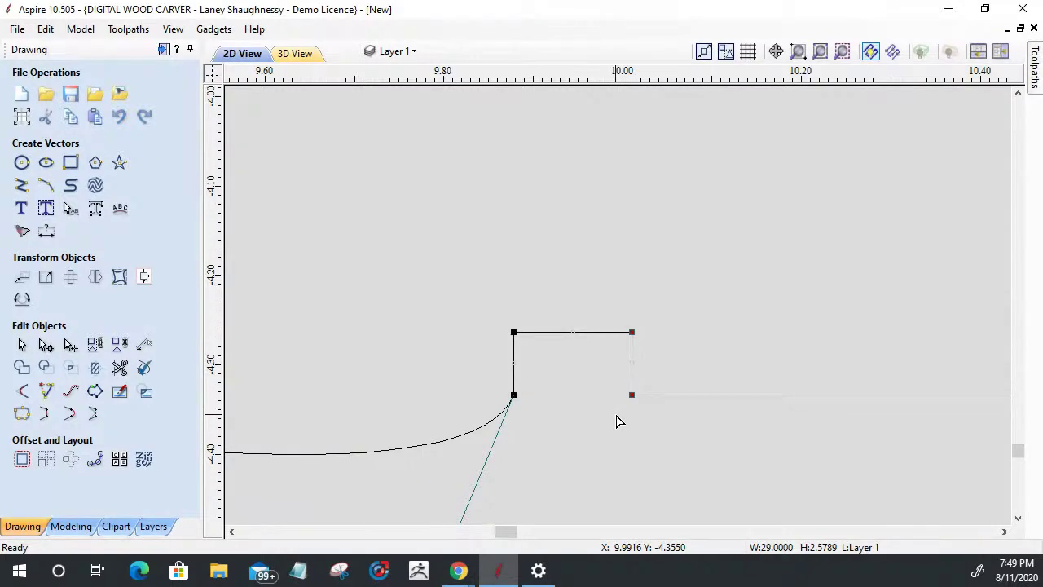
# Round both upper corners of the tab with normal fillets of 0.0625-inch radius.
pyautogui.click(22, 391)
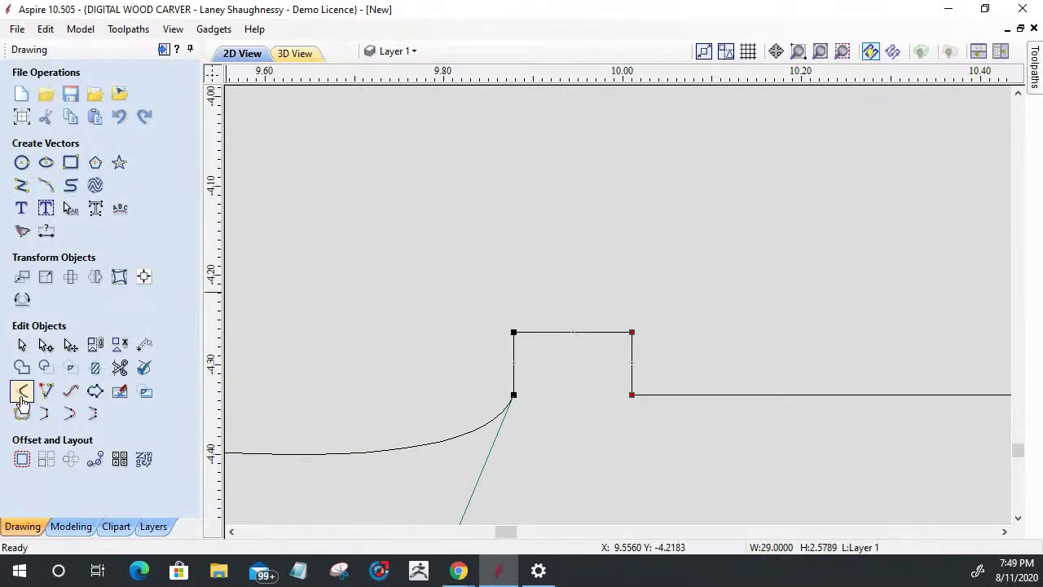
pyautogui.click(120, 392)
pyautogui.click(514, 330)
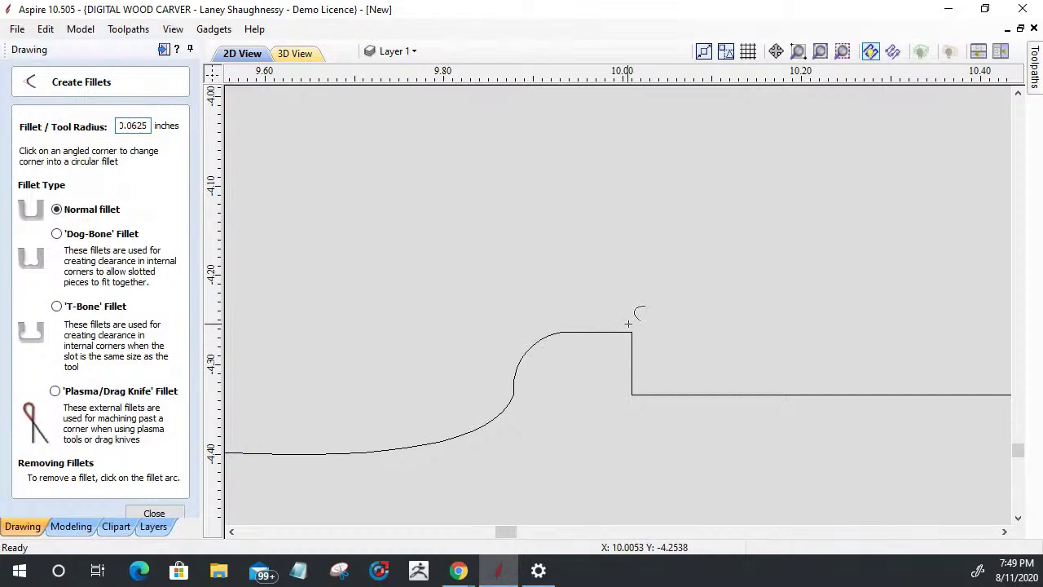
pyautogui.click(628, 326)
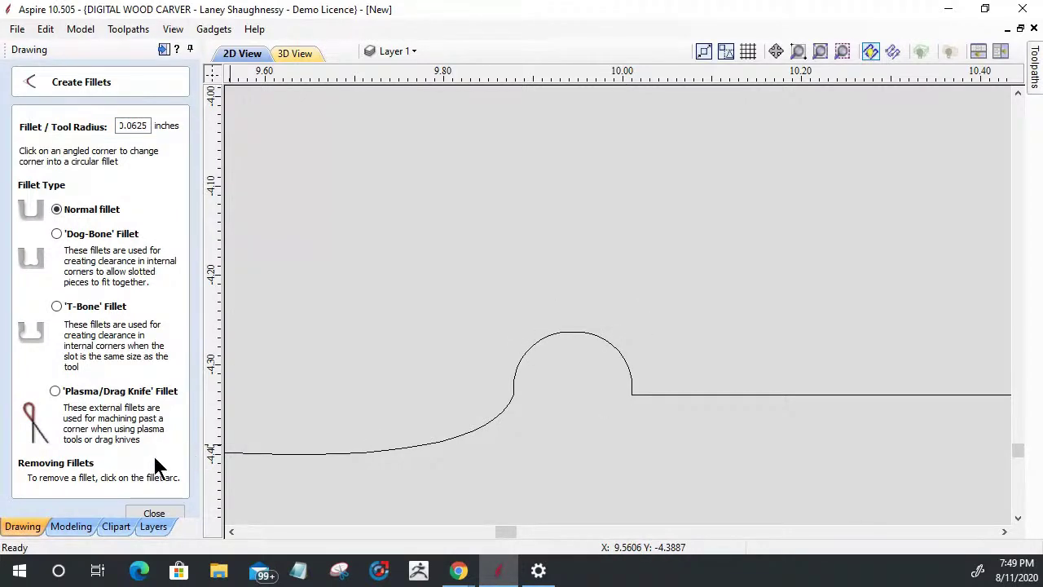
pyautogui.click(152, 514)
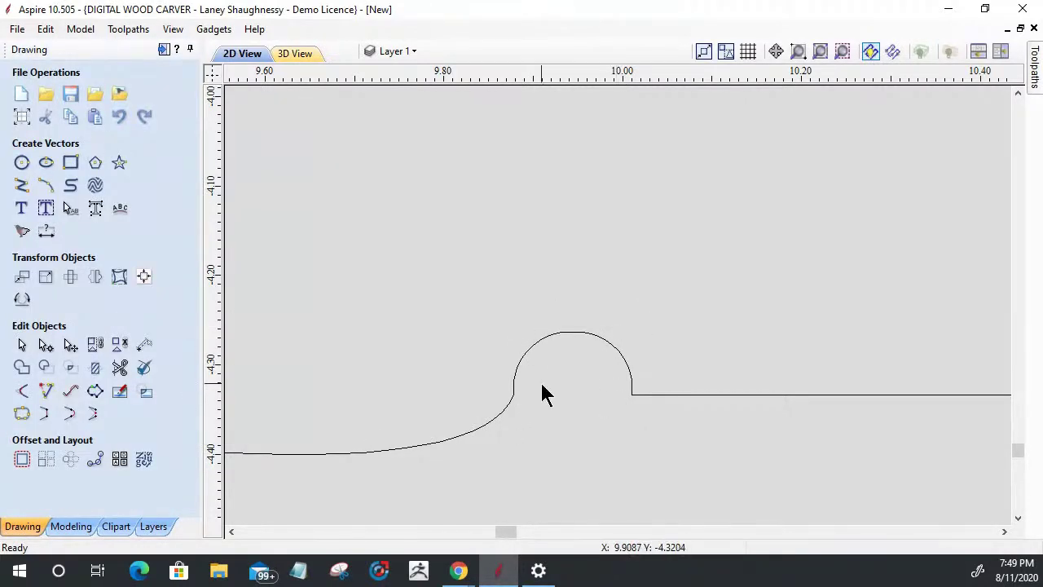
# Nudge both nodes of the short vertical at the rounded bead's left base outward to about X 9.876.
pyautogui.scroll(-1, 668, 420)
pyautogui.scroll(-1, 670, 428)
pyautogui.scroll(3, 635, 422)
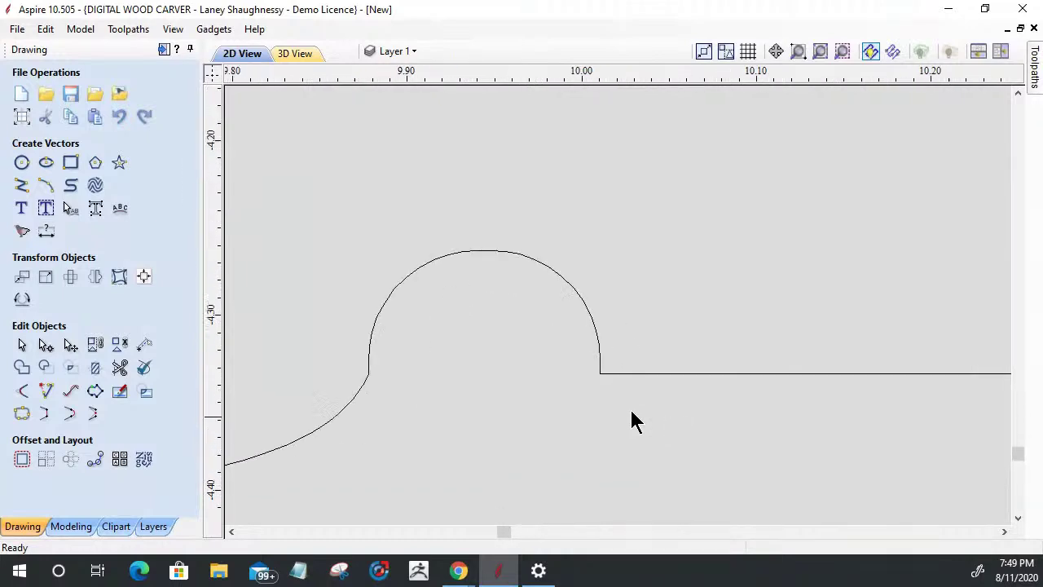
pyautogui.scroll(3, 364, 377)
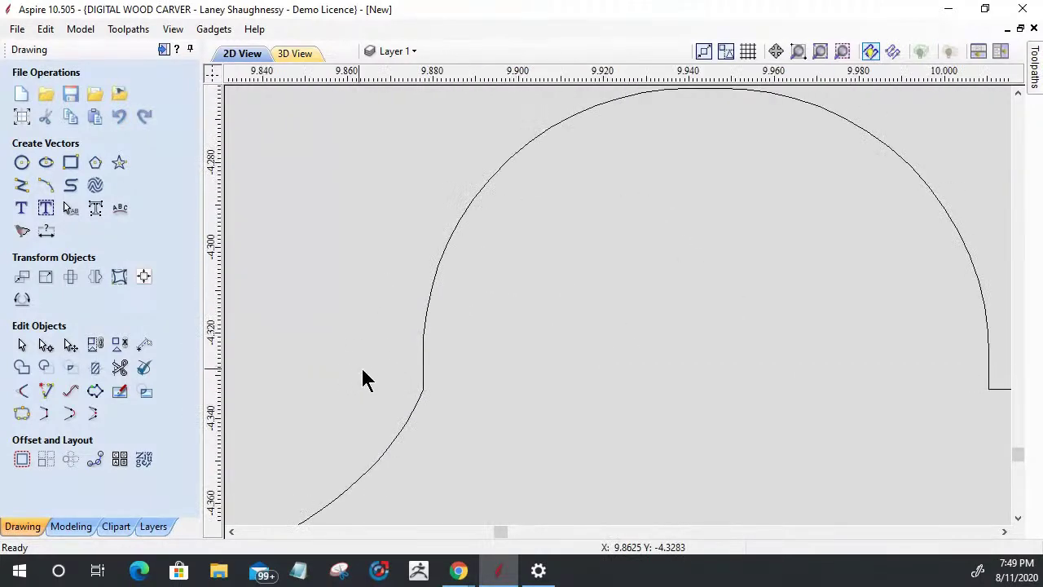
pyautogui.scroll(-3, 391, 375)
pyautogui.scroll(3, 440, 346)
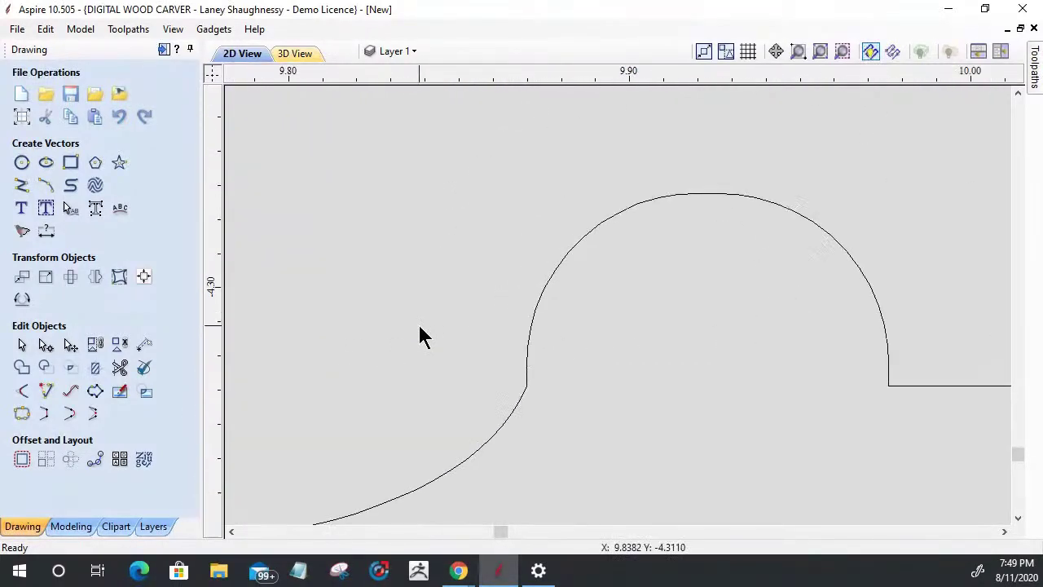
pyautogui.scroll(-1, 538, 272)
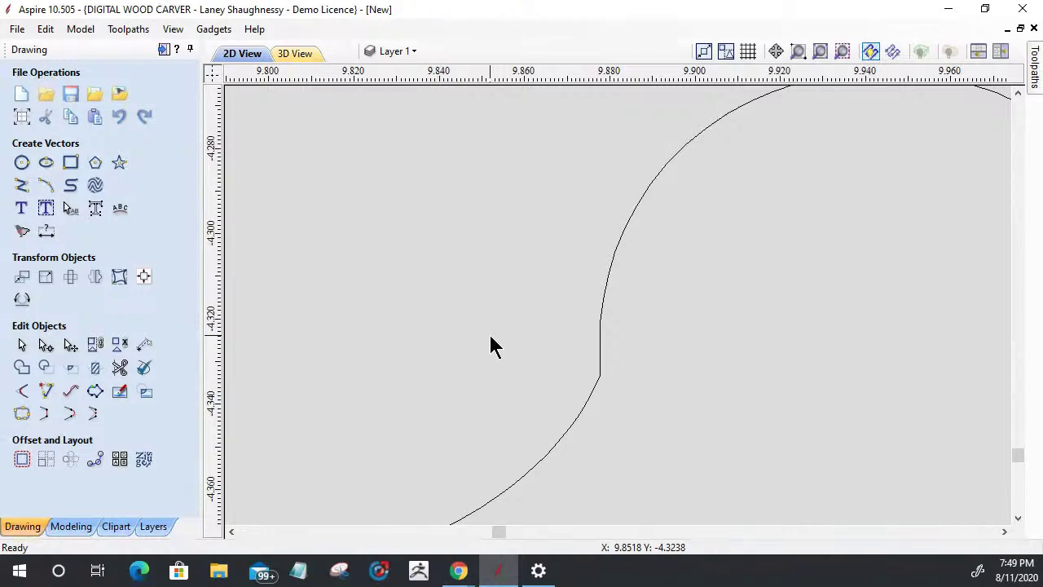
pyautogui.scroll(-2, 492, 338)
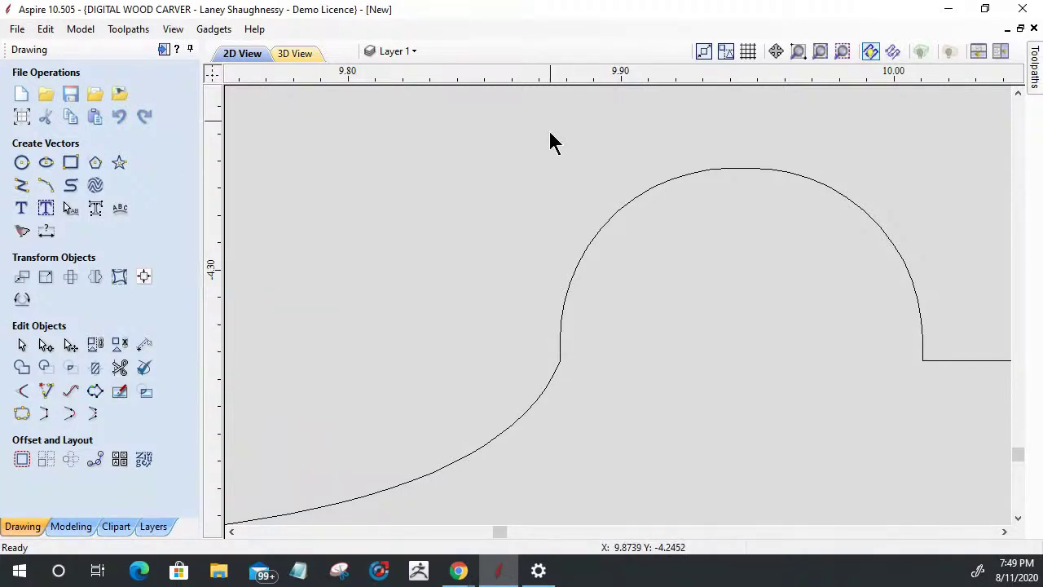
pyautogui.click(559, 359)
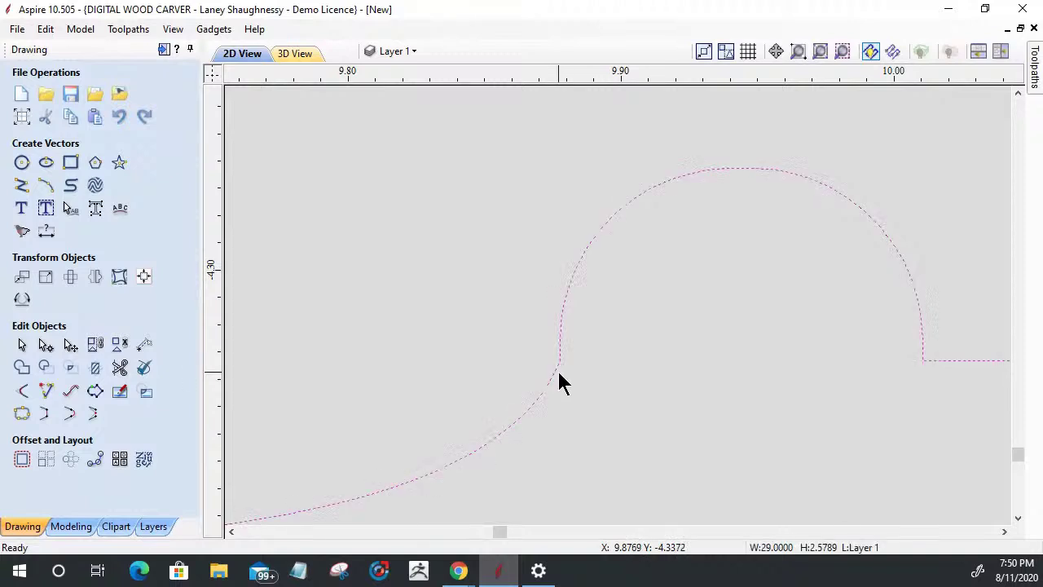
pyautogui.click(44, 346)
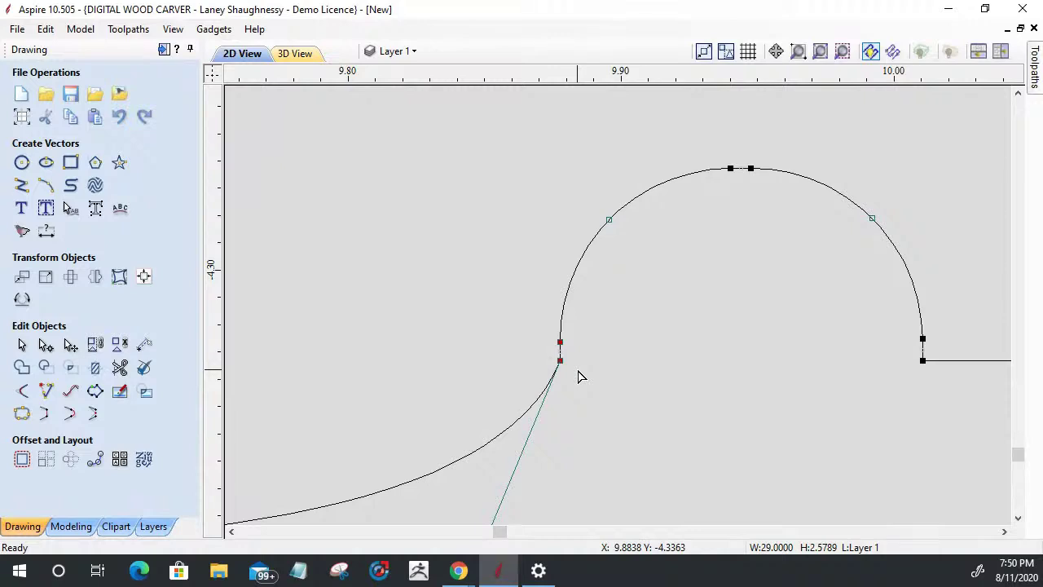
pyautogui.press('Left')
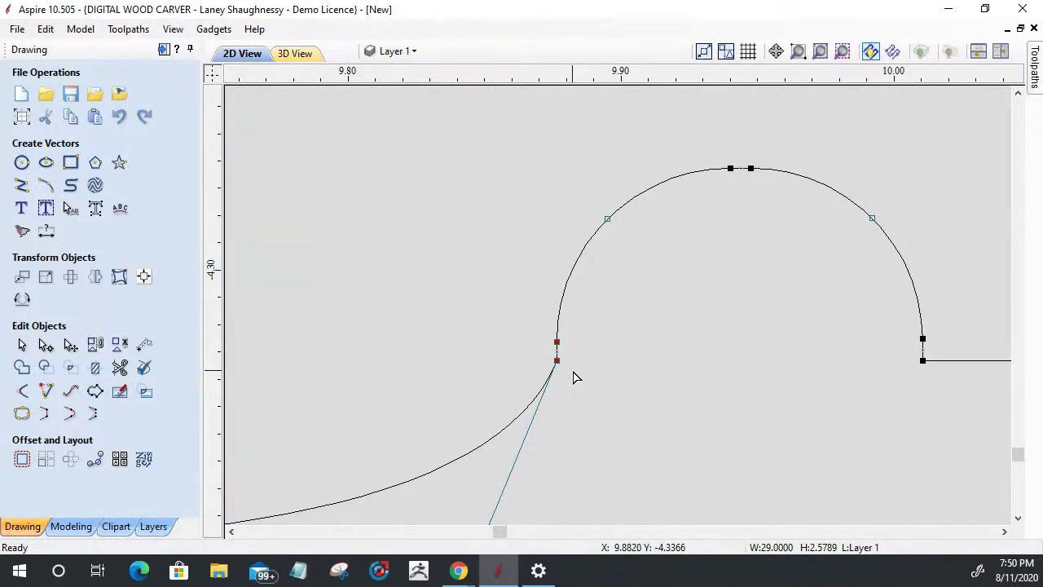
pyautogui.press('Left')
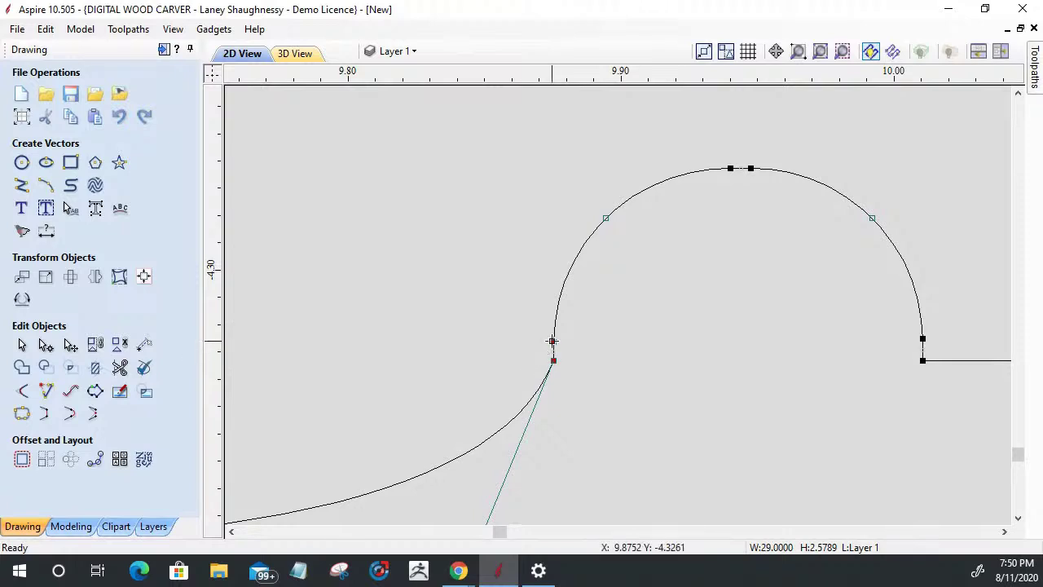
# Nudge only the upper node of the bead's left base right to about X 9.877 to slant the short vertical.
pyautogui.click(526, 365)
pyautogui.click(555, 346)
pyautogui.press('Right')
pyautogui.click(589, 389)
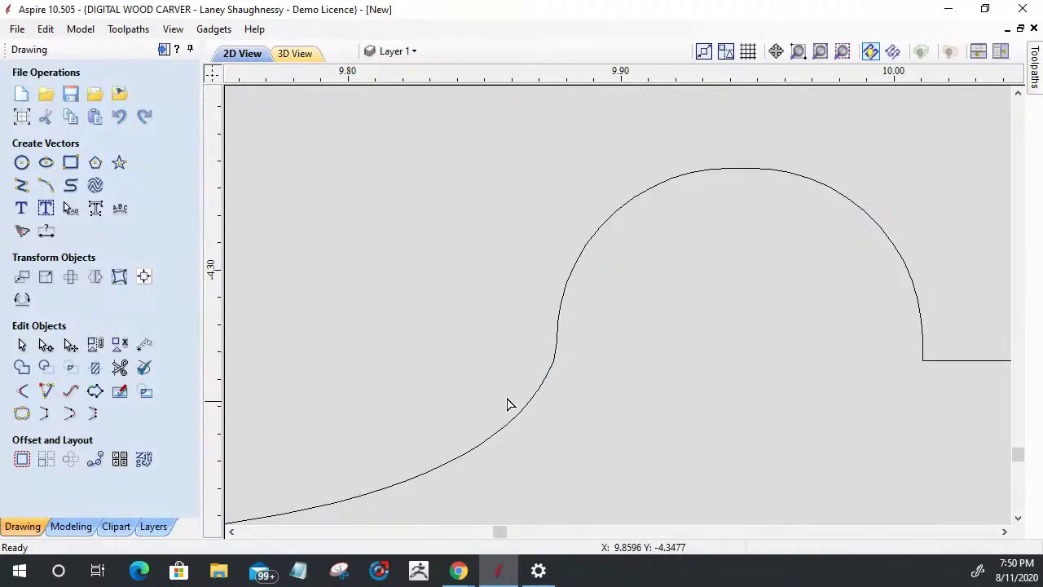
# Draw a circle of 0.5-inch diameter centred on the profile line at X 10.2185, Y -4.3332, beside the bead.
pyautogui.scroll(-10, 576, 334)
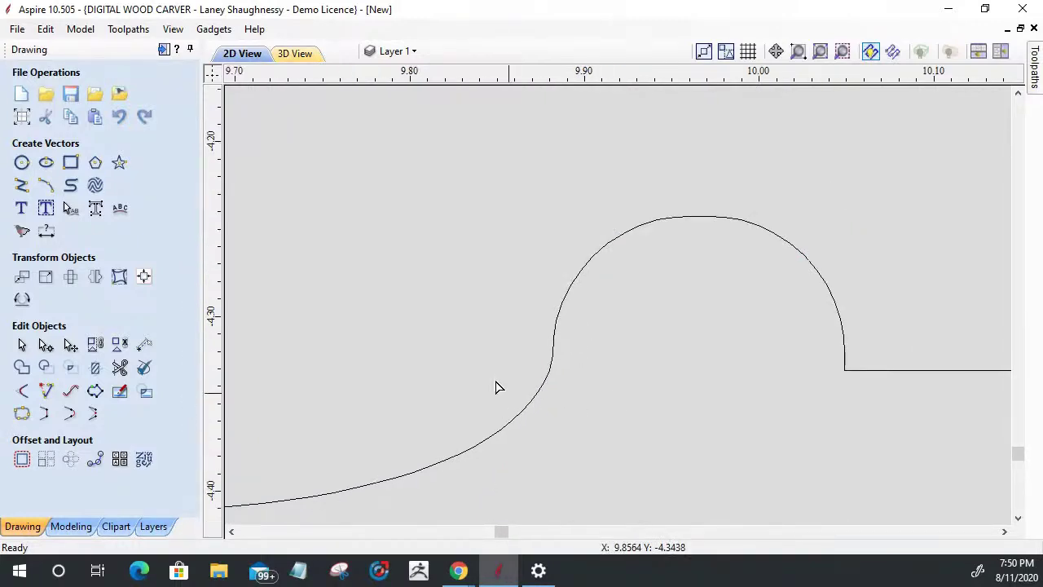
pyautogui.scroll(-4, 547, 383)
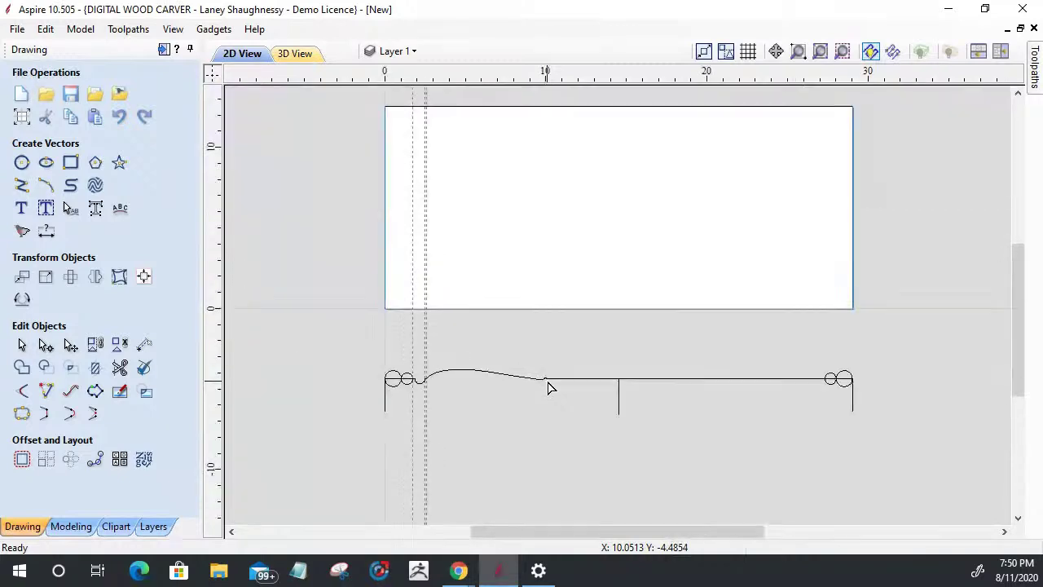
pyautogui.scroll(2, 550, 387)
pyautogui.scroll(-1, 545, 371)
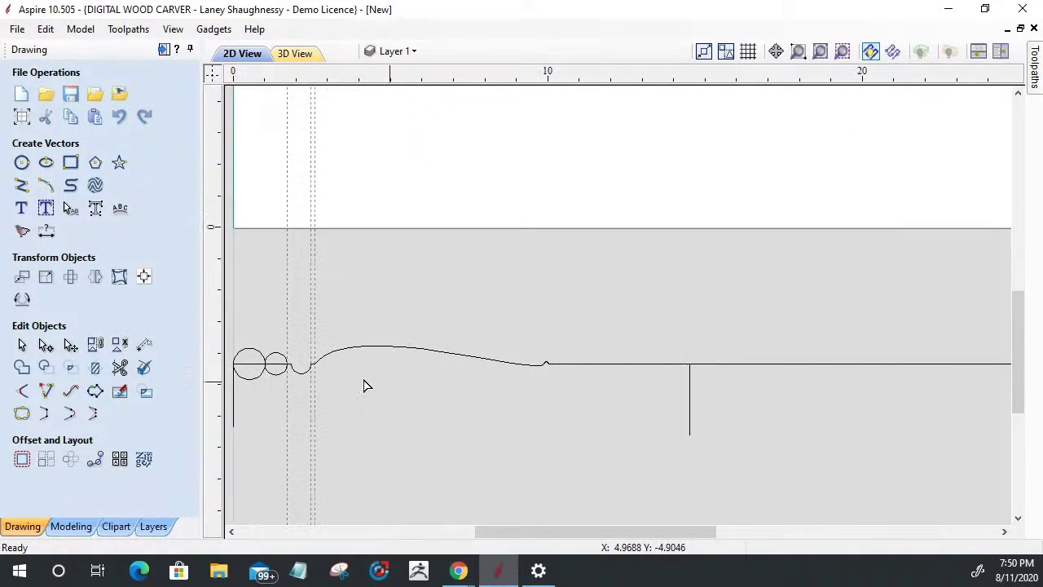
pyautogui.scroll(5, 545, 381)
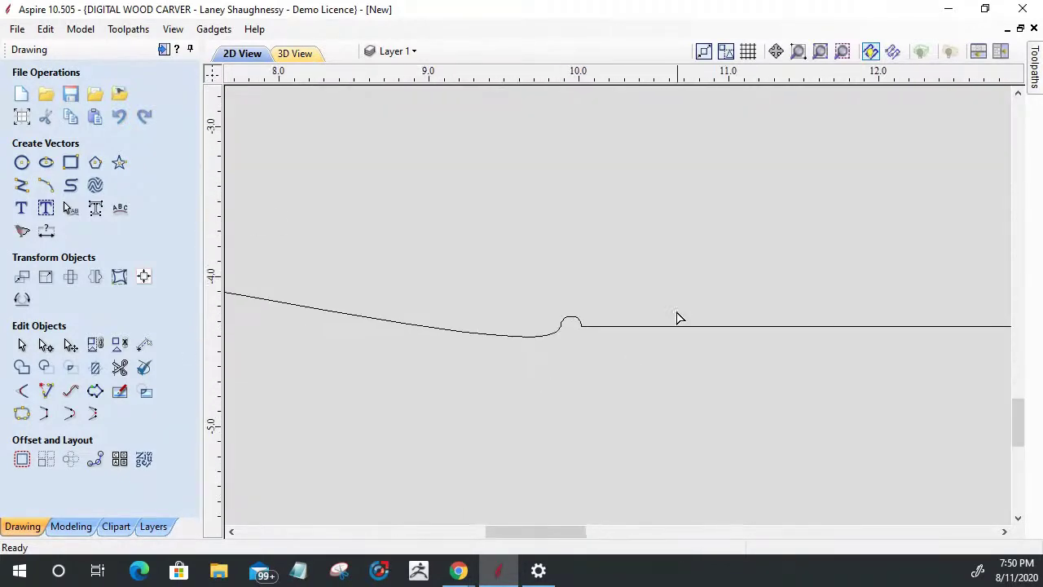
pyautogui.click(27, 162)
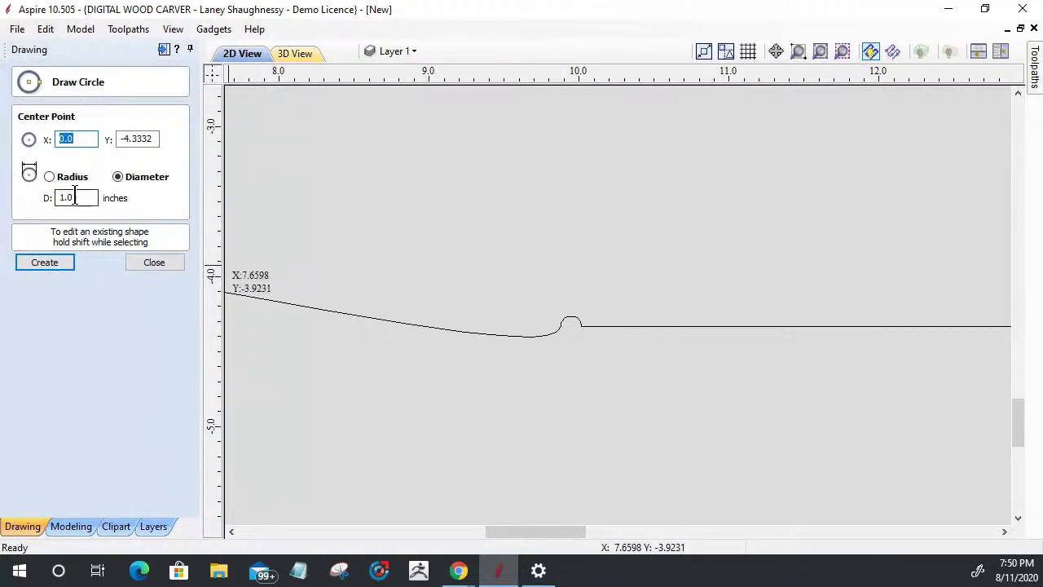
pyautogui.click(612, 327)
pyautogui.moveTo(94, 197); pyautogui.dragTo(4, 200)
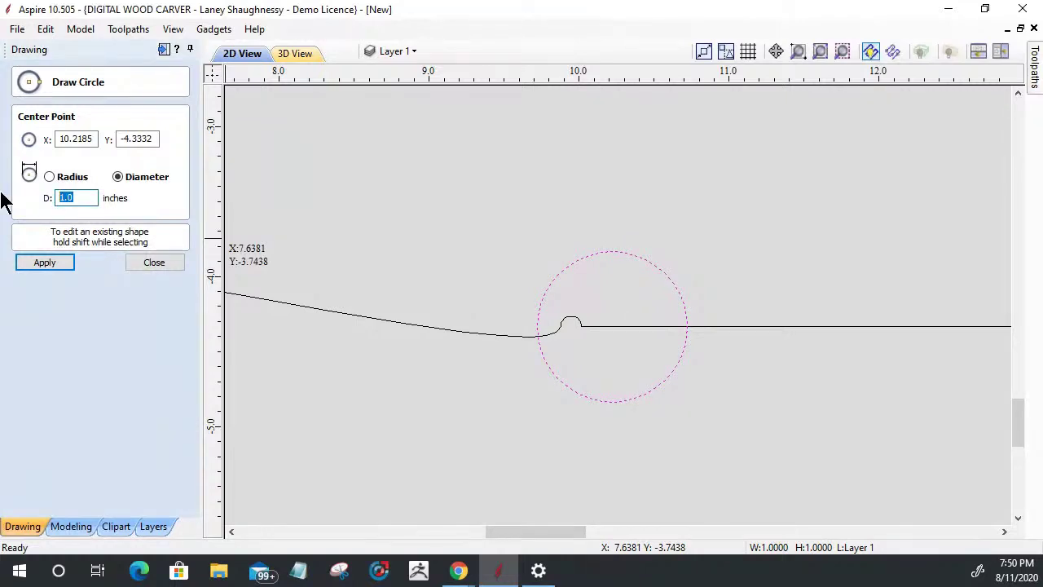
pyautogui.write('.5')
pyautogui.click(36, 262)
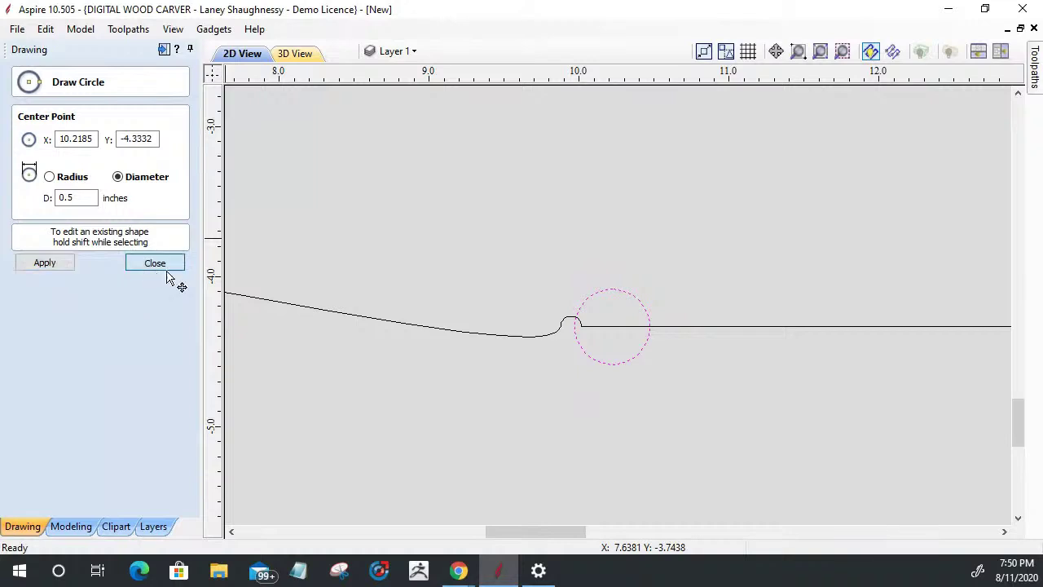
pyautogui.click(163, 264)
# Move the 0.5-inch circle right to about X 10.26 so its left edge touches the bead's right base.
pyautogui.click(574, 327)
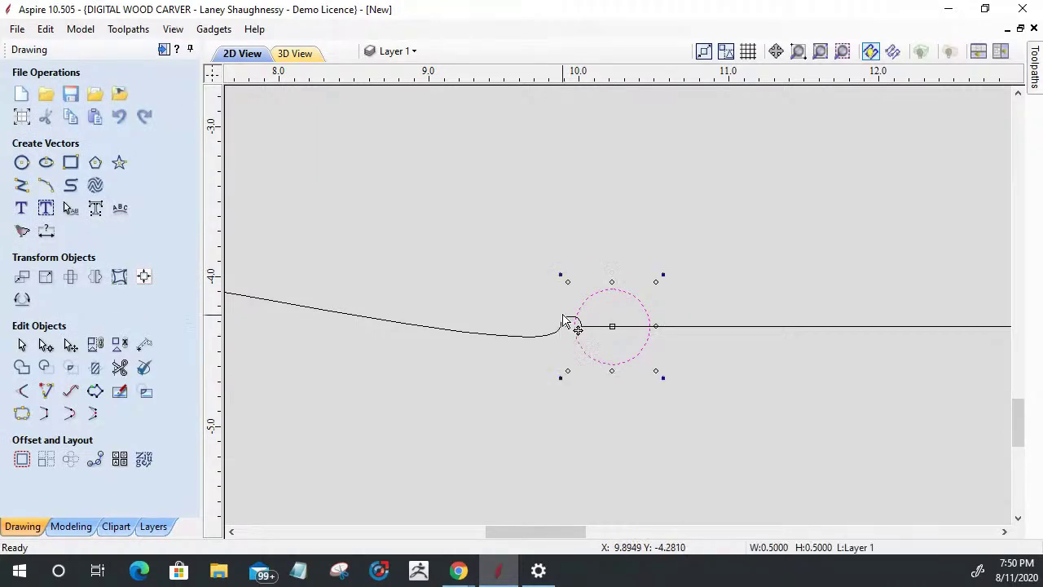
pyautogui.scroll(5, 574, 326)
pyautogui.moveTo(605, 346); pyautogui.dragTo(624, 346)
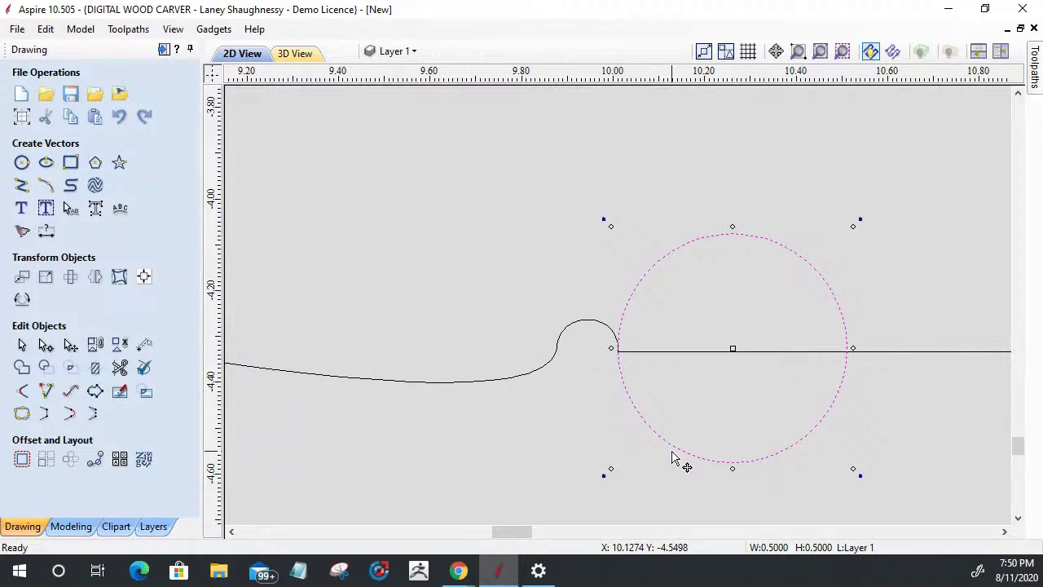
# Examine the whole profile, comparing the new circle's position with the end circles, the centre line and the remaining straight section.
pyautogui.scroll(-10, 671, 347)
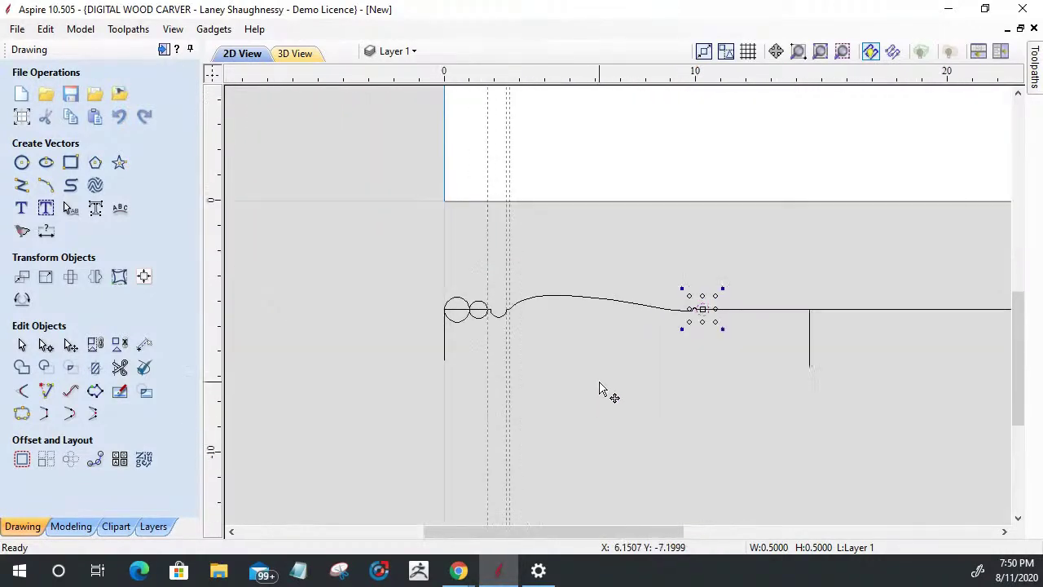
pyautogui.scroll(2, 601, 389)
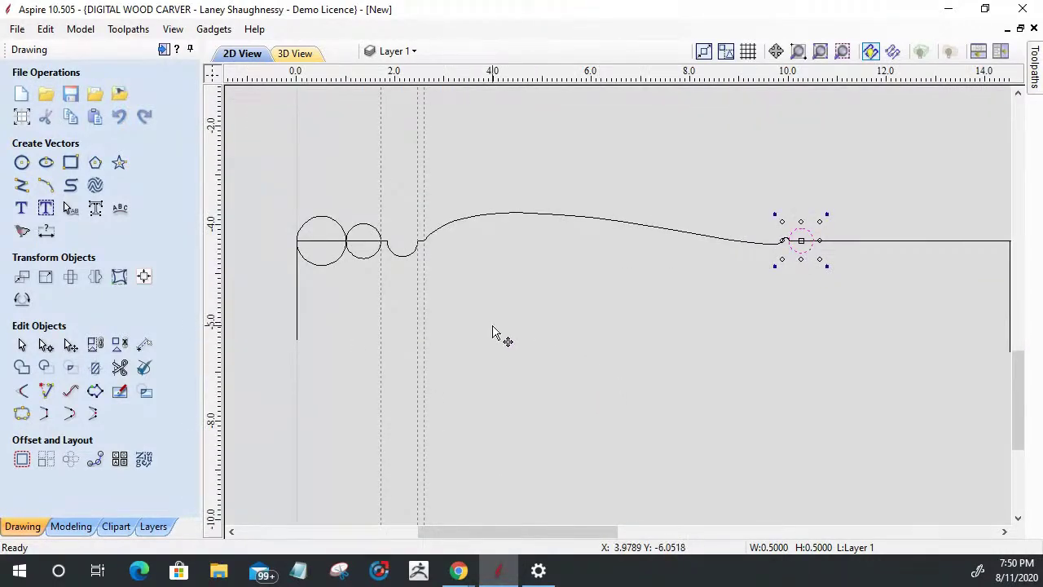
pyautogui.scroll(-3, 465, 324)
pyautogui.scroll(1, 538, 315)
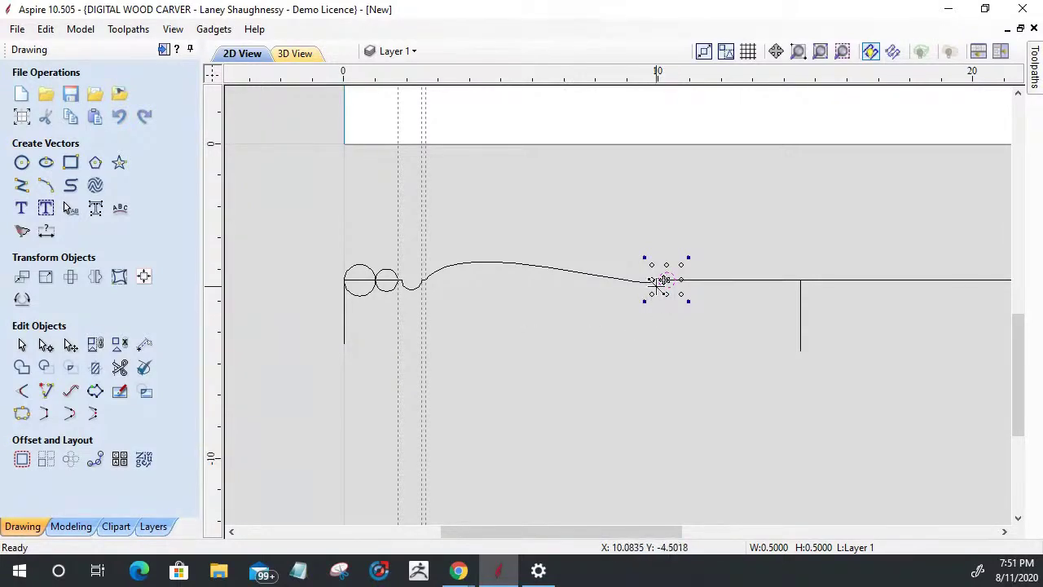
pyautogui.scroll(2, 676, 285)
pyautogui.scroll(-4, 671, 284)
pyautogui.scroll(1, 784, 316)
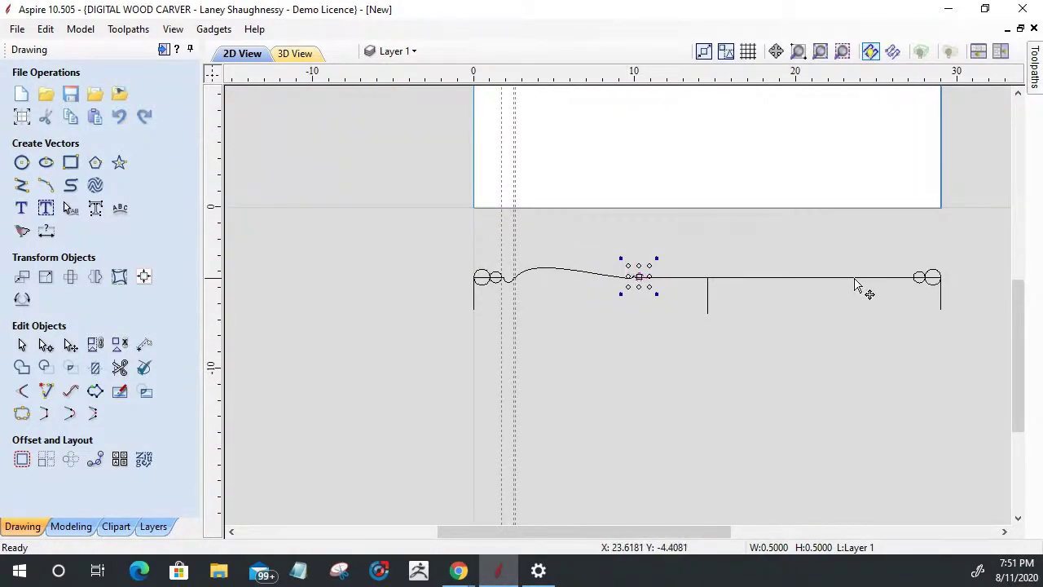
pyautogui.scroll(5, 652, 300)
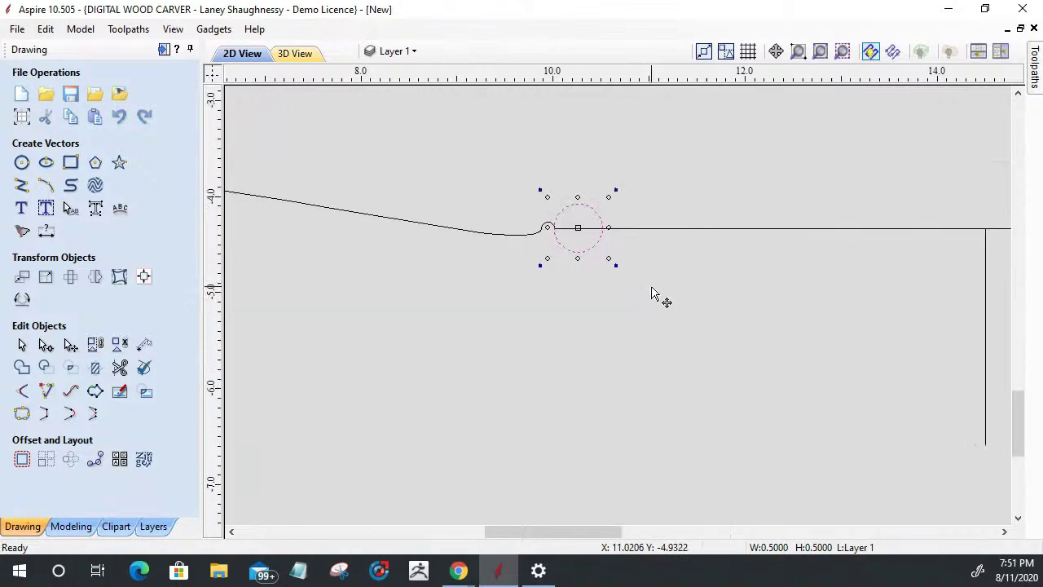
pyautogui.scroll(-5, 679, 243)
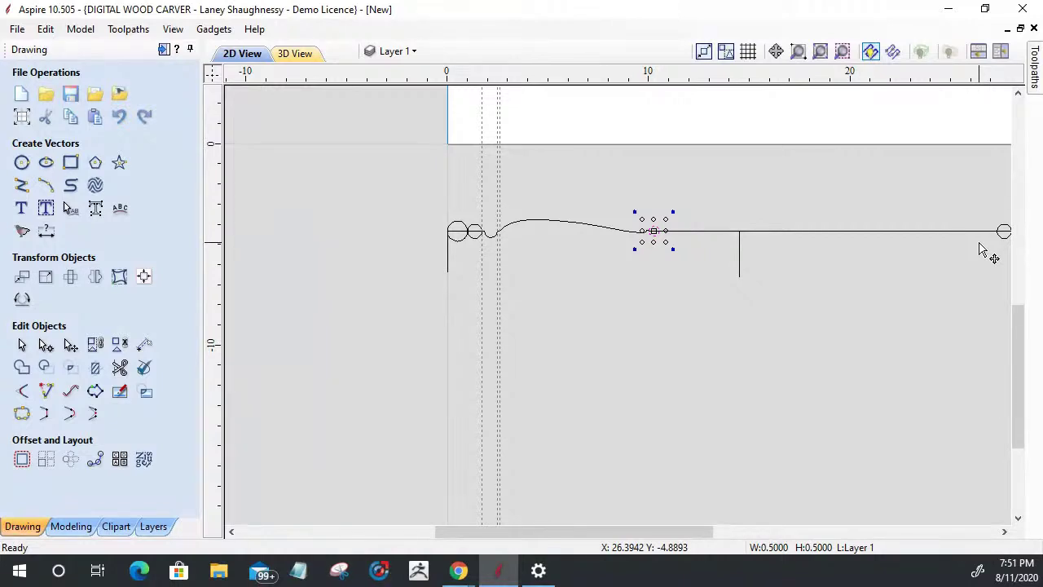
pyautogui.scroll(5, 724, 193)
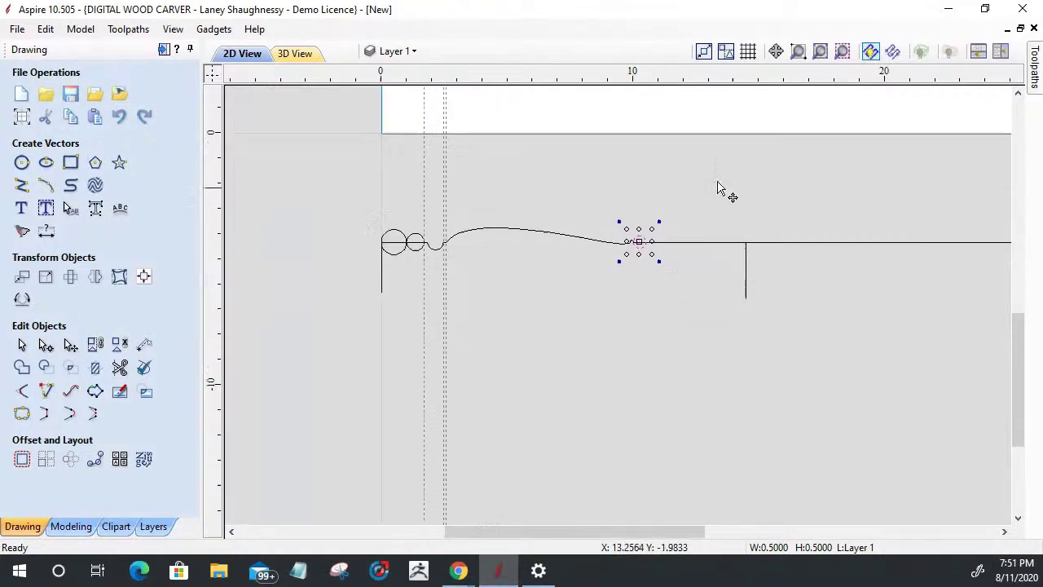
pyautogui.scroll(-4, 718, 257)
pyautogui.scroll(5, 699, 295)
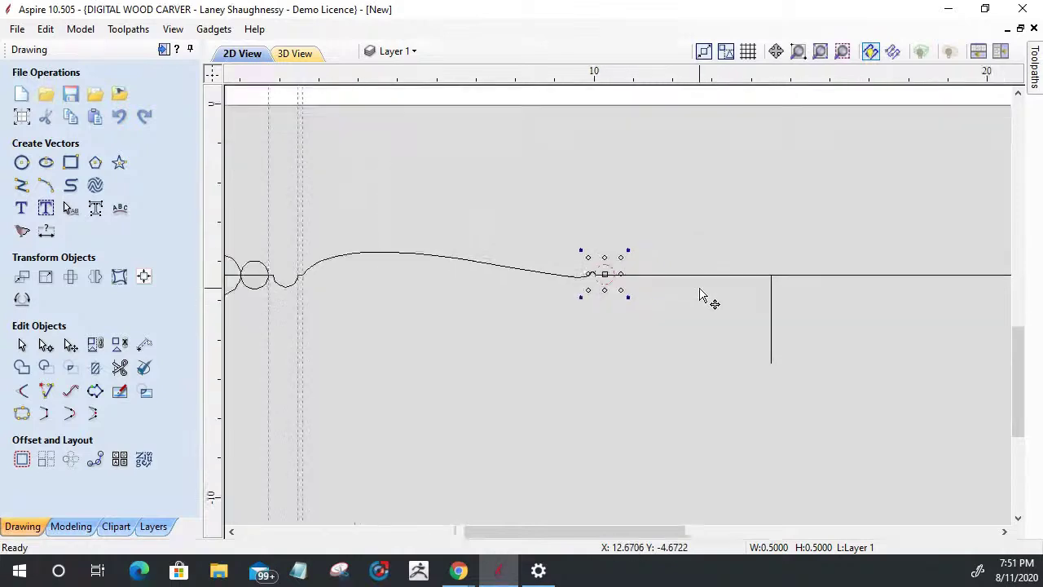
pyautogui.scroll(-5, 689, 287)
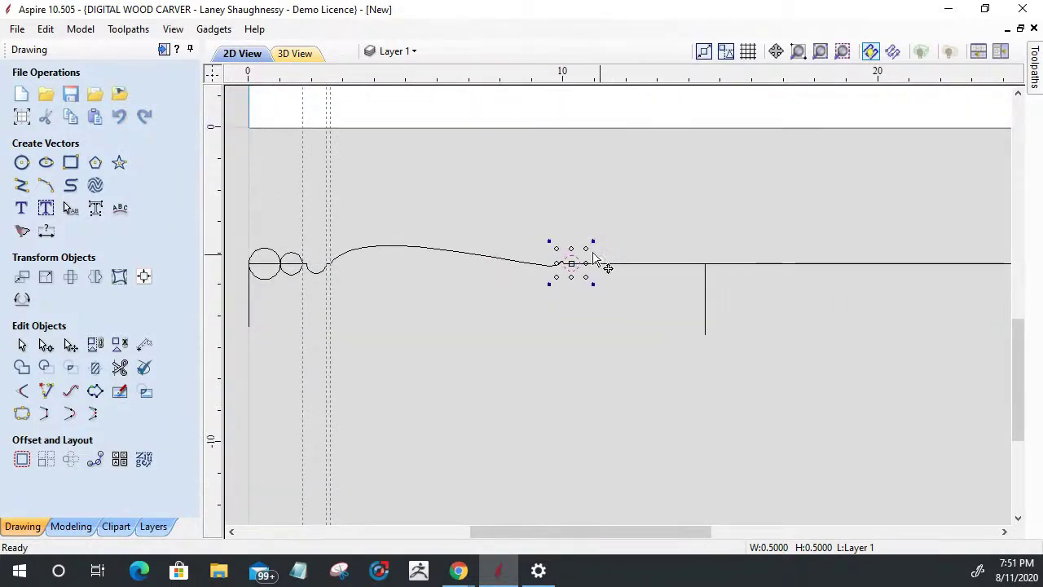
# Show layer 25 and orbit the finished baluster relief in 3D to study its cross-section.
pyautogui.scroll(-3, 719, 284)
pyautogui.scroll(-2, 719, 284)
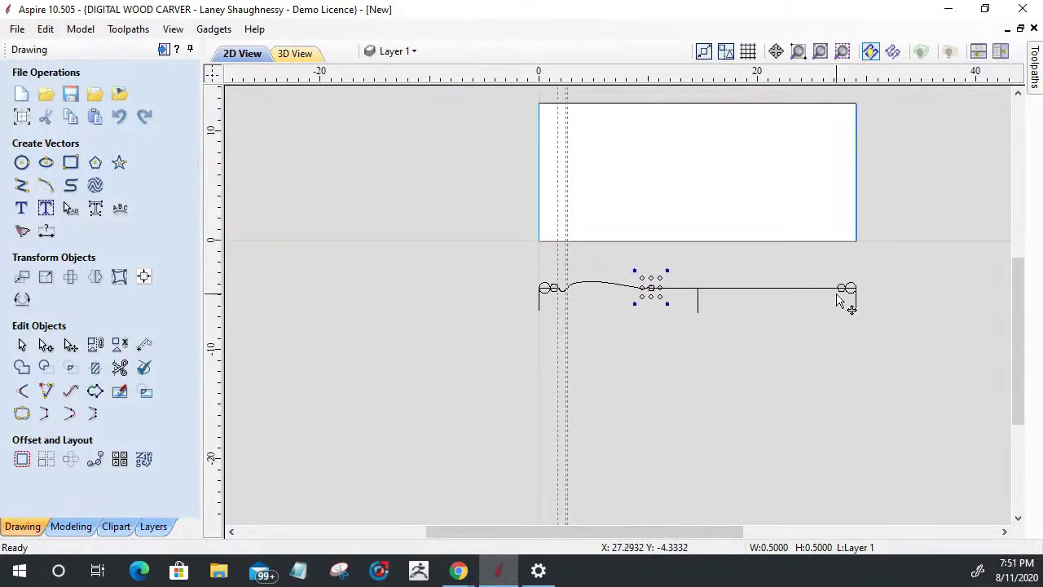
pyautogui.scroll(4, 784, 300)
pyautogui.scroll(-3, 785, 301)
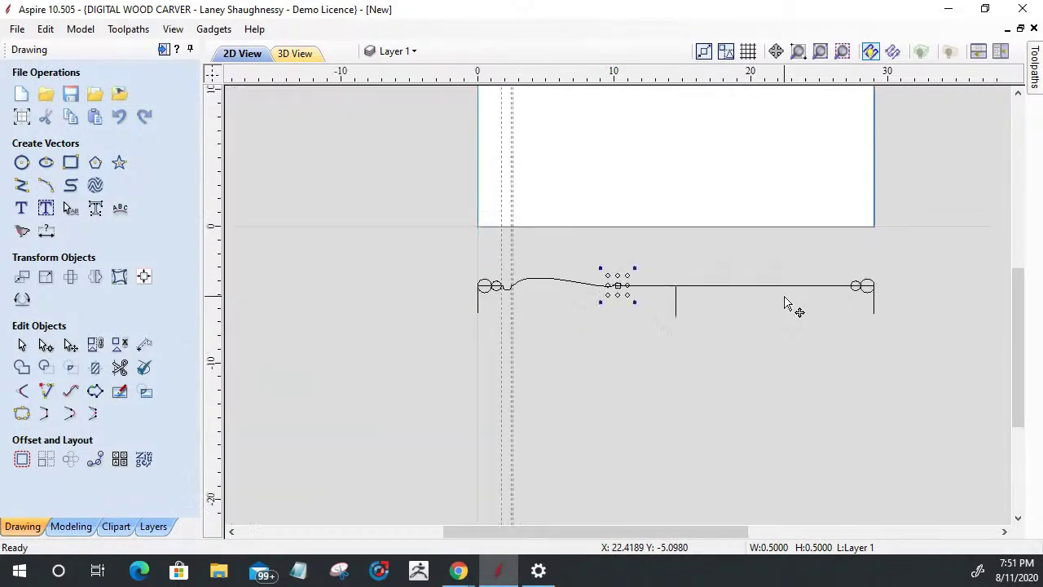
pyautogui.click(390, 51)
pyautogui.click(392, 145)
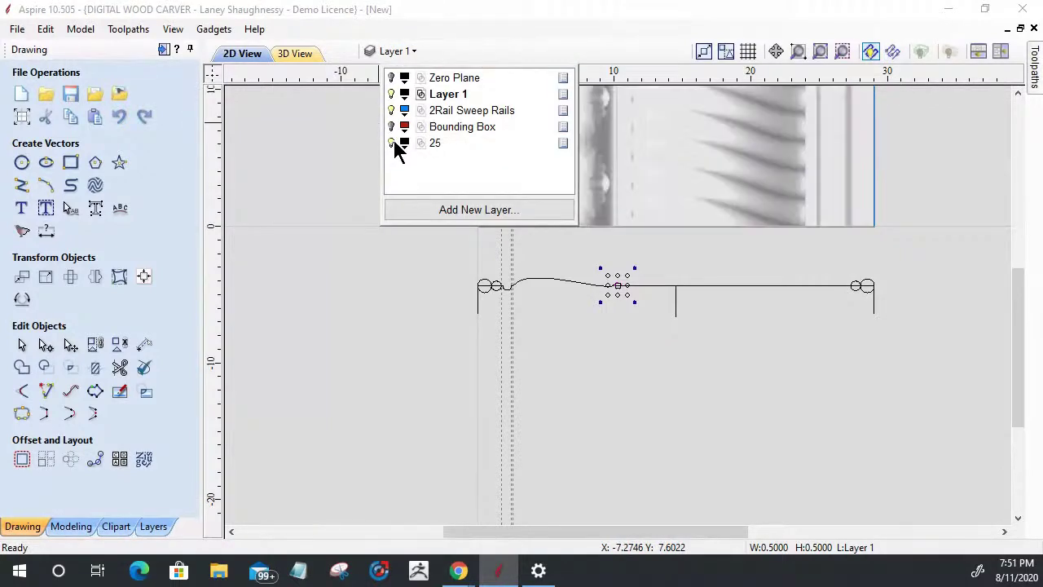
pyautogui.click(294, 54)
pyautogui.moveTo(640, 310); pyautogui.dragTo(624, 426)
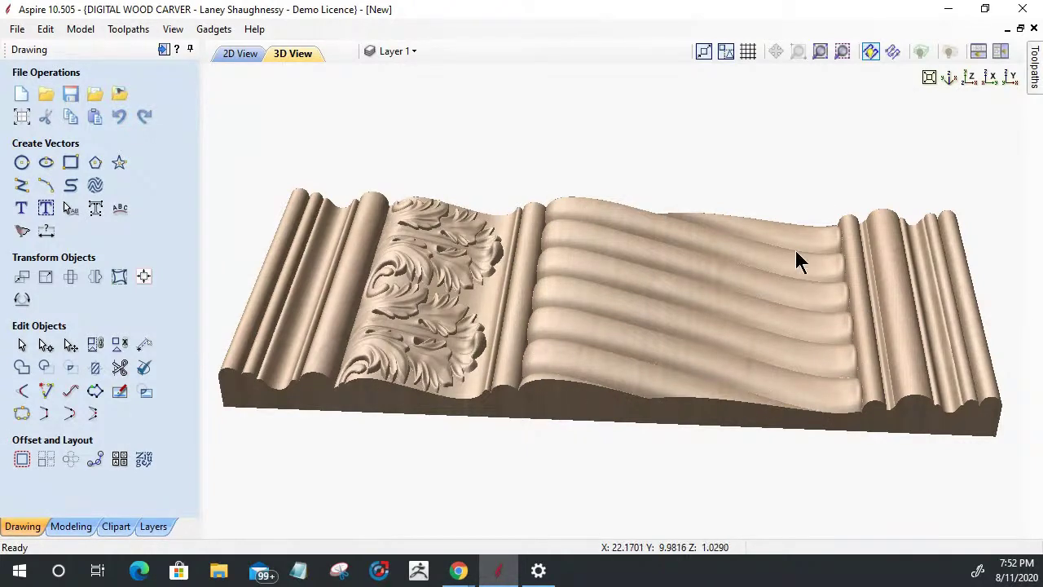
# Examine the 2D profile from the end circles and cove to the bead and circle, comparing it with the relief's cross-section.
pyautogui.click(240, 54)
pyautogui.scroll(3, 652, 285)
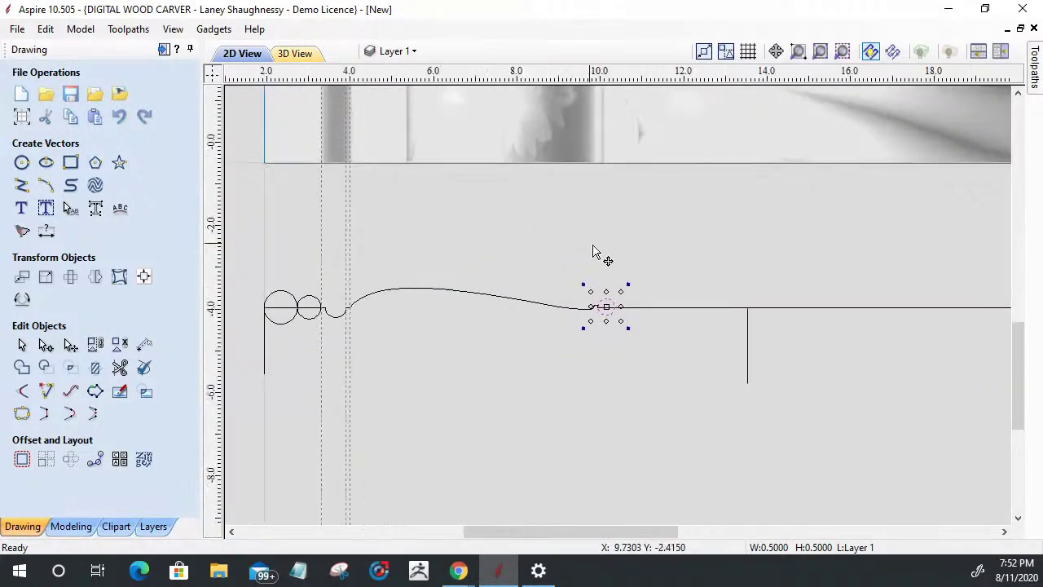
pyautogui.scroll(2, 593, 252)
pyautogui.scroll(3, 611, 368)
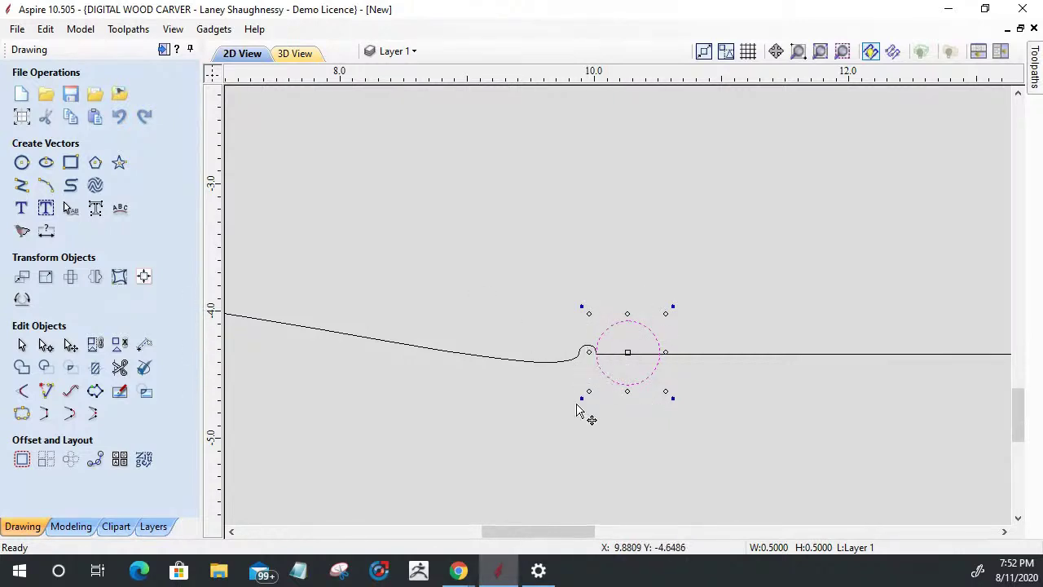
pyautogui.scroll(-5, 595, 353)
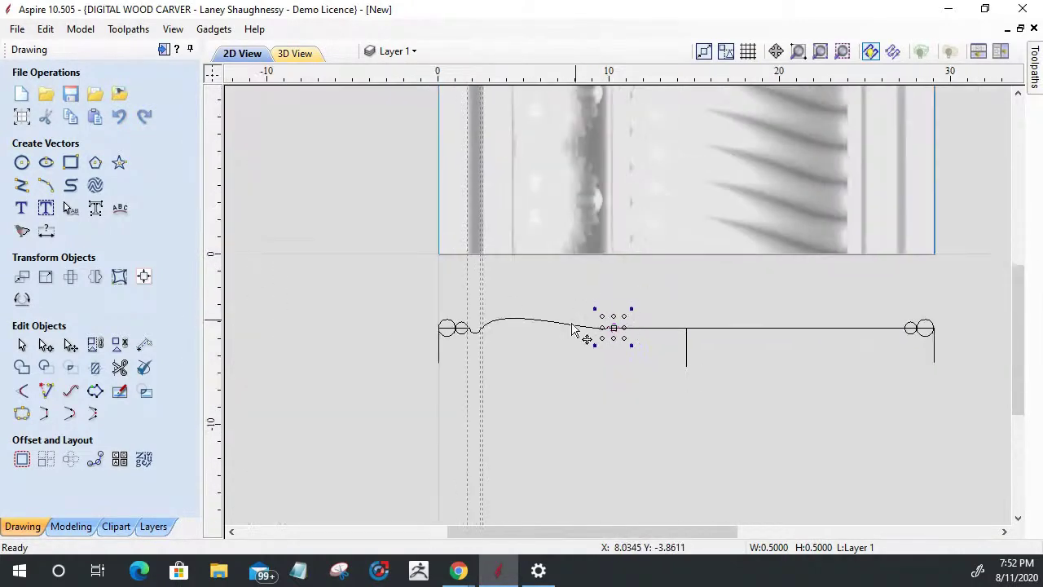
pyautogui.scroll(4, 454, 368)
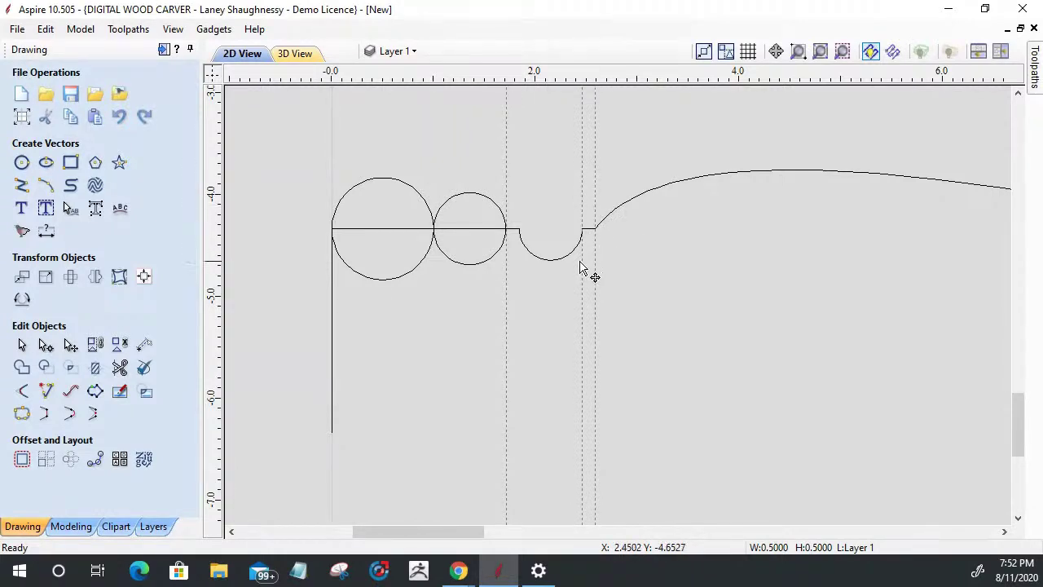
pyautogui.scroll(-5, 581, 269)
pyautogui.scroll(2, 774, 205)
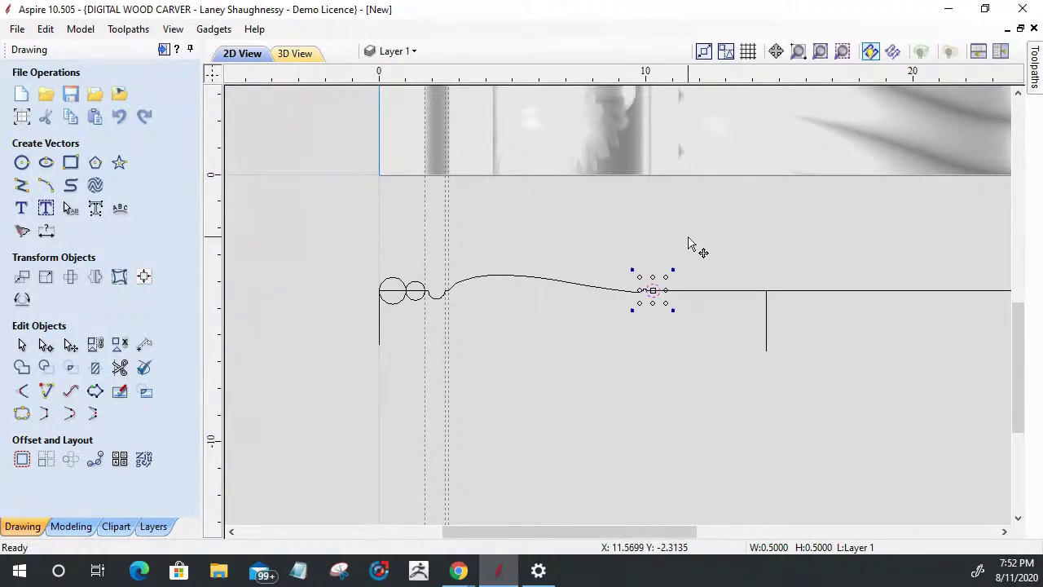
pyautogui.scroll(-3, 688, 245)
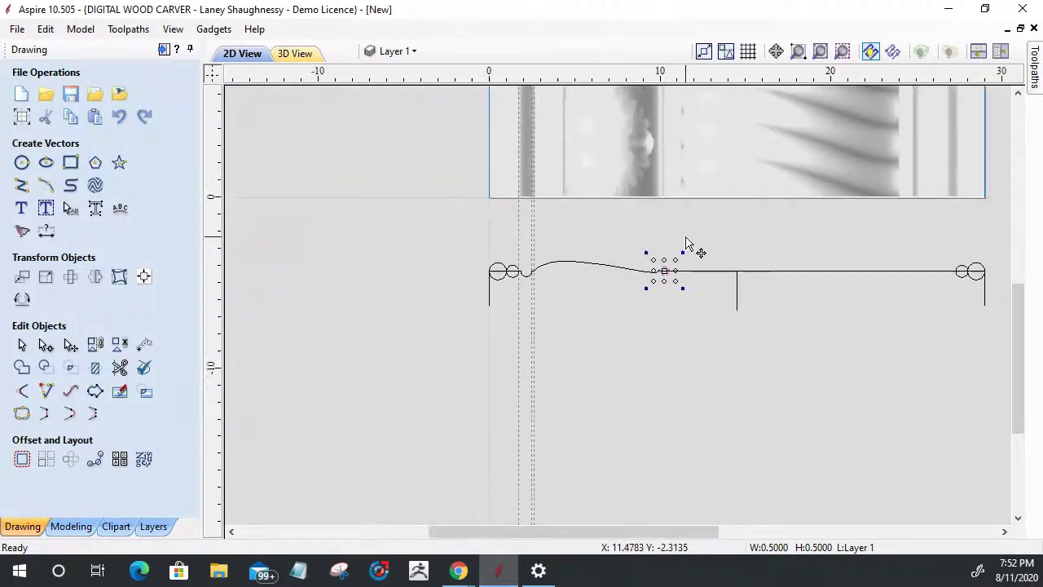
# Inspect the 3D relief's beads and acanthus section, then compare them with the start of the profile's long curve.
pyautogui.click(306, 61)
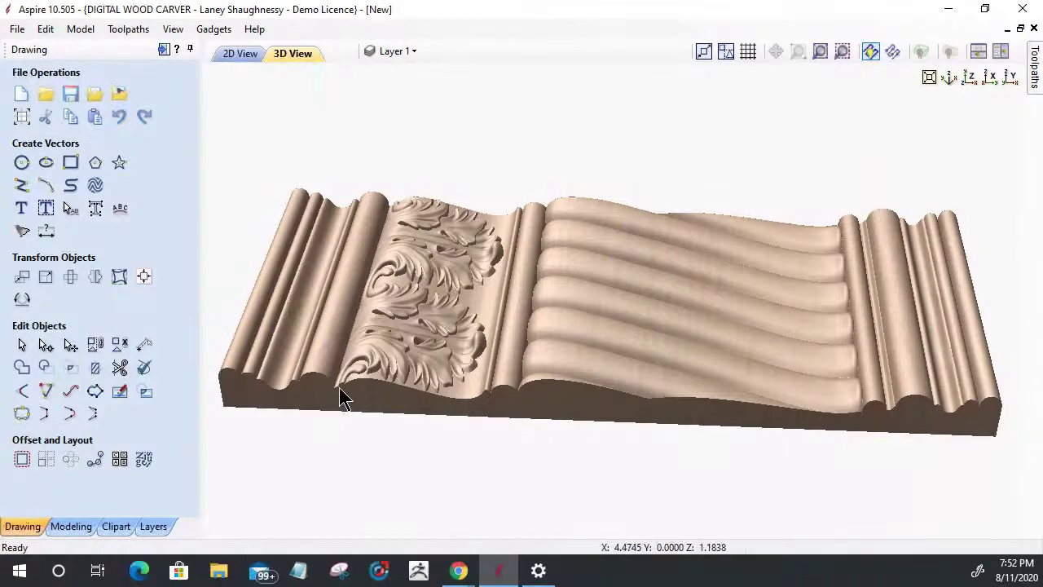
pyautogui.scroll(3, 395, 275)
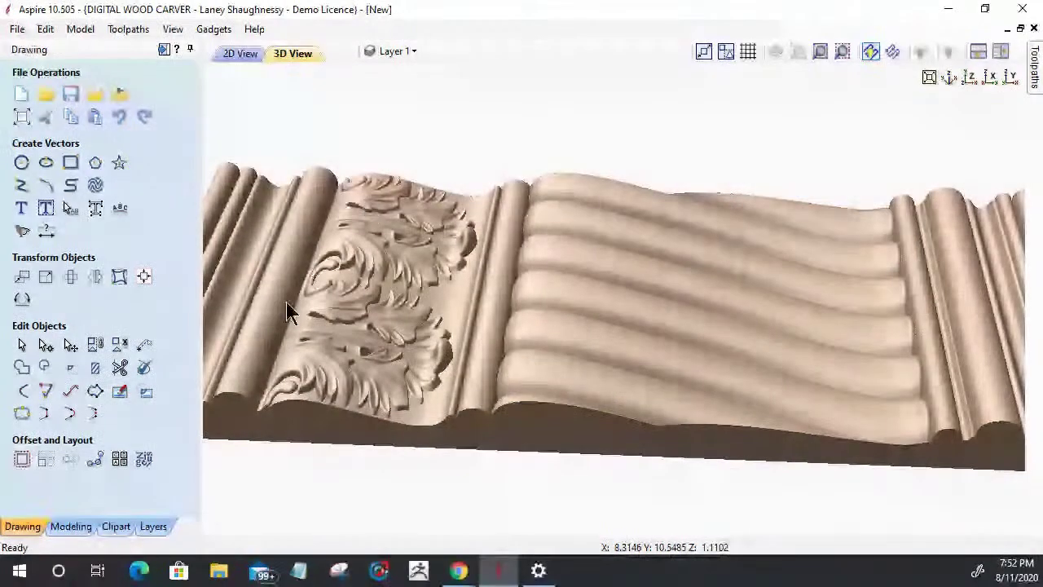
pyautogui.scroll(2, 290, 370)
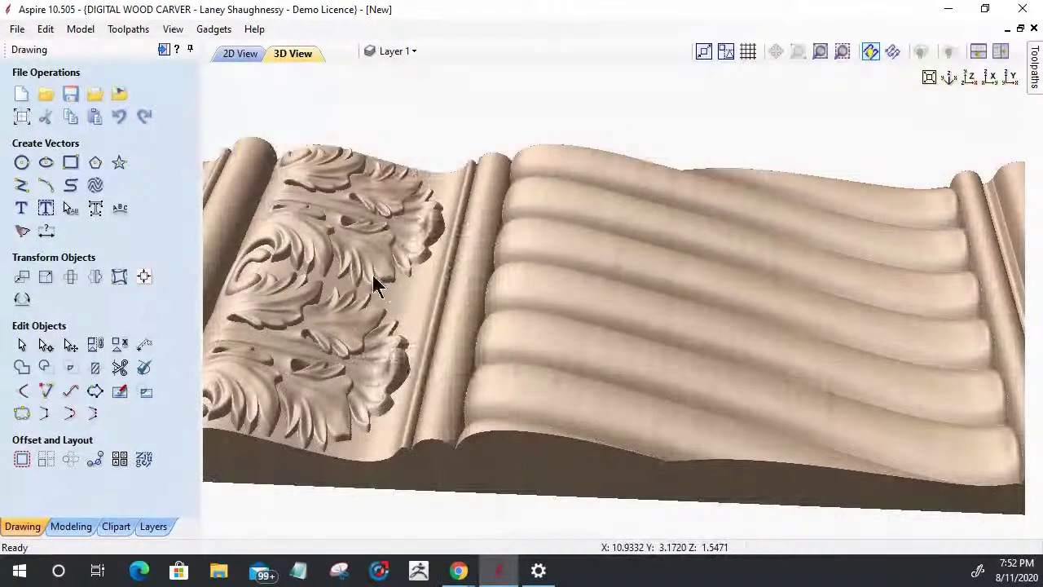
pyautogui.scroll(-2, 372, 279)
pyautogui.scroll(-1, 277, 426)
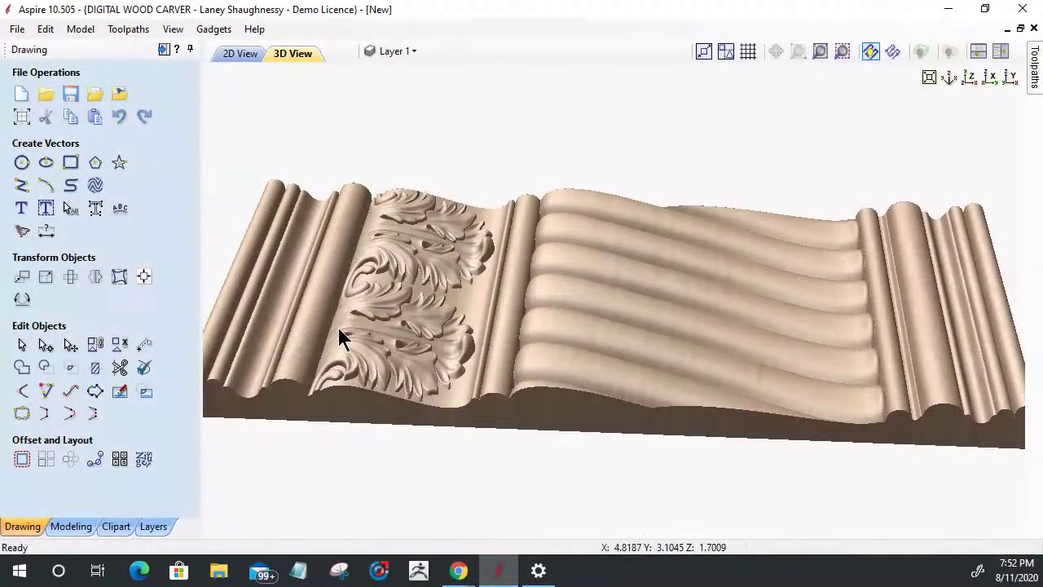
pyautogui.click(242, 54)
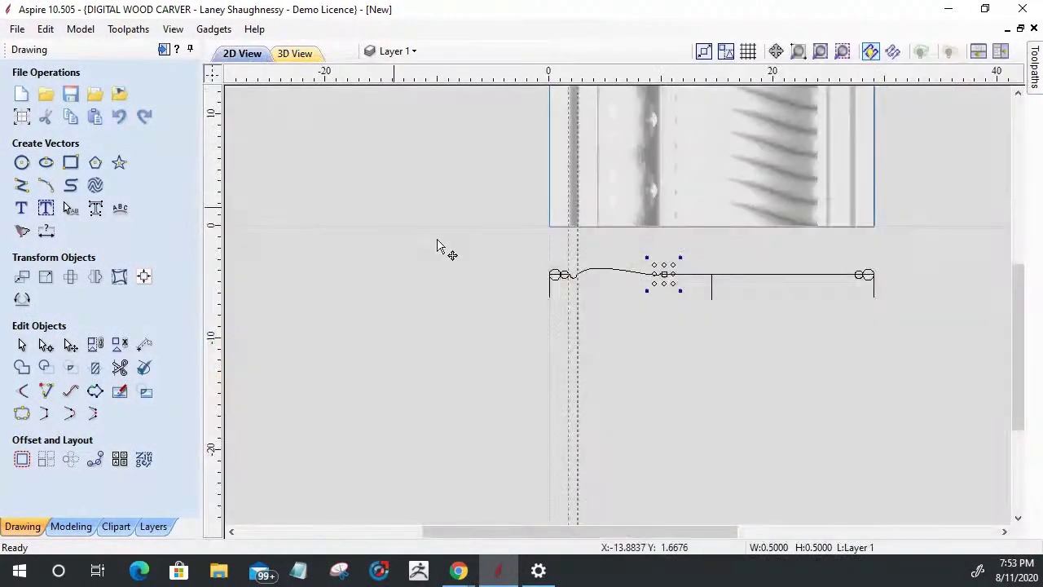
pyautogui.scroll(3, 586, 294)
pyautogui.scroll(1, 580, 299)
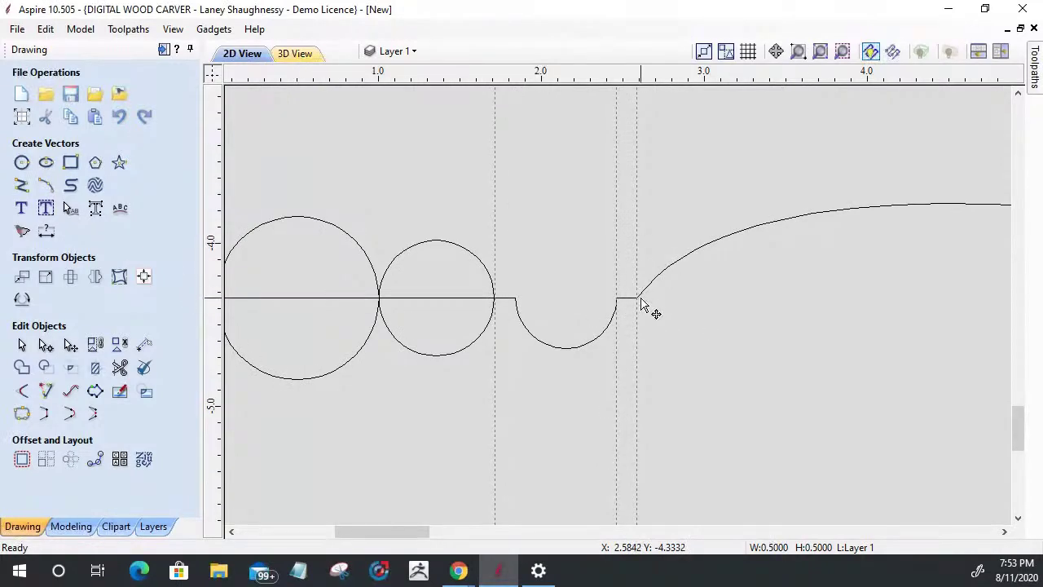
# Resize the 0.5-inch circle beside the bead to 0.75 inches in width and height, scaled about its centre.
pyautogui.scroll(-5, 637, 297)
pyautogui.click(843, 282)
pyautogui.scroll(5, 727, 281)
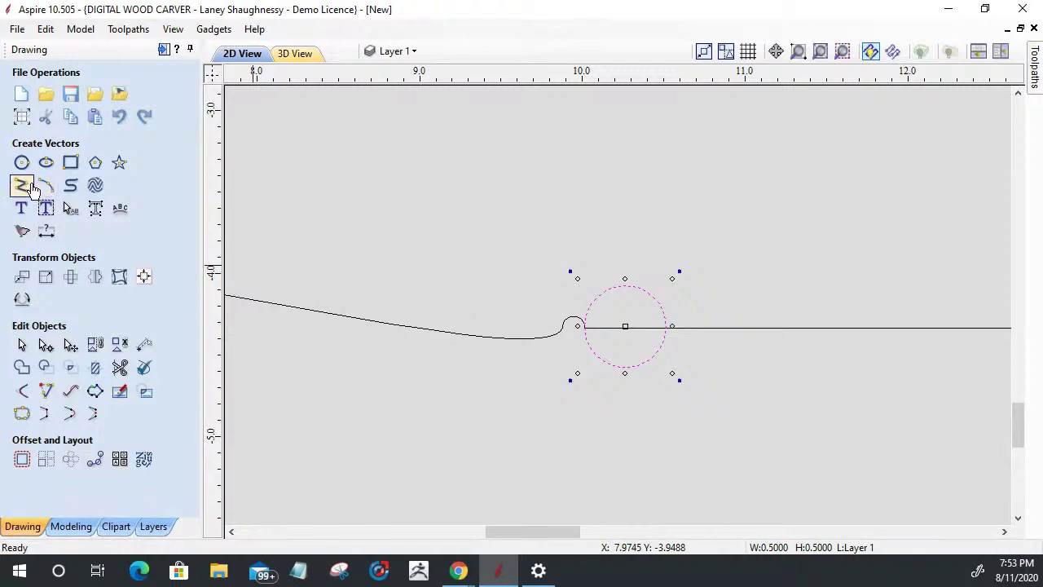
pyautogui.click(41, 275)
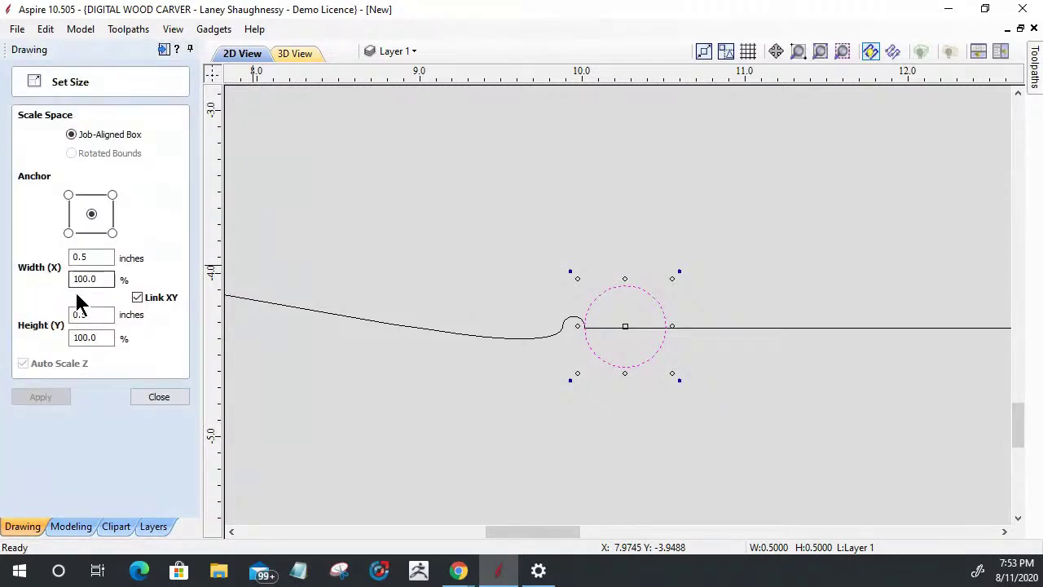
pyautogui.click(82, 257)
pyautogui.write('7')
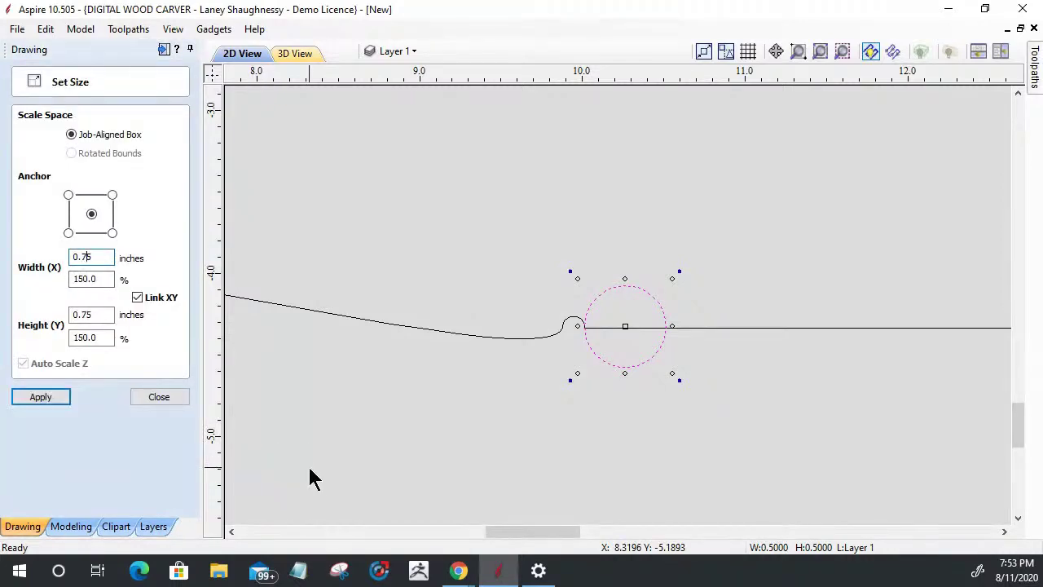
pyautogui.click(38, 400)
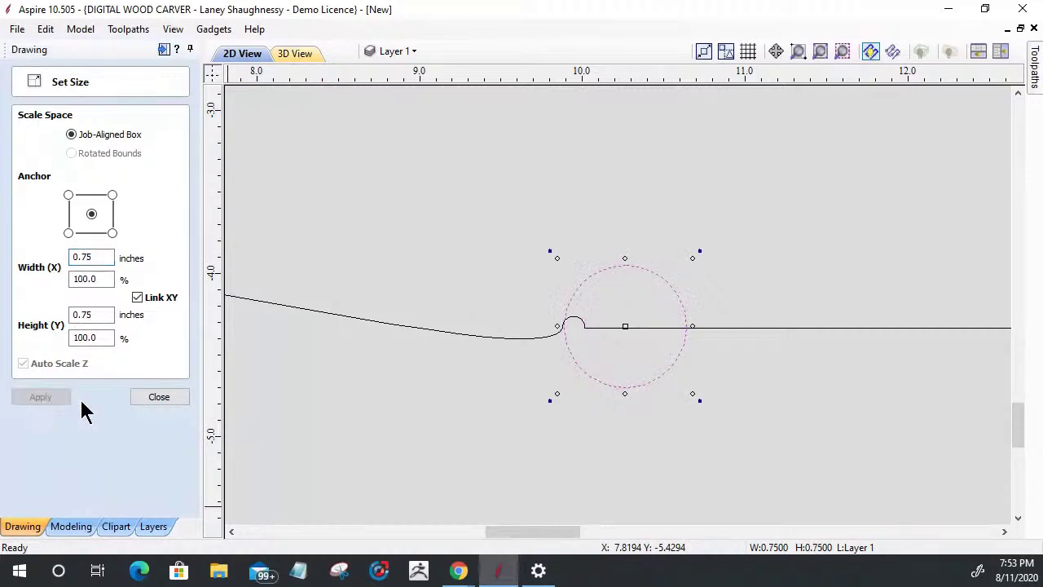
pyautogui.click(159, 397)
# Move the 0.75-inch circle right along the profile line so its left edge touches the bead's right base.
pyautogui.click(562, 330)
pyautogui.moveTo(559, 326); pyautogui.dragTo(582, 326)
pyautogui.click(592, 436)
# Compare the enlarged circle and the rest of the profile with the finished relief in 2D and 3D.
pyautogui.scroll(-4, 594, 412)
pyautogui.scroll(5, 658, 404)
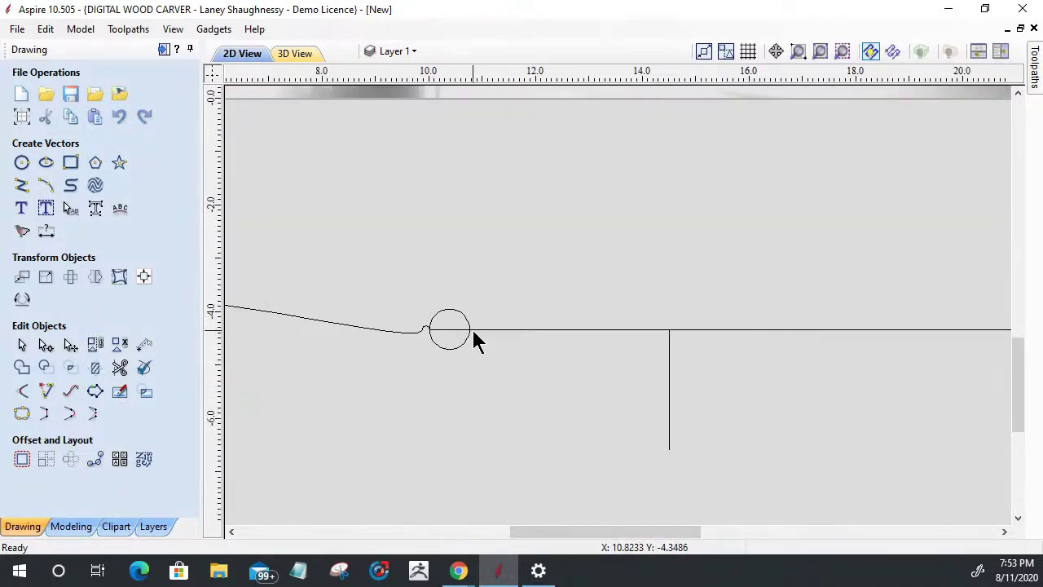
pyautogui.scroll(-4, 500, 319)
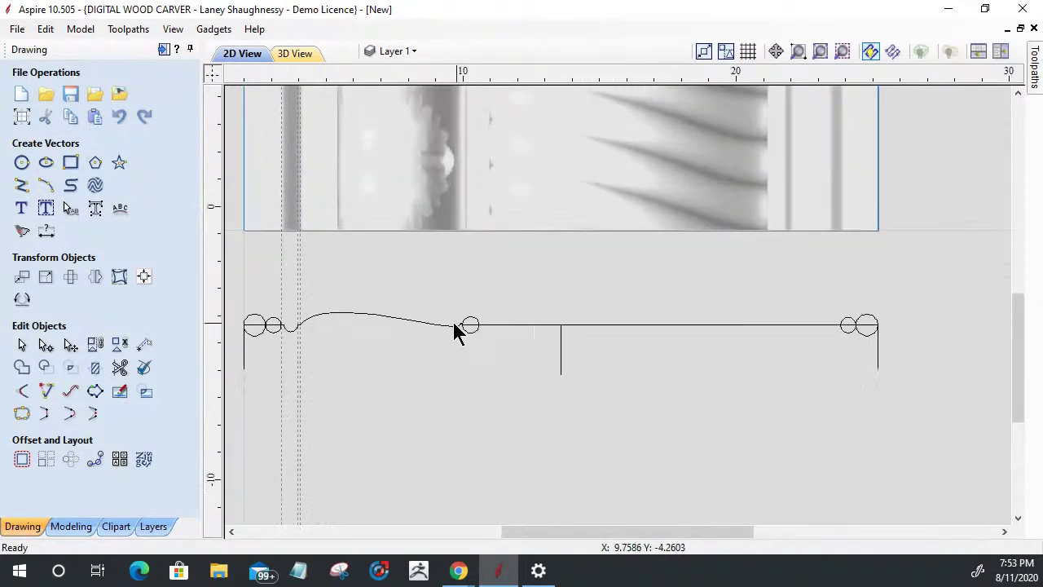
pyautogui.scroll(1, 454, 331)
pyautogui.scroll(-2, 640, 342)
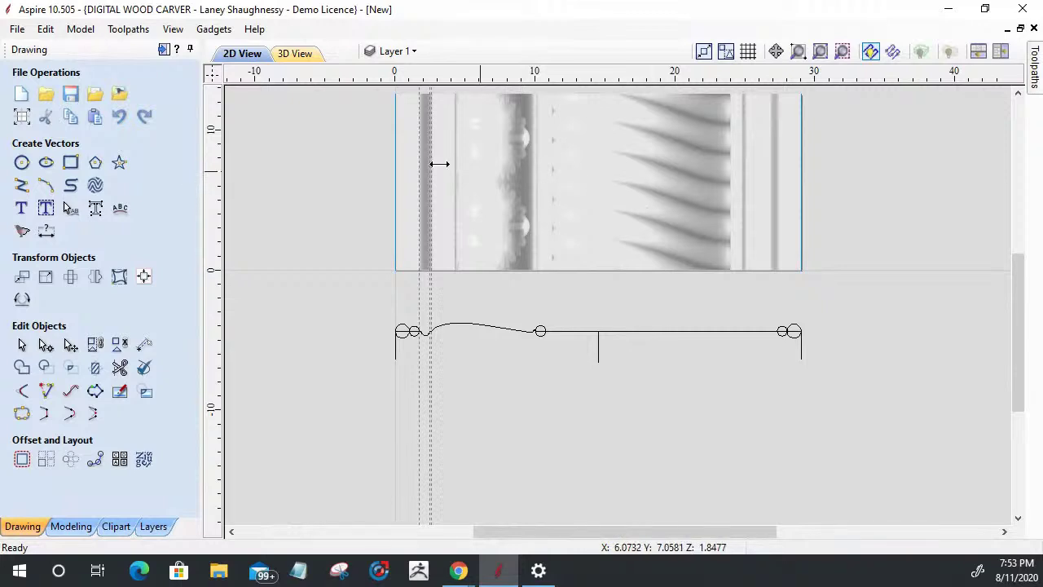
pyautogui.click(298, 54)
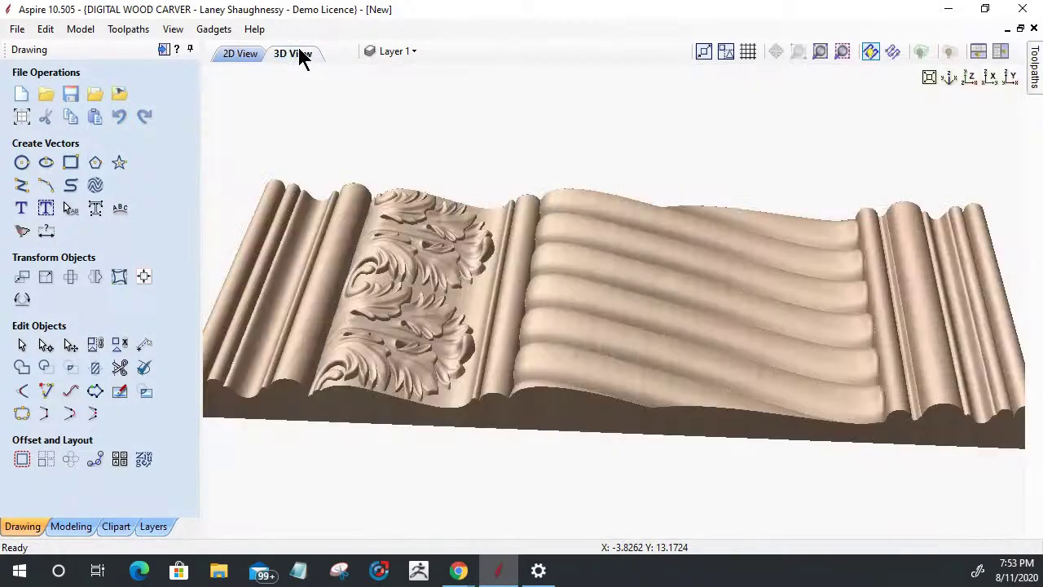
pyautogui.click(231, 54)
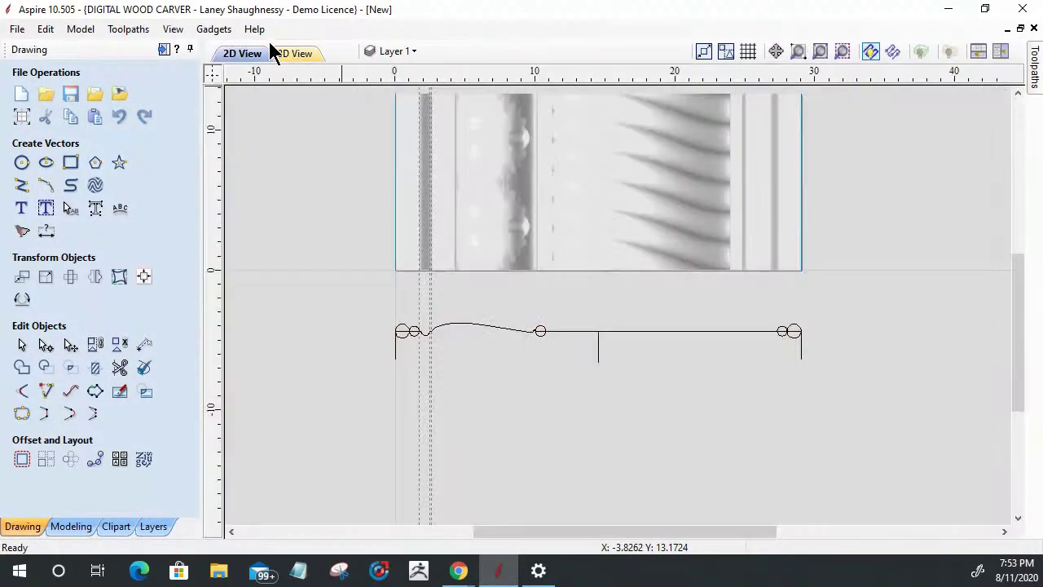
# Hide layer 25 so only the profile vectors remain in the 2D drawing.
pyautogui.click(404, 50)
pyautogui.click(392, 144)
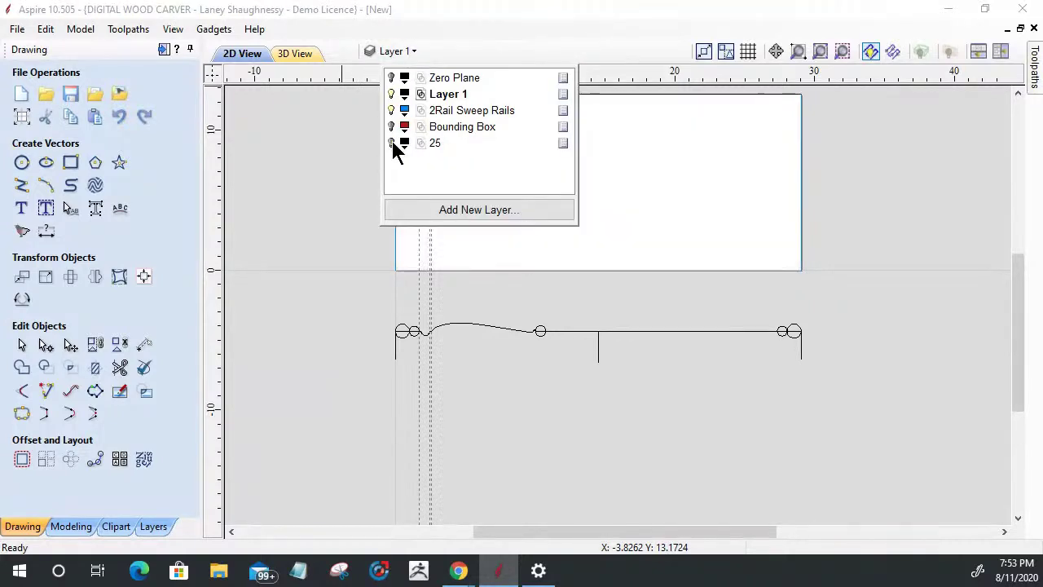
pyautogui.scroll(-3, 706, 414)
pyautogui.scroll(1, 604, 420)
pyautogui.click(552, 403)
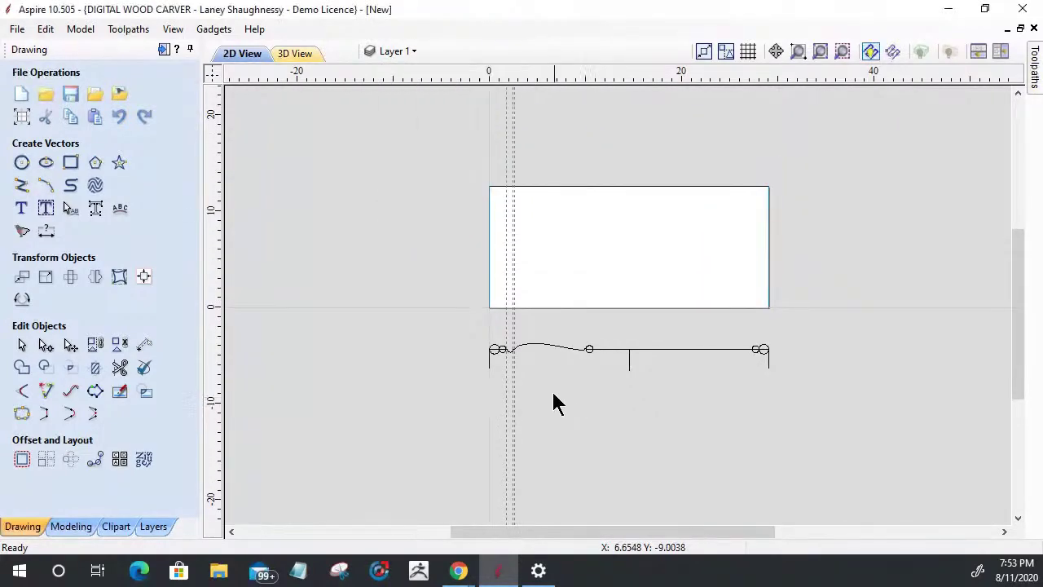
# Highlight the vertical centre line and examine how the profile is laid out on either side of it.
pyautogui.scroll(5, 575, 379)
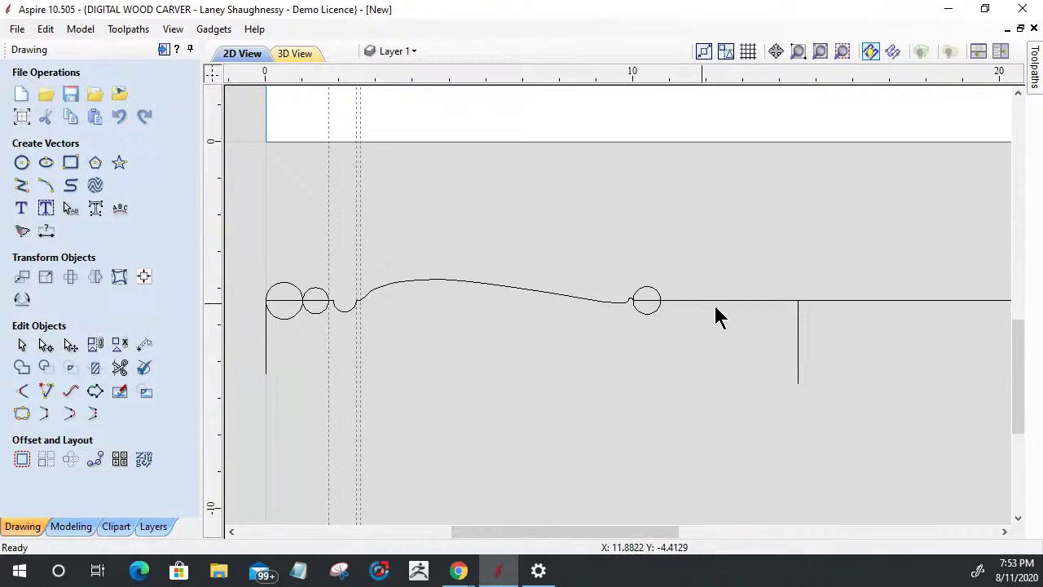
pyautogui.click(795, 330)
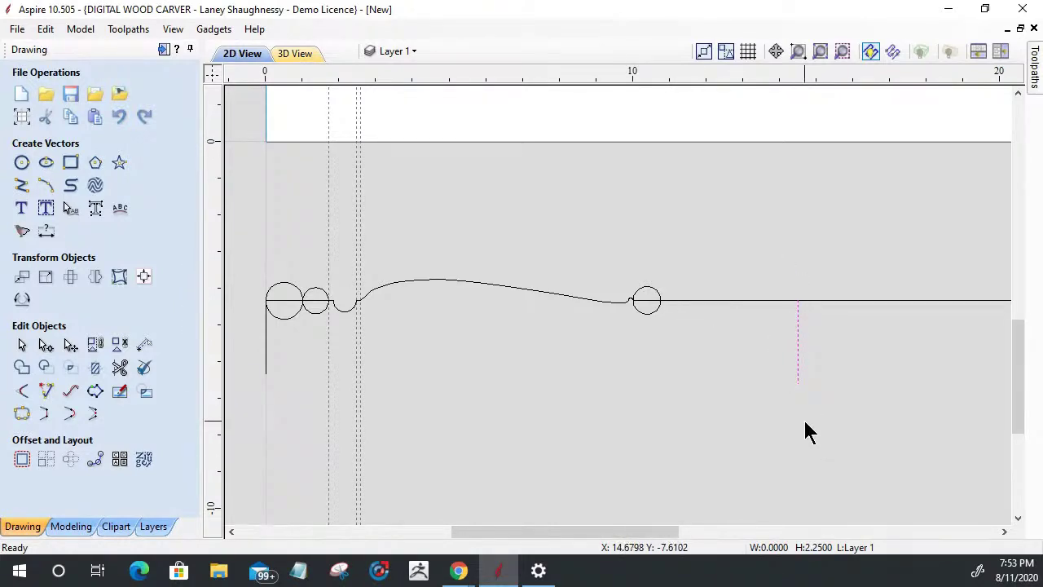
pyautogui.scroll(-3, 757, 414)
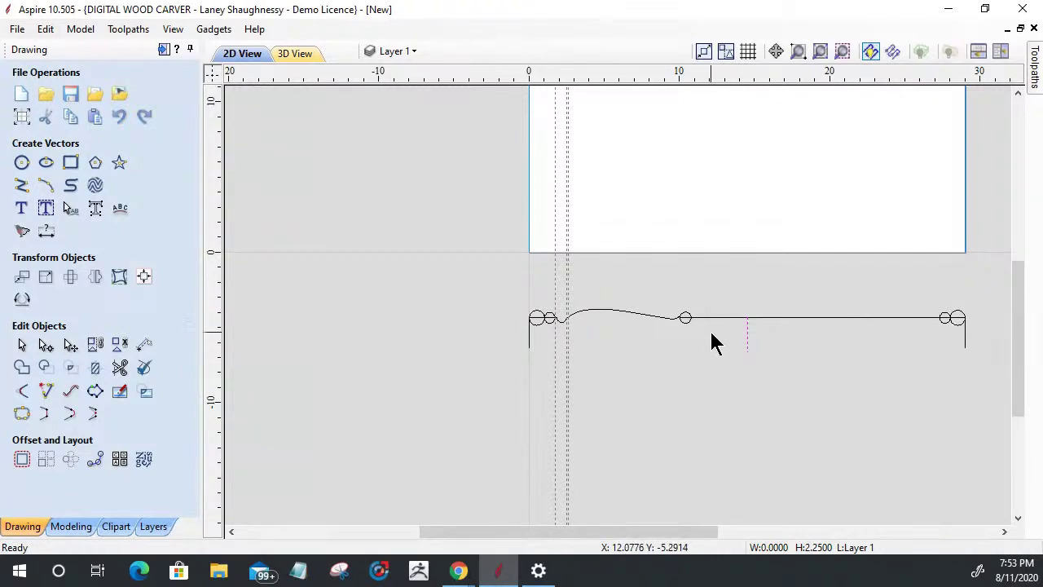
pyautogui.scroll(2, 706, 345)
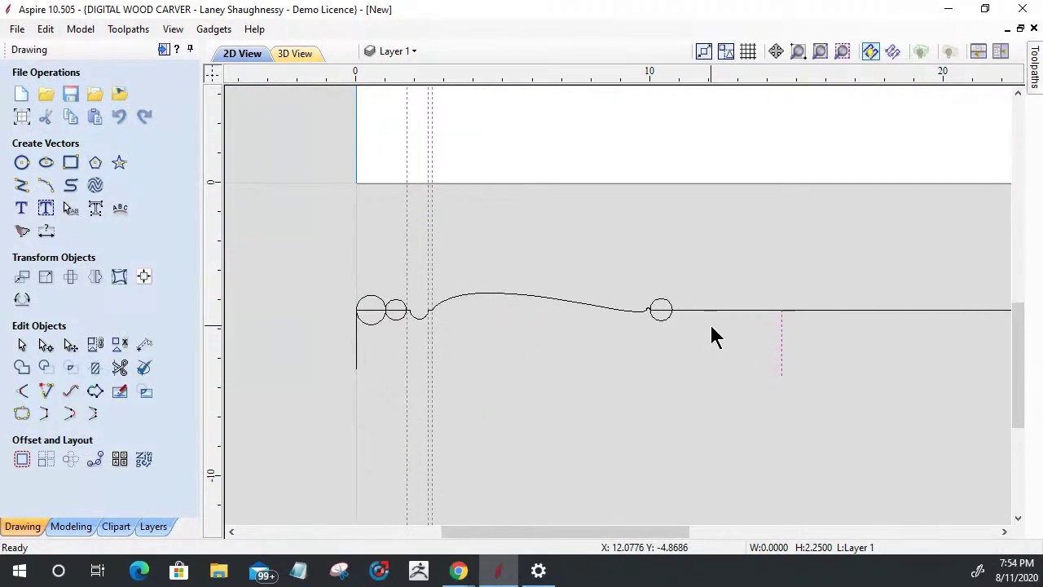
pyautogui.scroll(-1, 709, 326)
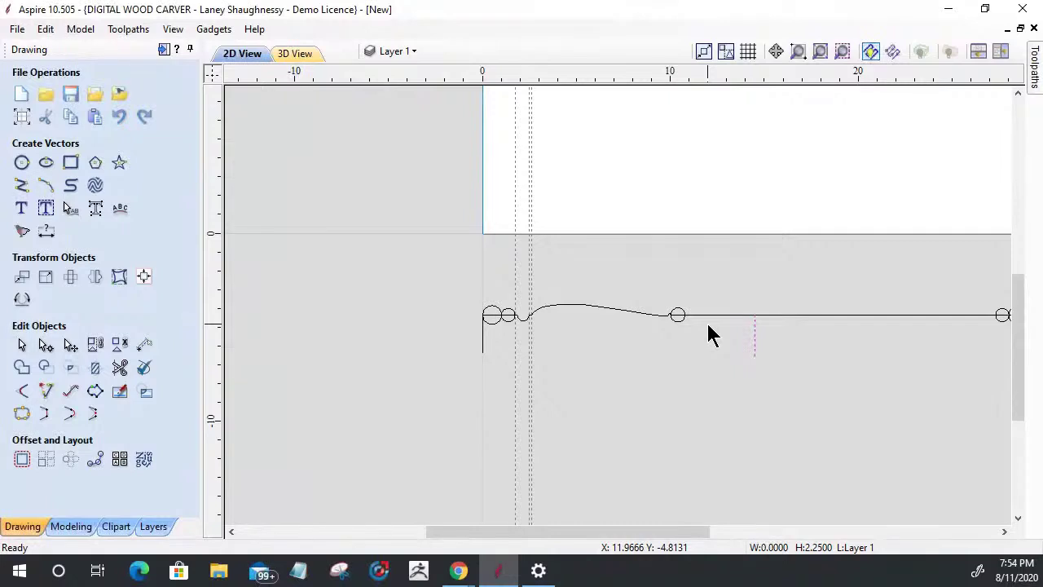
# Delete the two circles at the right end of the profile line.
pyautogui.scroll(-1, 708, 328)
pyautogui.scroll(4, 908, 324)
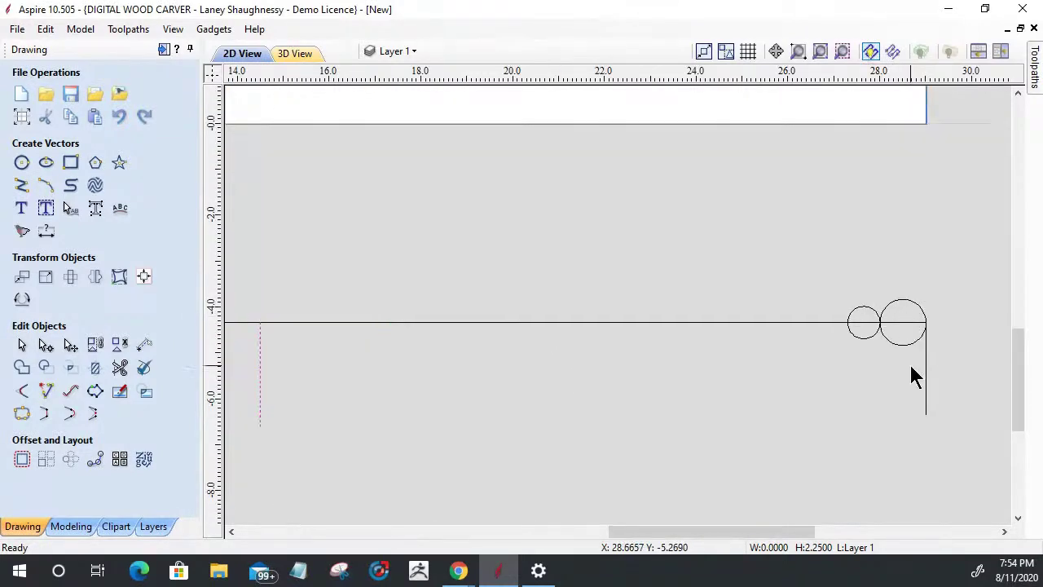
pyautogui.click(864, 342)
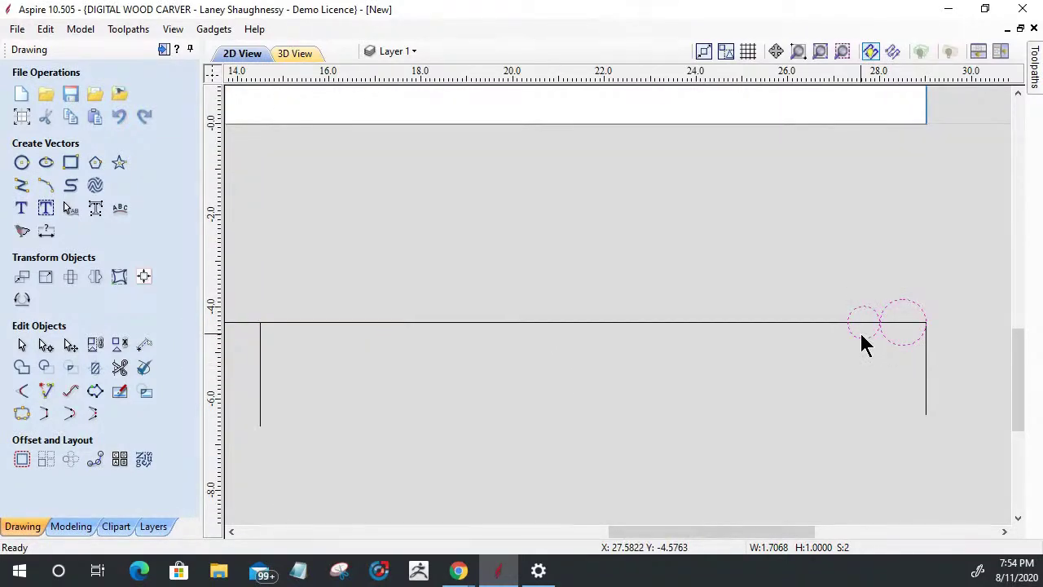
pyautogui.press('Delete')
pyautogui.scroll(-4, 859, 330)
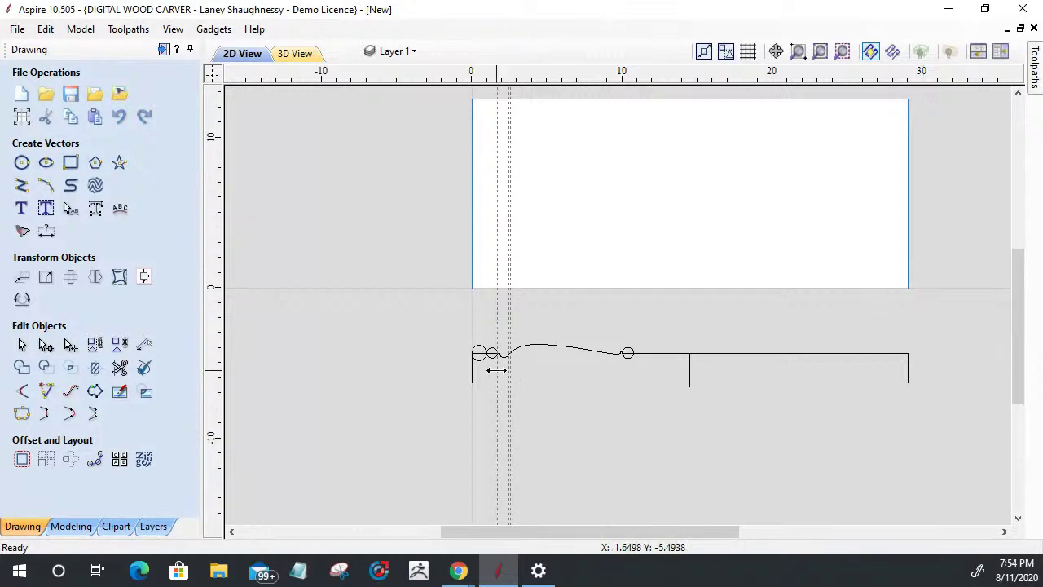
# Cut the profile vector at the node where the short flat beside the left cove meets the long curve.
pyautogui.scroll(8, 497, 369)
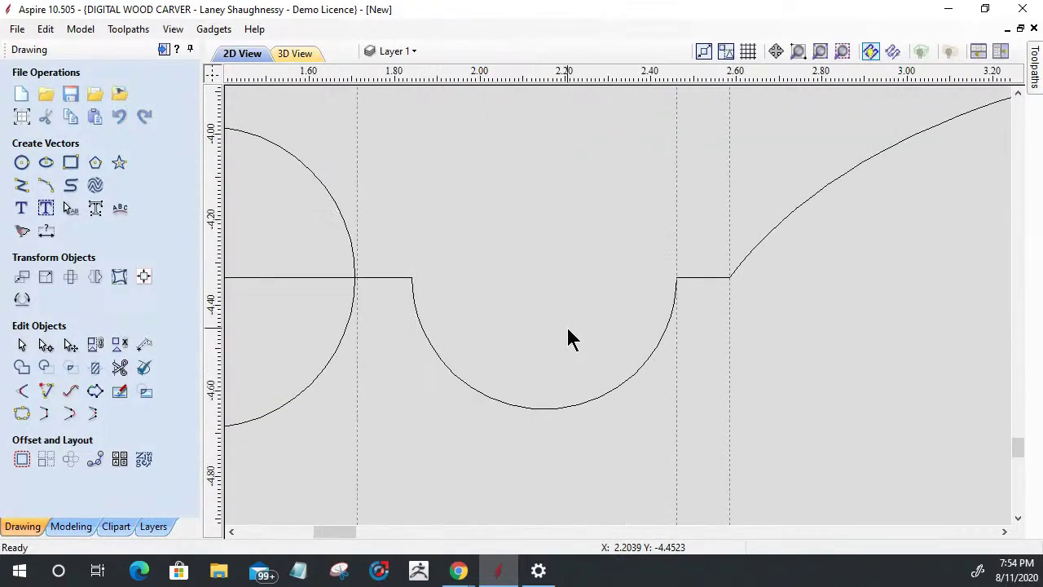
pyautogui.click(720, 280)
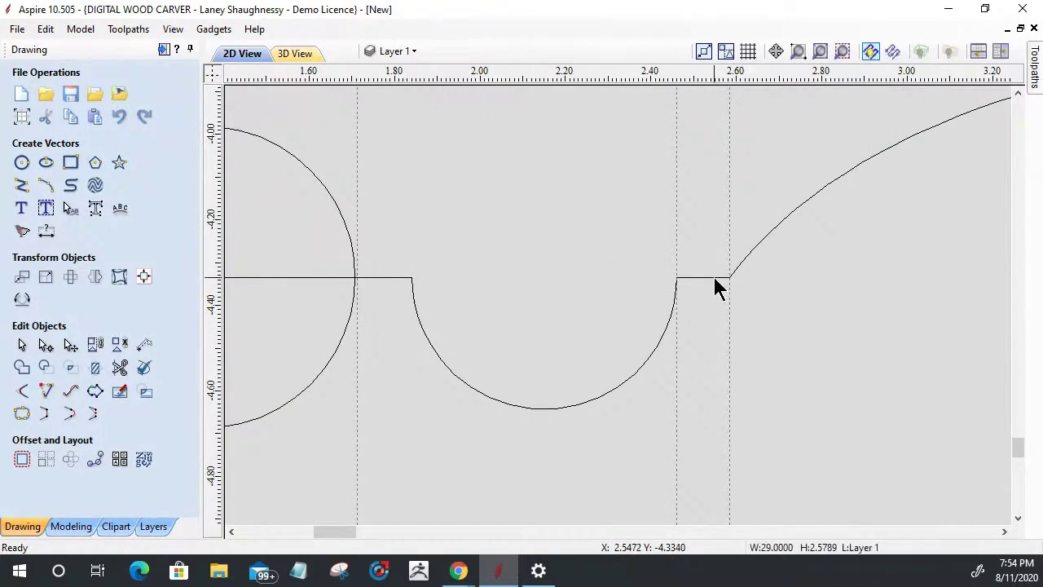
pyautogui.click(45, 344)
pyautogui.rightClick(729, 278)
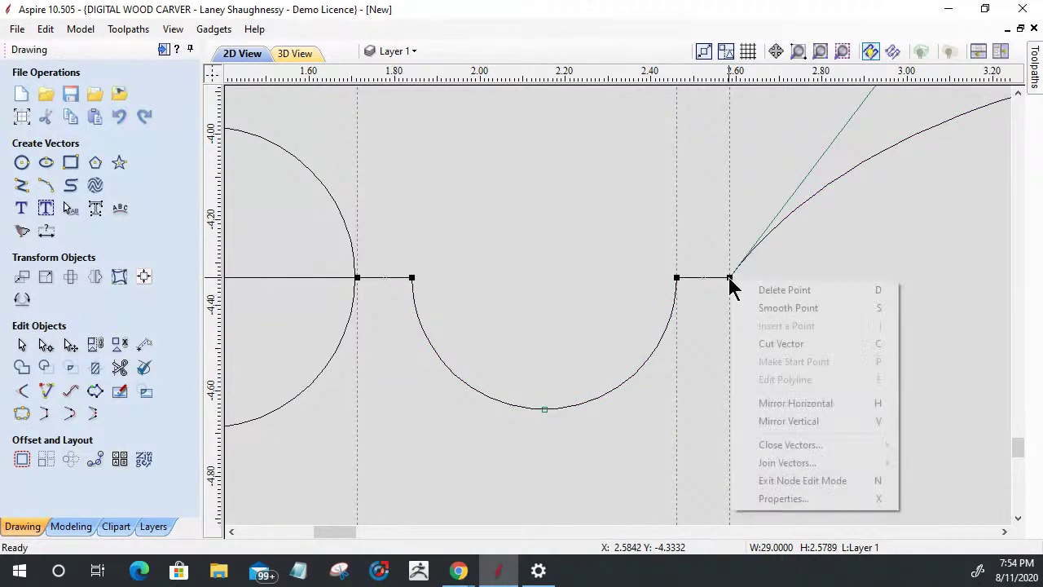
pyautogui.click(747, 345)
pyautogui.scroll(-10, 744, 348)
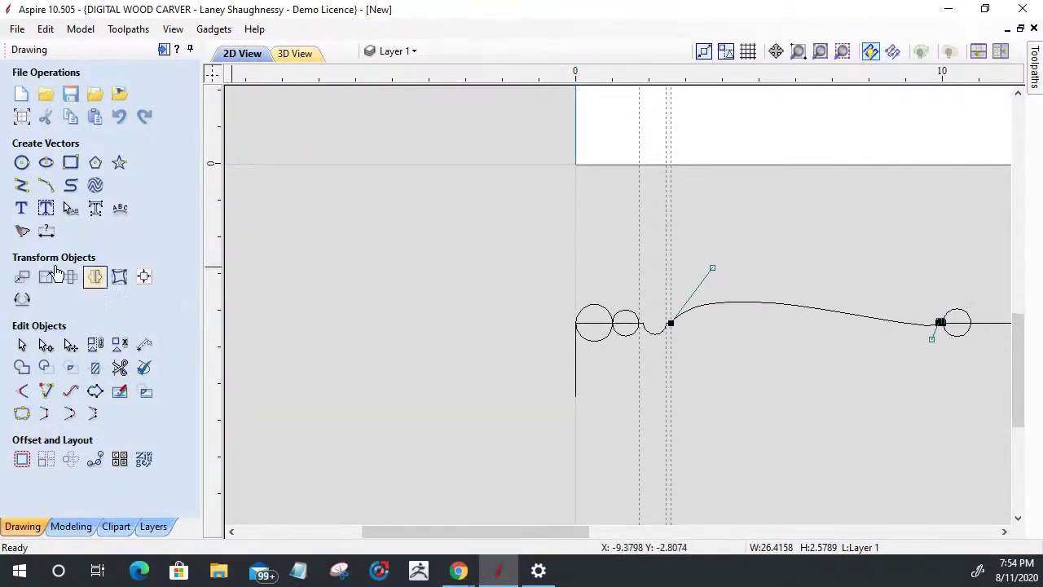
# Mirror a copy of the cut left end section and its two circles about the vertical centre line.
pyautogui.click(21, 345)
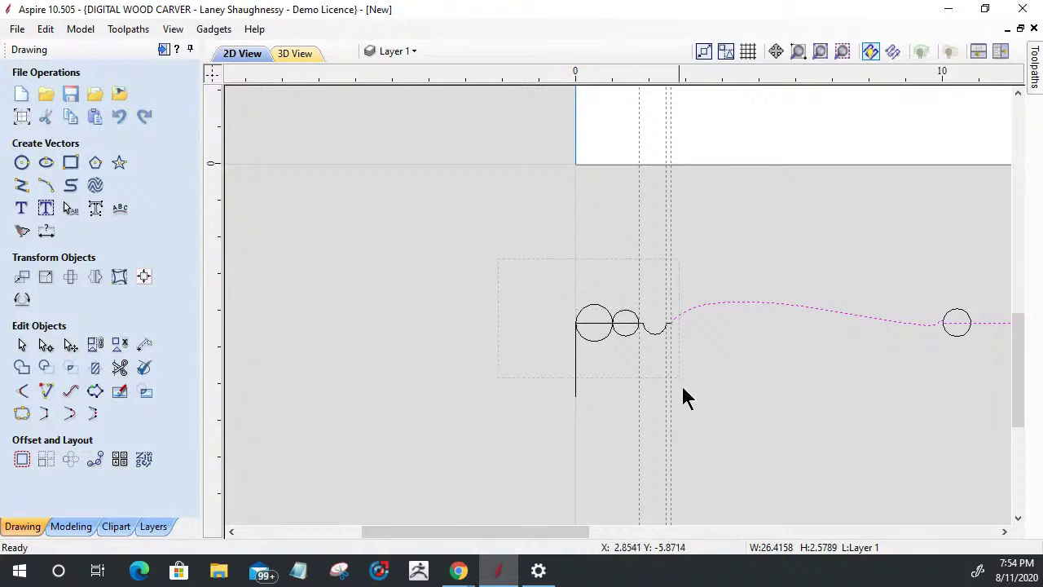
pyautogui.click(689, 427)
pyautogui.scroll(-3, 629, 378)
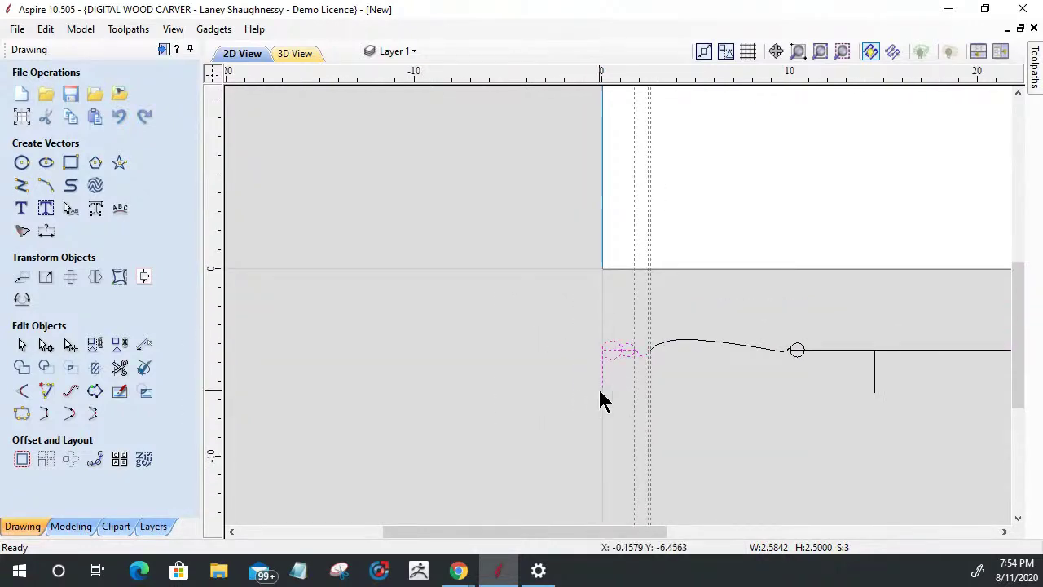
pyautogui.scroll(-2, 775, 389)
pyautogui.scroll(1, 742, 389)
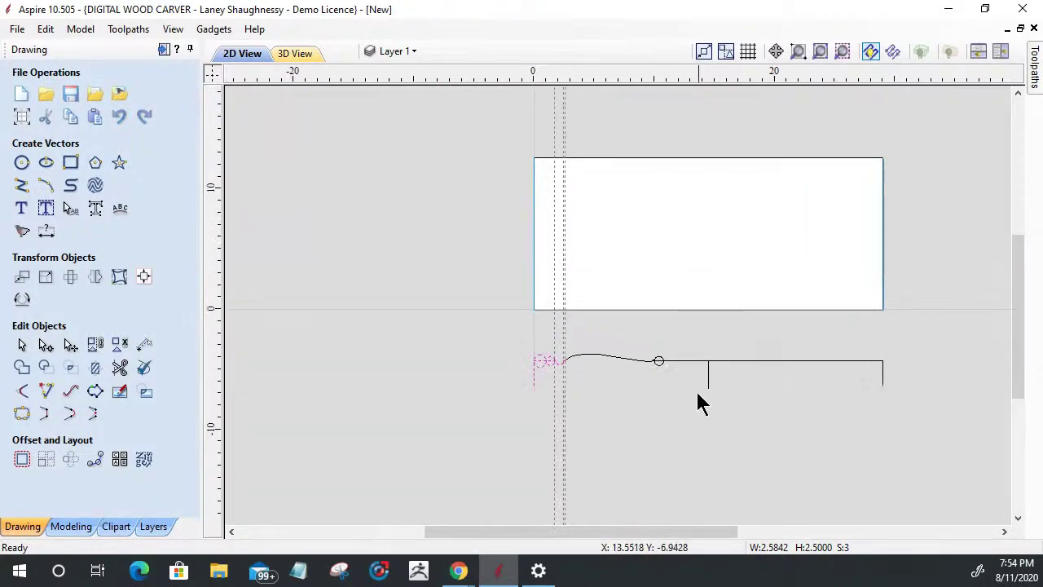
pyautogui.keyDown('shift'); pyautogui.click(708, 380); pyautogui.keyUp('shift')
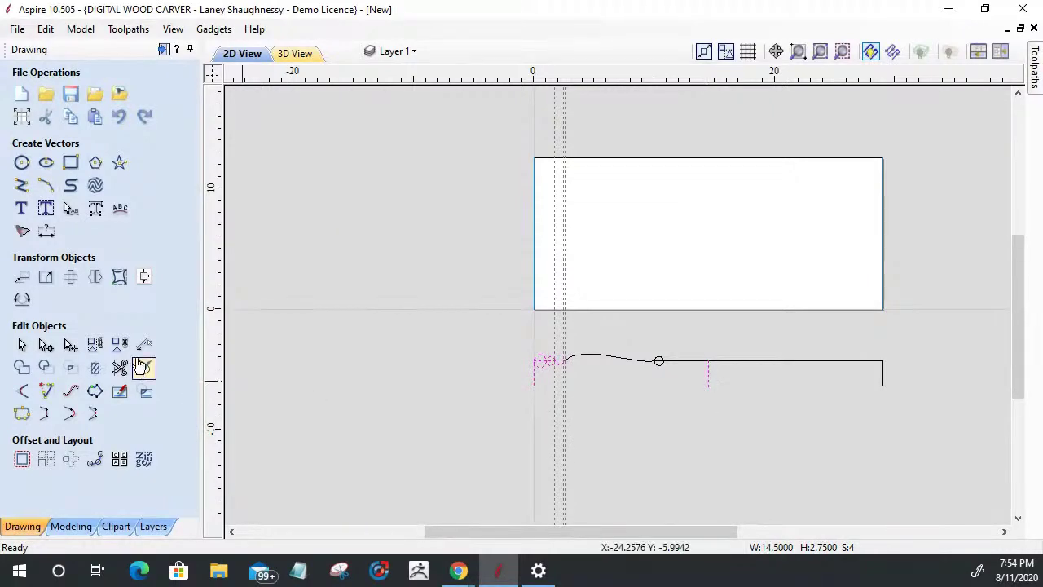
pyautogui.click(94, 278)
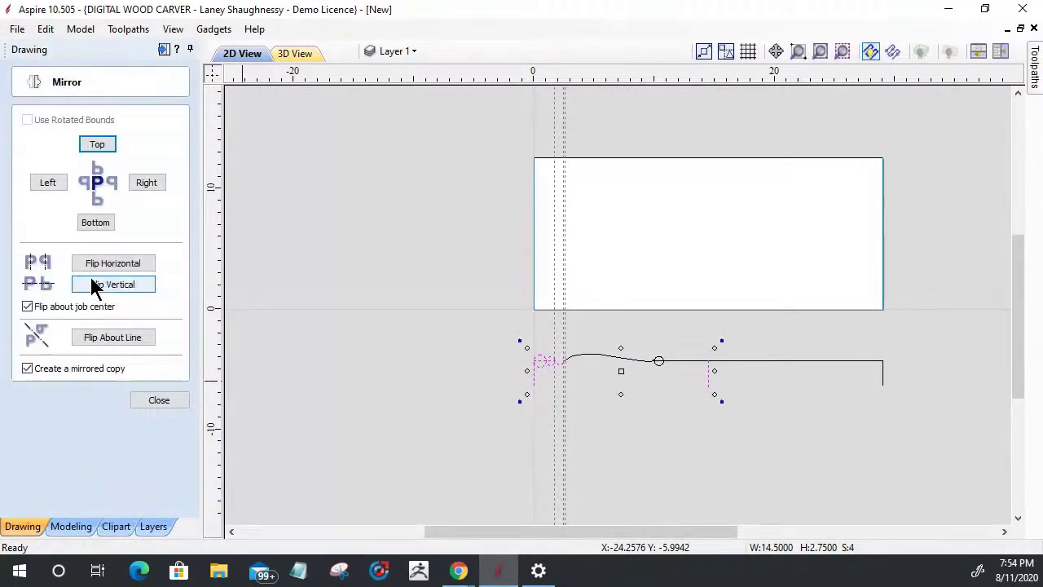
pyautogui.click(103, 334)
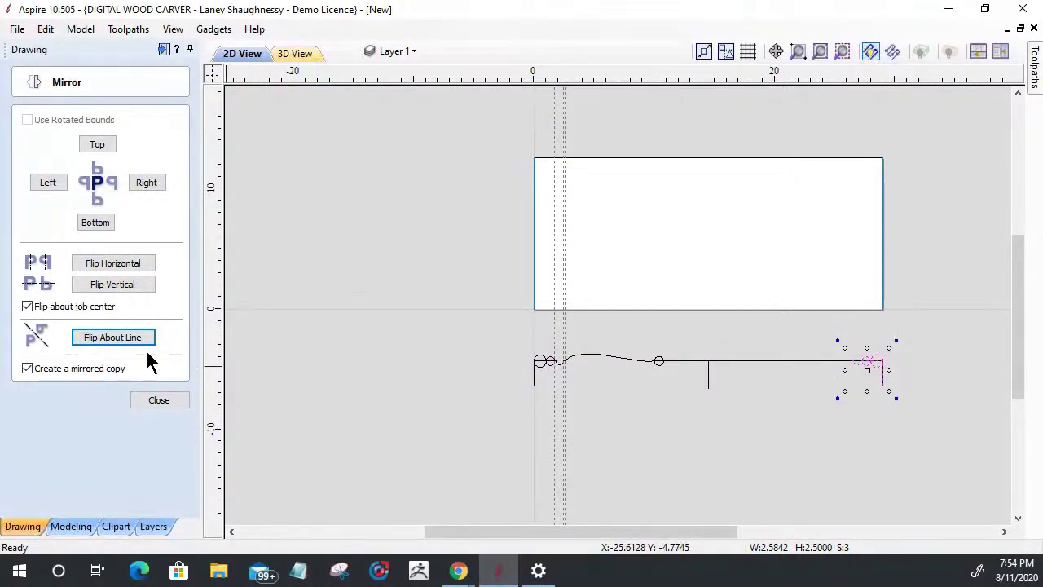
pyautogui.click(137, 400)
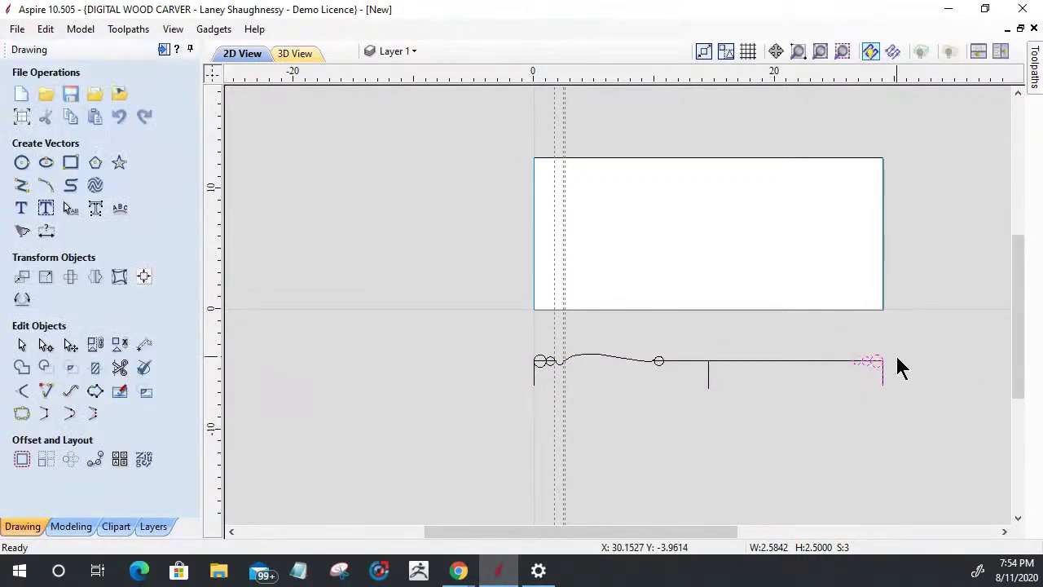
# Insert a point on the long profile line just before the mirrored end section and cut the vector there.
pyautogui.scroll(4, 895, 365)
pyautogui.scroll(3, 829, 379)
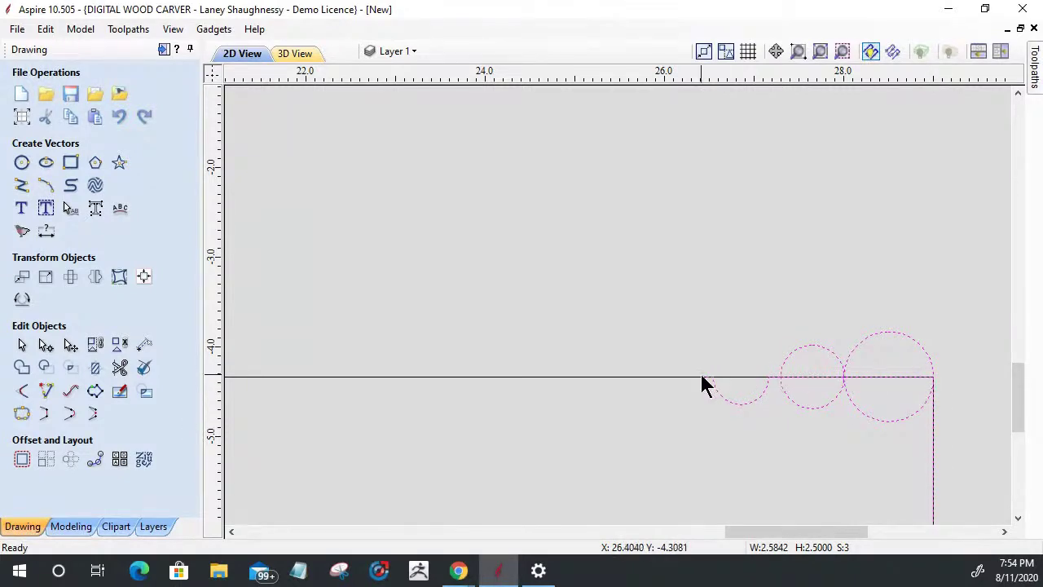
pyautogui.scroll(3, 700, 383)
pyautogui.scroll(2, 706, 409)
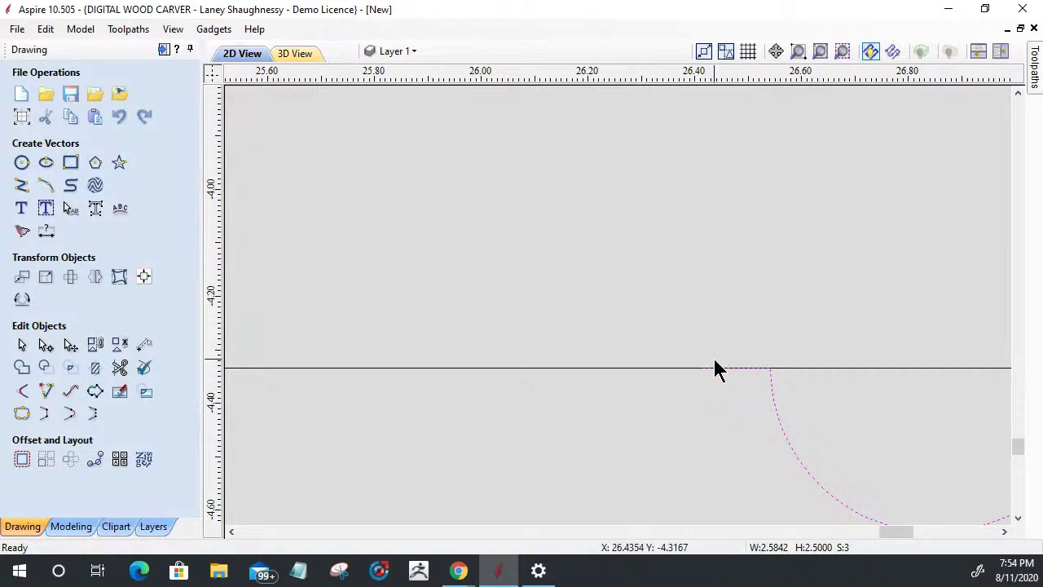
pyautogui.click(688, 368)
pyautogui.click(45, 344)
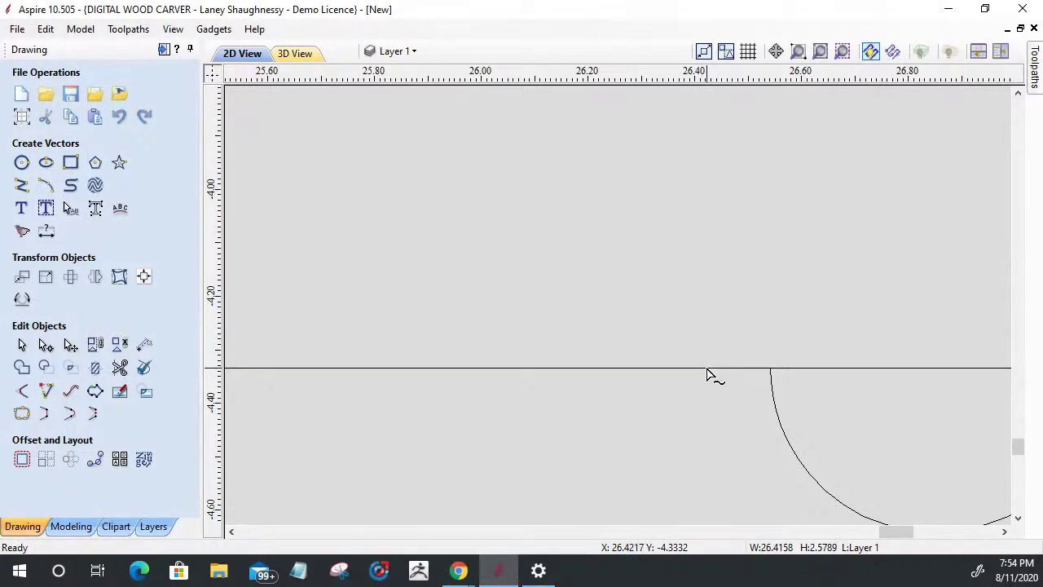
pyautogui.click(772, 385)
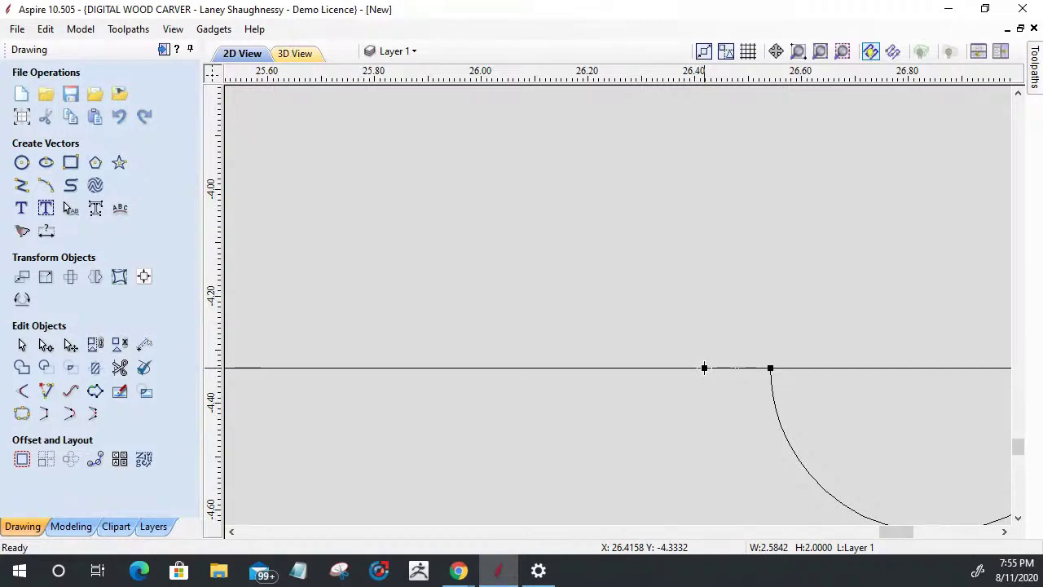
pyautogui.click(696, 371)
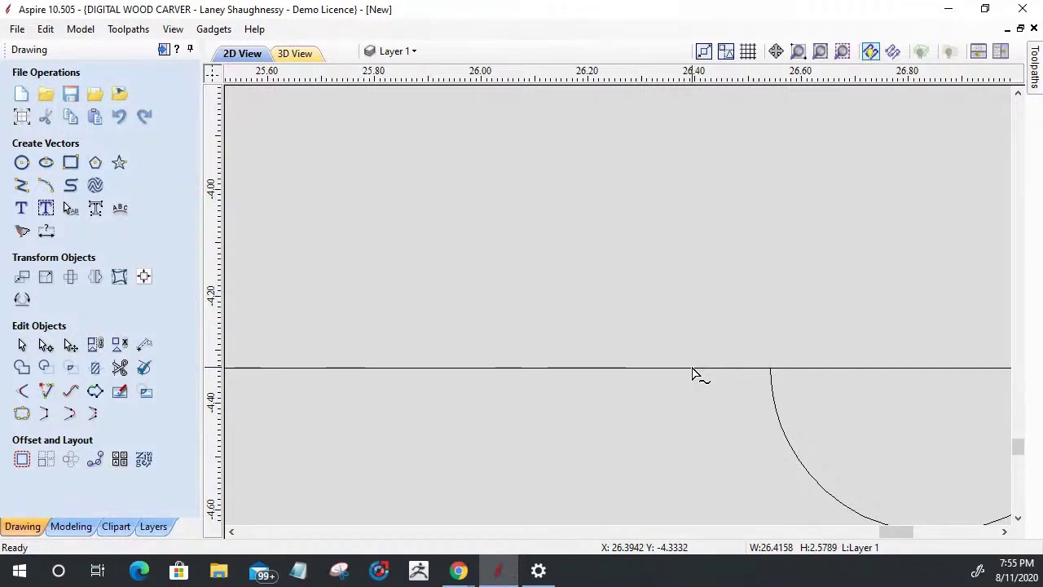
pyautogui.rightClick(694, 374)
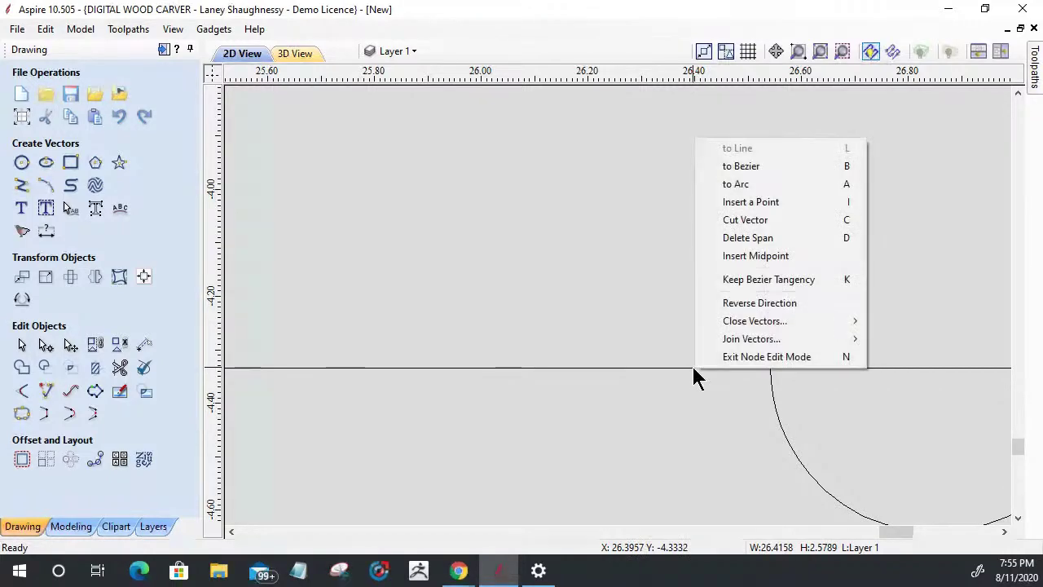
pyautogui.click(719, 202)
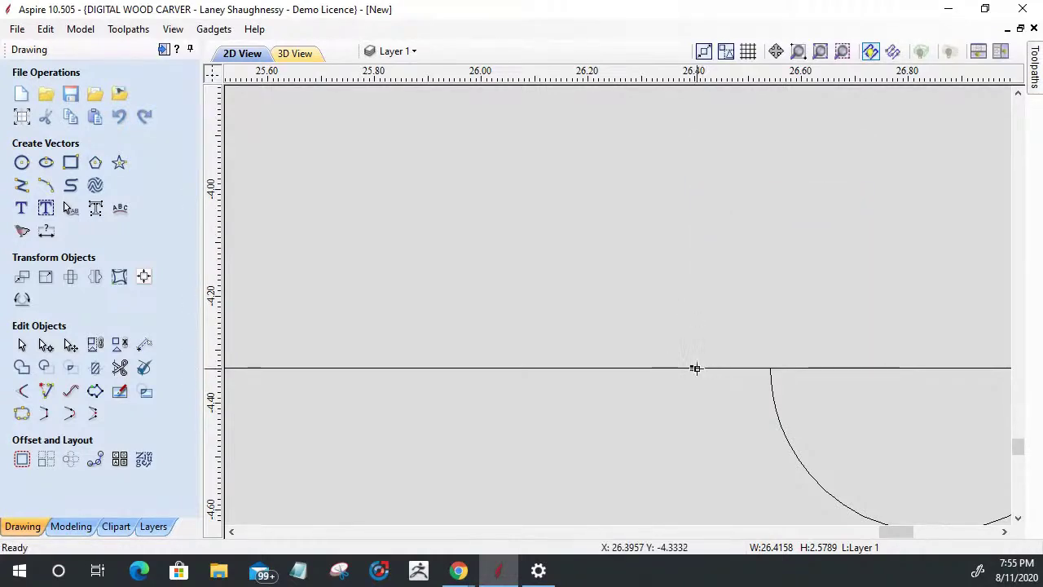
pyautogui.rightClick(695, 371)
pyautogui.click(724, 204)
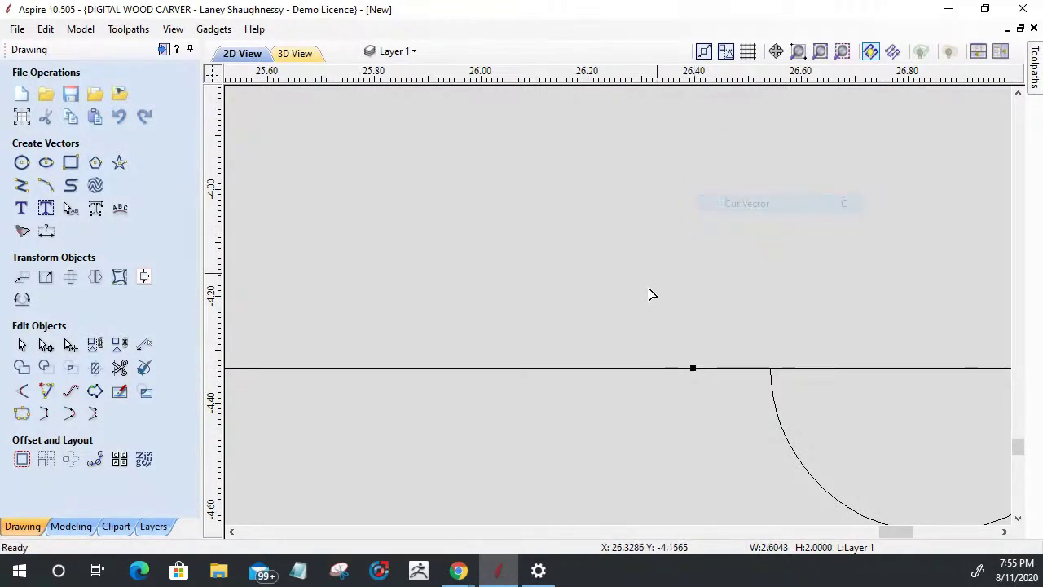
# Delete the cut-off original line segment that overlaps the mirrored cove and circles.
pyautogui.click(22, 344)
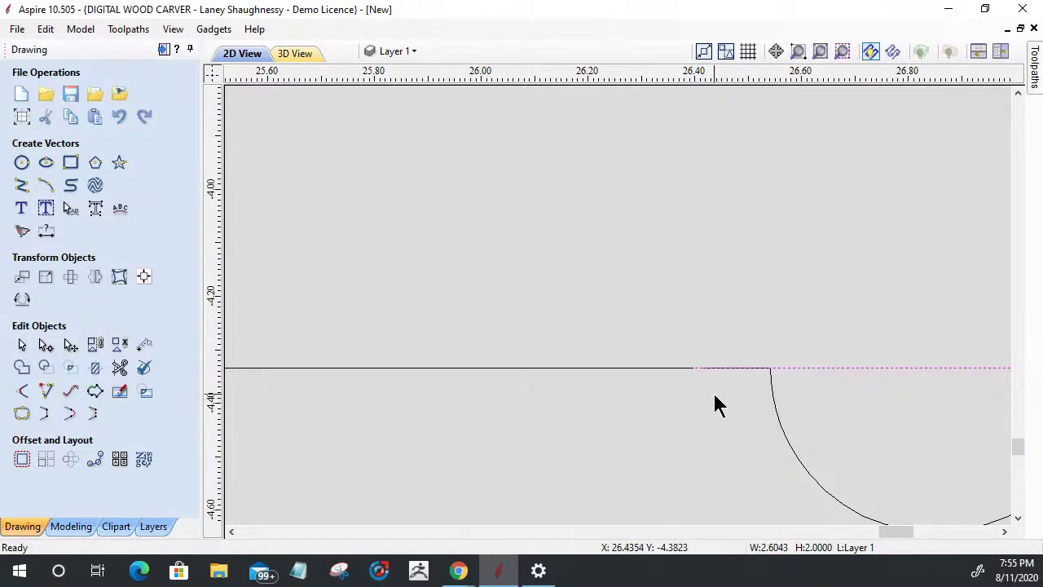
pyautogui.scroll(-3, 890, 371)
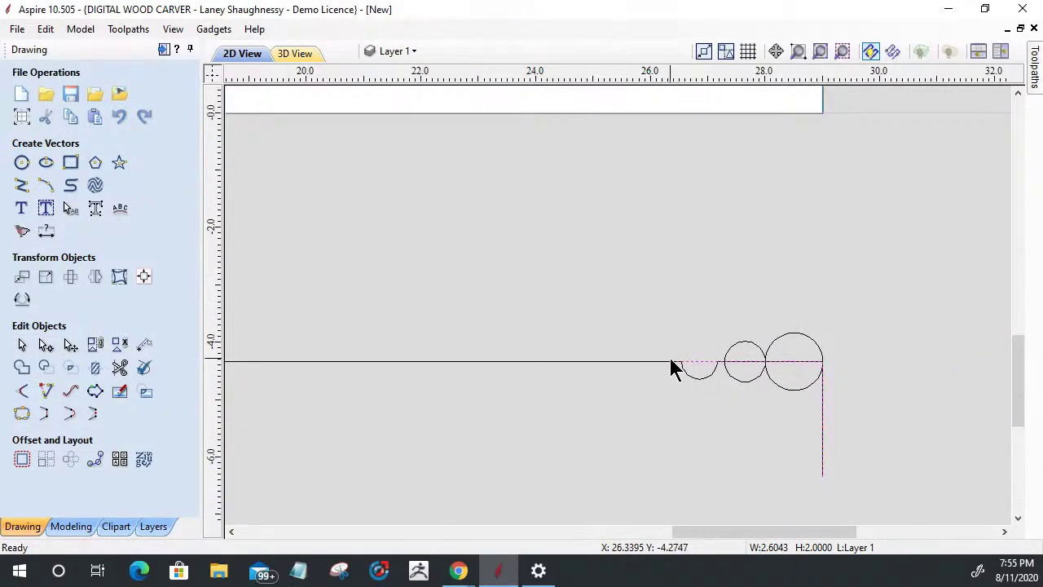
pyautogui.click(695, 363)
pyautogui.press('Escape')
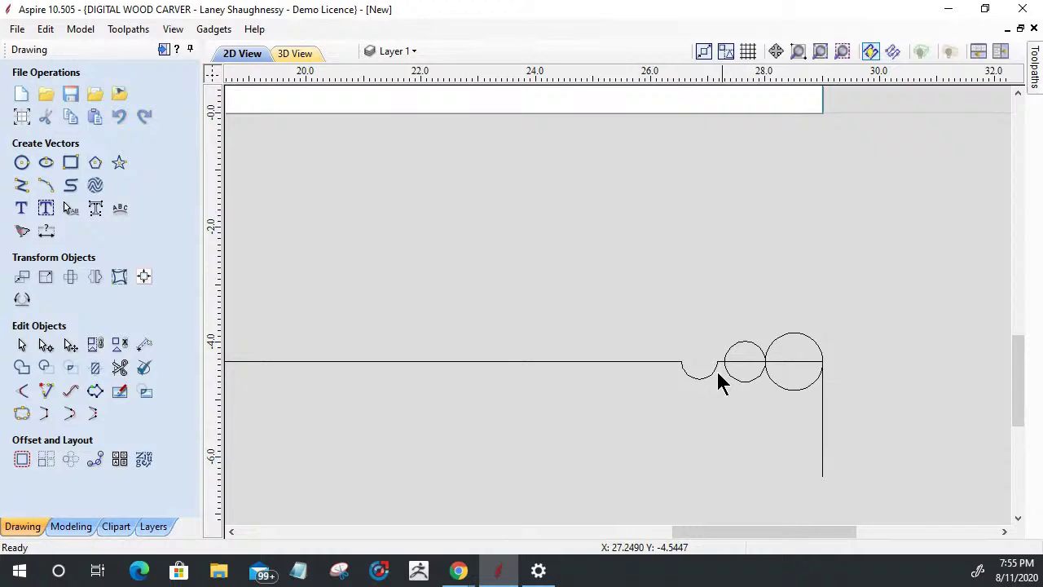
# Join the long profile vector to the mirrored end section across the small gap.
pyautogui.click(673, 361)
pyautogui.scroll(4, 629, 366)
pyautogui.scroll(3, 815, 358)
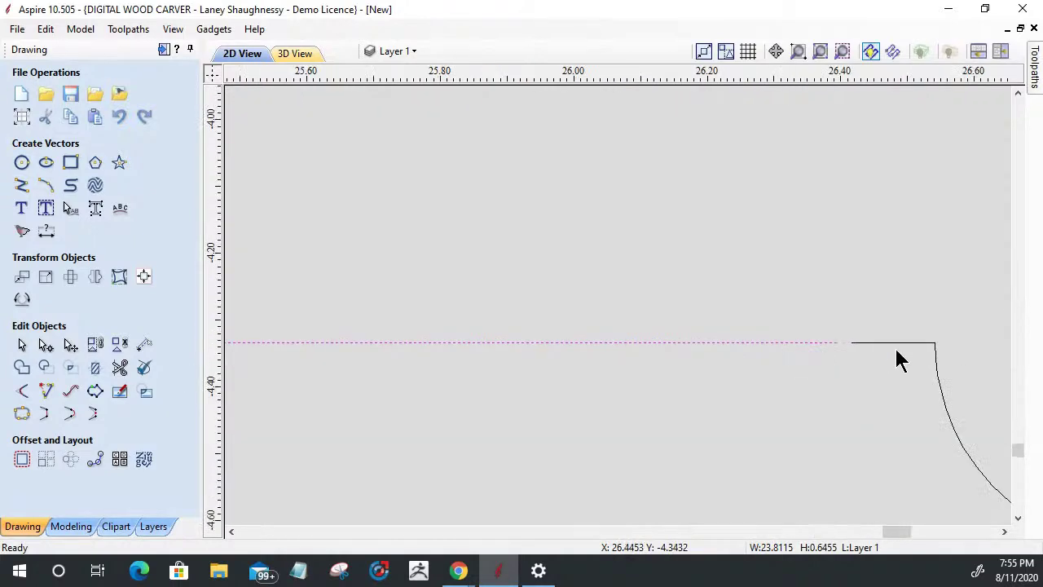
pyautogui.keyDown('shift'); pyautogui.click(911, 345); pyautogui.keyUp('shift')
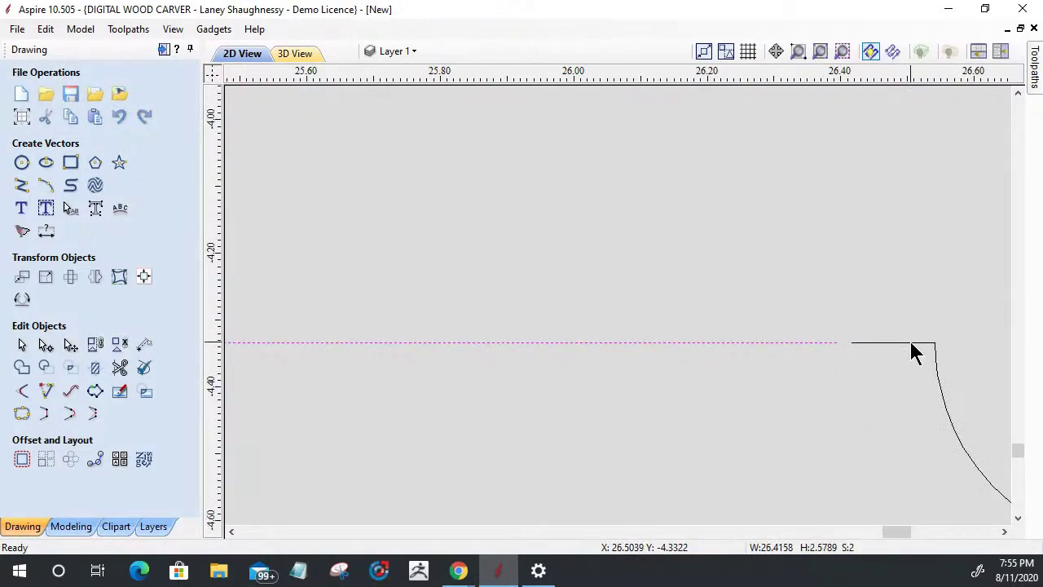
pyautogui.click(47, 415)
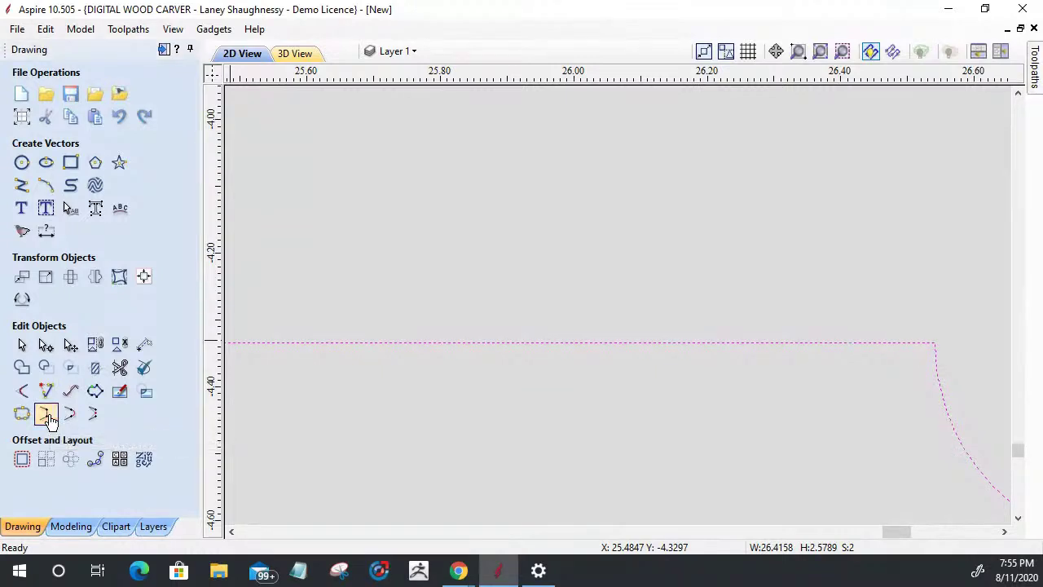
pyautogui.scroll(-4, 448, 424)
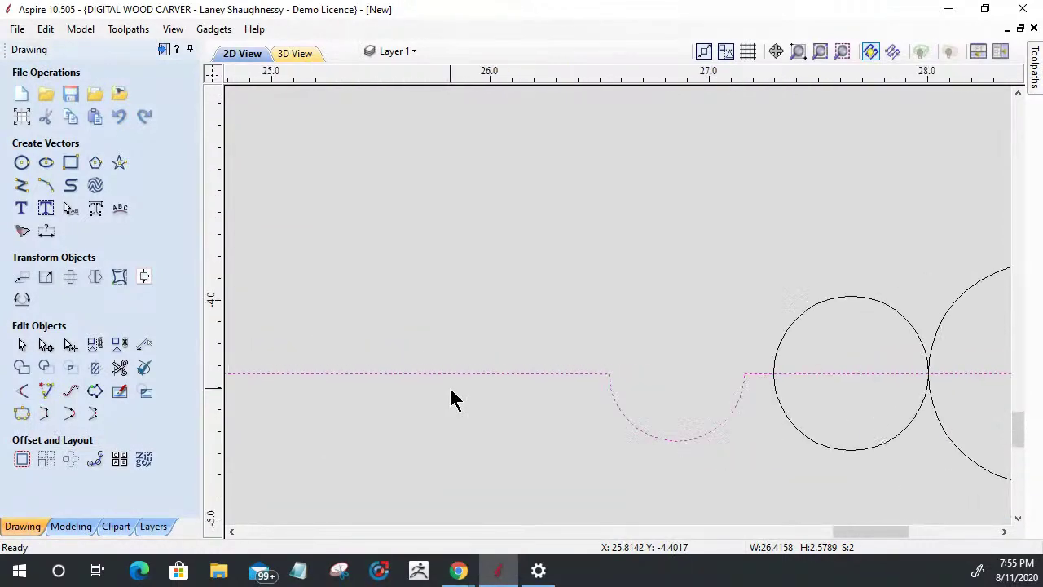
pyautogui.click(499, 413)
# Delete the redundant node on the straight line just before the mirrored cove's short flat.
pyautogui.scroll(2, 505, 383)
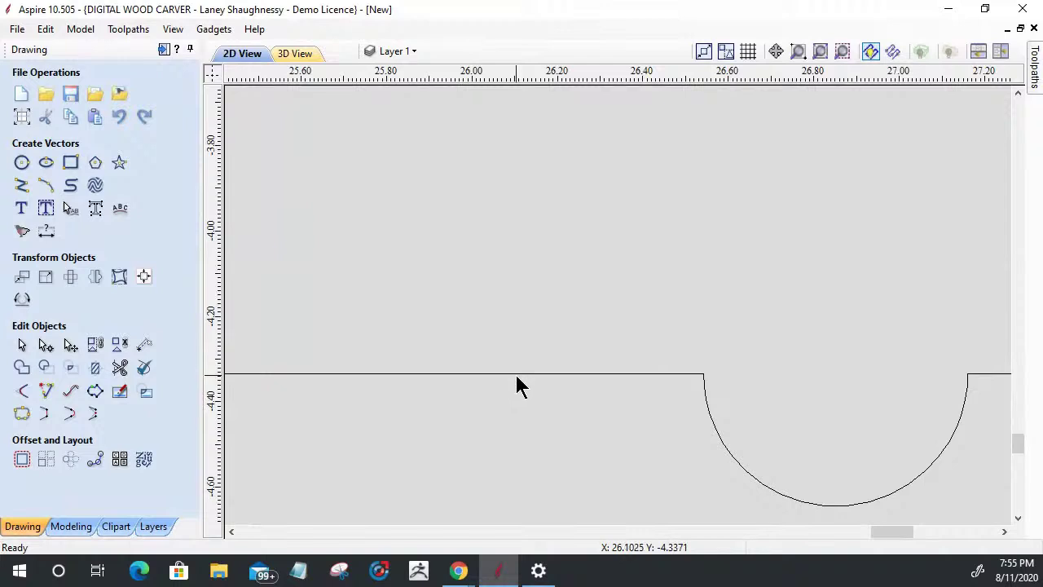
pyautogui.click(513, 373)
pyautogui.scroll(-4, 540, 392)
pyautogui.scroll(4, 530, 455)
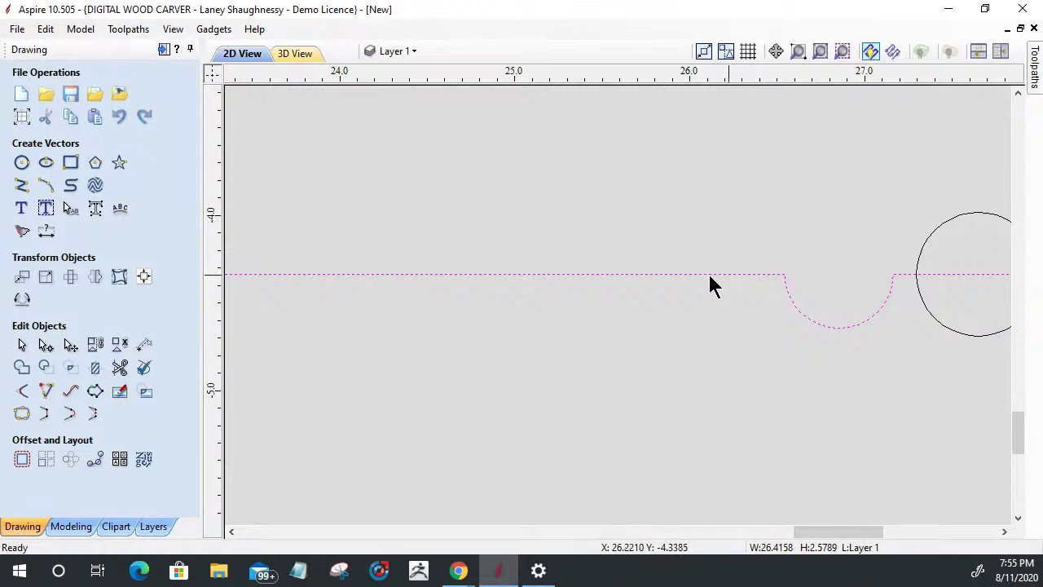
pyautogui.click(45, 345)
pyautogui.scroll(5, 763, 270)
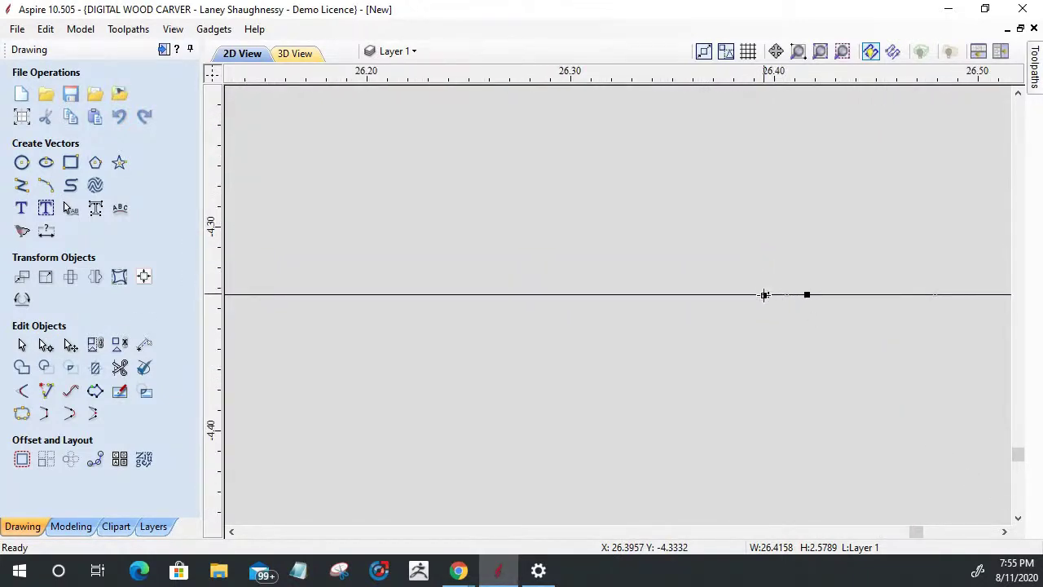
pyautogui.rightClick(765, 294)
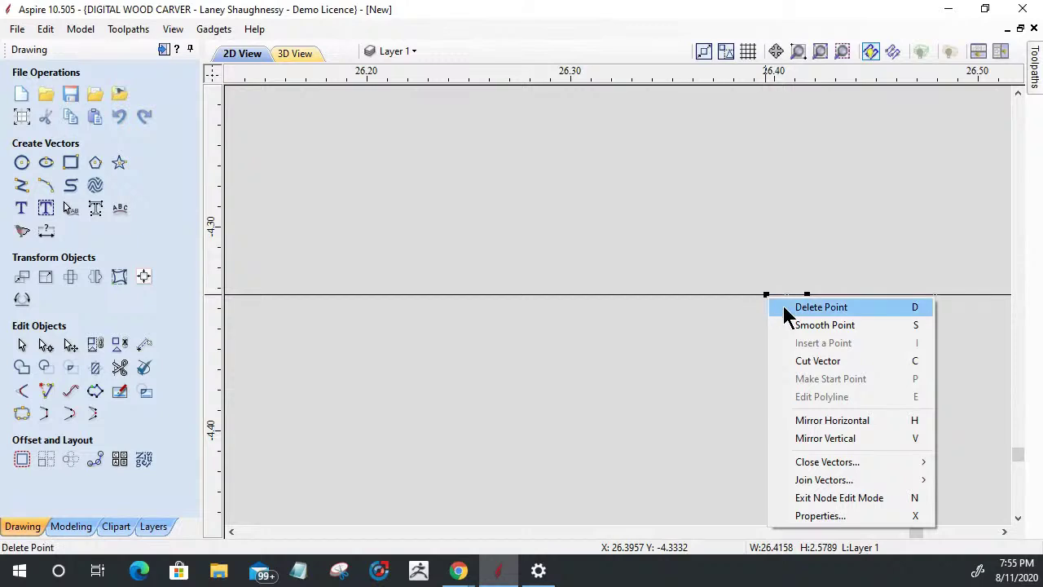
pyautogui.click(782, 302)
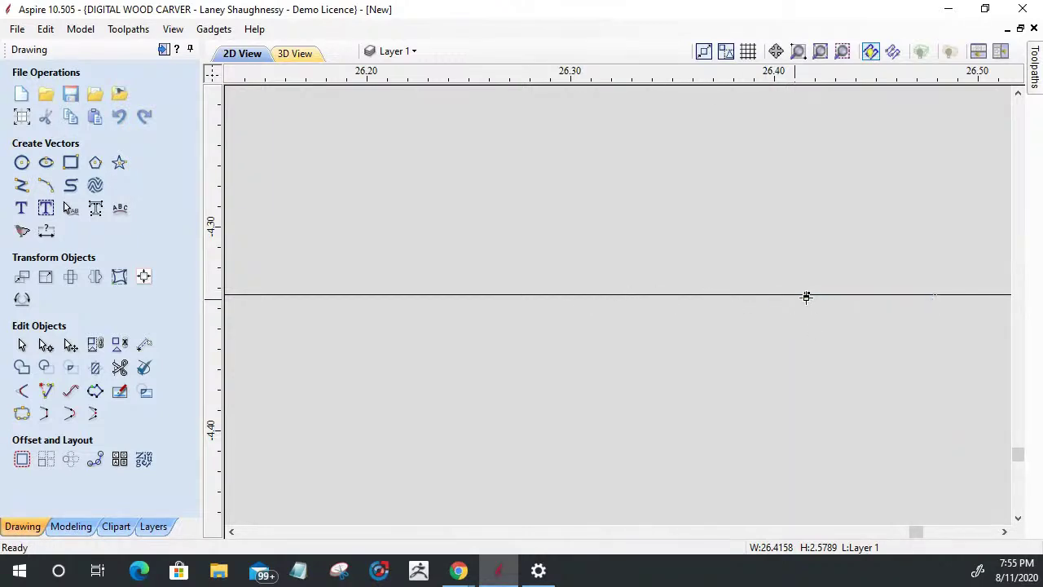
pyautogui.scroll(-3, 788, 316)
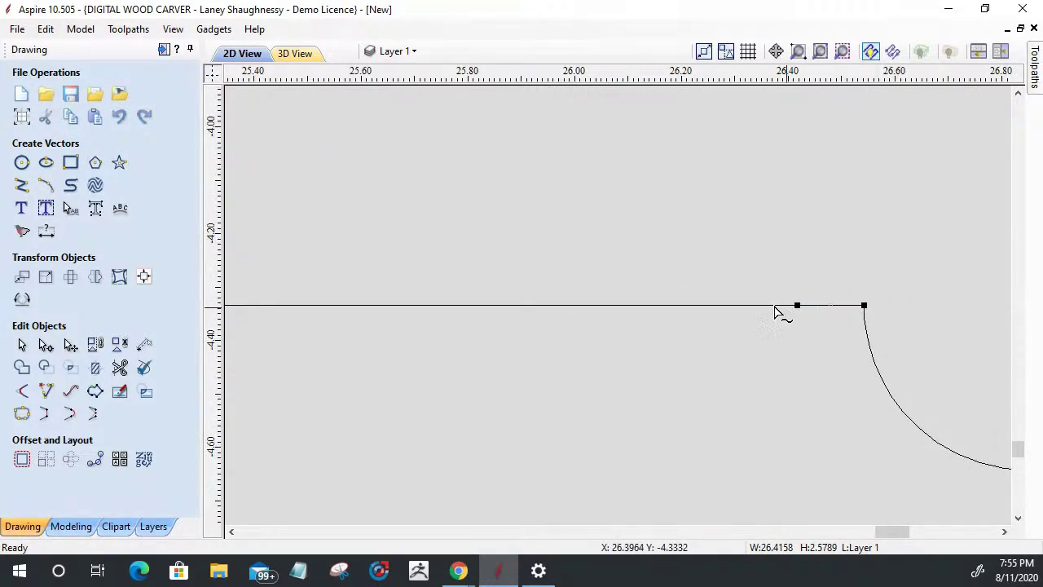
# Draw a 0.75-inch diameter circle centred on the profile line's node at X 26.4158, just before the mirrored cove.
pyautogui.scroll(-3, 766, 313)
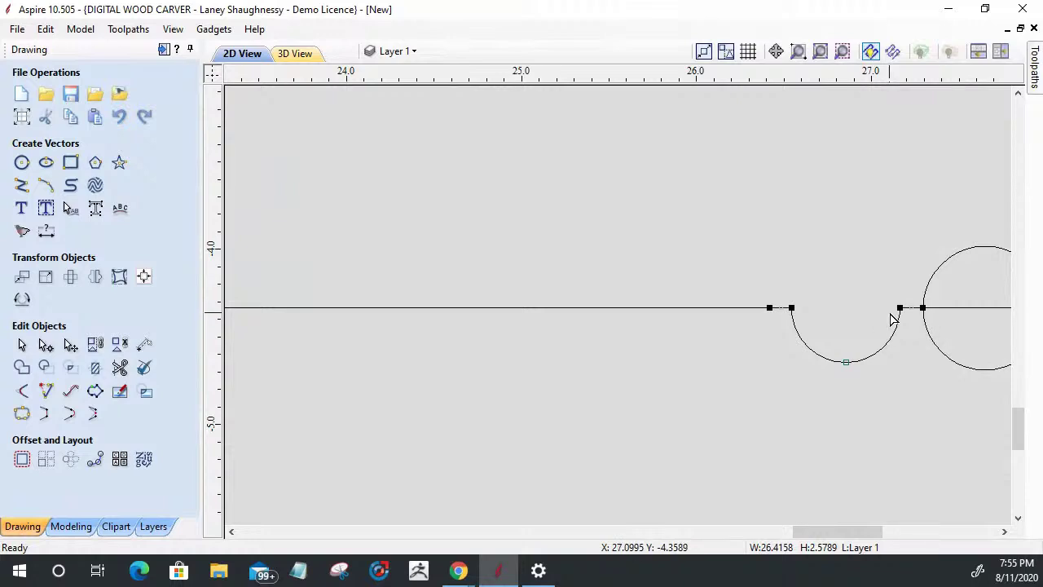
pyautogui.scroll(3, 697, 308)
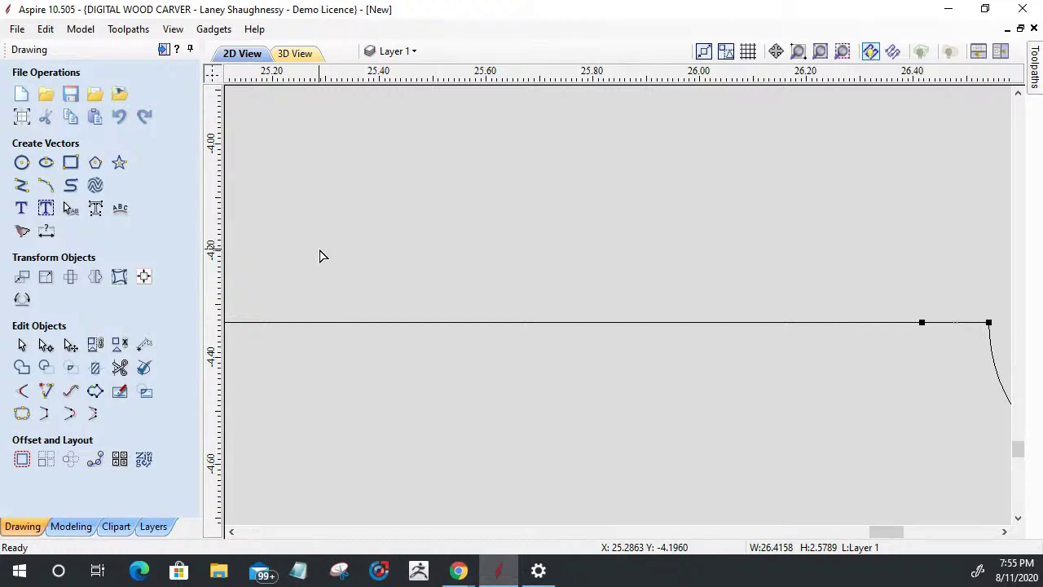
pyautogui.click(21, 162)
pyautogui.click(68, 202)
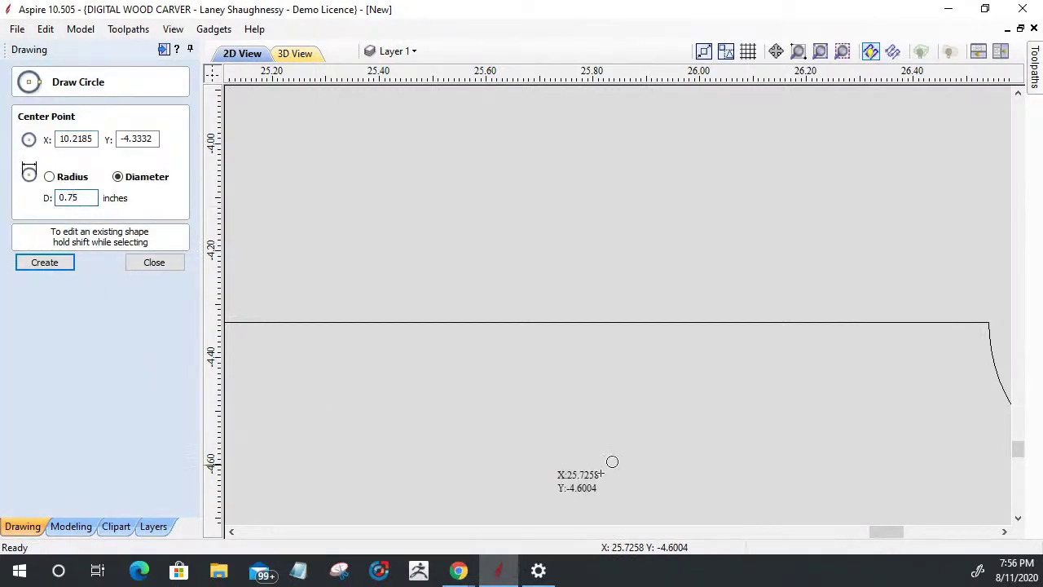
pyautogui.scroll(-2, 332, 390)
pyautogui.scroll(2, 527, 366)
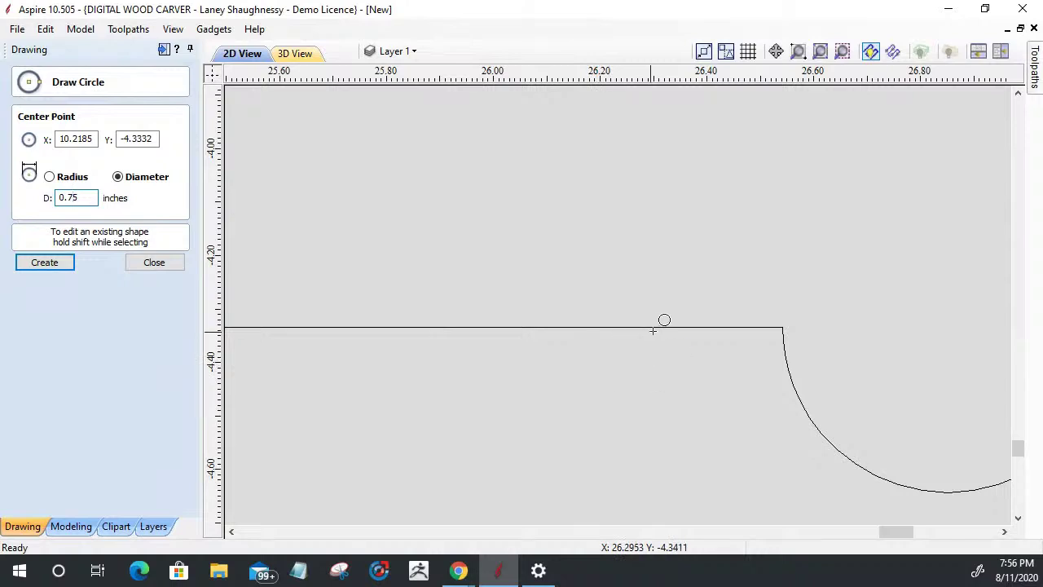
pyautogui.click(713, 327)
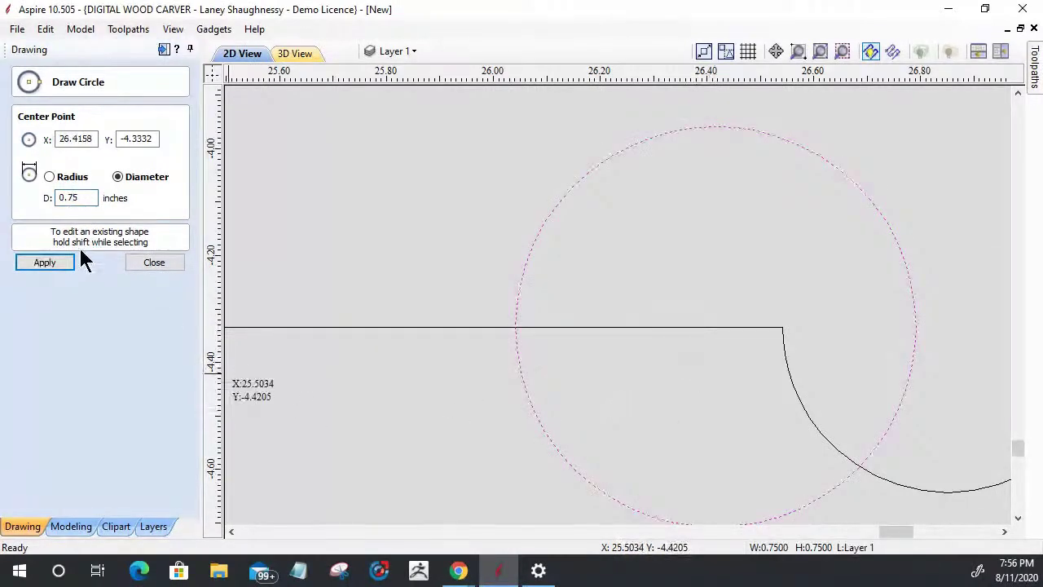
pyautogui.click(147, 264)
# Move the new circle about 0.75 inches along the profile line, away from the mirrored cove.
pyautogui.scroll(-2, 850, 373)
pyautogui.scroll(1, 687, 391)
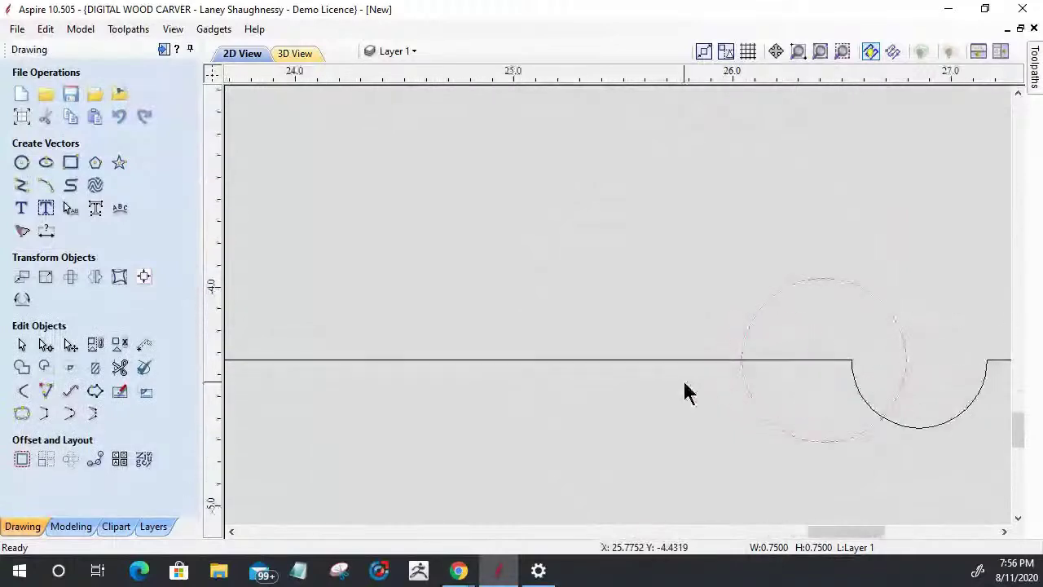
pyautogui.click(904, 359)
pyautogui.moveTo(902, 359); pyautogui.dragTo(750, 359)
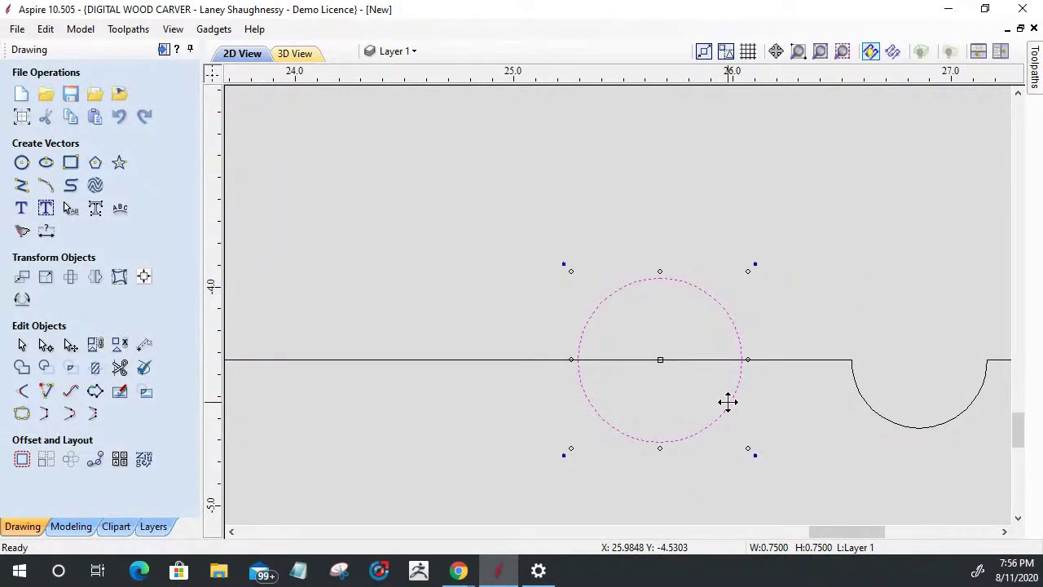
# Try to drag the circle's cove-side node along the profile line, and undo the distortion.
pyautogui.click(782, 365)
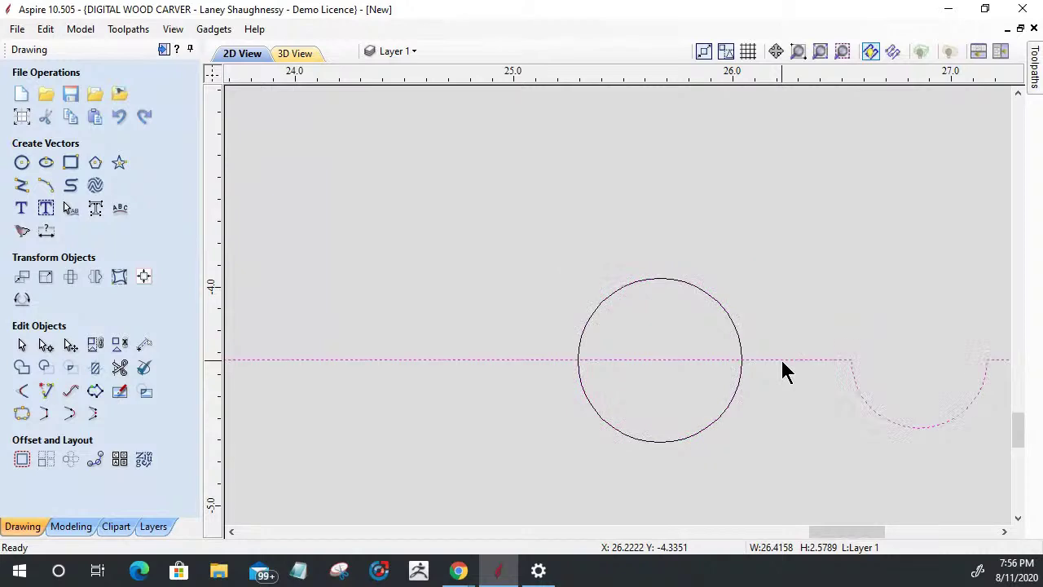
pyautogui.click(45, 345)
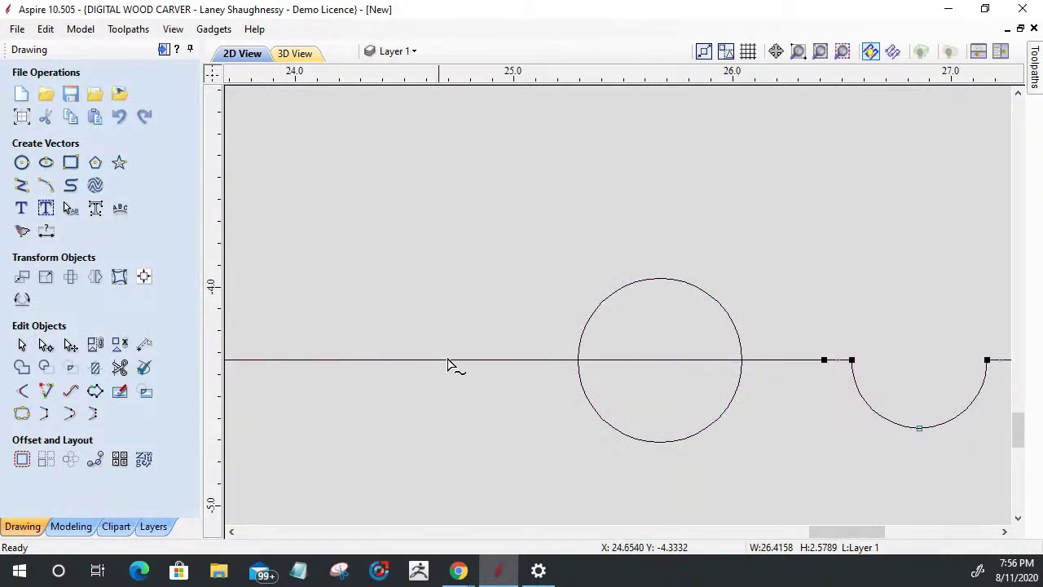
pyautogui.click(742, 380)
pyautogui.moveTo(741, 359); pyautogui.dragTo(797, 360)
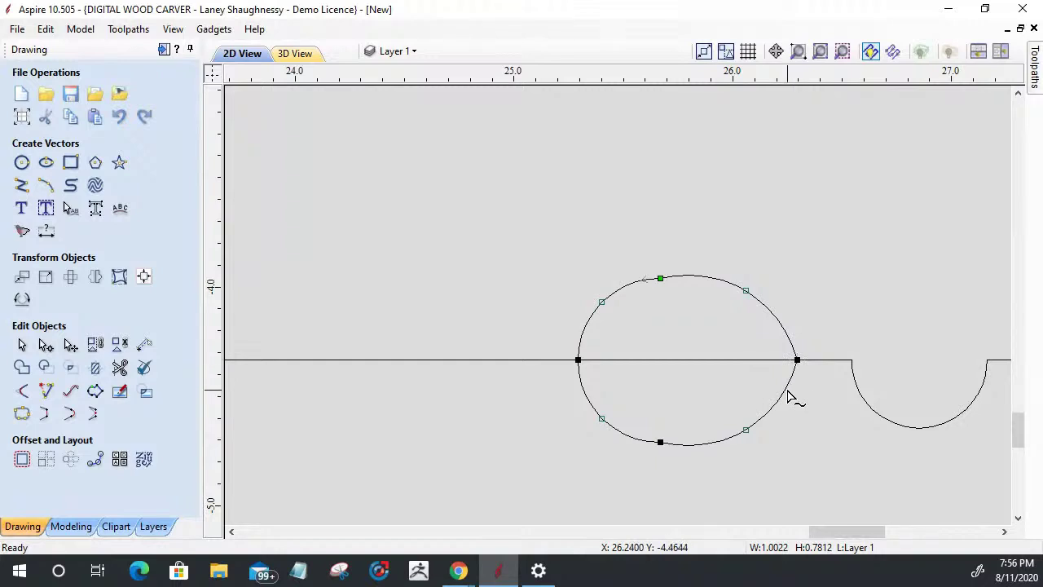
pyautogui.hotkey('ctrl', 'z')
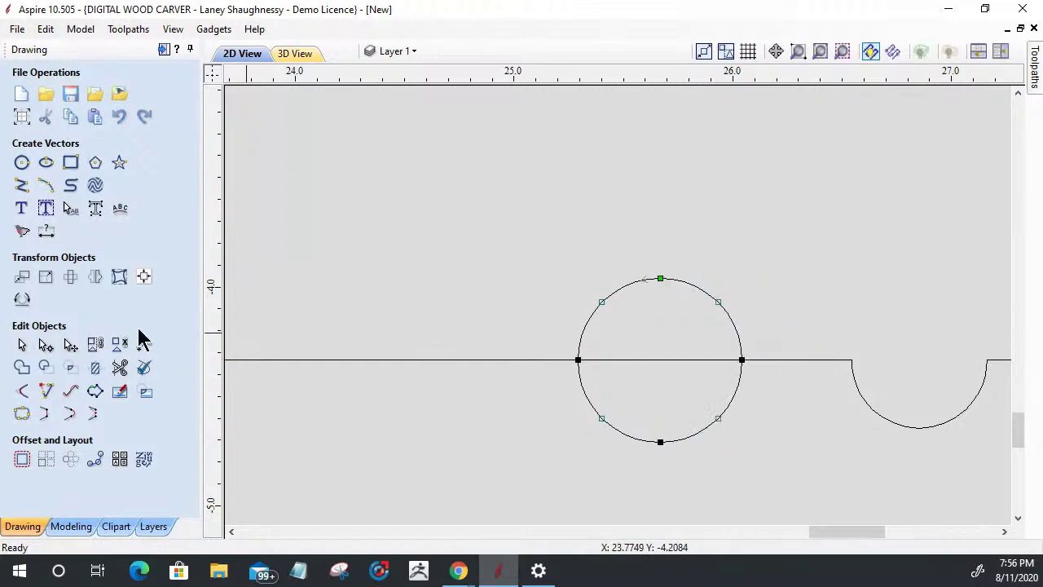
# Move the whole circle along the profile line toward the mirrored cove until its edge meets the line's node before the flat.
pyautogui.click(21, 345)
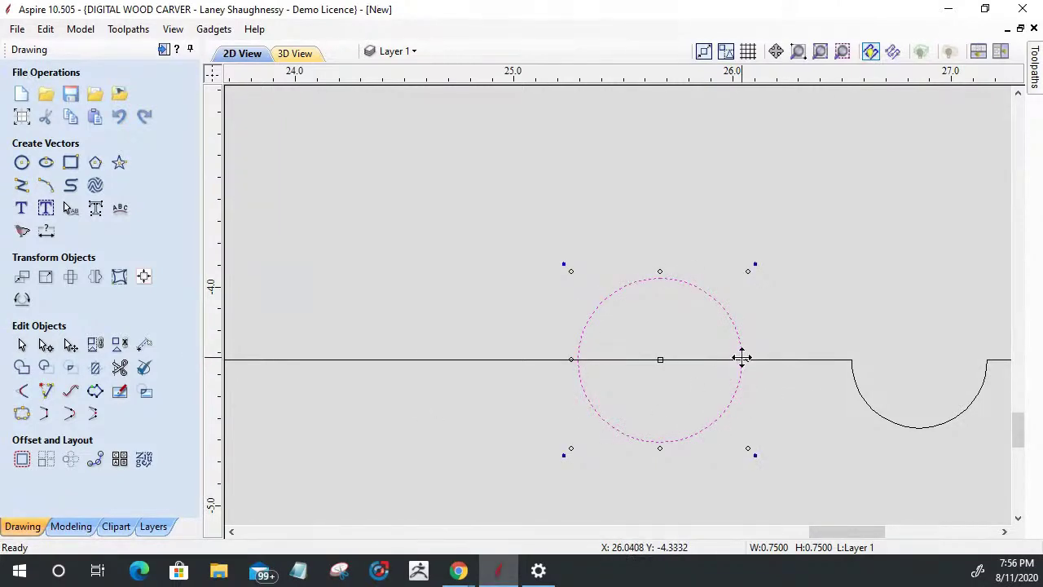
pyautogui.moveTo(741, 360); pyautogui.dragTo(817, 359)
pyautogui.click(46, 345)
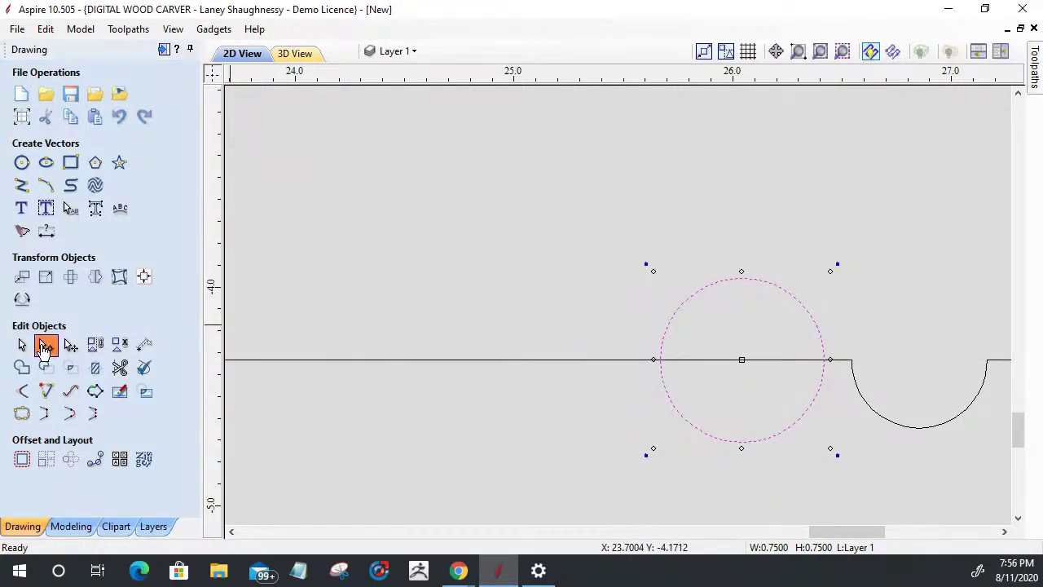
# Deselect the circle and turn geometry snapping and smart snapping back on.
pyautogui.click(525, 454)
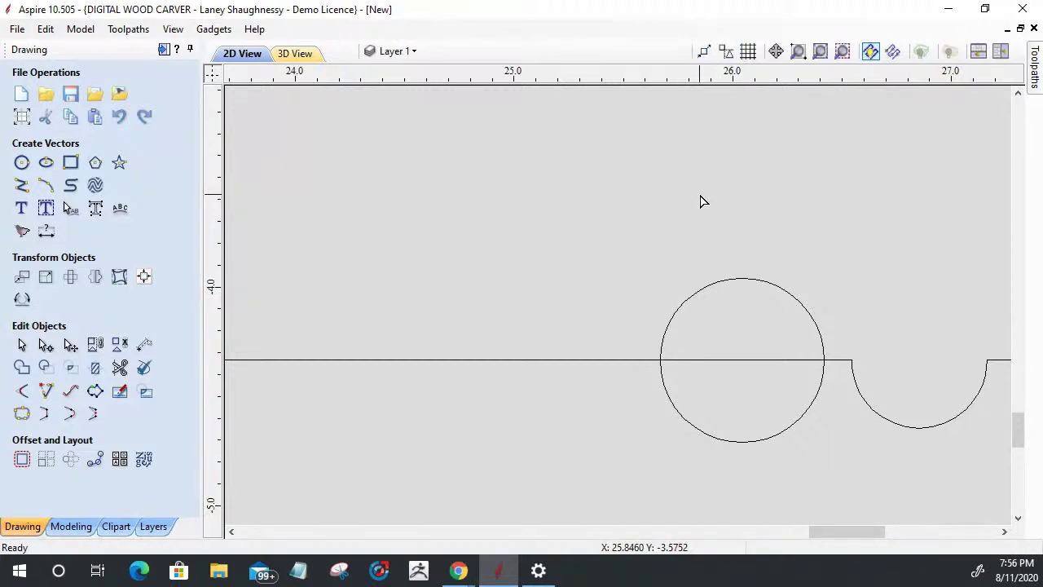
pyautogui.click(724, 54)
pyautogui.click(702, 53)
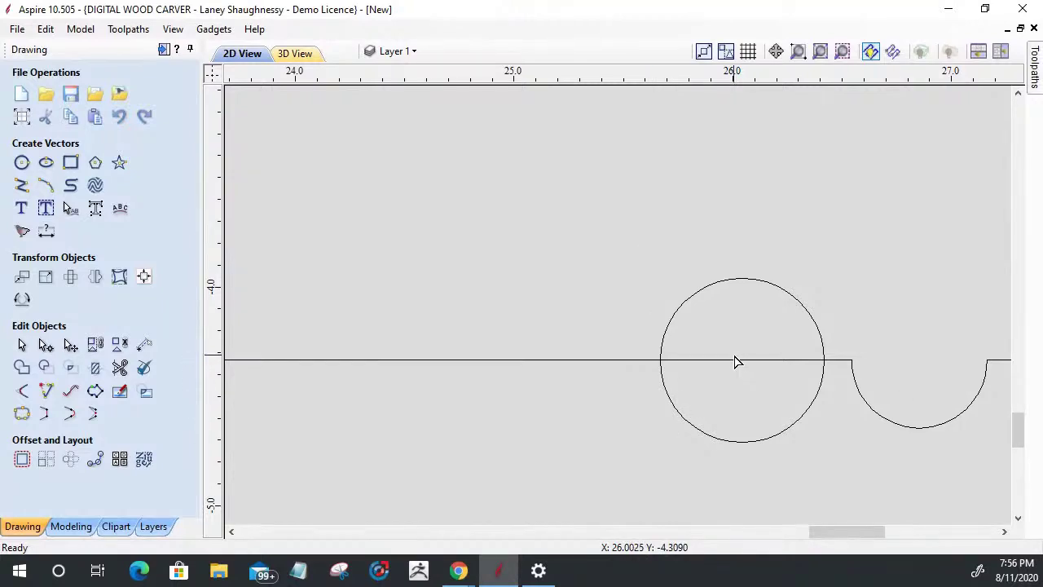
# Open the long profile vector for node editing beside the circle at the end of the long curve.
pyautogui.scroll(-4, 735, 361)
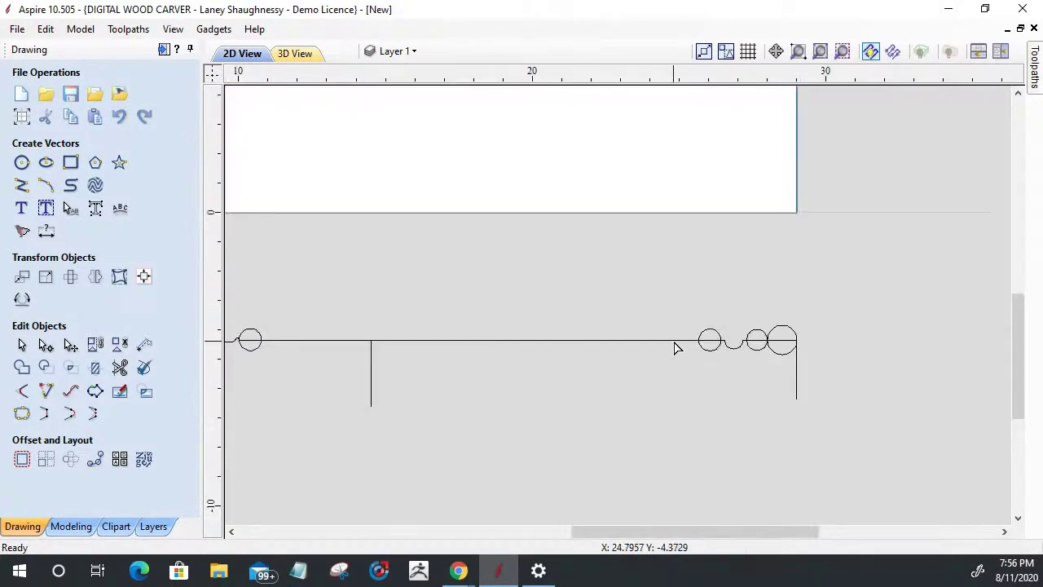
pyautogui.scroll(3, 676, 344)
pyautogui.scroll(-1, 788, 348)
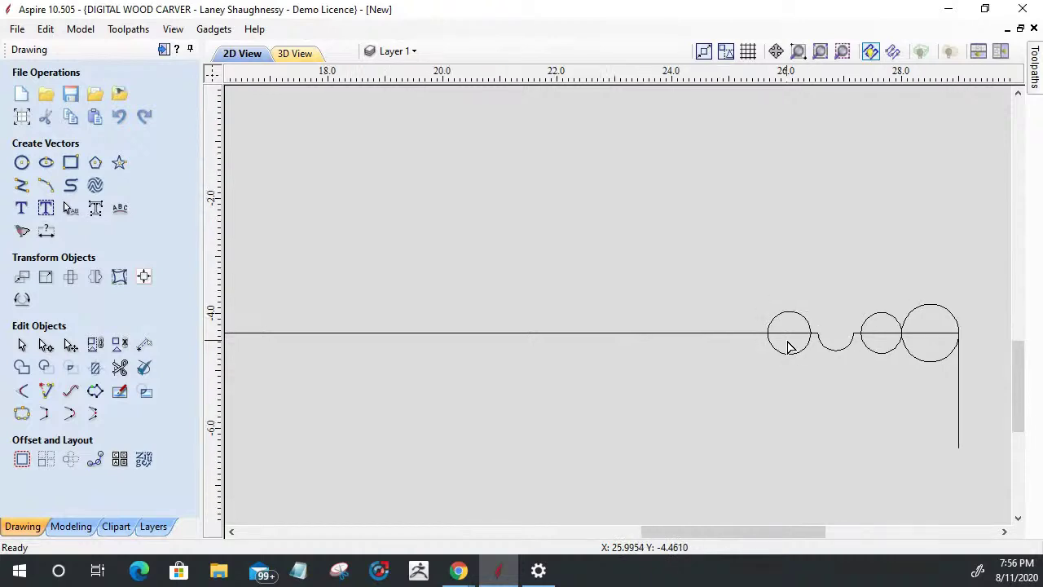
pyautogui.scroll(-5, 788, 348)
pyautogui.scroll(-1, 838, 353)
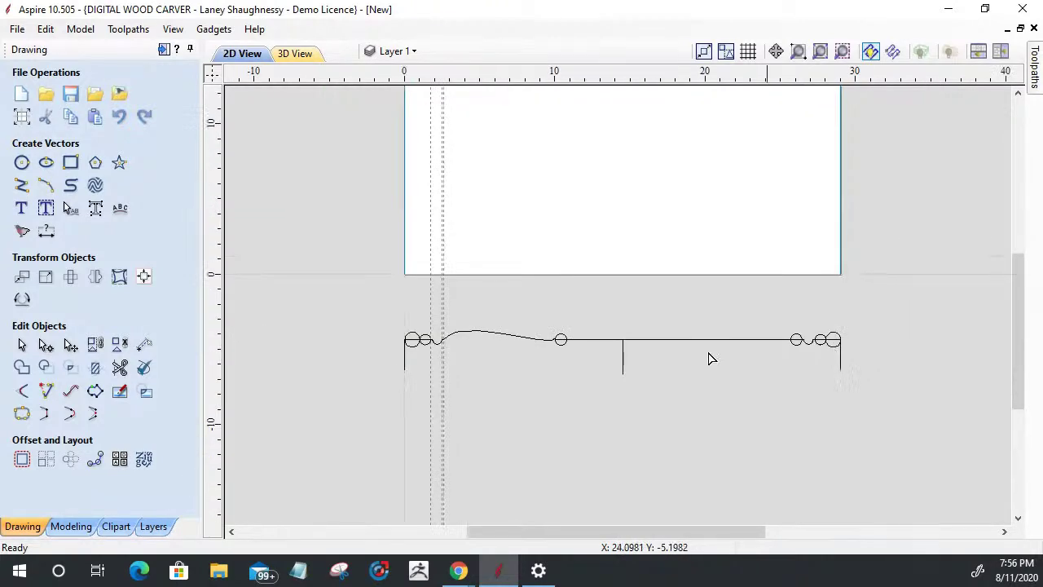
pyautogui.scroll(4, 530, 351)
pyautogui.doubleClick(624, 339)
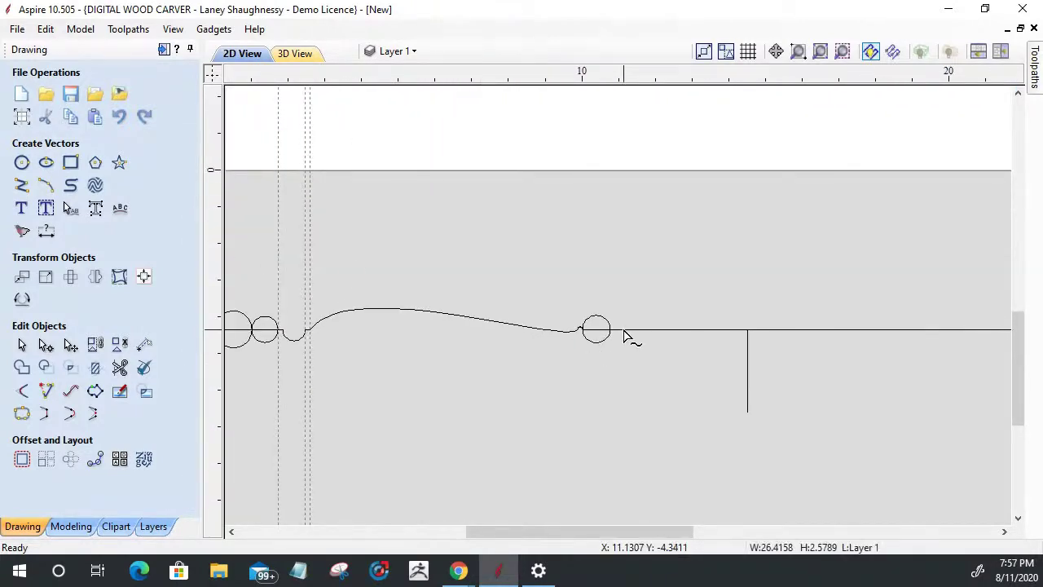
pyautogui.scroll(4, 624, 338)
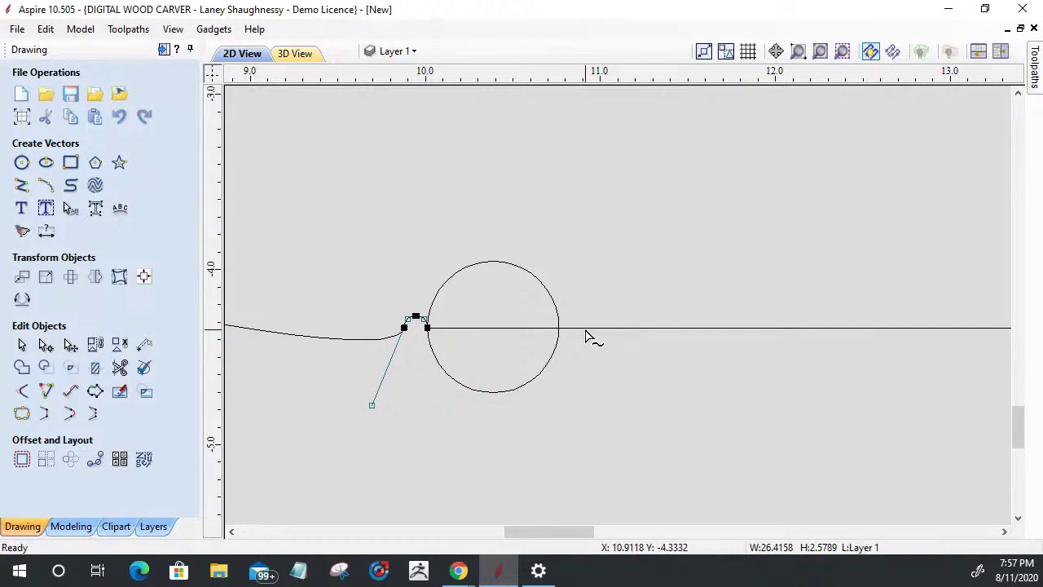
# Insert a point on the profile line where it meets the right edge of the circle near X 10.76.
pyautogui.scroll(4, 563, 333)
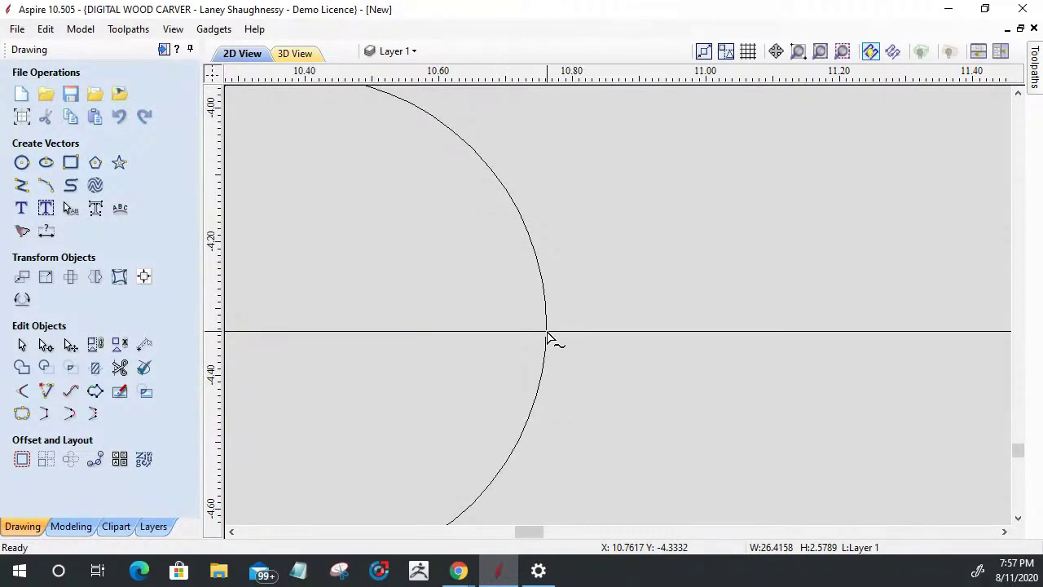
pyautogui.scroll(-2, 553, 304)
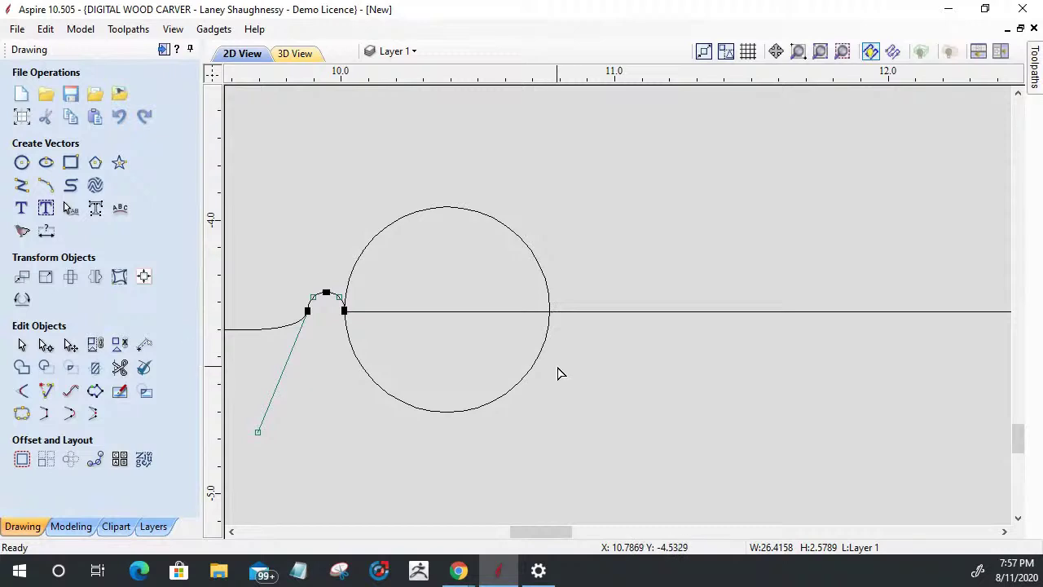
pyautogui.scroll(-5, 737, 309)
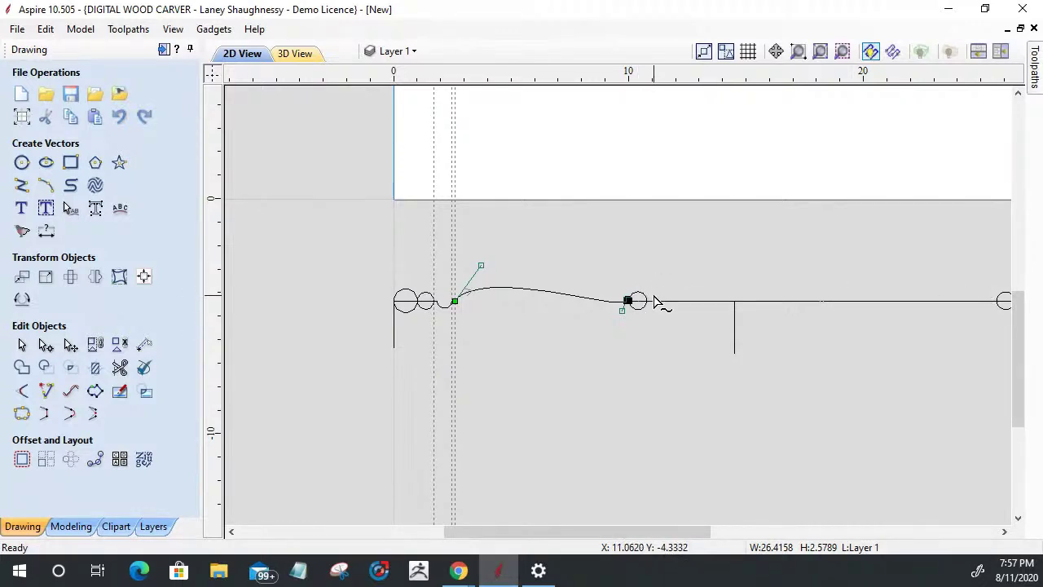
pyautogui.scroll(4, 656, 299)
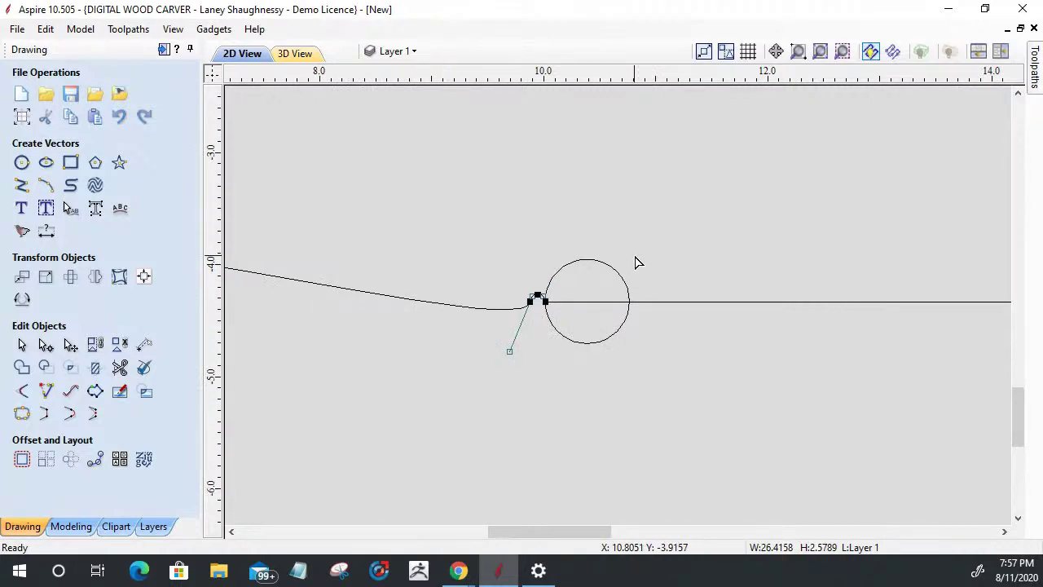
pyautogui.scroll(5, 633, 318)
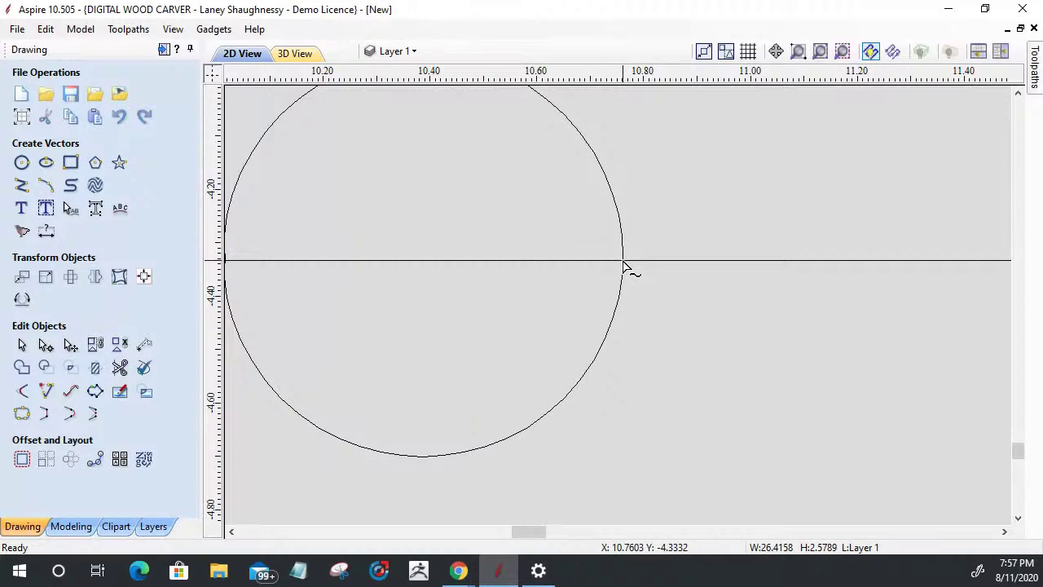
pyautogui.rightClick(623, 266)
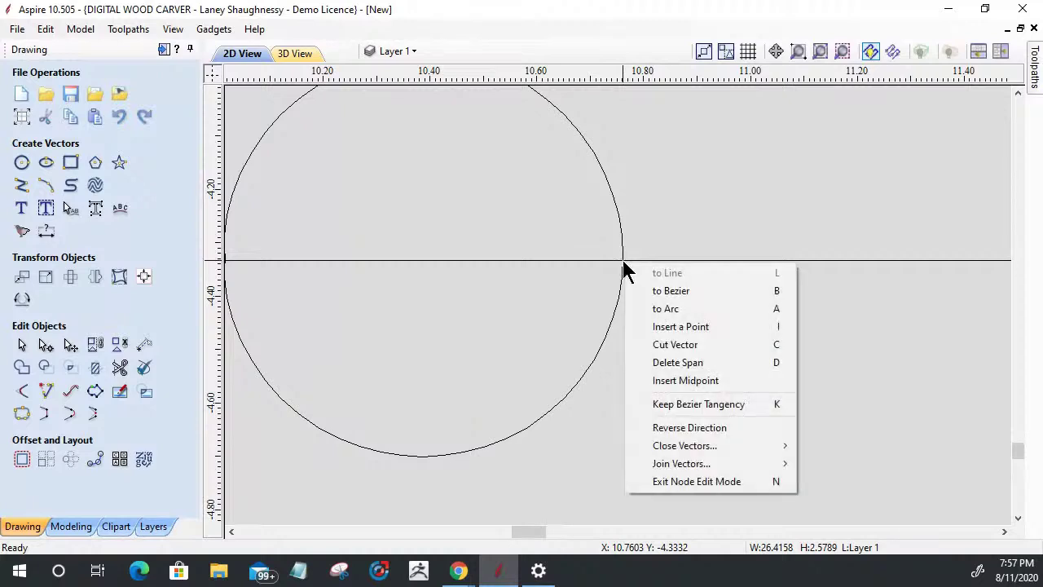
pyautogui.click(652, 331)
pyautogui.scroll(-10, 652, 331)
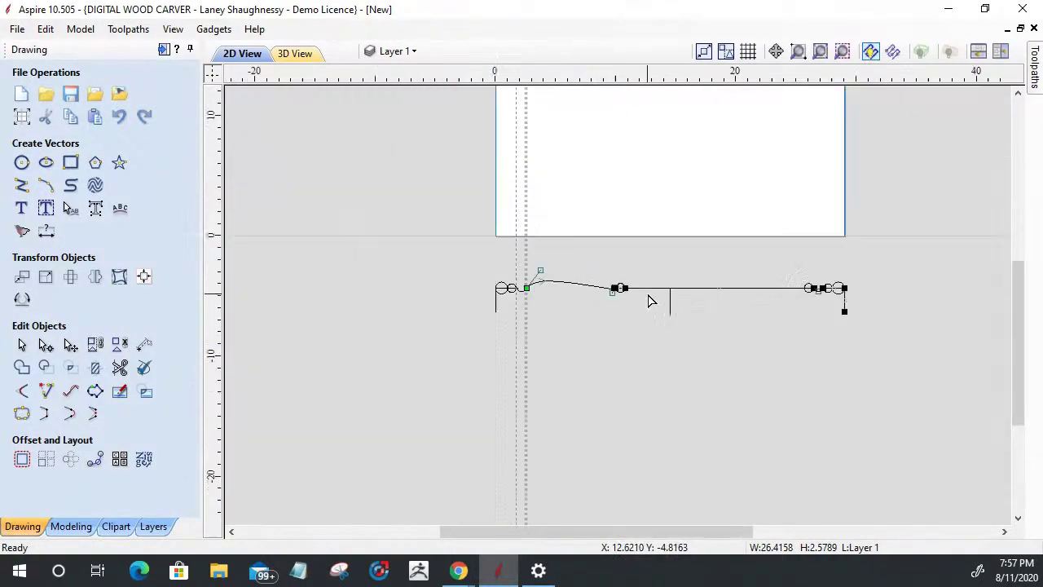
# Insert a point on the profile line where it meets the left edge of the circle near X 25.66.
pyautogui.scroll(7, 819, 287)
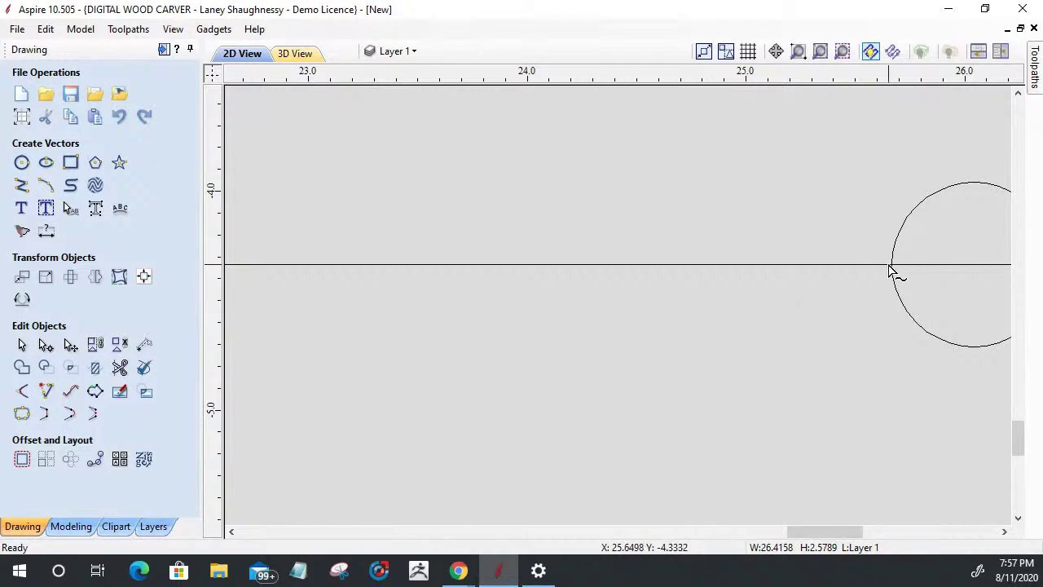
pyautogui.rightClick(893, 269)
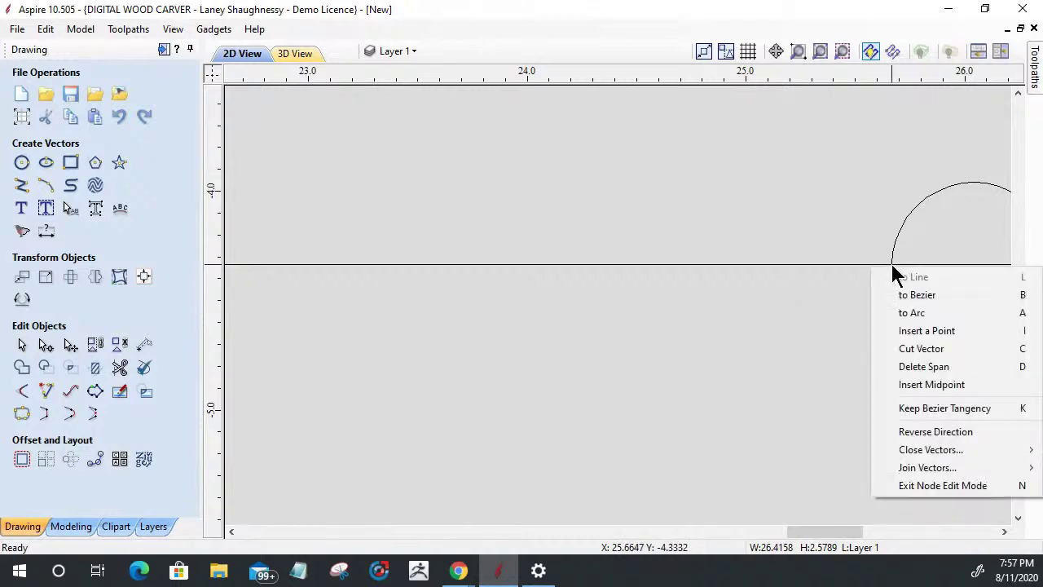
pyautogui.click(896, 331)
pyautogui.scroll(-7, 901, 329)
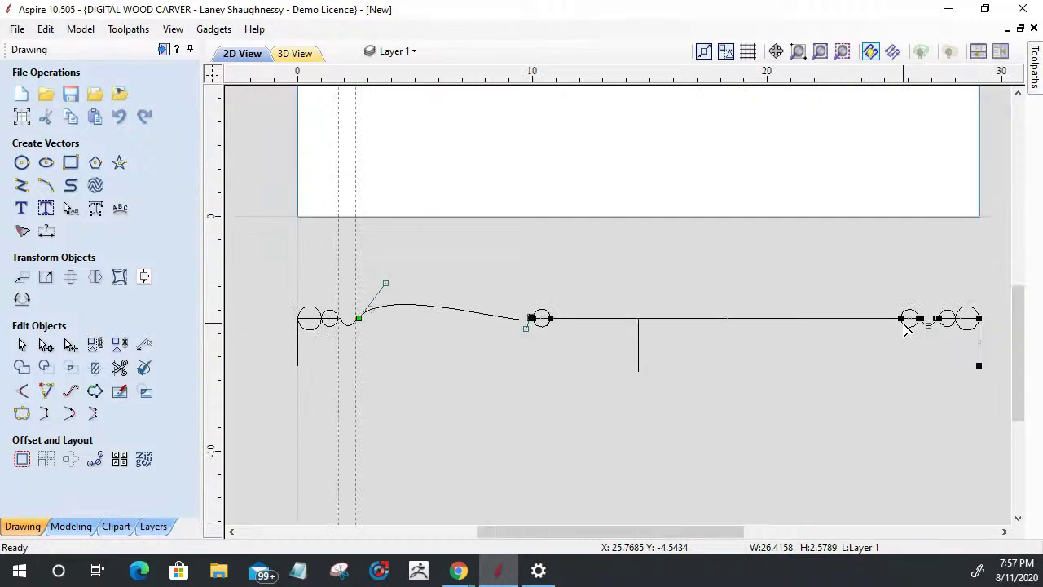
# Insert a second point just right of the node near X 10.76 and move it directly below, forming a tiny vertical step.
pyautogui.scroll(5, 532, 318)
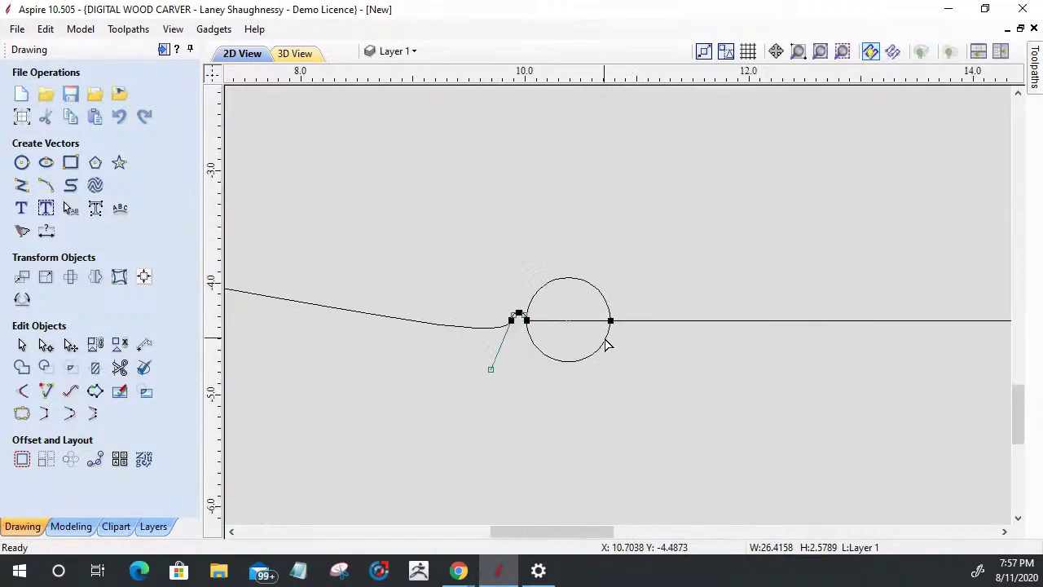
pyautogui.scroll(4, 608, 344)
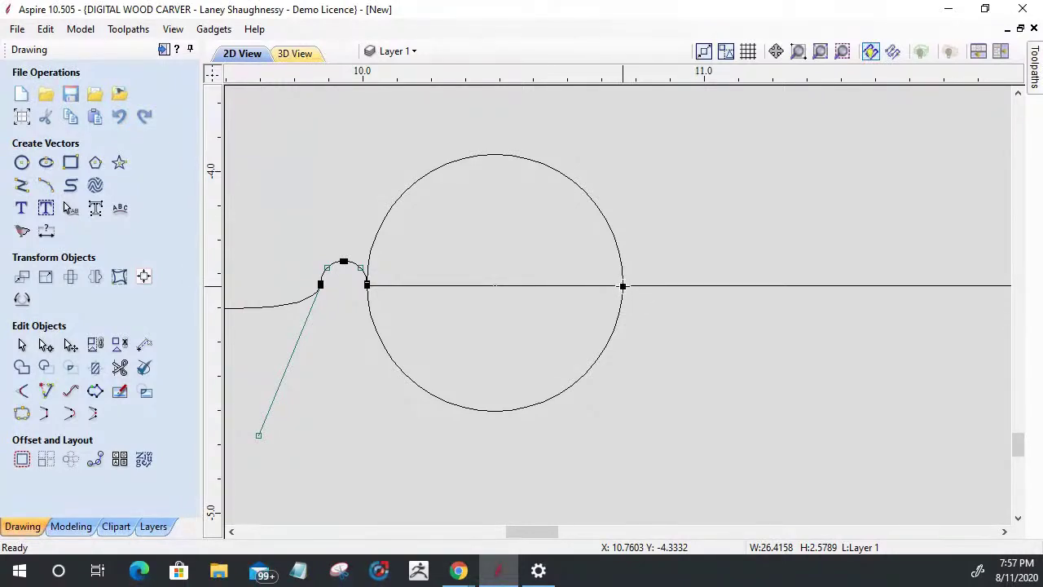
pyautogui.scroll(-4, 498, 265)
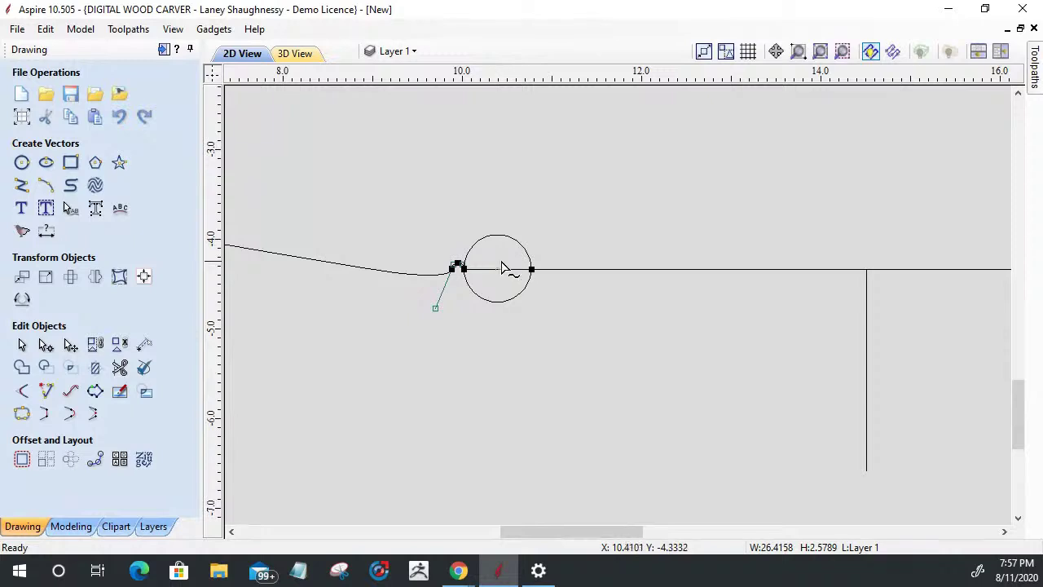
pyautogui.scroll(10, 531, 274)
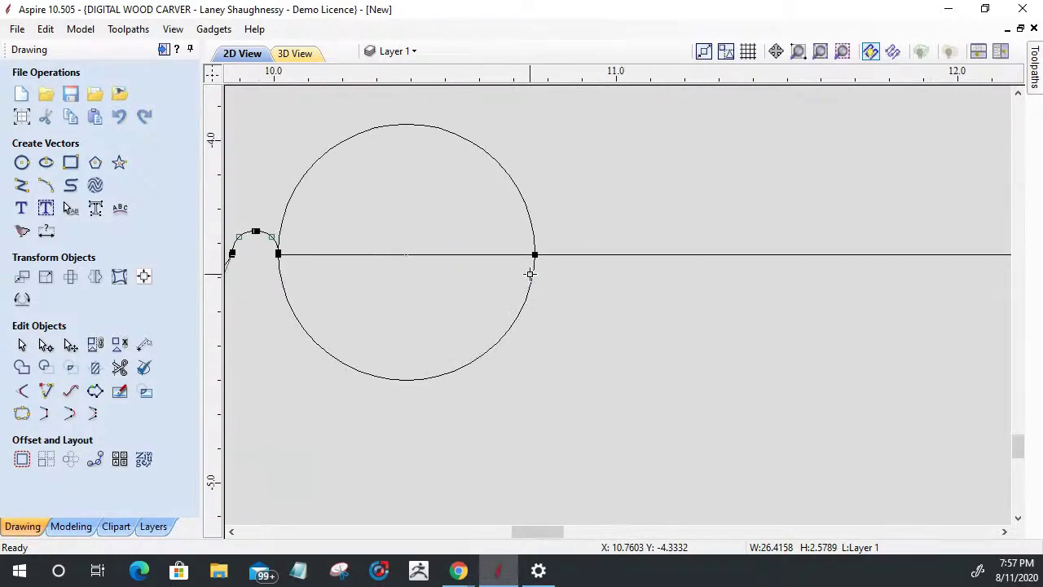
pyautogui.scroll(3, 559, 205)
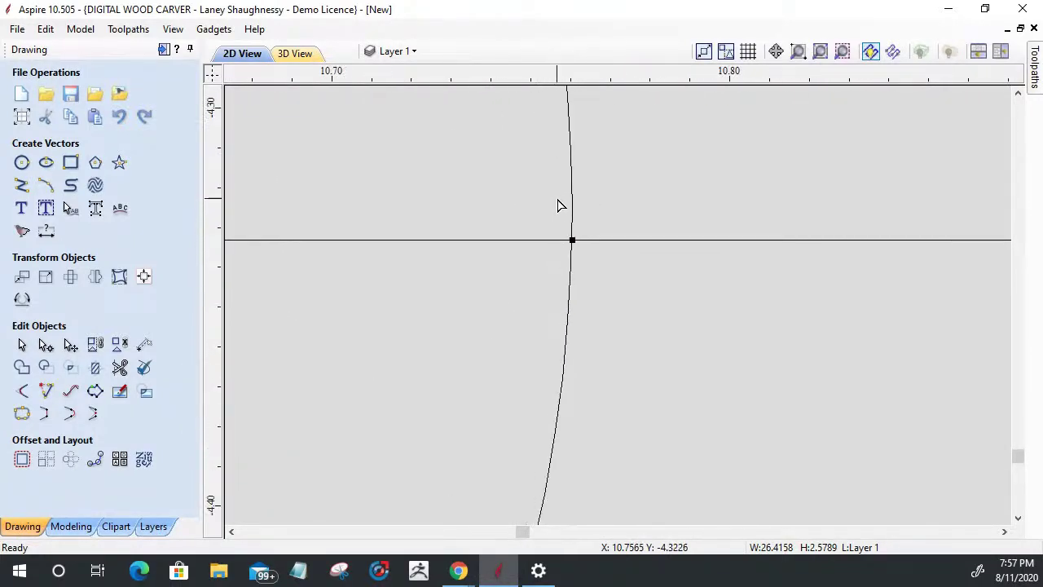
pyautogui.rightClick(592, 256)
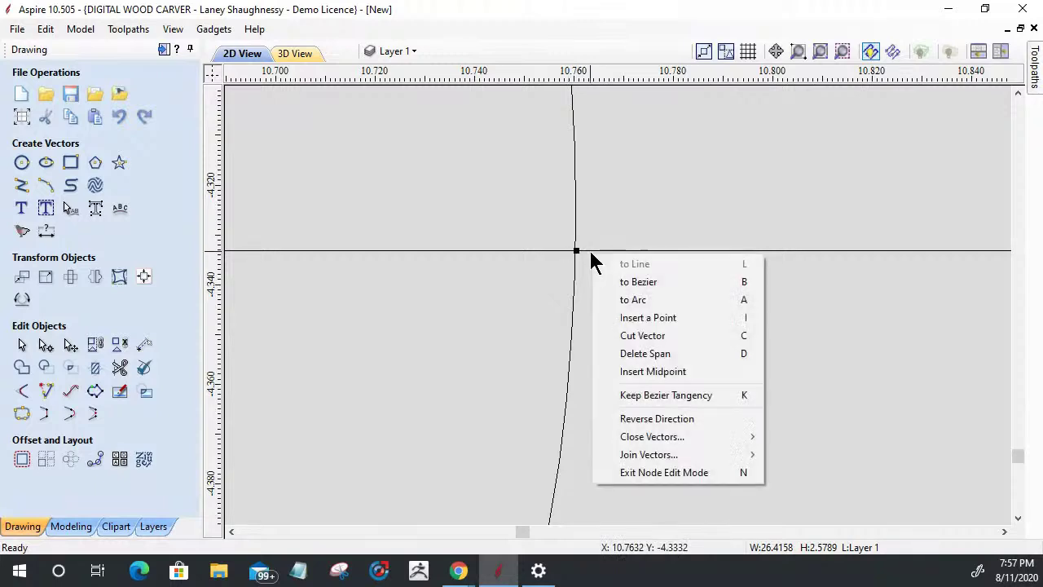
pyautogui.click(611, 318)
pyautogui.moveTo(589, 252)
pyautogui.mouseDown()
pyautogui.moveTo(587, 265)
pyautogui.moveTo(578, 259)
pyautogui.mouseUp()
pyautogui.scroll(3, 578, 269)
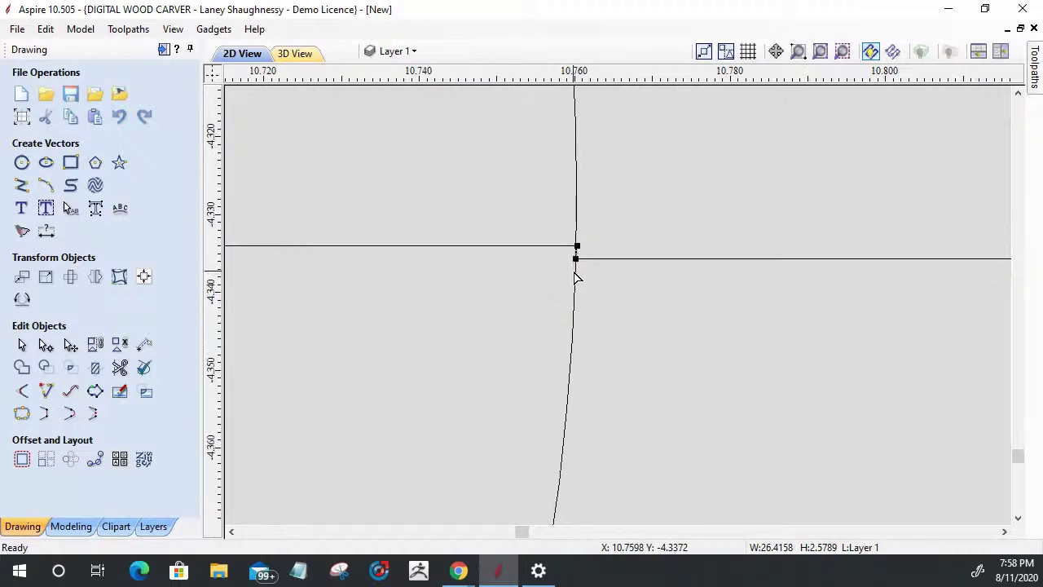
# Align the two step nodes near X 10.76 vertically, nudge them onto the circle's right edge, and deselect the profile.
pyautogui.scroll(2, 538, 177)
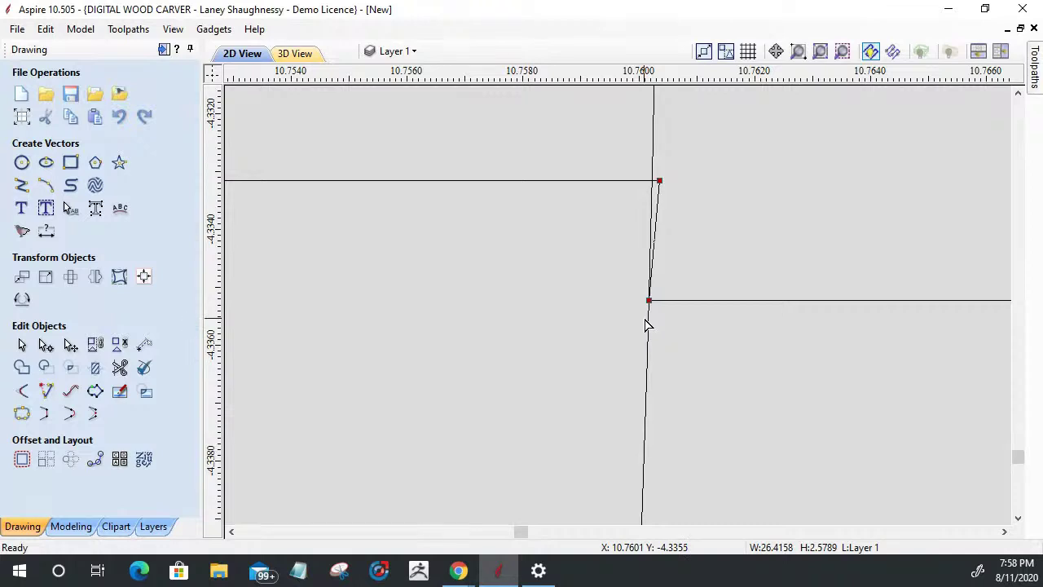
pyautogui.press('Right')
pyautogui.scroll(-4, 645, 324)
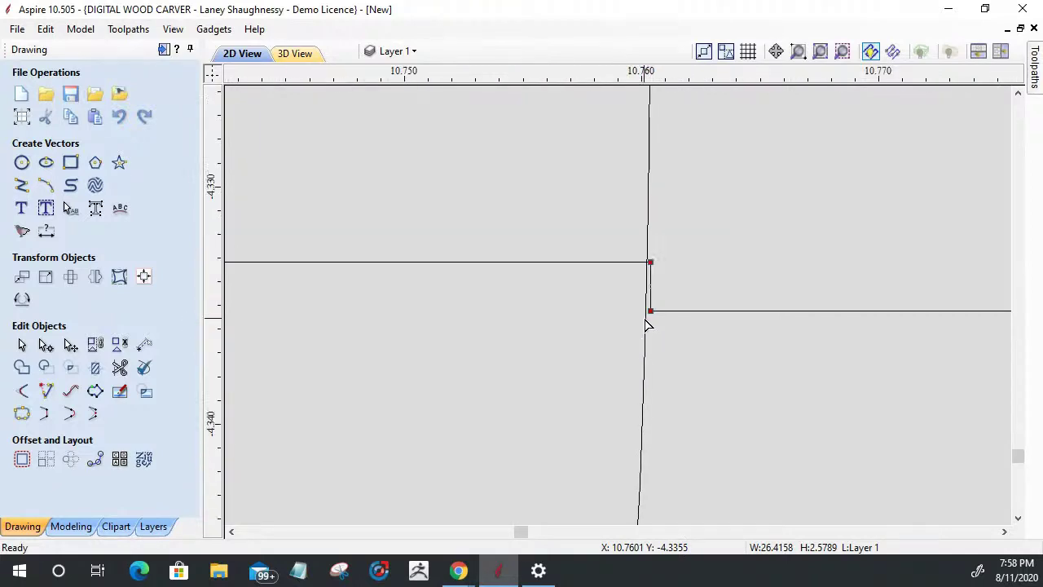
pyautogui.scroll(3, 644, 316)
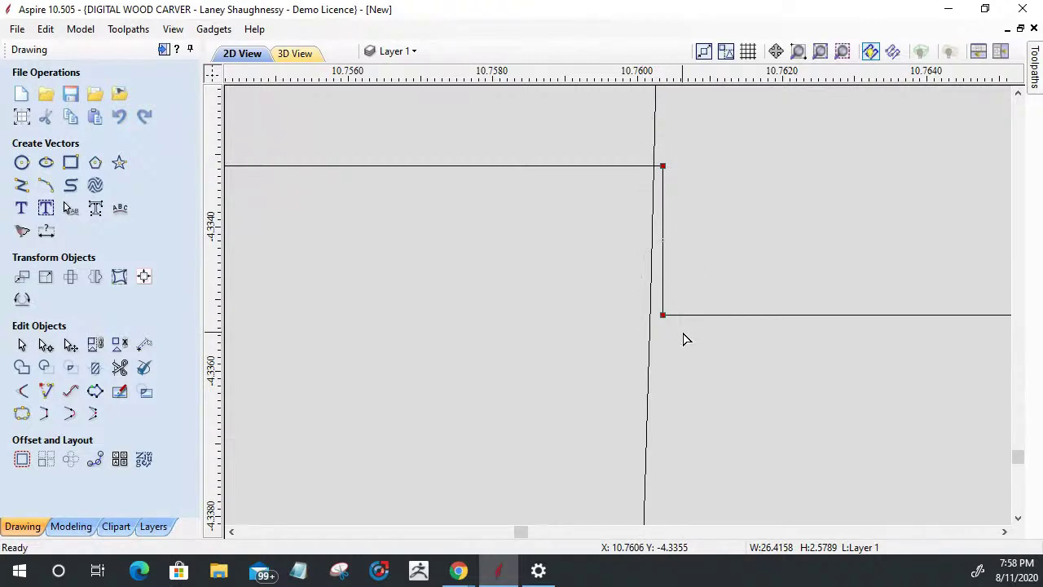
pyautogui.press('Left')
pyautogui.press('Left')
pyautogui.press('Left')
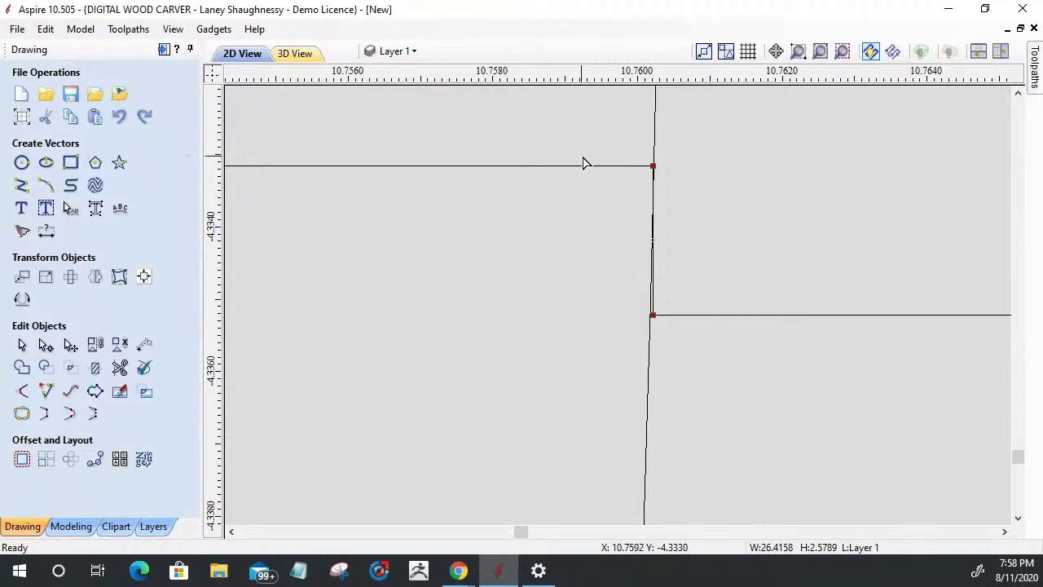
pyautogui.scroll(1, 644, 179)
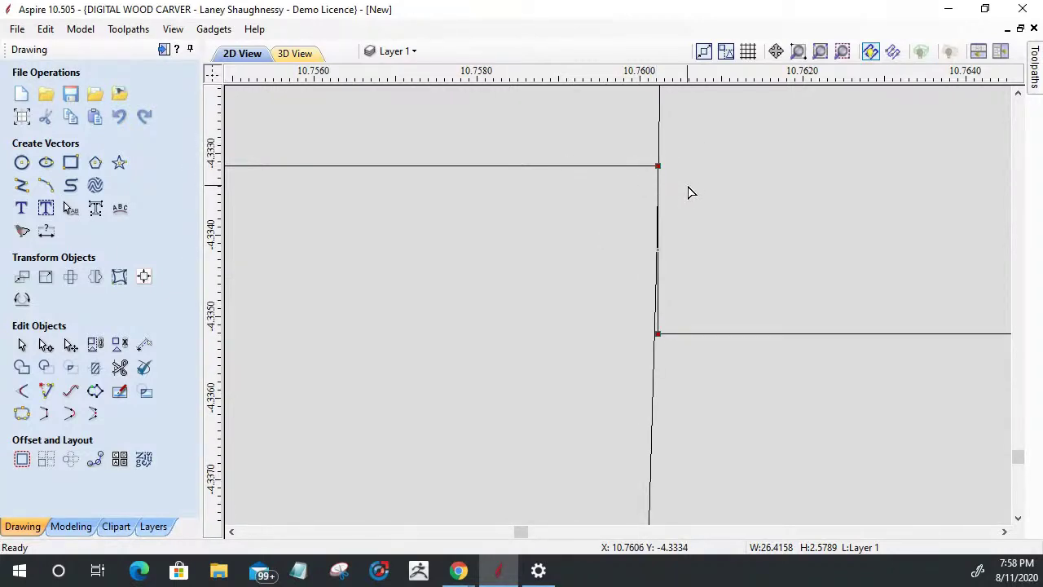
pyautogui.press('Right')
pyautogui.click(687, 206)
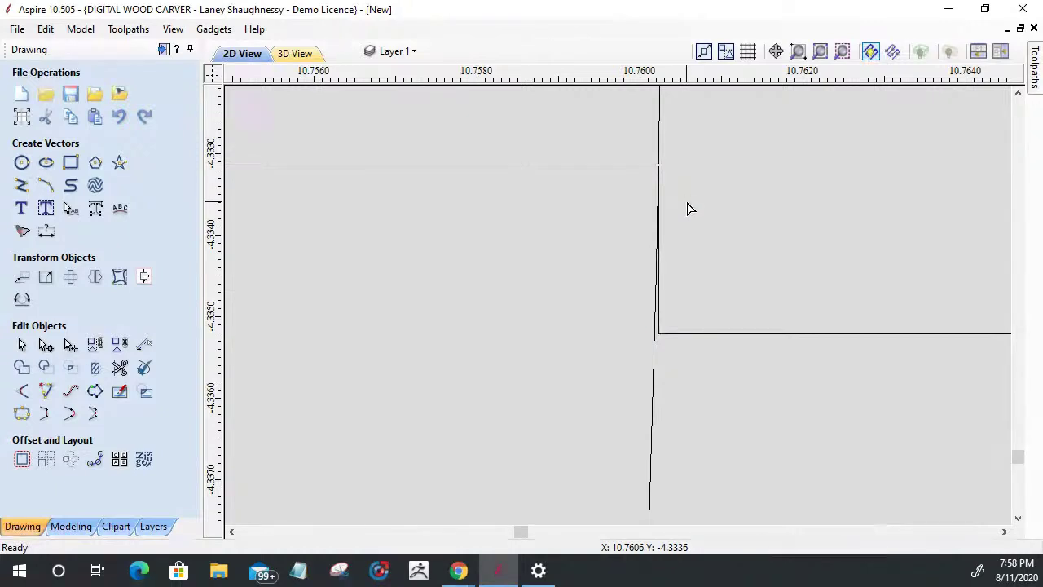
# Move the profile node near X 25.66 exactly onto the circle's left edge, keeping it on the line.
pyautogui.scroll(-10, 667, 359)
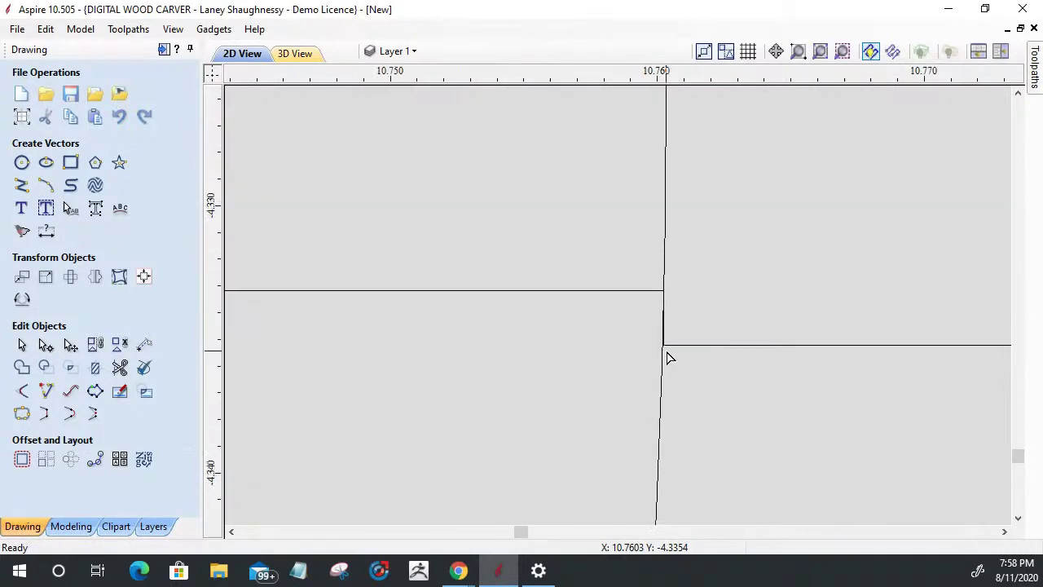
pyautogui.scroll(-5, 666, 358)
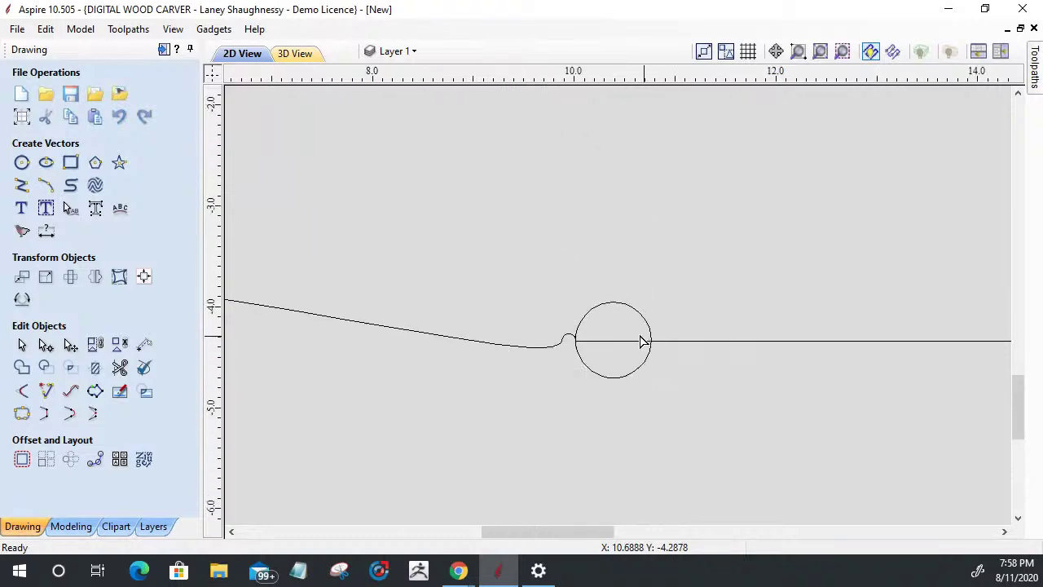
pyautogui.scroll(-1, 650, 347)
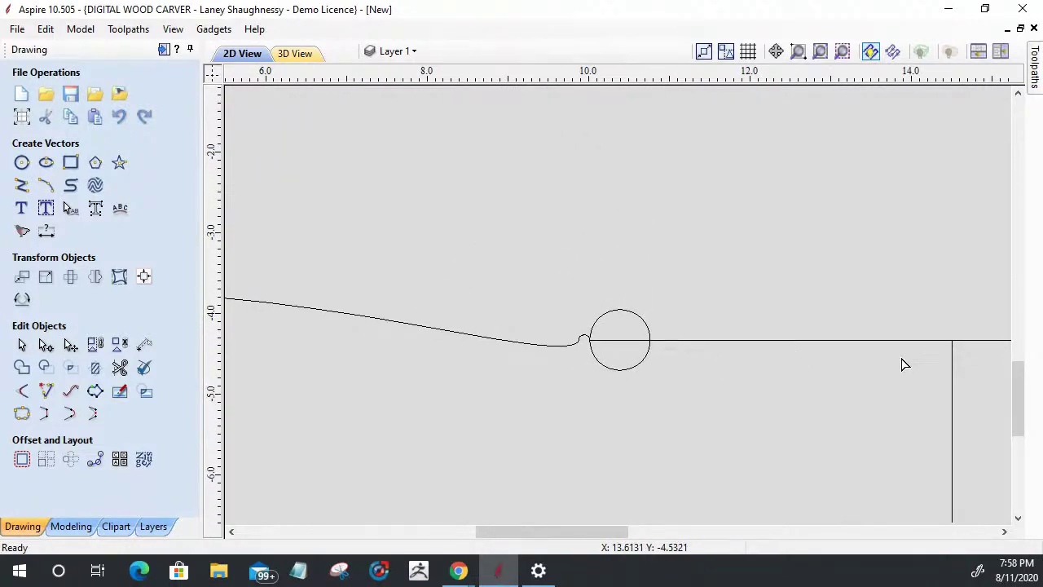
pyautogui.scroll(-6, 726, 359)
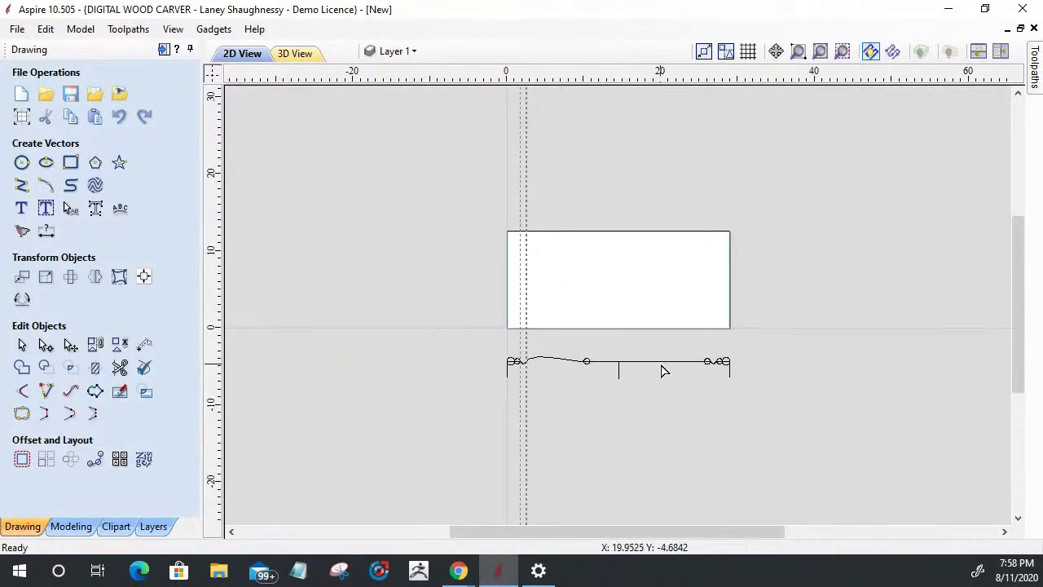
pyautogui.scroll(7, 663, 365)
pyautogui.scroll(7, 852, 359)
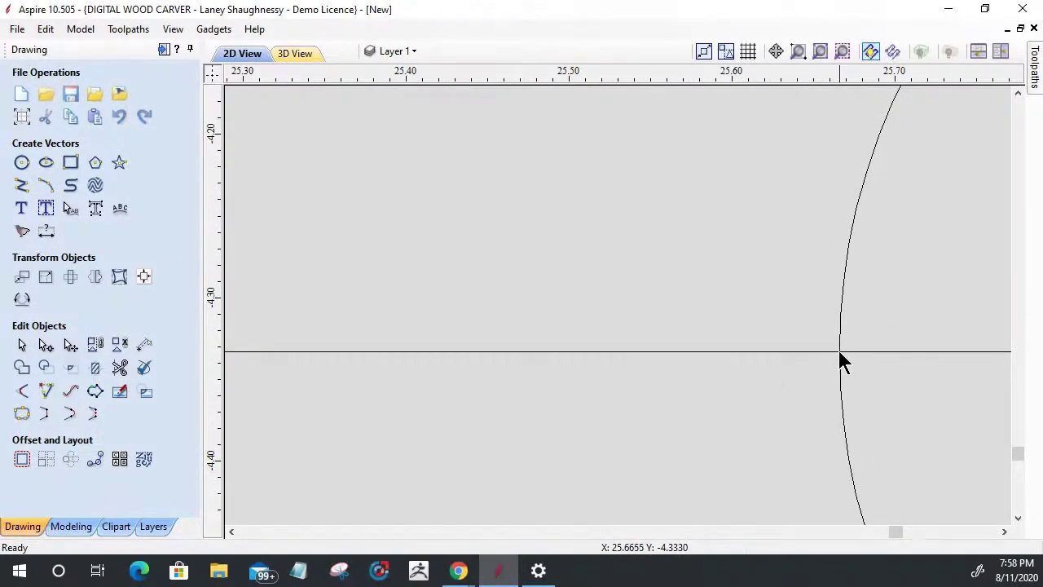
pyautogui.click(832, 352)
pyautogui.press('Escape')
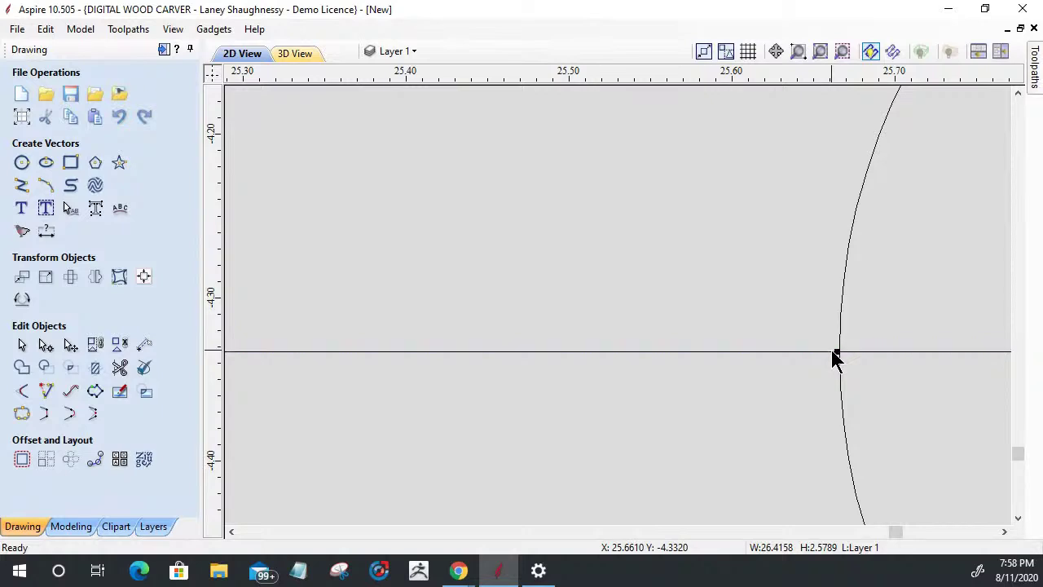
pyautogui.scroll(5, 833, 354)
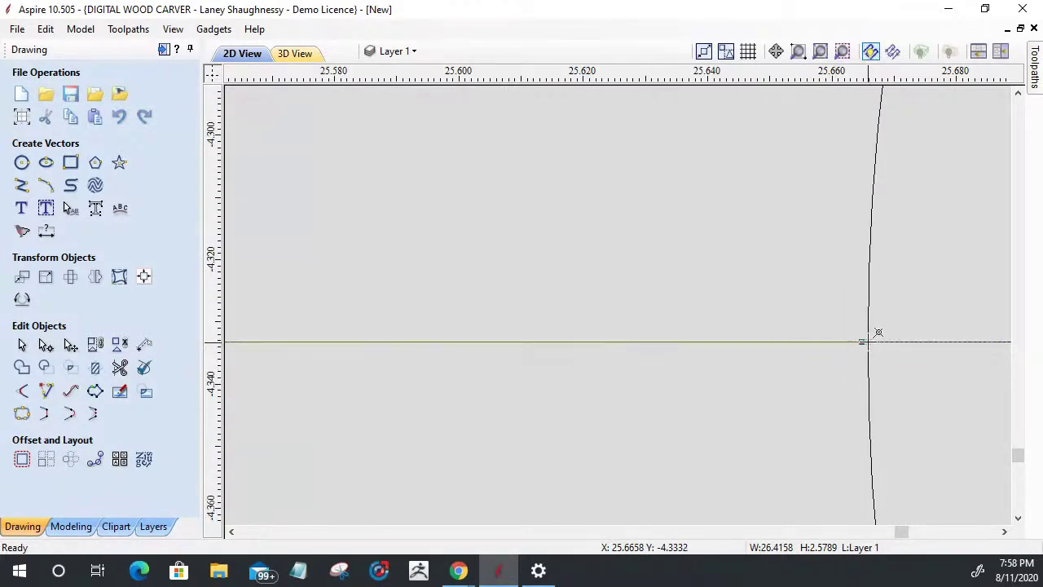
pyautogui.click(867, 342)
# Insert a second point just left of the node near X 25.66 and move it directly below on the circle's edge.
pyautogui.rightClick(861, 348)
pyautogui.click(903, 178)
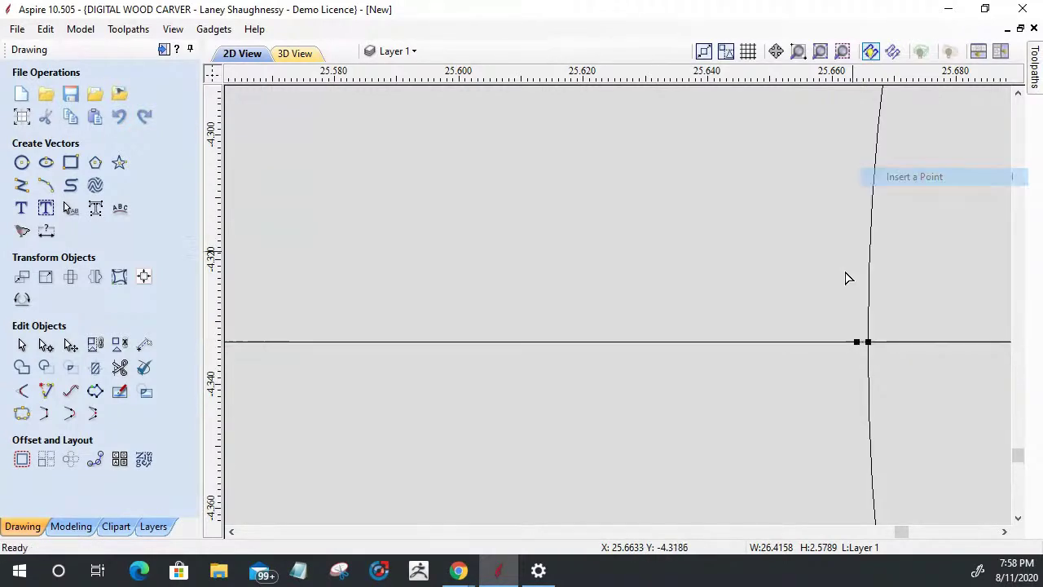
pyautogui.moveTo(868, 359); pyautogui.dragTo(868, 358)
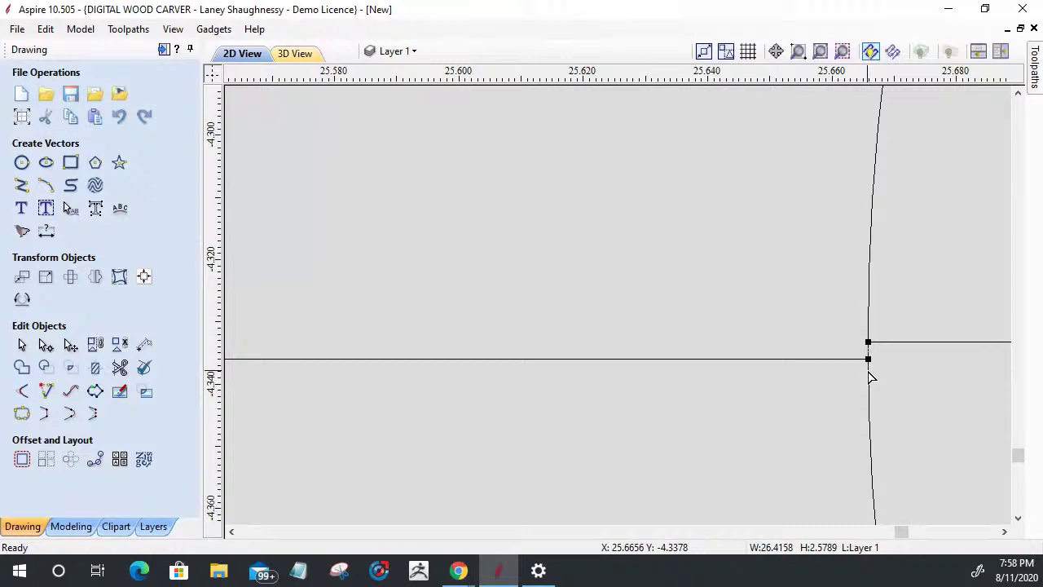
pyautogui.scroll(-10, 870, 377)
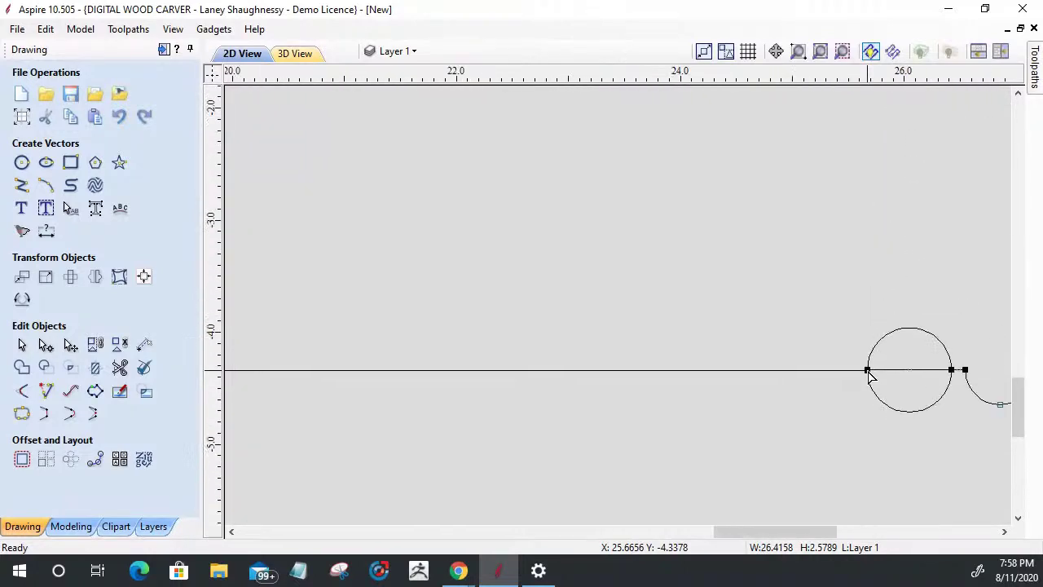
pyautogui.scroll(-5, 758, 400)
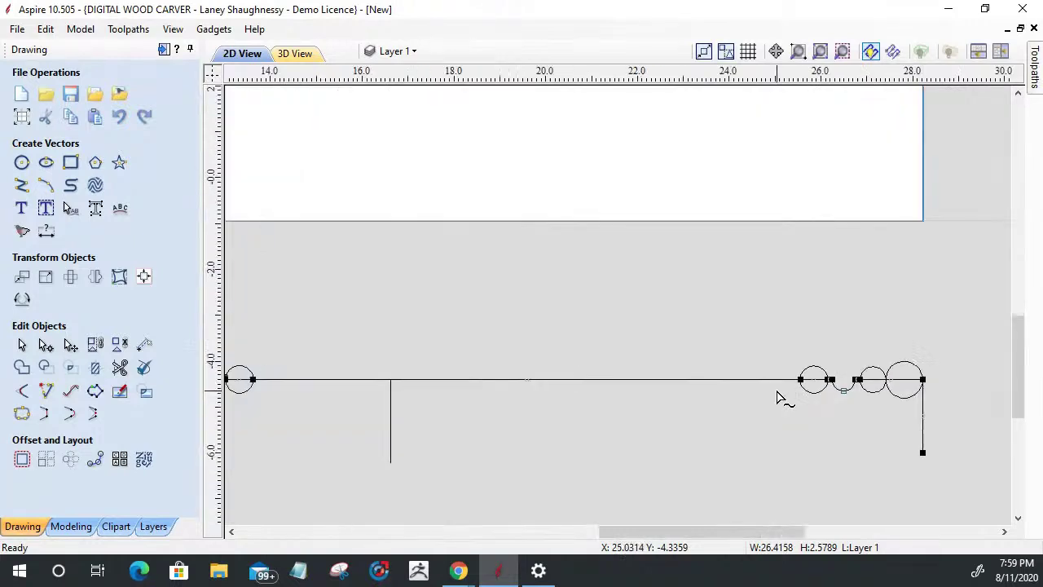
pyautogui.scroll(3, 780, 395)
pyautogui.scroll(10, 832, 362)
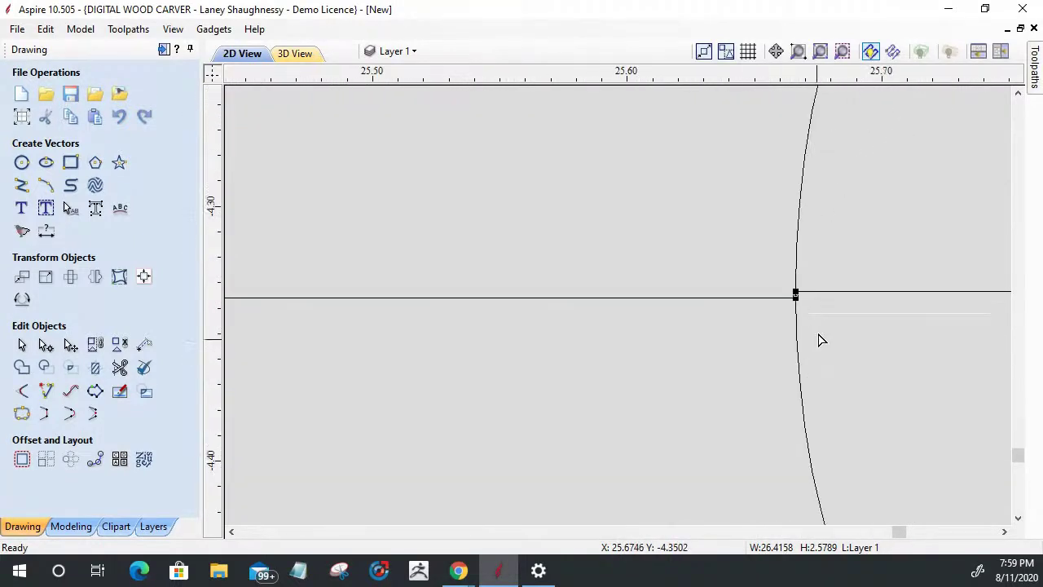
# Align the two step nodes near X 25.66 vertically on the circle's edge.
pyautogui.scroll(5, 739, 301)
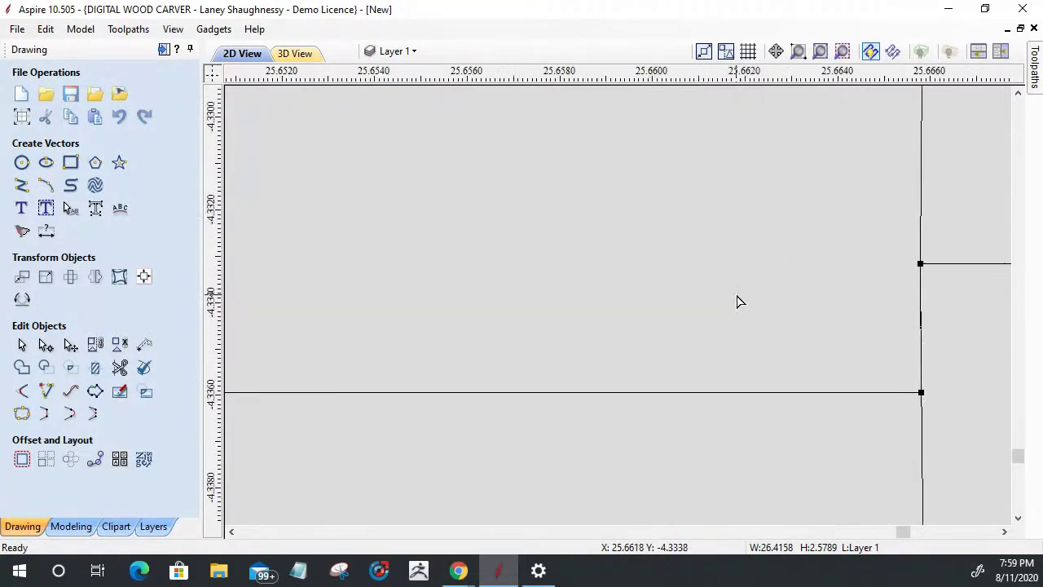
pyautogui.click(920, 262)
pyautogui.scroll(-6, 887, 384)
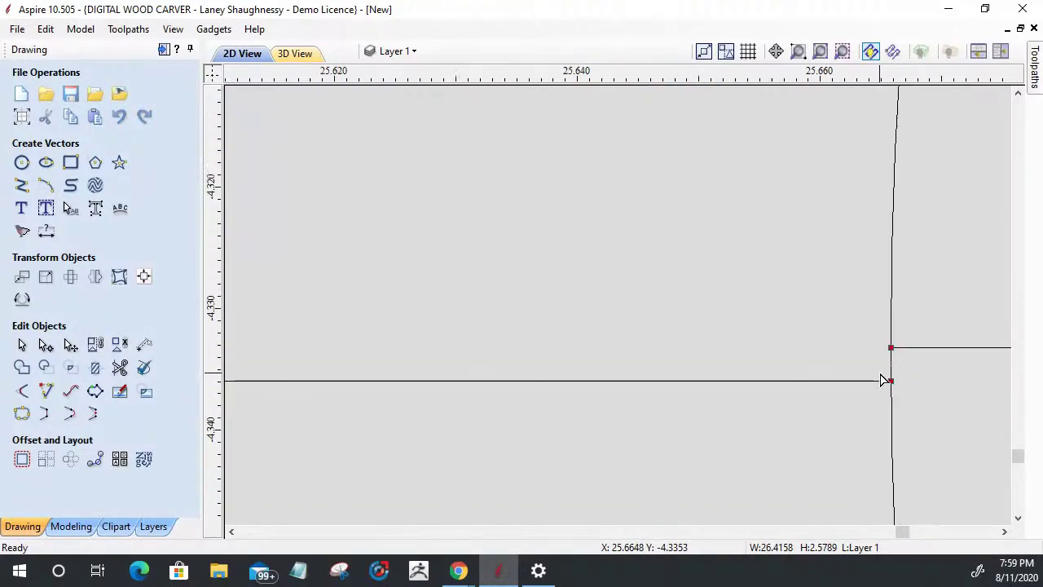
pyautogui.scroll(-5, 881, 376)
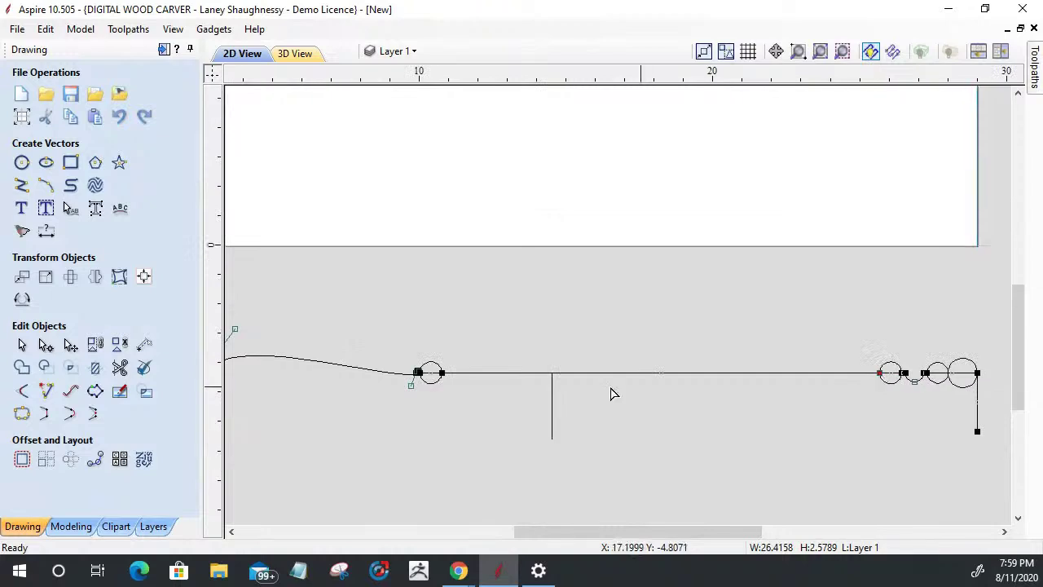
# Move the lower step nodes near X 10.76 and X 25.66 down together, lowering the long line between them to about Y -4.75.
pyautogui.scroll(3, 417, 394)
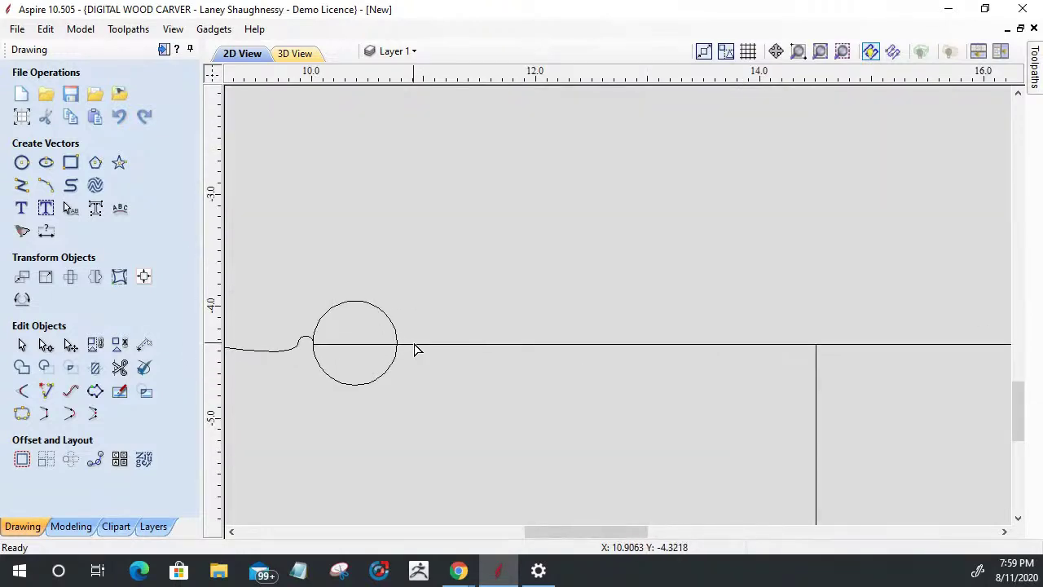
pyautogui.click(415, 349)
pyautogui.scroll(4, 399, 355)
pyautogui.scroll(6, 391, 313)
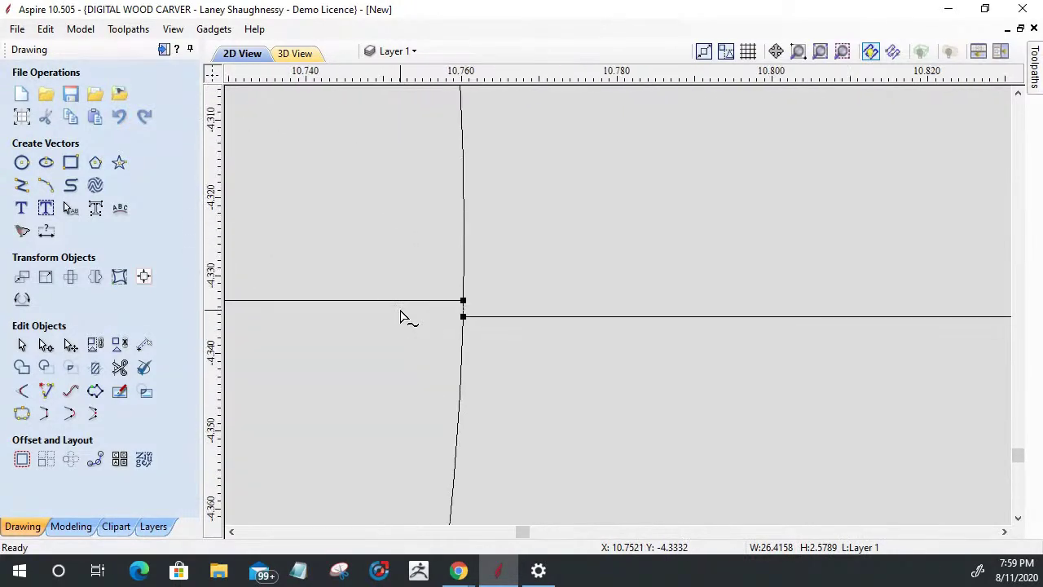
pyautogui.scroll(-8, 475, 383)
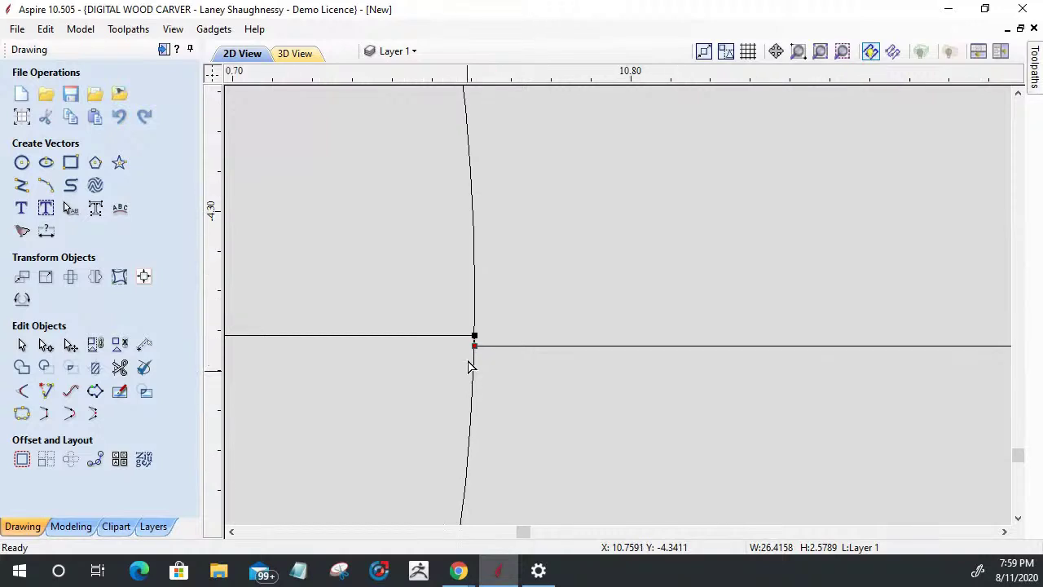
pyautogui.scroll(-6, 456, 334)
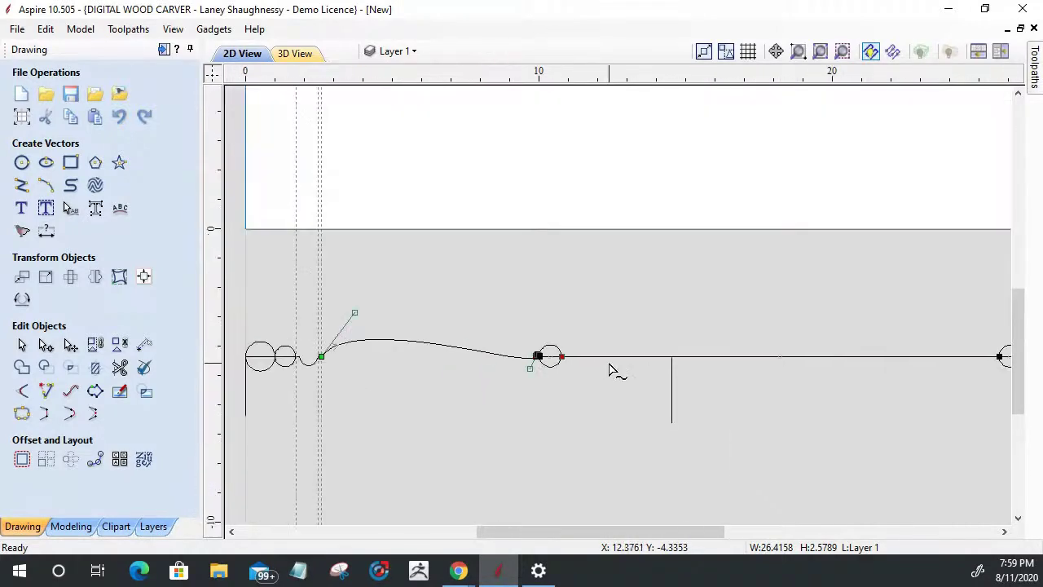
pyautogui.scroll(8, 819, 371)
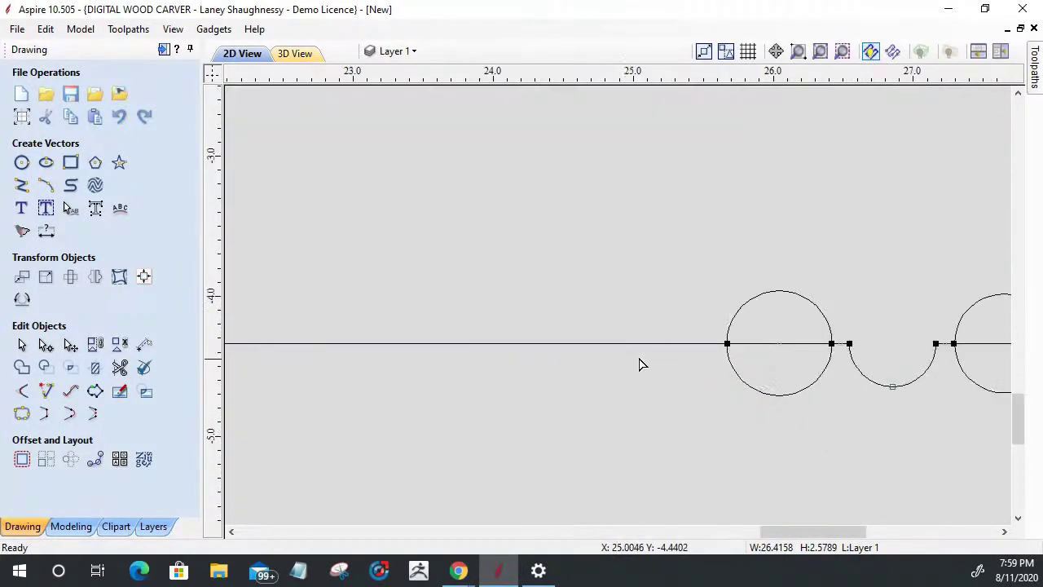
pyautogui.scroll(2, 846, 319)
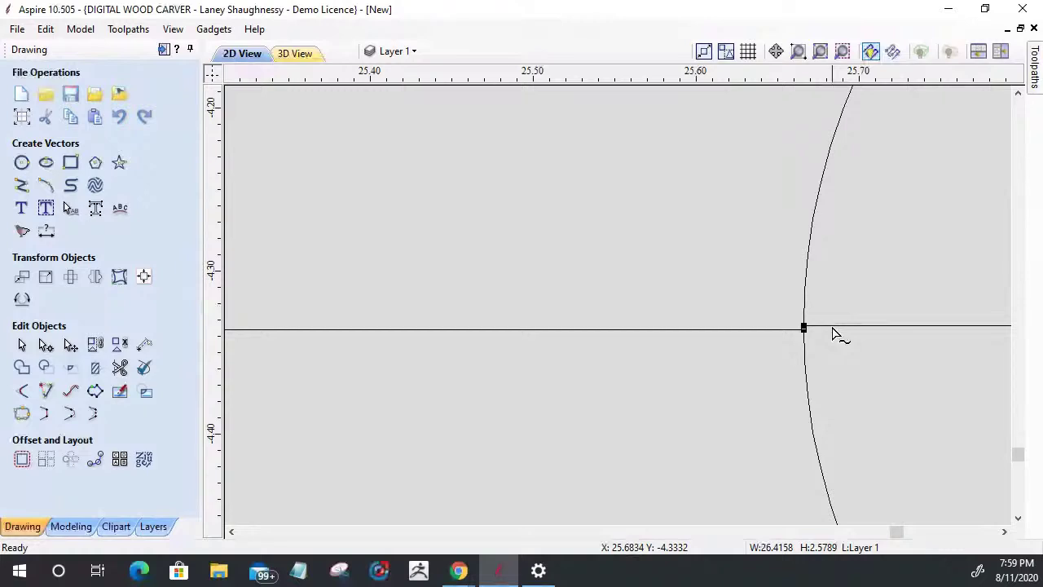
pyautogui.scroll(2, 833, 332)
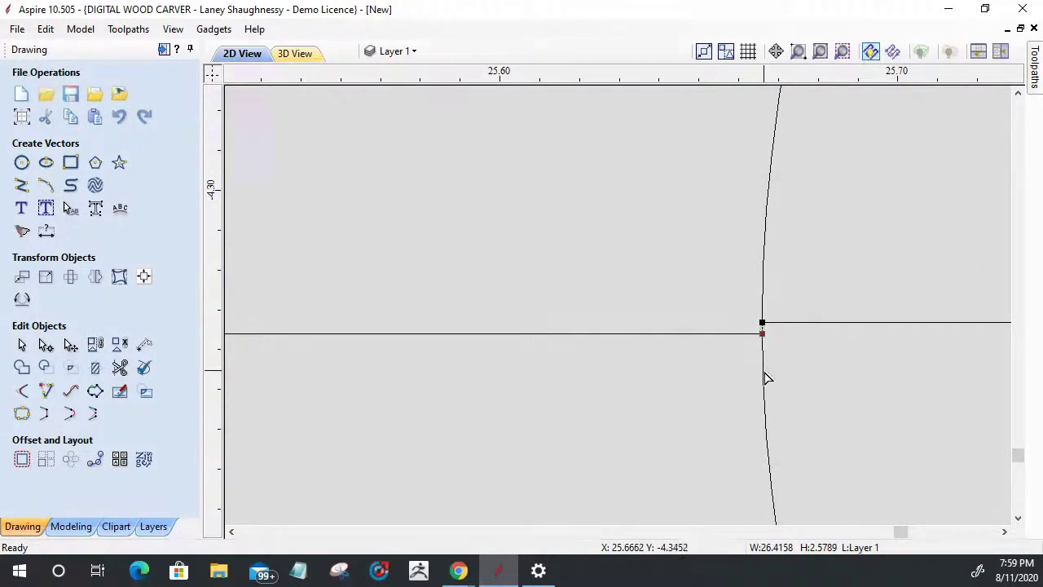
pyautogui.scroll(-10, 764, 375)
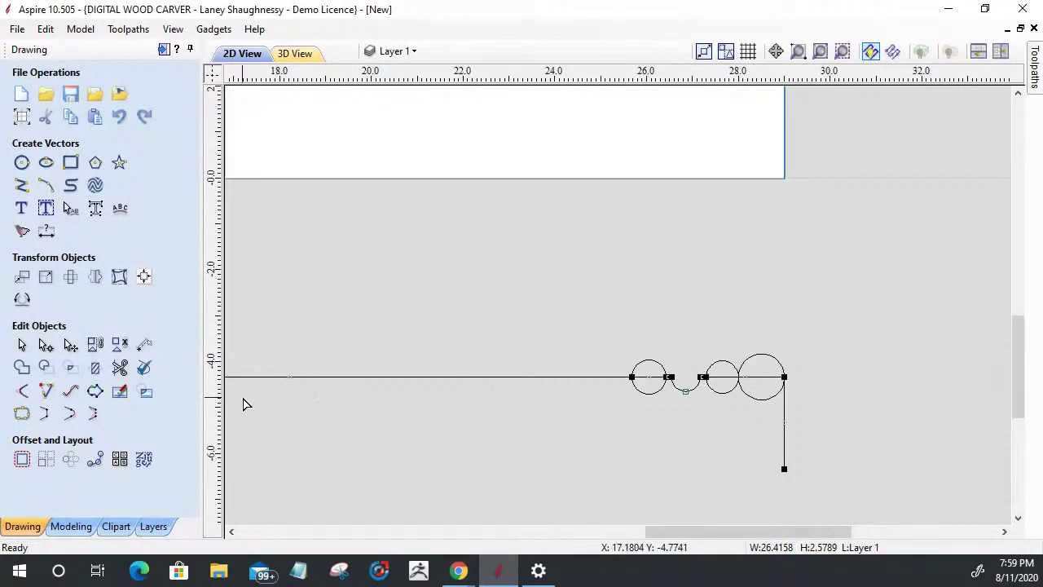
pyautogui.scroll(-2, 317, 402)
pyautogui.moveTo(650, 530); pyautogui.dragTo(551, 530)
pyautogui.press('Down')
pyautogui.press('Down')
pyautogui.press('Down')
pyautogui.press('Down')
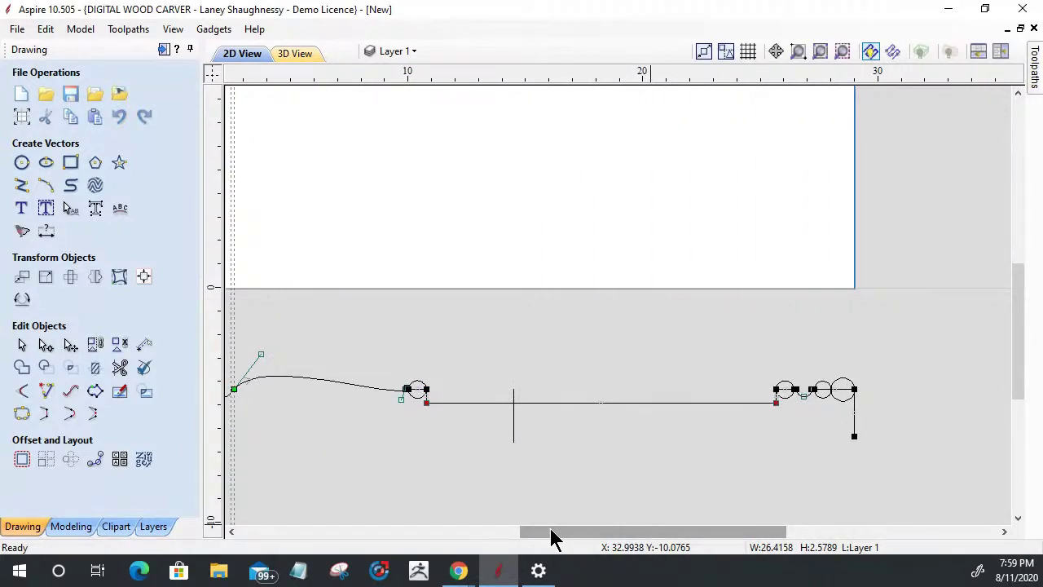
pyautogui.press('Up')
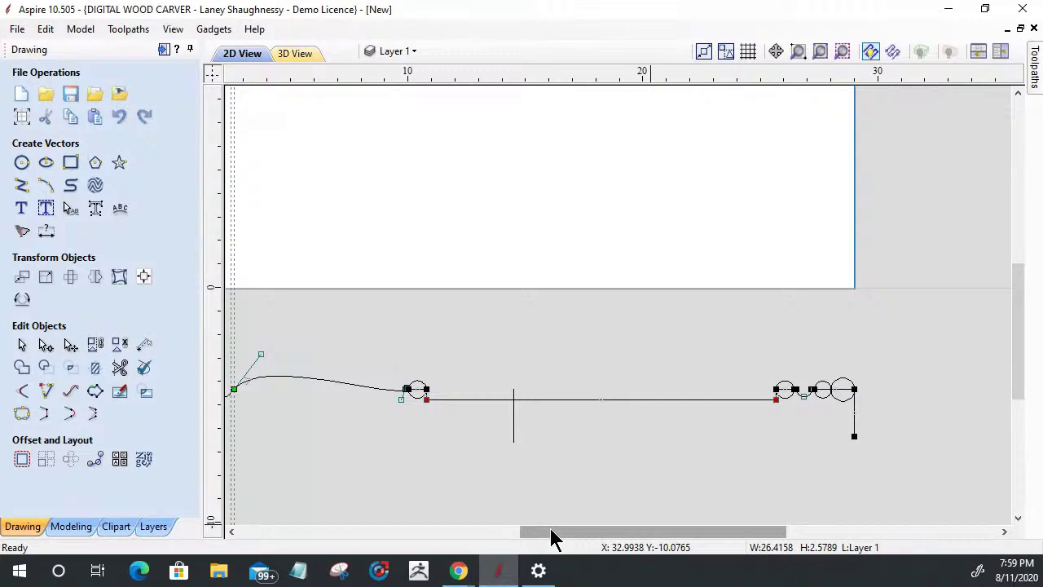
# Place a horizontal guide along the original profile line through the upper step node, at Y -4.3332.
pyautogui.scroll(5, 405, 399)
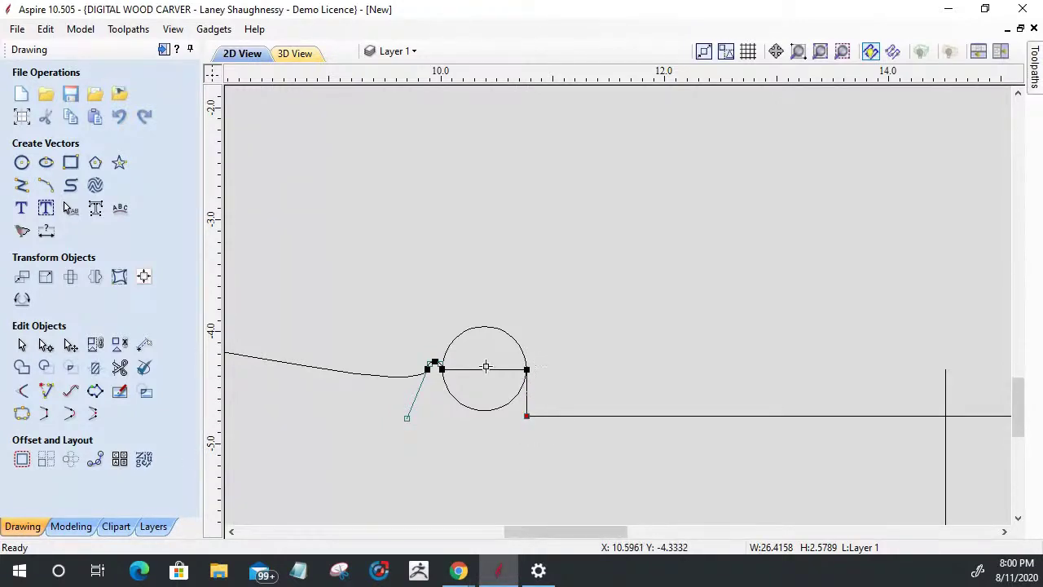
pyautogui.moveTo(573, 78); pyautogui.dragTo(538, 369)
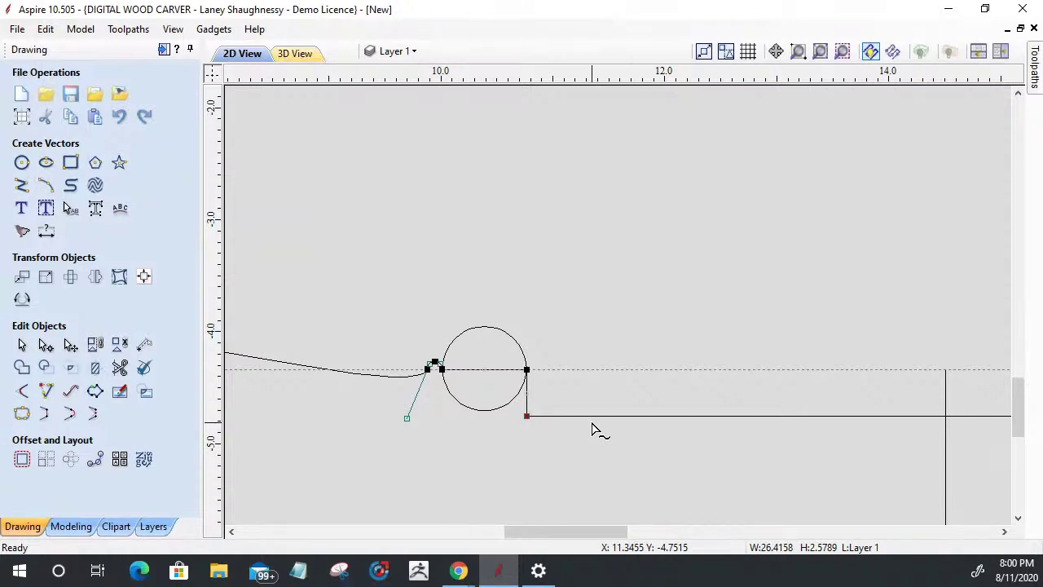
pyautogui.click(619, 367)
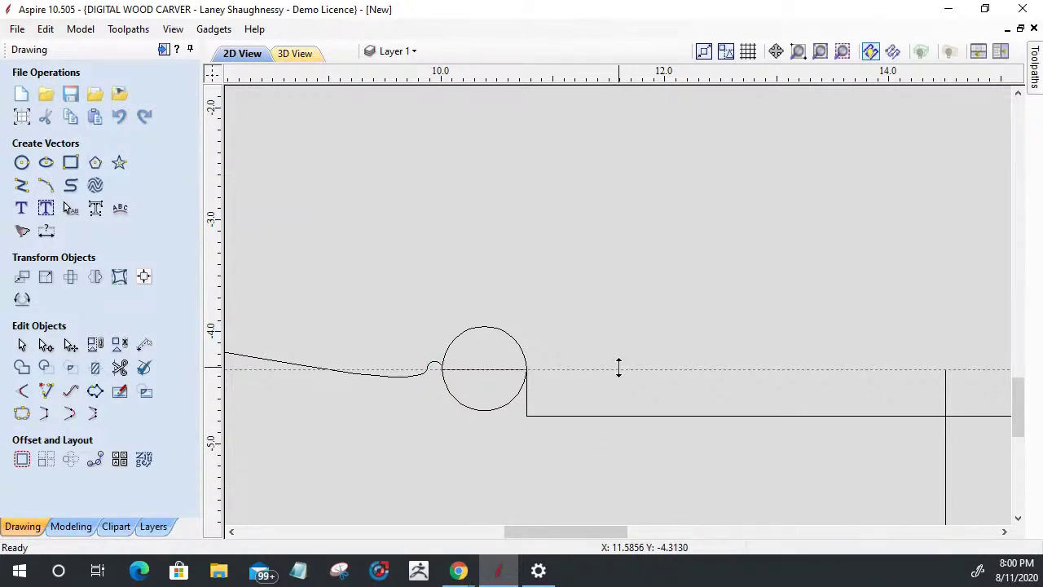
# Create one new parallel guide relative to the horizontal guide, with an offset of -.375 inches.
pyautogui.doubleClick(620, 367)
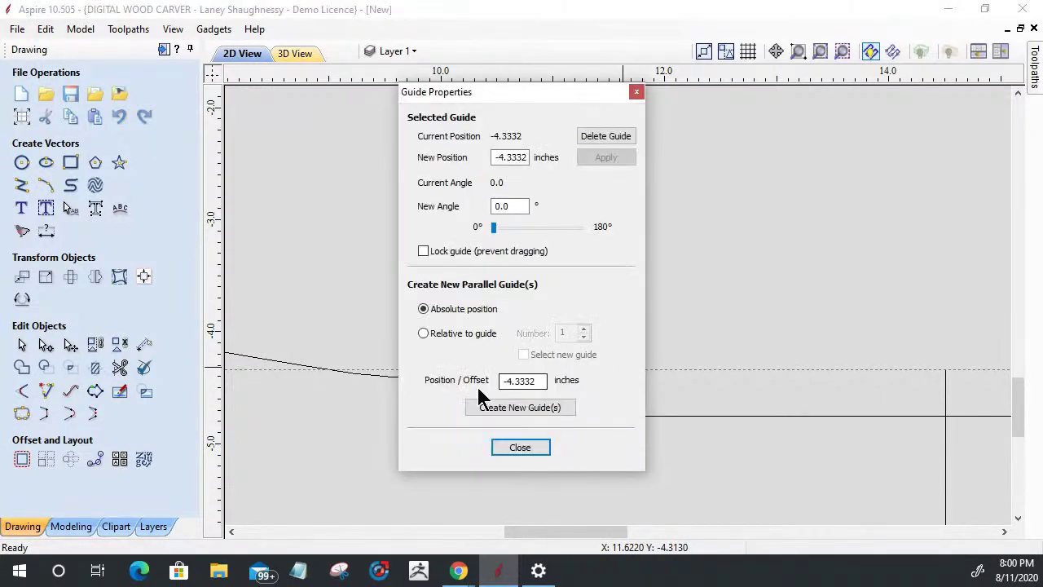
pyautogui.click(423, 334)
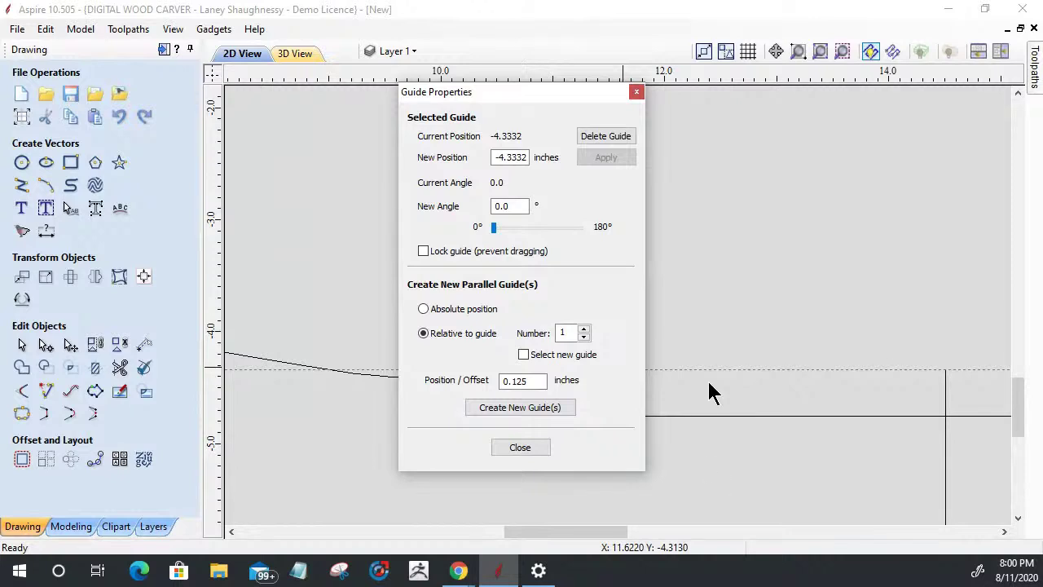
pyautogui.moveTo(542, 380); pyautogui.dragTo(492, 383)
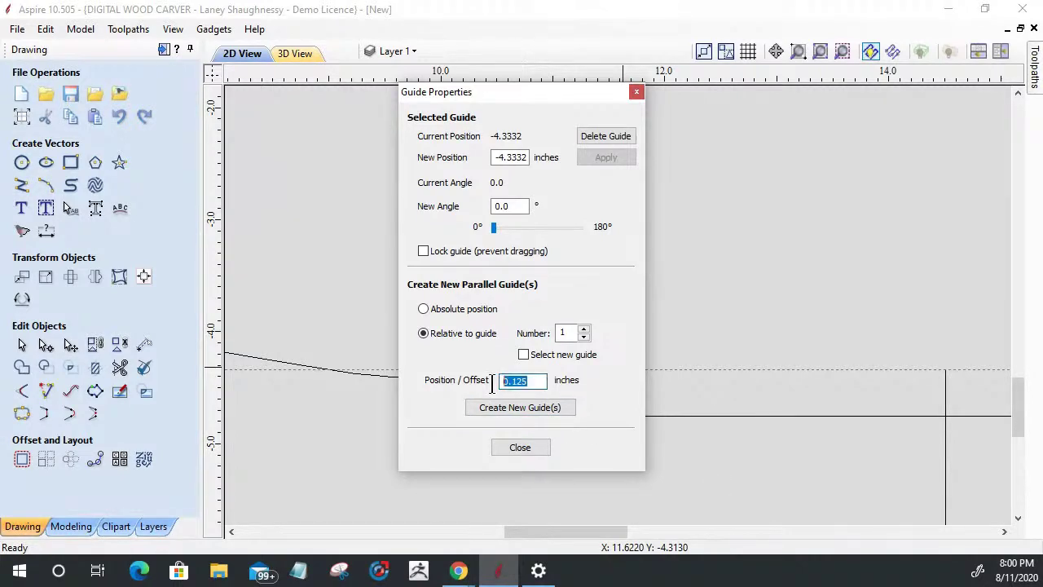
pyautogui.write('-')
pyautogui.click(515, 409)
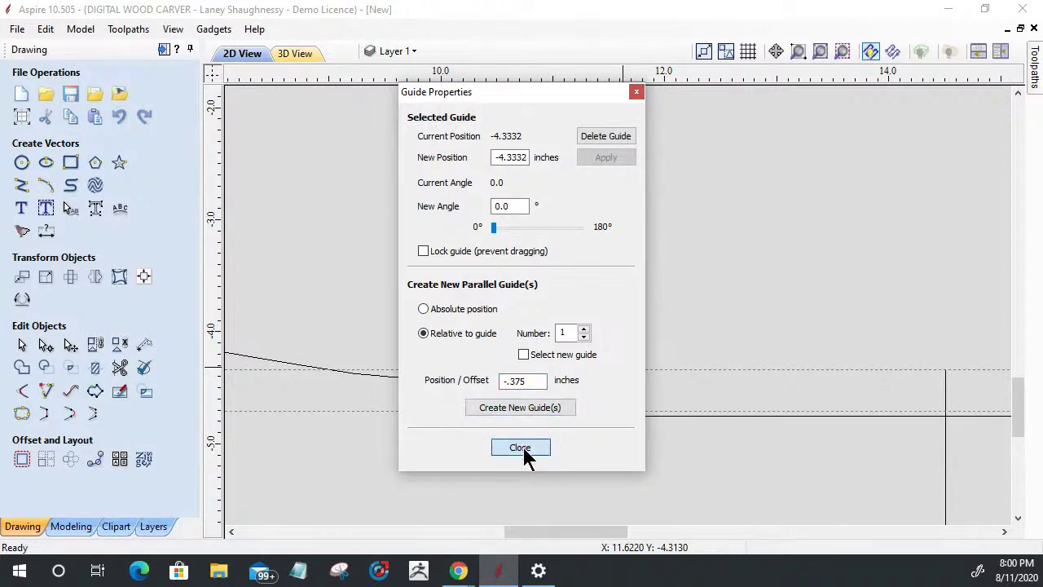
pyautogui.click(524, 450)
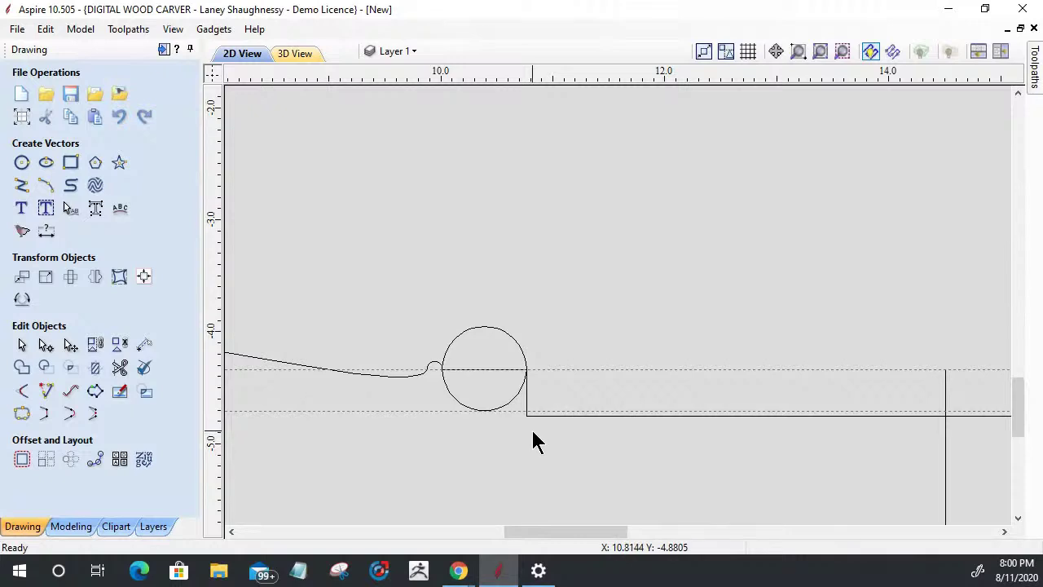
# Move both lower step nodes near X 10.76 and X 25.66 up together onto the new lower guide.
pyautogui.moveTo(536, 414); pyautogui.dragTo(534, 412)
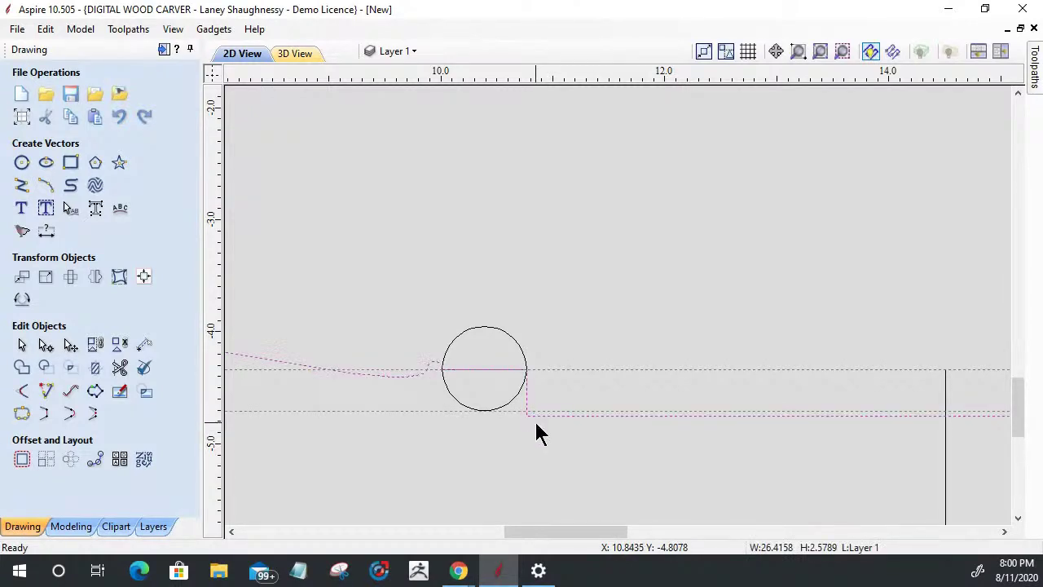
pyautogui.click(46, 345)
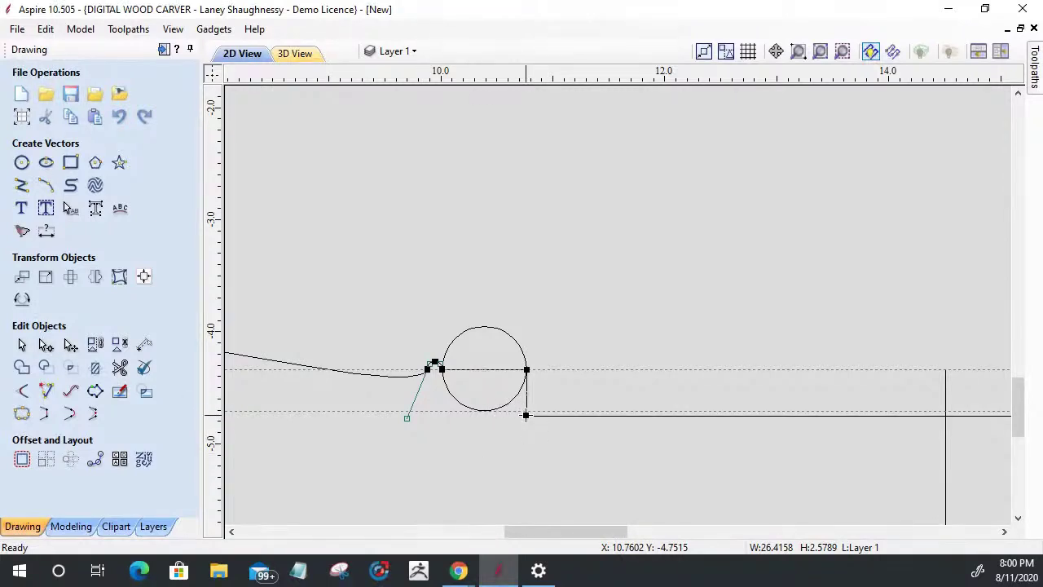
pyautogui.scroll(-5, 361, 419)
pyautogui.scroll(2, 836, 441)
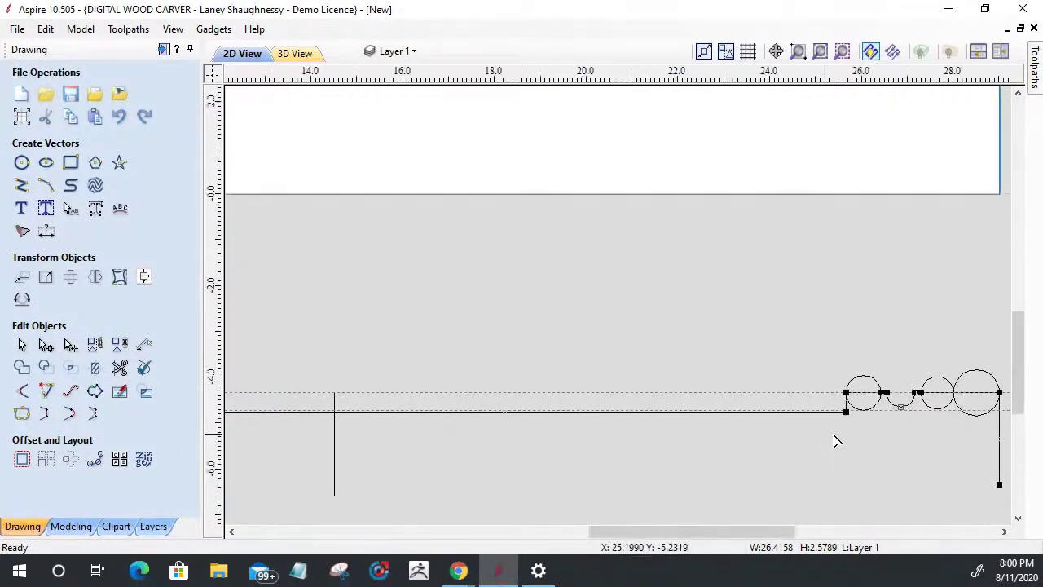
pyautogui.click(846, 414)
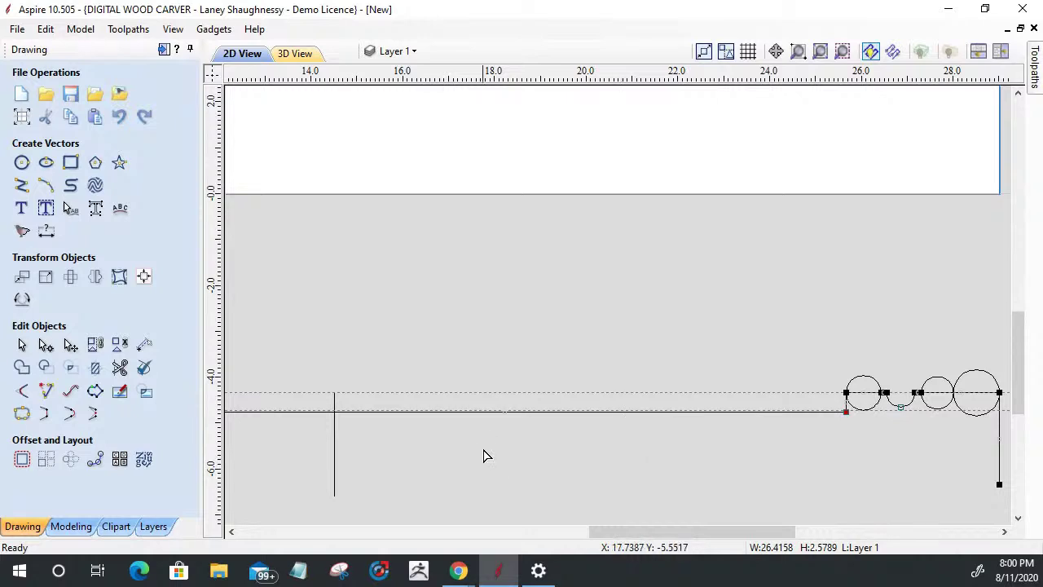
pyautogui.scroll(2, 652, 456)
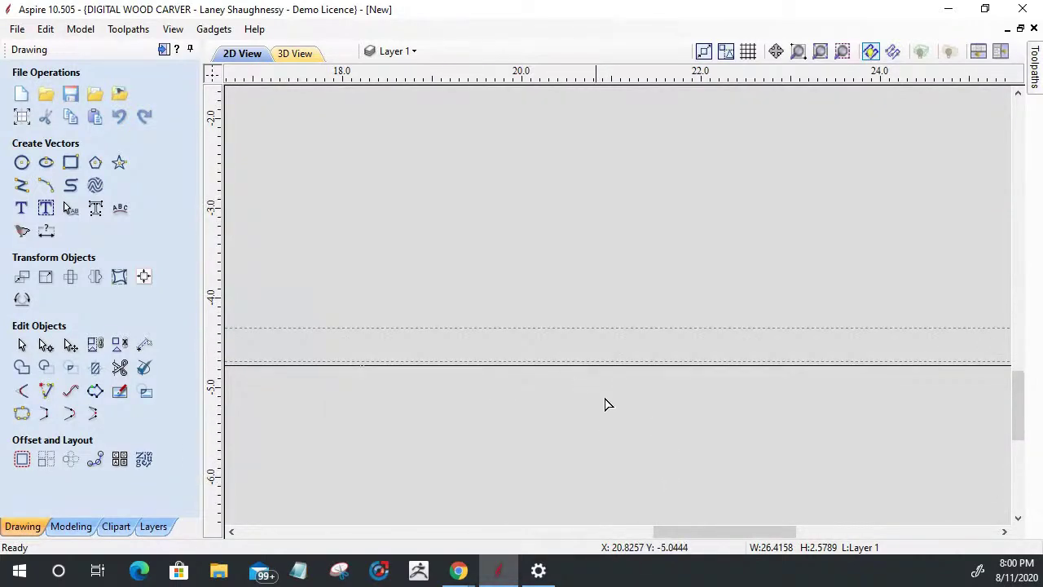
pyautogui.scroll(-1, 627, 409)
pyautogui.scroll(4, 969, 375)
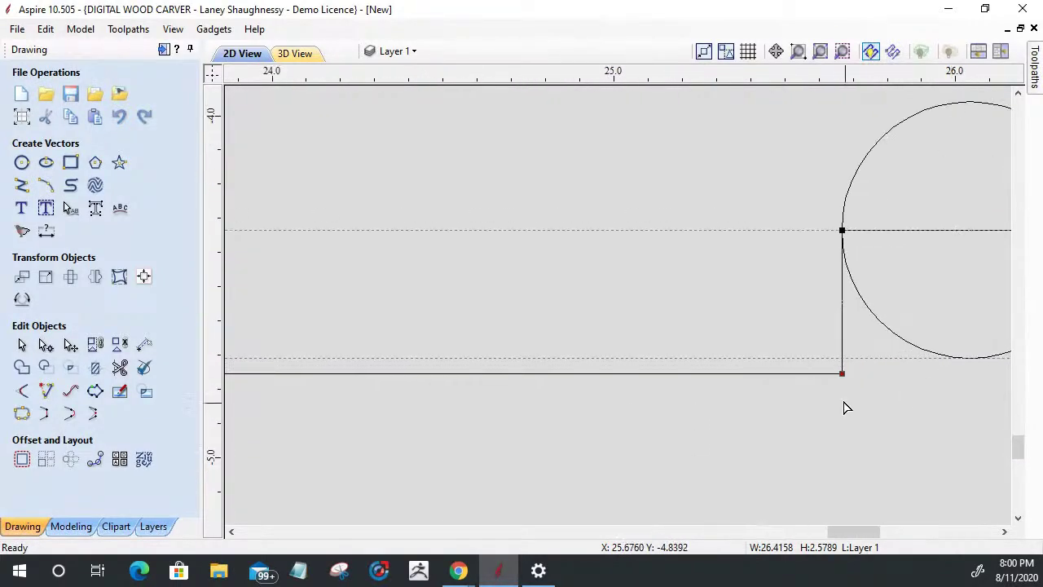
pyautogui.moveTo(842, 376); pyautogui.dragTo(842, 360)
pyautogui.scroll(-5, 954, 401)
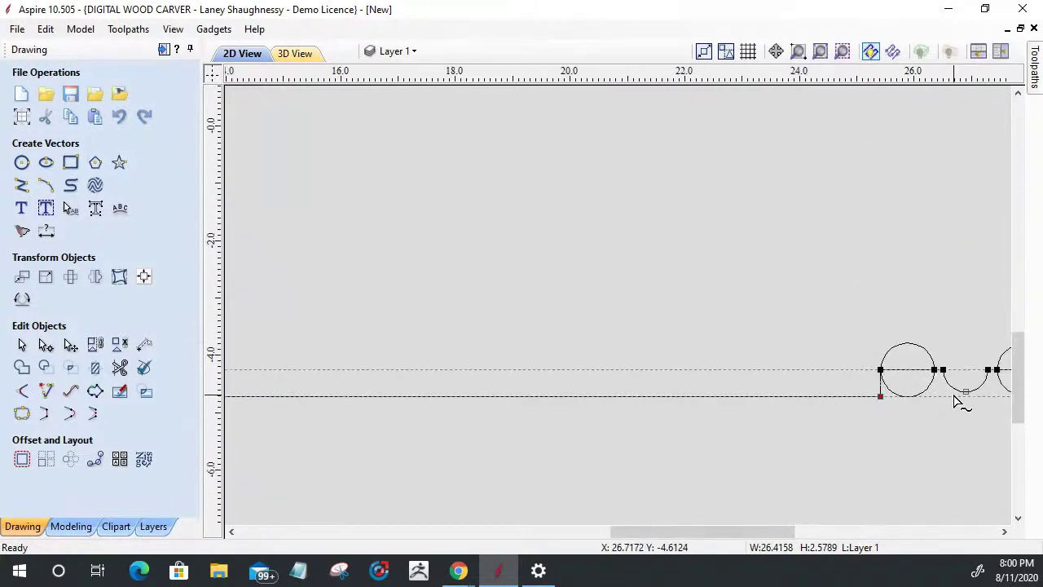
pyautogui.scroll(-3, 903, 403)
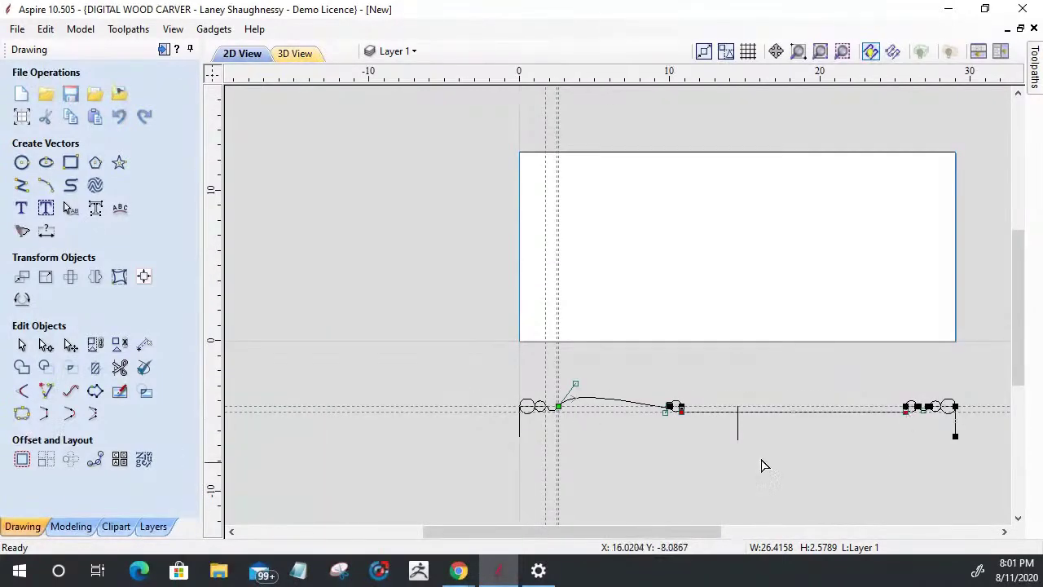
pyautogui.scroll(5, 696, 451)
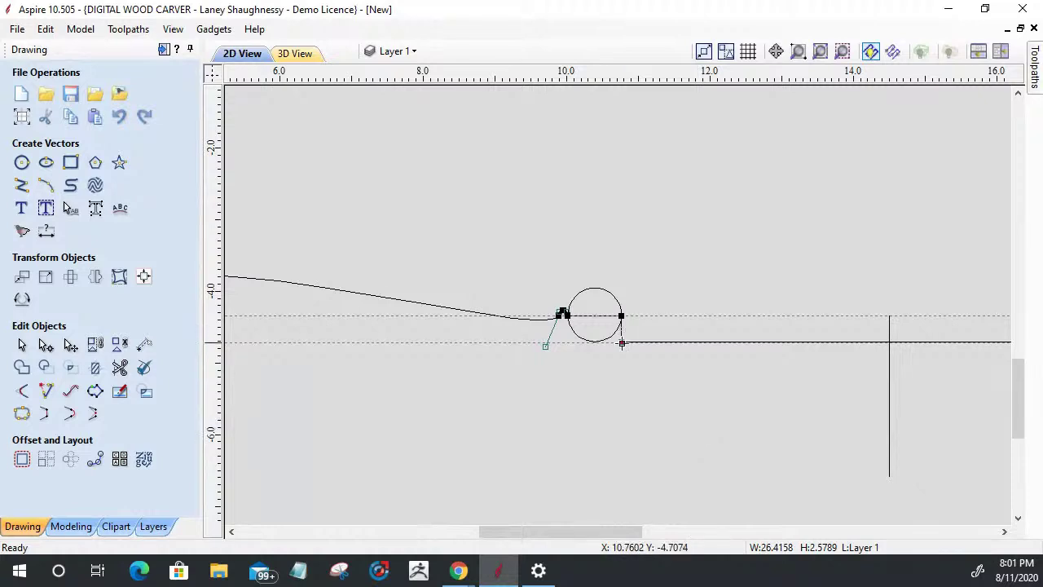
pyautogui.scroll(3, 640, 346)
pyautogui.scroll(-2, 579, 366)
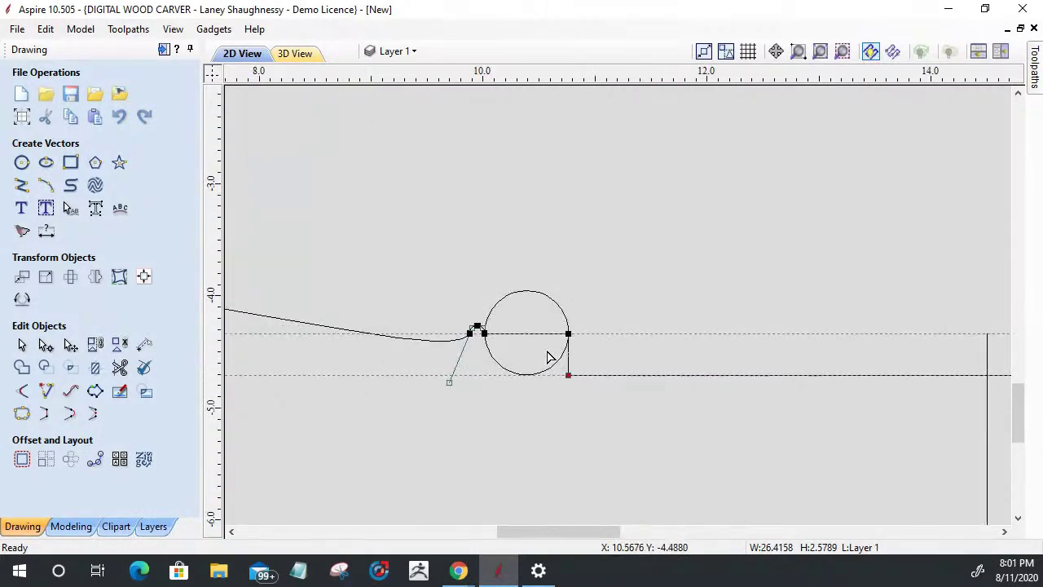
pyautogui.scroll(-3, 547, 357)
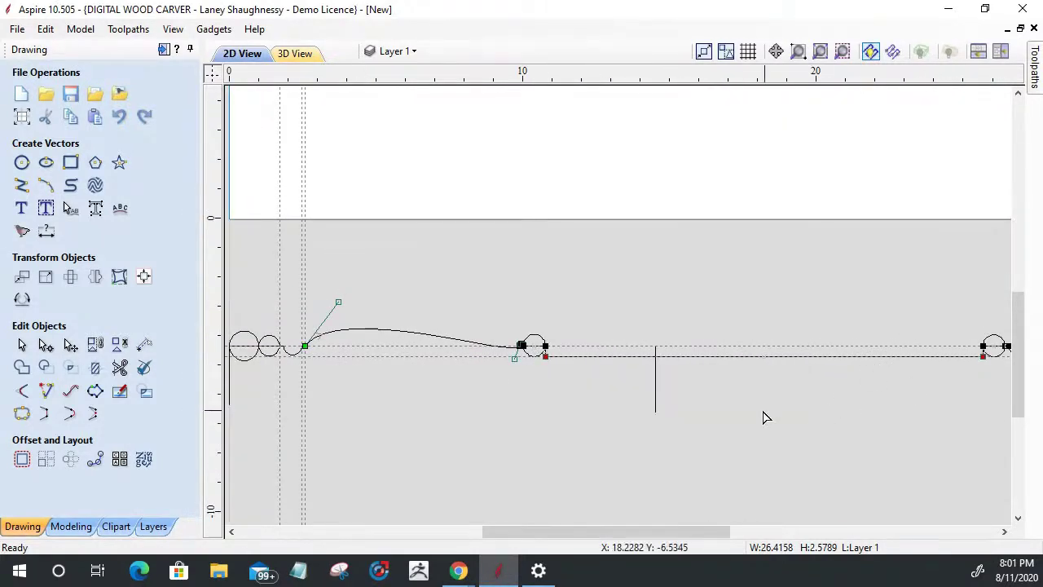
# Deselect the profile and remove all horizontal and vertical guides from the drawing.
pyautogui.click(731, 407)
pyautogui.moveTo(633, 346); pyautogui.dragTo(638, 7)
pyautogui.moveTo(459, 364); pyautogui.dragTo(459, 7)
pyautogui.moveTo(278, 303); pyautogui.dragTo(37, 269)
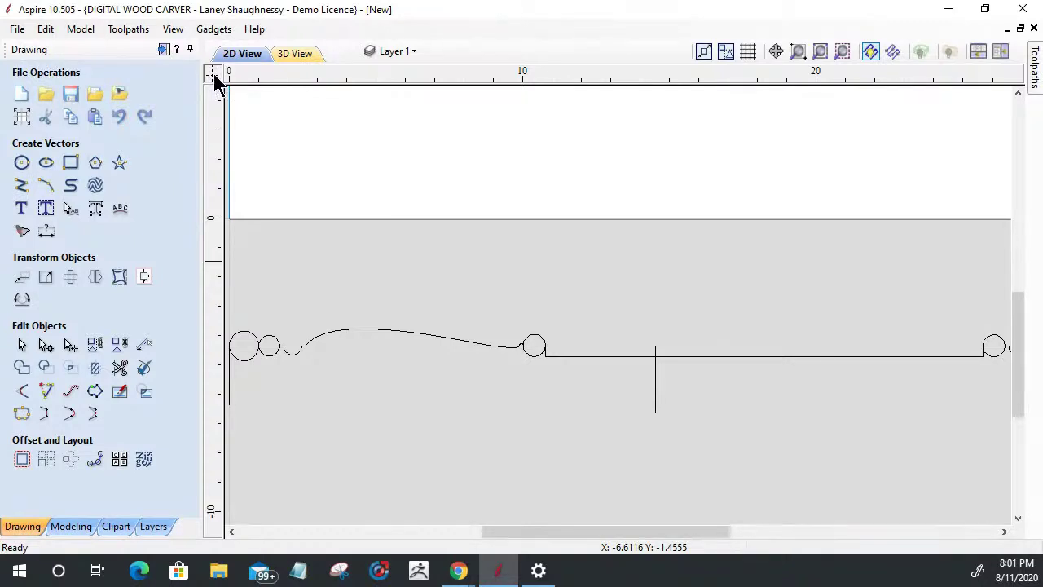
pyautogui.click(174, 30)
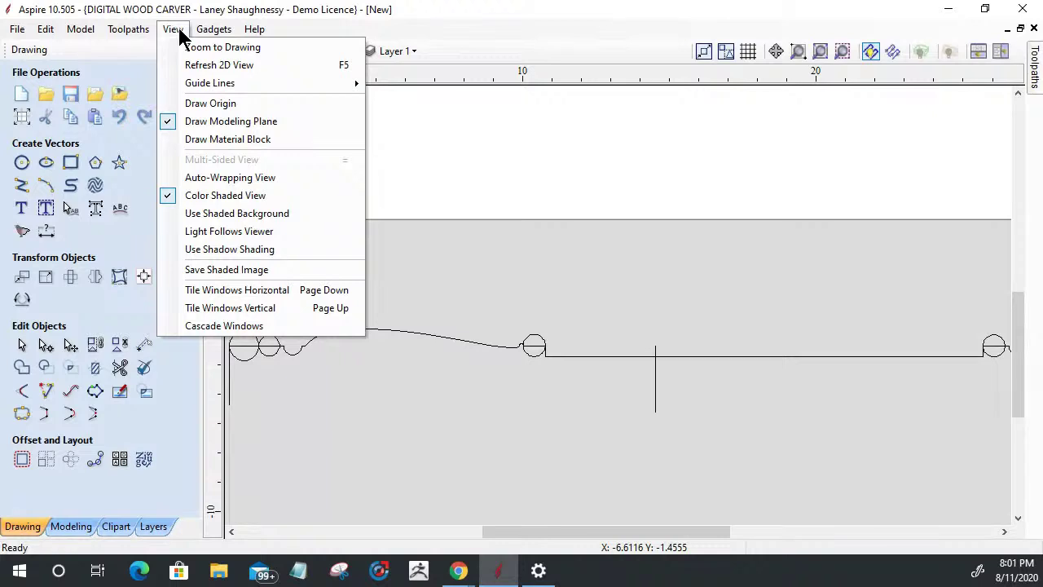
pyautogui.moveTo(191, 84)
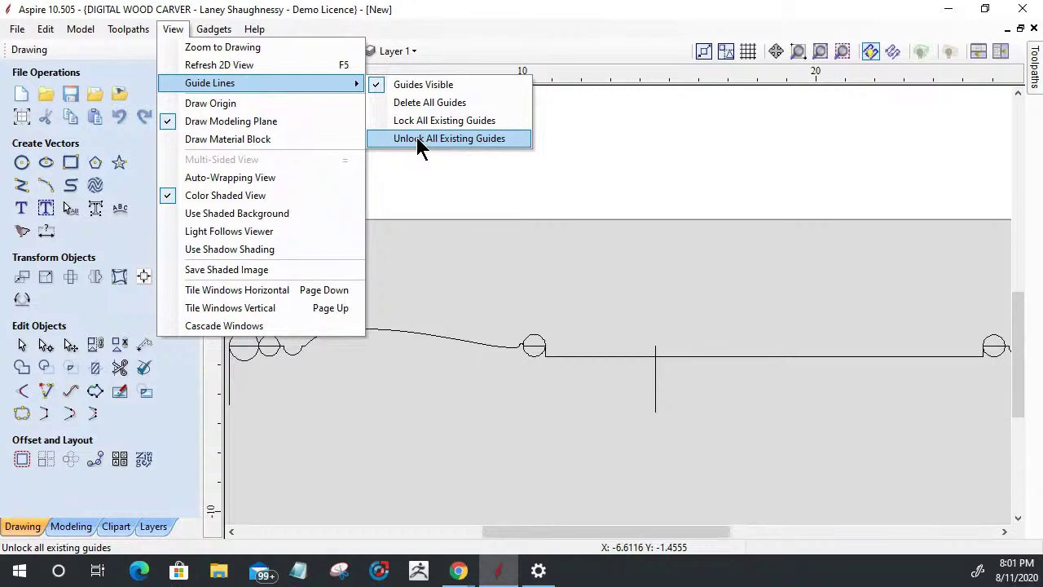
pyautogui.click(619, 303)
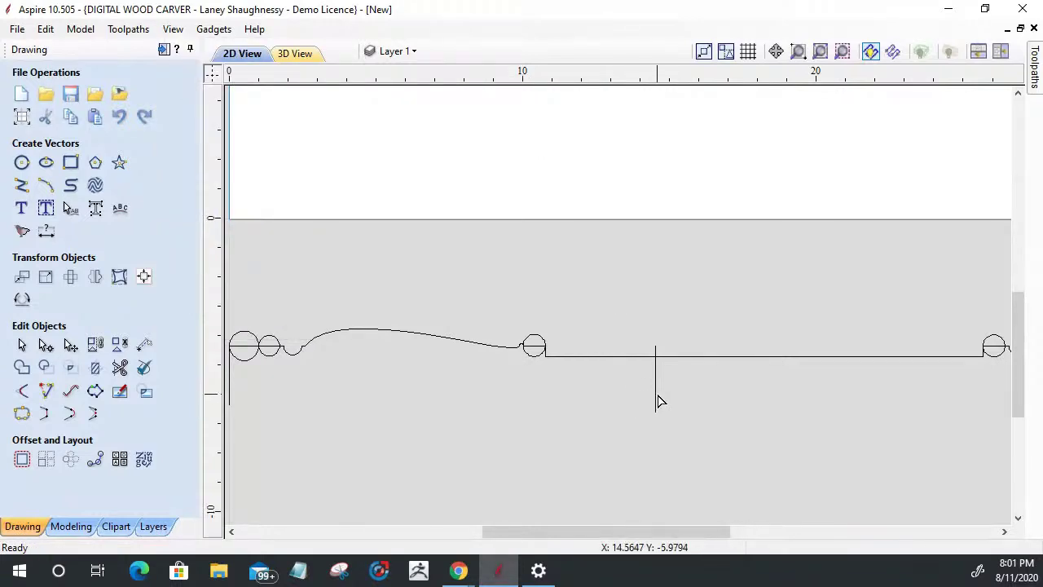
# Delete the short vertical centre line at X 14.5 that crosses the lowered middle section of the profile.
pyautogui.click(658, 400)
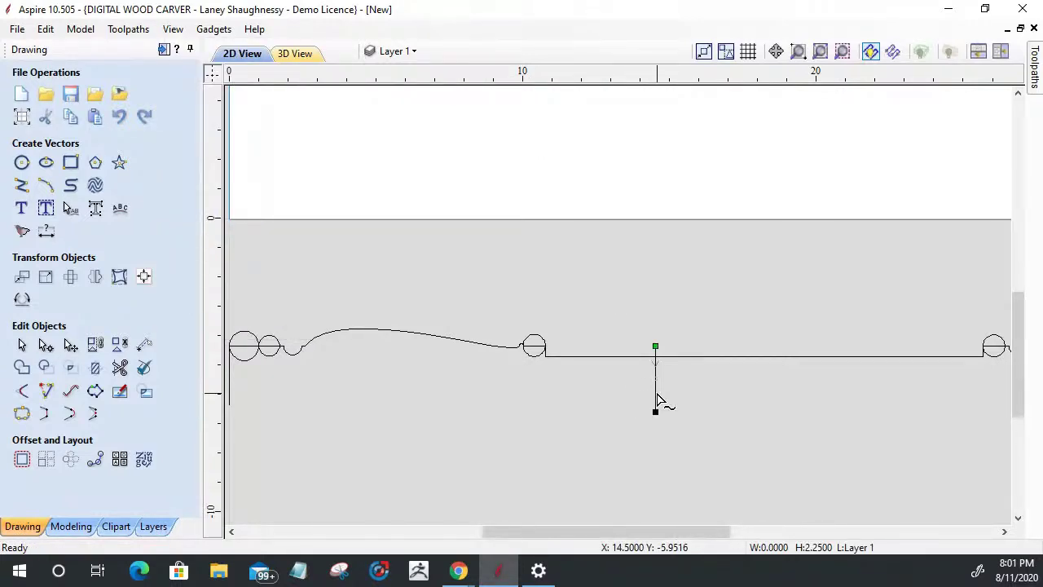
pyautogui.press('Delete')
pyautogui.scroll(-3, 703, 375)
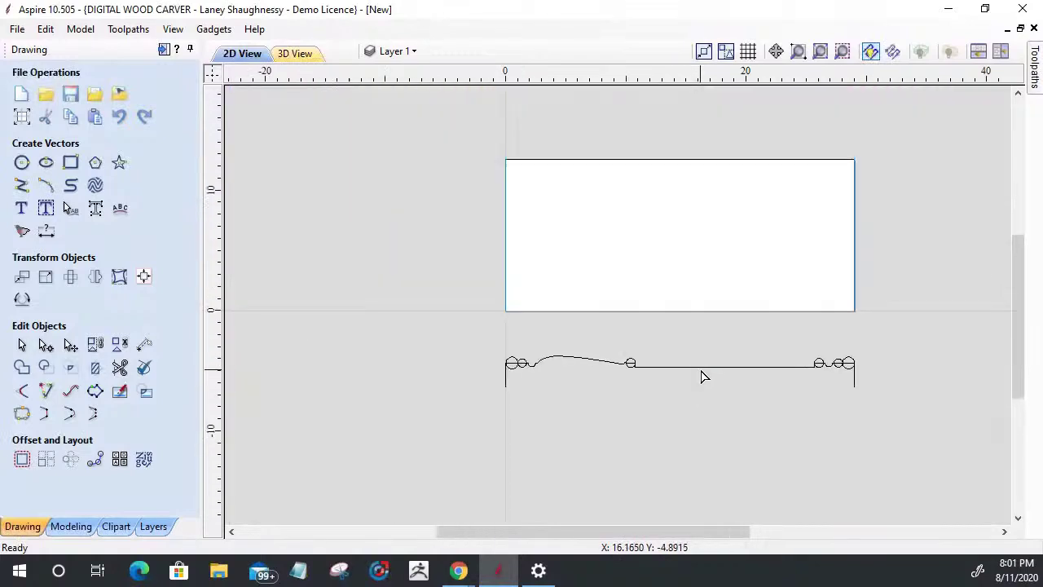
# Trim away the lower halves and inner line segments of the three circles at the profile's right end, leaving rounded beads.
pyautogui.scroll(2, 864, 391)
pyautogui.scroll(2, 874, 389)
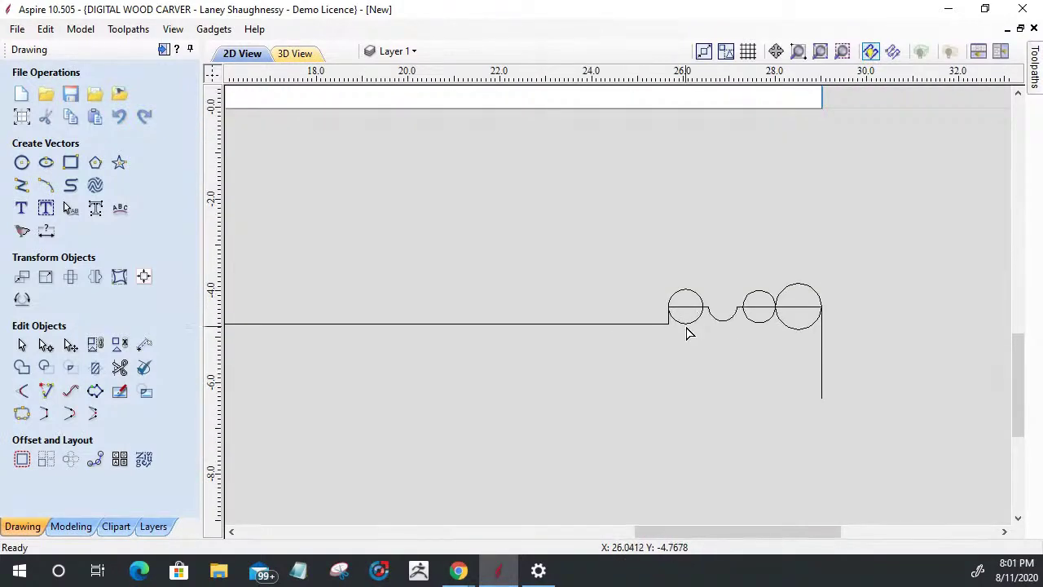
pyautogui.scroll(2, 690, 326)
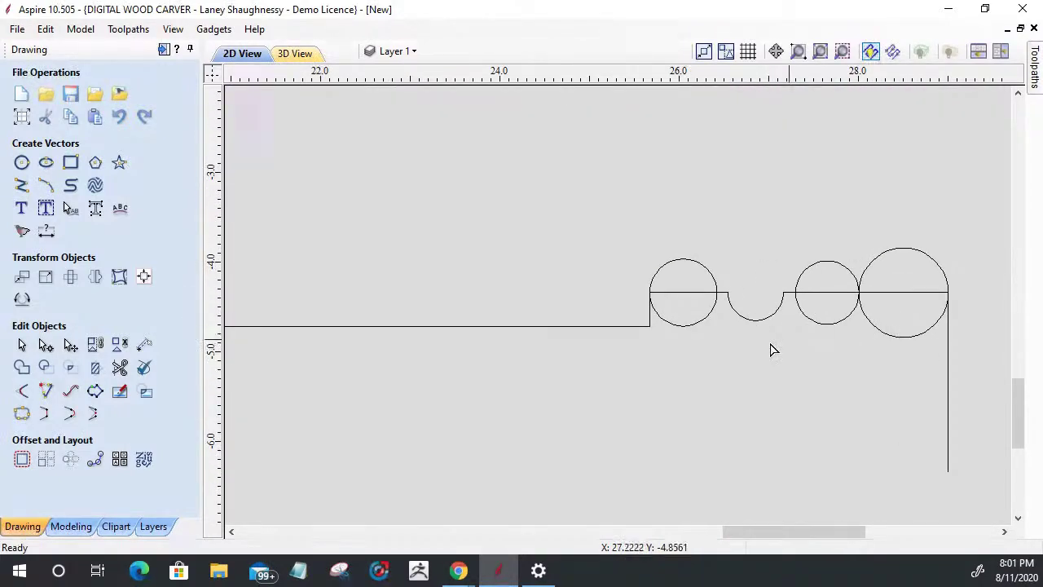
pyautogui.click(119, 367)
pyautogui.click(895, 333)
pyautogui.click(913, 293)
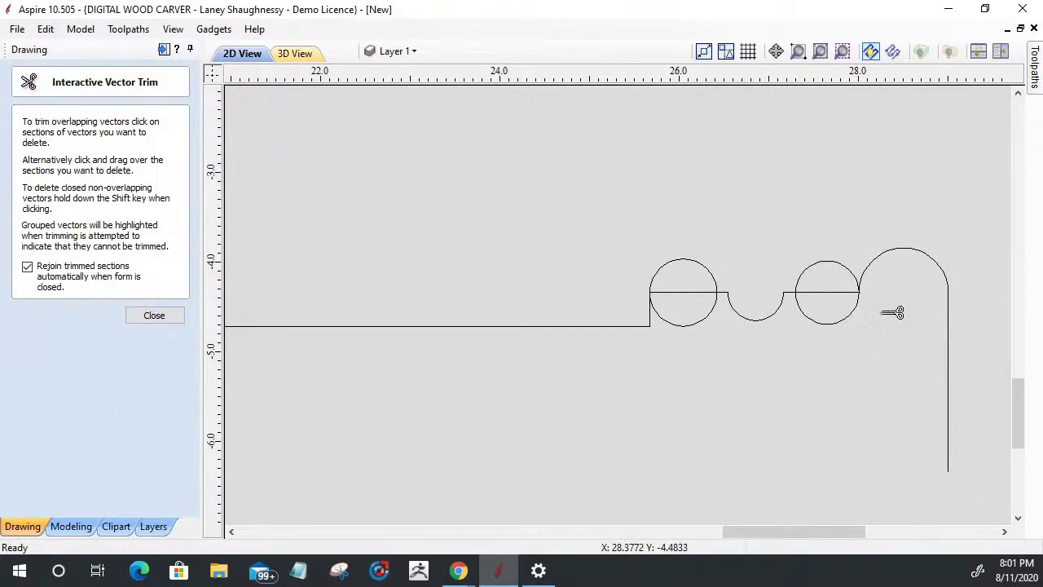
pyautogui.click(838, 322)
pyautogui.click(839, 295)
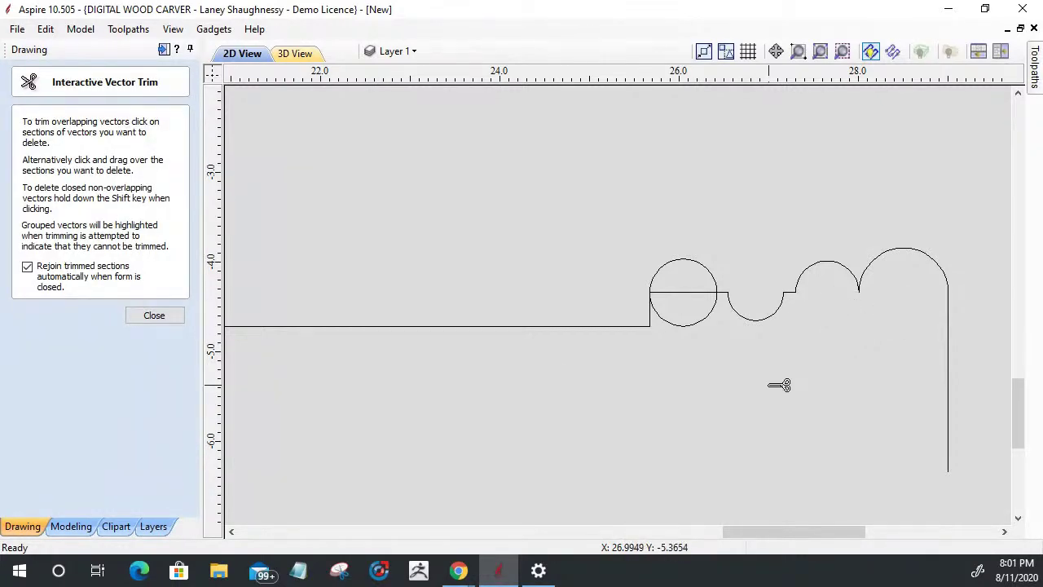
pyautogui.click(679, 324)
pyautogui.click(685, 292)
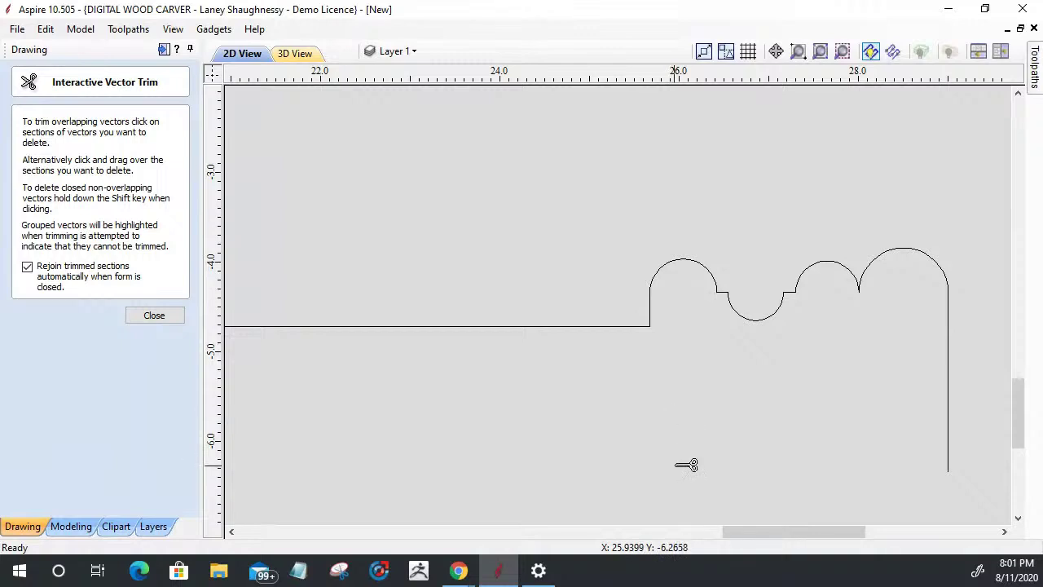
# Trim the lower halves and inner line segments from the two circles at the profile's left end.
pyautogui.scroll(-5, 950, 364)
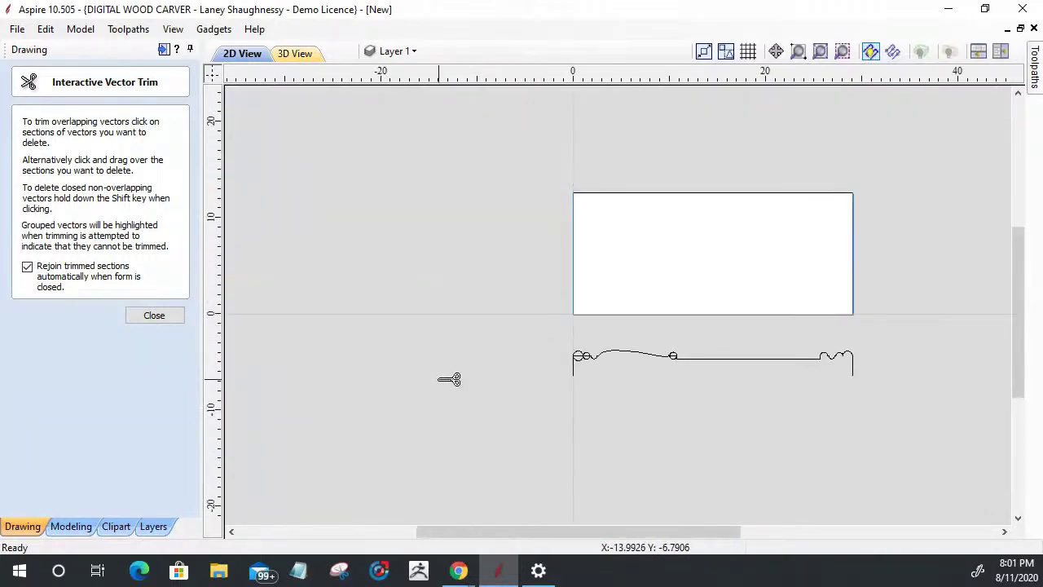
pyautogui.scroll(5, 580, 353)
pyautogui.click(617, 333)
pyautogui.click(722, 374)
pyautogui.click(725, 336)
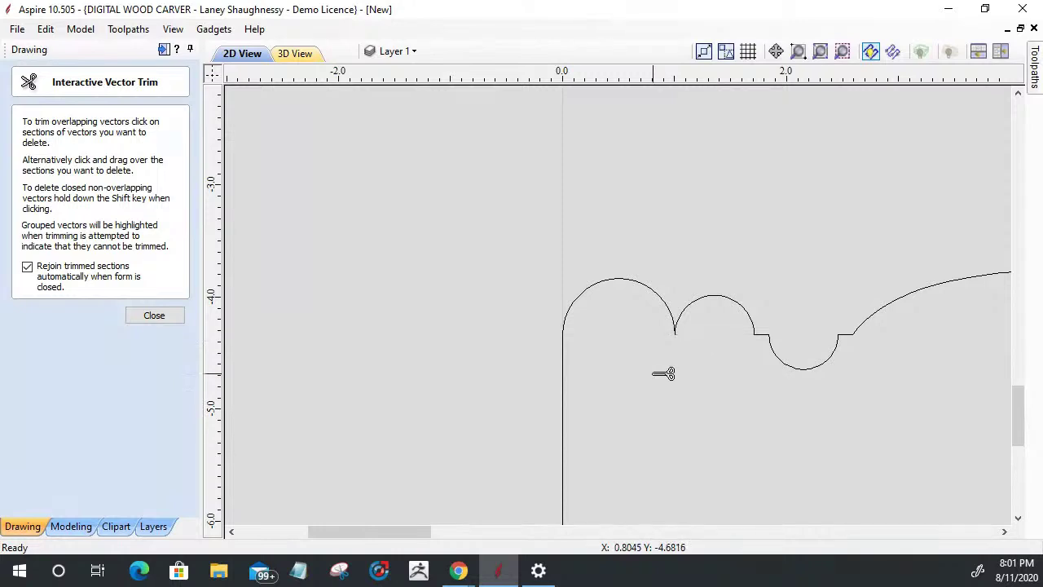
# Trim the lower half and inner line of the circle near X 10.4 and finish trimming.
pyautogui.scroll(-5, 565, 366)
pyautogui.scroll(3, 907, 364)
pyautogui.scroll(2, 834, 389)
pyautogui.click(830, 387)
pyautogui.click(801, 361)
pyautogui.click(153, 317)
# Apply normal fillets of 0.0625 inch radius to both upper corners of the cove near X 2.1.
pyautogui.scroll(-3, 724, 367)
pyautogui.scroll(4, 728, 368)
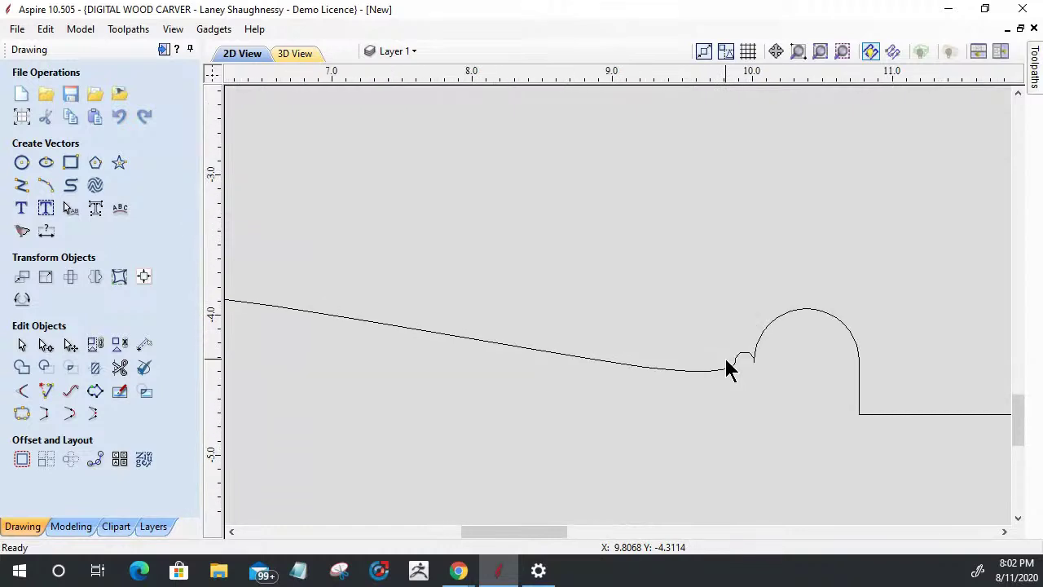
pyautogui.scroll(-4, 727, 369)
pyautogui.scroll(-2, 489, 381)
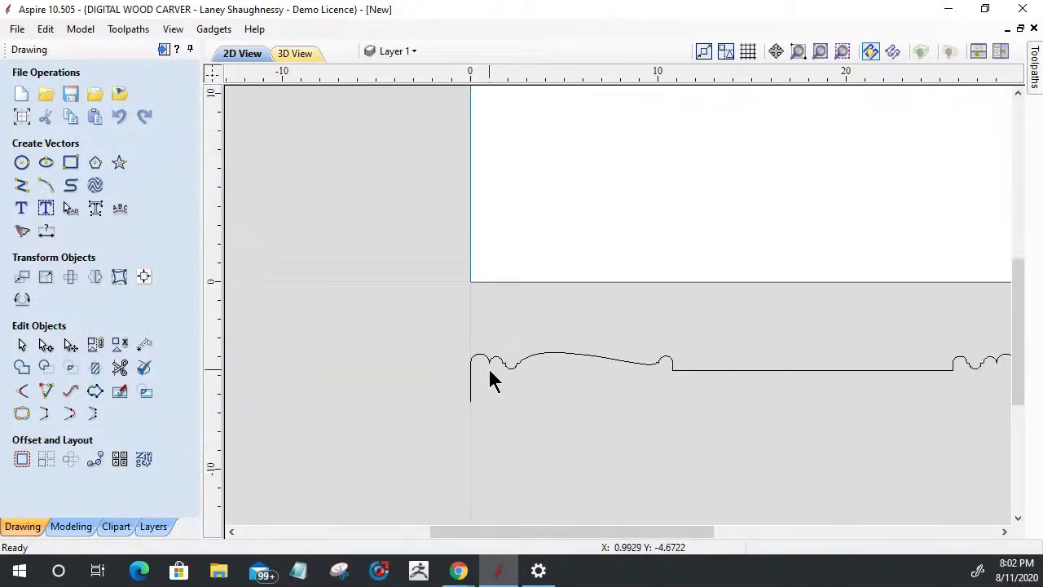
pyautogui.scroll(6, 490, 380)
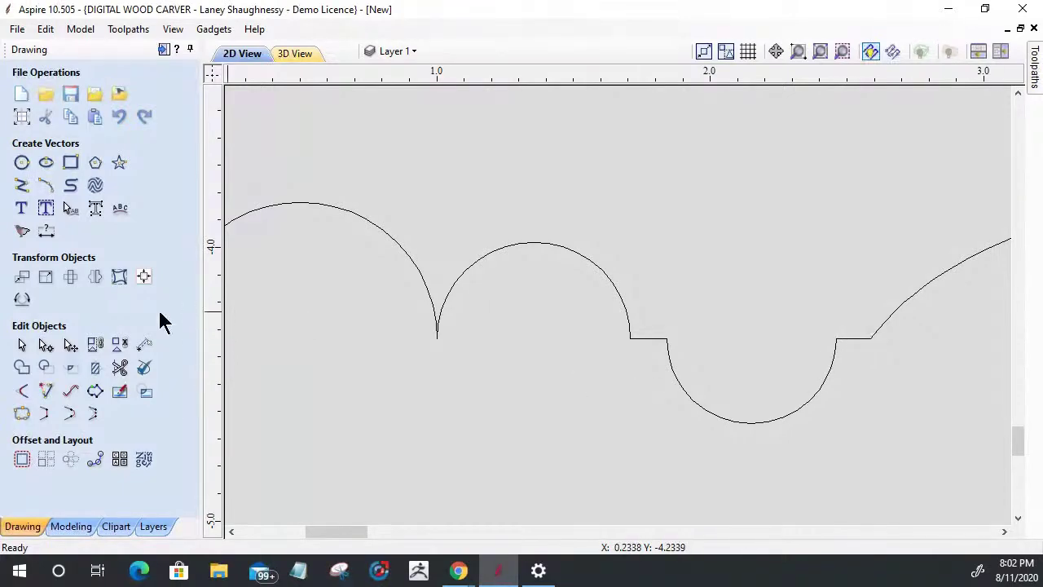
pyautogui.click(22, 392)
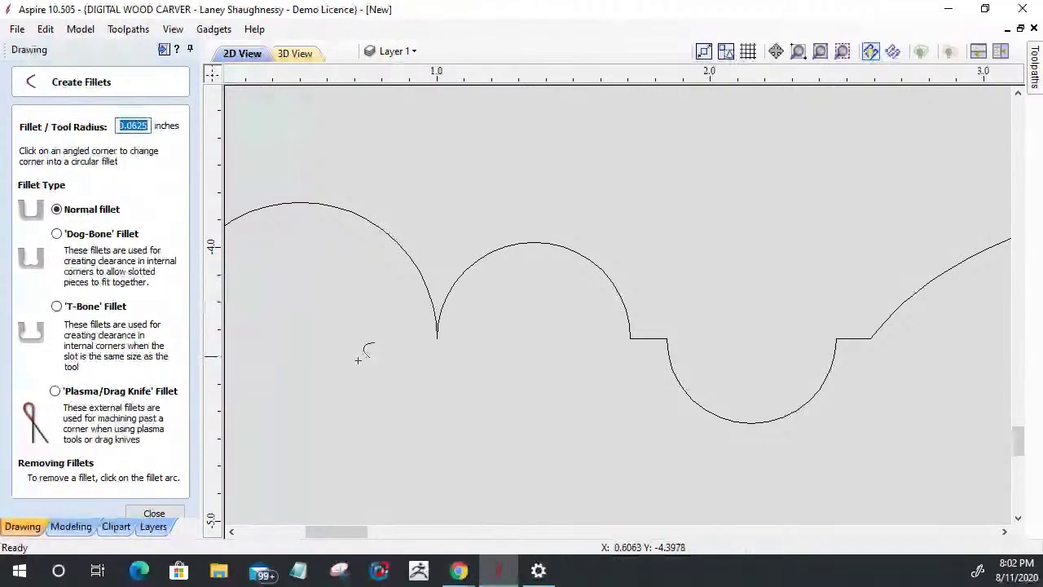
pyautogui.click(670, 341)
pyautogui.click(837, 338)
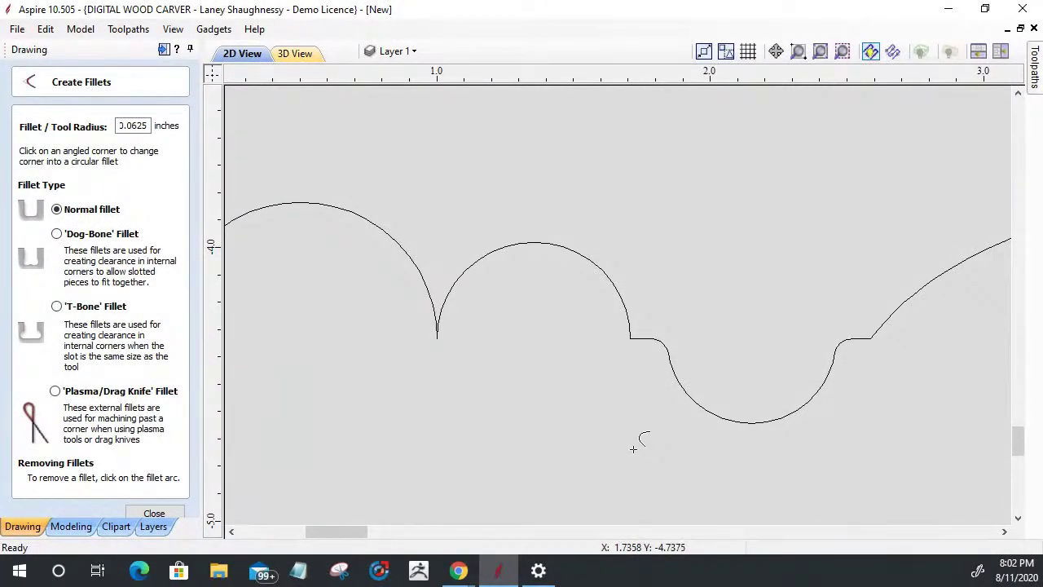
# Round both upper corners of the cove near X 26.8 with 0.0625 inch normal fillets and finish filleting.
pyautogui.scroll(-3, 336, 273)
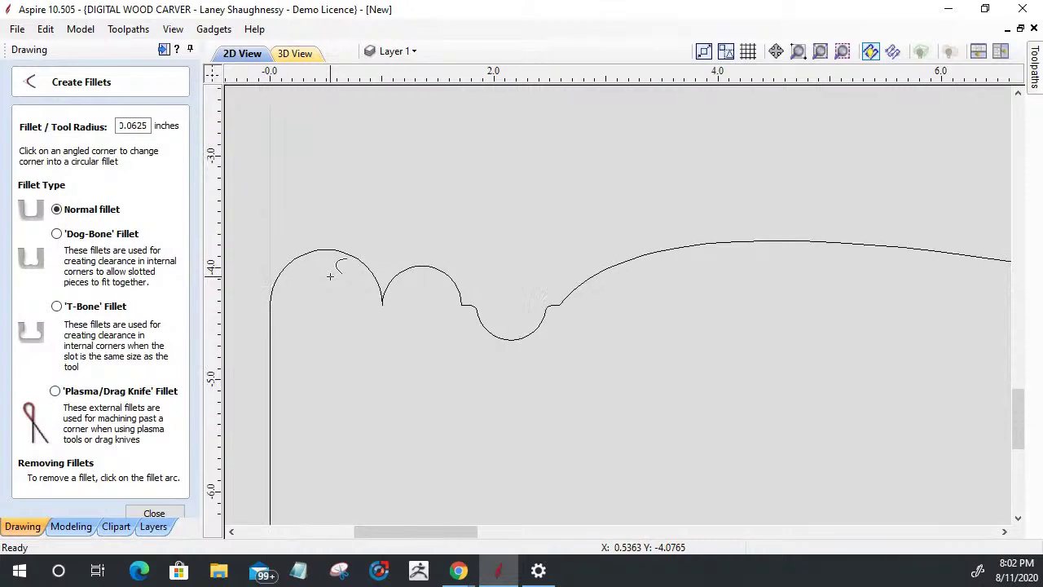
pyautogui.scroll(-4, 330, 277)
pyautogui.scroll(-3, 647, 302)
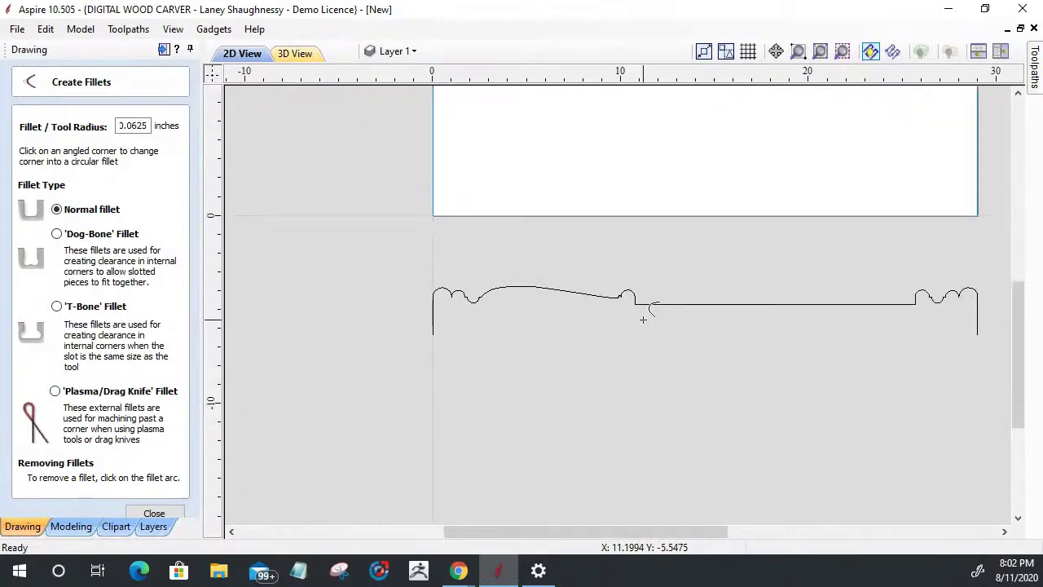
pyautogui.scroll(5, 959, 295)
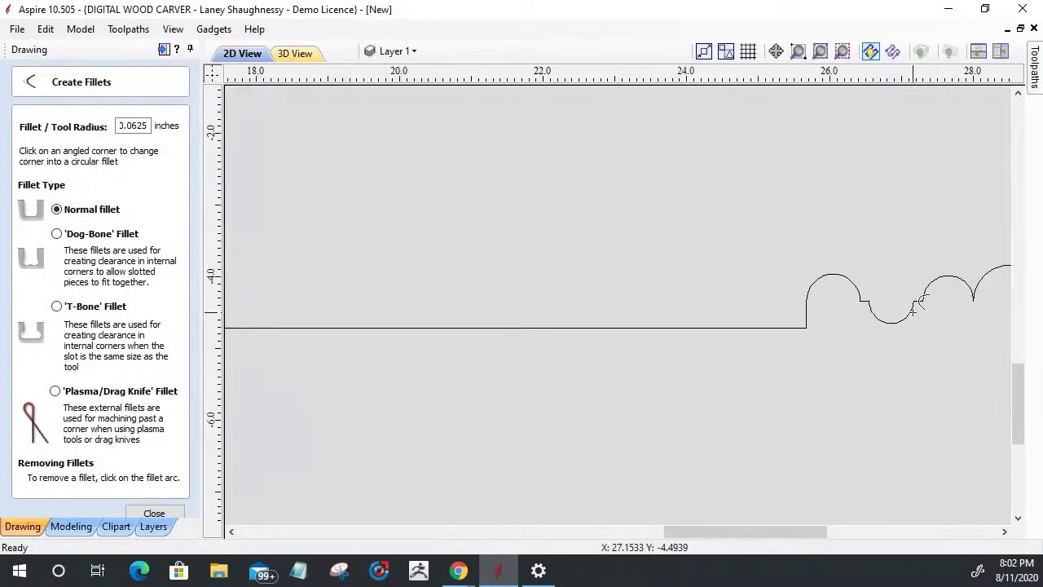
pyautogui.scroll(1, 912, 311)
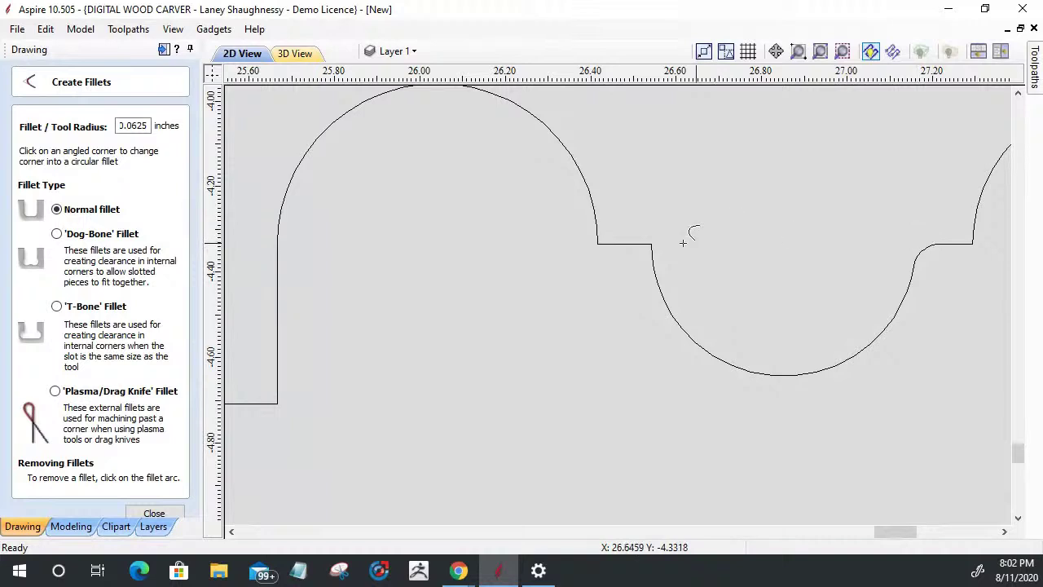
pyautogui.click(652, 244)
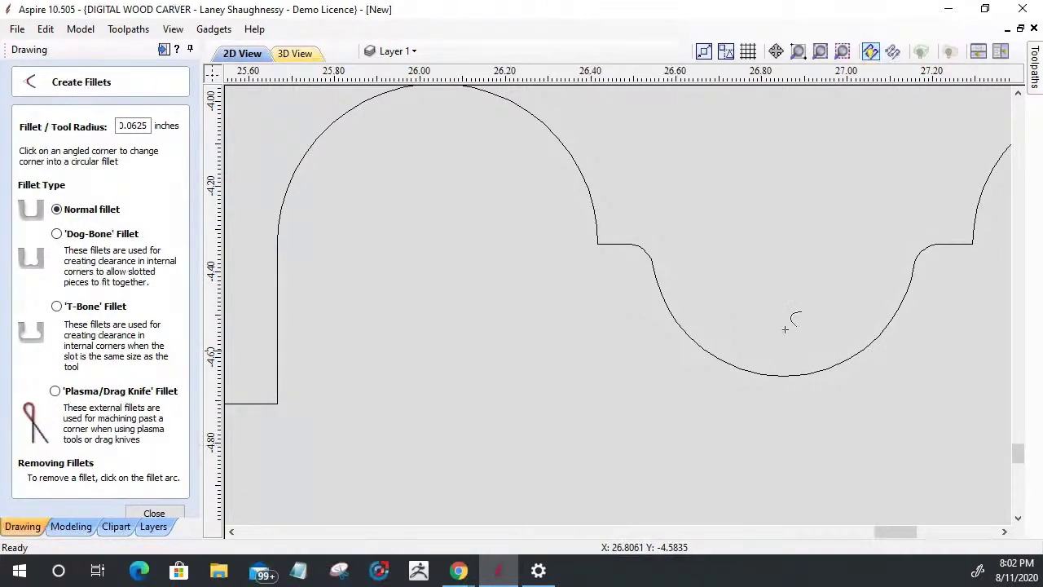
pyautogui.scroll(-10, 784, 323)
pyautogui.scroll(-2, 887, 317)
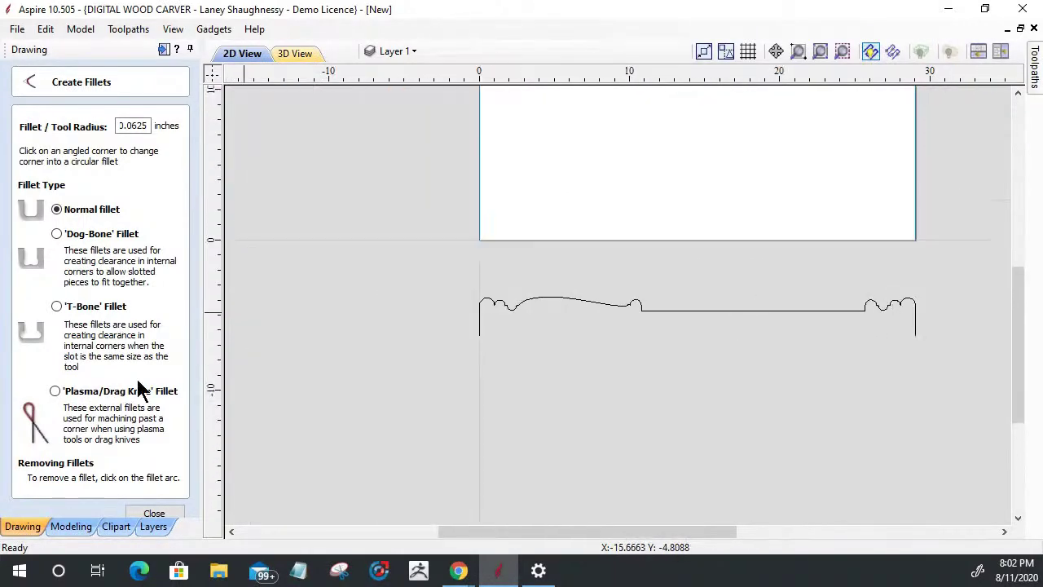
pyautogui.click(154, 513)
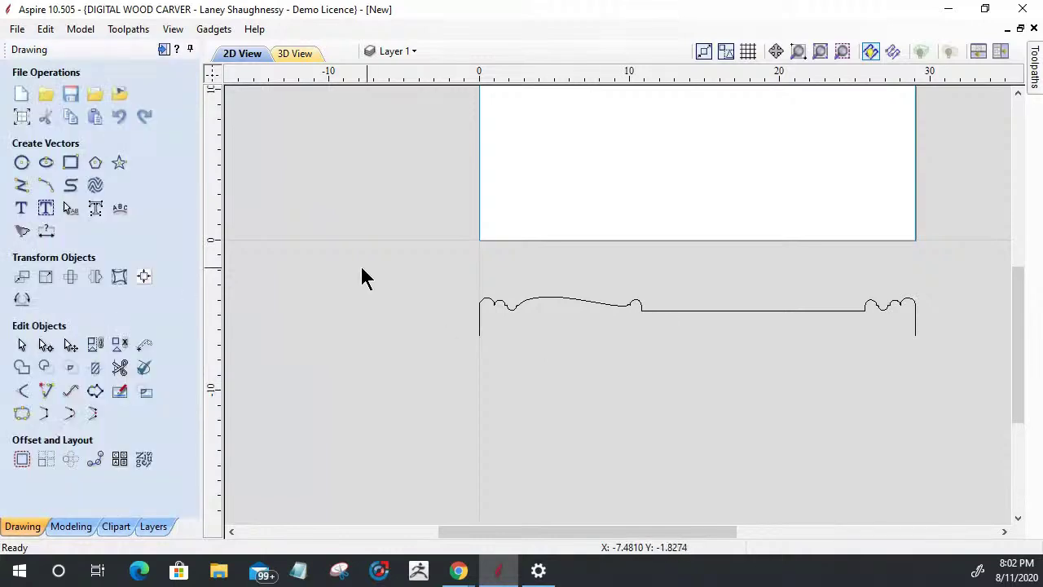
# Resize the whole profile vector to a height of 2.0 inches with Link XY off, keeping the width at 29.0 inches, and deselect it.
pyautogui.moveTo(934, 366); pyautogui.dragTo(934, 366)
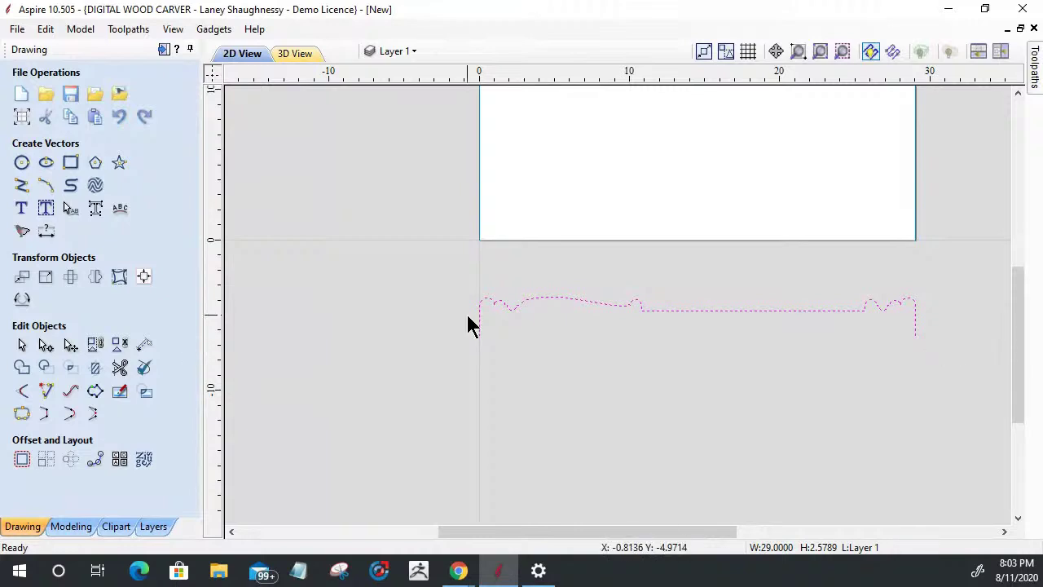
pyautogui.click(46, 276)
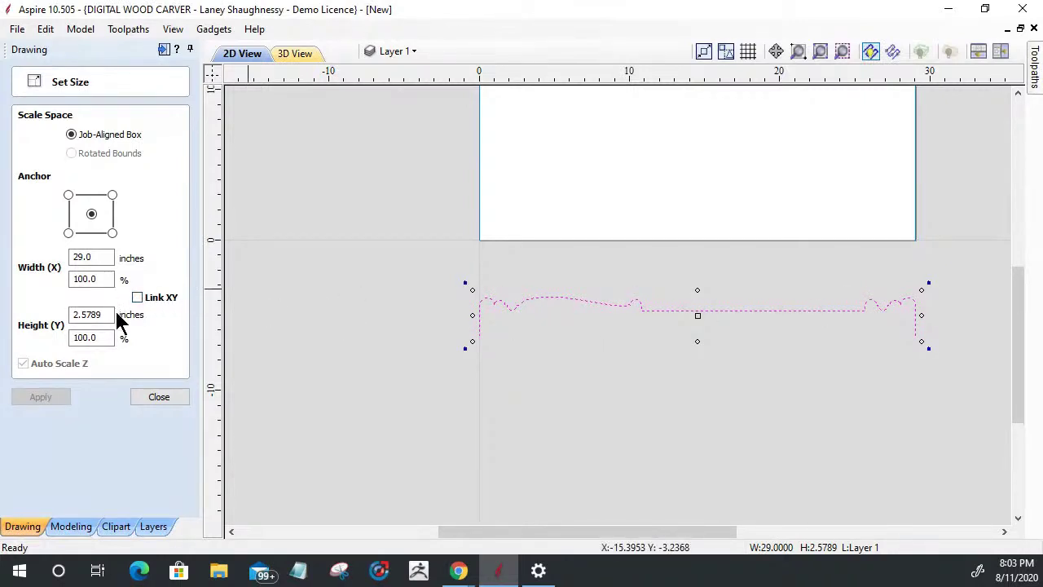
pyautogui.moveTo(81, 315); pyautogui.dragTo(198, 324)
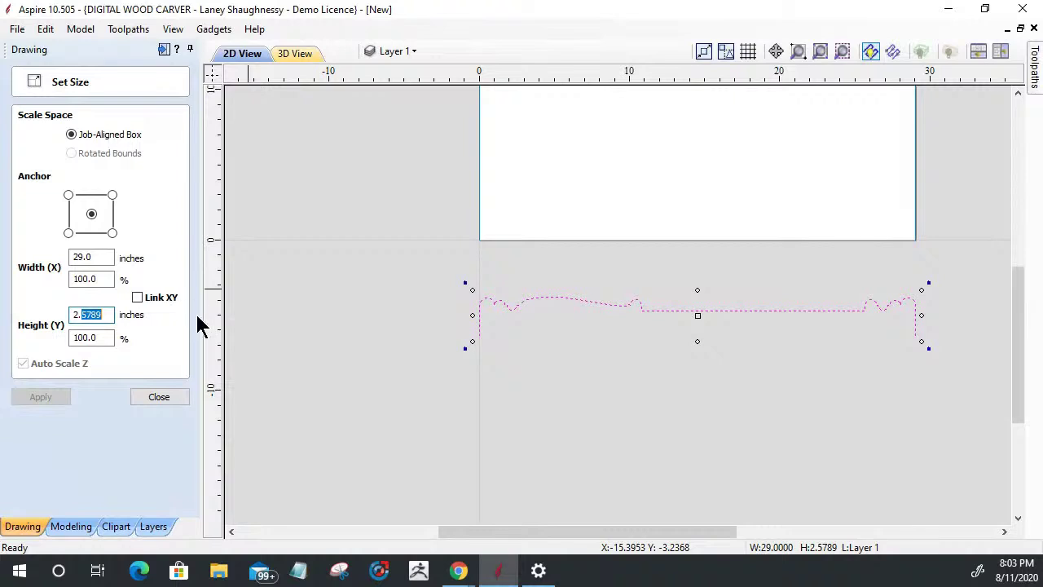
pyautogui.write('0')
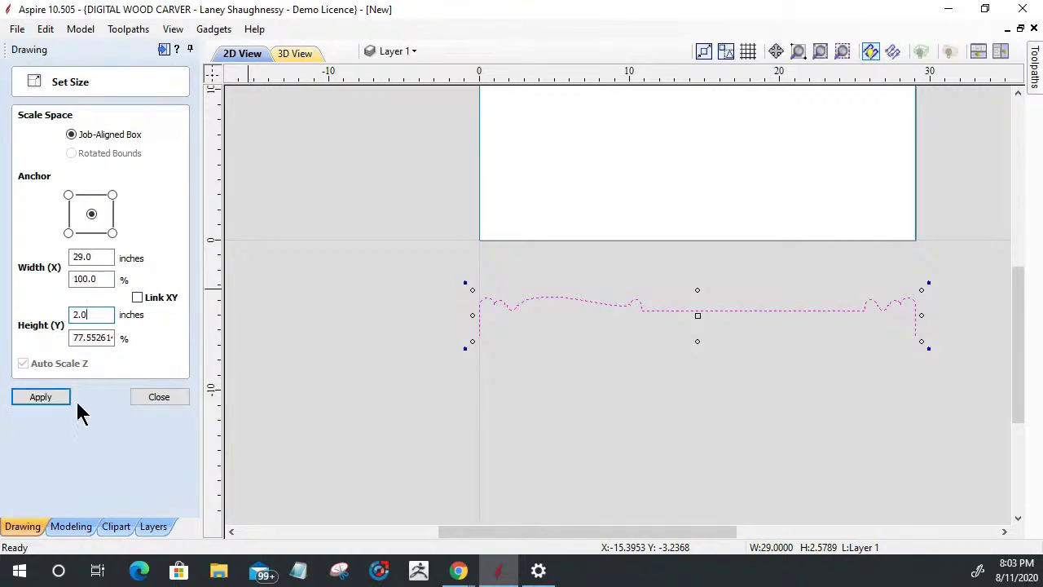
pyautogui.click(44, 401)
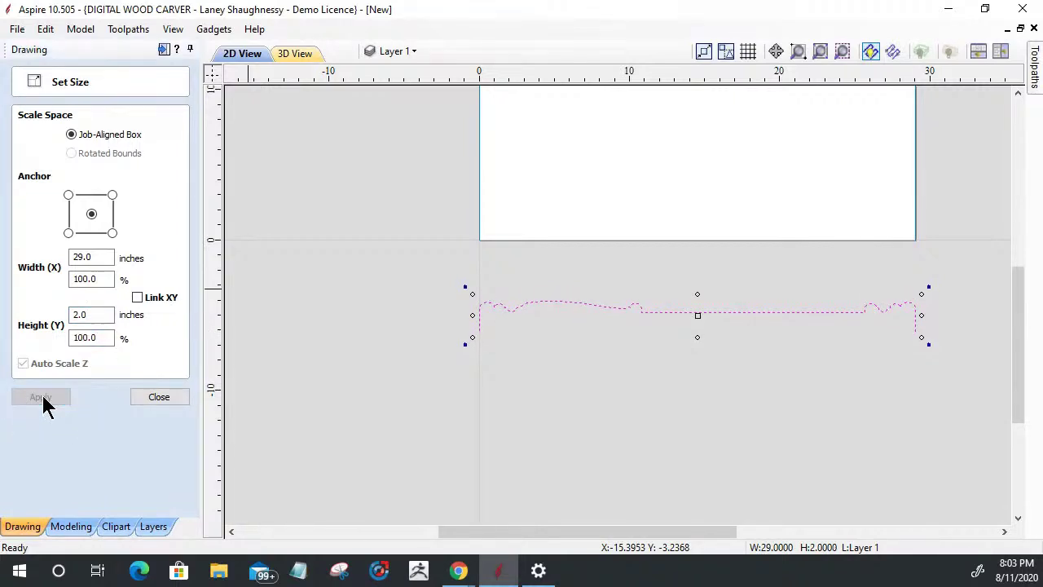
pyautogui.click(159, 397)
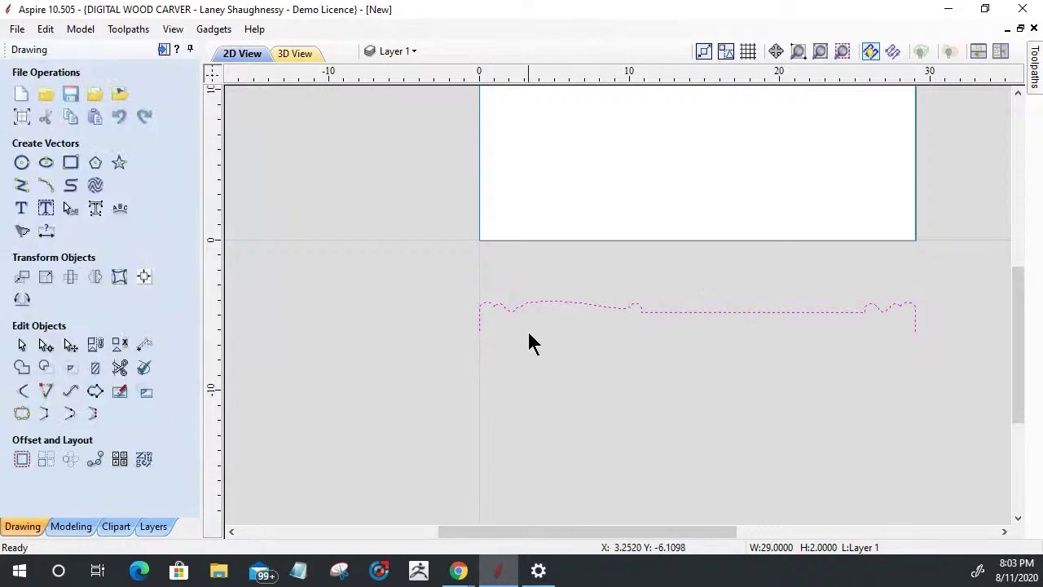
pyautogui.click(526, 333)
pyautogui.scroll(4, 527, 334)
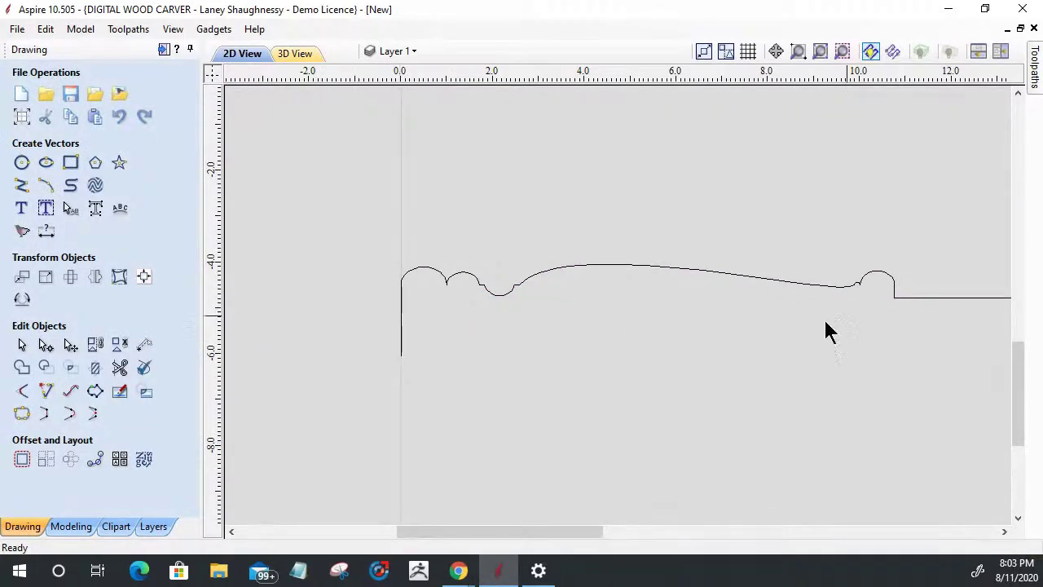
pyautogui.scroll(-3, 660, 317)
pyautogui.scroll(-3, 558, 290)
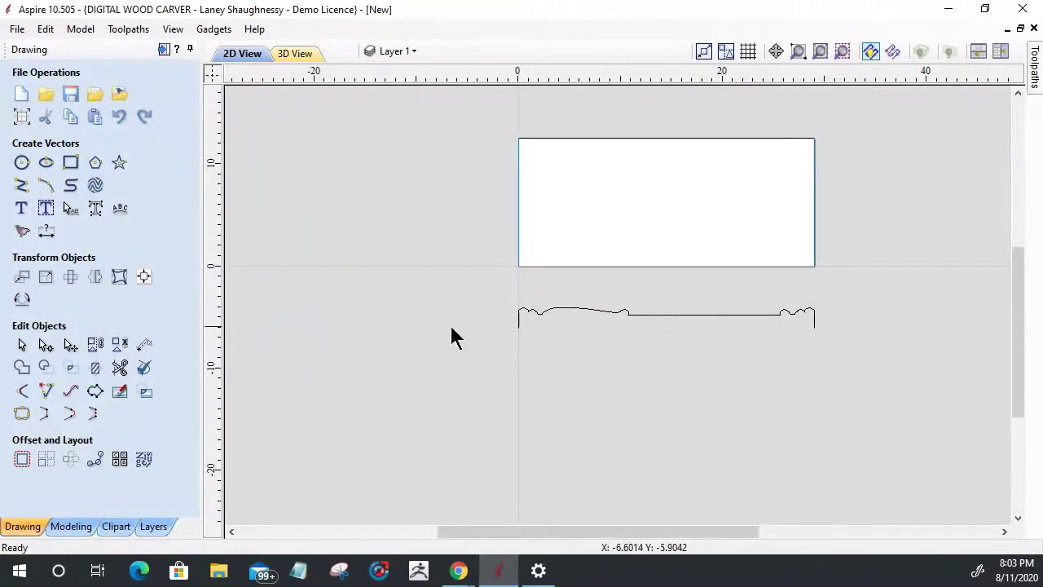
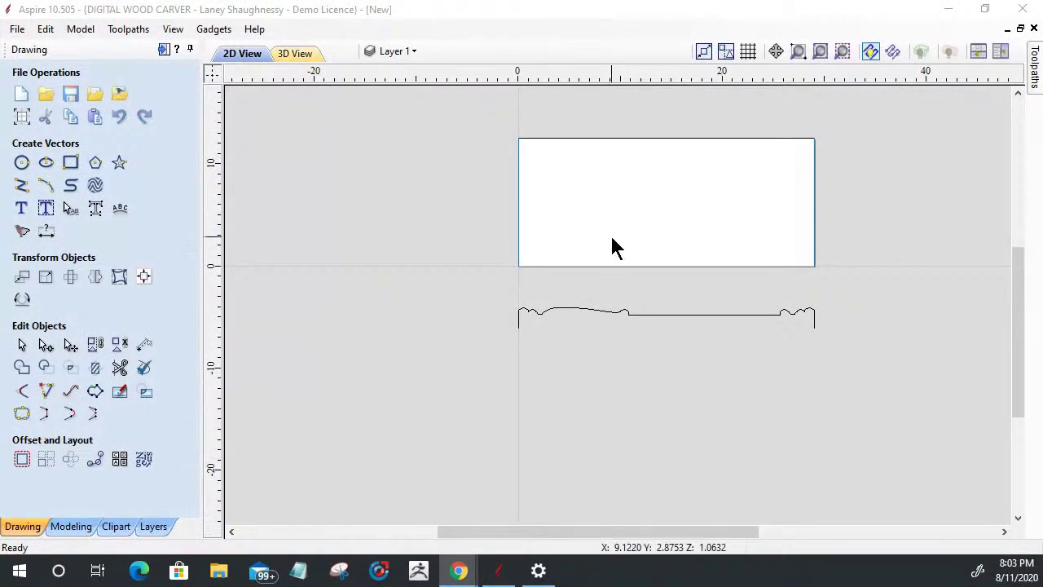
pyautogui.scroll(3, 675, 337)
pyautogui.scroll(-2, 676, 337)
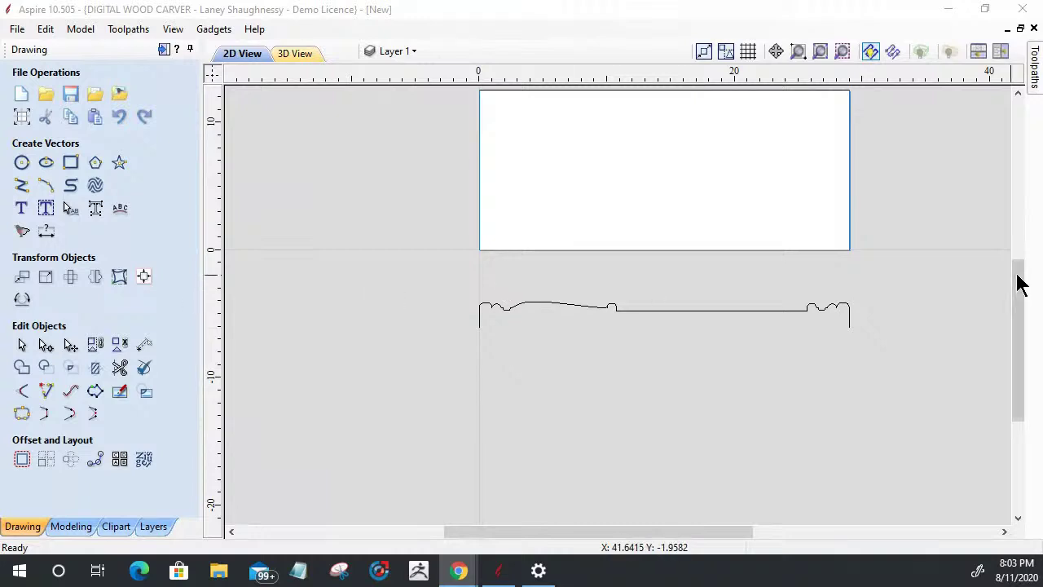
pyautogui.scroll(-1, 854, 322)
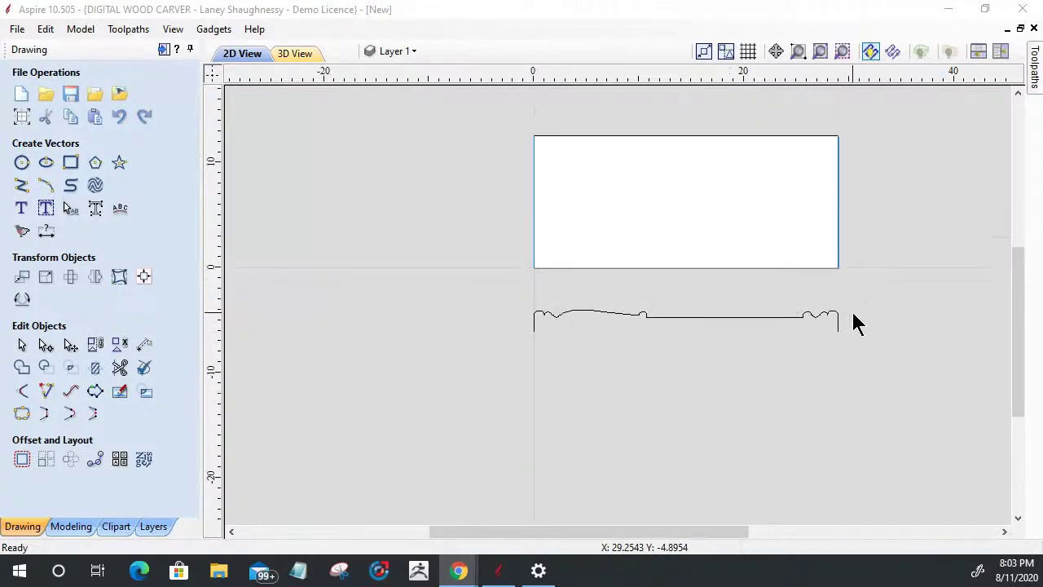
# Examine the profile's beads, cove and long sloping curve between about X 0 and X 11.
pyautogui.moveTo(851, 201); pyautogui.dragTo(522, 196)
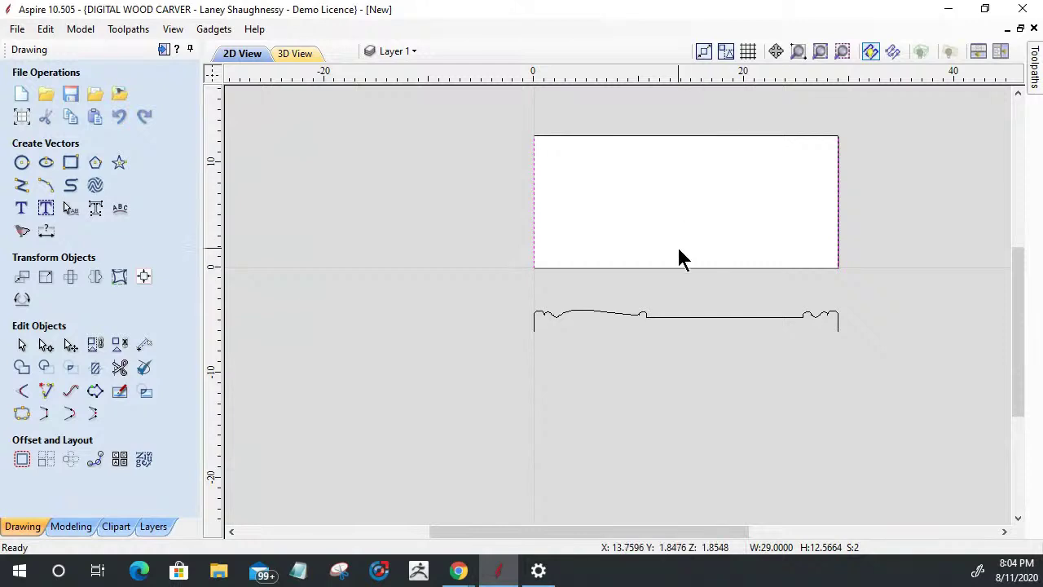
pyautogui.scroll(5, 645, 327)
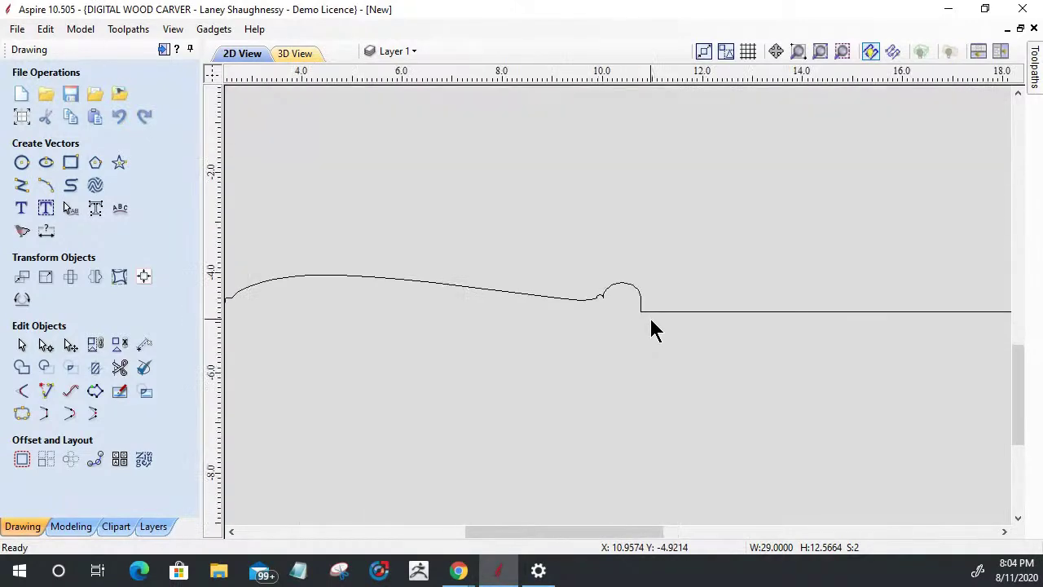
pyautogui.scroll(-5, 652, 328)
pyautogui.scroll(3, 575, 326)
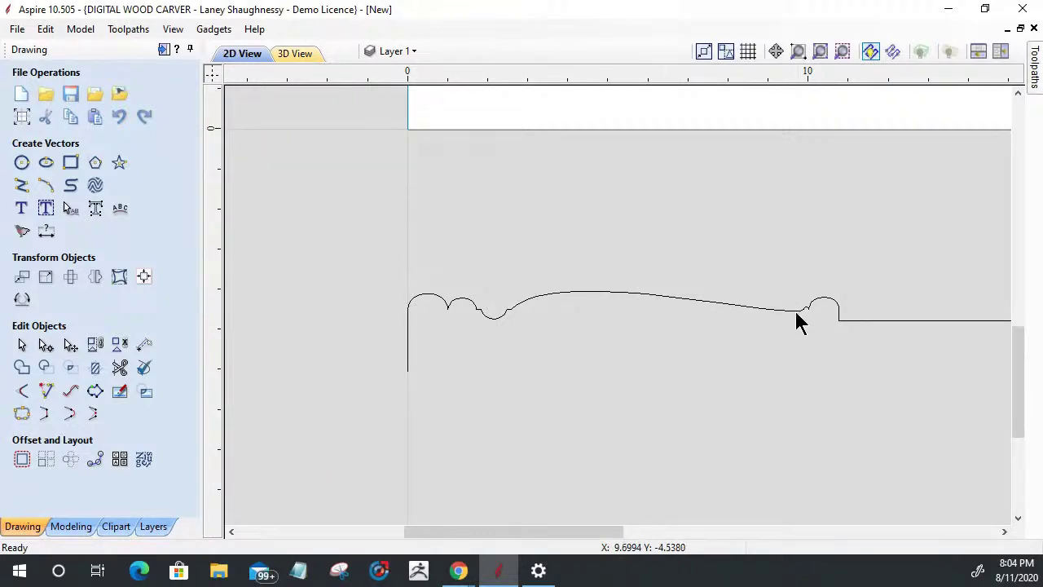
pyautogui.scroll(3, 797, 313)
pyautogui.scroll(-3, 797, 313)
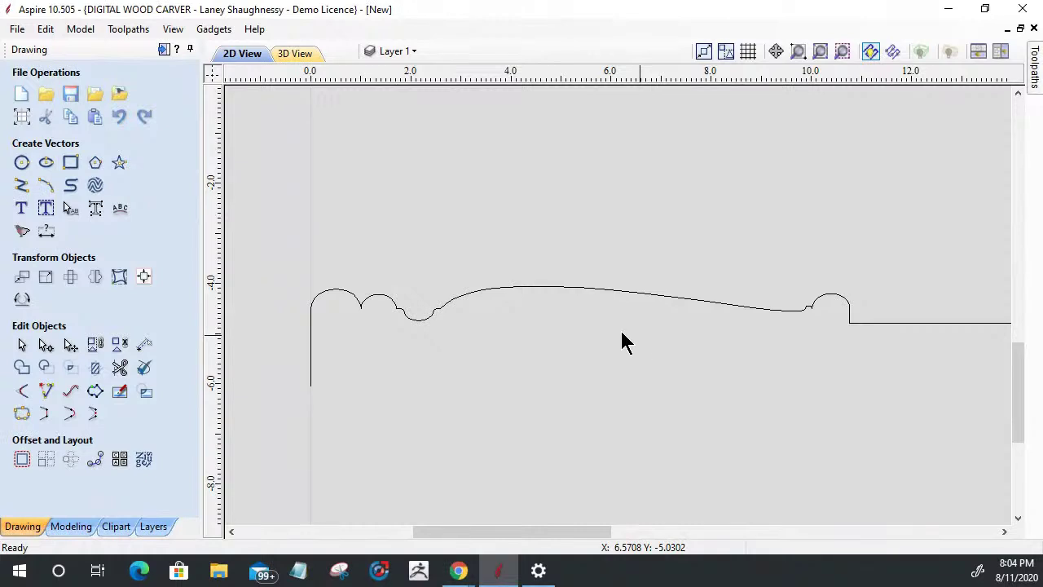
pyautogui.scroll(2, 480, 320)
pyautogui.scroll(-3, 481, 324)
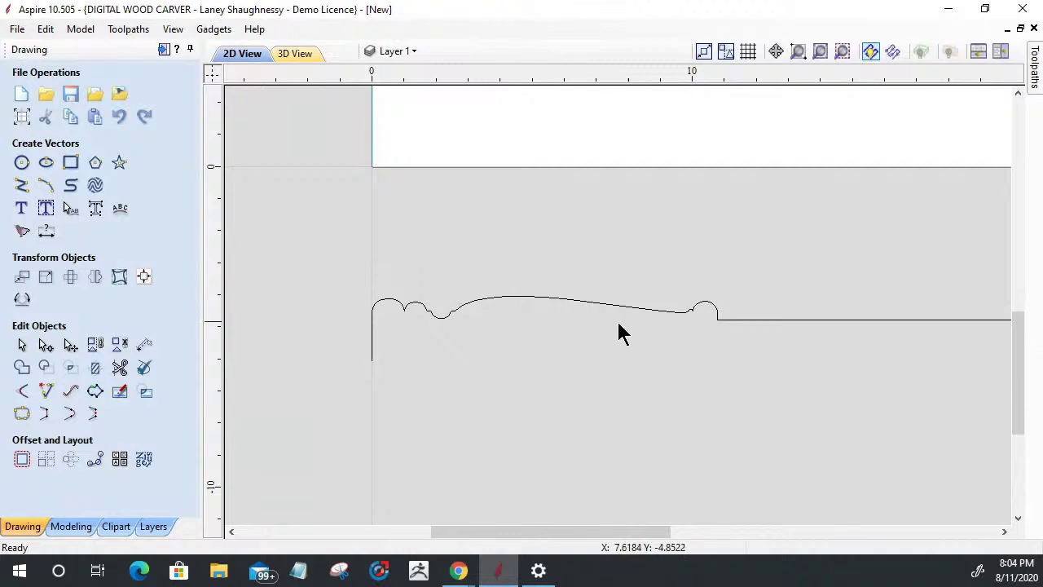
# Open the profile vector for node editing and stretch the whole profile taller.
pyautogui.click(572, 298)
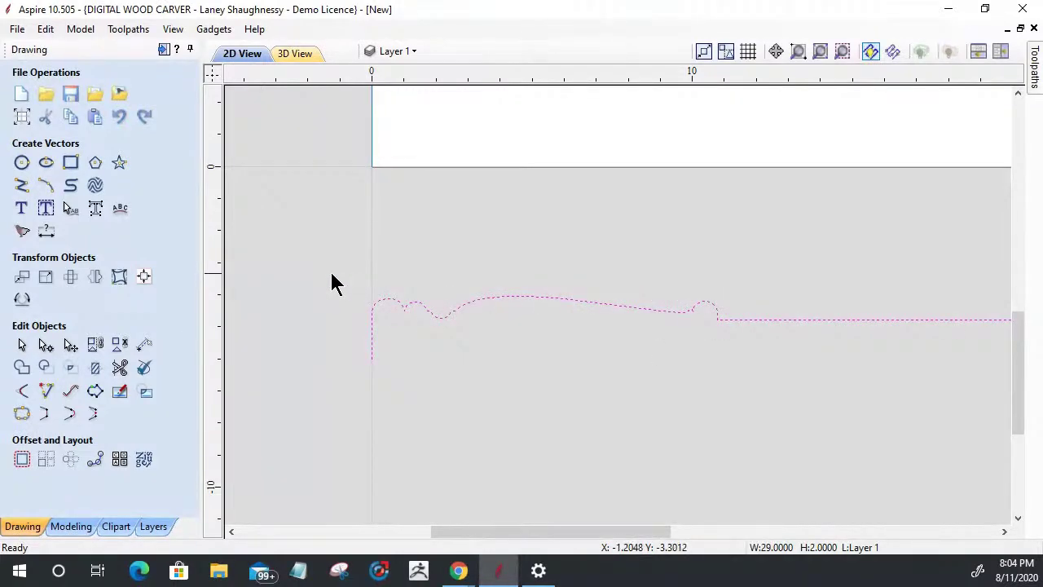
pyautogui.click(46, 345)
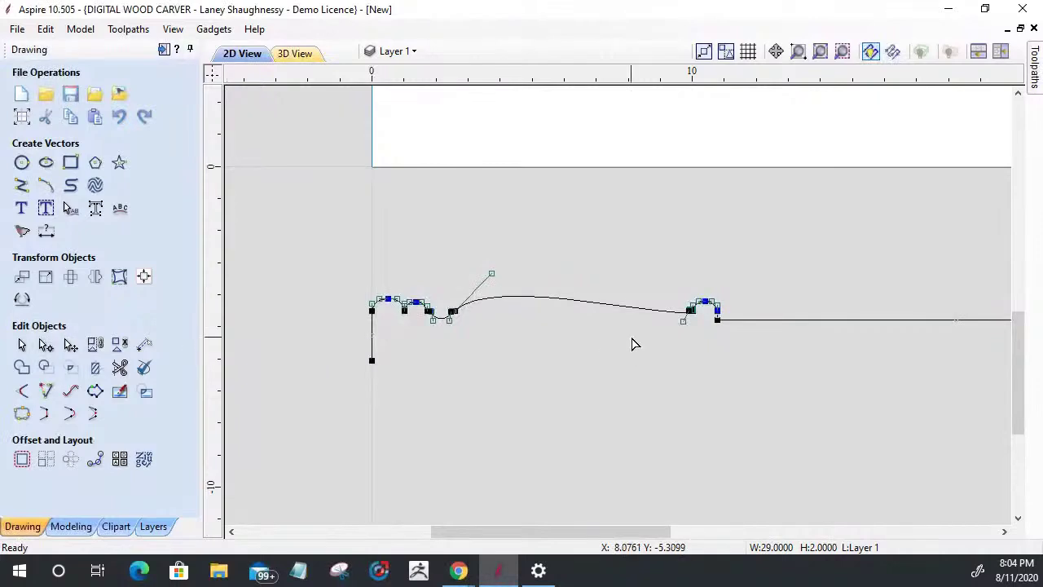
pyautogui.scroll(3, 635, 344)
pyautogui.scroll(-2, 602, 322)
pyautogui.scroll(2, 421, 315)
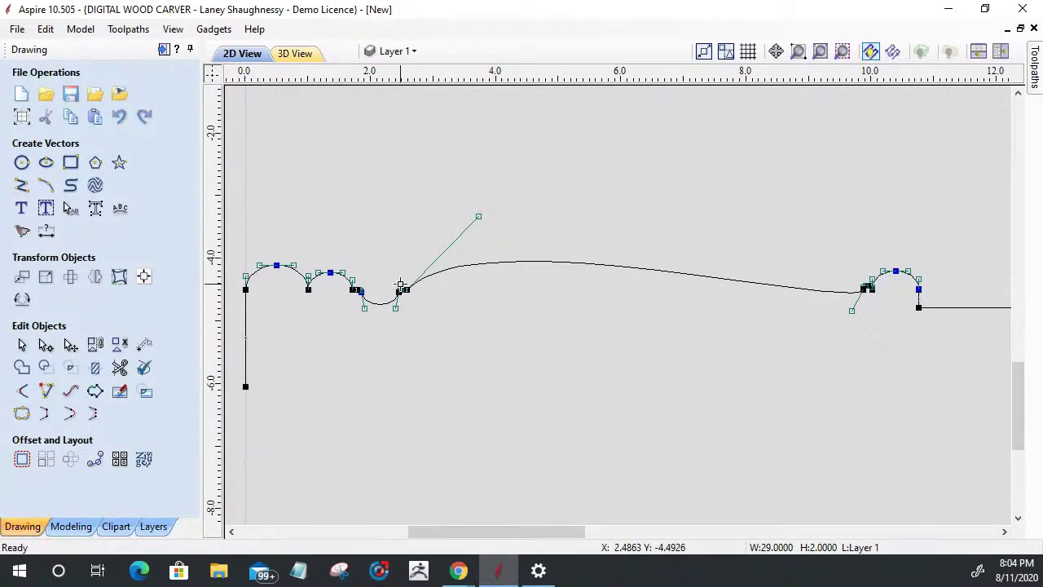
pyautogui.moveTo(401, 285); pyautogui.dragTo(399, 283)
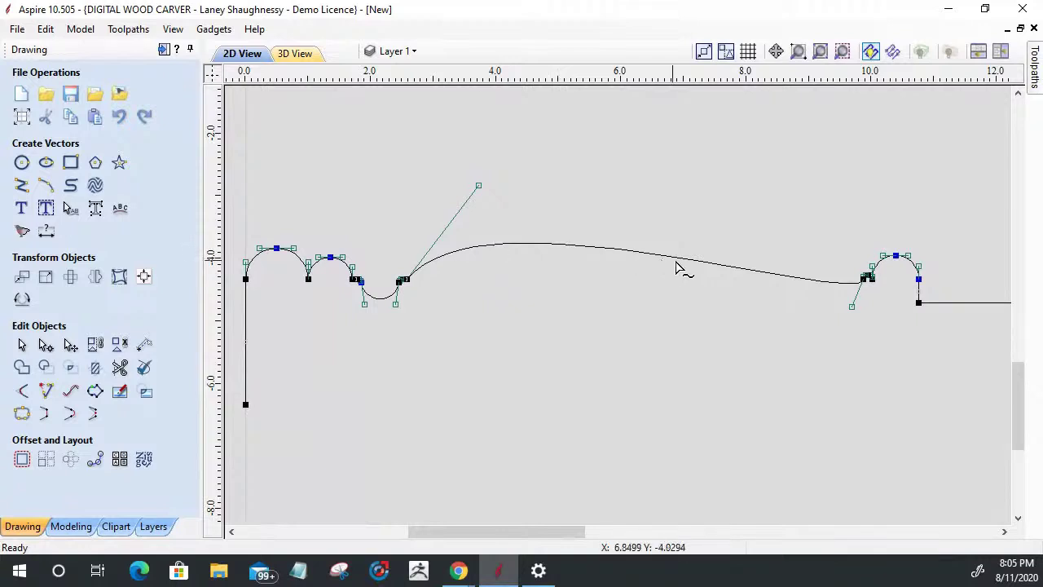
# Reshape the long curve by moving its start handle to about X 3.8, Y -2.5 and its end handle to about X 9.4, Y -5.5.
pyautogui.scroll(6, 854, 303)
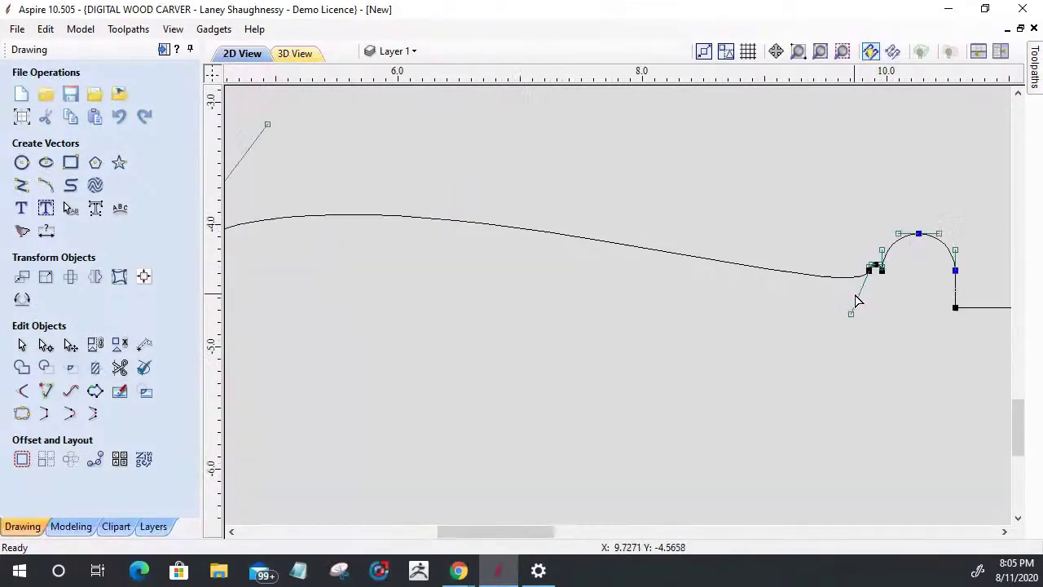
pyautogui.scroll(-5, 854, 303)
pyautogui.scroll(-2, 448, 327)
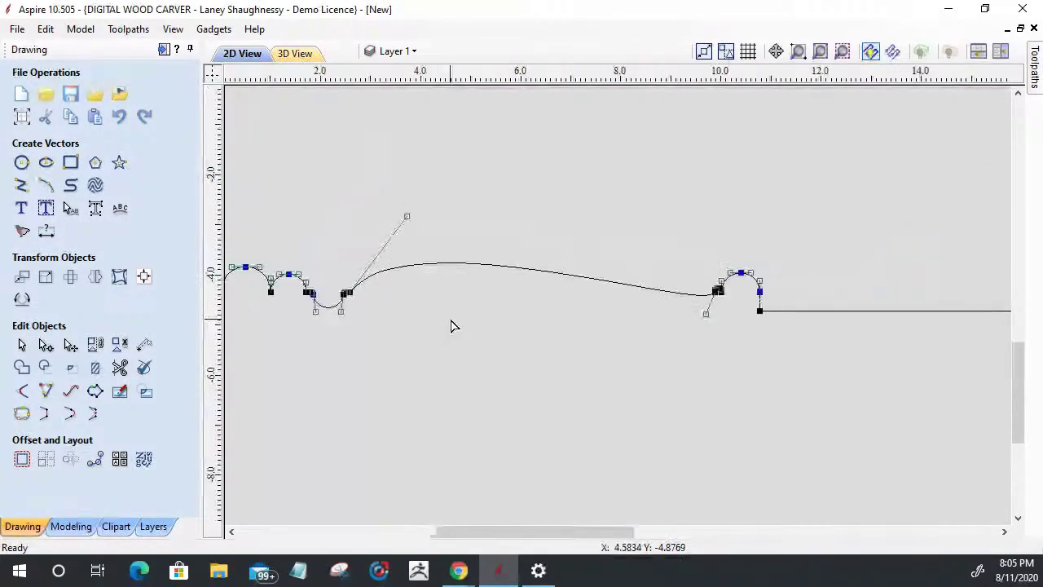
pyautogui.scroll(4, 316, 268)
pyautogui.moveTo(545, 153); pyautogui.dragTo(549, 117)
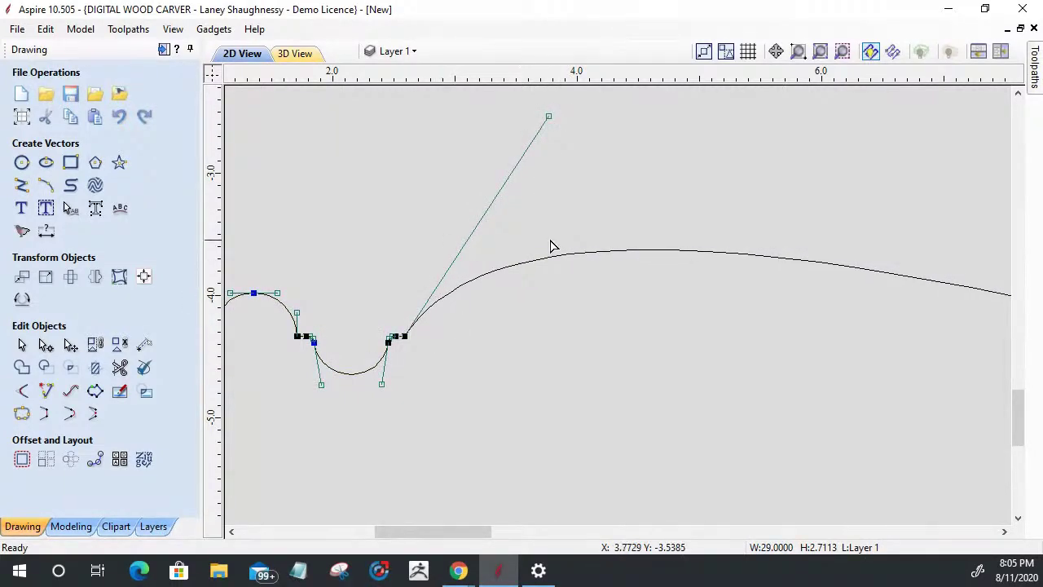
pyautogui.scroll(-3, 481, 349)
pyautogui.scroll(2, 826, 367)
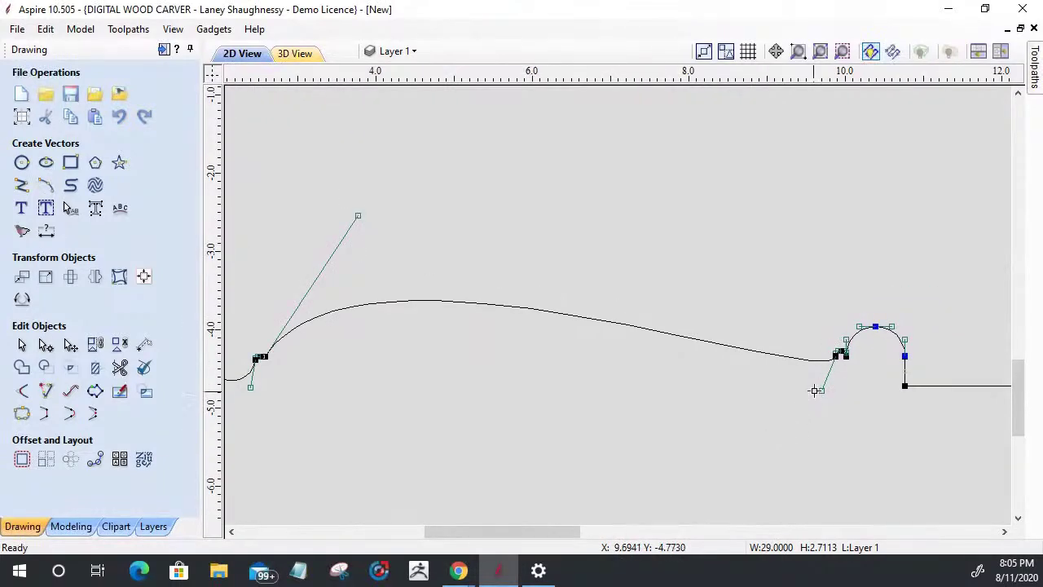
pyautogui.moveTo(821, 392); pyautogui.dragTo(793, 446)
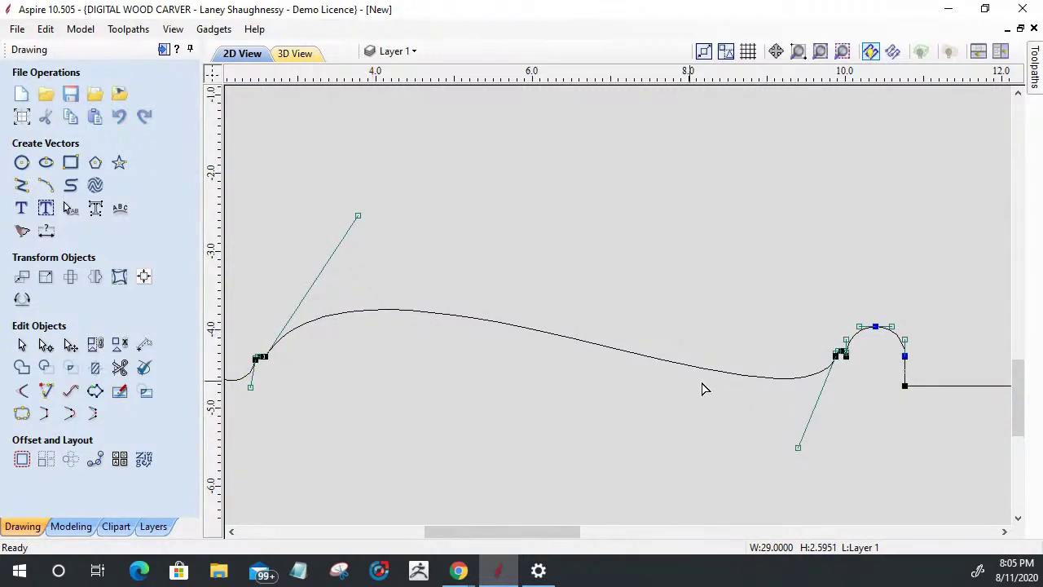
# Delete the extra node near X 9.875, Y -4.333 where the long curve meets the small bead.
pyautogui.scroll(8, 827, 366)
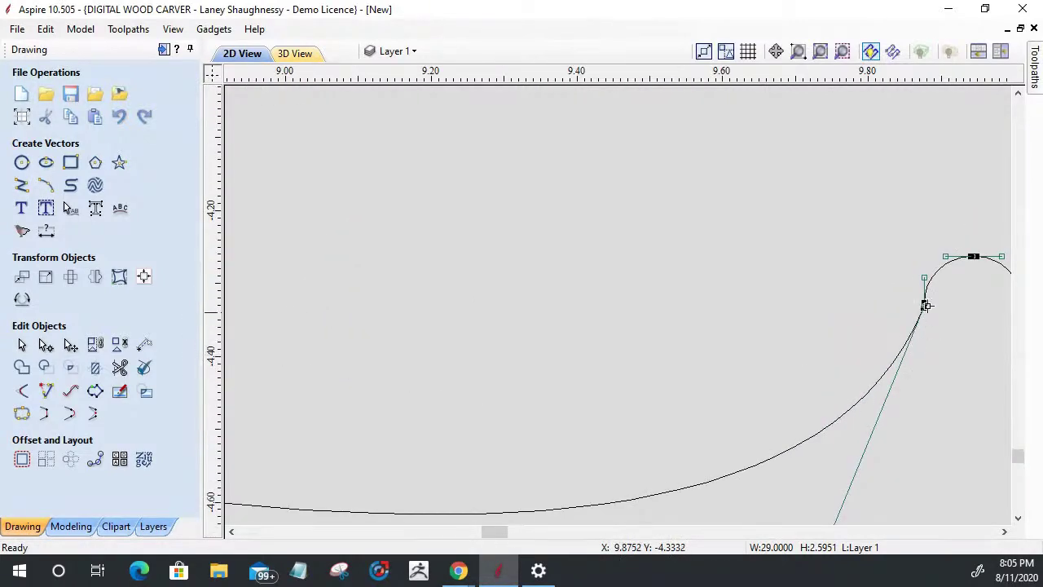
pyautogui.scroll(6, 926, 305)
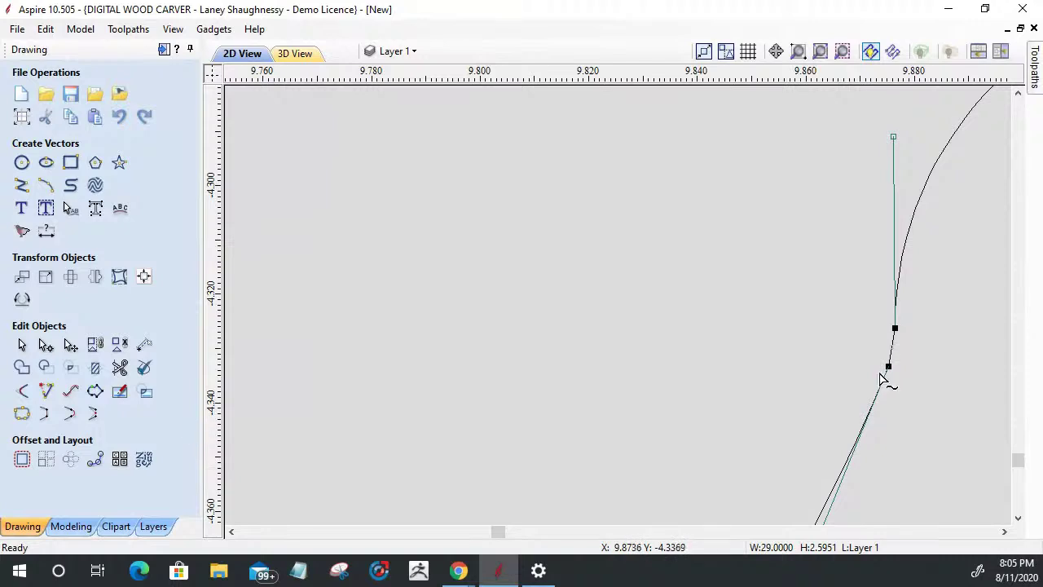
pyautogui.scroll(-1, 920, 290)
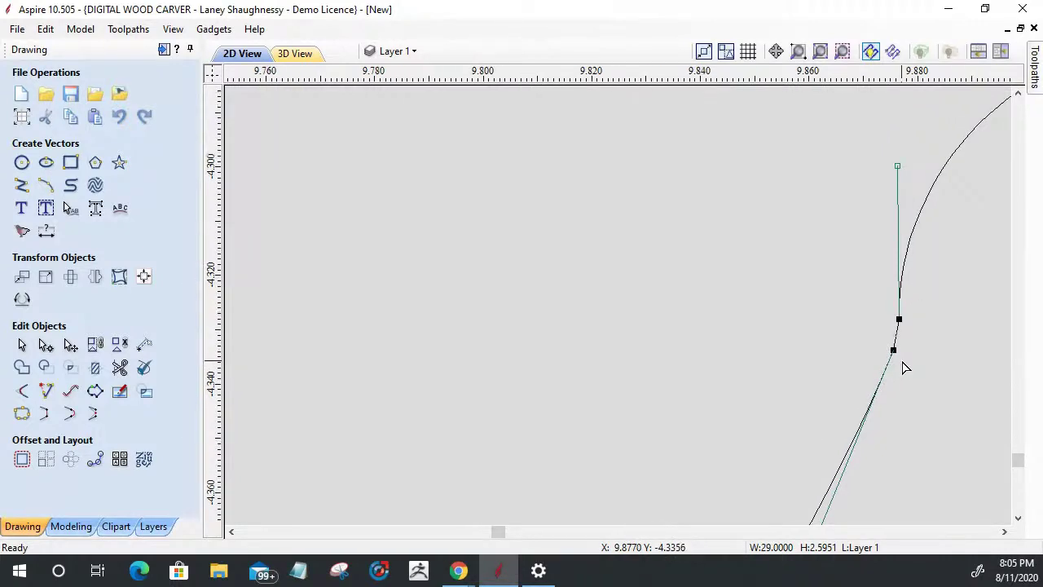
pyautogui.scroll(2, 901, 366)
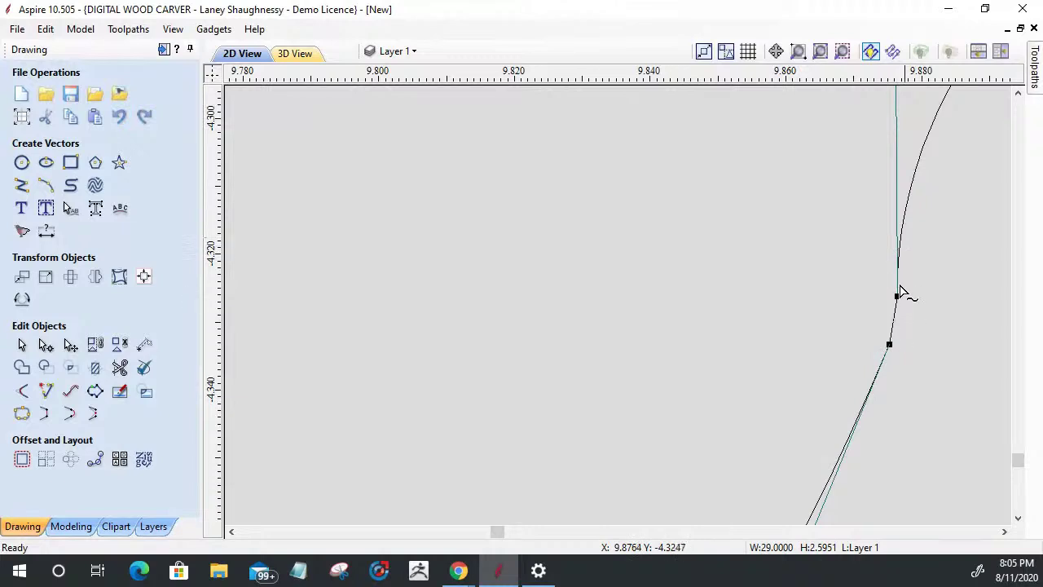
pyautogui.scroll(2, 966, 346)
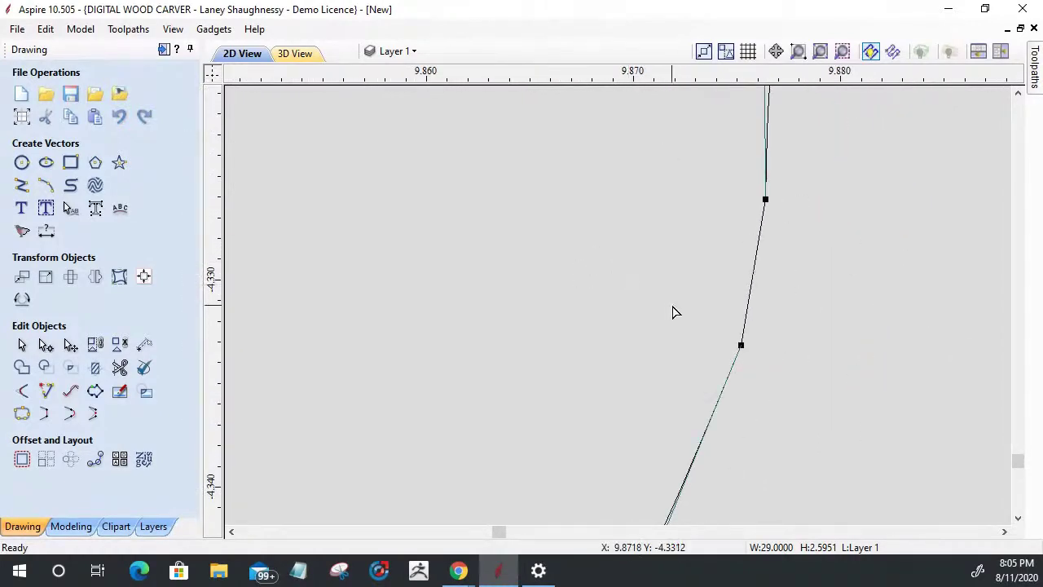
pyautogui.rightClick(740, 347)
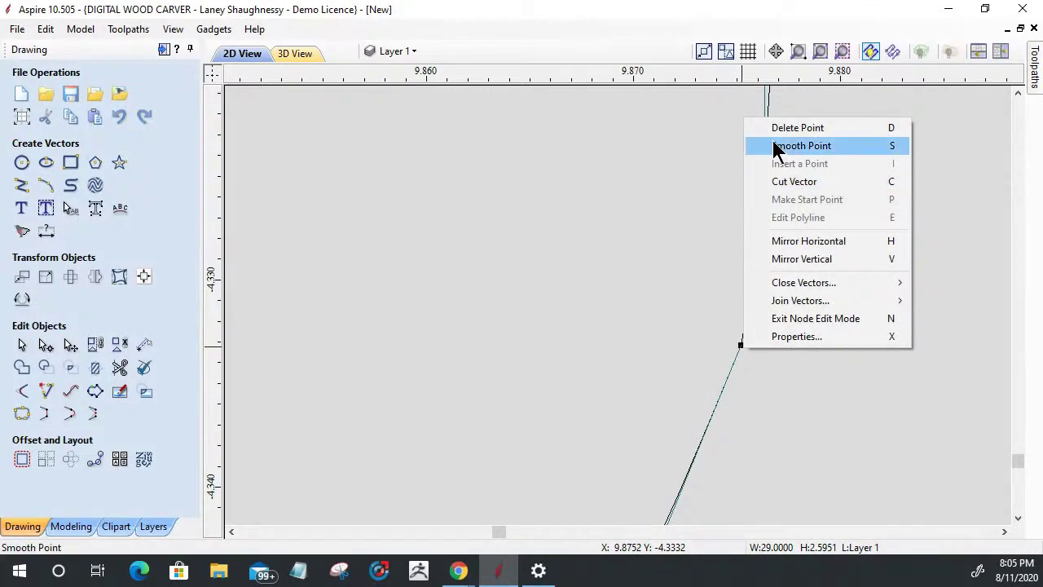
pyautogui.click(777, 134)
pyautogui.scroll(-6, 820, 338)
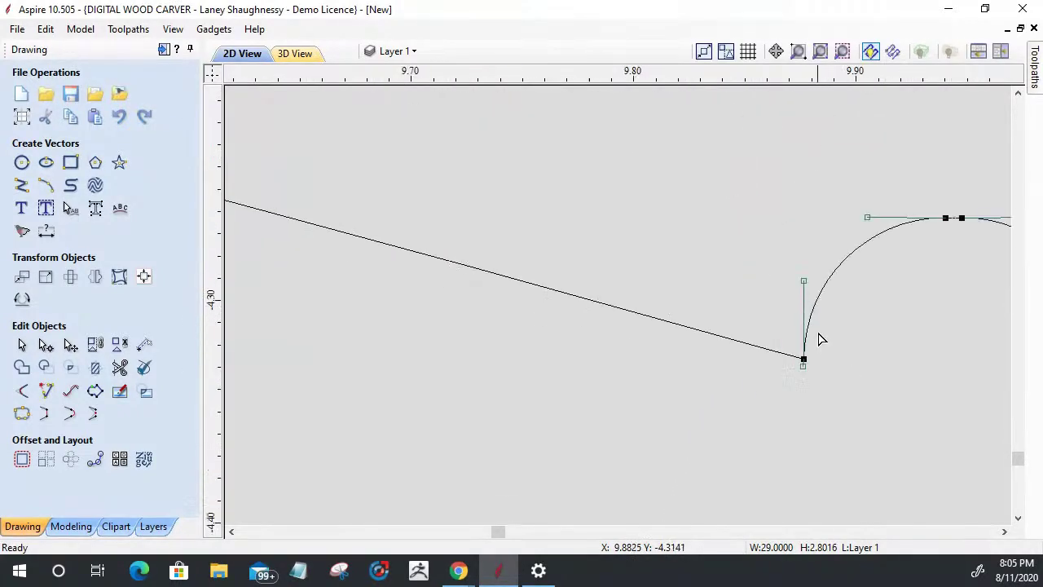
pyautogui.scroll(-6, 820, 337)
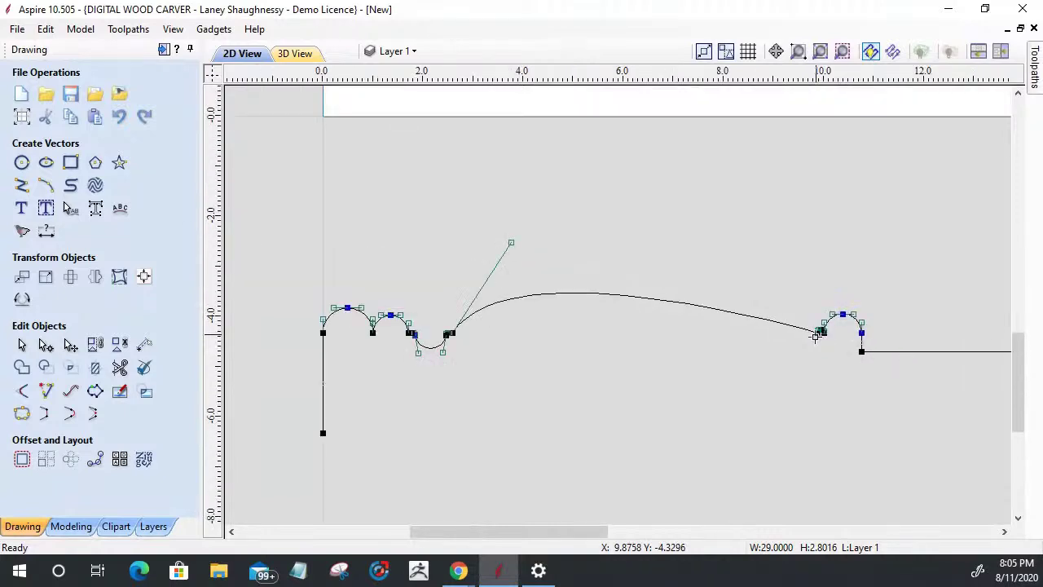
pyautogui.scroll(8, 811, 345)
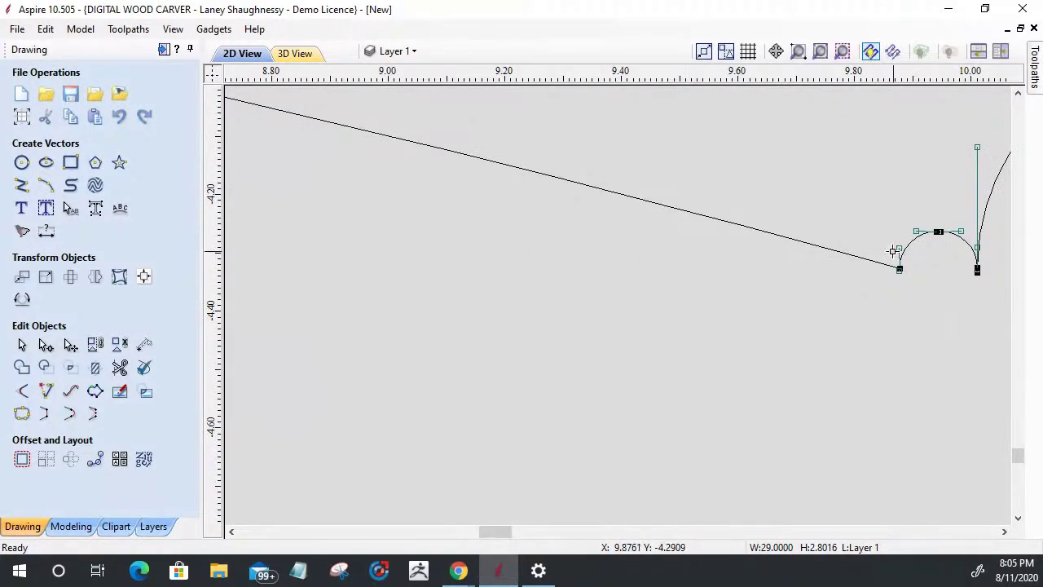
pyautogui.moveTo(897, 249); pyautogui.dragTo(805, 347)
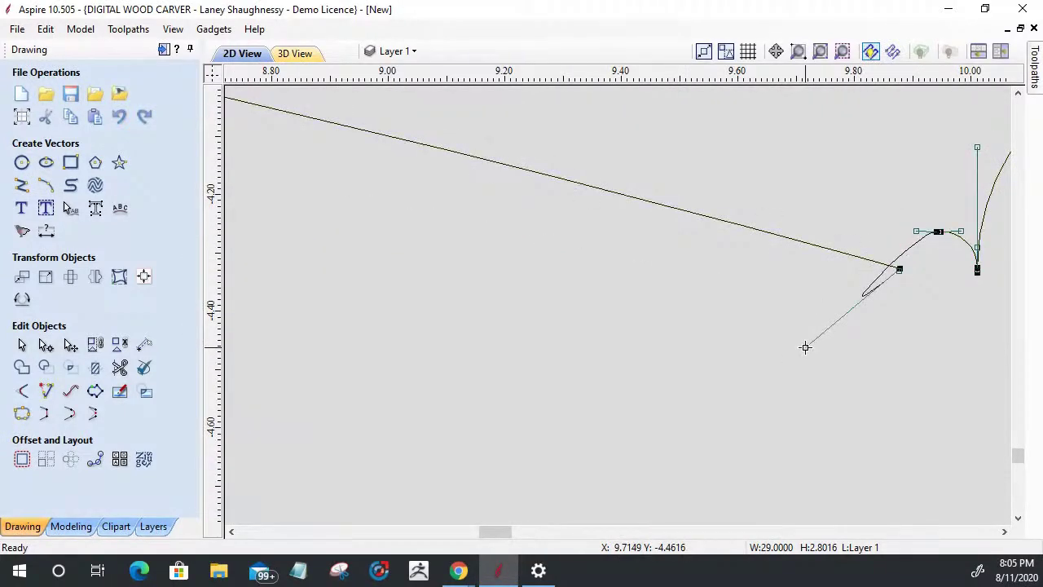
pyautogui.hotkey('ctrl', 'z')
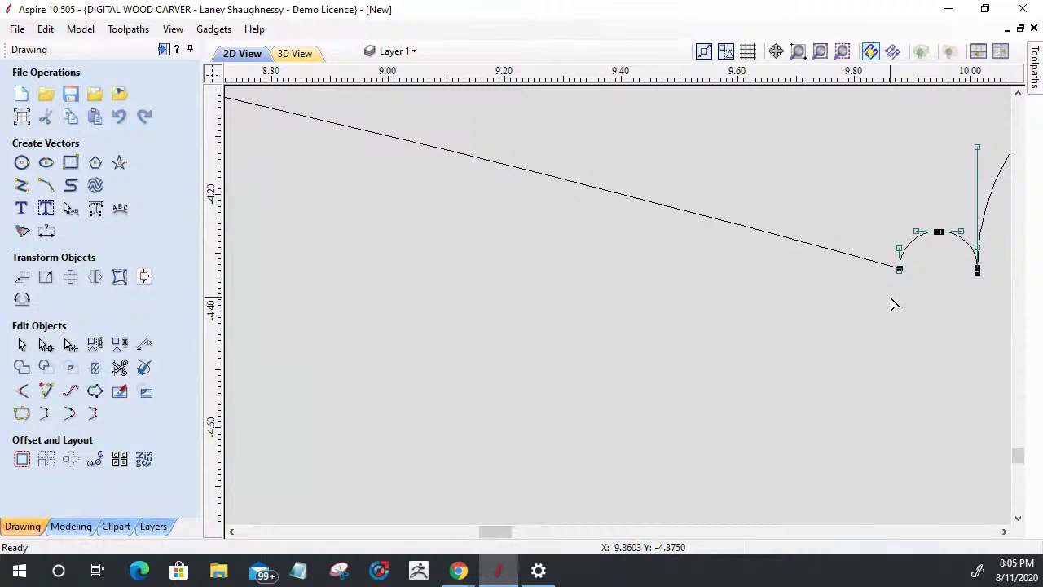
# Pull the long curve's handle at the small bead down to about X 9.6, Y -4.9 to form a dip before the bead.
pyautogui.scroll(4, 892, 304)
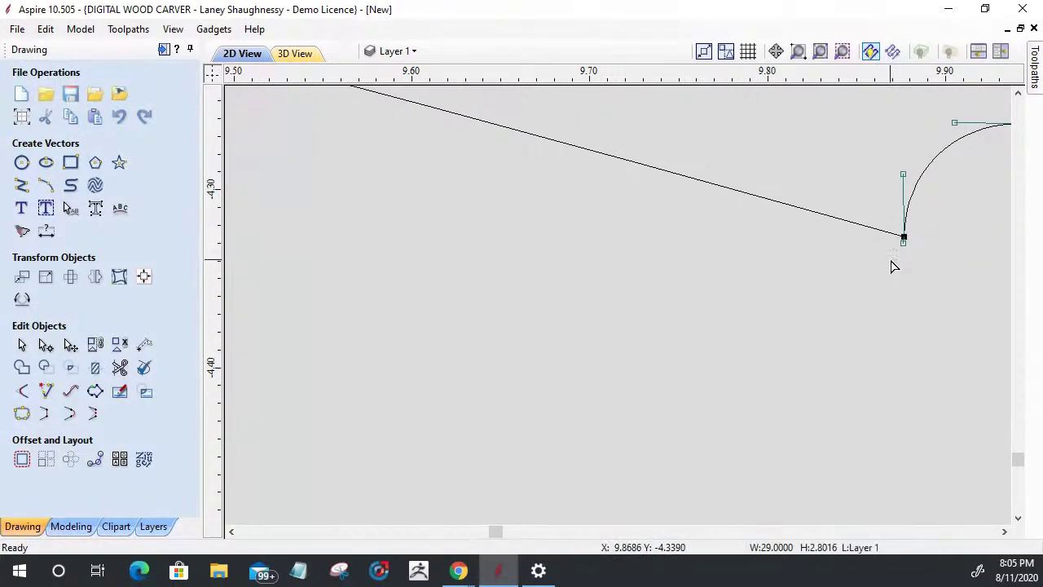
pyautogui.moveTo(903, 246); pyautogui.dragTo(788, 578)
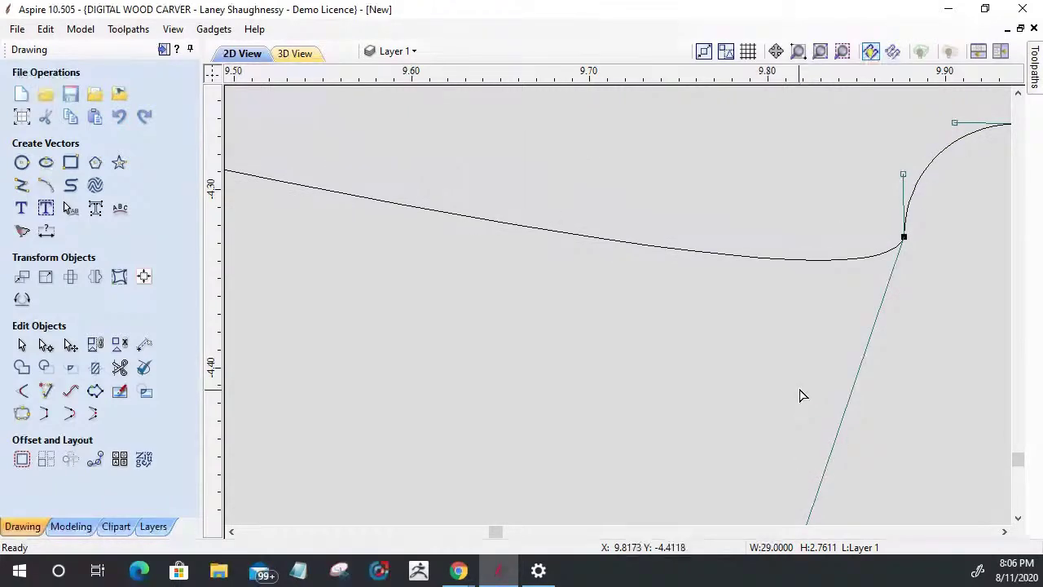
pyautogui.scroll(-3, 799, 395)
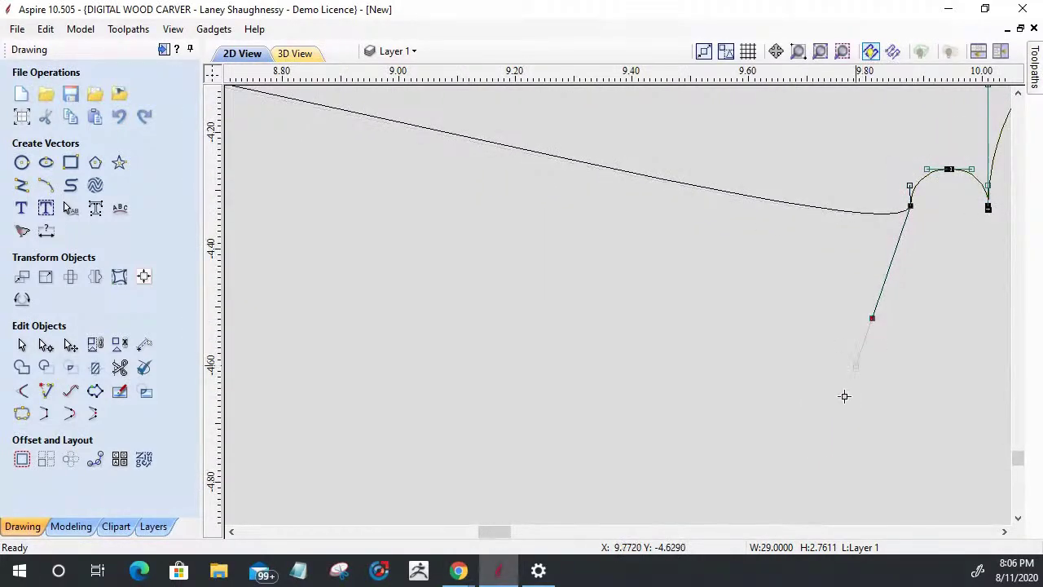
pyautogui.scroll(3, 906, 204)
pyautogui.scroll(2, 907, 204)
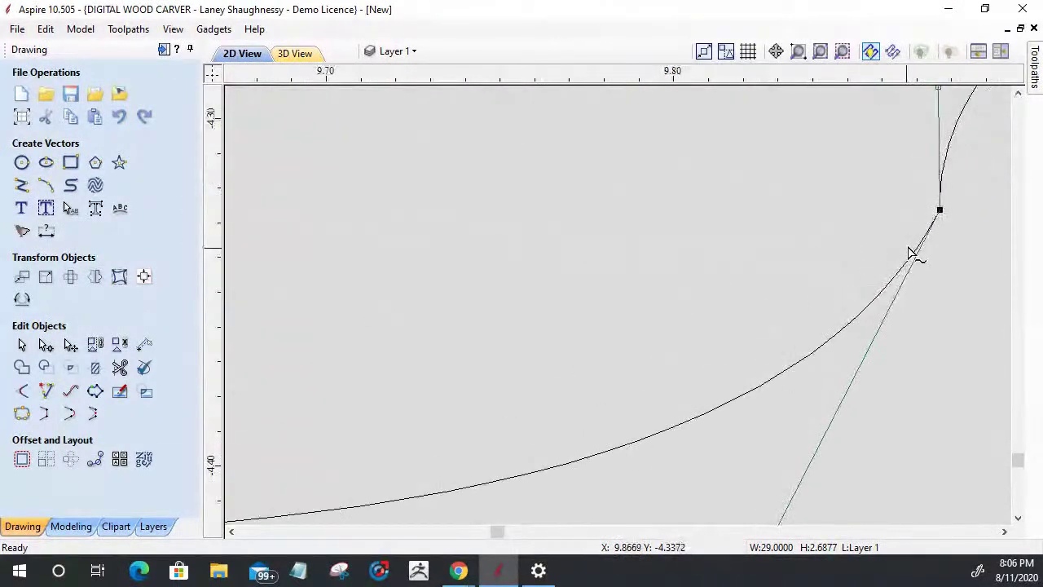
pyautogui.scroll(-4, 936, 184)
pyautogui.scroll(-2, 935, 183)
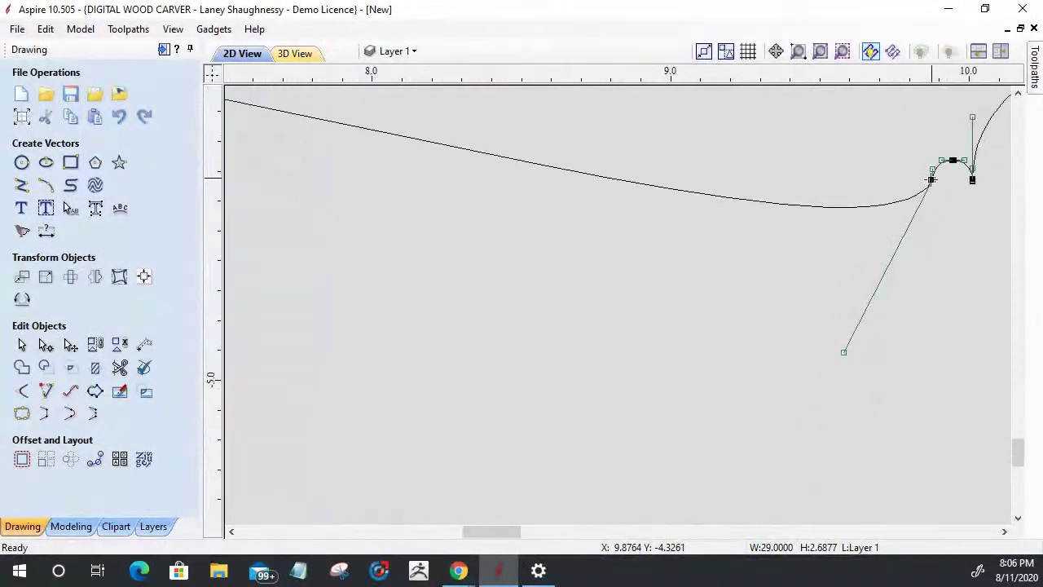
pyautogui.scroll(-4, 718, 286)
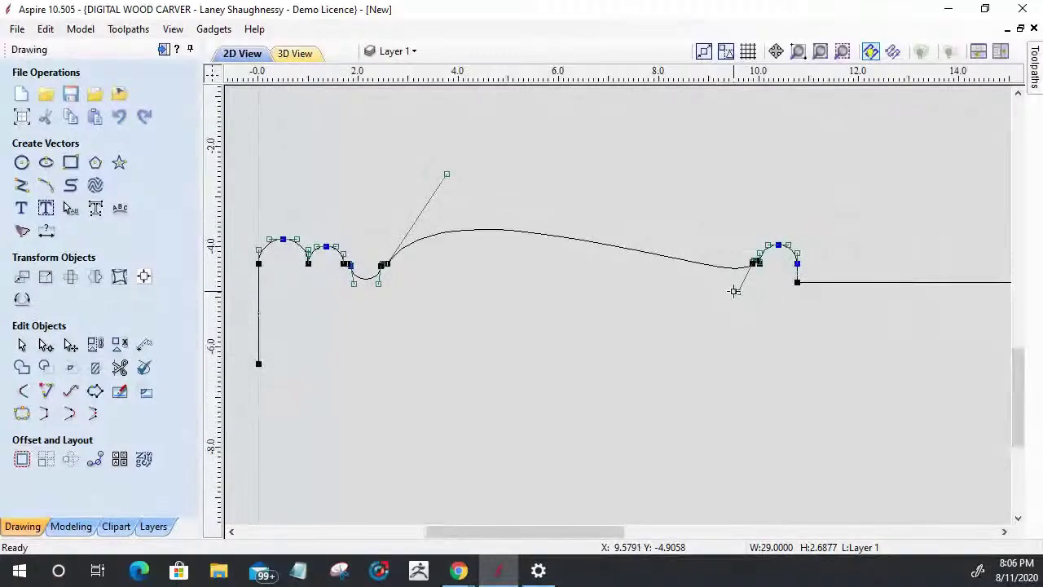
# Refine the long S-curve by extending its start handle to about X 3.9, Y -2.4 and its end handle to about X 9.1, Y -5.9.
pyautogui.moveTo(738, 292); pyautogui.dragTo(719, 328)
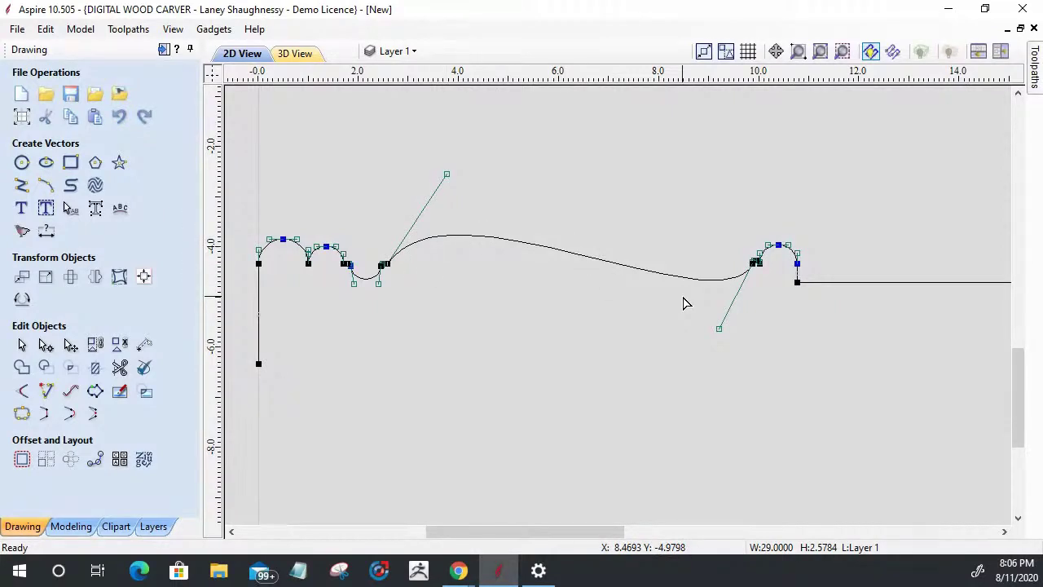
pyautogui.moveTo(445, 174); pyautogui.dragTo(451, 164)
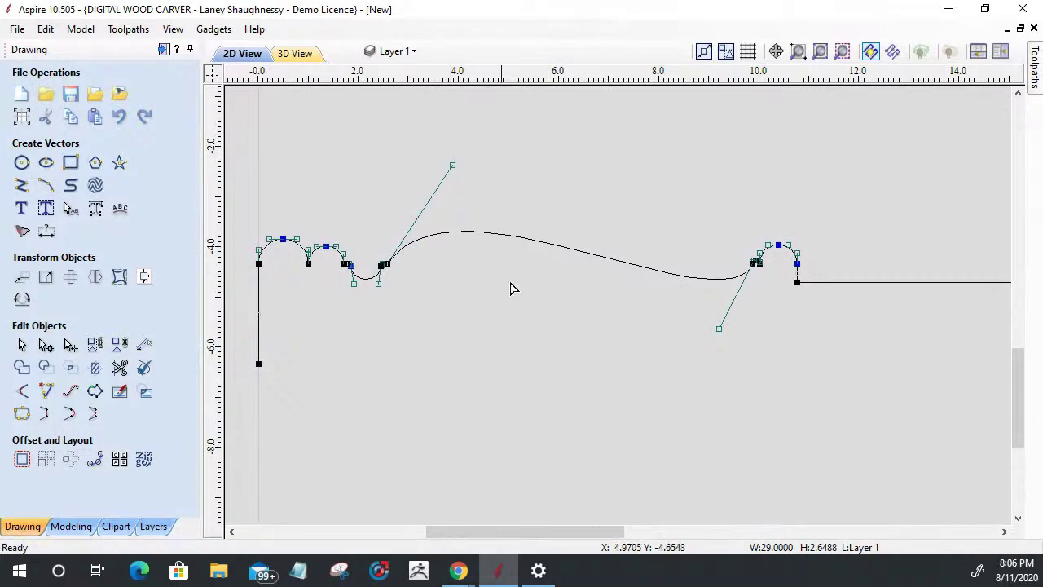
pyautogui.moveTo(719, 327); pyautogui.dragTo(709, 340)
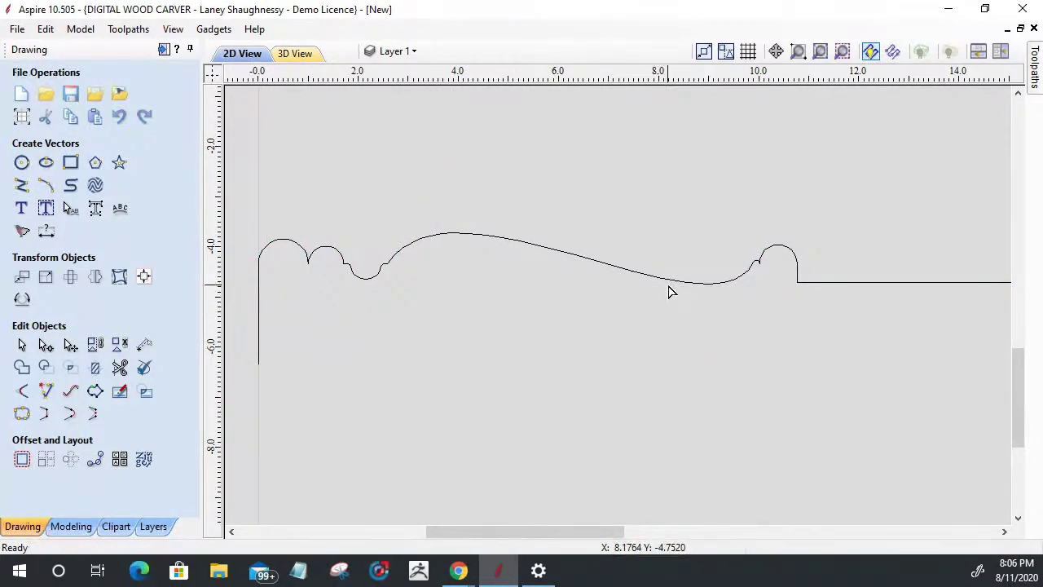
pyautogui.scroll(4, 670, 291)
pyautogui.click(768, 287)
pyautogui.scroll(2, 859, 268)
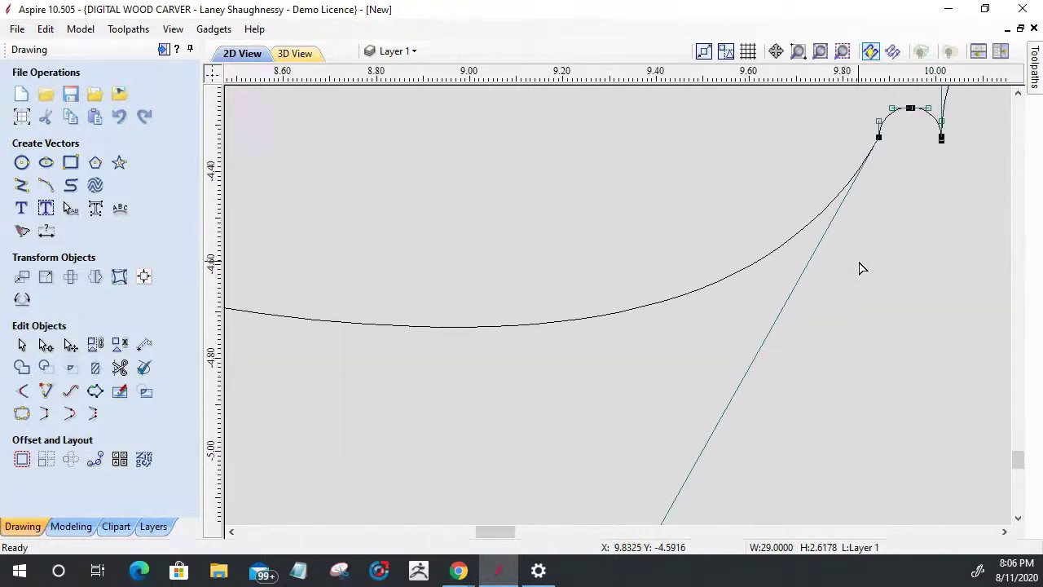
# Try to smooth the joint between the long curve and the small bead by tilting the bead's start handle to about X 9.89, Y -4.29.
pyautogui.scroll(-2, 868, 236)
pyautogui.press('Escape')
pyautogui.scroll(4, 868, 219)
pyautogui.scroll(2, 868, 219)
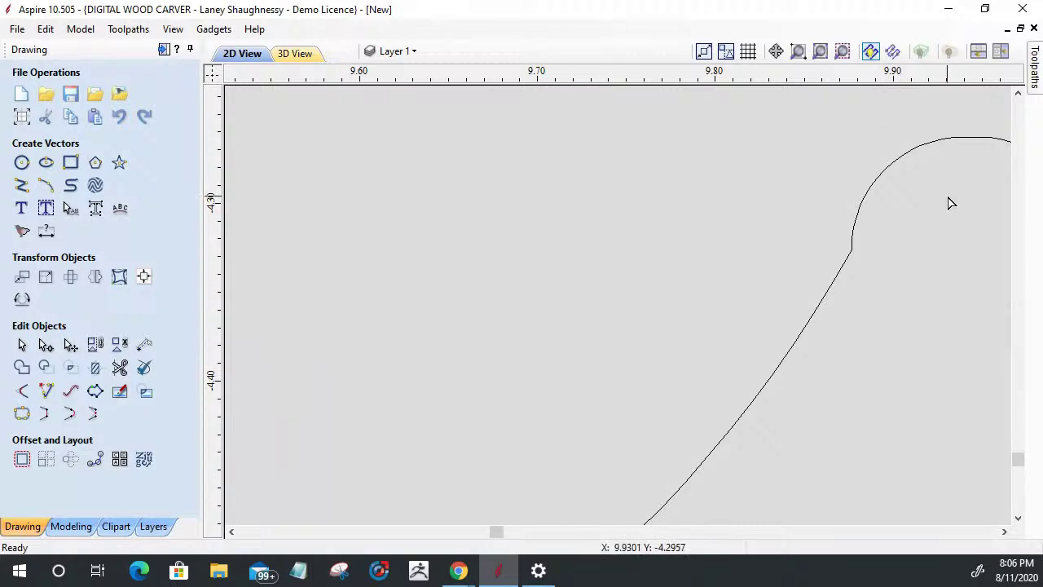
pyautogui.doubleClick(854, 241)
pyautogui.scroll(3, 856, 244)
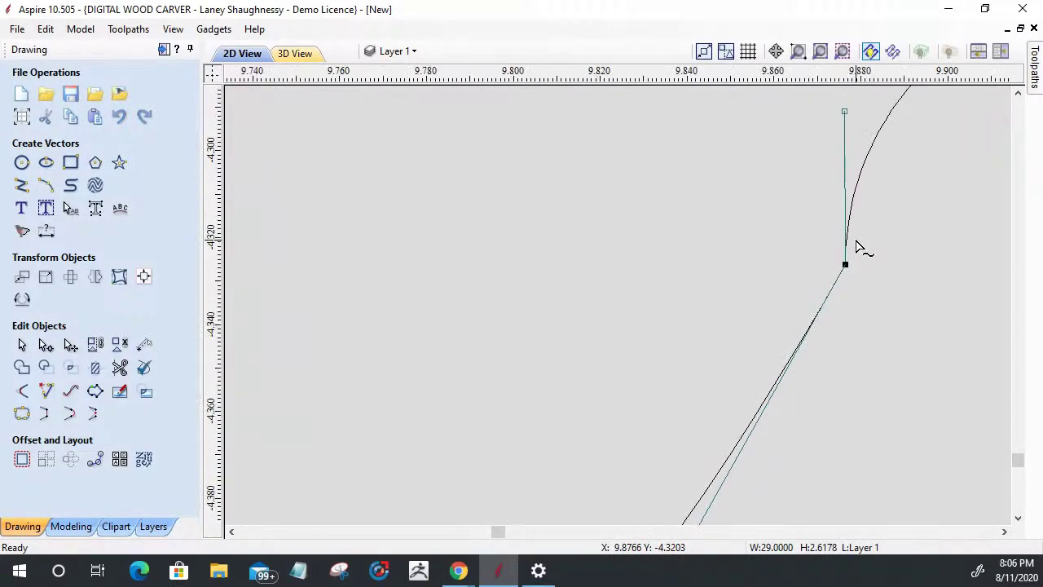
pyautogui.scroll(-3, 856, 244)
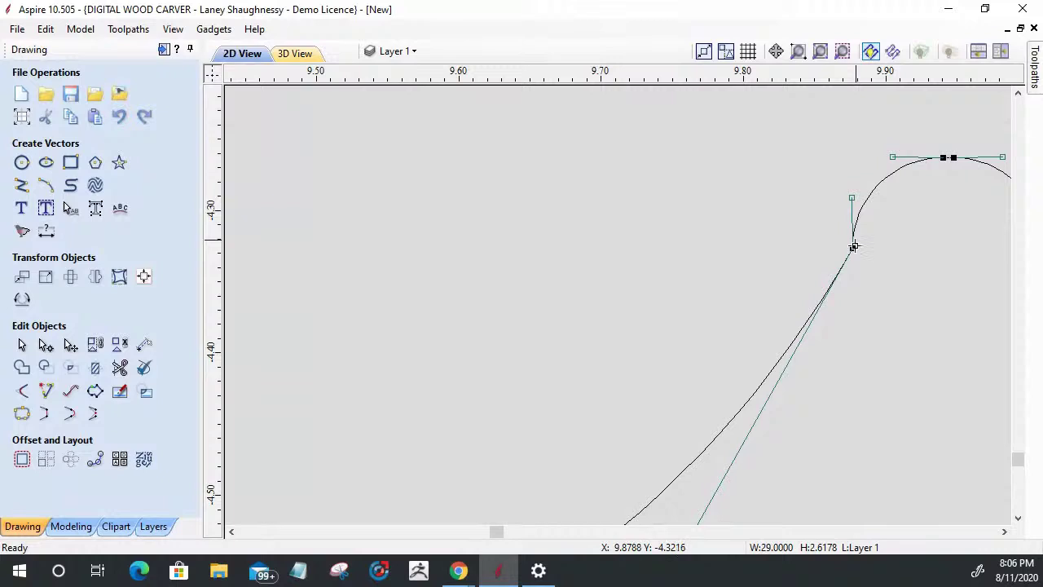
pyautogui.scroll(2, 858, 268)
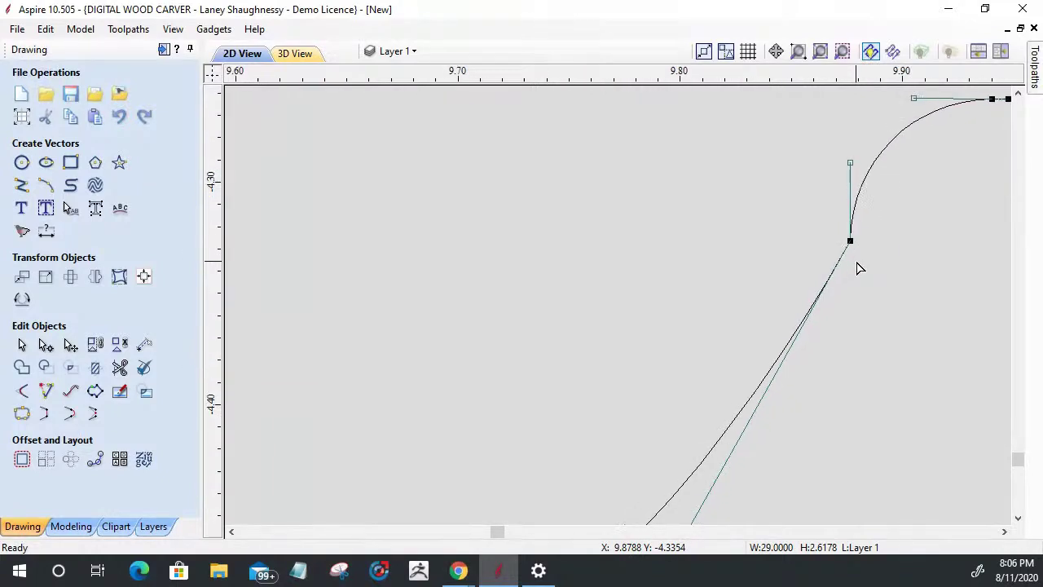
pyautogui.scroll(-2, 858, 268)
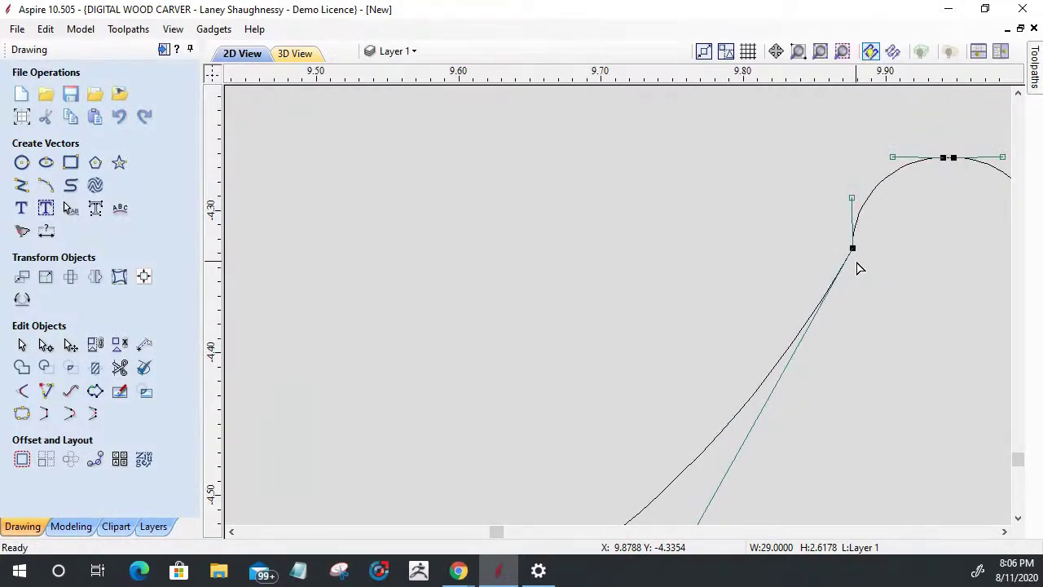
pyautogui.click(853, 196)
pyautogui.moveTo(864, 202); pyautogui.dragTo(854, 222)
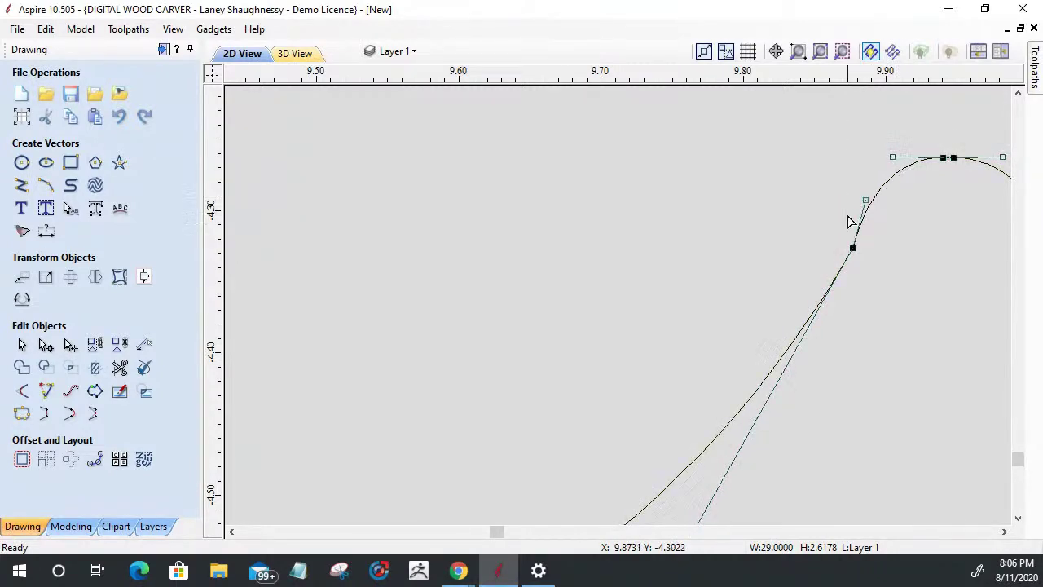
pyautogui.click(820, 268)
pyautogui.scroll(-4, 728, 268)
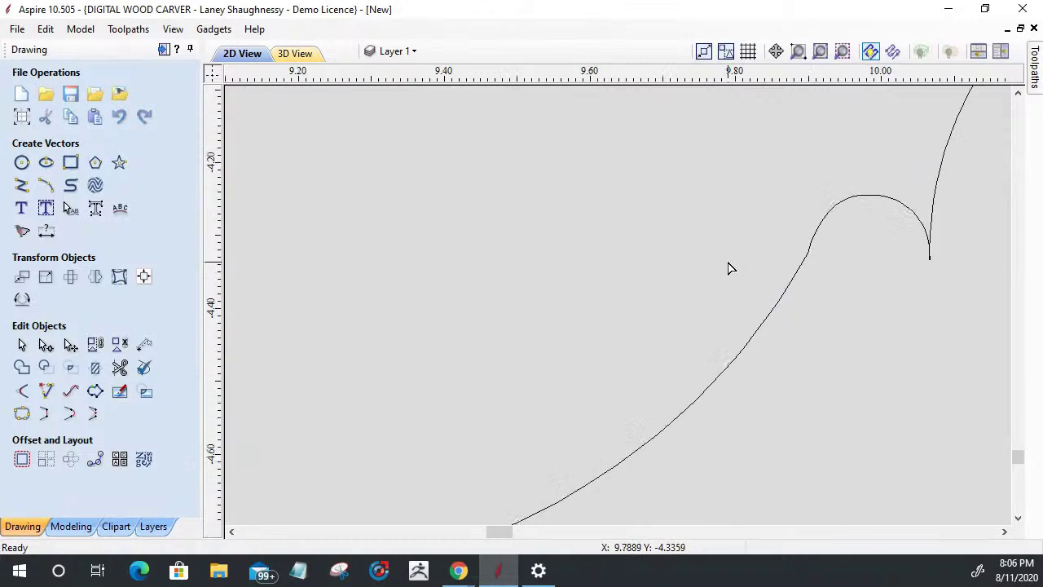
pyautogui.scroll(5, 780, 275)
# Undo the tilt of the small bead's start handle.
pyautogui.hotkey('ctrl', 'z')
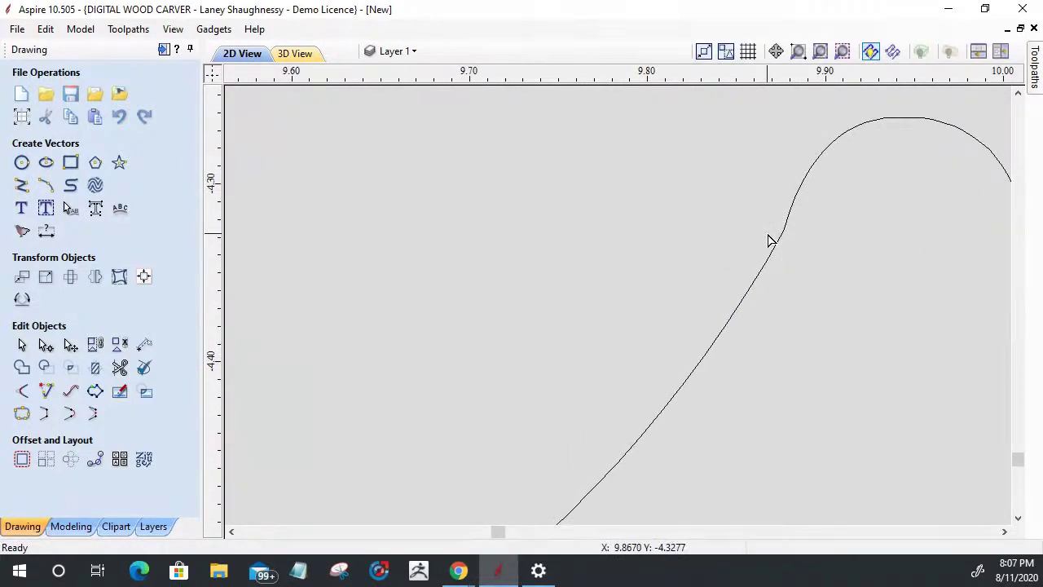
pyautogui.hotkey('ctrl', 'z')
pyautogui.scroll(-2, 773, 277)
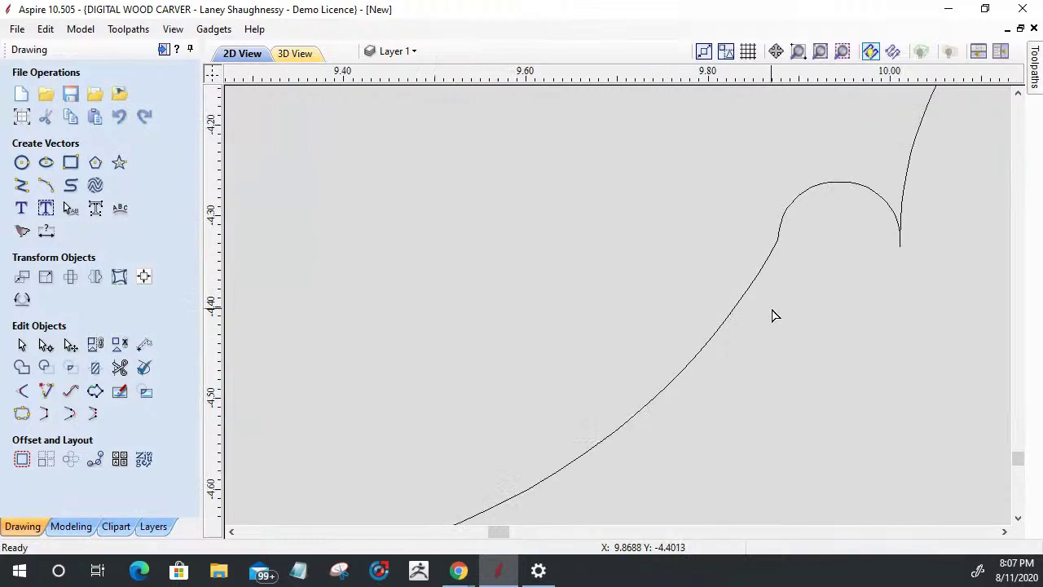
pyautogui.scroll(4, 798, 211)
pyautogui.scroll(-6, 823, 179)
pyautogui.scroll(-5, 827, 191)
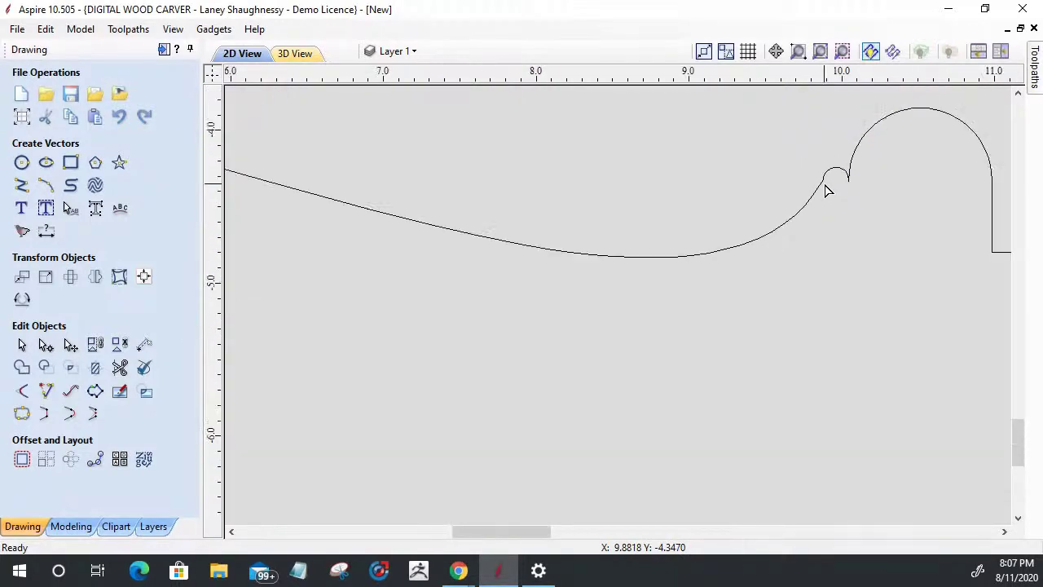
pyautogui.scroll(-2, 638, 293)
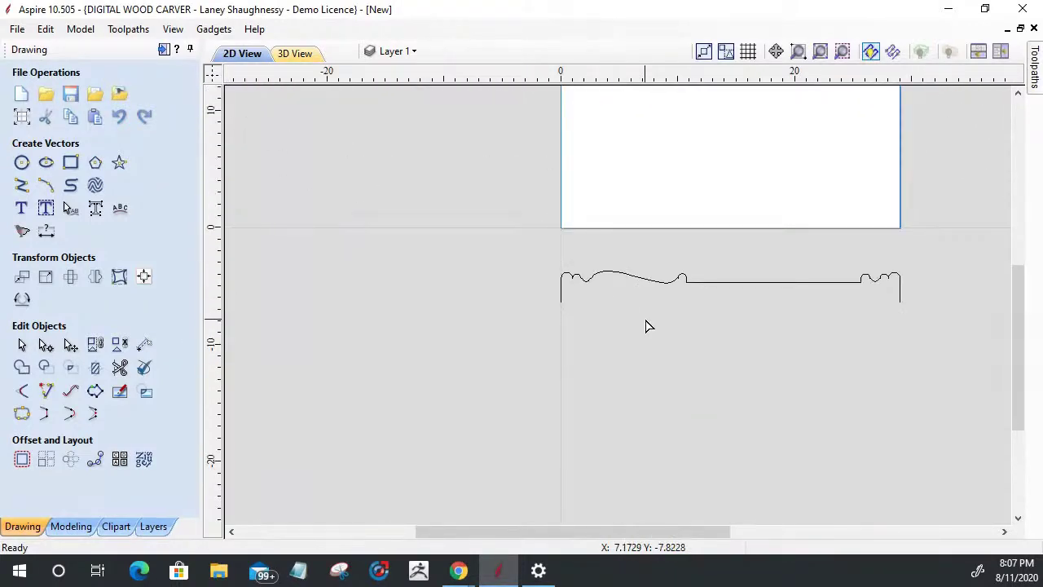
# Place a horizontal guide at the crest of the long S-curve, at about Y -3.715.
pyautogui.moveTo(594, 79); pyautogui.dragTo(607, 271)
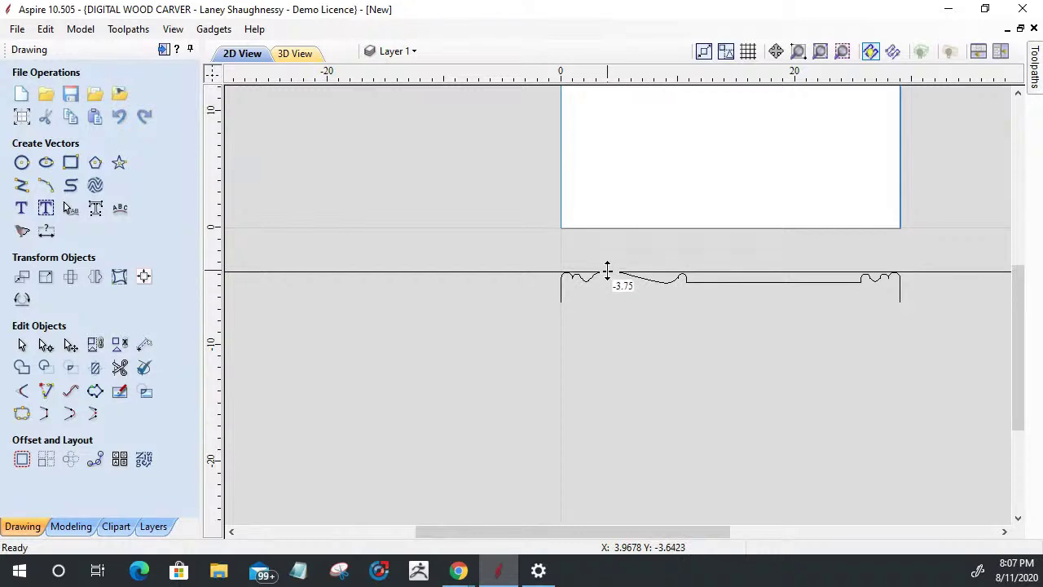
pyautogui.scroll(4, 607, 273)
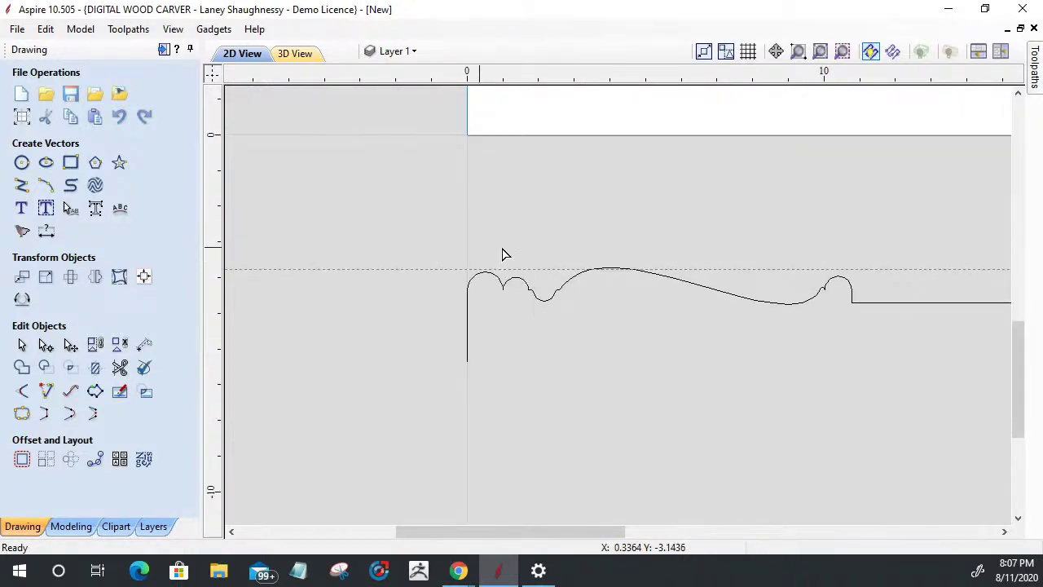
pyautogui.scroll(4, 589, 270)
pyautogui.moveTo(653, 267); pyautogui.dragTo(668, 246)
pyautogui.scroll(5, 664, 277)
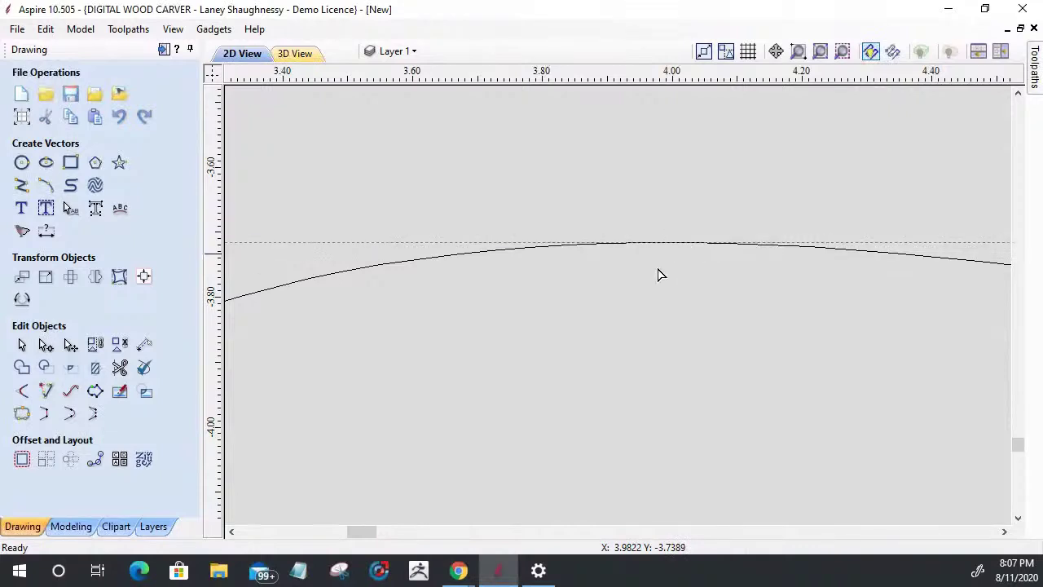
# Create one new parallel guide relative to the crest guide, with an offset of -2 inches.
pyautogui.scroll(-2, 653, 275)
pyautogui.scroll(-5, 644, 264)
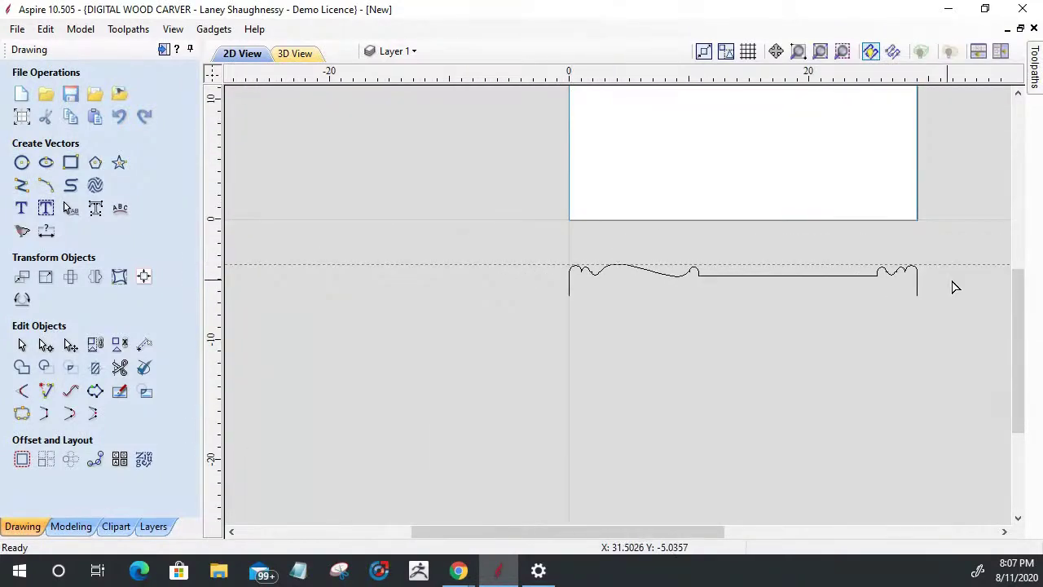
pyautogui.scroll(4, 929, 273)
pyautogui.scroll(-4, 524, 259)
pyautogui.scroll(4, 526, 258)
pyautogui.scroll(-3, 524, 254)
pyautogui.scroll(-1, 524, 257)
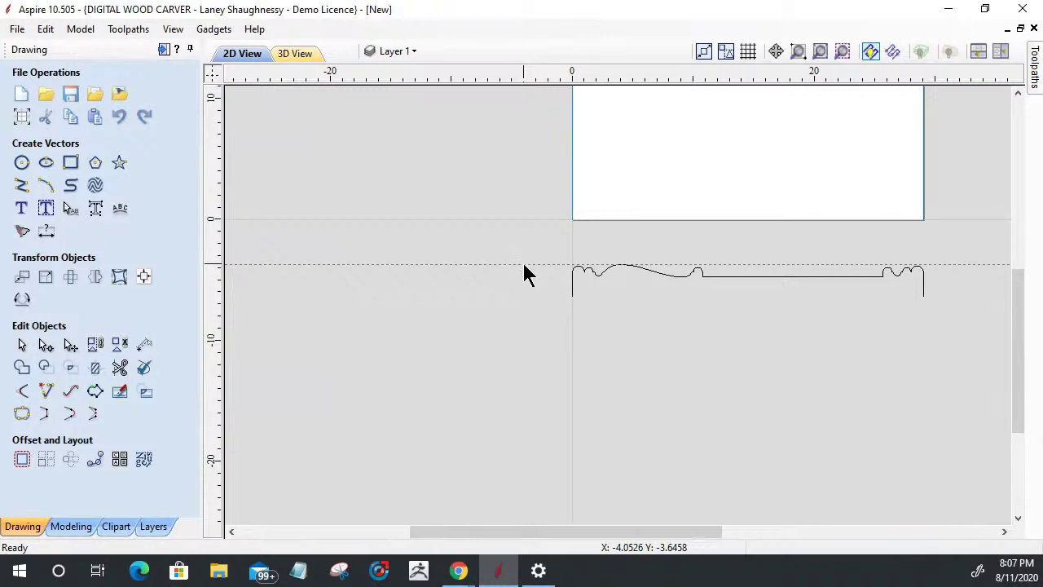
pyautogui.doubleClick(524, 264)
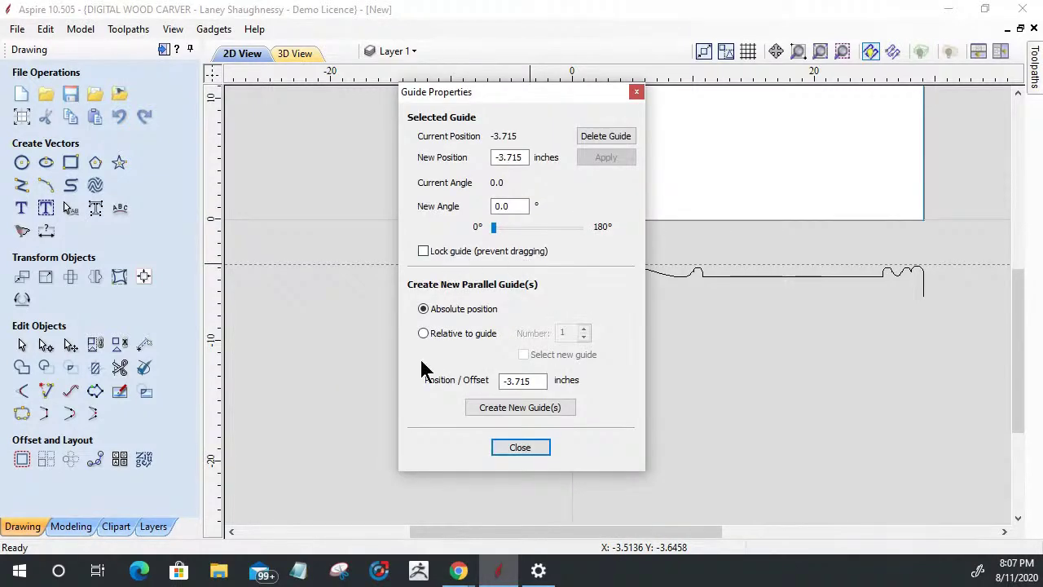
pyautogui.click(423, 333)
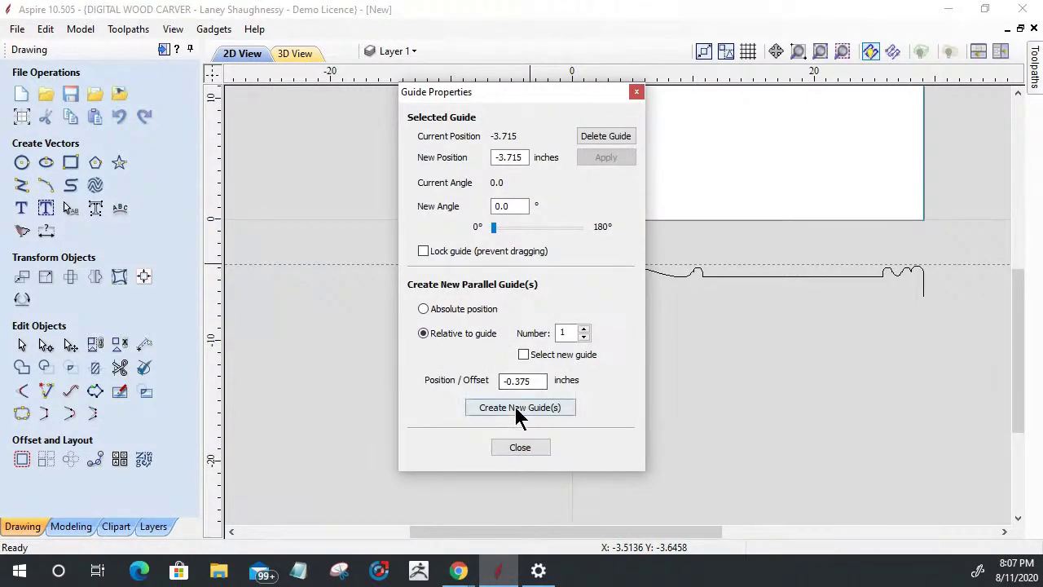
pyautogui.moveTo(506, 388); pyautogui.dragTo(570, 388)
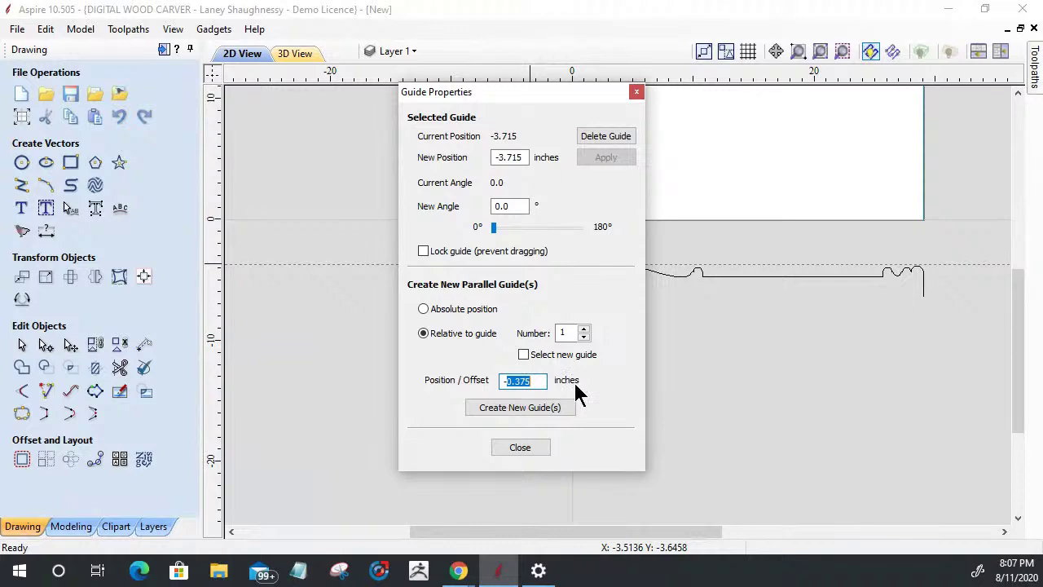
pyautogui.write('-2')
pyautogui.click(538, 406)
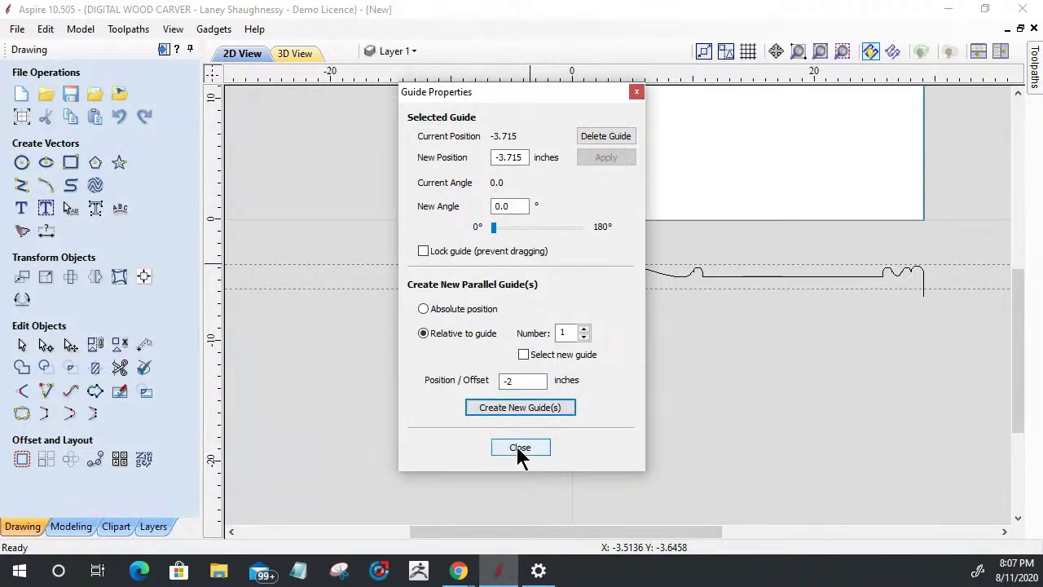
pyautogui.click(520, 448)
# Insert a point on the vertical line at X 0 where the lower guide crosses it and delete the span below.
pyautogui.scroll(5, 573, 336)
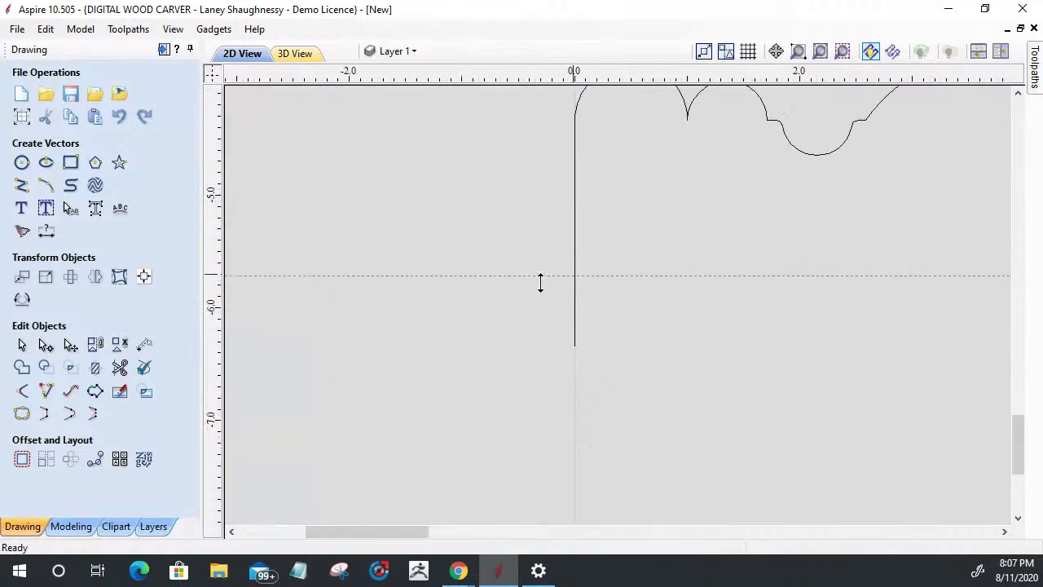
pyautogui.click(573, 347)
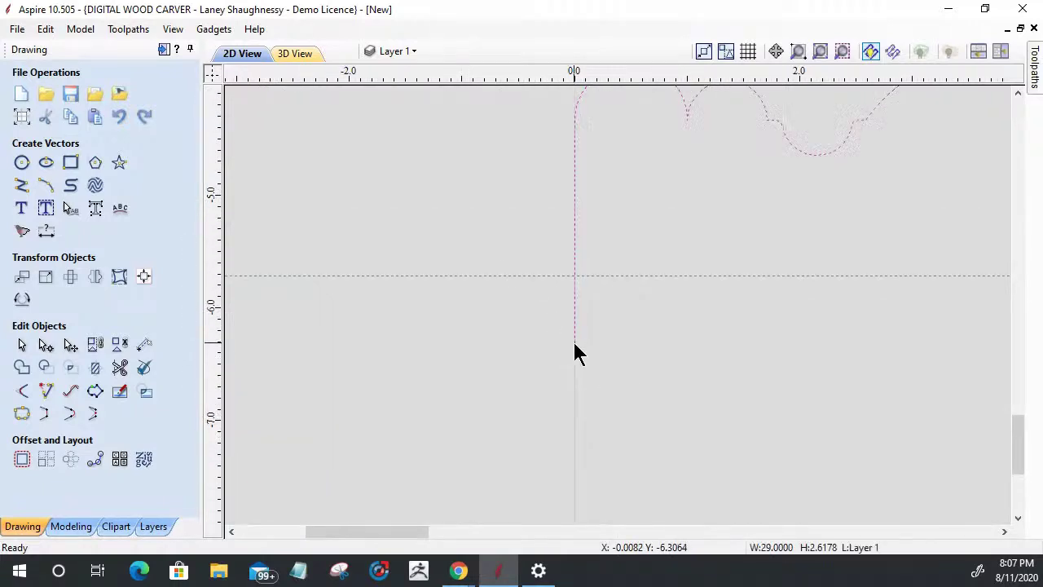
pyautogui.click(45, 344)
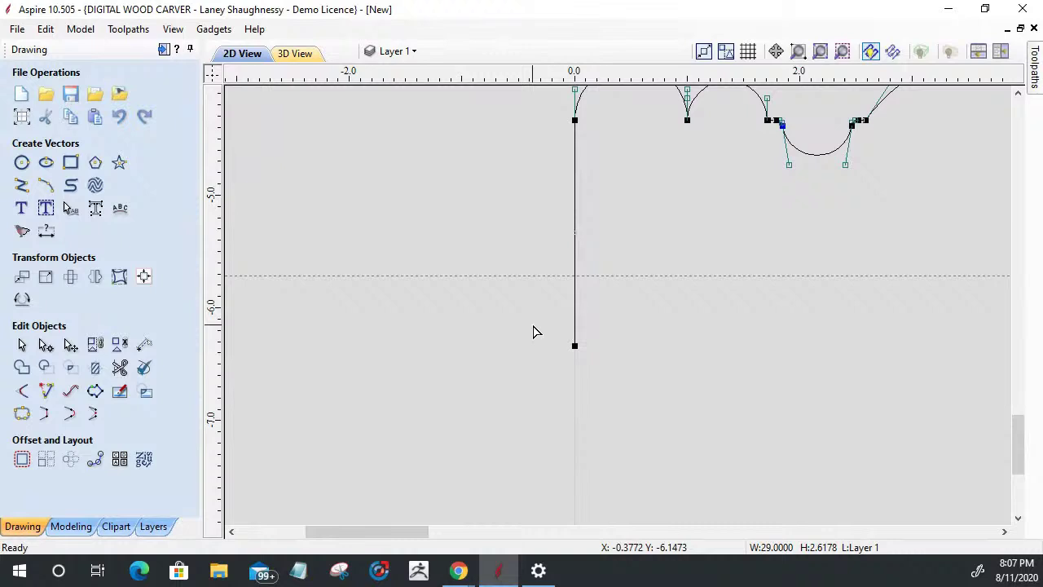
pyautogui.rightClick(574, 281)
pyautogui.click(600, 342)
pyautogui.rightClick(575, 337)
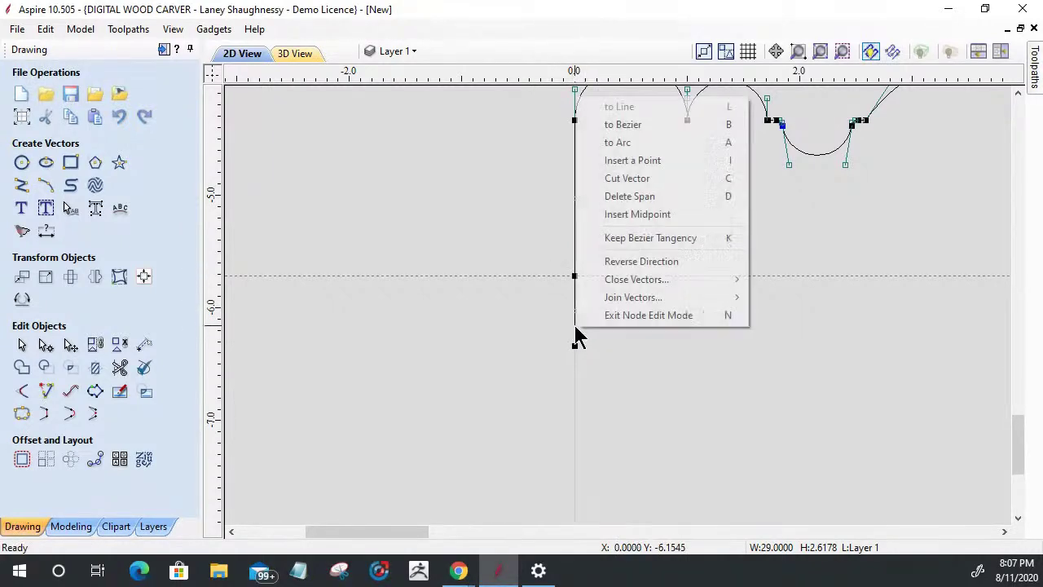
pyautogui.click(612, 197)
pyautogui.scroll(-5, 414, 324)
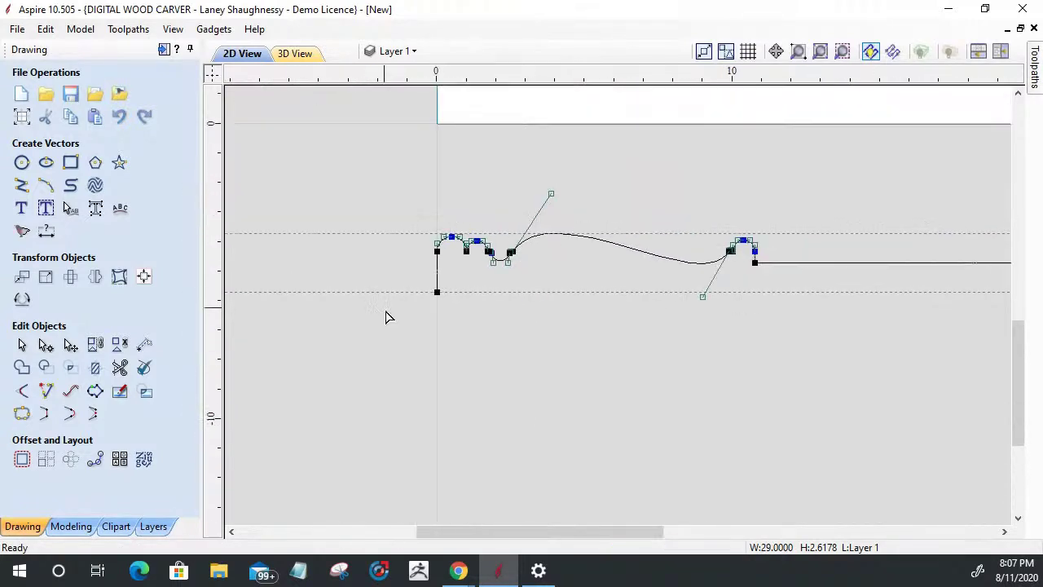
# Insert a point on the vertical line at X 29 where the lower guide crosses it and delete the span below.
pyautogui.scroll(8, 810, 388)
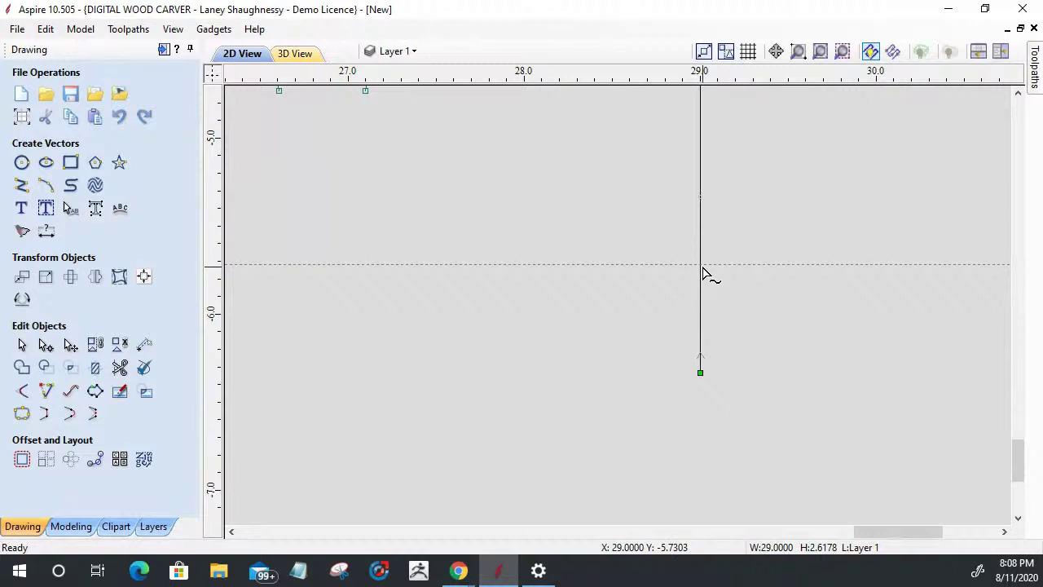
pyautogui.rightClick(701, 268)
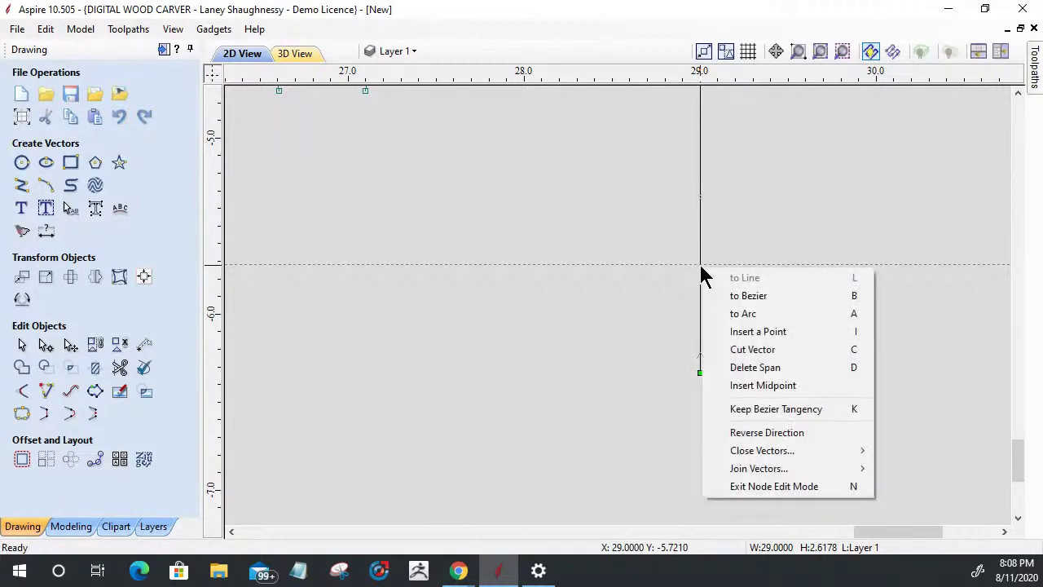
pyautogui.click(724, 332)
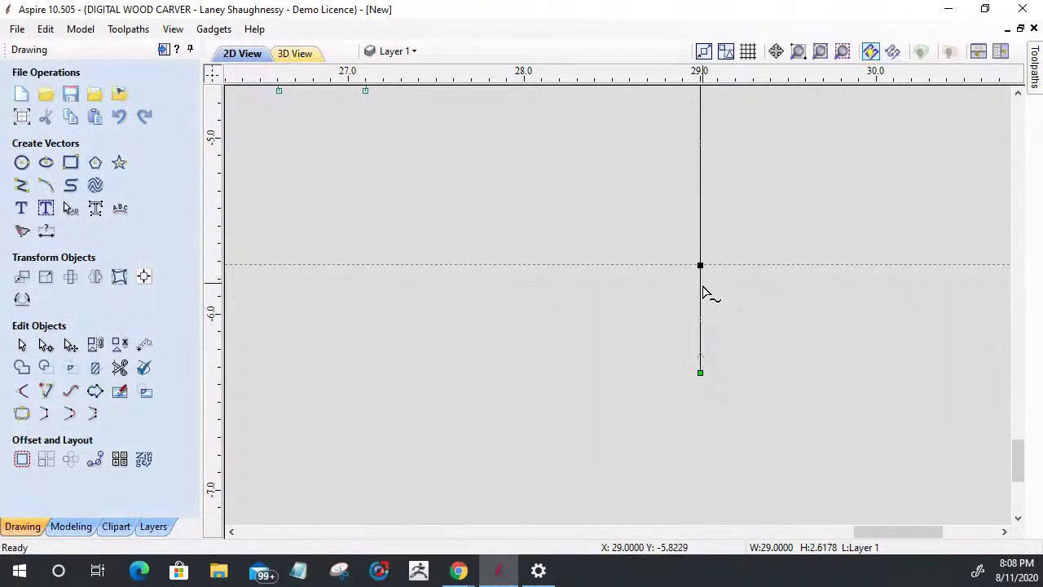
pyautogui.rightClick(702, 306)
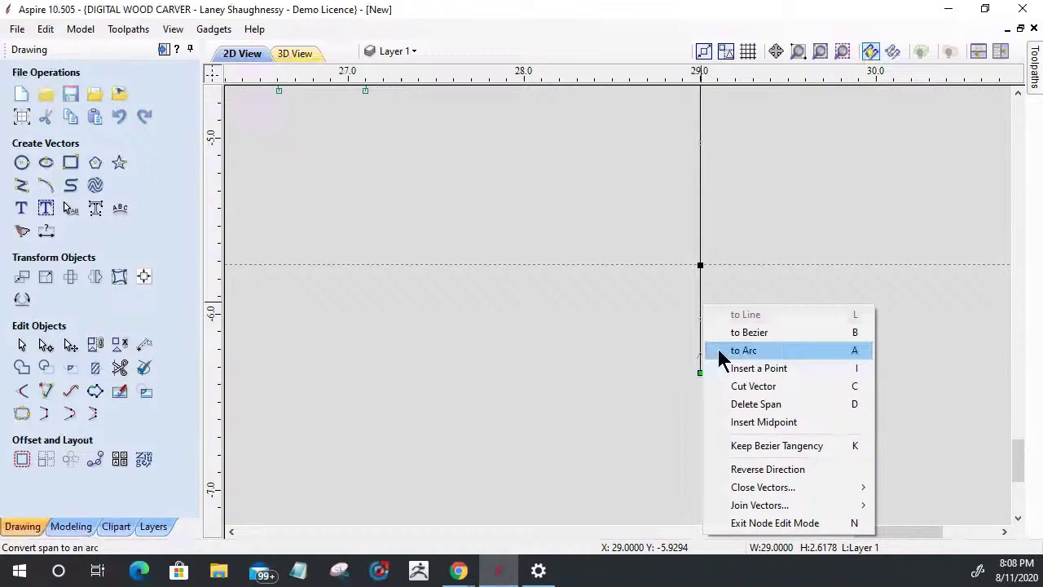
pyautogui.click(742, 403)
pyautogui.scroll(-4, 903, 331)
pyautogui.press('Escape')
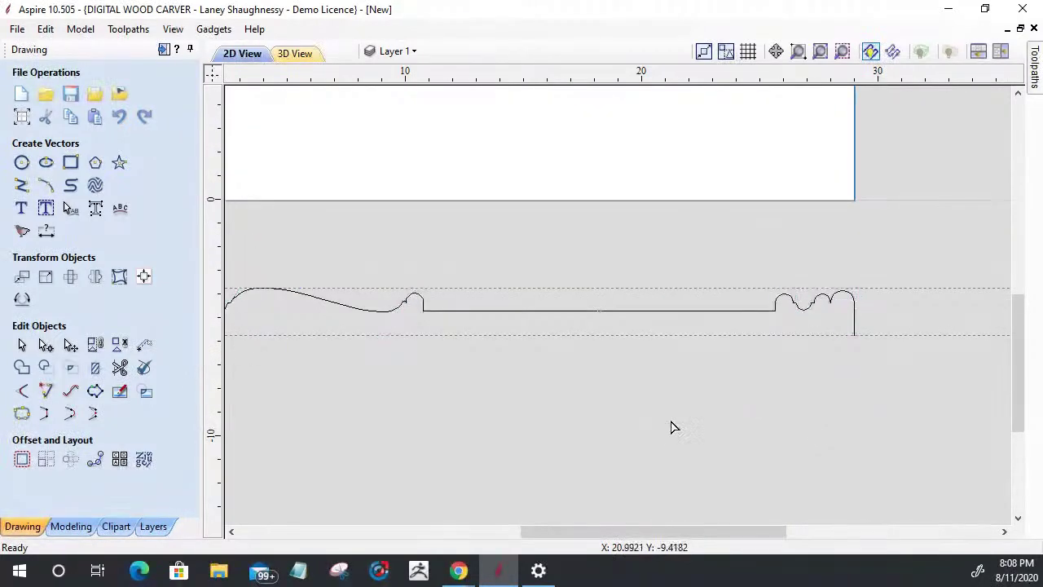
# Set the whole profile vector's height to 2.000 inches with Link XY off and the centre as anchor.
pyautogui.scroll(-4, 775, 378)
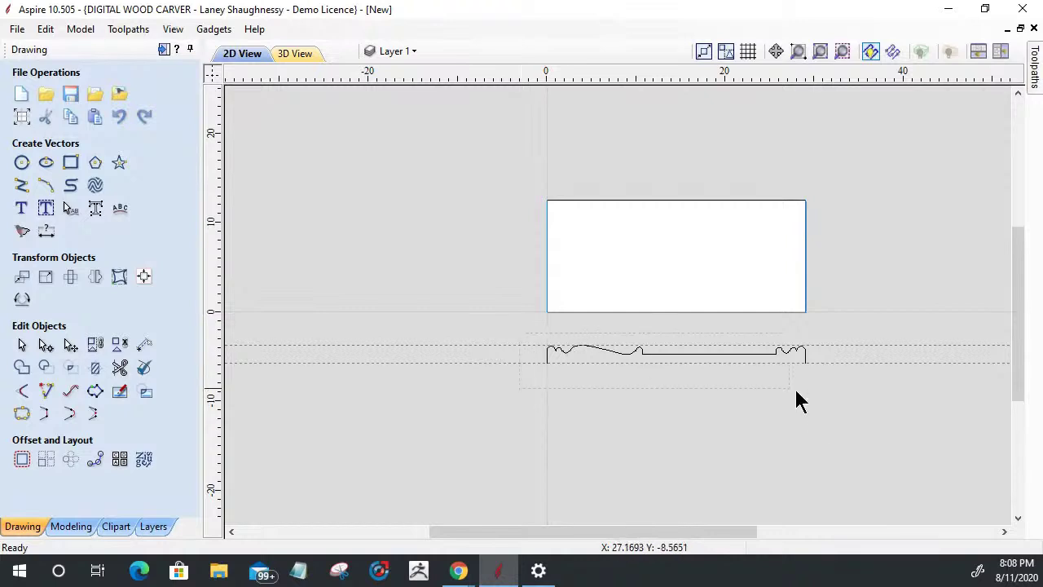
pyautogui.click(692, 352)
pyautogui.click(45, 277)
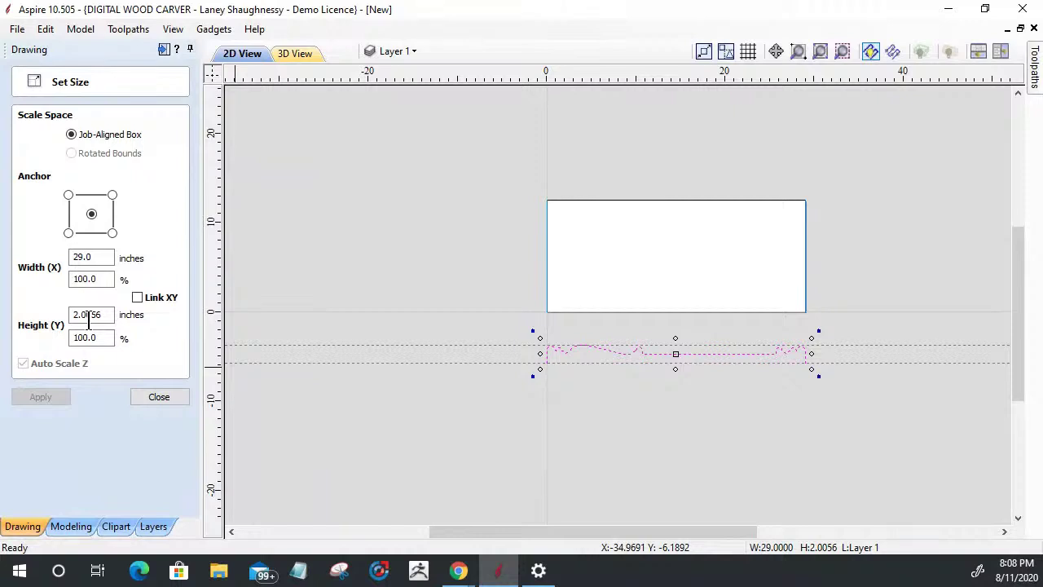
pyautogui.doubleClick(88, 321)
pyautogui.write('2.000')
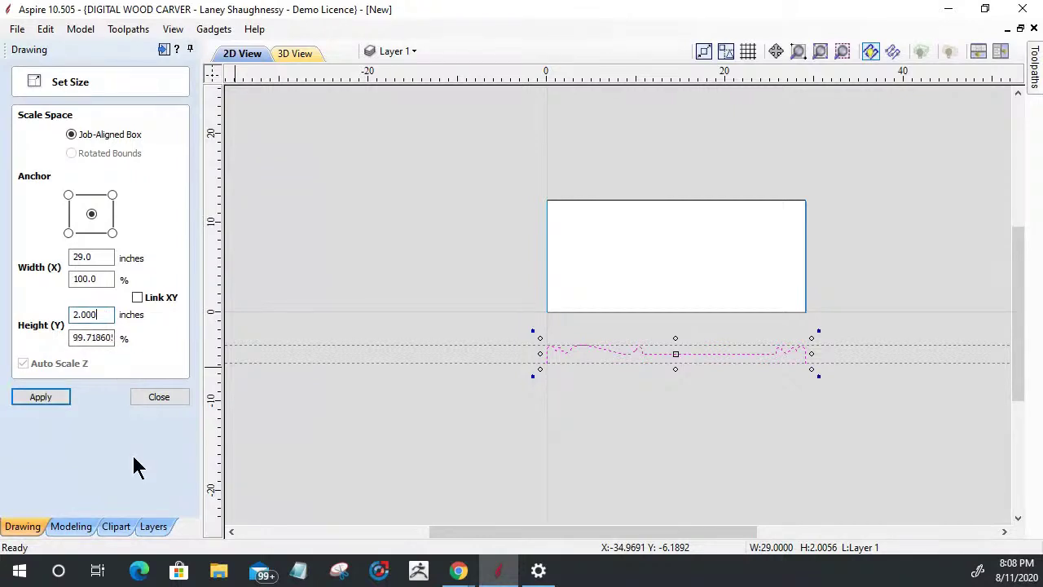
pyautogui.click(53, 397)
pyautogui.click(157, 397)
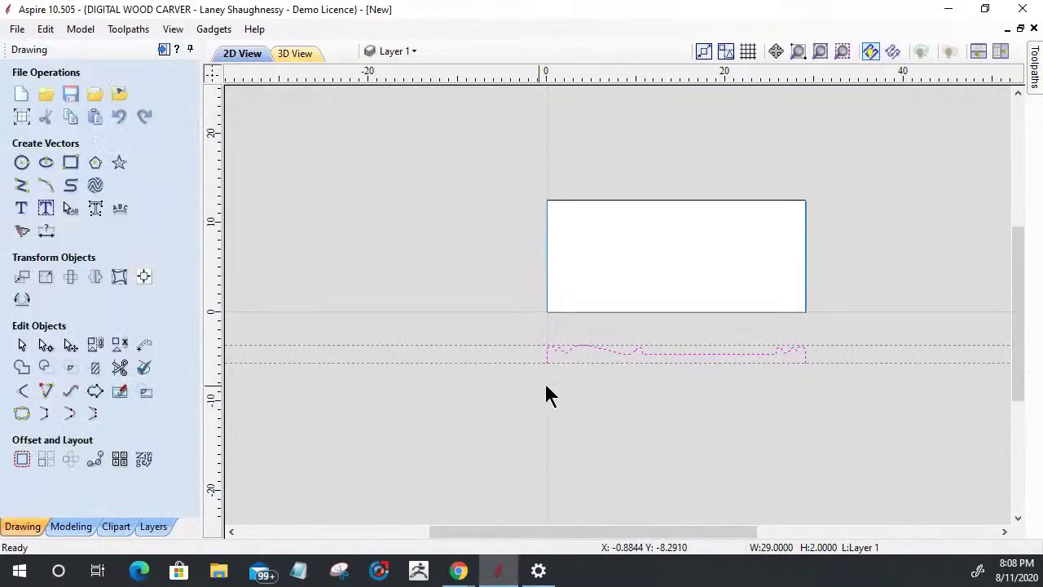
pyautogui.scroll(5, 627, 359)
pyautogui.scroll(-3, 600, 331)
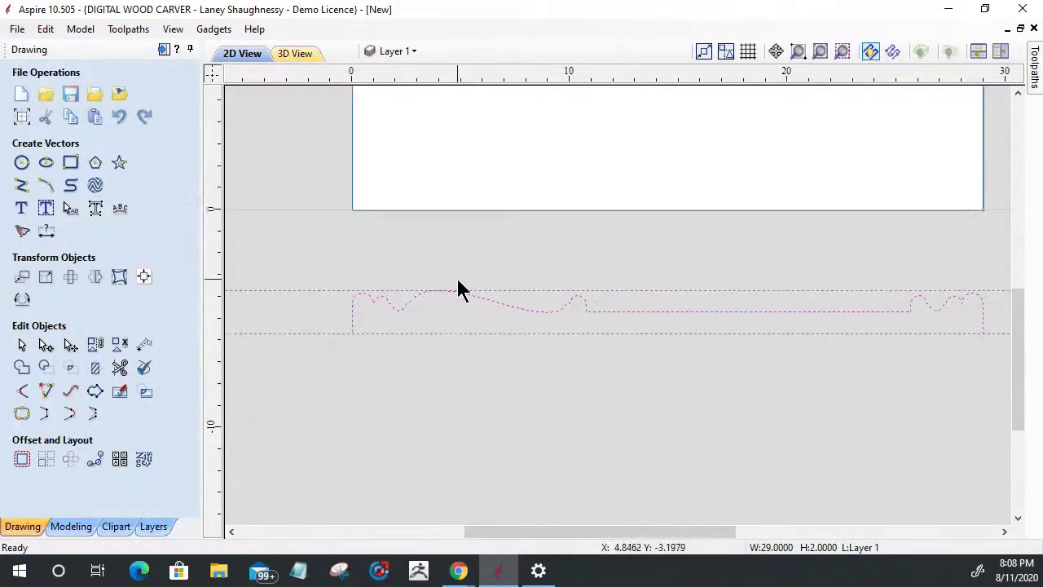
# Remove both horizontal guides that run along the profile's crest and its base.
pyautogui.moveTo(334, 288); pyautogui.dragTo(341, 77)
pyautogui.click(324, 334)
pyautogui.moveTo(324, 334); pyautogui.dragTo(323, 41)
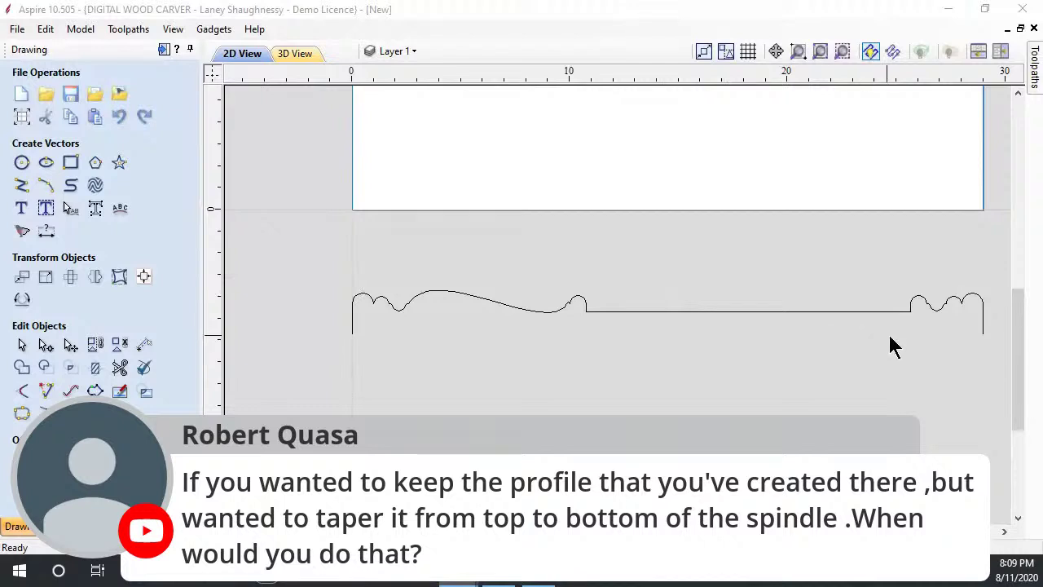
# Try tapering the profile's long flat span by nudging its right-end node down, and nudge that node back up.
pyautogui.click(900, 312)
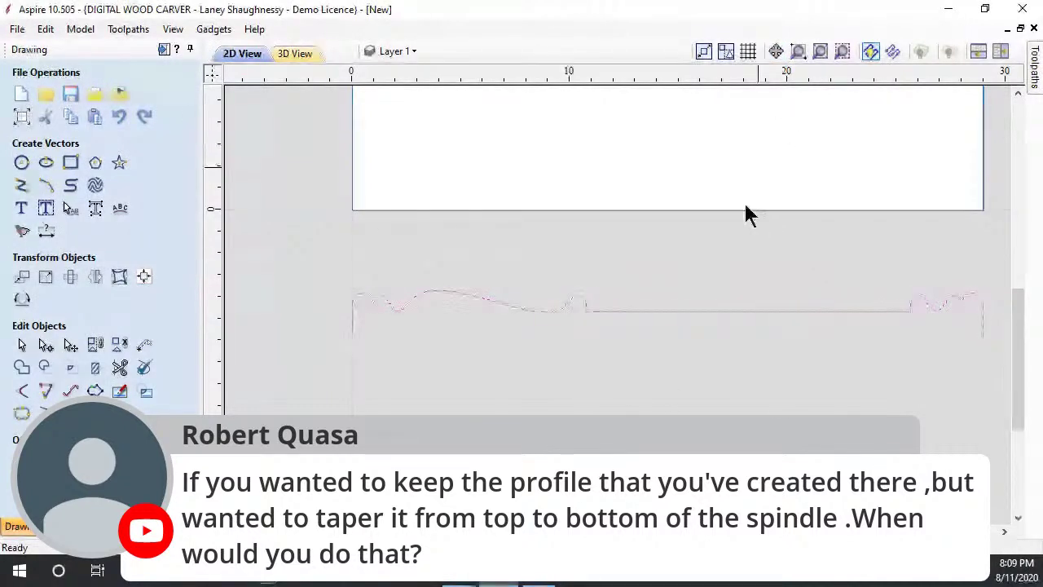
pyautogui.click(46, 344)
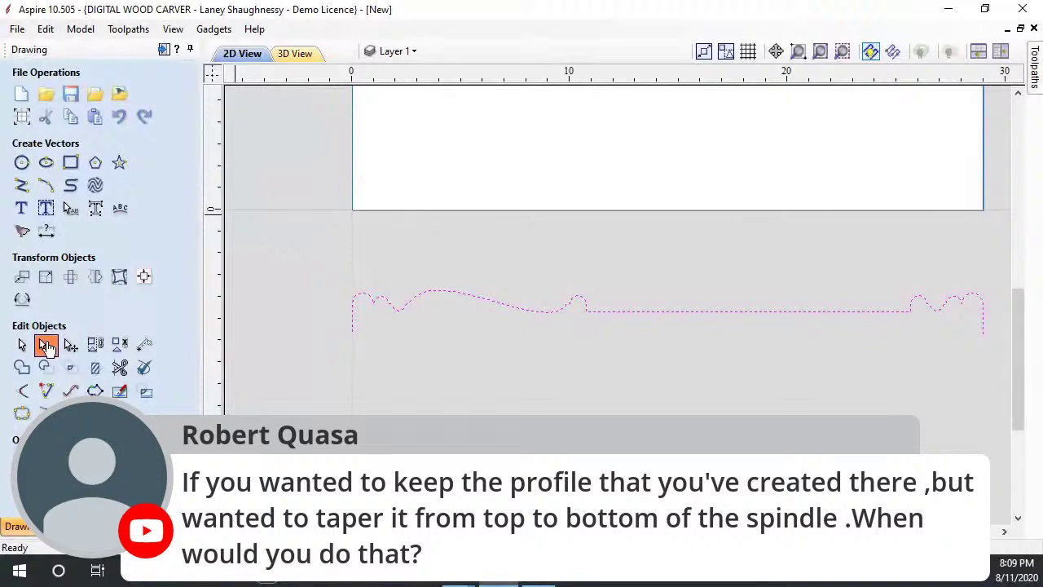
pyautogui.click(910, 311)
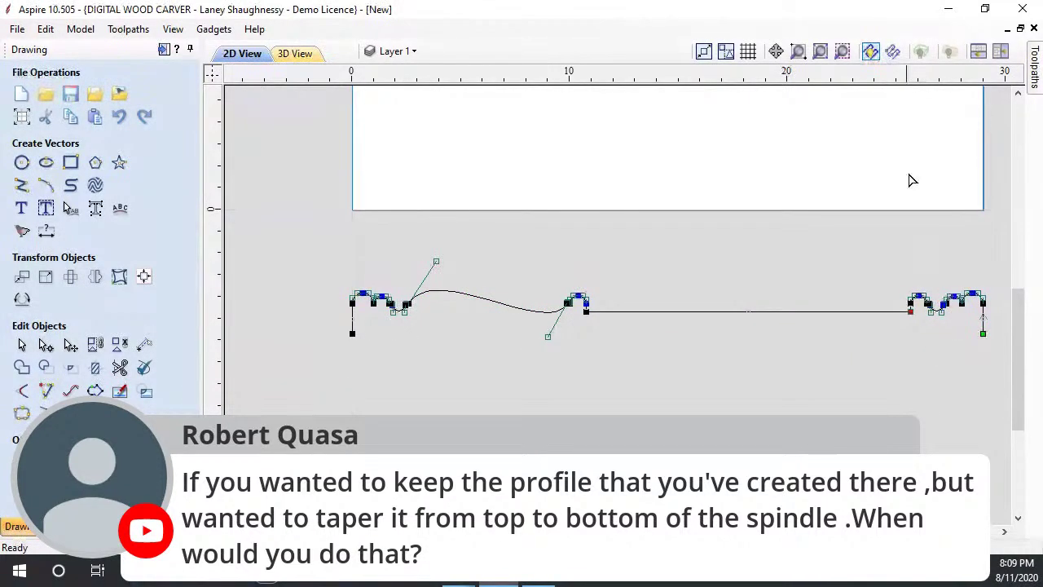
pyautogui.press('Down')
pyautogui.press('Down')
pyautogui.press('Down')
pyautogui.press('Down')
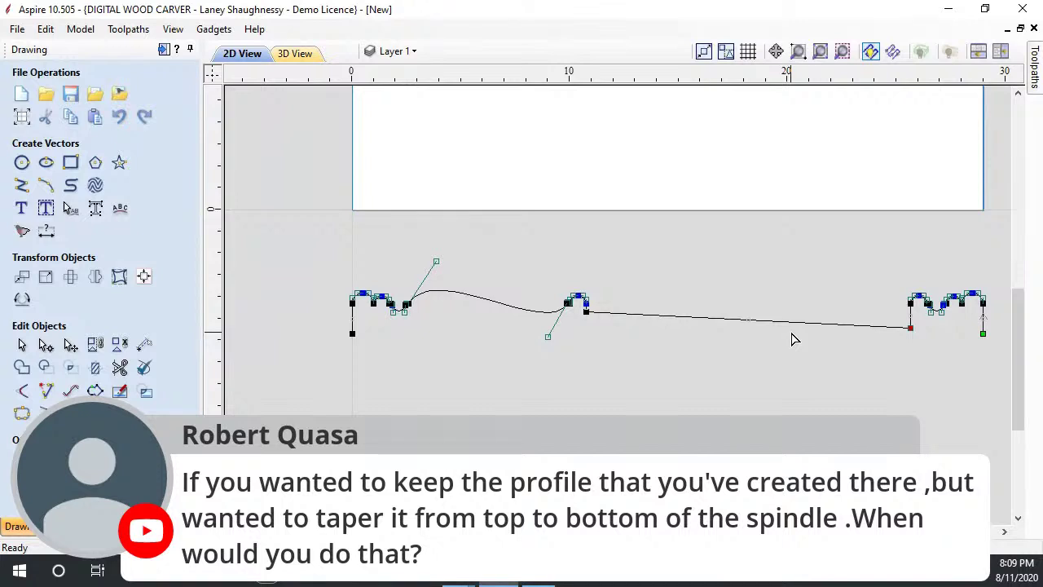
pyautogui.press('Up')
pyautogui.press('Up')
pyautogui.press('Up')
pyautogui.press('Up')
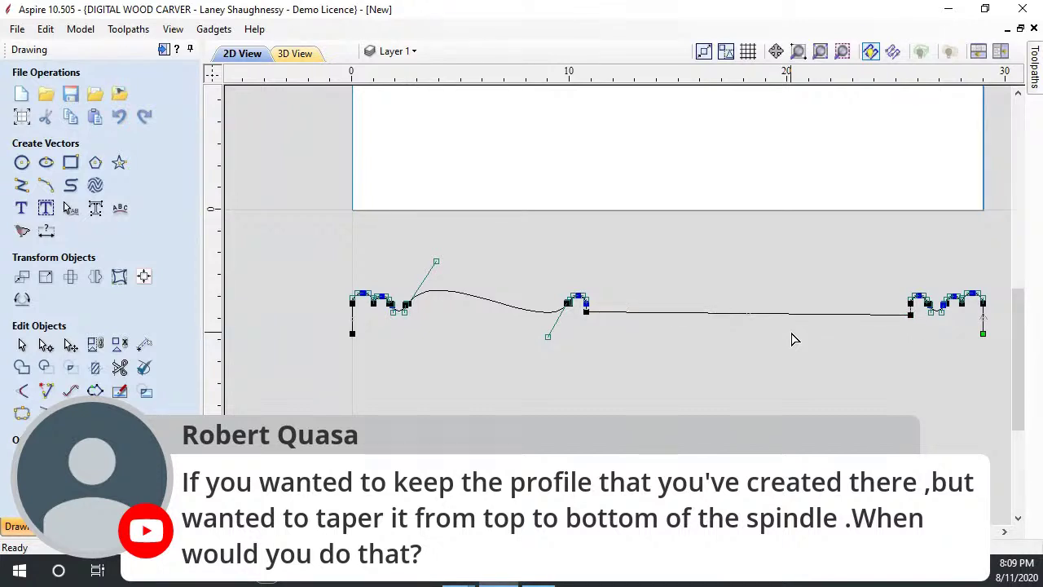
# Try lowering the whole right-hand bead group by nudging all its nodes down together, and move them back up.
pyautogui.moveTo(991, 320); pyautogui.dragTo(1008, 370)
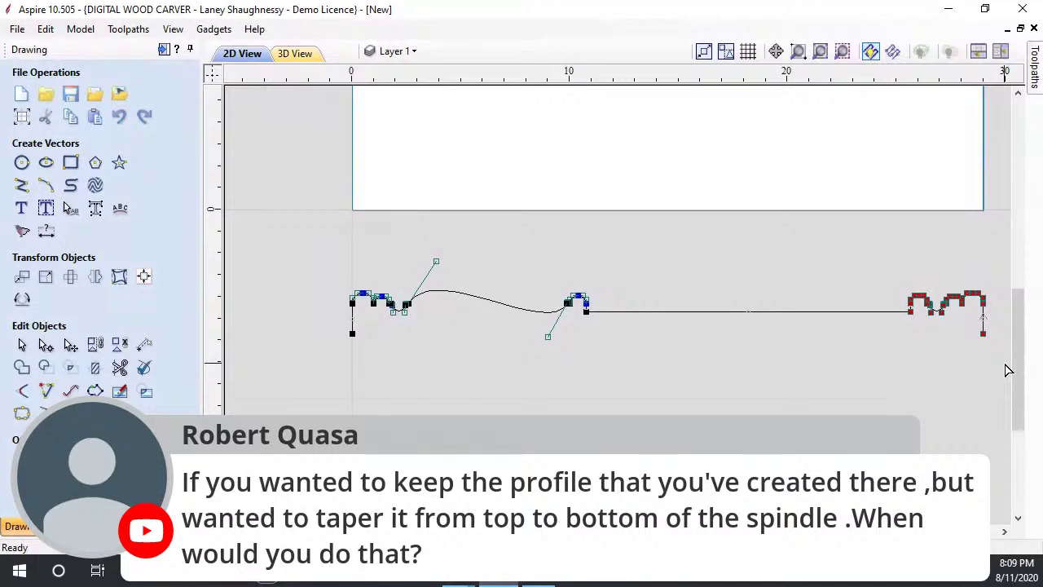
pyautogui.press('Down')
pyautogui.press('Down')
pyautogui.press('Down')
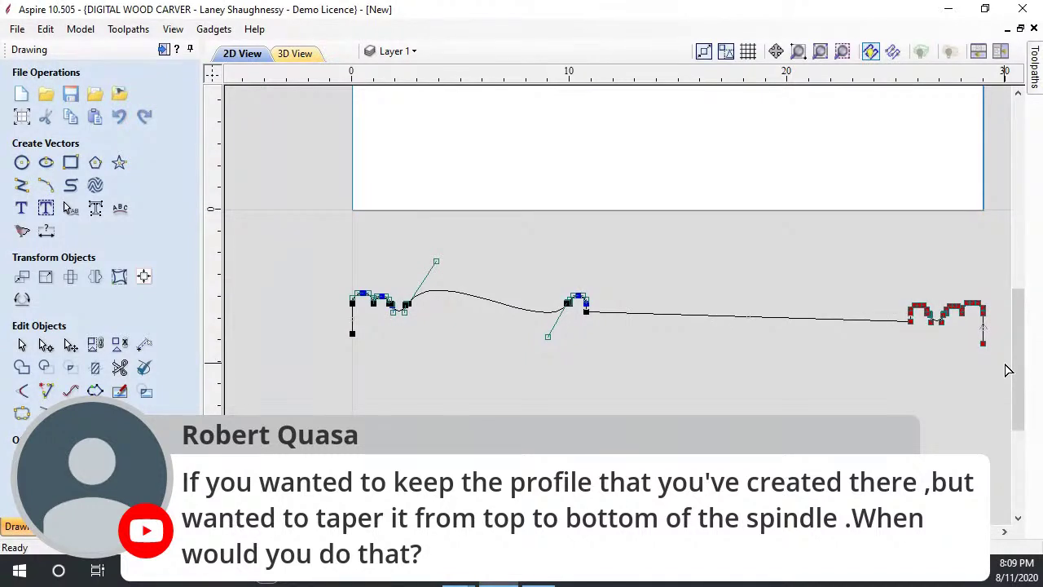
pyautogui.press('Up')
pyautogui.press('Up')
pyautogui.press('Up')
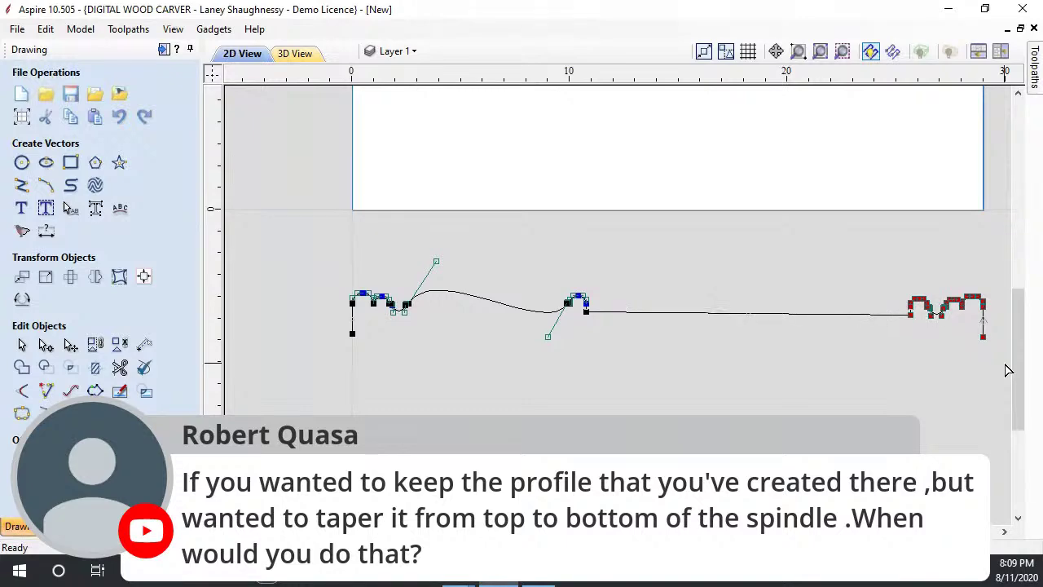
pyautogui.click(911, 331)
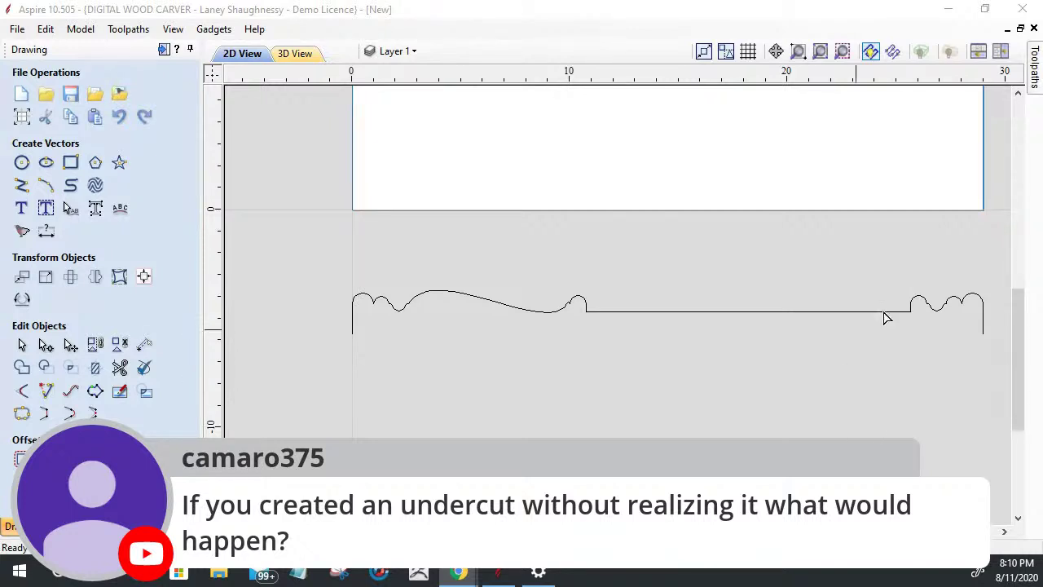
# Insert a point low on the right side of the bead that follows the long flat span.
pyautogui.scroll(10, 936, 299)
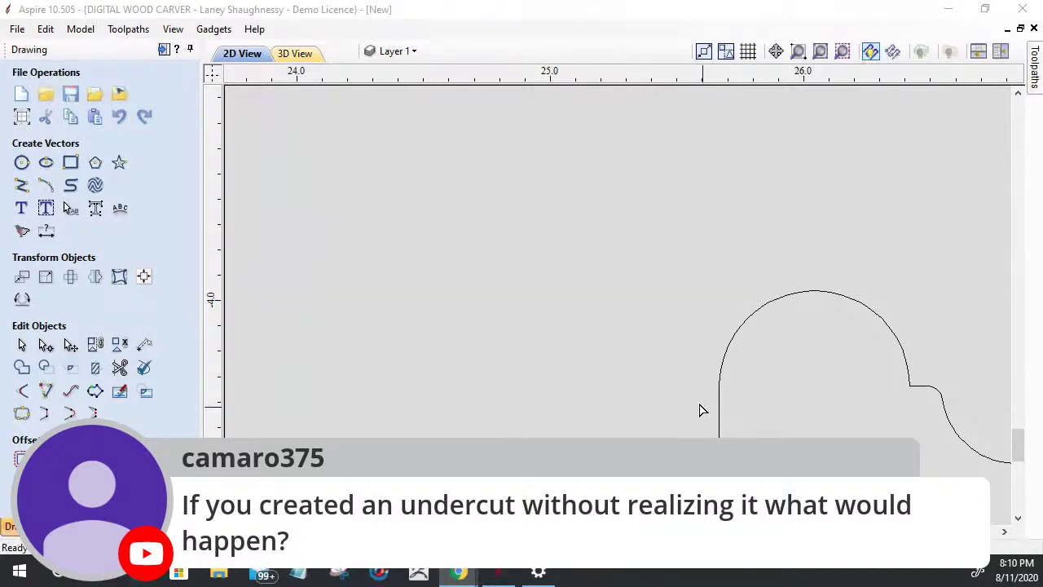
pyautogui.click(912, 389)
pyautogui.click(912, 390)
pyautogui.moveTo(908, 387)
pyautogui.mouseDown()
pyautogui.moveTo(880, 389)
pyautogui.moveTo(909, 390)
pyautogui.mouseUp()
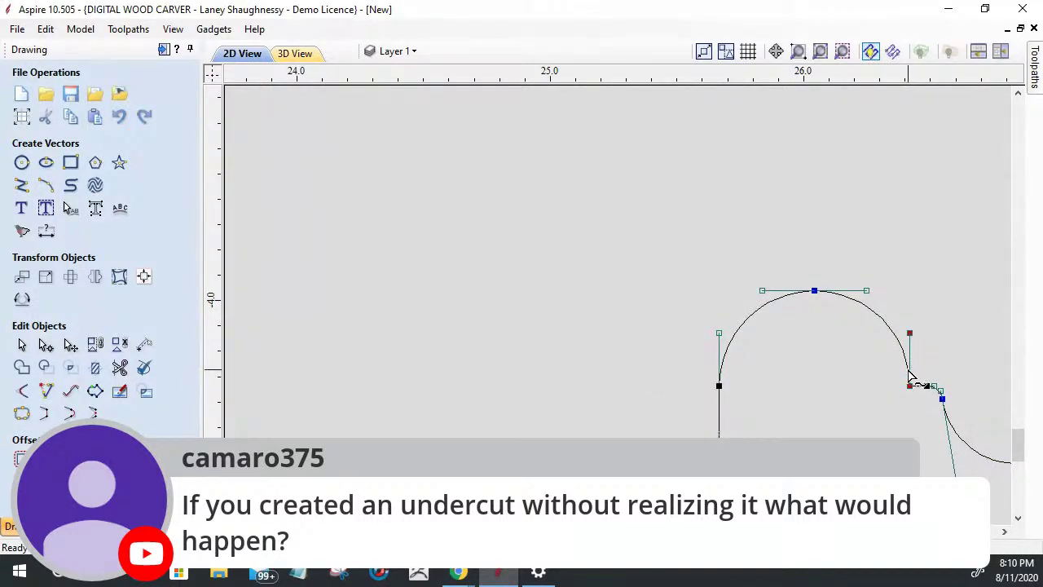
pyautogui.rightClick(911, 377)
pyautogui.click(912, 205)
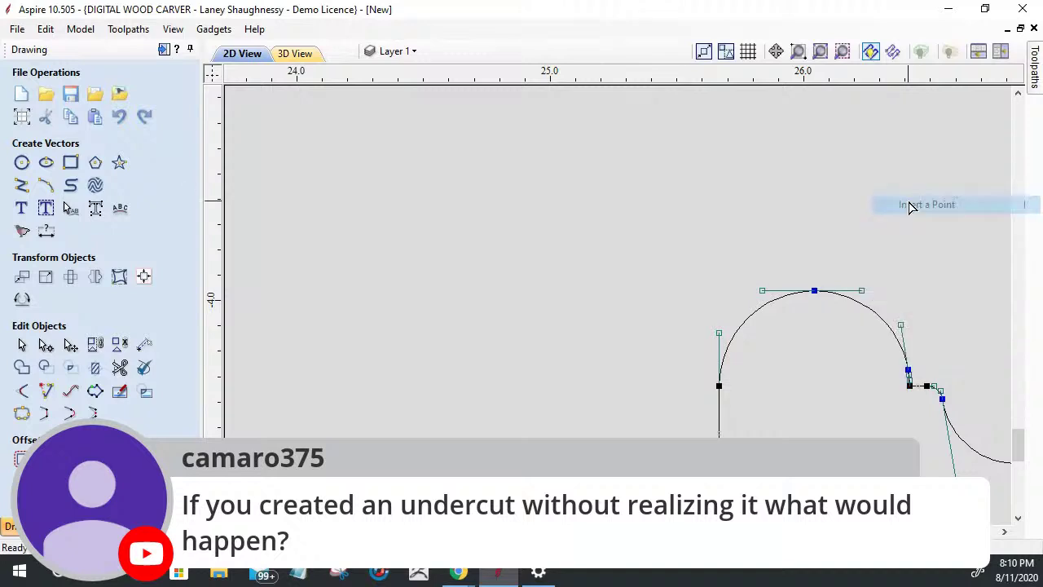
pyautogui.click(910, 386)
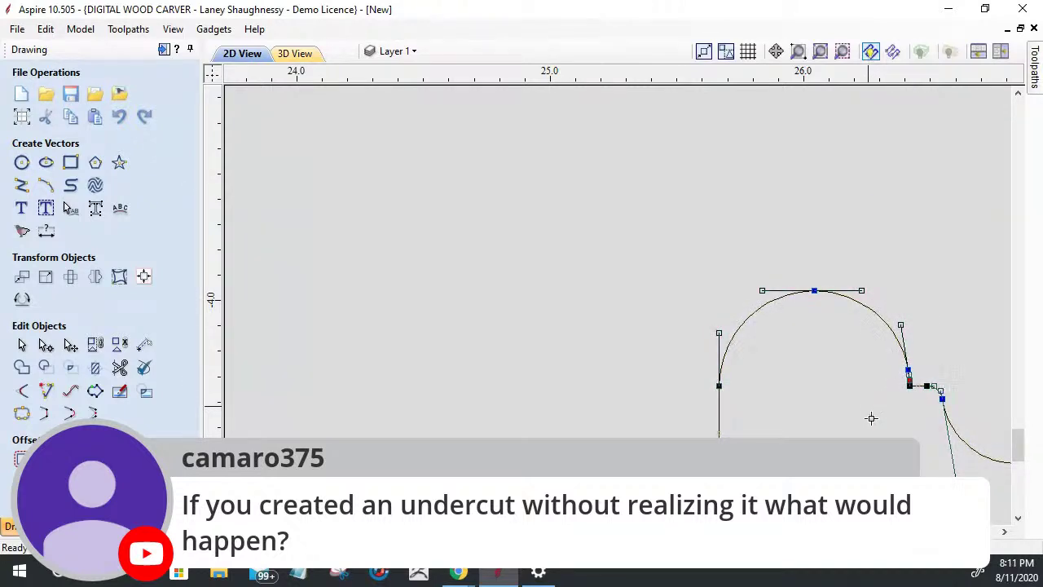
# Shape a sharp undercut beneath that bead's right side with the curve handles, keeping the bead's upper arc rounded.
pyautogui.moveTo(843, 391); pyautogui.dragTo(868, 385)
pyautogui.moveTo(900, 326); pyautogui.dragTo(894, 291)
pyautogui.moveTo(909, 369); pyautogui.dragTo(904, 340)
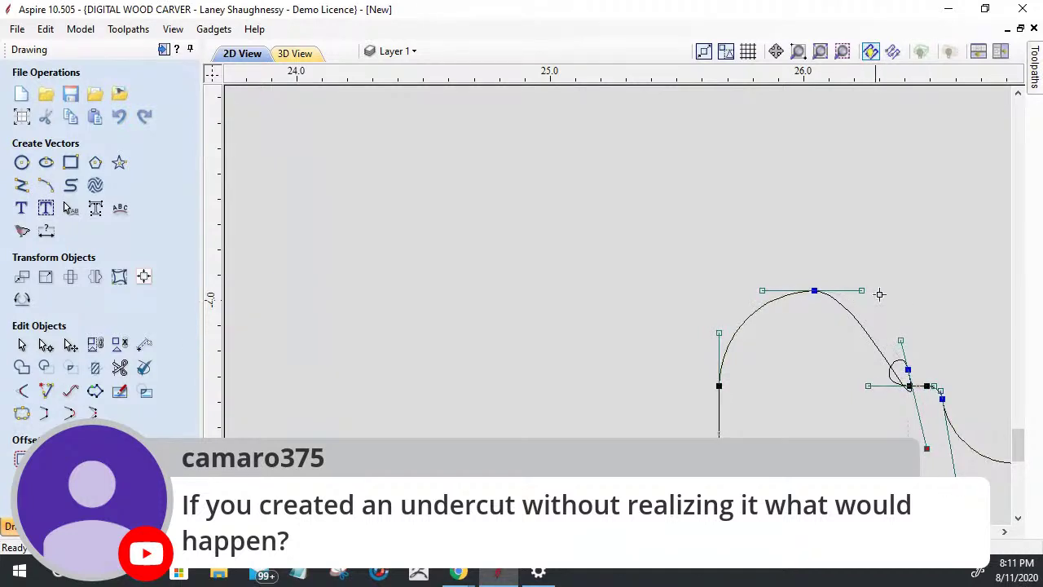
pyautogui.moveTo(901, 341); pyautogui.dragTo(894, 296)
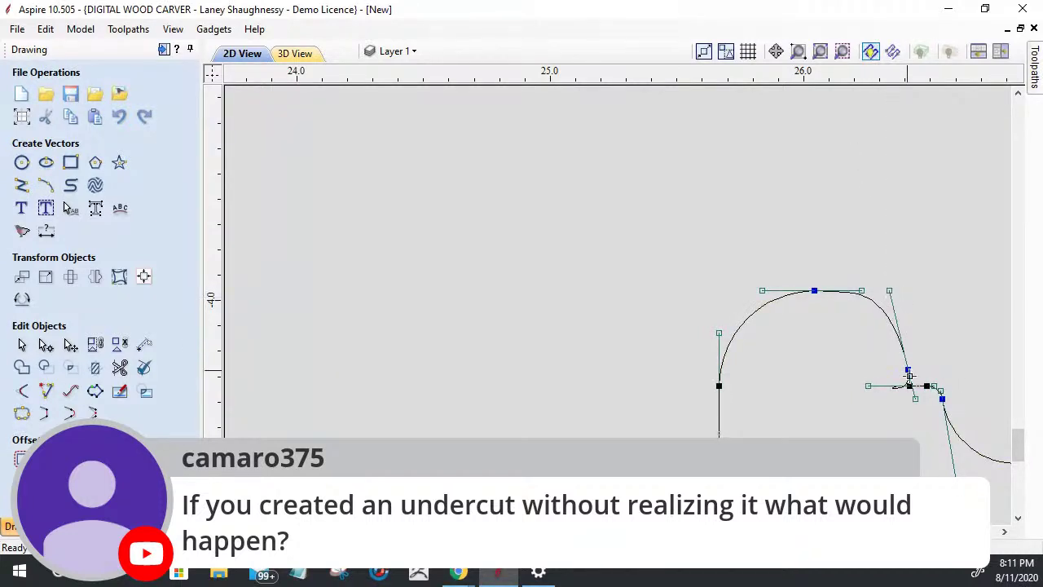
pyautogui.scroll(4, 909, 396)
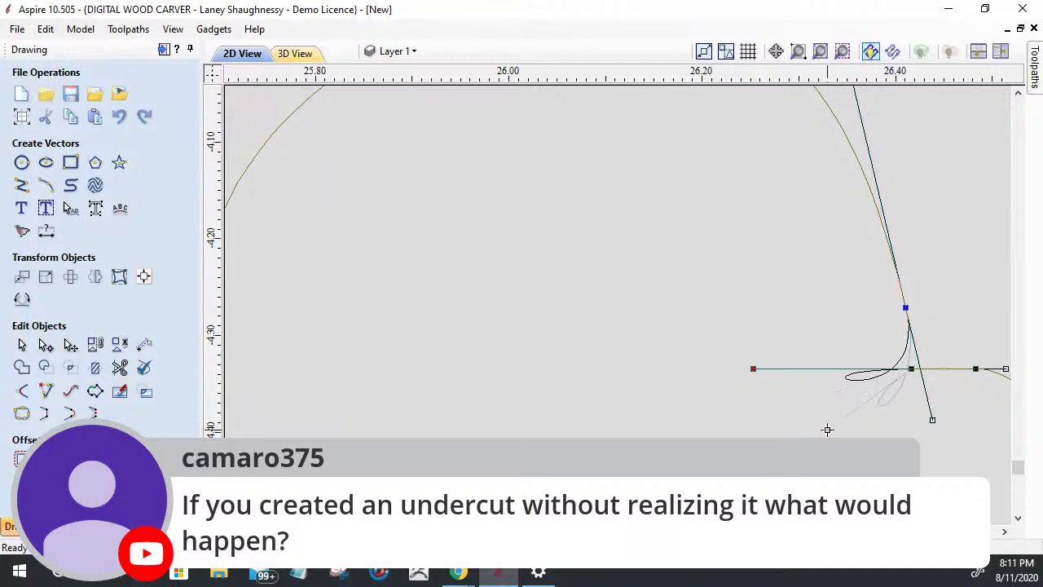
pyautogui.moveTo(753, 368); pyautogui.dragTo(760, 368)
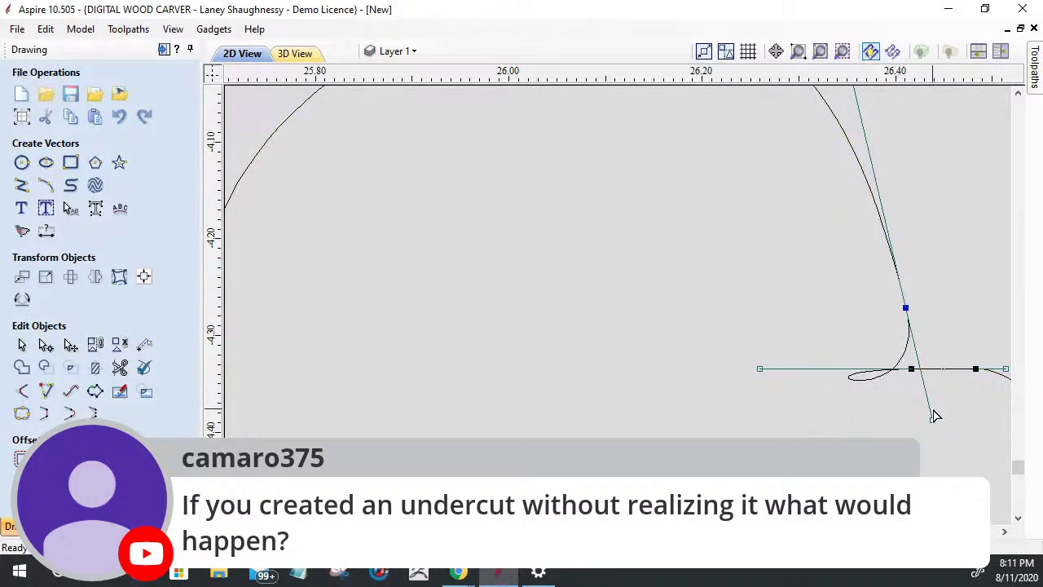
pyautogui.moveTo(933, 418); pyautogui.dragTo(922, 308)
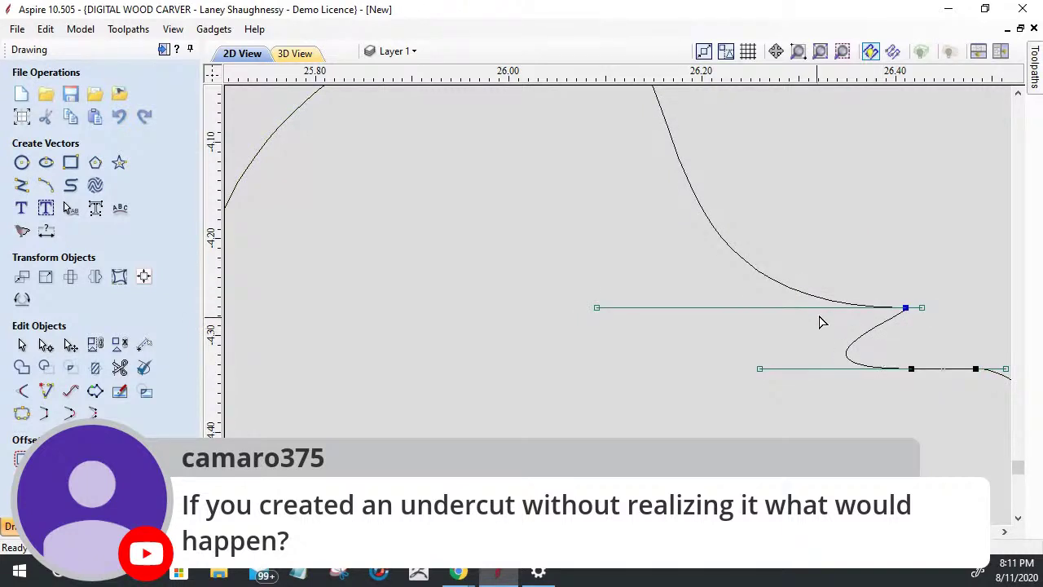
pyautogui.scroll(-2, 786, 297)
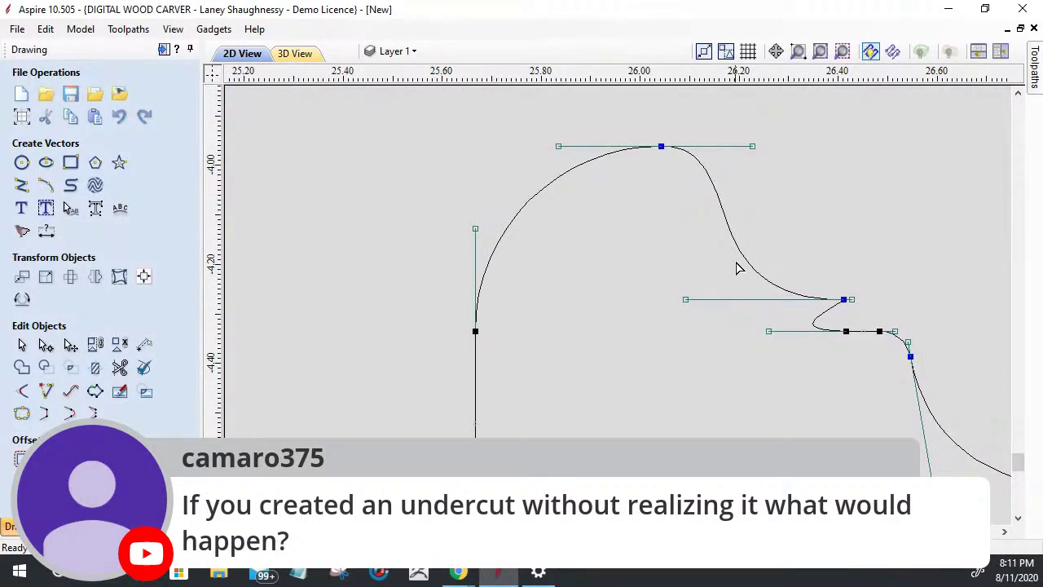
pyautogui.click(685, 299)
pyautogui.moveTo(807, 270); pyautogui.dragTo(815, 221)
pyautogui.click(877, 304)
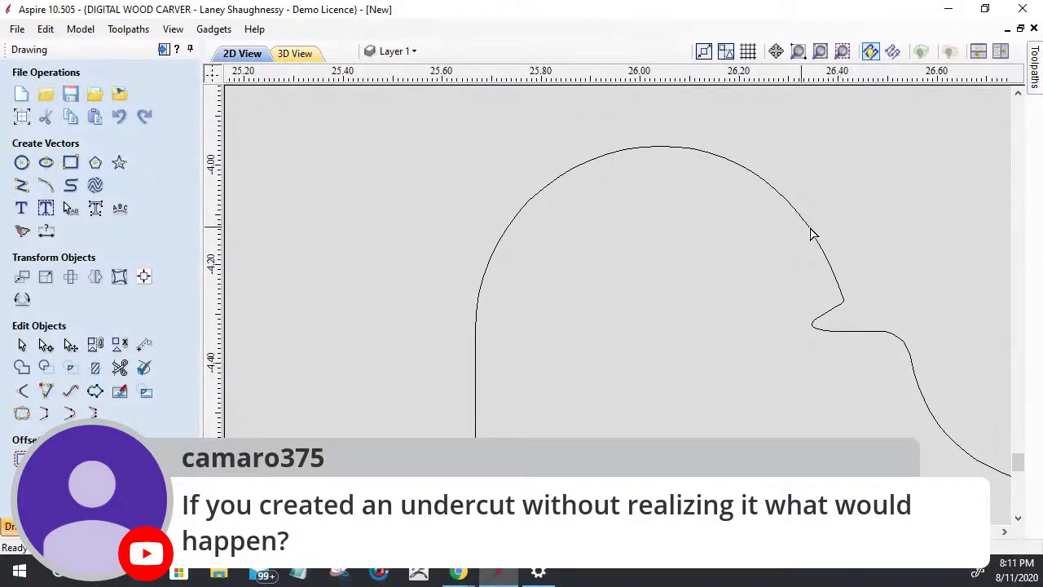
# Undo the undercut edits to restore the bead's original shape.
pyautogui.hotkey('ctrl', 'z')
pyautogui.hotkey('ctrl', 'z')
pyautogui.hotkey('ctrl', 'z')
pyautogui.hotkey('ctrl', 'z')
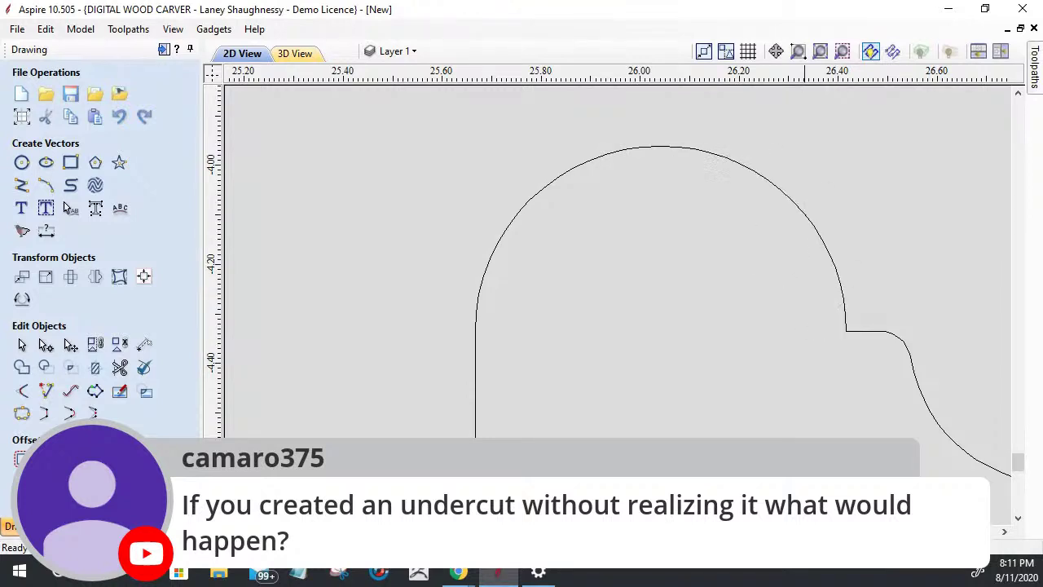
# Examine the whole profile vector against the job area above it.
pyautogui.scroll(-5, 790, 393)
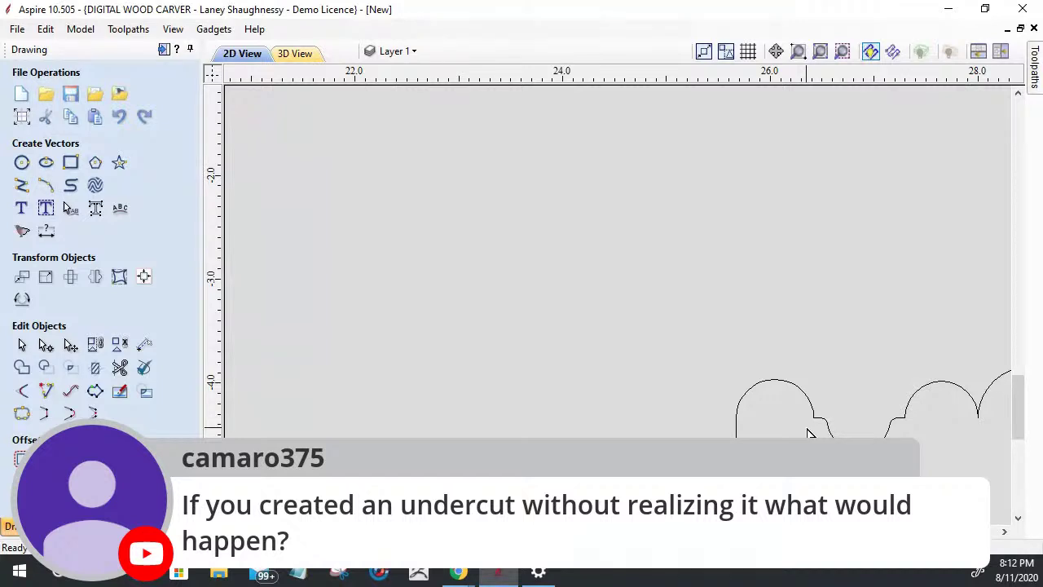
pyautogui.scroll(1, 810, 430)
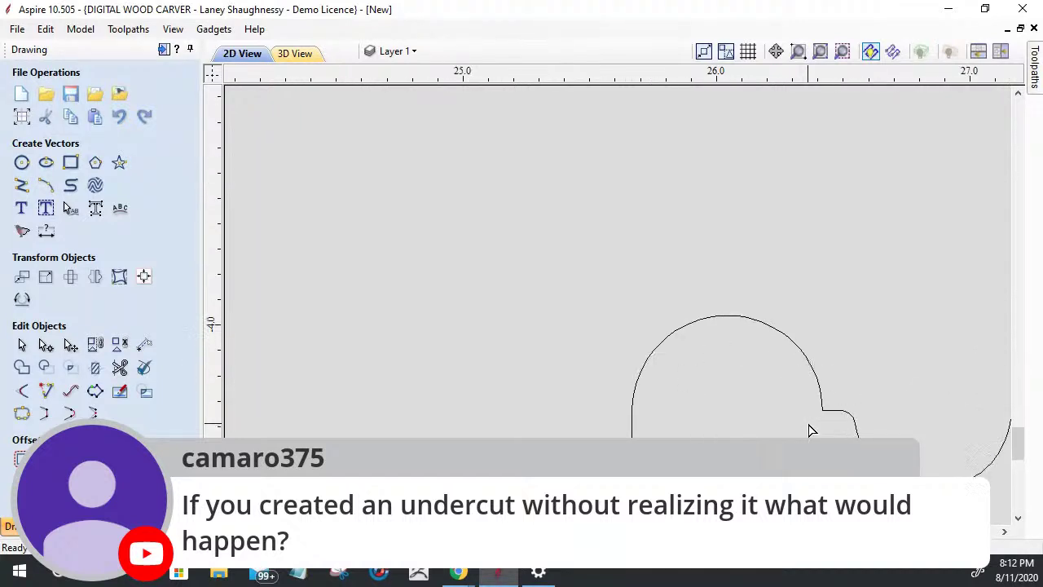
pyautogui.scroll(-4, 811, 431)
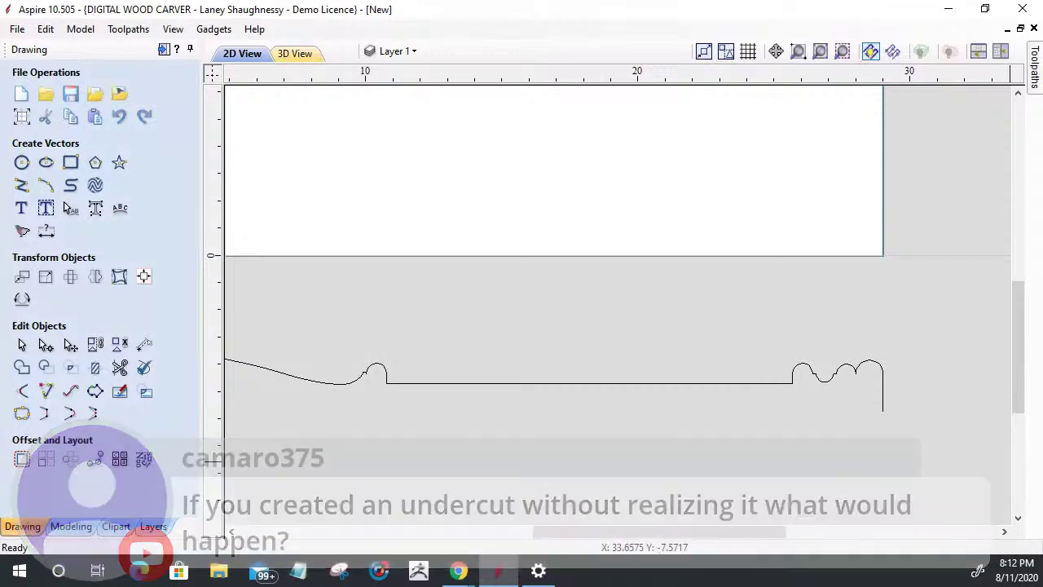
pyautogui.scroll(-3, 952, 484)
pyautogui.scroll(1, 575, 533)
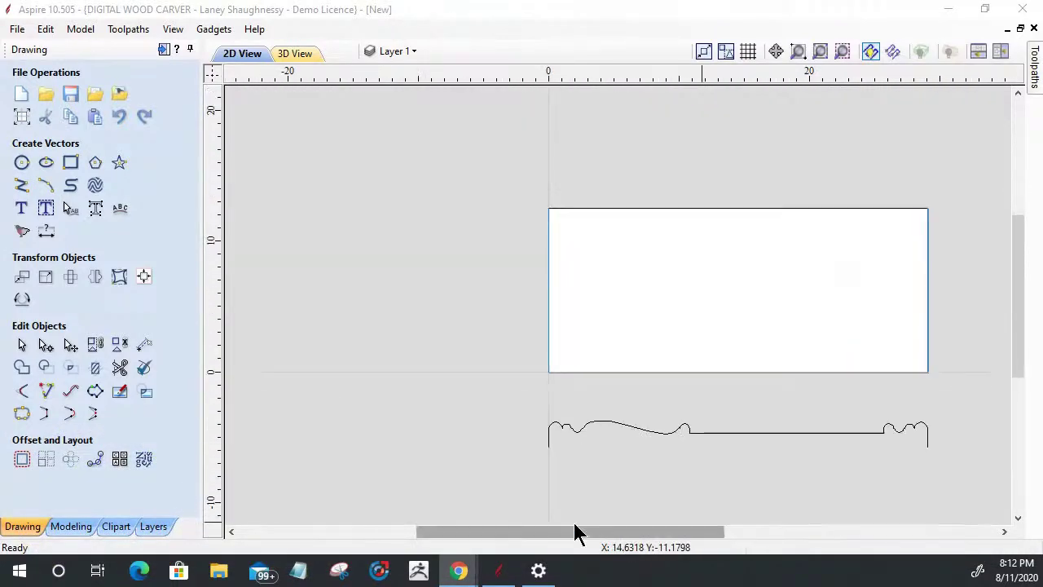
pyautogui.scroll(2, 715, 399)
pyautogui.scroll(-2, 734, 411)
pyautogui.scroll(-1, 883, 375)
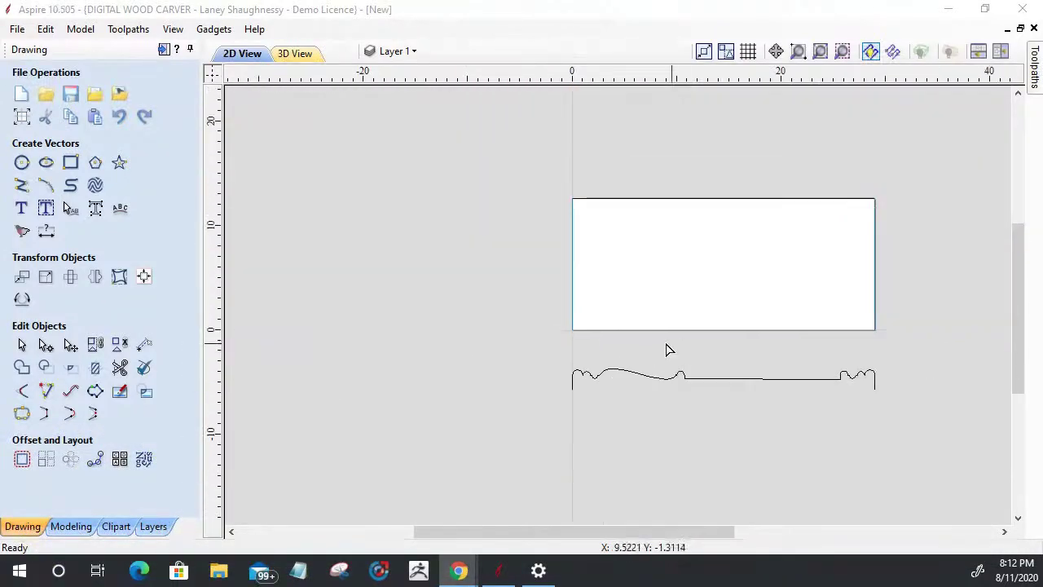
pyautogui.scroll(4, 803, 366)
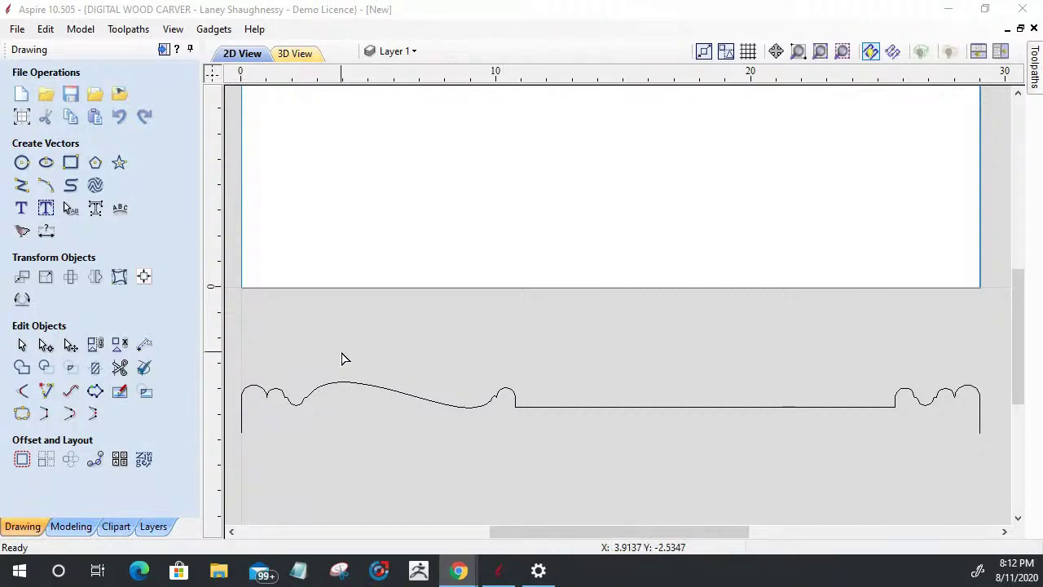
pyautogui.scroll(-3, 806, 399)
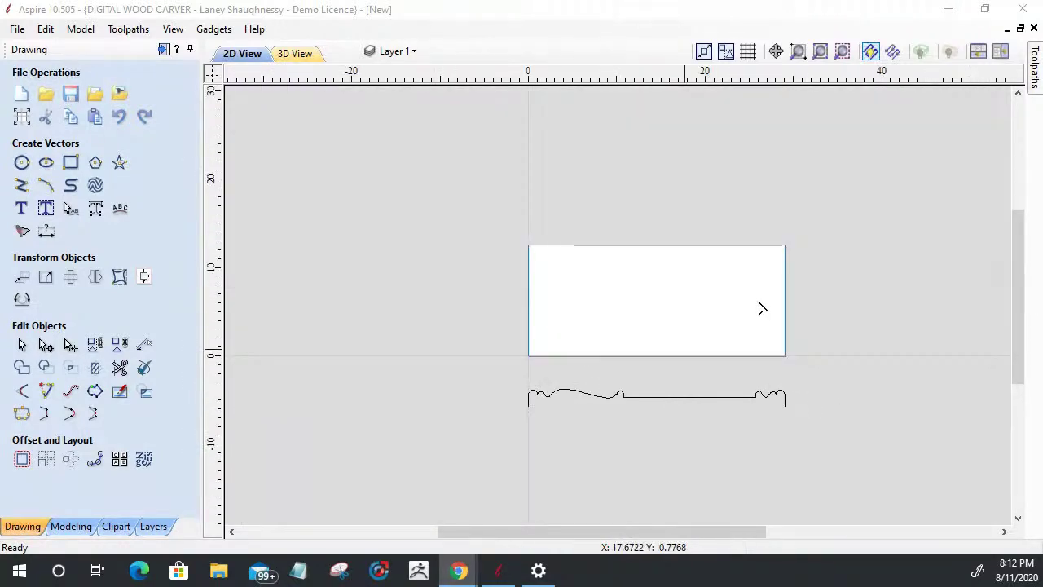
pyautogui.scroll(1, 677, 349)
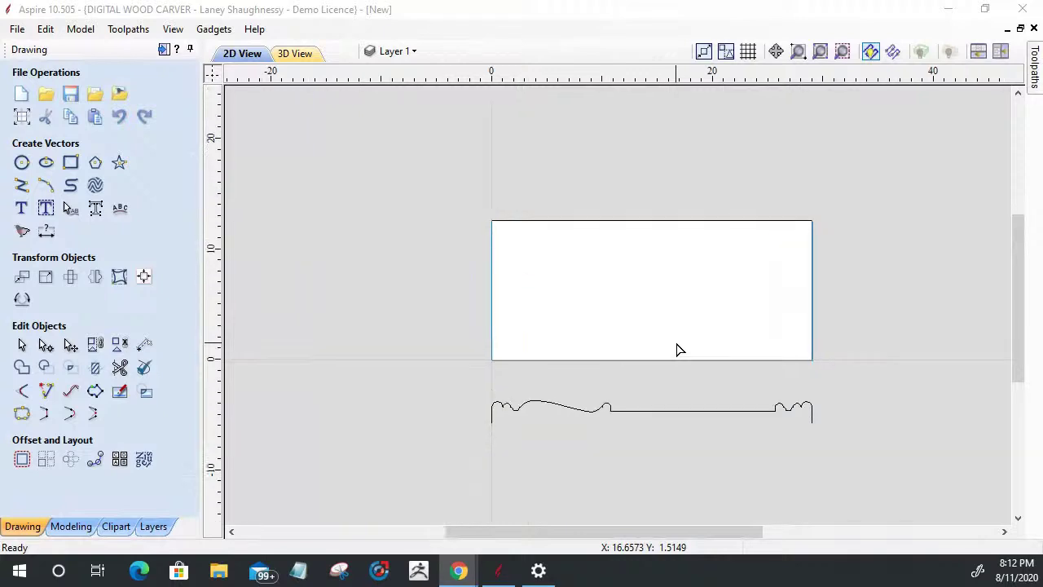
# Start a Two Rail Sweep with the vertical lines on the job's left and right edges as drive rails.
pyautogui.click(492, 296)
pyautogui.click(811, 295)
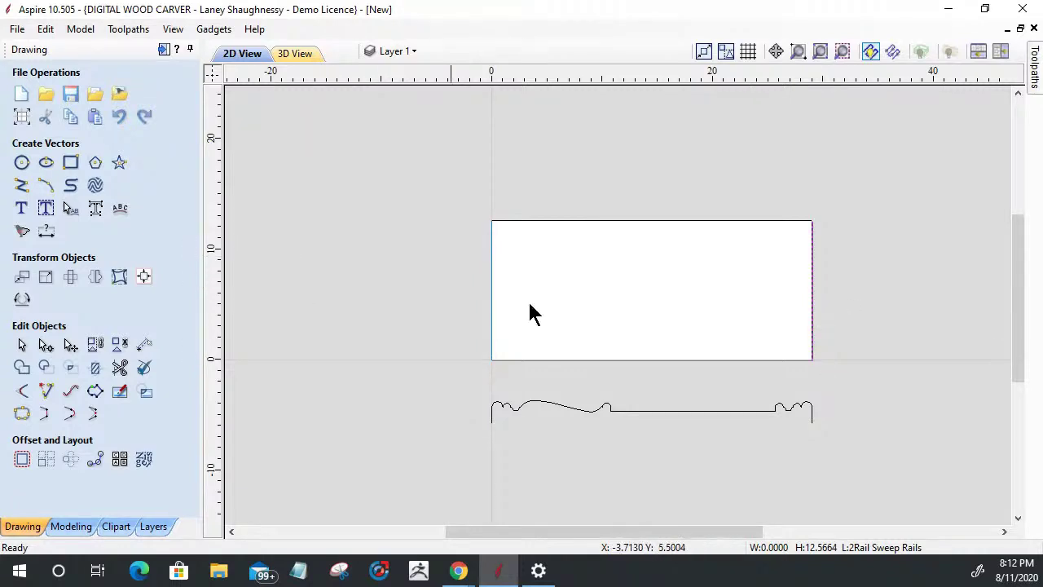
pyautogui.click(71, 526)
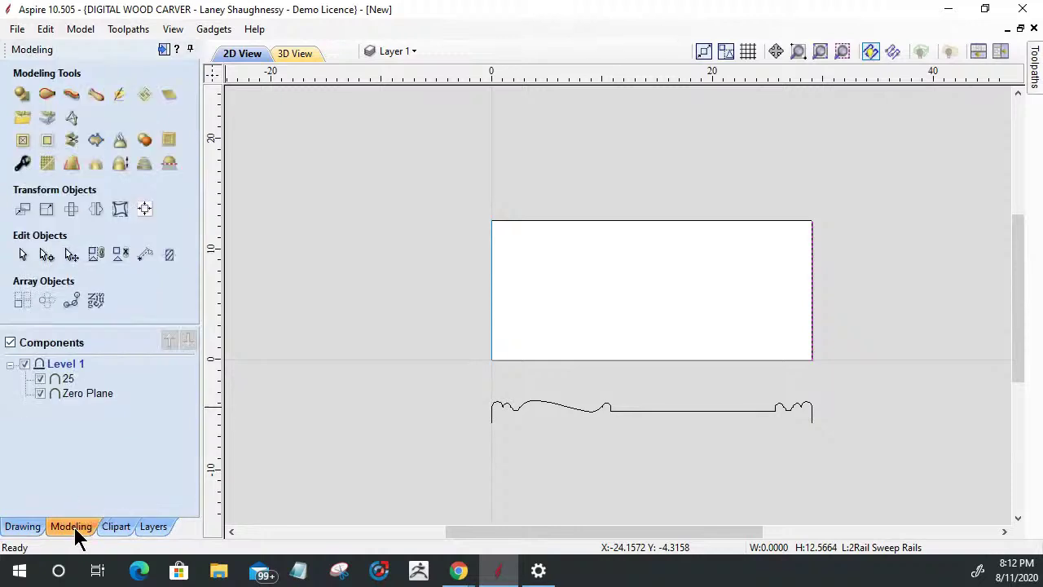
pyautogui.click(46, 95)
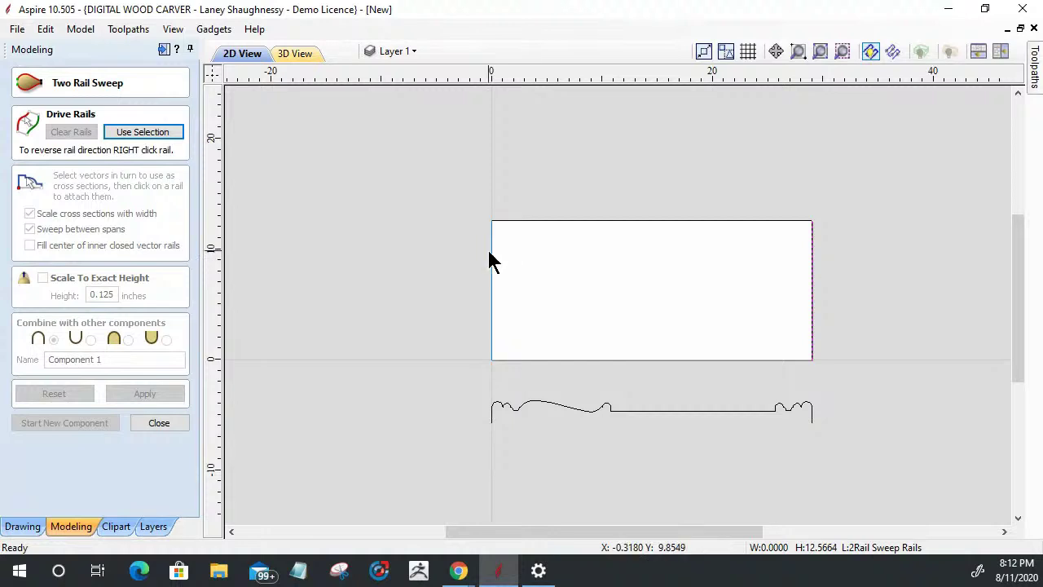
pyautogui.click(490, 253)
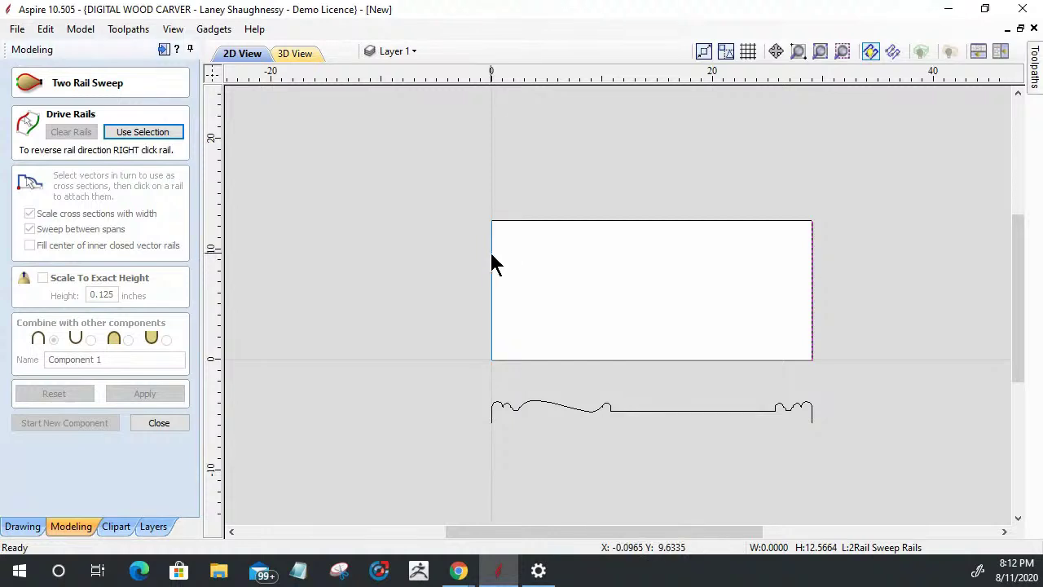
pyautogui.click(814, 286)
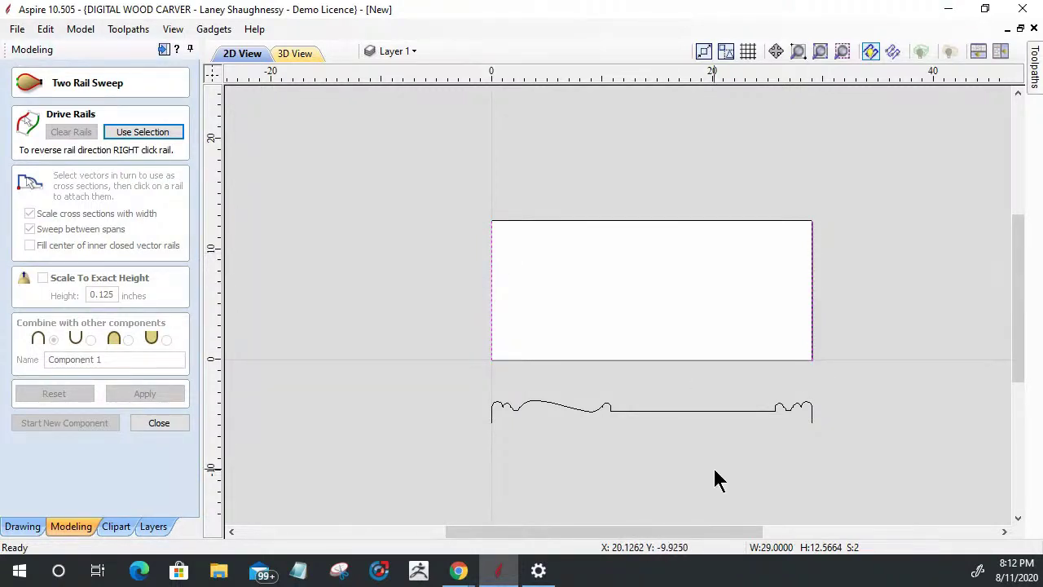
pyautogui.click(140, 132)
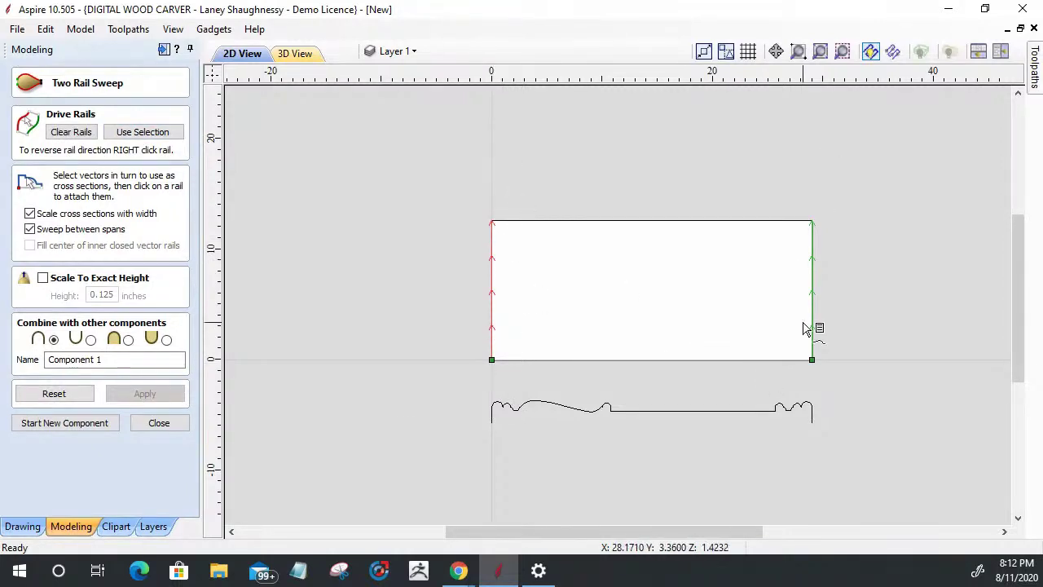
# Reverse the direction of the right-edge rail, and reverse it back to match the left-edge rail.
pyautogui.rightClick(813, 362)
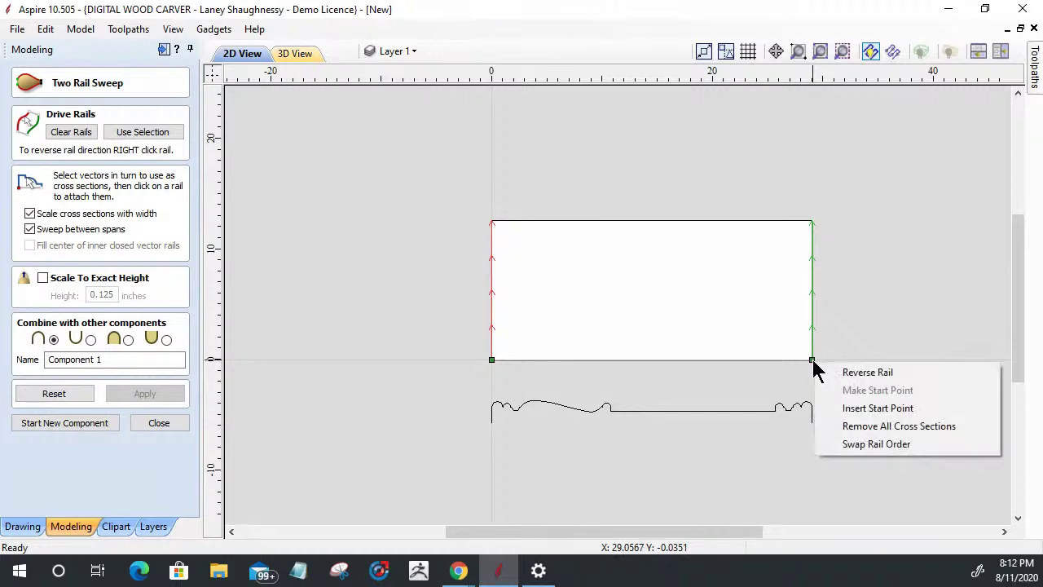
pyautogui.click(833, 370)
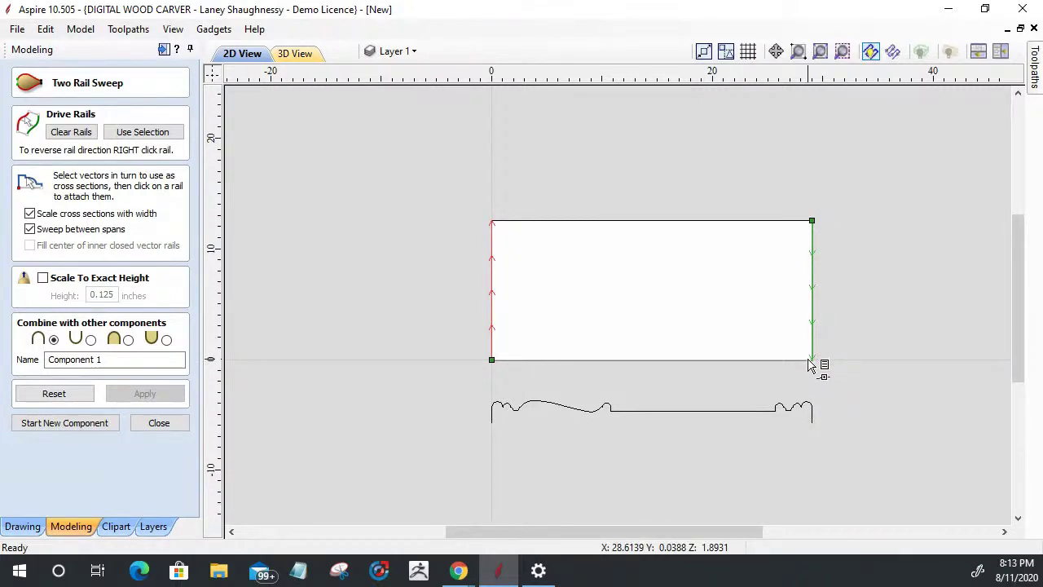
pyautogui.rightClick(812, 226)
pyautogui.click(823, 231)
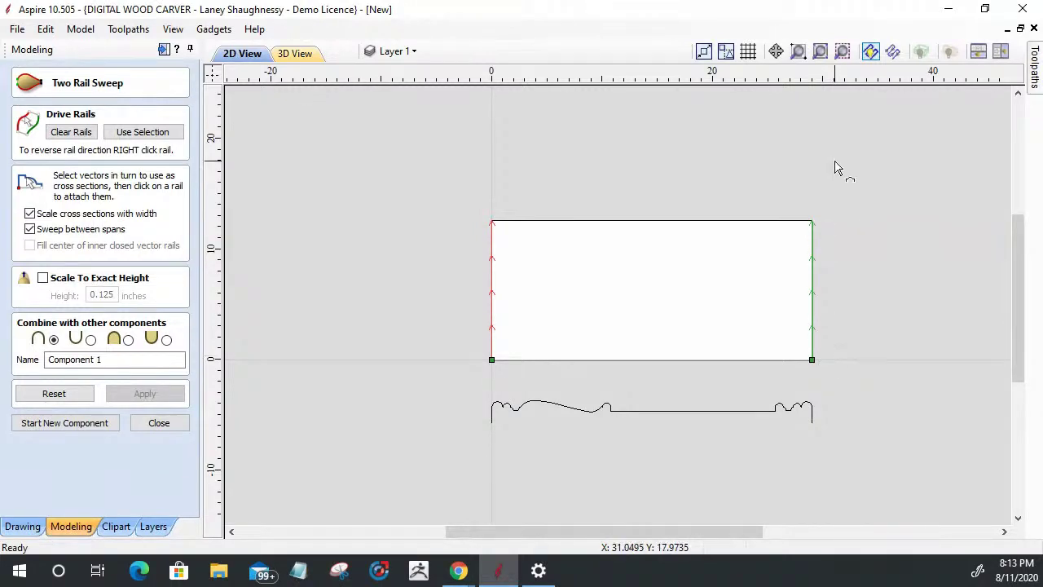
# Sweep the moulding profile below the job along both rails as Component 1, and finish the sweep in the 3D view.
pyautogui.scroll(1, 616, 496)
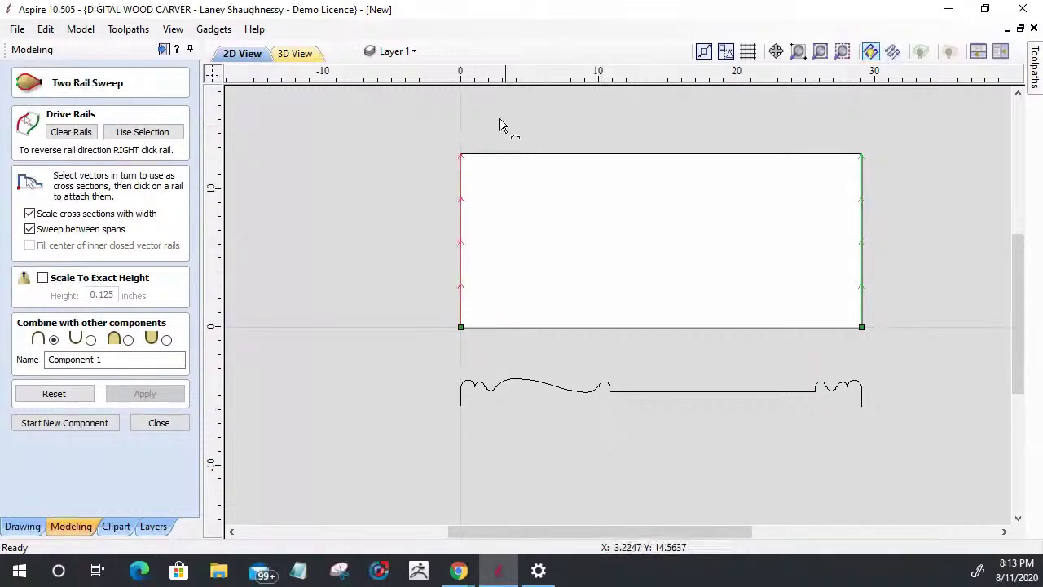
pyautogui.click(662, 400)
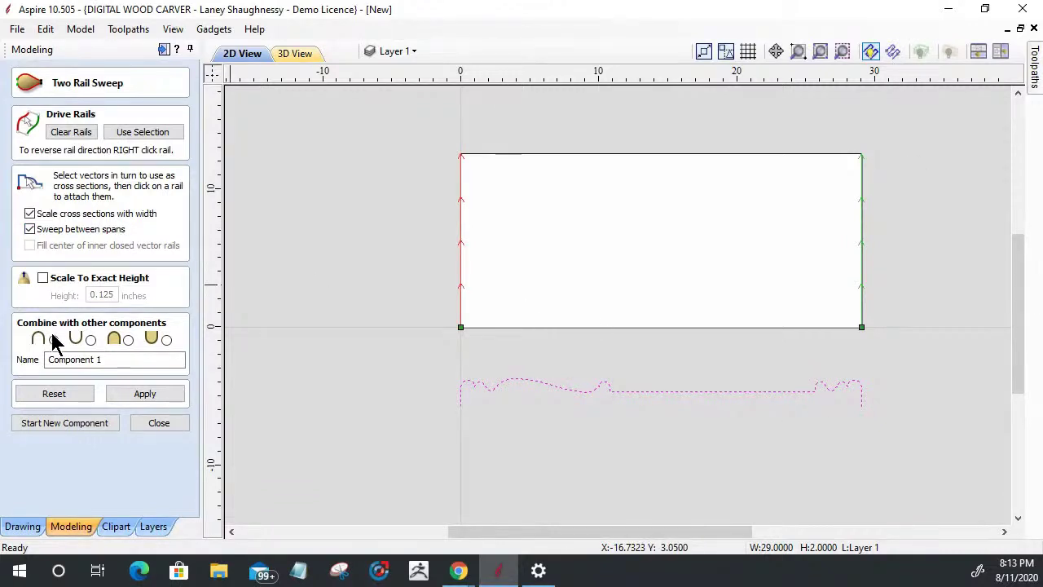
pyautogui.click(142, 394)
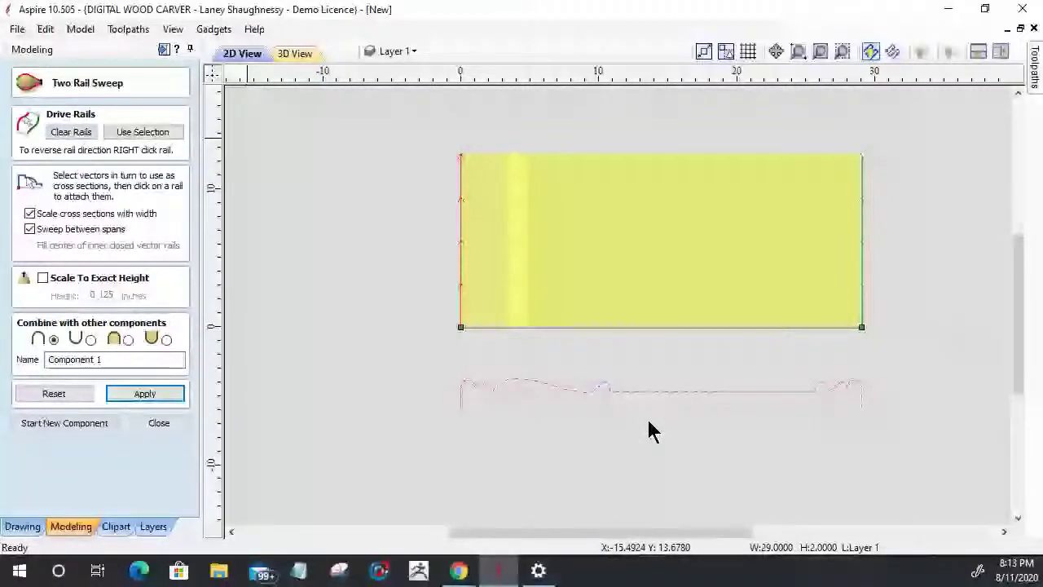
pyautogui.press('F3')
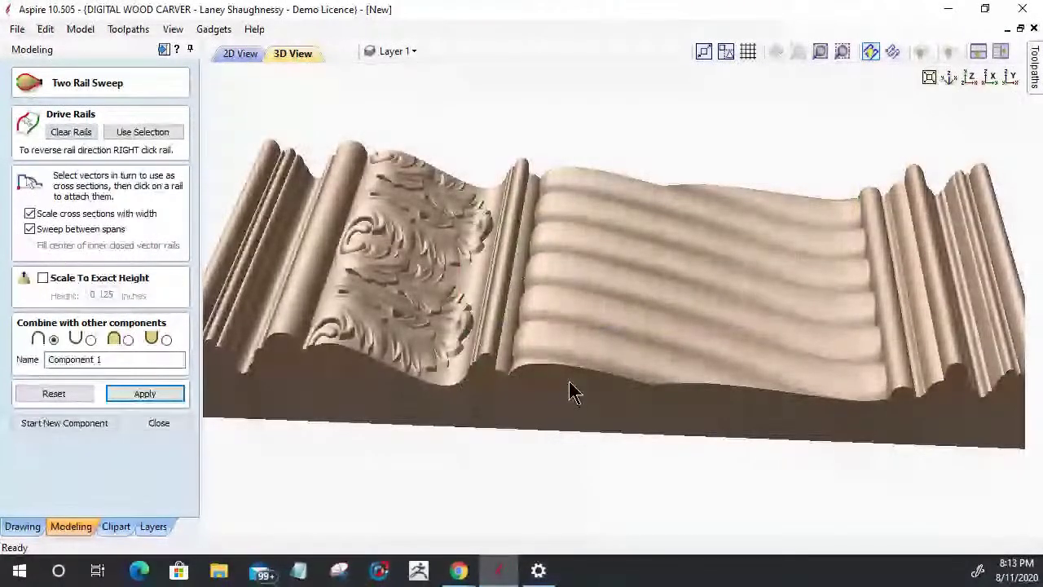
pyautogui.click(160, 423)
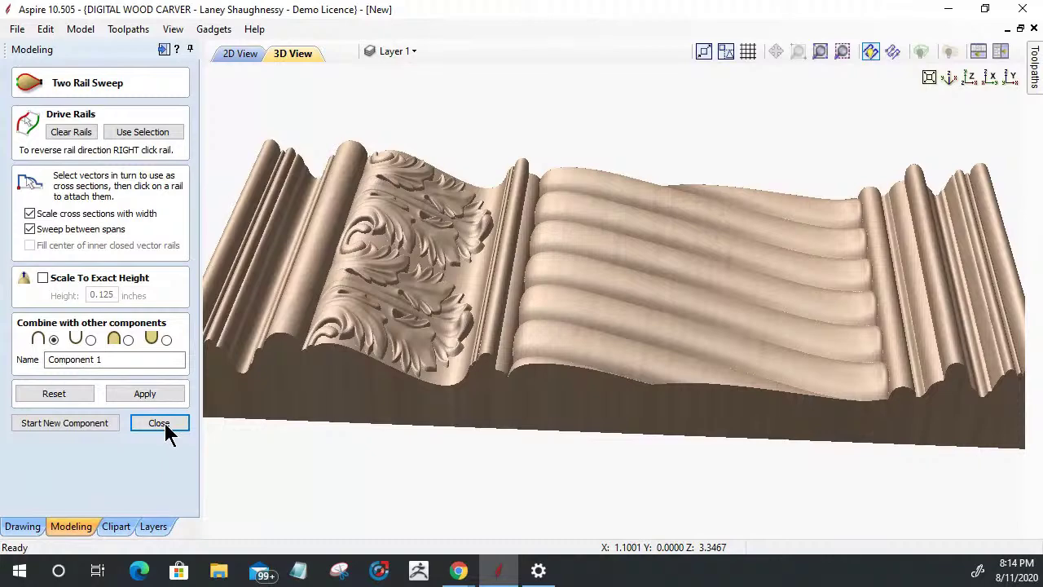
pyautogui.click(159, 424)
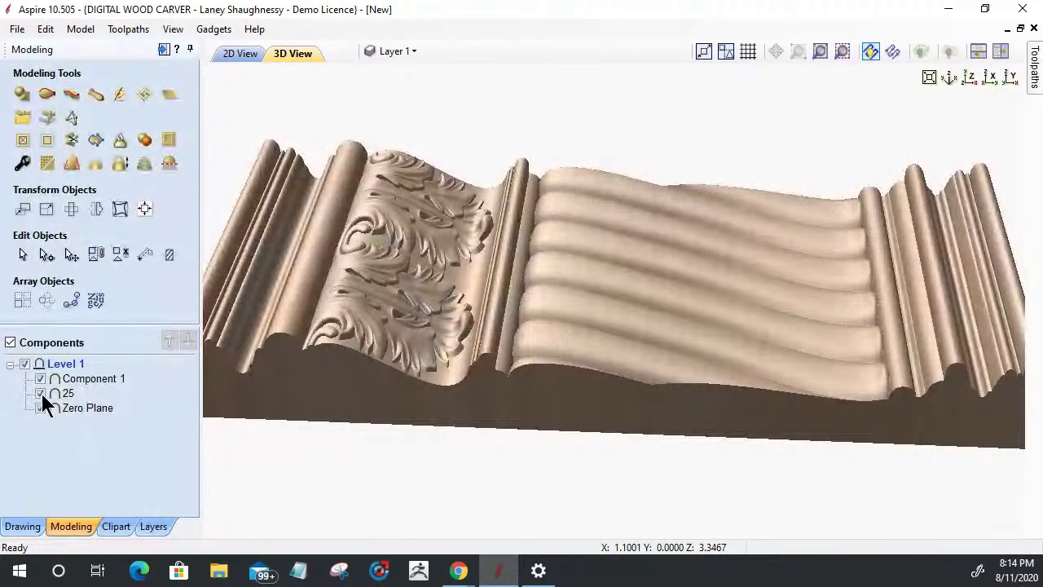
# Hide component 25 so that the swept moulding can be viewed alone in 3D.
pyautogui.click(40, 393)
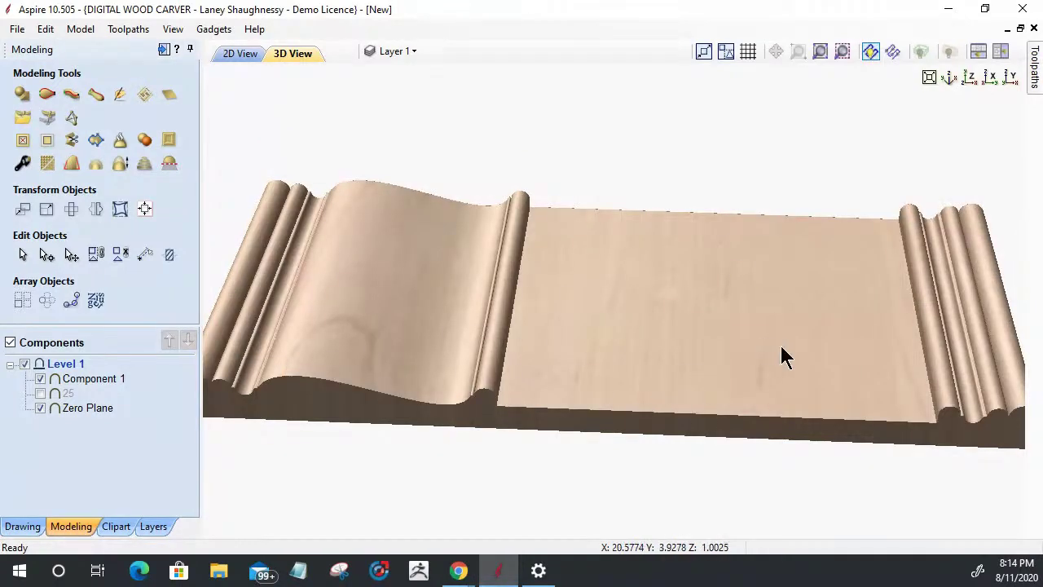
pyautogui.moveTo(743, 366)
pyautogui.mouseDown()
pyautogui.moveTo(720, 314)
pyautogui.moveTo(732, 416)
pyautogui.mouseUp()
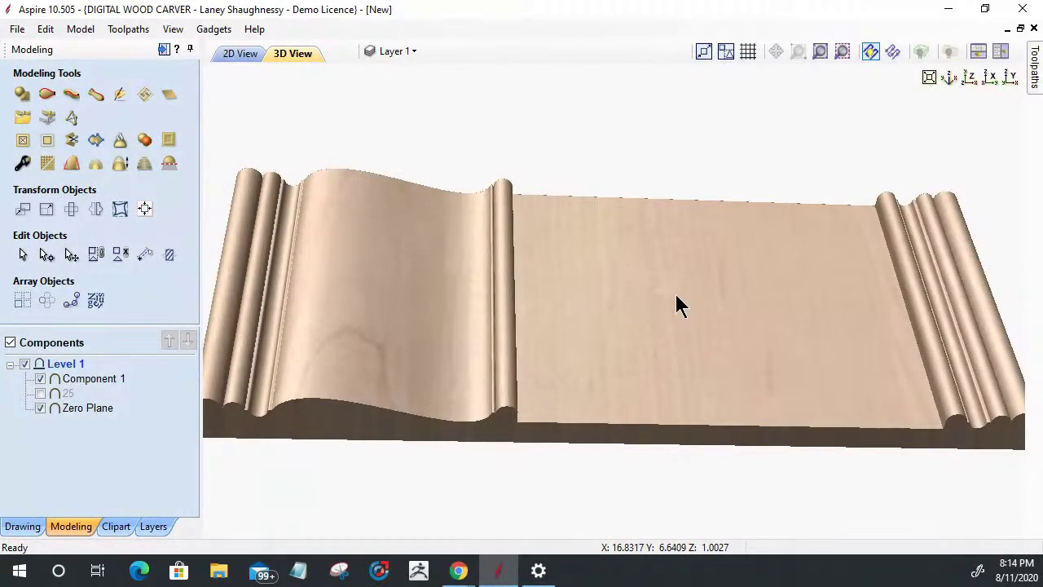
pyautogui.scroll(-2, 675, 293)
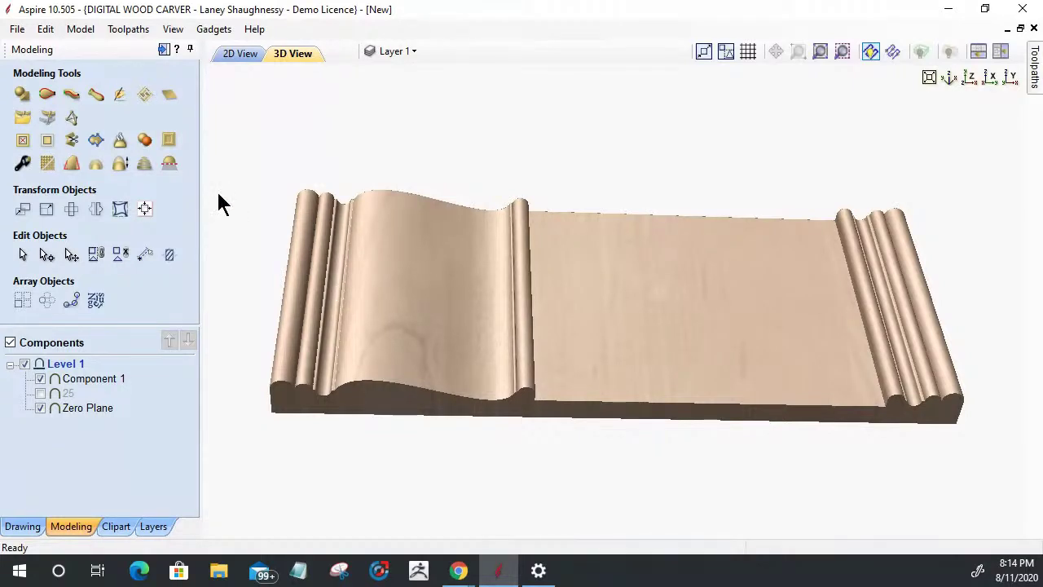
# Save the job as RotaryQ&A in the rotaryQ&A folder under Documents > CNC JOBS.
pyautogui.click(14, 30)
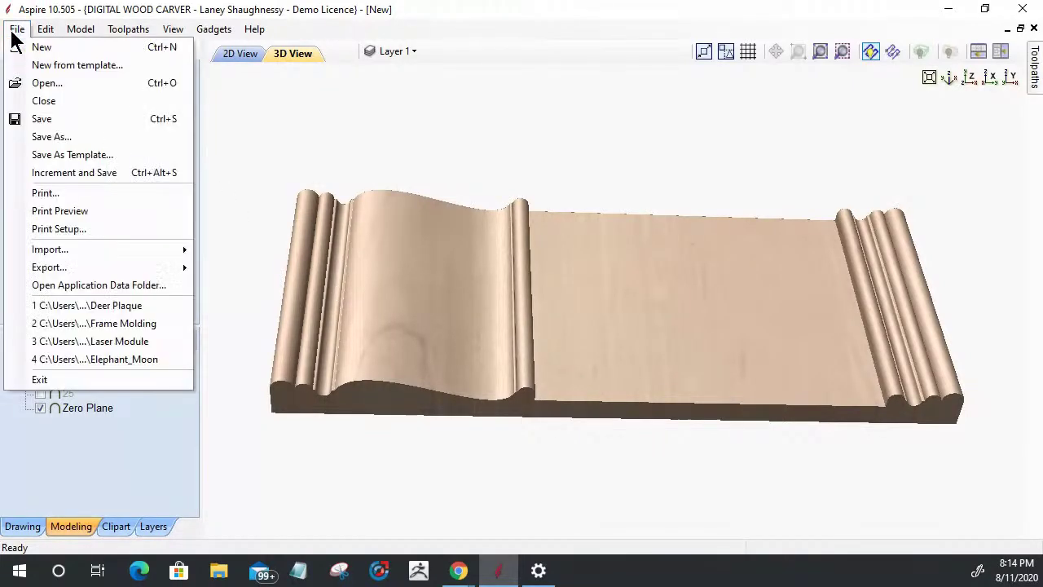
pyautogui.click(37, 136)
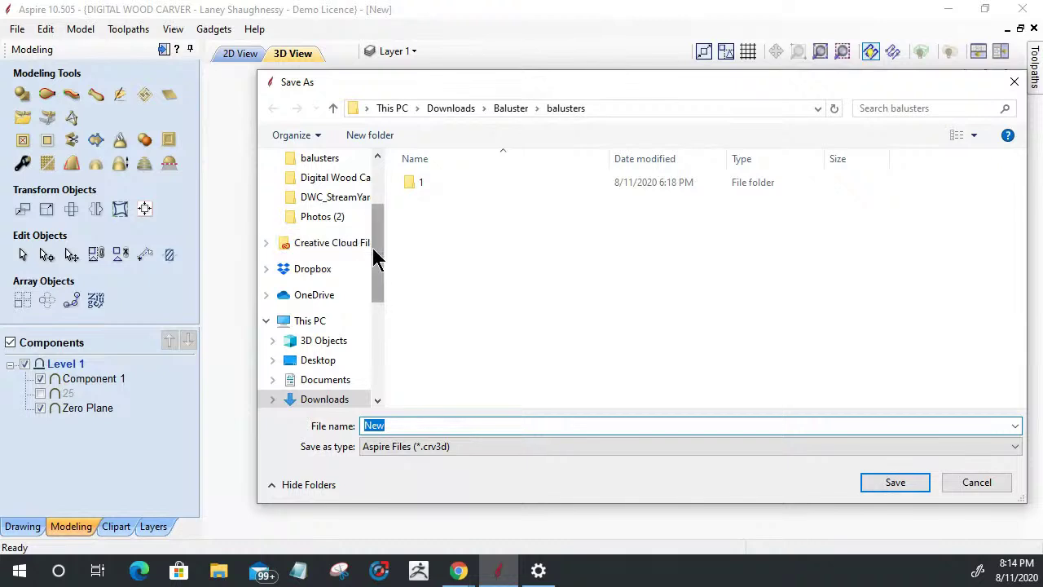
pyautogui.click(330, 380)
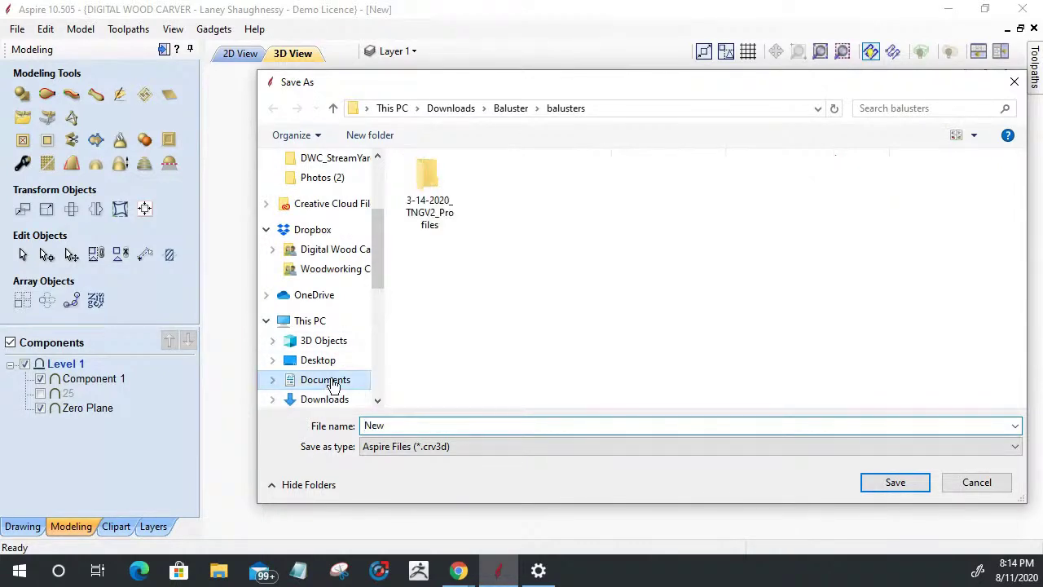
pyautogui.click(728, 184)
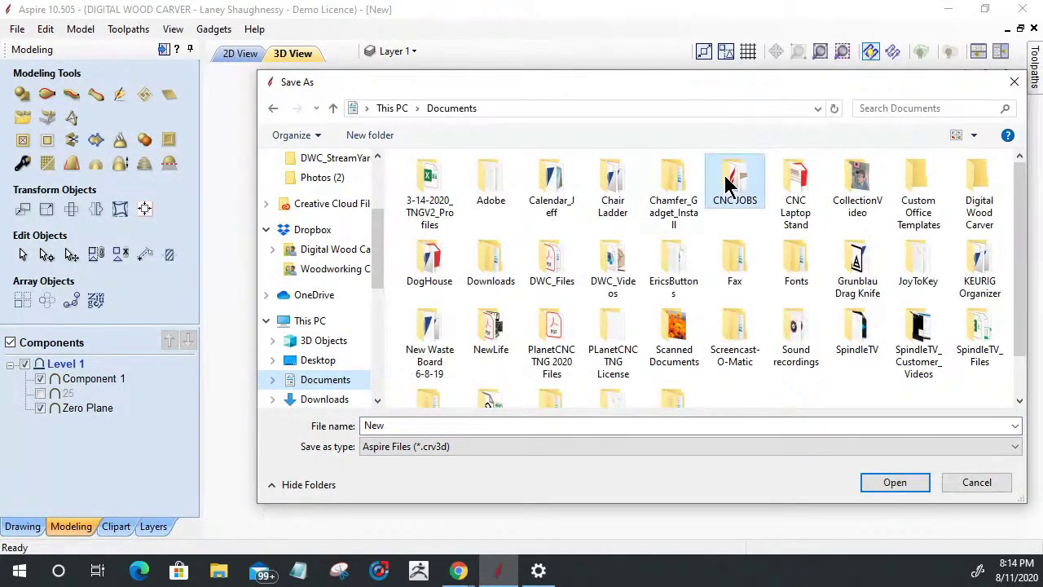
pyautogui.doubleClick(728, 184)
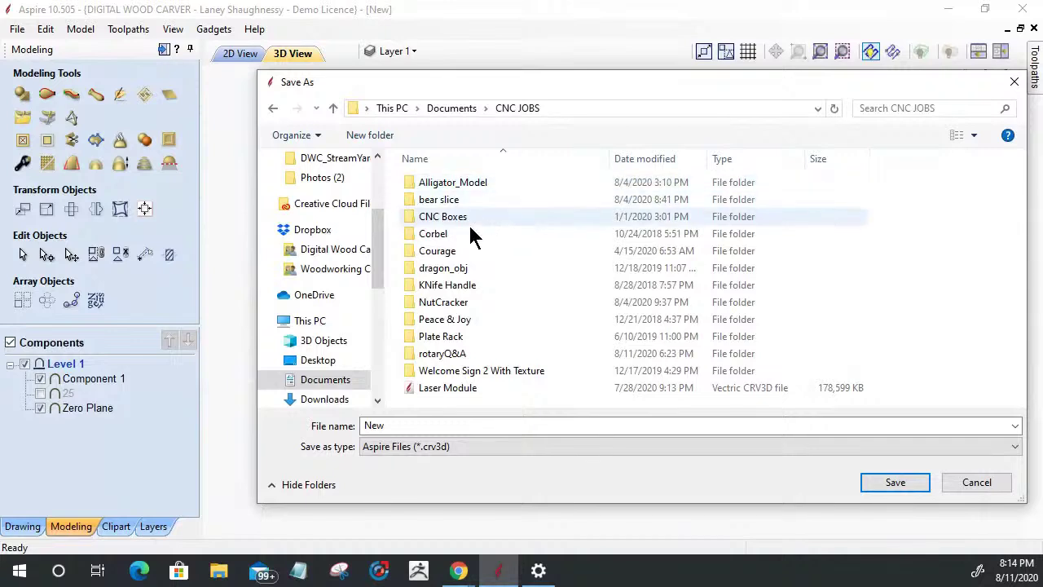
pyautogui.click(438, 356)
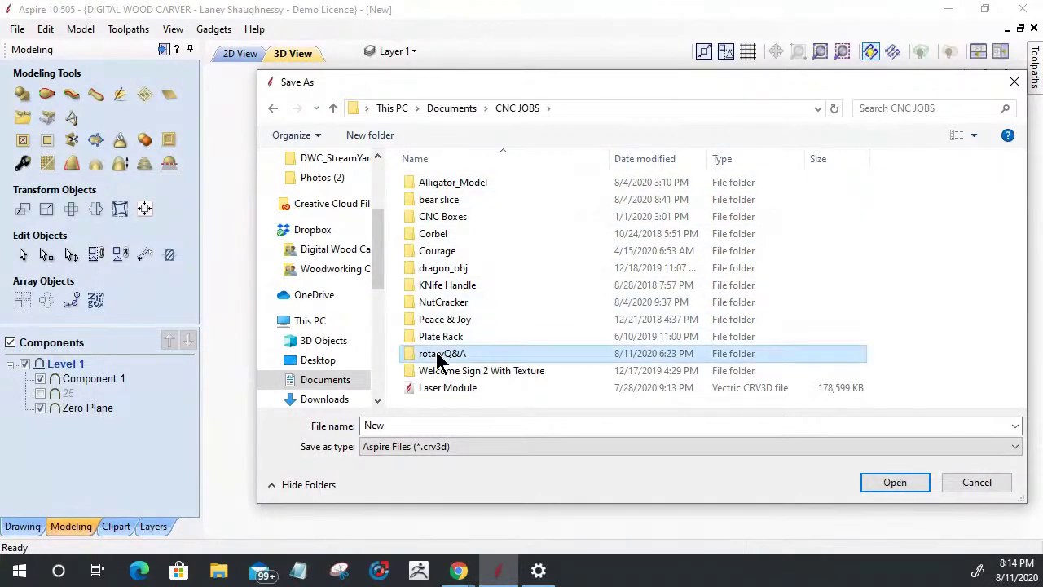
pyautogui.doubleClick(437, 358)
pyautogui.doubleClick(433, 427)
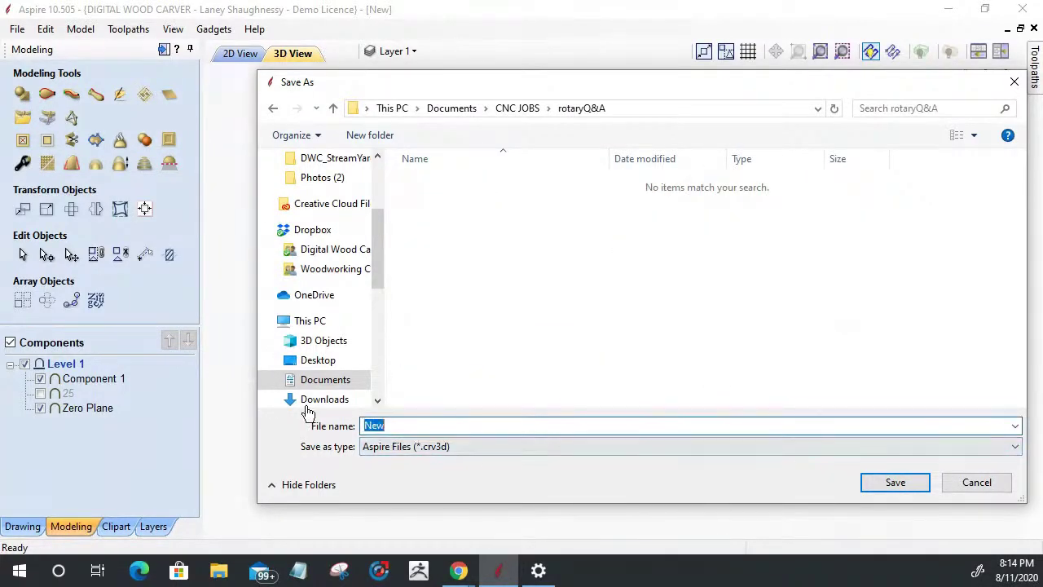
pyautogui.write('RotaryQ&A')
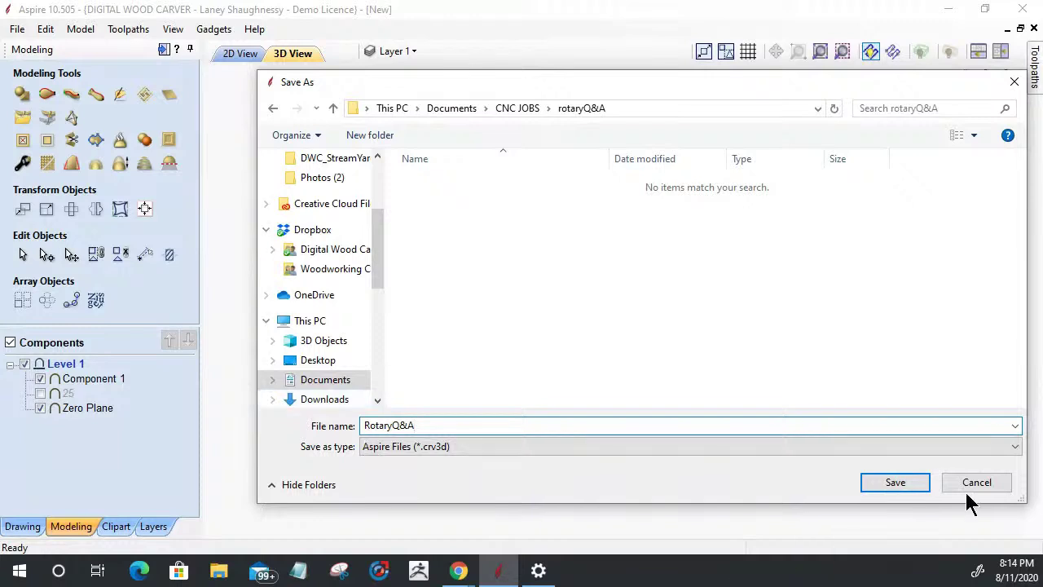
pyautogui.click(885, 488)
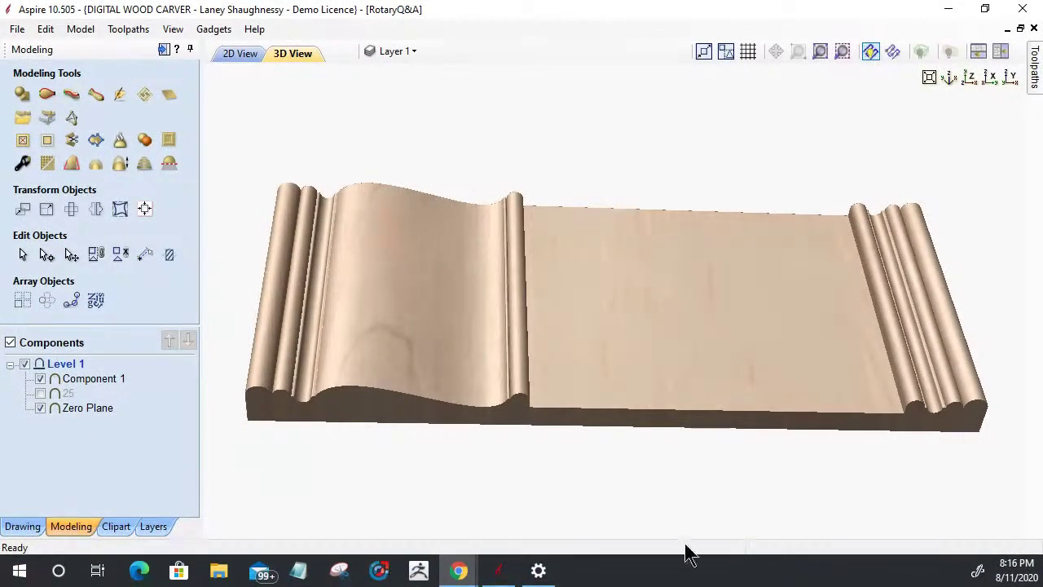
# Preview the swept model wrapped into a round spindle, and return to the flat 3D display.
pyautogui.moveTo(591, 339); pyautogui.dragTo(580, 407)
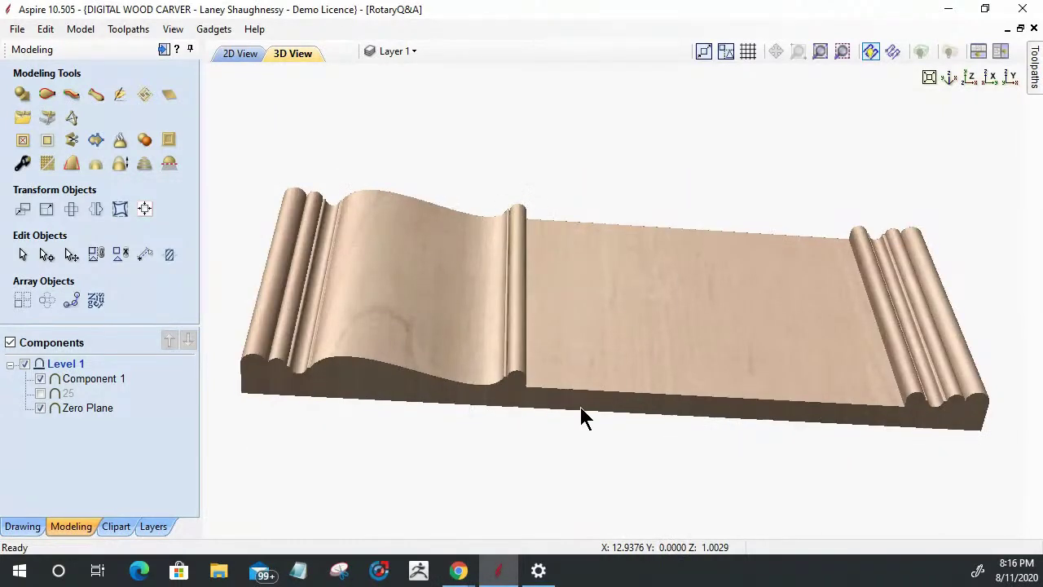
pyautogui.click(950, 54)
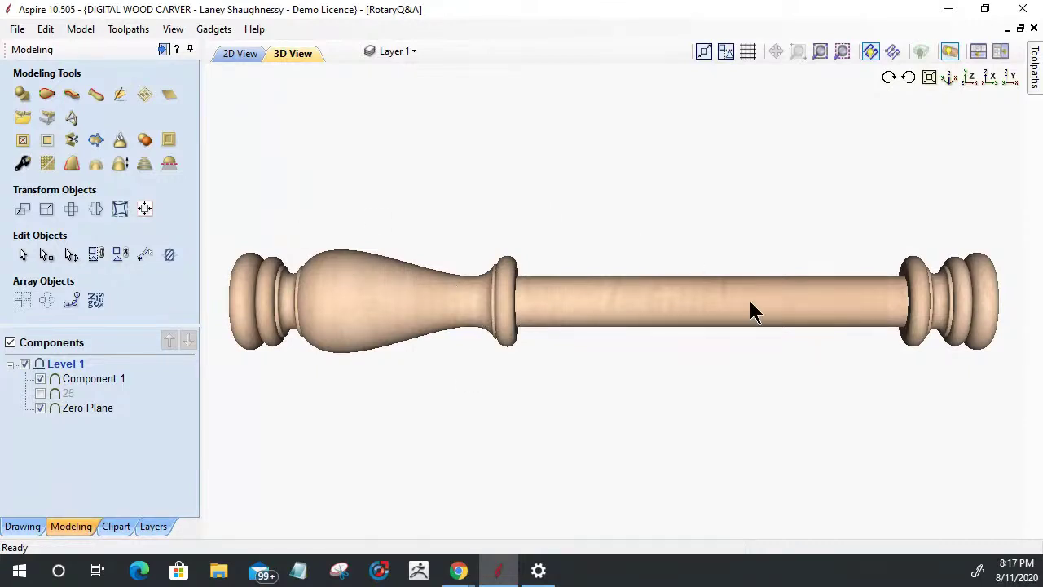
pyautogui.click(950, 50)
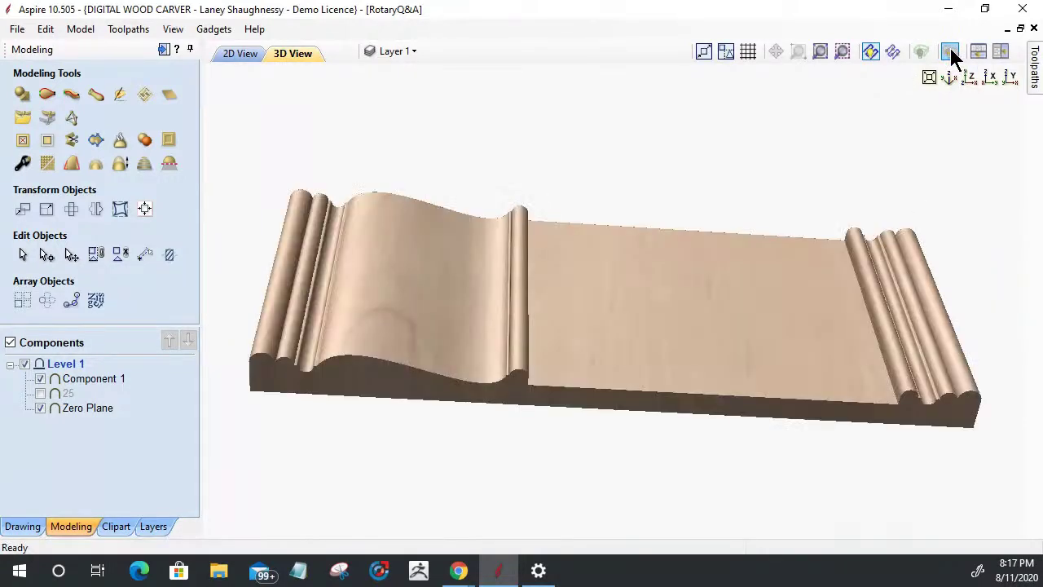
# Examine the swept Component 1 against its profile vector in the 2D view, selecting the component to check its extents.
pyautogui.click(239, 54)
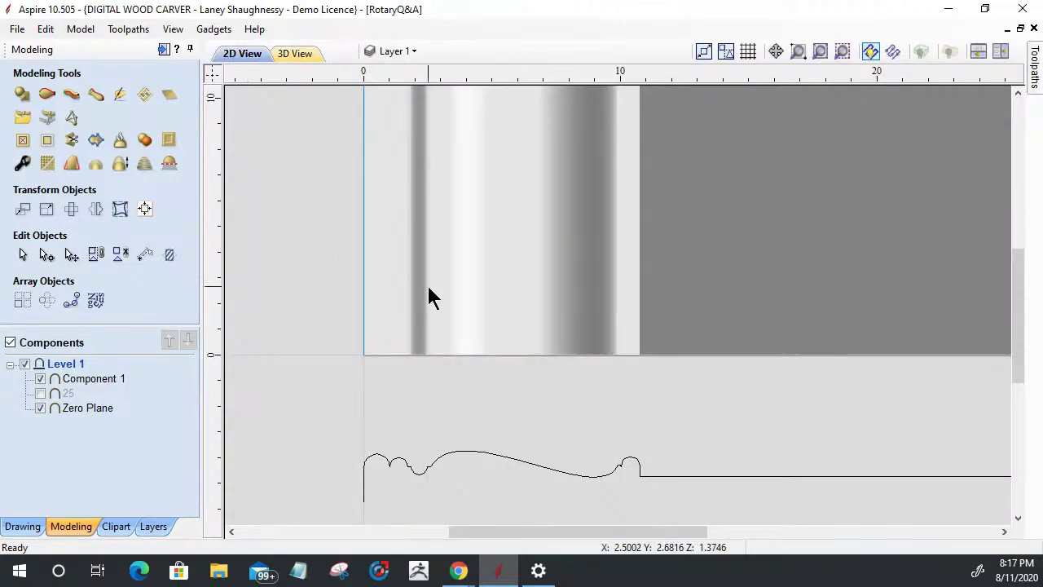
pyautogui.scroll(-2, 429, 296)
pyautogui.click(620, 252)
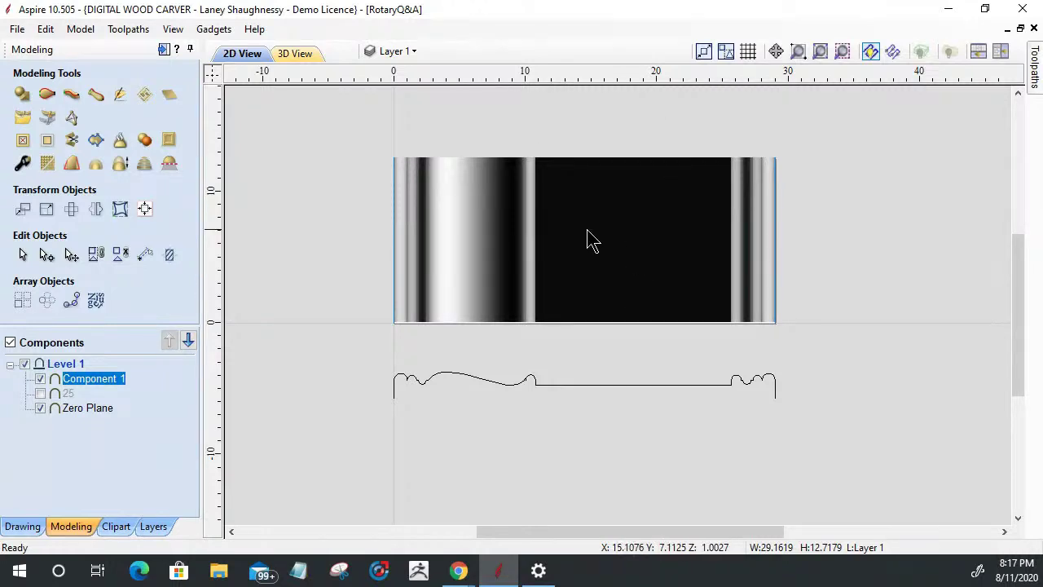
pyautogui.scroll(2, 561, 232)
pyautogui.scroll(1, 560, 232)
pyautogui.scroll(-2, 561, 235)
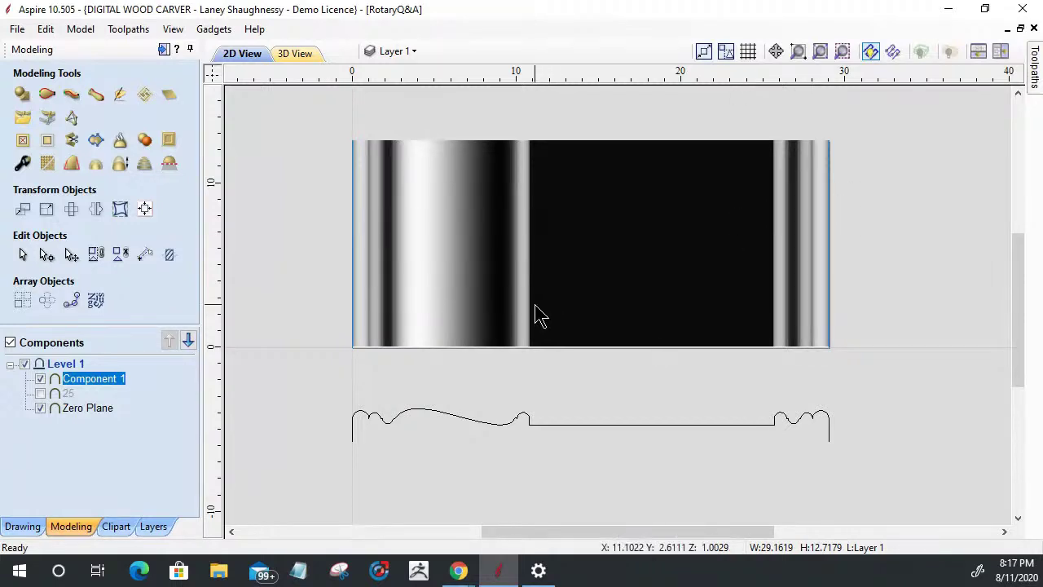
pyautogui.press('Escape')
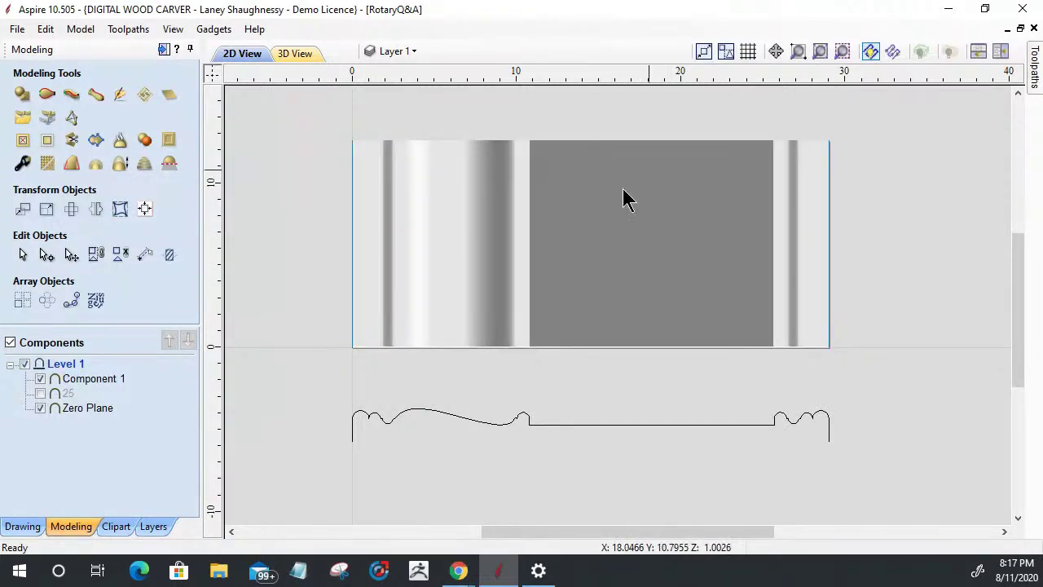
pyautogui.click(592, 228)
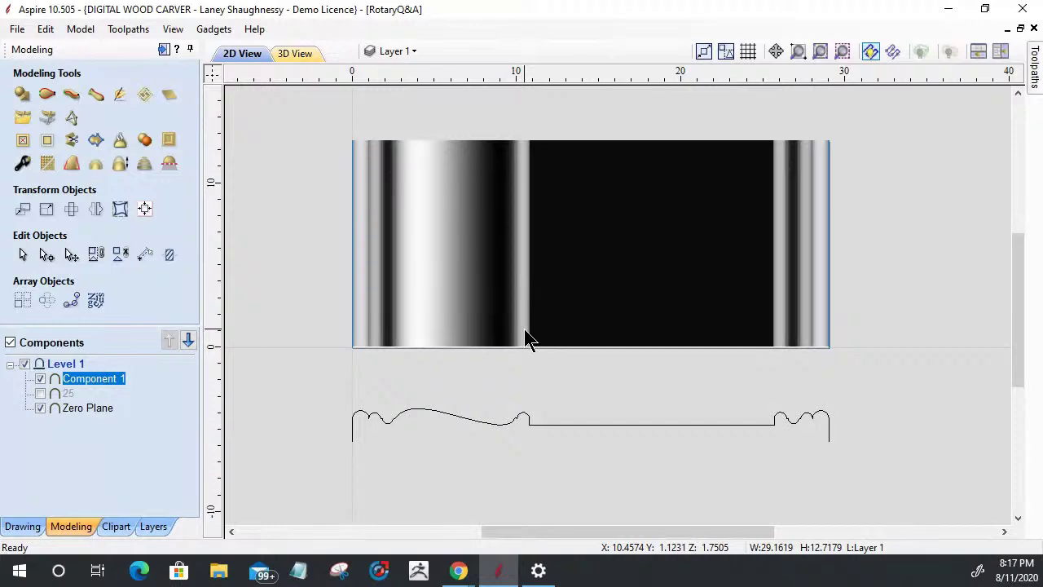
# Place two vertical guides at the two ends of the flat middle section of Component 1, toggling the component's visibility to check them.
pyautogui.scroll(2, 530, 224)
pyautogui.scroll(-1, 534, 224)
pyautogui.scroll(-1, 531, 224)
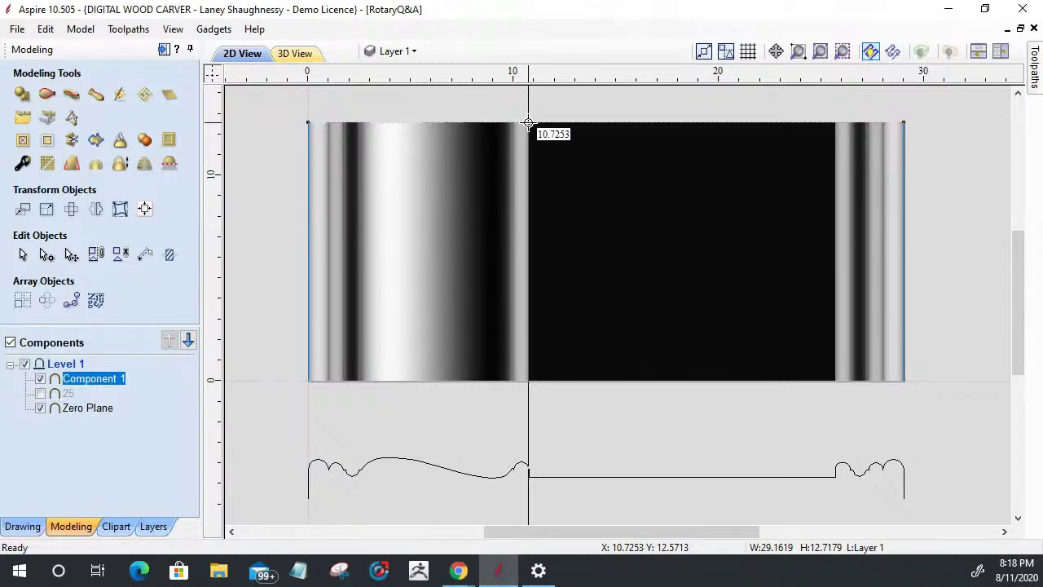
pyautogui.moveTo(529, 124); pyautogui.dragTo(530, 135)
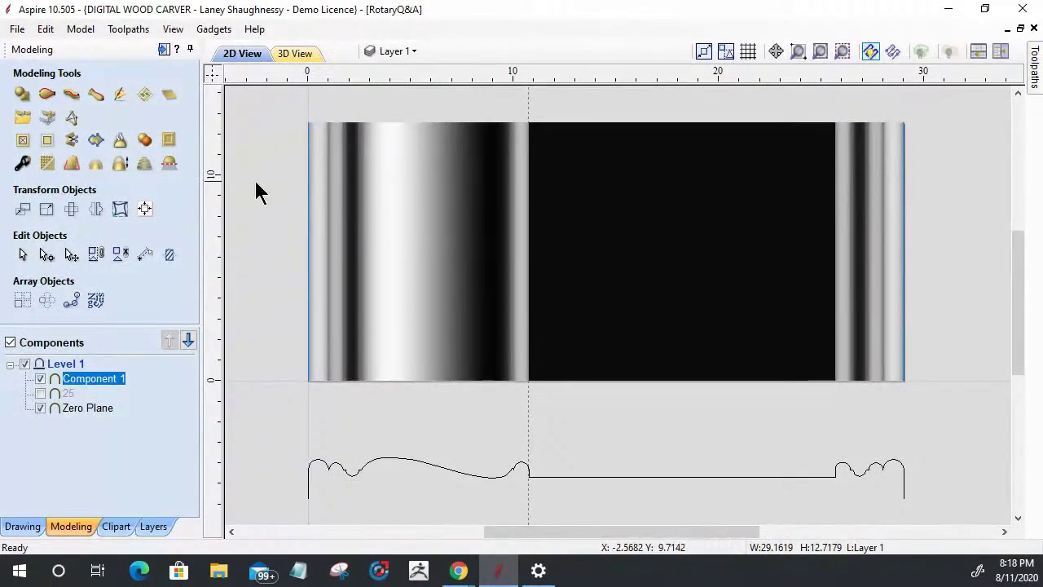
pyautogui.moveTo(212, 214); pyautogui.dragTo(834, 122)
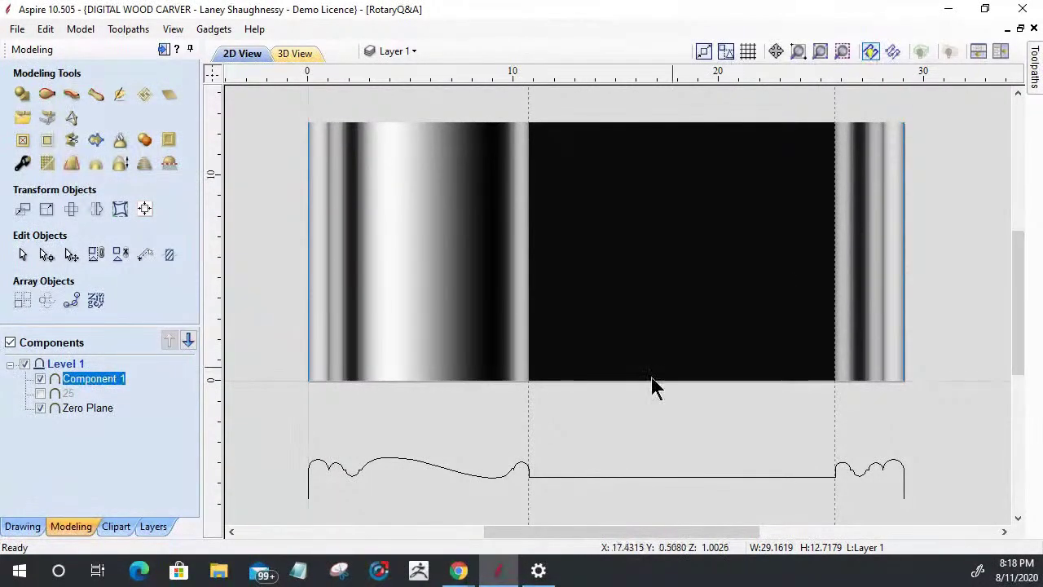
pyautogui.click(38, 378)
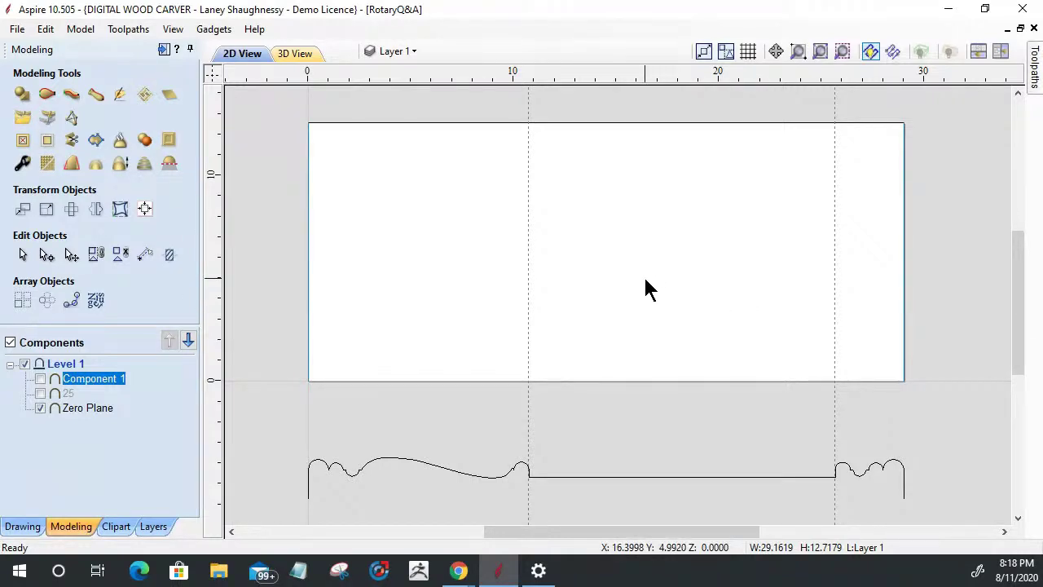
pyautogui.click(41, 380)
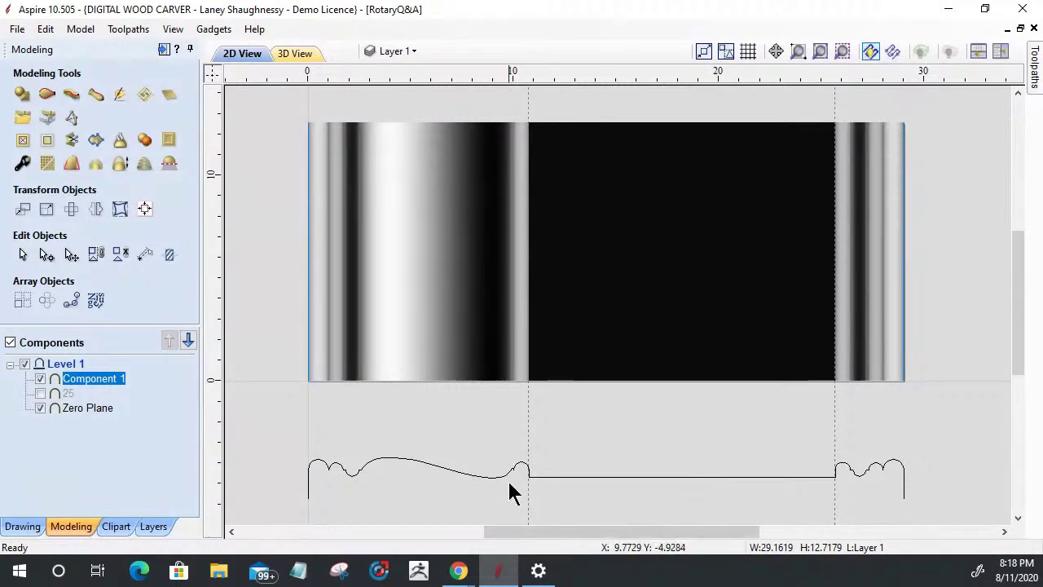
# Align both vertical guides exactly with the profile vector's inner corners, at about X 10.8 and X 25.7.
pyautogui.scroll(5, 522, 497)
pyautogui.scroll(4, 538, 502)
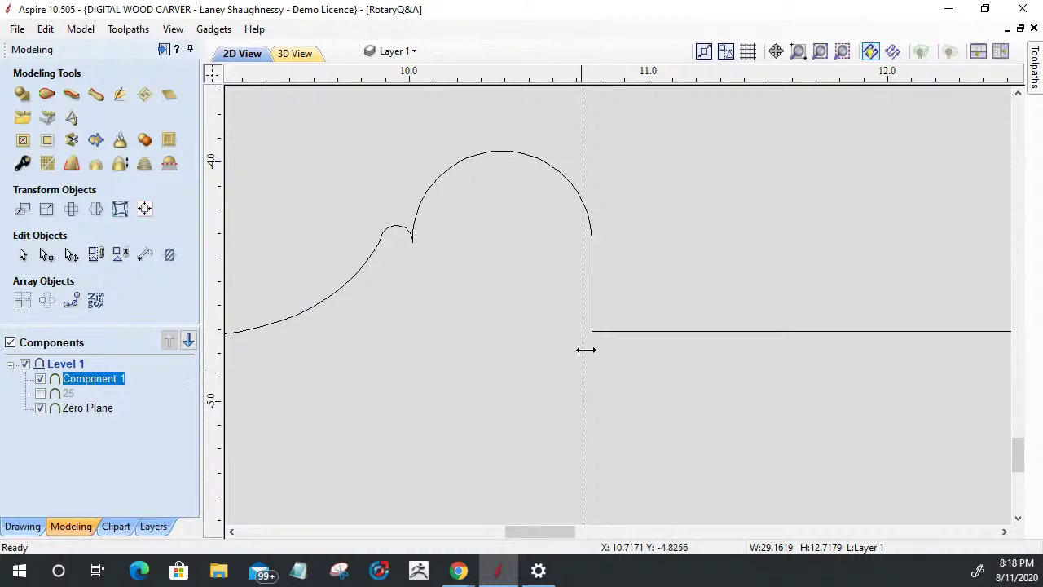
pyautogui.moveTo(579, 334); pyautogui.dragTo(590, 349)
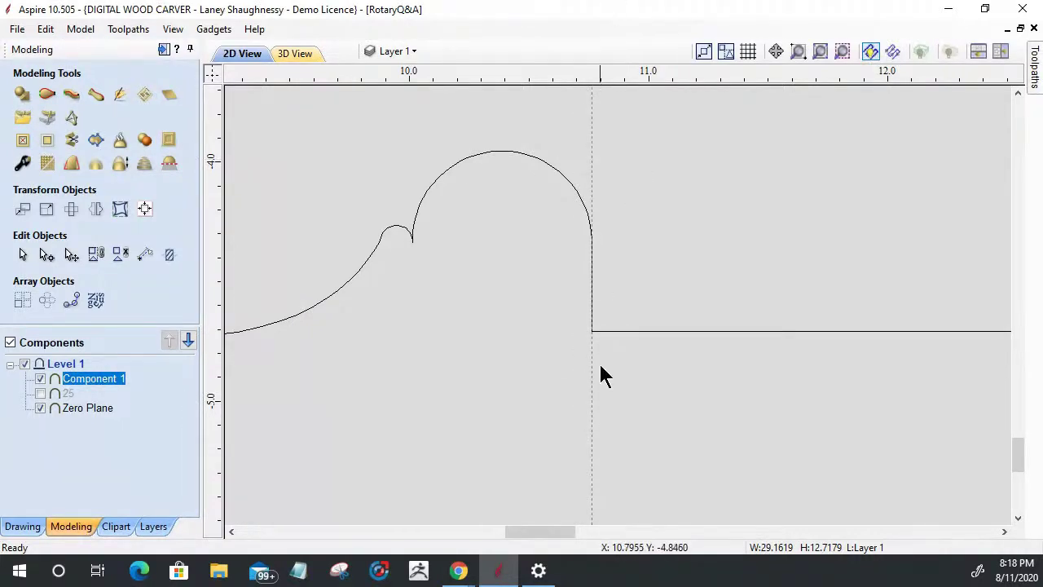
pyautogui.scroll(-10, 579, 326)
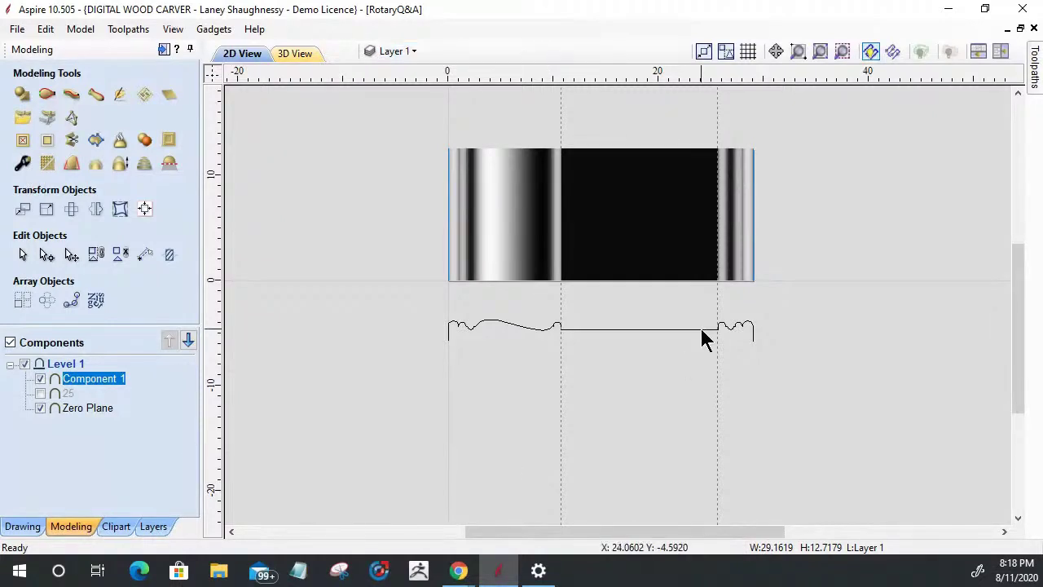
pyautogui.scroll(10, 719, 349)
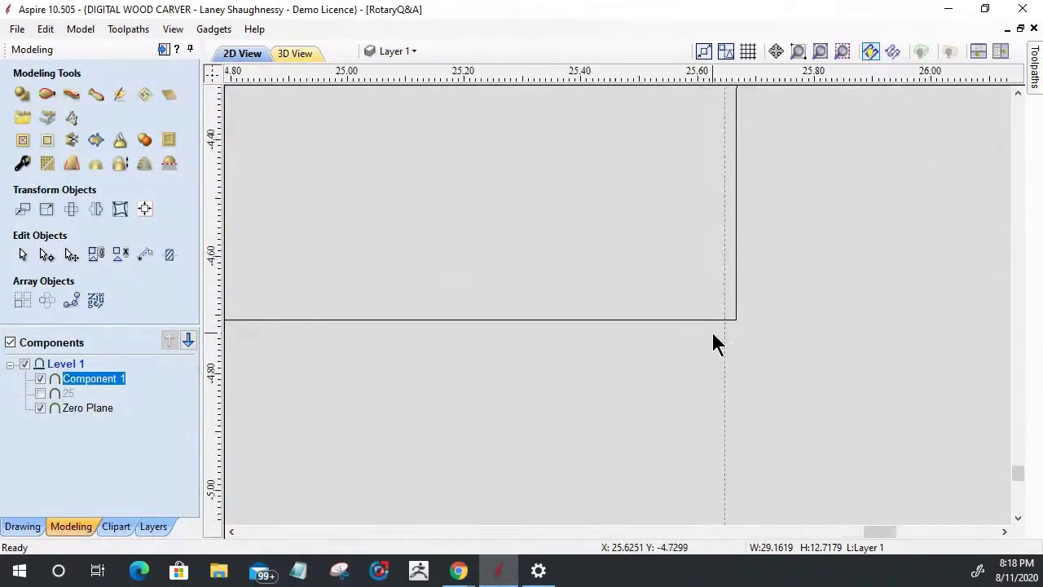
pyautogui.moveTo(719, 341)
pyautogui.mouseDown()
pyautogui.moveTo(744, 314)
pyautogui.moveTo(738, 323)
pyautogui.mouseUp()
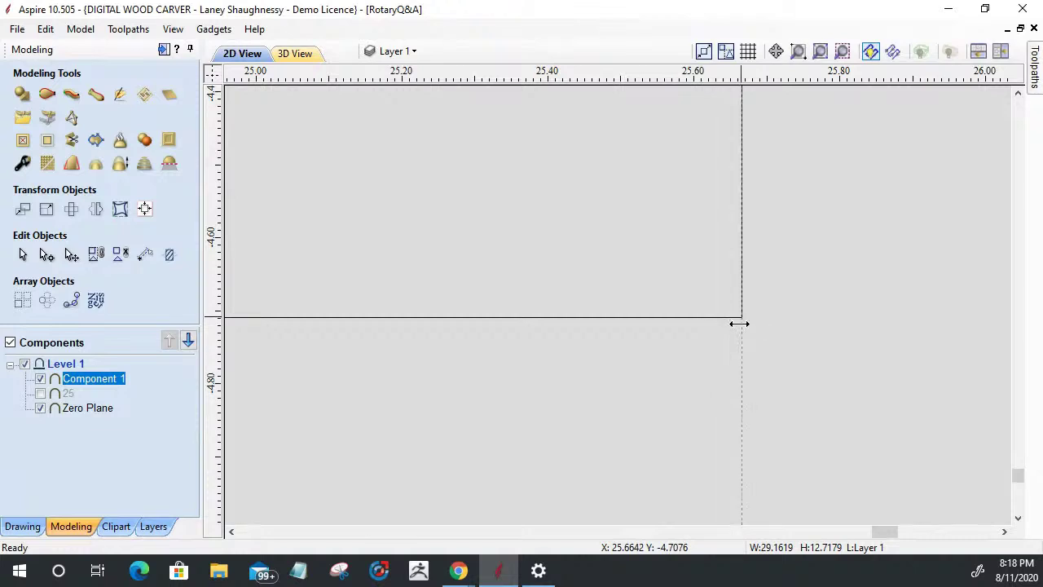
pyautogui.scroll(-10, 740, 405)
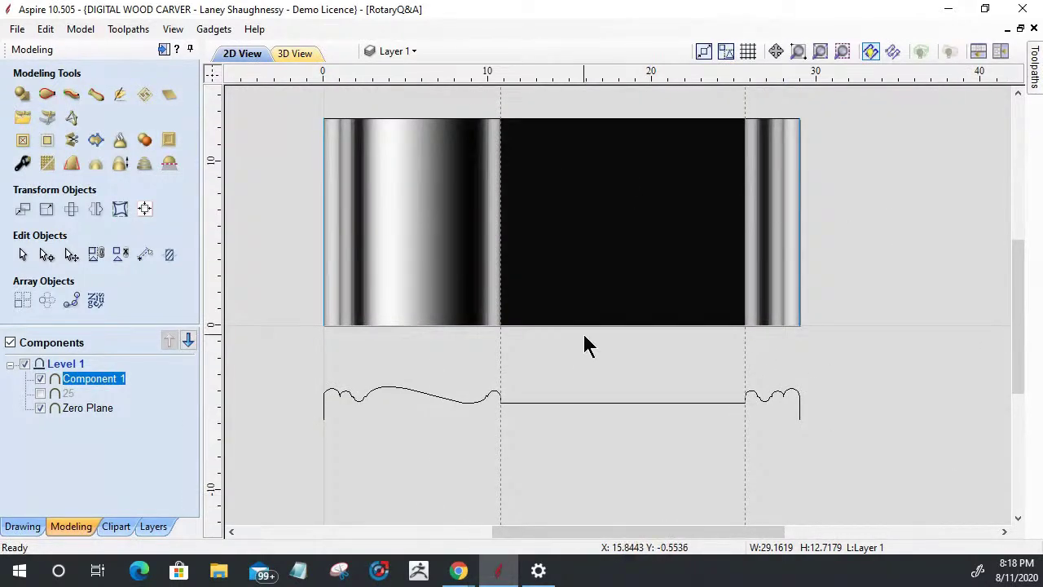
pyautogui.scroll(-1, 594, 350)
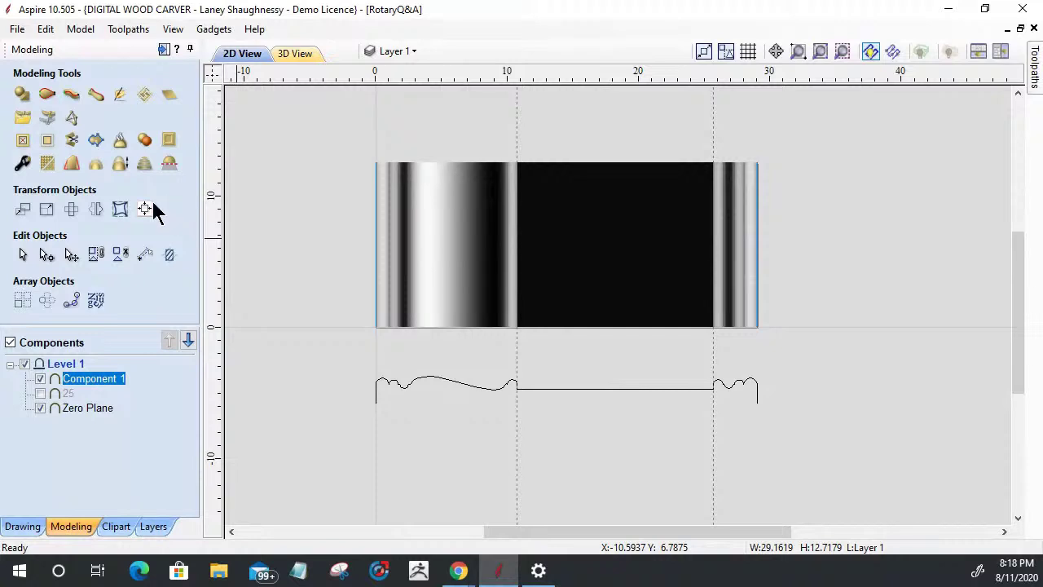
# Hide Component 1, make component 25 visible, and show the model in 3D.
pyautogui.click(38, 379)
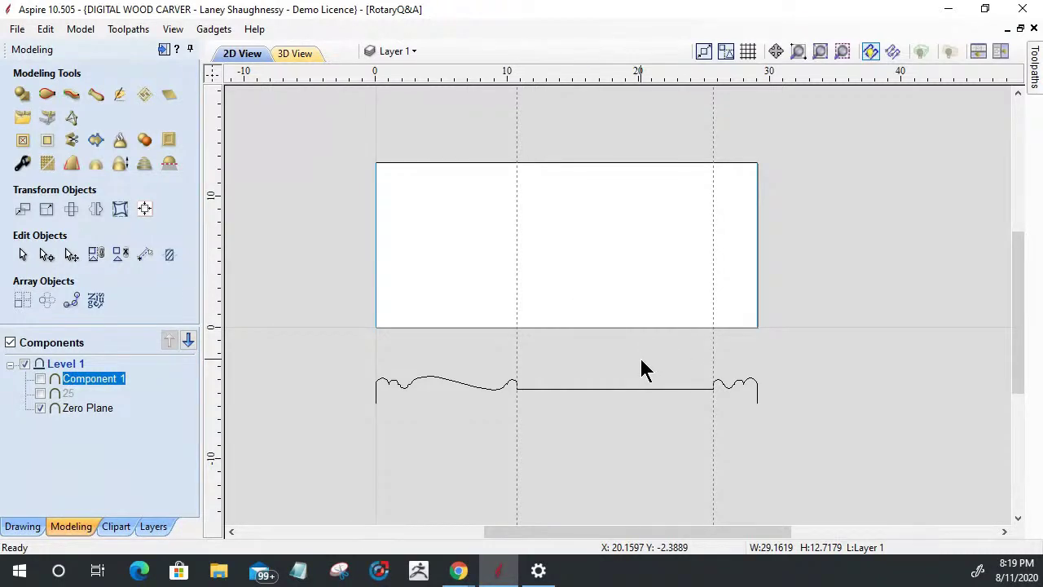
pyautogui.scroll(1, 515, 307)
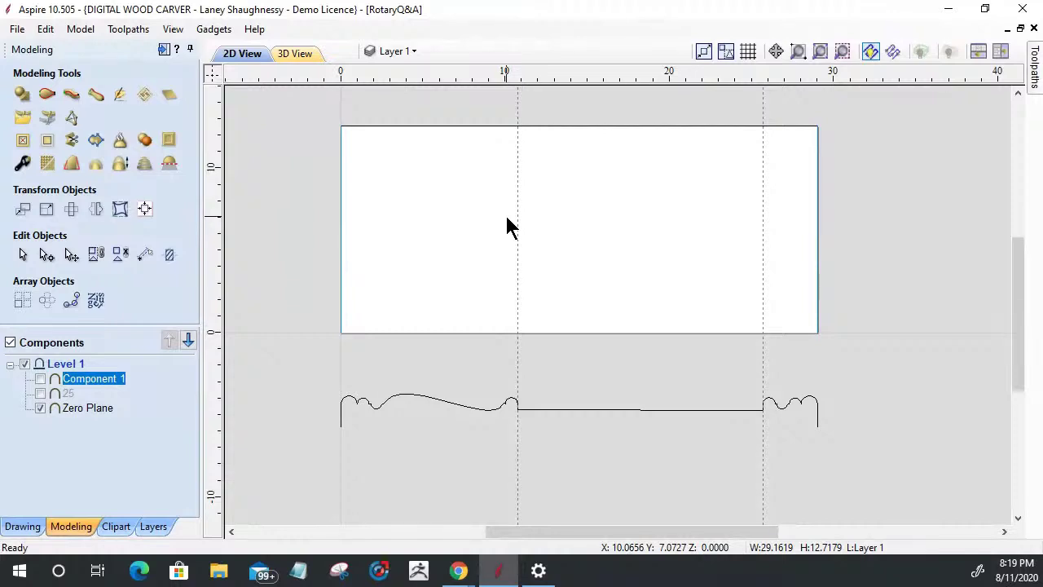
pyautogui.moveTo(40, 391)
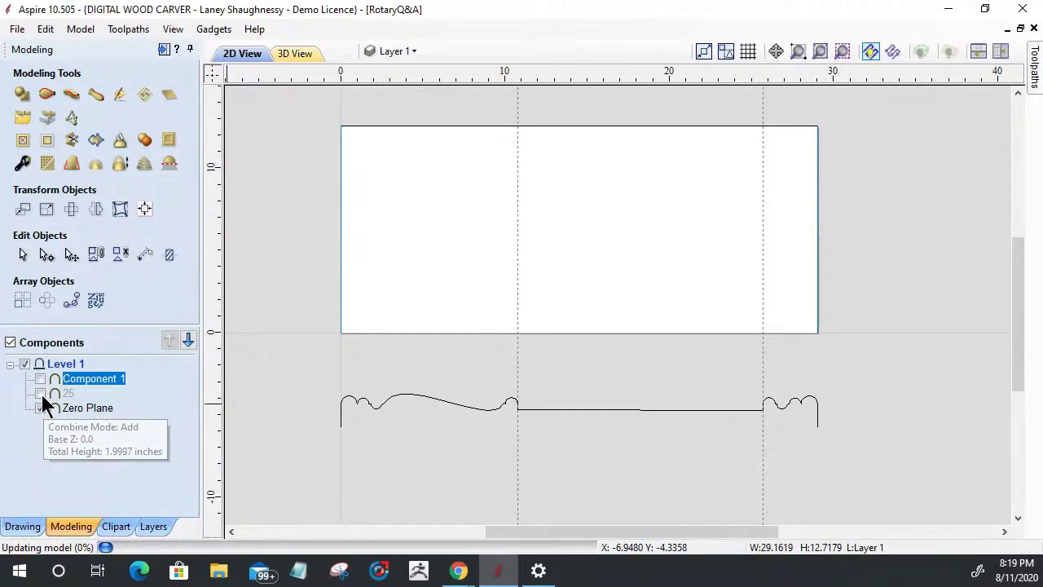
pyautogui.click(304, 54)
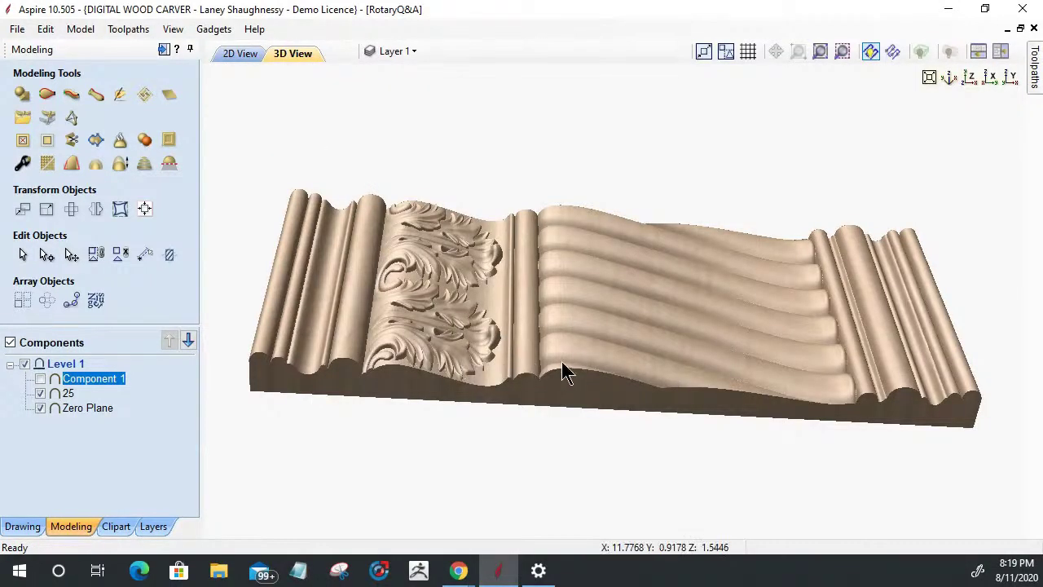
# Examine component 25's leaf carving and twisted flutes, comparing the flat model with its wrapped spindle display.
pyautogui.moveTo(588, 443); pyautogui.dragTo(592, 482)
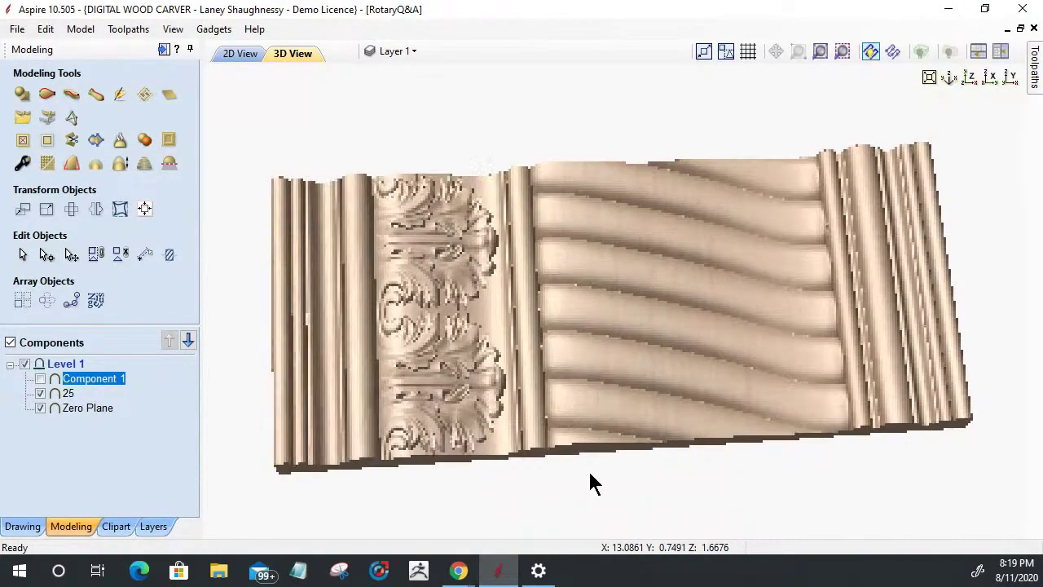
pyautogui.moveTo(591, 483); pyautogui.dragTo(592, 483, button='middle')
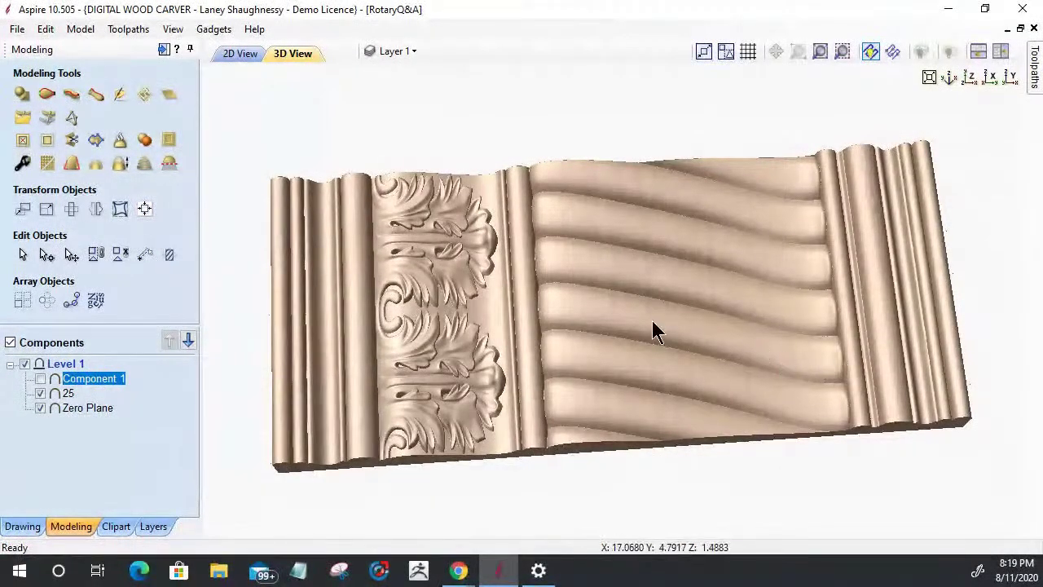
pyautogui.click(949, 51)
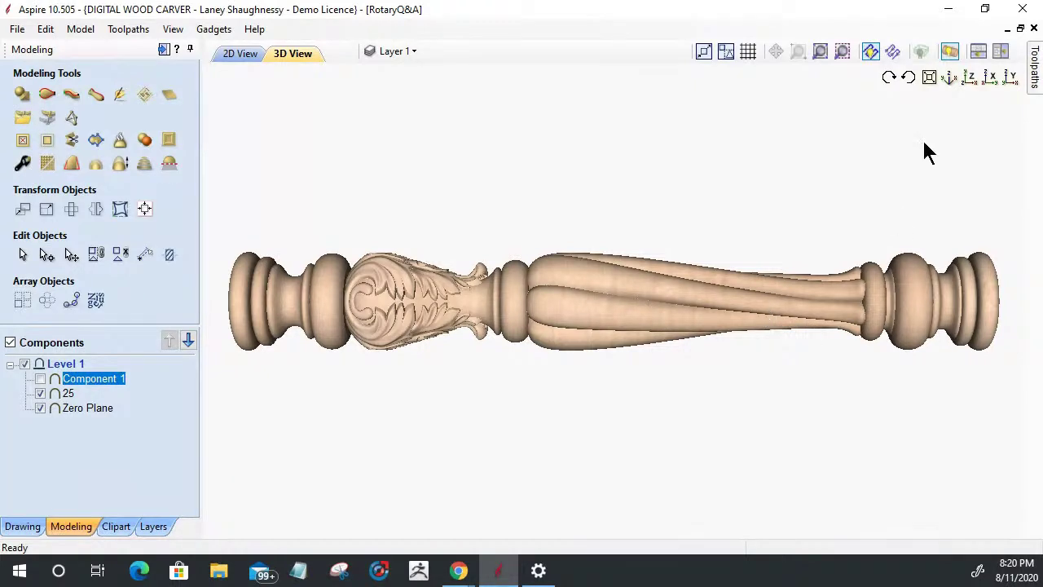
pyautogui.click(949, 54)
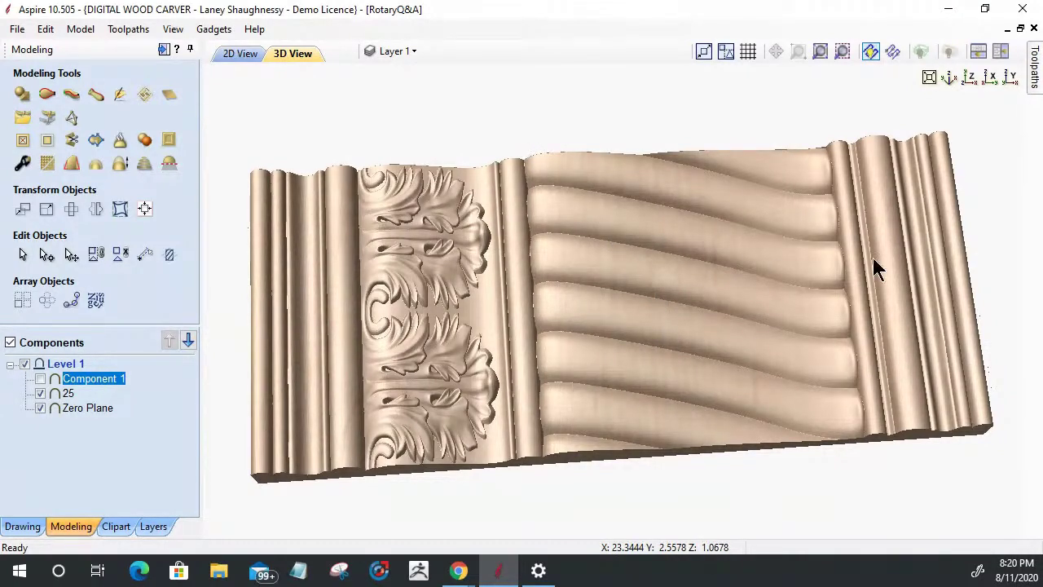
pyautogui.click(950, 52)
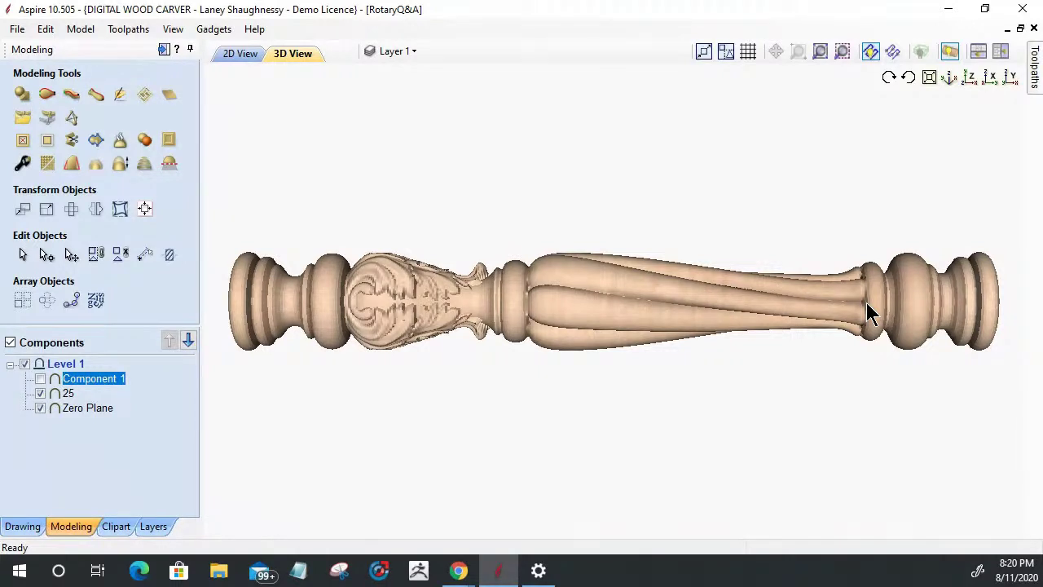
pyautogui.click(950, 52)
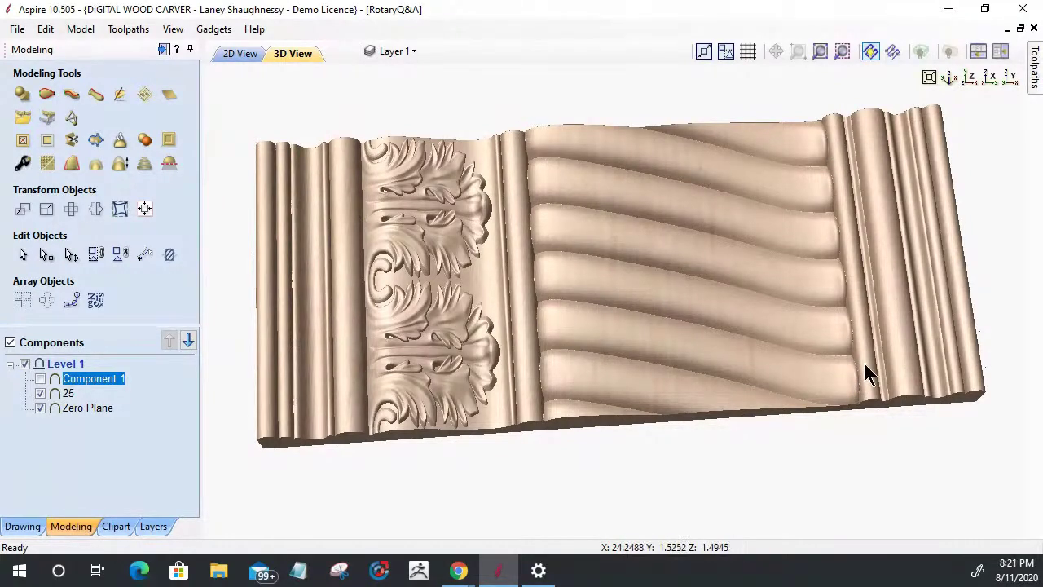
pyautogui.moveTo(587, 411); pyautogui.dragTo(518, 275)
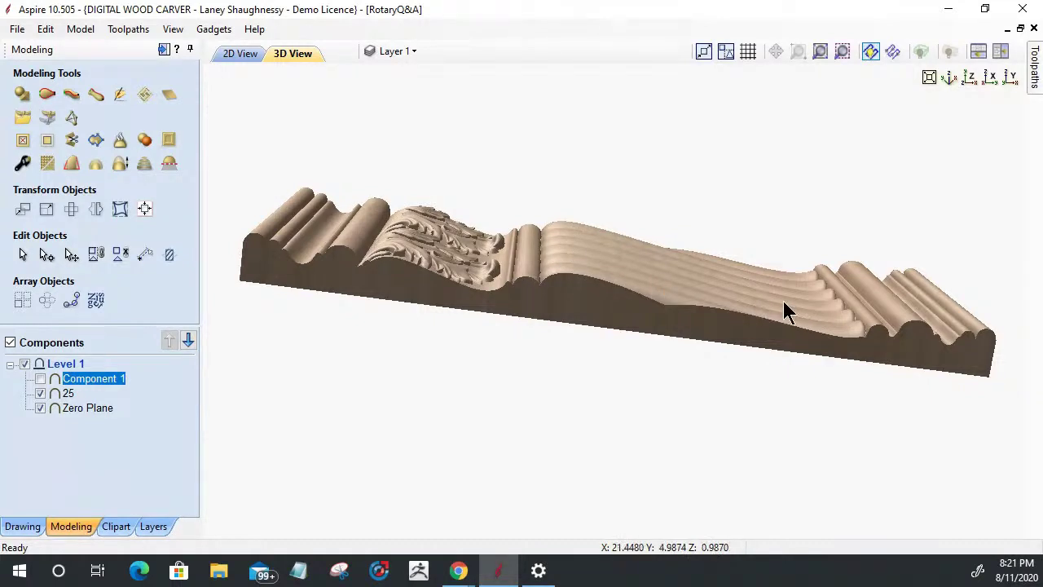
# In the 2D view, draw a square-cornered rectangle about 14.9 by 1.84 inches between the two guides, along the job's upper edge.
pyautogui.click(242, 53)
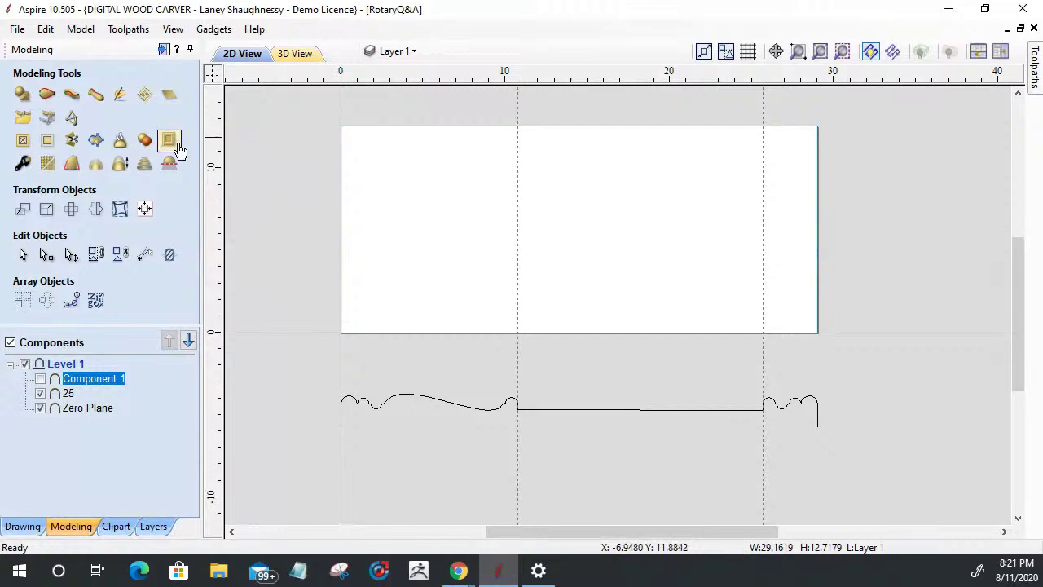
pyautogui.click(11, 529)
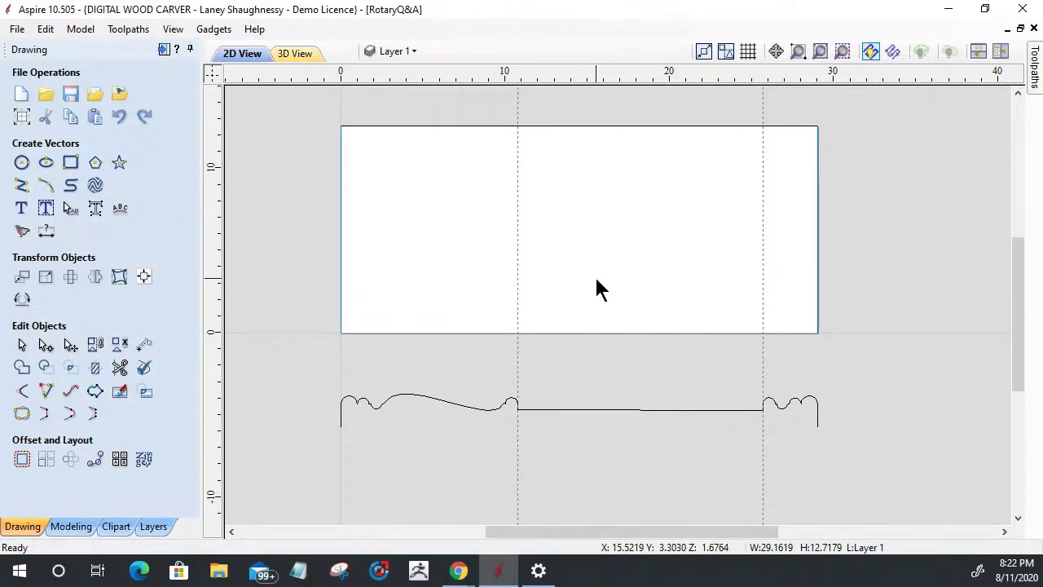
pyautogui.scroll(2, 585, 279)
pyautogui.scroll(-4, 585, 279)
pyautogui.scroll(2, 659, 145)
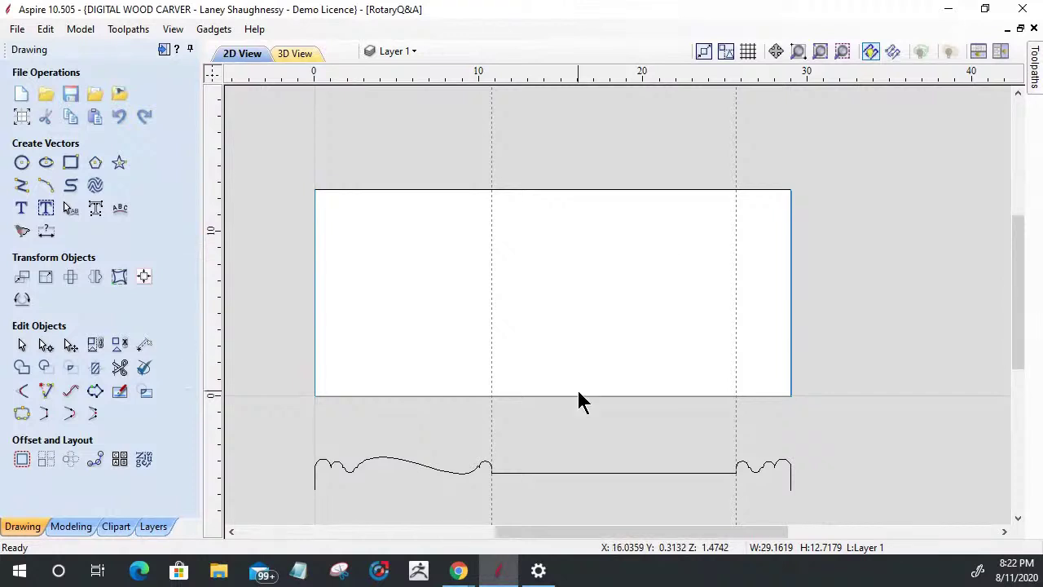
pyautogui.scroll(2, 579, 400)
pyautogui.scroll(-1, 580, 397)
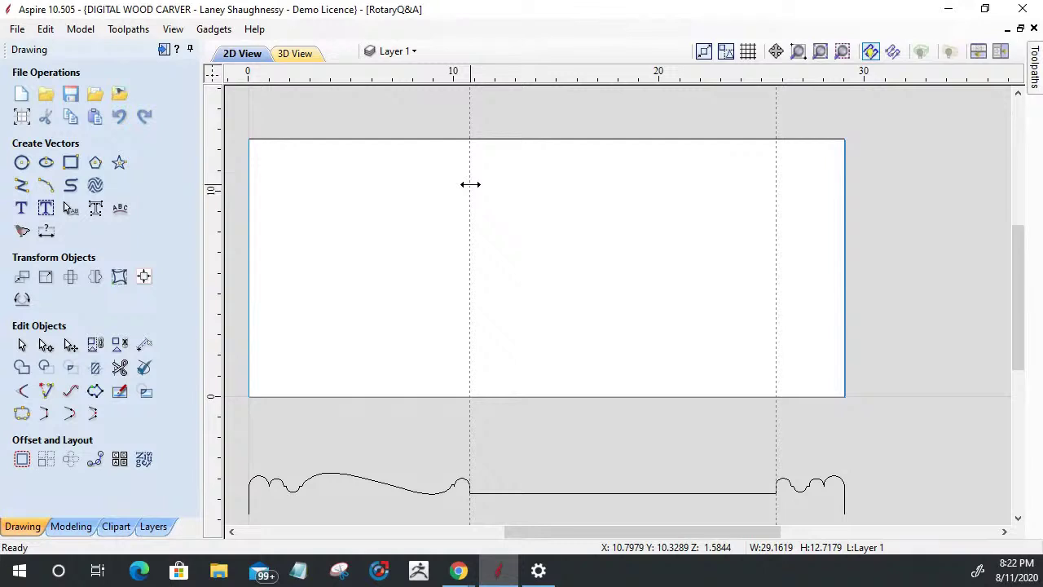
pyautogui.click(71, 526)
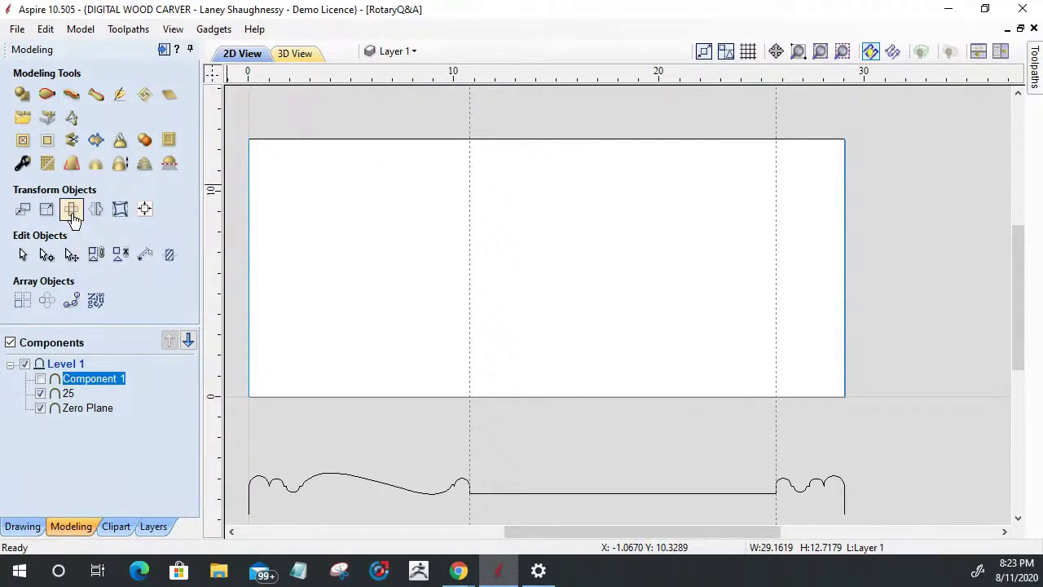
pyautogui.click(18, 525)
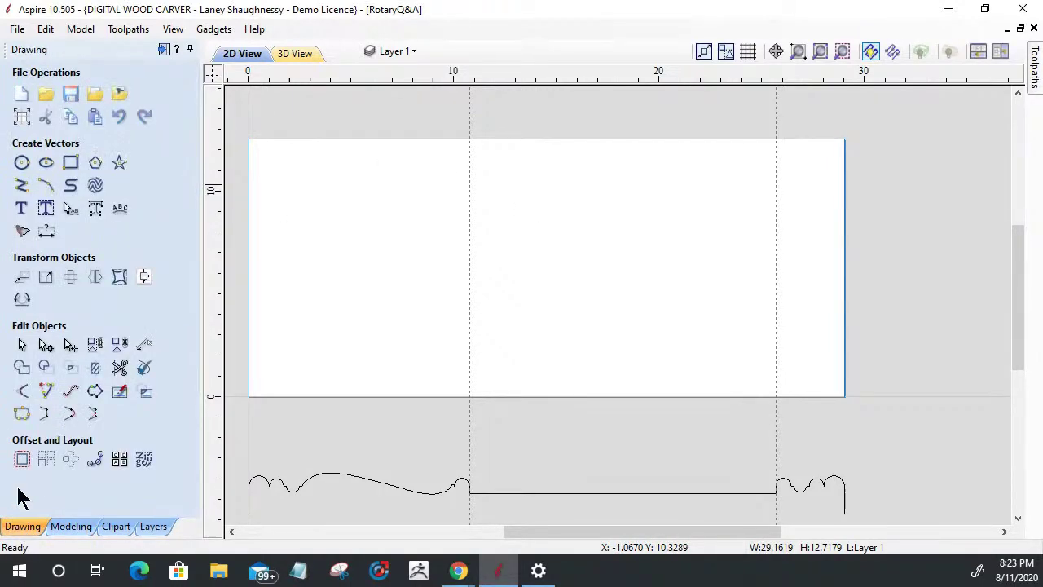
pyautogui.click(71, 162)
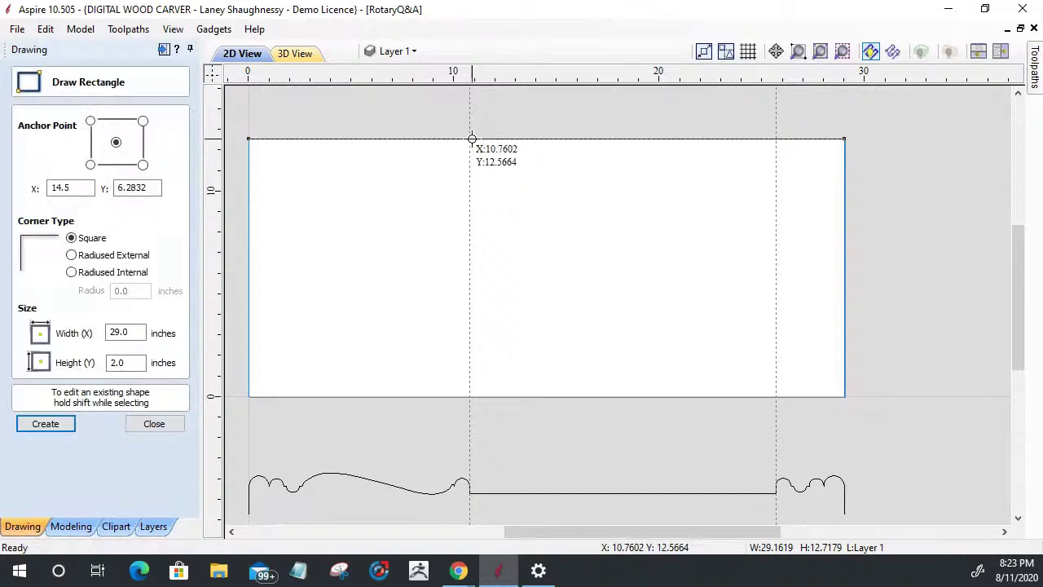
pyautogui.moveTo(472, 139); pyautogui.dragTo(772, 176)
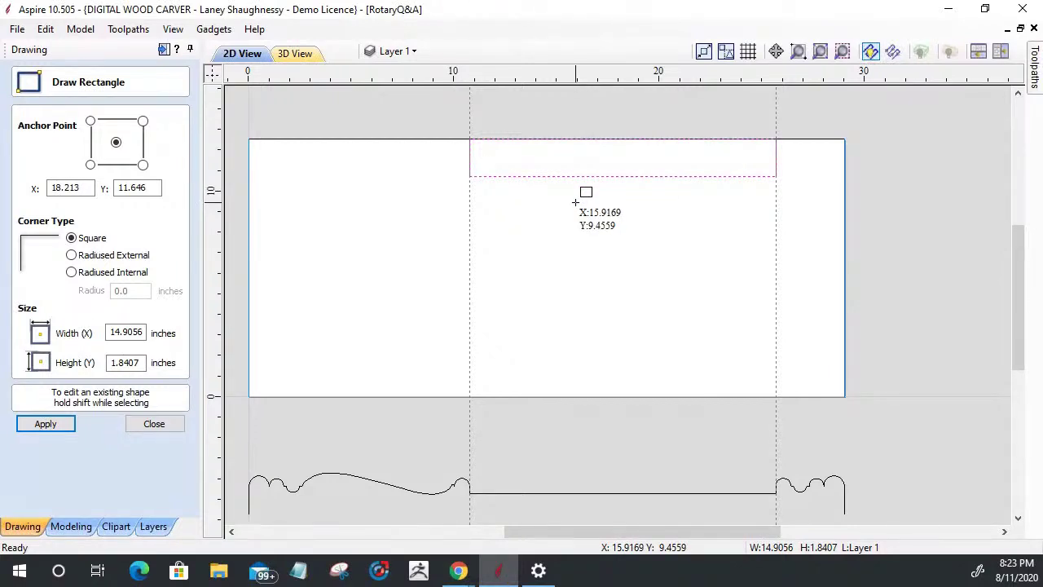
pyautogui.click(153, 423)
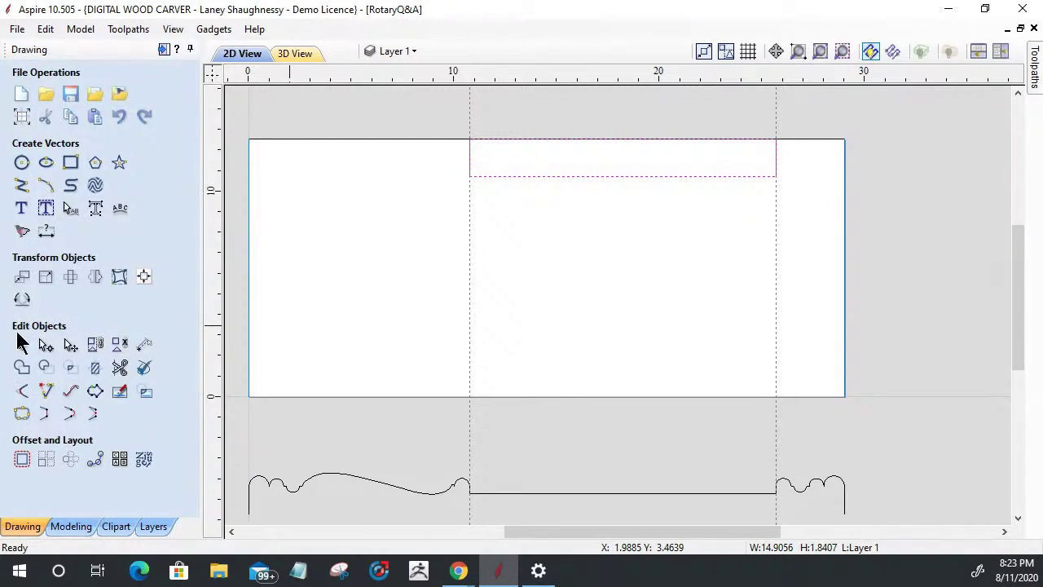
# In node editing, lower the rectangle's two right-hand corner nodes together so both long edges slope down between the guides.
pyautogui.click(46, 346)
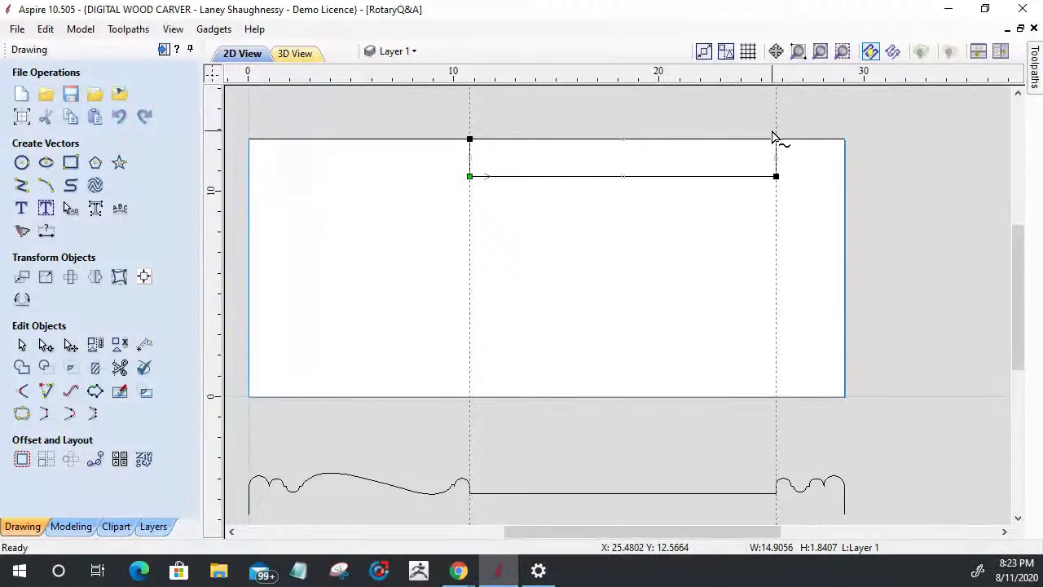
pyautogui.moveTo(764, 134); pyautogui.dragTo(789, 196)
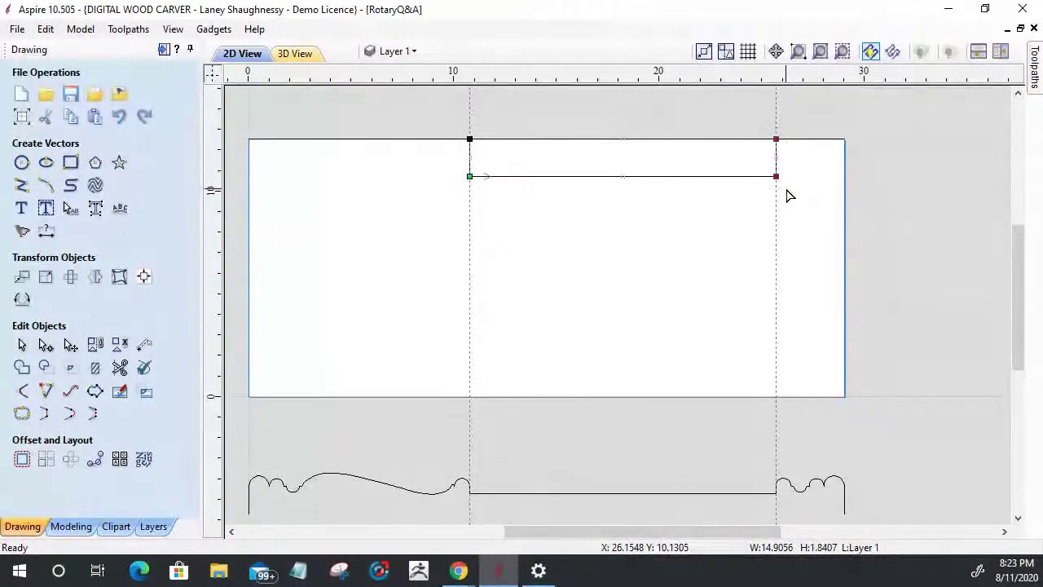
pyautogui.press('Down')
pyautogui.press('Down')
pyautogui.press('Down')
pyautogui.press('Down')
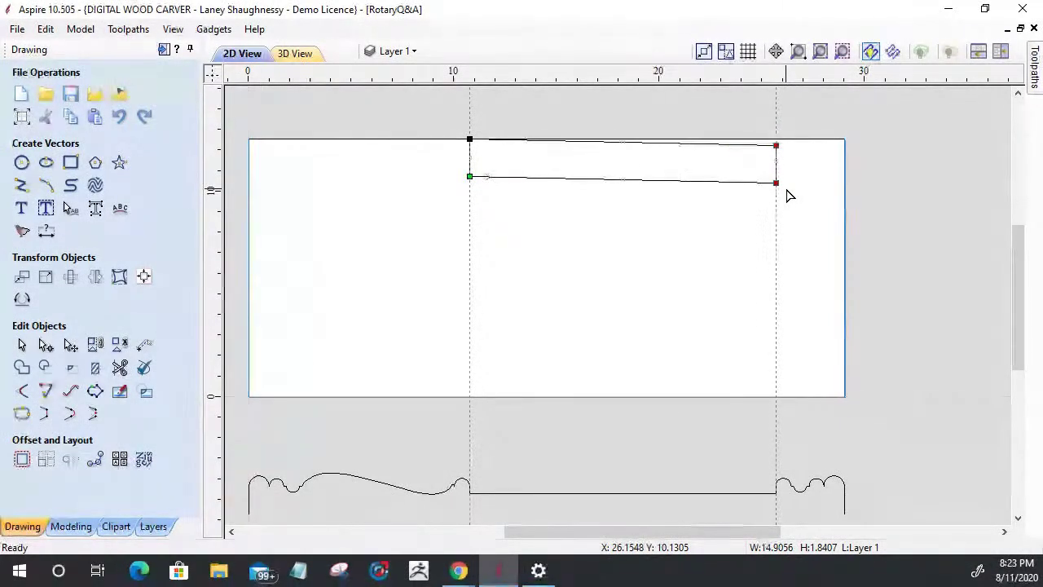
pyautogui.press('Down')
pyautogui.press('Down')
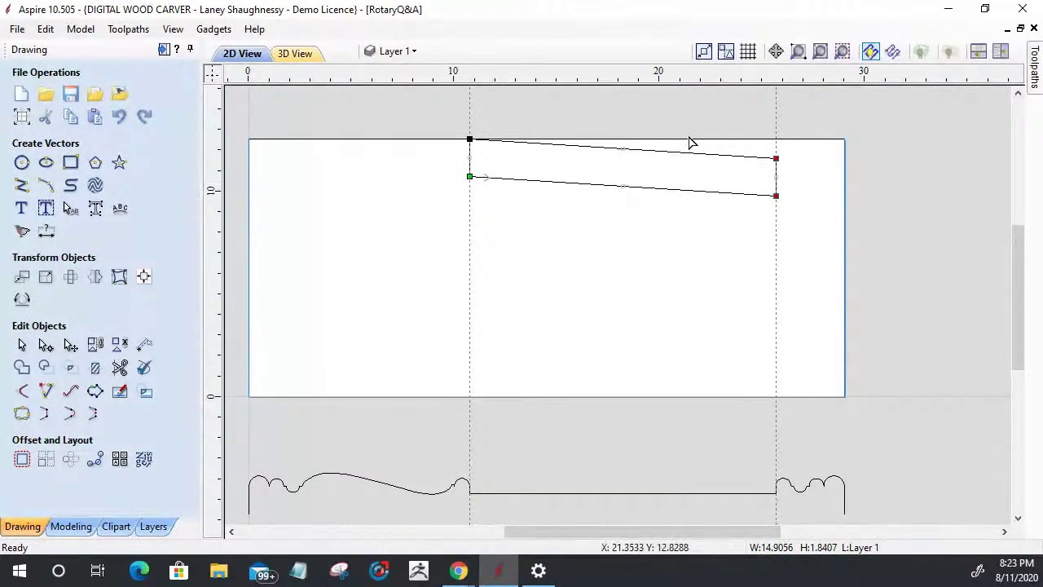
# Try converting both sloping edges to Bezier curves and bending each one into a matching S-curve with its handles.
pyautogui.rightClick(690, 150)
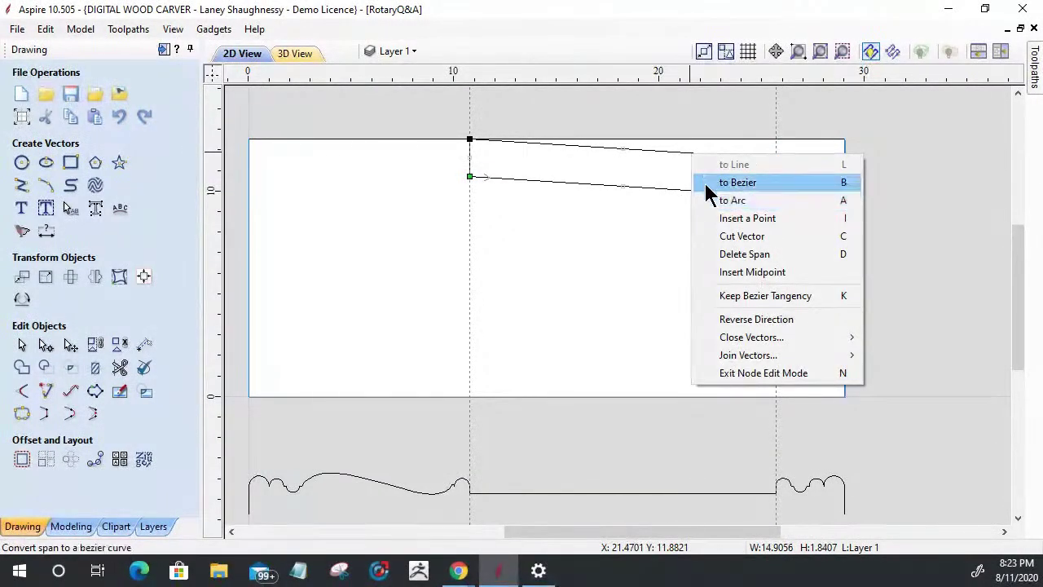
pyautogui.click(707, 184)
pyautogui.rightClick(686, 196)
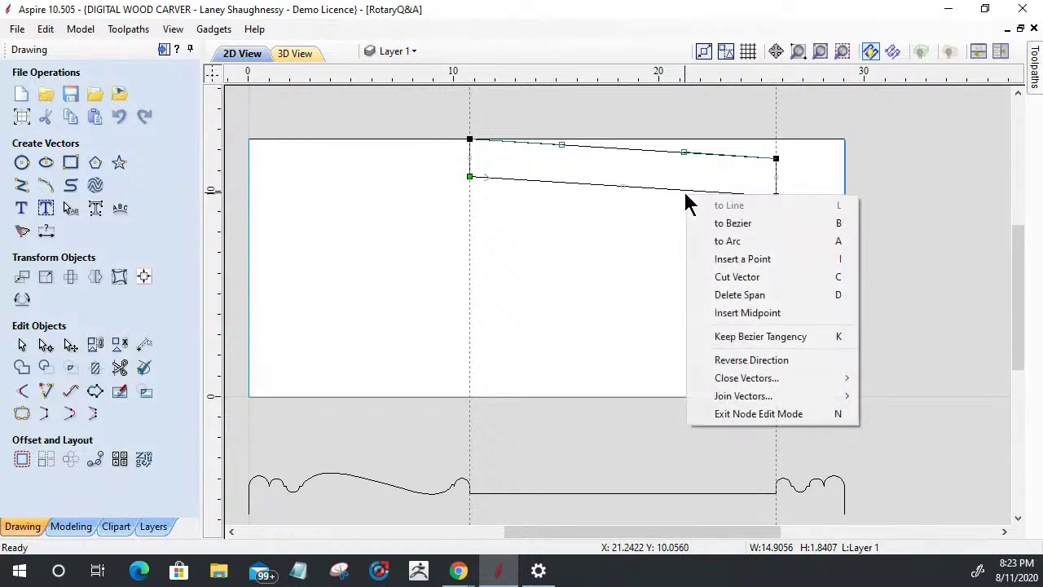
pyautogui.click(717, 223)
pyautogui.moveTo(687, 150); pyautogui.dragTo(685, 167)
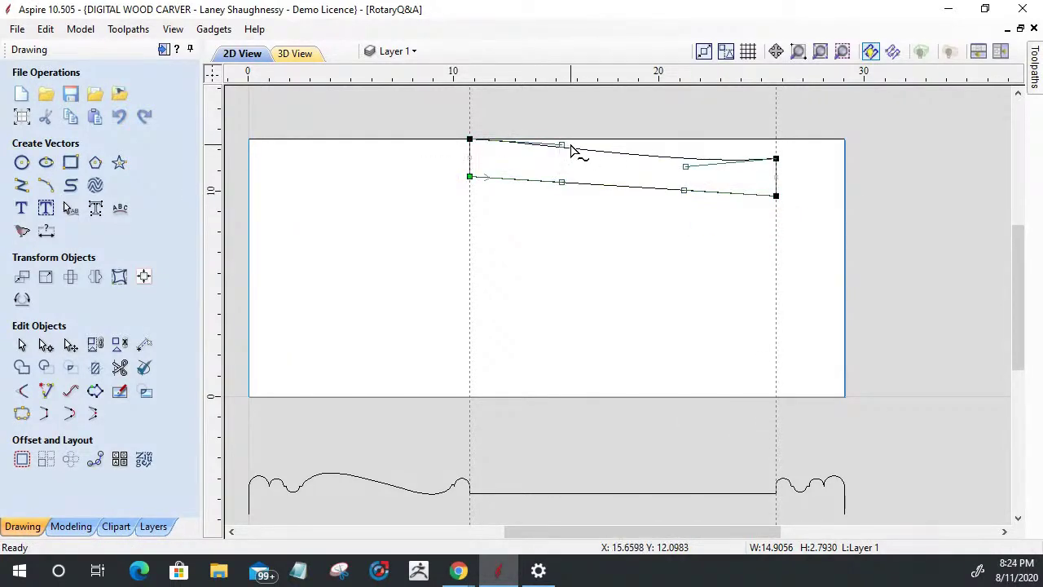
pyautogui.moveTo(562, 144); pyautogui.dragTo(560, 134)
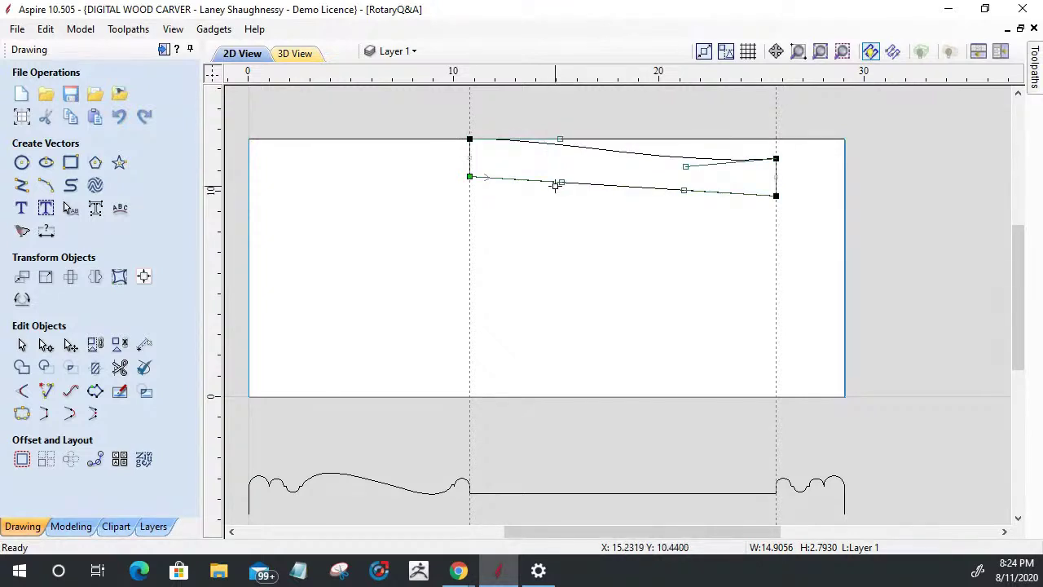
pyautogui.moveTo(561, 183); pyautogui.dragTo(560, 176)
pyautogui.moveTo(683, 192)
pyautogui.mouseDown()
pyautogui.moveTo(685, 174)
pyautogui.moveTo(683, 206)
pyautogui.mouseUp()
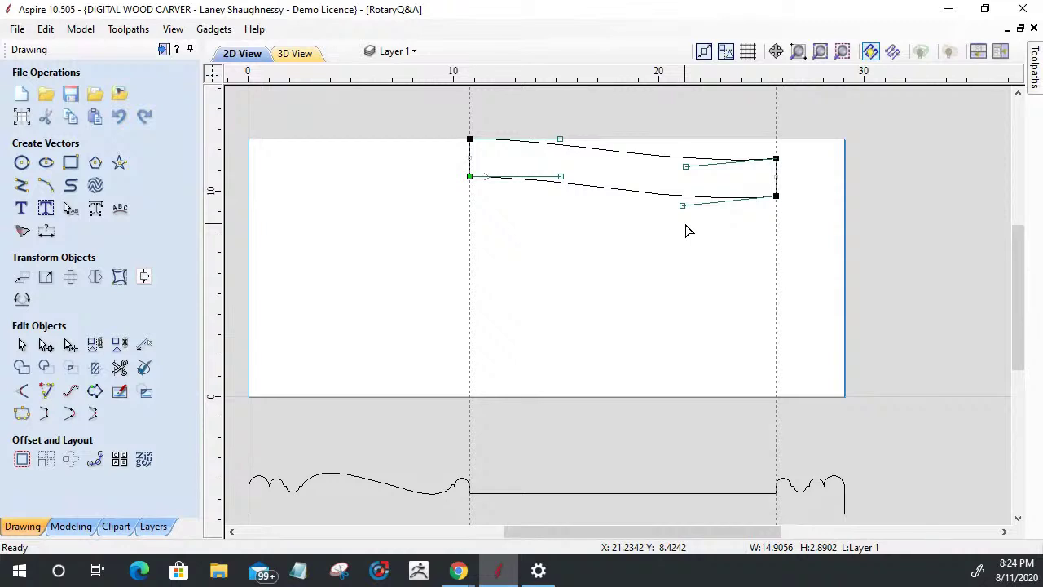
# Undo the edge bends, the Bezier conversions and the slant to restore the straight rectangle.
pyautogui.hotkey('ctrl', 'z')
pyautogui.hotkey('ctrl', 'z')
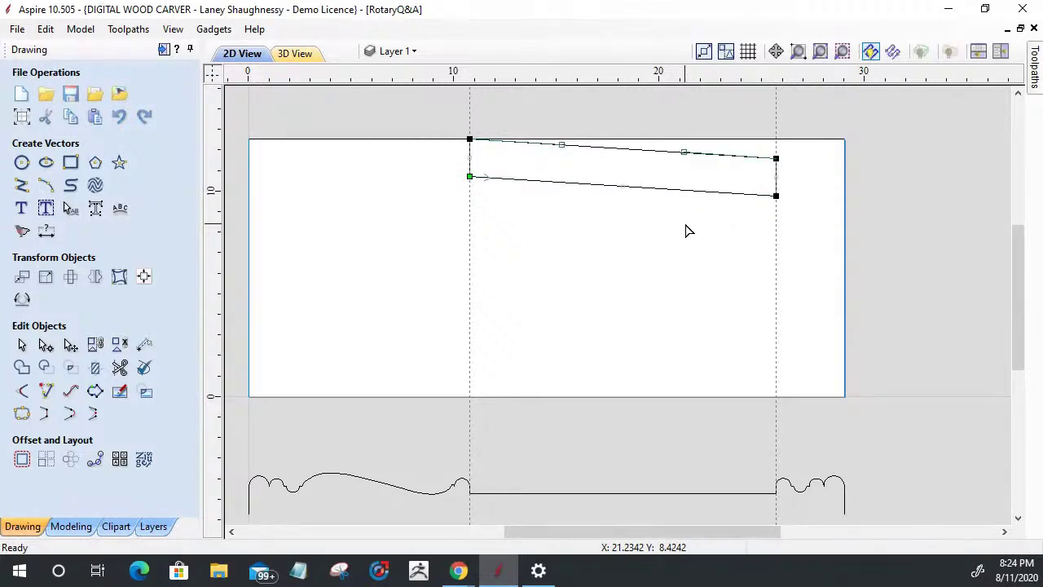
pyautogui.hotkey('ctrl', 'z')
pyautogui.hotkey('ctrl', 'z')
pyautogui.hotkey('ctrl', 'z')
pyautogui.hotkey('ctrl', 'z')
pyautogui.hotkey('ctrl', 'z')
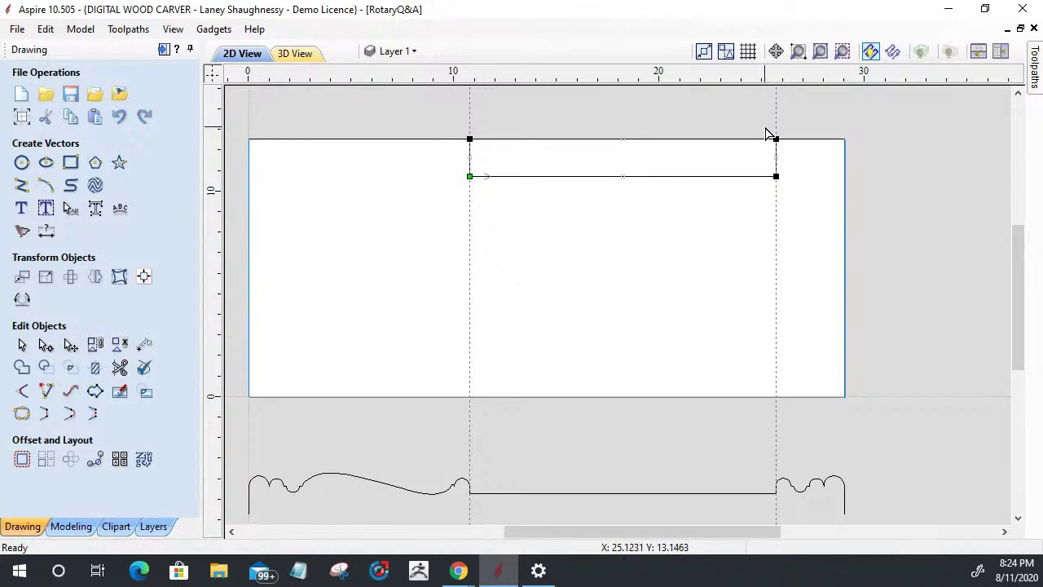
# Convert the rectangle's upper and lower long edges to Bezier curves.
pyautogui.rightClick(701, 145)
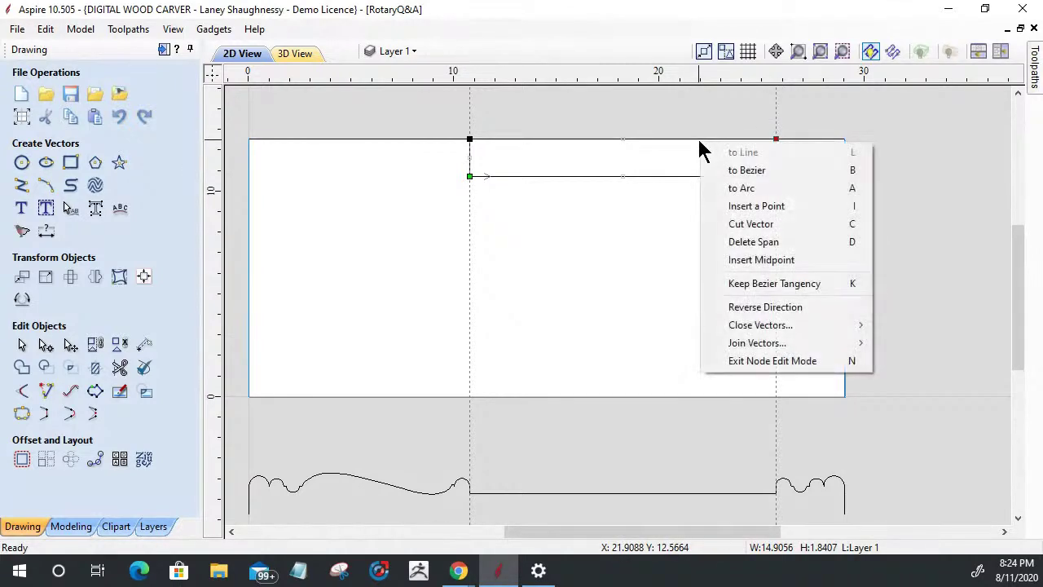
pyautogui.click(719, 172)
pyautogui.rightClick(698, 178)
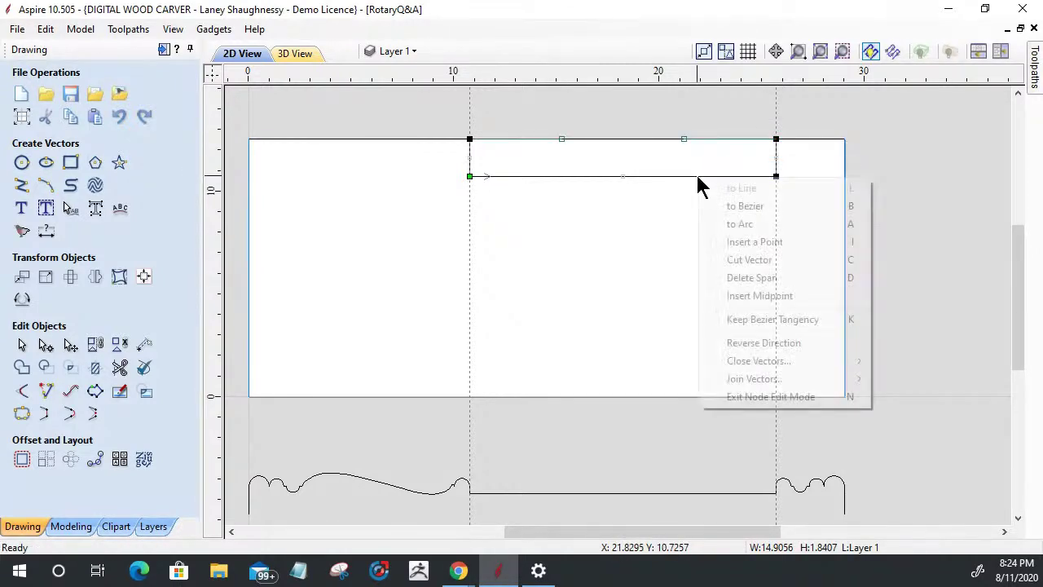
pyautogui.click(713, 209)
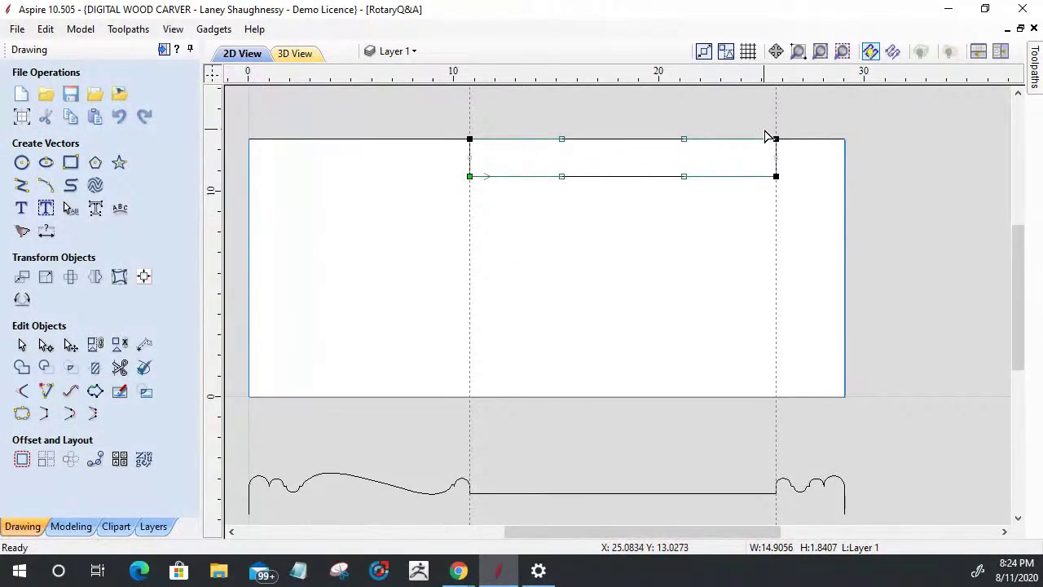
# Lower the two corner nodes on the right-hand guide together, leaving the Bezier handles in place.
pyautogui.click(776, 322)
pyautogui.press('Down')
pyautogui.press('Down')
pyautogui.press('Down')
pyautogui.press('Down')
pyautogui.press('Down')
pyautogui.press('Down')
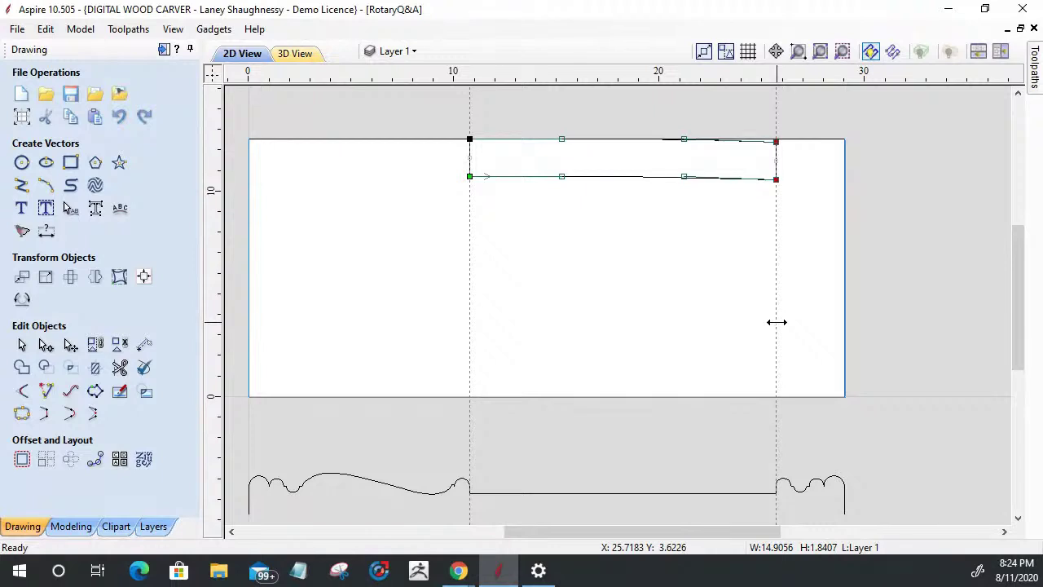
pyautogui.press('Down')
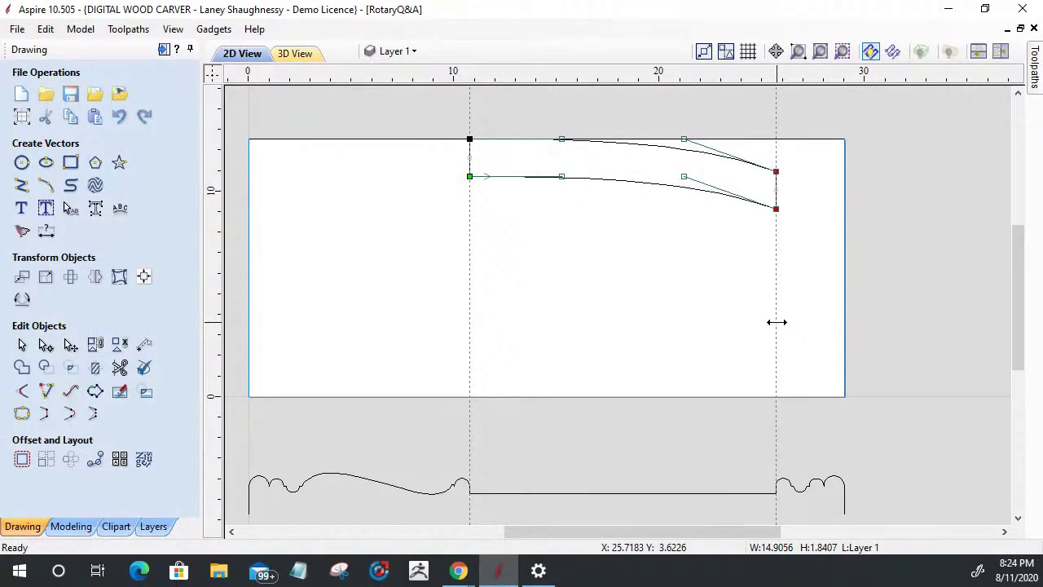
# Lower the right-hand Bezier handles of both long edges together until they sit slightly below their end nodes, forming parallel S-curves.
pyautogui.moveTo(653, 116); pyautogui.dragTo(706, 210)
pyautogui.press('Down')
pyautogui.press('Down')
pyautogui.press('Down')
pyautogui.press('Down')
pyautogui.press('Down')
pyautogui.press('Down')
pyautogui.press('Down')
pyautogui.press('Down')
pyautogui.press('Down')
pyautogui.press('Down')
pyautogui.press('Down')
pyautogui.press('Down')
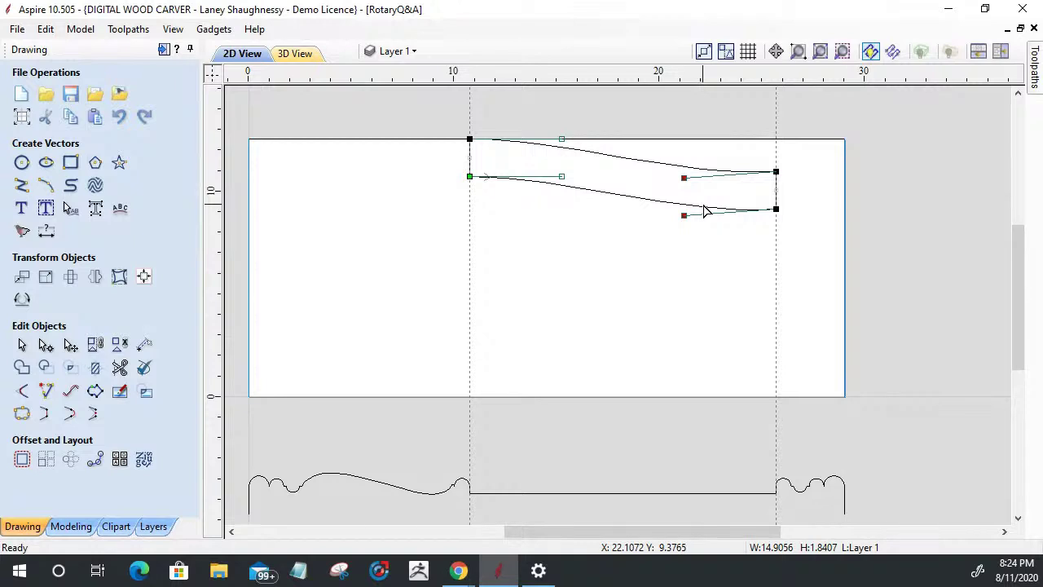
# Raise the left-hand Bezier handles of both long edges together slightly above their end nodes.
pyautogui.moveTo(530, 101); pyautogui.dragTo(580, 210)
pyautogui.press('Up')
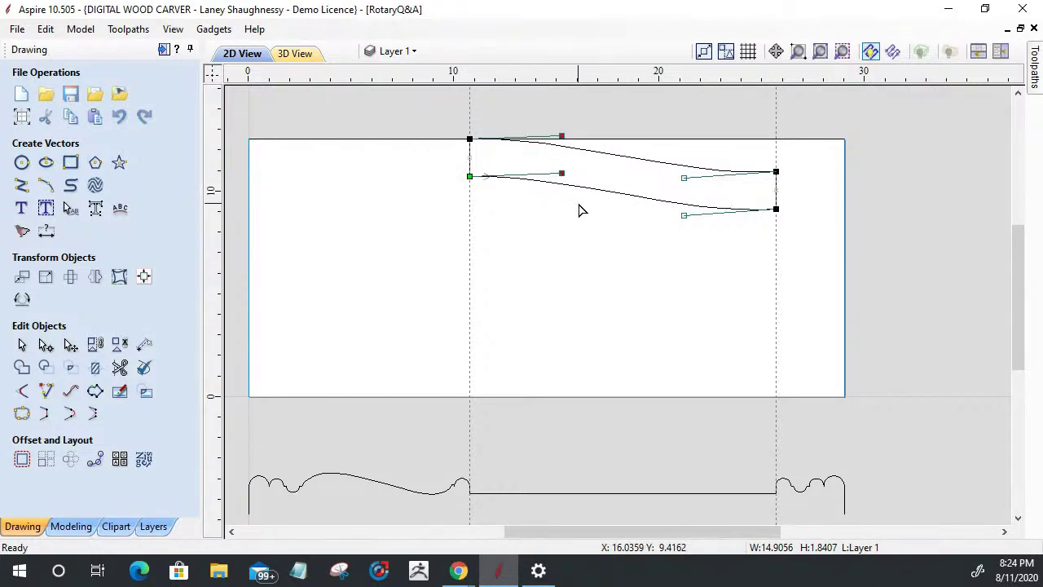
pyautogui.press('Up')
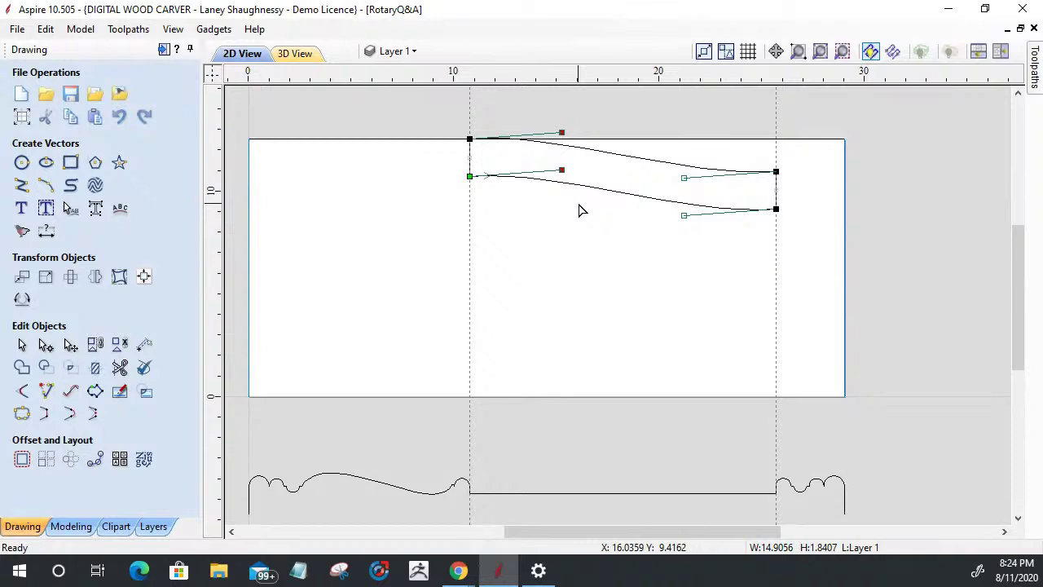
# Raise the right-hand end nodes and their handles together to flatten the slant, making the curved vector about 2.88 inches high overall.
pyautogui.moveTo(652, 121); pyautogui.dragTo(852, 269)
pyautogui.press('Up')
pyautogui.press('Up')
pyautogui.press('Up')
pyautogui.press('Up')
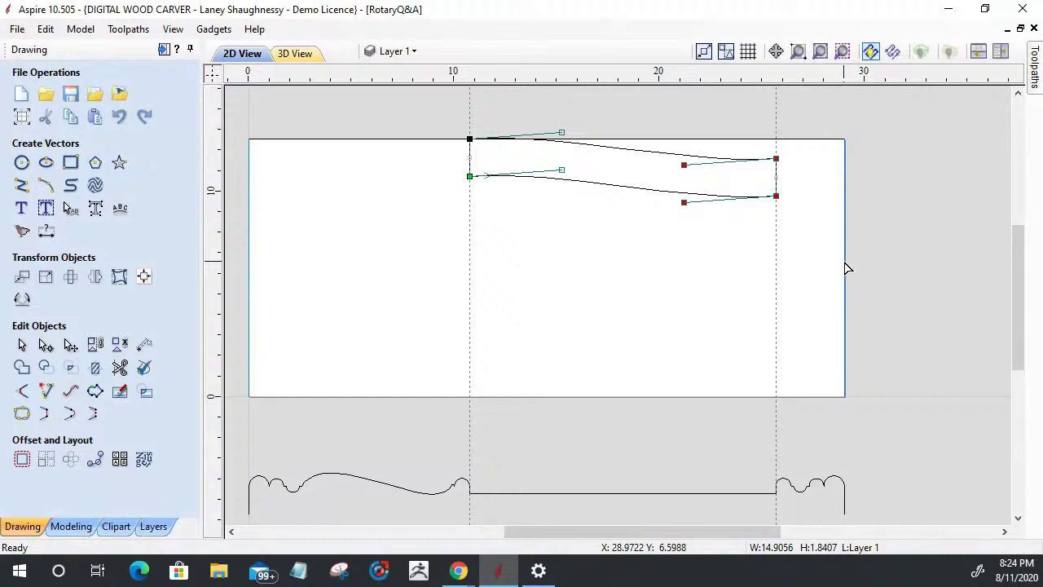
pyautogui.click(629, 269)
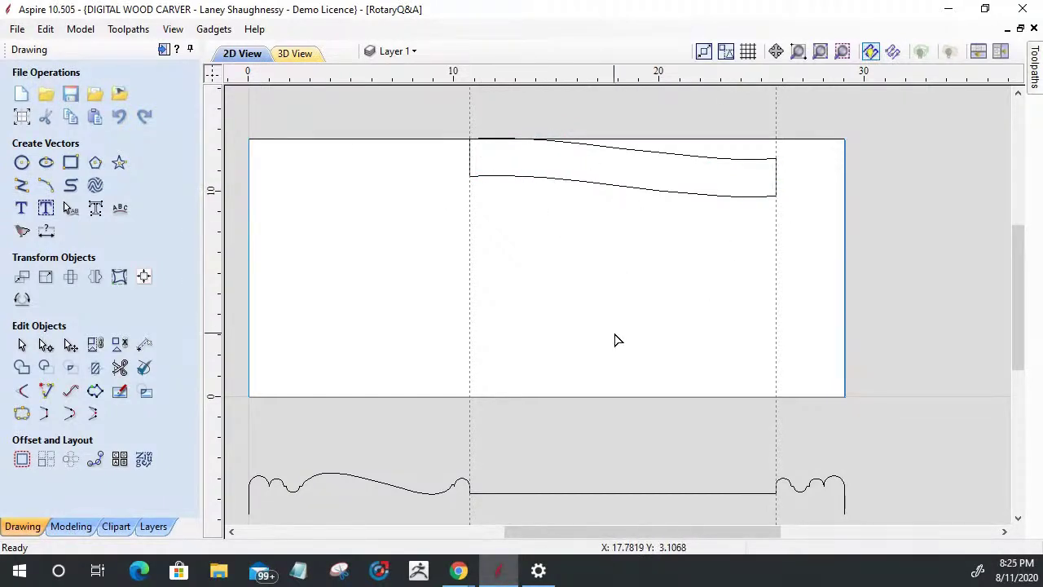
# Duplicate the curved vector six times straight down between the guides, stacking the copies roughly edge to edge past the job's lower edge.
pyautogui.click(621, 191)
pyautogui.click(21, 344)
pyautogui.click(606, 183)
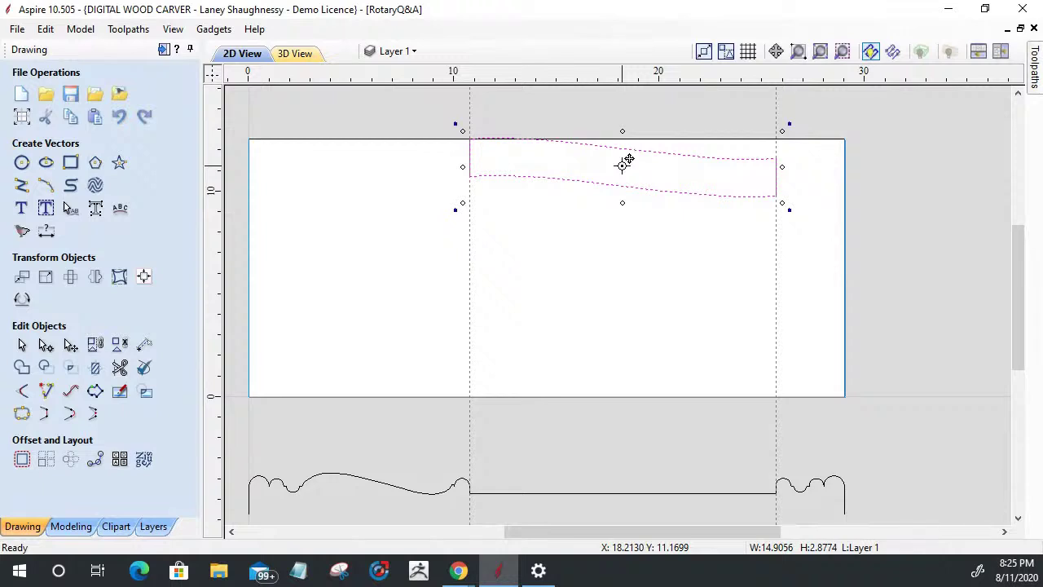
pyautogui.moveTo(623, 164); pyautogui.dragTo(620, 363)
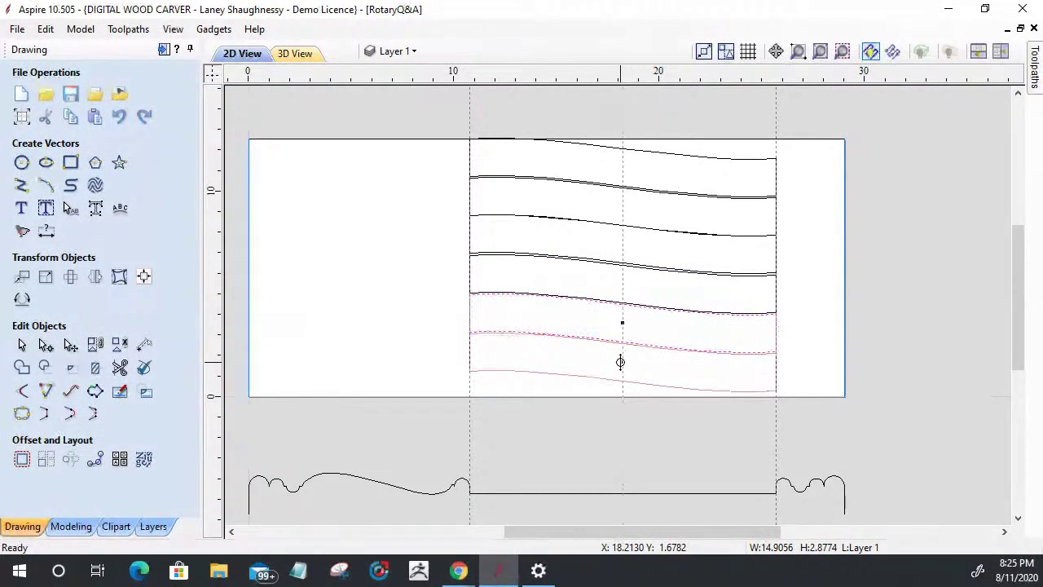
pyautogui.moveTo(620, 362); pyautogui.dragTo(620, 363)
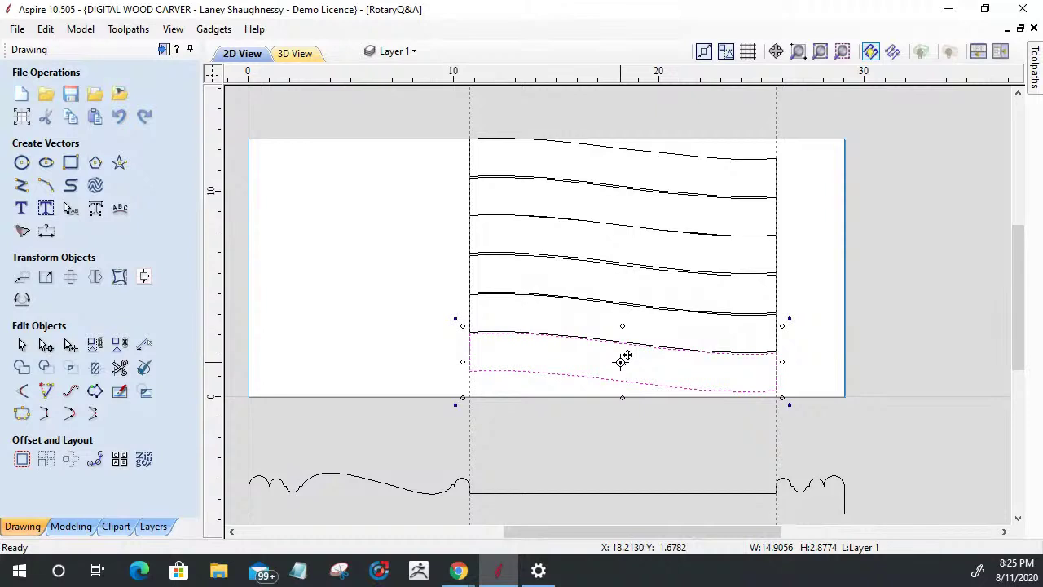
pyautogui.click(623, 361)
pyautogui.moveTo(622, 365)
pyautogui.mouseDown()
pyautogui.moveTo(617, 410)
pyautogui.moveTo(621, 401)
pyautogui.mouseUp()
pyautogui.scroll(2, 621, 401)
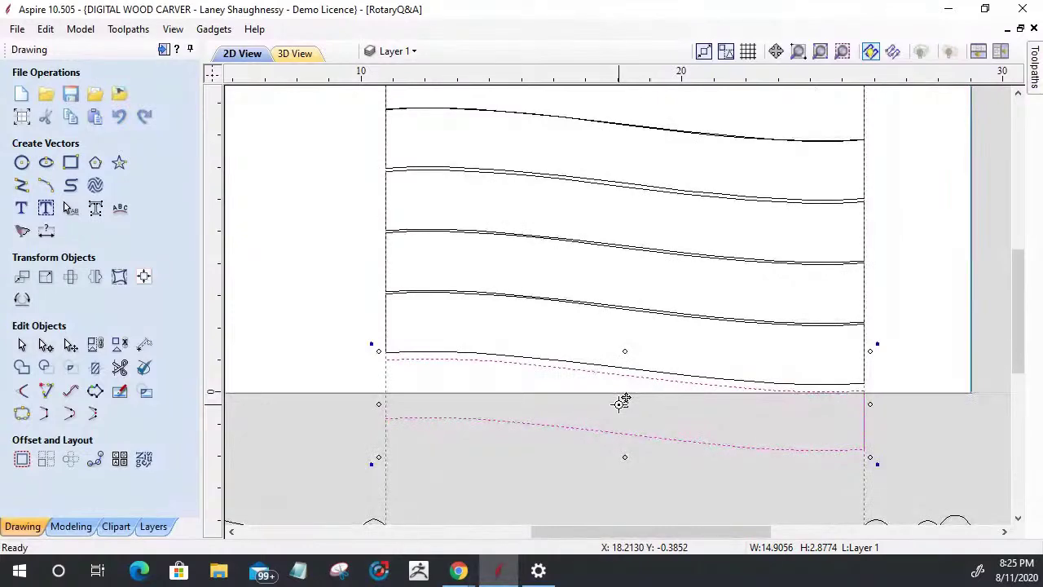
pyautogui.scroll(-4, 621, 401)
pyautogui.scroll(2, 621, 326)
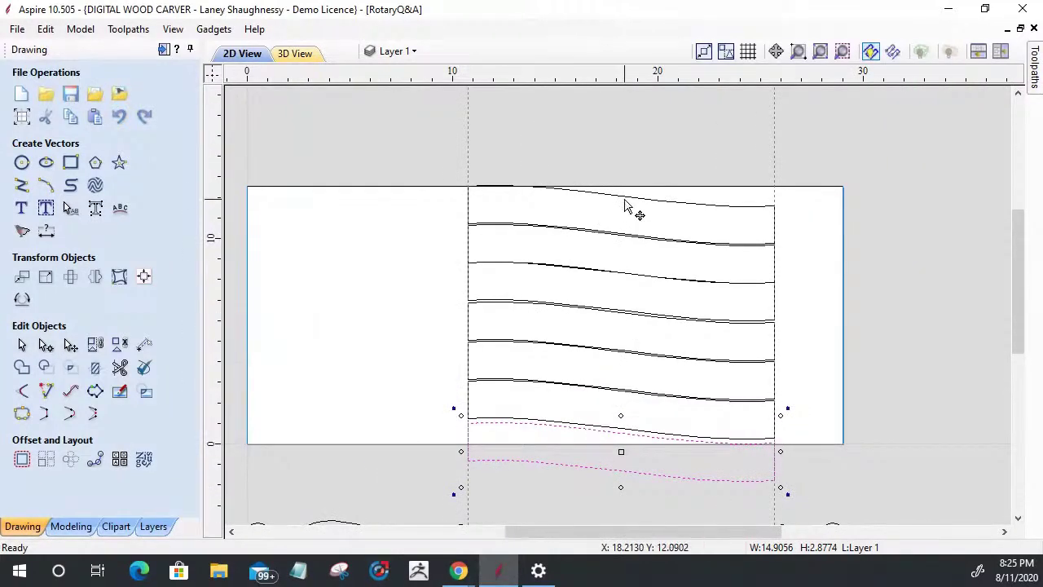
# Move the second curved vector from the top up so its upper edge snaps onto the first vector's lower edge.
pyautogui.hotkey('ctrl', 'z')
pyautogui.scroll(3, 615, 245)
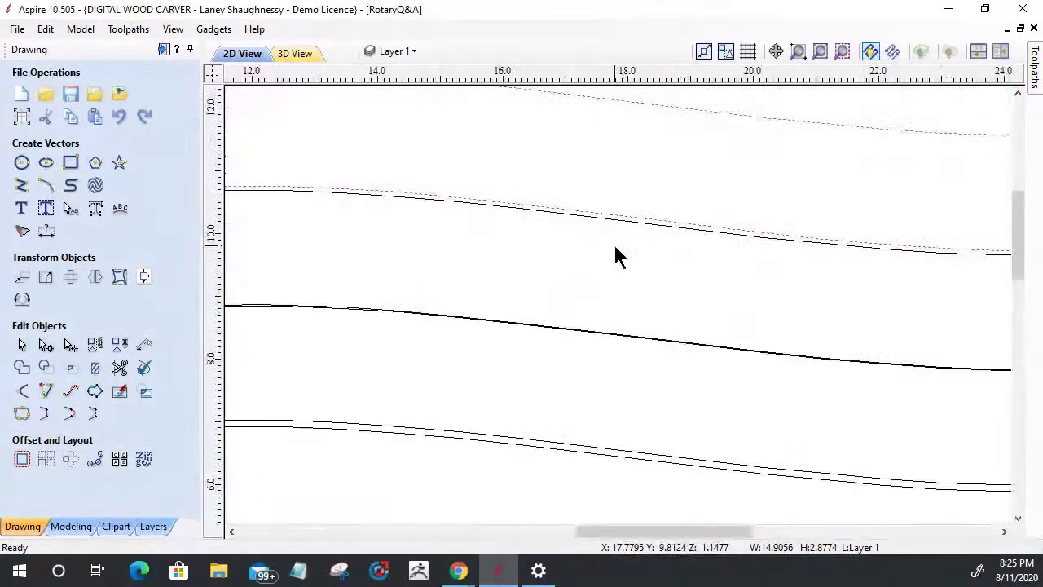
pyautogui.press('Down')
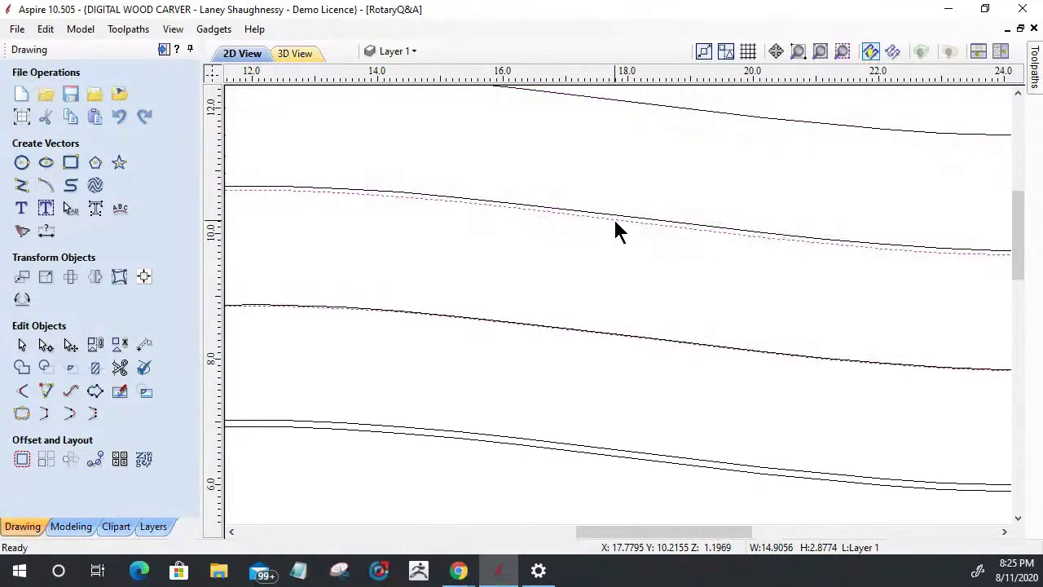
pyautogui.press('Up')
pyautogui.press('Down')
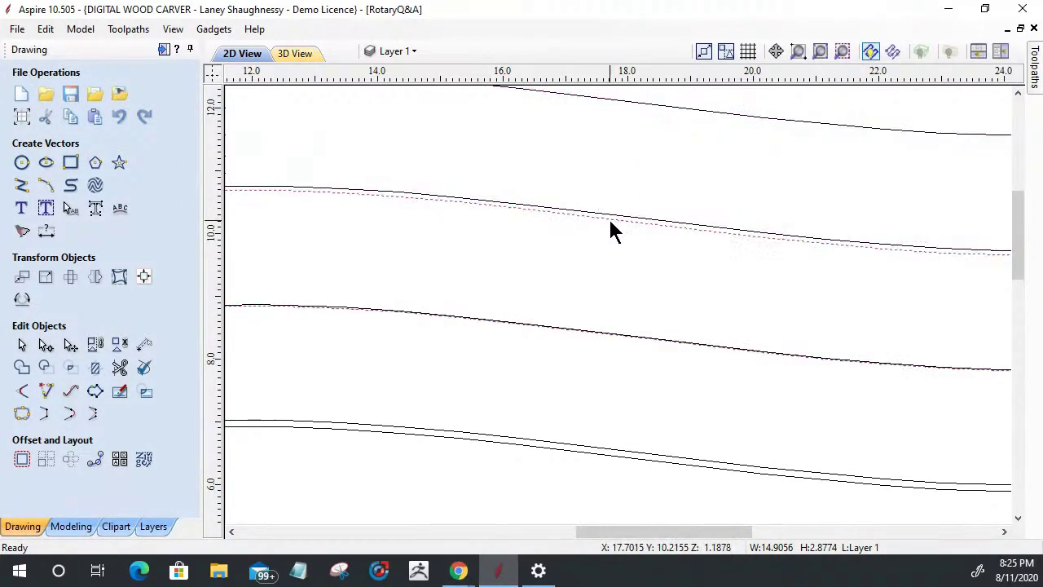
pyautogui.click(610, 218)
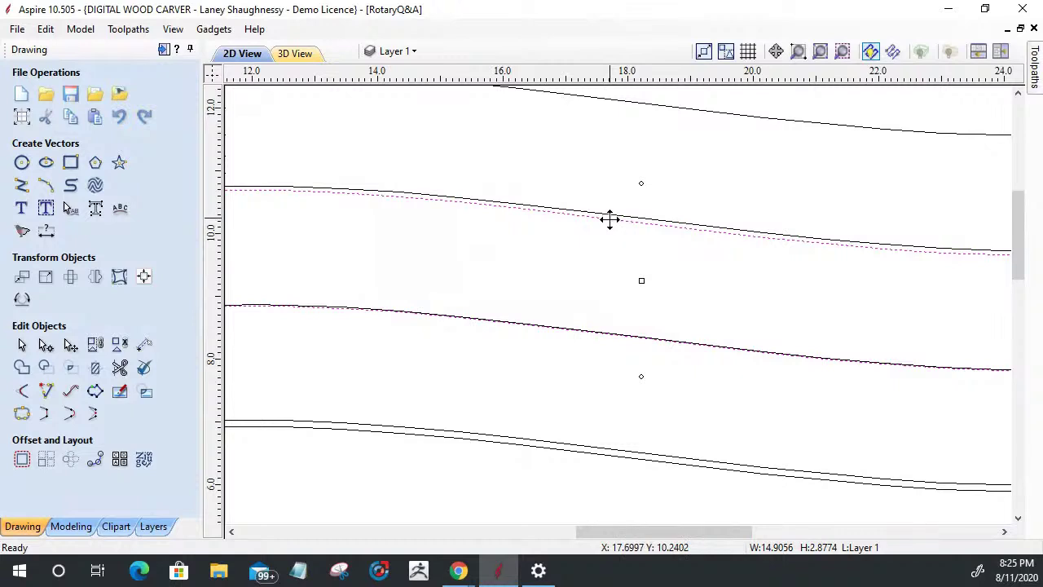
pyautogui.moveTo(610, 218); pyautogui.dragTo(610, 214)
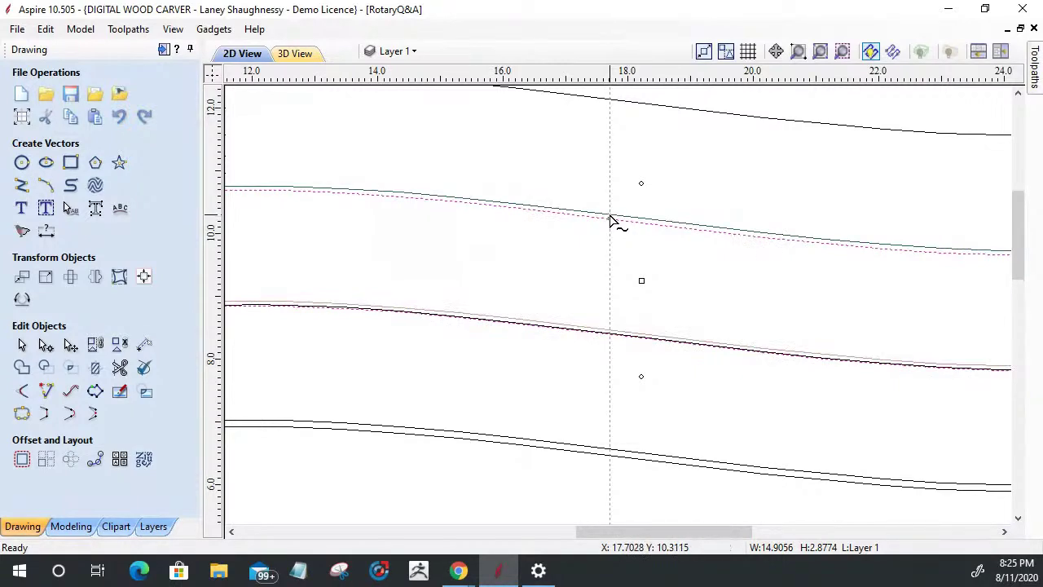
# Move the third and fourth curved vectors up so each one's upper edge snaps onto the lower edge of the vector above.
pyautogui.click(606, 335)
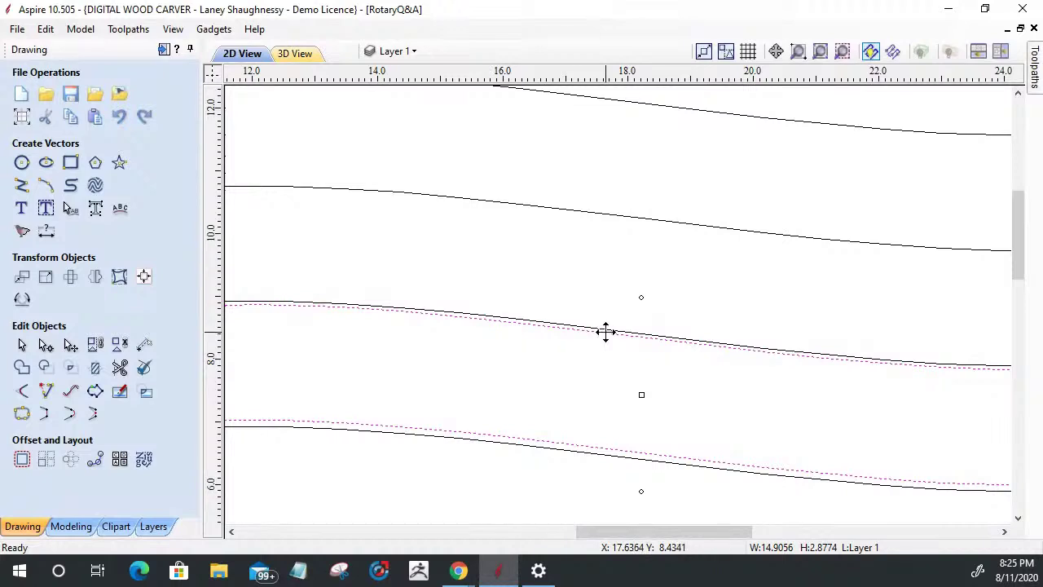
pyautogui.scroll(-4, 628, 334)
pyautogui.scroll(1, 607, 375)
pyautogui.scroll(4, 602, 413)
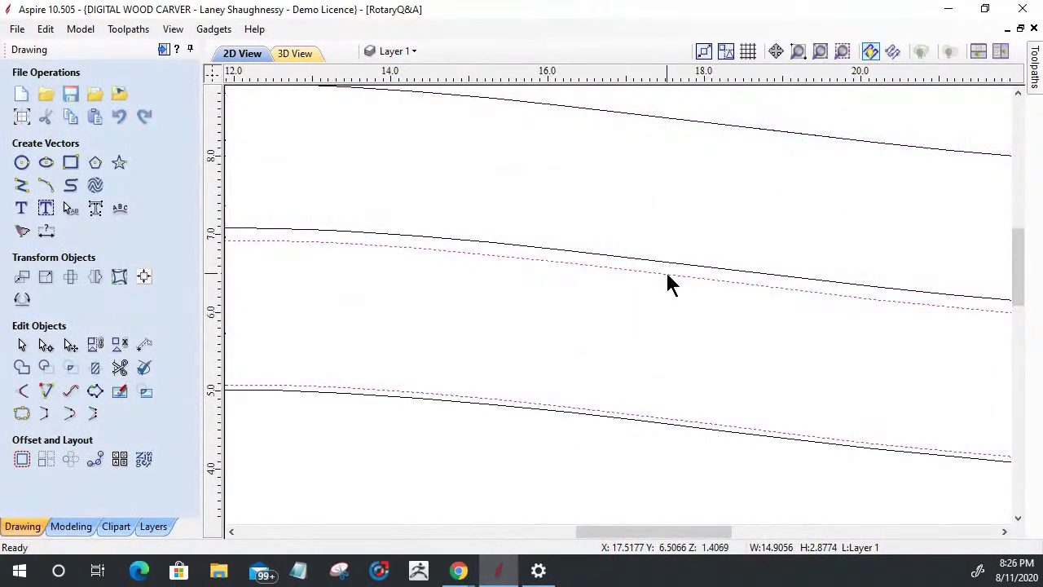
pyautogui.moveTo(667, 278); pyautogui.dragTo(669, 267)
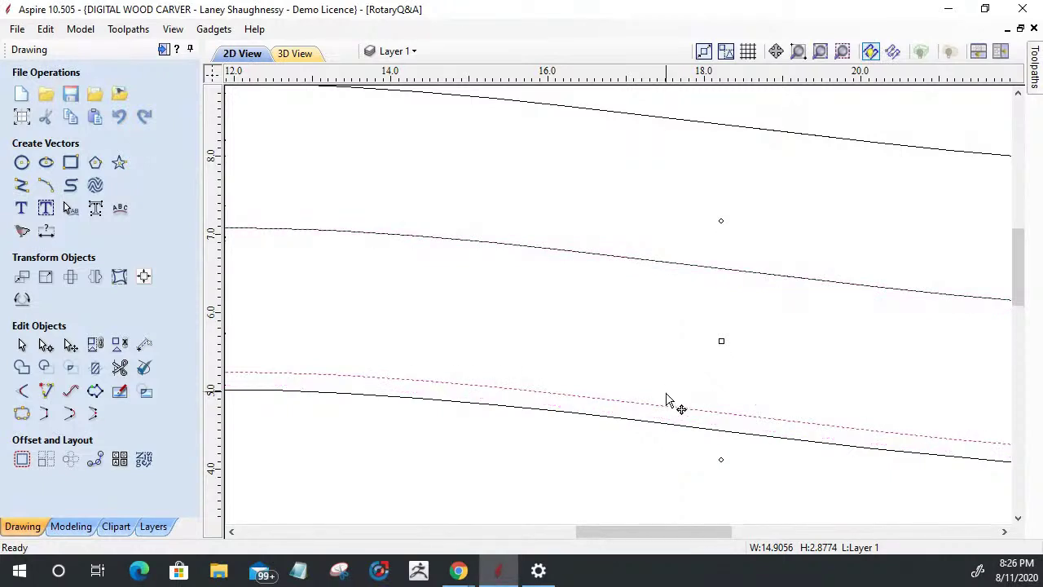
# Move the fifth curved vector up so its upper edge snaps onto the fourth vector's lower edge.
pyautogui.click(669, 427)
pyautogui.press('Down')
pyautogui.press('Down')
pyautogui.press('Down')
pyautogui.press('Down')
pyautogui.press('Down')
pyautogui.press('Down')
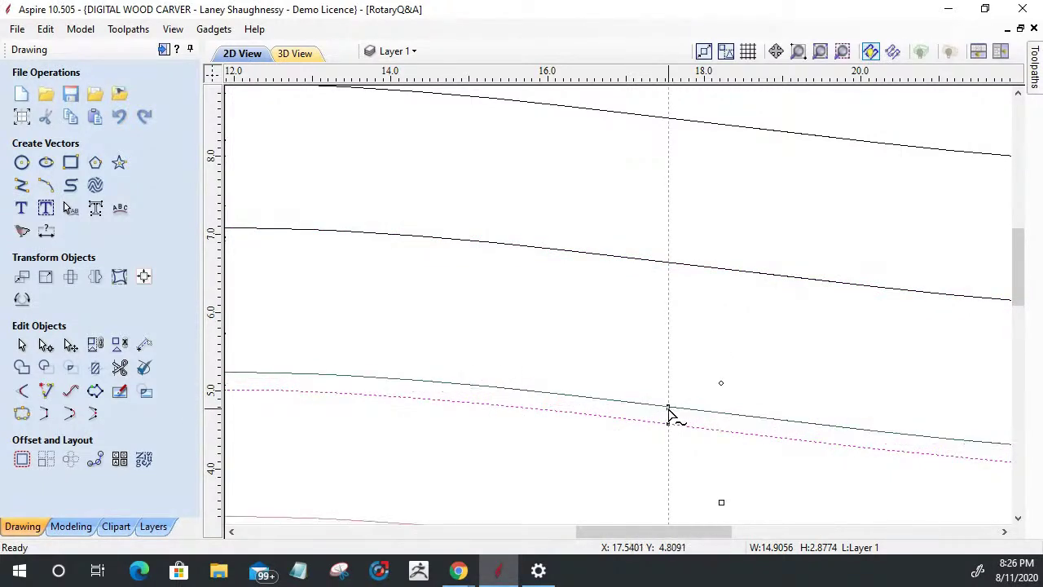
# Move the sixth curved vector up so its upper edge snaps onto the lower edge of the fifth.
pyautogui.scroll(-4, 684, 352)
pyautogui.scroll(4, 676, 478)
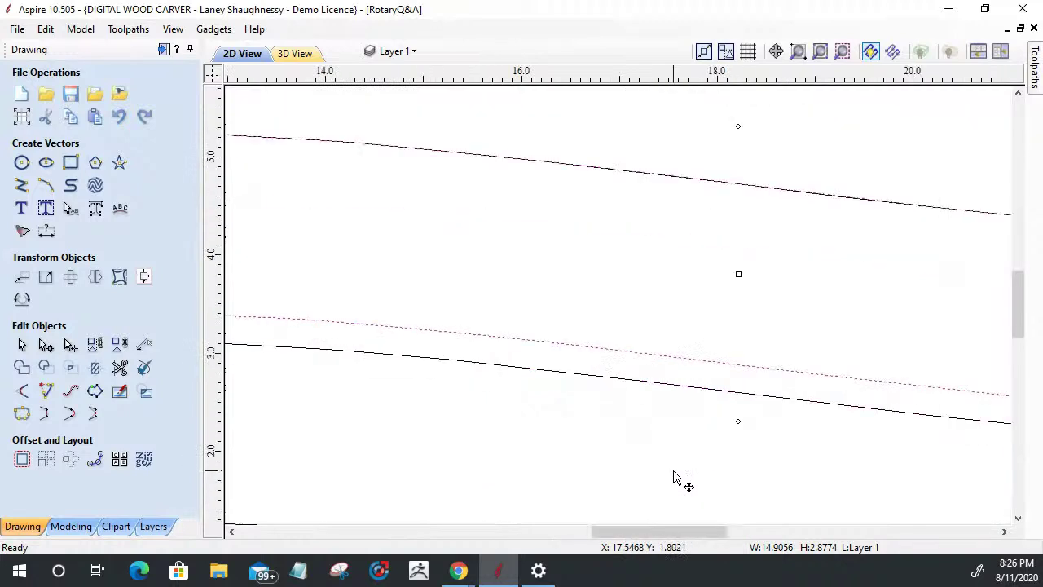
pyautogui.click(685, 369)
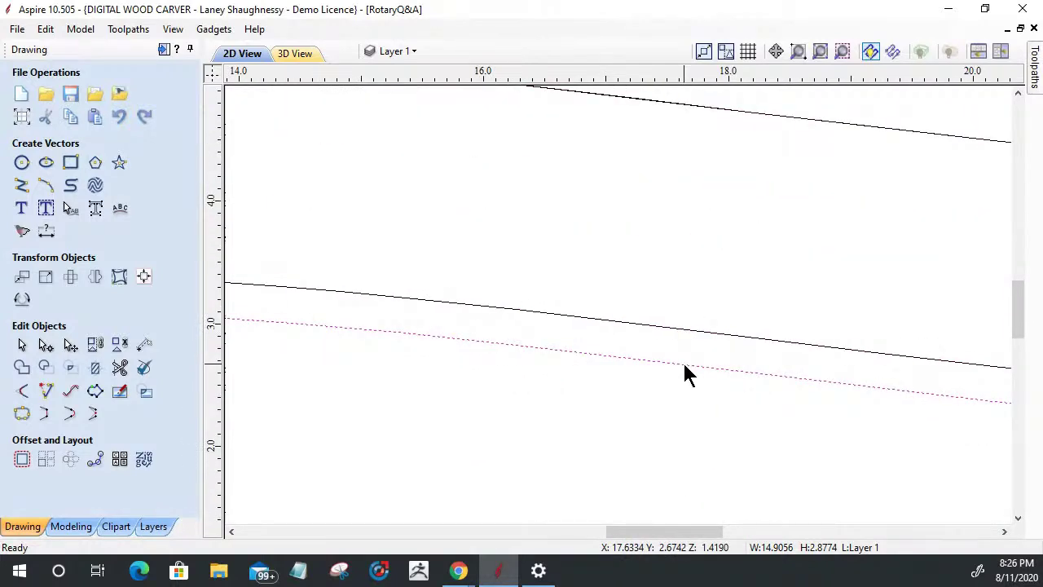
pyautogui.press('Down')
pyautogui.press('Down')
pyautogui.press('Down')
pyautogui.press('Down')
pyautogui.press('Down')
pyautogui.press('Down')
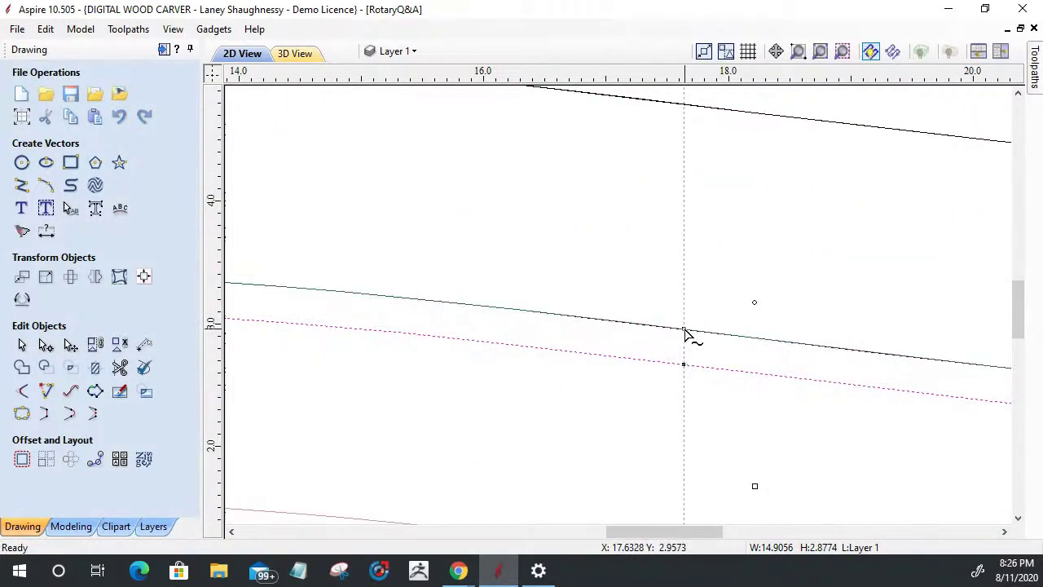
# Move the seventh and lowest curved vector up so its upper edge snaps onto the sixth vector's lower edge.
pyautogui.scroll(-4, 705, 342)
pyautogui.scroll(2, 706, 429)
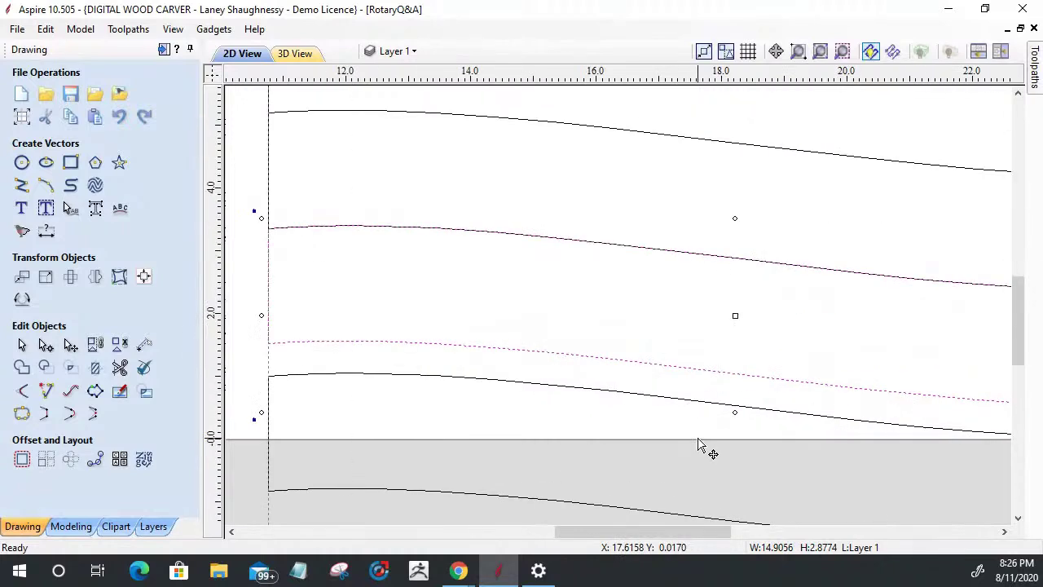
pyautogui.press('Down')
pyautogui.moveTo(699, 400)
pyautogui.mouseDown()
pyautogui.moveTo(704, 365)
pyautogui.moveTo(706, 383)
pyautogui.mouseUp()
pyautogui.scroll(-3, 706, 383)
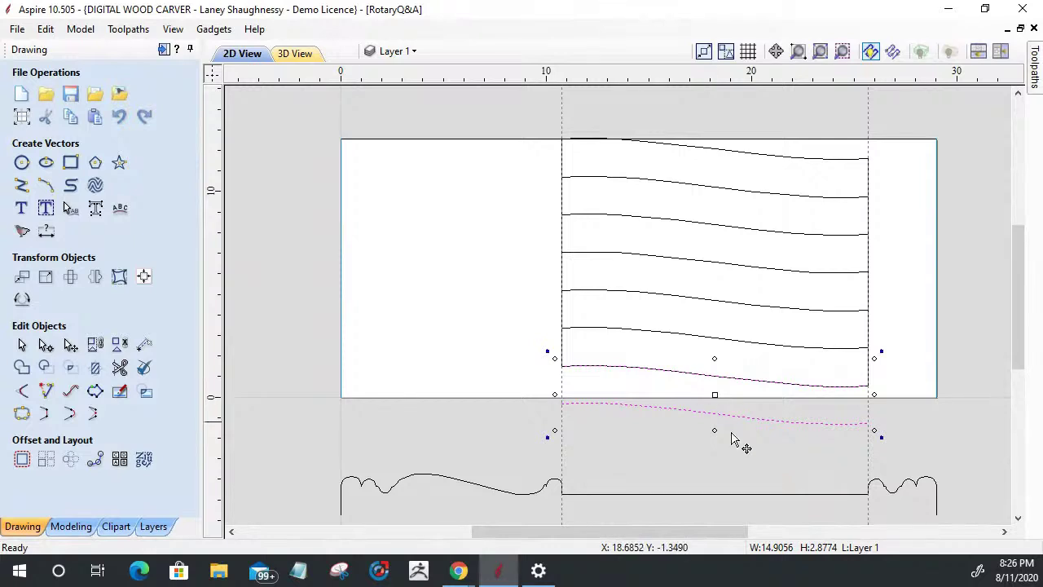
# Center the stack of all seven curved vectors vertically on the material with the Alignment Tools.
pyautogui.moveTo(793, 437); pyautogui.dragTo(652, 135)
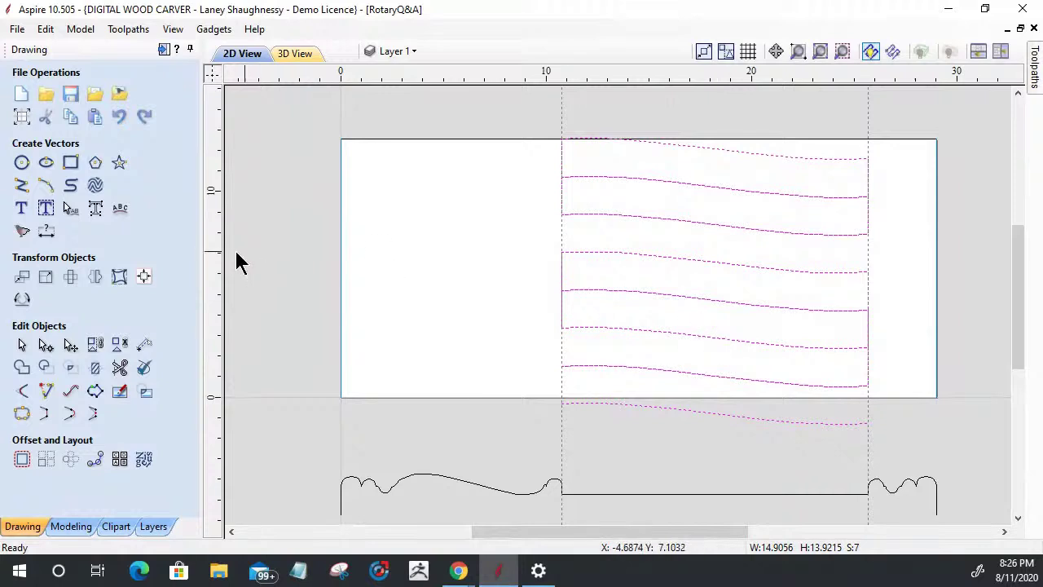
pyautogui.click(144, 277)
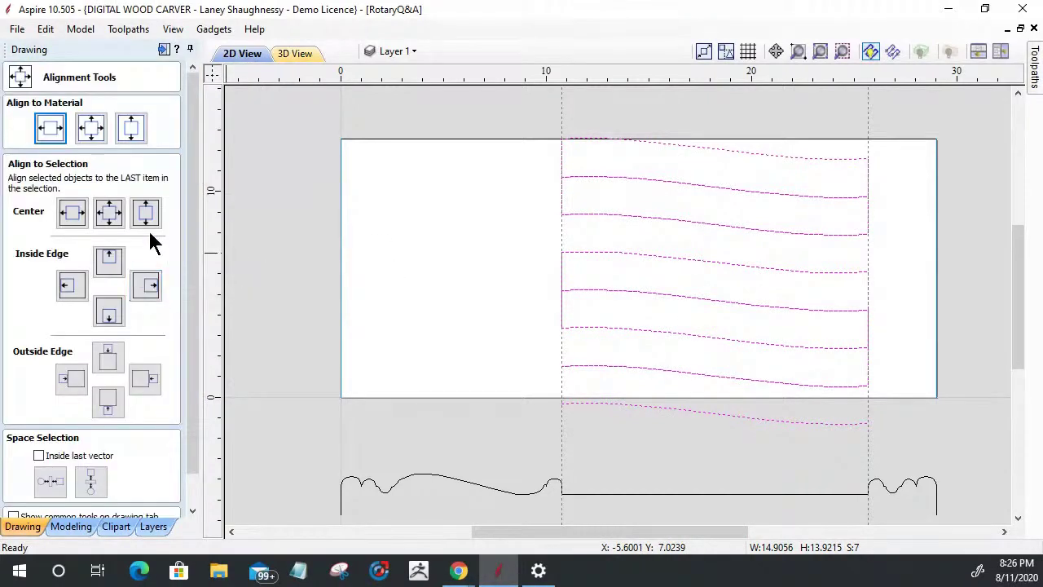
pyautogui.click(137, 119)
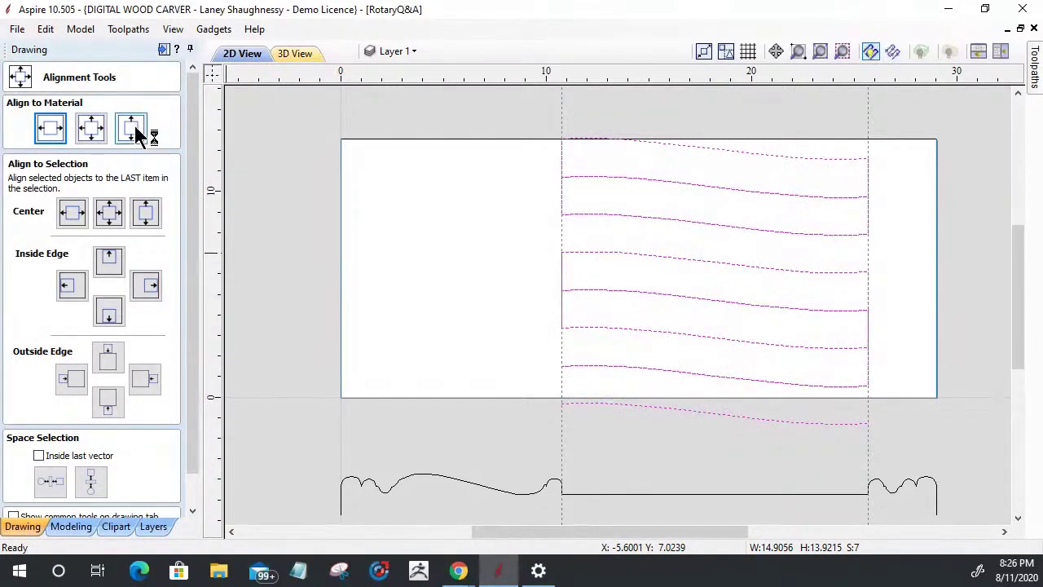
pyautogui.click(137, 130)
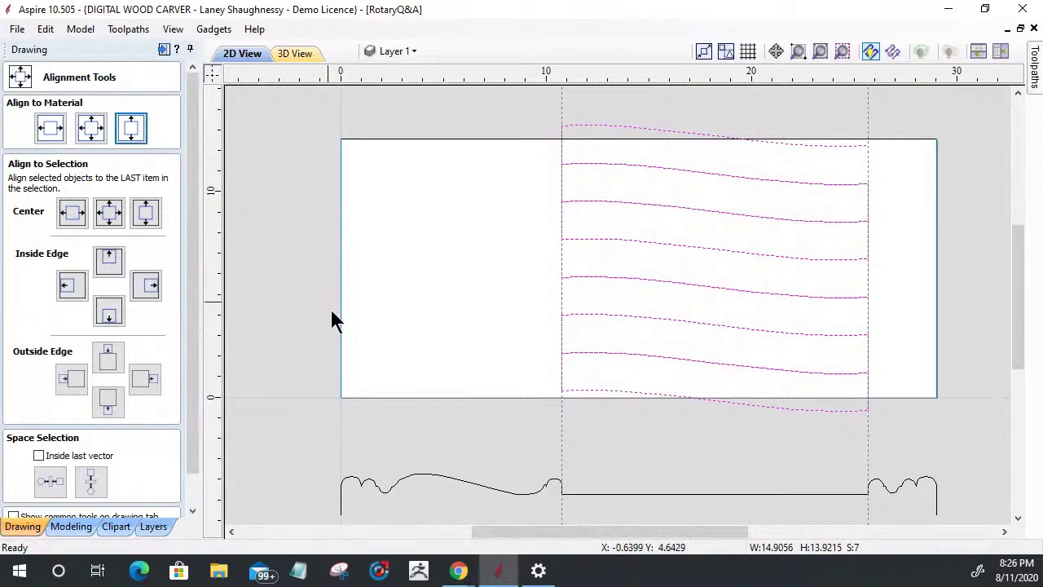
pyautogui.click(449, 456)
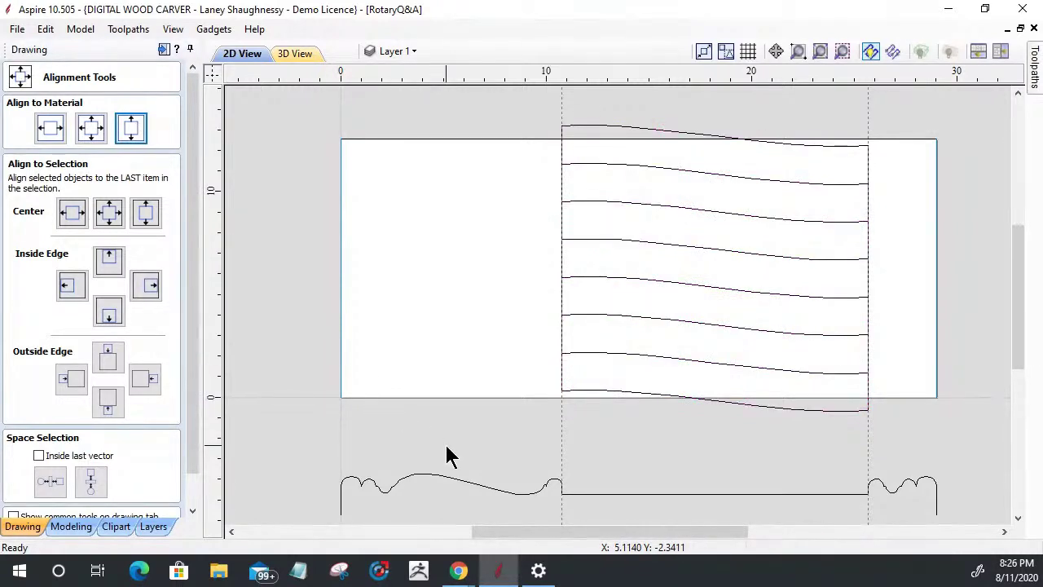
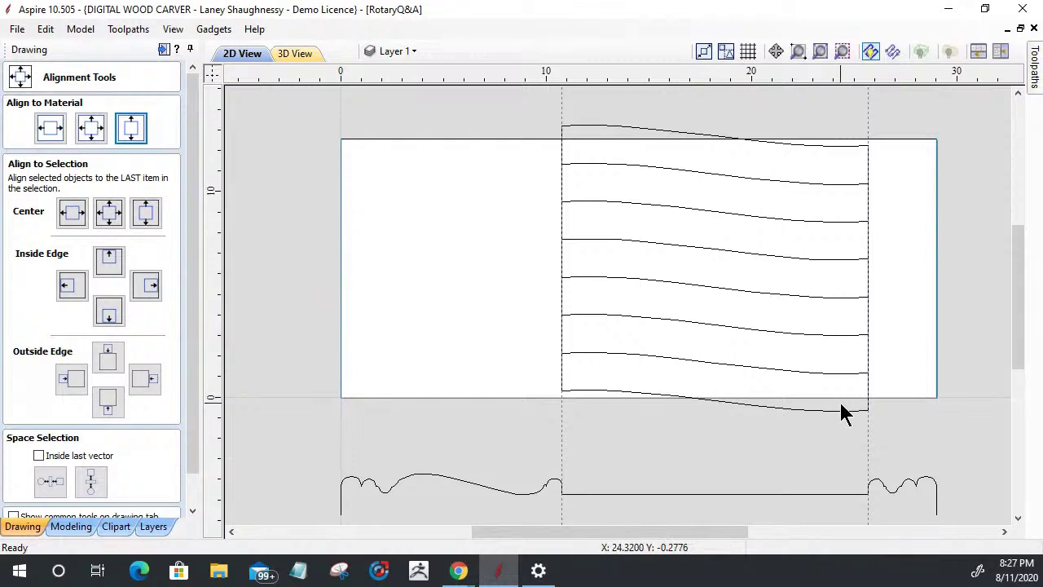
pyautogui.click(196, 436)
pyautogui.click(147, 505)
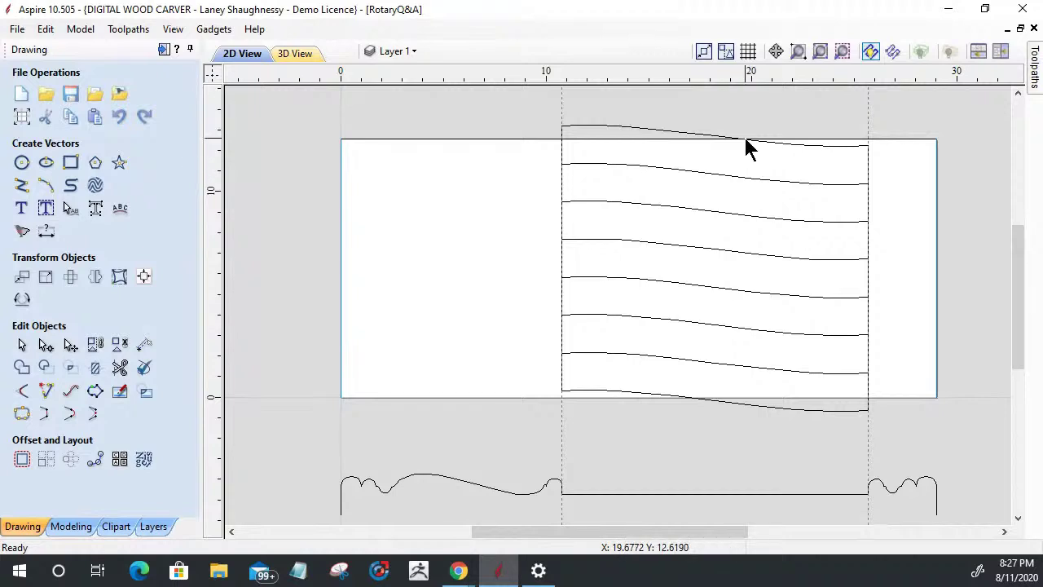
# Compress the seven stacked vectors vertically to fit between the job's lower and upper edges, about 12.57 inches high overall.
pyautogui.scroll(2, 802, 106)
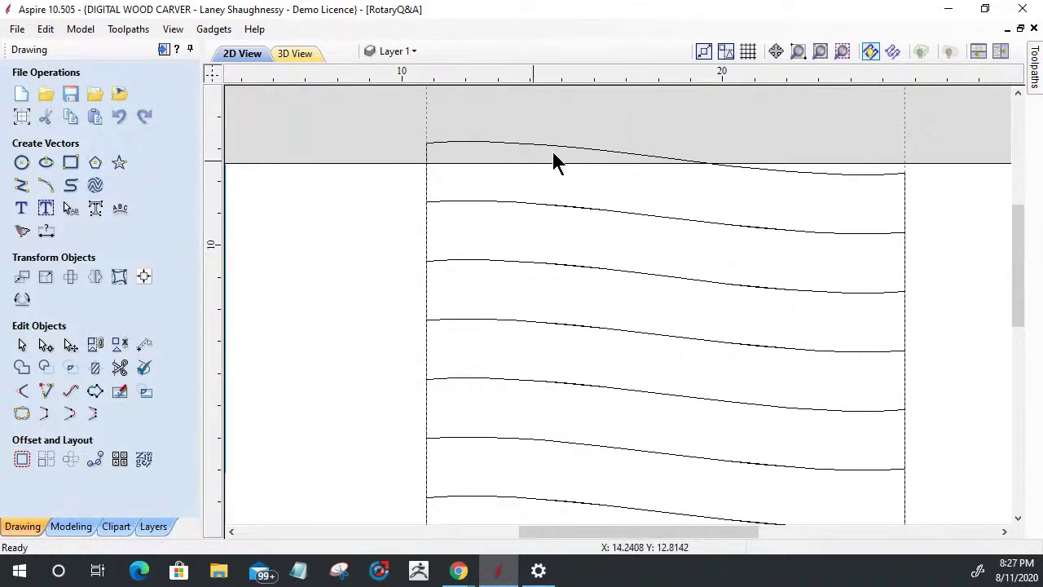
pyautogui.scroll(-1, 599, 142)
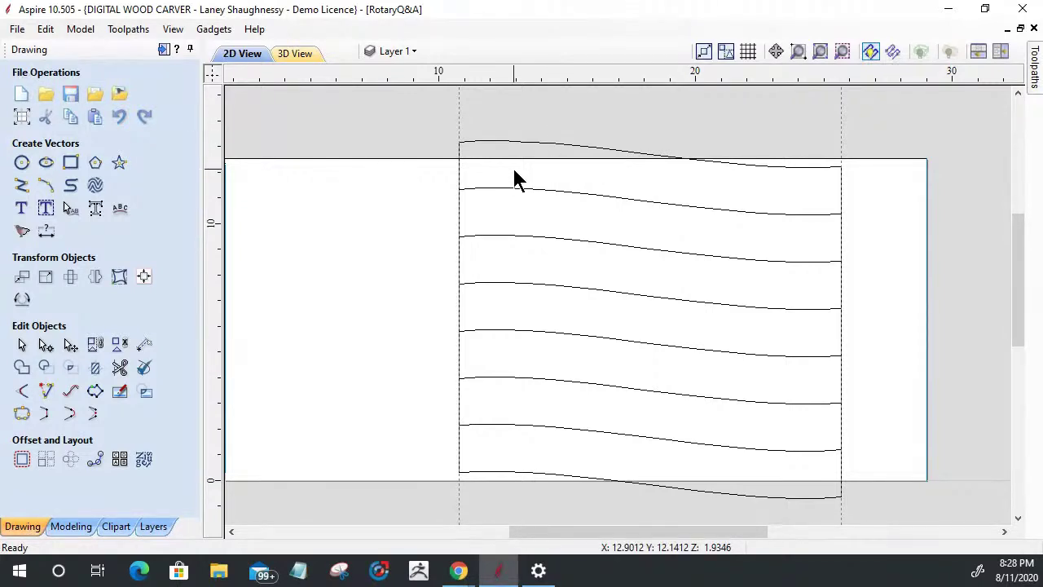
pyautogui.moveTo(436, 122)
pyautogui.mouseDown()
pyautogui.moveTo(802, 412)
pyautogui.moveTo(849, 505)
pyautogui.mouseUp()
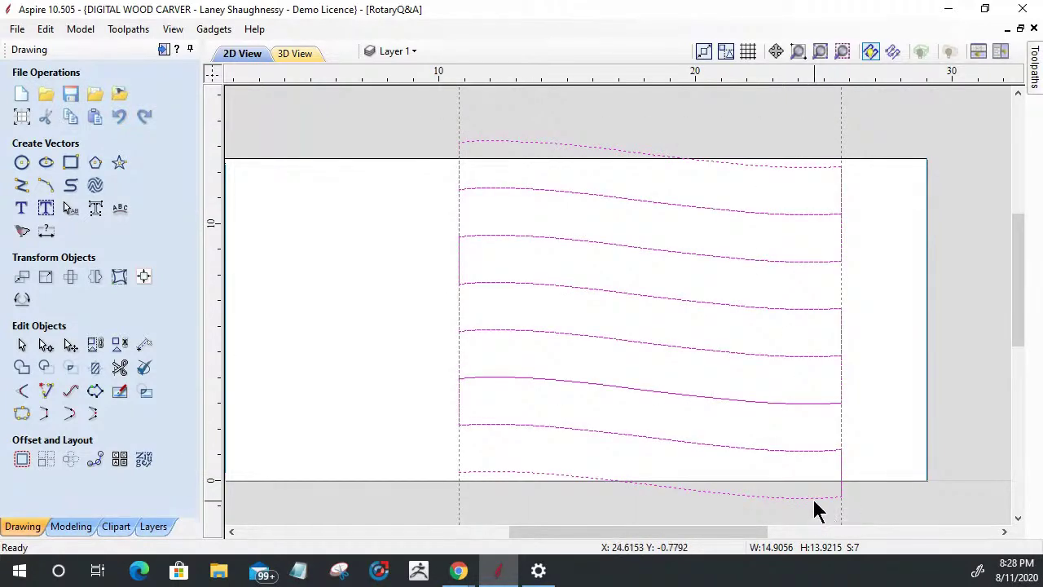
pyautogui.click(812, 496)
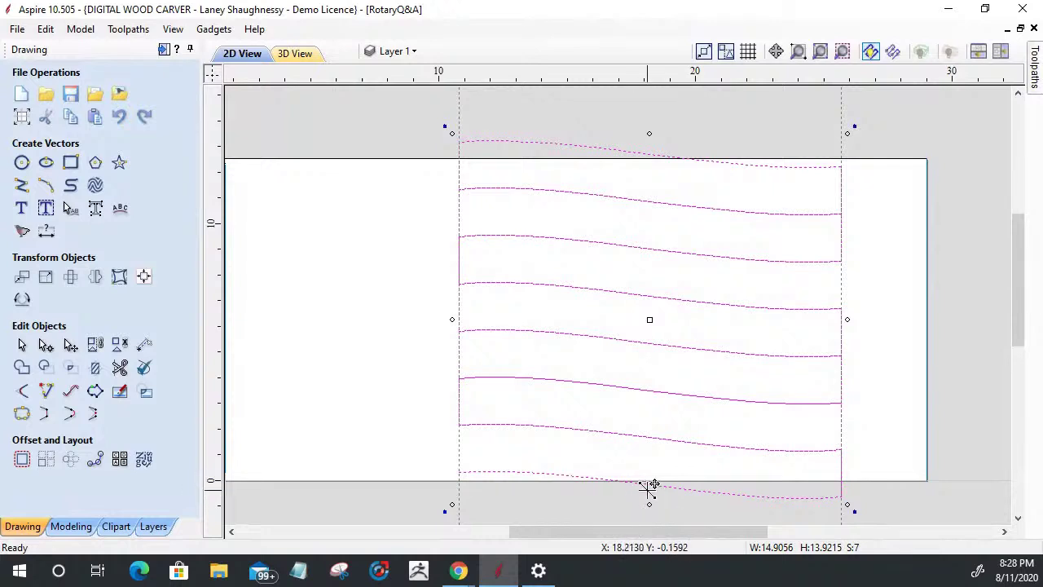
pyautogui.moveTo(649, 502); pyautogui.dragTo(651, 474)
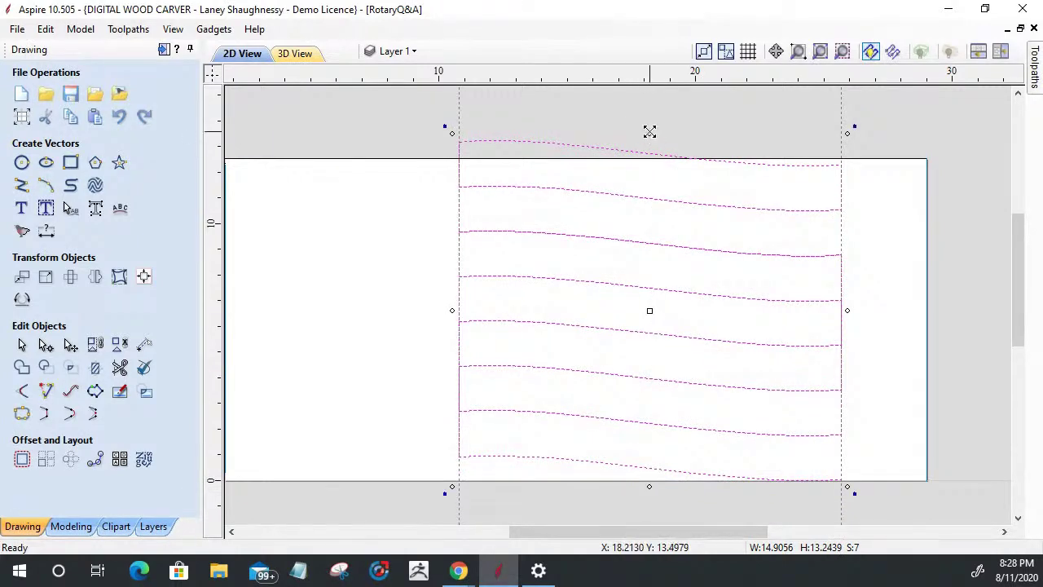
pyautogui.moveTo(650, 131); pyautogui.dragTo(650, 163)
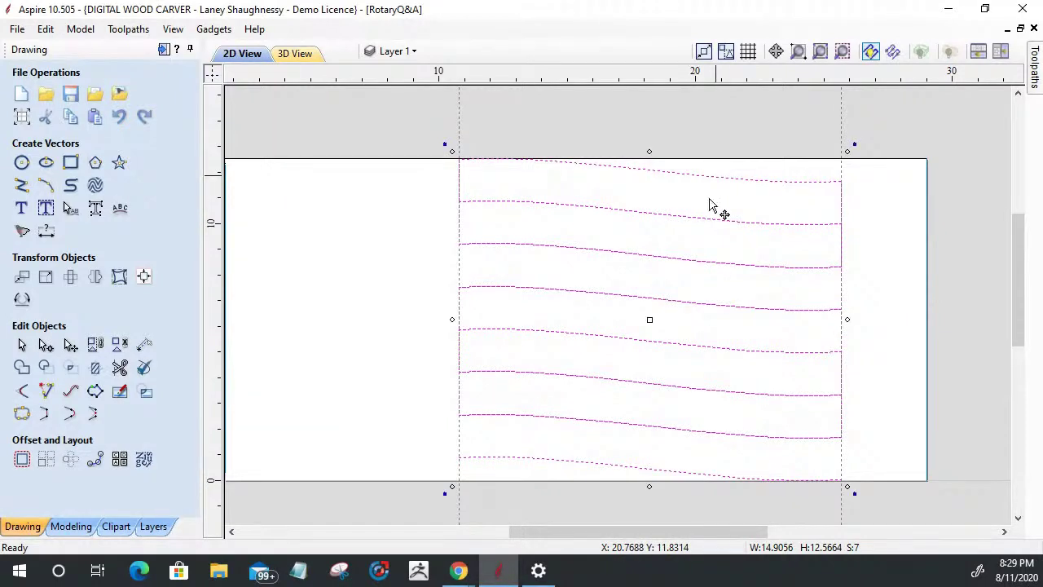
# Duplicate the bottom curved vector straight down between the guides so the copy's upper edge snaps onto the original's lower edge.
pyautogui.click(657, 364)
pyautogui.click(621, 473)
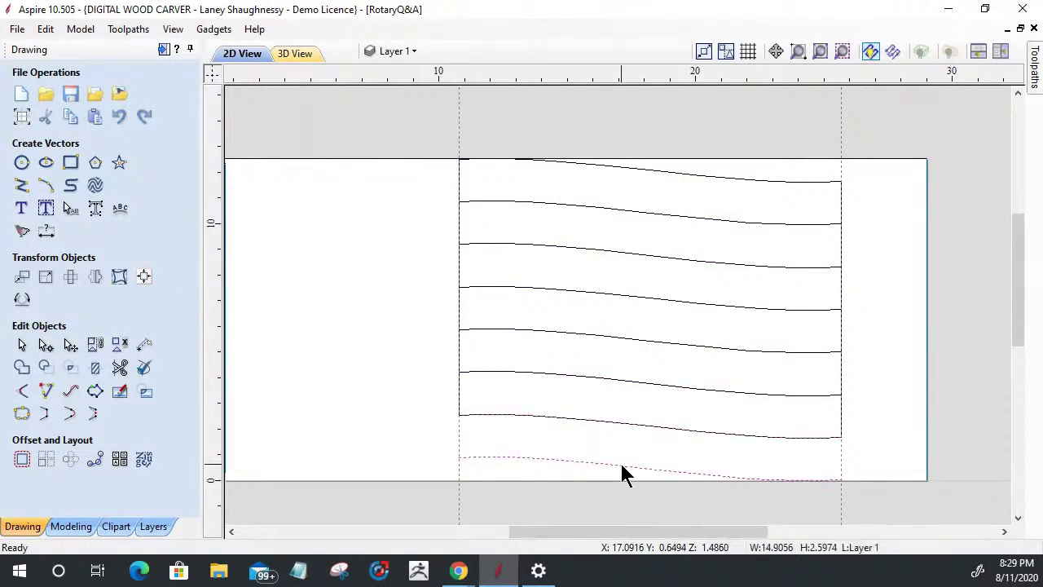
pyautogui.keyDown('shift'); pyautogui.click(632, 432); pyautogui.keyUp('shift')
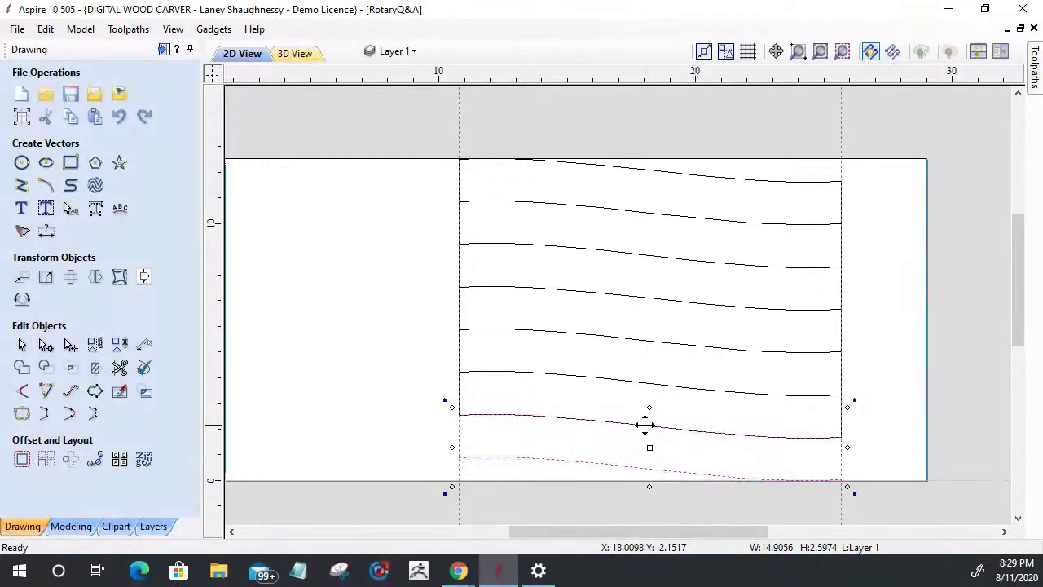
pyautogui.moveTo(644, 425); pyautogui.dragTo(640, 470)
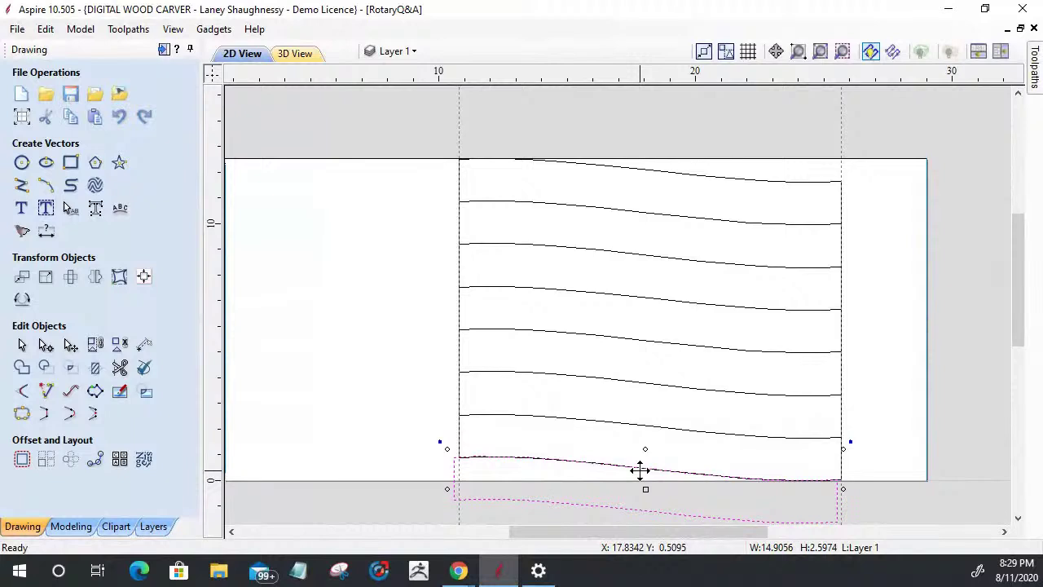
pyautogui.press('Escape')
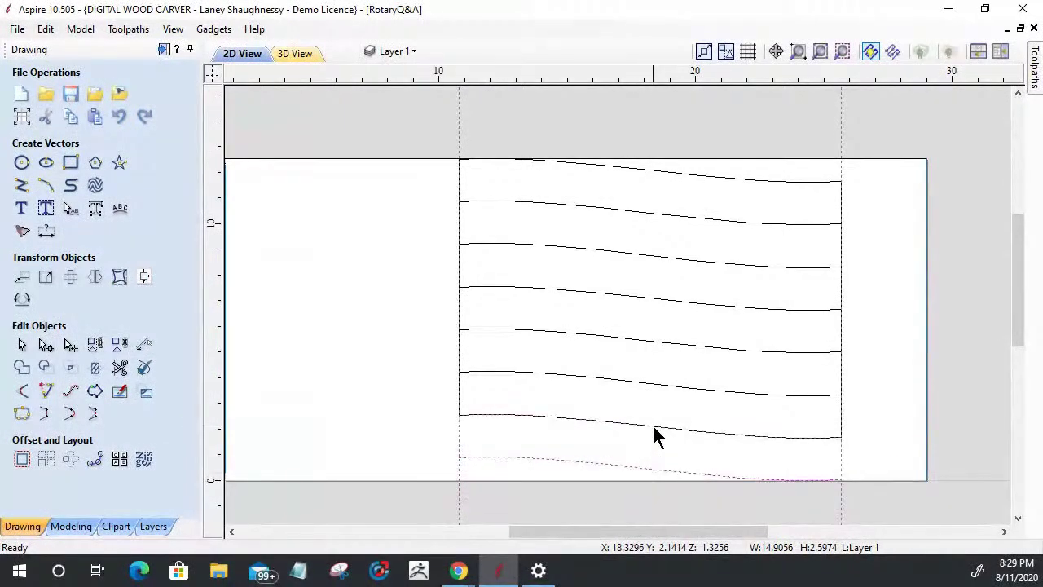
pyautogui.click(653, 426)
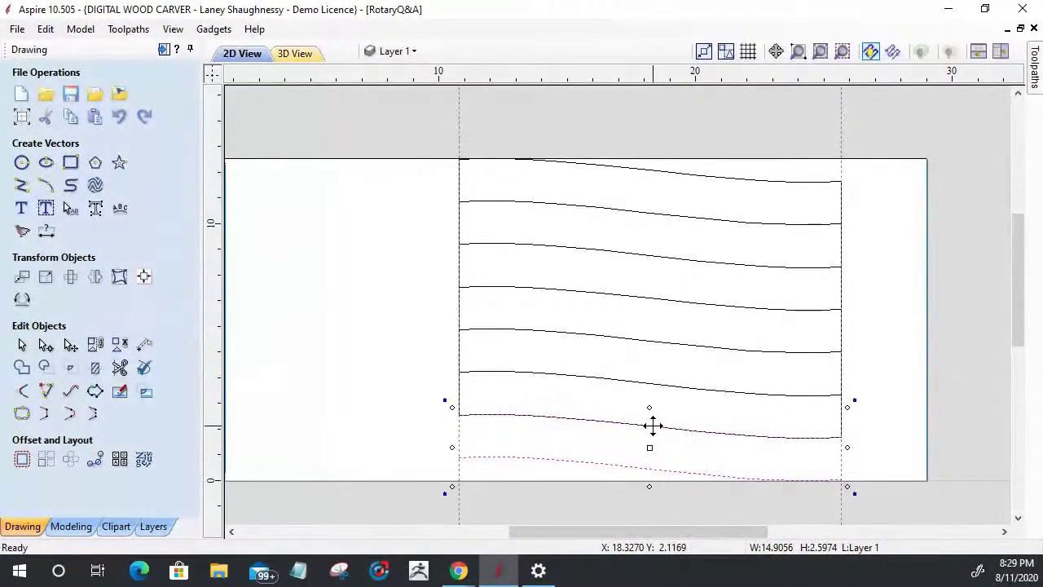
pyautogui.moveTo(653, 424); pyautogui.dragTo(656, 466)
pyautogui.click(658, 469)
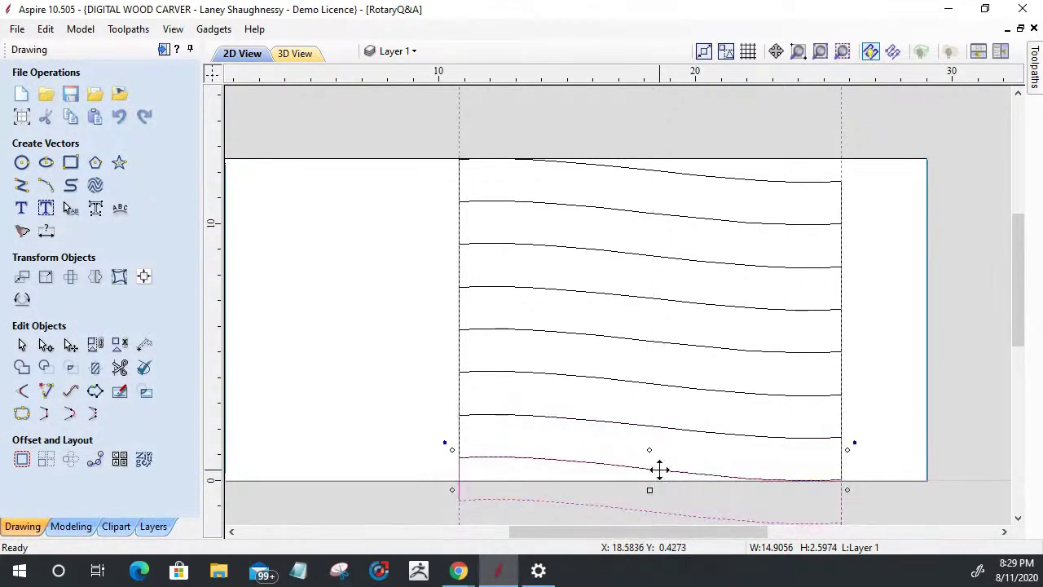
# Compare how the topmost curved vector and the new copy below the stack lie against the job's upper and lower edges.
pyautogui.click(682, 173)
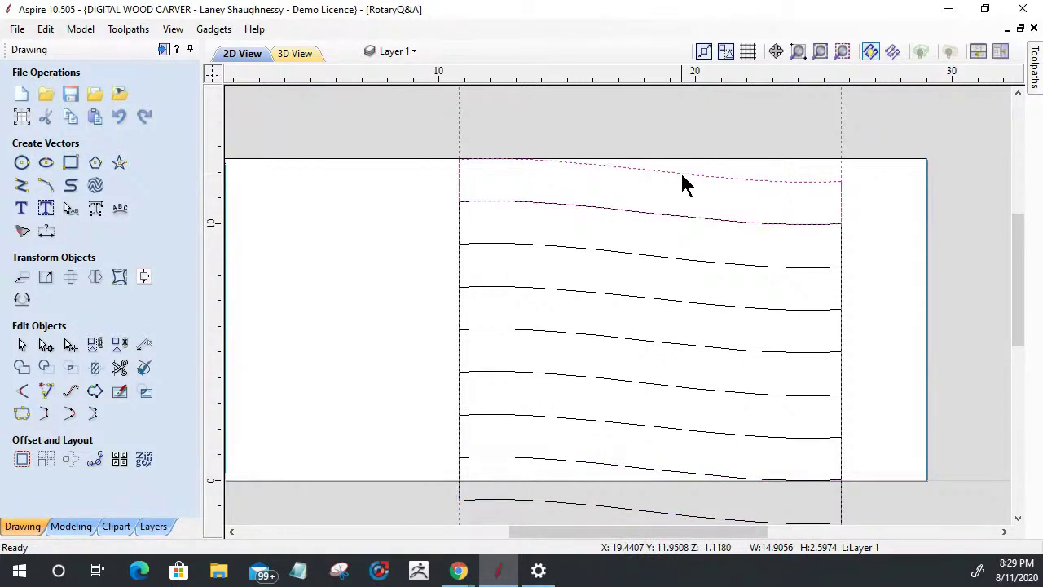
pyautogui.scroll(-1, 706, 133)
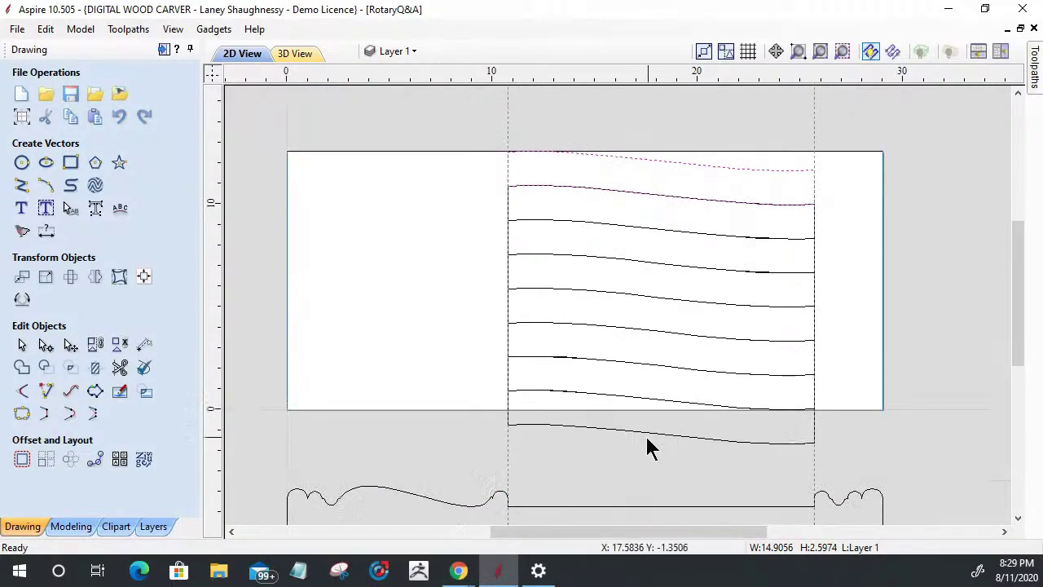
pyautogui.click(649, 437)
pyautogui.scroll(1, 635, 455)
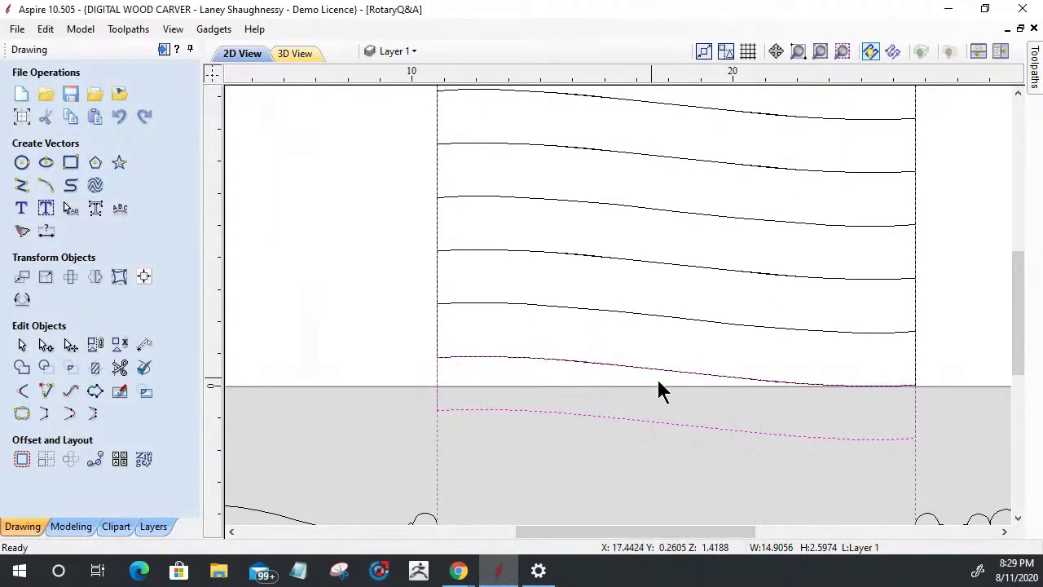
pyautogui.scroll(-2, 824, 431)
pyautogui.scroll(2, 742, 259)
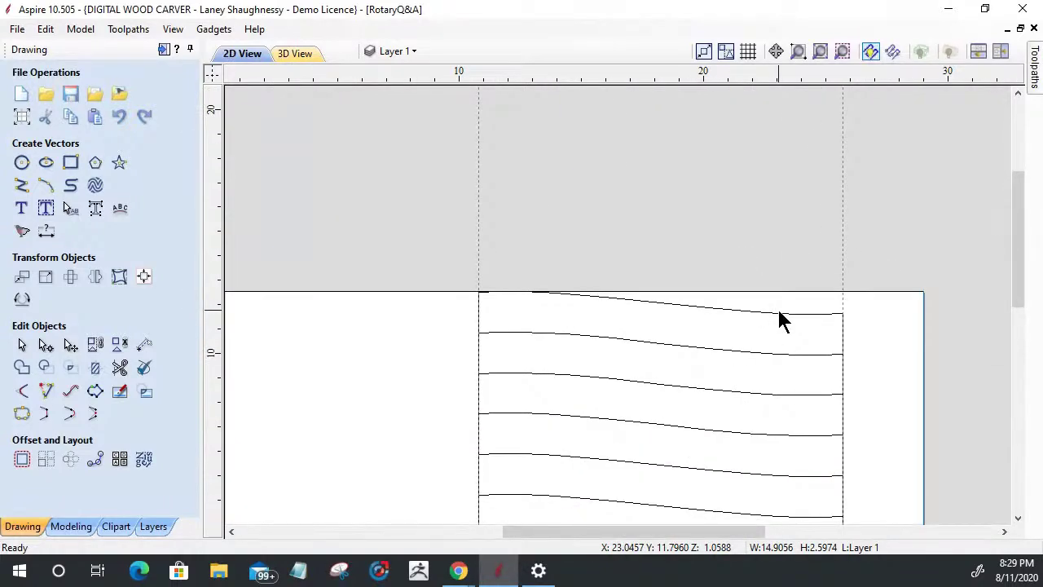
pyautogui.scroll(-1, 776, 310)
pyautogui.scroll(-1, 815, 342)
pyautogui.scroll(1, 713, 437)
pyautogui.scroll(2, 712, 434)
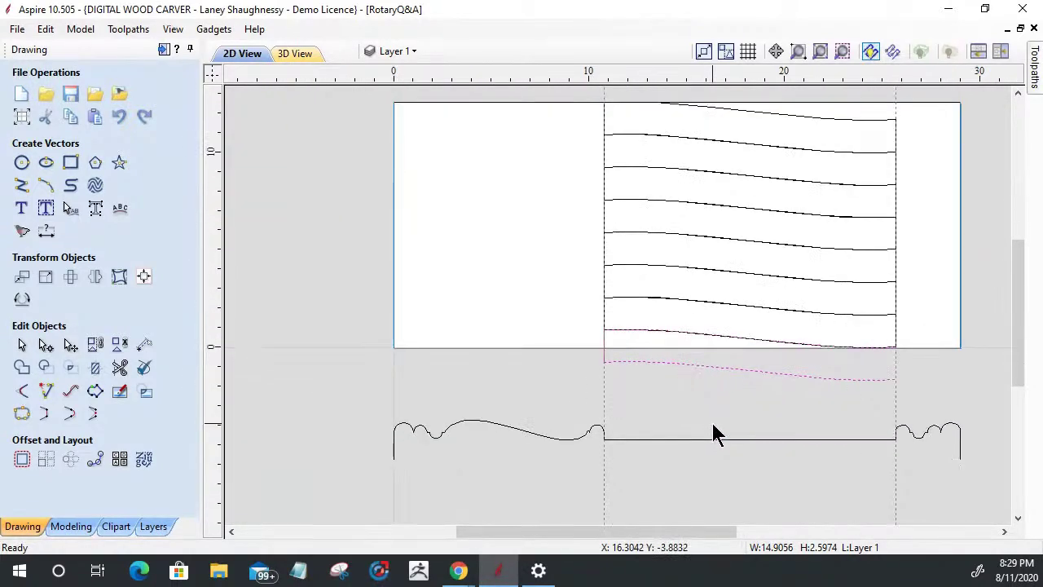
# Draw a straight line about 14.91 inches long between the two guides along the job's lower edge.
pyautogui.click(21, 185)
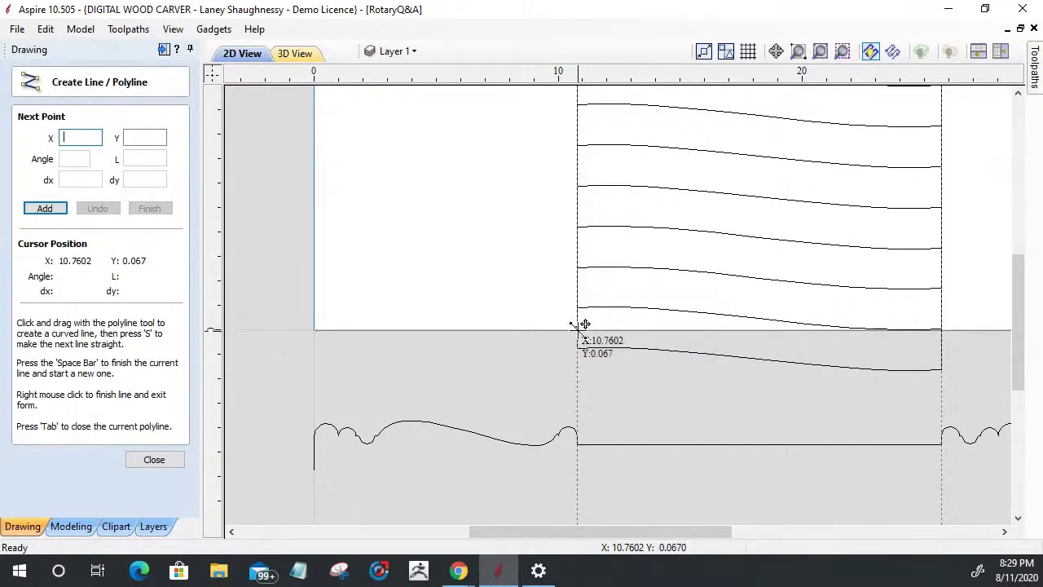
pyautogui.click(579, 323)
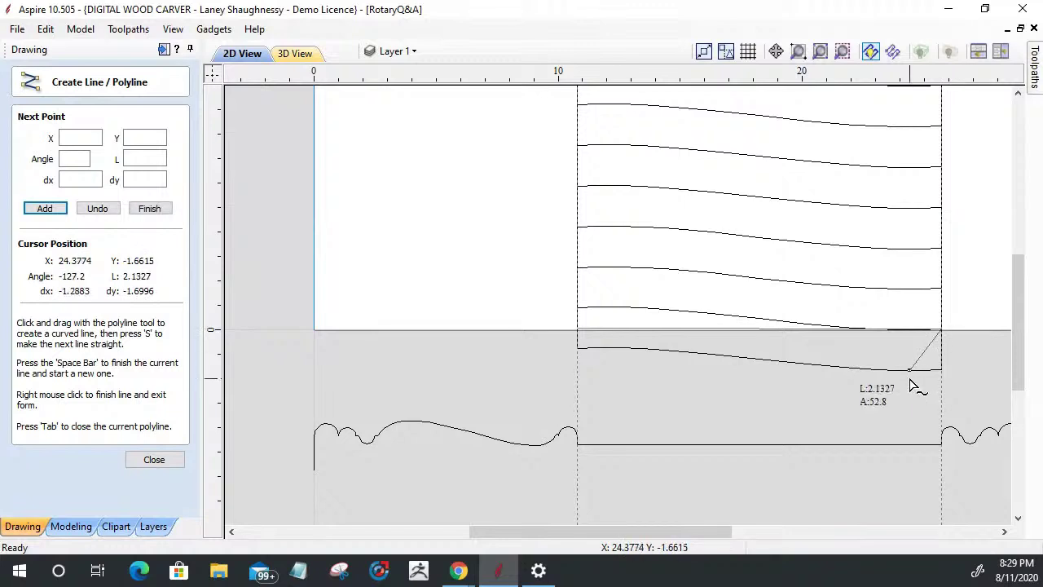
pyautogui.press('space')
pyautogui.click(154, 460)
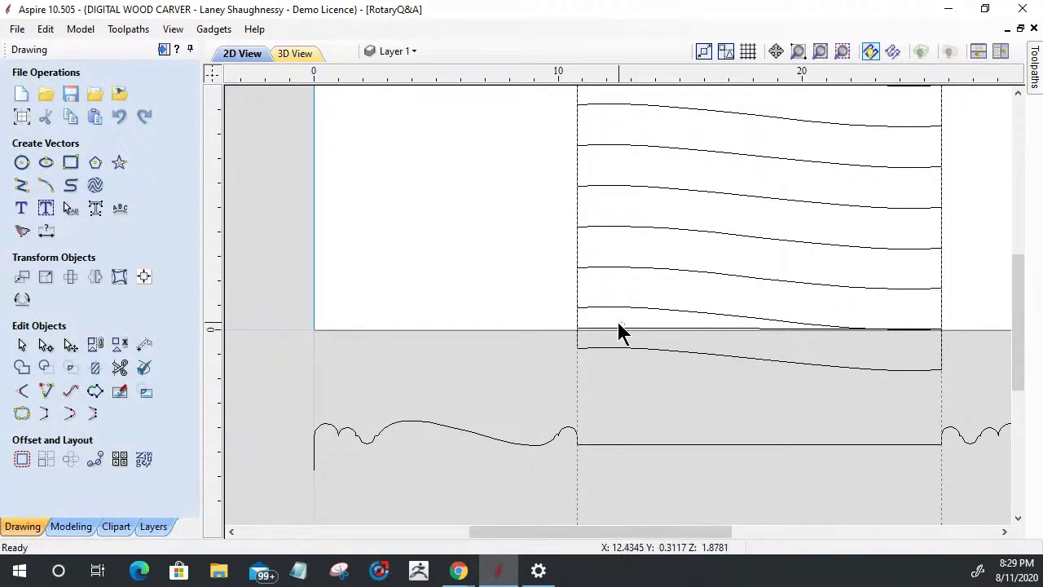
# Try moving the lower-edge line and the curved vector below the stack straight up so the line lies on the job's upper edge.
pyautogui.click(618, 325)
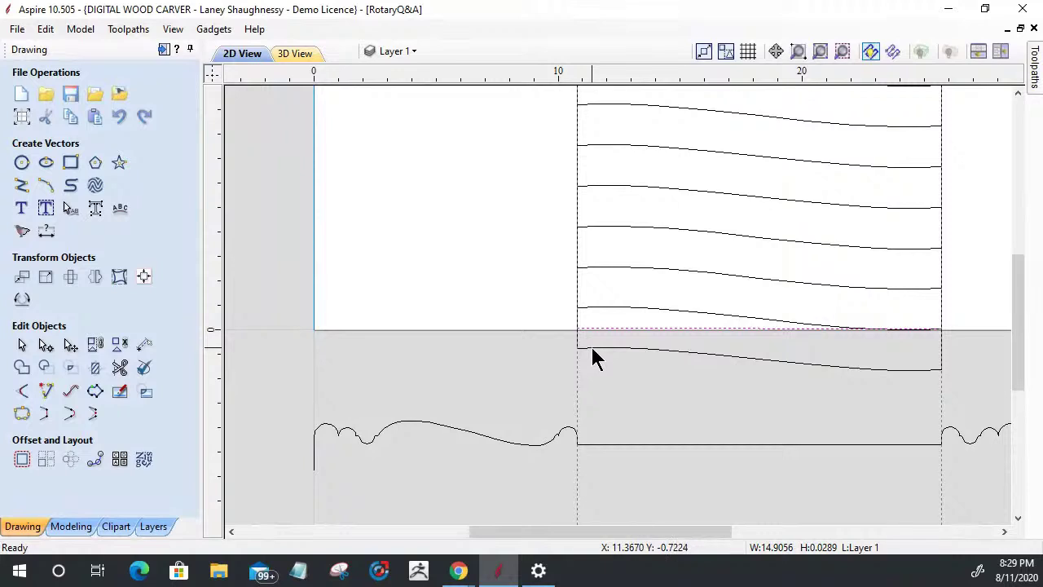
pyautogui.keyDown('shift'); pyautogui.click(591, 348); pyautogui.keyUp('shift')
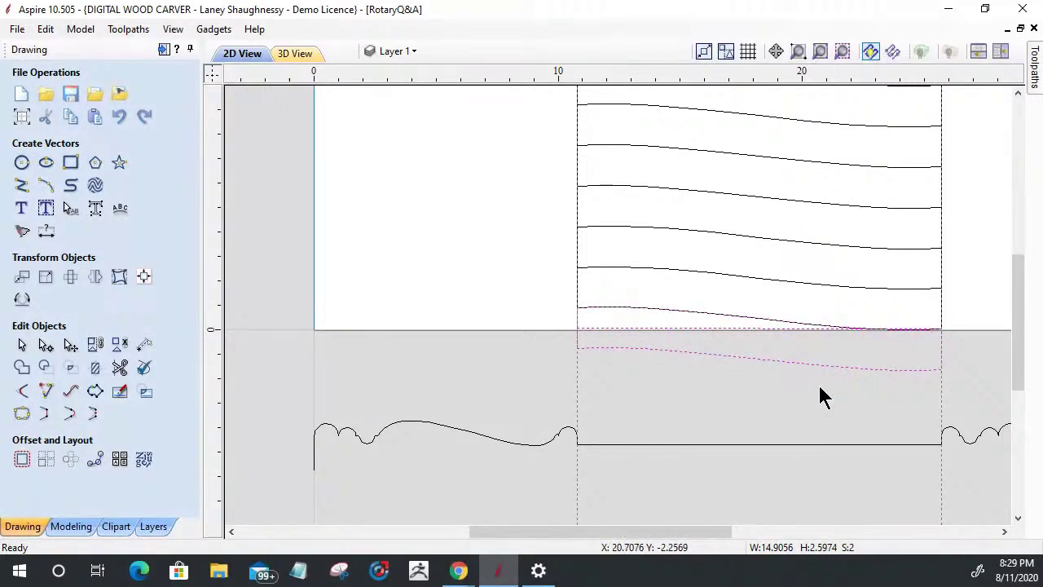
pyautogui.scroll(-2, 812, 408)
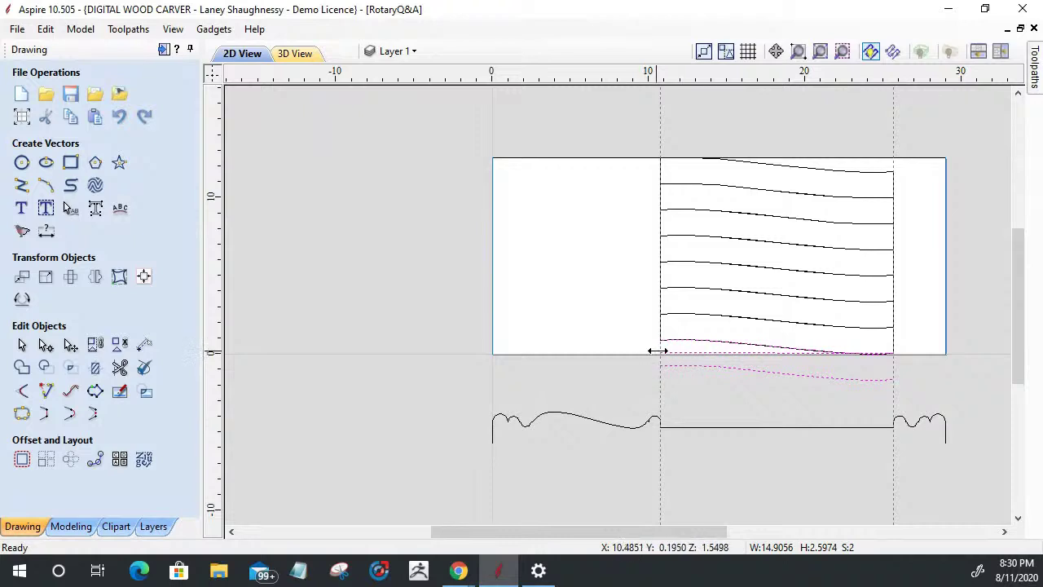
pyautogui.click(671, 352)
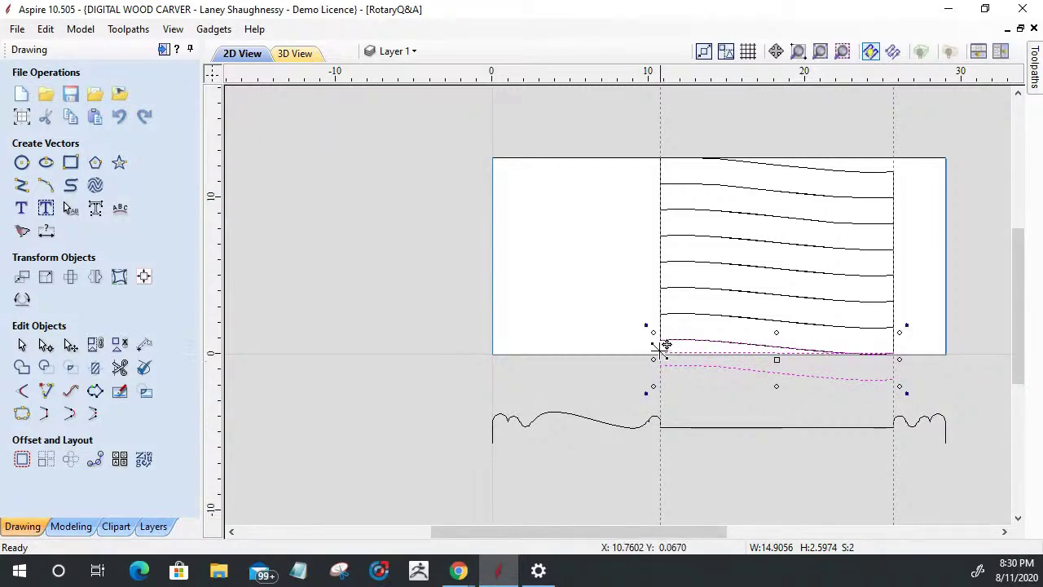
pyautogui.moveTo(662, 352); pyautogui.dragTo(661, 154)
pyautogui.scroll(4, 820, 155)
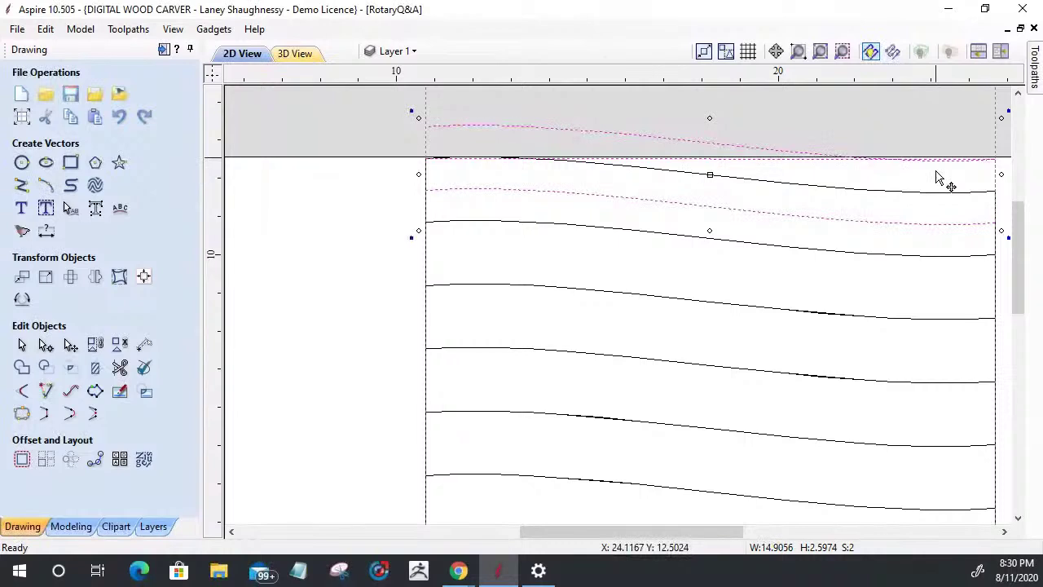
pyautogui.scroll(-2, 839, 244)
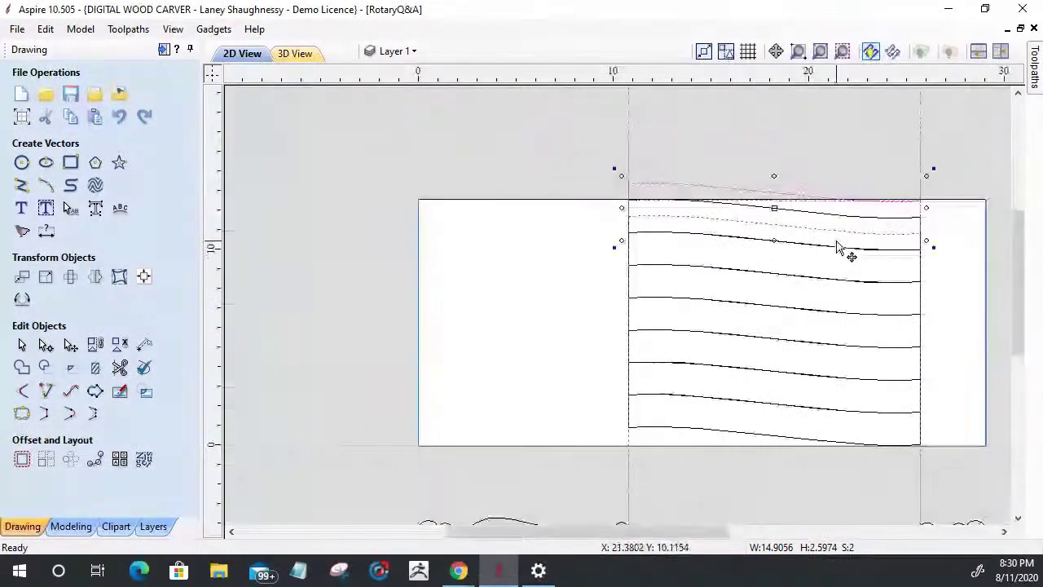
pyautogui.press('Escape')
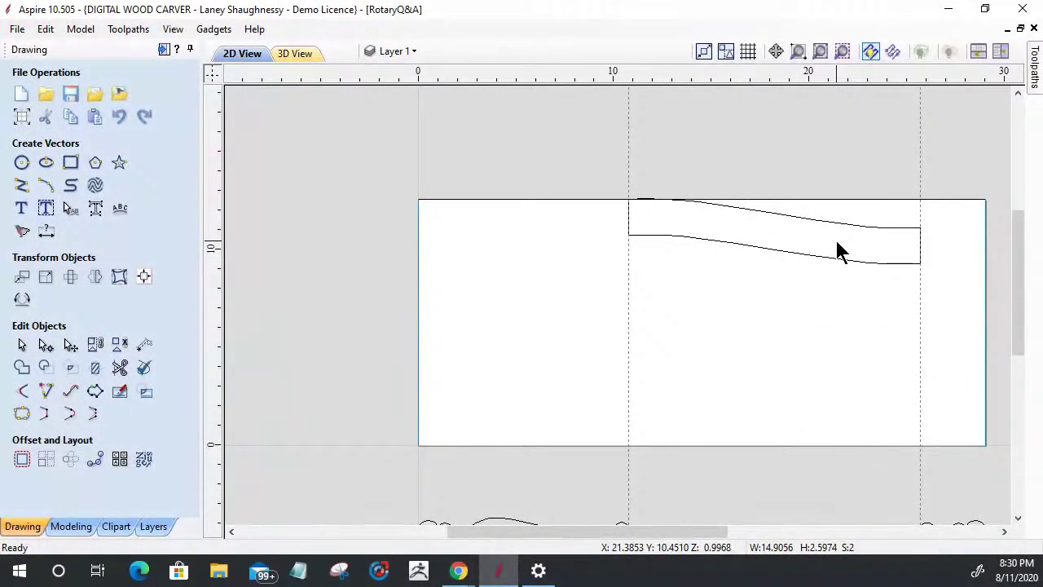
# Select the vertical rail along the job's left edge and copy its height value from Set Size.
pyautogui.click(706, 240)
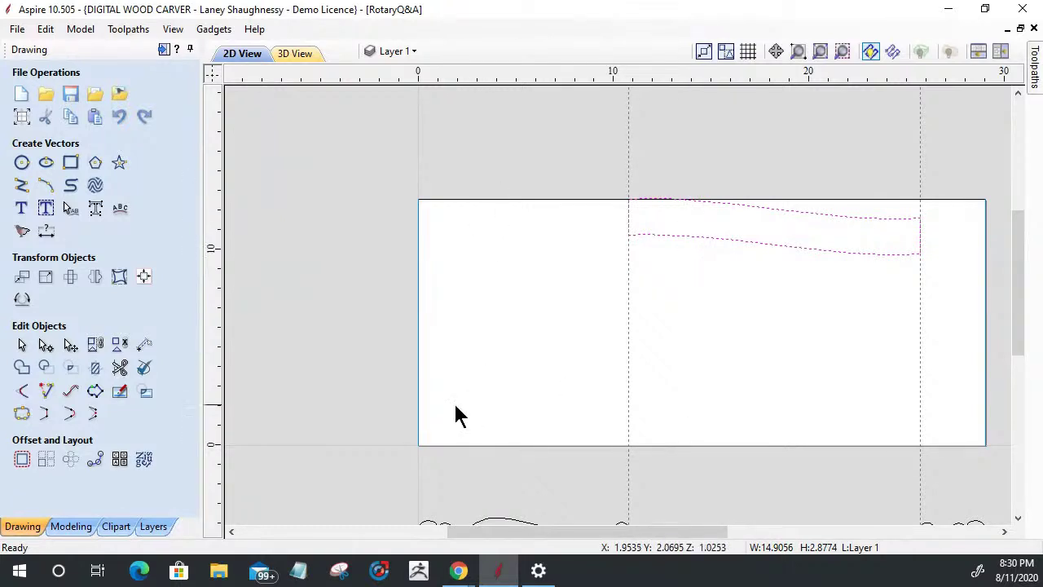
pyautogui.click(418, 227)
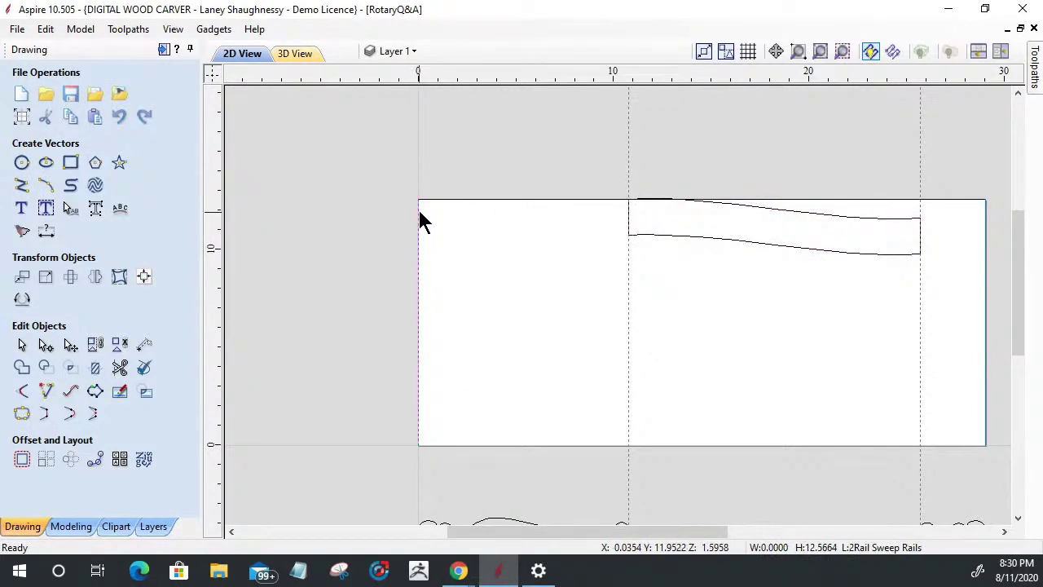
pyautogui.click(45, 276)
pyautogui.click(98, 316)
pyautogui.moveTo(112, 318); pyautogui.dragTo(41, 309)
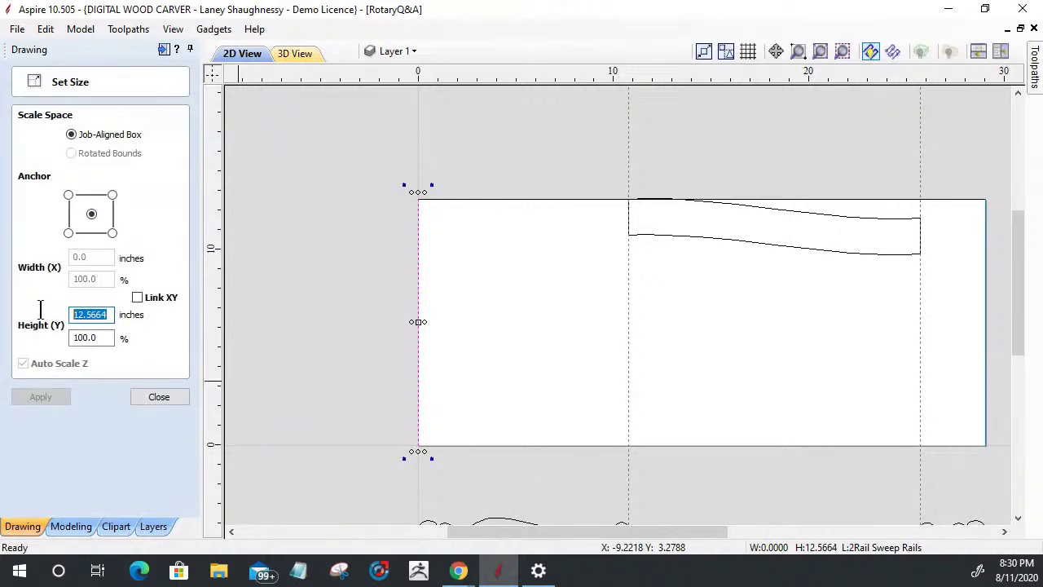
pyautogui.rightClick(87, 314)
pyautogui.click(144, 326)
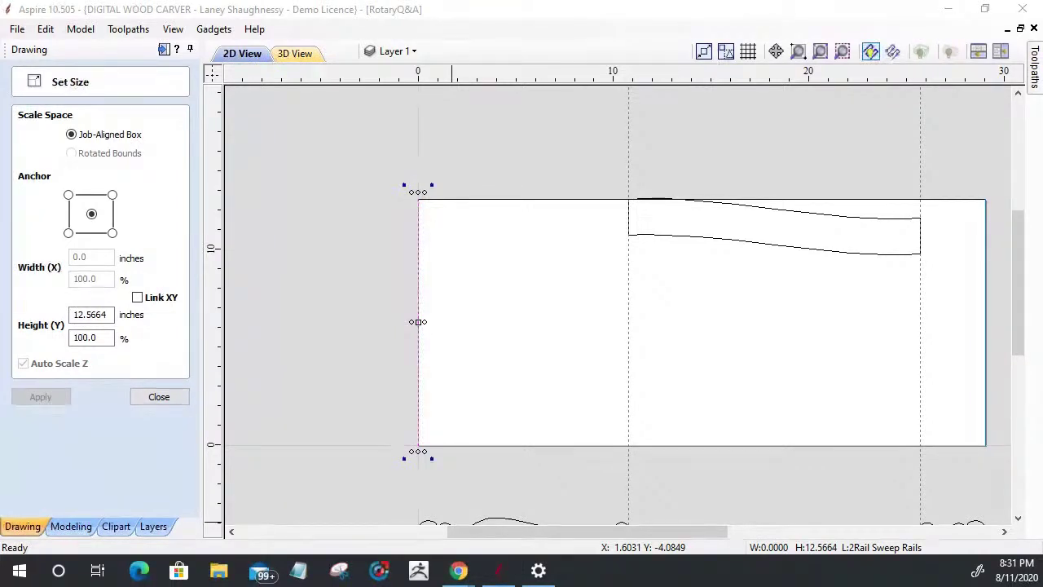
# Open Calculator, paste the copied height of 12.5664 and divide it by 6.
pyautogui.press('XF86Calculator')
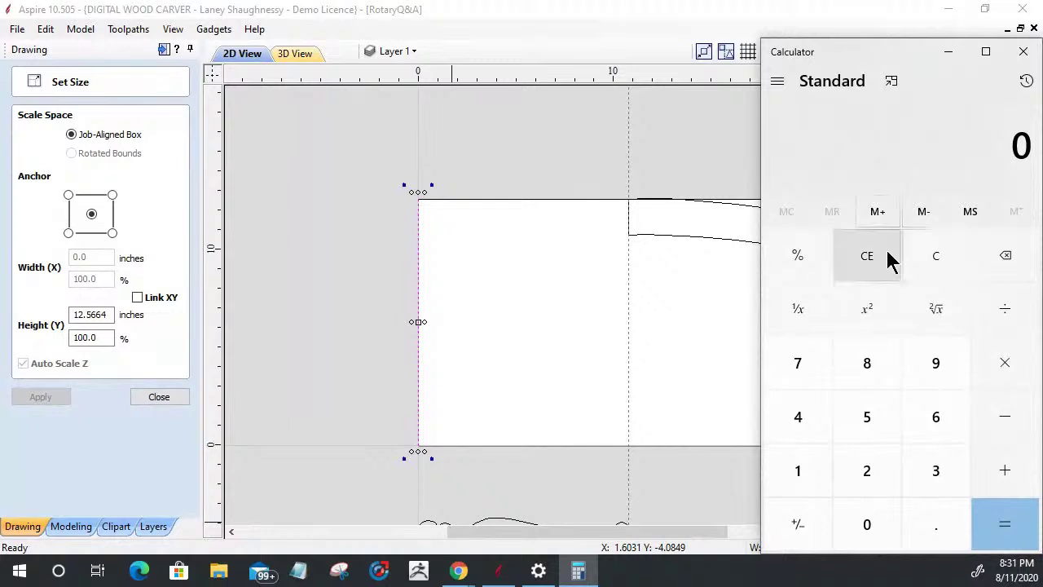
pyautogui.rightClick(910, 155)
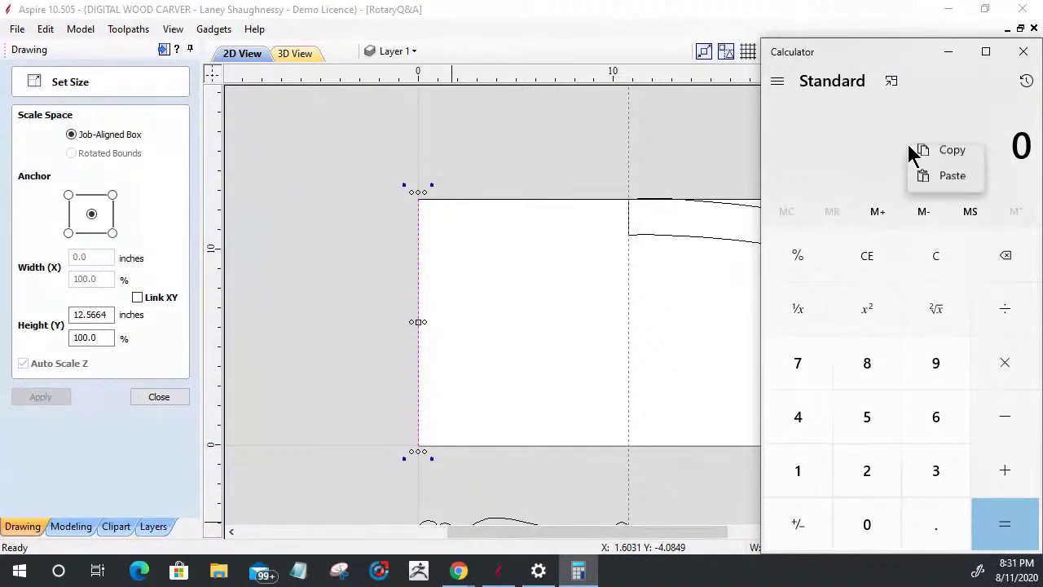
pyautogui.click(927, 157)
pyautogui.hotkey('ctrl', 'v')
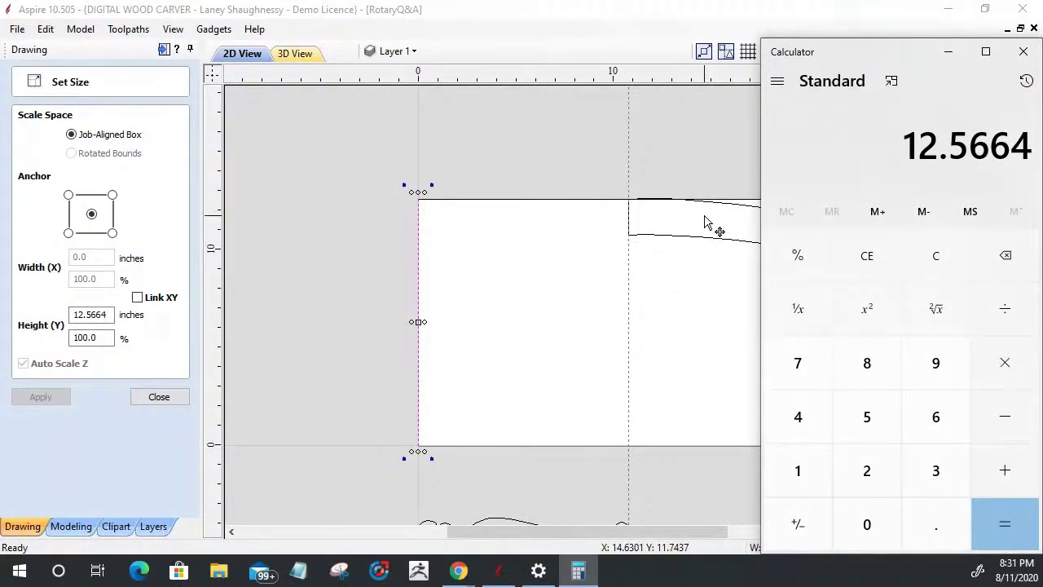
pyautogui.click(1005, 313)
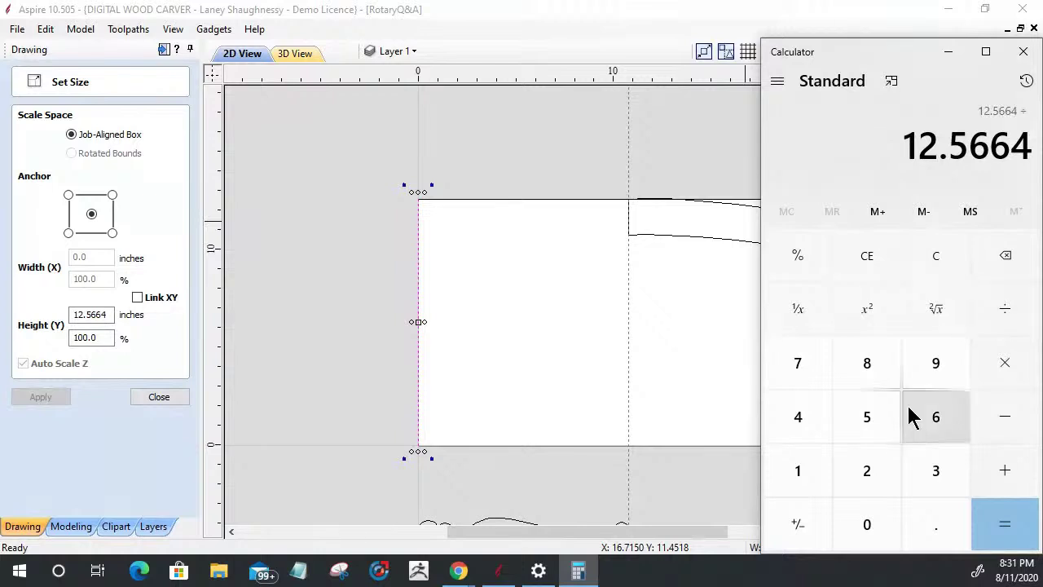
pyautogui.click(924, 436)
pyautogui.click(1005, 520)
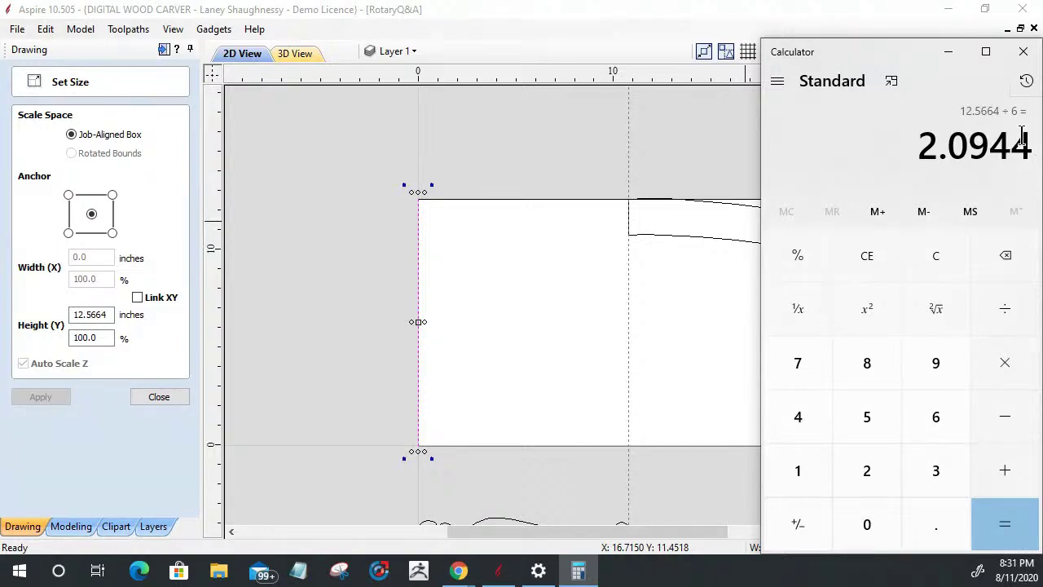
# Examine the number of twisted flutes around the spindle model in 3D, tilting it to see them from above, and return to 2D.
pyautogui.click(531, 121)
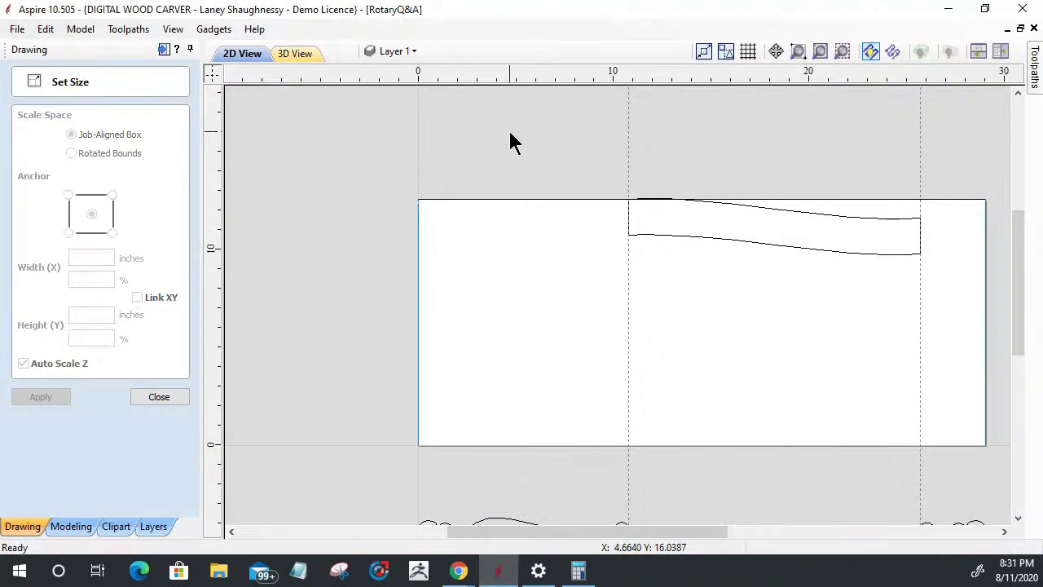
pyautogui.click(74, 526)
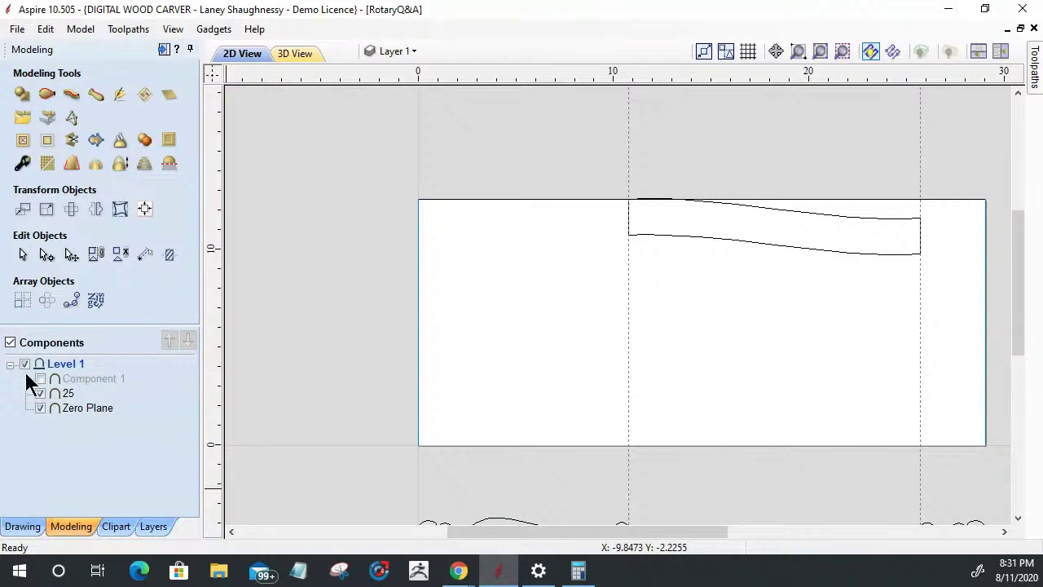
pyautogui.click(304, 62)
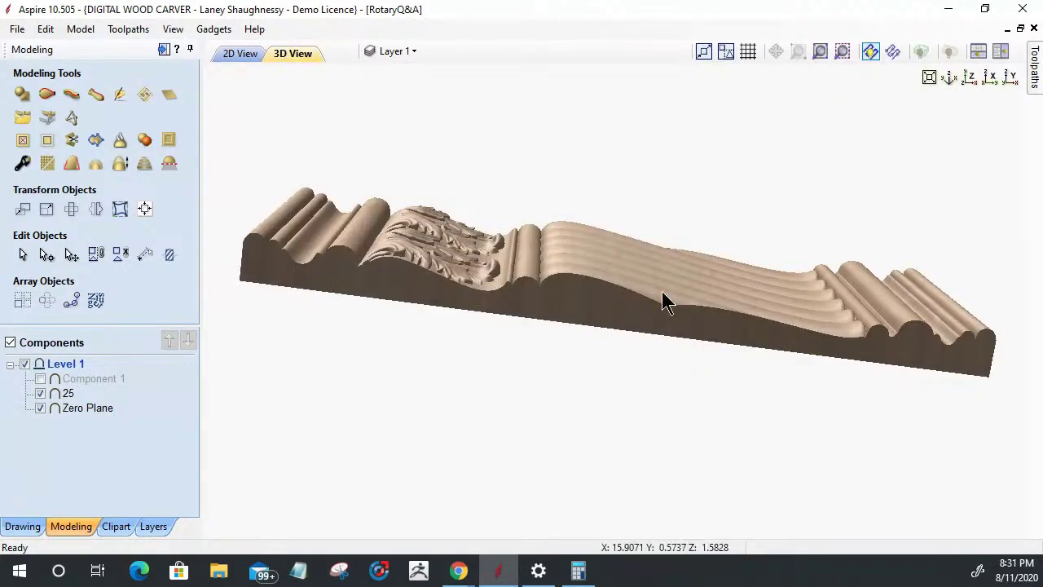
pyautogui.moveTo(662, 291); pyautogui.dragTo(660, 428)
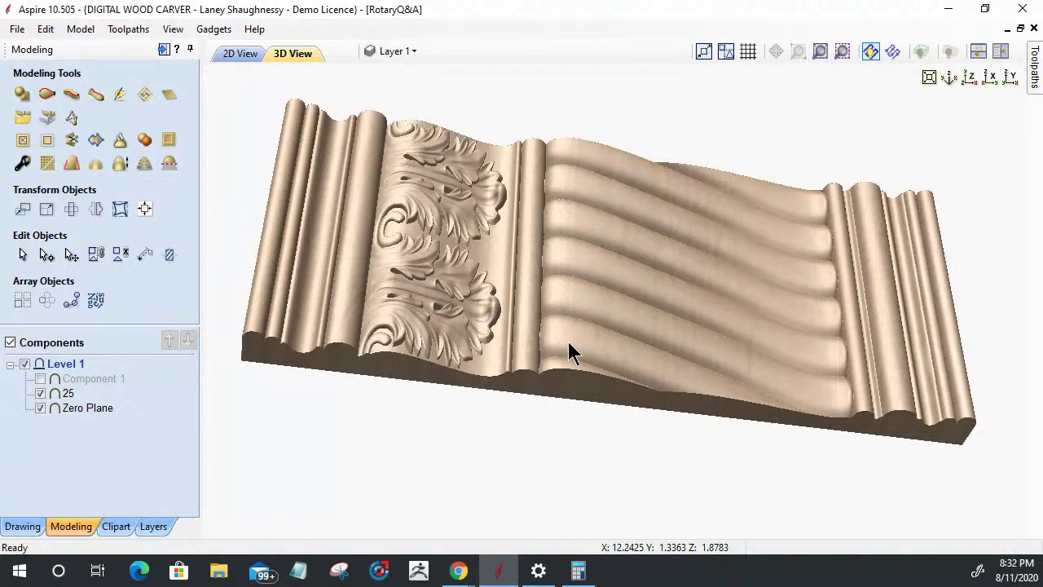
pyautogui.click(232, 58)
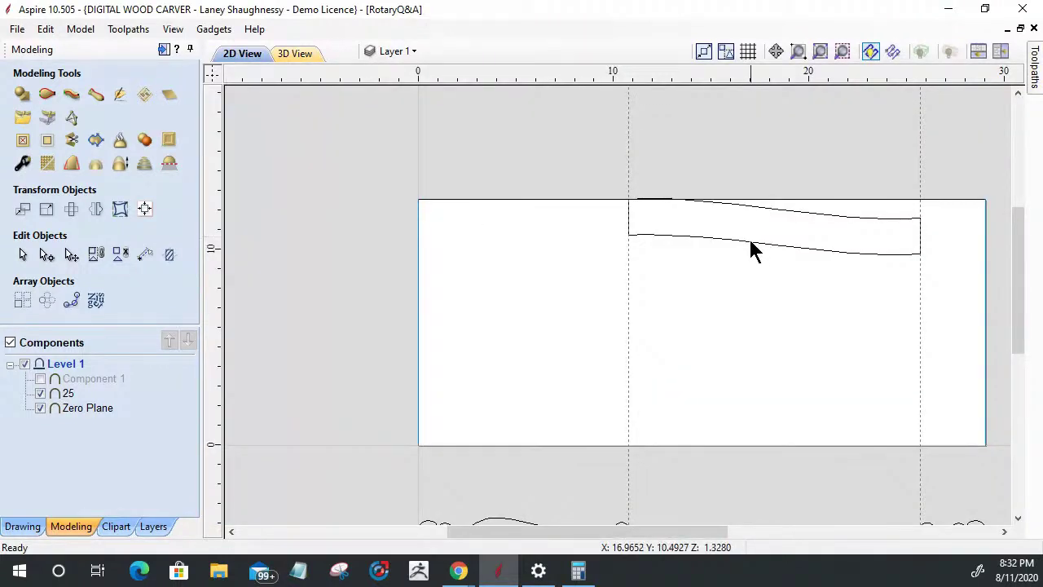
# Return to Calculator, divide the pasted height of 12.5664 by 7, and copy the result.
pyautogui.click(579, 572)
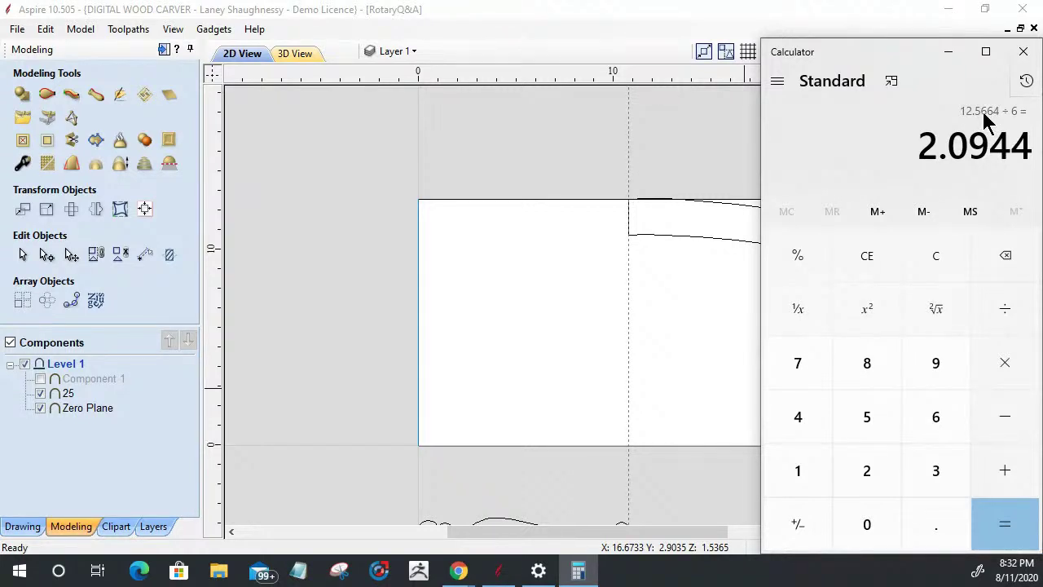
pyautogui.click(912, 261)
pyautogui.rightClick(952, 155)
pyautogui.click(992, 187)
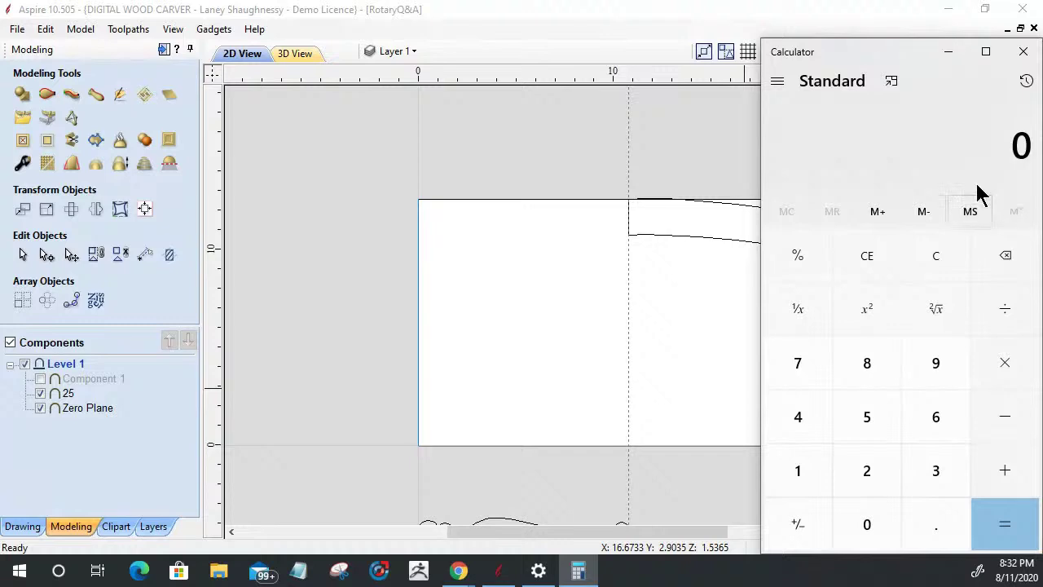
pyautogui.click(1005, 314)
pyautogui.click(798, 366)
pyautogui.click(1019, 542)
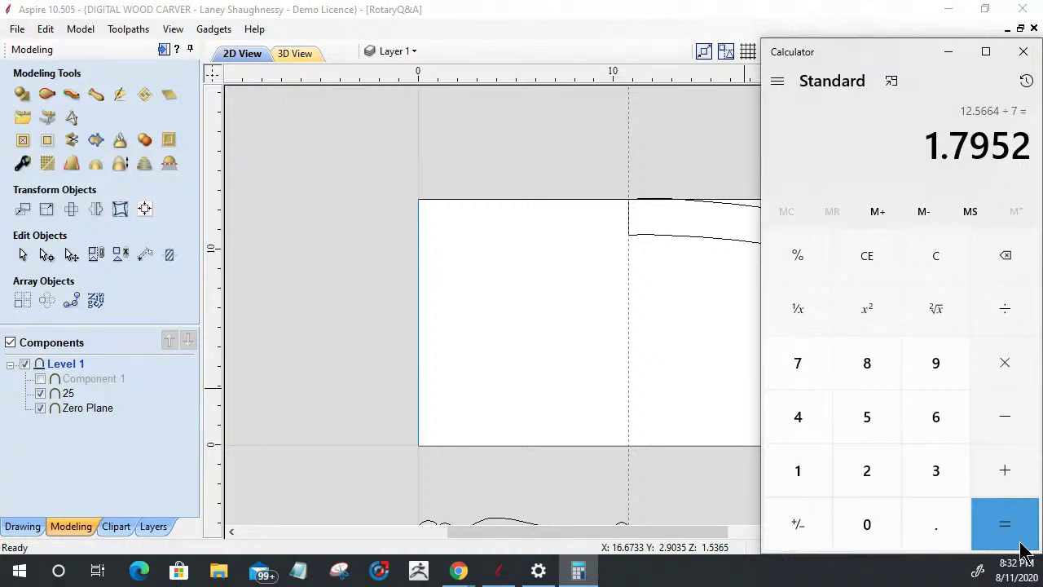
pyautogui.moveTo(926, 149); pyautogui.dragTo(1030, 153)
pyautogui.rightClick(992, 159)
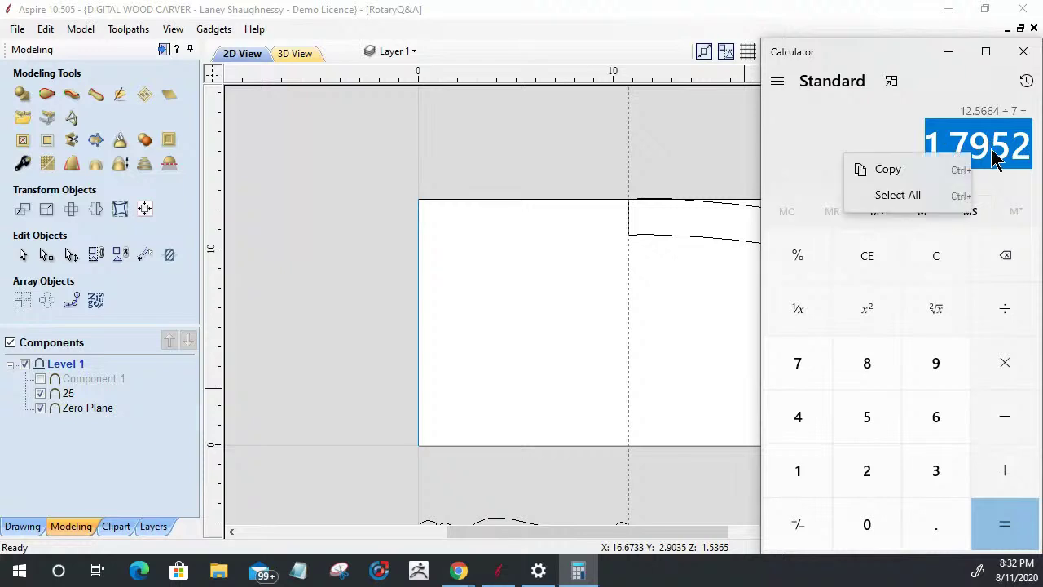
# Copy the calculator result and set the wavy strip's height to 1.7952 inches with unlinked proportions.
pyautogui.click(933, 167)
pyautogui.click(1023, 51)
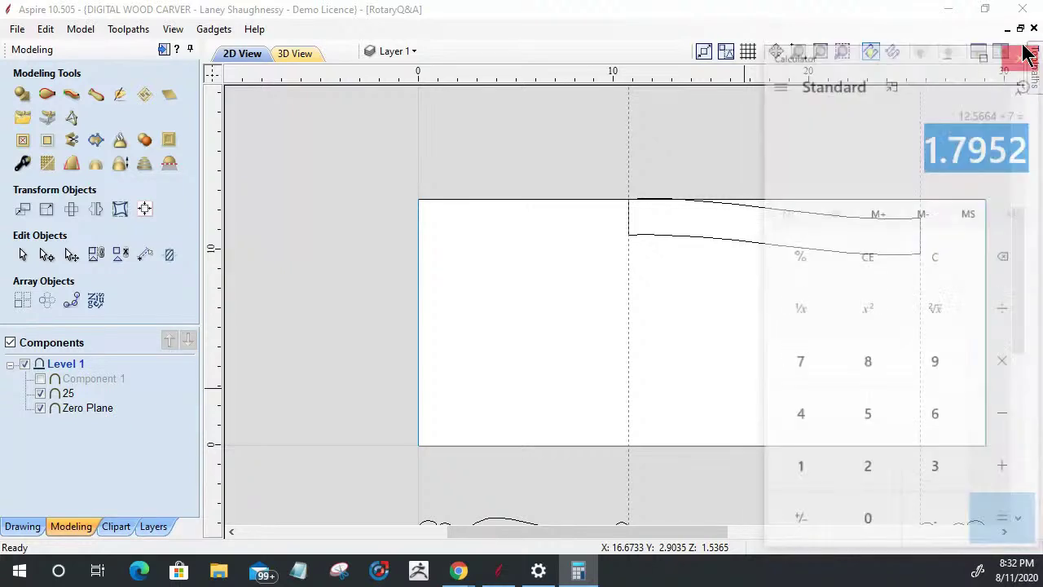
pyautogui.click(745, 239)
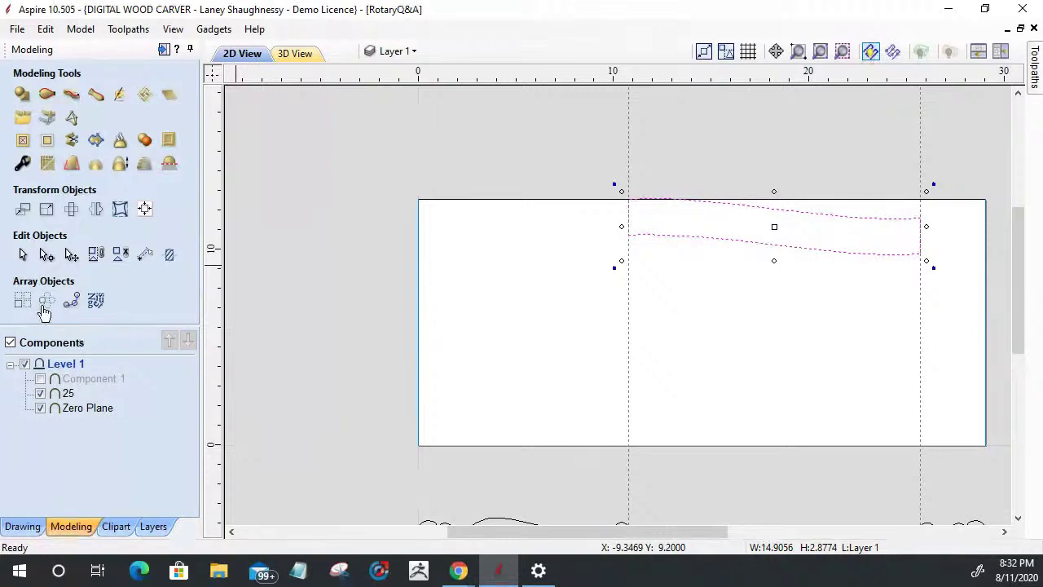
pyautogui.click(46, 208)
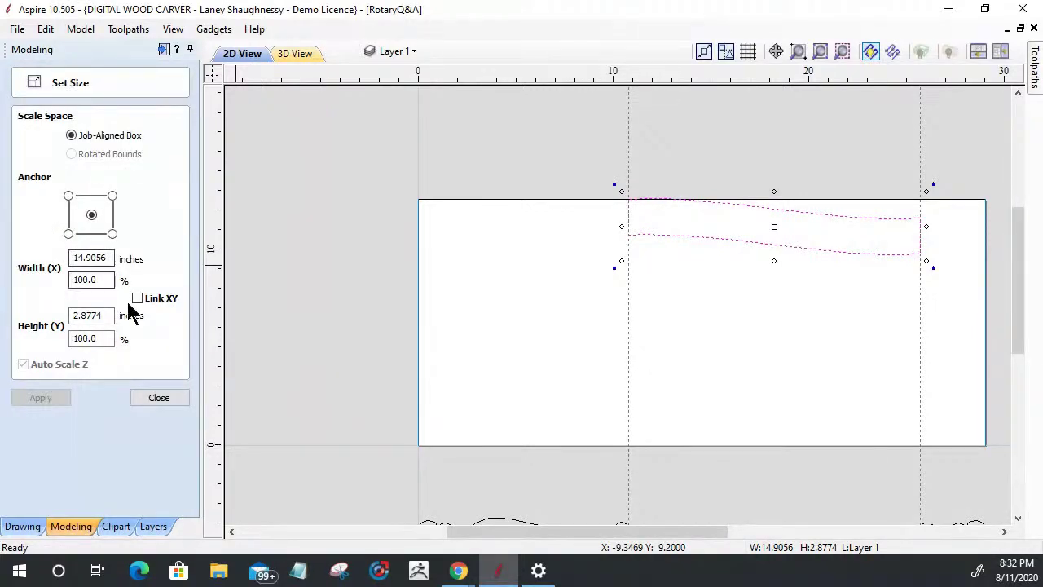
pyautogui.moveTo(104, 316); pyautogui.dragTo(65, 312)
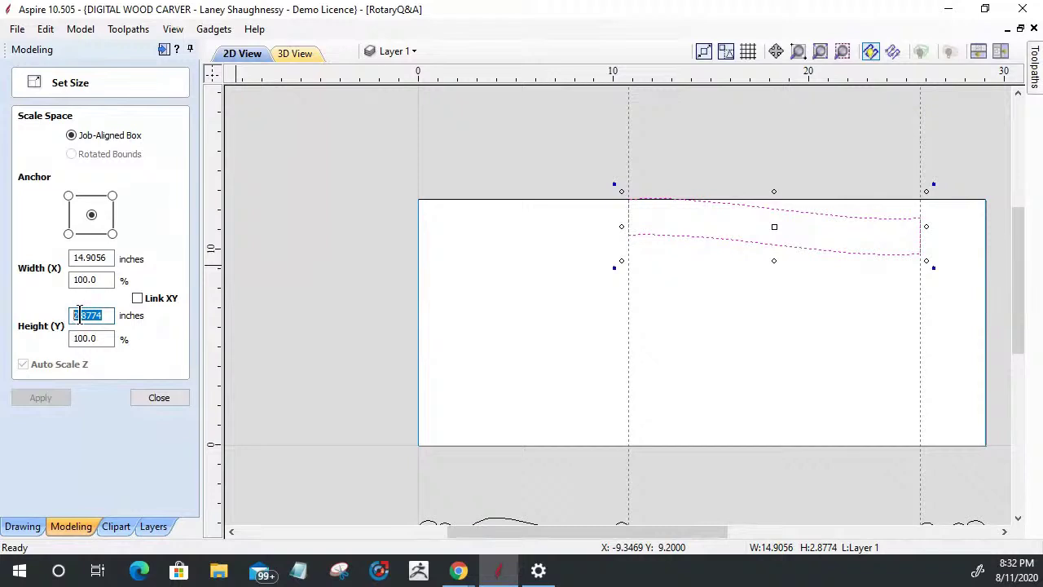
pyautogui.rightClick(81, 318)
pyautogui.click(120, 345)
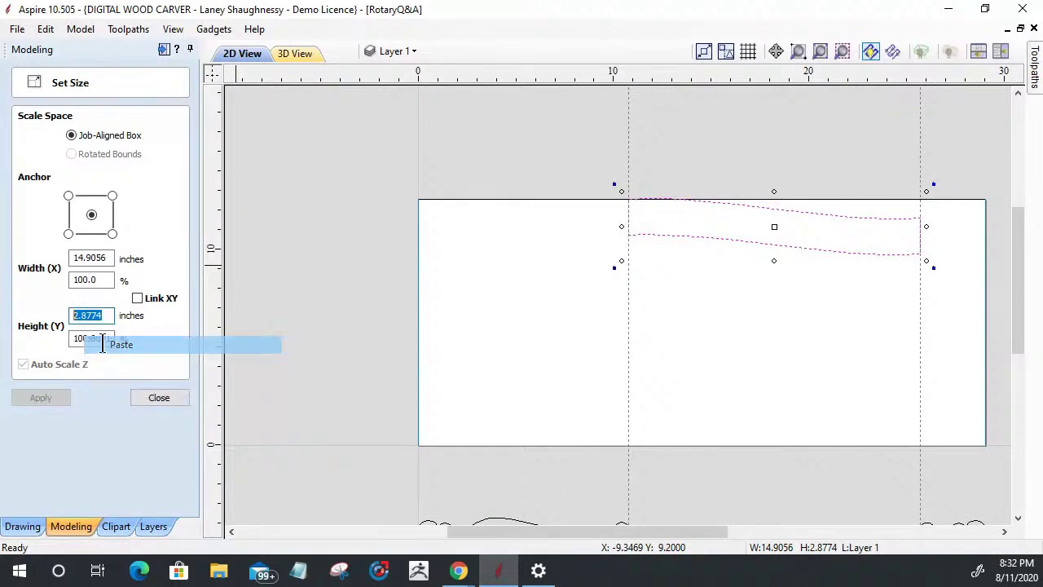
pyautogui.click(34, 399)
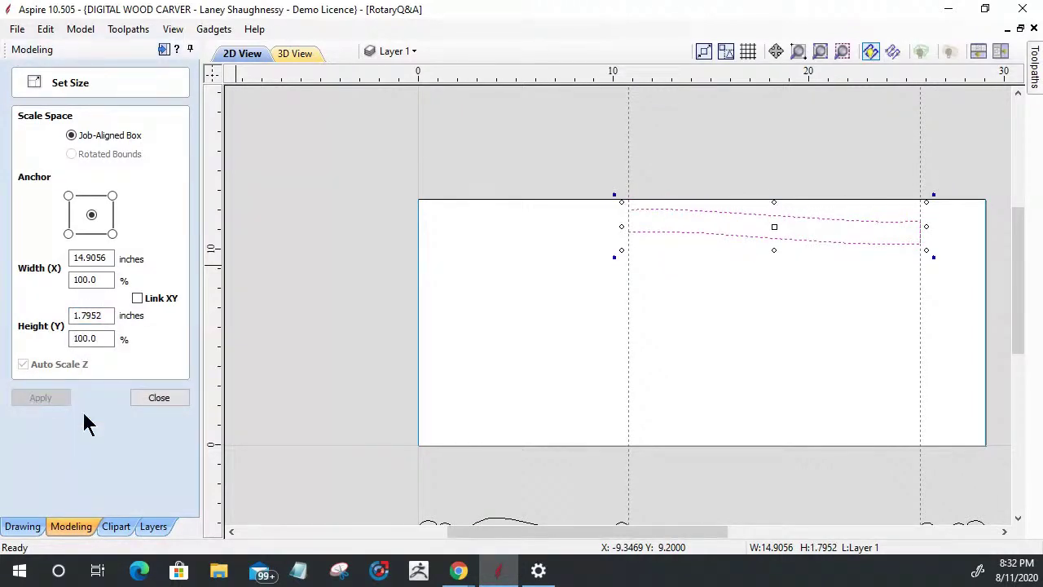
pyautogui.click(137, 400)
# Move the wavy strip up so its upper-left corner meets the workpiece's upper edge at the left vertical guide.
pyautogui.click(671, 230)
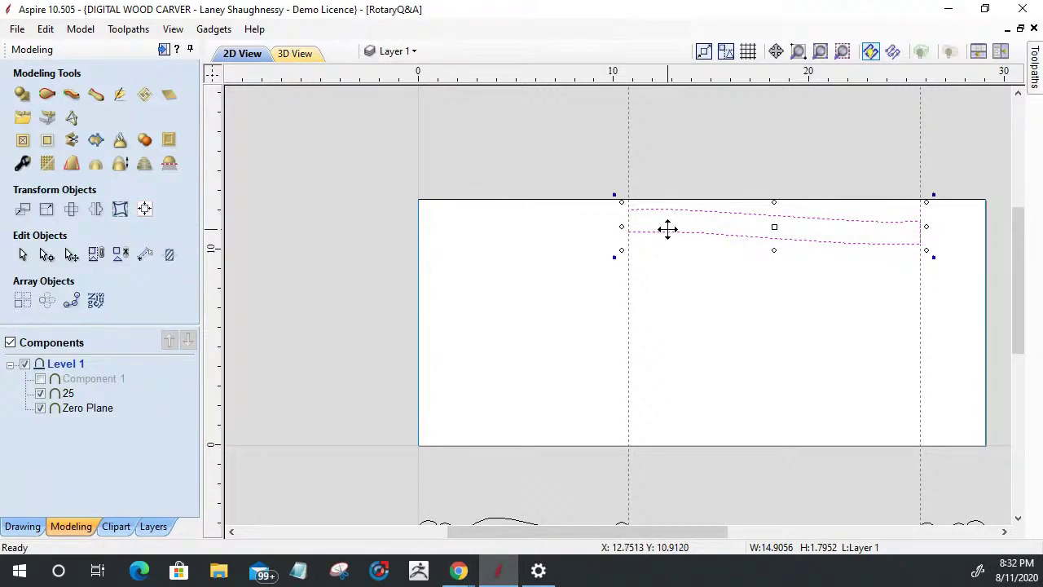
pyautogui.scroll(2, 669, 228)
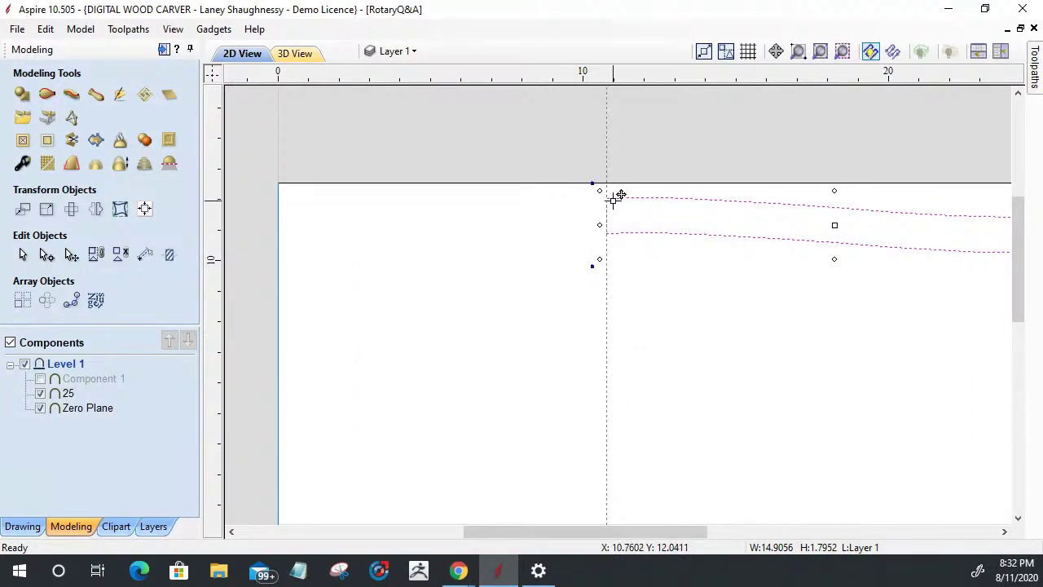
pyautogui.moveTo(610, 193); pyautogui.dragTo(620, 180)
pyautogui.scroll(-2, 624, 239)
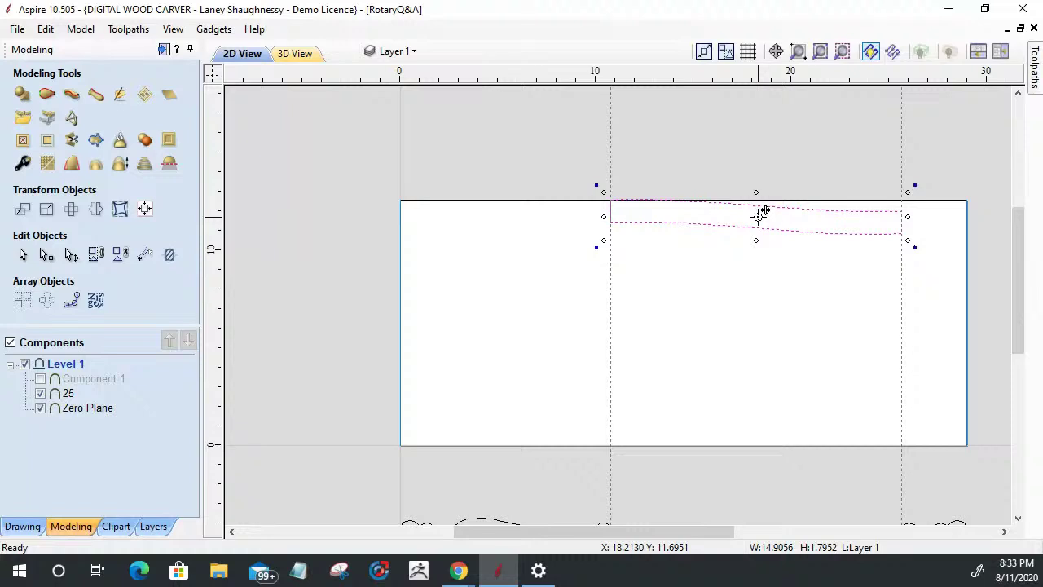
# Stack copies of the wavy strip down the workpiece between the vertical guides and delete the lowest copy.
pyautogui.moveTo(758, 203); pyautogui.dragTo(768, 366)
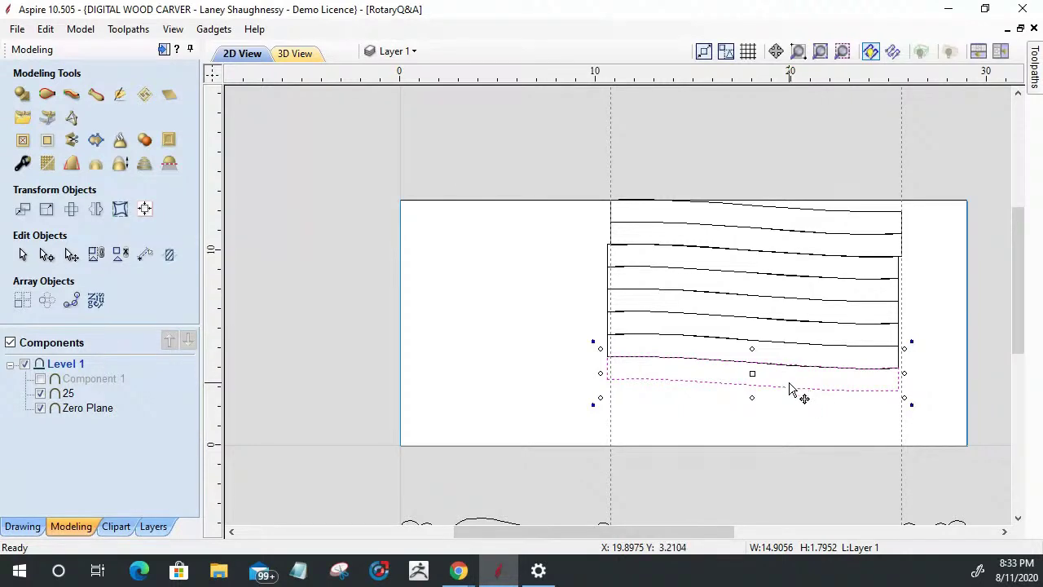
pyautogui.press('Delete')
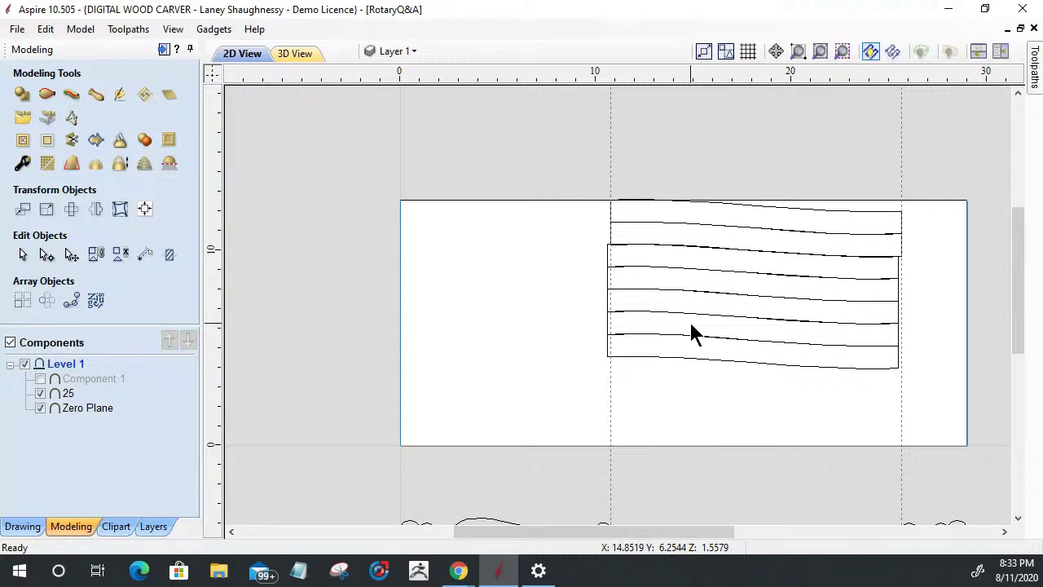
pyautogui.scroll(1, 691, 334)
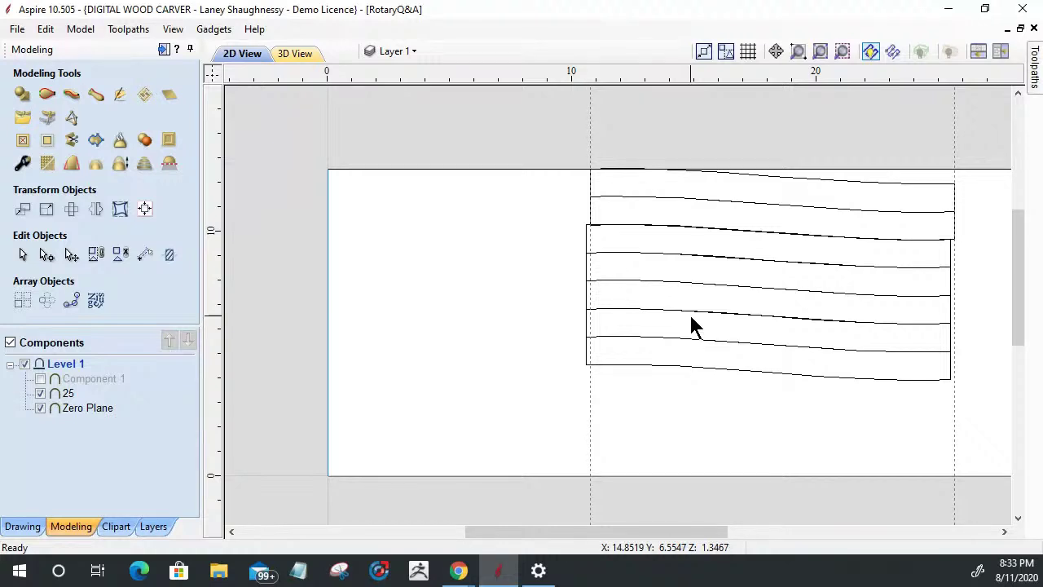
# Undo the strip copies, the strip's move and its height change.
pyautogui.hotkey('ctrl', 'z')
pyautogui.hotkey('ctrl', 'z')
pyautogui.hotkey('ctrl', 'z')
pyautogui.hotkey('ctrl', 'z')
pyautogui.hotkey('ctrl', 'z')
pyautogui.hotkey('ctrl', 'z')
pyautogui.hotkey('ctrl', 'z')
pyautogui.hotkey('ctrl', 'z')
pyautogui.hotkey('ctrl', 'z')
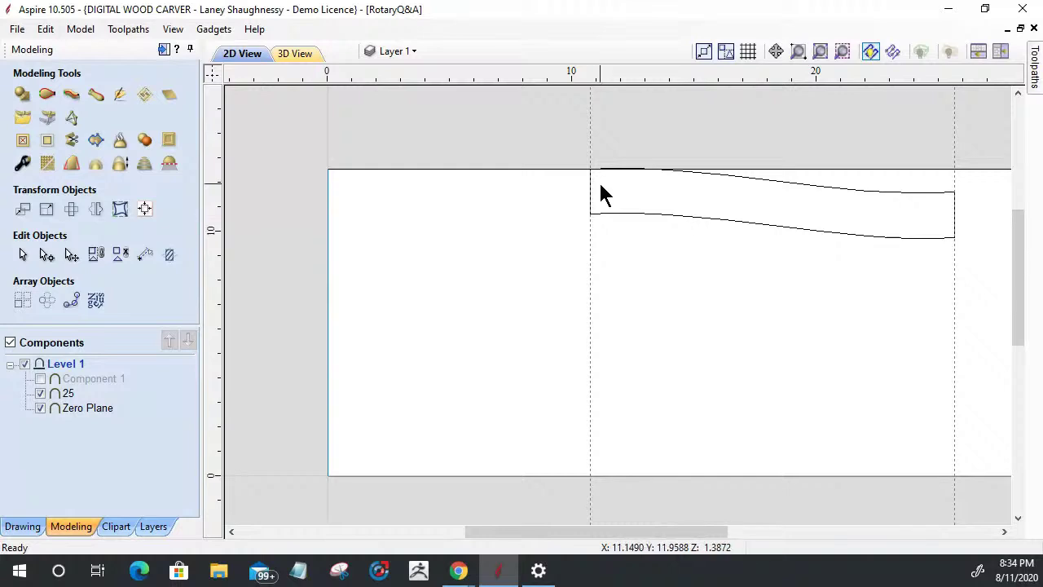
# Add a horizontal guide along the workpiece's upper edge at 12.5664 inches.
pyautogui.click(618, 209)
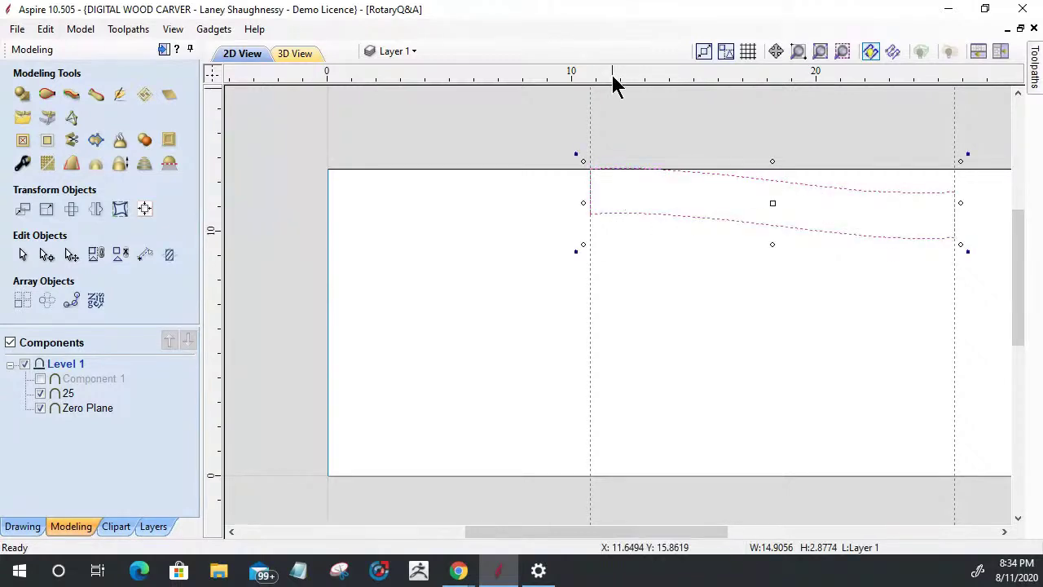
pyautogui.click(618, 133)
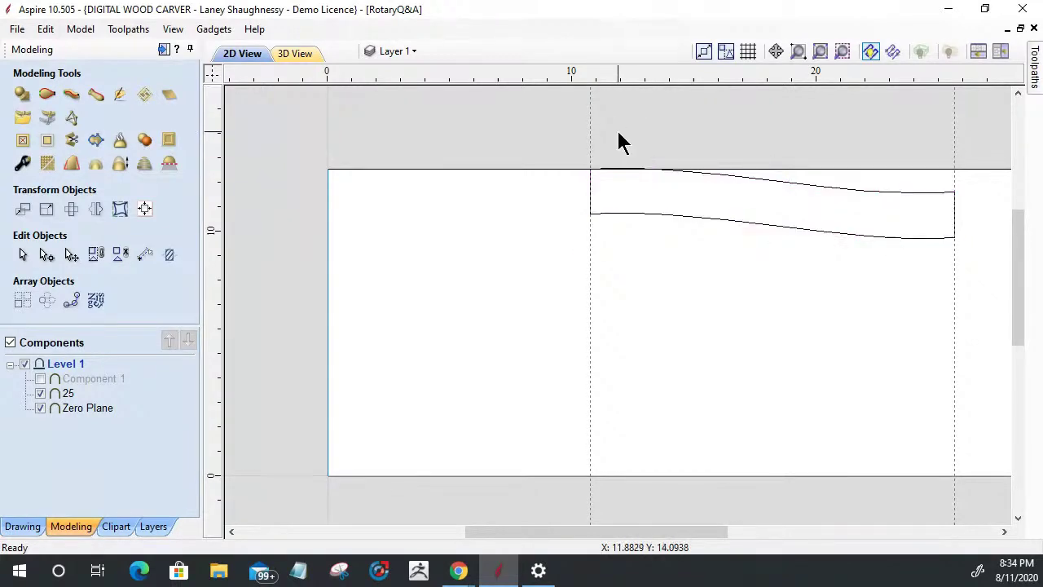
pyautogui.moveTo(636, 76); pyautogui.dragTo(591, 169)
# Create one parallel guide relative to the upper-edge guide, offset downward by a negative distance of 12.556/7 inches.
pyautogui.doubleClick(564, 169)
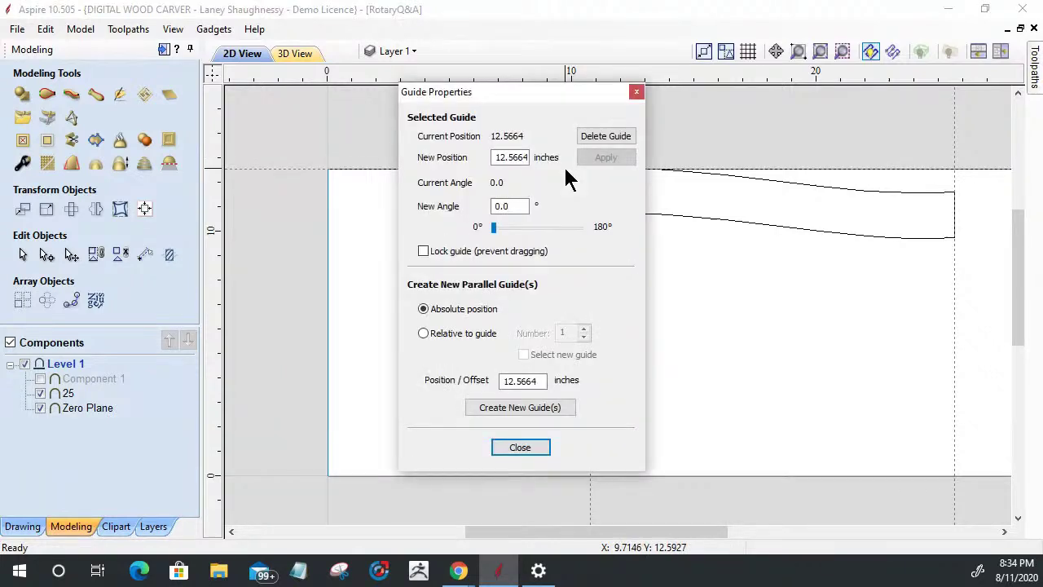
pyautogui.click(423, 333)
pyautogui.moveTo(514, 380); pyautogui.dragTo(457, 385)
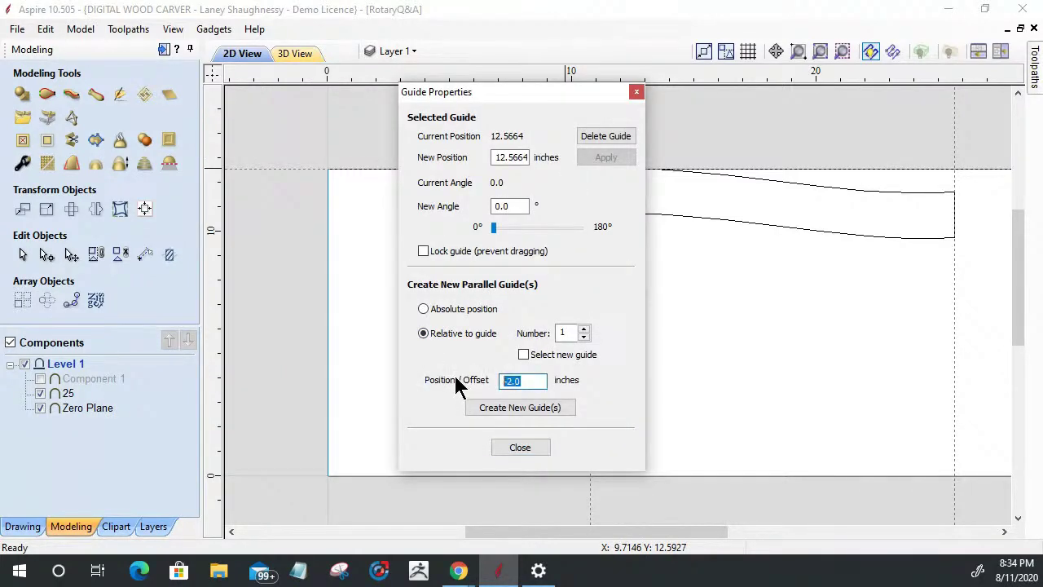
pyautogui.write('-')
pyautogui.moveTo(516, 381); pyautogui.dragTo(481, 384)
pyautogui.rightClick(515, 386)
pyautogui.click(531, 407)
pyautogui.doubleClick(526, 381)
pyautogui.write('12.556')
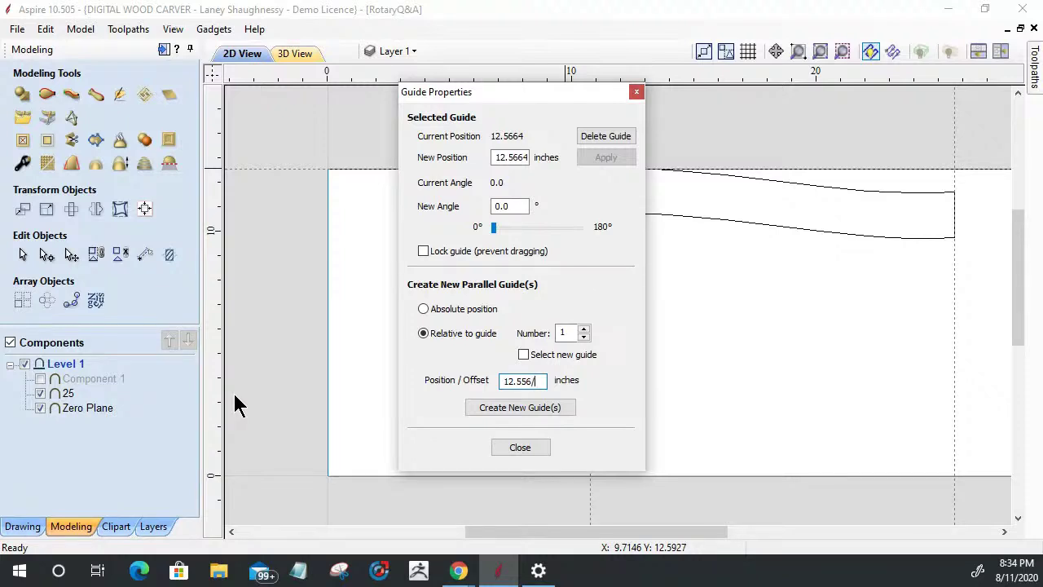
pyautogui.write('/7')
pyautogui.press('=')
pyautogui.press('Home')
pyautogui.write('-')
pyautogui.click(521, 410)
pyautogui.click(526, 452)
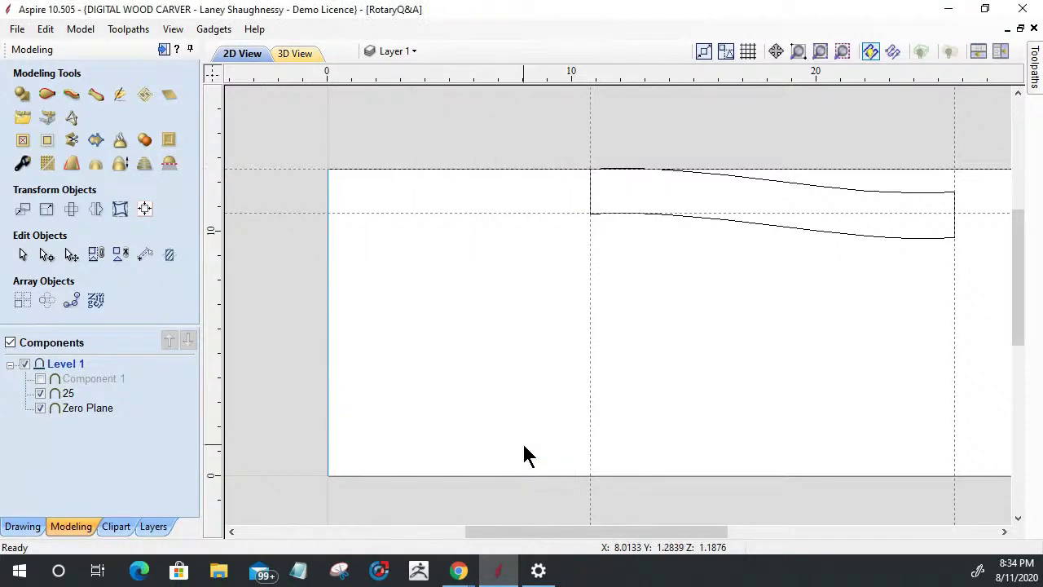
# Edit the wavy strip's nodes and move its lower-left corner node onto the intersection of the new guide and left vertical guide.
pyautogui.scroll(6, 576, 213)
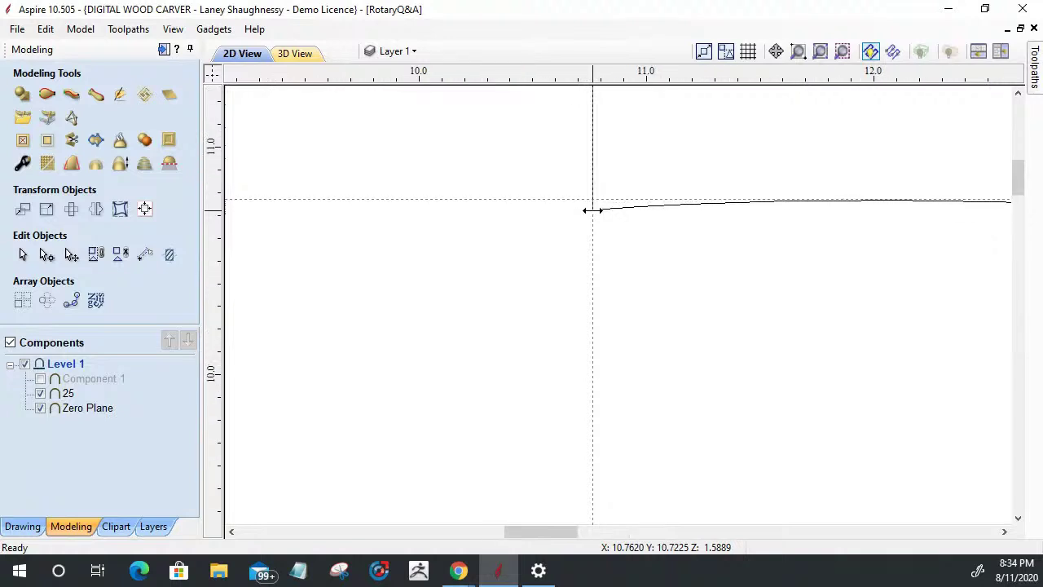
pyautogui.click(602, 207)
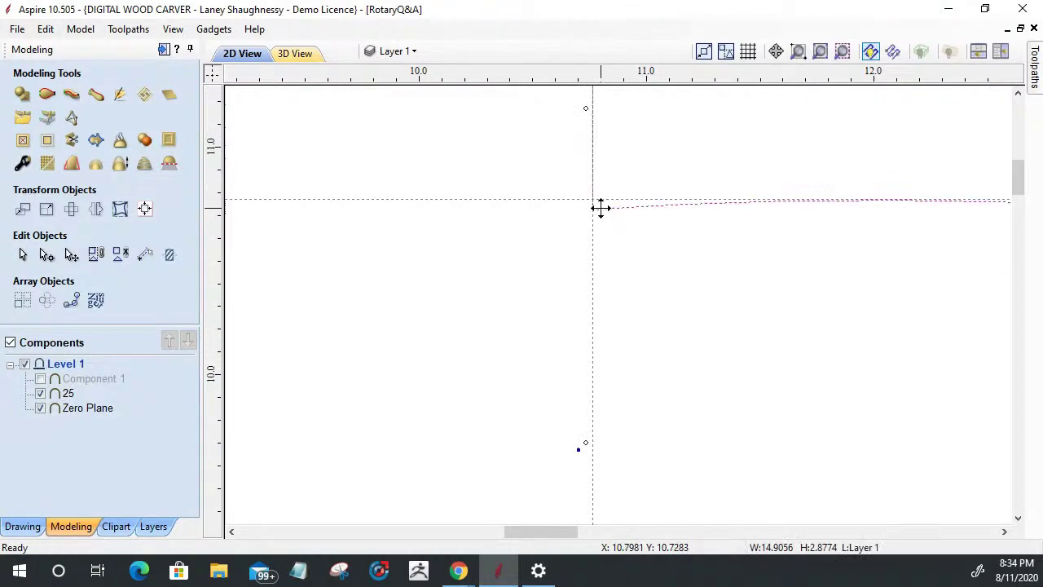
pyautogui.click(47, 256)
pyautogui.moveTo(594, 209); pyautogui.dragTo(593, 199)
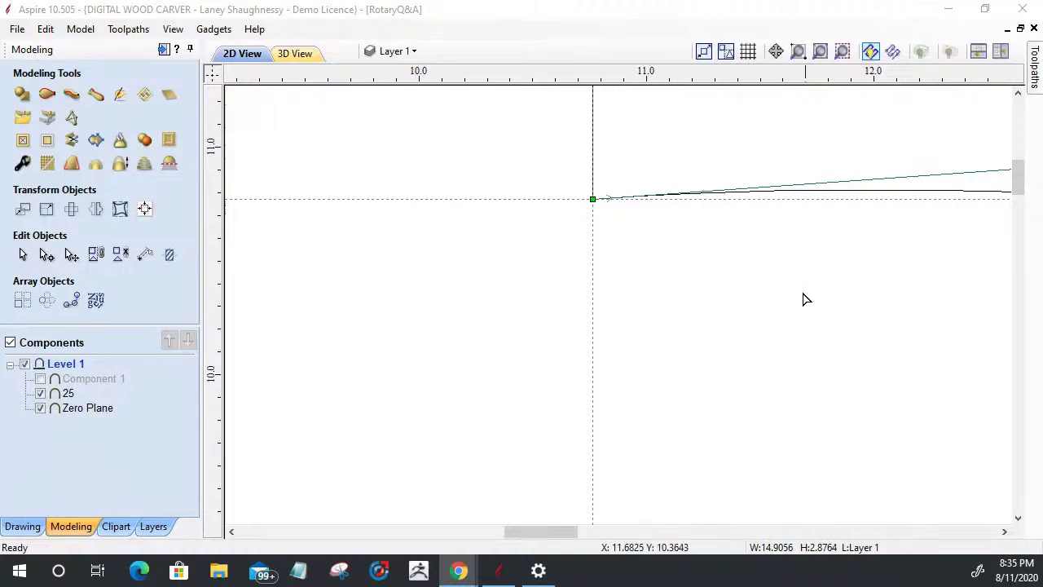
# Convert the strip's upper and lower curved spans to straight lines.
pyautogui.scroll(-8, 838, 375)
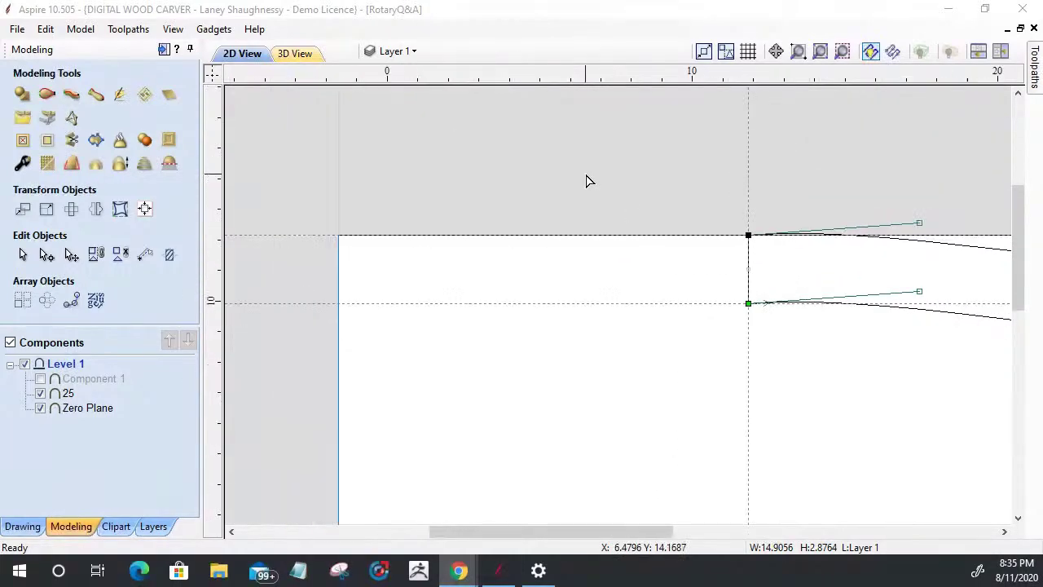
pyautogui.scroll(-1, 588, 181)
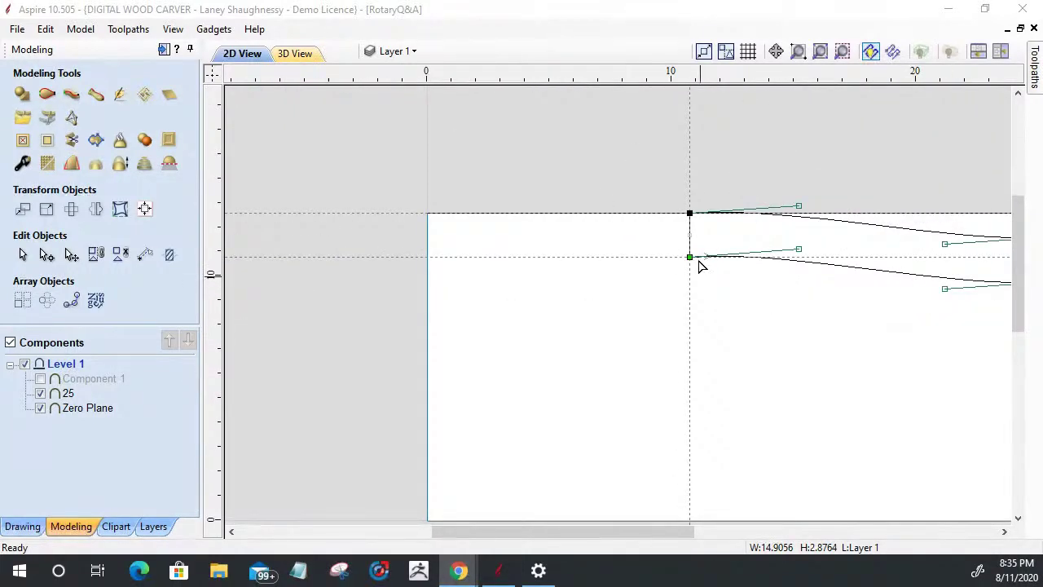
pyautogui.scroll(3, 694, 254)
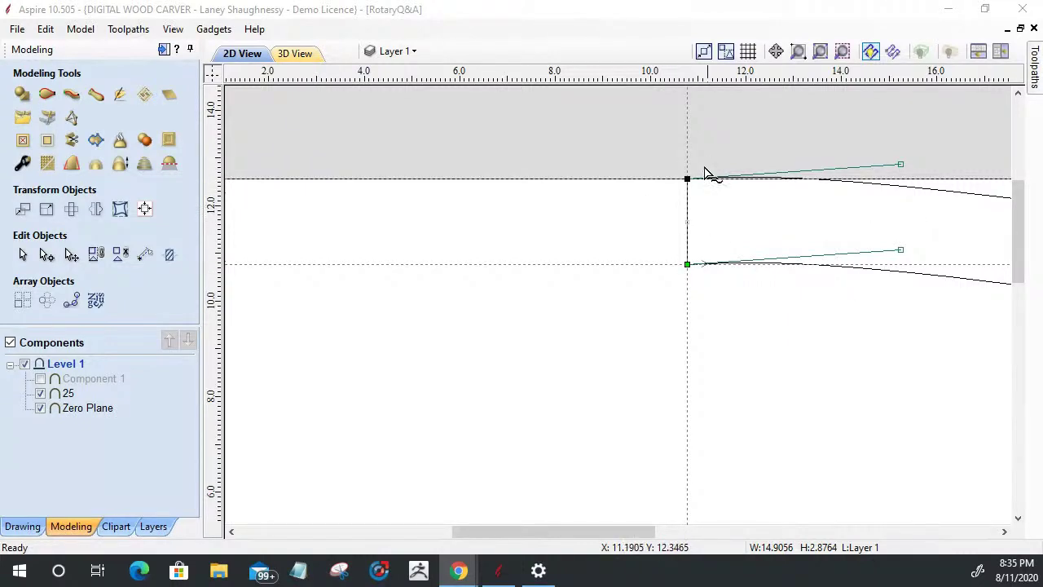
pyautogui.scroll(-8, 548, 239)
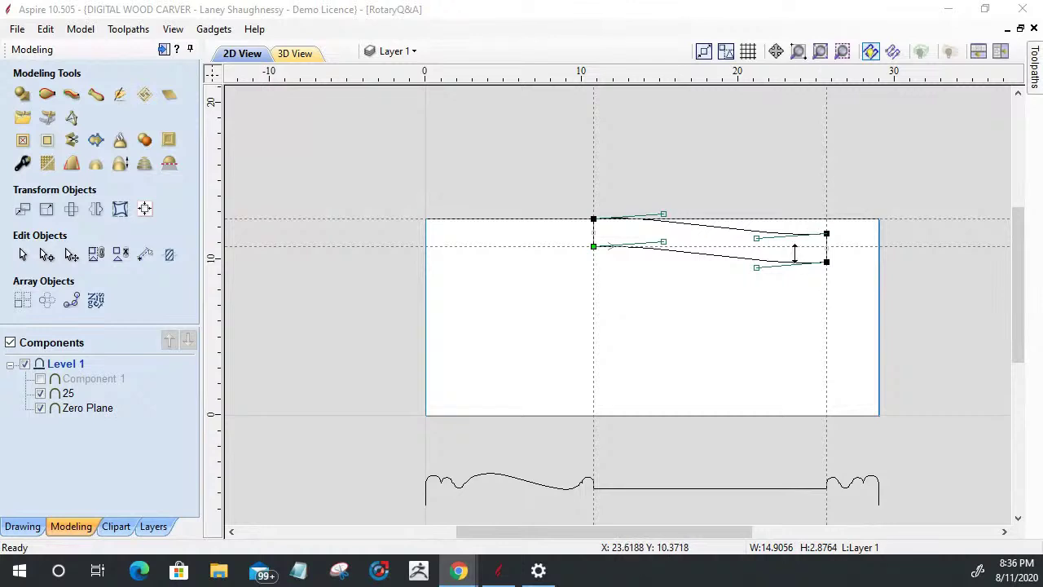
pyautogui.rightClick(749, 238)
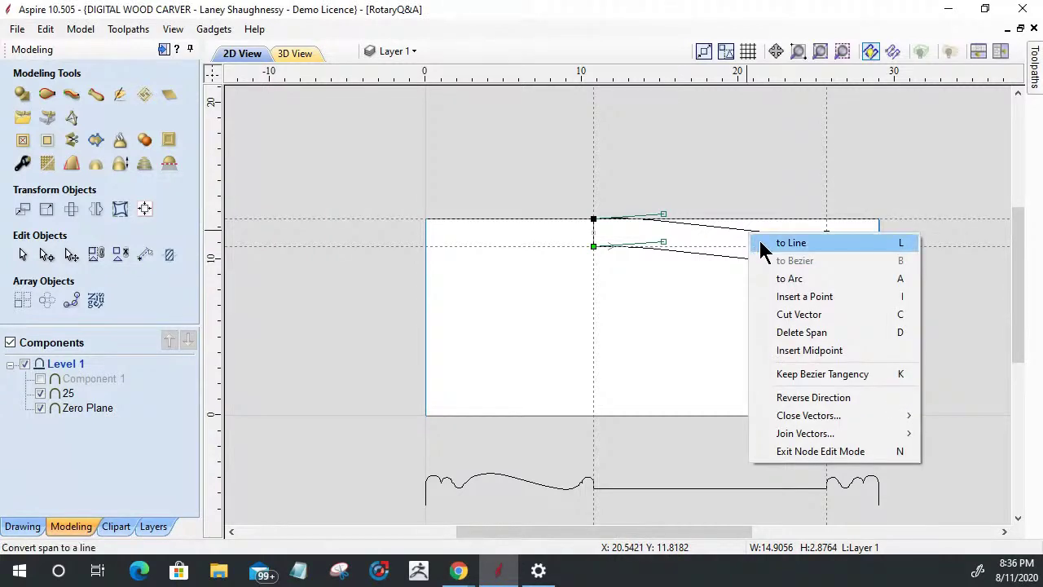
pyautogui.click(758, 243)
pyautogui.rightClick(737, 266)
pyautogui.click(740, 272)
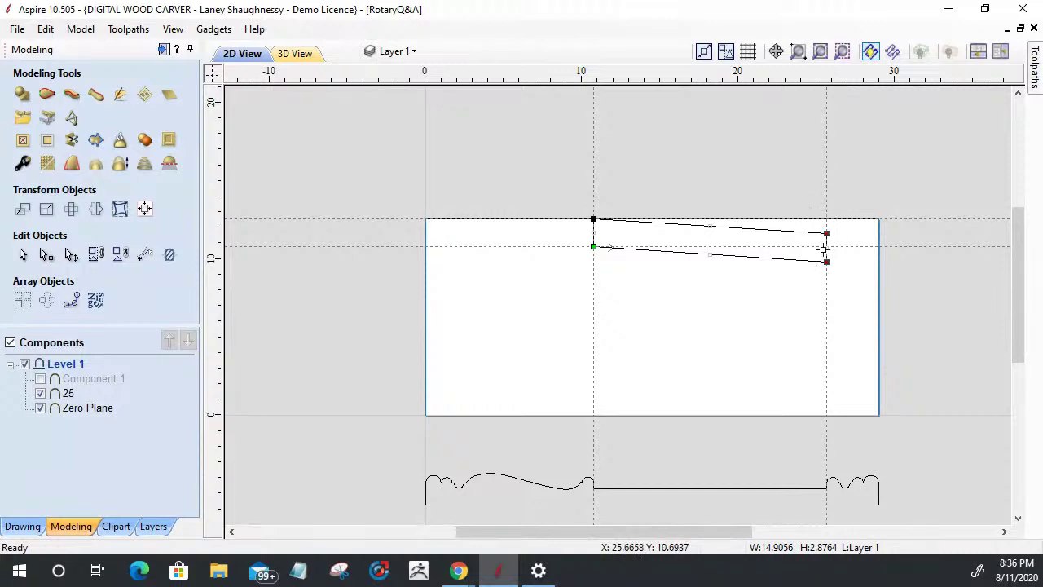
# Raise the strip's two right-end nodes to the upper guide level and align its lower two corner nodes horizontally on the lower guide.
pyautogui.moveTo(826, 234); pyautogui.dragTo(825, 219)
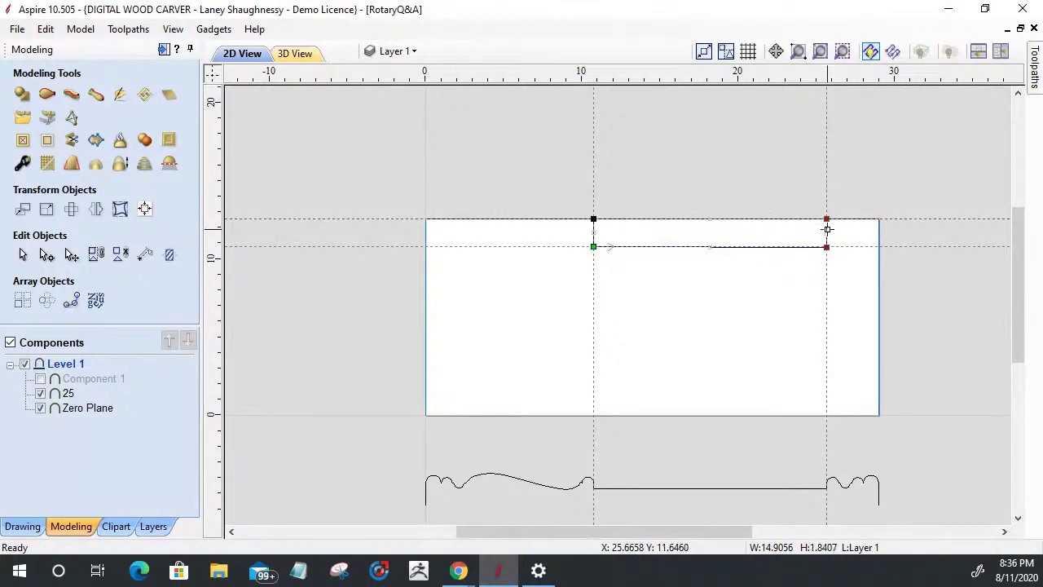
pyautogui.click(778, 251)
pyautogui.scroll(2, 778, 249)
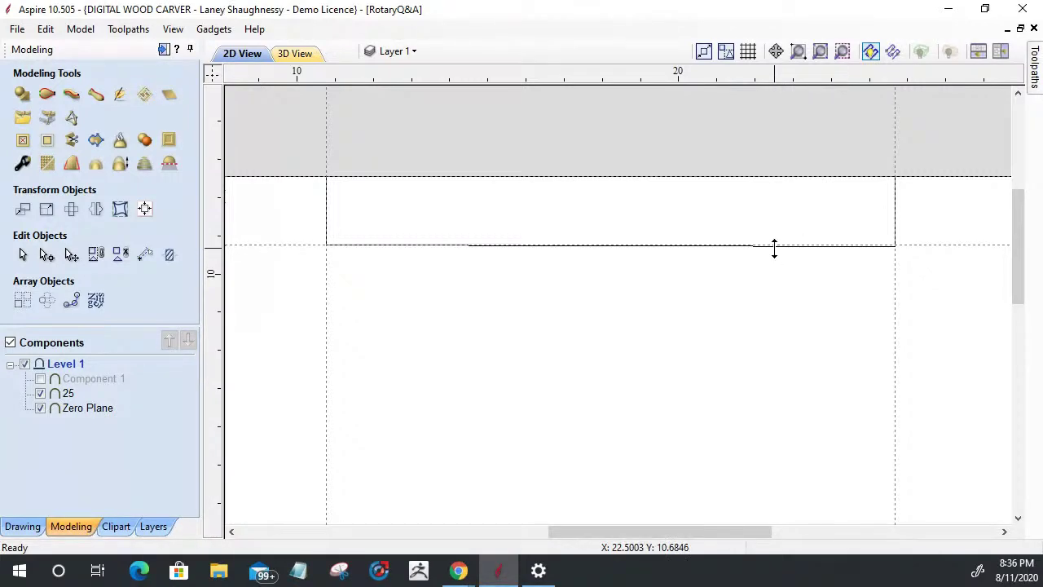
pyautogui.click(775, 249)
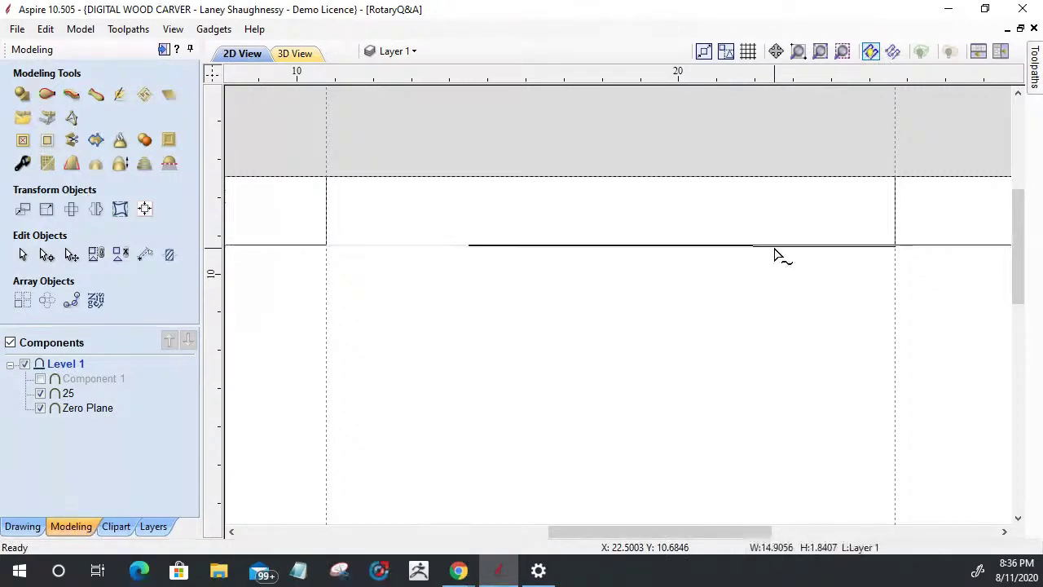
pyautogui.click(894, 246)
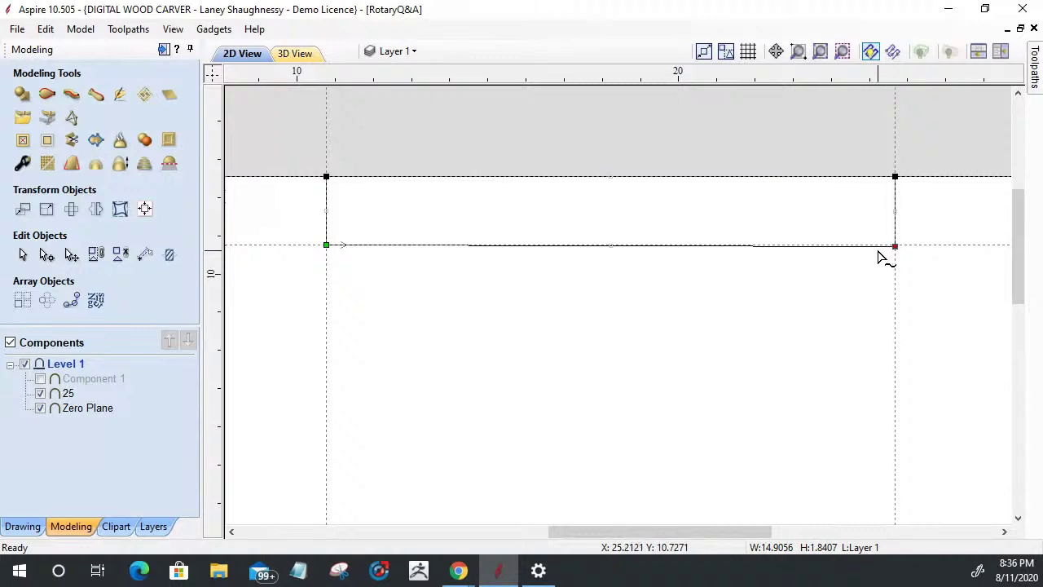
pyautogui.click(326, 245)
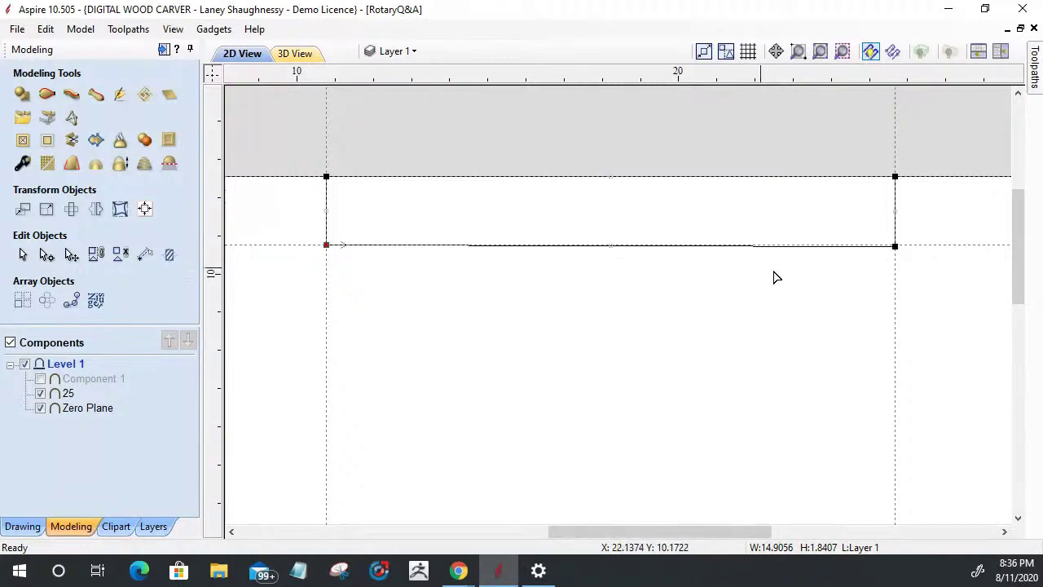
pyautogui.keyDown('shift'); pyautogui.click(896, 247); pyautogui.keyUp('shift')
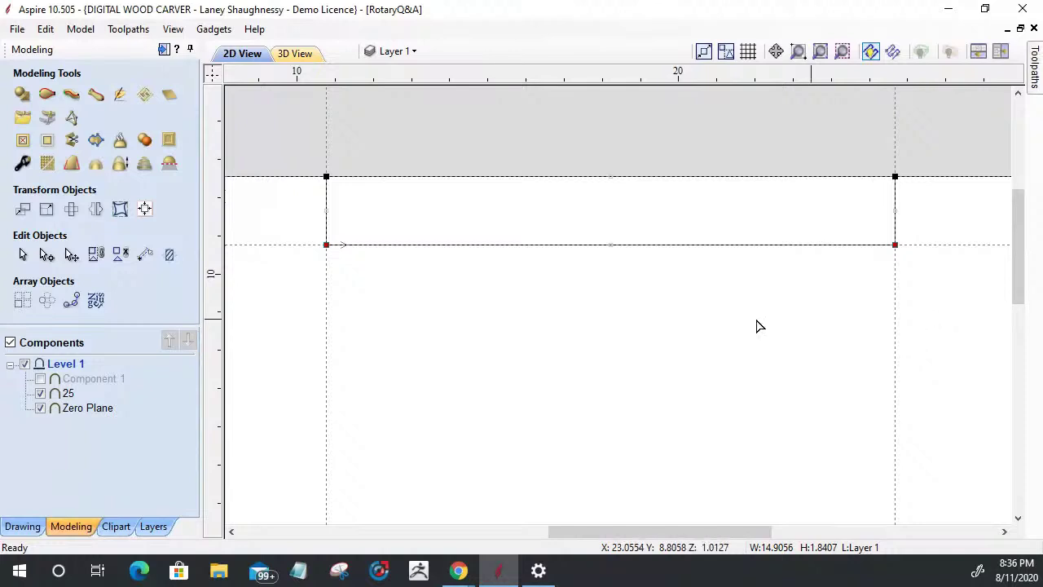
pyautogui.click(603, 371)
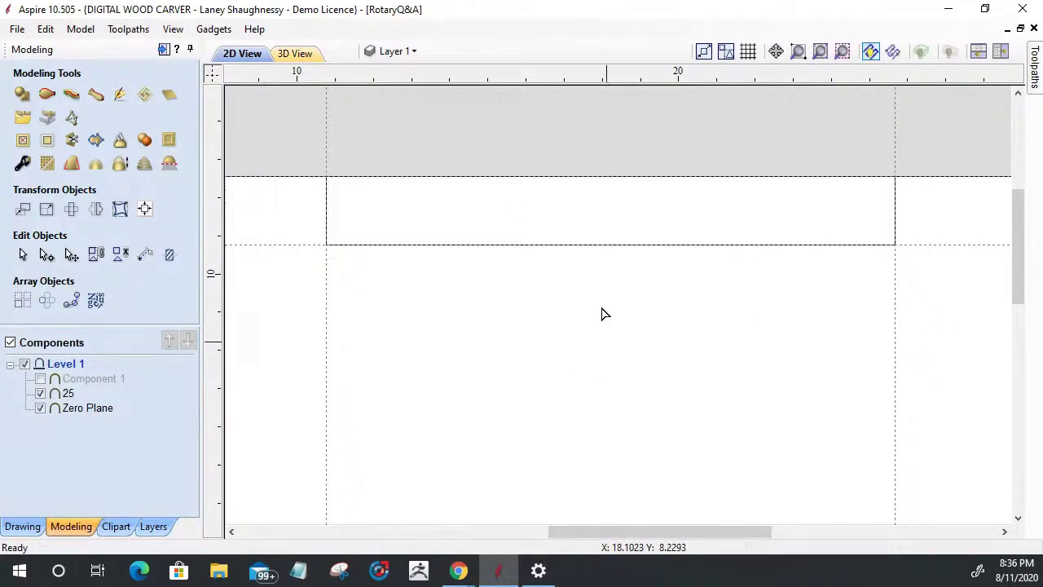
# Check the straight strip's width and height in the Set Size tool.
pyautogui.click(46, 209)
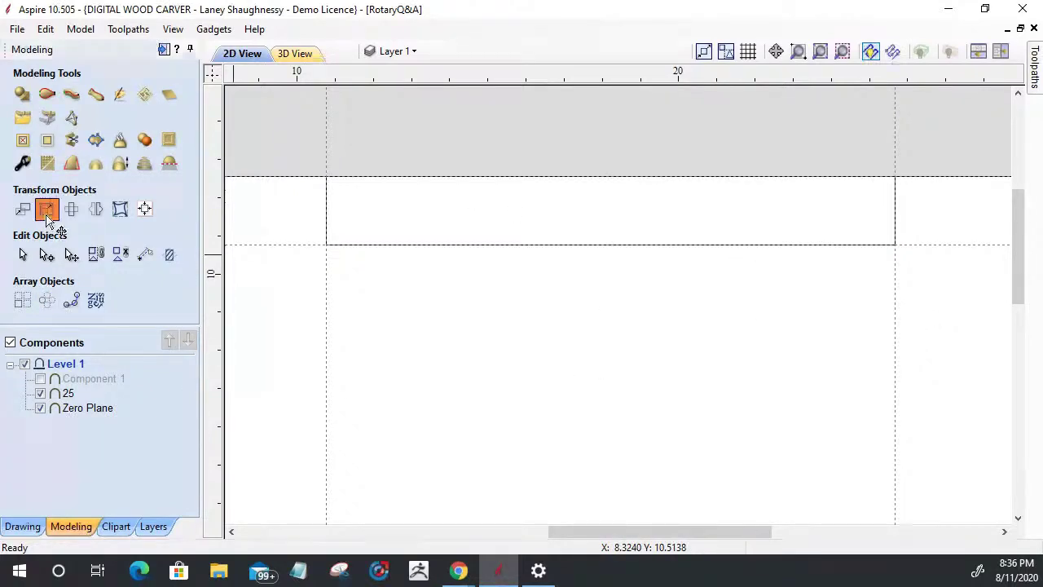
pyautogui.click(454, 244)
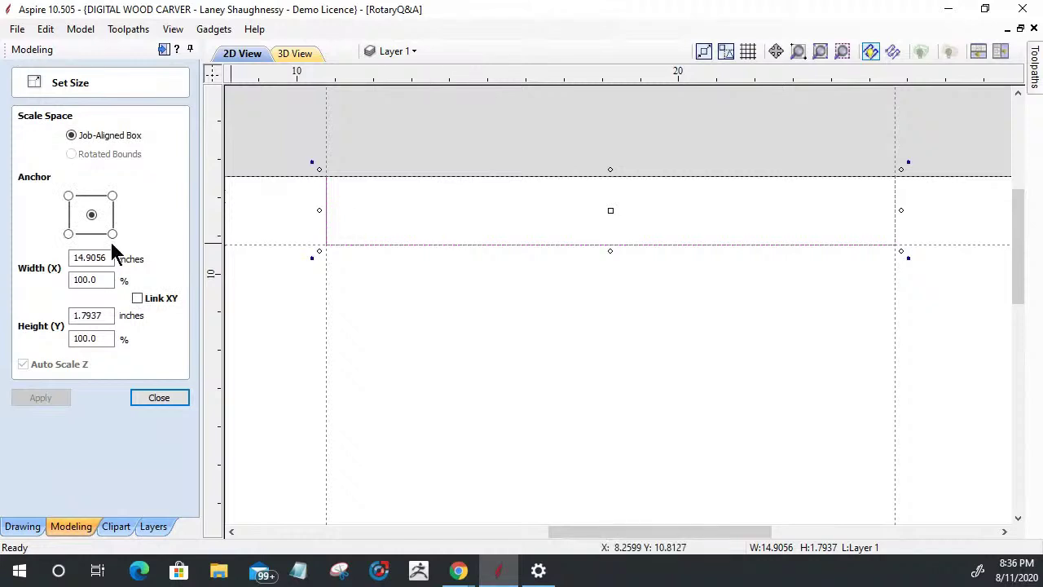
pyautogui.click(159, 396)
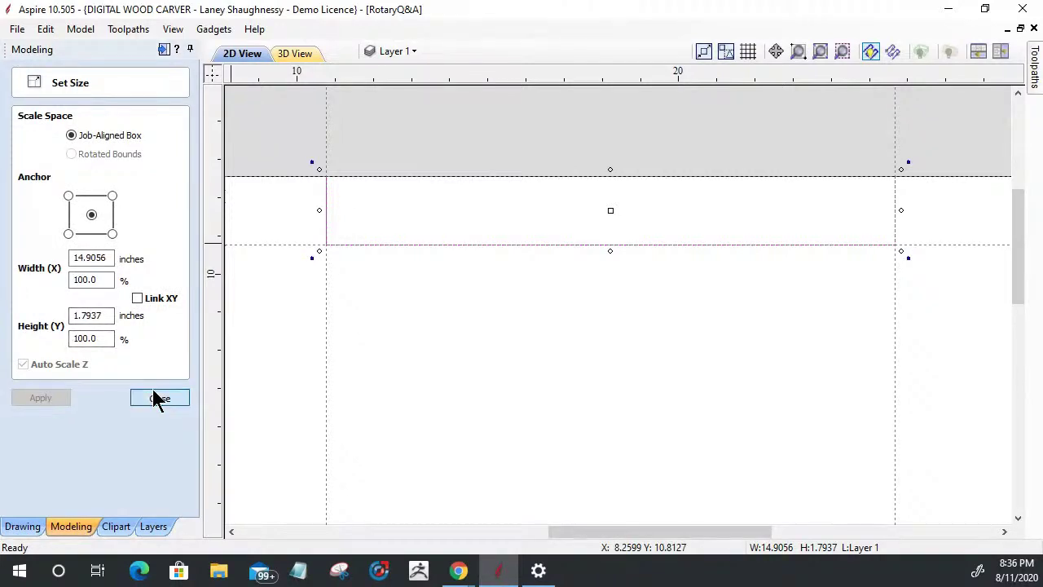
# Remove the two horizontal guides running along the strip's upper and lower edges.
pyautogui.scroll(-3, 750, 317)
pyautogui.scroll(-1, 810, 312)
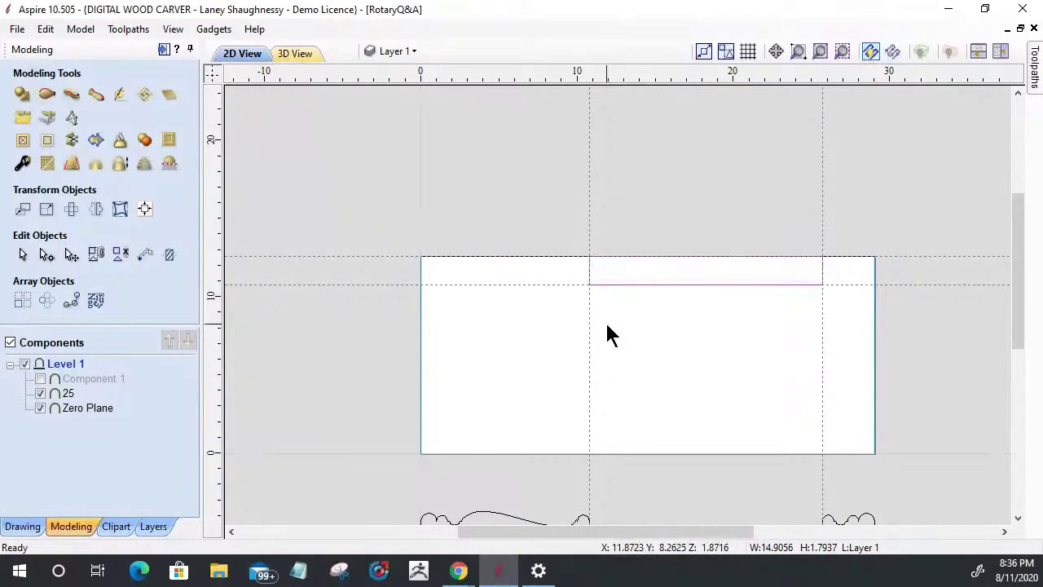
pyautogui.click(626, 284)
pyautogui.scroll(4, 641, 282)
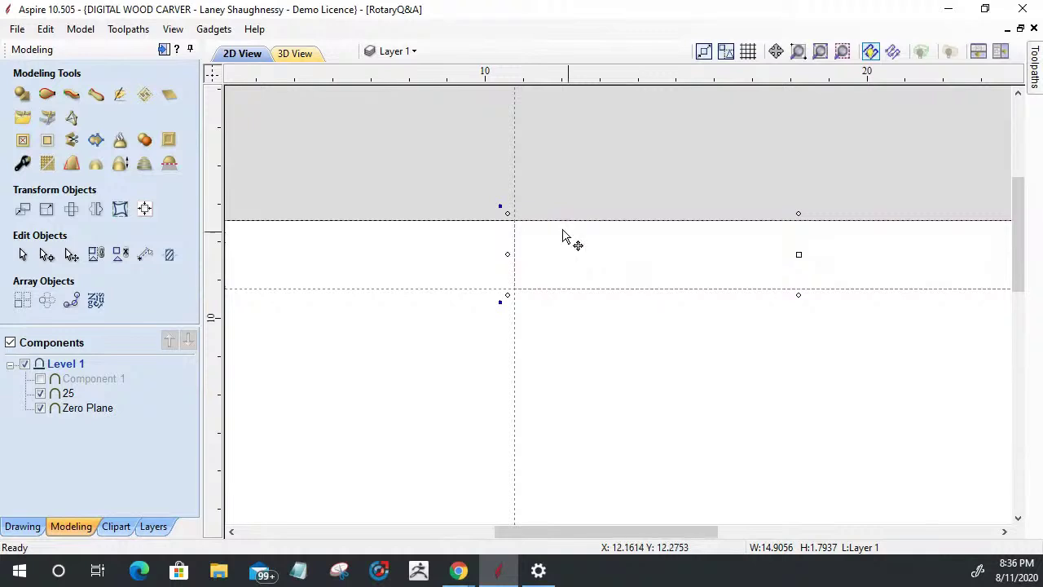
pyautogui.scroll(-1, 399, 220)
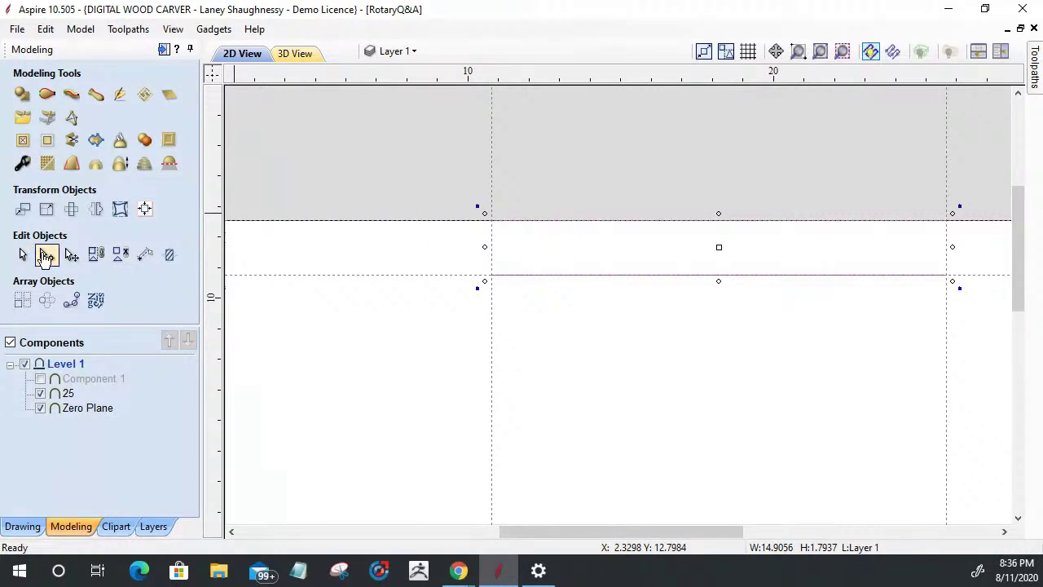
pyautogui.click(405, 221)
pyautogui.moveTo(405, 221)
pyautogui.mouseDown()
pyautogui.moveTo(412, 158)
pyautogui.moveTo(408, 221)
pyautogui.mouseUp()
pyautogui.moveTo(411, 267)
pyautogui.mouseDown()
pyautogui.moveTo(424, 229)
pyautogui.moveTo(411, 274)
pyautogui.mouseUp()
# Edit the strip's nodes and convert its long upper and lower spans from lines to Bezier curves.
pyautogui.click(581, 276)
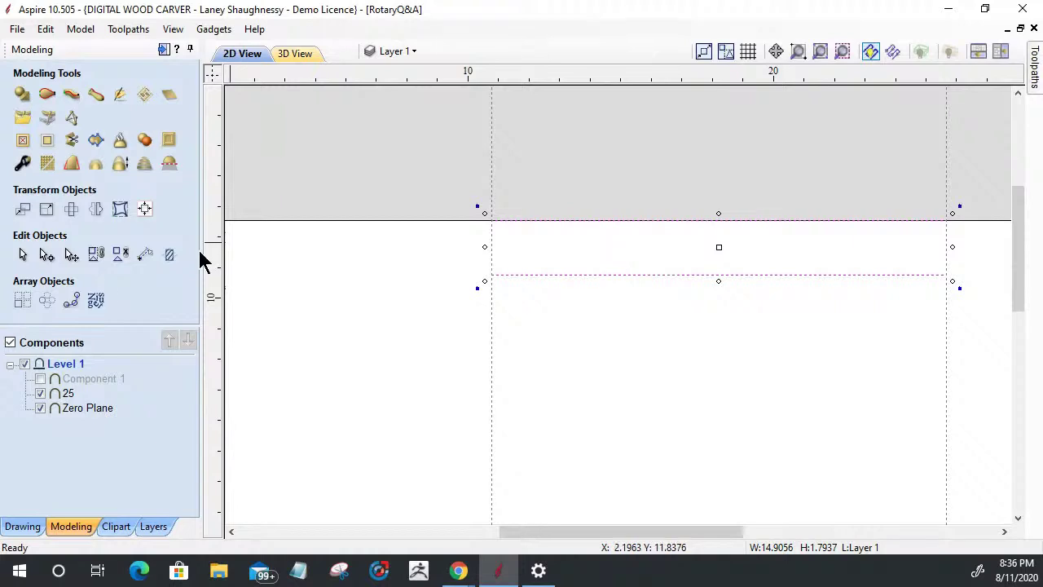
pyautogui.press('n')
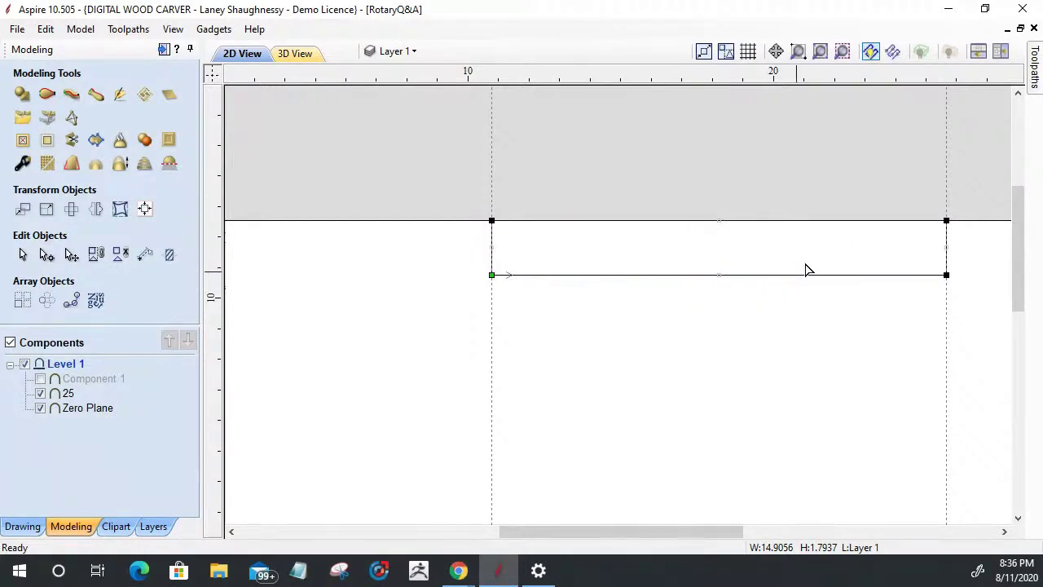
pyautogui.click(917, 203)
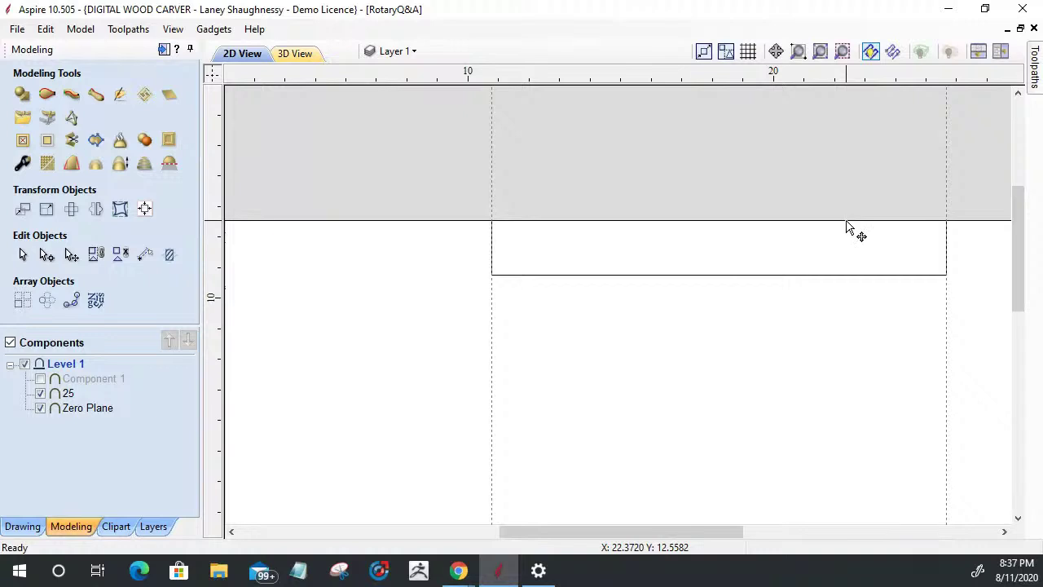
pyautogui.rightClick(840, 219)
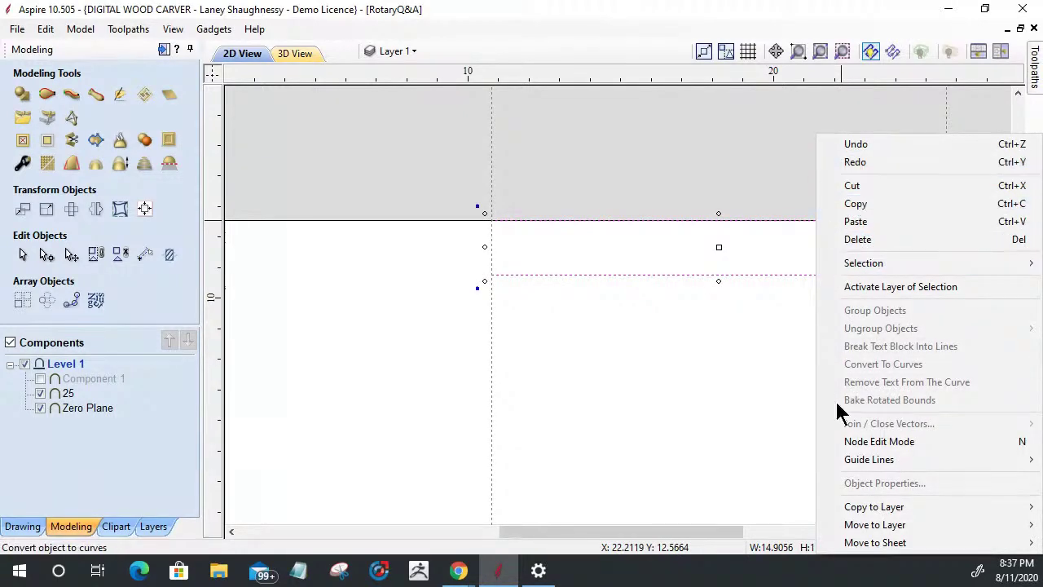
pyautogui.click(751, 221)
pyautogui.doubleClick(750, 220)
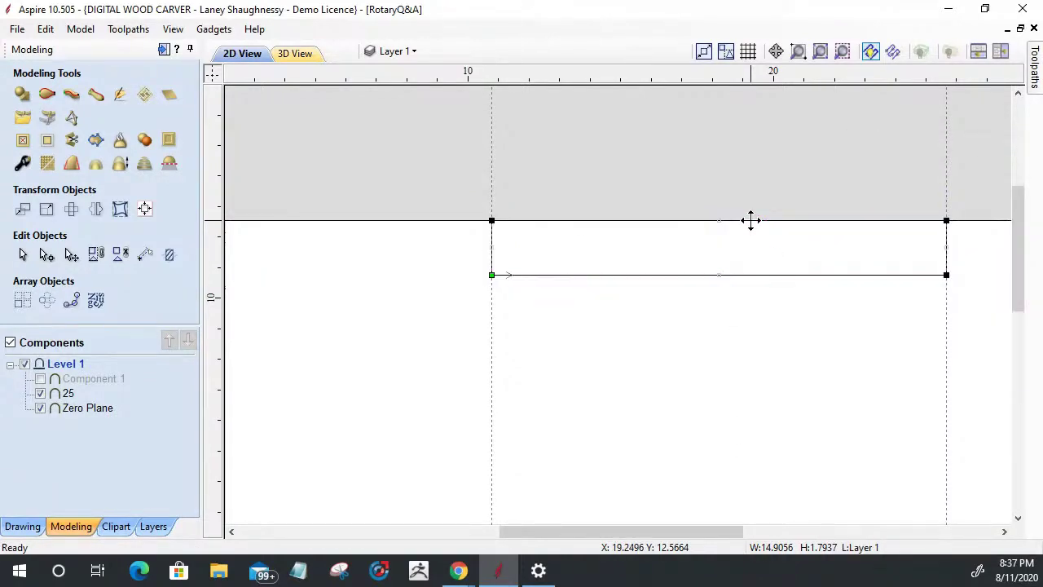
pyautogui.rightClick(759, 223)
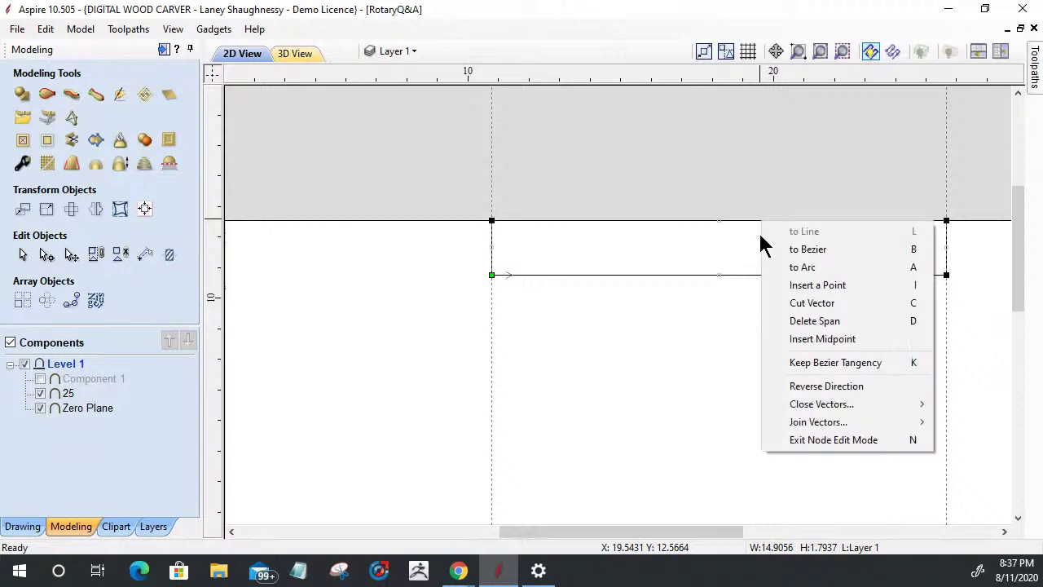
pyautogui.click(770, 250)
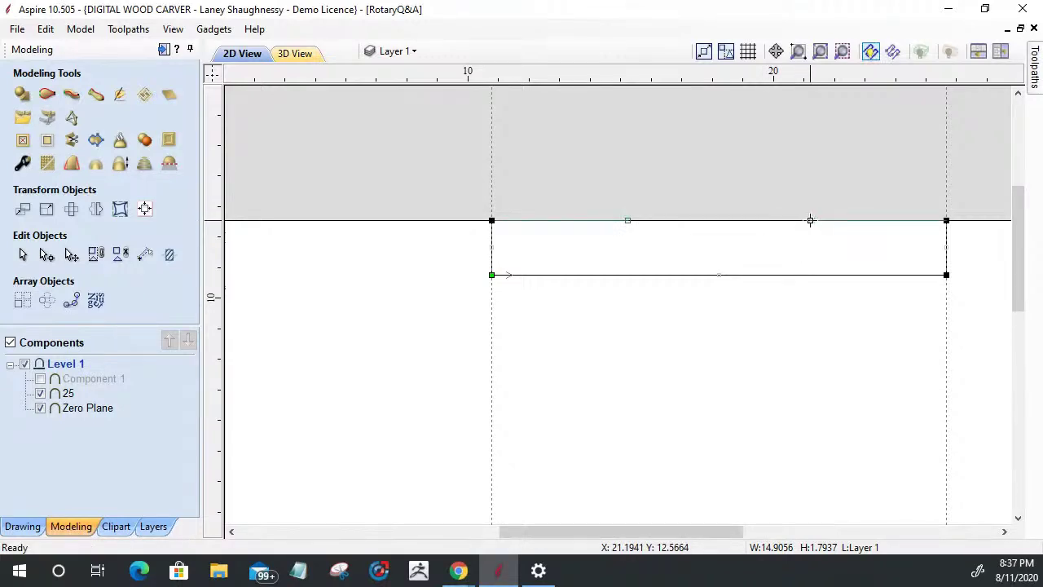
pyautogui.click(809, 221)
pyautogui.moveTo(808, 228); pyautogui.dragTo(808, 222)
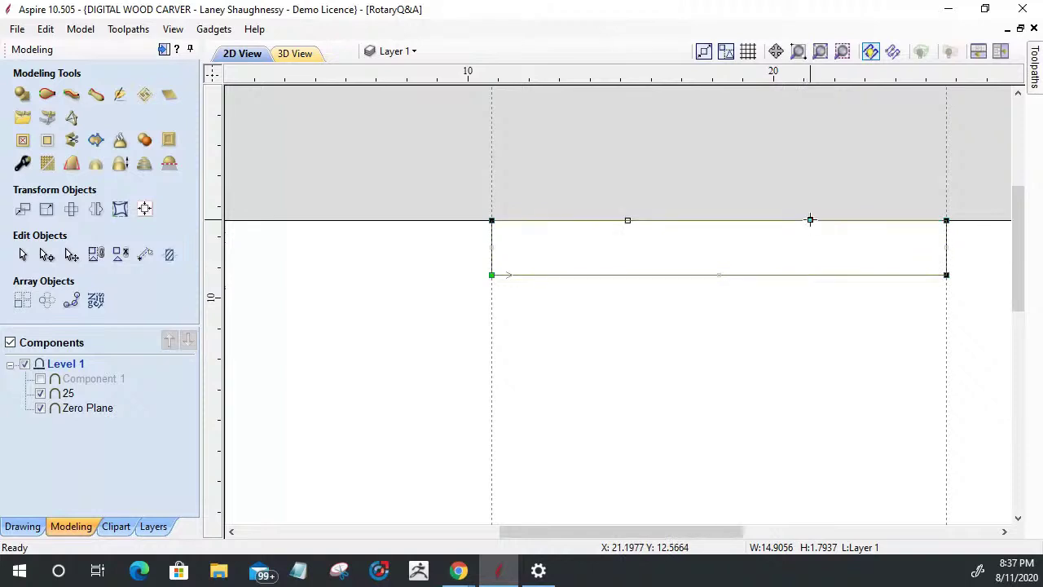
pyautogui.rightClick(802, 280)
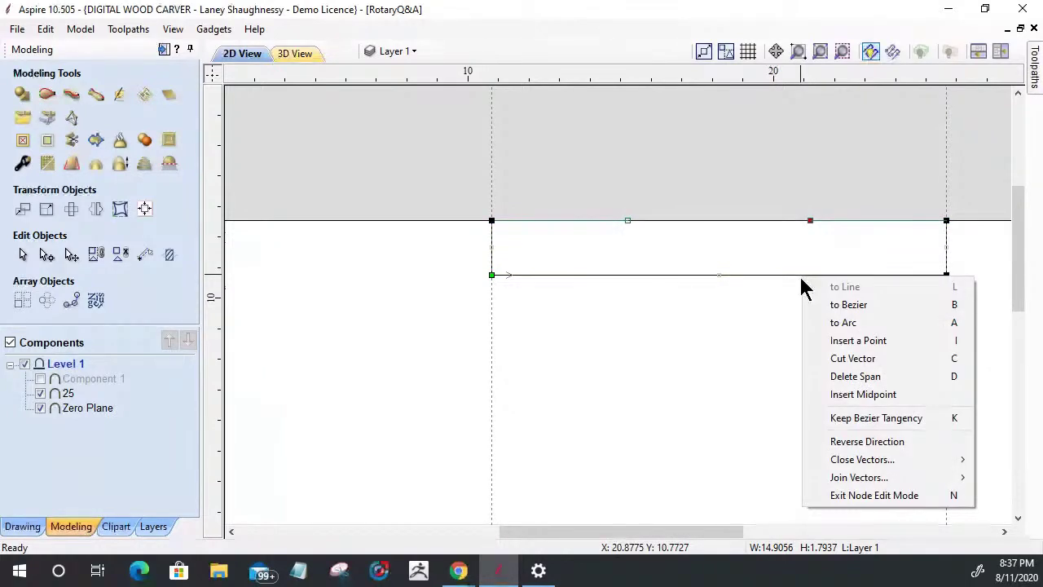
pyautogui.press('b')
# Nudge both right-hand Bezier handles of the strip downward and lower its two right-end nodes slightly.
pyautogui.moveTo(775, 207); pyautogui.dragTo(850, 304)
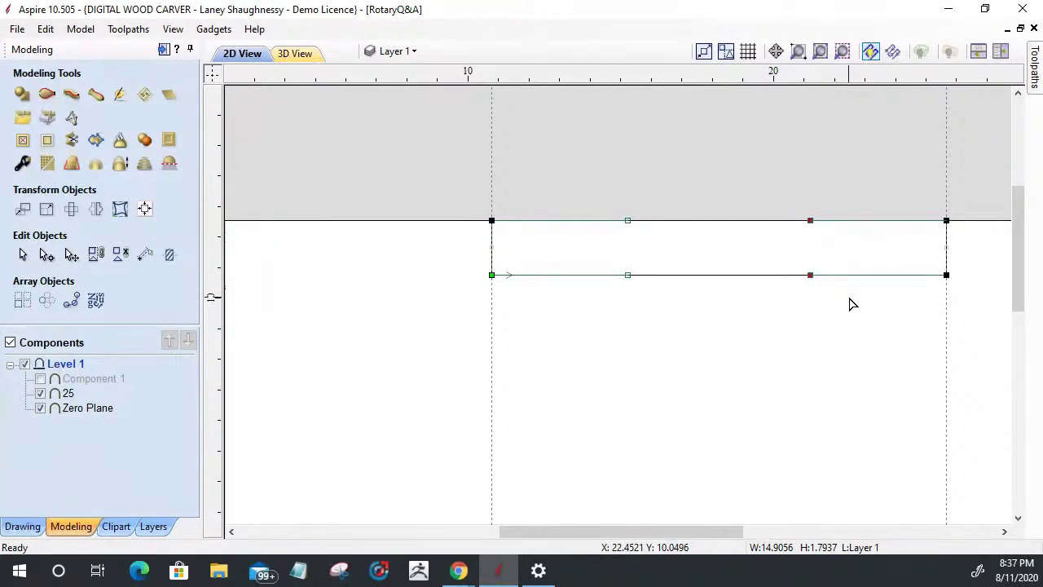
pyautogui.press('Down')
pyautogui.press('Down')
pyautogui.press('Down')
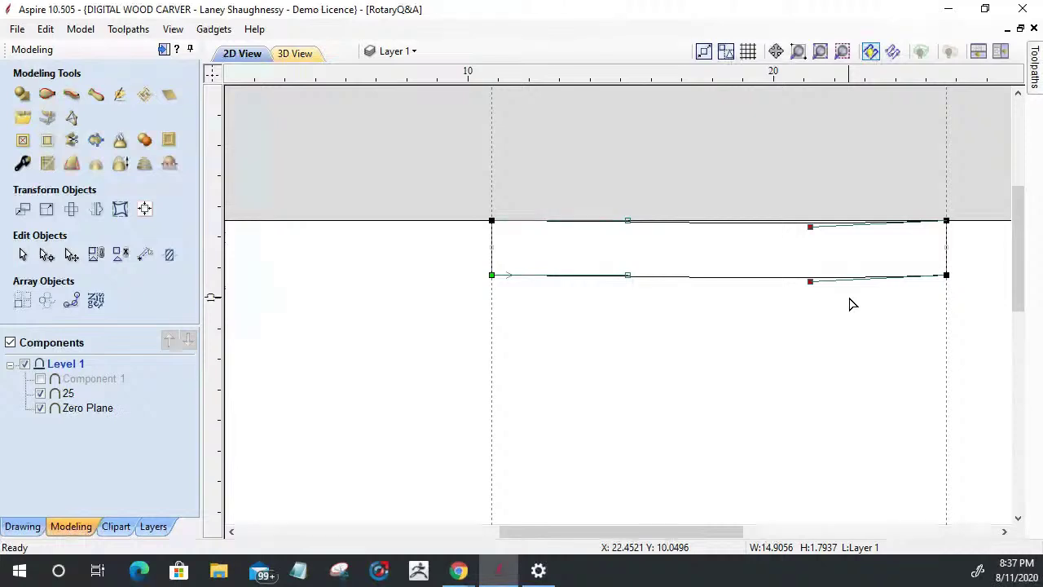
pyautogui.press('Down')
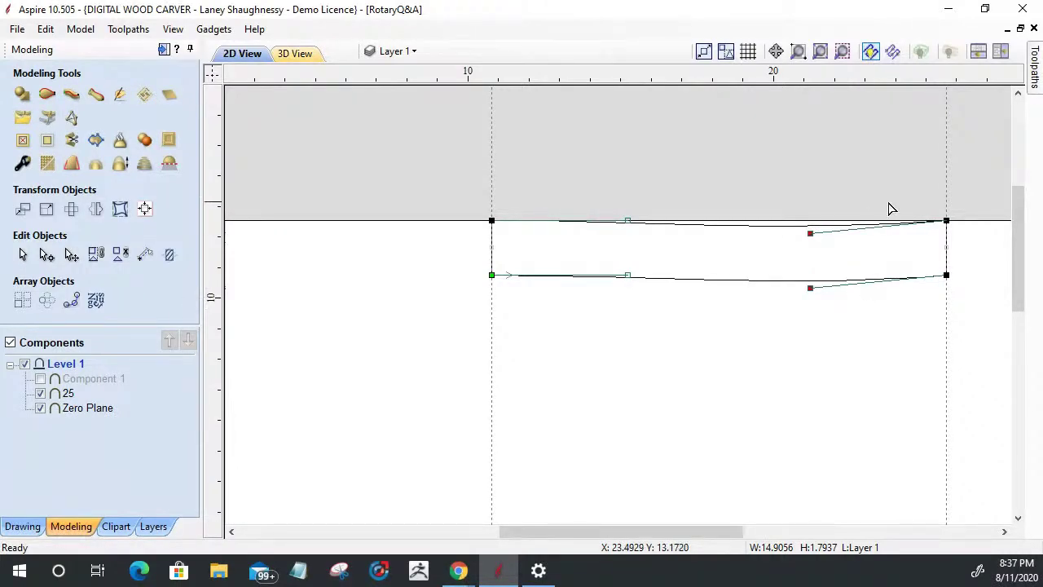
pyautogui.moveTo(940, 214); pyautogui.dragTo(984, 312)
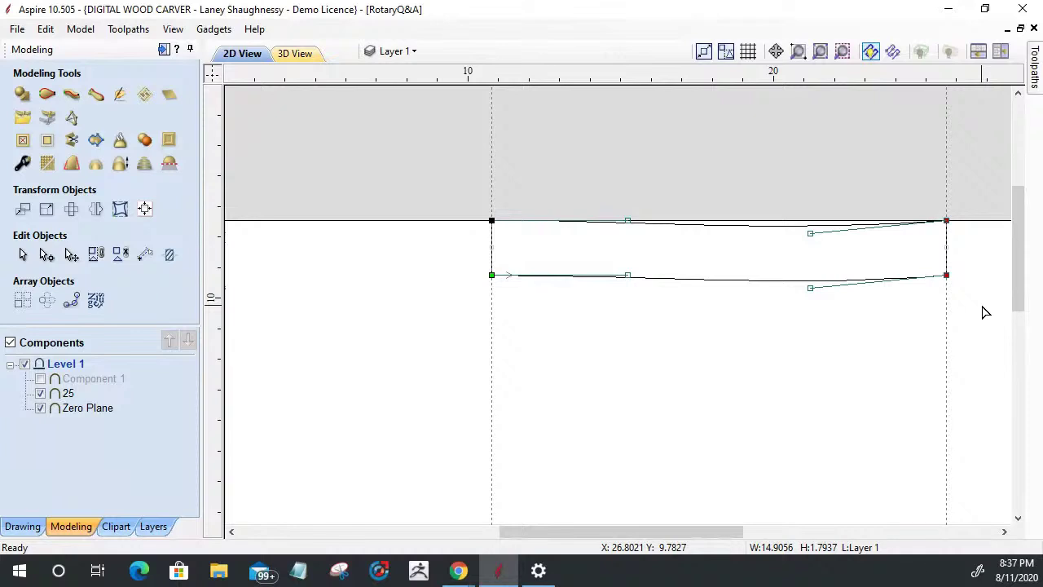
pyautogui.press('Down')
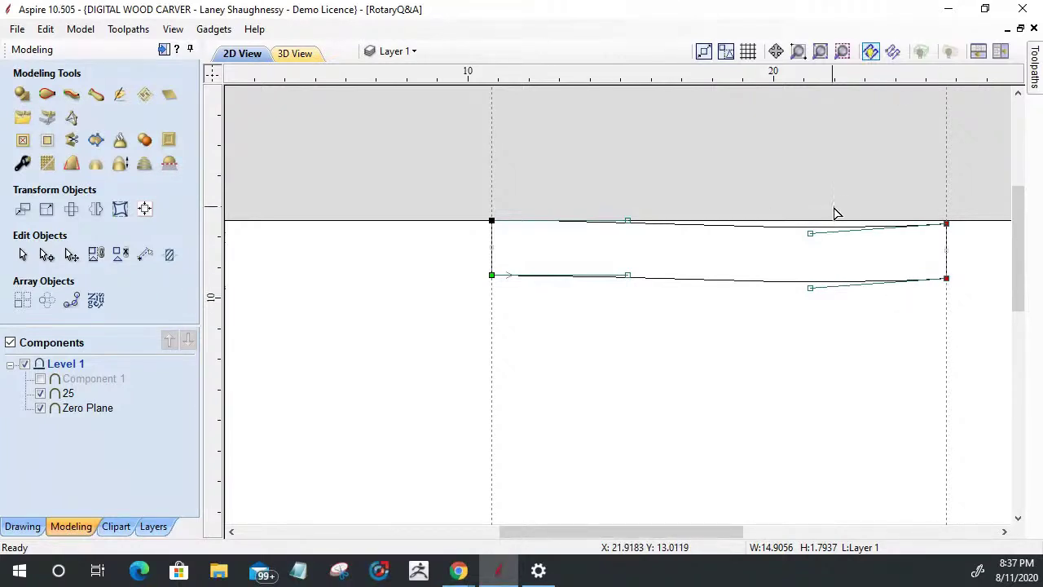
# Lower the strip's right-end nodes together with their adjacent Bezier handles, giving the strip an overall height of about 2.6 inches.
pyautogui.moveTo(795, 195); pyautogui.dragTo(823, 295)
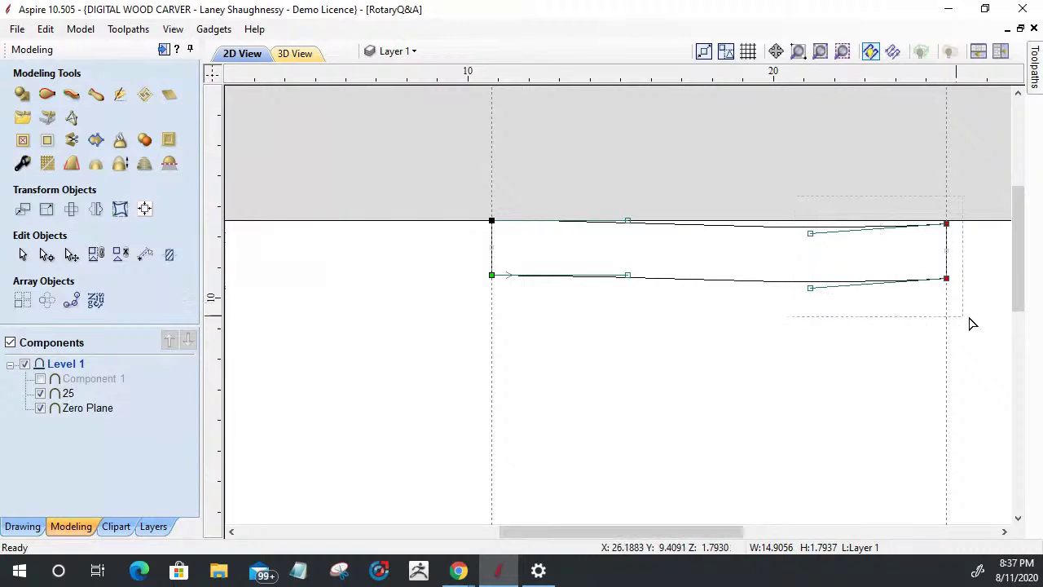
pyautogui.press('Down')
pyautogui.press('Down')
pyautogui.press('Down')
pyautogui.press('Down')
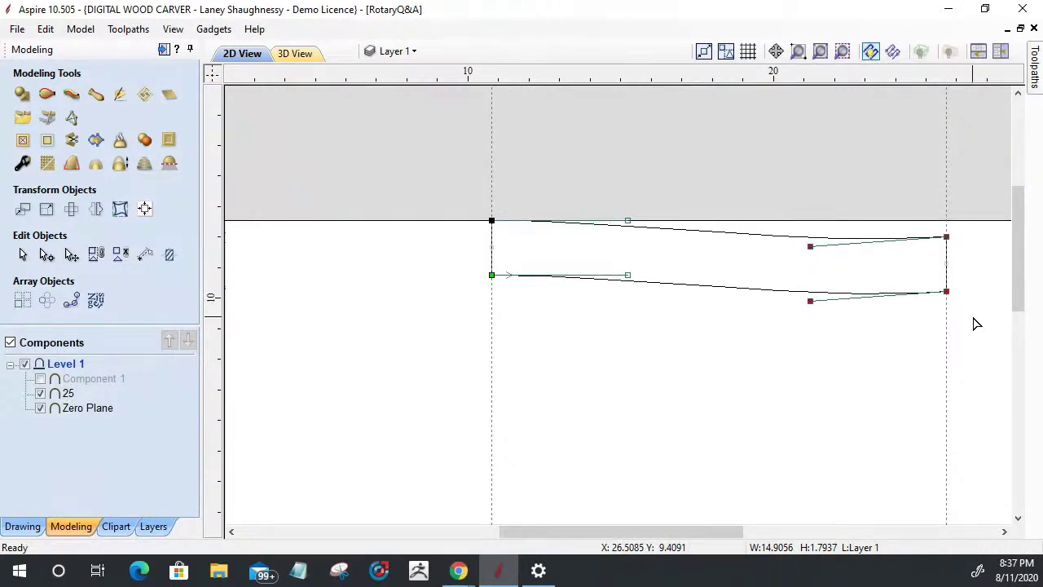
pyautogui.press('Down')
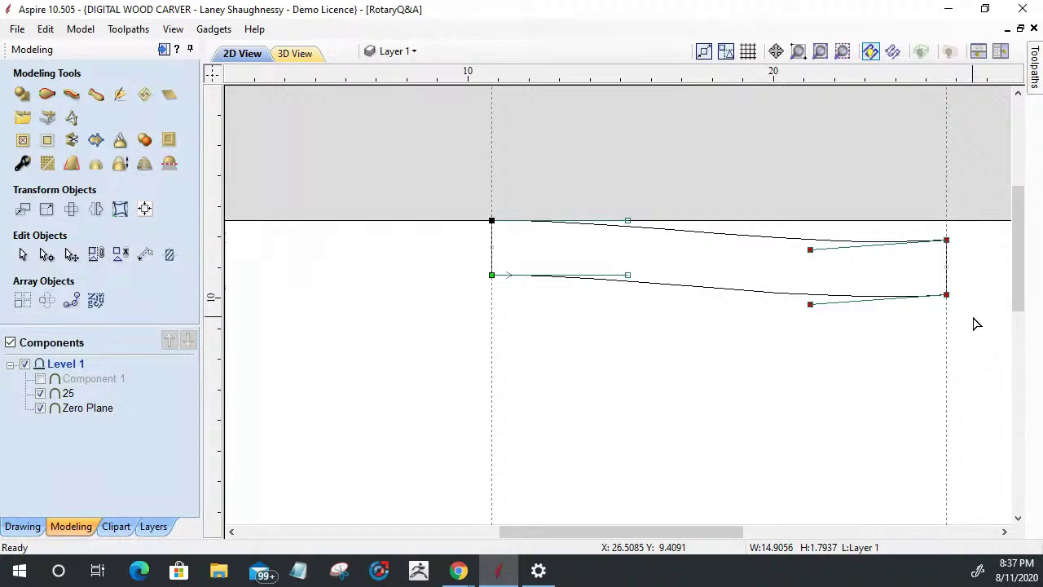
pyautogui.press('Down')
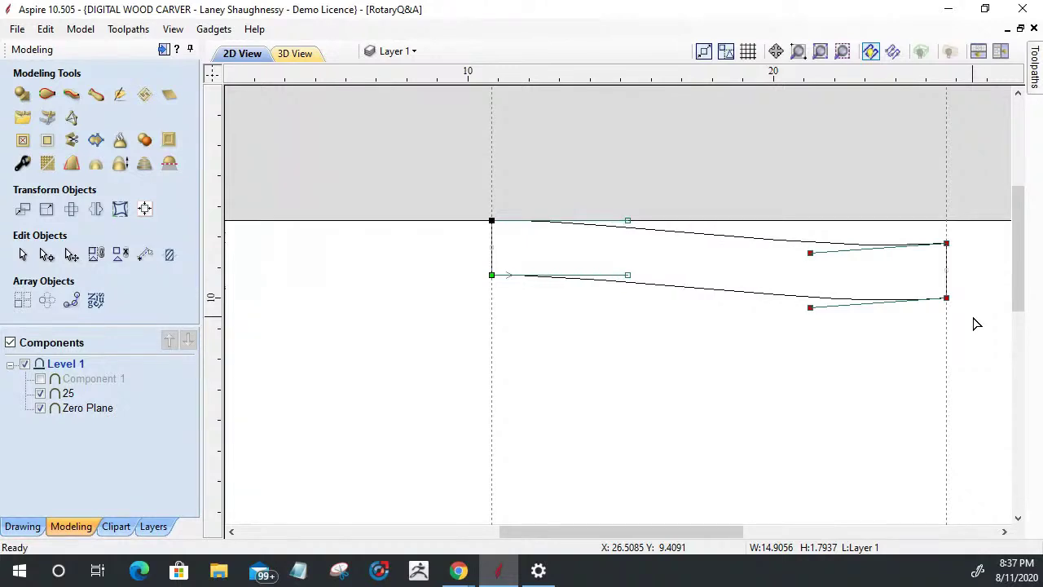
pyautogui.press('Up')
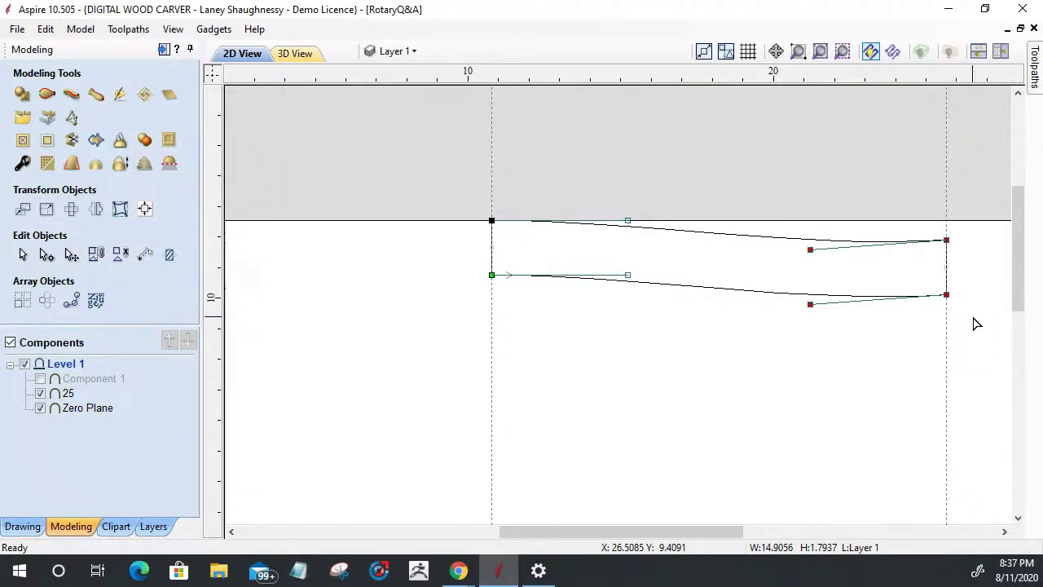
pyautogui.press('Down')
pyautogui.click(689, 328)
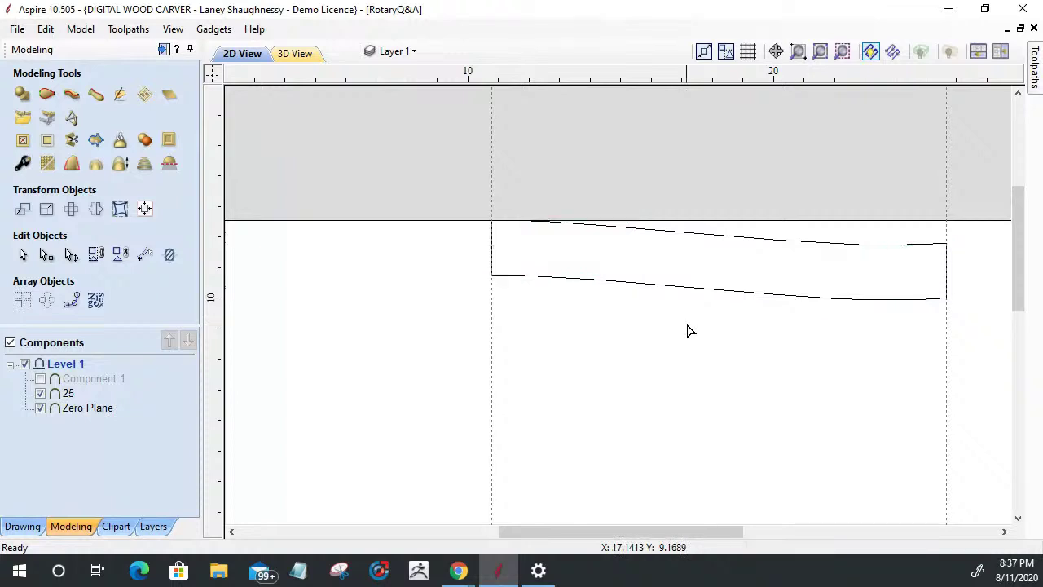
# Select the curved strip and copy its overall height value from the Set Size tool.
pyautogui.scroll(-2, 1006, 309)
pyautogui.scroll(2, 876, 332)
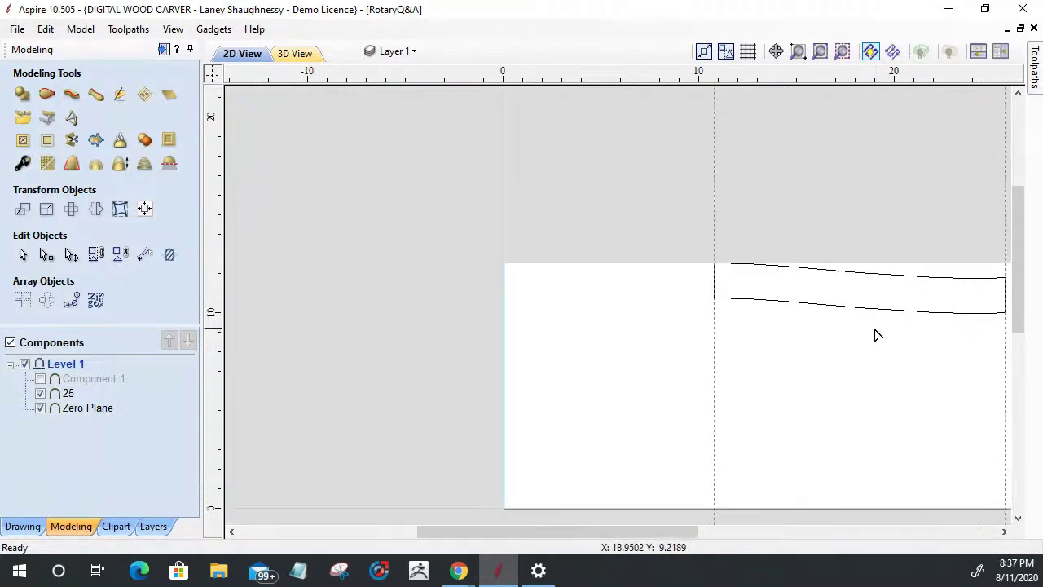
pyautogui.scroll(-1, 876, 335)
pyautogui.scroll(-1, 738, 281)
pyautogui.scroll(1, 867, 331)
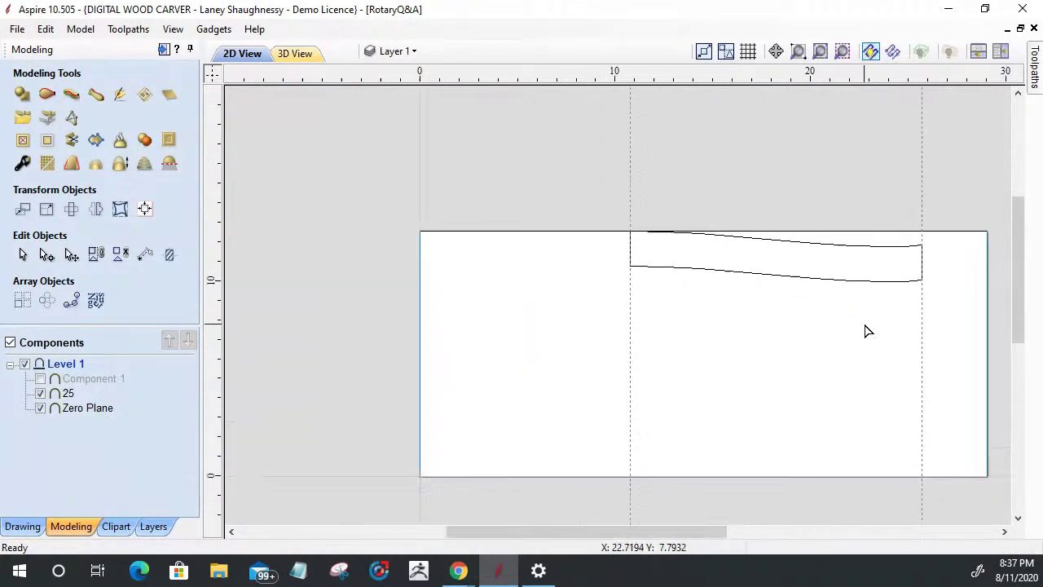
pyautogui.click(744, 280)
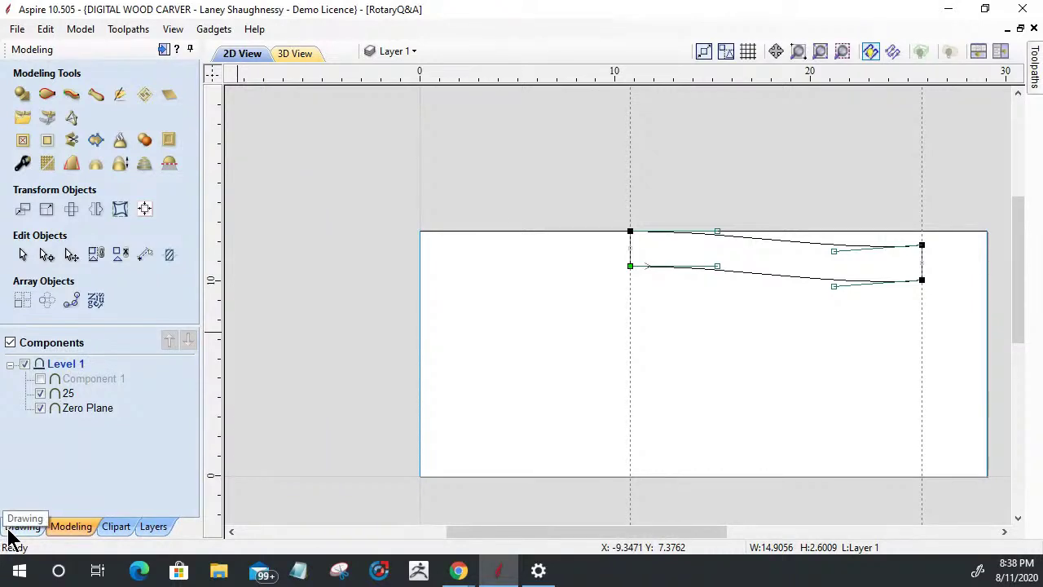
pyautogui.click(24, 303)
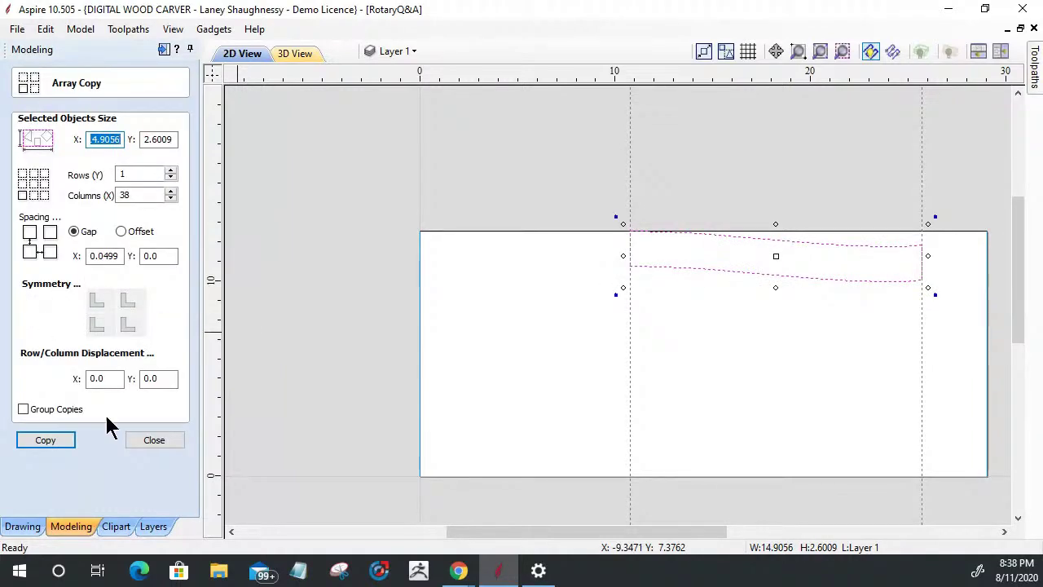
pyautogui.click(154, 440)
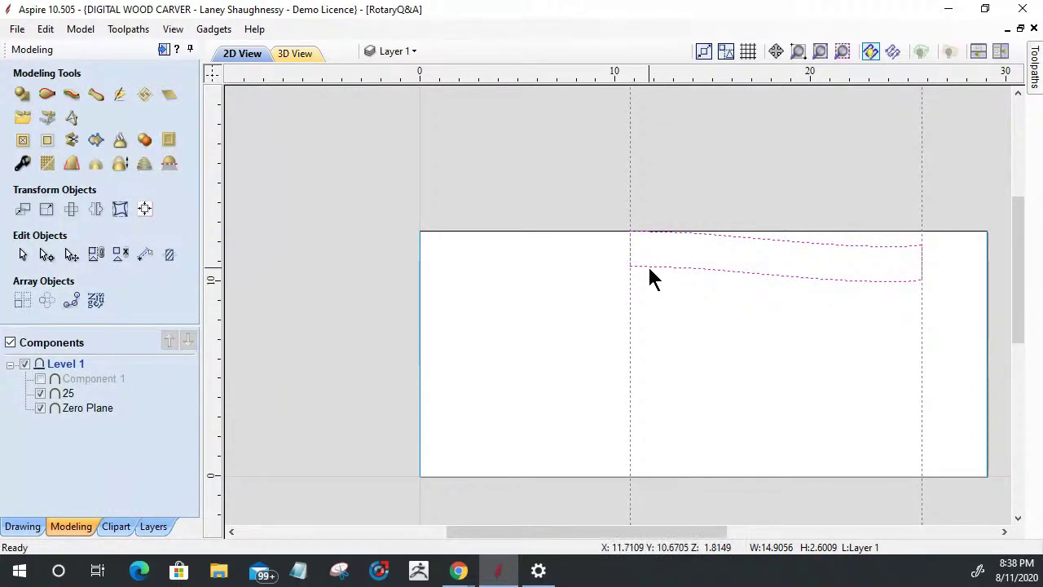
pyautogui.click(48, 219)
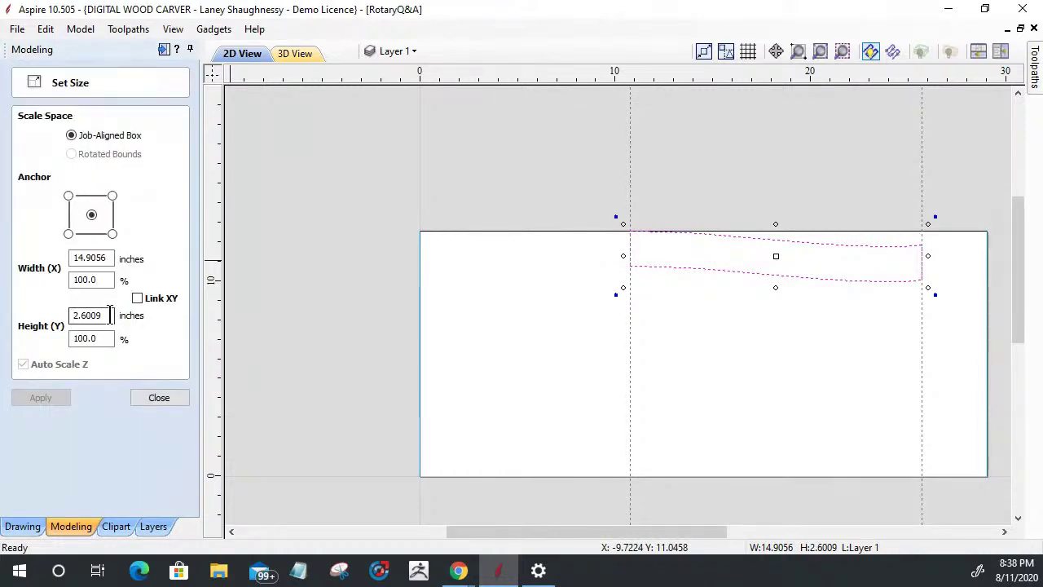
pyautogui.moveTo(109, 317); pyautogui.dragTo(73, 319)
pyautogui.rightClick(82, 316)
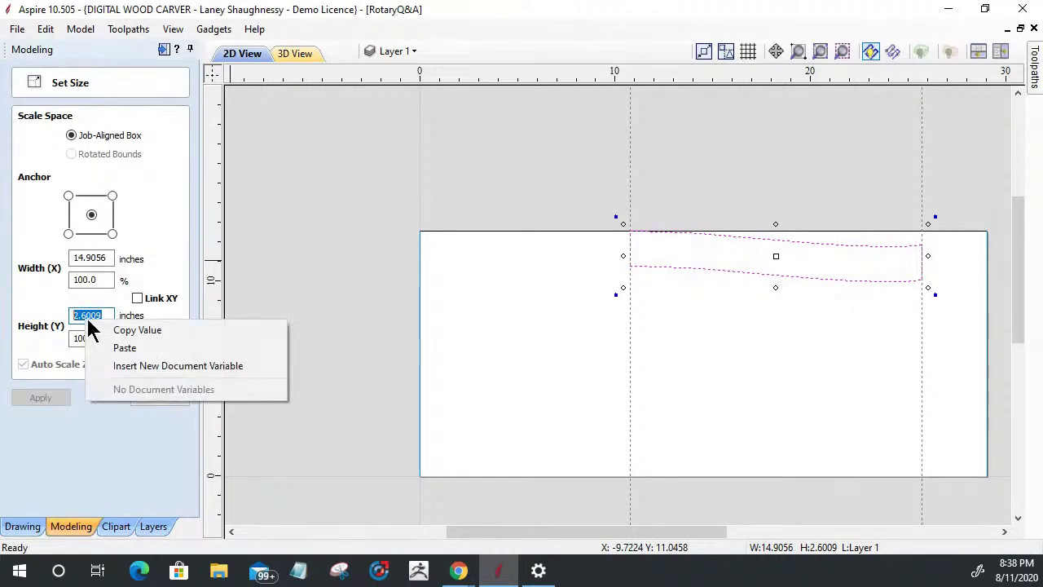
pyautogui.click(122, 330)
pyautogui.click(171, 403)
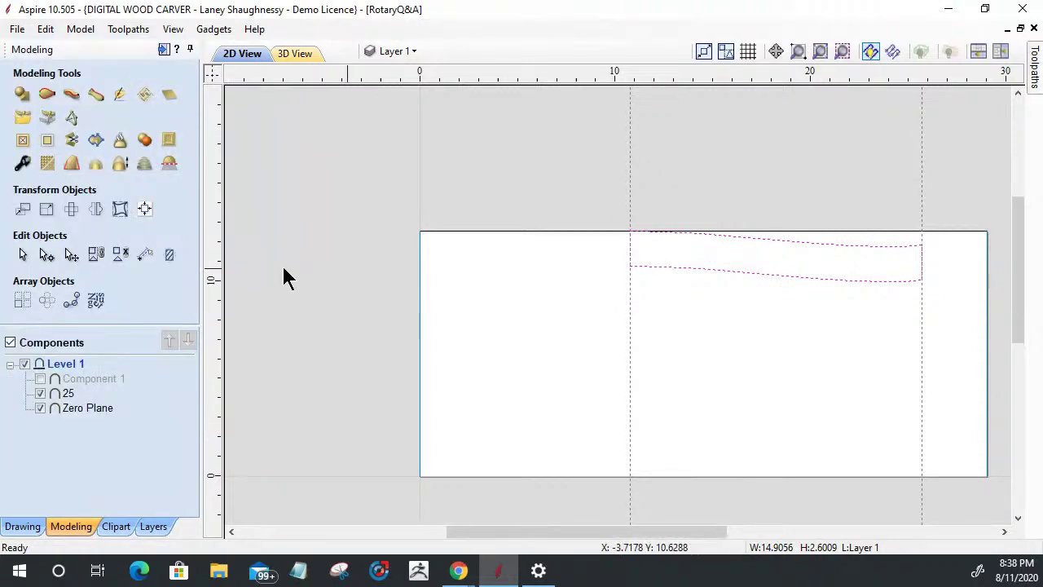
# Set up an array copy of the curved strip with 7 rows, 1 column, gap spacing and an X gap of 0.
pyautogui.click(22, 299)
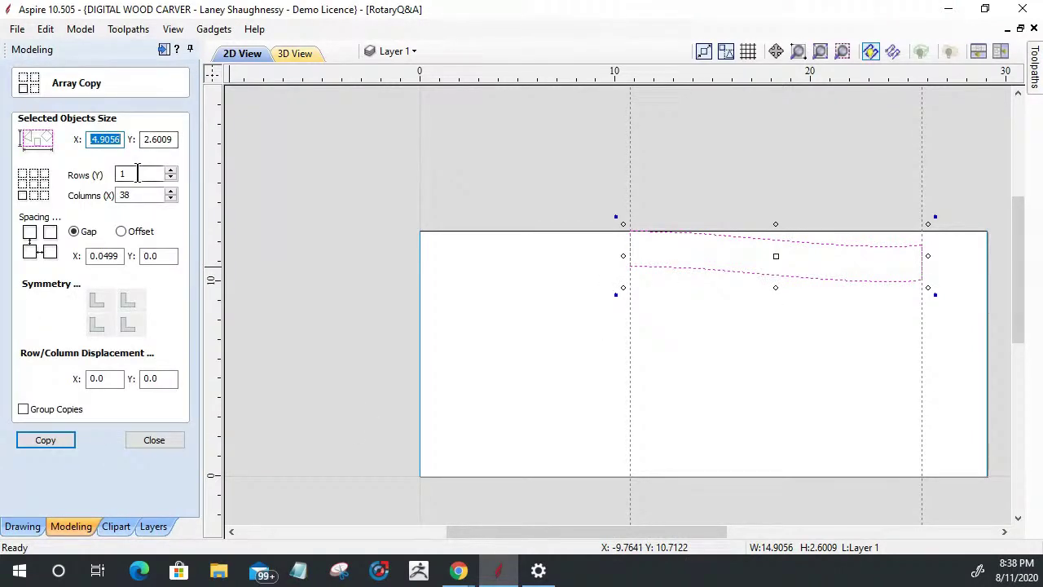
pyautogui.doubleClick(119, 175)
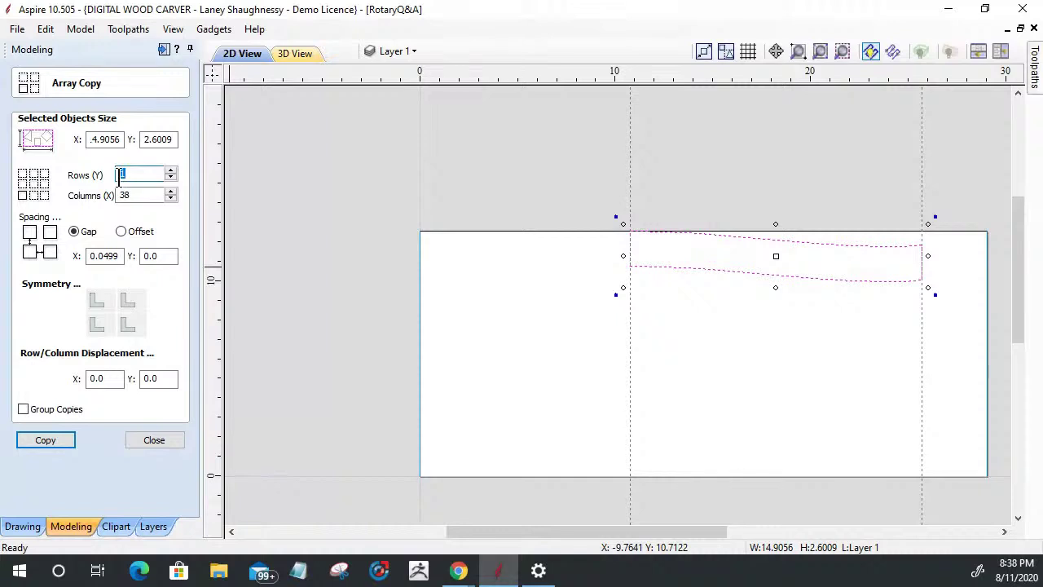
pyautogui.write('7')
pyautogui.press('Tab')
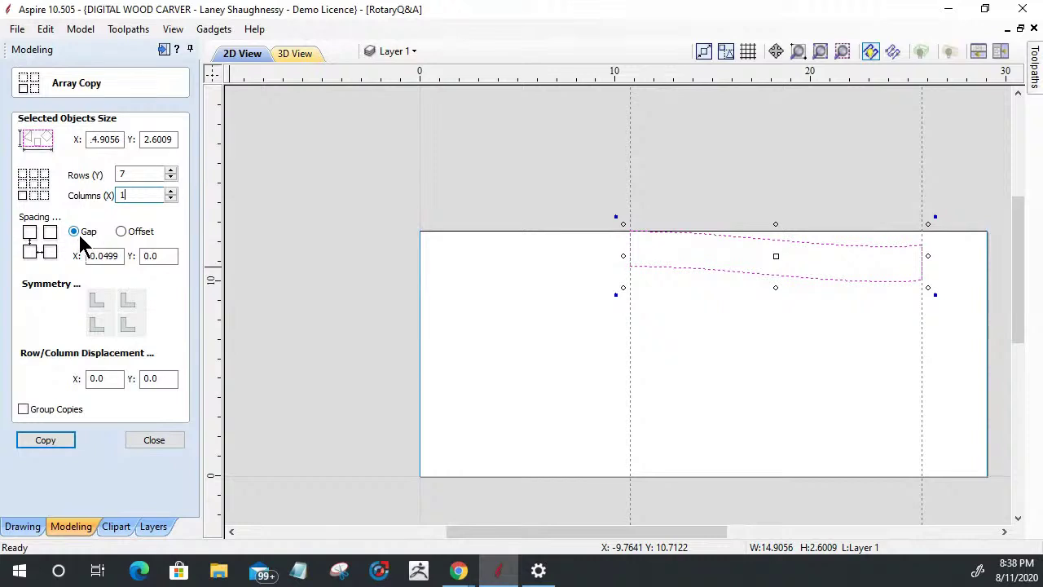
pyautogui.click(122, 232)
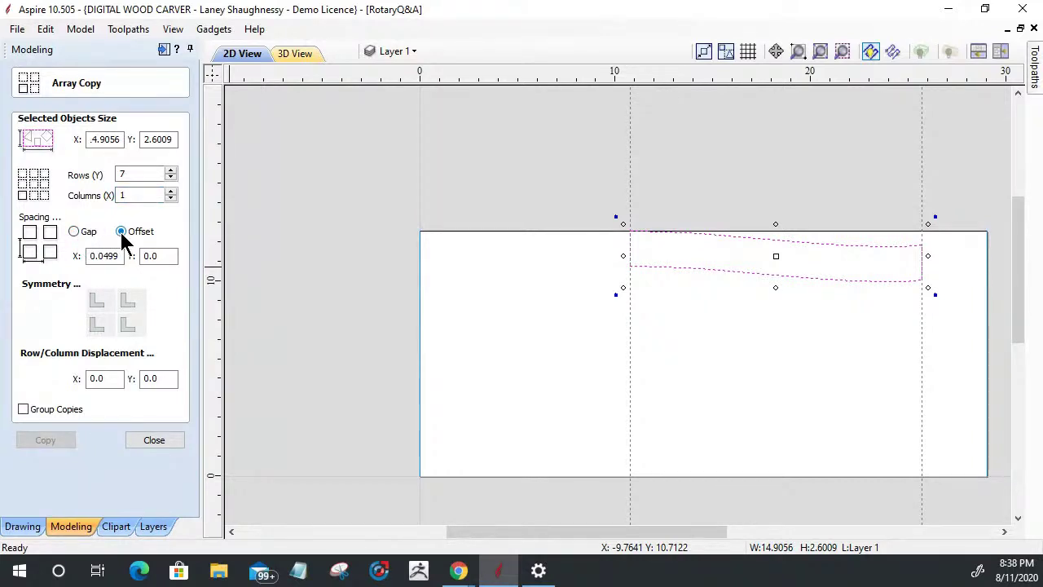
pyautogui.click(74, 232)
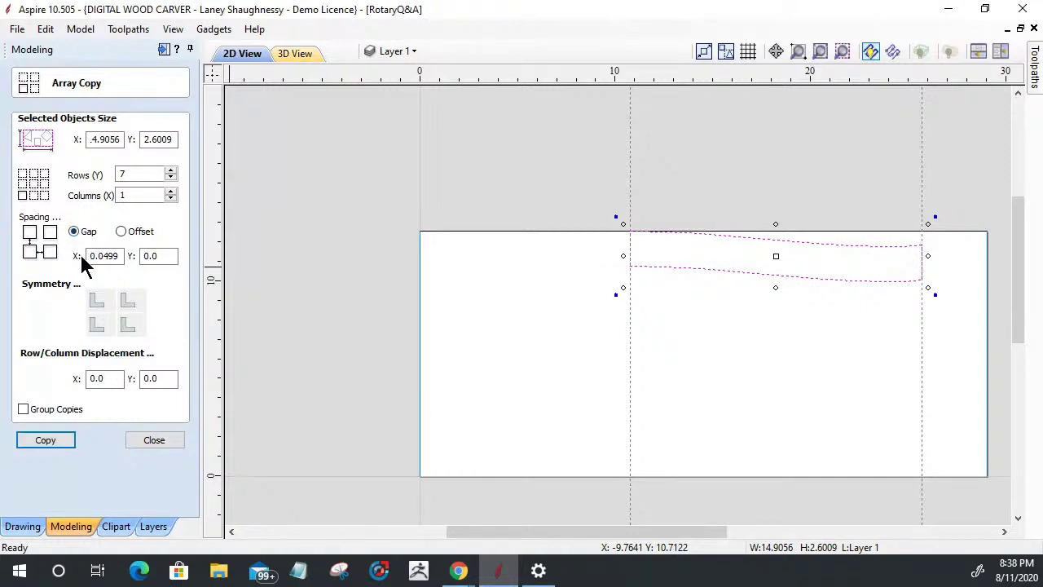
pyautogui.moveTo(119, 256); pyautogui.dragTo(84, 256)
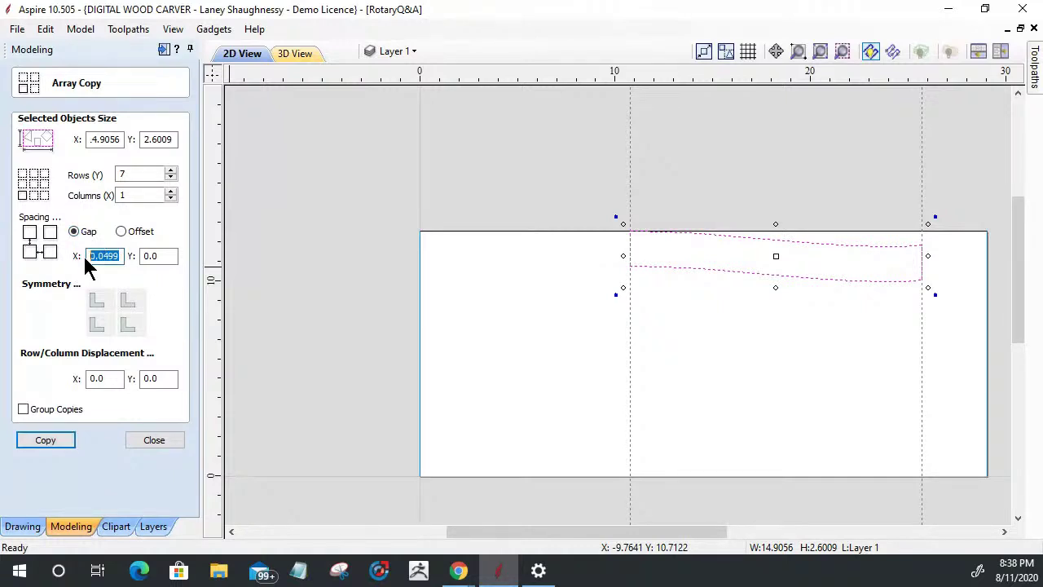
pyautogui.write('0')
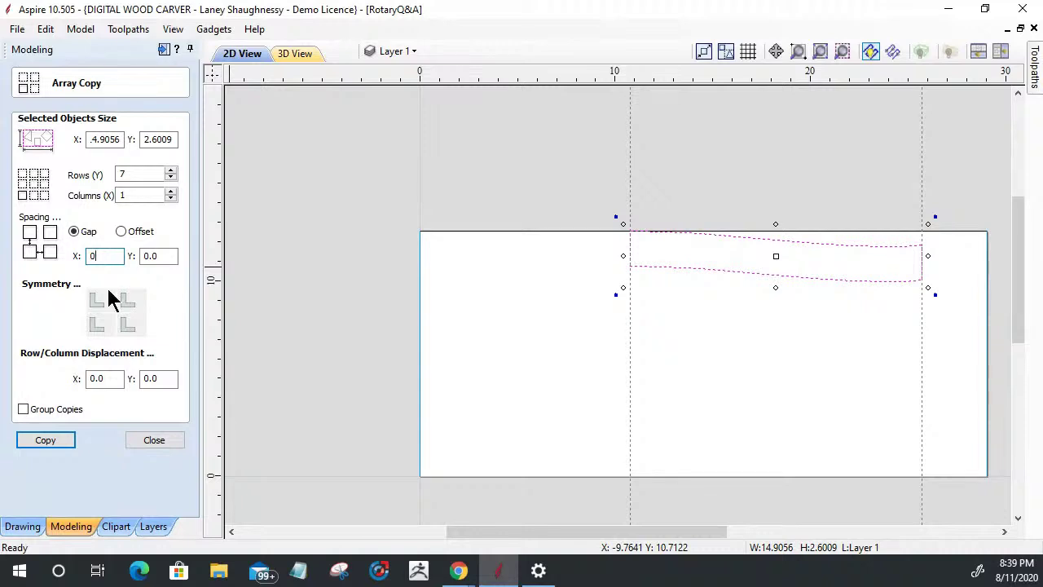
# Try the seven-row array with X gaps of 0 and -0, undoing the copies each time.
pyautogui.click(45, 440)
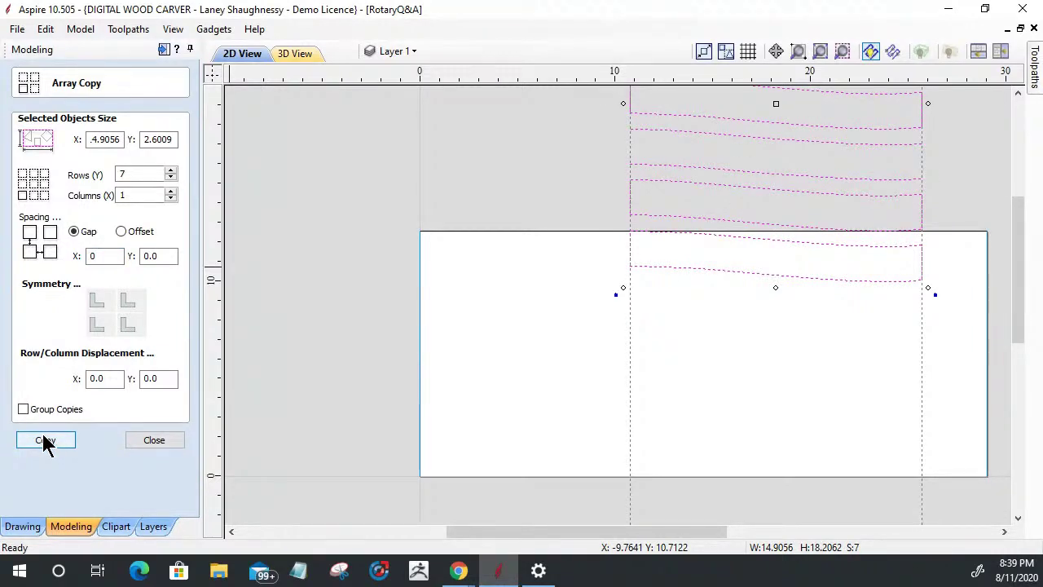
pyautogui.hotkey('ctrl', 'z')
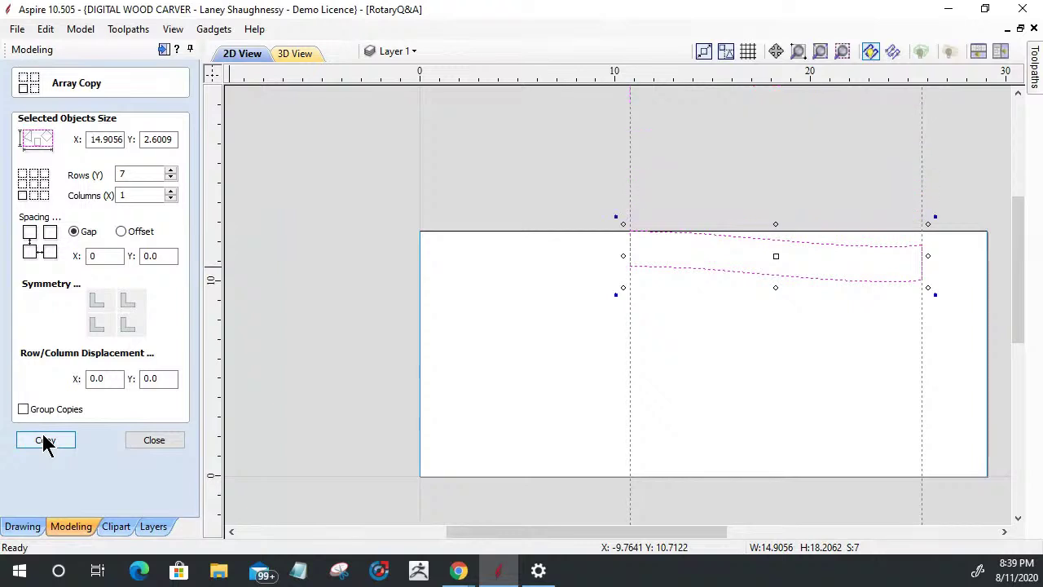
pyautogui.click(112, 254)
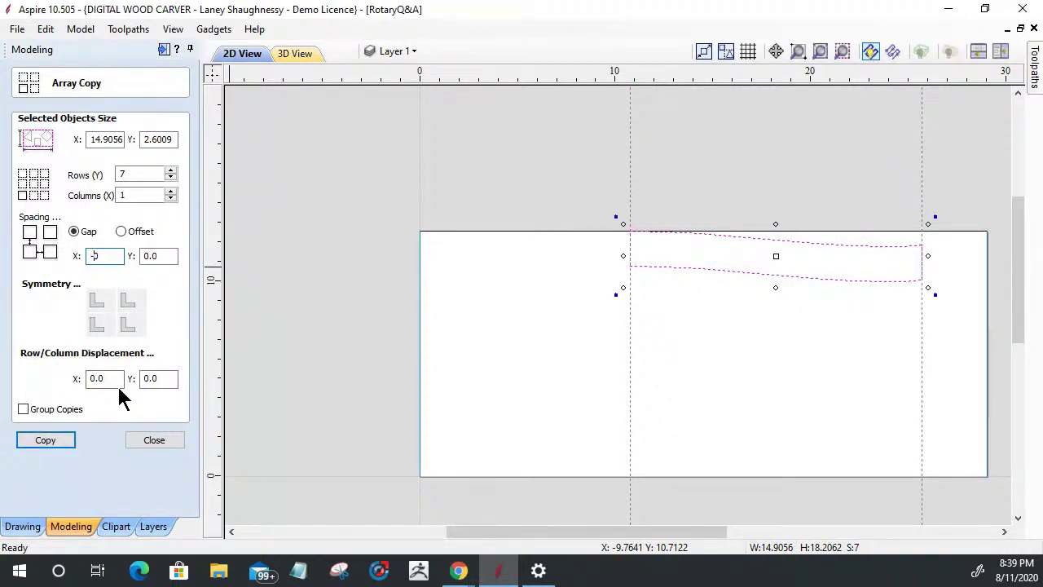
pyautogui.click(46, 441)
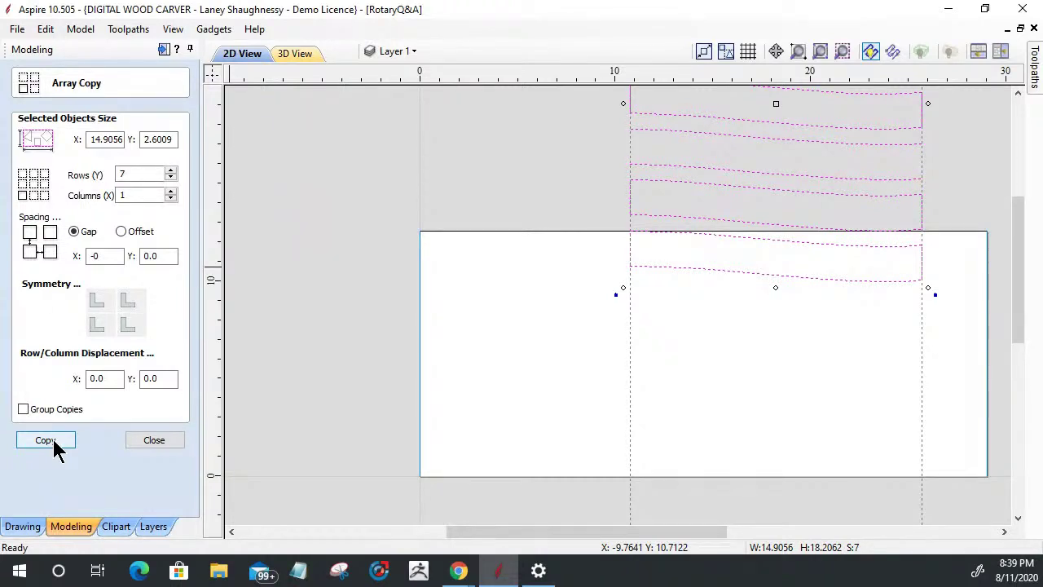
pyautogui.click(92, 256)
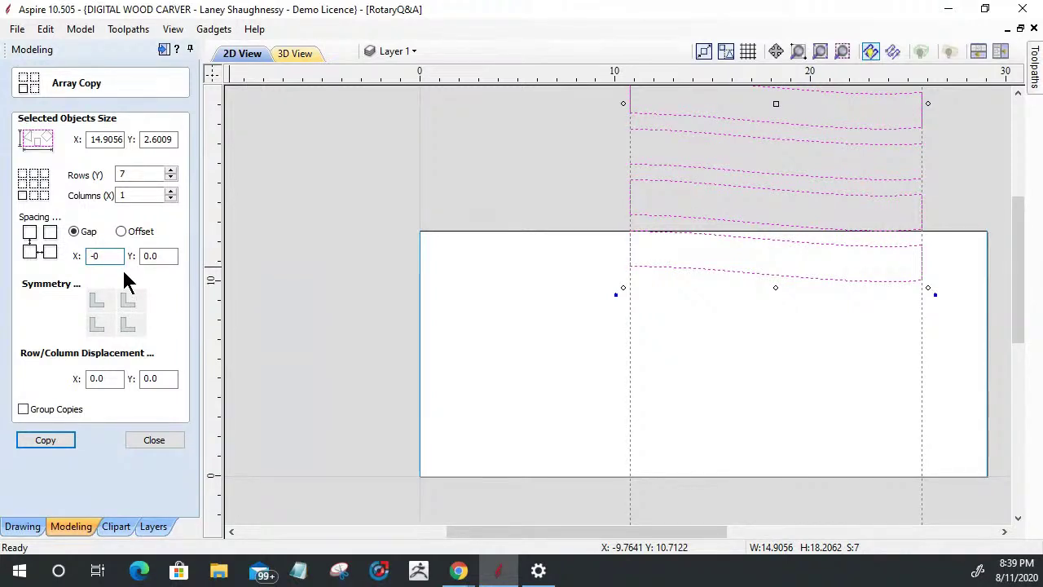
pyautogui.press('Return')
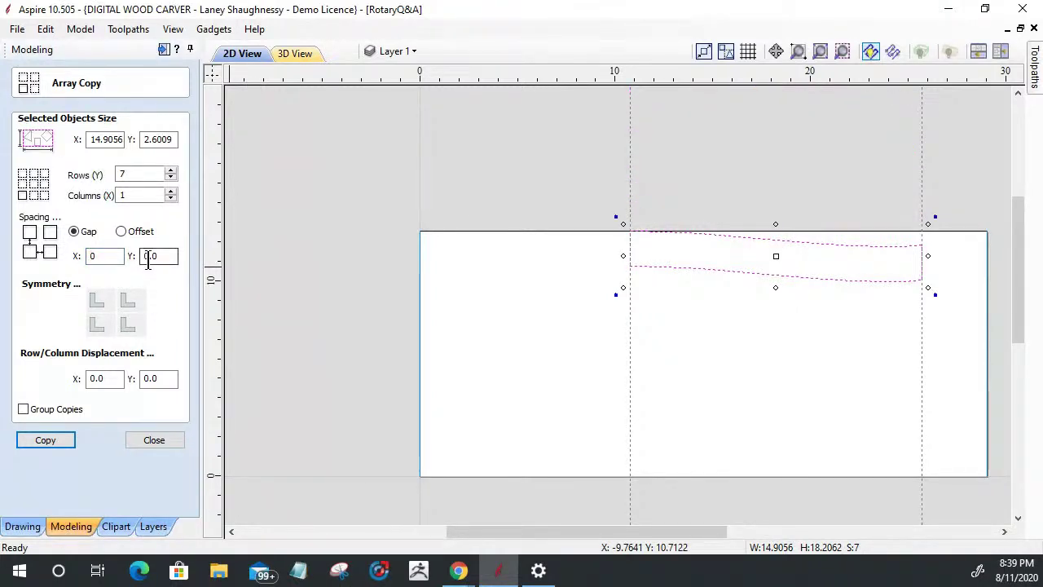
# Try the seven-row array with a Y gap of -0.0, inspect the spacing between the copied strips, and undo the array.
pyautogui.click(143, 258)
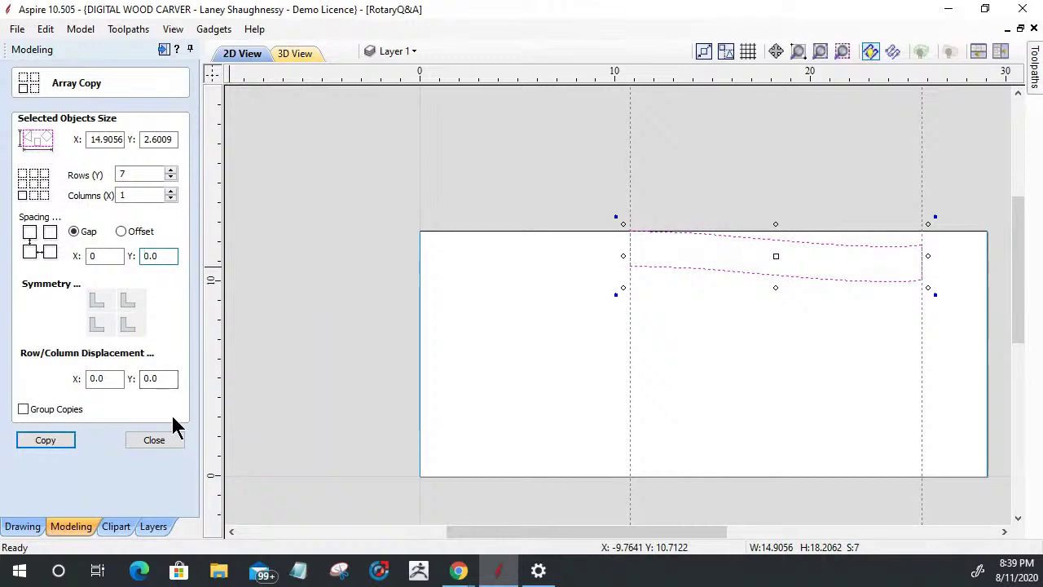
pyautogui.click(53, 447)
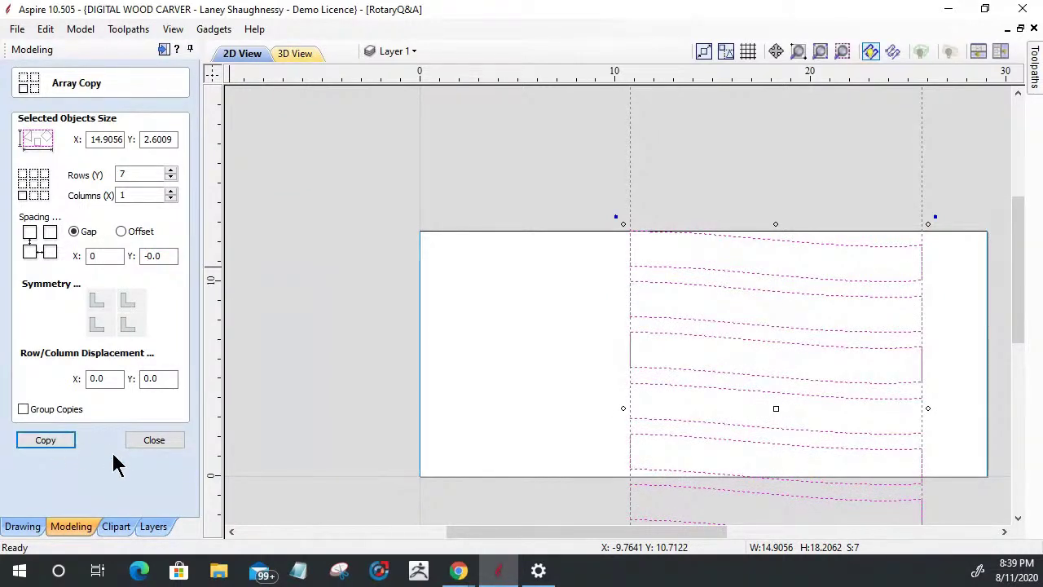
pyautogui.click(584, 295)
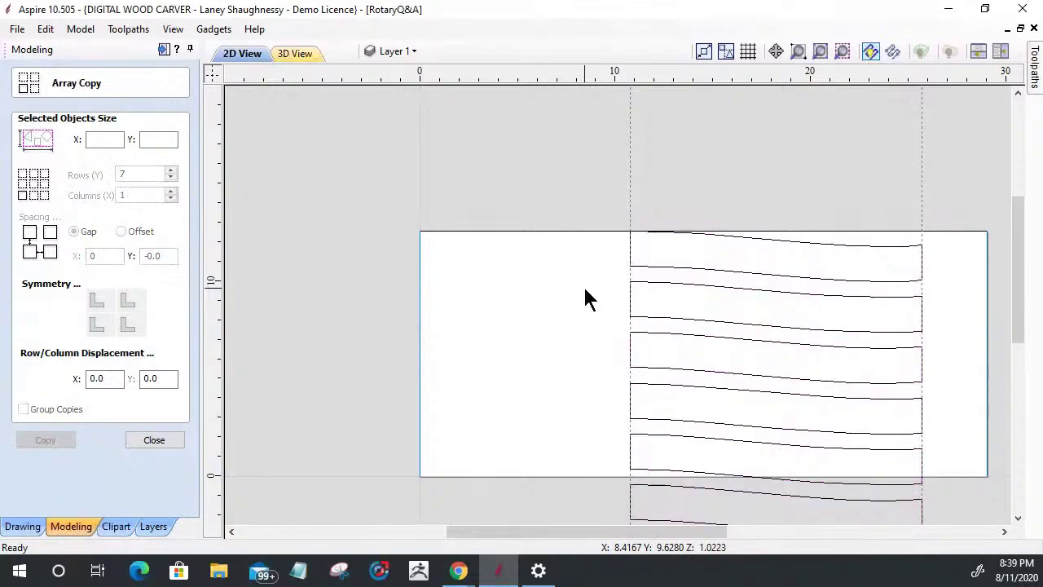
pyautogui.click(666, 265)
pyautogui.scroll(3, 666, 285)
pyautogui.scroll(2, 663, 265)
pyautogui.scroll(-3, 644, 285)
pyautogui.scroll(-2, 616, 291)
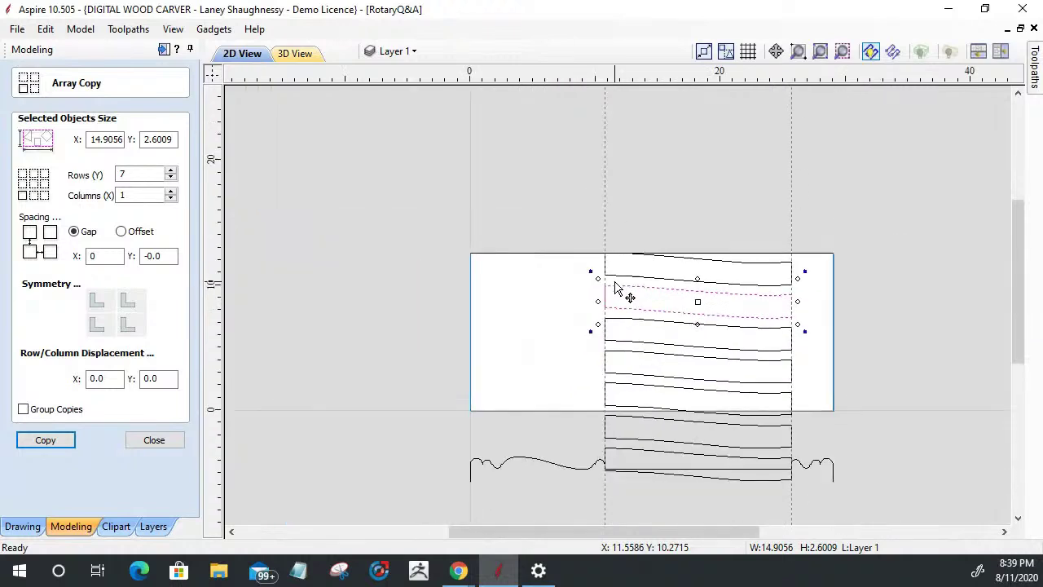
pyautogui.scroll(1, 620, 291)
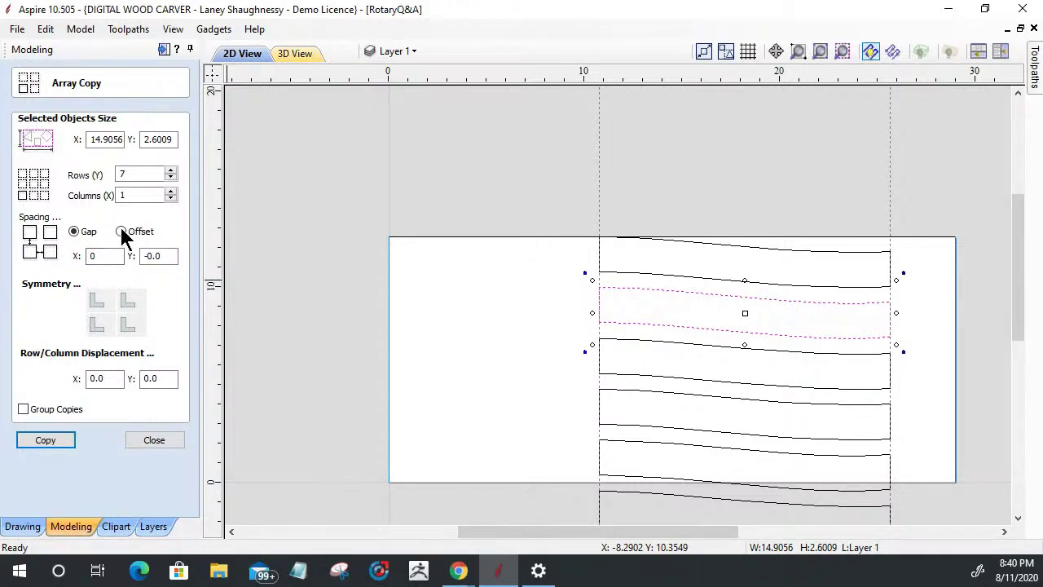
pyautogui.hotkey('ctrl', 'z')
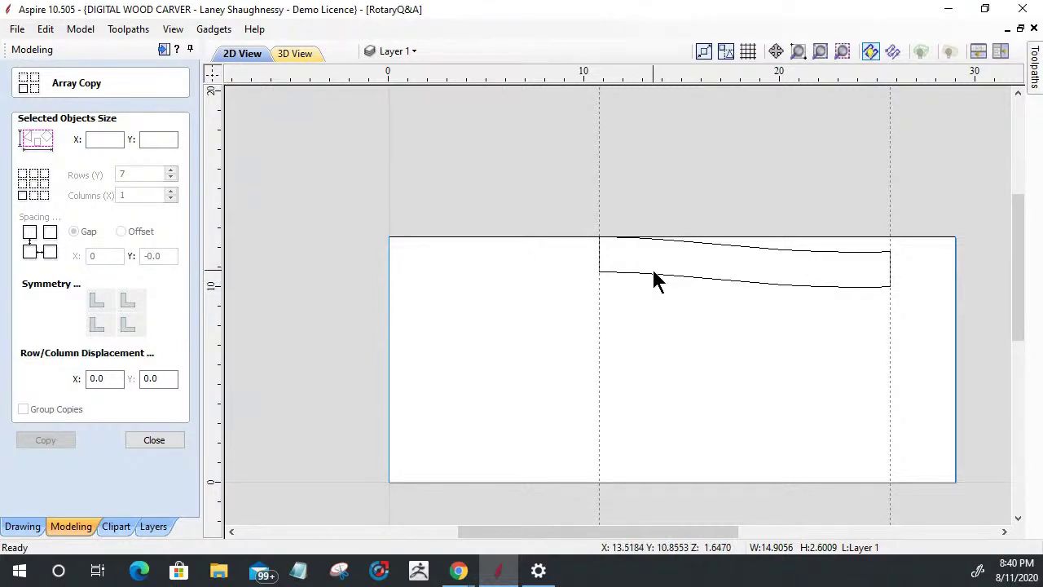
# Select the strip, switch the array spacing to Offset, and try pasting the copied height as the Y offset.
pyautogui.click(655, 275)
pyautogui.click(121, 231)
pyautogui.moveTo(163, 255); pyautogui.dragTo(155, 256)
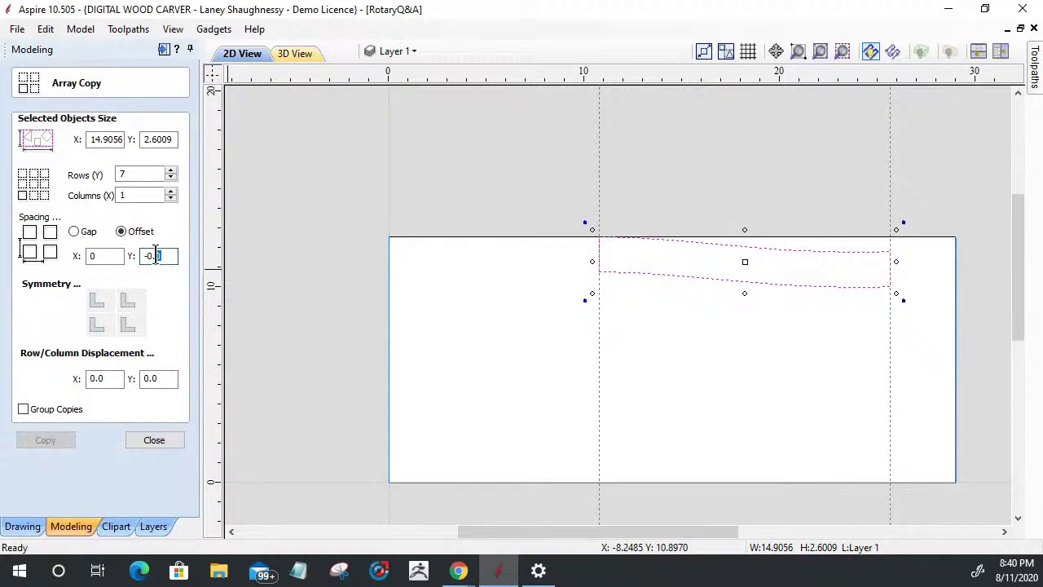
pyautogui.rightClick(148, 262)
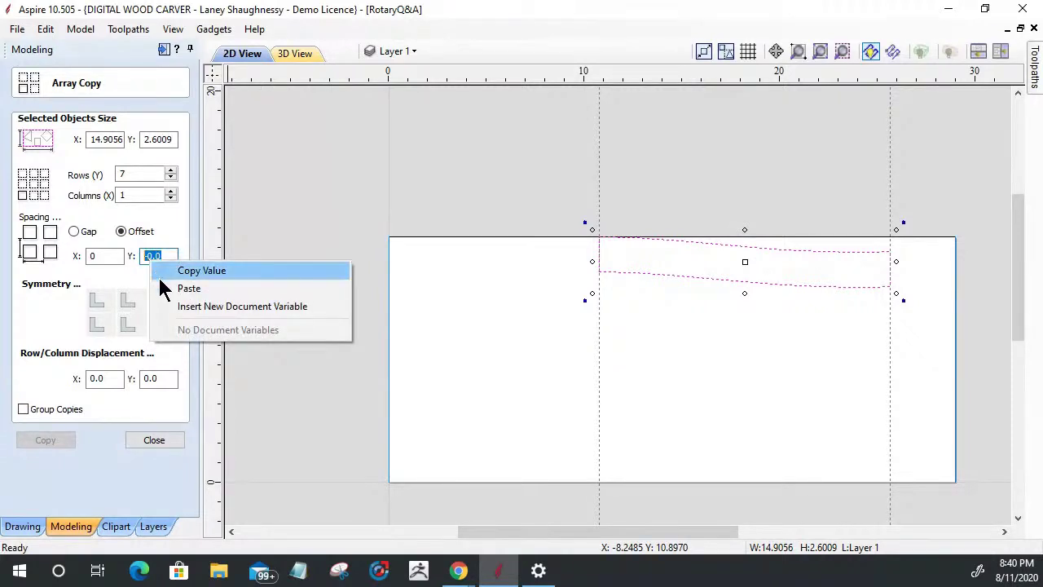
pyautogui.click(161, 288)
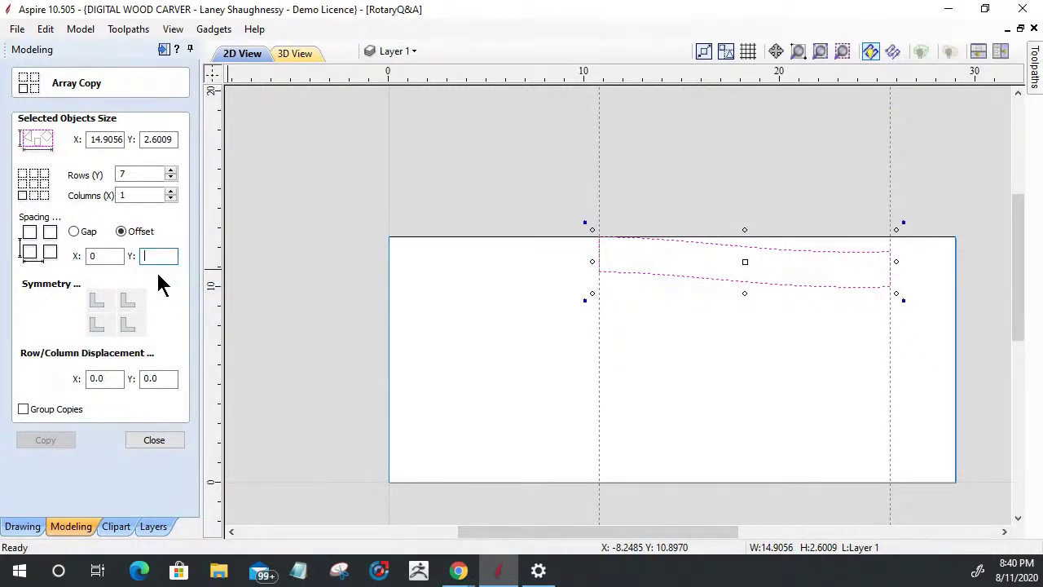
pyautogui.click(161, 441)
# Copy the curved strip's overall height value again from the Set Size tool.
pyautogui.click(47, 209)
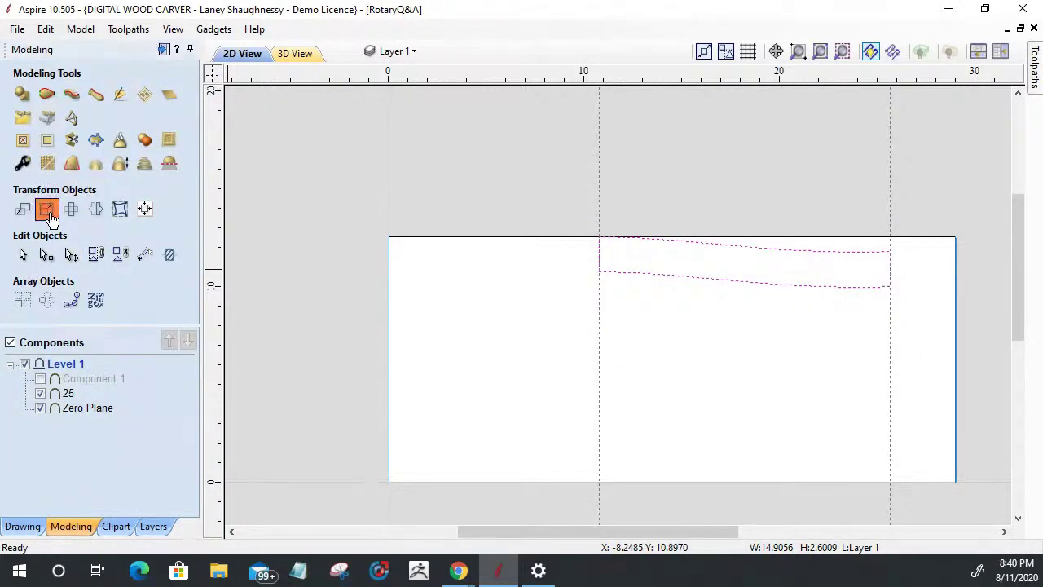
pyautogui.doubleClick(106, 320)
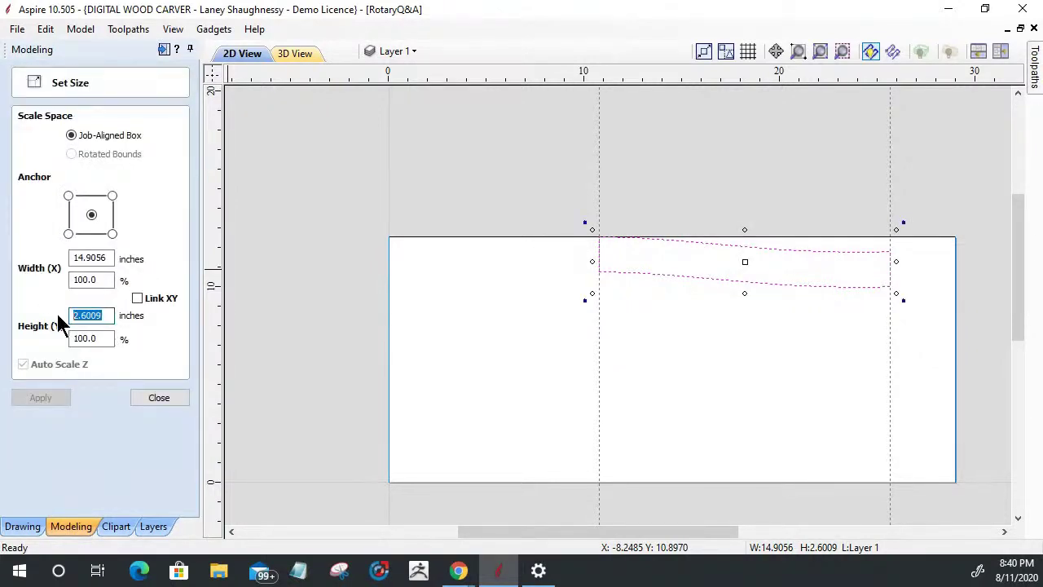
pyautogui.rightClick(96, 317)
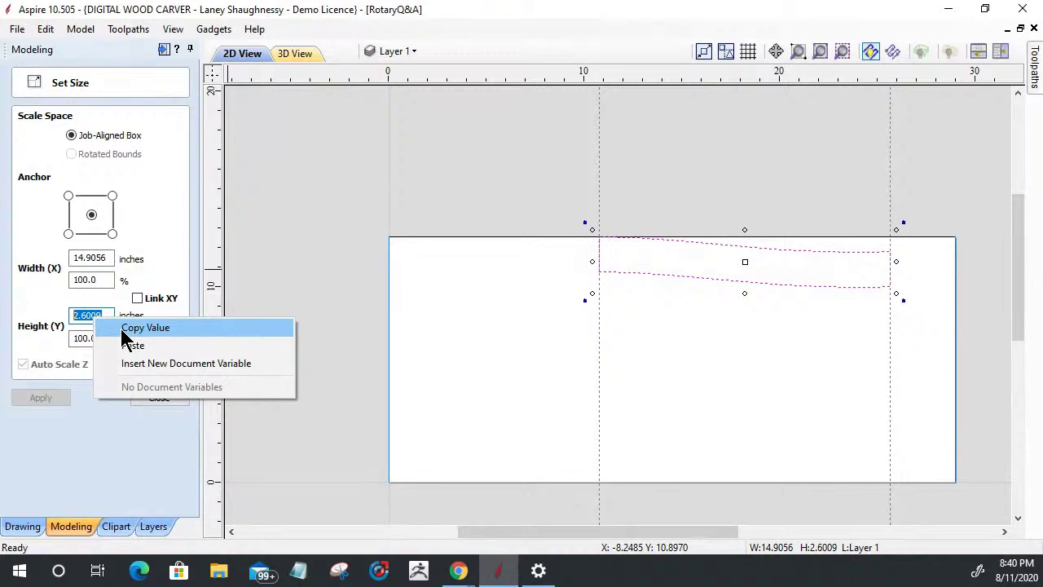
pyautogui.click(124, 330)
pyautogui.click(135, 399)
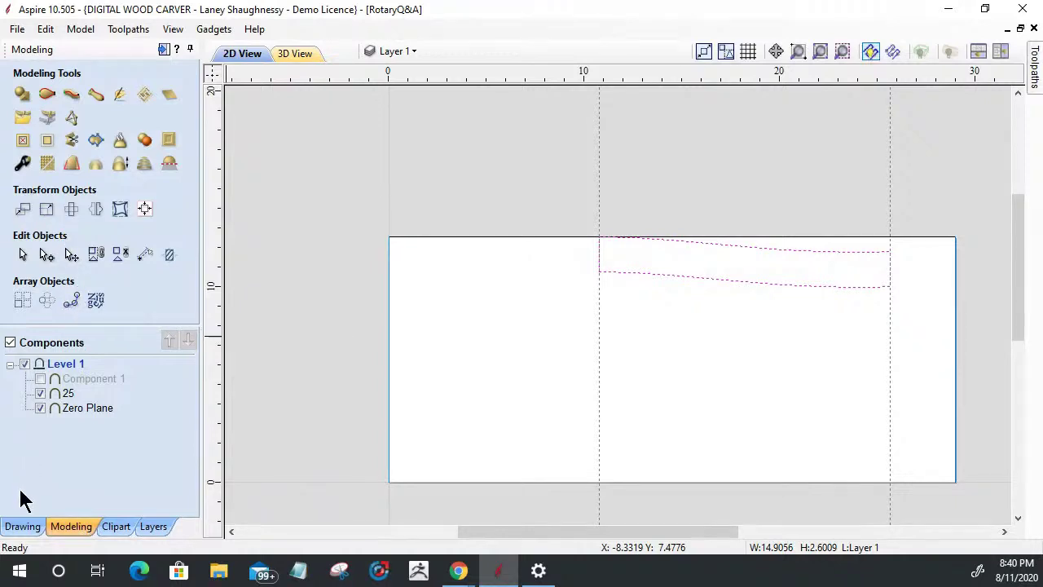
# Add a vertical dimension to the left end of the curved strip, placed just outside it, and close the Dimensions tool.
pyautogui.click(22, 527)
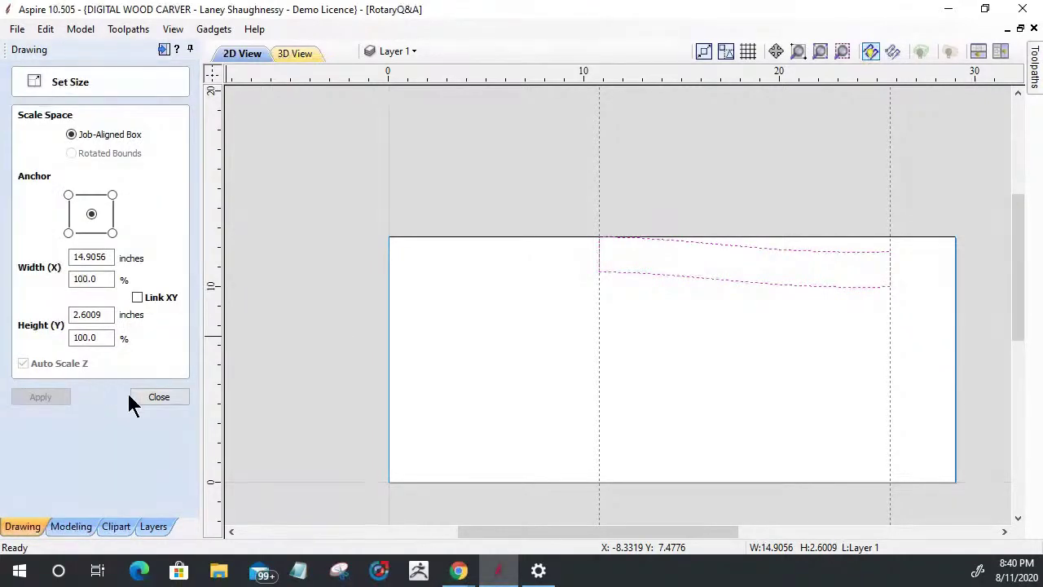
pyautogui.click(155, 397)
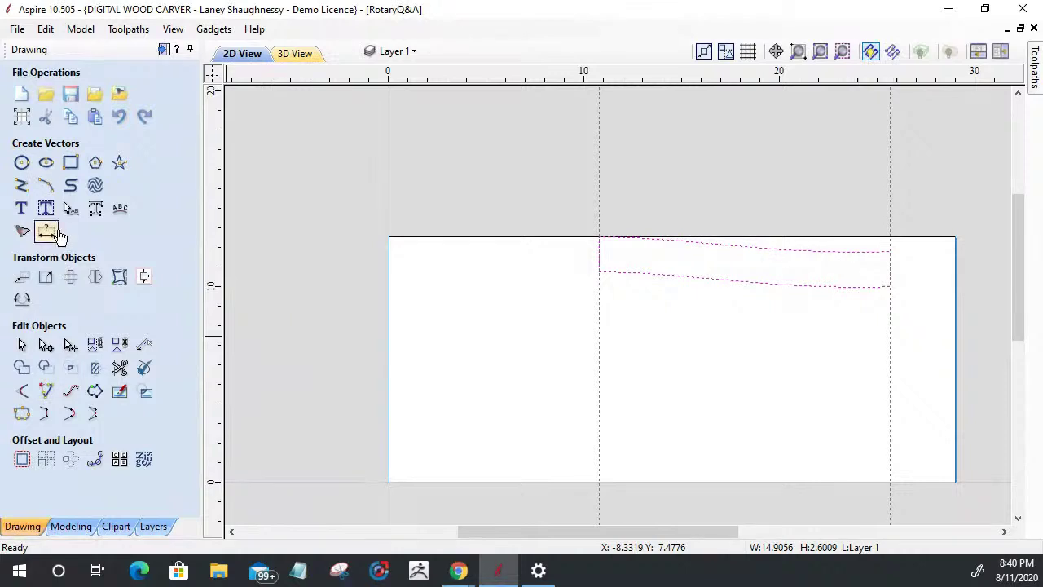
pyautogui.click(47, 232)
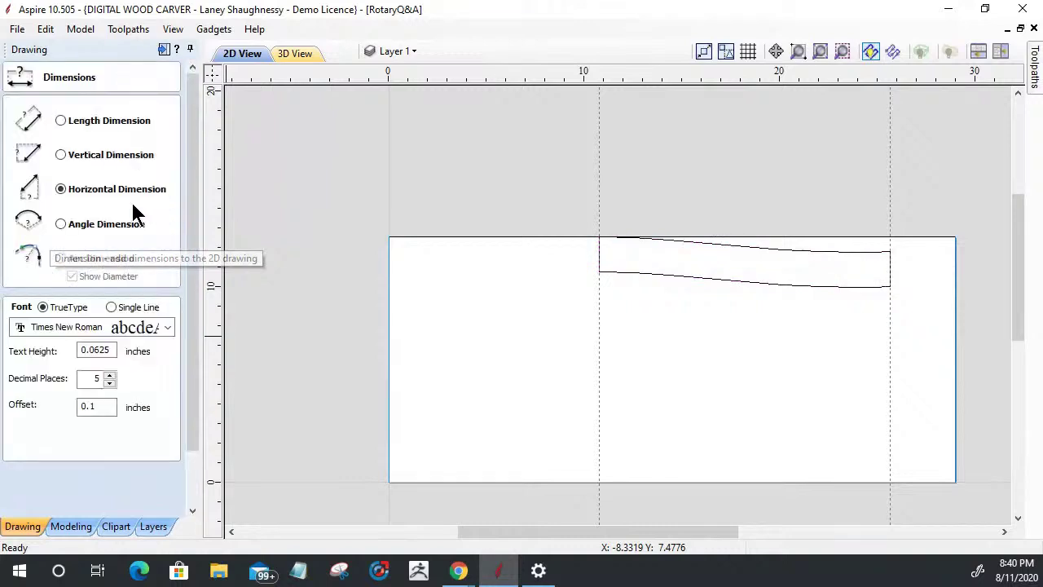
pyautogui.click(61, 154)
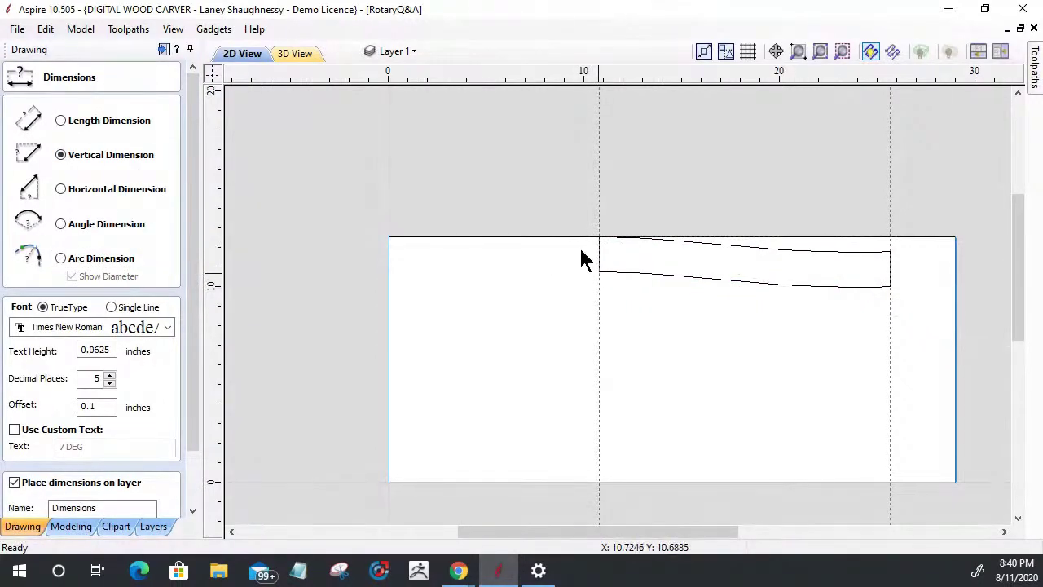
pyautogui.click(575, 249)
pyautogui.scroll(6, 574, 249)
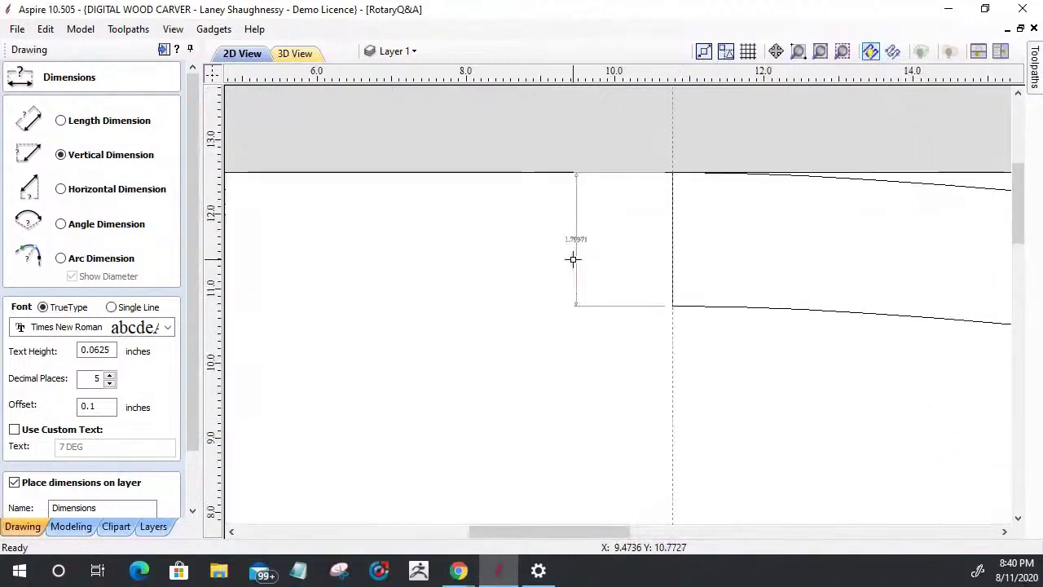
pyautogui.click(515, 201)
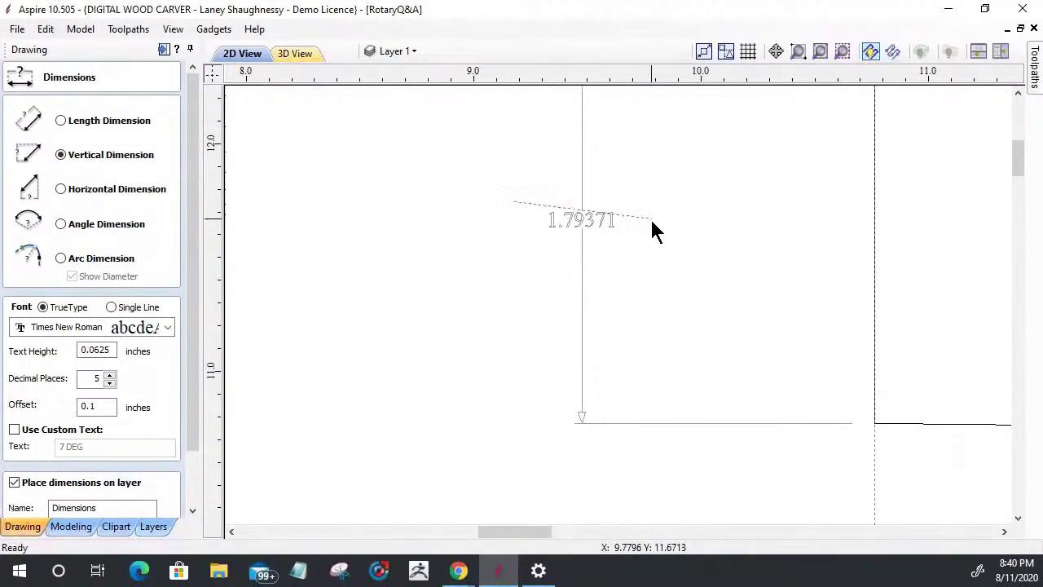
pyautogui.moveTo(198, 442); pyautogui.dragTo(200, 500)
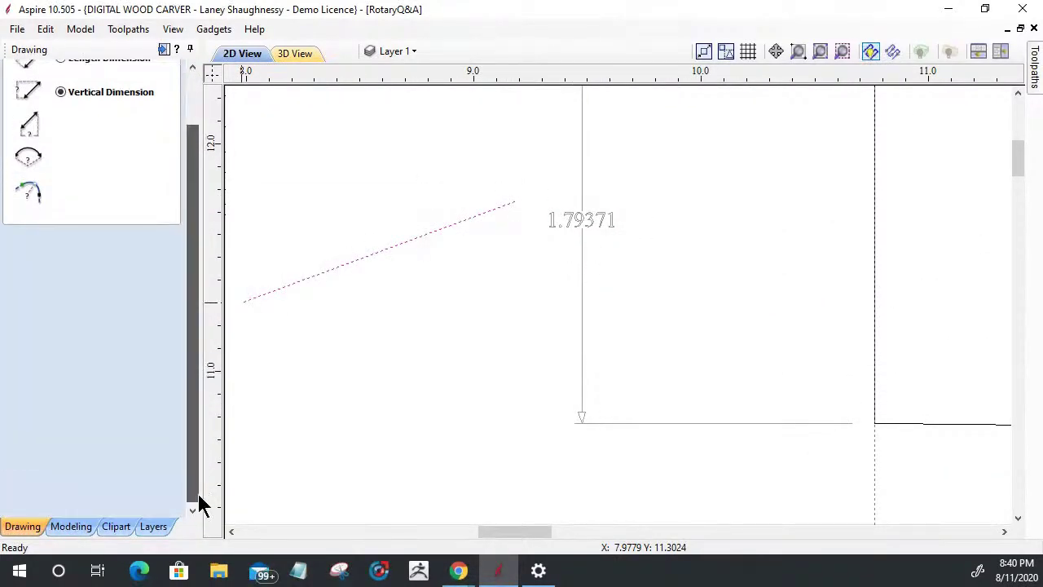
pyautogui.click(150, 506)
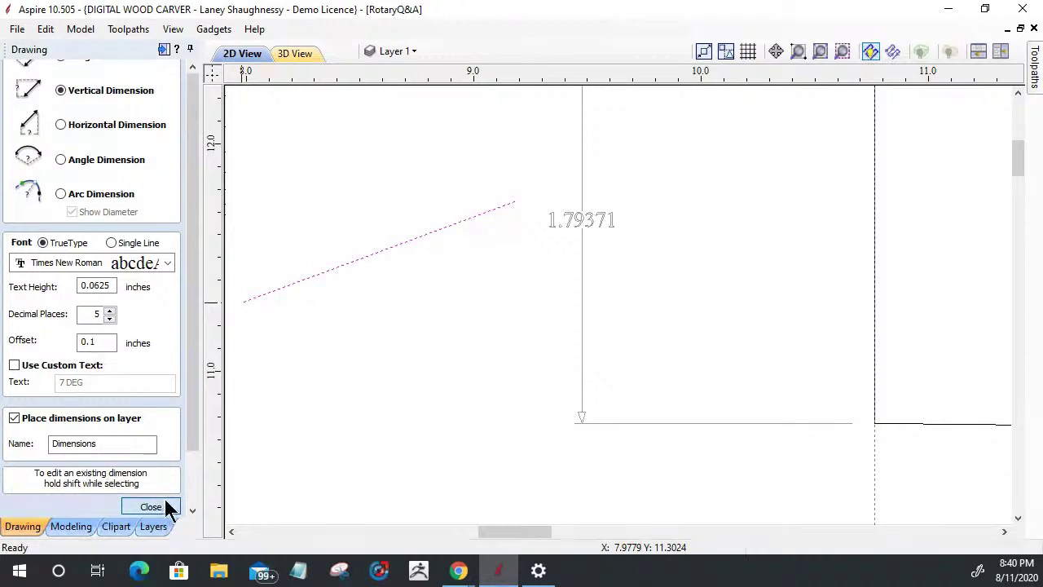
pyautogui.scroll(-6, 484, 297)
pyautogui.scroll(-3, 501, 297)
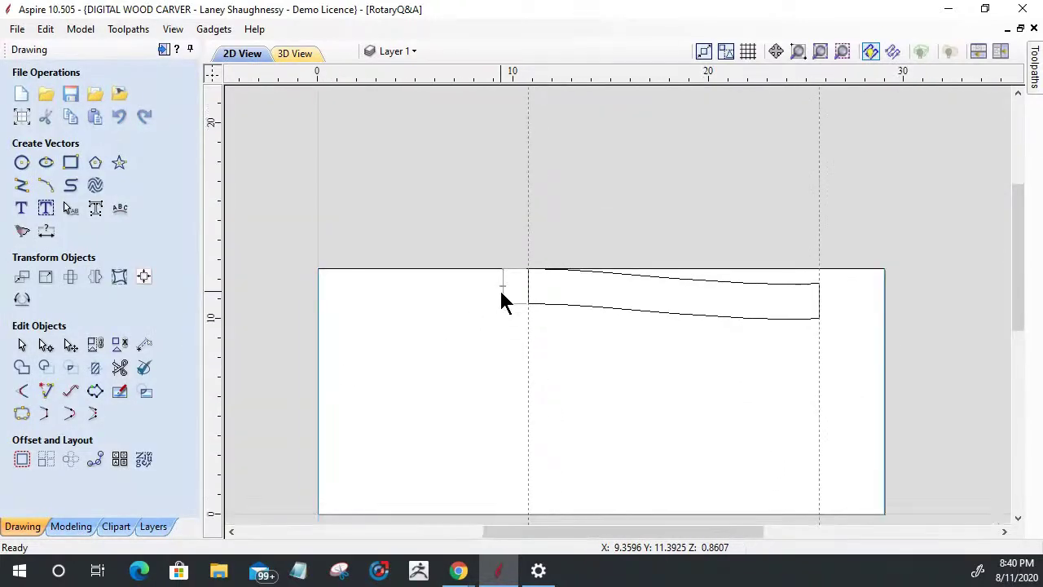
# Try arraying the curved strip in seven rows with a Y offset of -2.6009, and undo the array.
pyautogui.click(71, 527)
pyautogui.click(22, 300)
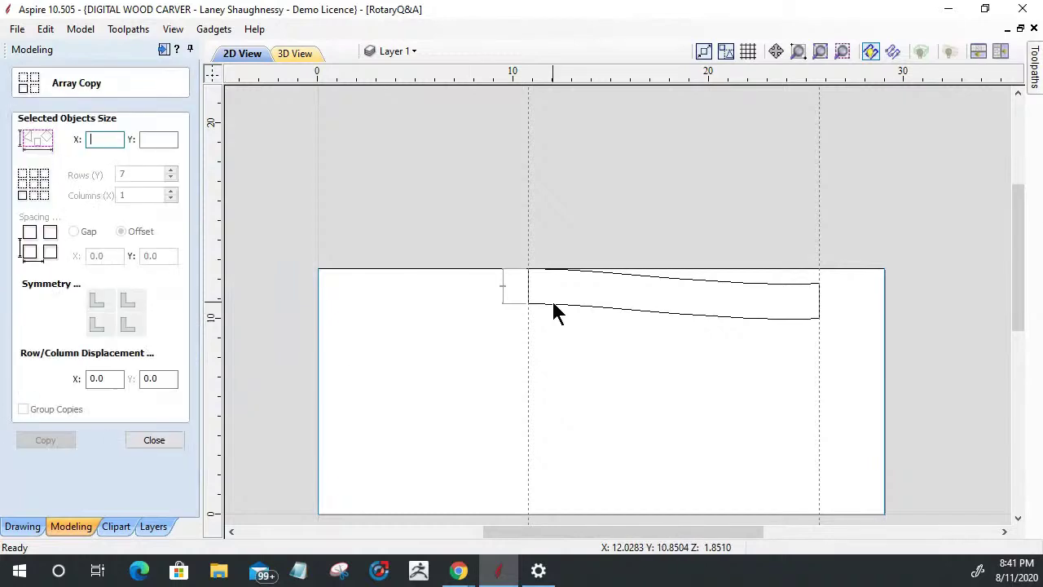
pyautogui.click(551, 300)
pyautogui.doubleClick(154, 256)
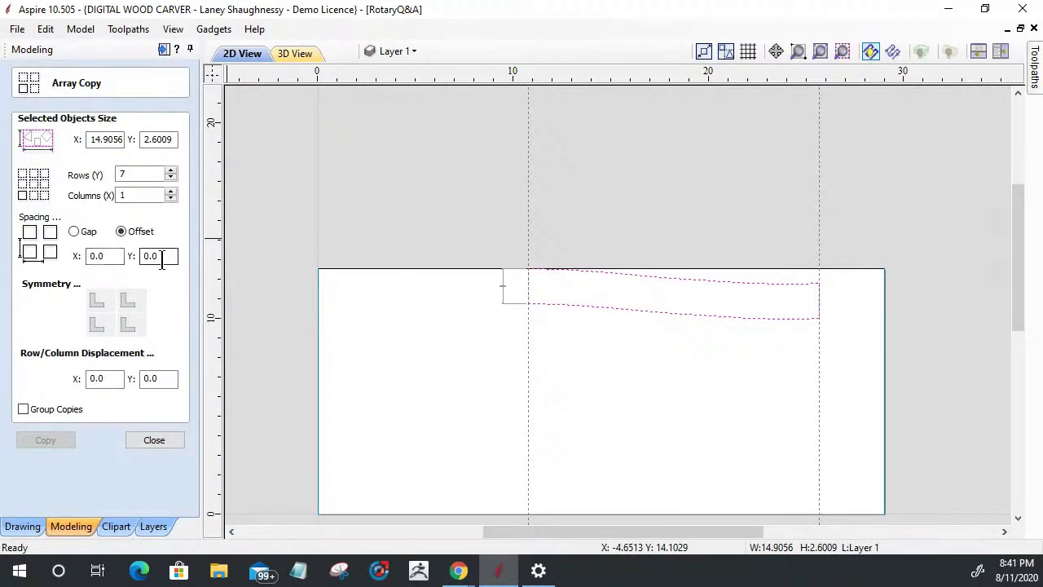
pyautogui.rightClick(156, 256)
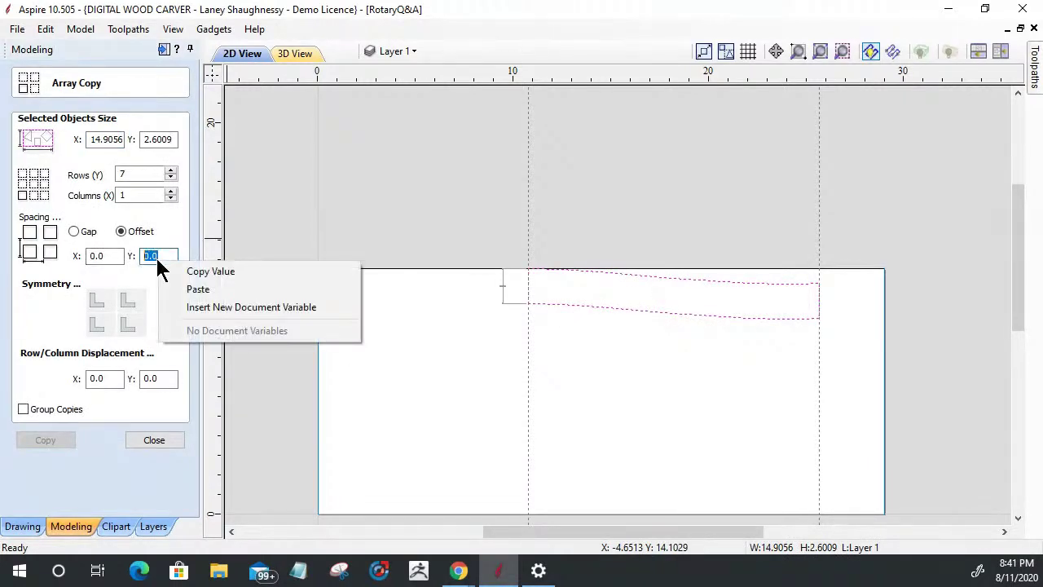
pyautogui.click(197, 290)
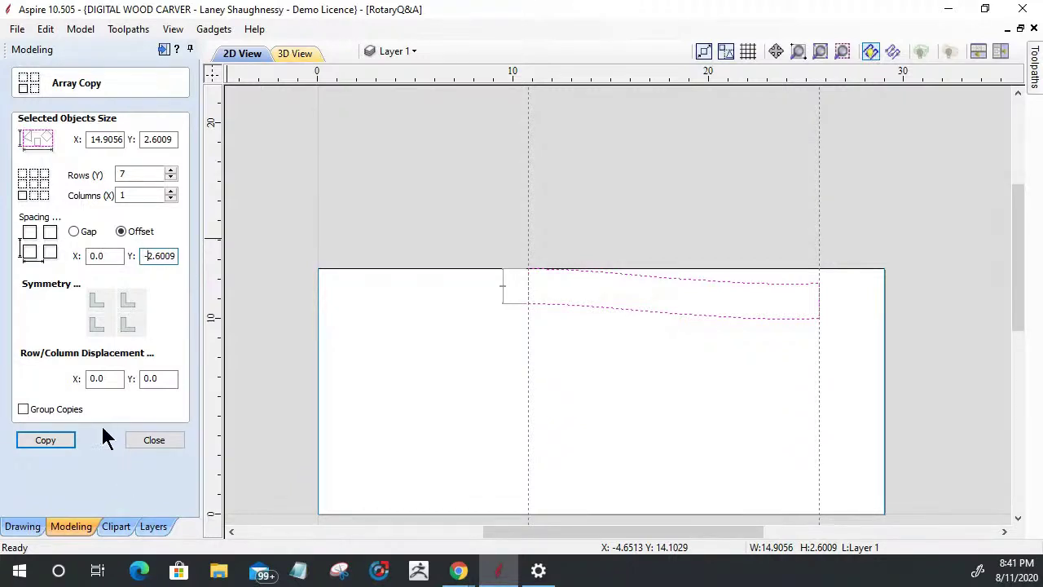
pyautogui.click(57, 445)
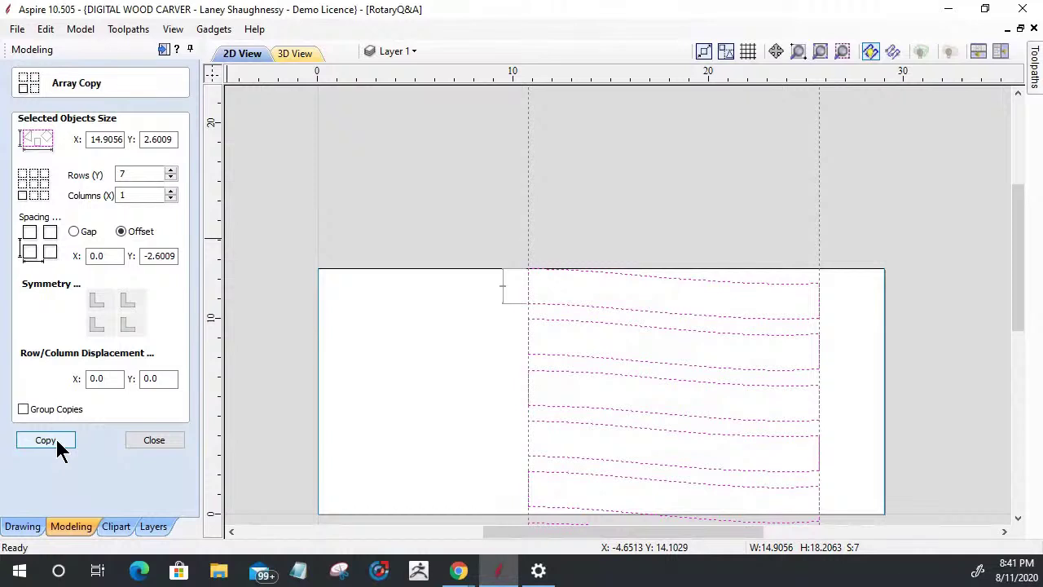
pyautogui.hotkey('ctrl', 'z')
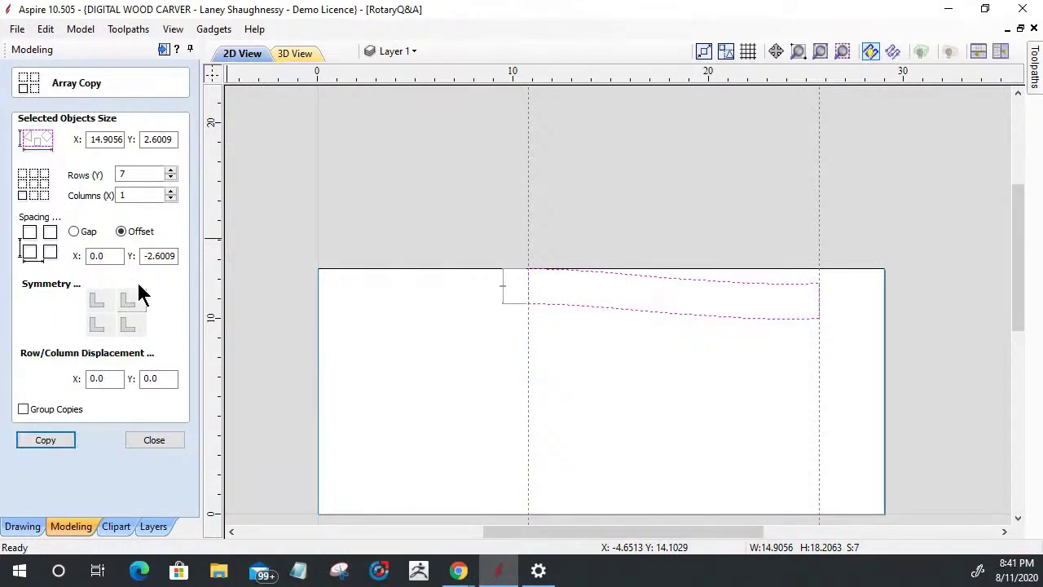
# Array the curved strip in seven rows with a Y offset of -1.79371, and close the Array Copy tool.
pyautogui.doubleClick(148, 256)
pyautogui.scroll(4, 525, 245)
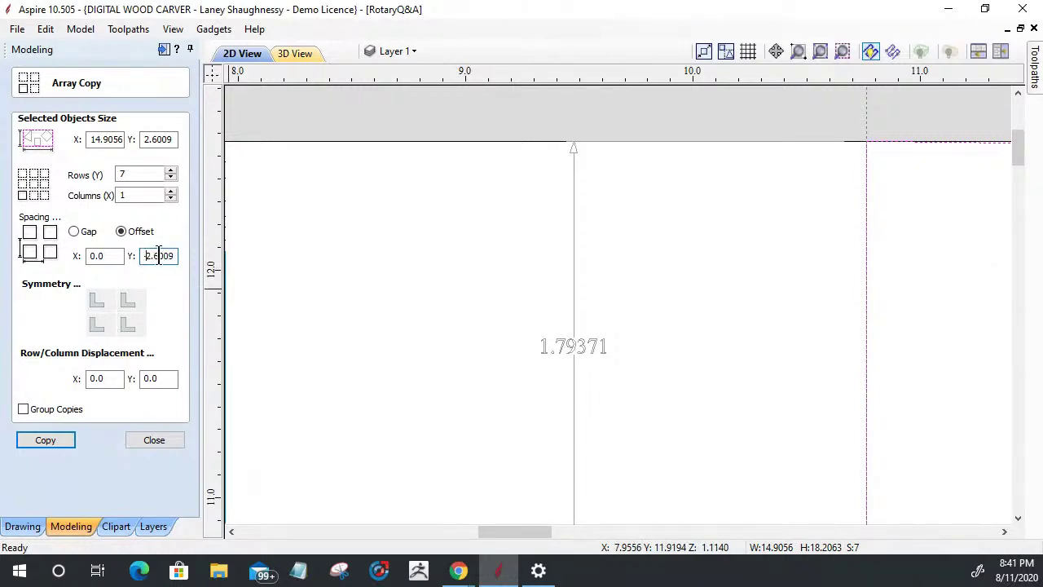
pyautogui.write('-1.')
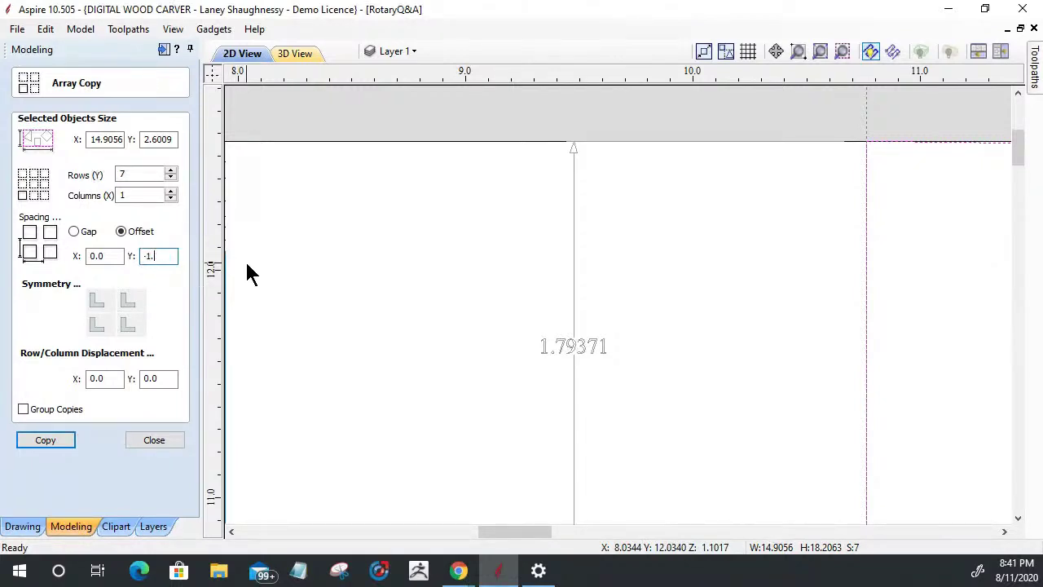
pyautogui.write('79371')
pyautogui.moveTo(157, 255); pyautogui.dragTo(70, 274)
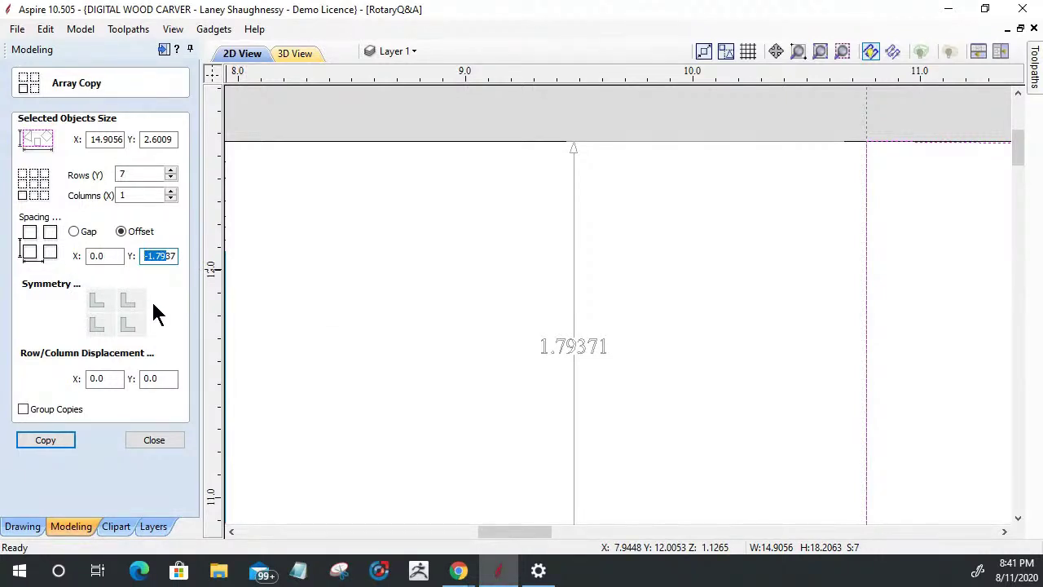
pyautogui.click(53, 442)
pyautogui.scroll(-10, 435, 317)
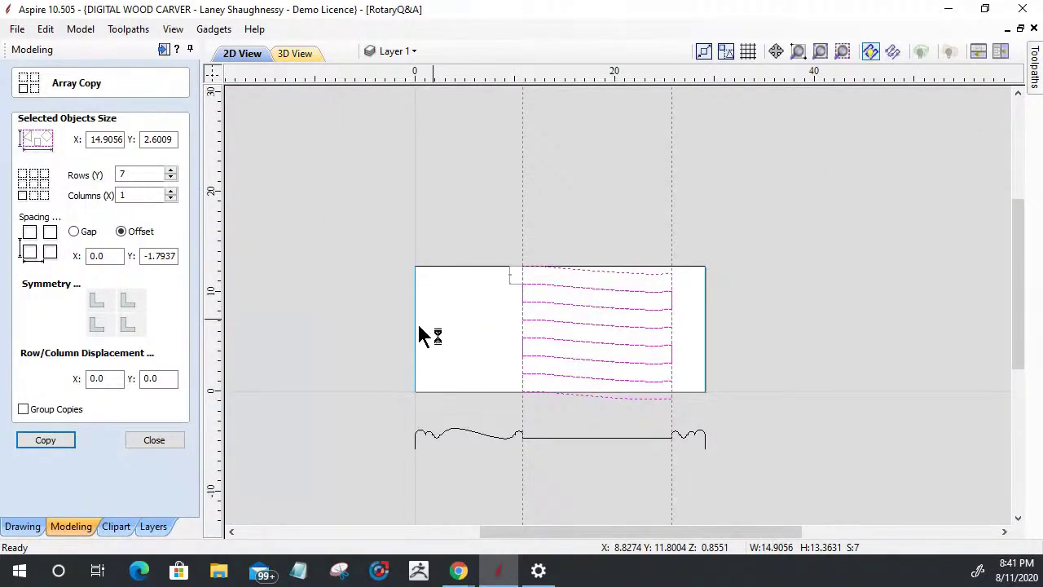
pyautogui.click(148, 440)
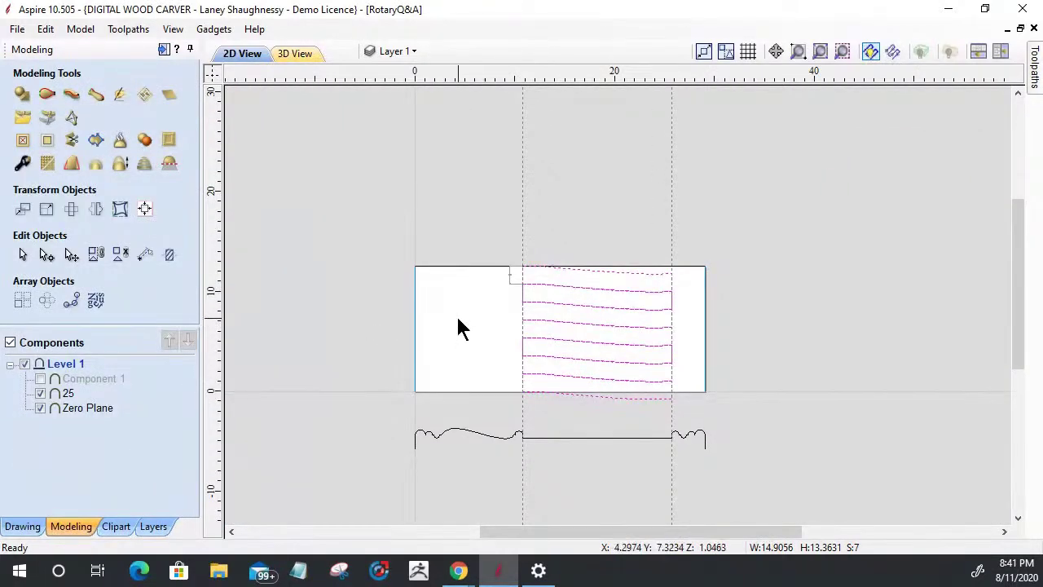
# Delete the vertical dimension beside the left end of the top strip.
pyautogui.scroll(7, 459, 326)
pyautogui.scroll(1, 431, 396)
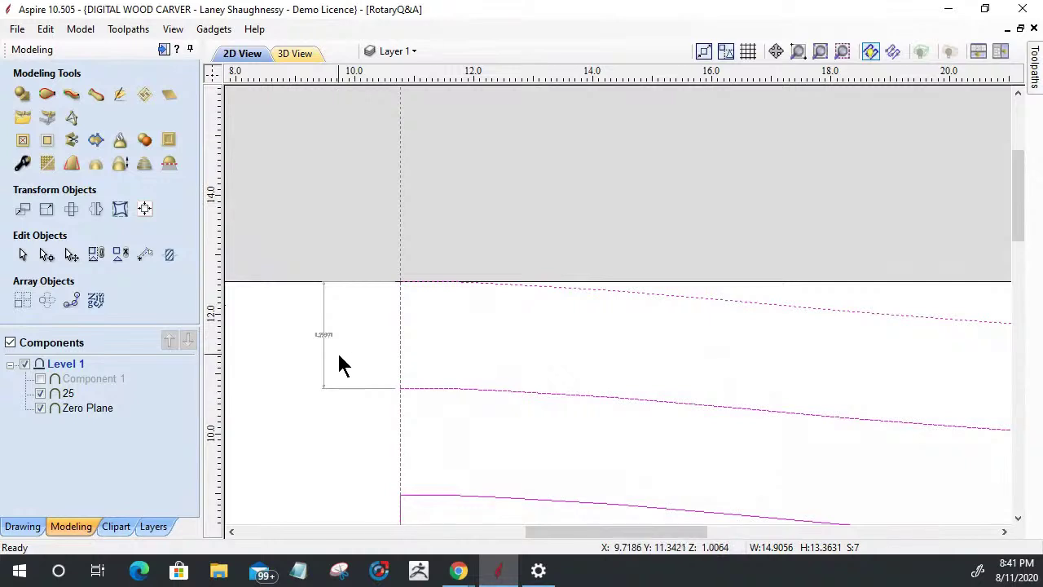
pyautogui.click(324, 347)
pyautogui.click(303, 321)
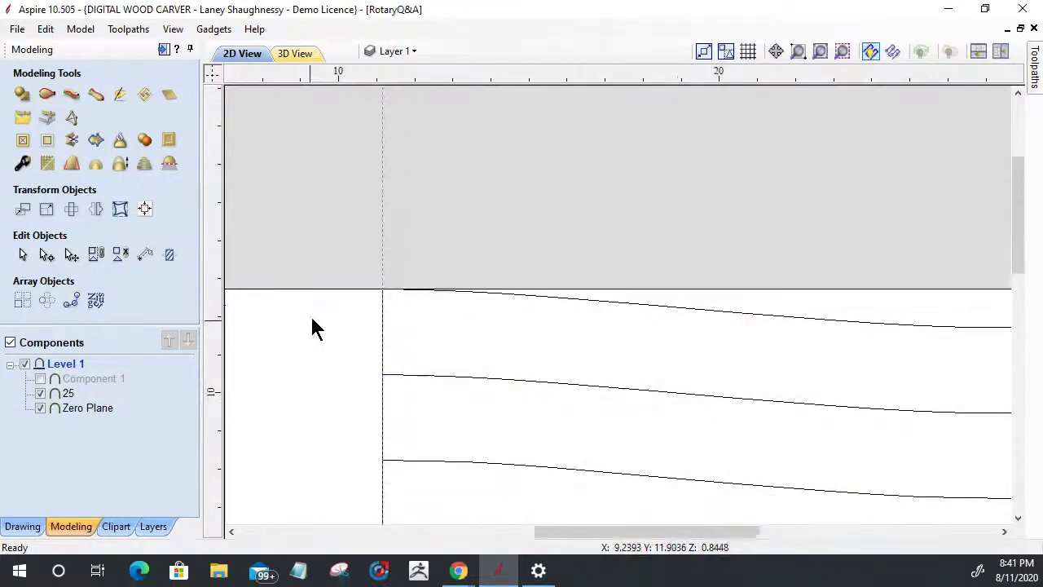
# Examine the arrayed strips and how the lowest one crosses the bottom edge of the job area.
pyautogui.scroll(-5, 344, 315)
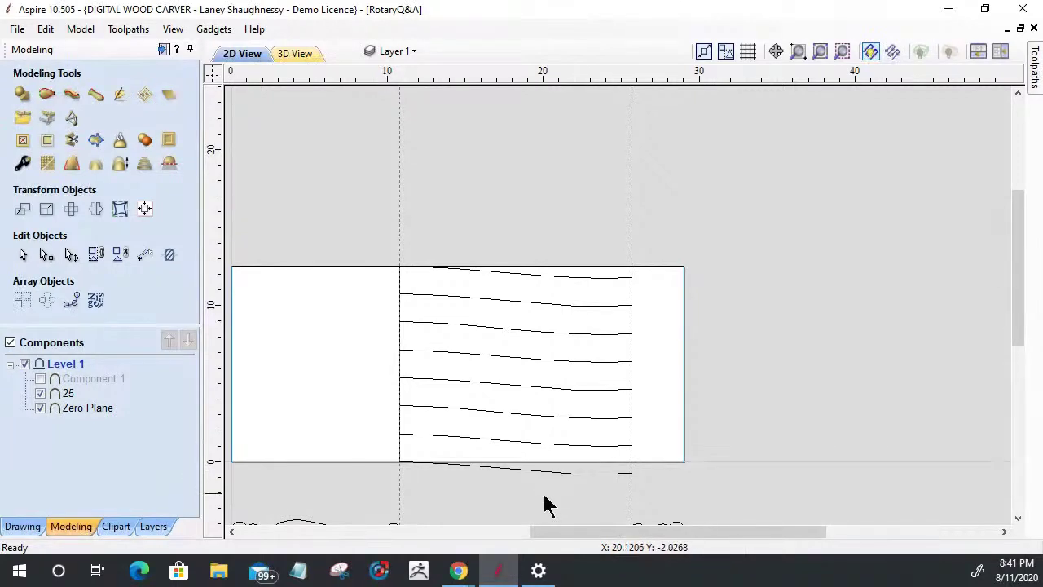
pyautogui.scroll(1, 471, 519)
pyautogui.scroll(1, 472, 519)
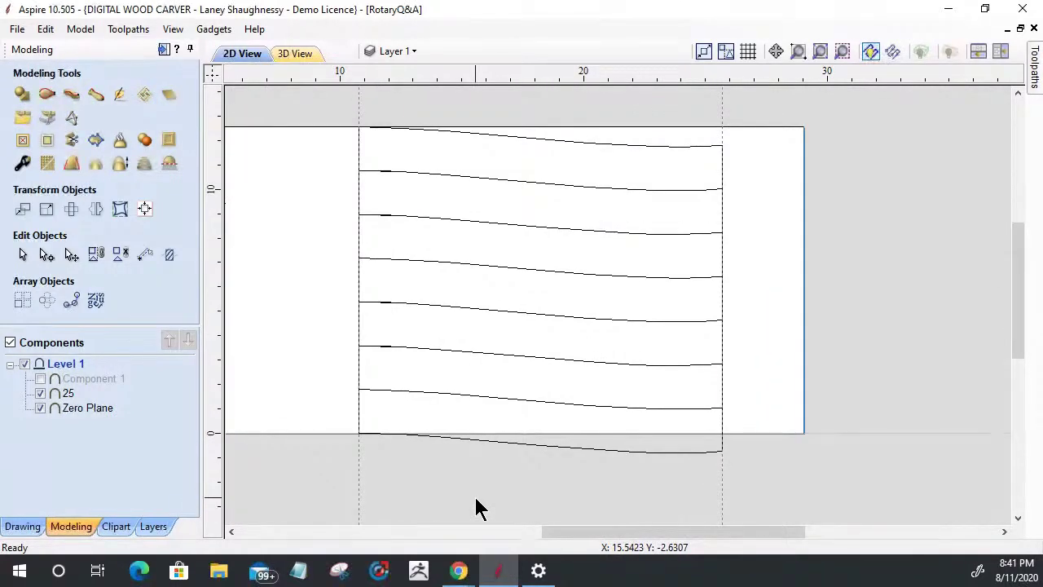
pyautogui.scroll(-1, 487, 499)
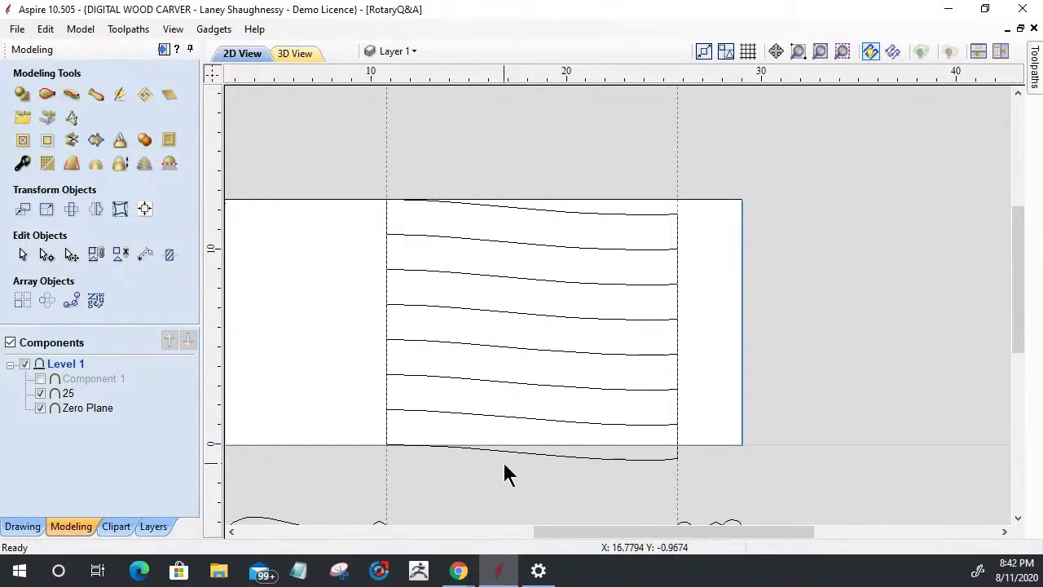
pyautogui.scroll(1, 502, 471)
pyautogui.scroll(1, 500, 471)
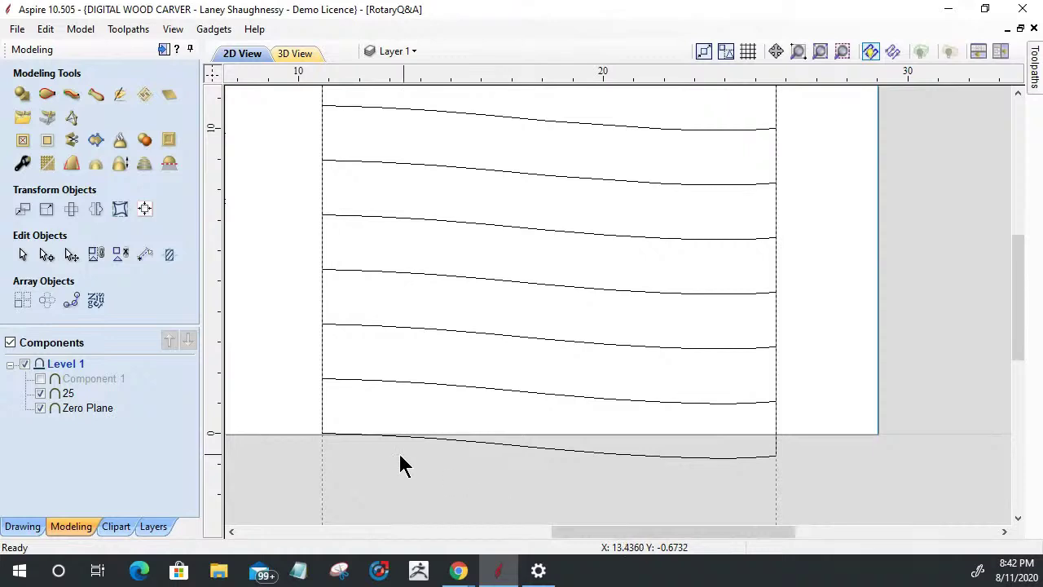
pyautogui.scroll(-2, 655, 376)
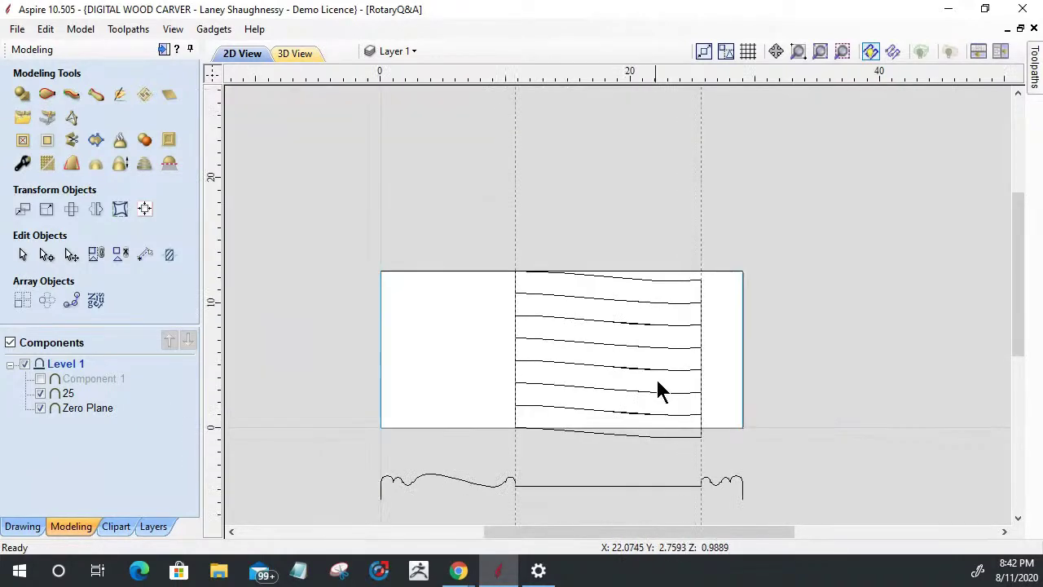
pyautogui.scroll(1, 628, 273)
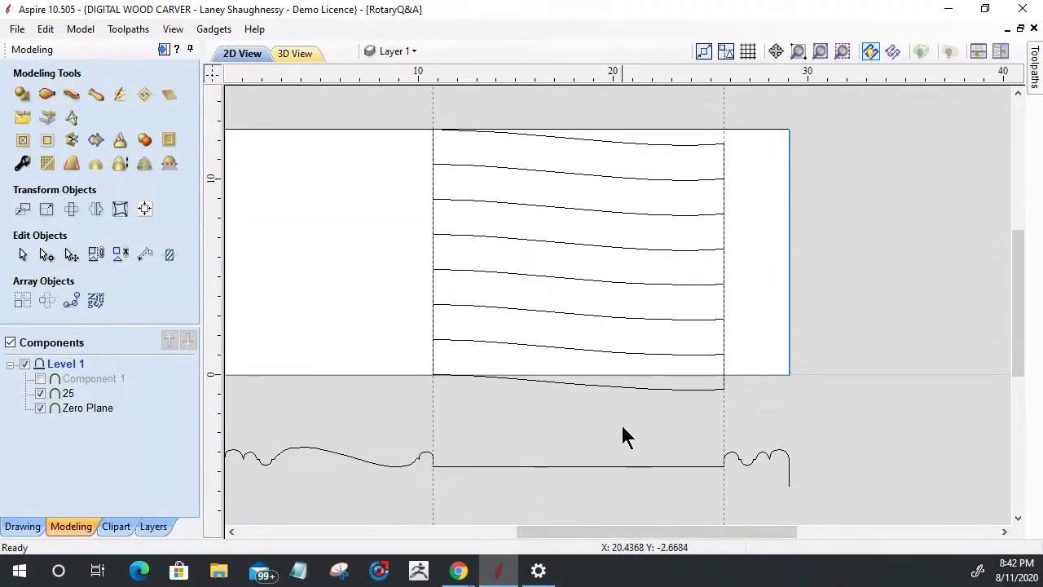
pyautogui.scroll(1, 621, 422)
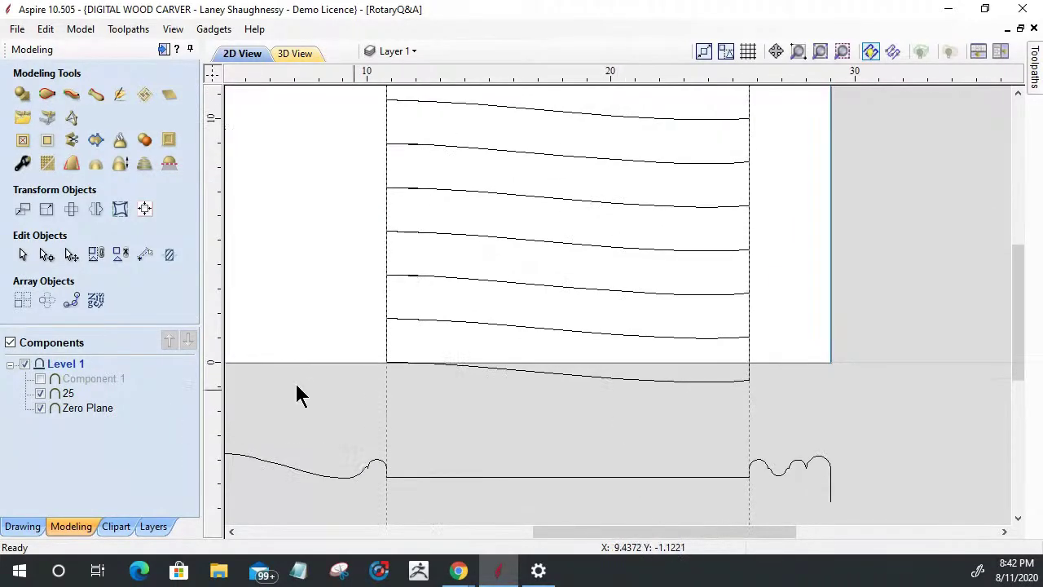
# Draw a line about 13.69 inches long from the strips' right end near the job's bottom edge to the lowest curve, and close the tool.
pyautogui.click(21, 528)
pyautogui.click(22, 185)
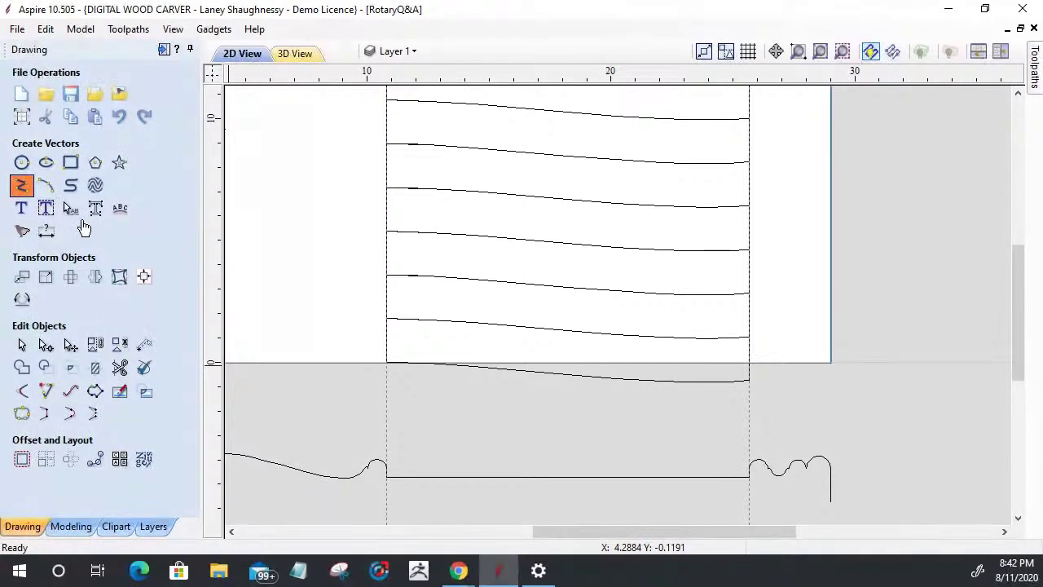
pyautogui.scroll(3, 427, 377)
pyautogui.scroll(-4, 423, 386)
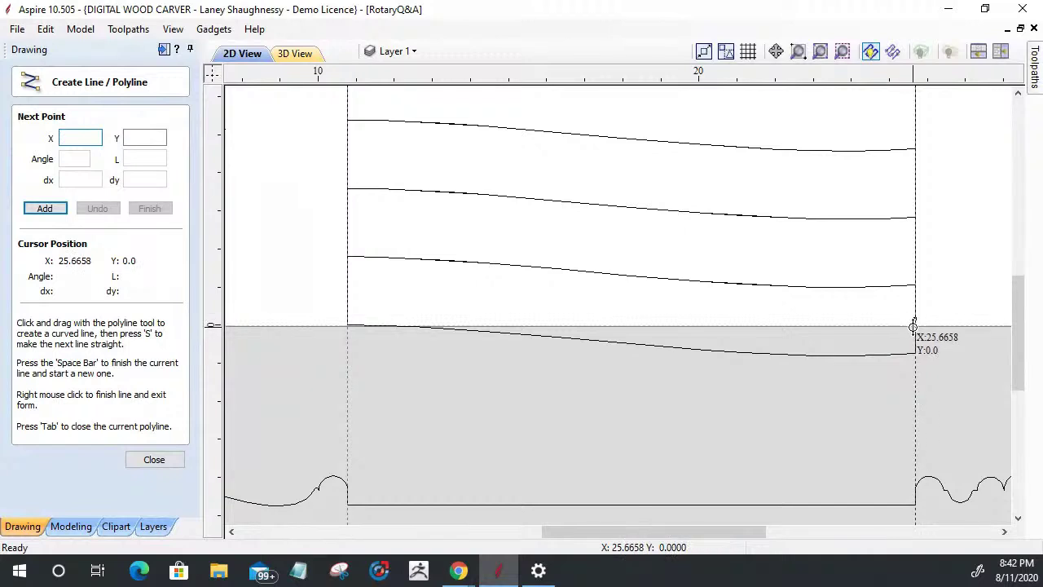
pyautogui.click(918, 320)
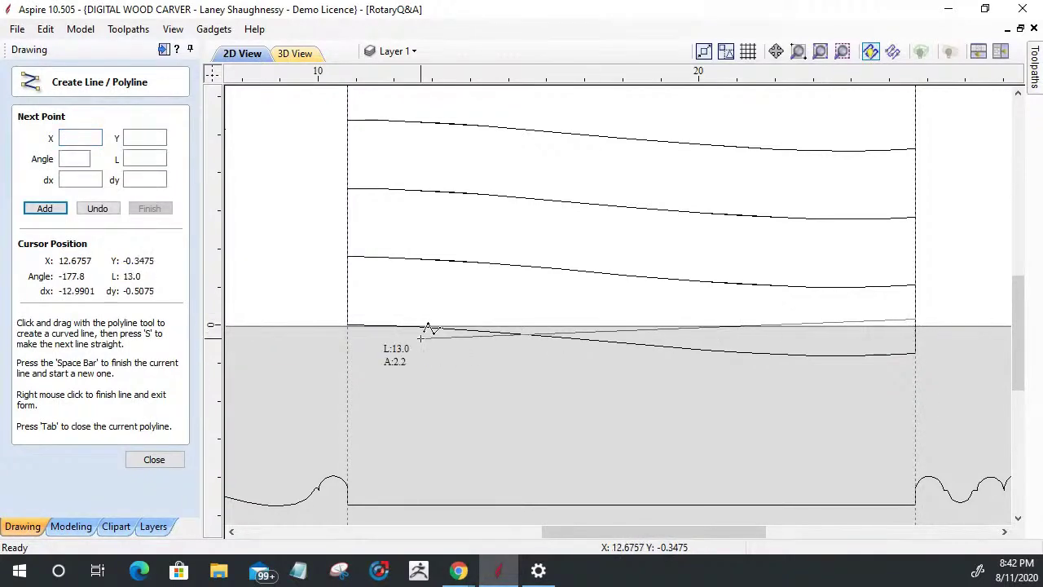
pyautogui.scroll(4, 423, 334)
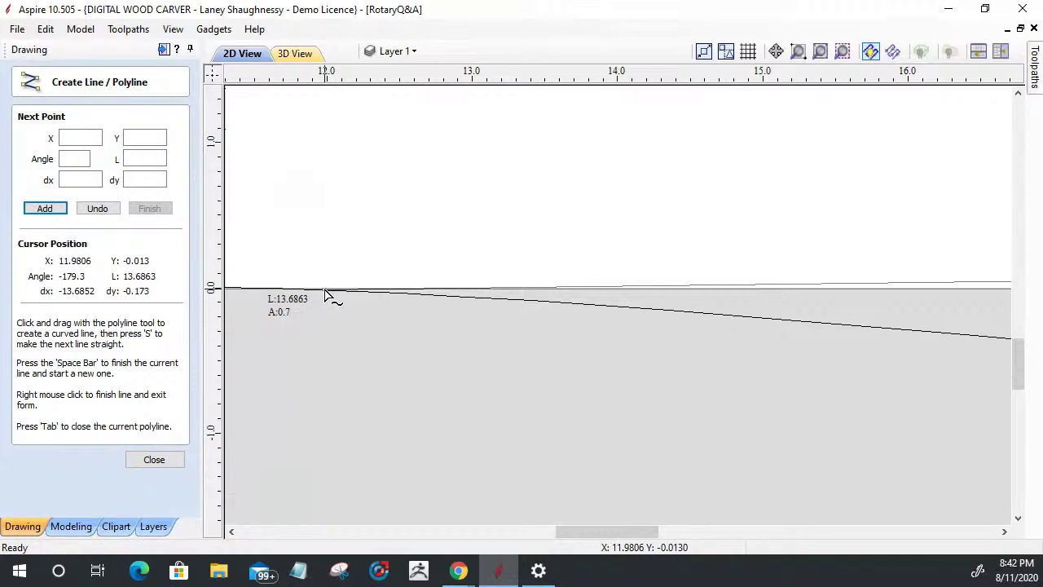
pyautogui.click(324, 290)
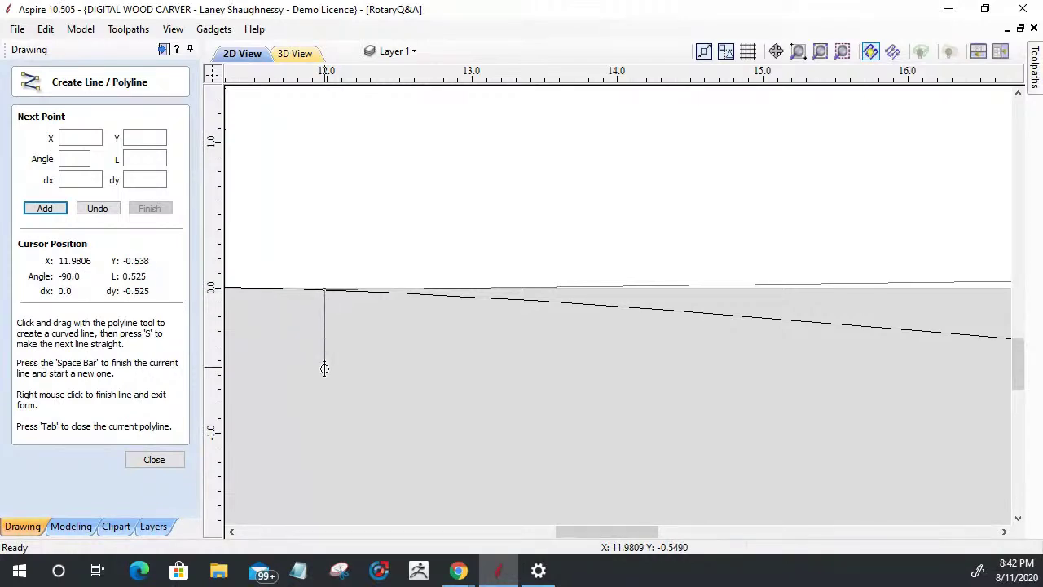
pyautogui.press('space')
pyautogui.scroll(-5, 325, 367)
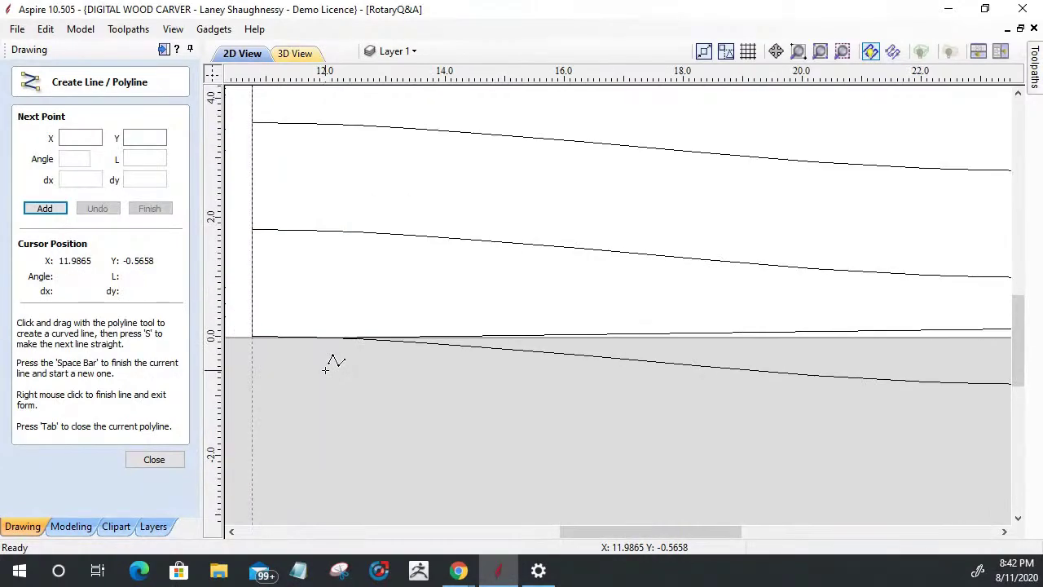
pyautogui.scroll(4, 392, 385)
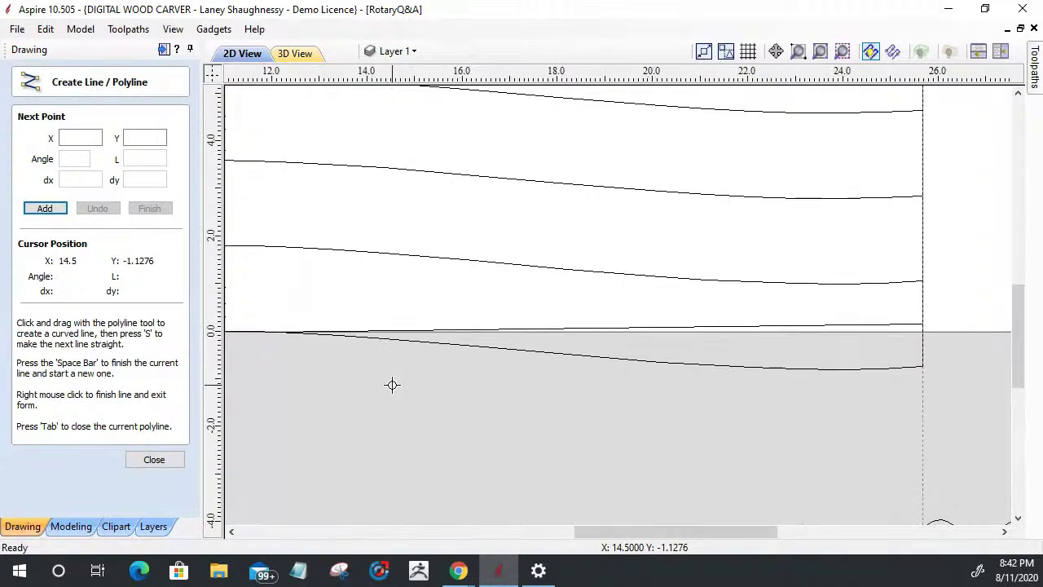
pyautogui.click(136, 454)
# Select the new line and node-edit its right end node down onto the bottom edge of the job at Y 0.
pyautogui.click(750, 334)
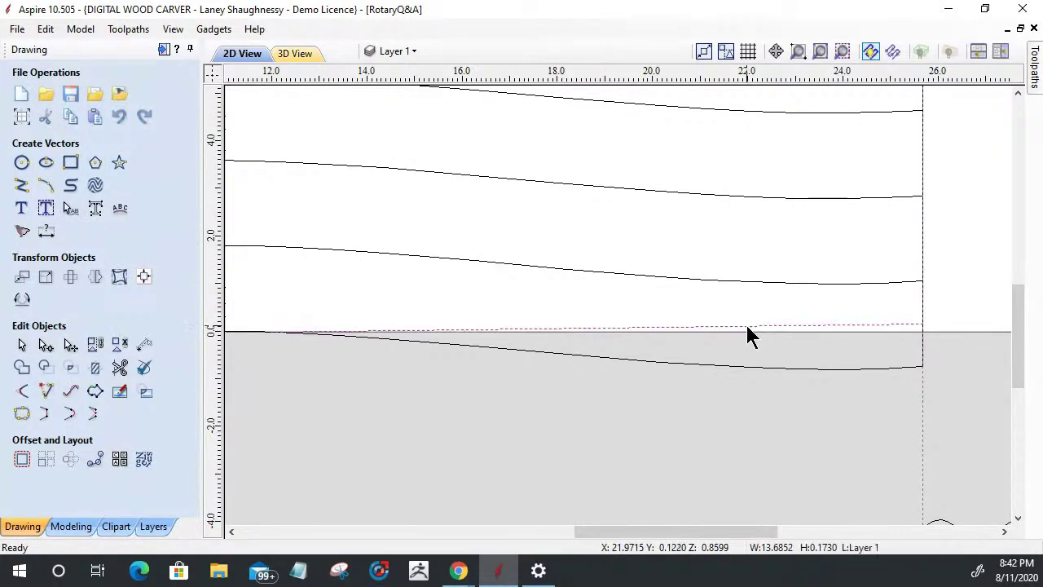
pyautogui.click(839, 326)
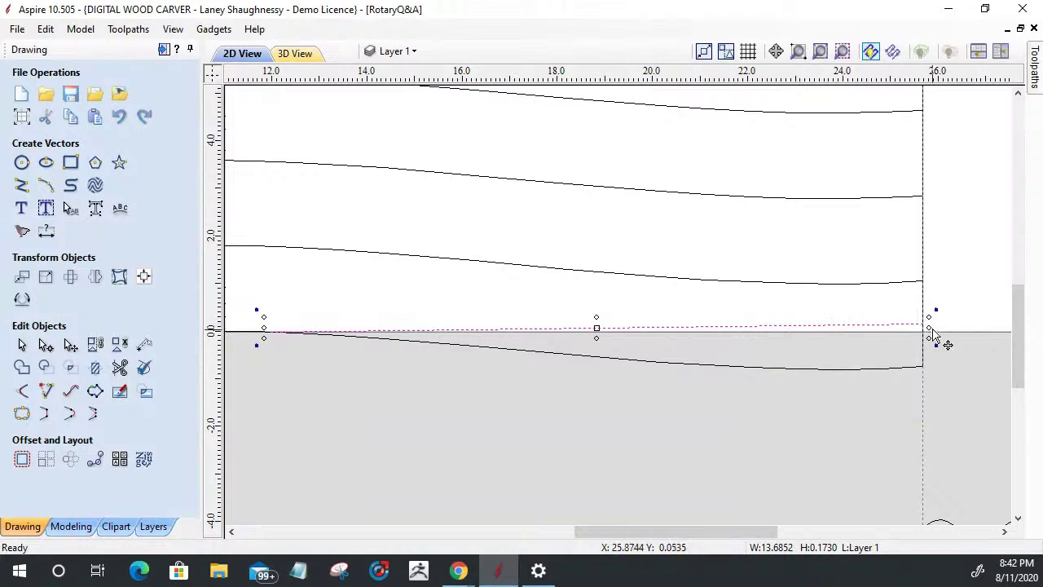
pyautogui.scroll(3, 934, 338)
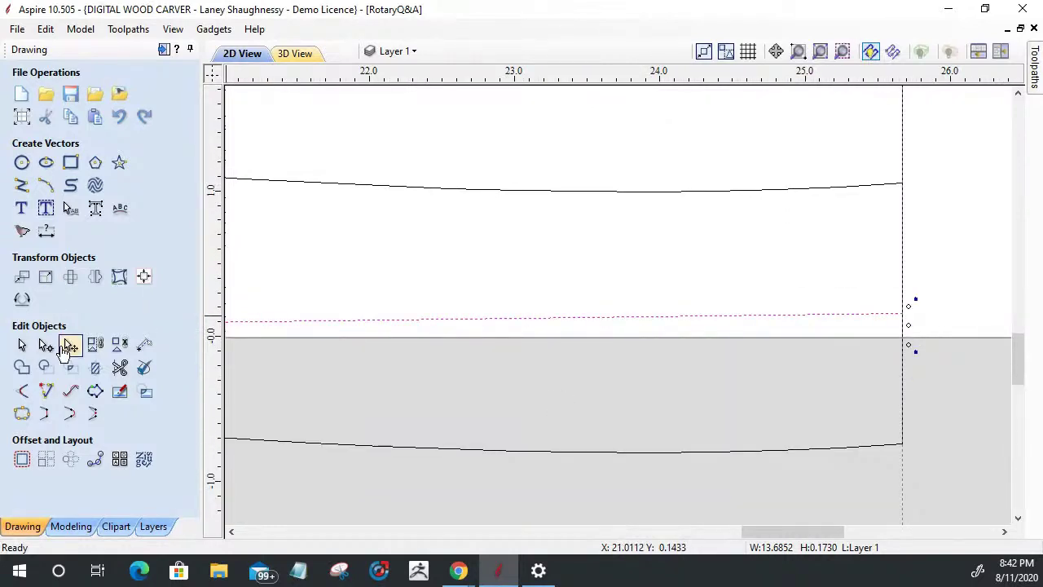
pyautogui.click(47, 348)
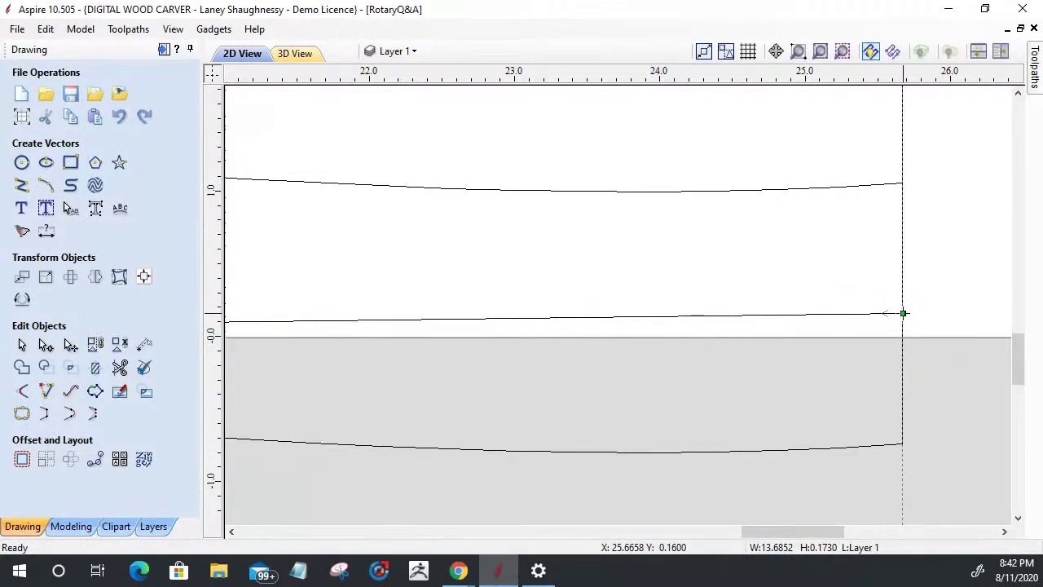
pyautogui.moveTo(903, 330); pyautogui.dragTo(903, 338)
# Move the line's left end node along the job's bottom edge to where the lowest curve crosses it, making the line about 14.04 inches long.
pyautogui.scroll(-2, 959, 380)
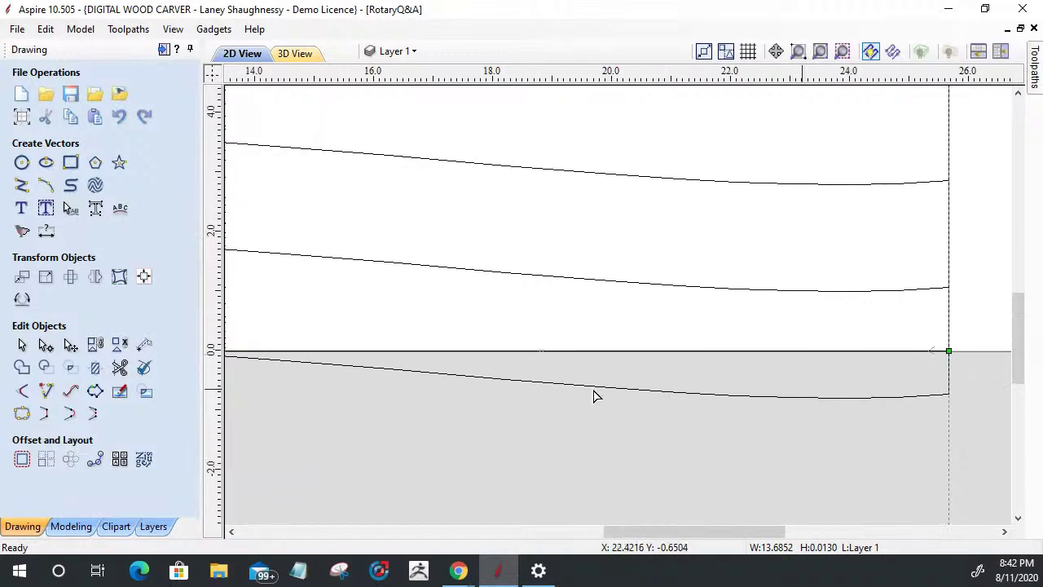
pyautogui.scroll(-2, 434, 395)
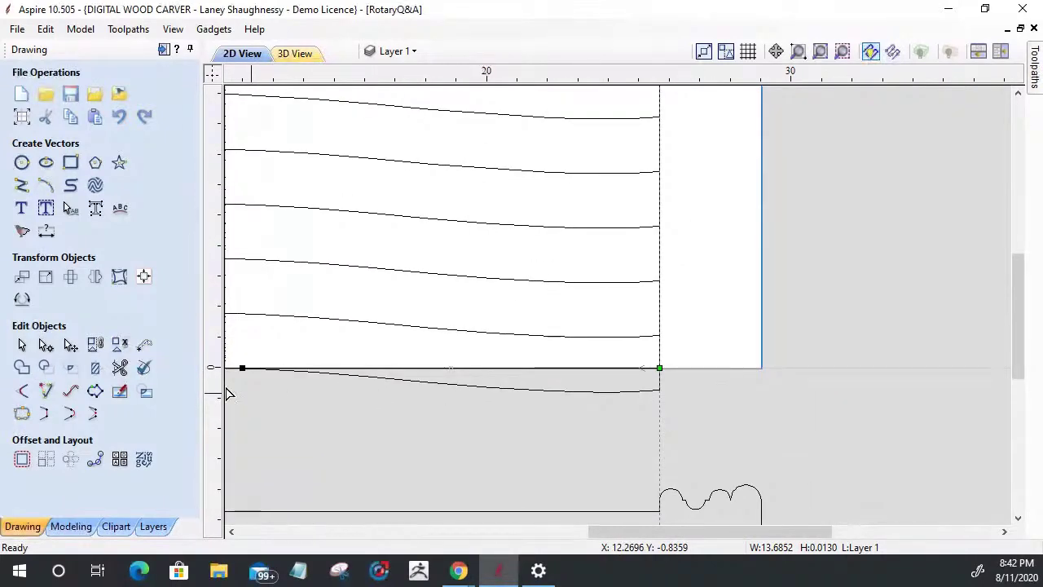
pyautogui.scroll(5, 230, 384)
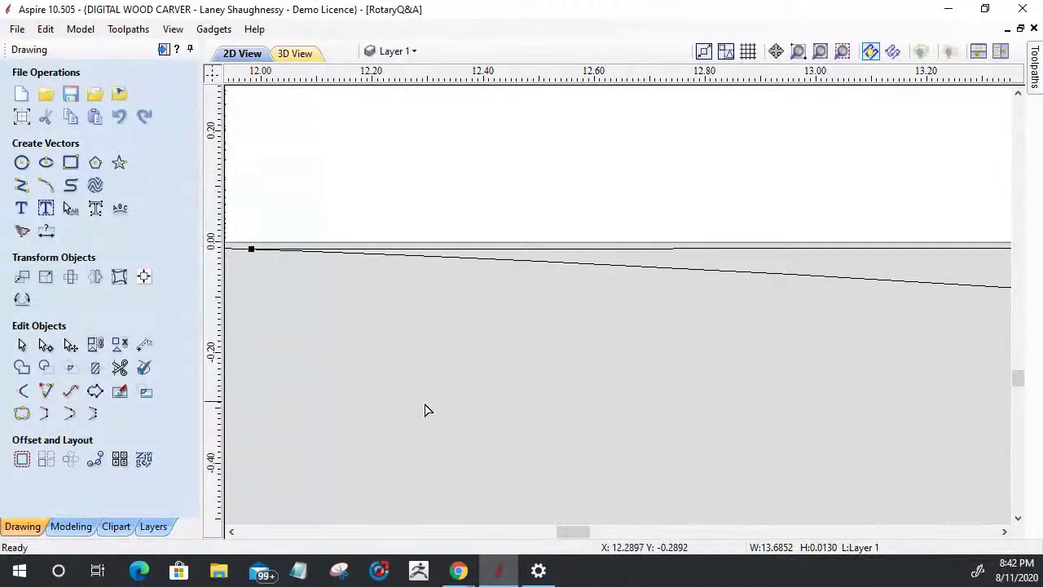
pyautogui.scroll(-2, 408, 404)
pyautogui.scroll(2, 279, 345)
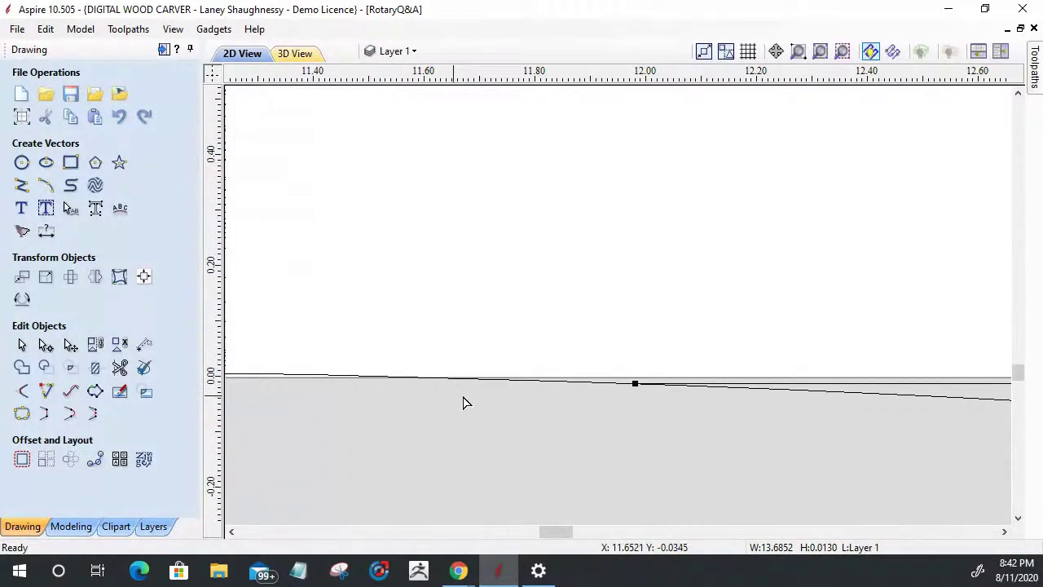
pyautogui.scroll(2, 465, 400)
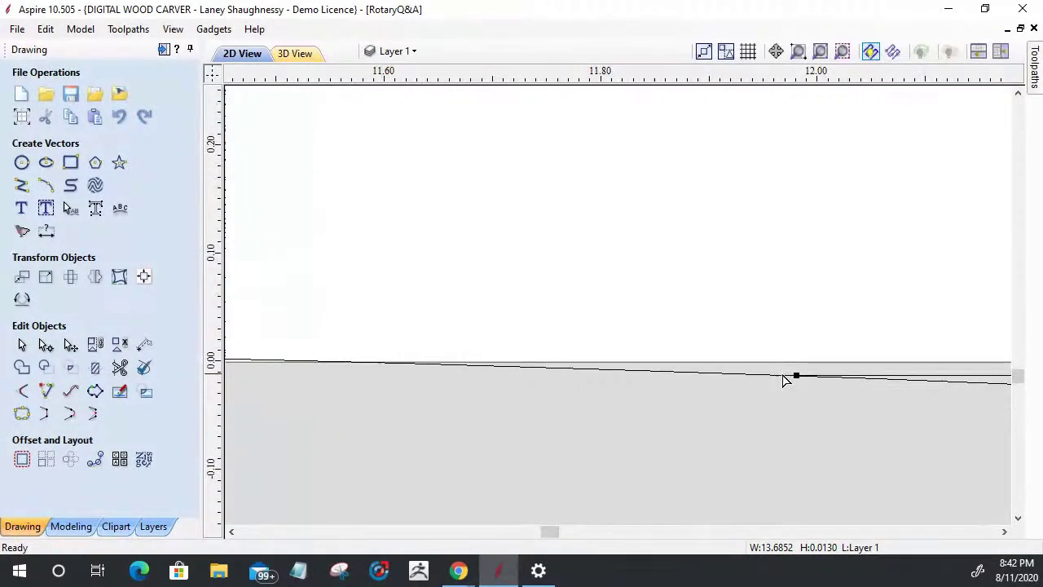
pyautogui.click(798, 374)
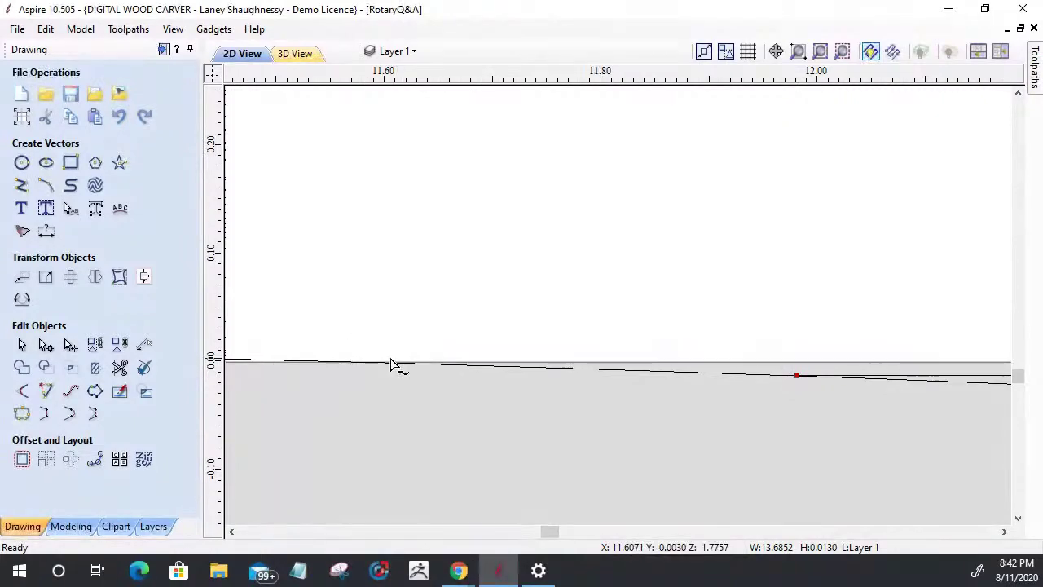
pyautogui.doubleClick(416, 364)
pyautogui.scroll(-5, 494, 395)
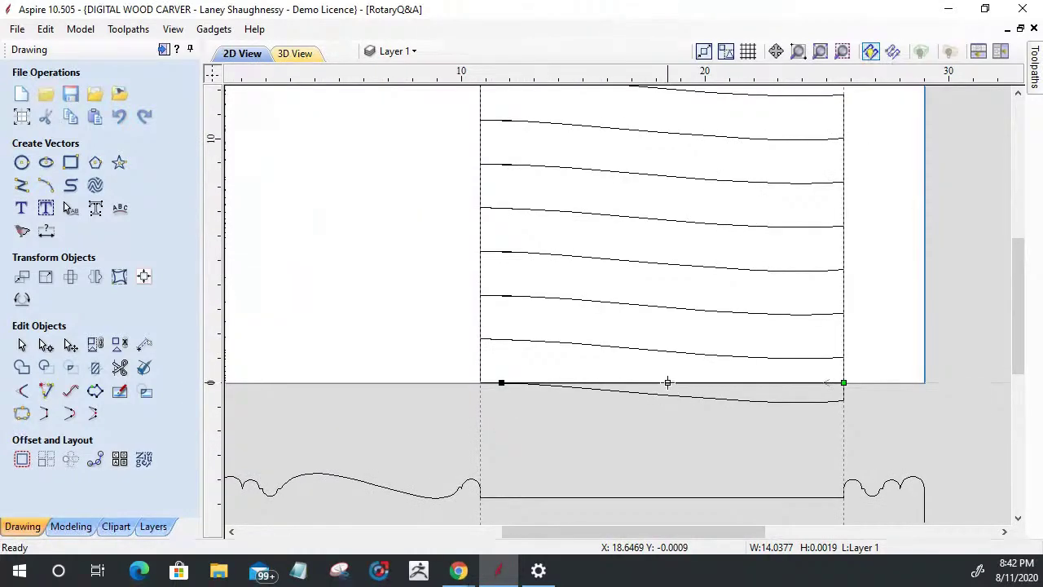
pyautogui.click(489, 369)
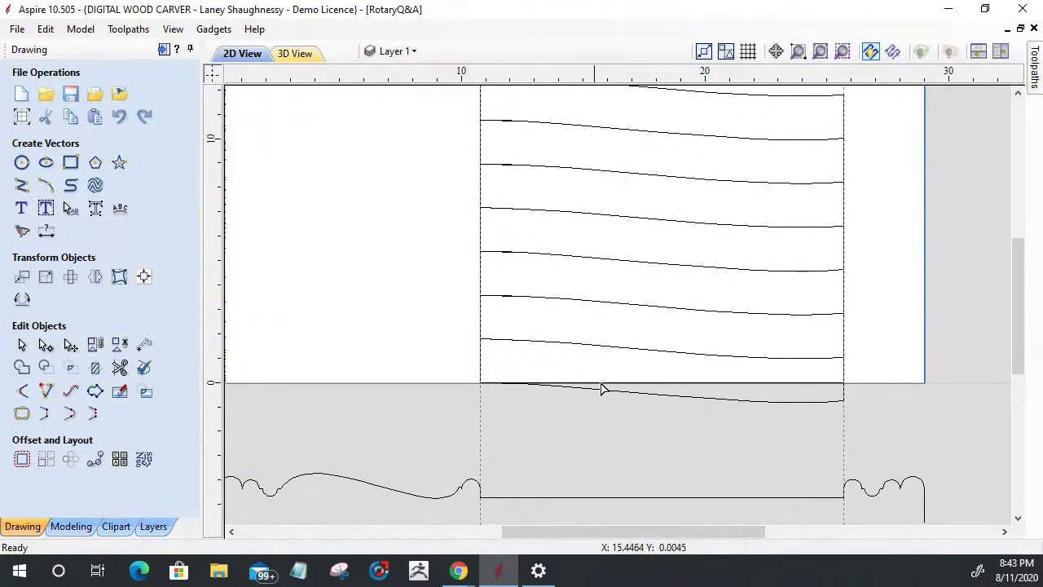
pyautogui.click(610, 388)
# Copy the bottom-edge line and paste the duplicate in the same place.
pyautogui.click(23, 346)
pyautogui.rightClick(627, 383)
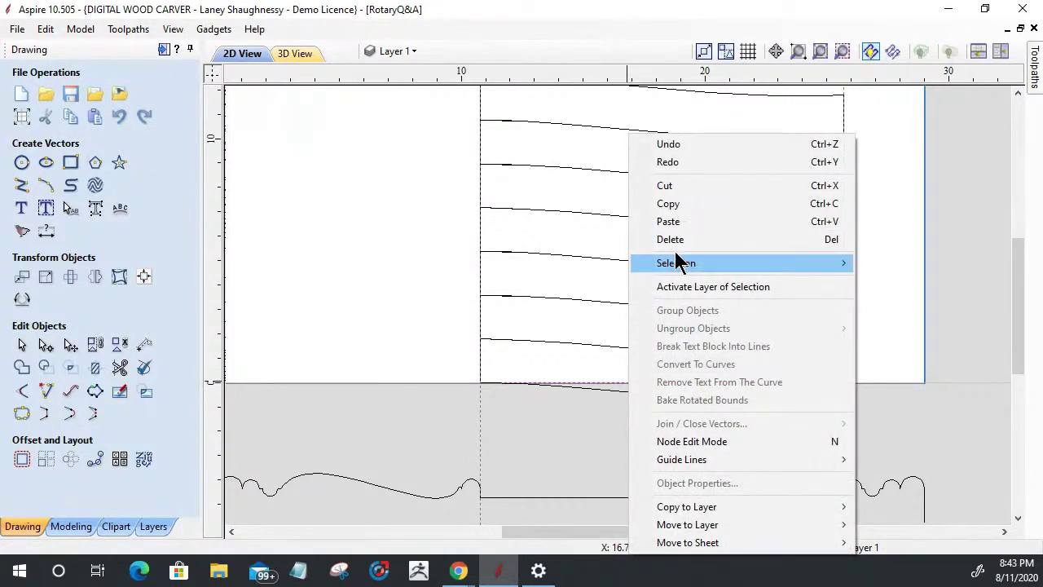
pyautogui.click(670, 205)
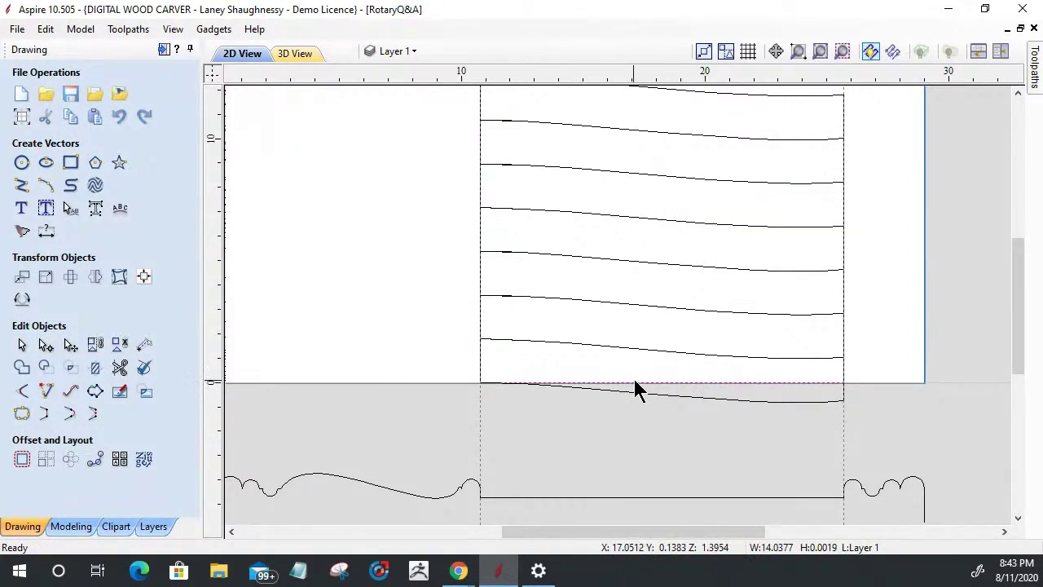
pyautogui.rightClick(638, 383)
pyautogui.click(676, 222)
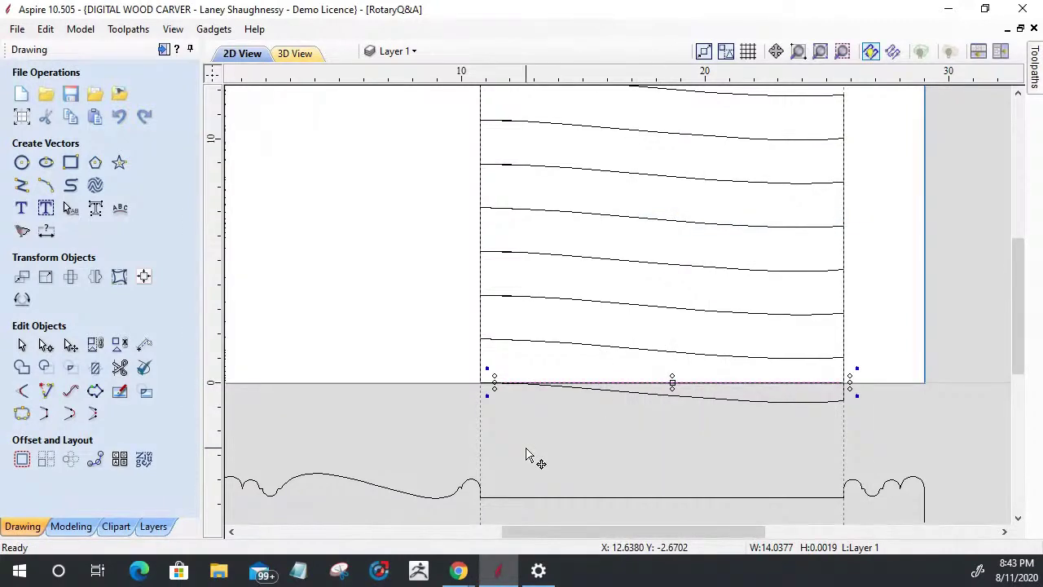
# Select the lowest strip and examine where its left end and lower curve meet the job's bottom edge.
pyautogui.scroll(3, 528, 432)
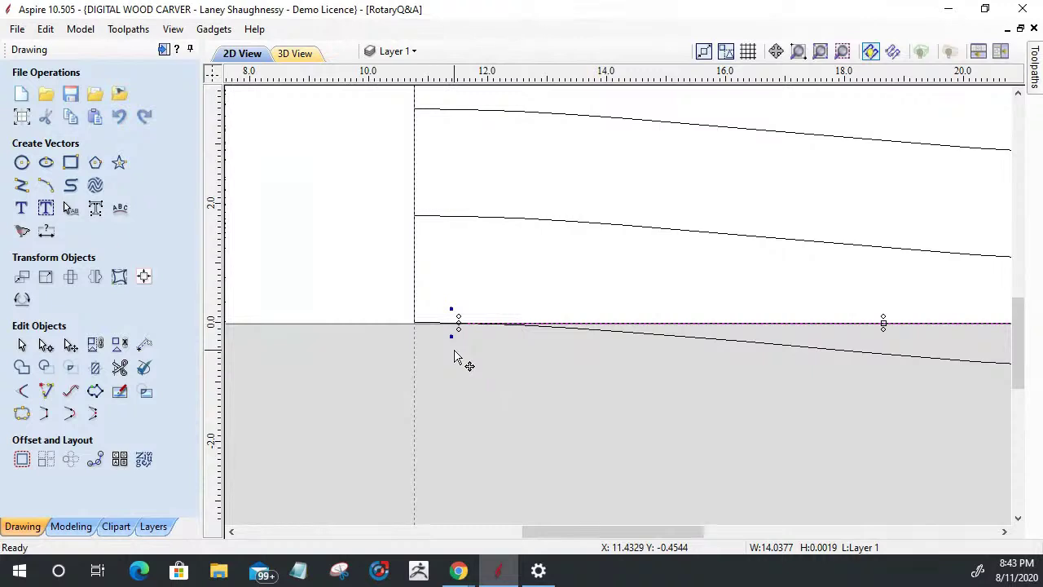
pyautogui.scroll(-1, 461, 360)
pyautogui.click(577, 342)
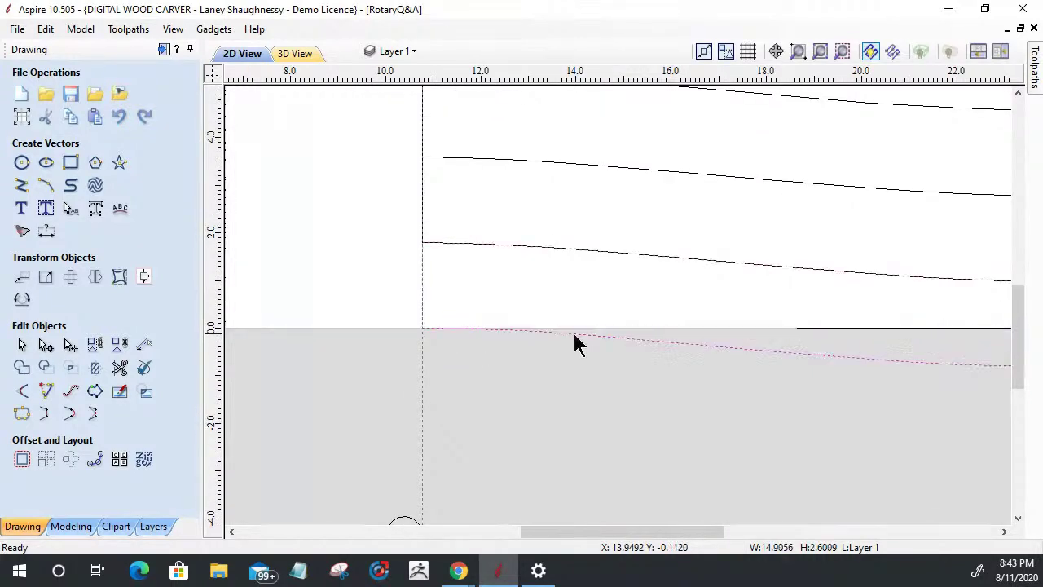
pyautogui.scroll(2, 487, 348)
pyautogui.scroll(4, 487, 351)
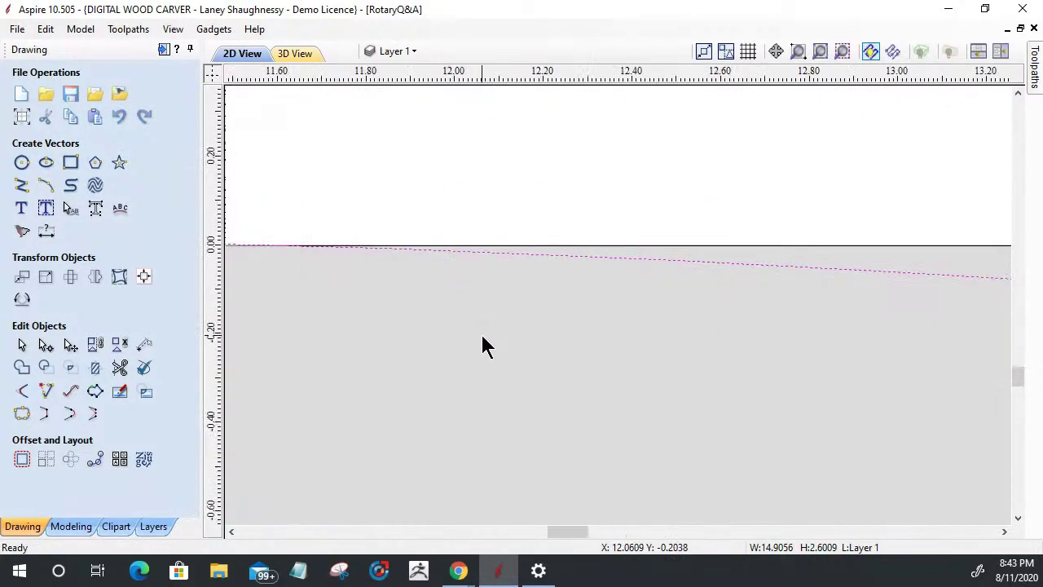
pyautogui.scroll(-5, 537, 337)
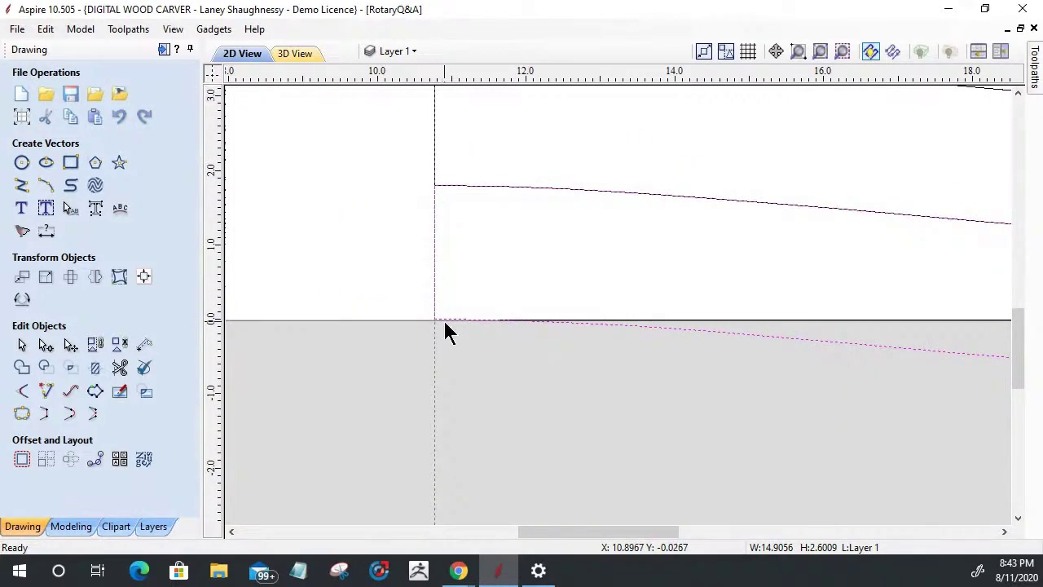
pyautogui.scroll(5, 443, 319)
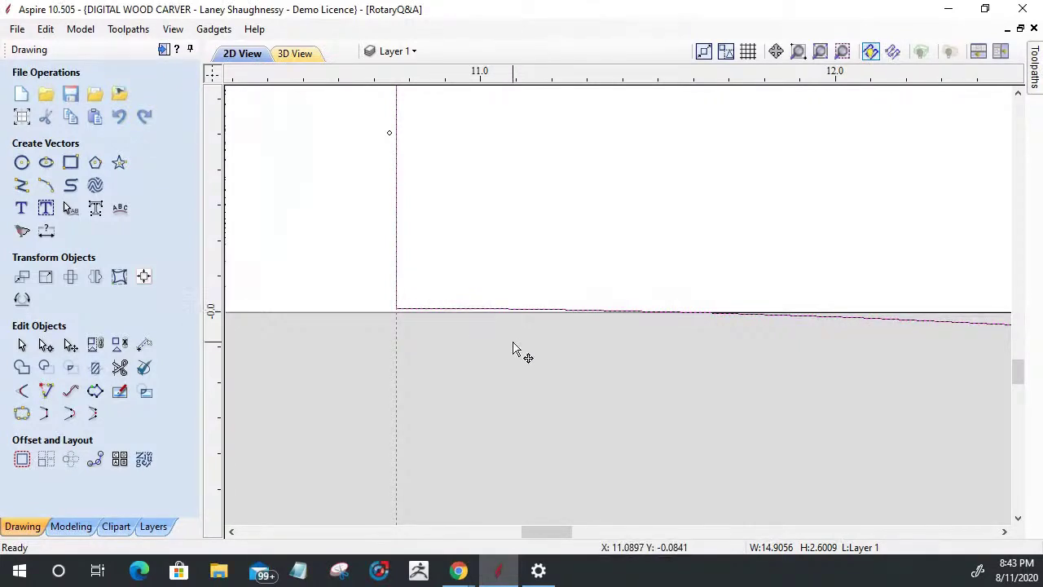
pyautogui.scroll(-2, 536, 356)
pyautogui.scroll(-3, 535, 355)
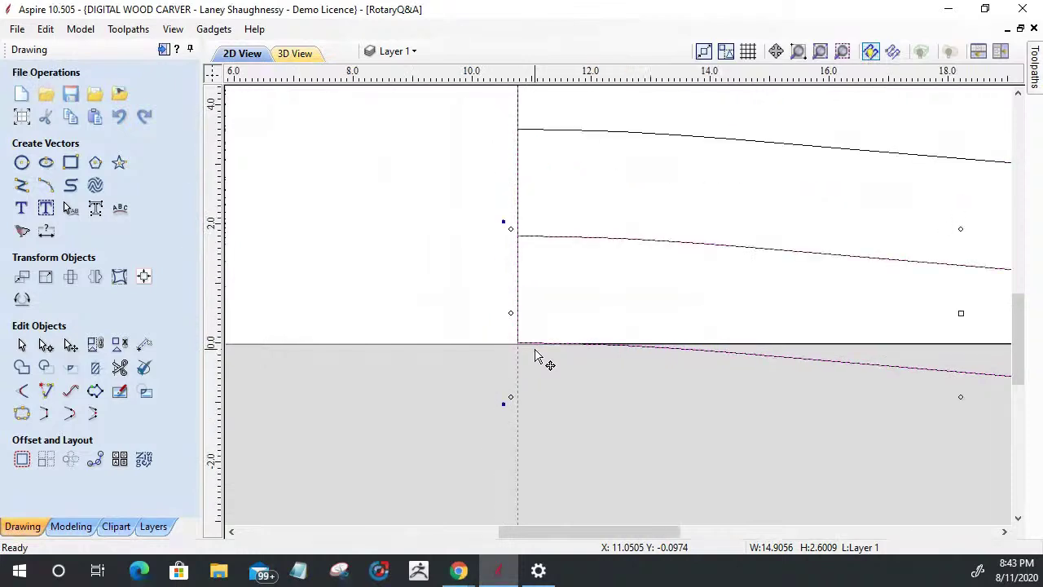
pyautogui.scroll(3, 867, 345)
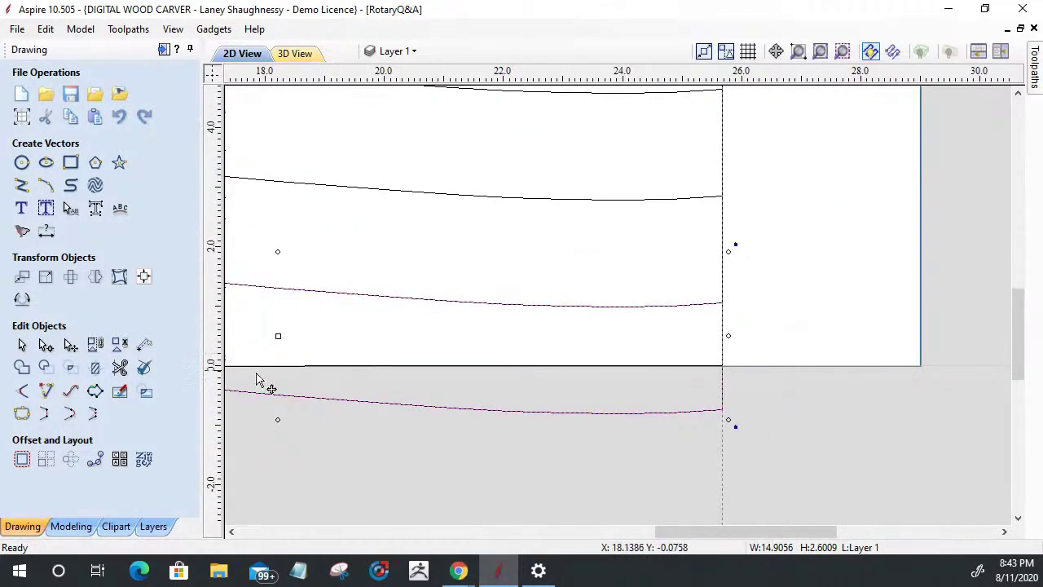
# Try to join the lowest strip and the bottom-edge line with a straight segment, and undo it.
pyautogui.click(120, 371)
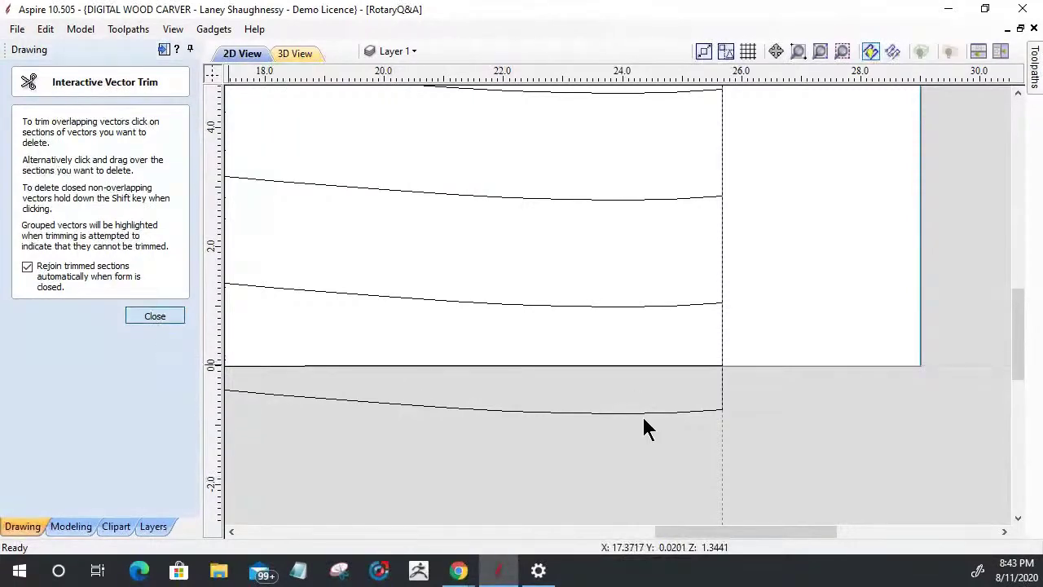
pyautogui.press('Escape')
pyautogui.click(627, 364)
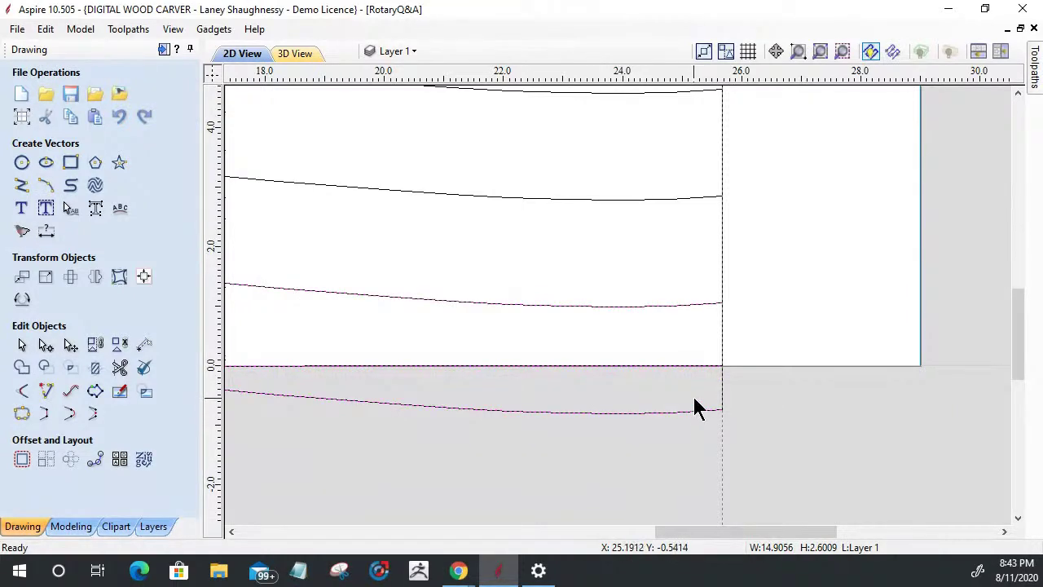
pyautogui.scroll(2, 694, 403)
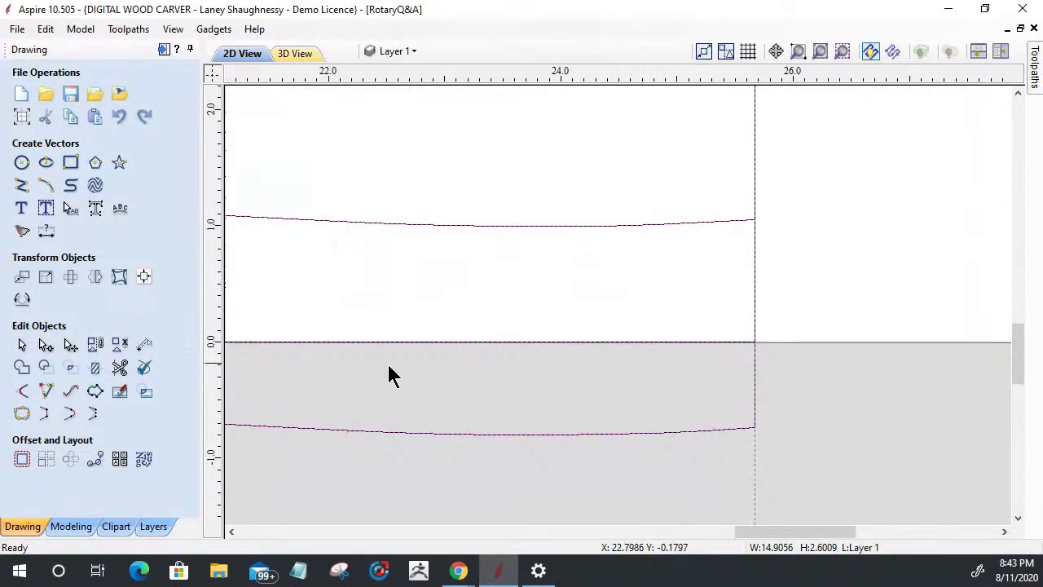
pyautogui.click(44, 413)
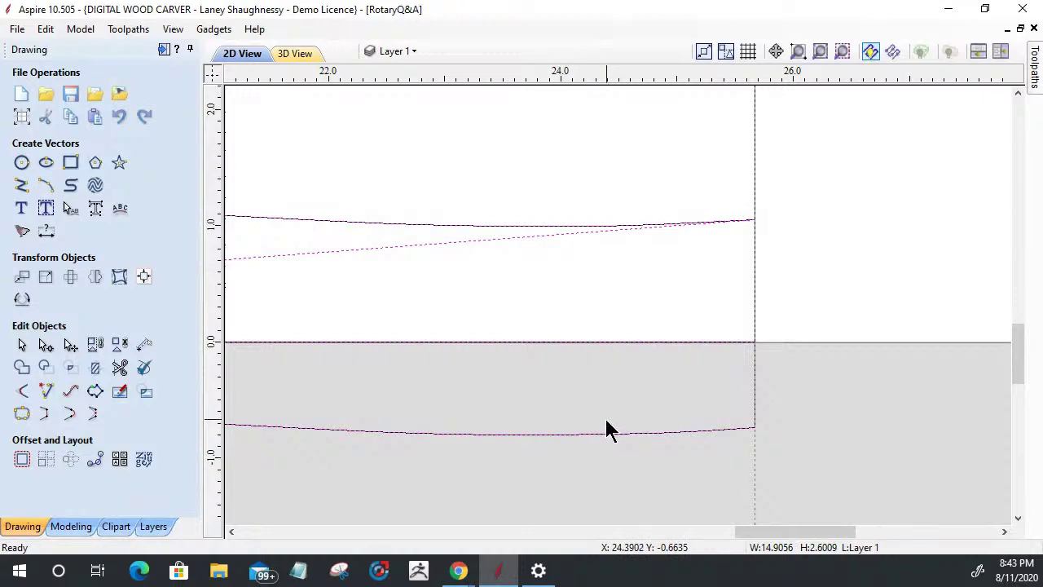
pyautogui.press('Escape')
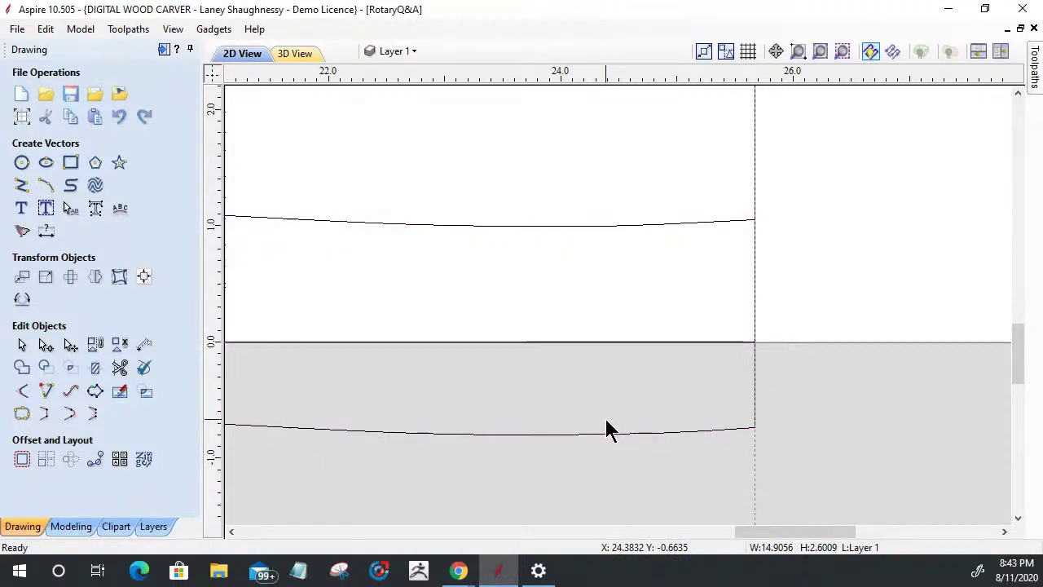
# Select the lowest strip with the bottom-edge line and trim away the strip's sections above that line.
pyautogui.click(727, 343)
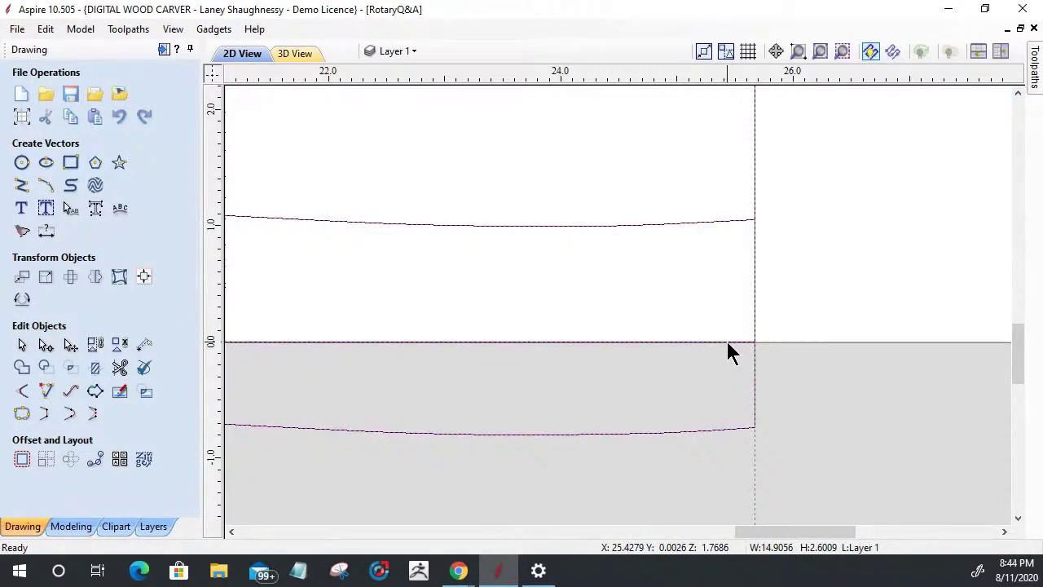
pyautogui.scroll(-4, 800, 366)
pyautogui.scroll(5, 384, 337)
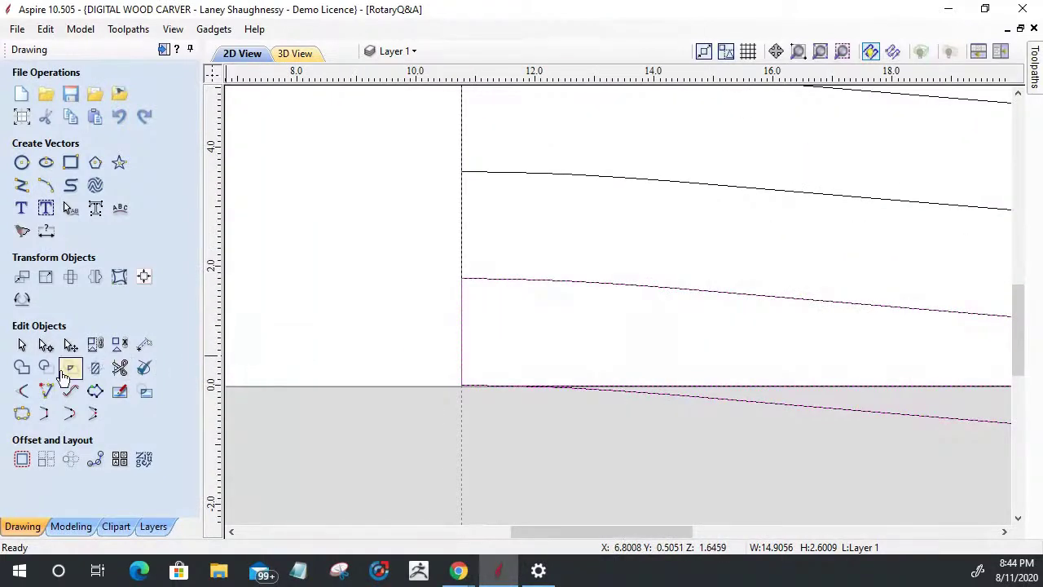
pyautogui.click(119, 367)
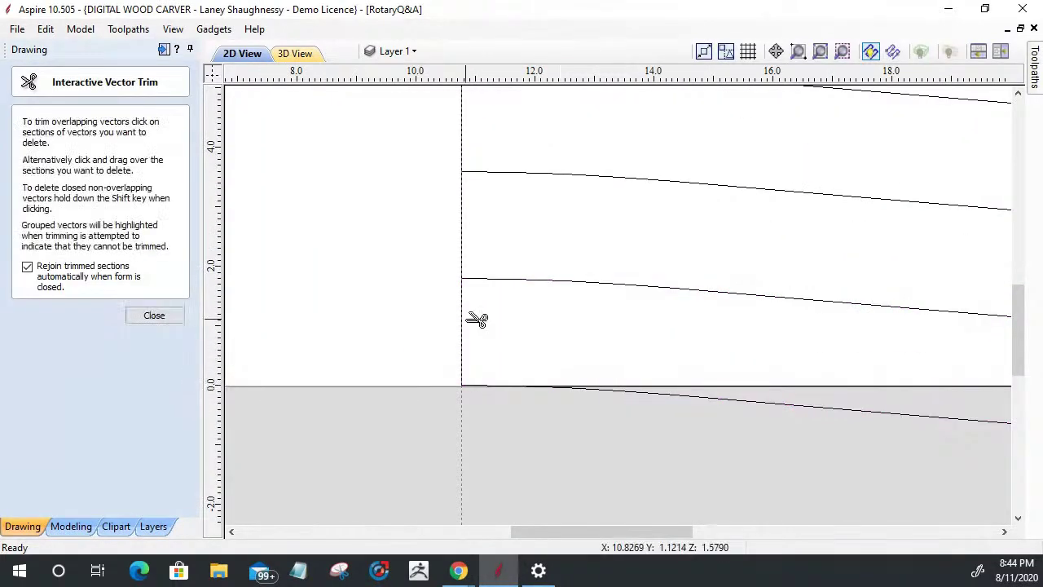
pyautogui.click(155, 317)
# Select the remaining strip piece below the job's bottom edge and join its open vectors.
pyautogui.scroll(-3, 511, 387)
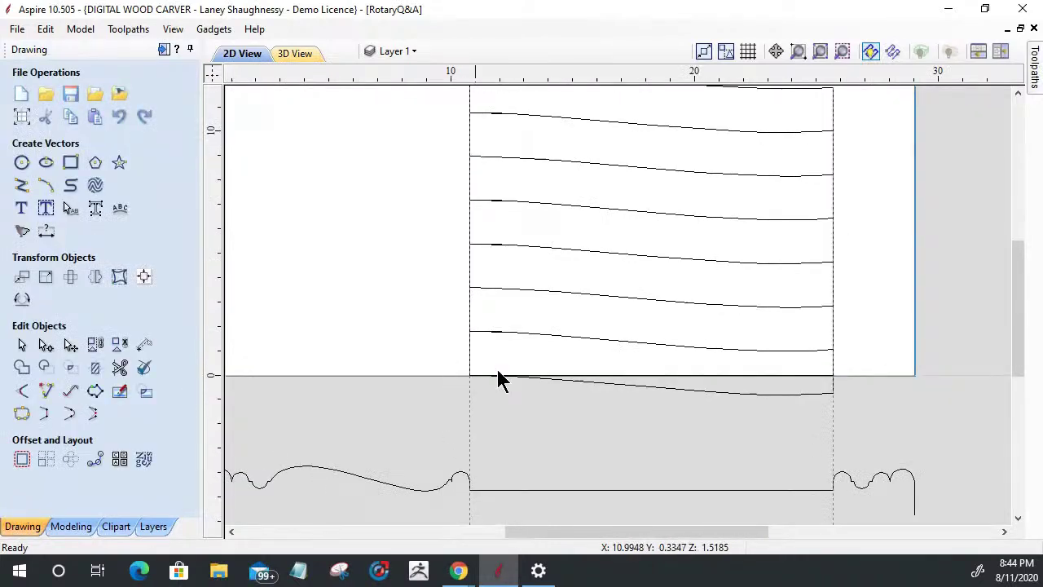
pyautogui.click(692, 391)
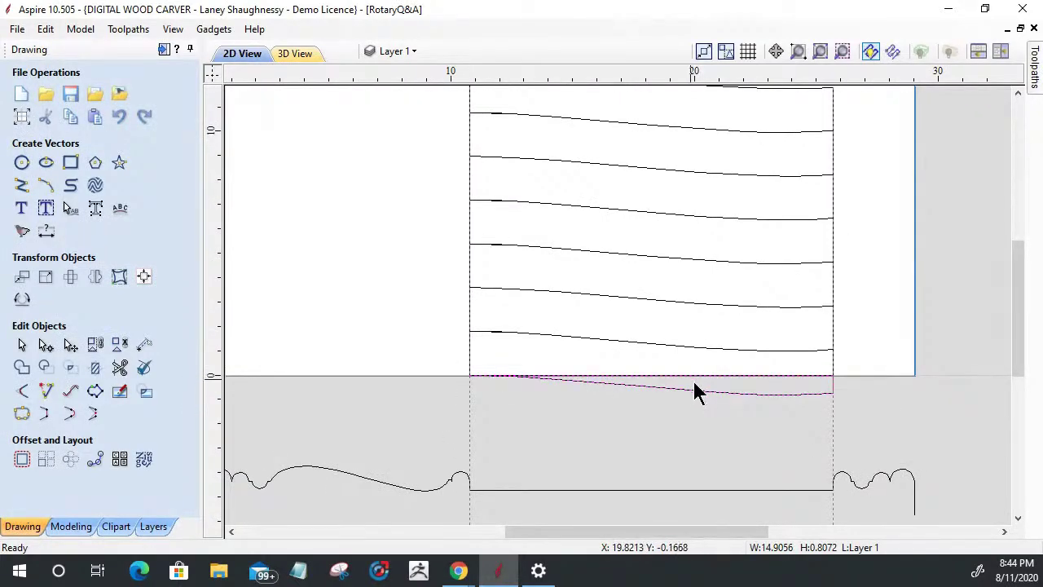
pyautogui.scroll(5, 510, 399)
pyautogui.scroll(-4, 516, 374)
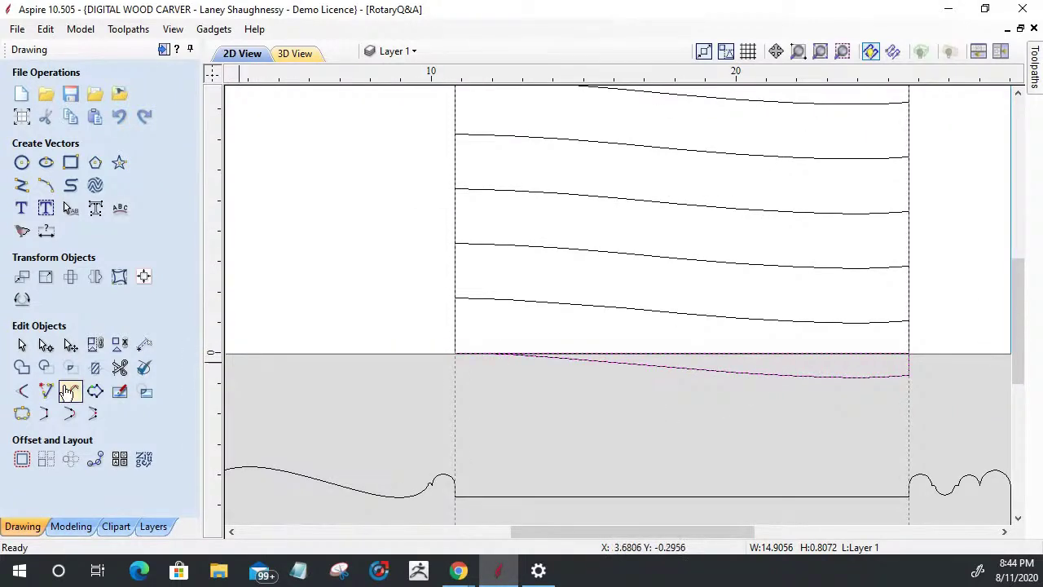
pyautogui.click(22, 413)
pyautogui.click(155, 291)
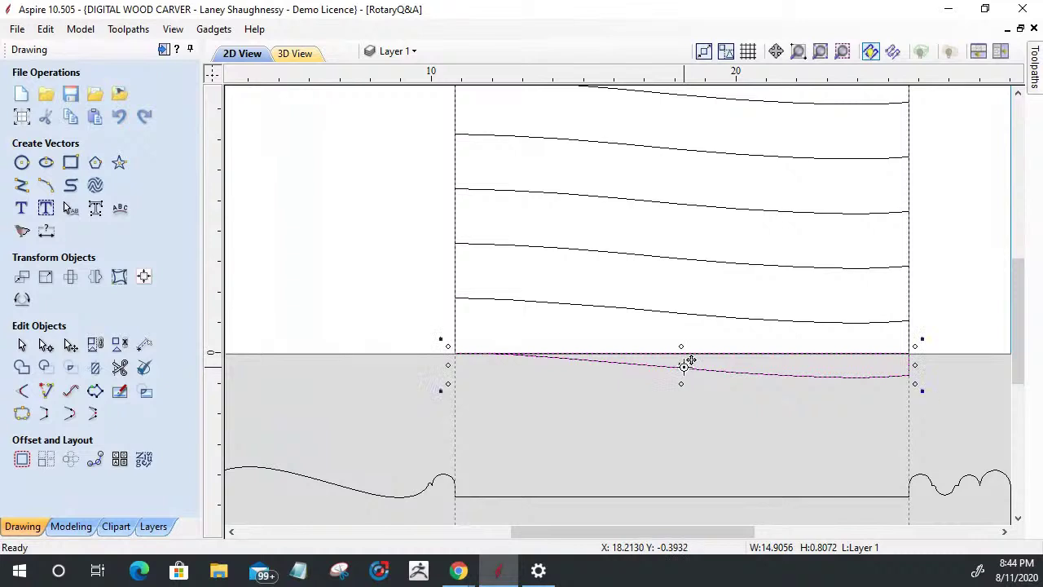
# Move the joined piece straight down, about 2 inches below the job's bottom edge.
pyautogui.moveTo(685, 365); pyautogui.dragTo(691, 422)
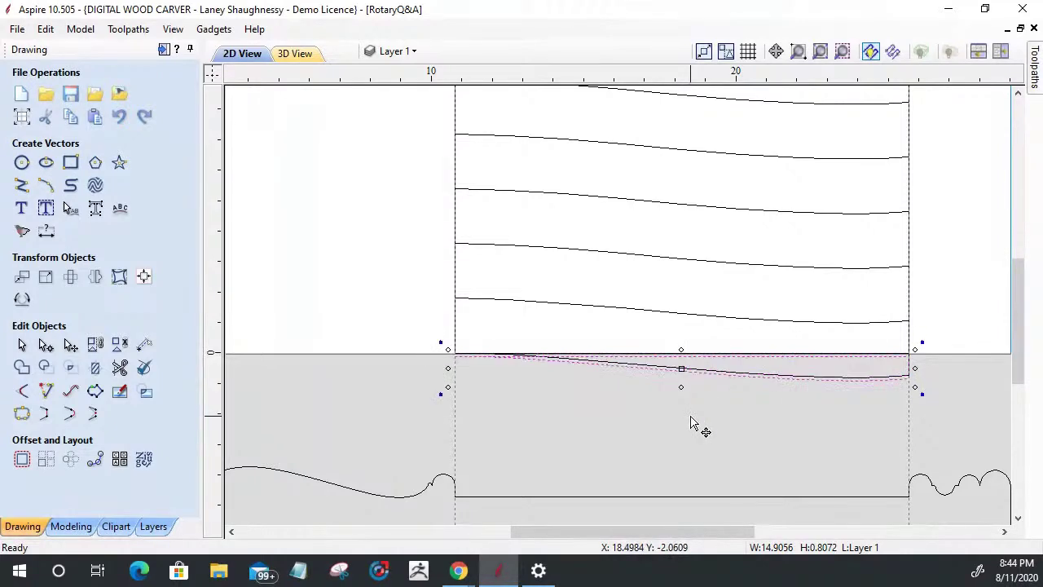
pyautogui.press('Down')
pyautogui.press('Down')
pyautogui.press('Down')
pyautogui.press('Down')
pyautogui.press('Down')
pyautogui.press('Down')
pyautogui.press('Down')
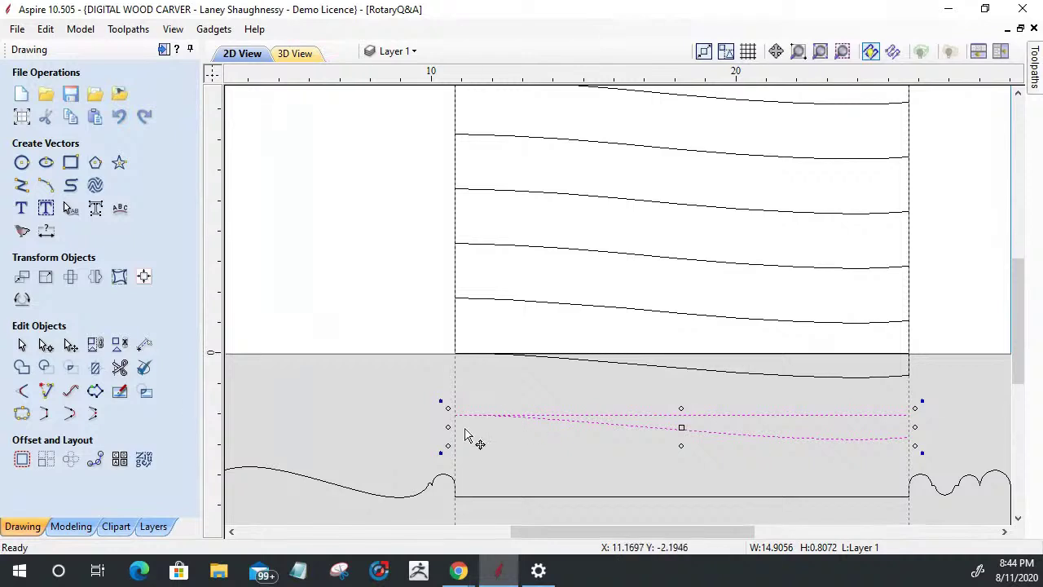
# Try to trim the thin overlapping tail off the pointed end of the piece below the job, and undo it.
pyautogui.scroll(5, 489, 430)
pyautogui.scroll(3, 518, 410)
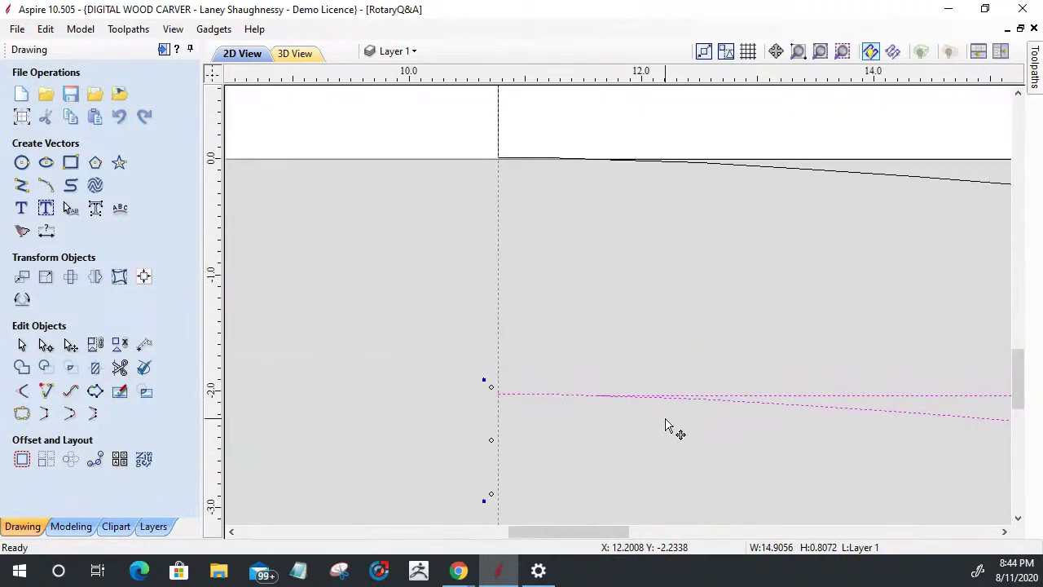
pyautogui.click(120, 367)
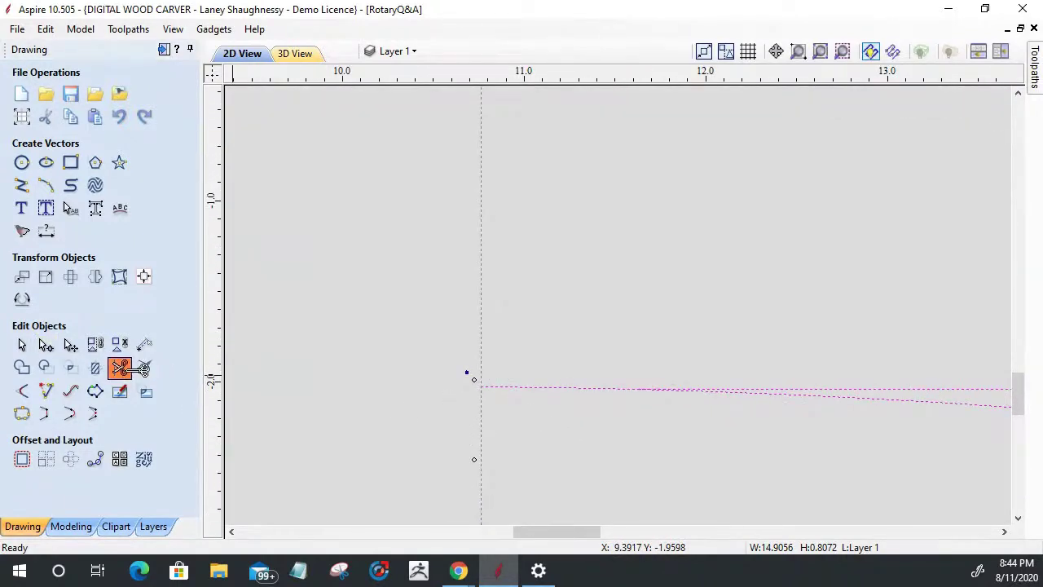
pyautogui.click(600, 390)
pyautogui.hotkey('ctrl', 'z')
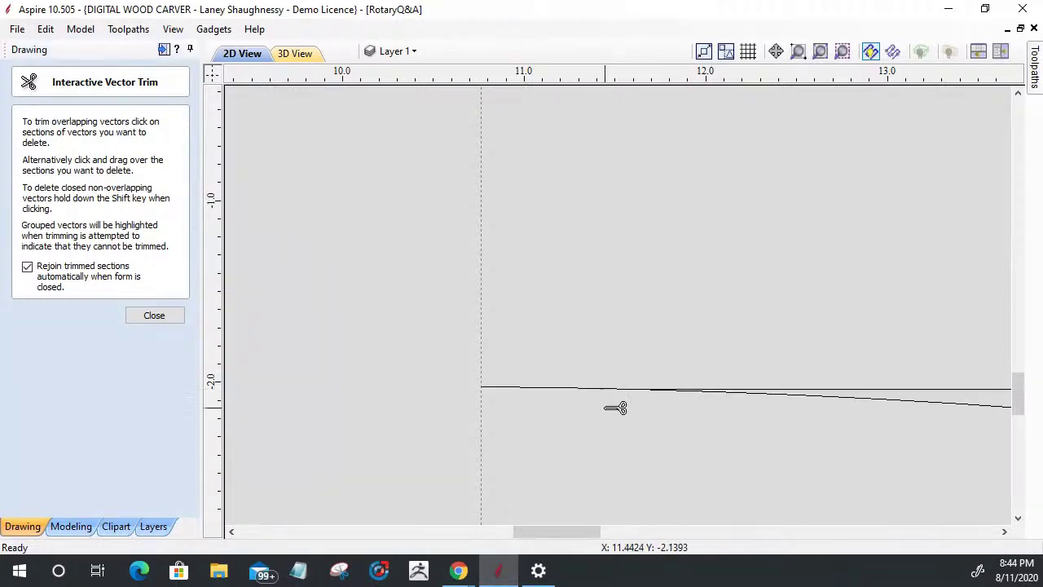
pyautogui.click(151, 317)
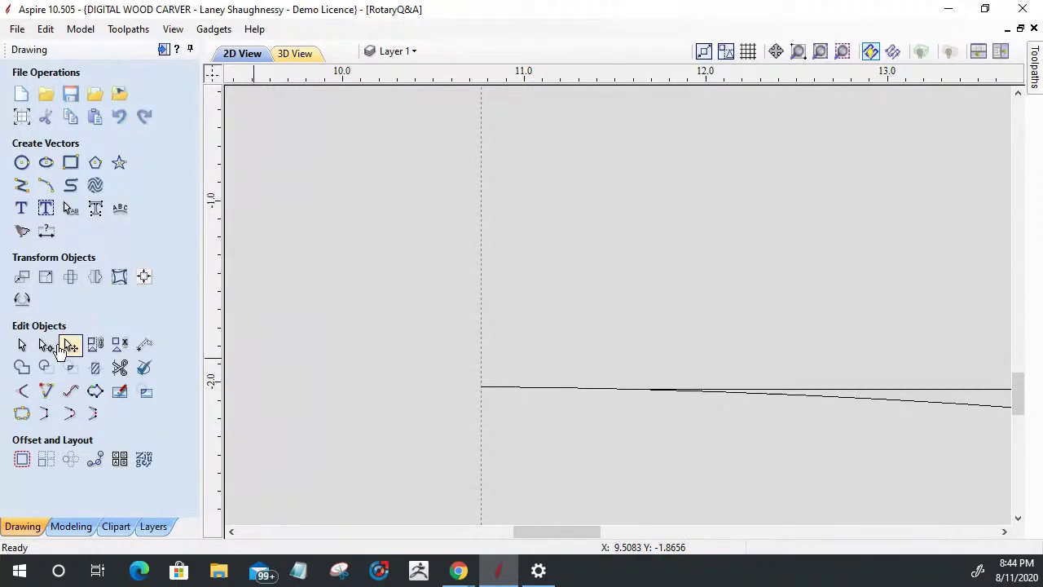
# Check the node where the moved piece's straight line meets its curve, try trimming the tail again, and undo it.
pyautogui.click(578, 393)
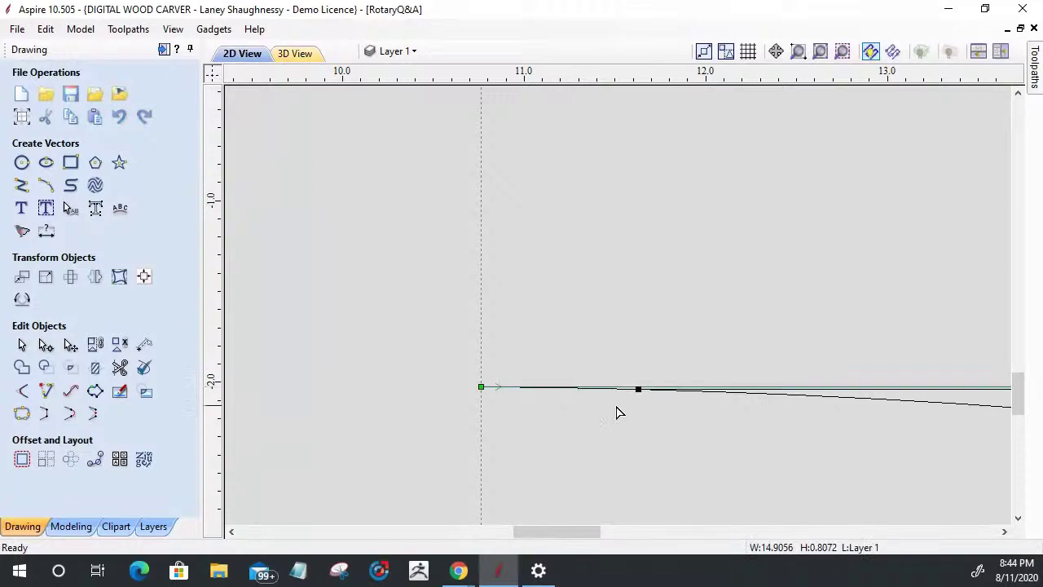
pyautogui.scroll(6, 617, 413)
pyautogui.scroll(8, 647, 293)
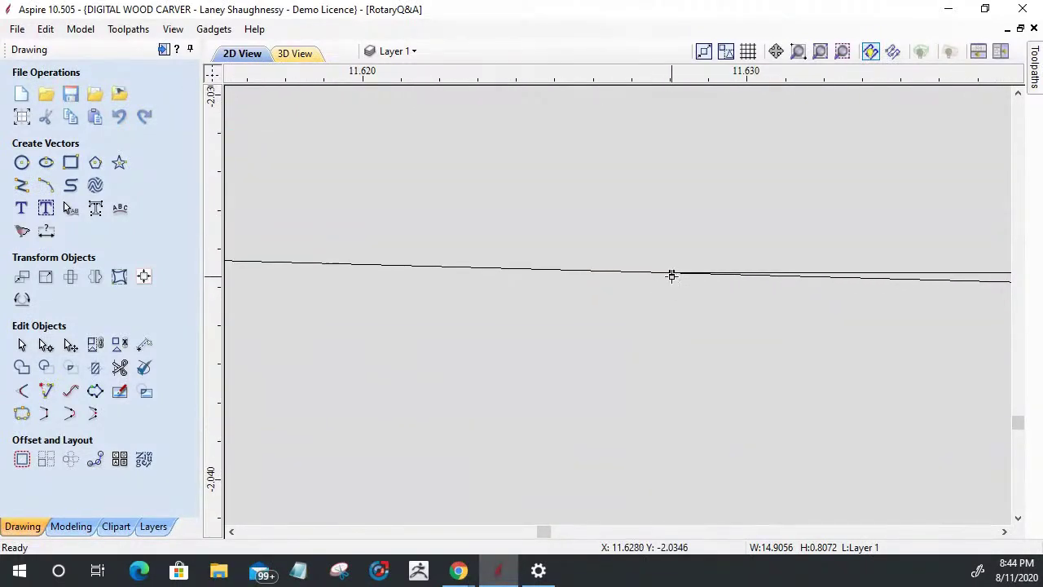
pyautogui.moveTo(671, 273)
pyautogui.mouseDown()
pyautogui.moveTo(670, 299)
pyautogui.moveTo(671, 273)
pyautogui.mouseUp()
pyautogui.scroll(-10, 661, 372)
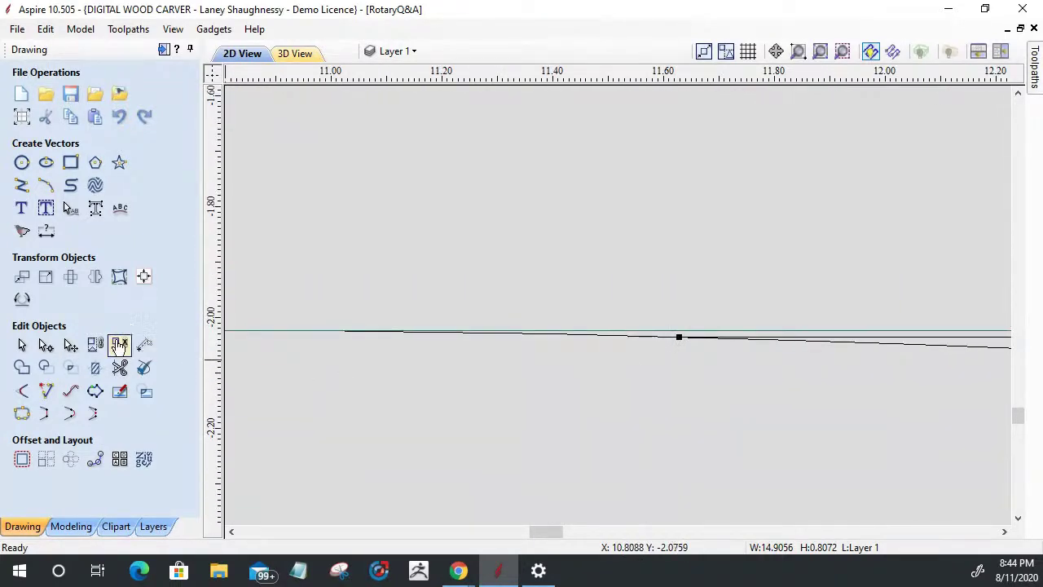
pyautogui.click(120, 368)
pyautogui.click(447, 337)
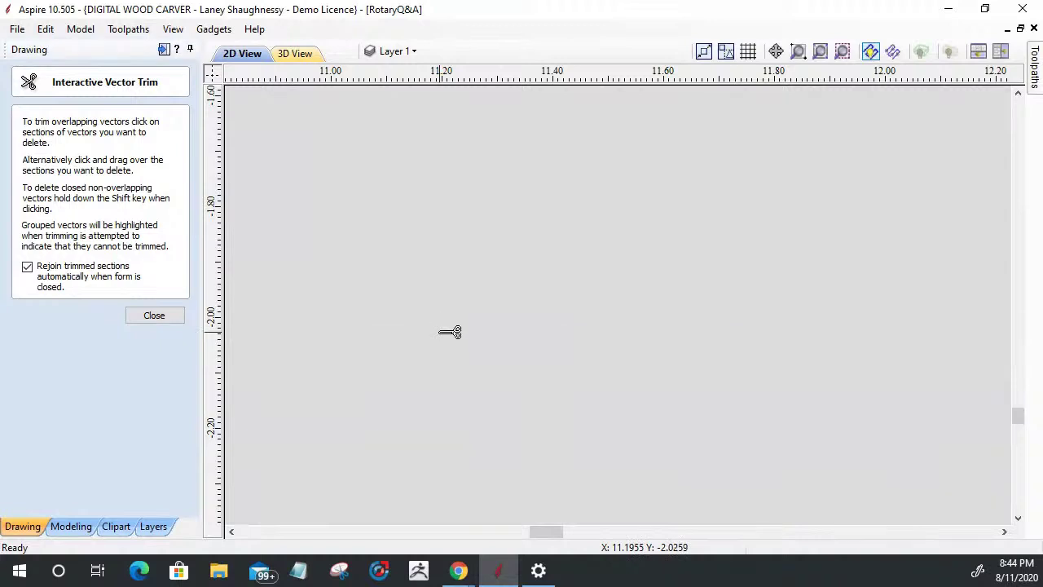
pyautogui.hotkey('ctrl', 'z')
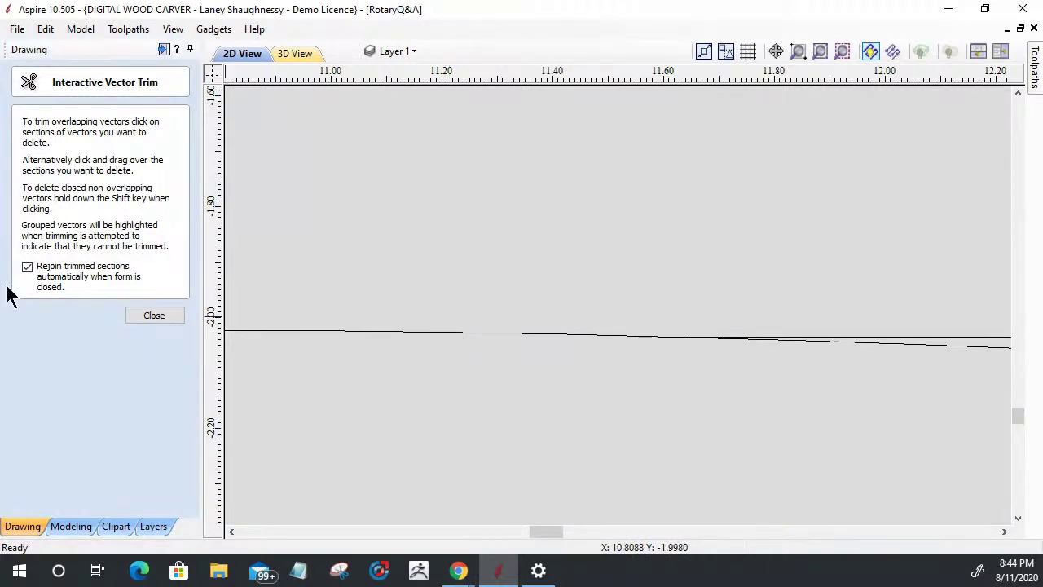
pyautogui.click(138, 318)
# Shift the straight line's end node slightly below the moved piece's curve and insert a point on the curve above that node.
pyautogui.click(481, 337)
pyautogui.scroll(3, 482, 339)
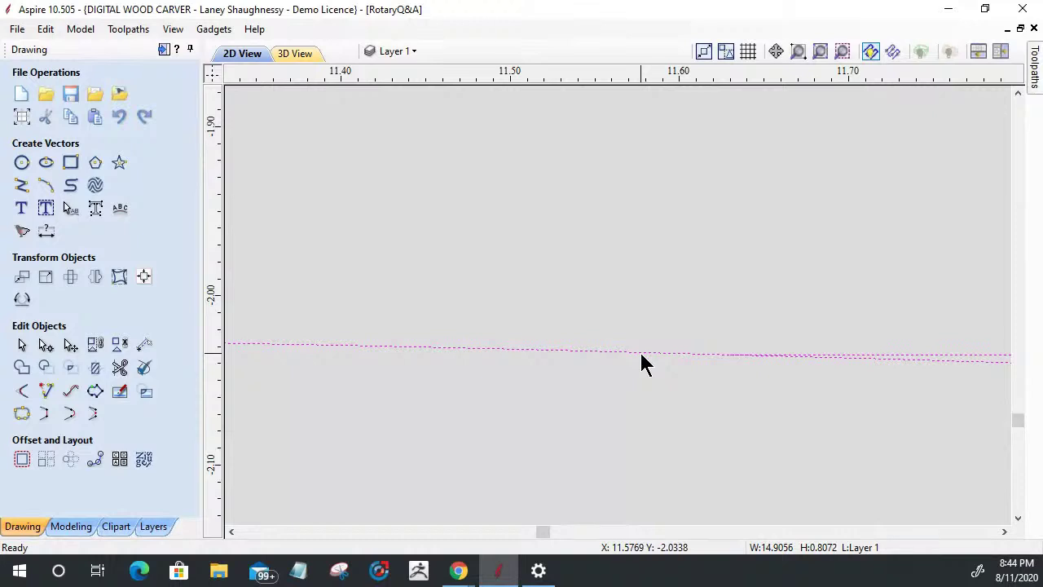
pyautogui.click(46, 344)
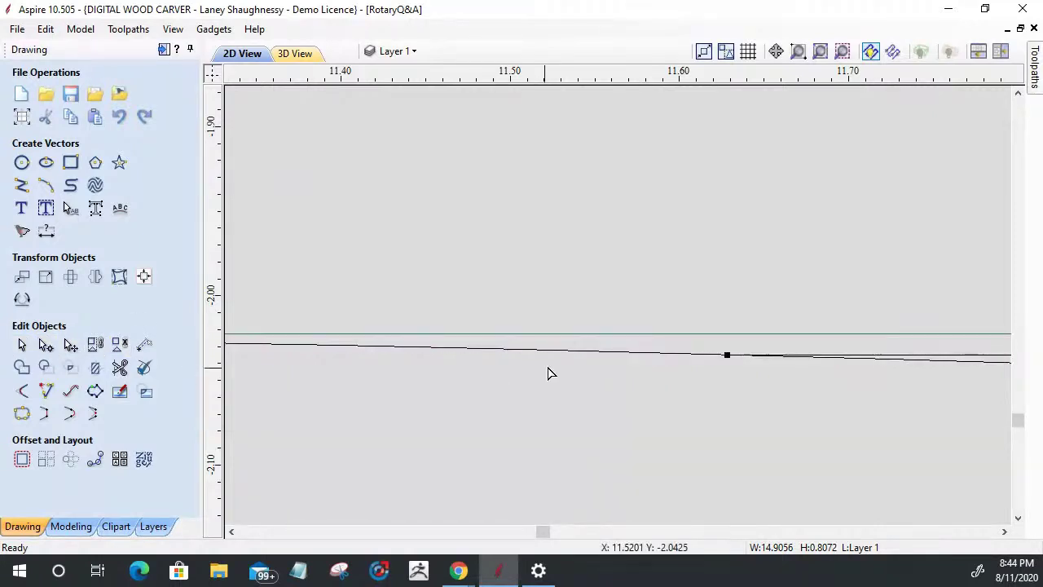
pyautogui.moveTo(727, 354); pyautogui.dragTo(728, 364)
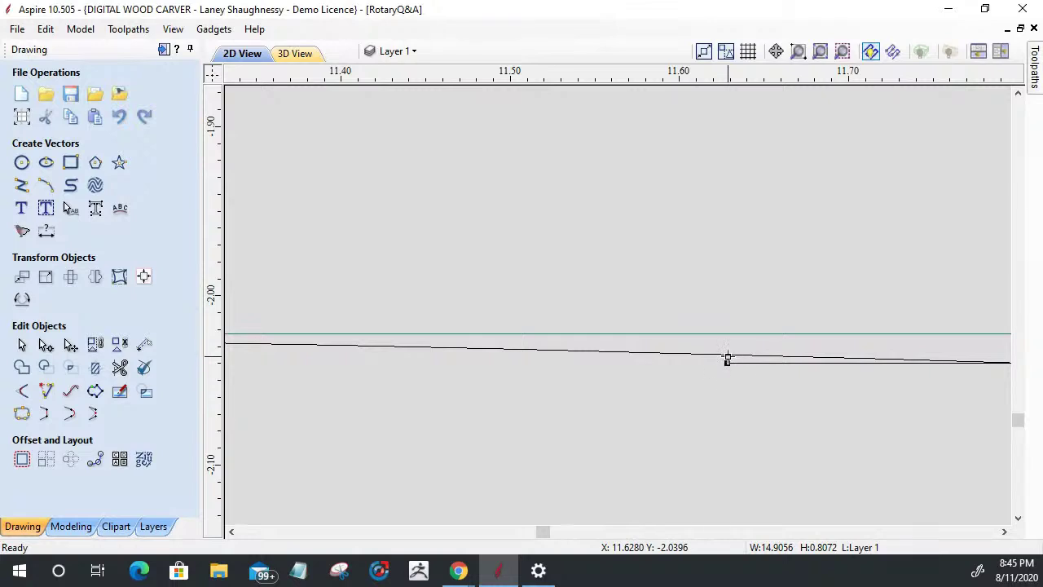
pyautogui.rightClick(728, 361)
pyautogui.click(690, 204)
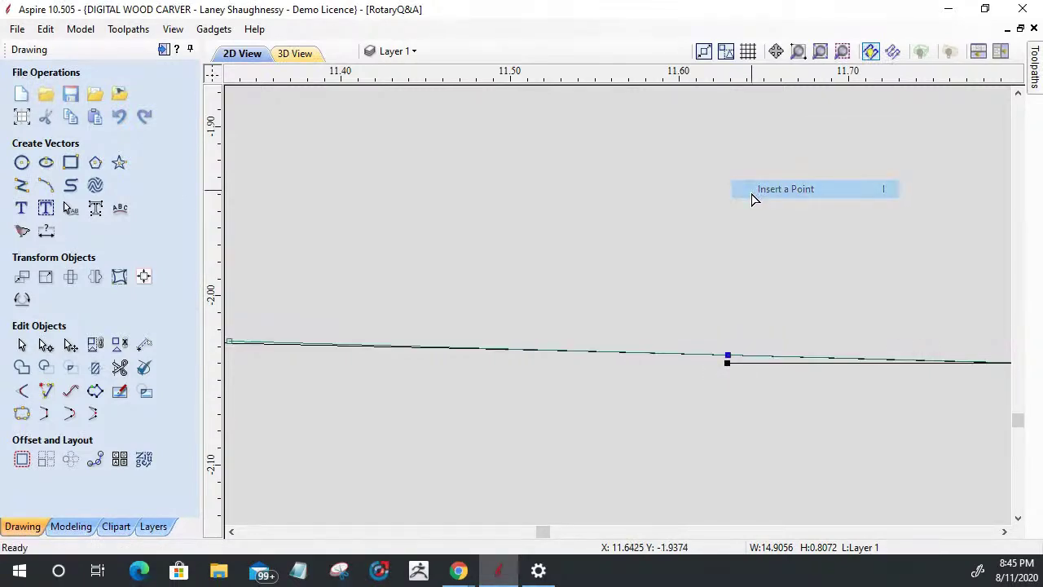
# Delete the tail span left of the inserted point and join the piece's two open end nodes at their midpoint.
pyautogui.rightClick(589, 361)
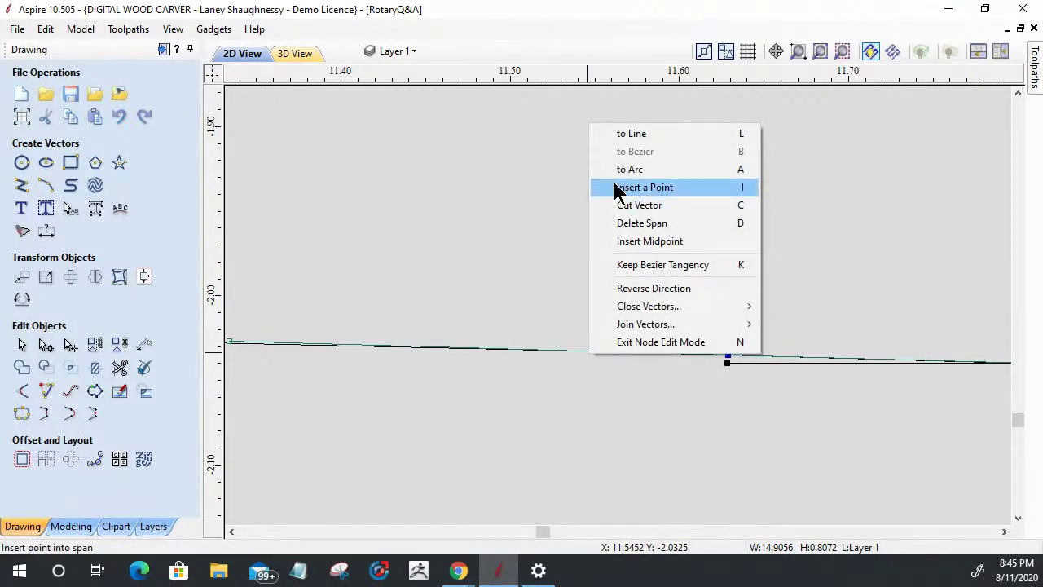
pyautogui.click(644, 187)
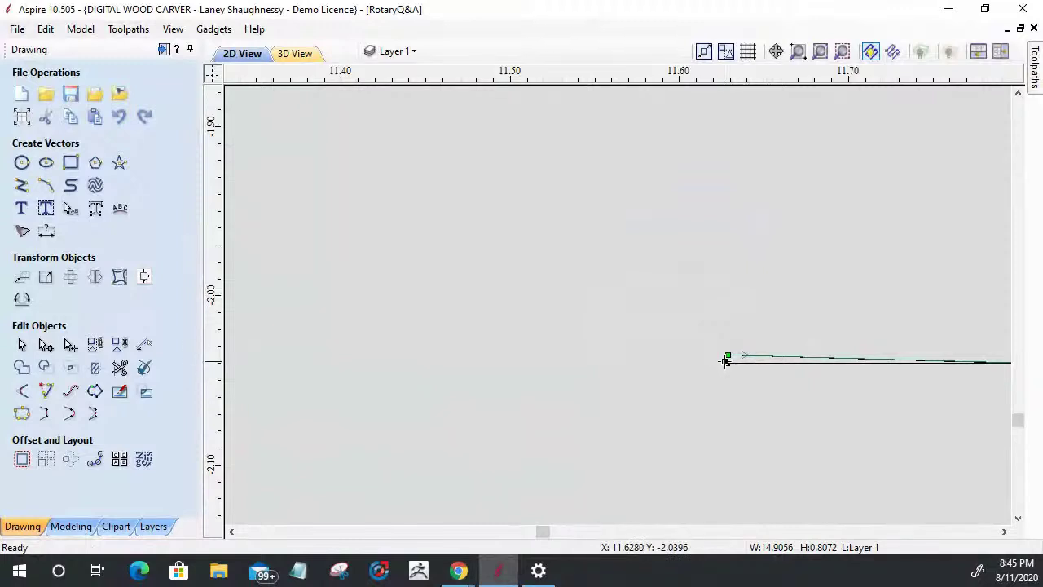
pyautogui.moveTo(709, 342); pyautogui.dragTo(735, 387)
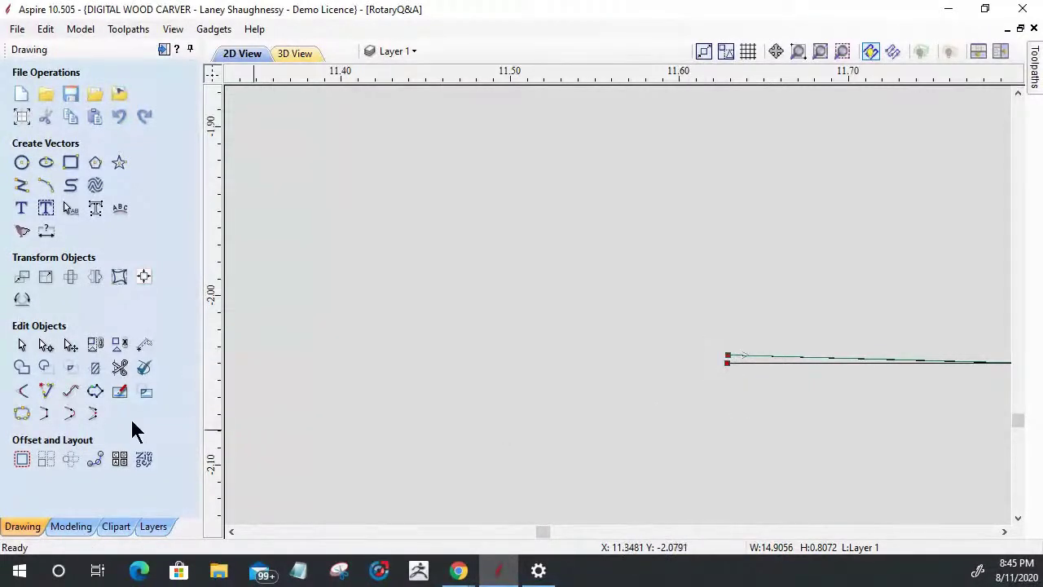
pyautogui.click(93, 416)
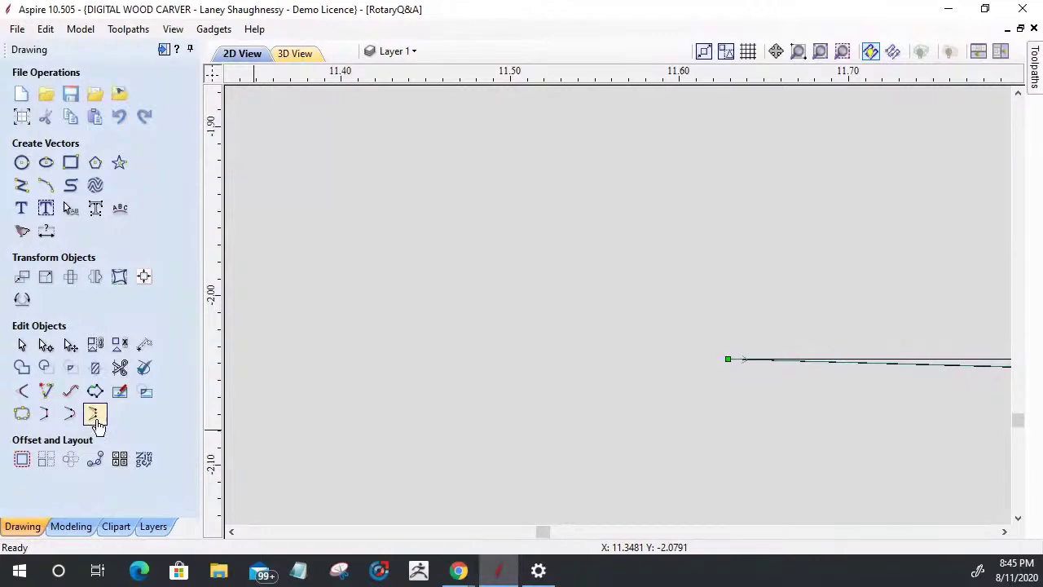
pyautogui.scroll(-6, 383, 394)
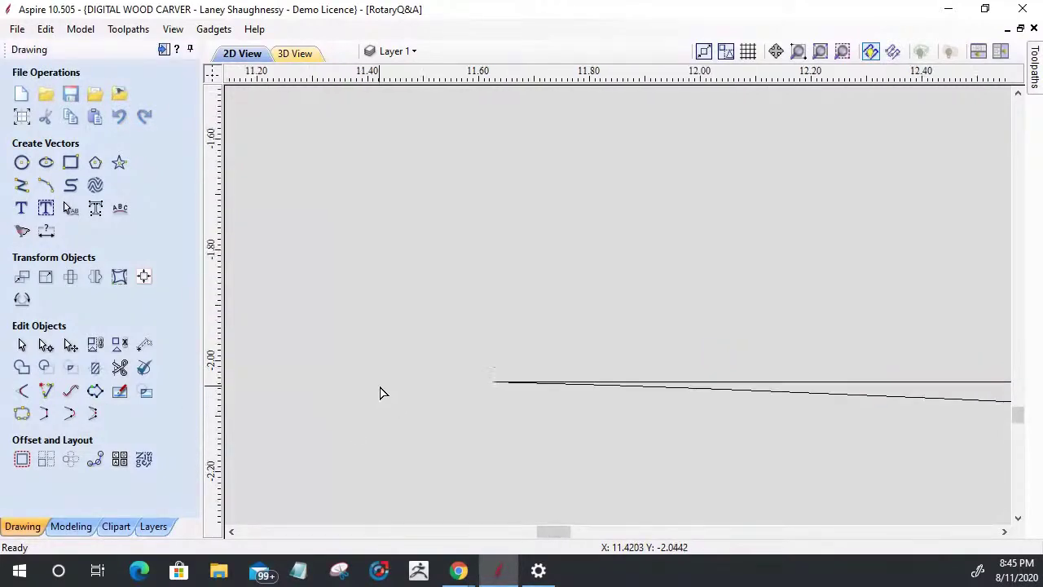
pyautogui.scroll(-3, 383, 394)
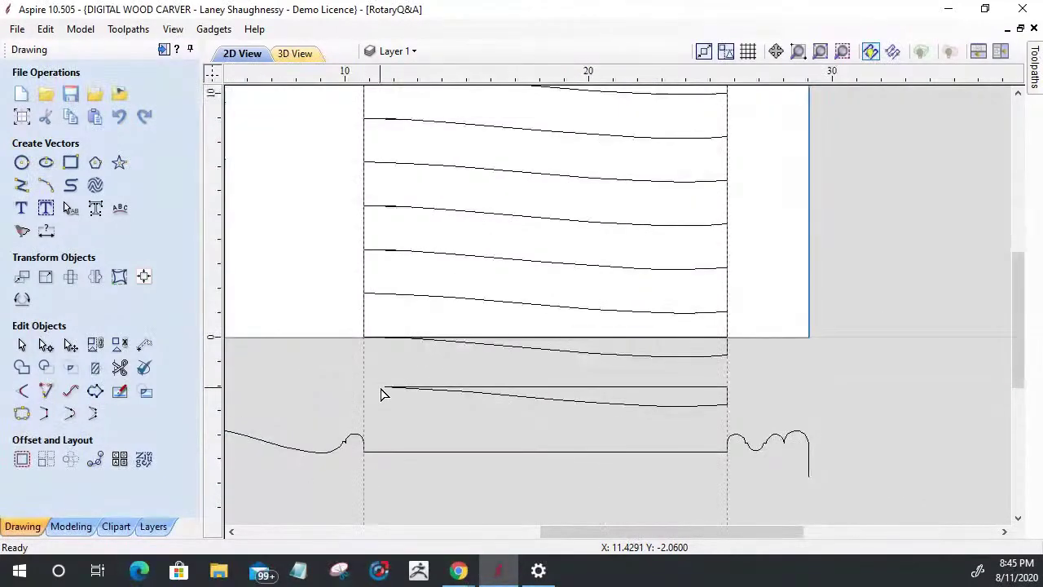
# Trim away the lowest strip's curved section below the job's bottom edge, then select the remaining strip.
pyautogui.doubleClick(503, 349)
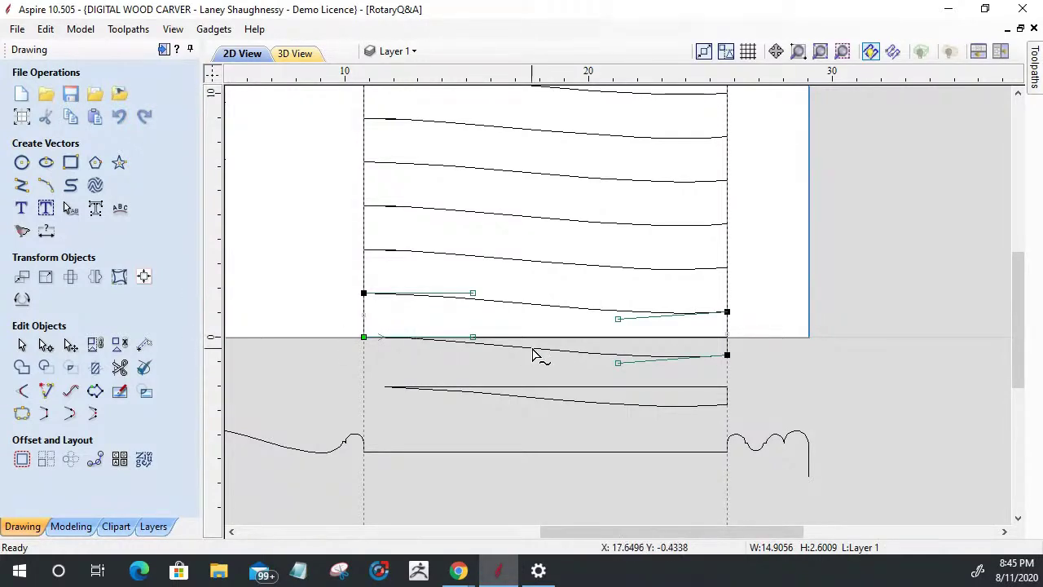
pyautogui.click(531, 342)
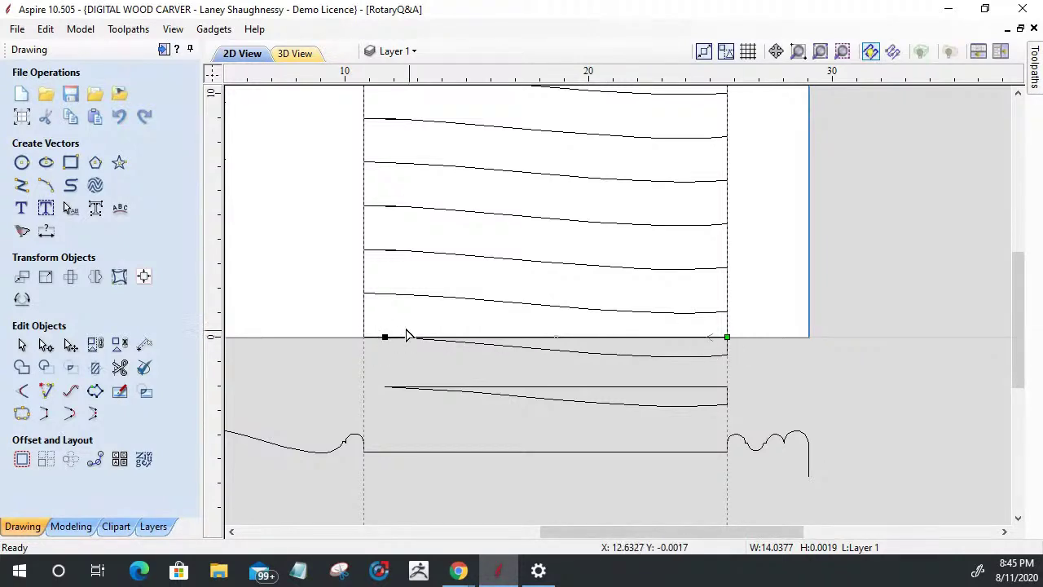
pyautogui.click(119, 367)
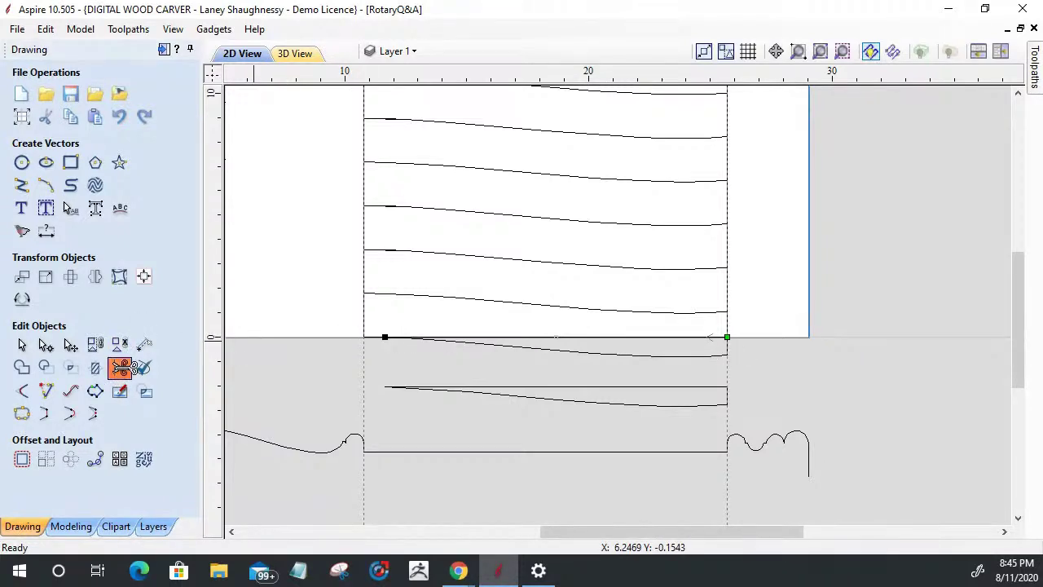
pyautogui.click(579, 355)
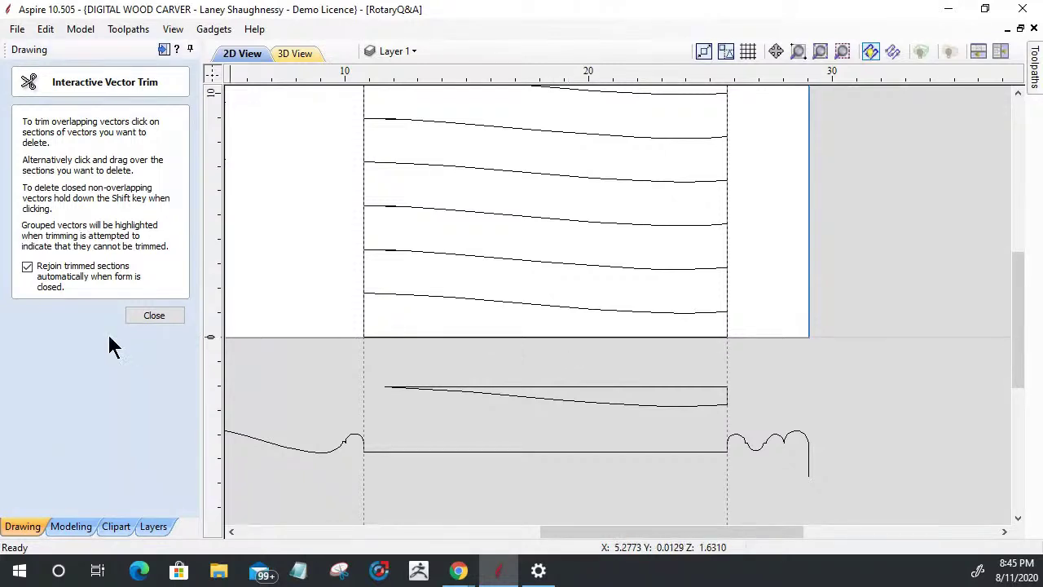
pyautogui.click(154, 315)
pyautogui.click(408, 337)
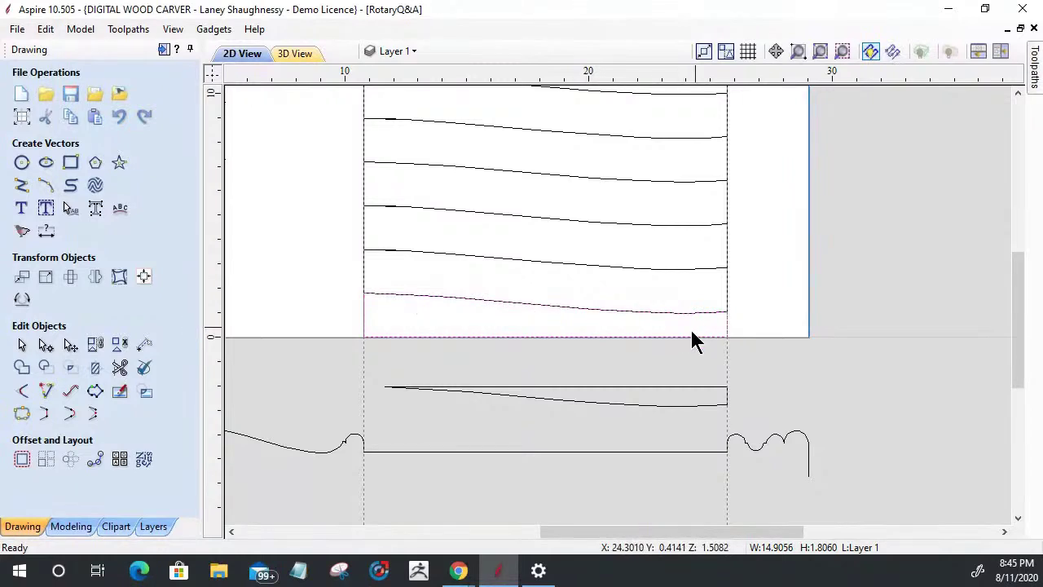
# Move the wedge-shaped piece to the job's top edge, with its lower right corner on the right end of the topmost strip's curve.
pyautogui.click(568, 398)
pyautogui.click(673, 409)
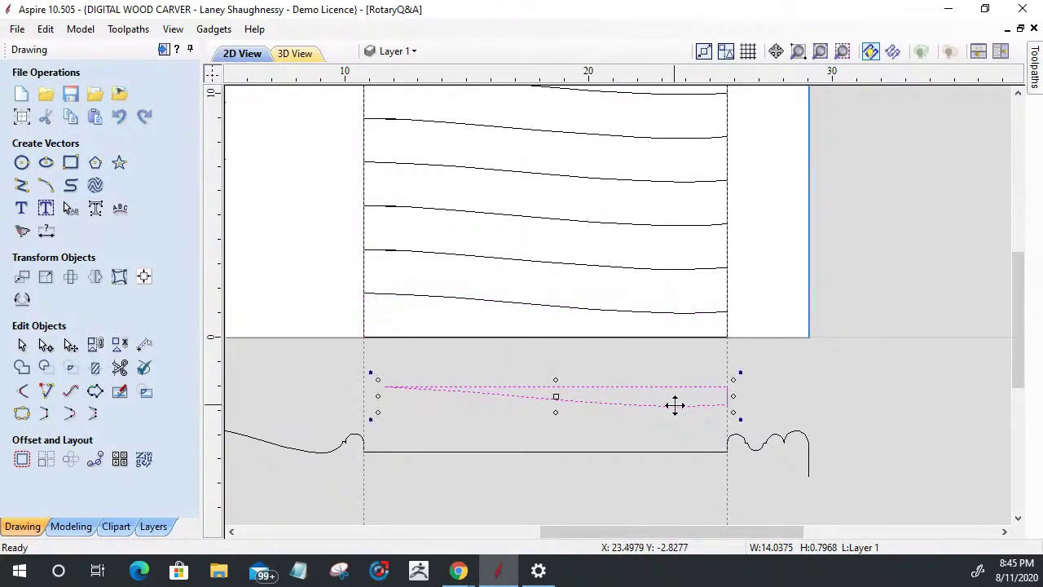
pyautogui.scroll(4, 726, 402)
pyautogui.scroll(-5, 724, 408)
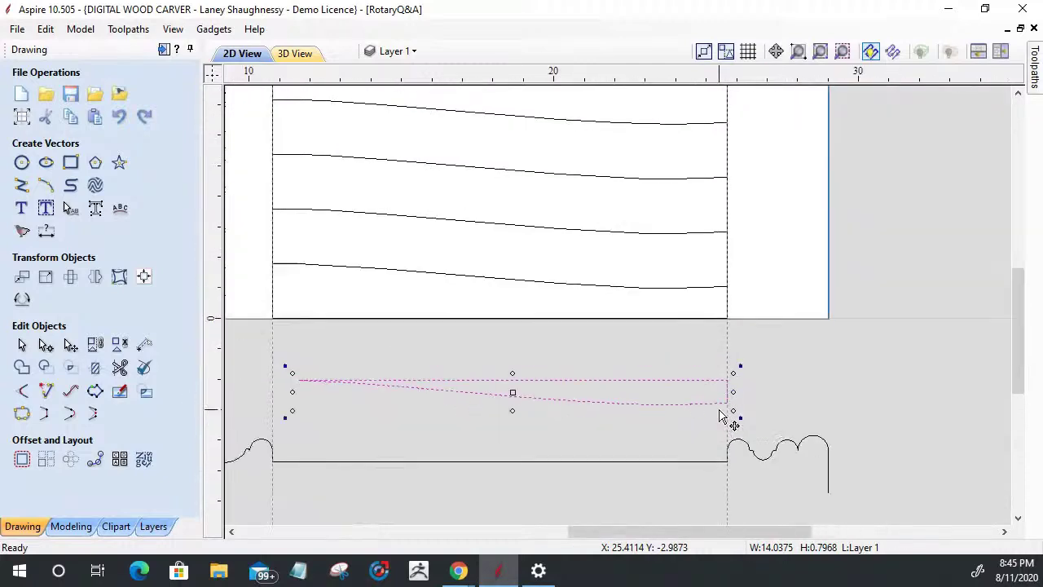
pyautogui.moveTo(728, 403); pyautogui.dragTo(723, 175)
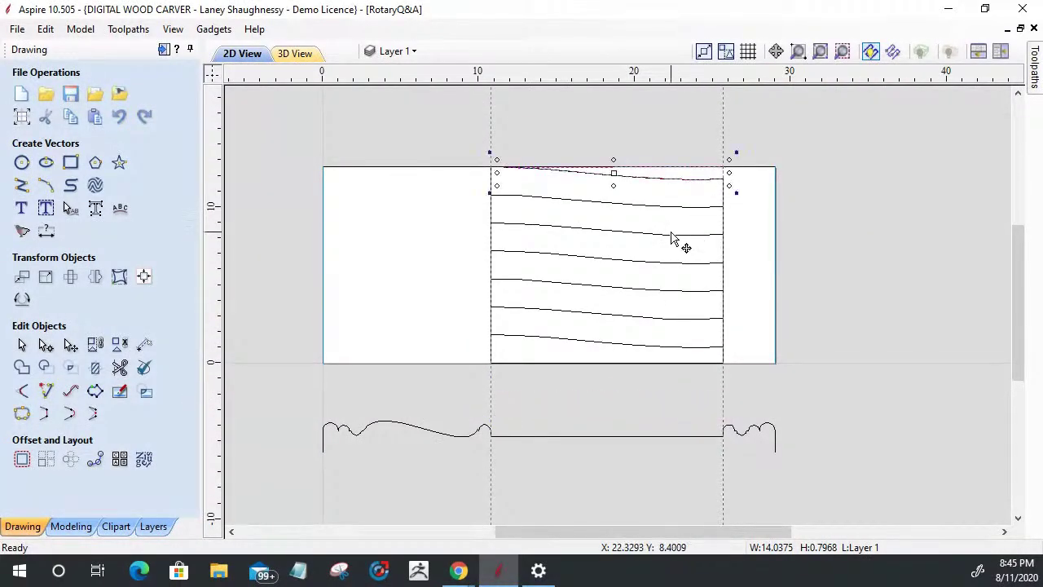
# Examine how the moved piece's pointed end and straight line align with the job's top edge and the topmost strip.
pyautogui.scroll(5, 510, 167)
pyautogui.scroll(3, 506, 163)
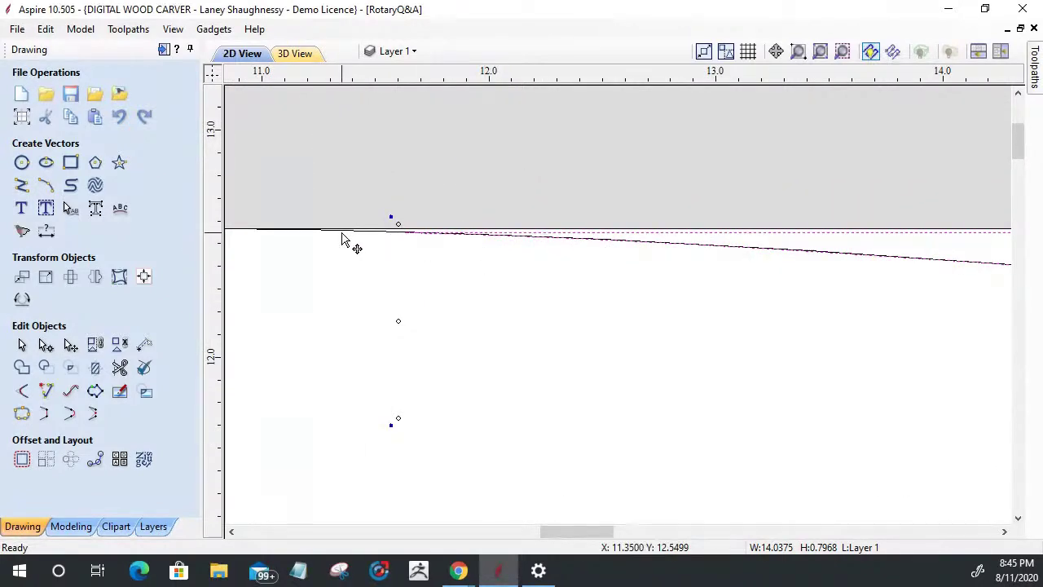
pyautogui.scroll(4, 355, 228)
pyautogui.scroll(-4, 355, 229)
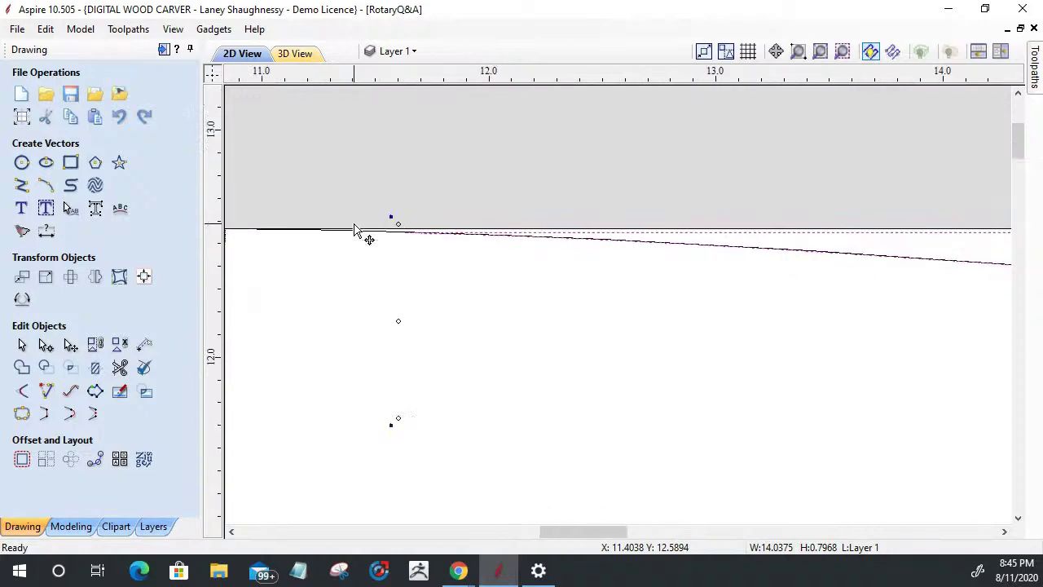
pyautogui.scroll(-3, 352, 224)
pyautogui.scroll(2, 563, 251)
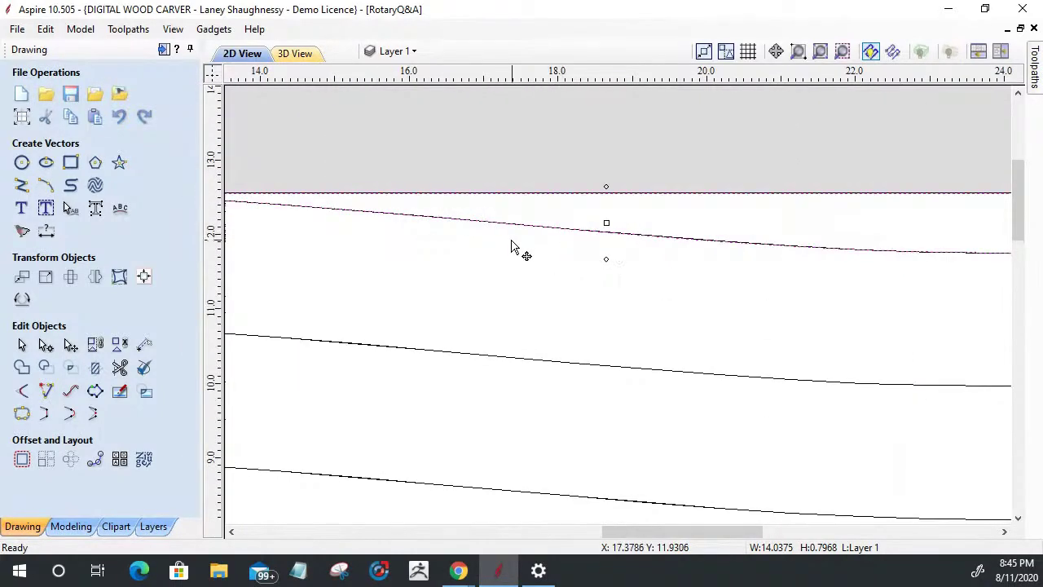
pyautogui.scroll(-2, 377, 228)
pyautogui.scroll(6, 350, 224)
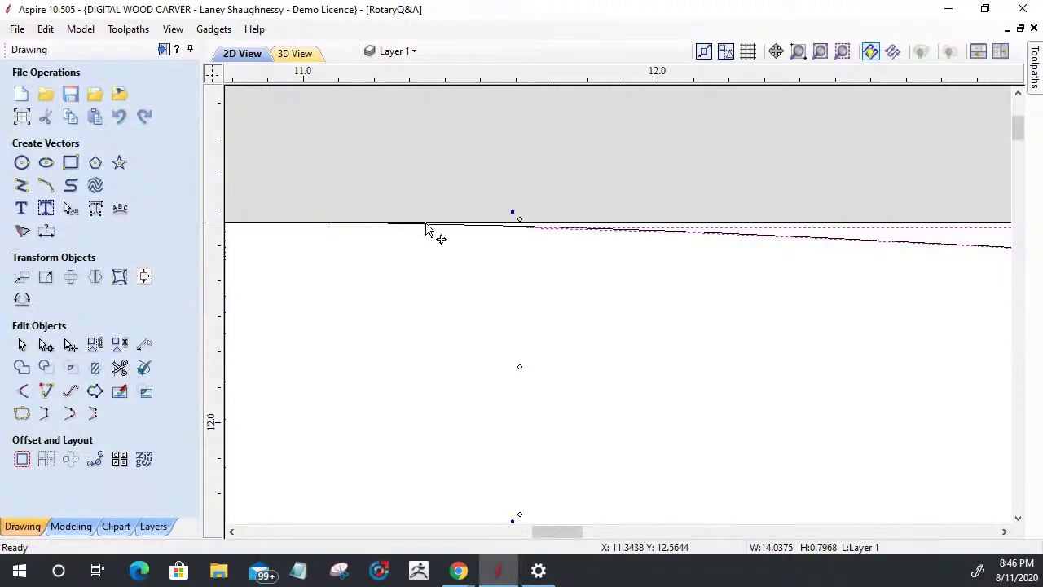
# Cut the wedge piece's outline at its pointed left end and raise the curve's freed end about 0.1 inch above the job's top edge.
pyautogui.click(46, 344)
pyautogui.rightClick(528, 230)
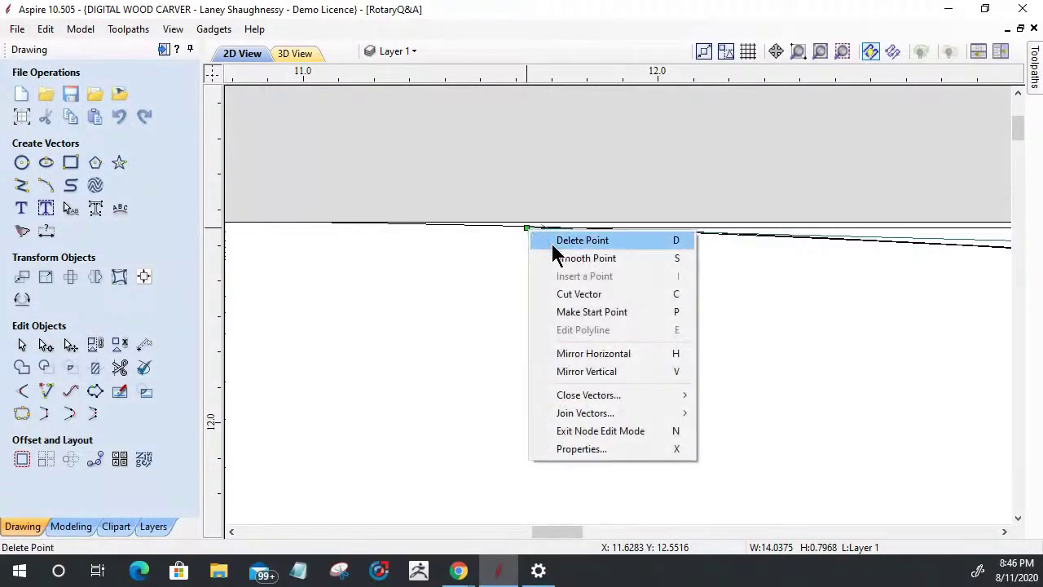
pyautogui.click(559, 292)
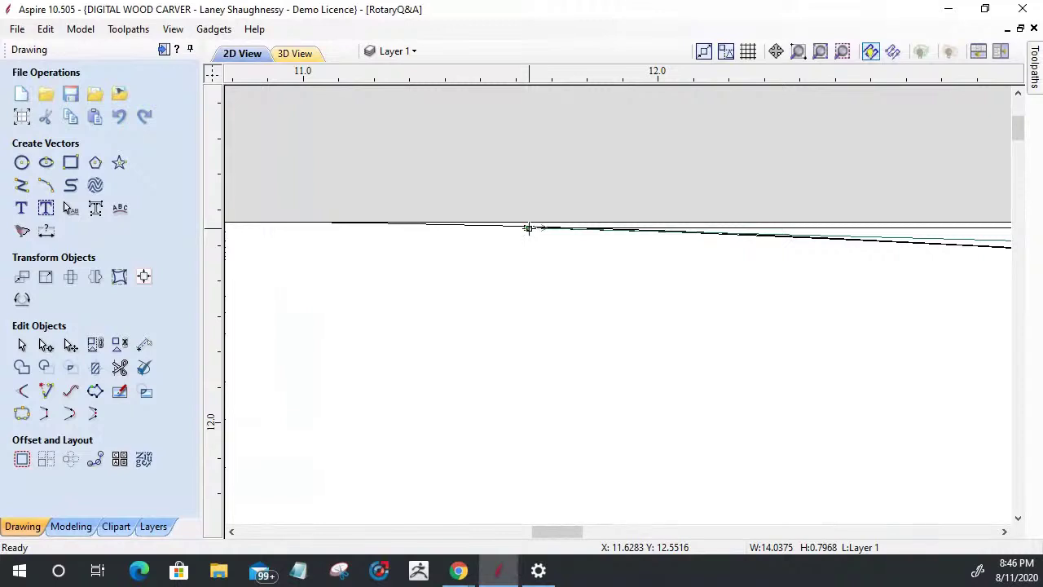
pyautogui.moveTo(528, 228); pyautogui.dragTo(531, 189)
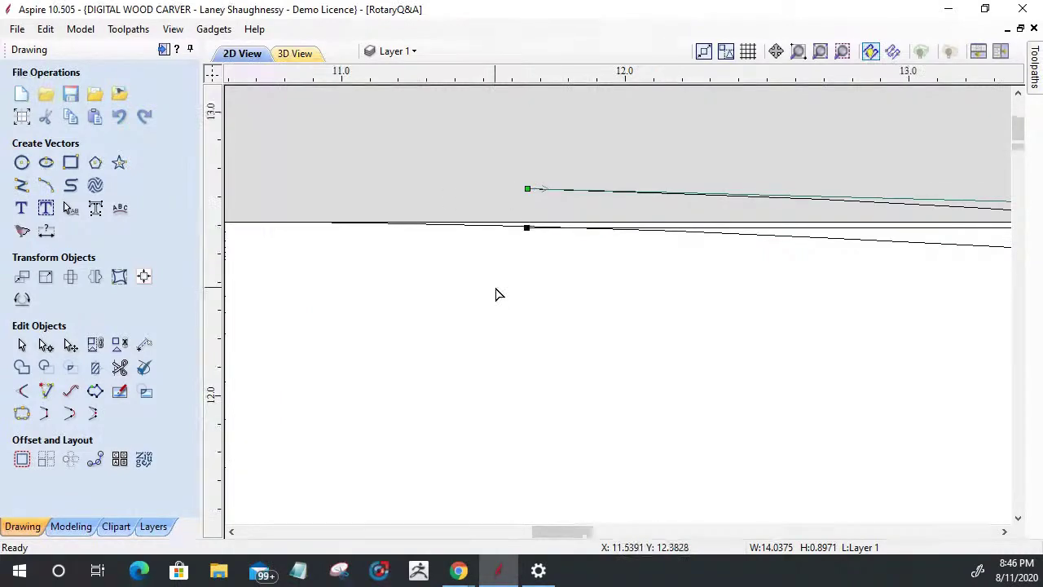
pyautogui.scroll(-6, 497, 292)
pyautogui.scroll(3, 500, 292)
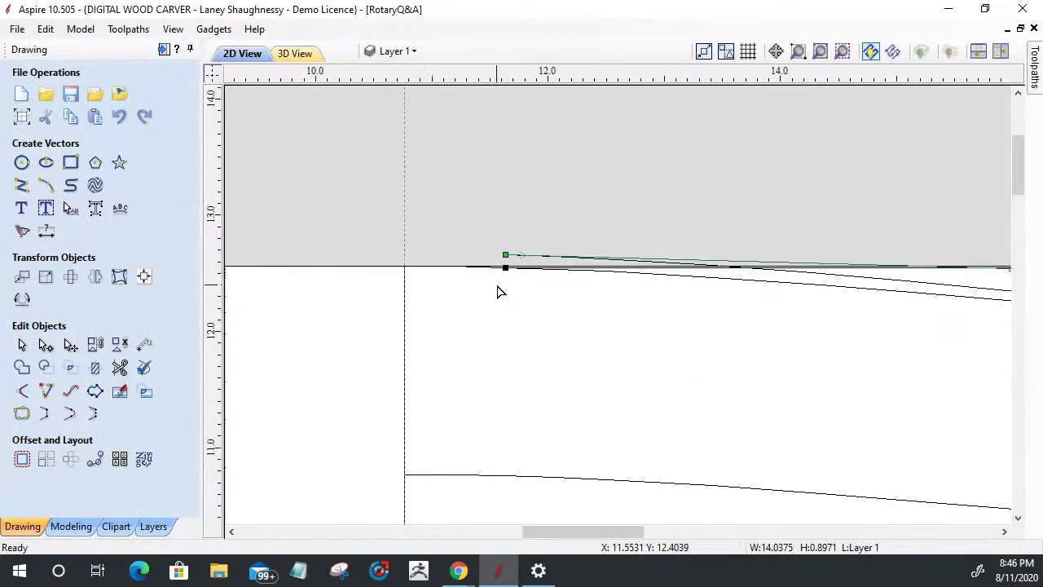
# Refit the wedge curve's freed end to the topmost strip's curve and extend its straight line along the job's top edge to about X 11.03.
pyautogui.scroll(2, 499, 292)
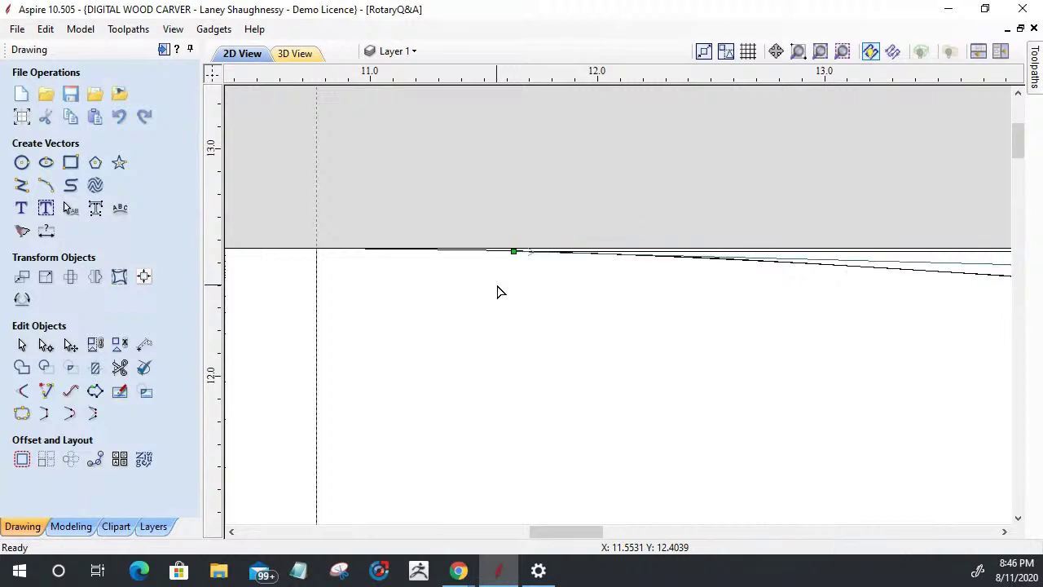
pyautogui.moveTo(512, 251)
pyautogui.mouseDown()
pyautogui.moveTo(482, 250)
pyautogui.moveTo(513, 240)
pyautogui.mouseUp()
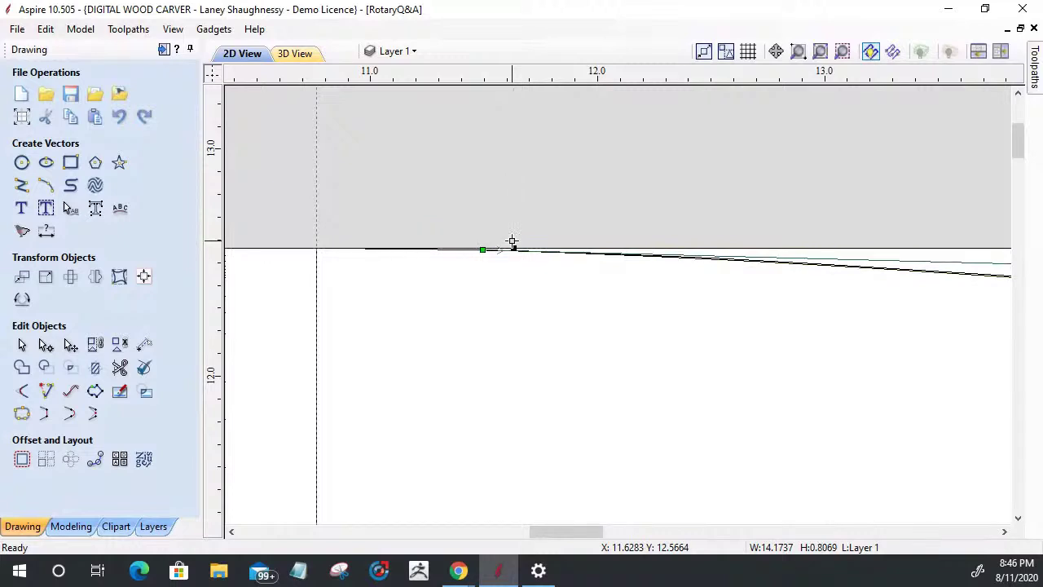
pyautogui.scroll(3, 514, 255)
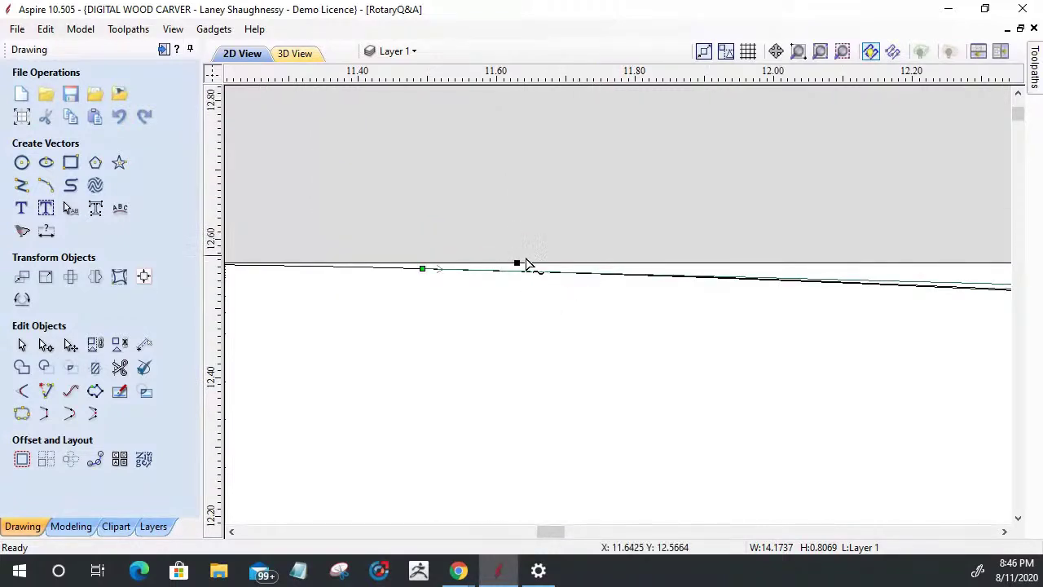
pyautogui.scroll(-3, 527, 281)
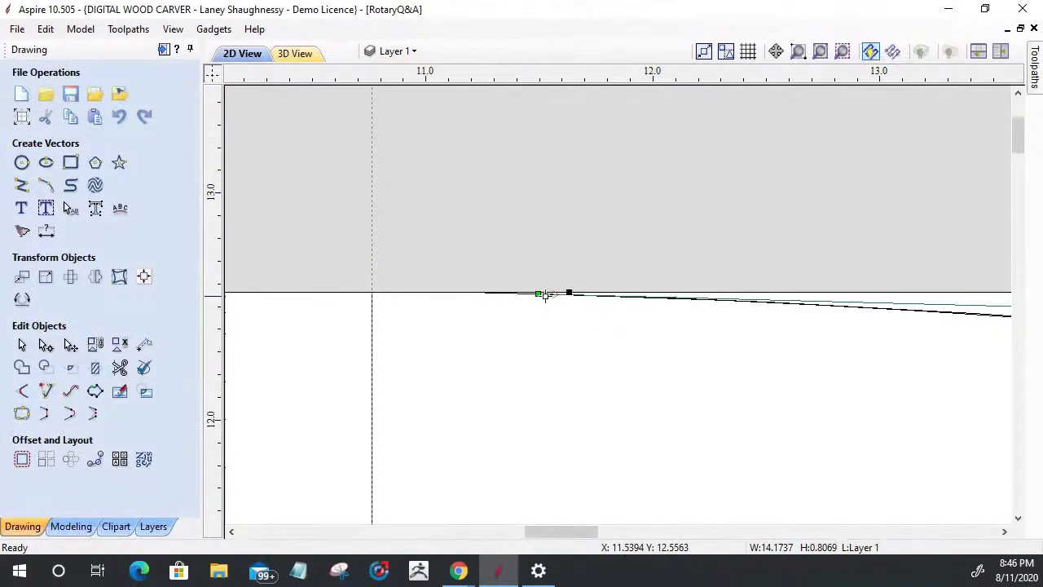
pyautogui.scroll(2, 513, 295)
pyautogui.click(626, 294)
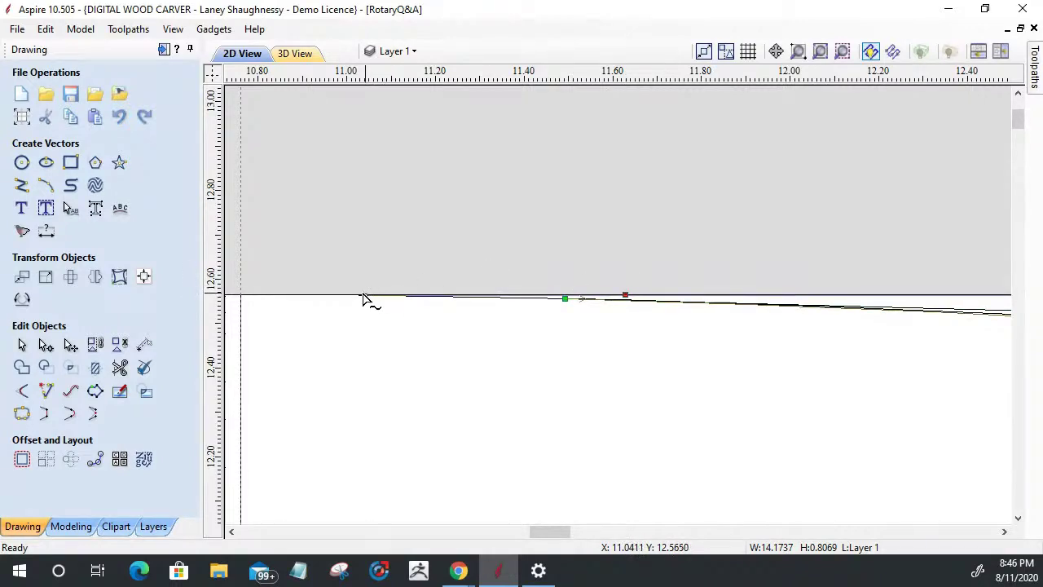
pyautogui.moveTo(359, 295); pyautogui.dragTo(359, 293)
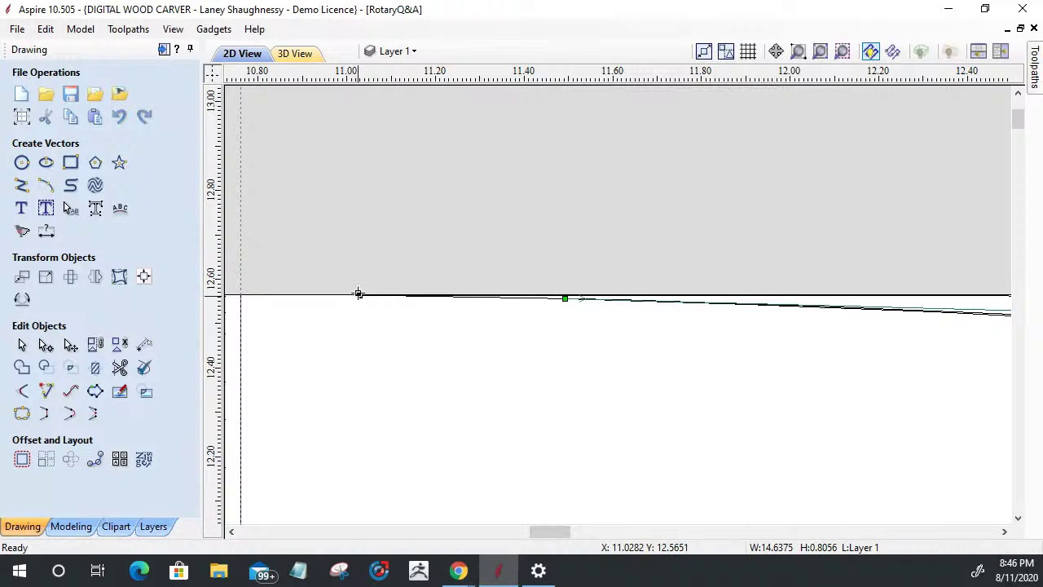
pyautogui.scroll(5, 360, 295)
pyautogui.moveTo(369, 317); pyautogui.dragTo(368, 307)
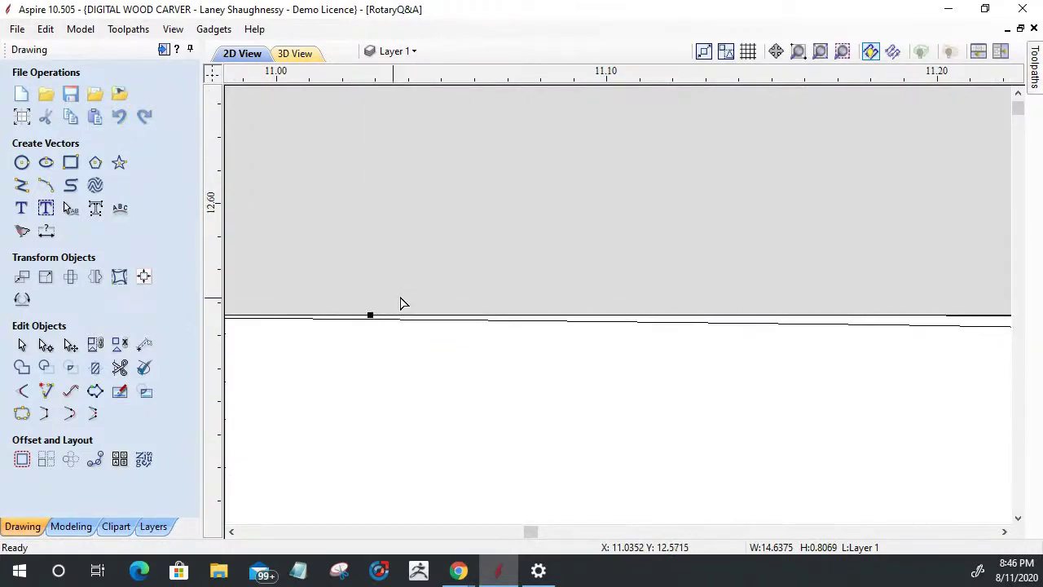
pyautogui.scroll(-4, 451, 289)
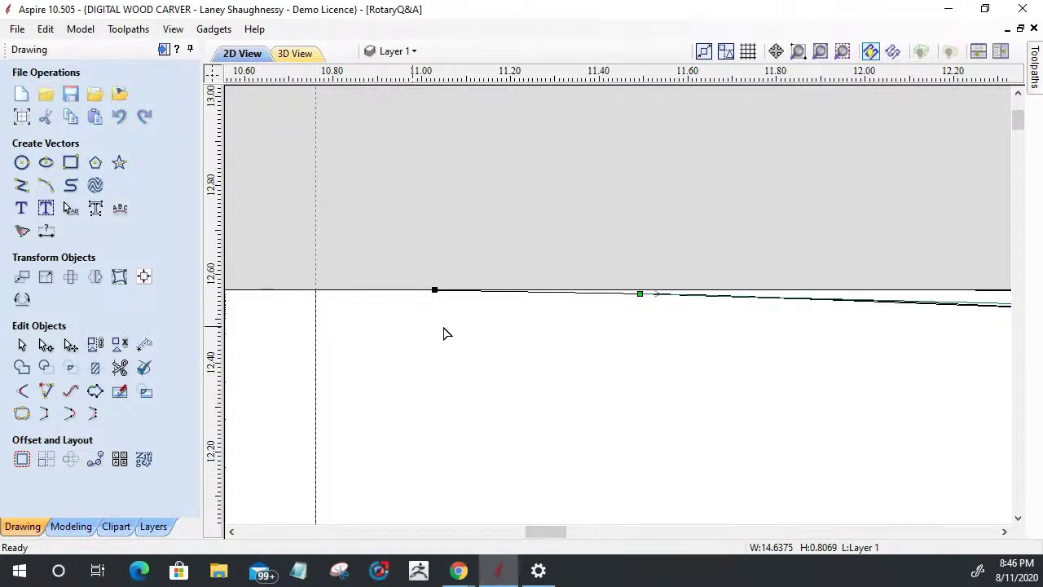
# Close the wedge piece's open outline with a smooth curve, then select the piece to check it against the job's top edge.
pyautogui.click(70, 413)
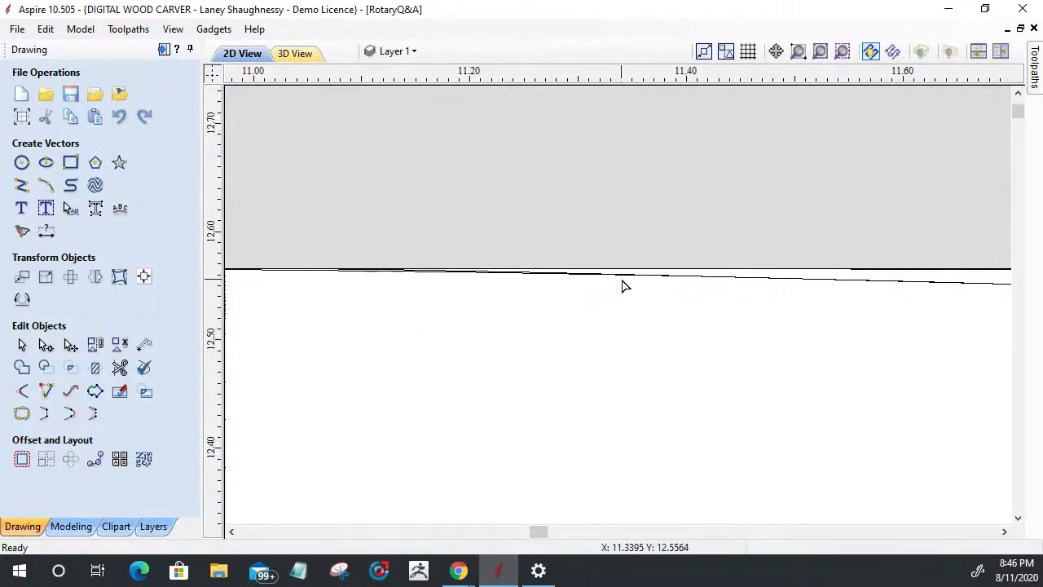
pyautogui.scroll(-5, 607, 290)
pyautogui.scroll(-3, 598, 291)
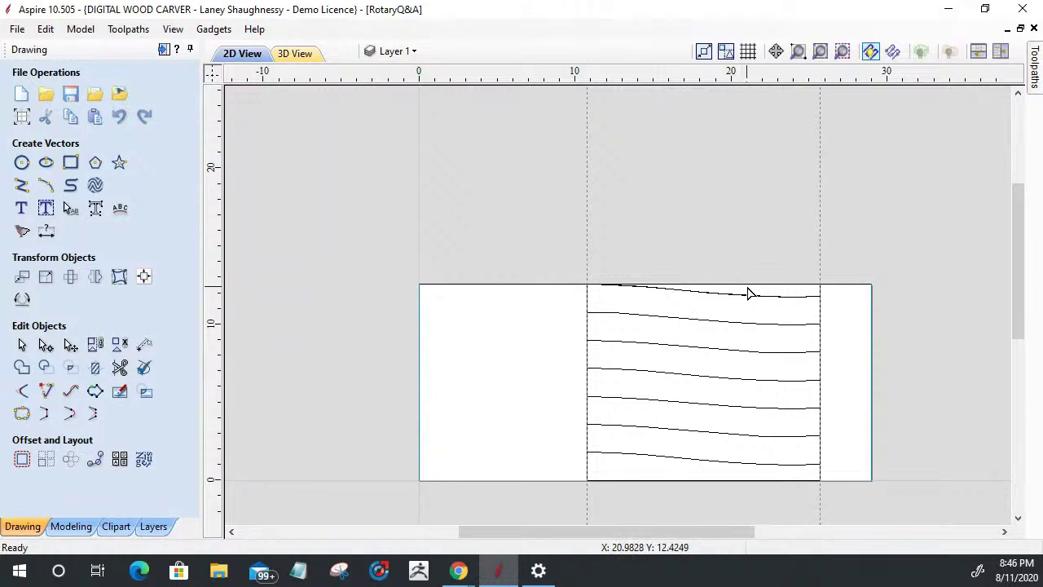
pyautogui.click(750, 295)
pyautogui.click(22, 343)
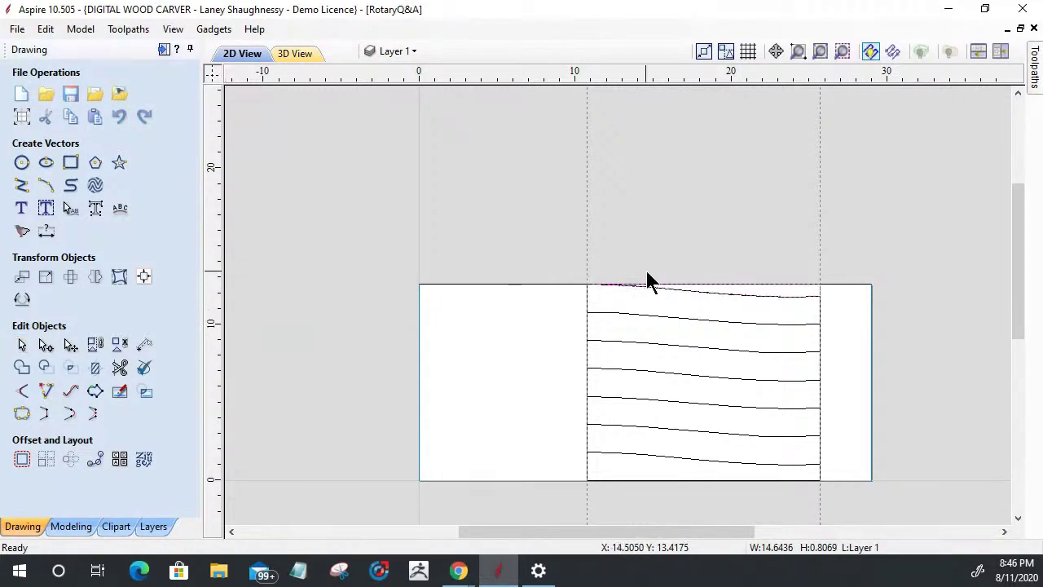
pyautogui.scroll(4, 794, 300)
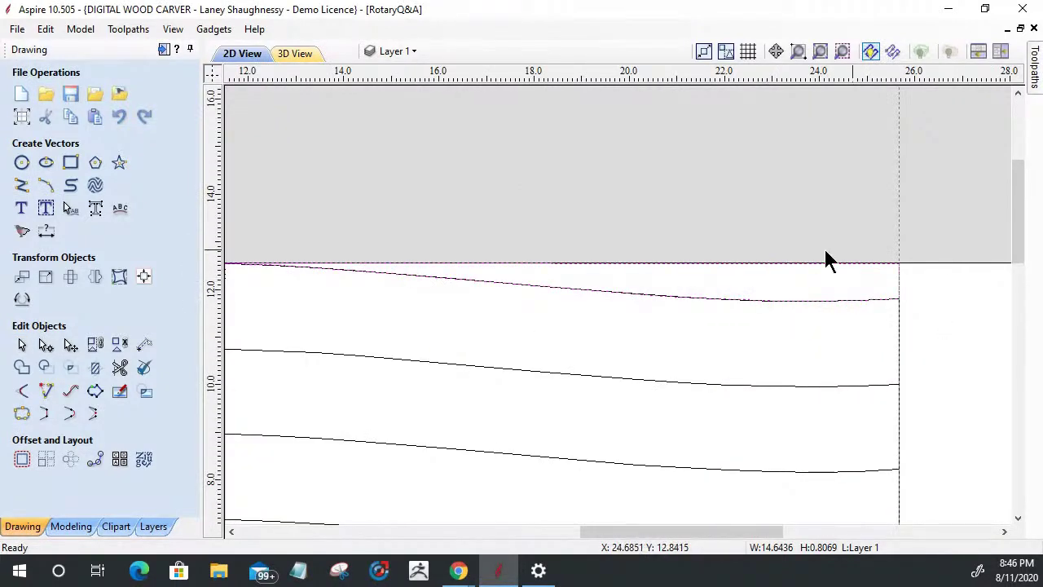
pyautogui.scroll(-4, 892, 245)
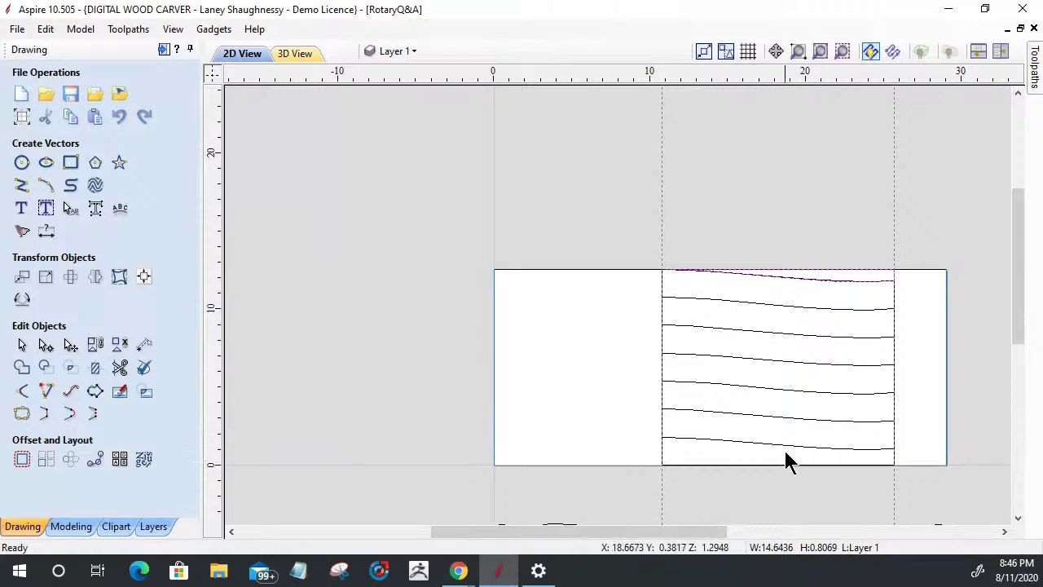
pyautogui.click(790, 229)
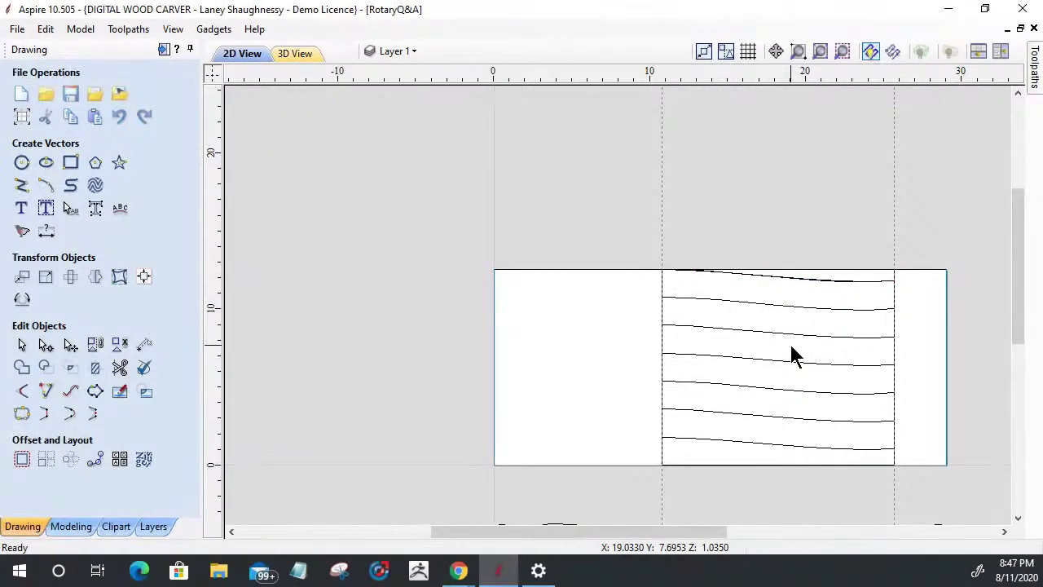
# Examine how the wedge at the job's top edge and the trimmed lowest strip complete the strip pattern around the wrap.
pyautogui.scroll(-3, 795, 394)
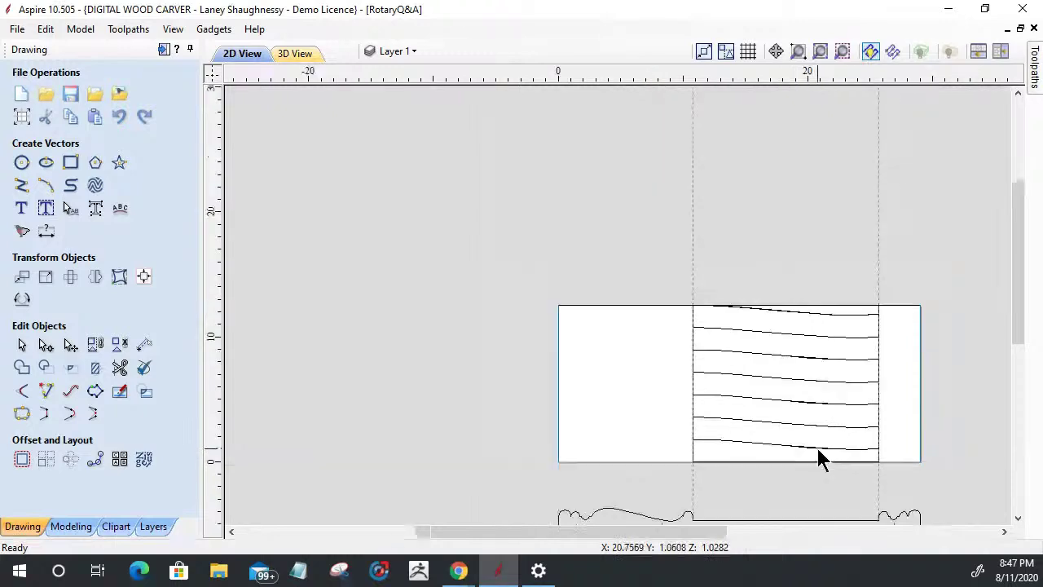
pyautogui.scroll(2, 661, 415)
pyautogui.scroll(-1, 684, 369)
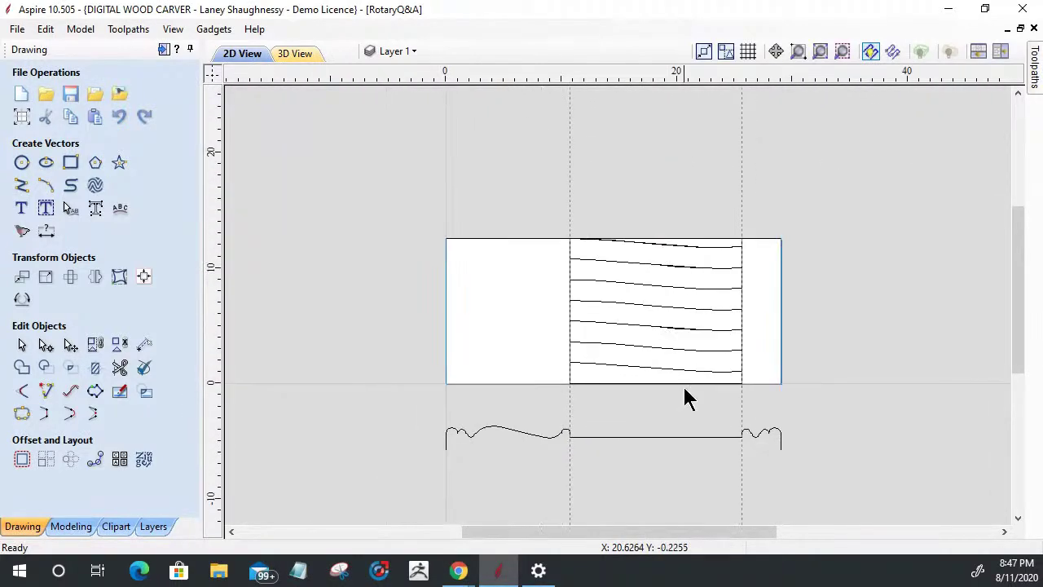
pyautogui.click(571, 156)
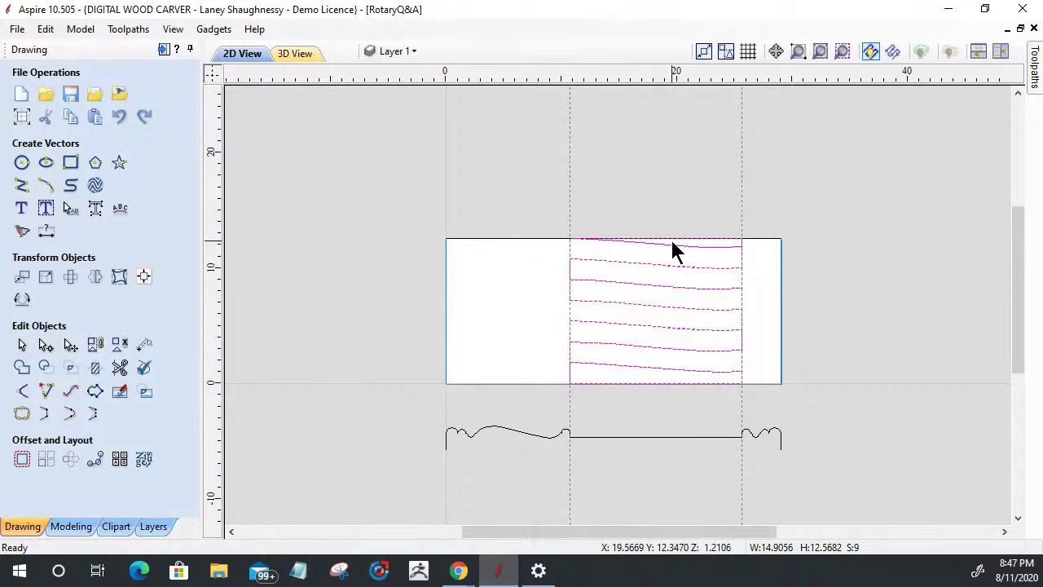
pyautogui.click(585, 380)
pyautogui.click(595, 388)
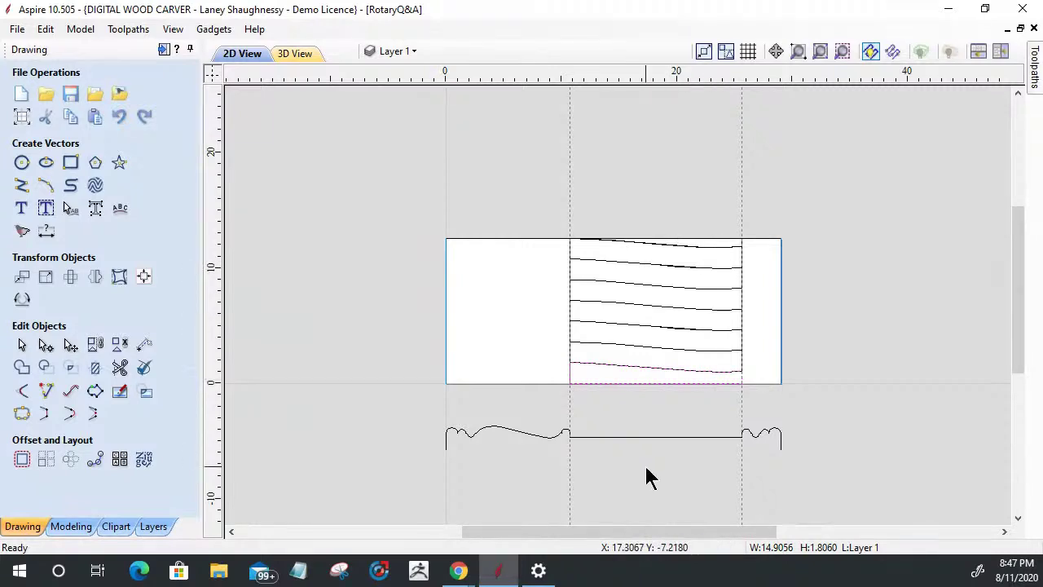
pyautogui.click(687, 410)
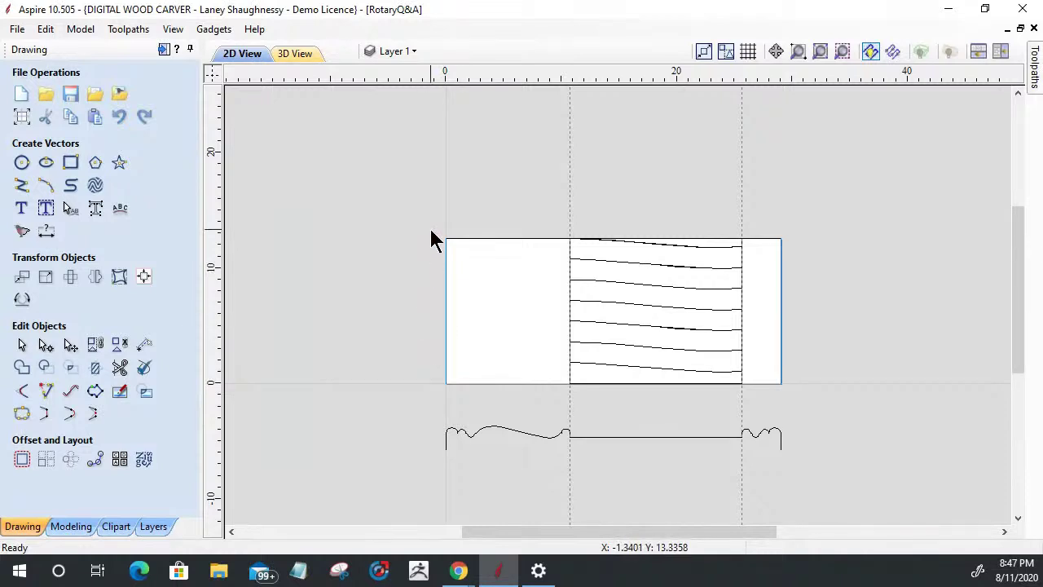
pyautogui.scroll(2, 430, 233)
pyautogui.scroll(-1, 540, 162)
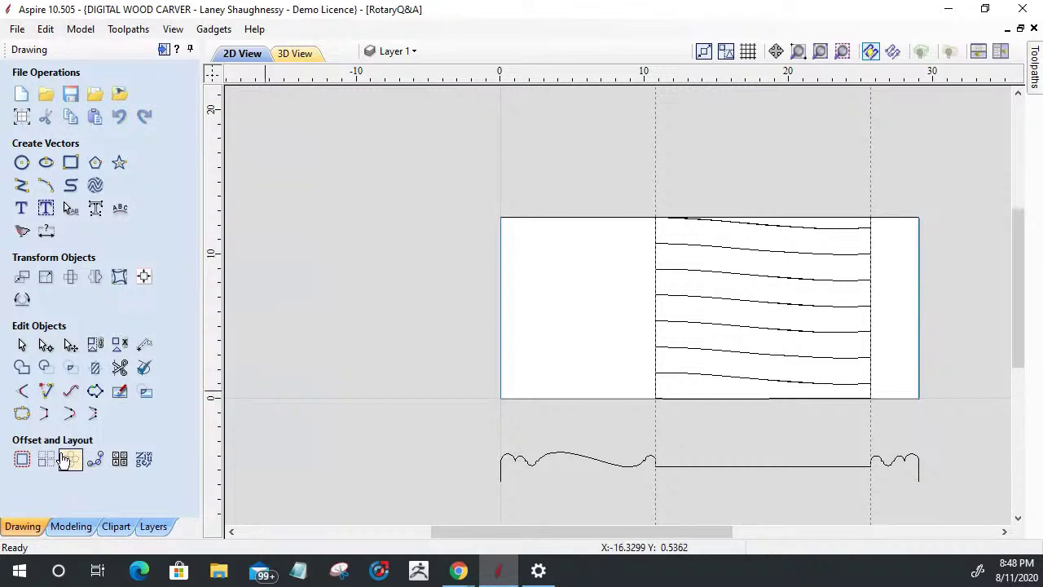
# Select all the strip outlines, including the wedge piece, and hide component 25 in the 3D model.
pyautogui.click(62, 521)
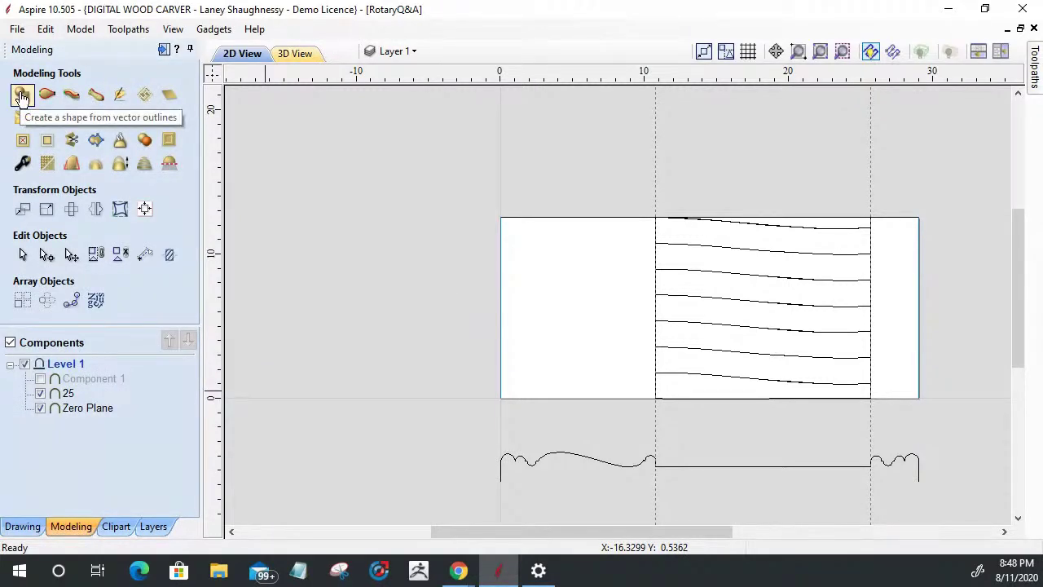
pyautogui.moveTo(819, 405); pyautogui.dragTo(655, 209)
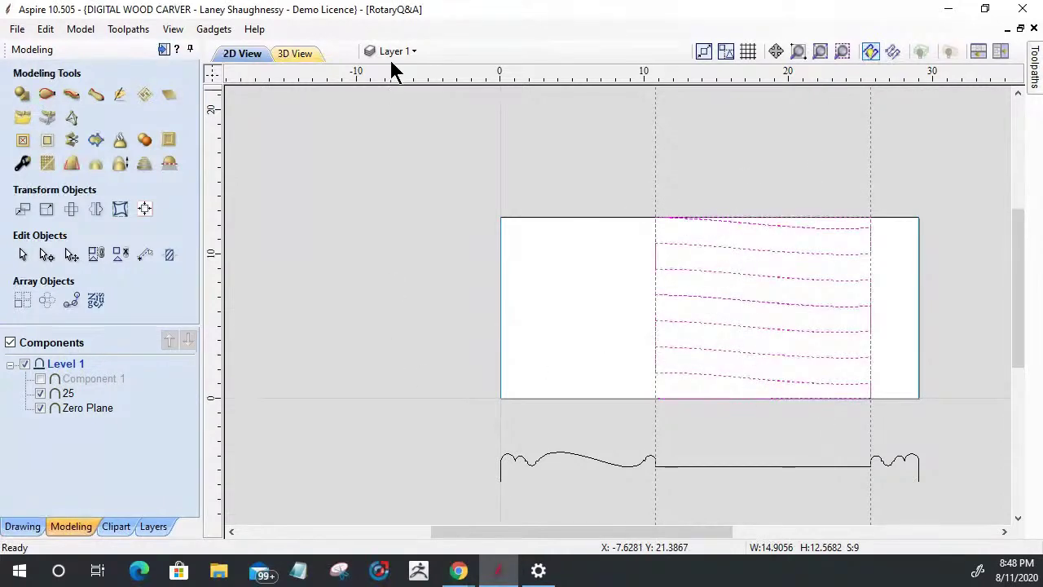
pyautogui.click(297, 52)
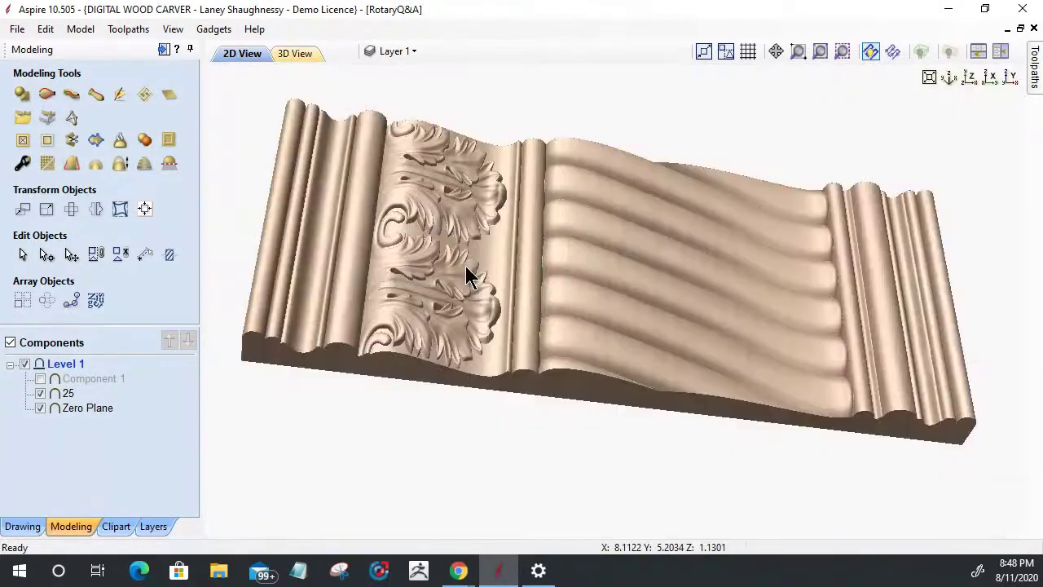
pyautogui.click(42, 400)
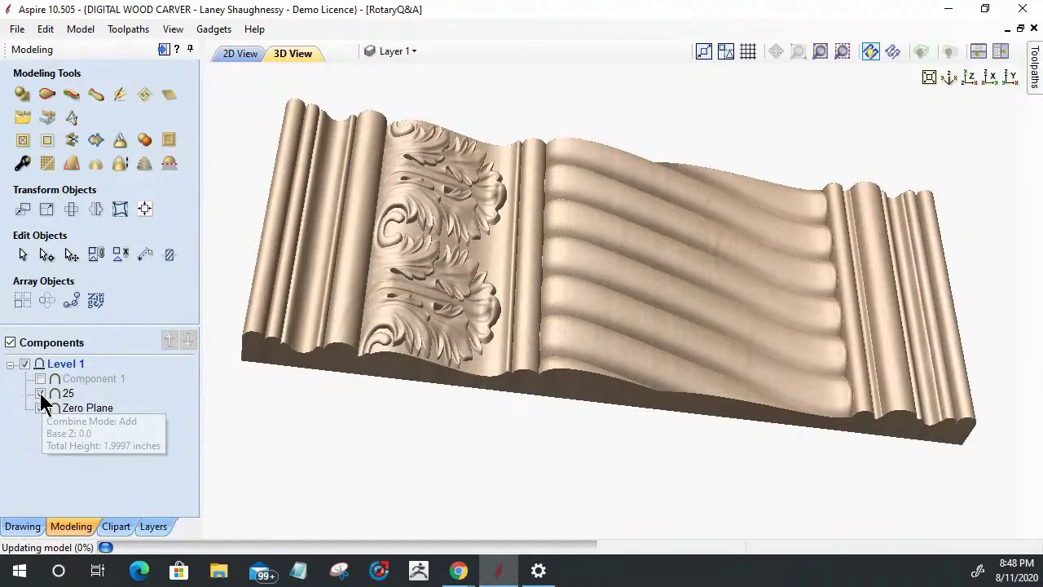
pyautogui.click(40, 393)
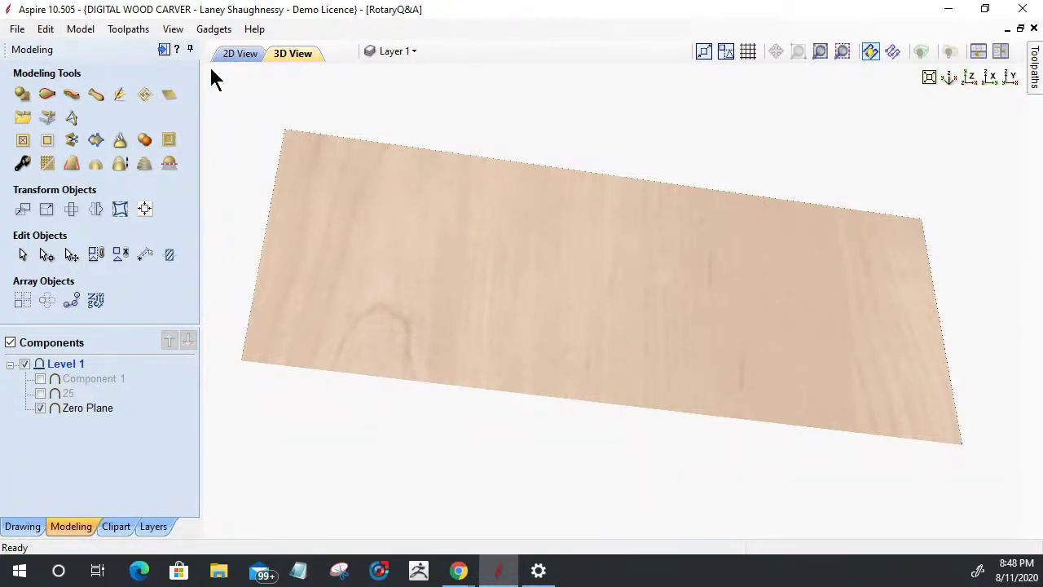
pyautogui.click(238, 57)
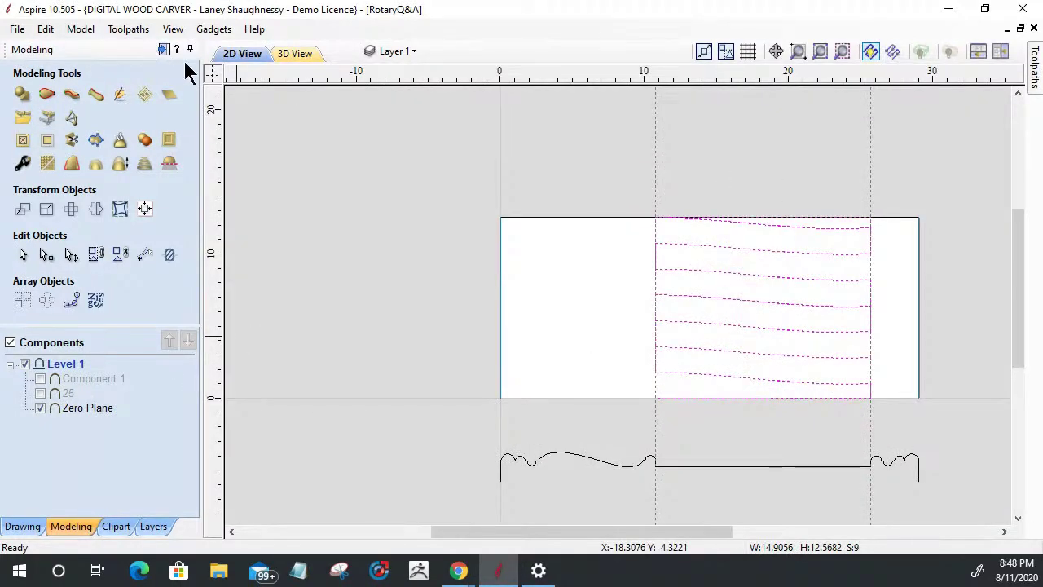
# Create a rounded shape from the selected strips with a 75° angle, 0 inch base height and no height limit, and inspect it in 3D.
pyautogui.click(292, 57)
pyautogui.click(22, 94)
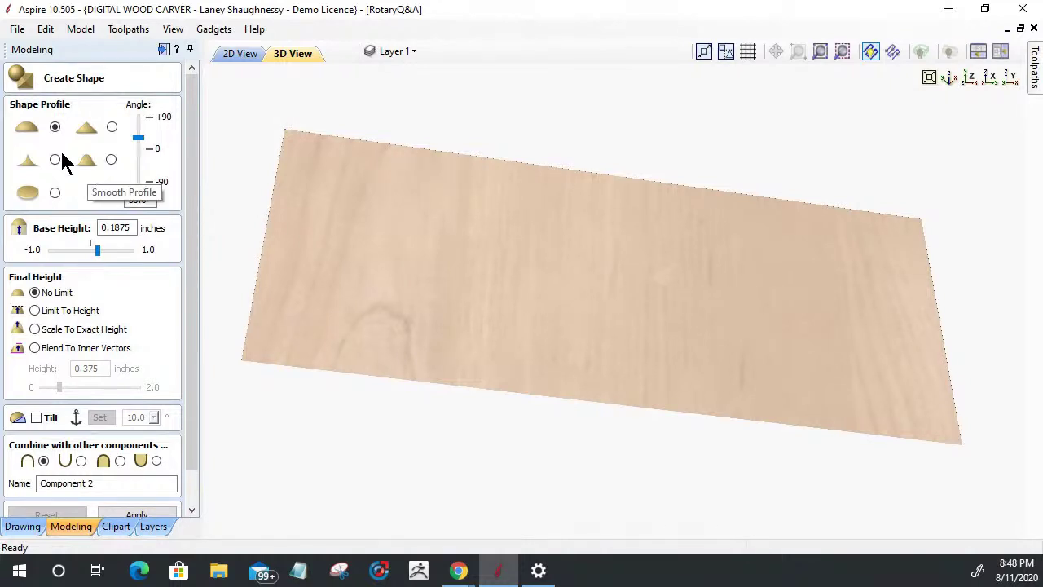
pyautogui.moveTo(155, 201); pyautogui.dragTo(116, 200)
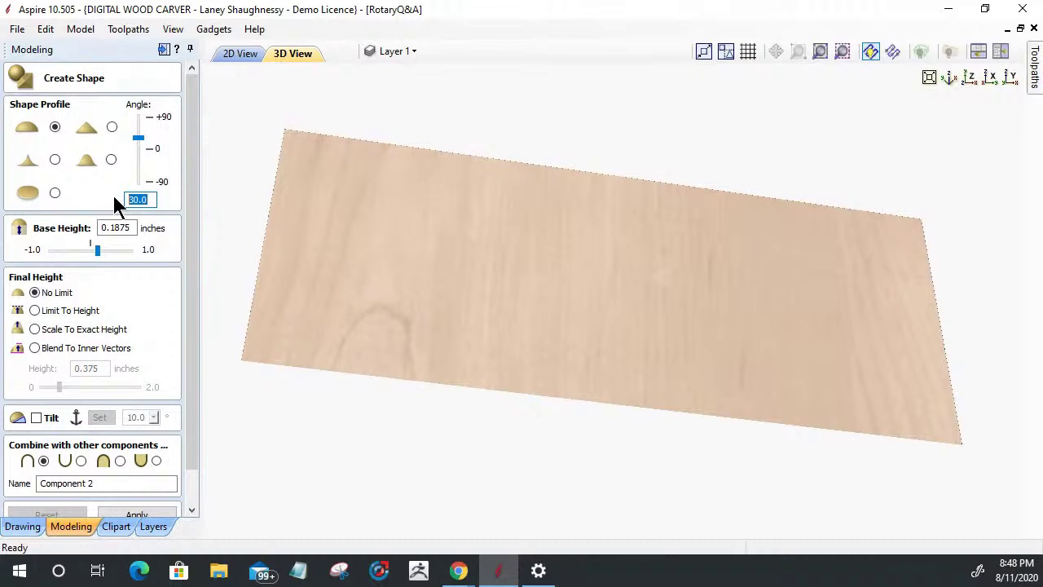
pyautogui.write('75')
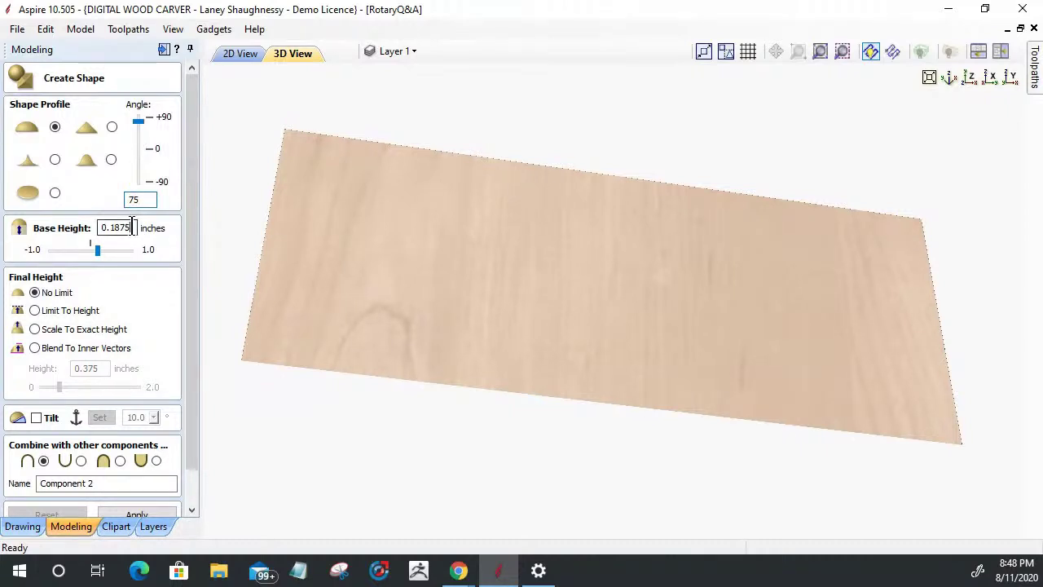
pyautogui.moveTo(132, 229); pyautogui.dragTo(88, 231)
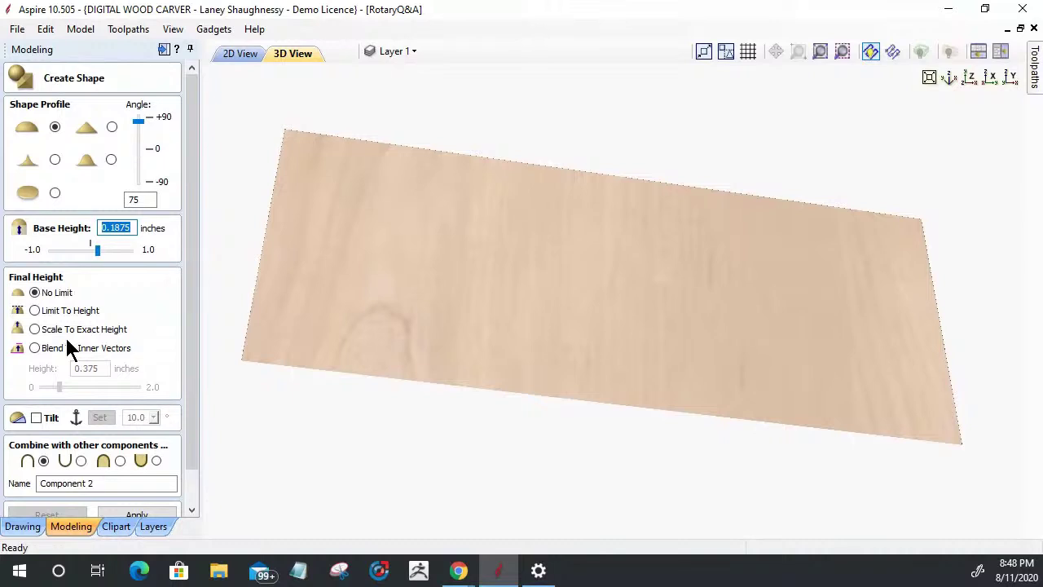
pyautogui.write('0')
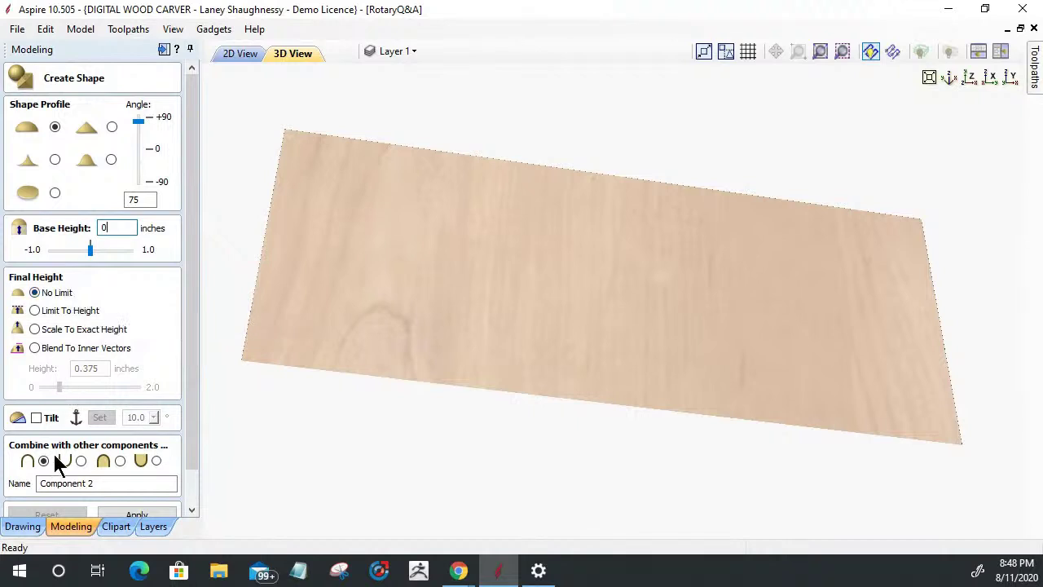
pyautogui.click(145, 513)
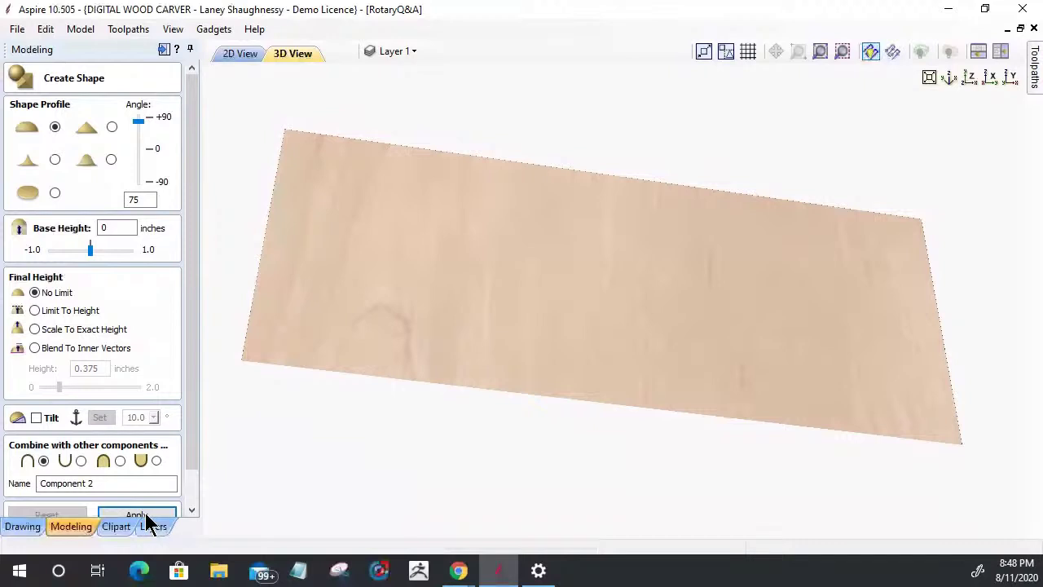
pyautogui.click(146, 516)
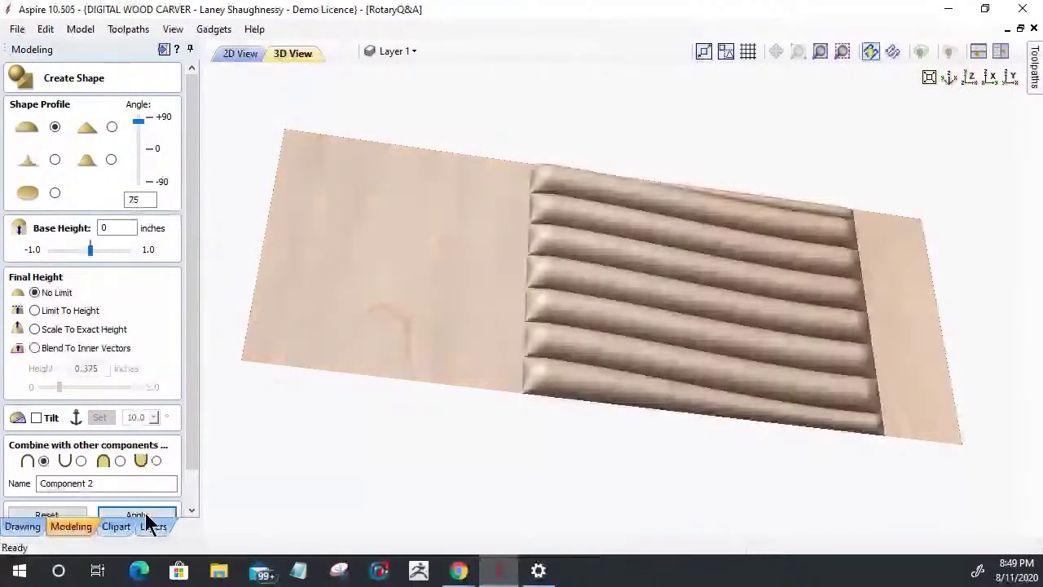
pyautogui.moveTo(342, 489); pyautogui.dragTo(407, 448)
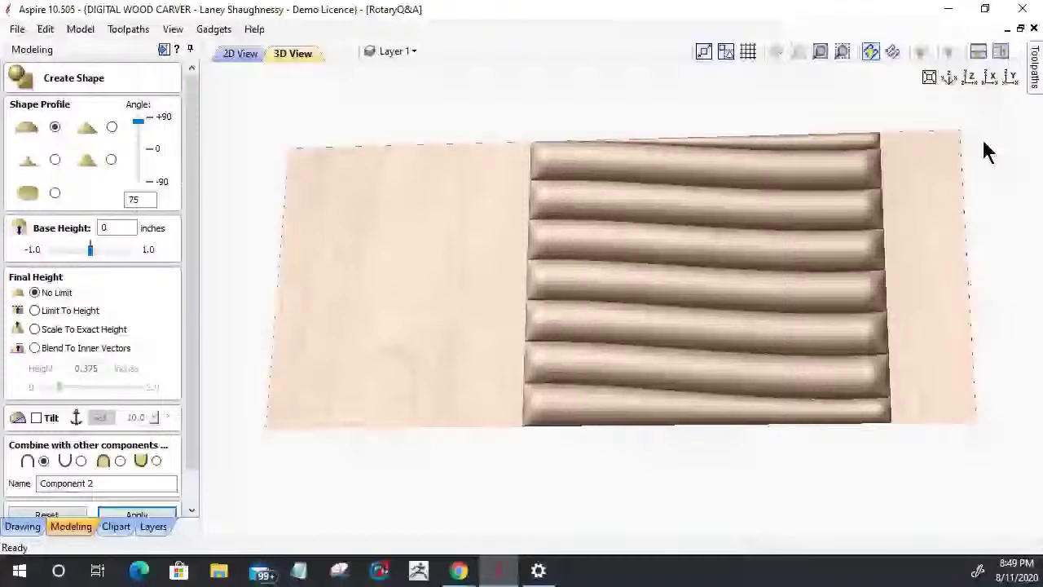
pyautogui.moveTo(912, 400); pyautogui.dragTo(1002, 205)
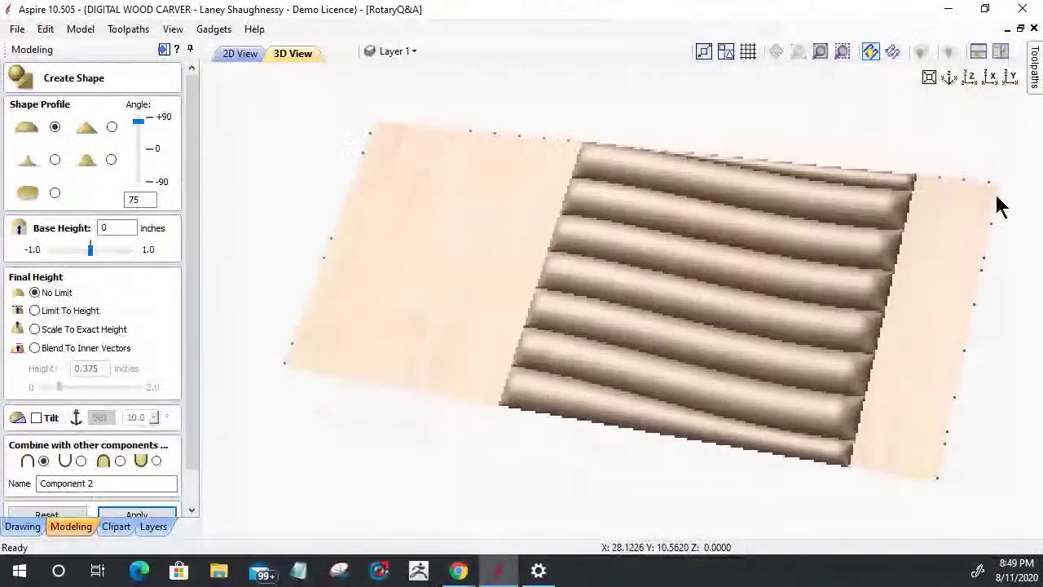
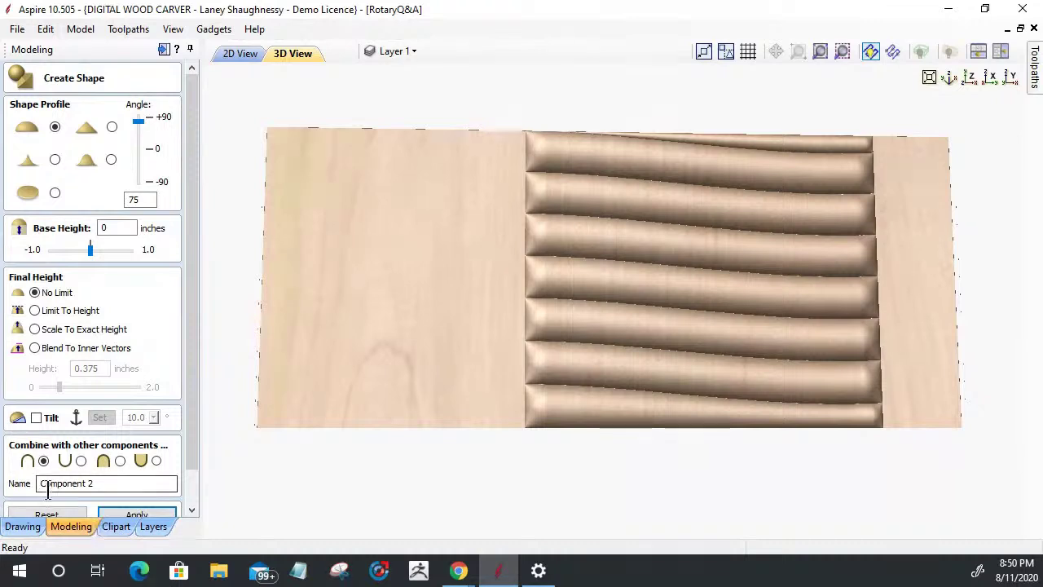
# Reset the rounded strip shape, close its settings and return to the 2D drawing of the strips.
pyautogui.click(41, 517)
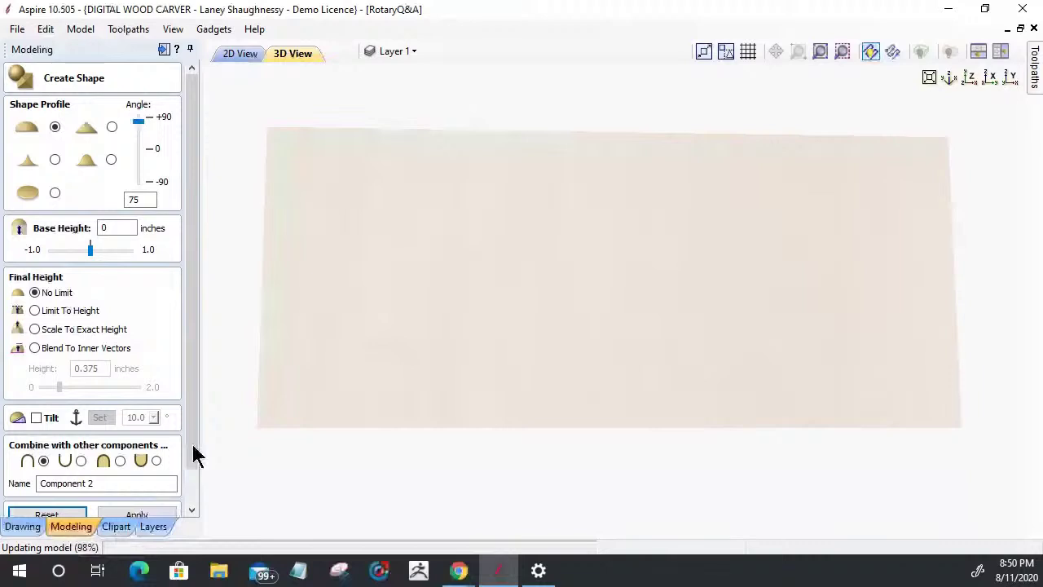
pyautogui.click(190, 511)
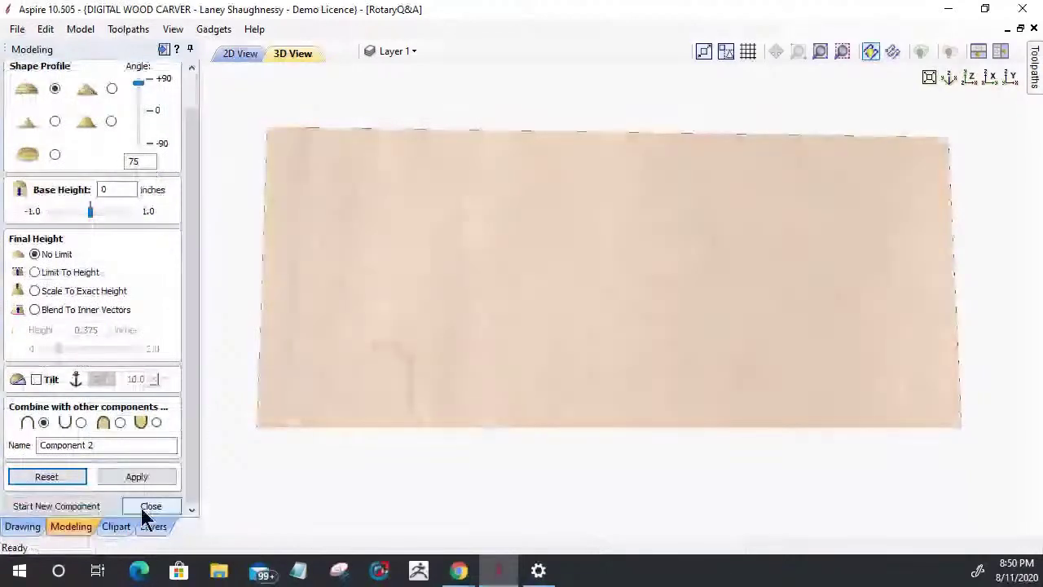
pyautogui.click(151, 506)
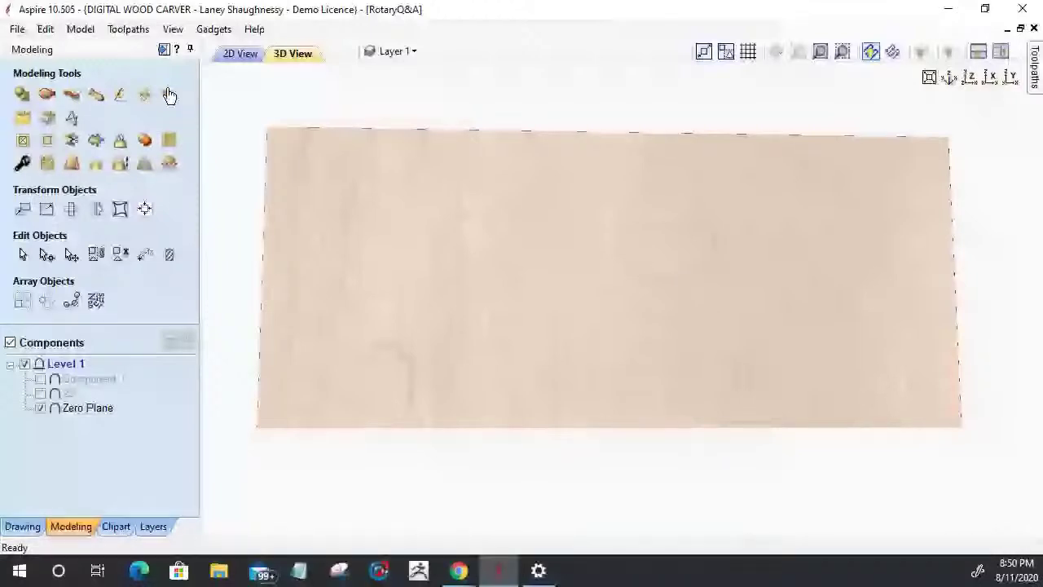
pyautogui.click(238, 53)
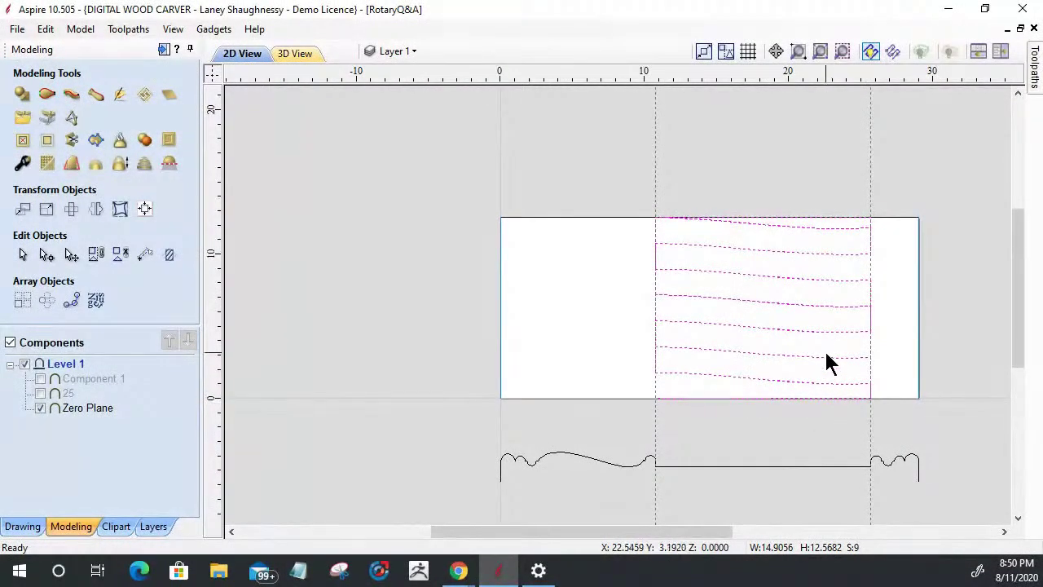
# Put all the selected strip outlines, including the wedge piece, into node editing.
pyautogui.click(685, 399)
pyautogui.scroll(3, 680, 415)
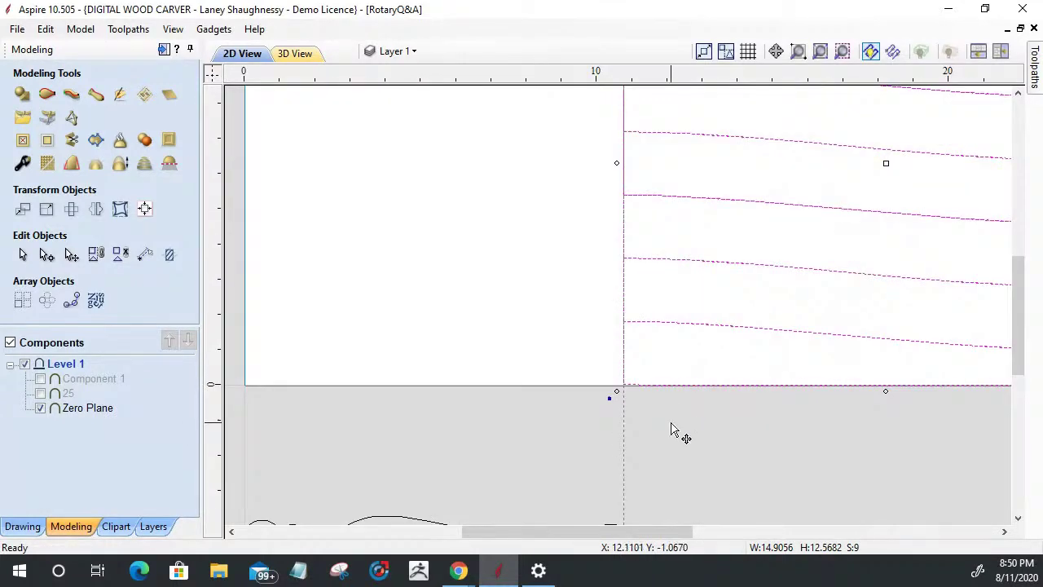
pyautogui.scroll(-1, 620, 383)
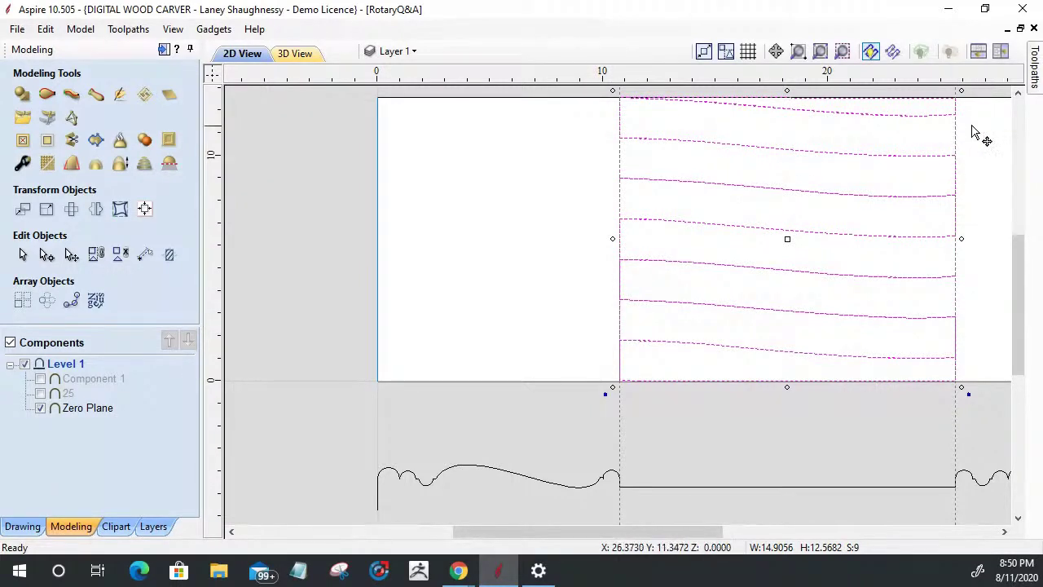
pyautogui.scroll(-2, 702, 378)
pyautogui.scroll(3, 823, 212)
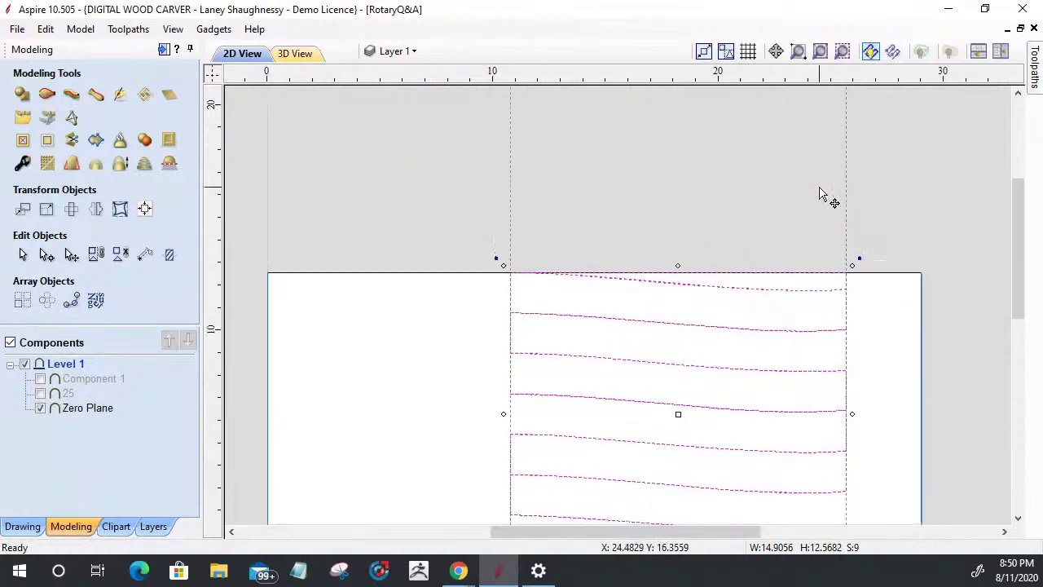
pyautogui.scroll(1, 603, 313)
pyautogui.scroll(1, 603, 312)
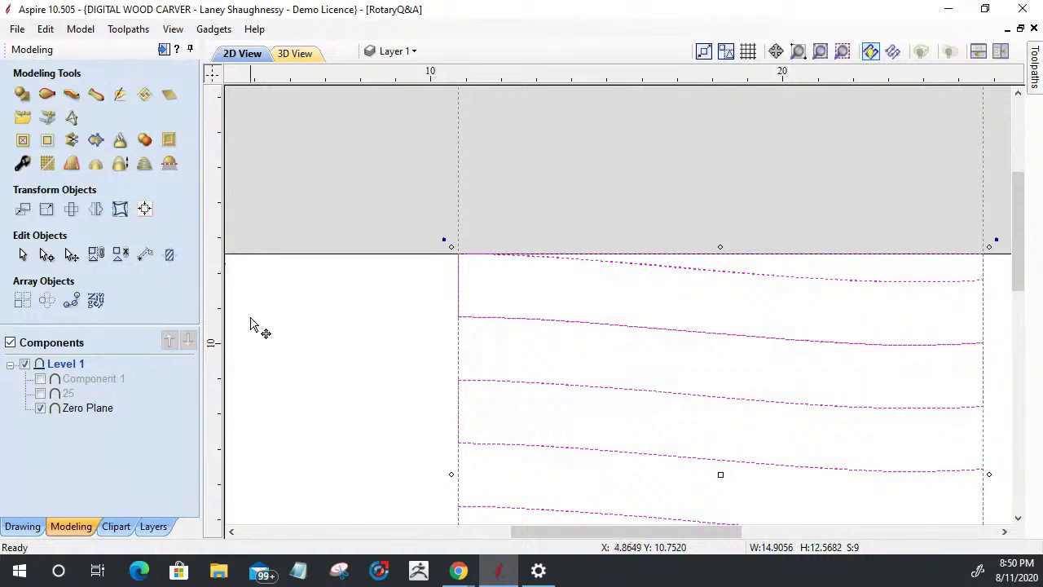
pyautogui.click(46, 254)
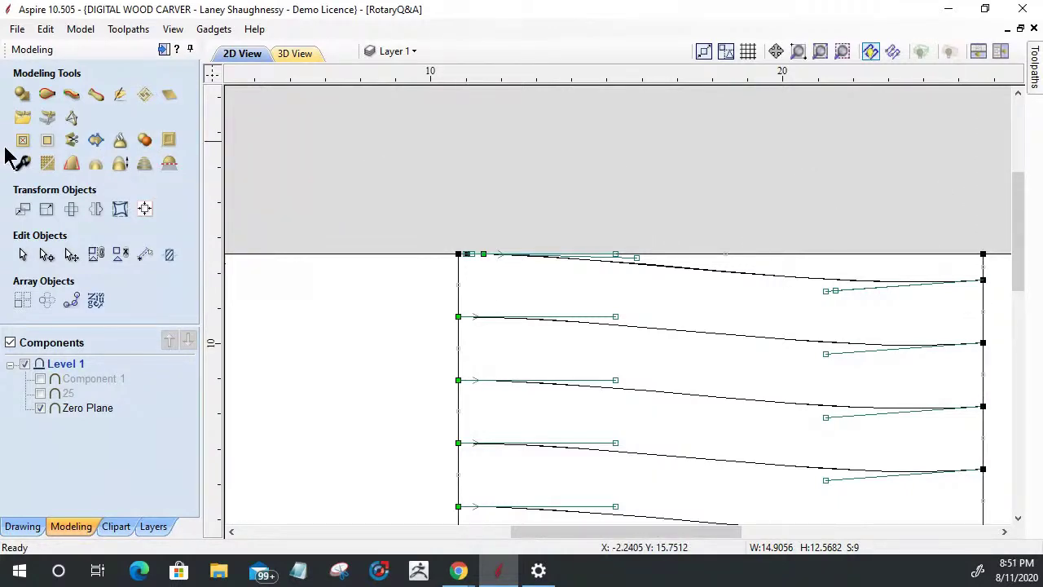
# Delete the vertical spans that close the left ends of the upper strips, starting below the job's top edge.
pyautogui.scroll(-5, 457, 229)
pyautogui.scroll(1, 317, 224)
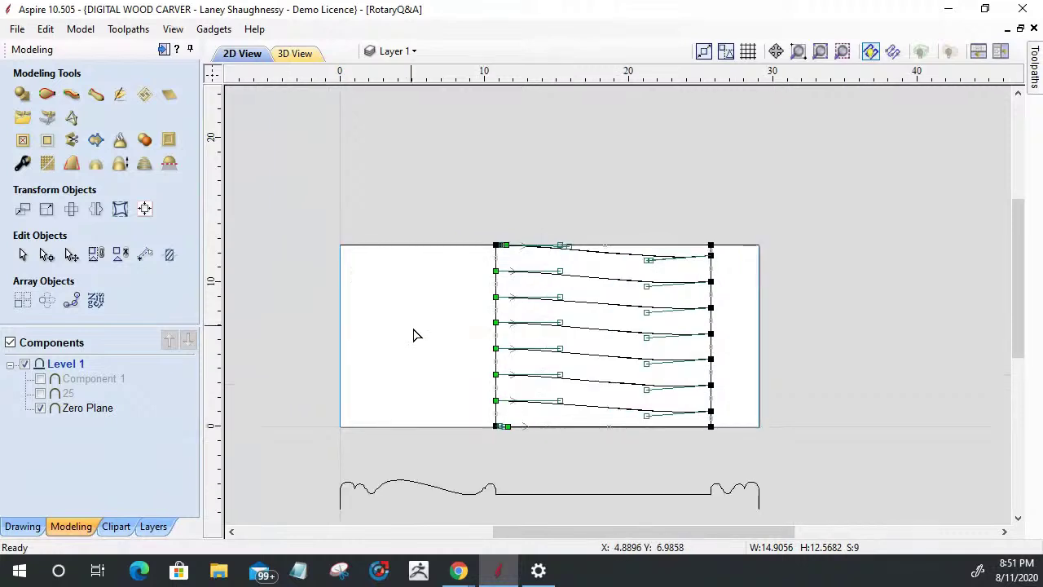
pyautogui.scroll(3, 413, 335)
pyautogui.scroll(-1, 587, 179)
pyautogui.scroll(2, 607, 163)
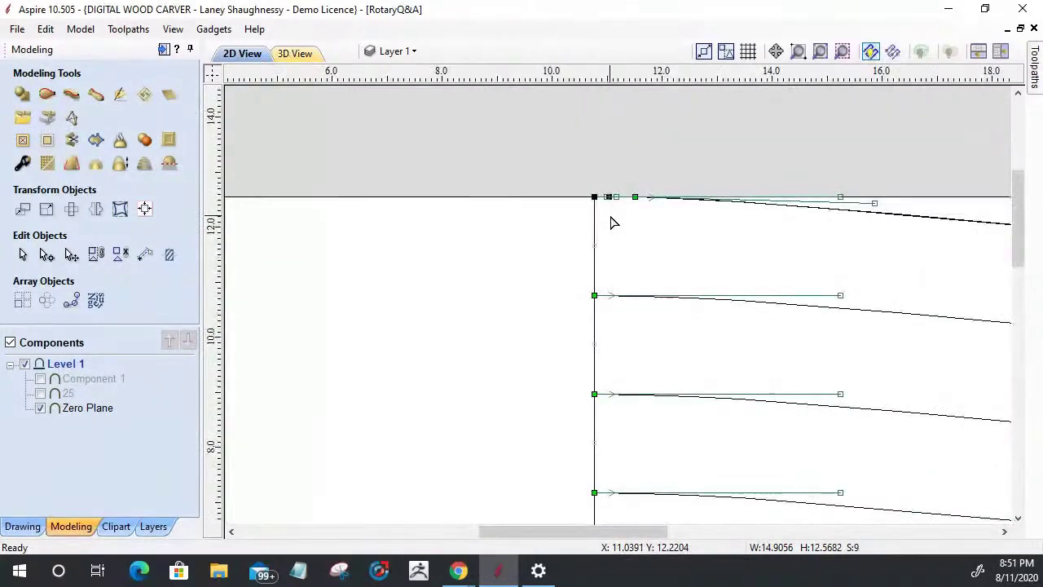
pyautogui.rightClick(593, 225)
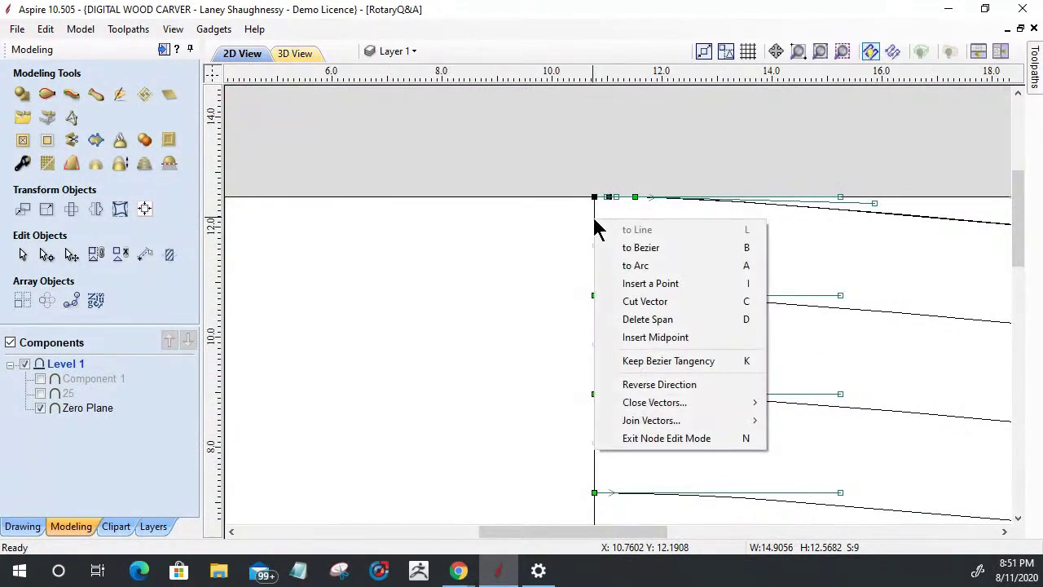
pyautogui.click(613, 320)
pyautogui.rightClick(596, 345)
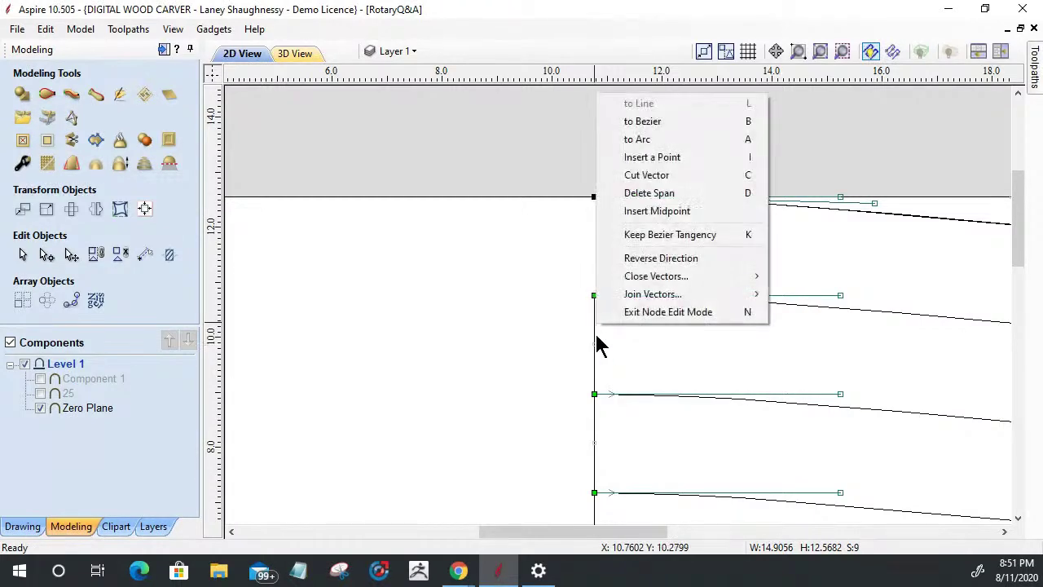
pyautogui.click(607, 193)
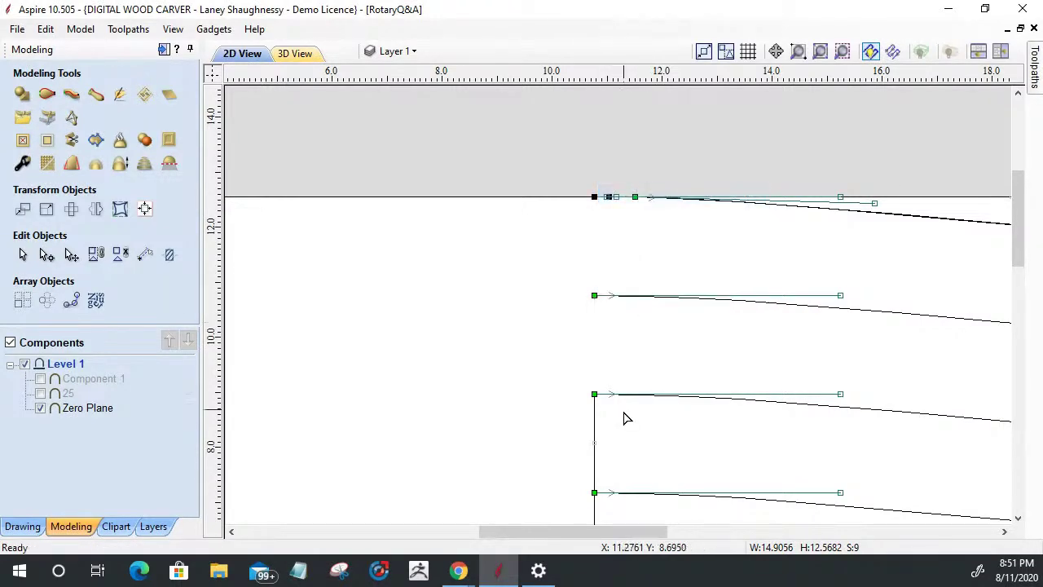
pyautogui.rightClick(596, 423)
pyautogui.click(598, 291)
# Delete the remaining vertical spans at the left ends of the lower strips, down to the job's bottom edge.
pyautogui.scroll(-5, 600, 386)
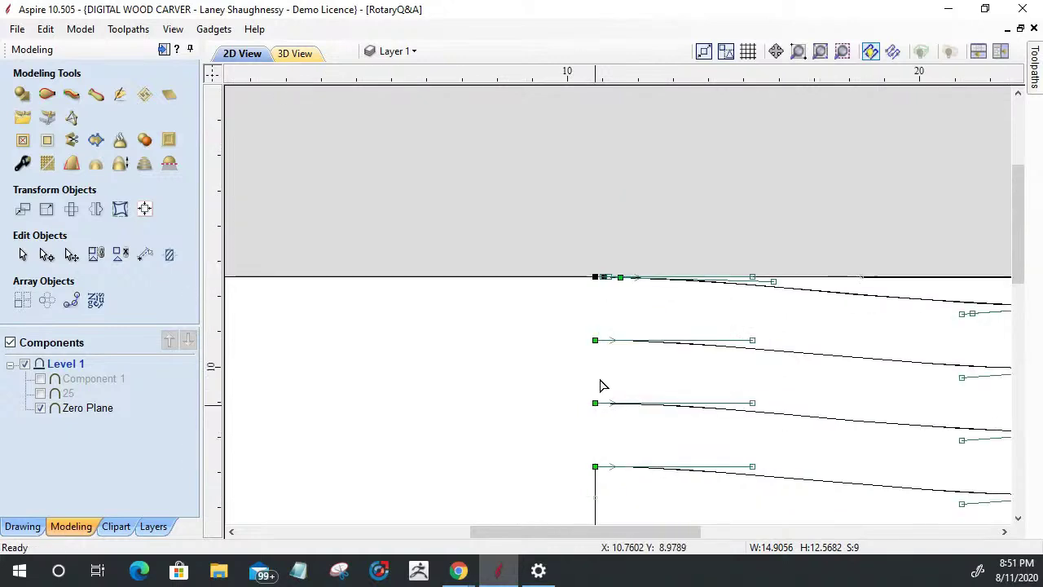
pyautogui.scroll(2, 587, 354)
pyautogui.scroll(-1, 559, 433)
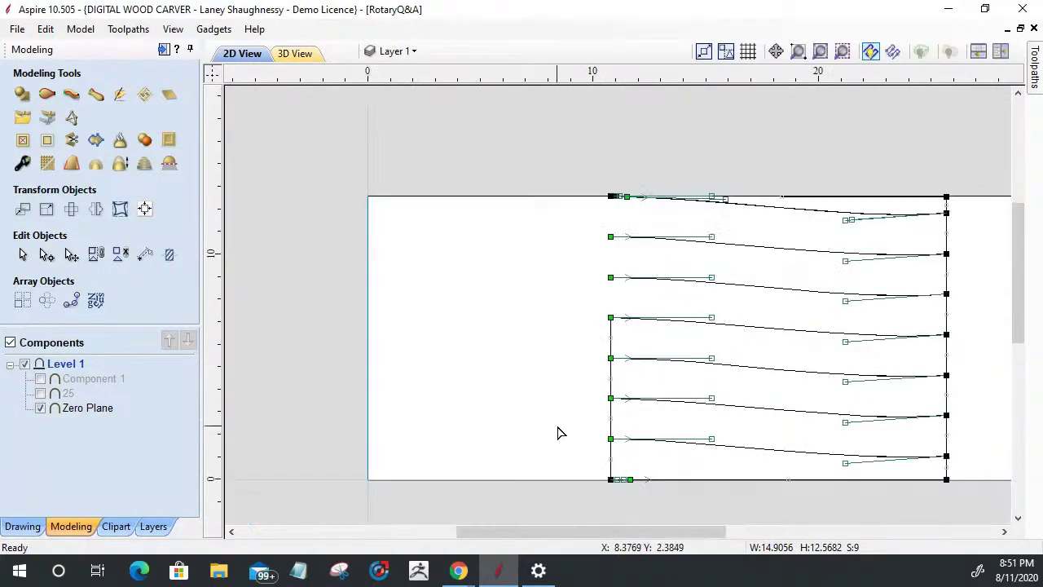
pyautogui.scroll(1, 611, 349)
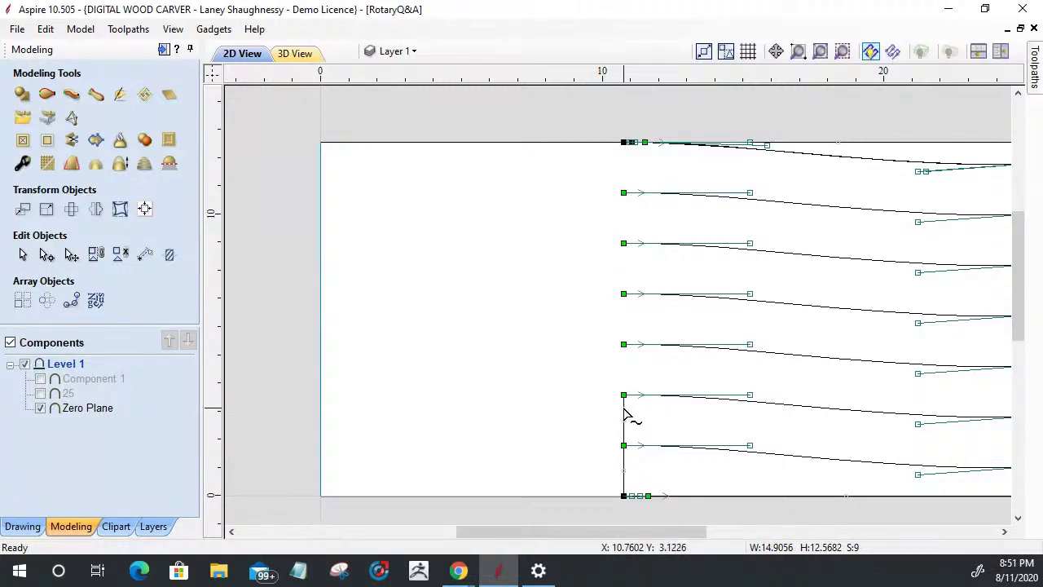
pyautogui.scroll(-1, 577, 432)
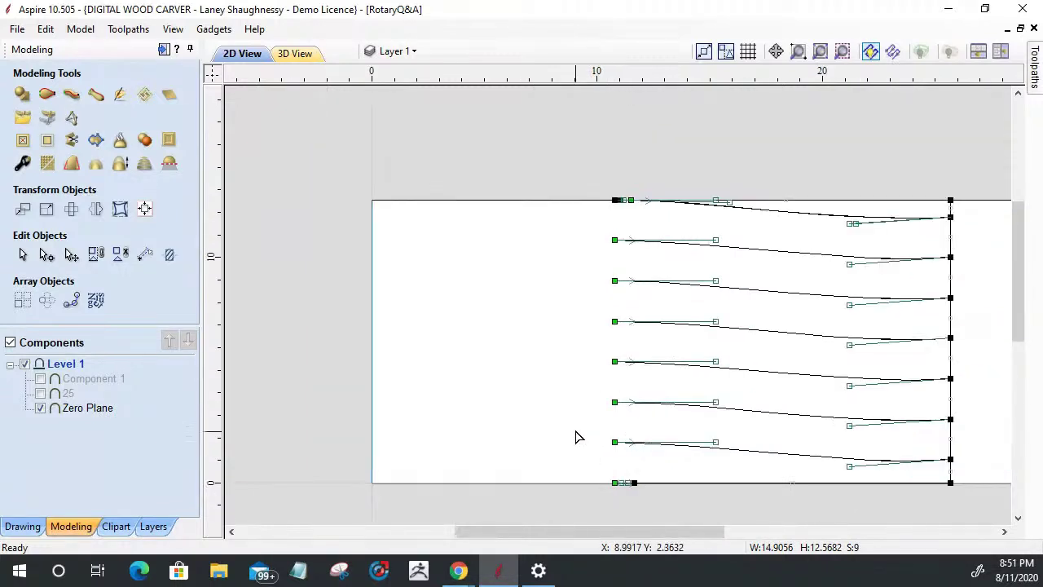
# Delete all vertical spans closing the strips' right ends, from the lowest strip up to the wedge at the top edge.
pyautogui.scroll(3, 962, 484)
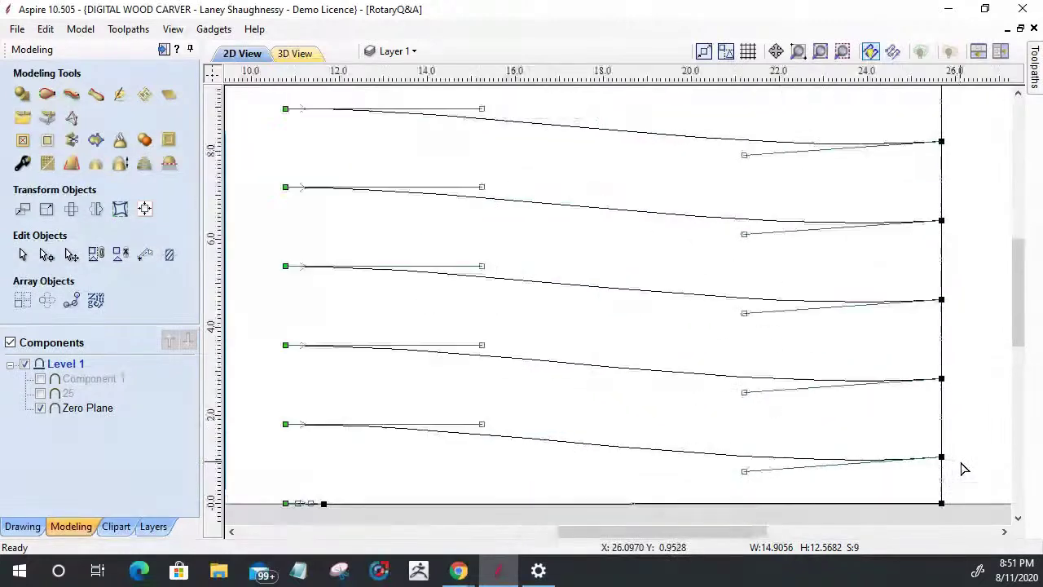
pyautogui.click(942, 400)
pyautogui.click(943, 339)
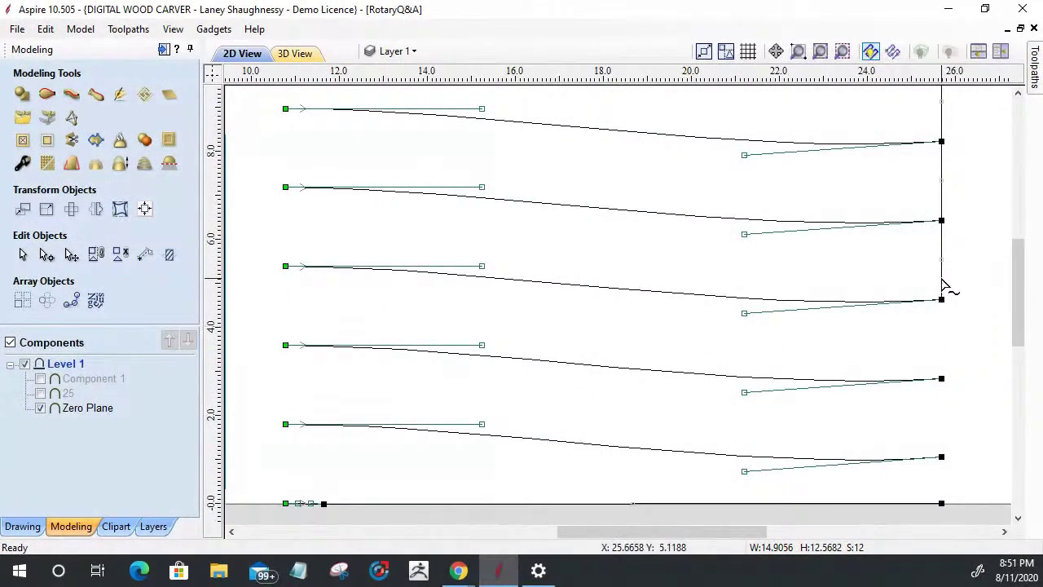
pyautogui.click(943, 284)
pyautogui.rightClick(941, 208)
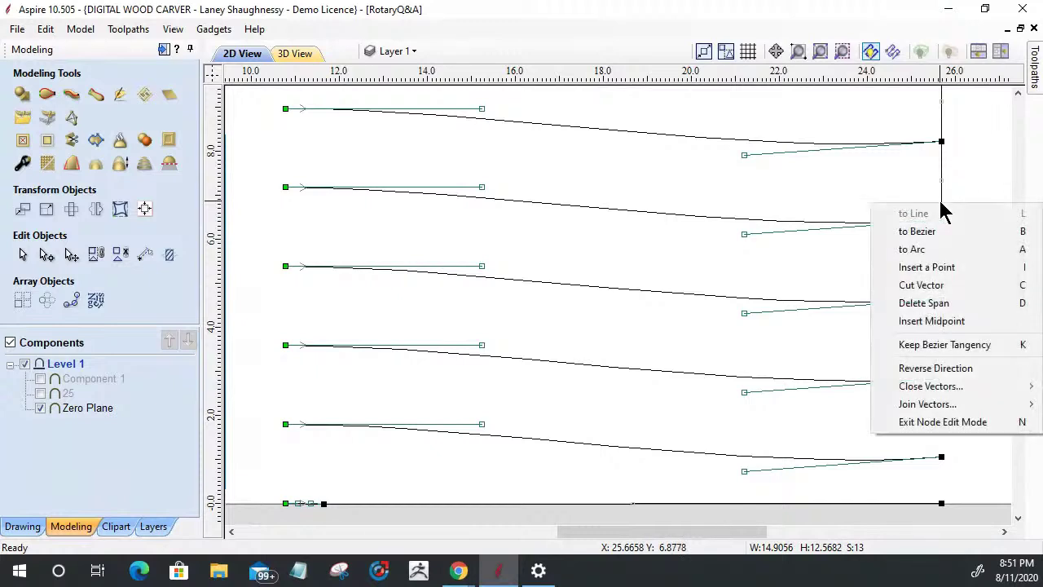
pyautogui.click(911, 303)
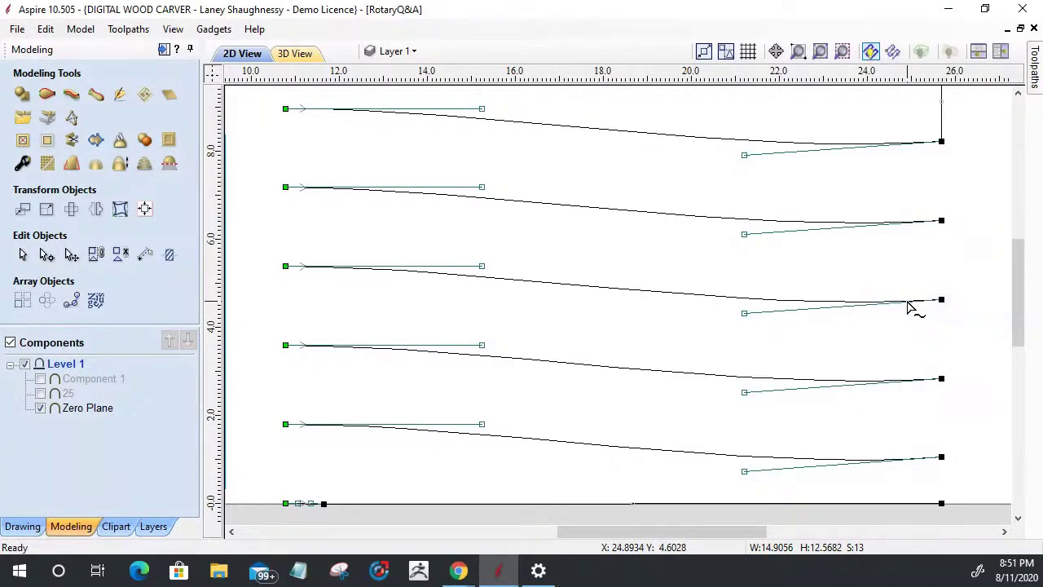
pyautogui.scroll(-4, 913, 337)
pyautogui.scroll(2, 934, 233)
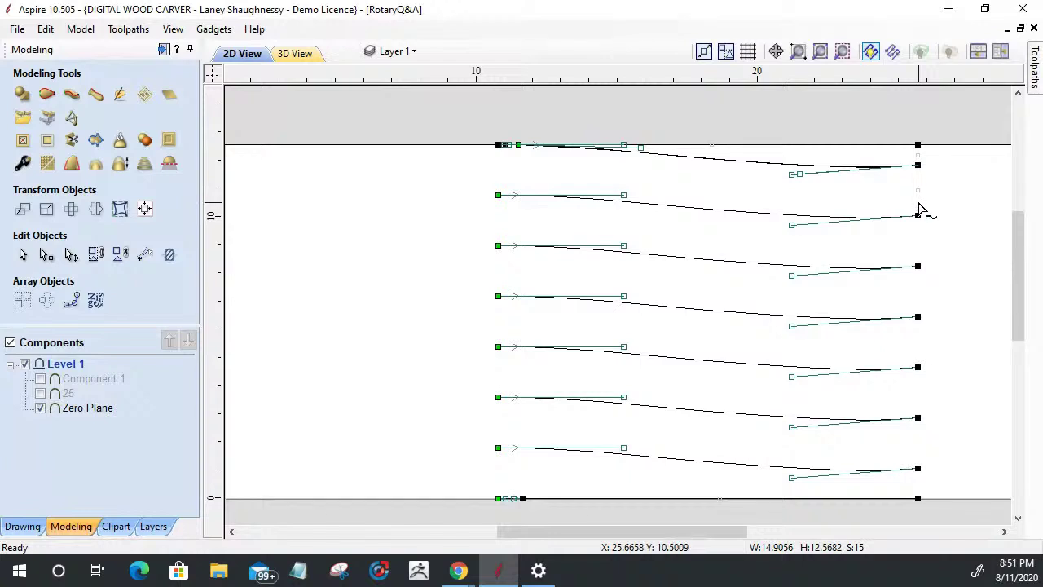
pyautogui.scroll(2, 919, 151)
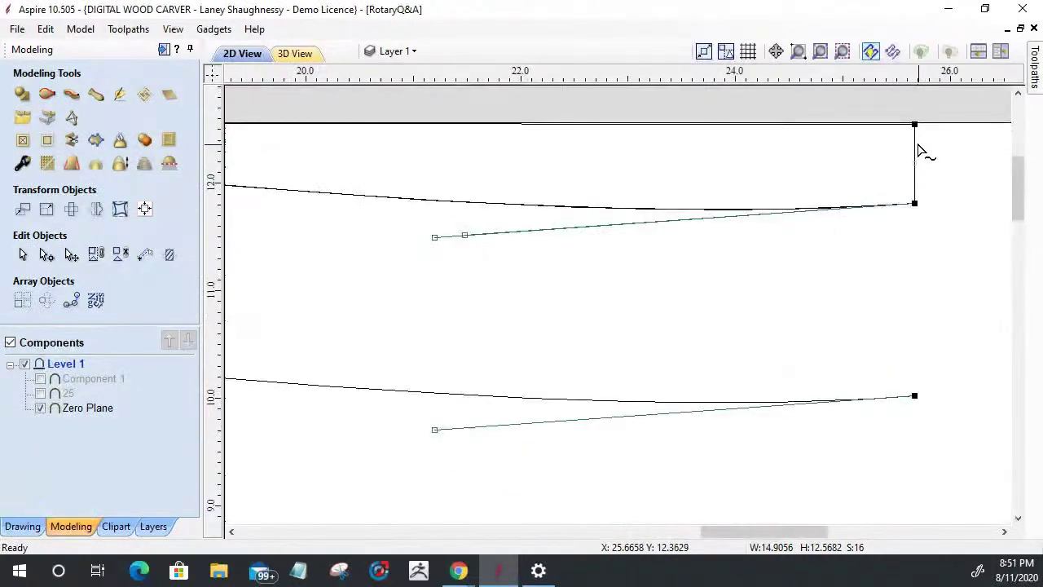
pyautogui.scroll(-3, 915, 194)
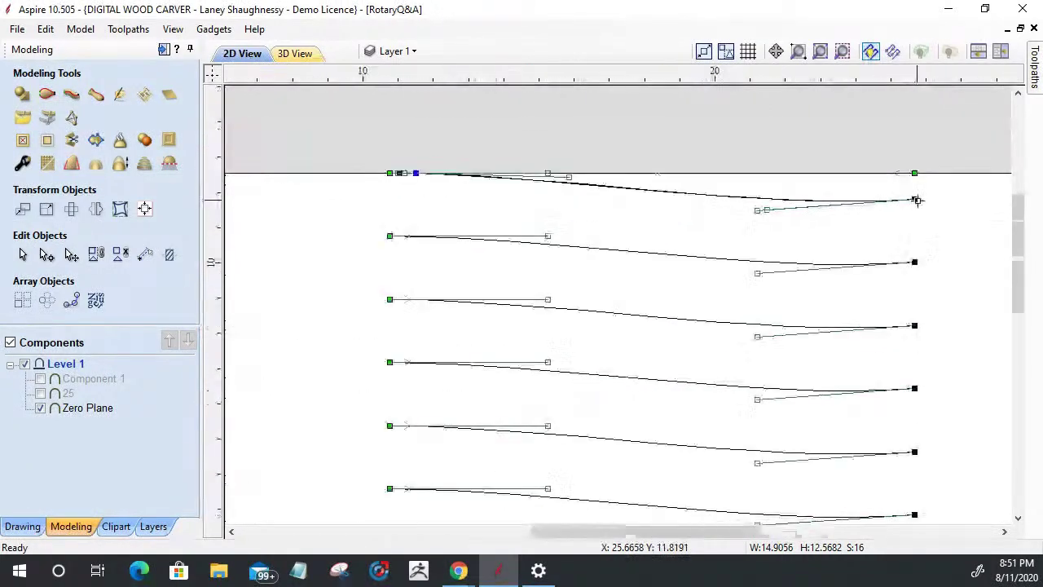
# Examine the closely spaced nodes at the wedge's narrow left tip on the job's top edge.
pyautogui.scroll(3, 350, 155)
pyautogui.scroll(4, 489, 226)
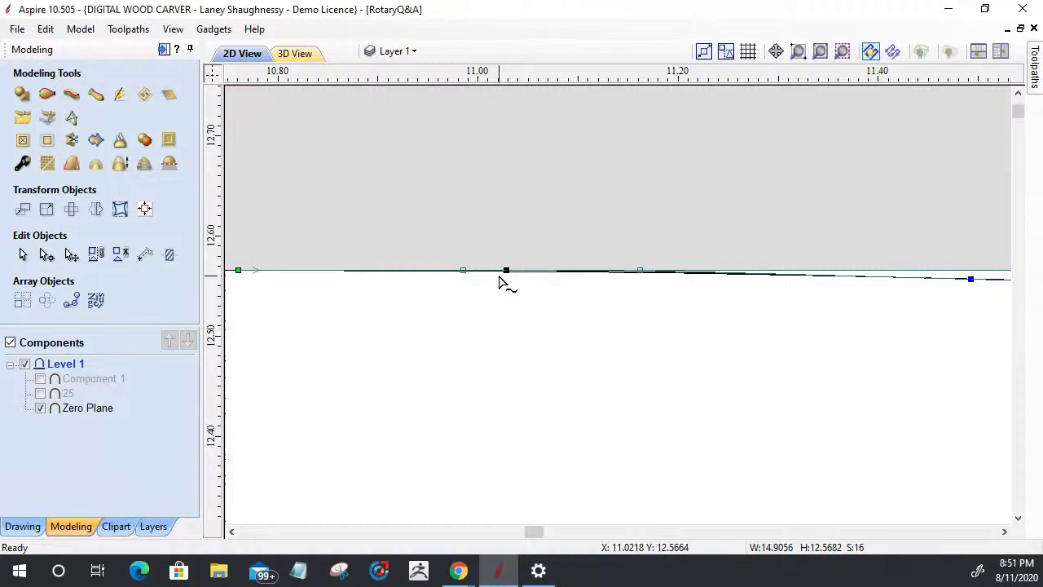
pyautogui.scroll(-3, 499, 282)
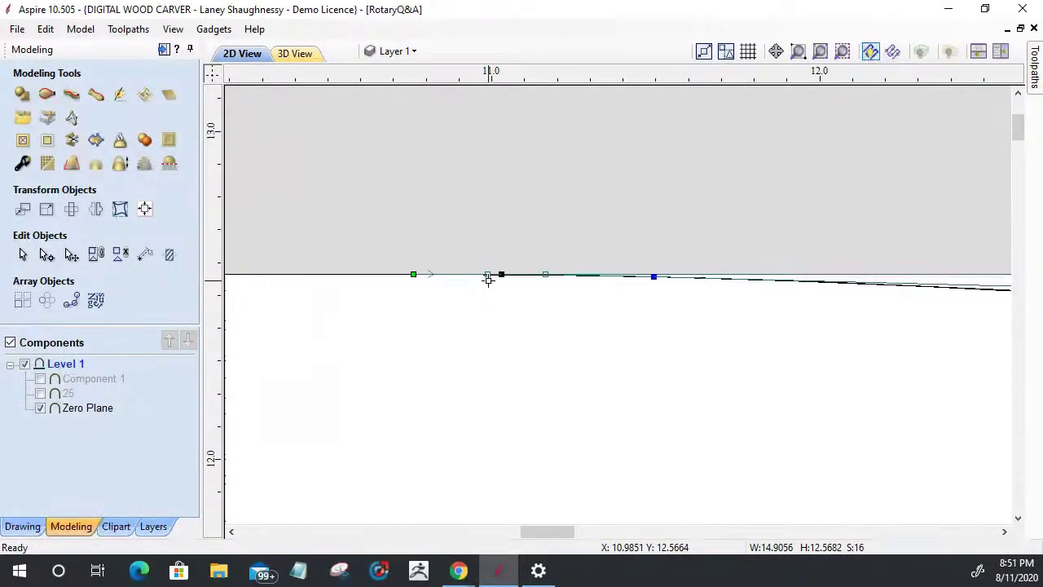
pyautogui.rightClick(414, 274)
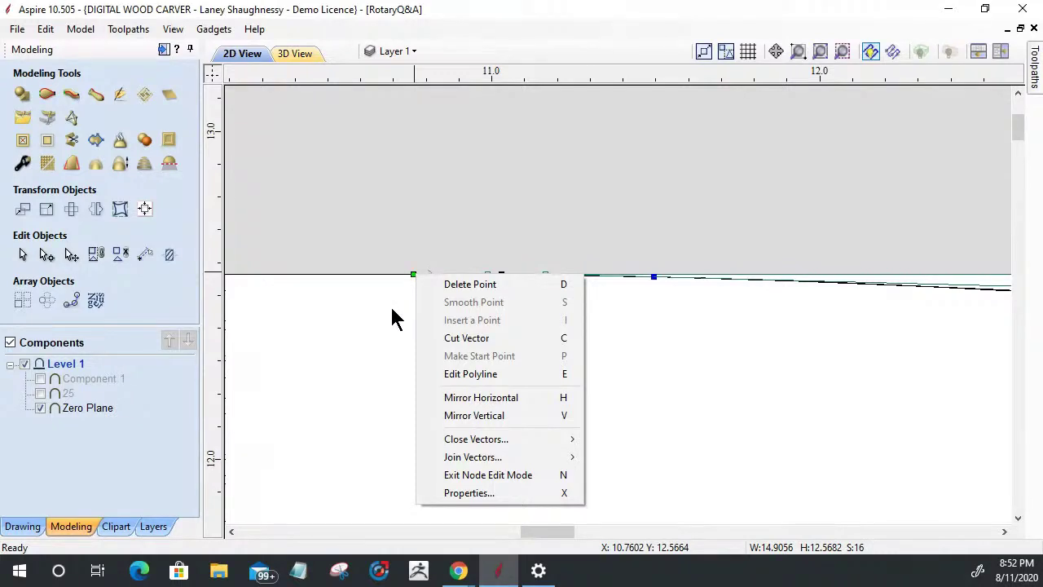
pyautogui.click(759, 292)
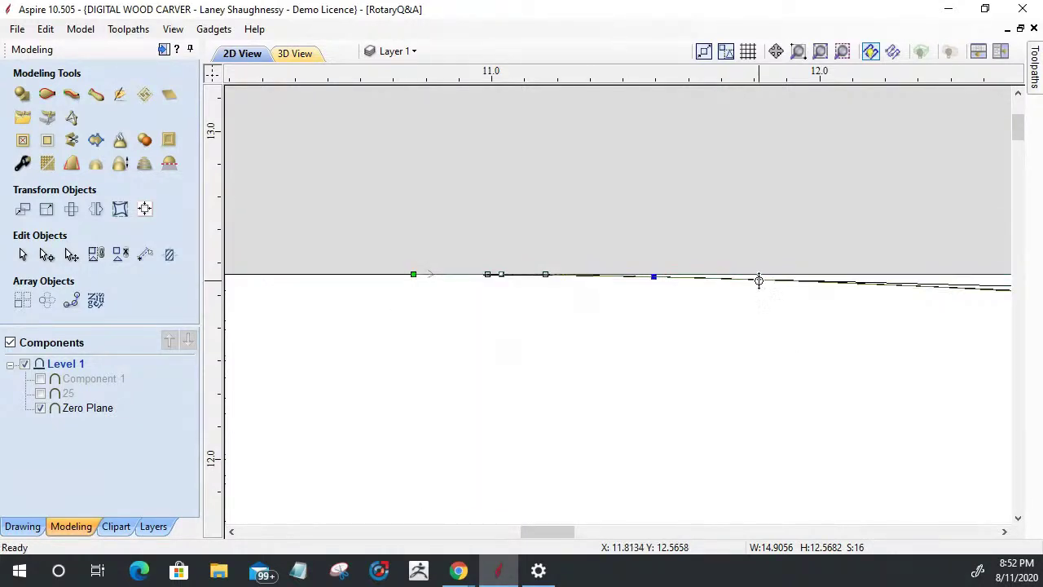
pyautogui.scroll(-8, 728, 287)
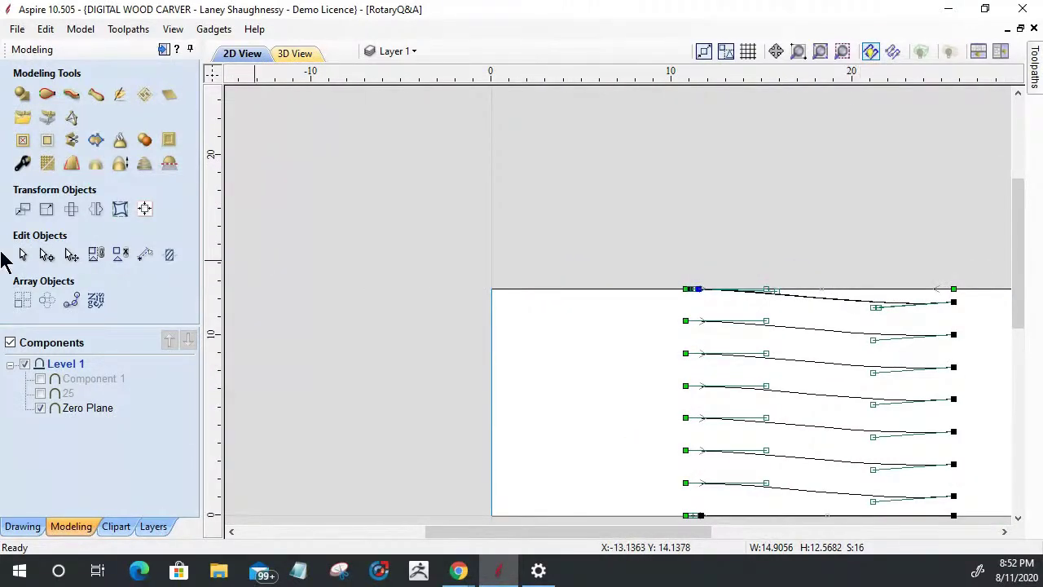
# Examine the nodes of the wedge outline and of the open curve overlapping it near the left tip.
pyautogui.click(46, 254)
pyautogui.click(837, 297)
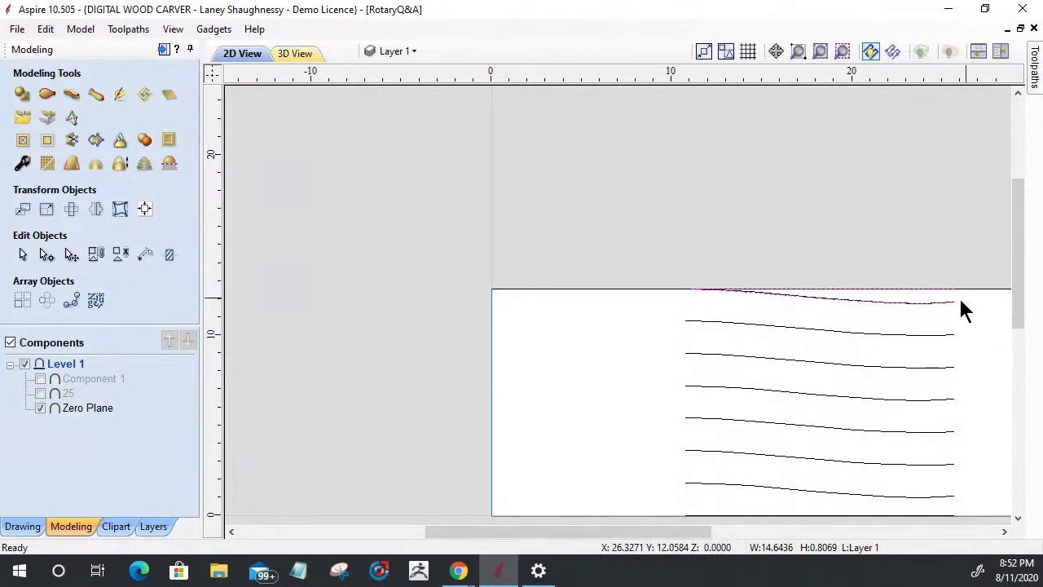
pyautogui.scroll(3, 685, 290)
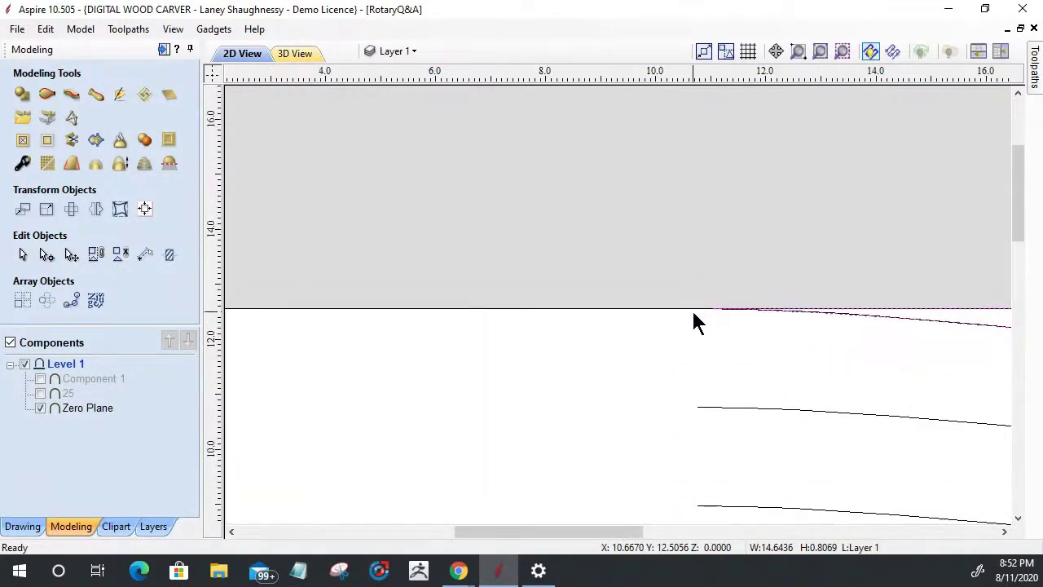
pyautogui.click(46, 254)
pyautogui.scroll(9, 681, 321)
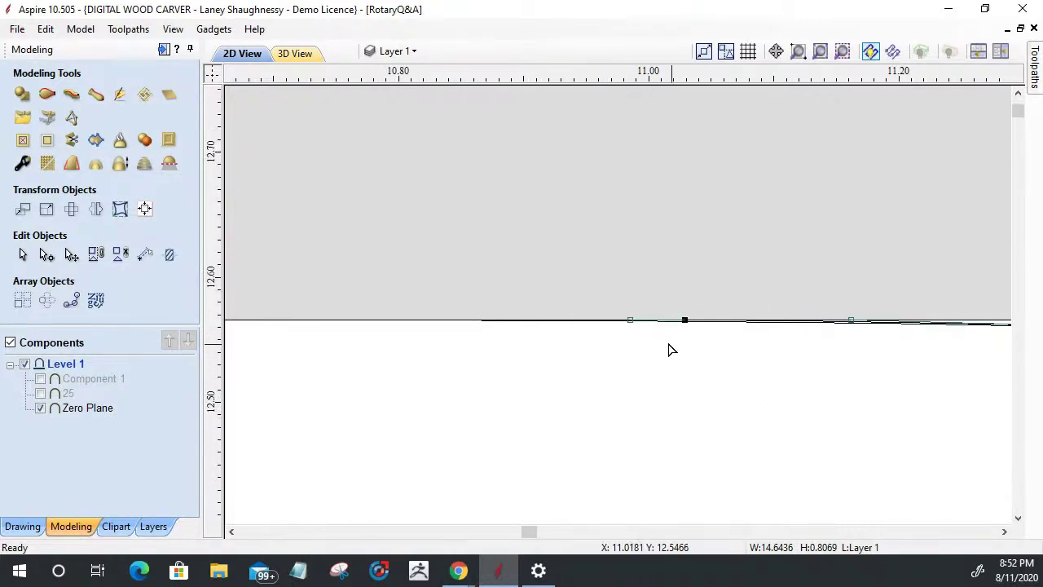
pyautogui.click(574, 322)
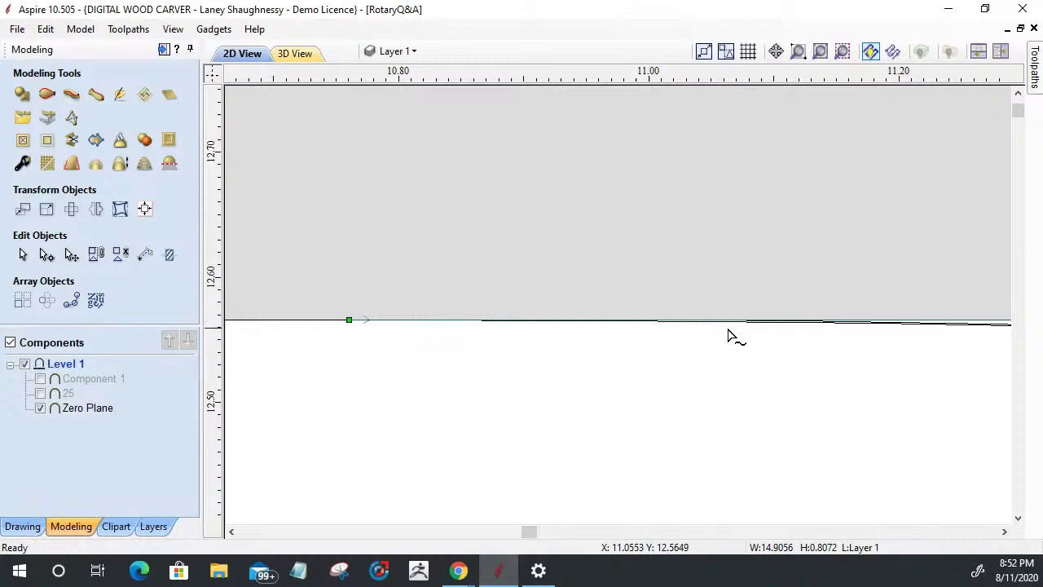
pyautogui.scroll(-5, 746, 330)
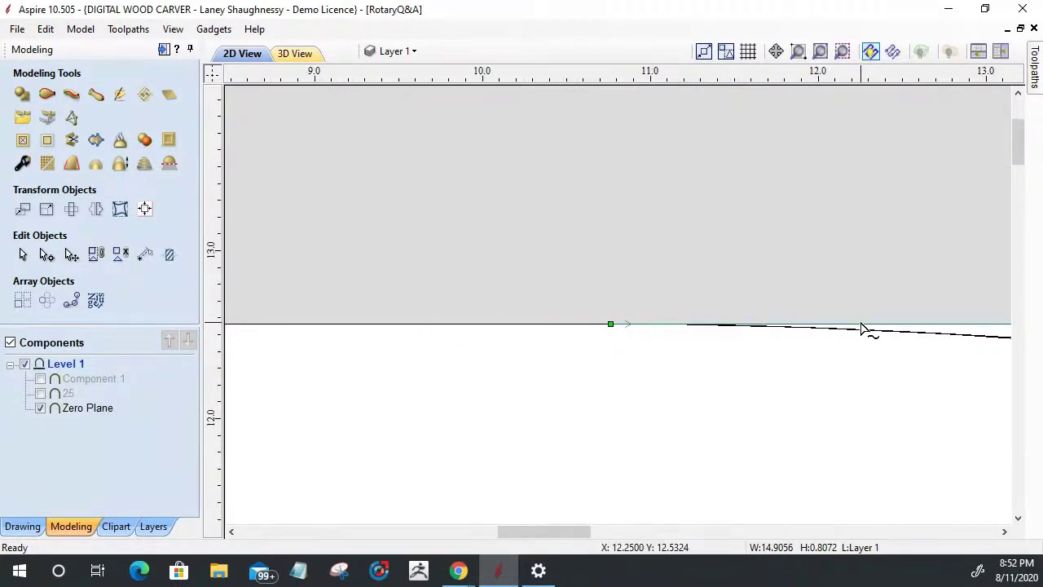
pyautogui.scroll(-6, 863, 330)
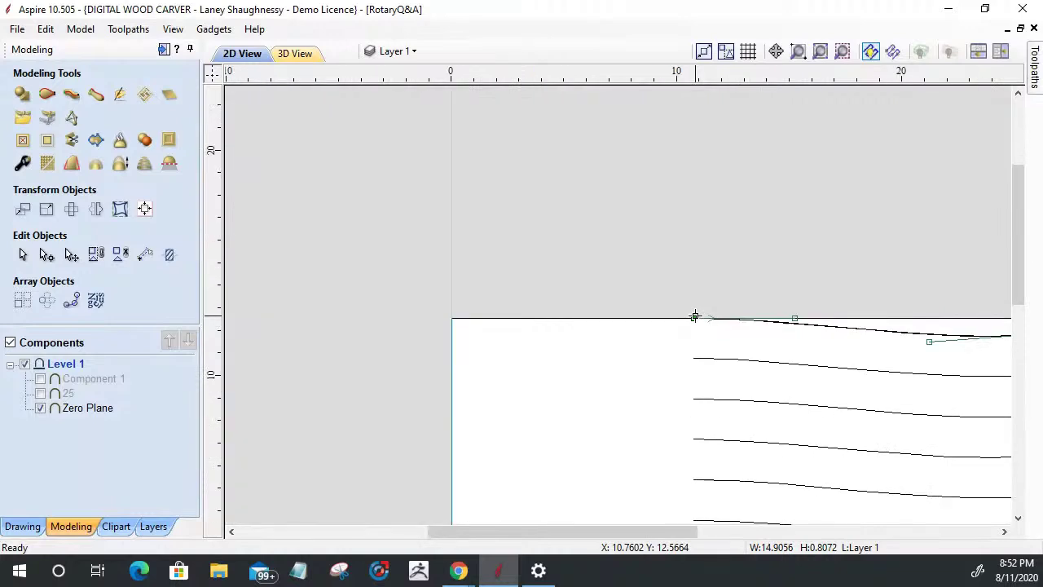
pyautogui.scroll(6, 690, 306)
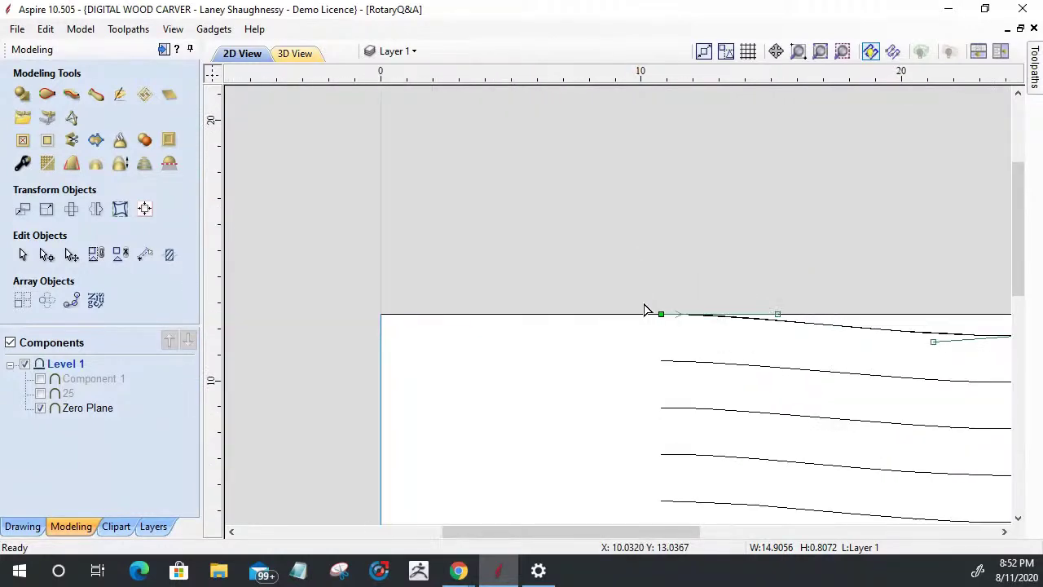
pyautogui.scroll(1, 694, 336)
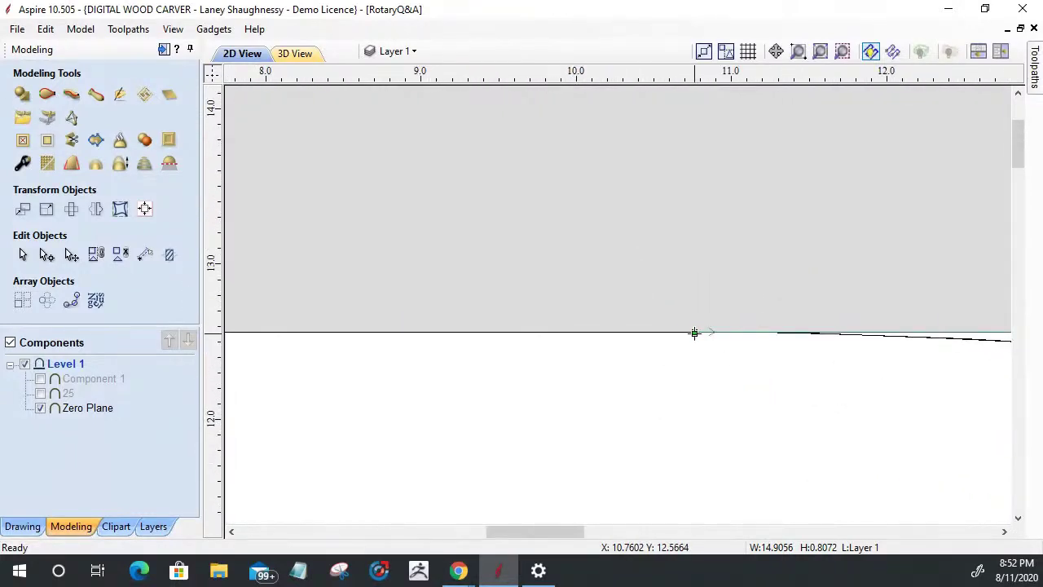
# Try to cut the uppermost open curve at its start node on the job's top edge.
pyautogui.rightClick(694, 334)
pyautogui.click(734, 167)
pyautogui.scroll(-5, 595, 342)
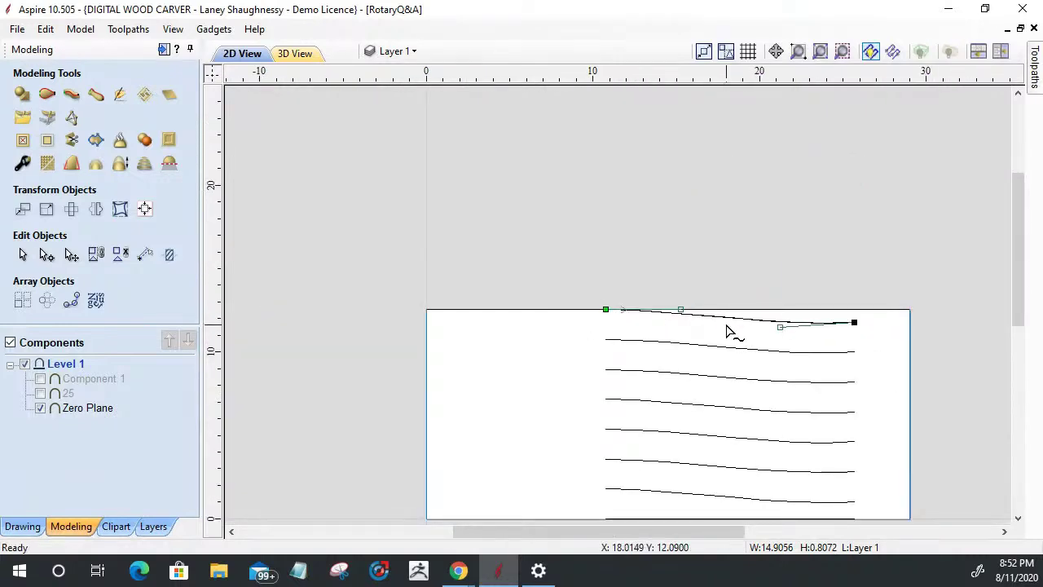
pyautogui.press('Escape')
pyautogui.press('Escape')
# Cut the wedge outline at its left tip node to split its straight top edge from its curved lower edge.
pyautogui.click(727, 317)
pyautogui.click(727, 321)
pyautogui.press('Escape')
pyautogui.click(709, 323)
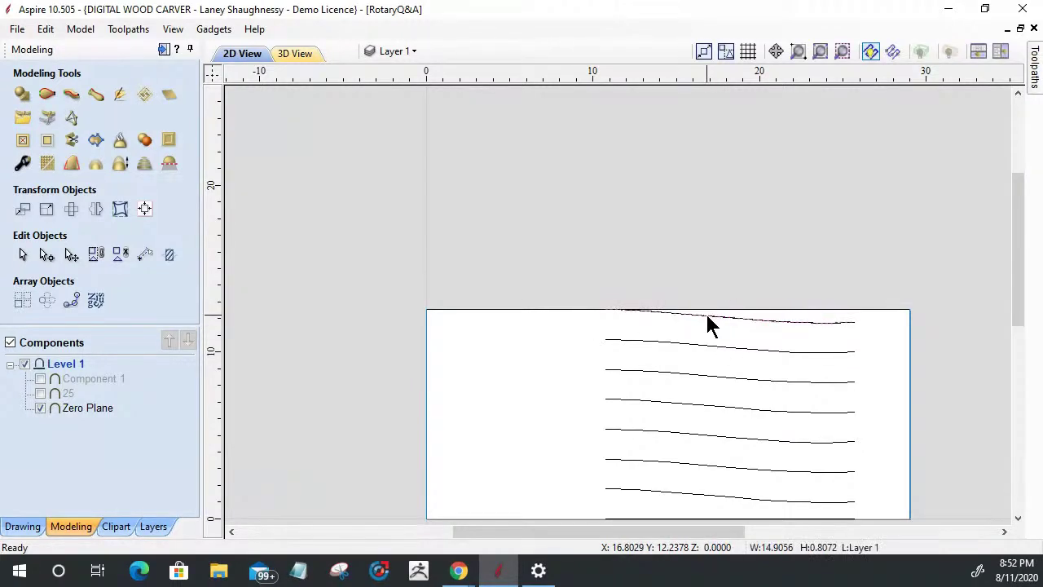
pyautogui.scroll(3, 596, 308)
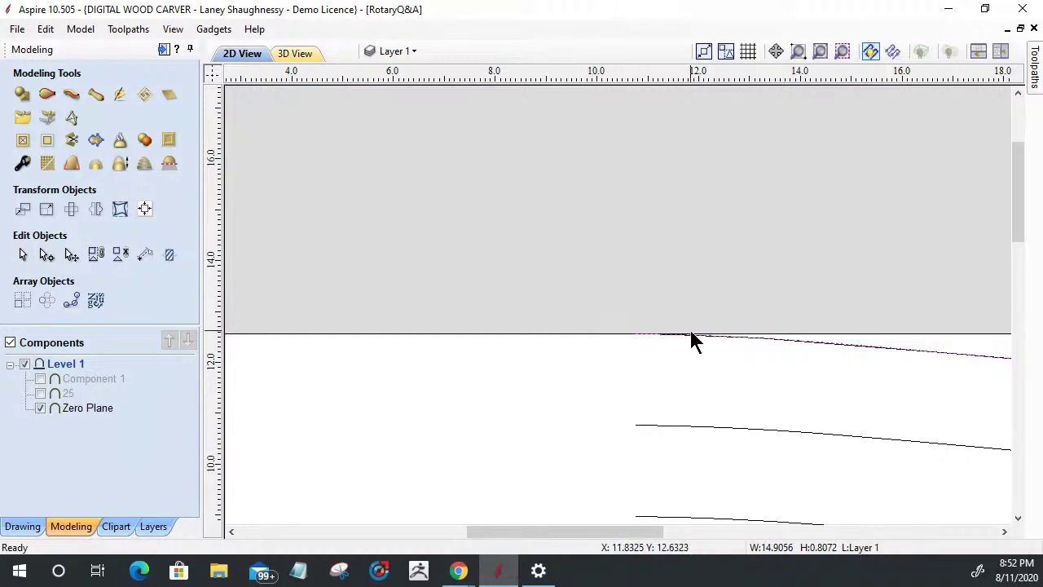
pyautogui.click(803, 334)
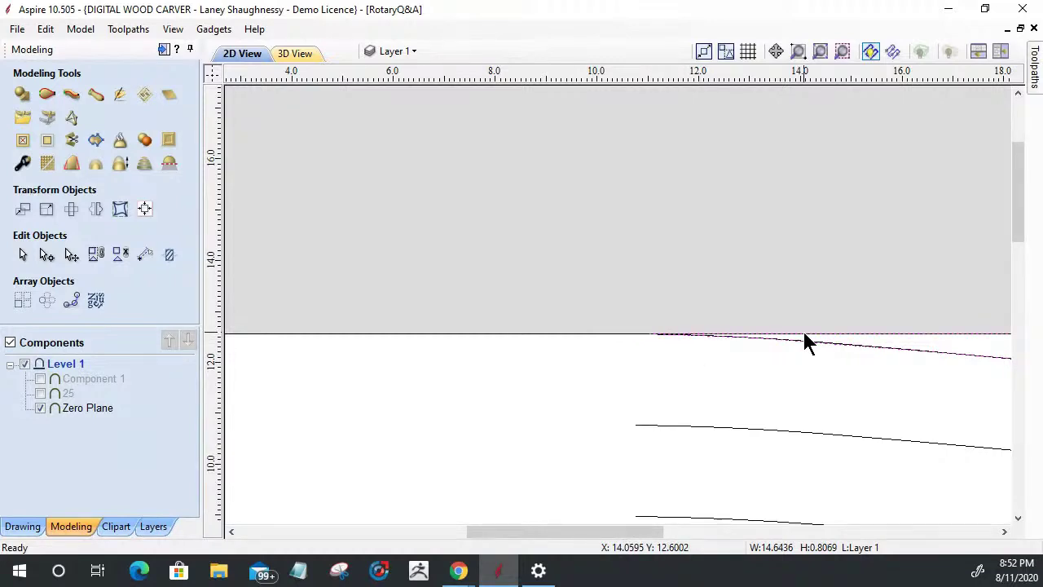
pyautogui.scroll(5, 661, 333)
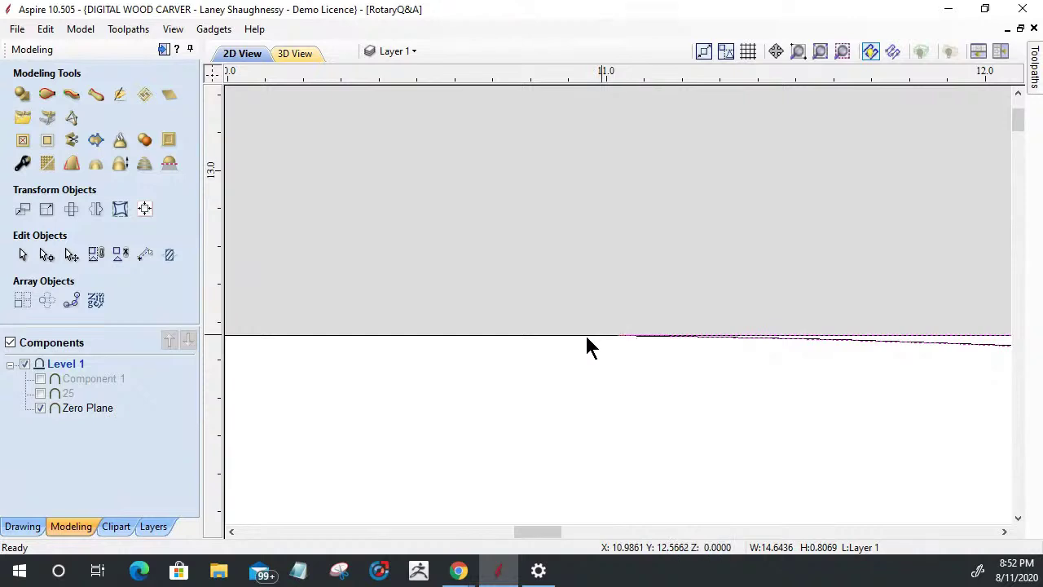
pyautogui.click(47, 254)
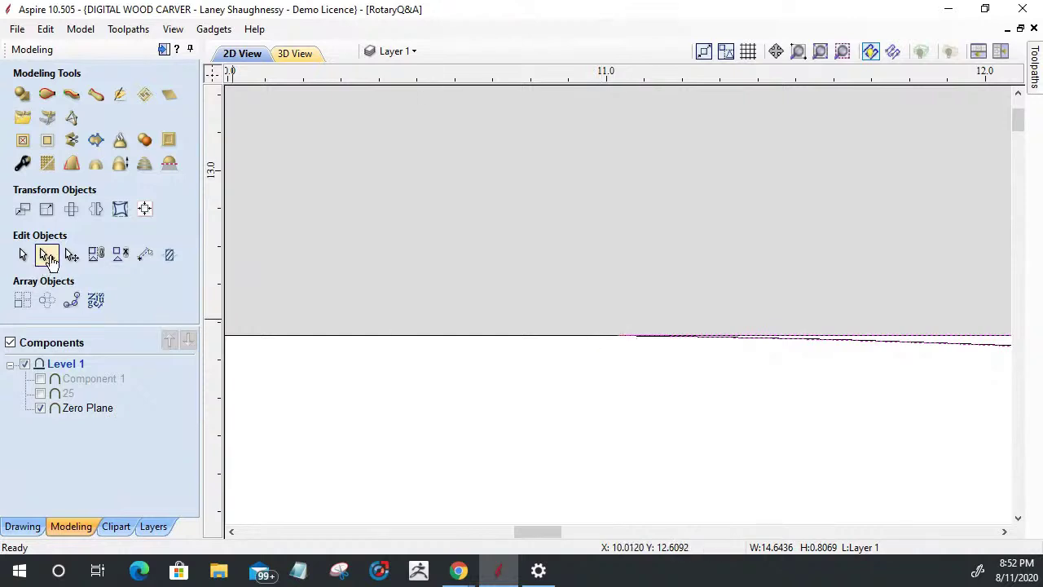
pyautogui.rightClick(617, 335)
pyautogui.click(671, 174)
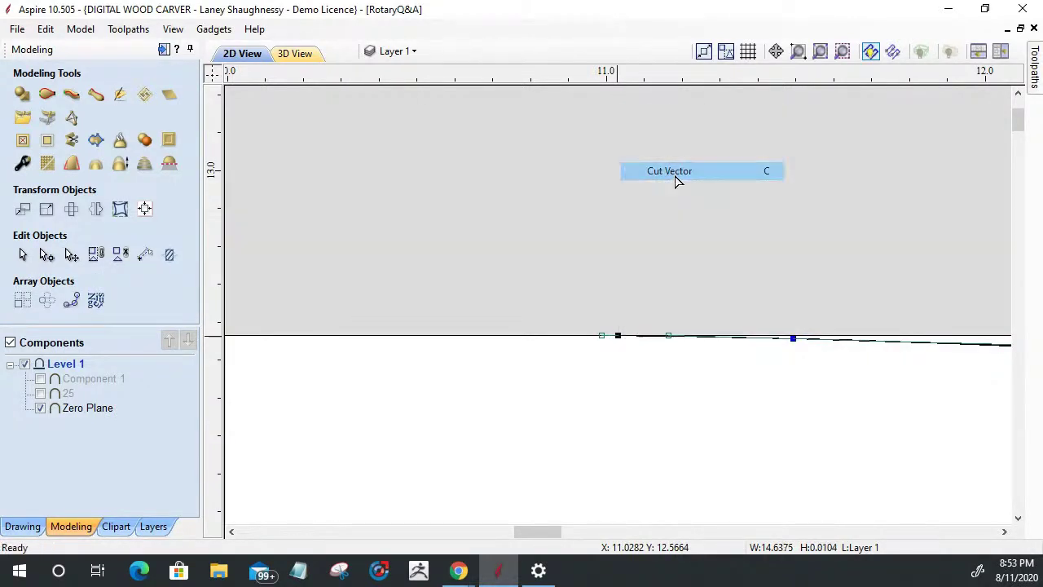
# Select the straight and curved pieces of the split wedge in turn to check that they are separate vectors.
pyautogui.click(22, 255)
pyautogui.scroll(-3, 331, 350)
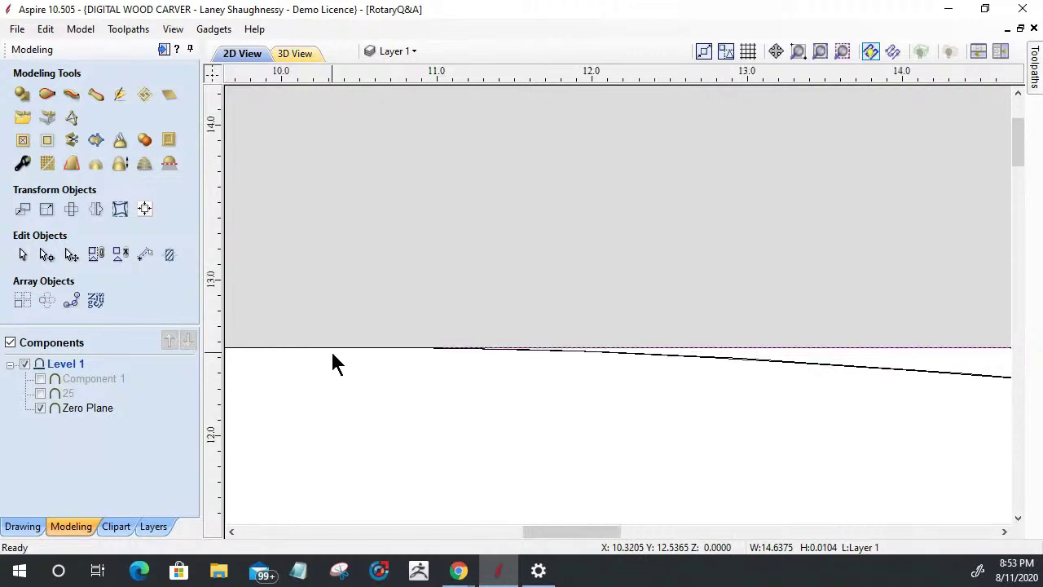
pyautogui.scroll(-4, 676, 396)
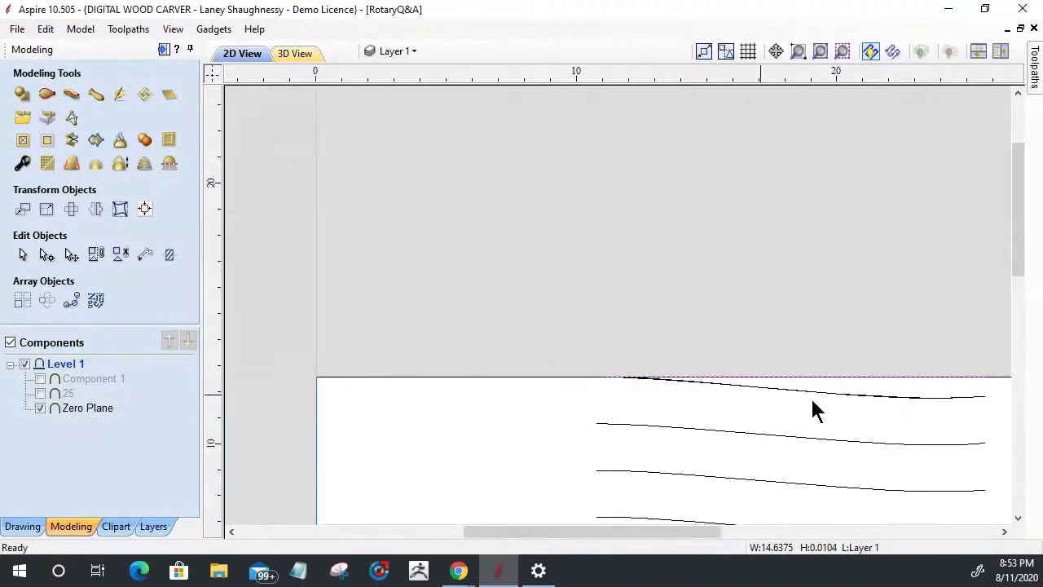
pyautogui.click(840, 397)
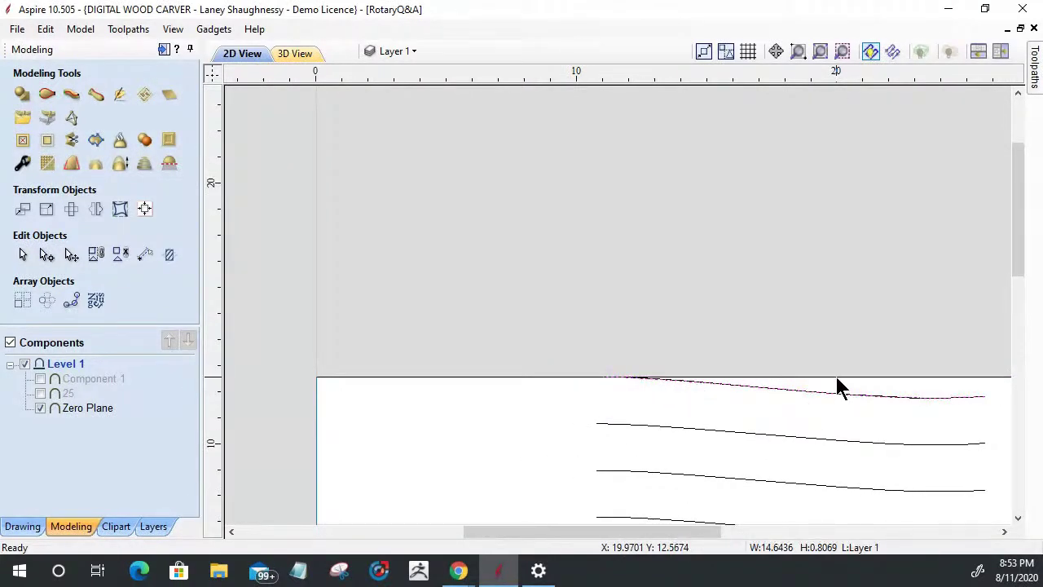
pyautogui.click(837, 378)
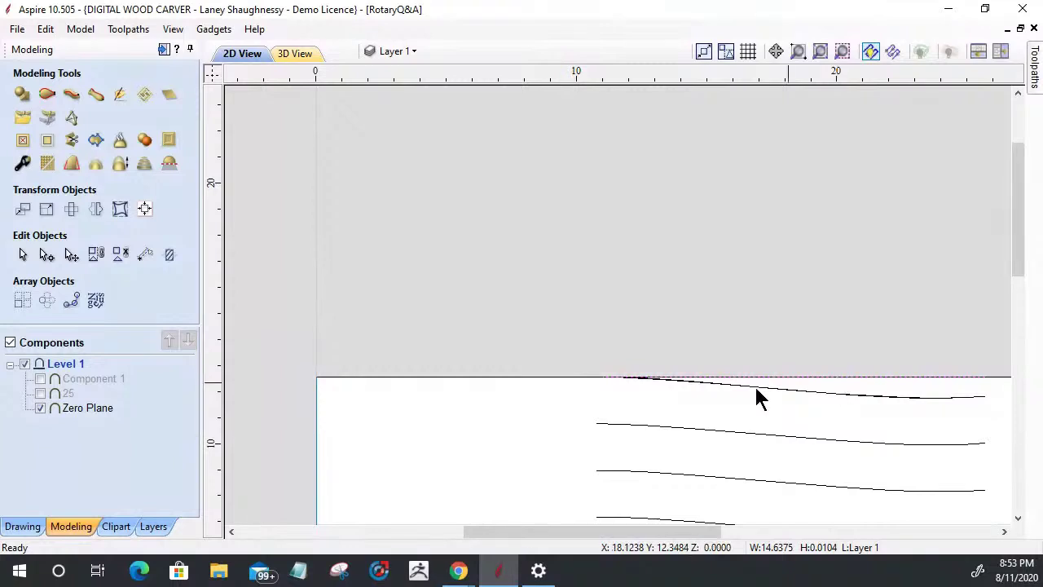
pyautogui.click(671, 379)
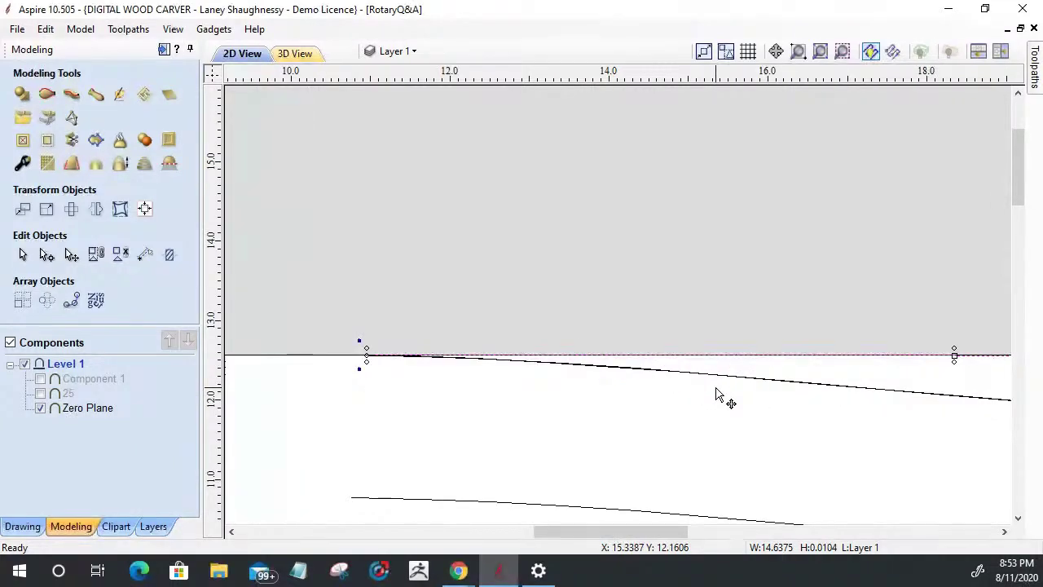
pyautogui.scroll(2, 717, 395)
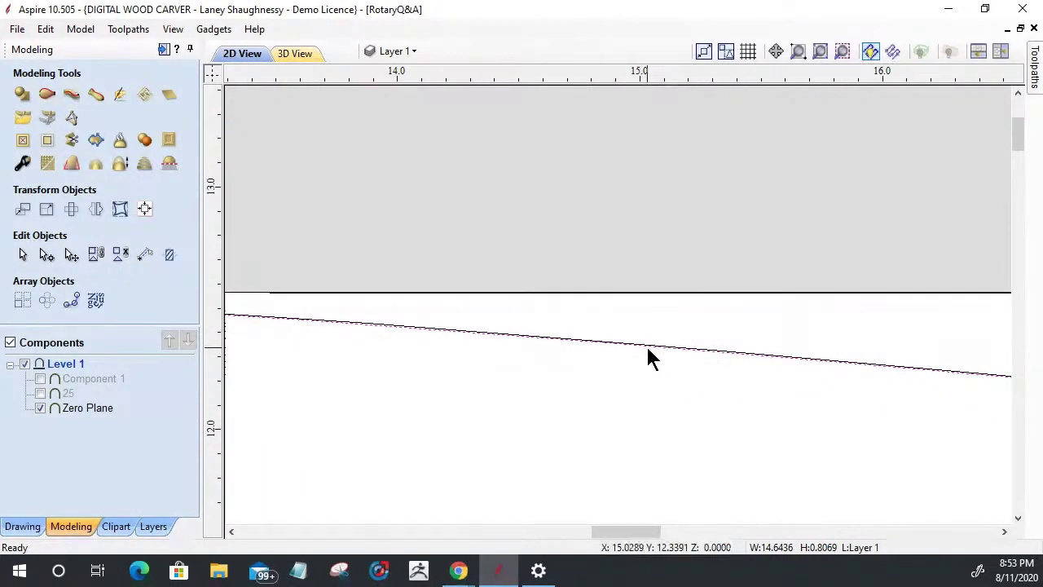
pyautogui.scroll(-3, 647, 352)
pyautogui.scroll(-5, 582, 350)
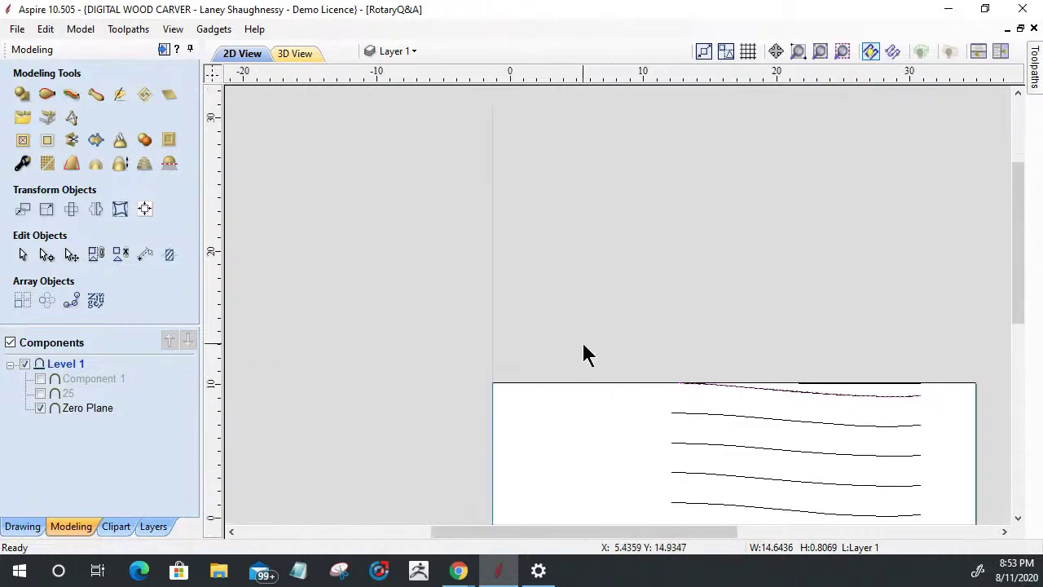
# Bring up the drawing tools and save the RotaryQ&A job.
pyautogui.scroll(3, 610, 419)
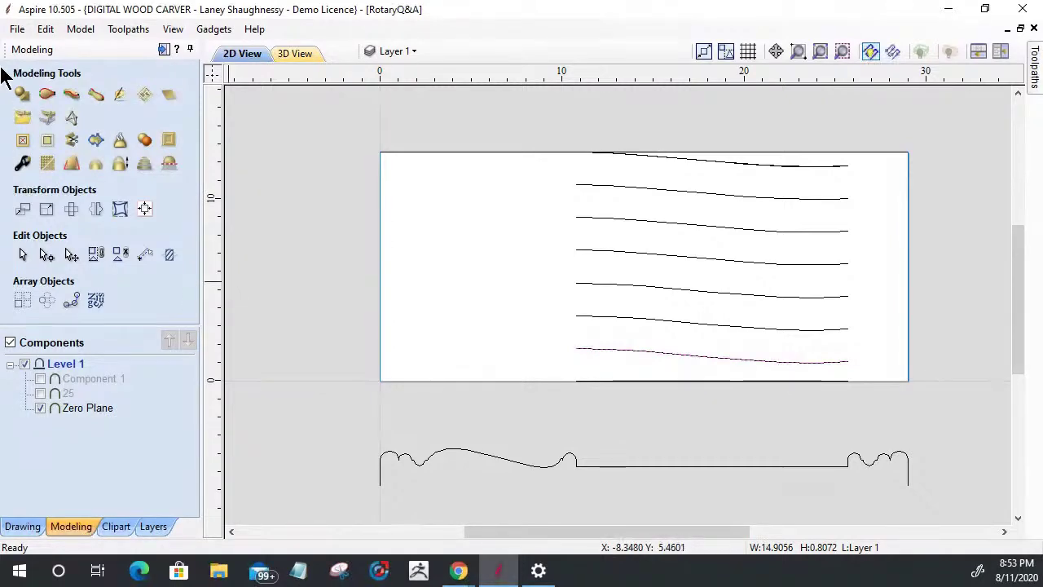
pyautogui.click(8, 525)
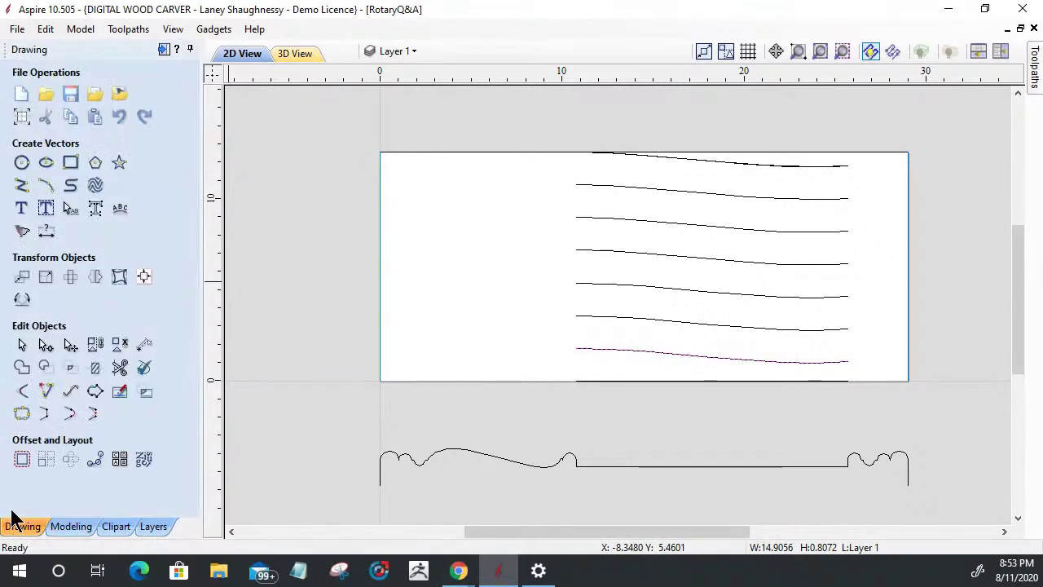
pyautogui.click(72, 94)
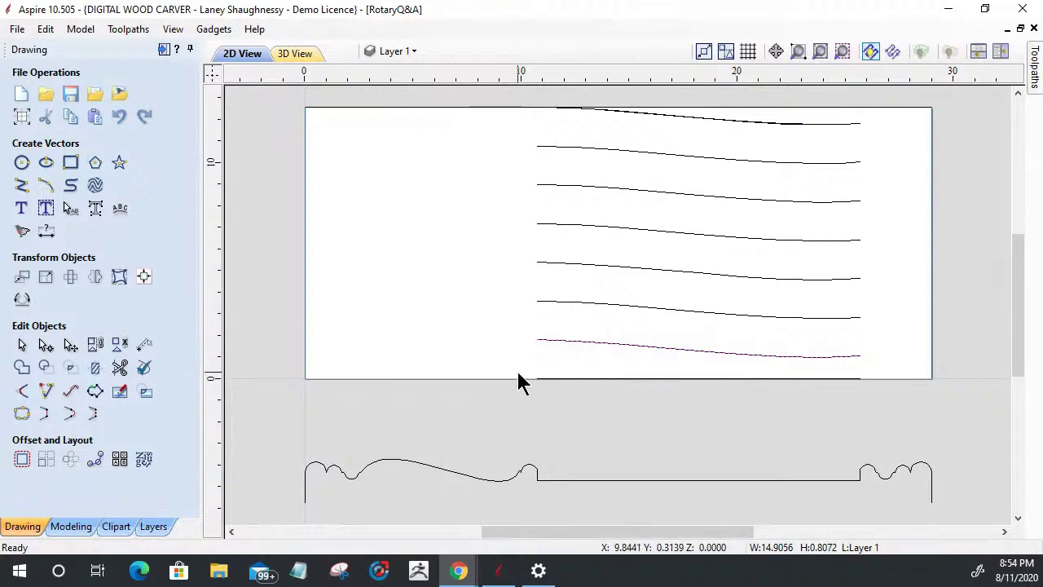
# Place a circle of 0.75 inch diameter in the empty area left of the job and undo it.
pyautogui.scroll(-5, 380, 342)
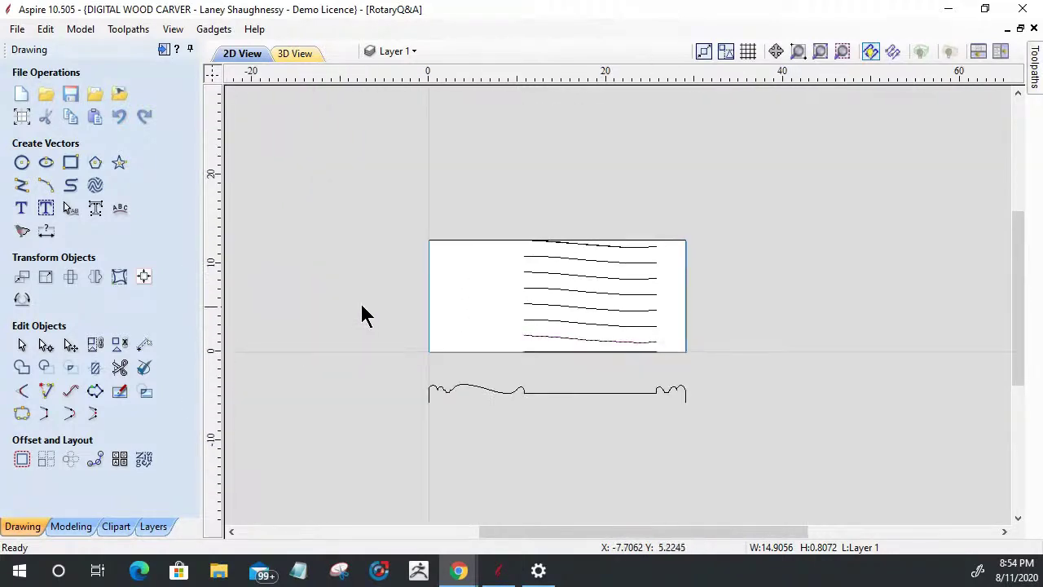
pyautogui.scroll(2, 361, 301)
pyautogui.scroll(-2, 364, 309)
pyautogui.scroll(1, 364, 310)
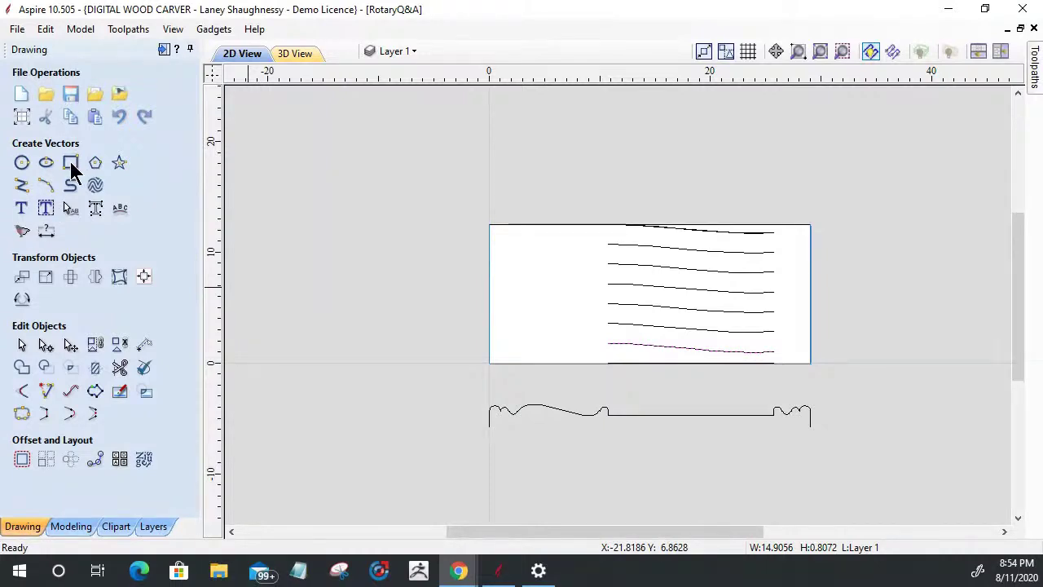
pyautogui.click(25, 164)
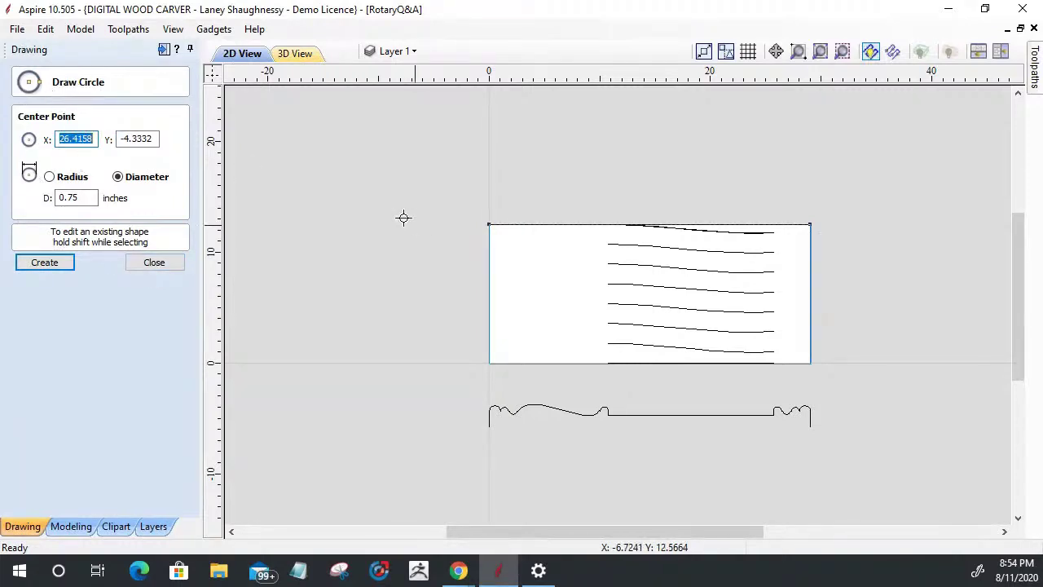
pyautogui.click(342, 159)
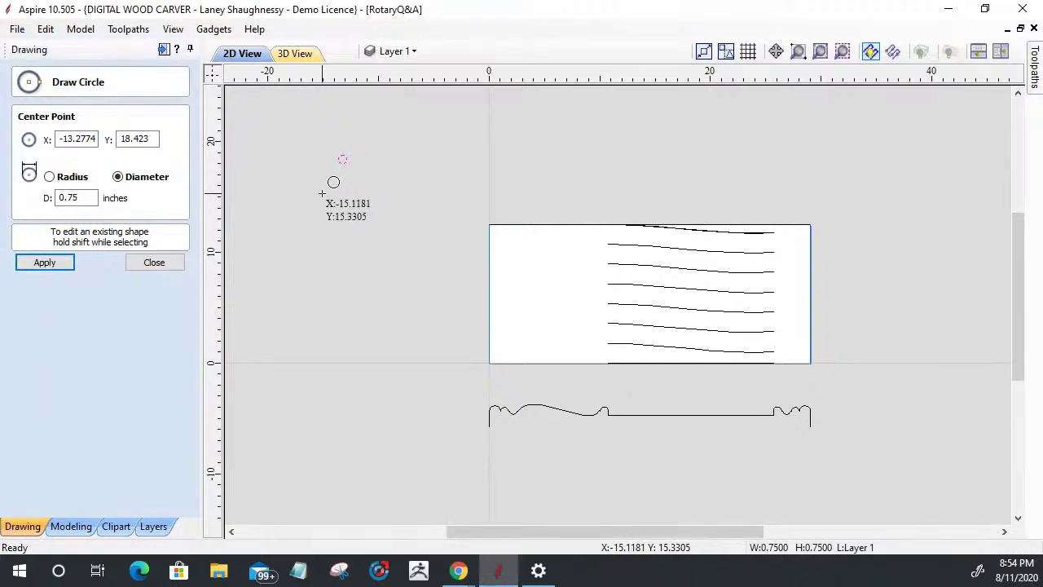
pyautogui.hotkey('ctrl', 'z')
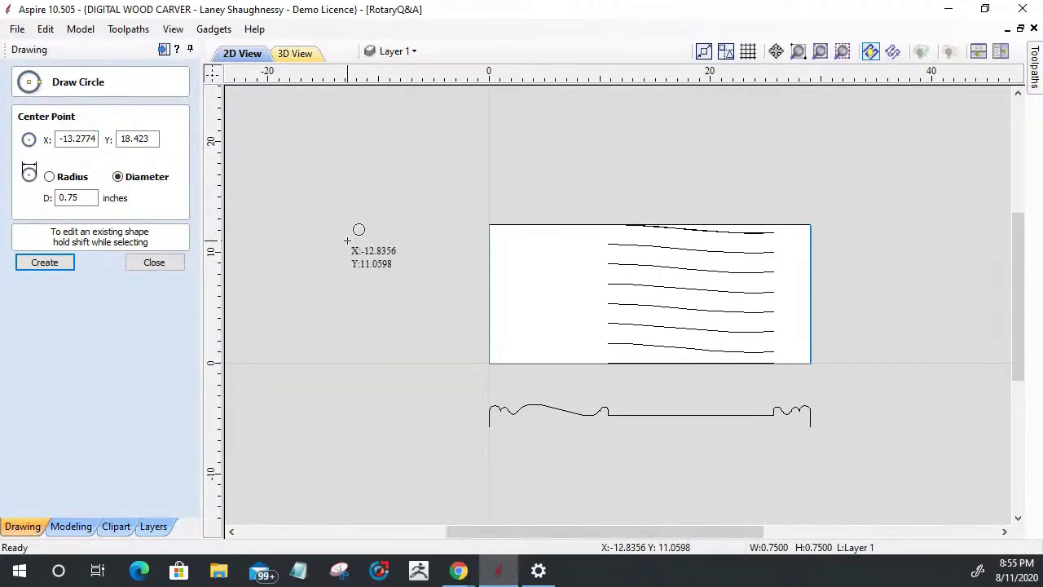
# Calculate the new circle's diameter as 2.556/7 inches.
pyautogui.doubleClick(55, 197)
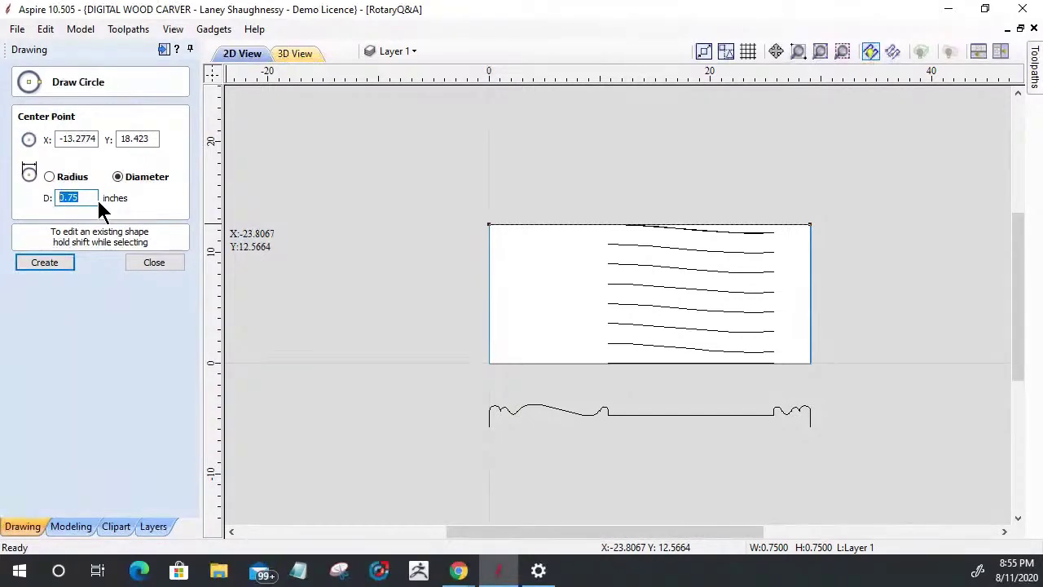
pyautogui.click(72, 199)
pyautogui.doubleClick(71, 199)
pyautogui.write('2.556')
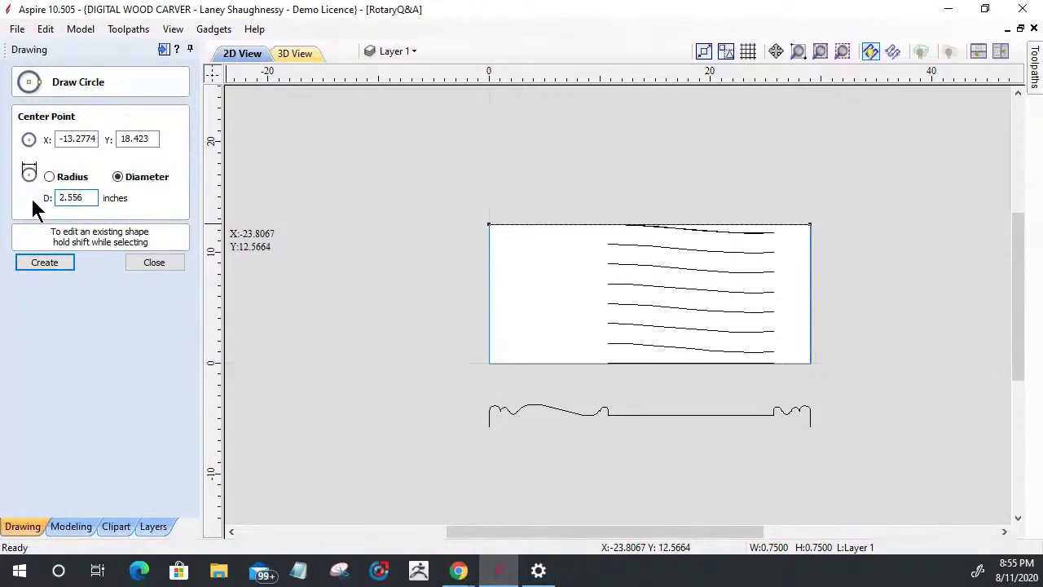
pyautogui.write('/7')
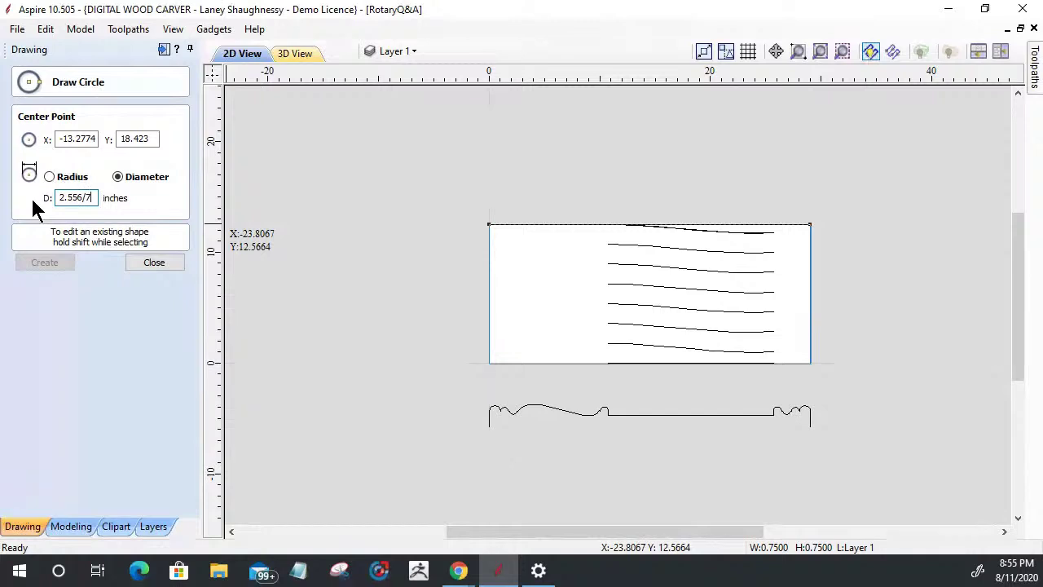
pyautogui.press('=')
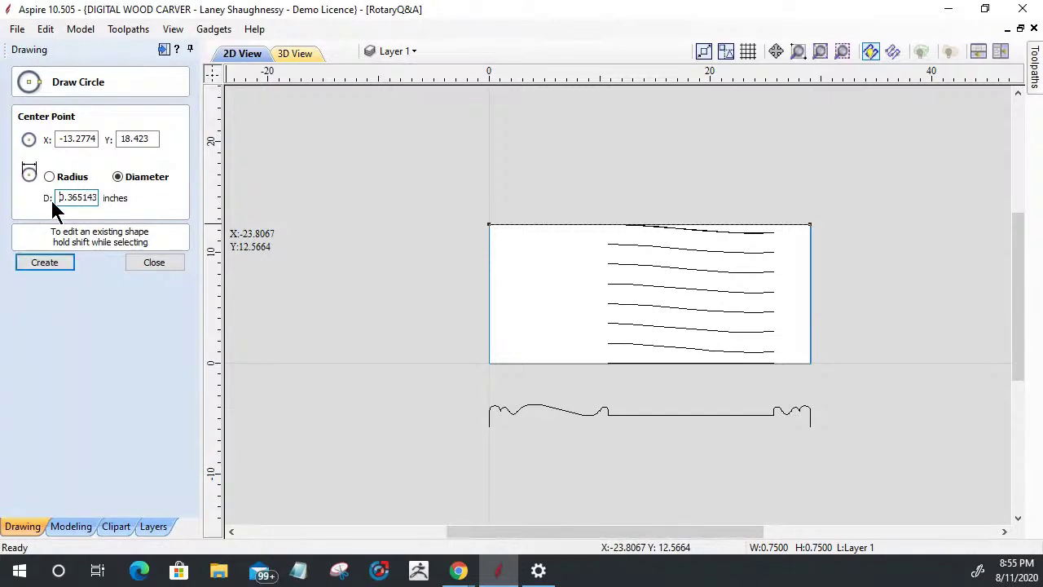
pyautogui.moveTo(58, 198); pyautogui.dragTo(165, 197)
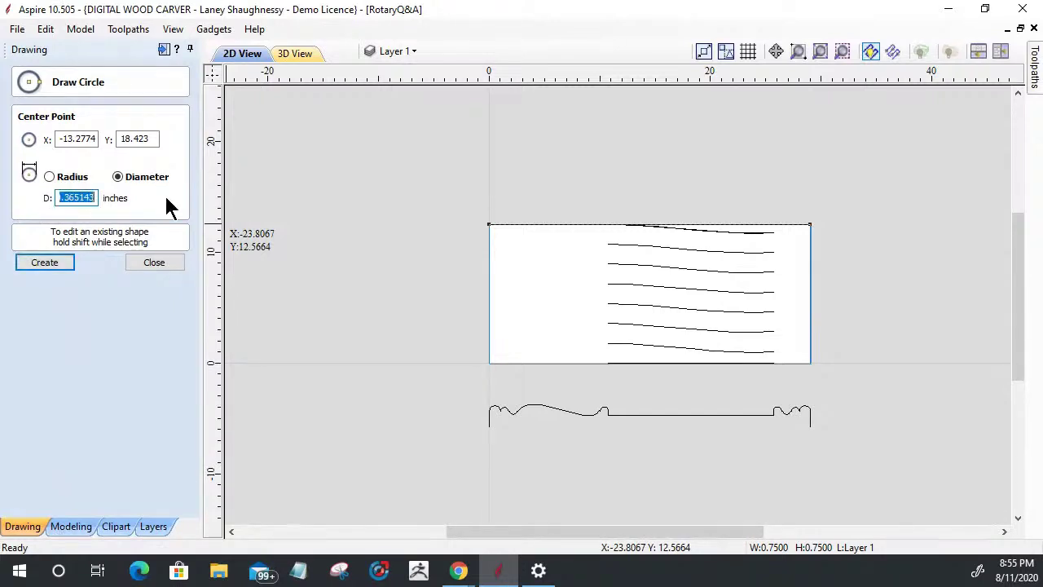
pyautogui.press('BackSpace')
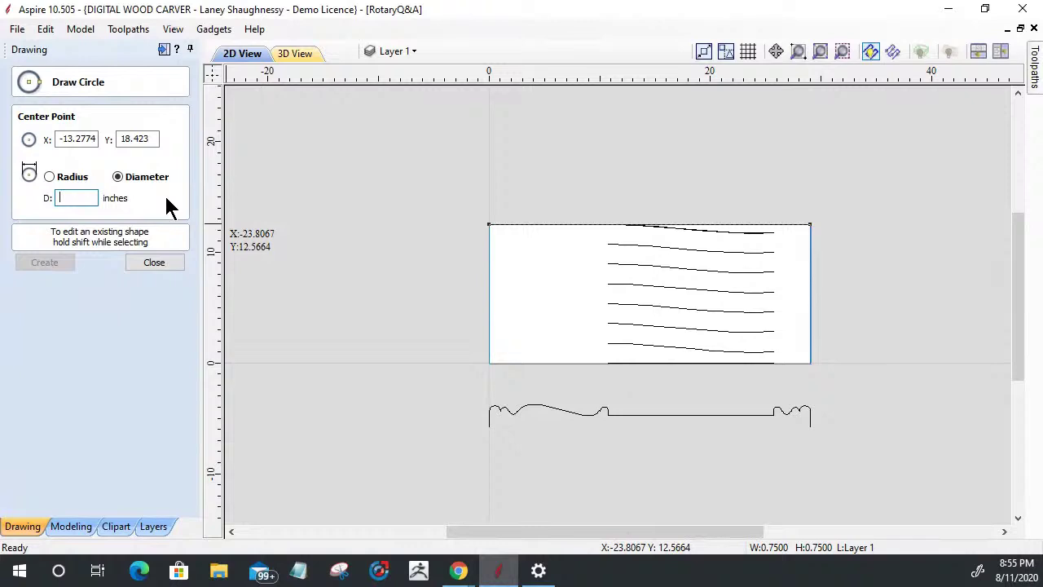
pyautogui.write('2.556/7')
pyautogui.press('=')
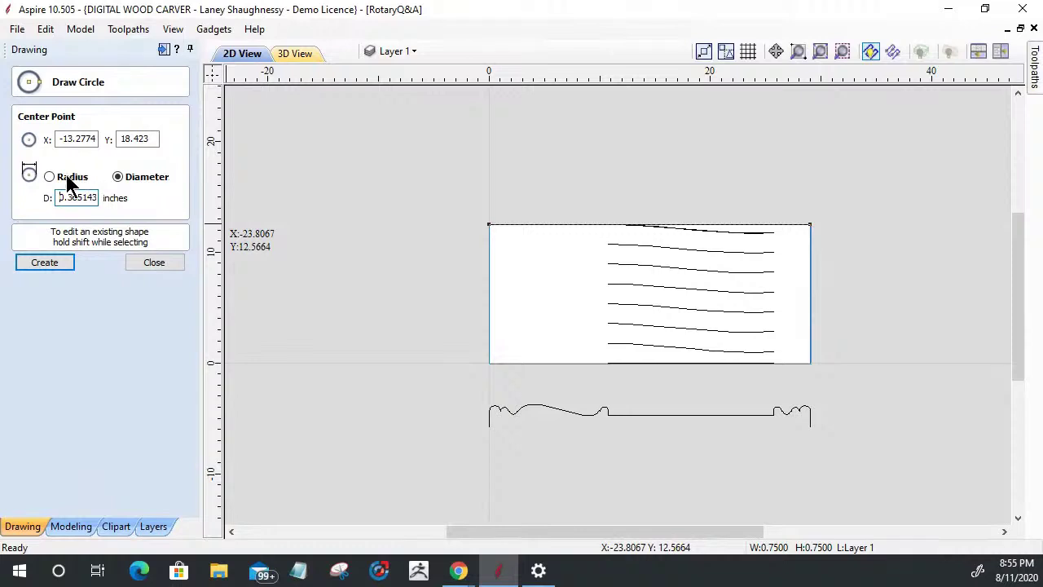
# Set the circle's diameter to 12.556/7 inches, copy the calculated value and place the circle in the empty area left of the job.
pyautogui.moveTo(60, 197); pyautogui.dragTo(129, 199)
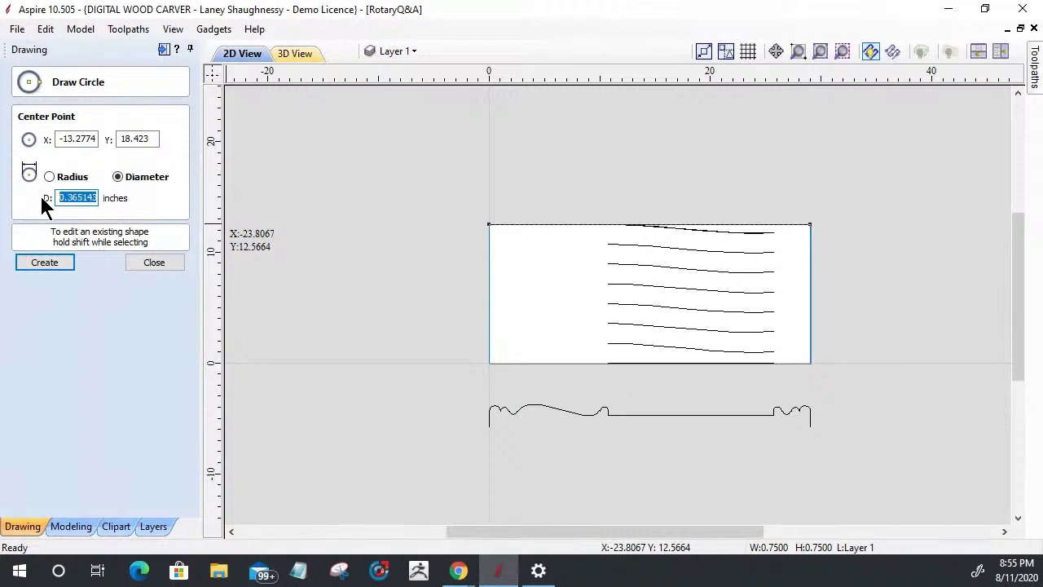
pyautogui.write('12.556/7')
pyautogui.press('=')
pyautogui.moveTo(57, 202); pyautogui.dragTo(99, 203)
pyautogui.rightClick(91, 205)
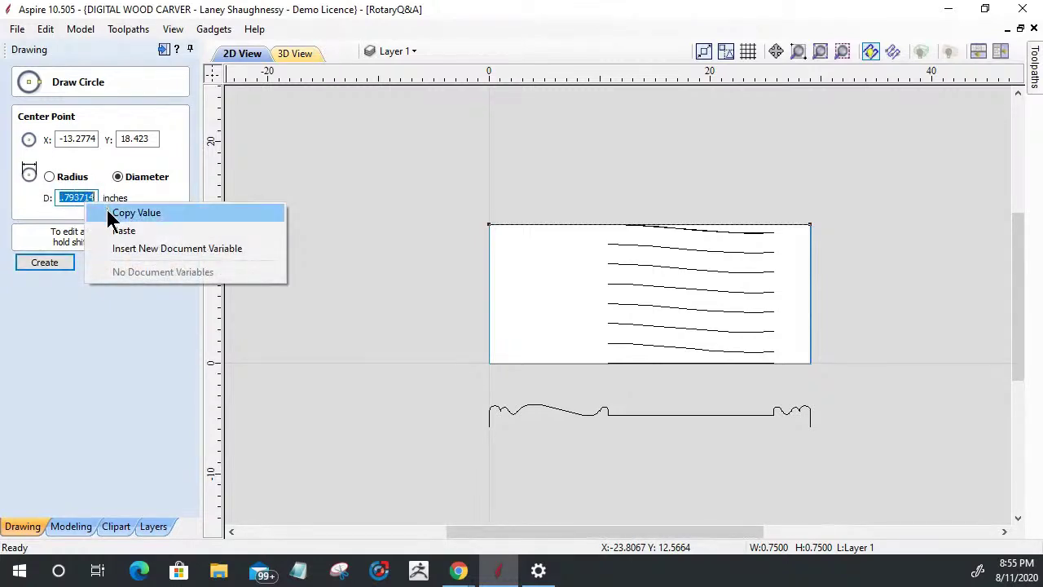
pyautogui.click(130, 213)
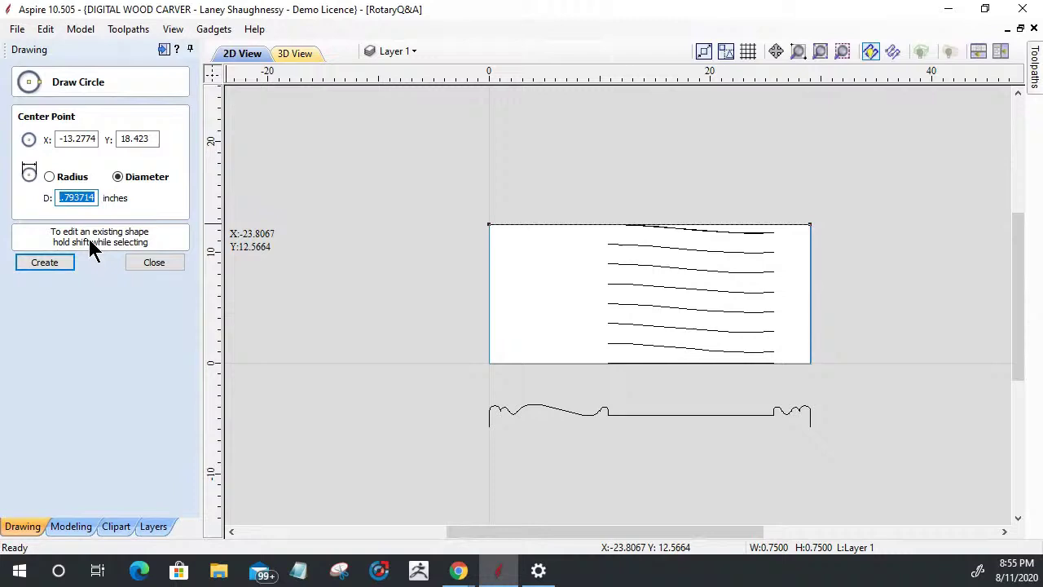
pyautogui.click(375, 202)
pyautogui.click(147, 263)
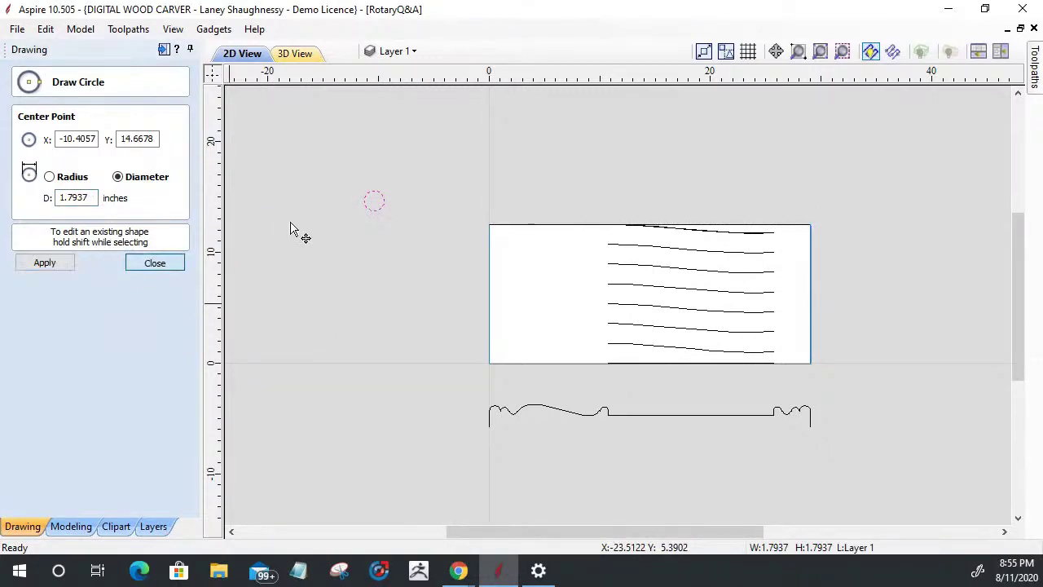
# Cut the circle at its right and left nodes and delete the lower half to leave an open arch.
pyautogui.scroll(2, 362, 214)
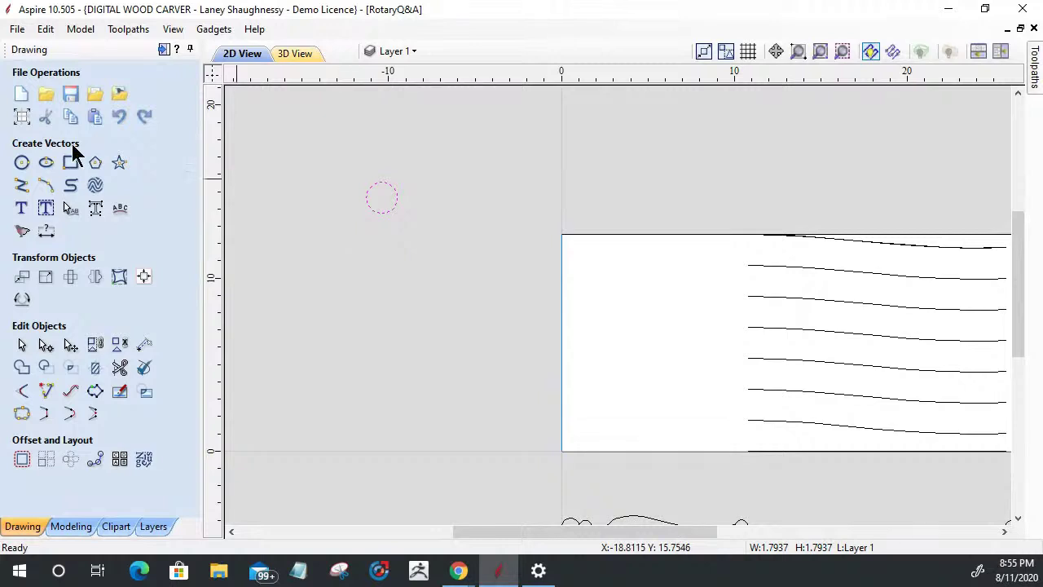
pyautogui.click(46, 347)
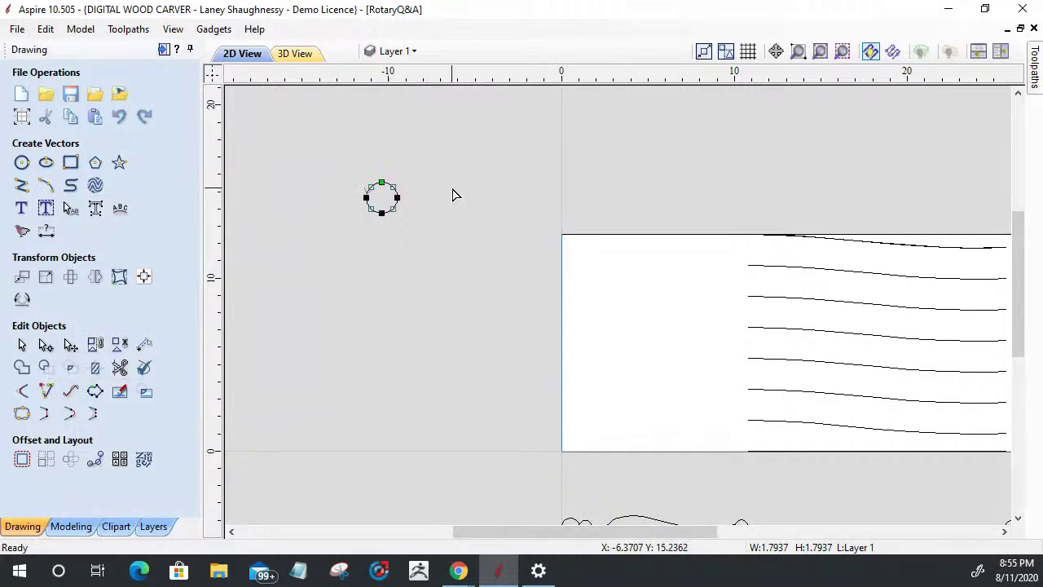
pyautogui.scroll(3, 417, 202)
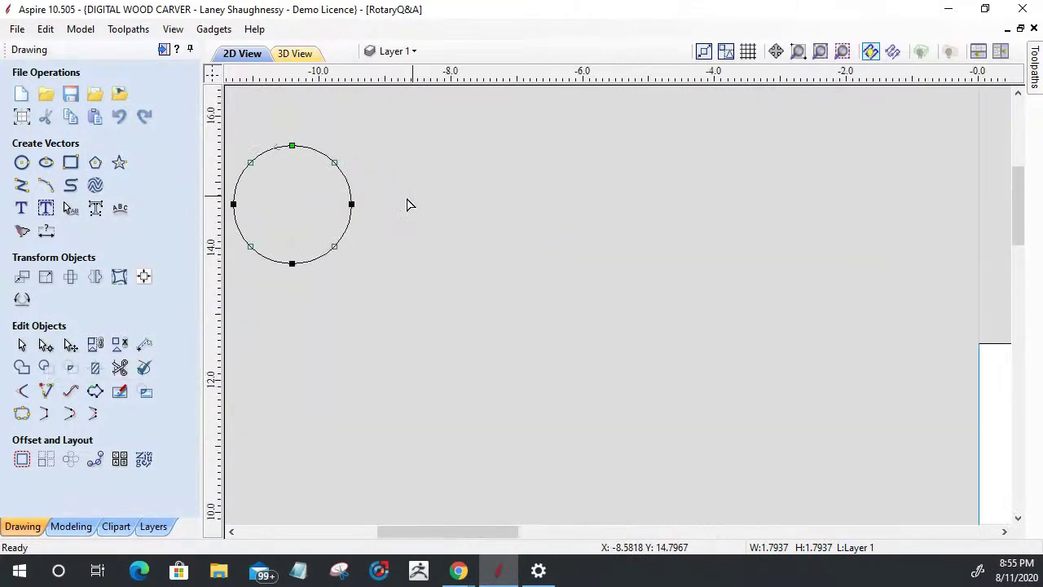
pyautogui.rightClick(353, 203)
pyautogui.click(384, 270)
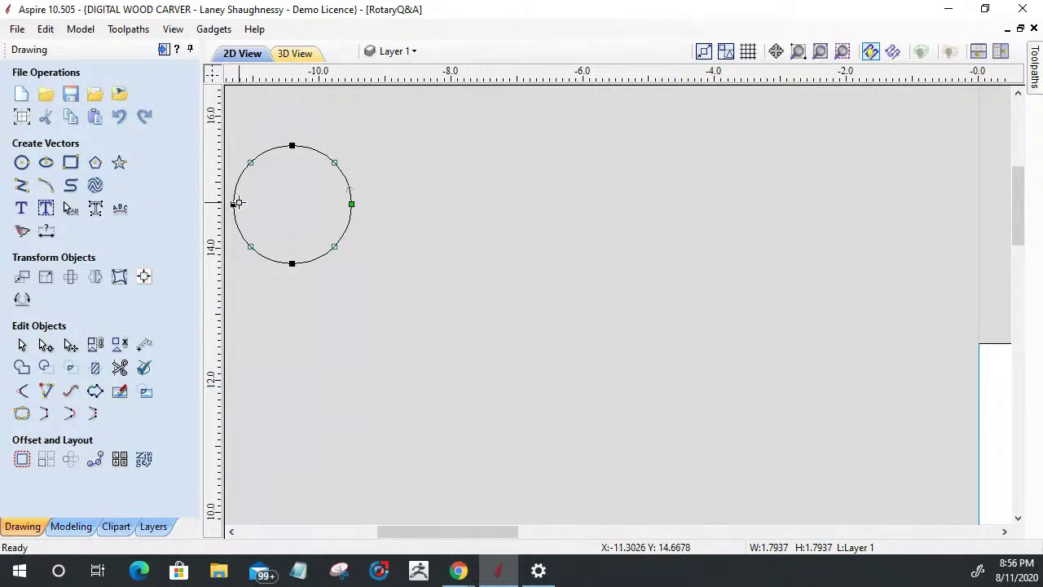
pyautogui.rightClick(233, 204)
pyautogui.click(258, 272)
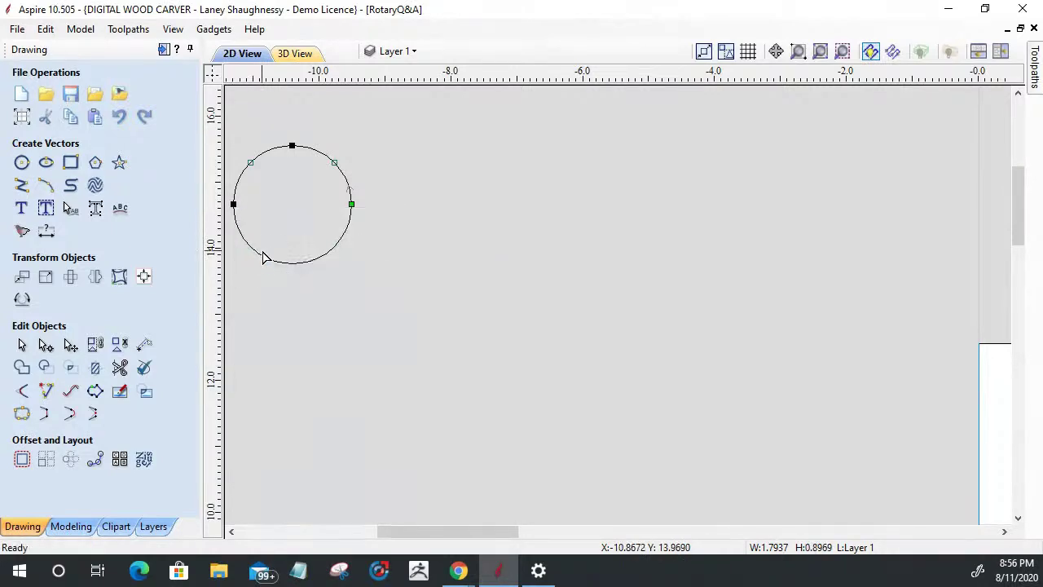
pyautogui.click(263, 260)
pyautogui.press('Delete')
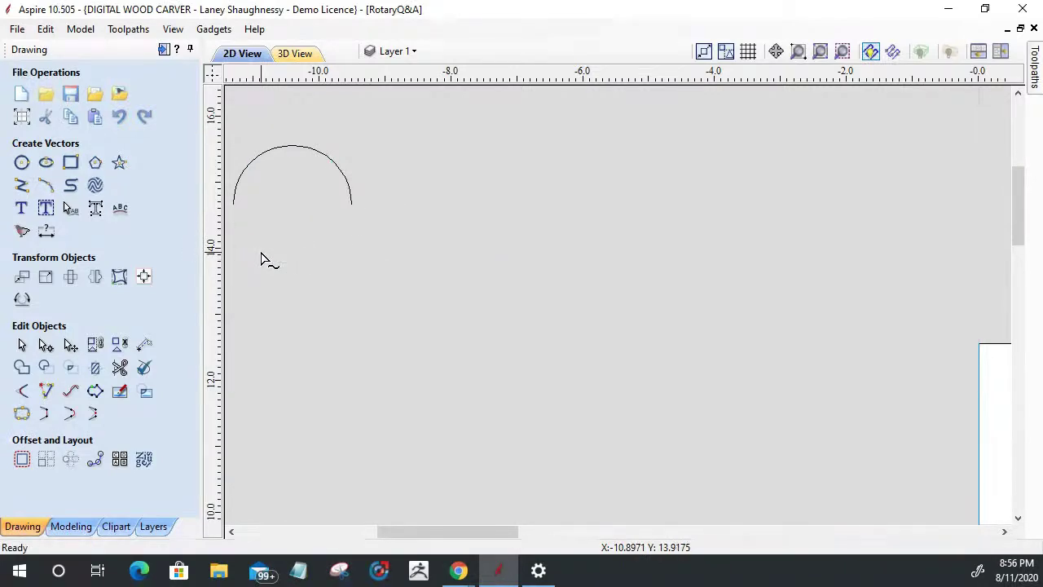
# Raise the arch's top node to make the arch about 1.1 inches high.
pyautogui.scroll(-3, 310, 278)
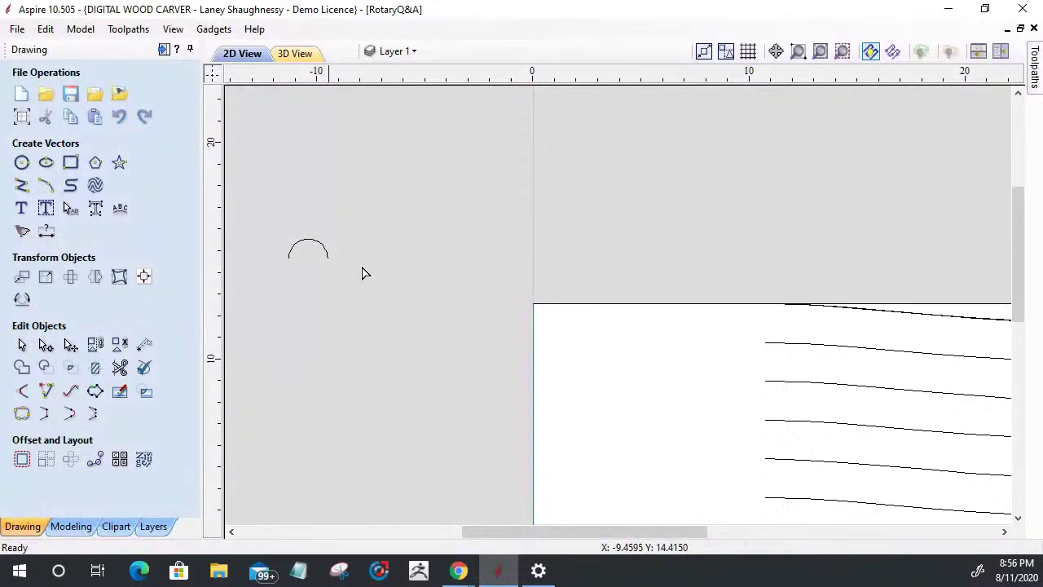
pyautogui.click(301, 247)
pyautogui.scroll(4, 303, 244)
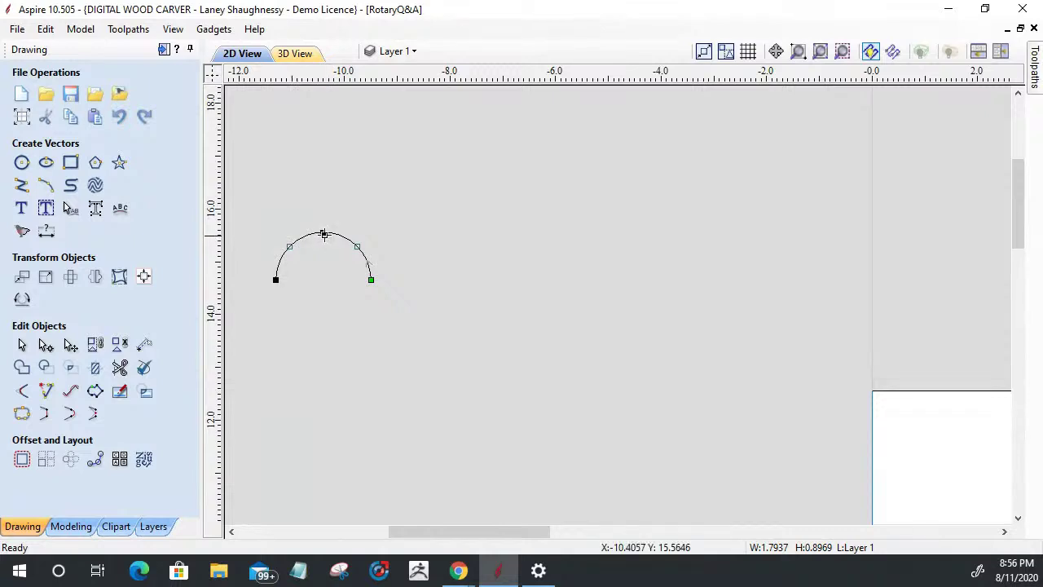
pyautogui.moveTo(323, 233); pyautogui.dragTo(323, 222)
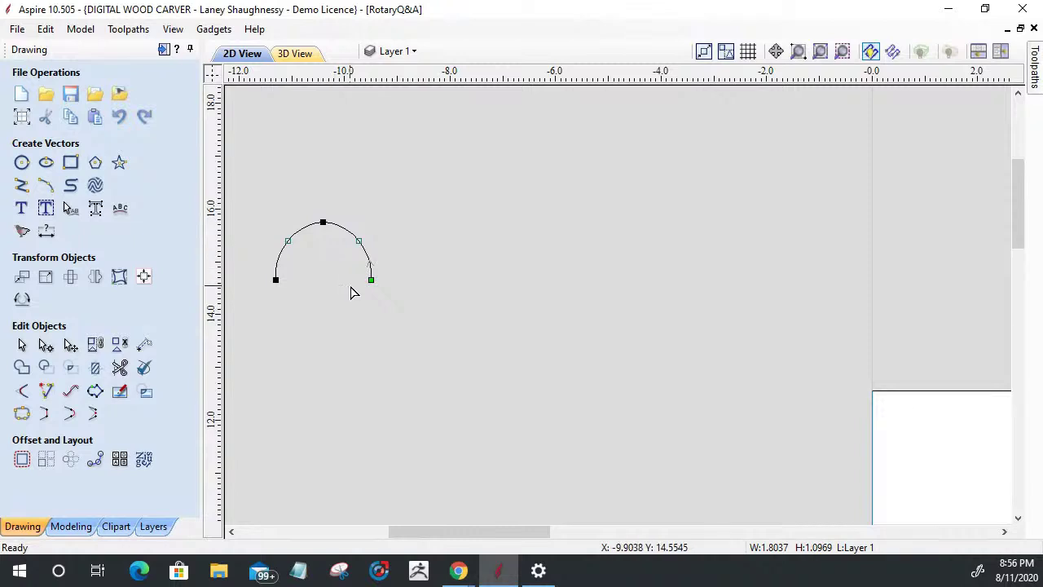
# Copy the arch to its right and squash the copy to a height of about 0.73 inch.
pyautogui.click(19, 344)
pyautogui.click(319, 228)
pyautogui.moveTo(319, 221); pyautogui.dragTo(460, 217)
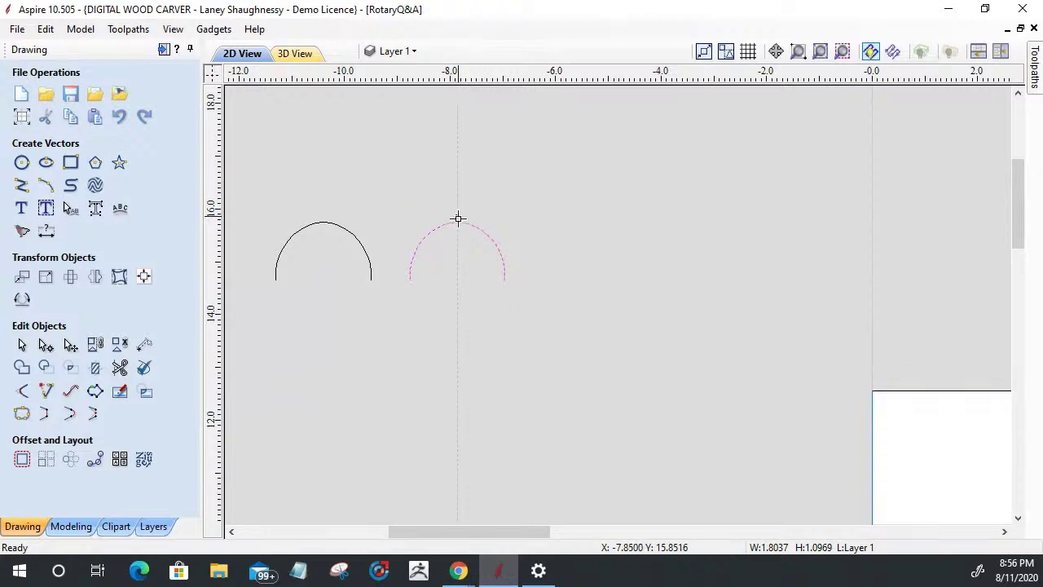
pyautogui.moveTo(457, 228); pyautogui.dragTo(457, 239)
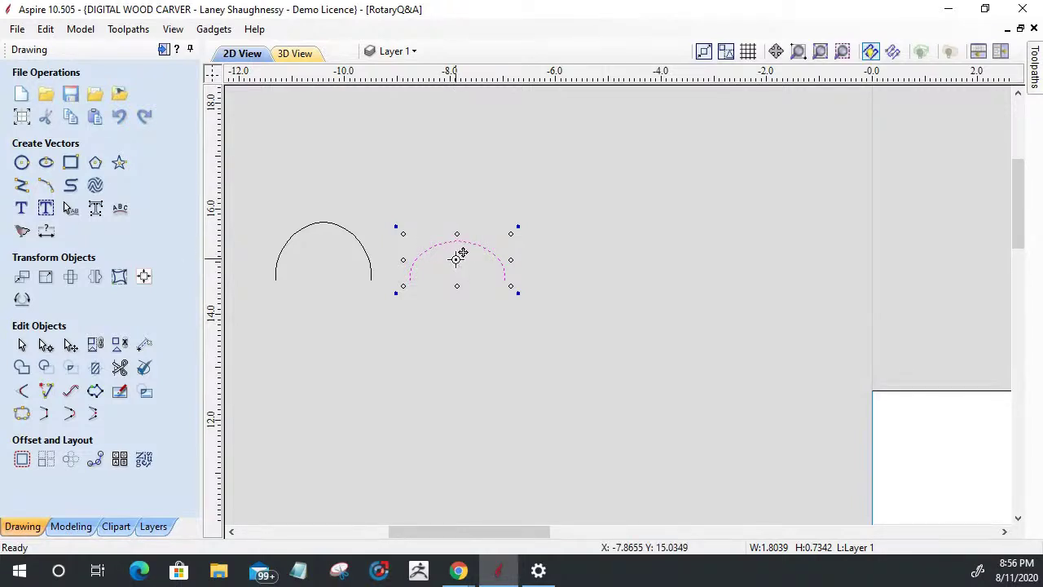
# Add two more arch copies to the right of the row, about 0.31 inch and 0.47 inch high.
pyautogui.moveTo(456, 259); pyautogui.dragTo(576, 261)
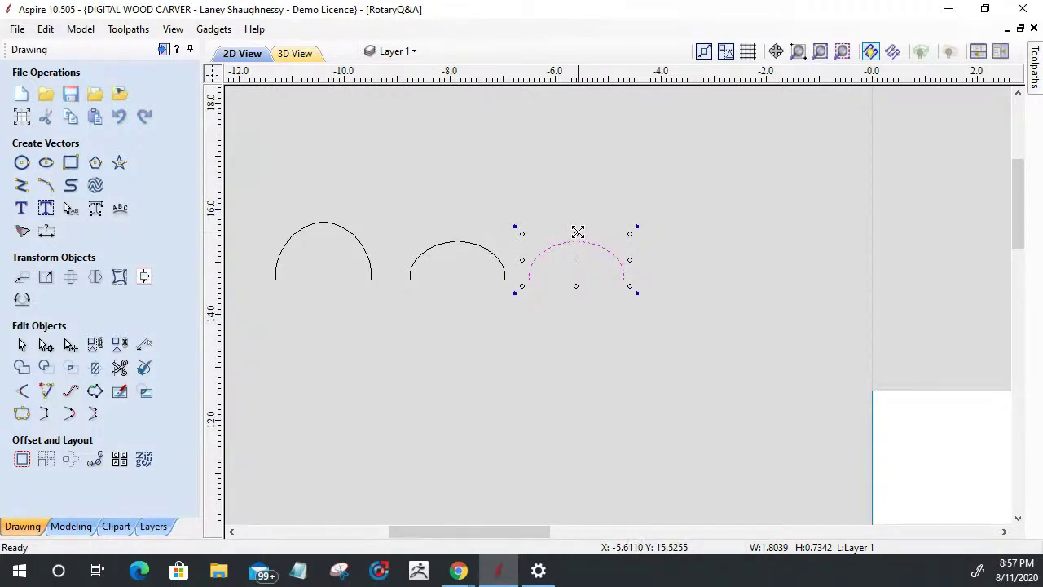
pyautogui.moveTo(577, 246); pyautogui.dragTo(578, 269)
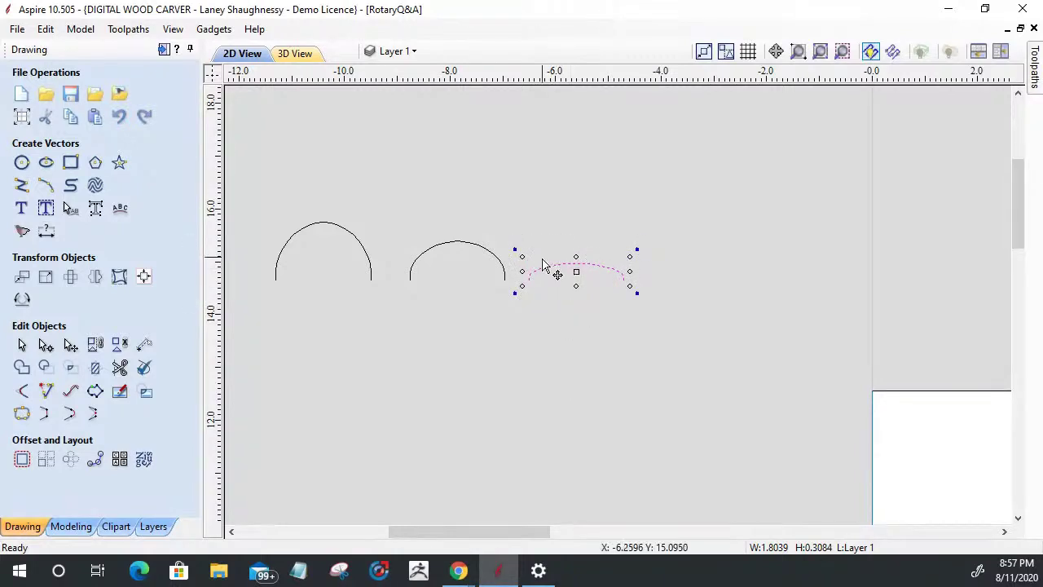
pyautogui.moveTo(576, 273); pyautogui.dragTo(698, 255)
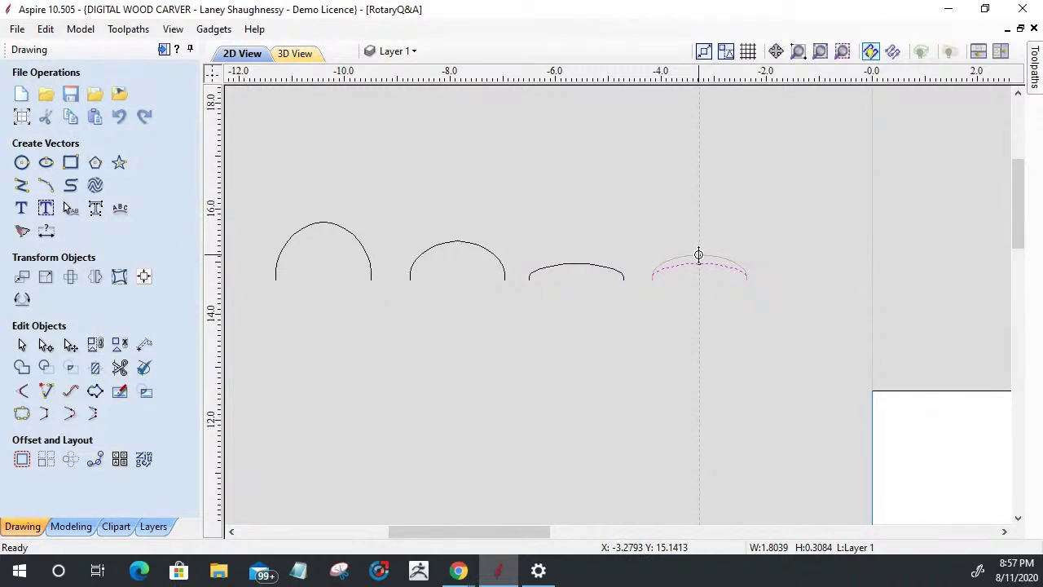
pyautogui.moveTo(699, 255); pyautogui.dragTo(698, 251)
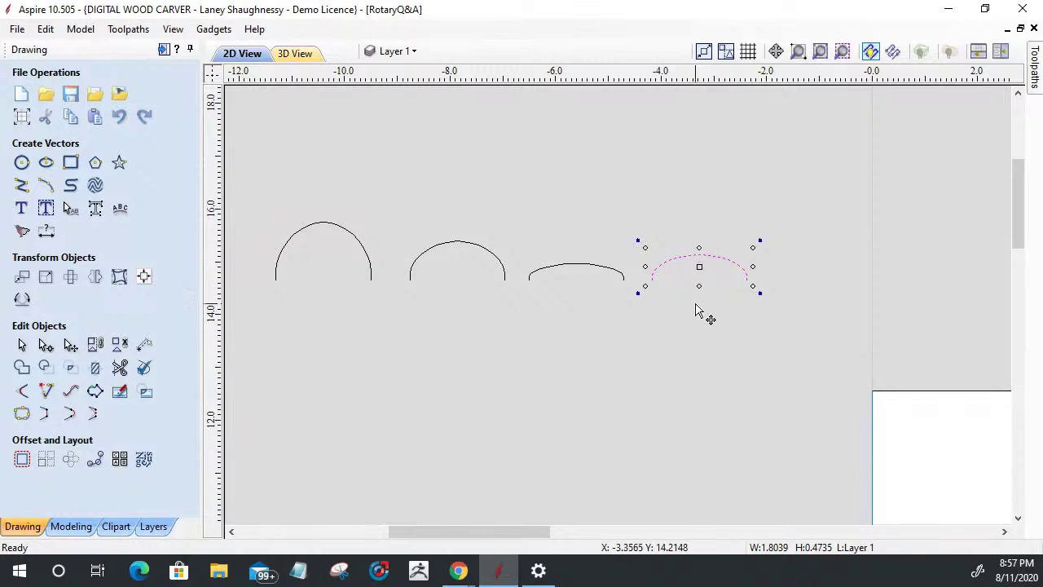
pyautogui.click(699, 312)
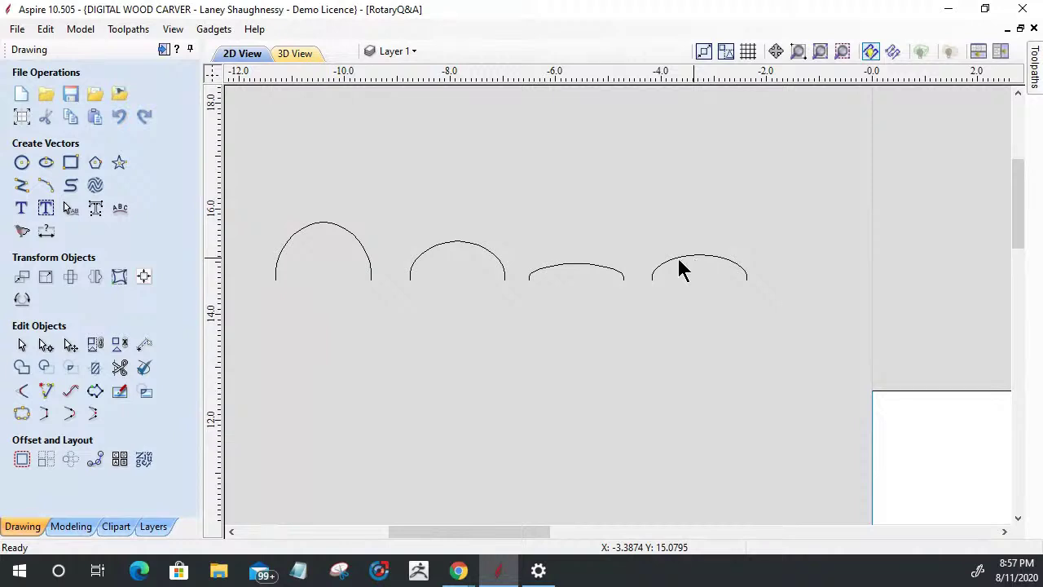
# Select all four arch profiles and move them into the empty left part of the job.
pyautogui.scroll(-5, 623, 314)
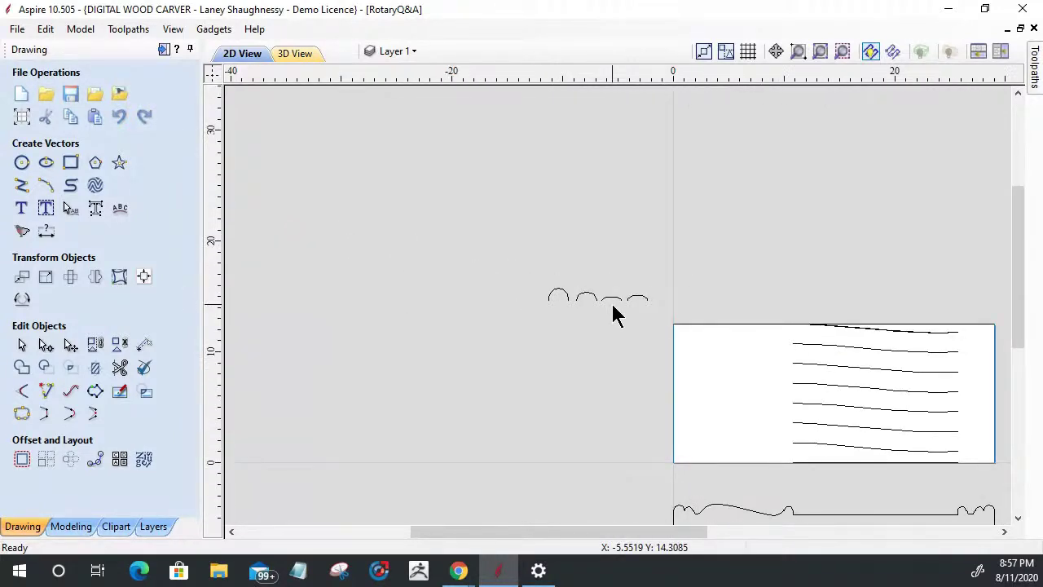
pyautogui.moveTo(524, 279); pyautogui.dragTo(689, 333)
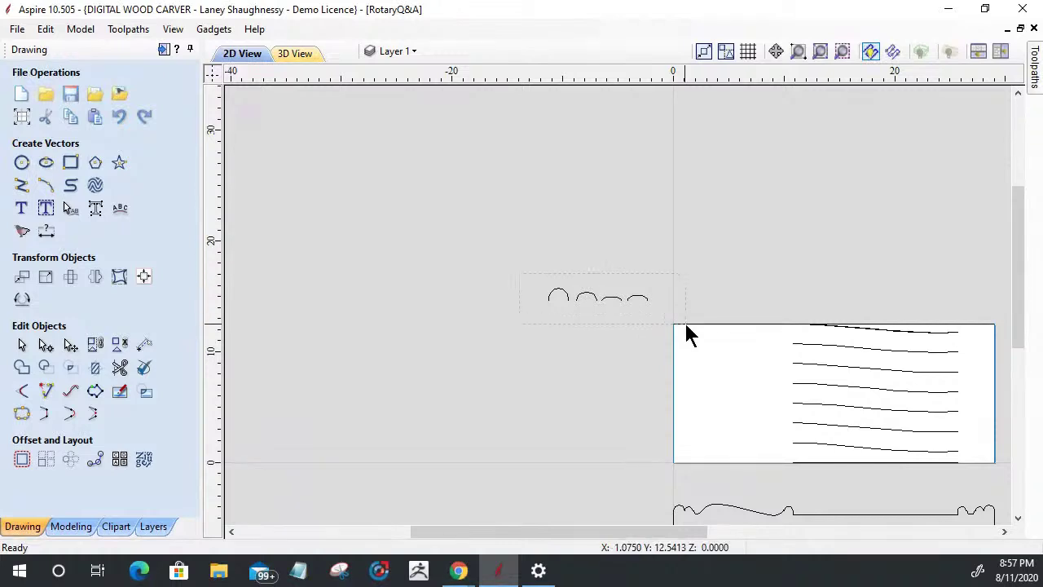
pyautogui.click(590, 298)
pyautogui.moveTo(588, 291); pyautogui.dragTo(717, 394)
pyautogui.scroll(3, 721, 413)
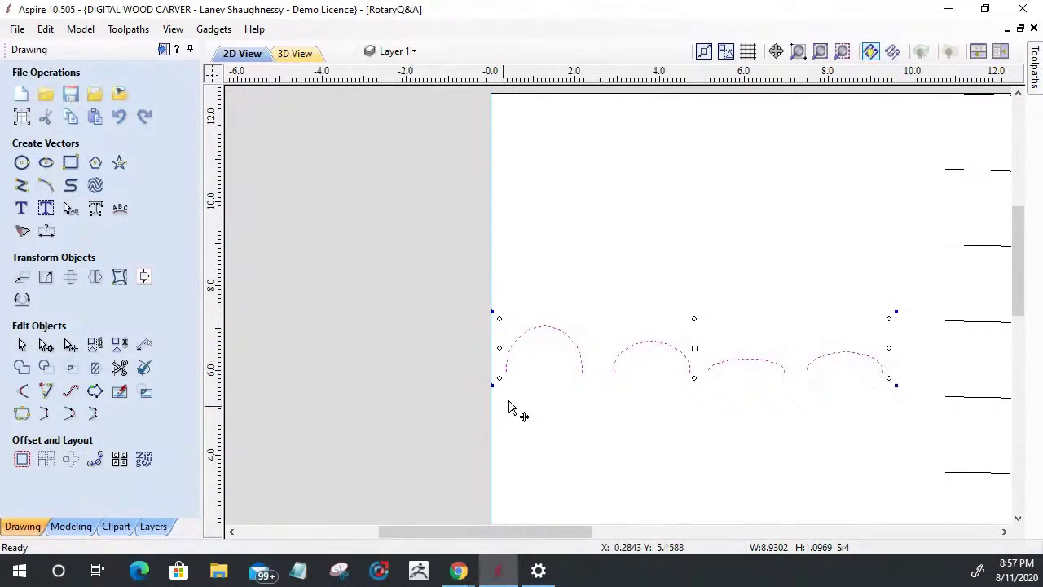
pyautogui.scroll(-5, 717, 336)
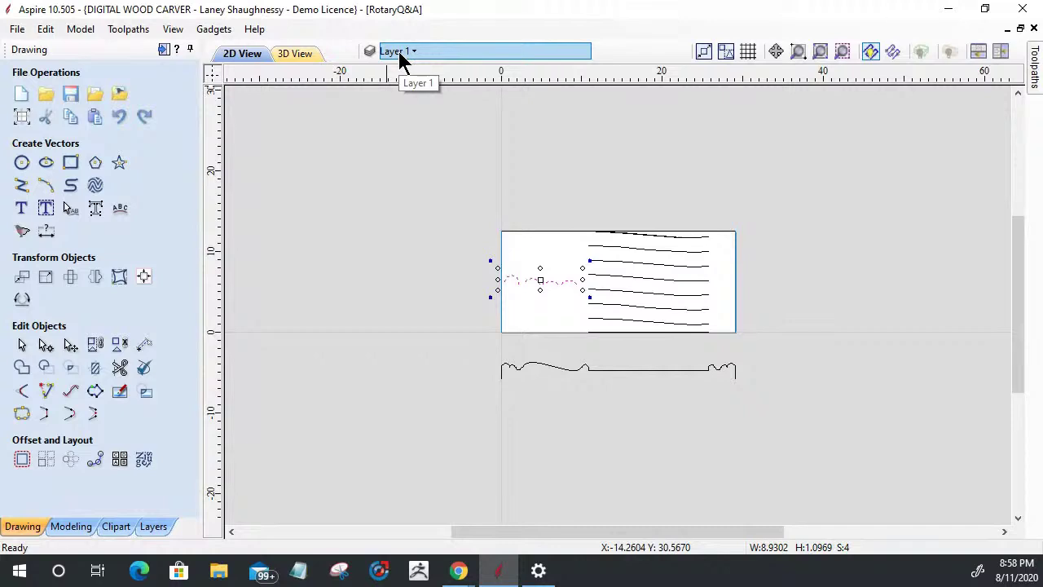
# Select the vertical line on the job's left edge and place a copy about 2.29 inches to its right.
pyautogui.click(61, 527)
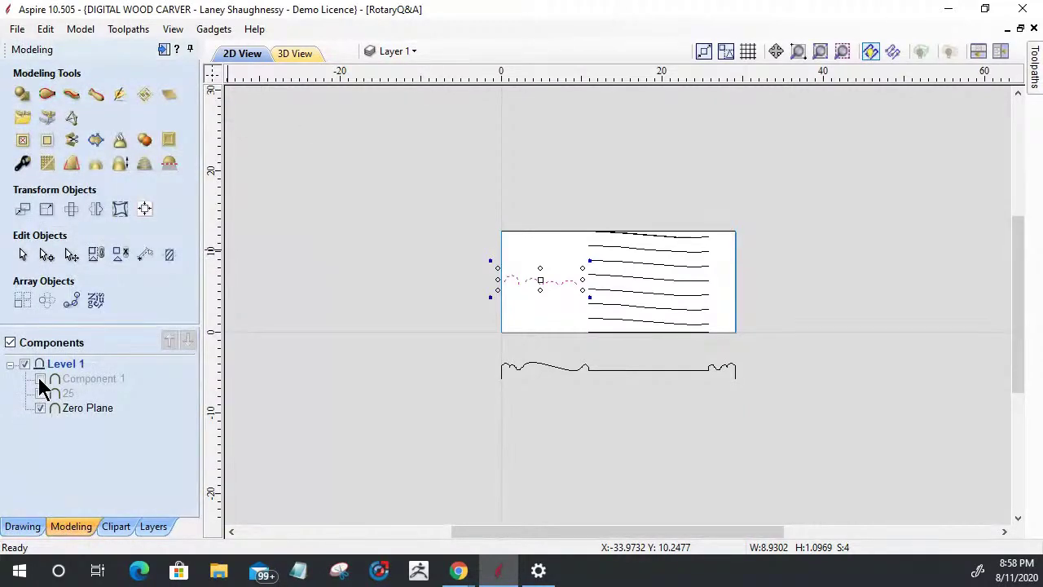
pyautogui.scroll(2, 523, 259)
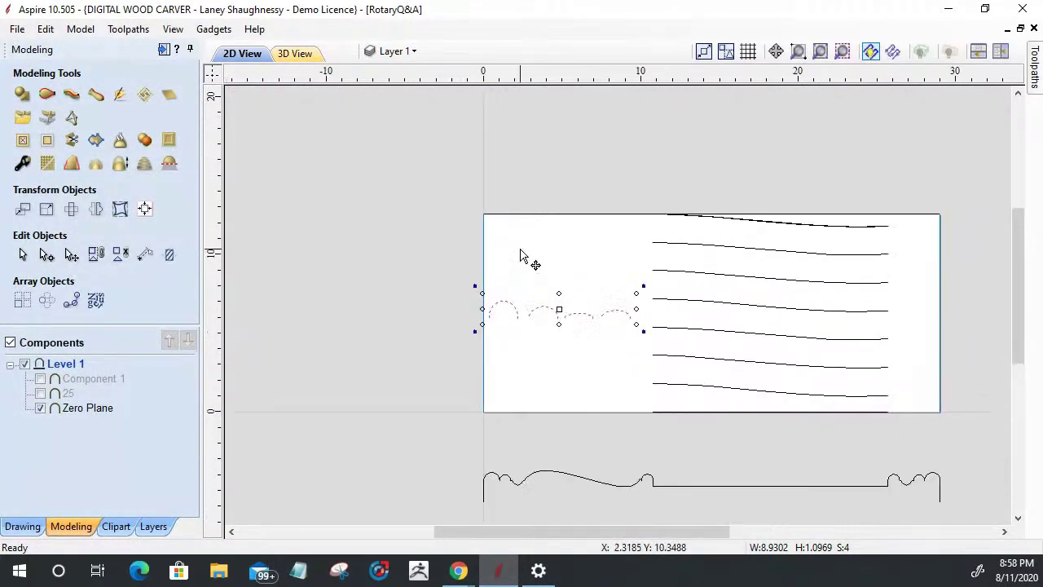
pyautogui.scroll(1, 524, 258)
pyautogui.click(475, 293)
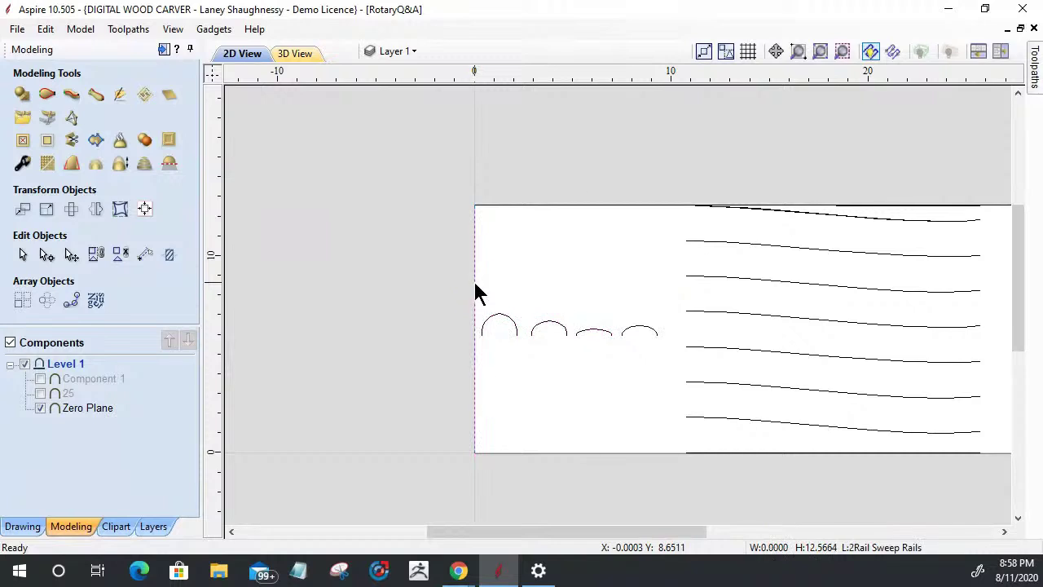
pyautogui.click(474, 281)
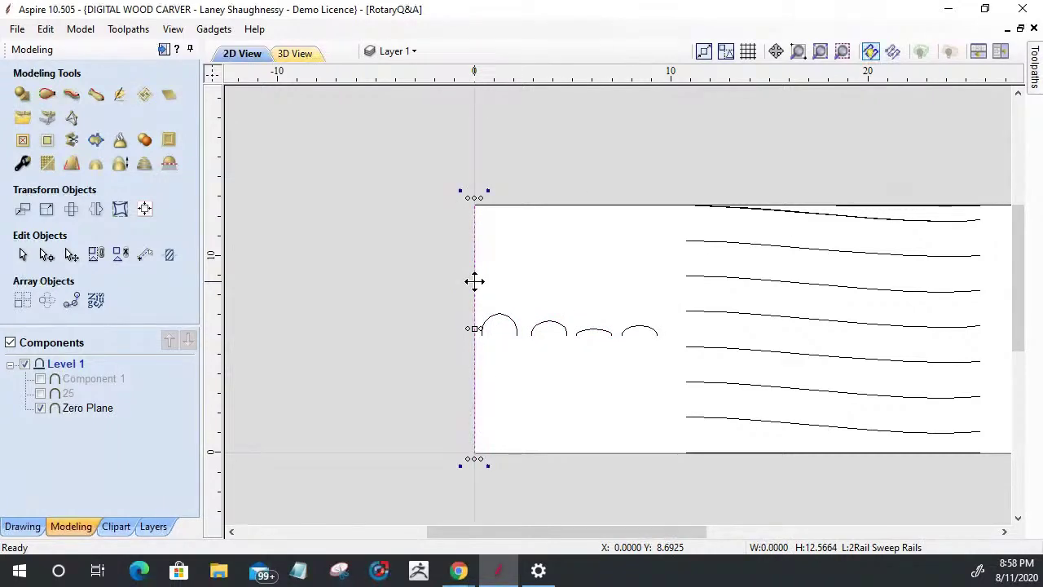
pyautogui.moveTo(475, 280); pyautogui.dragTo(521, 285)
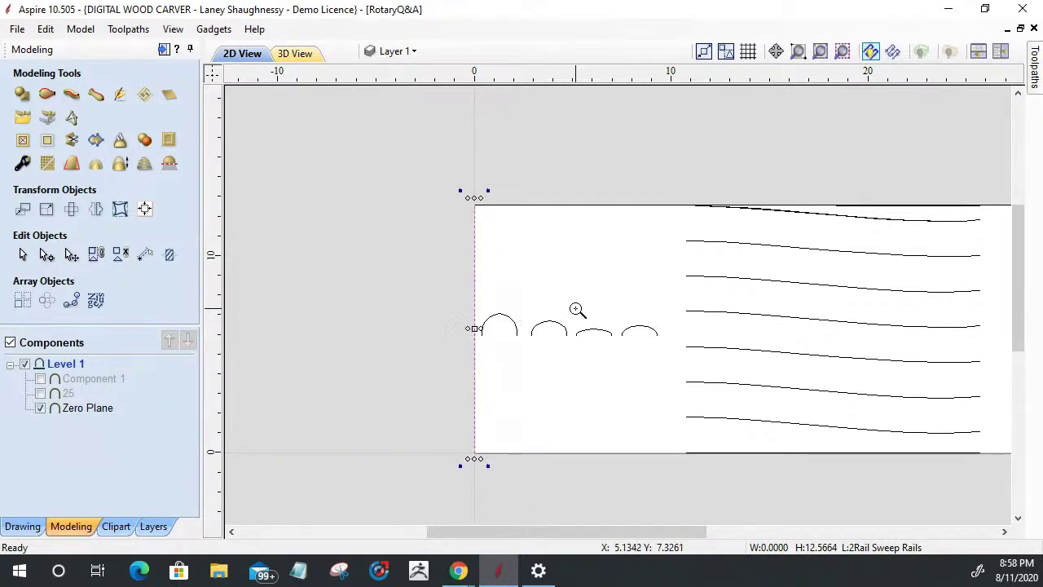
pyautogui.click(476, 295)
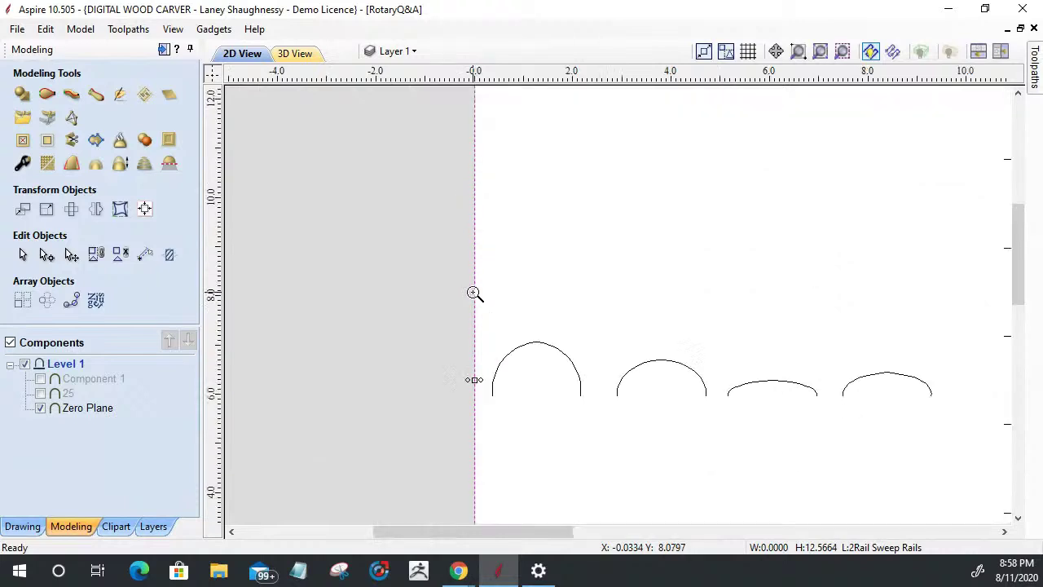
pyautogui.click(425, 253)
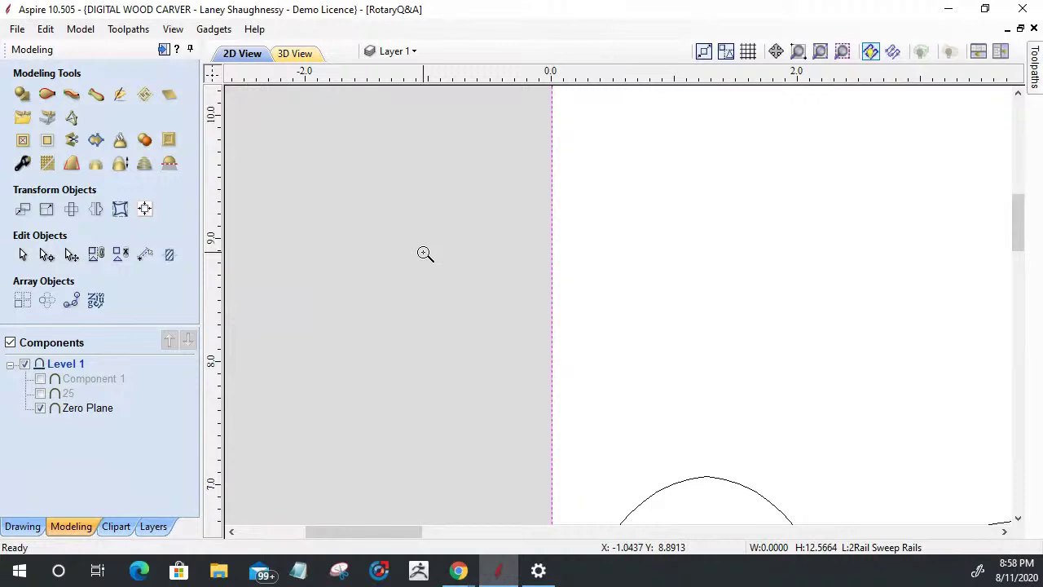
pyautogui.click(482, 250)
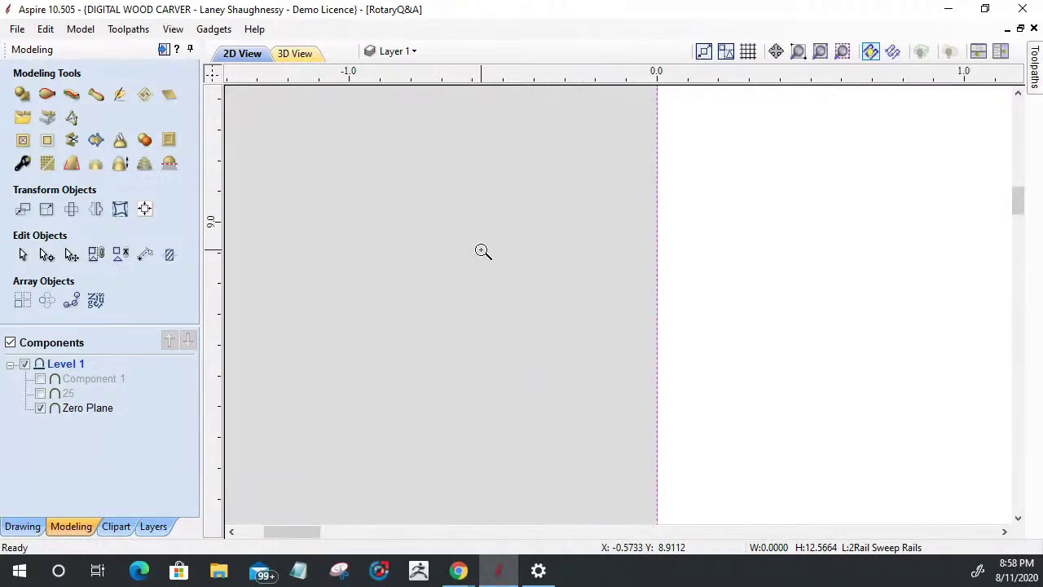
pyautogui.click(820, 50)
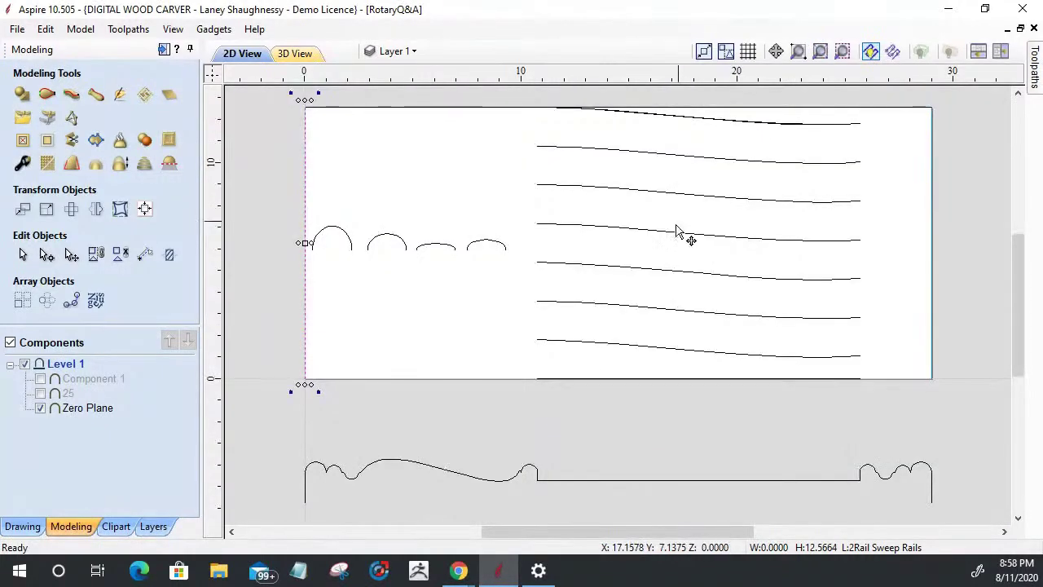
pyautogui.scroll(5, 273, 228)
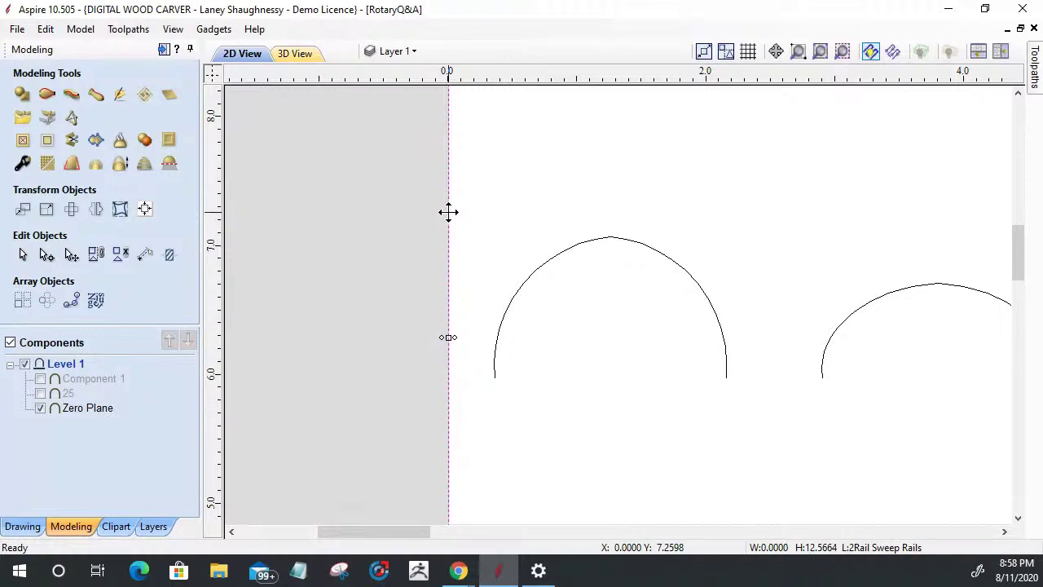
pyautogui.moveTo(448, 211); pyautogui.dragTo(743, 233)
pyautogui.scroll(-4, 741, 269)
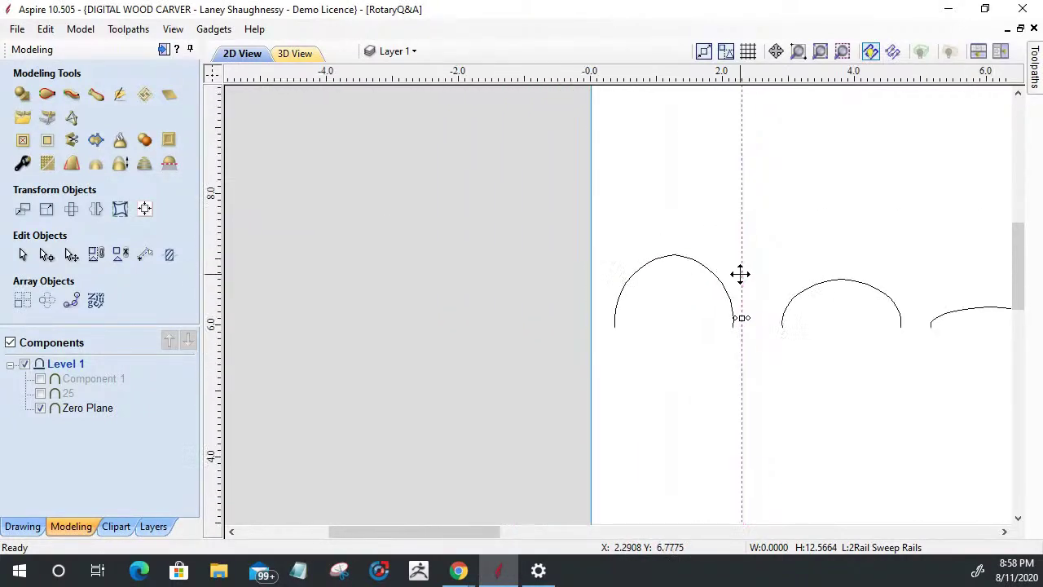
pyautogui.scroll(-2, 738, 275)
# Start a Two Rail Sweep with the left-edge line and its copy as drive rails and the tallest arch as the end cross-section.
pyautogui.click(46, 94)
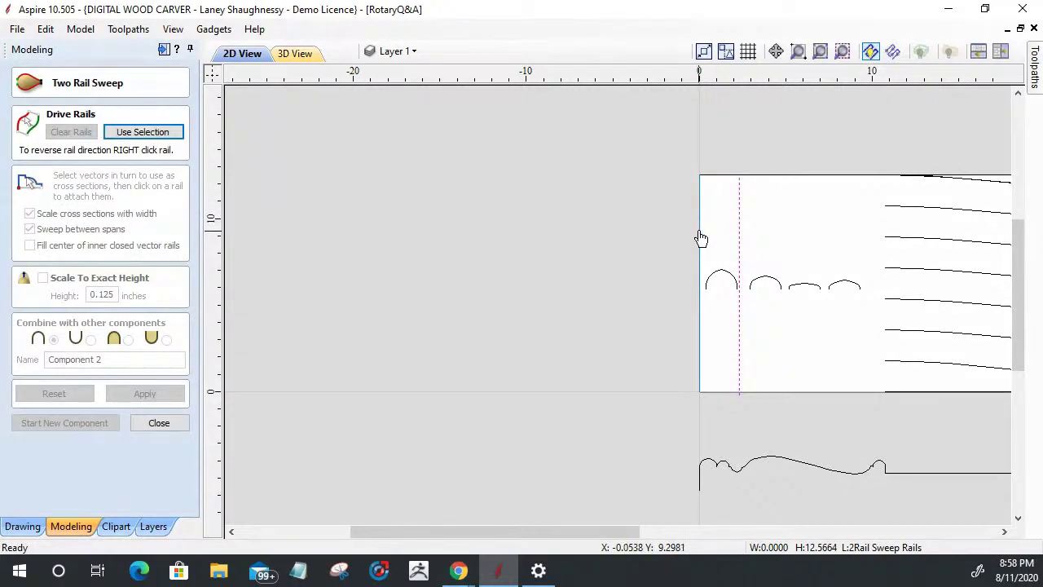
pyautogui.keyDown('shift'); pyautogui.click(700, 239); pyautogui.keyUp('shift')
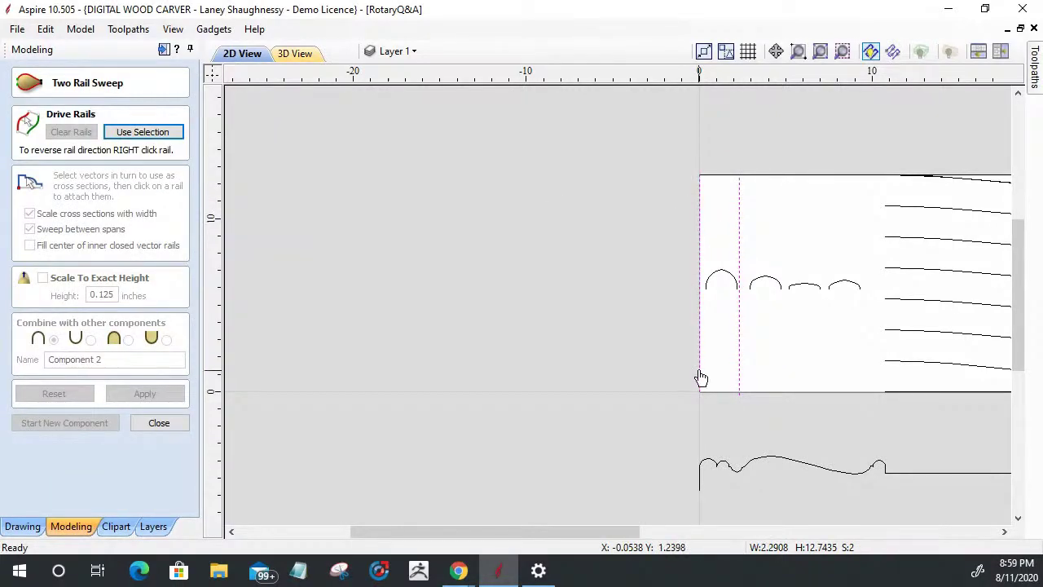
pyautogui.click(142, 132)
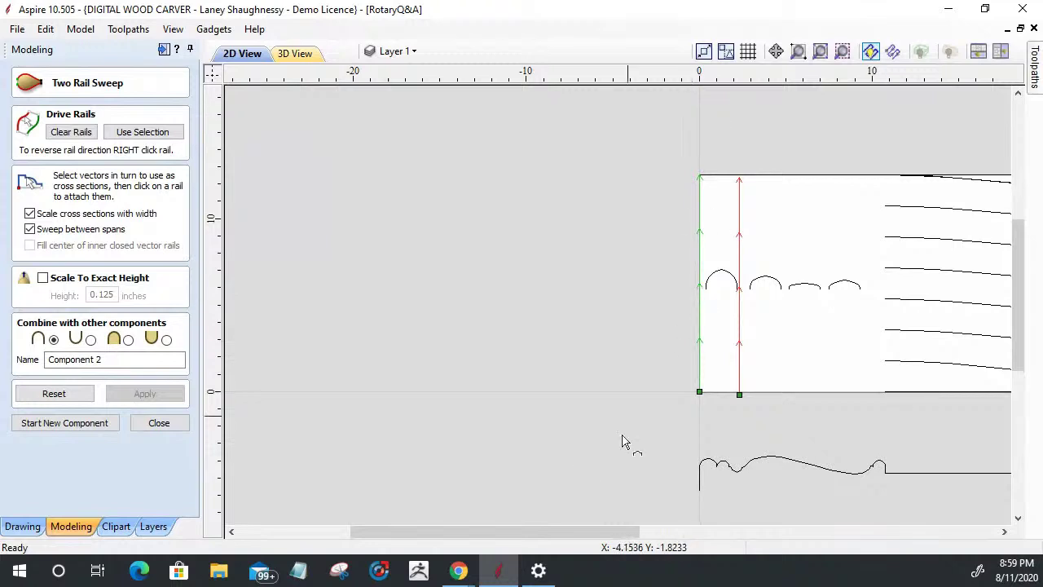
pyautogui.click(718, 279)
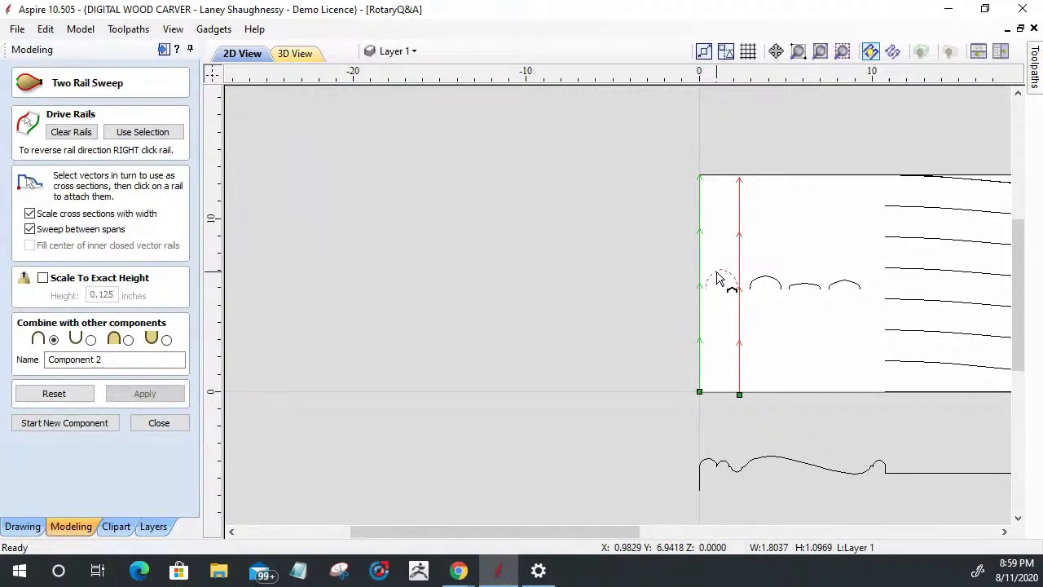
pyautogui.click(699, 392)
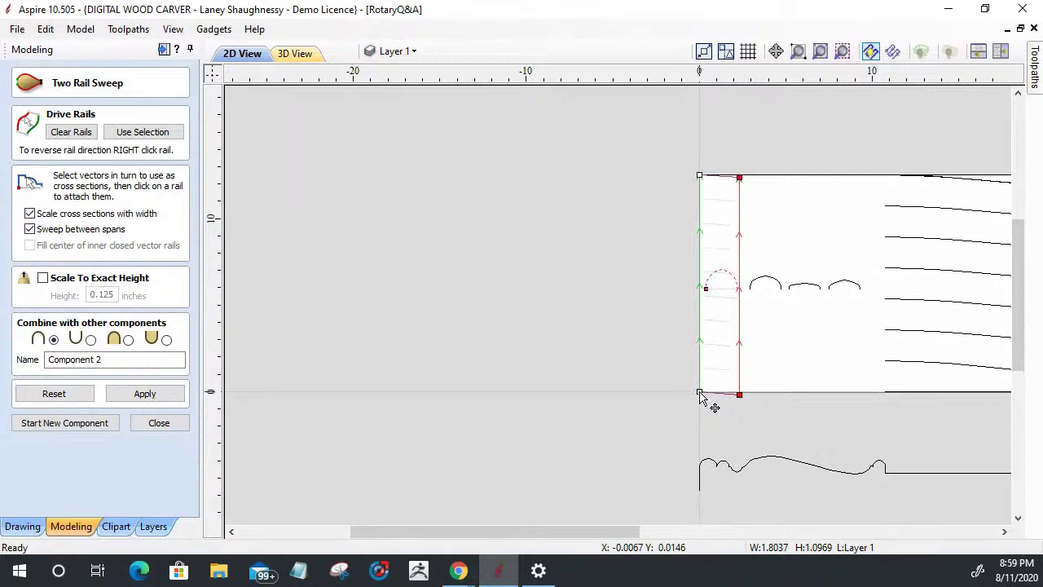
# Add a cross-section near the lower end of the rails, at about Y 1.8, and assign the 0.73-inch-high arch to it.
pyautogui.scroll(5, 715, 286)
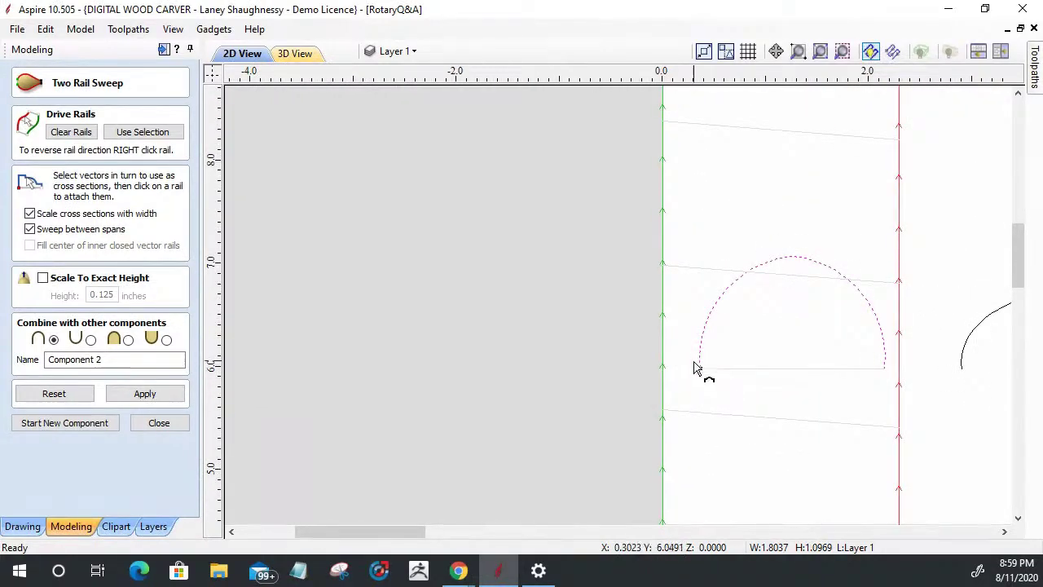
pyautogui.scroll(-4, 722, 326)
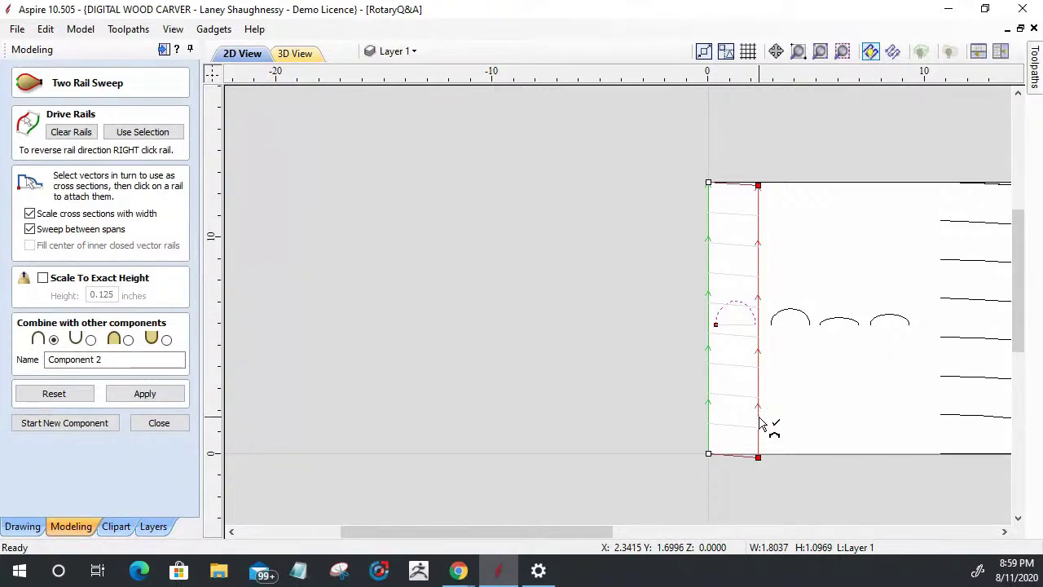
pyautogui.click(760, 419)
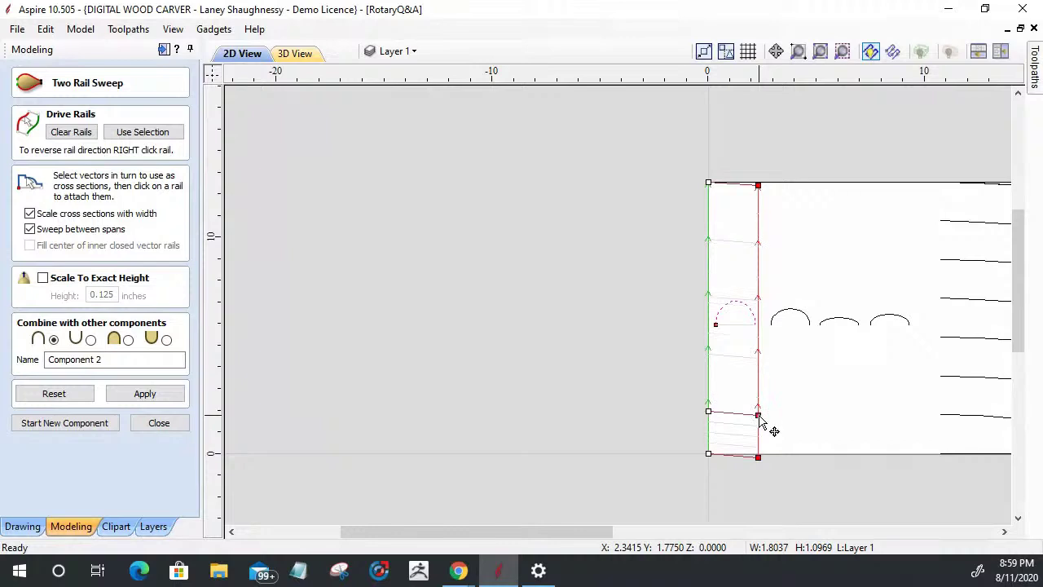
pyautogui.click(787, 311)
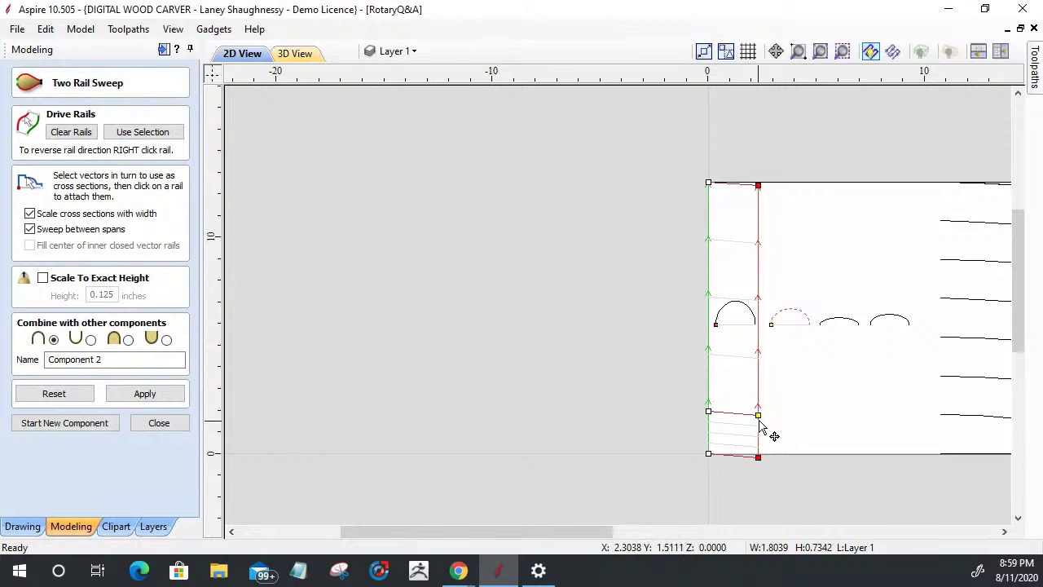
pyautogui.scroll(2, 770, 334)
pyautogui.scroll(-3, 778, 351)
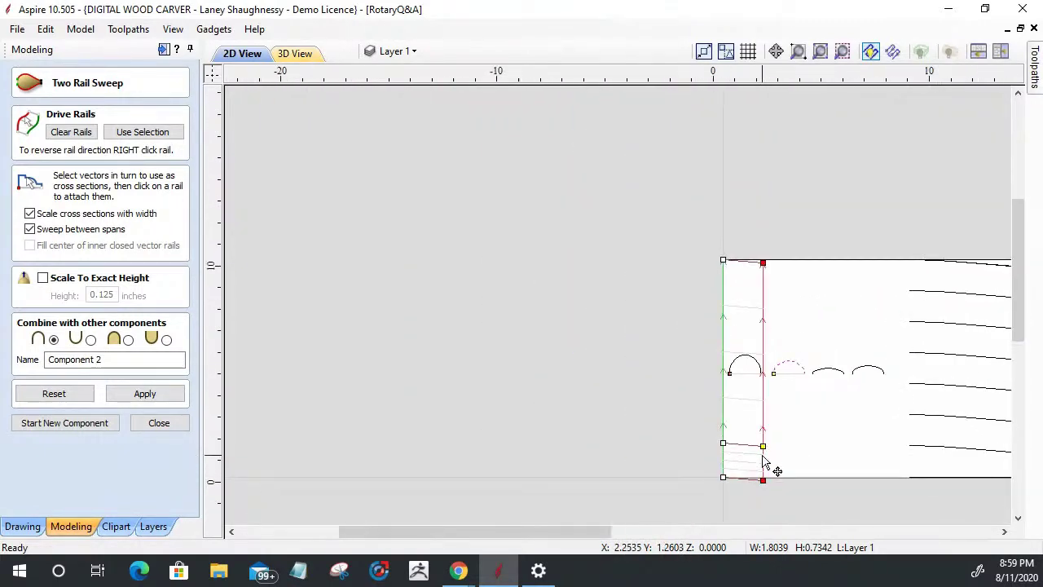
pyautogui.scroll(1, 766, 463)
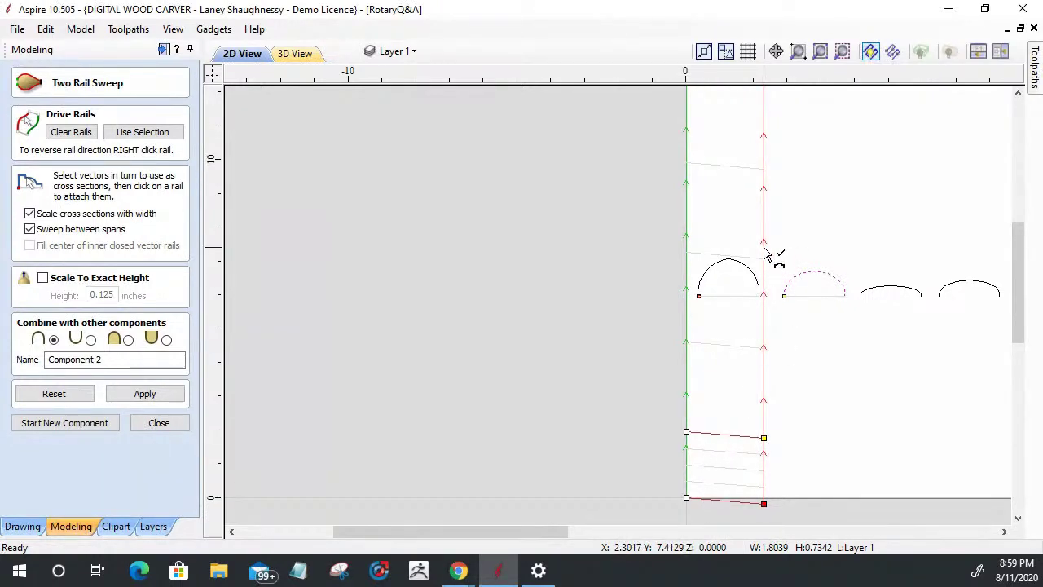
# Attach the flattest arch, about 0.31 inch high, to the second rail just above its middle, at about Y 7.5.
pyautogui.click(891, 291)
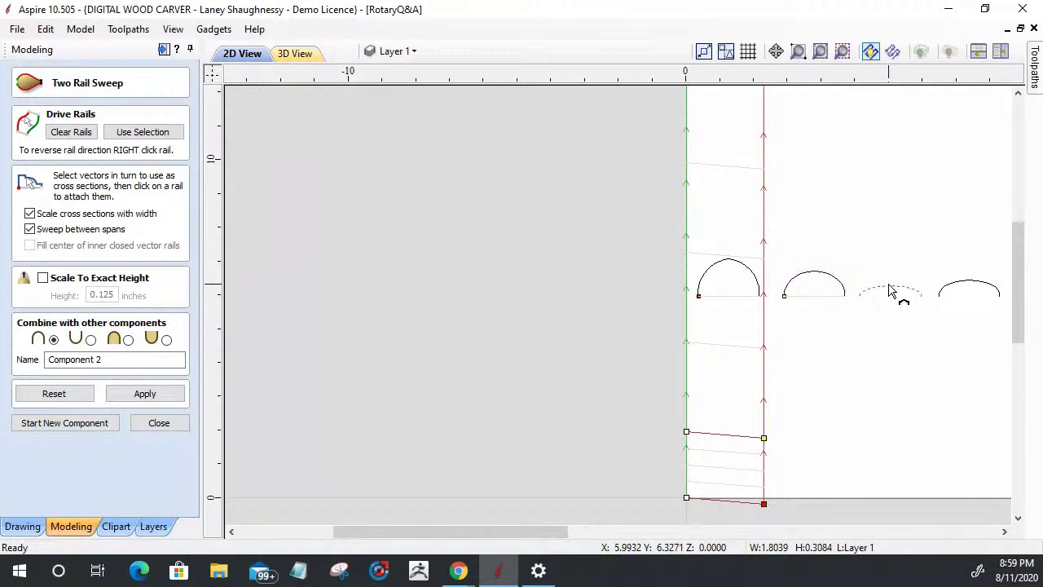
pyautogui.click(766, 251)
pyautogui.click(765, 246)
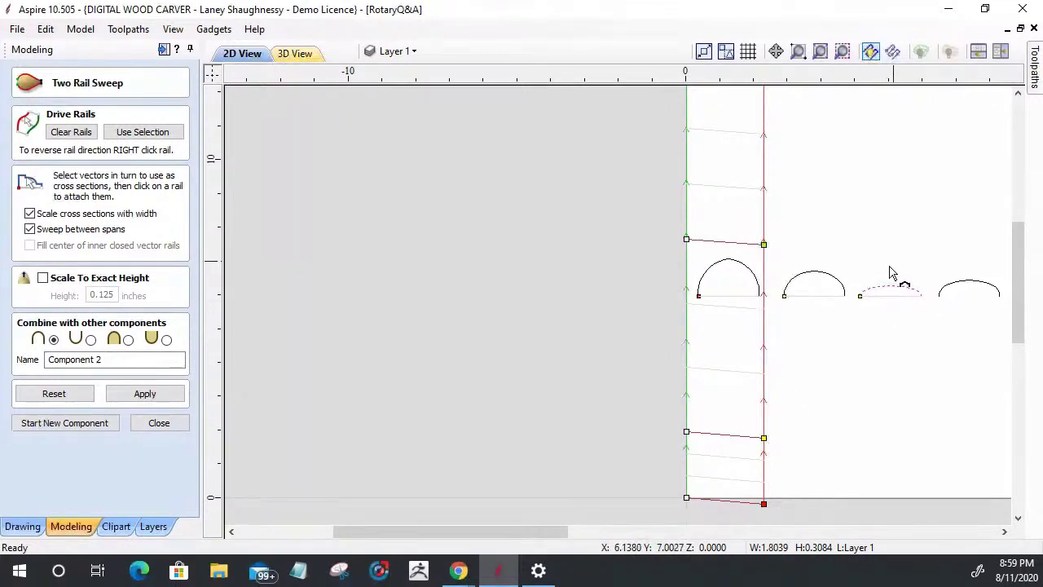
# Attach the 0.47-inch-high arch near the upper end of the rails, at about Y 11.7, and apply the sweep.
pyautogui.scroll(-2, 785, 271)
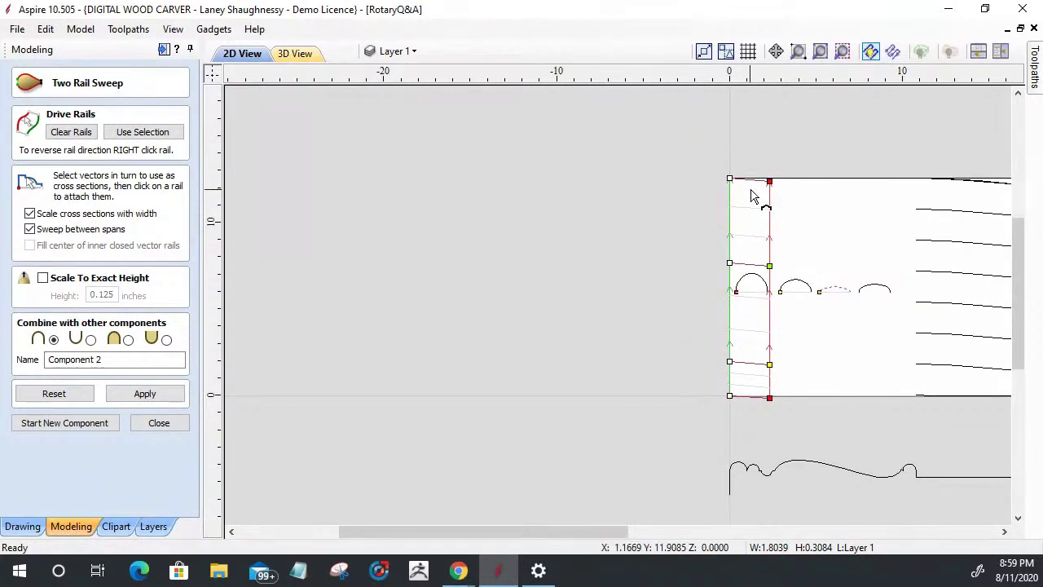
pyautogui.scroll(2, 749, 193)
pyautogui.click(981, 389)
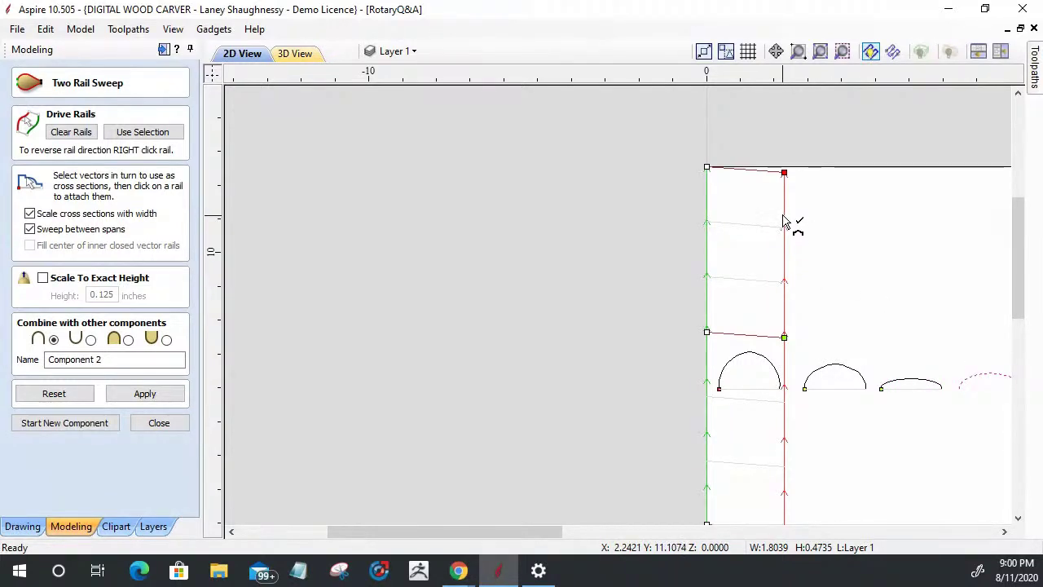
pyautogui.click(785, 197)
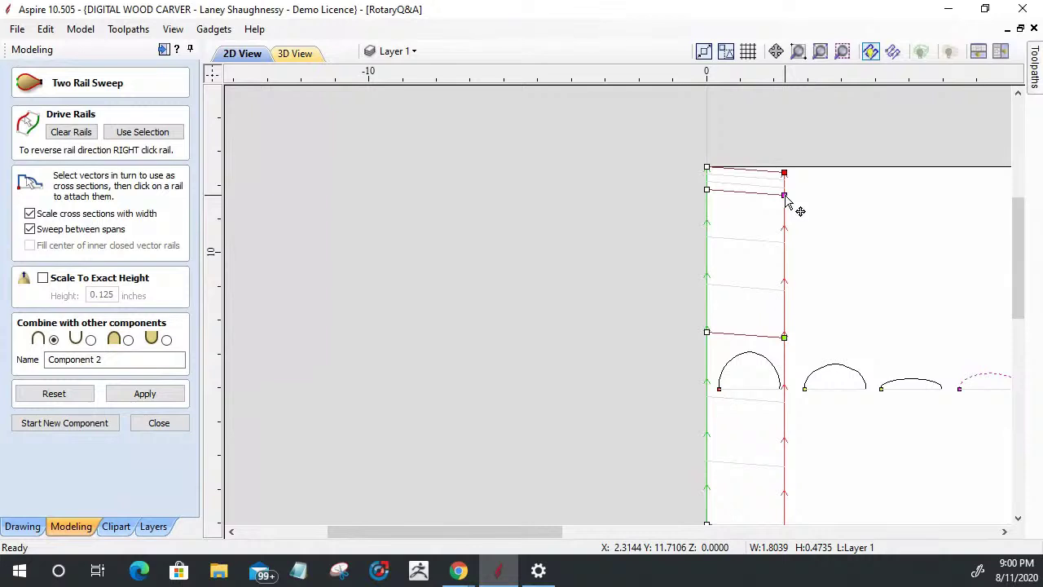
pyautogui.scroll(-1, 784, 226)
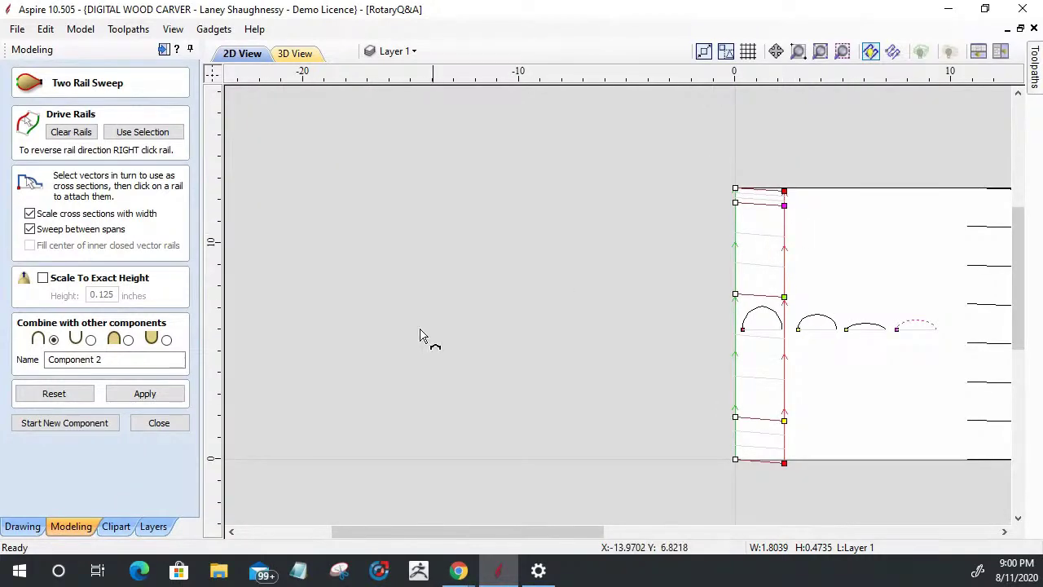
pyautogui.click(162, 398)
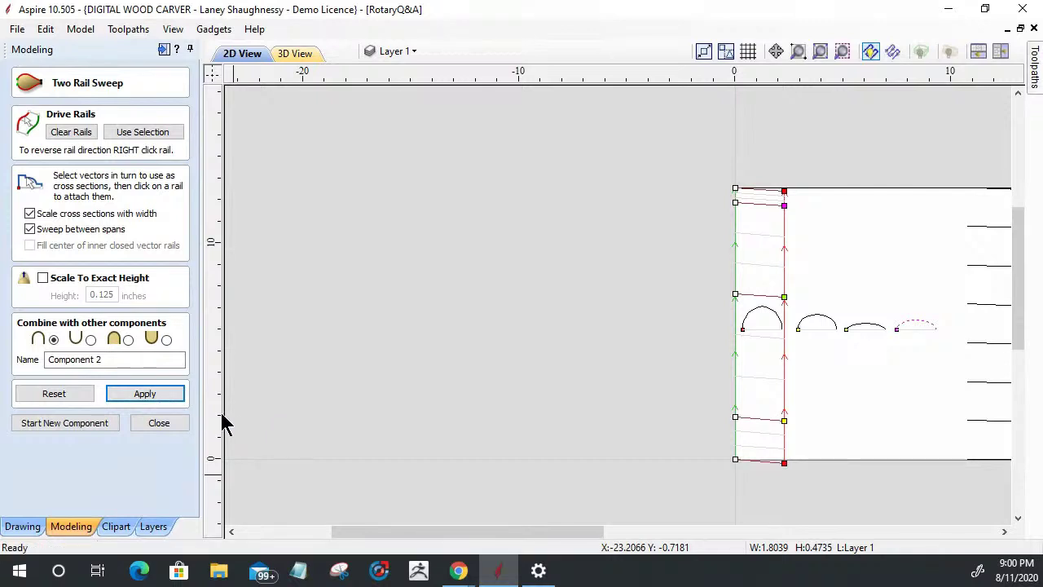
# Examine the swept component in 3D from several angles and its height profile in the side view along the X axis.
pyautogui.click(298, 54)
pyautogui.moveTo(556, 279); pyautogui.dragTo(247, 230)
pyautogui.moveTo(192, 310); pyautogui.dragTo(687, 255)
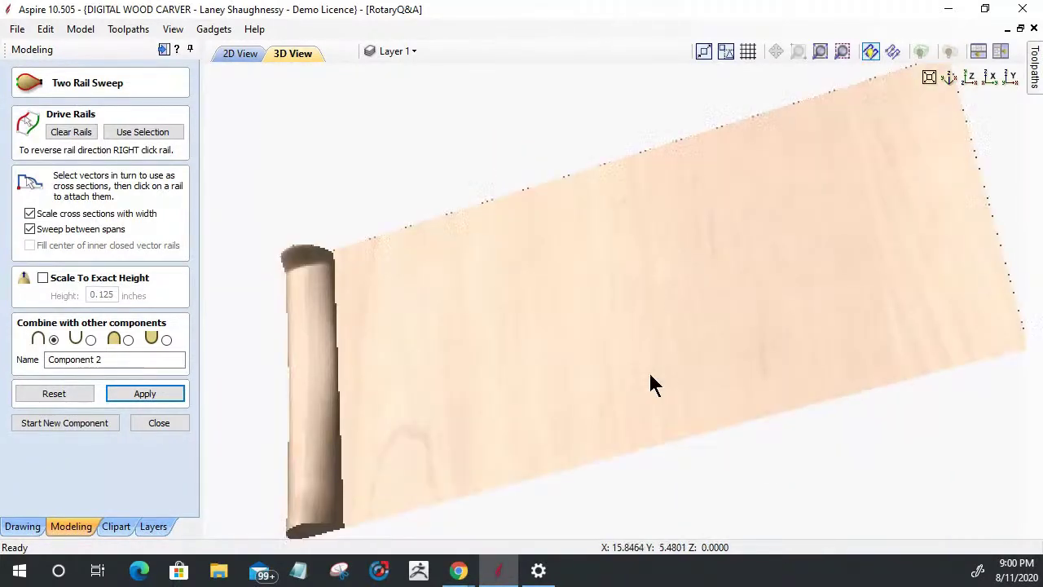
pyautogui.moveTo(360, 455); pyautogui.dragTo(325, 447)
pyautogui.moveTo(540, 495); pyautogui.dragTo(489, 456)
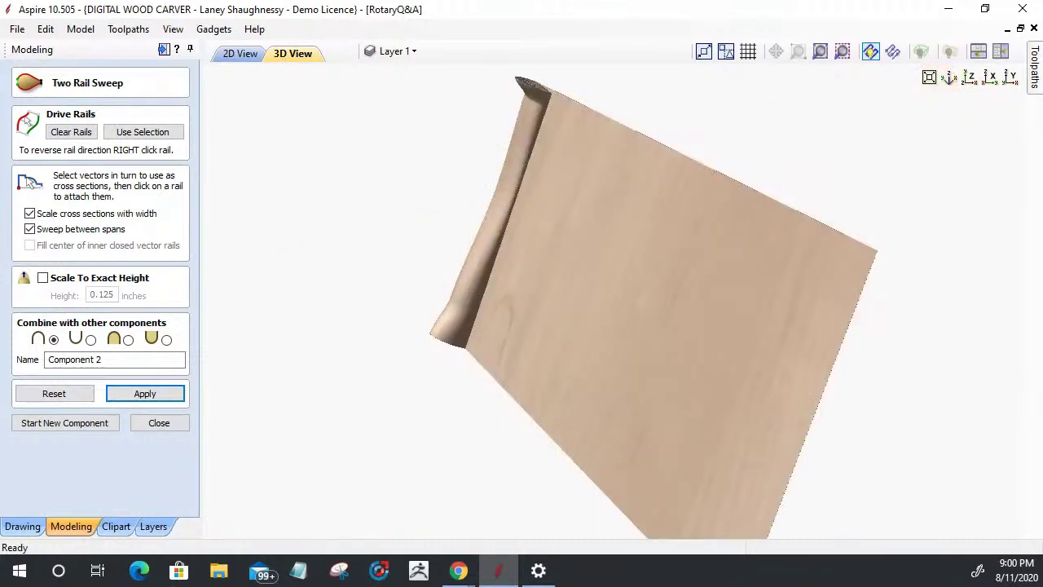
pyautogui.click(990, 81)
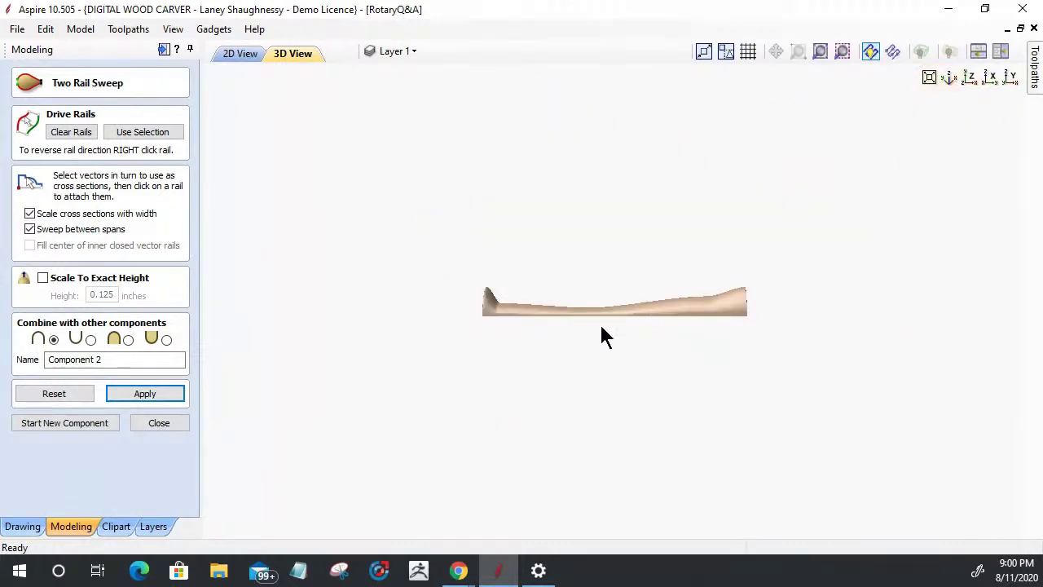
pyautogui.scroll(1, 604, 311)
pyautogui.scroll(1, 604, 311)
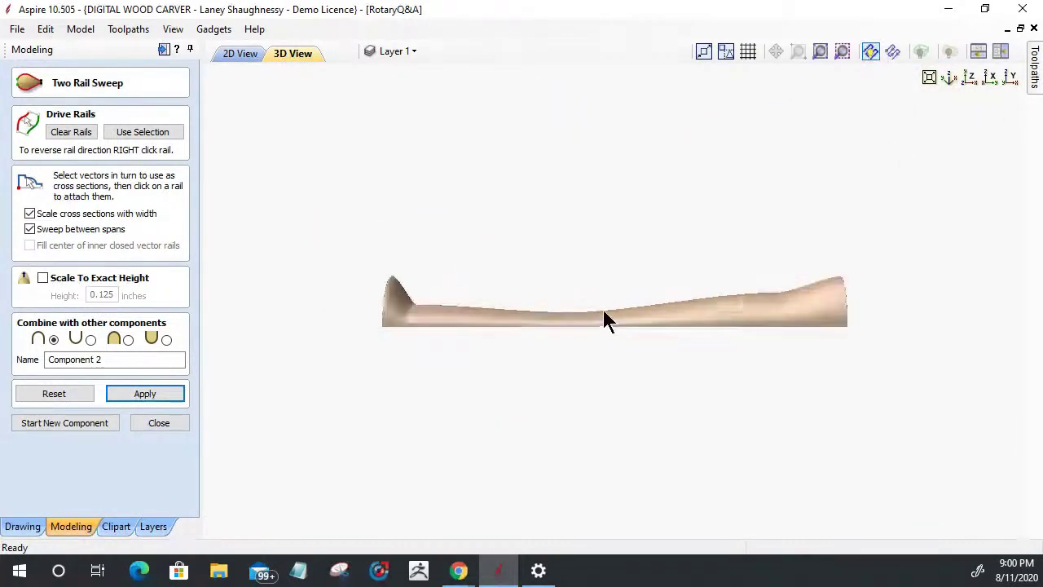
# Return to the 2D view of the cross-section arcs and close the Two Rail Sweep tool.
pyautogui.scroll(1, 787, 295)
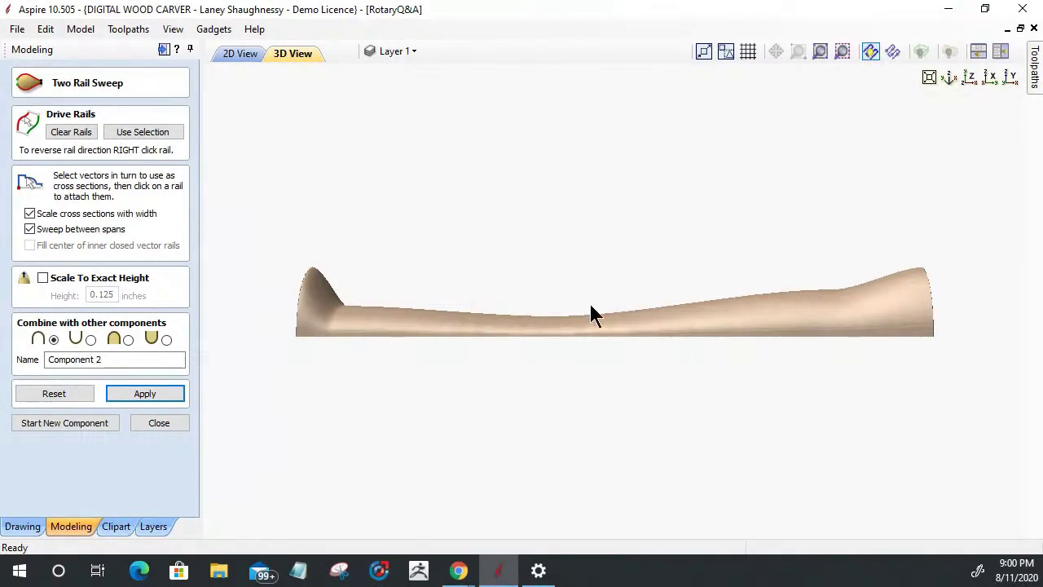
pyautogui.moveTo(787, 376); pyautogui.dragTo(687, 505)
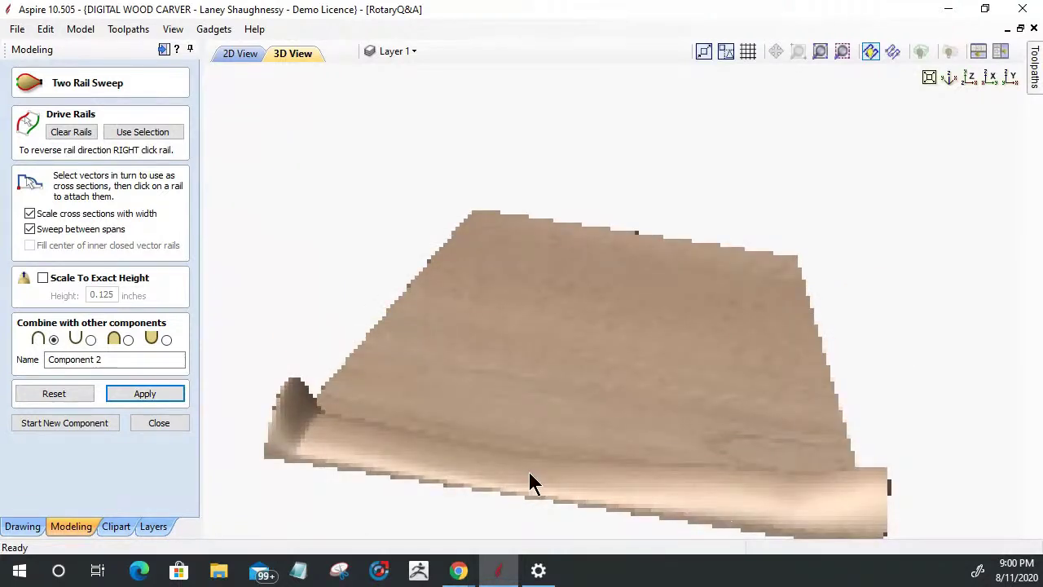
pyautogui.moveTo(541, 515); pyautogui.dragTo(551, 473)
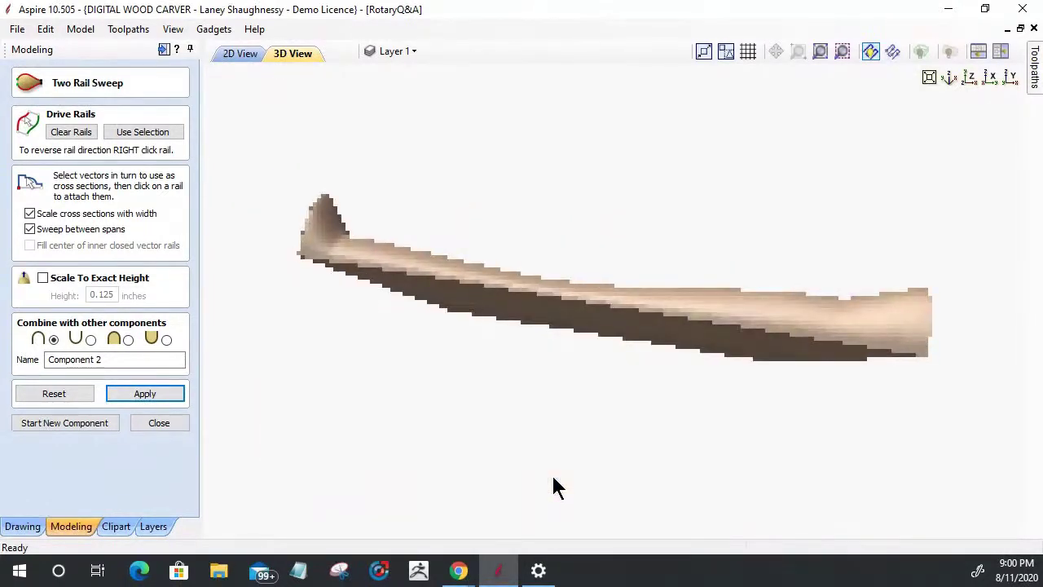
pyautogui.moveTo(493, 357); pyautogui.dragTo(489, 391)
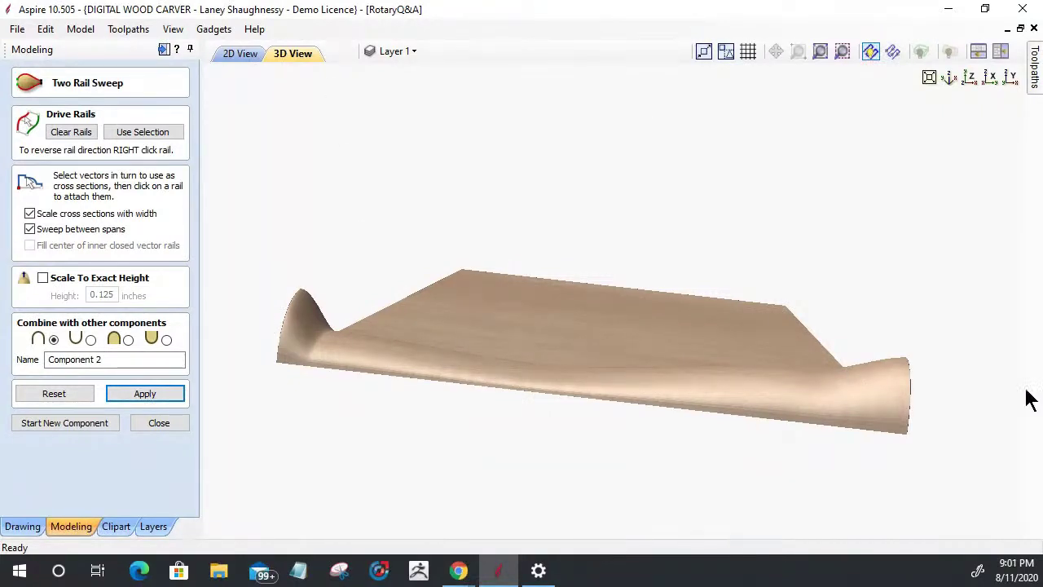
pyautogui.click(220, 53)
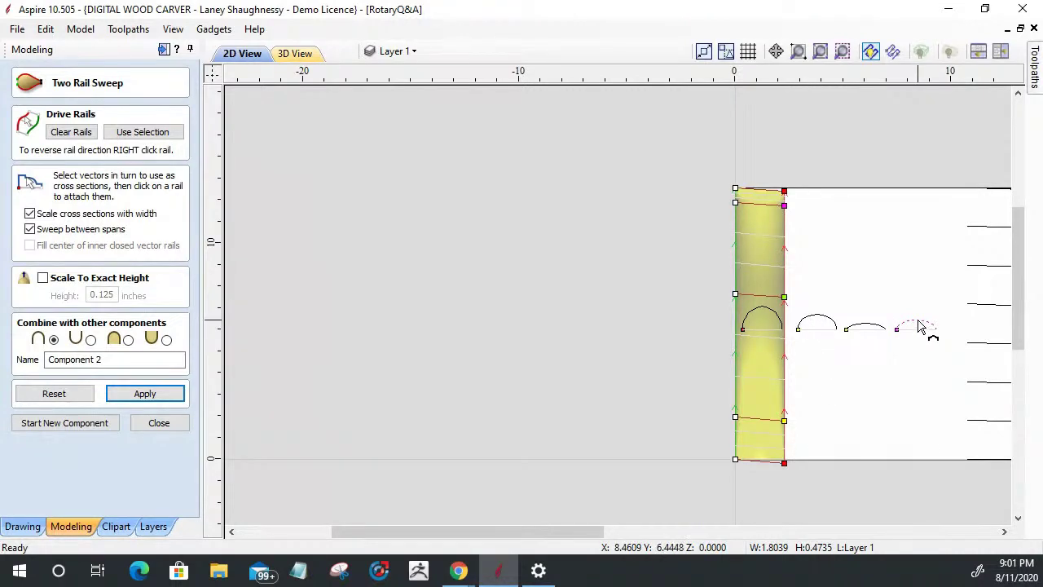
pyautogui.scroll(3, 919, 326)
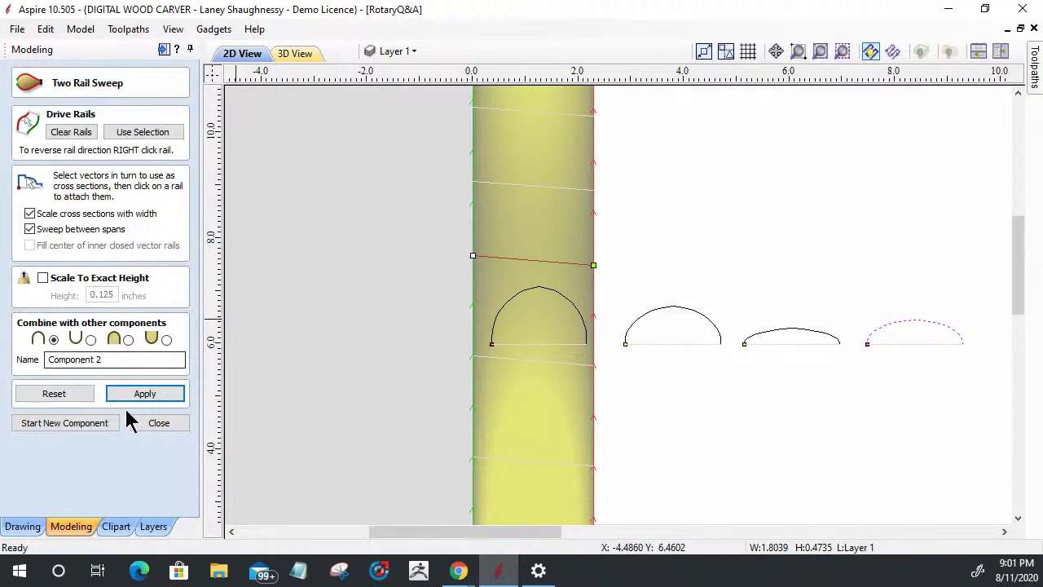
pyautogui.click(153, 421)
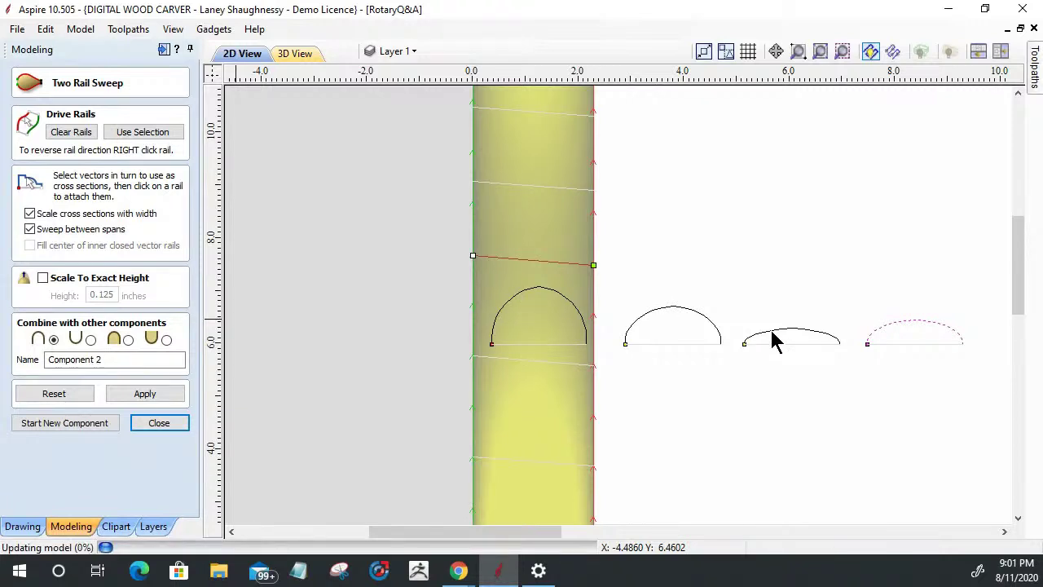
pyautogui.press('Escape')
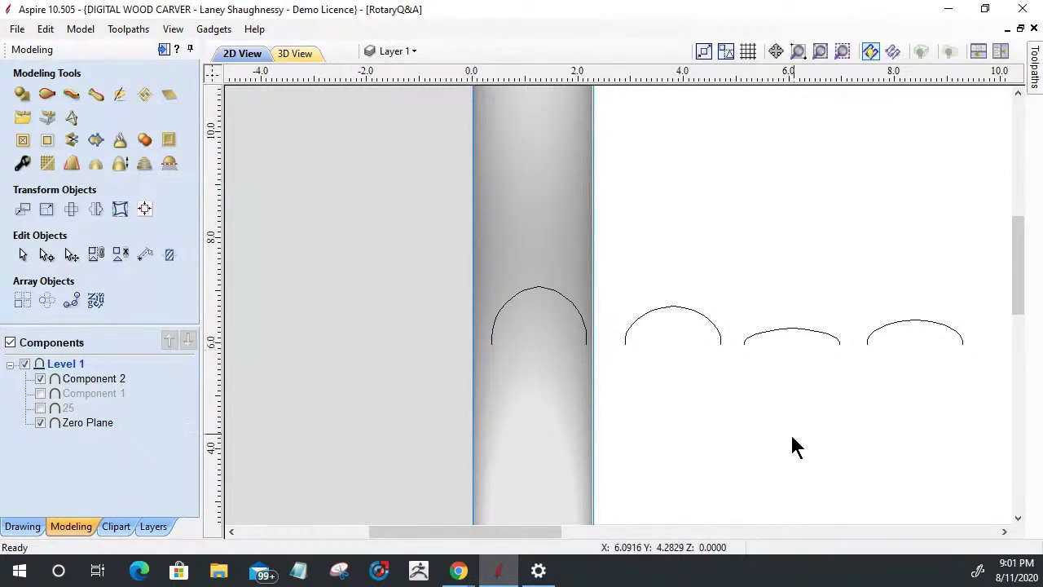
# Delete Component 2 and the drive rail vector along its inner edge, about 2.3 inches from the job's edge.
pyautogui.scroll(-2, 766, 435)
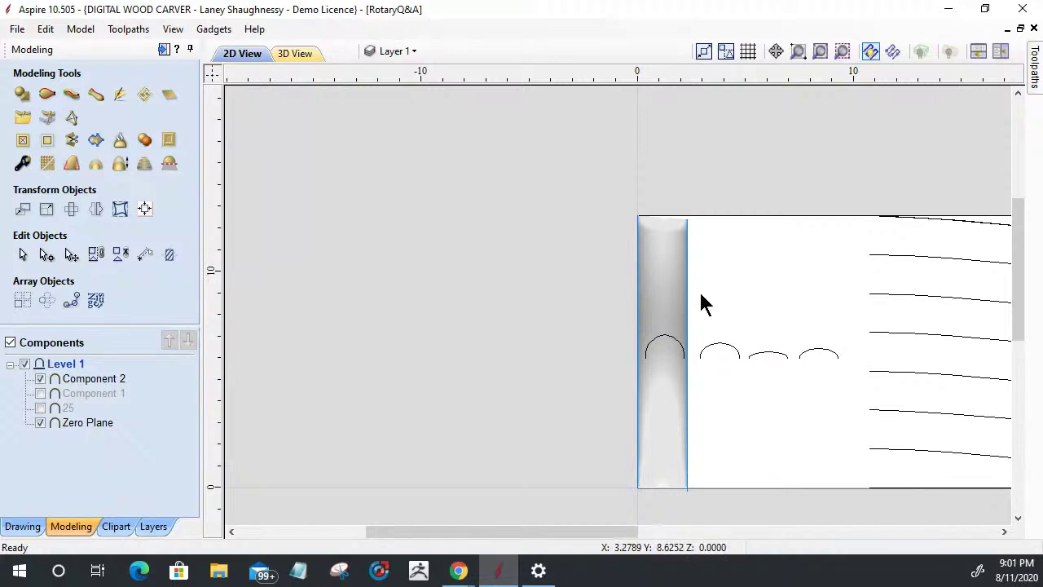
pyautogui.click(671, 288)
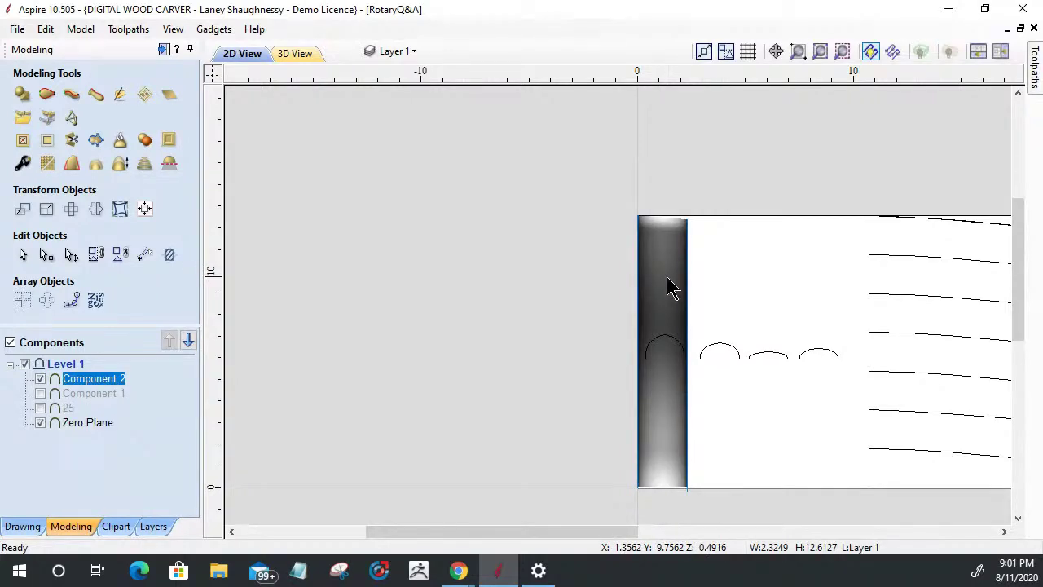
pyautogui.press('Delete')
pyautogui.click(685, 289)
pyautogui.press('Delete')
# Stretch the second cross-section arc upward to a height of about 0.95 inches, keeping its width and base.
pyautogui.scroll(3, 681, 359)
pyautogui.scroll(-2, 619, 293)
pyautogui.scroll(2, 823, 310)
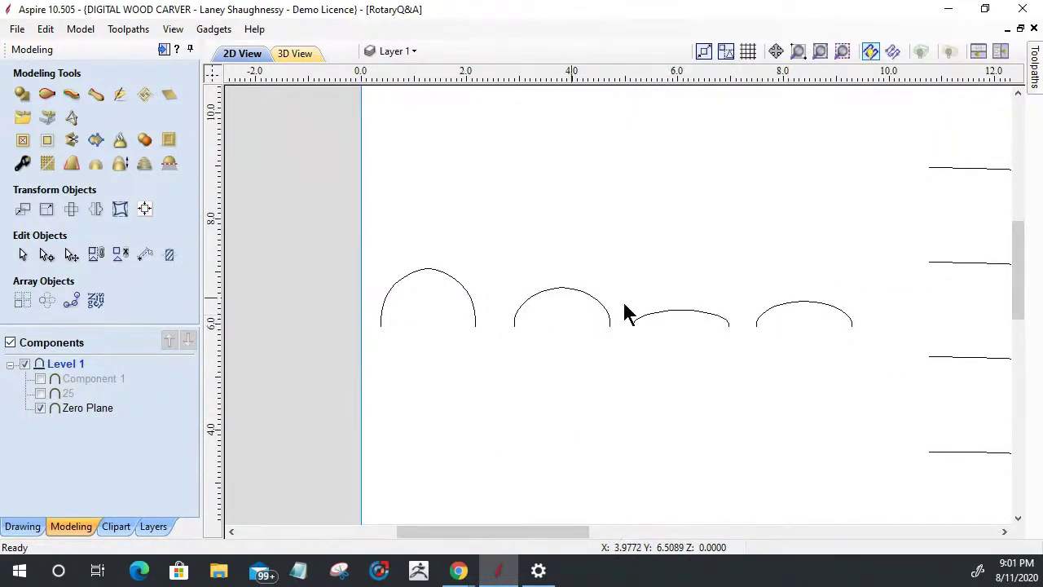
pyautogui.scroll(1, 458, 287)
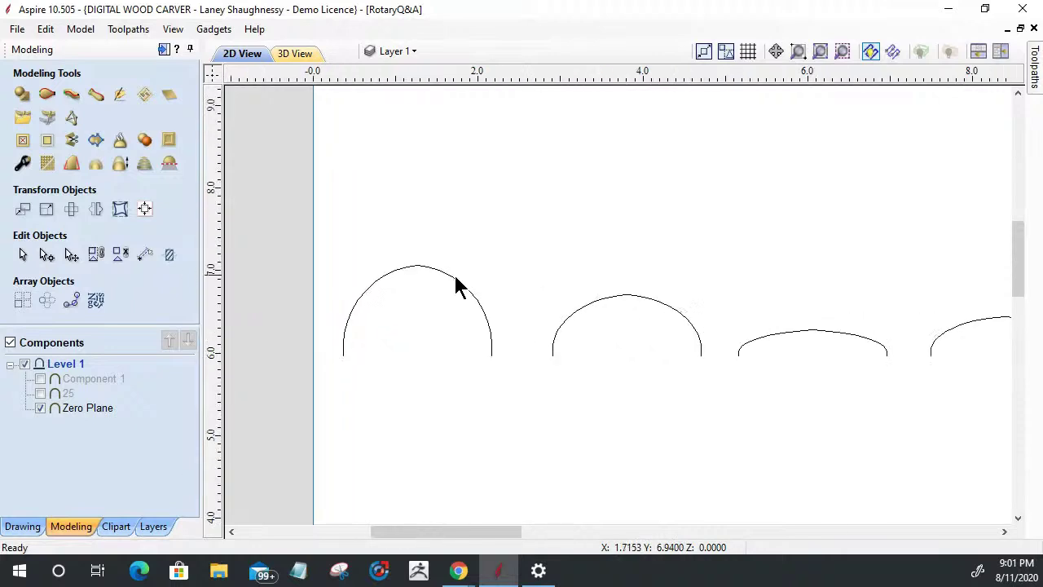
pyautogui.click(610, 295)
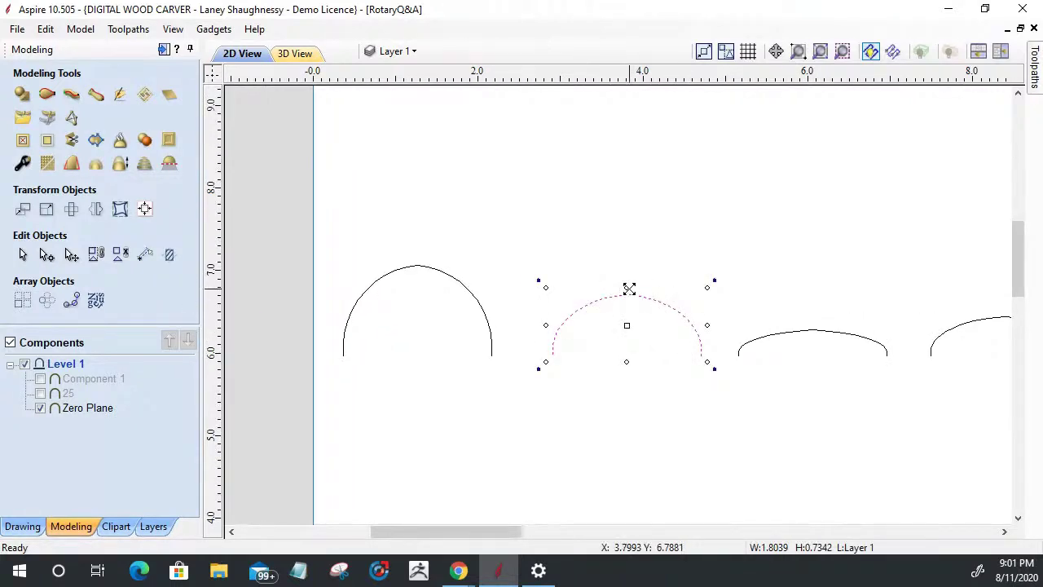
pyautogui.moveTo(628, 284); pyautogui.dragTo(628, 278)
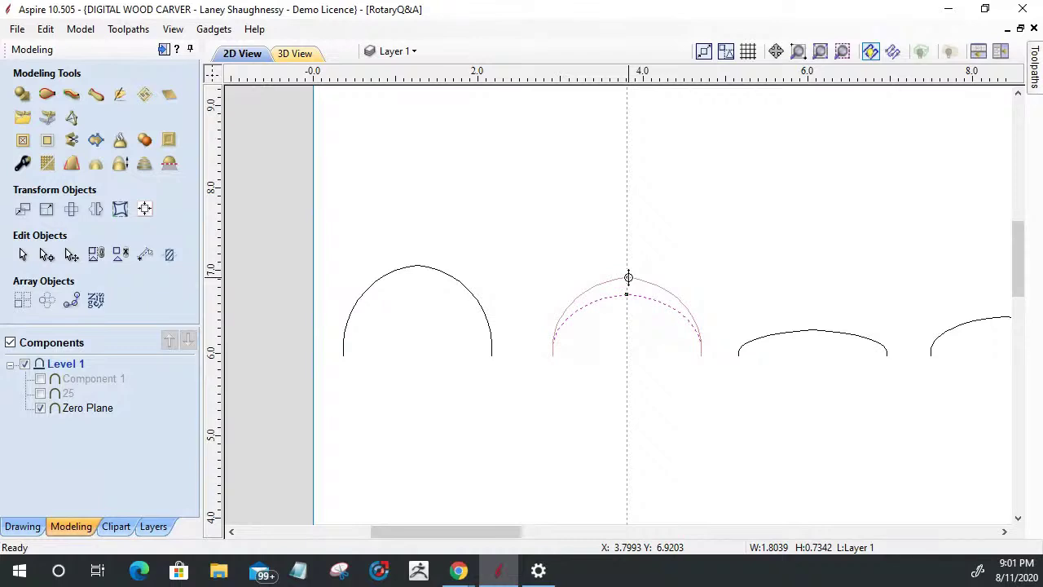
pyautogui.moveTo(629, 278); pyautogui.dragTo(628, 278)
# Stretch the third cross-section arc upward to a height of about 0.73 inches.
pyautogui.click(812, 332)
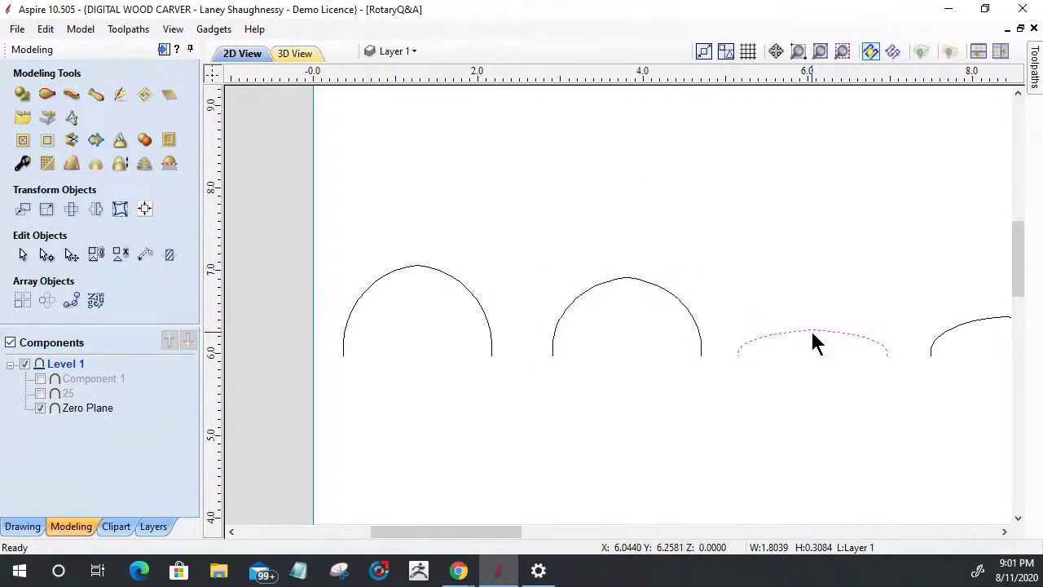
pyautogui.moveTo(812, 322); pyautogui.dragTo(811, 295)
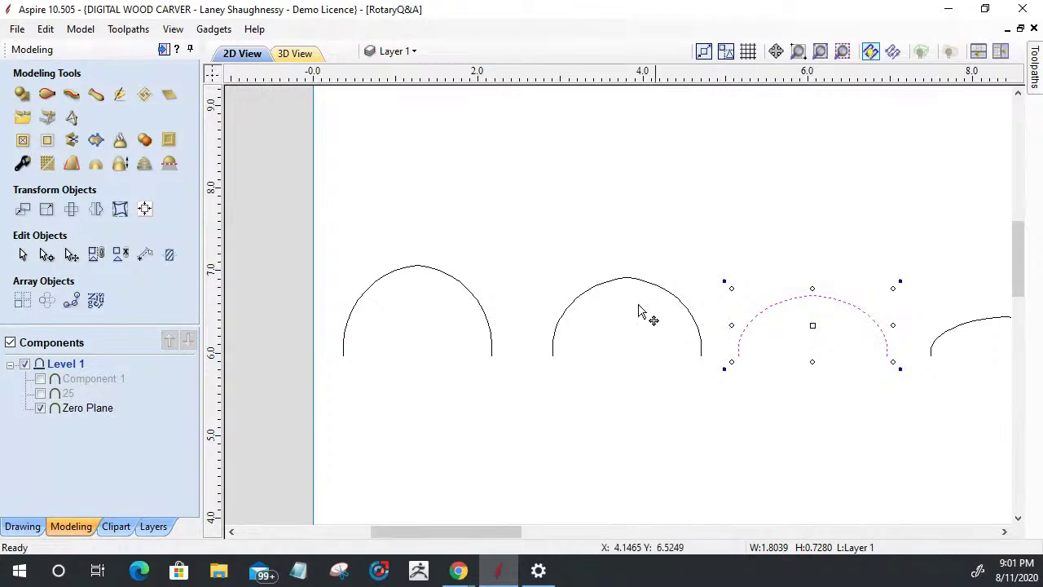
pyautogui.scroll(-3, 528, 273)
pyautogui.scroll(3, 612, 252)
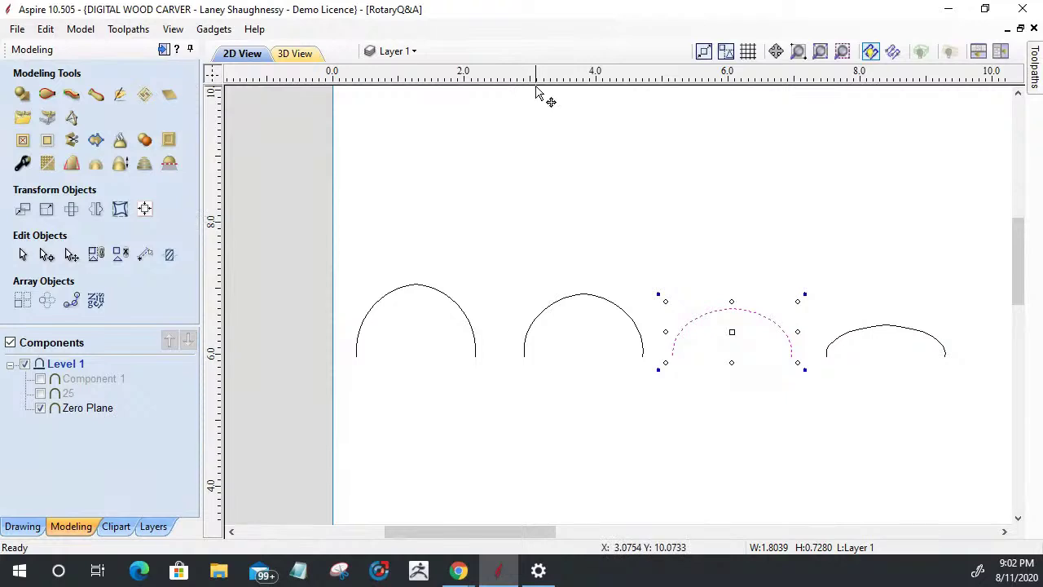
# Place a horizontal guide above the arcs at 8.55 inches and open its properties.
pyautogui.click(494, 116)
pyautogui.moveTo(506, 70); pyautogui.dragTo(480, 209)
pyautogui.doubleClick(505, 187)
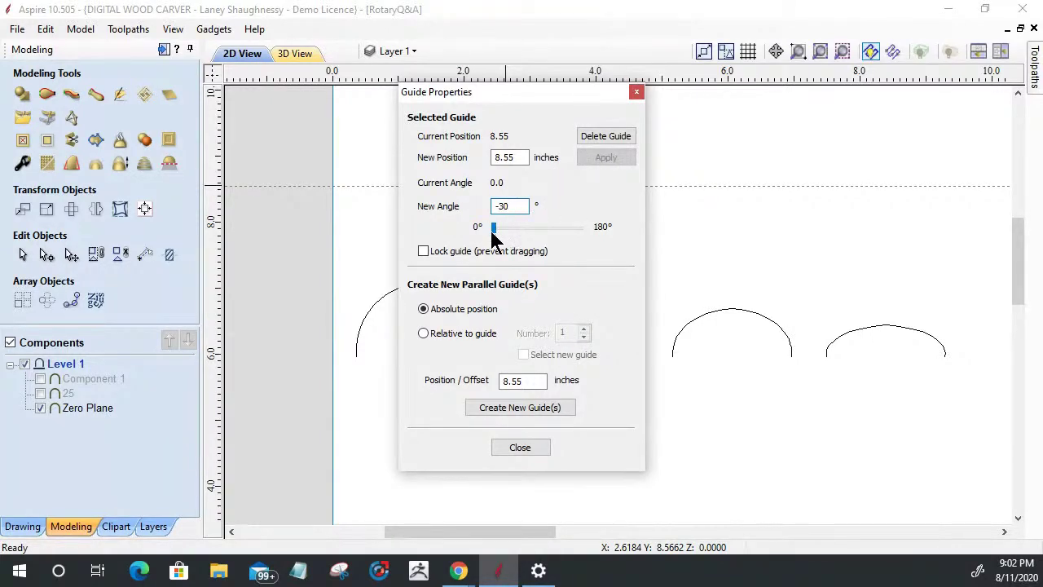
# Try angles of 151, 135, 180 and 170 degrees for the guide.
pyautogui.moveTo(512, 206); pyautogui.dragTo(563, 243)
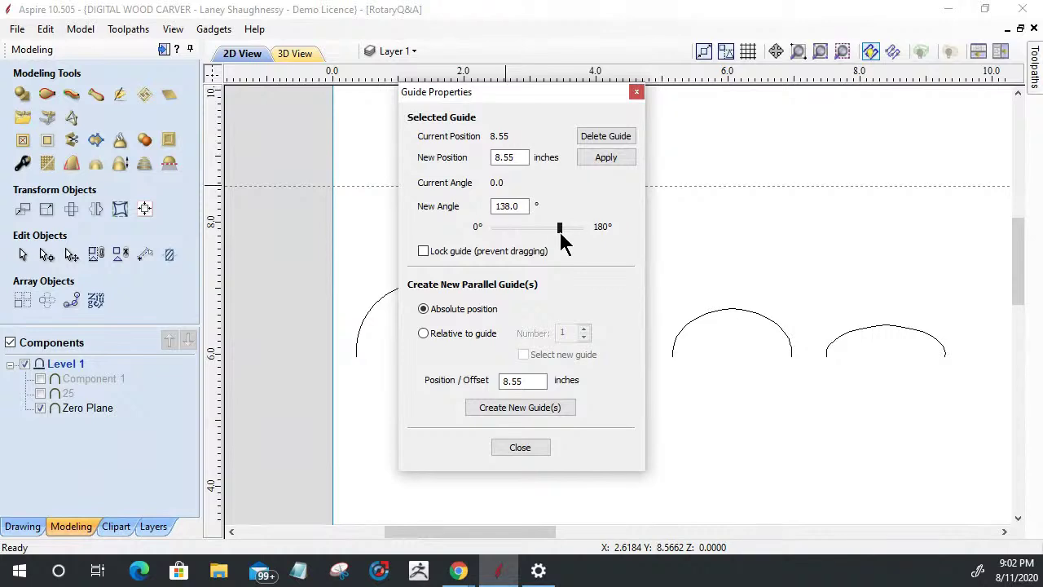
pyautogui.moveTo(561, 236); pyautogui.dragTo(556, 237)
pyautogui.moveTo(557, 234); pyautogui.dragTo(568, 236)
pyautogui.click(607, 159)
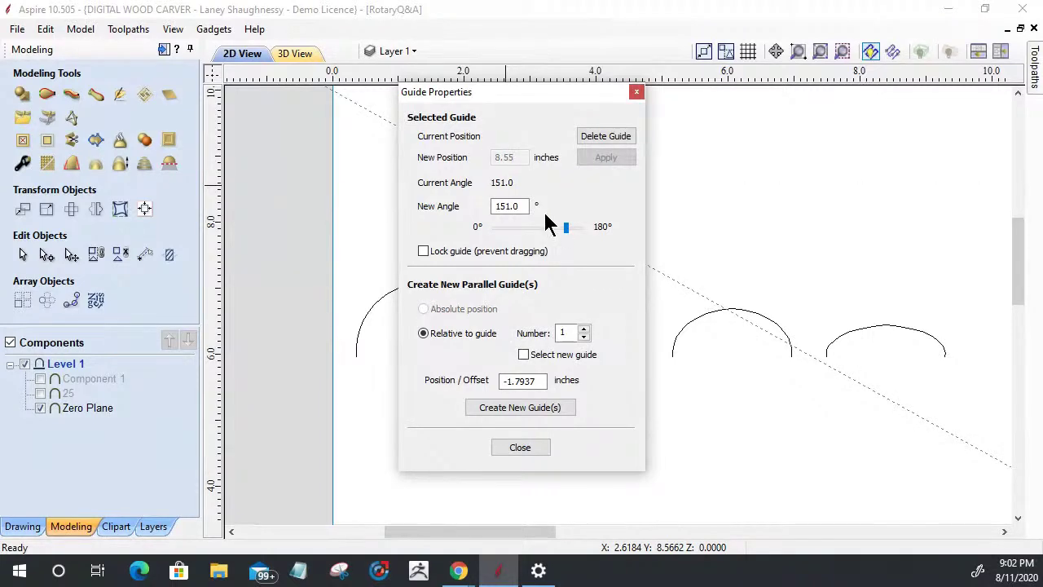
pyautogui.moveTo(566, 228); pyautogui.dragTo(563, 228)
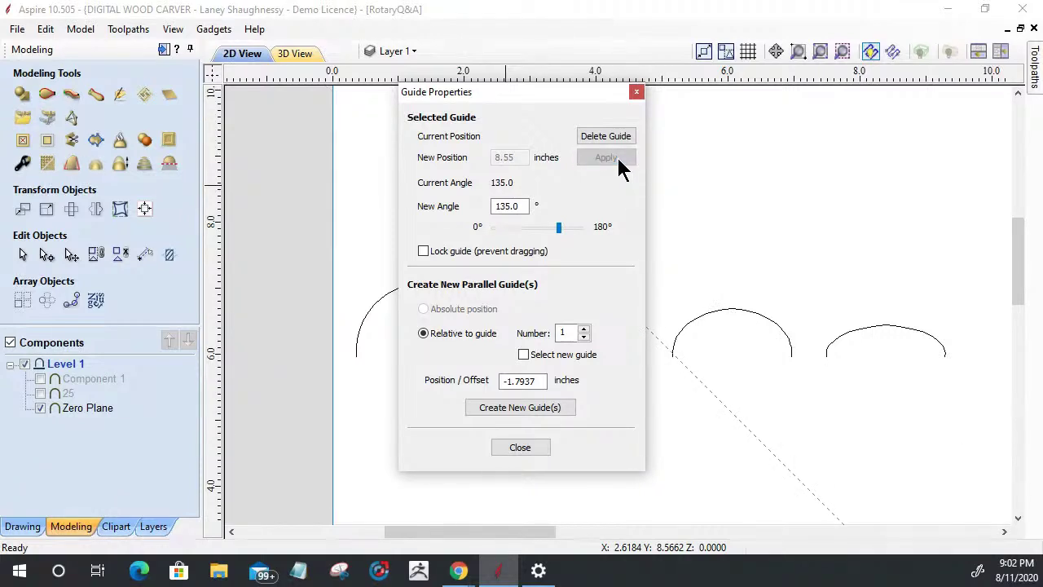
pyautogui.moveTo(560, 231); pyautogui.dragTo(580, 231)
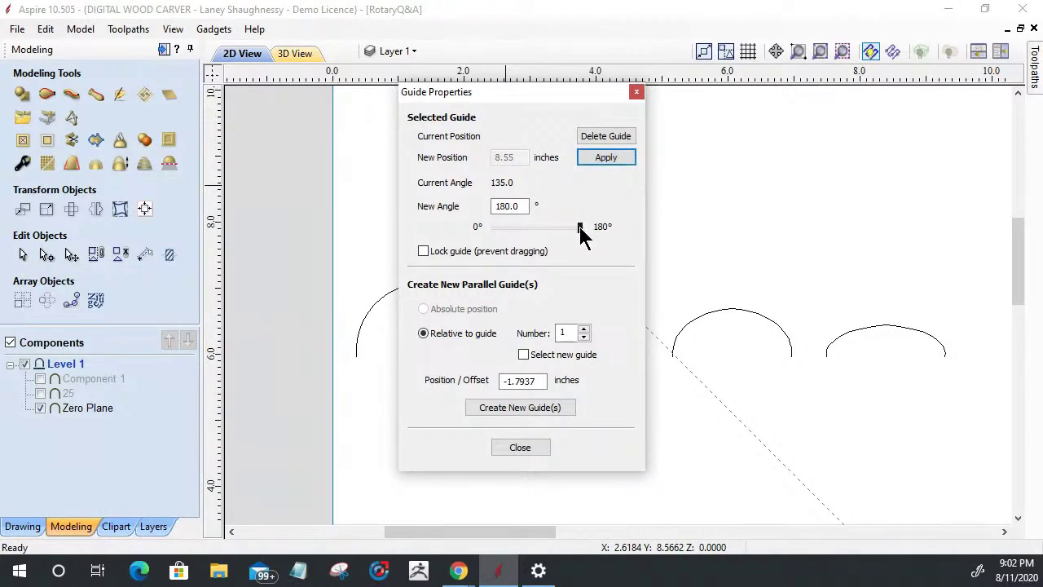
pyautogui.click(603, 159)
pyautogui.moveTo(579, 230); pyautogui.dragTo(577, 232)
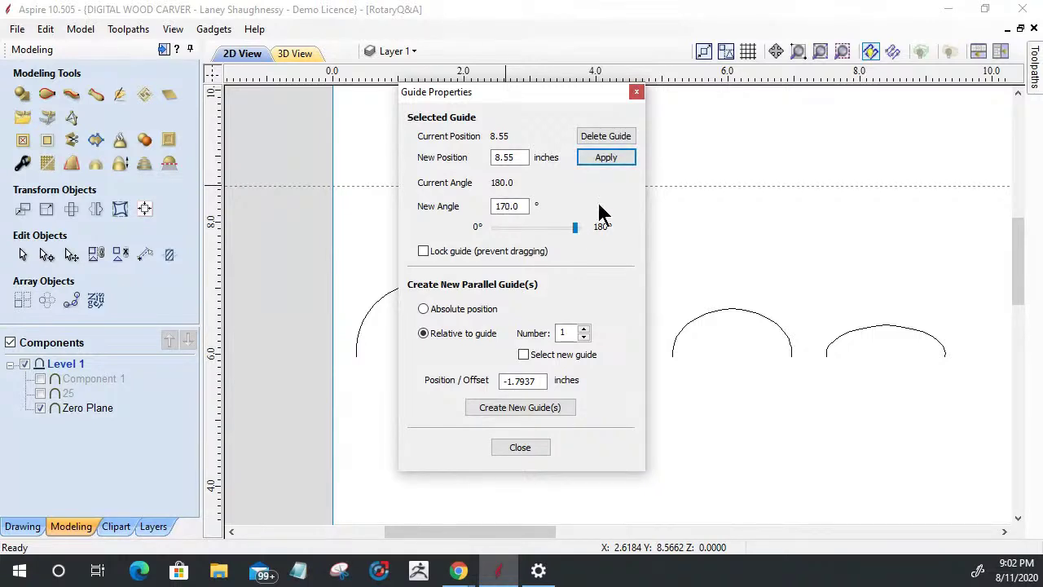
pyautogui.click(608, 158)
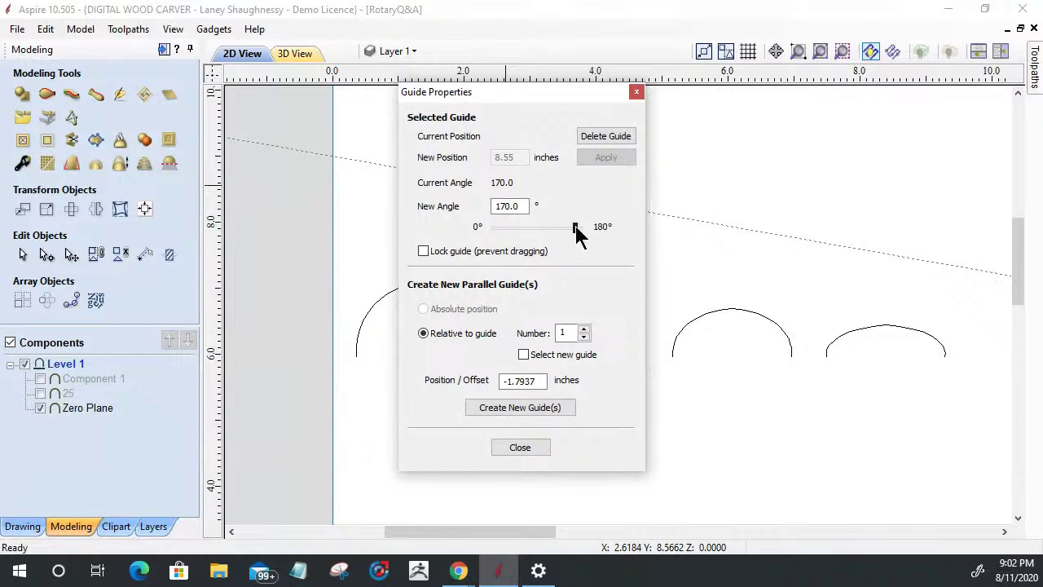
# Set the guide's angle to 175 degrees and close its properties.
pyautogui.moveTo(578, 231); pyautogui.dragTo(577, 228)
pyautogui.click(606, 158)
pyautogui.click(522, 448)
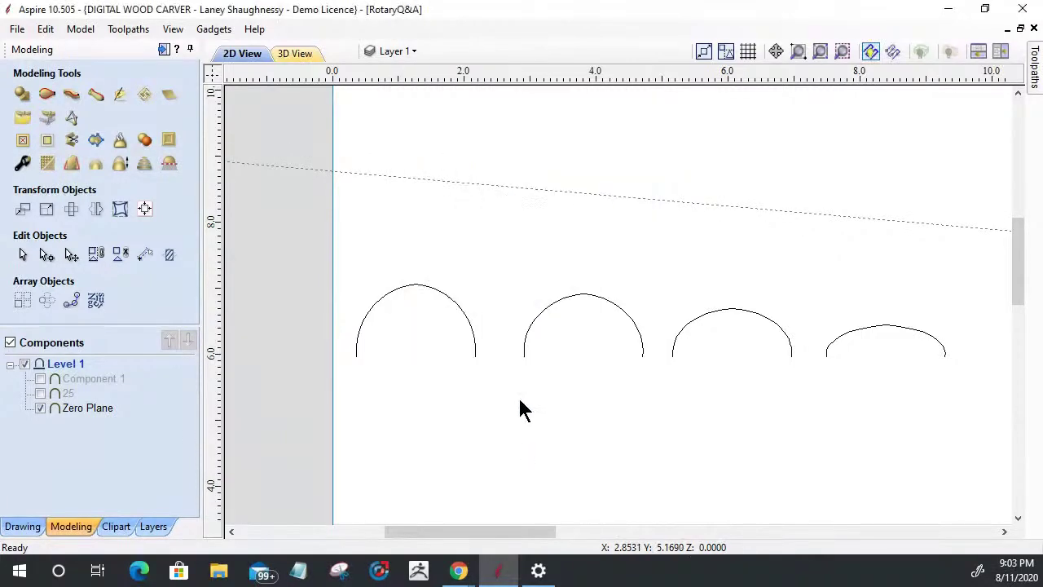
# Move the angled guide down onto the arcs so that it touches the peak of the first arc.
pyautogui.click(682, 203)
pyautogui.moveTo(683, 214); pyautogui.dragTo(672, 302)
pyautogui.moveTo(405, 277); pyautogui.dragTo(410, 285)
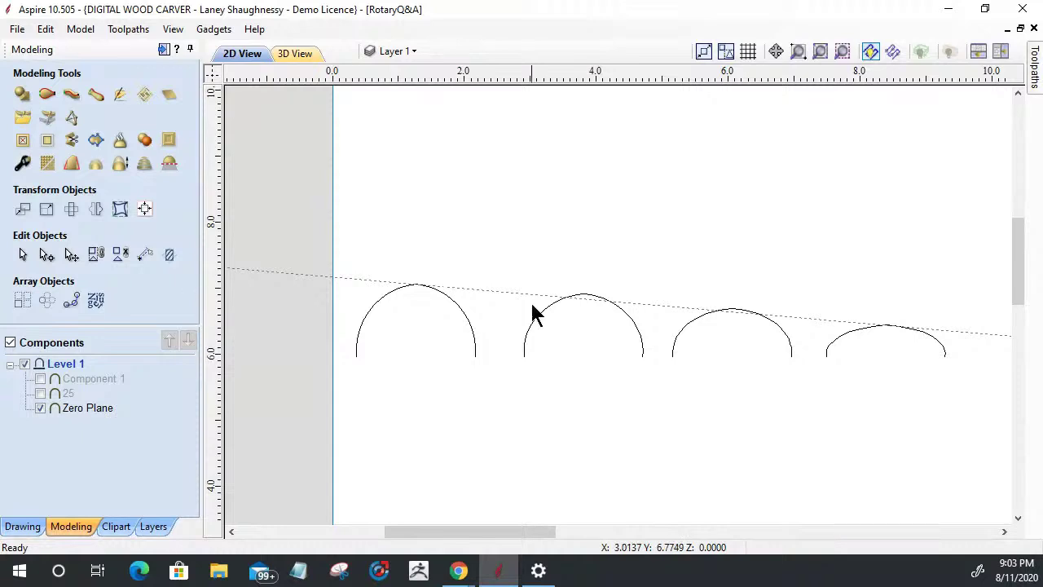
# Set the guide's angle to 177 degrees and realign it with the peak of the first arc.
pyautogui.scroll(2, 615, 322)
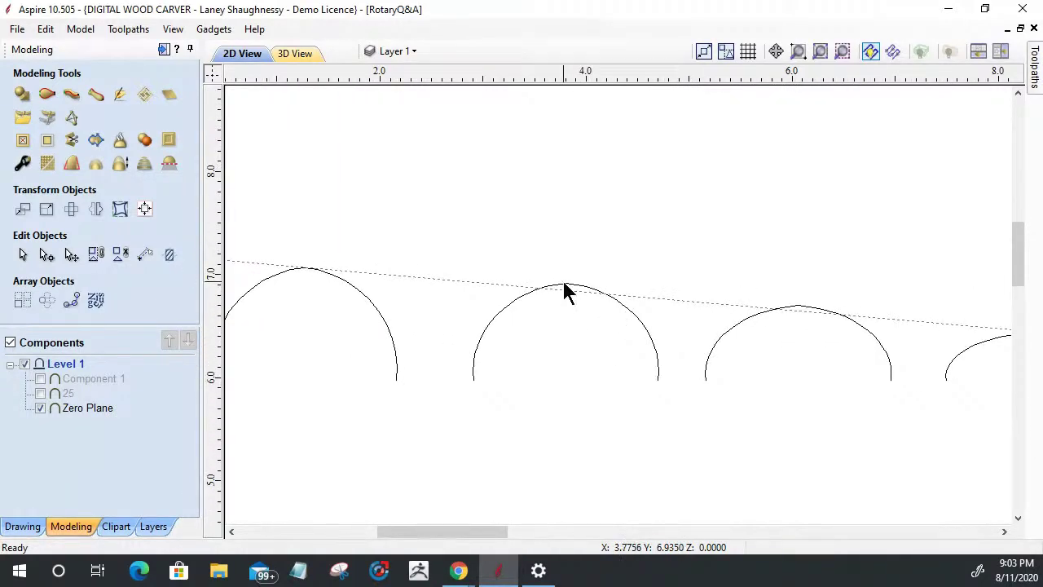
pyautogui.click(564, 285)
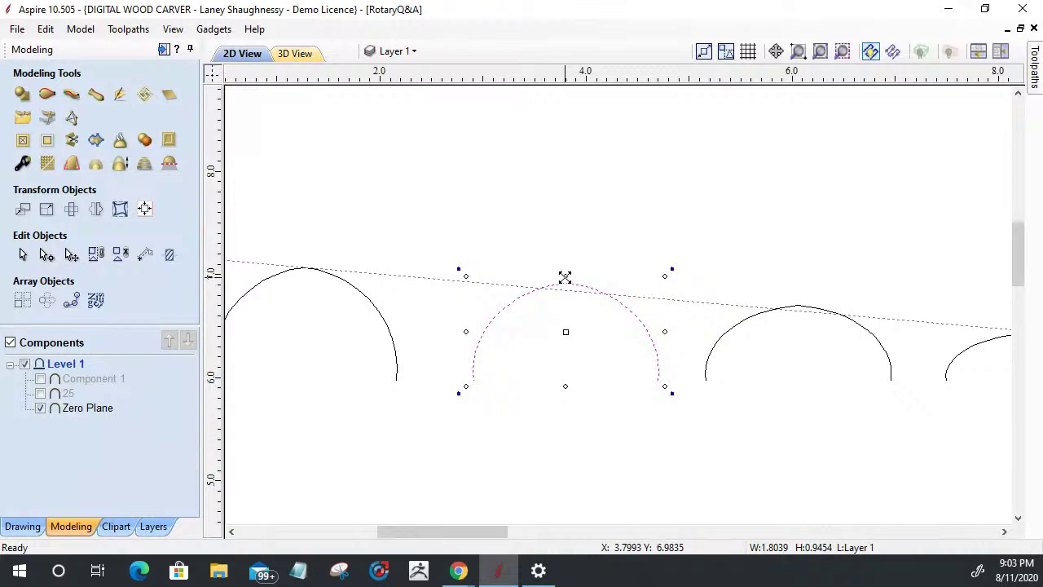
pyautogui.doubleClick(435, 282)
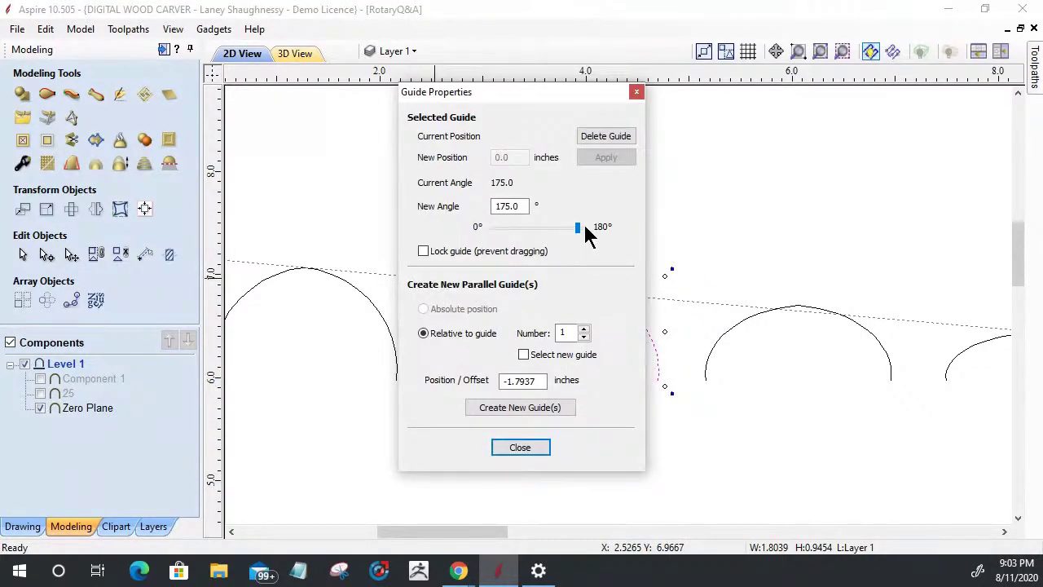
pyautogui.click(507, 209)
pyautogui.moveTo(509, 208); pyautogui.dragTo(513, 236)
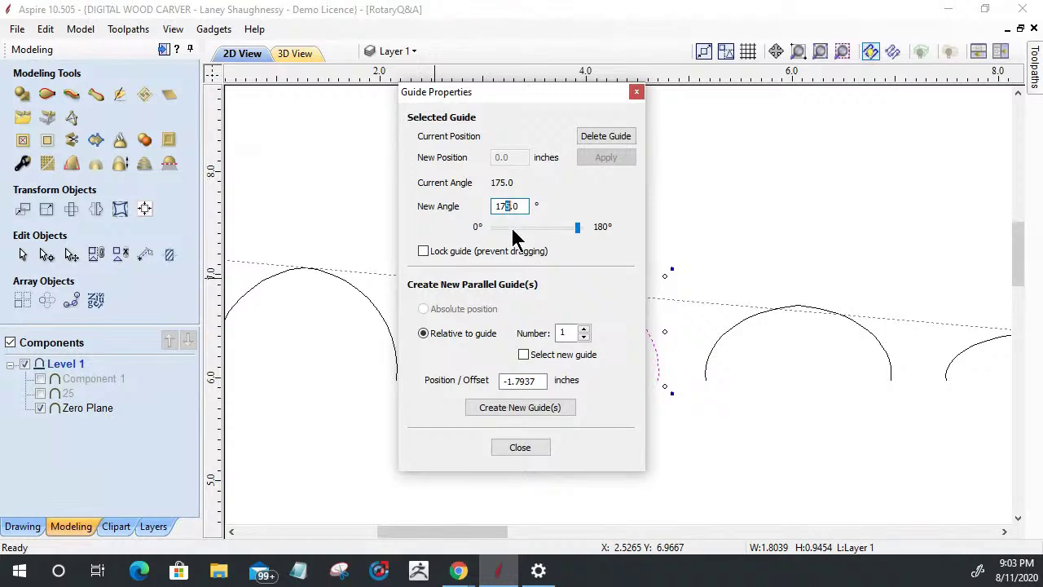
pyautogui.write('7')
pyautogui.click(606, 159)
pyautogui.click(522, 448)
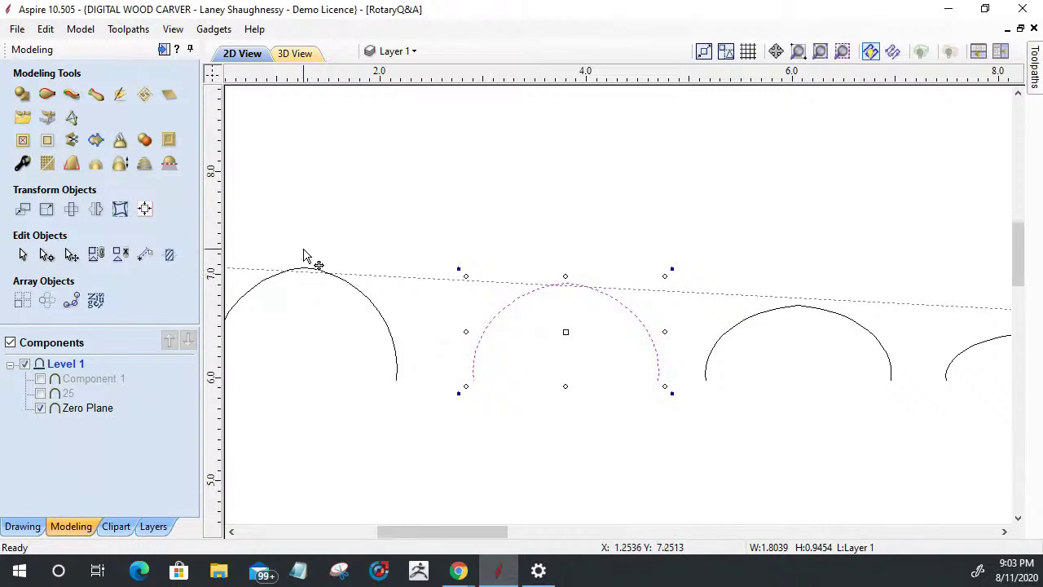
pyautogui.click(298, 273)
pyautogui.moveTo(297, 269); pyautogui.dragTo(301, 268)
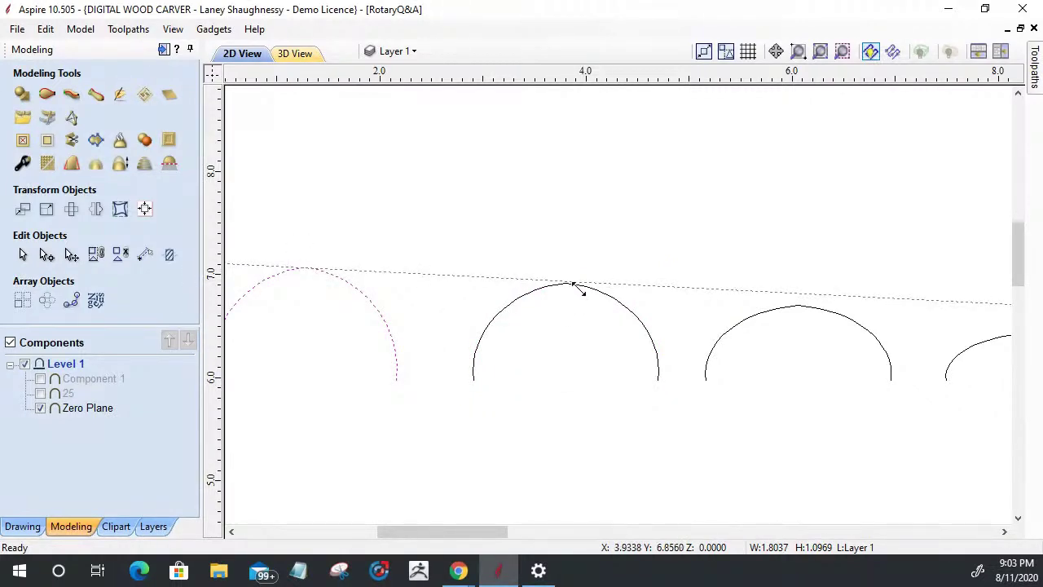
# Stretch the second arc up to the angled guide, making it about 0.96 inches high at unchanged width.
pyautogui.click(540, 295)
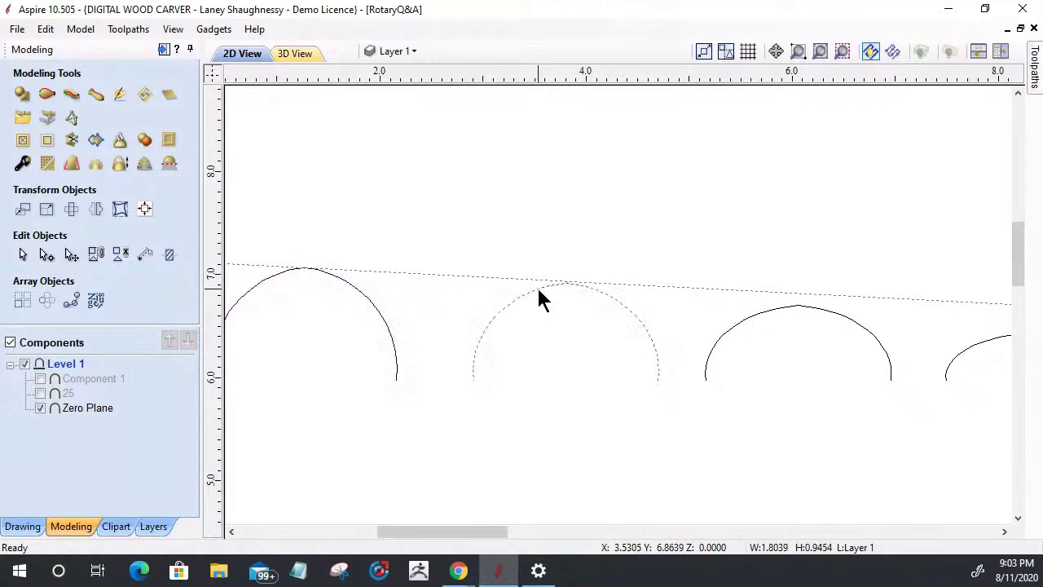
pyautogui.click(554, 284)
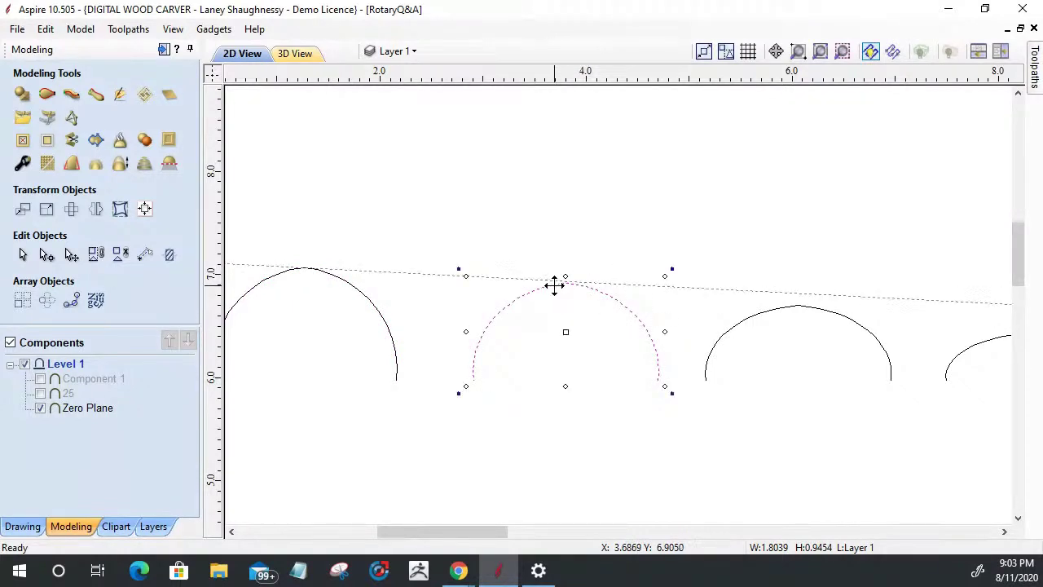
pyautogui.click(568, 279)
pyautogui.click(567, 279)
pyautogui.scroll(5, 563, 321)
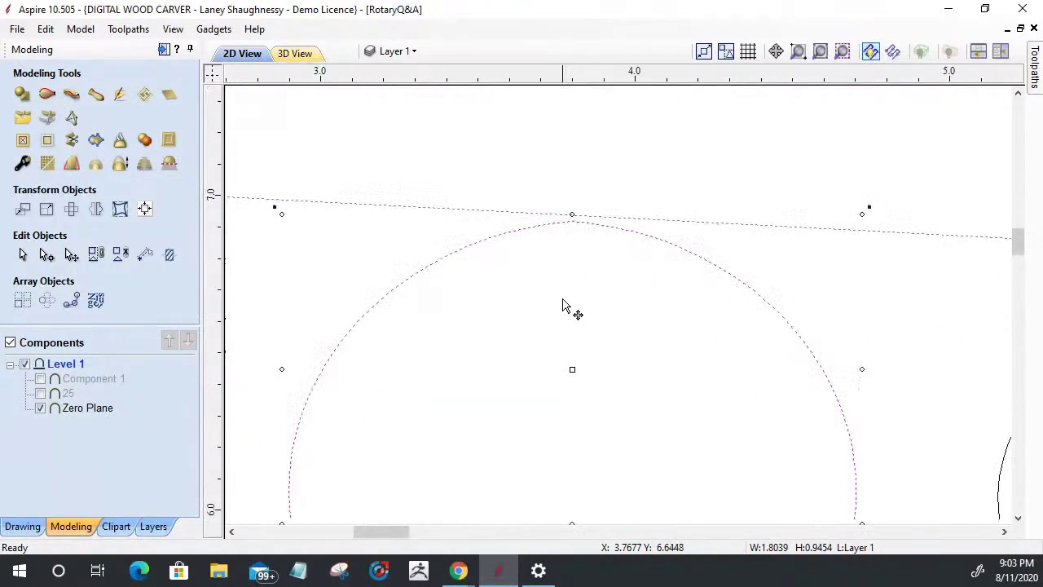
pyautogui.moveTo(572, 212); pyautogui.dragTo(573, 209)
pyautogui.scroll(-5, 566, 282)
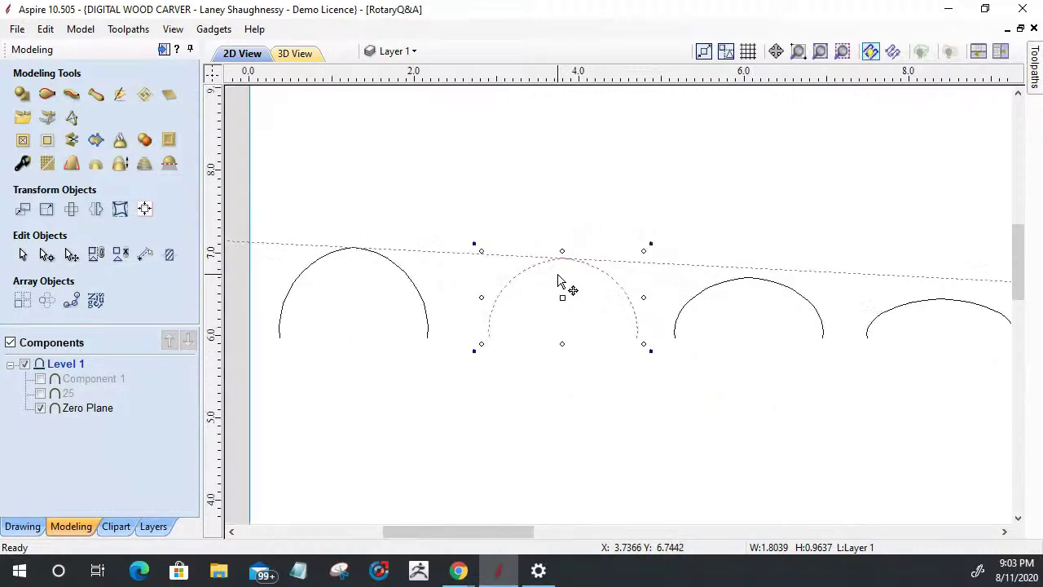
# Stretch the third arc up until its peak meets the angled guide, about 0.85 inches high.
pyautogui.click(744, 282)
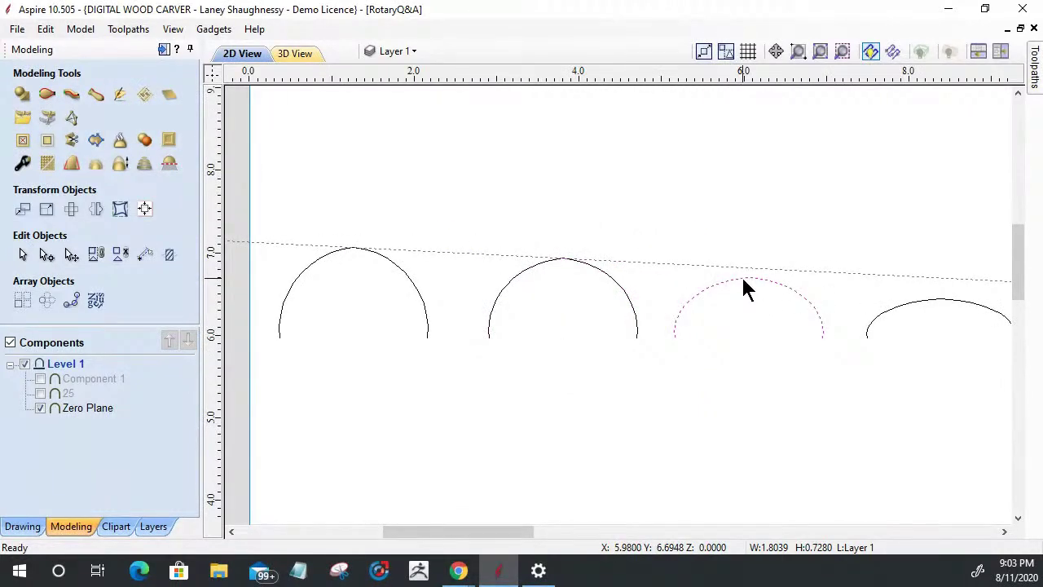
pyautogui.click(744, 287)
pyautogui.moveTo(745, 269); pyautogui.dragTo(749, 266)
pyautogui.scroll(-3, 698, 291)
pyautogui.scroll(4, 809, 307)
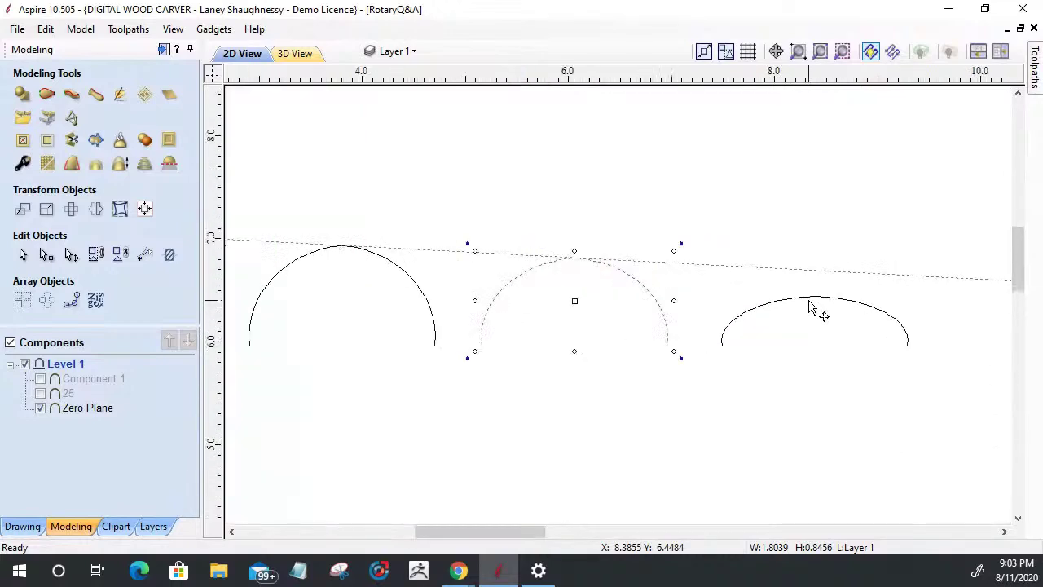
# Stretch the fourth arc upward to the level of the angled guide, about 0.83 inches high.
pyautogui.scroll(-3, 809, 307)
pyautogui.scroll(3, 842, 298)
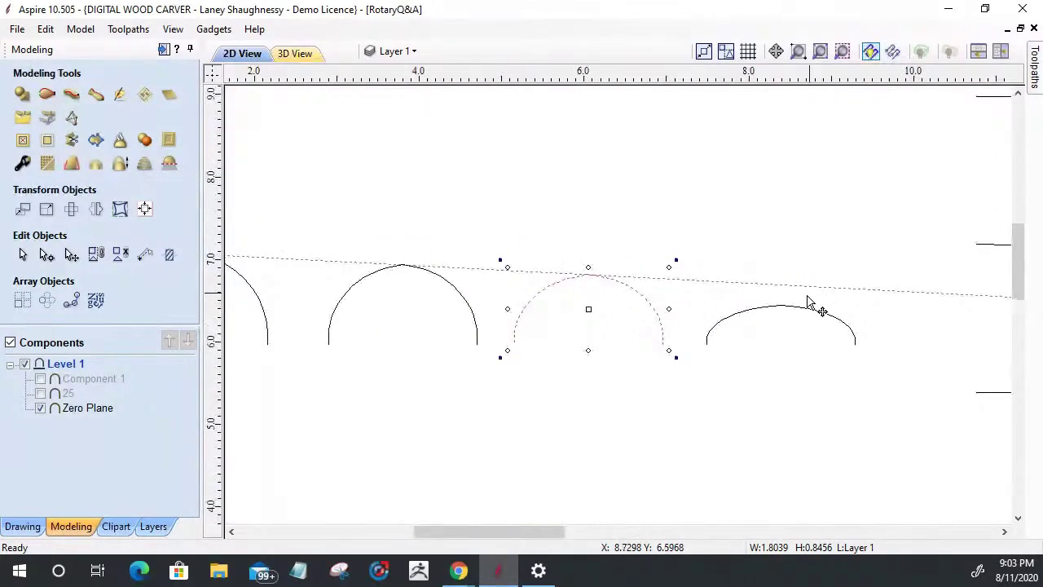
pyautogui.click(786, 314)
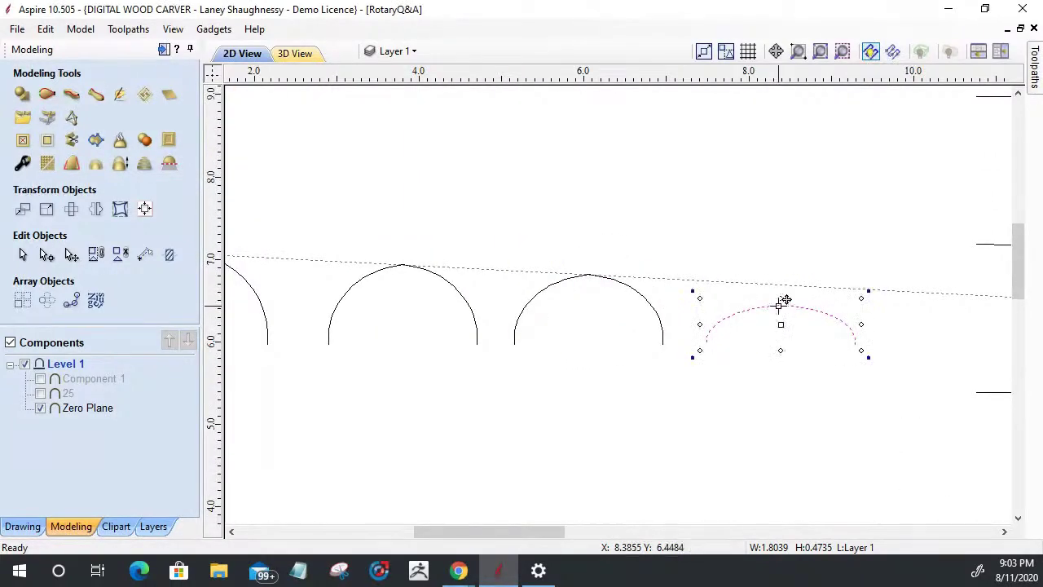
pyautogui.moveTo(780, 298); pyautogui.dragTo(780, 275)
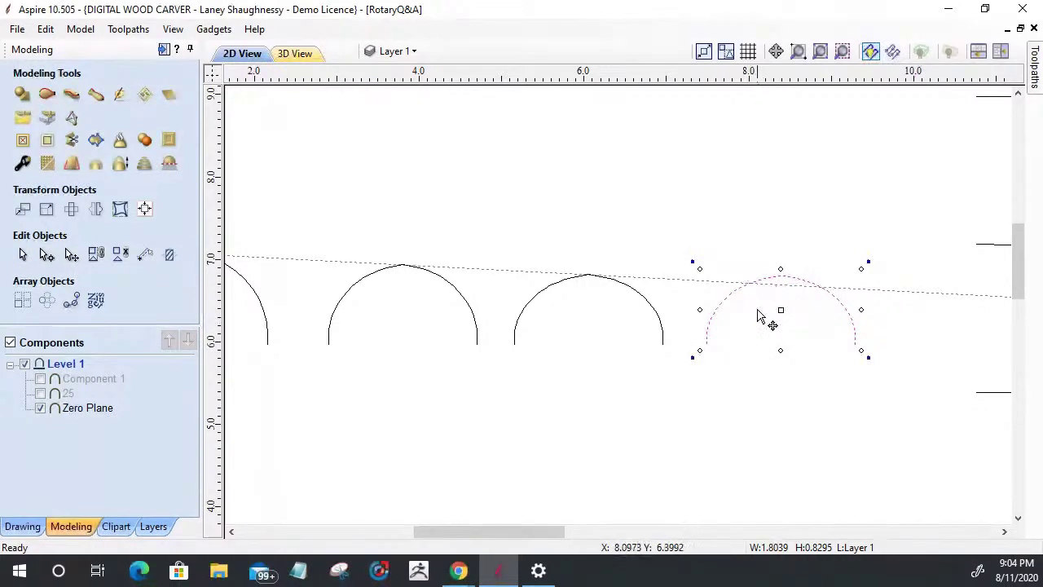
# Deselect the fourth arc and remove the angled guide from the drawing.
pyautogui.scroll(-5, 761, 317)
pyautogui.click(640, 348)
pyautogui.scroll(-2, 571, 298)
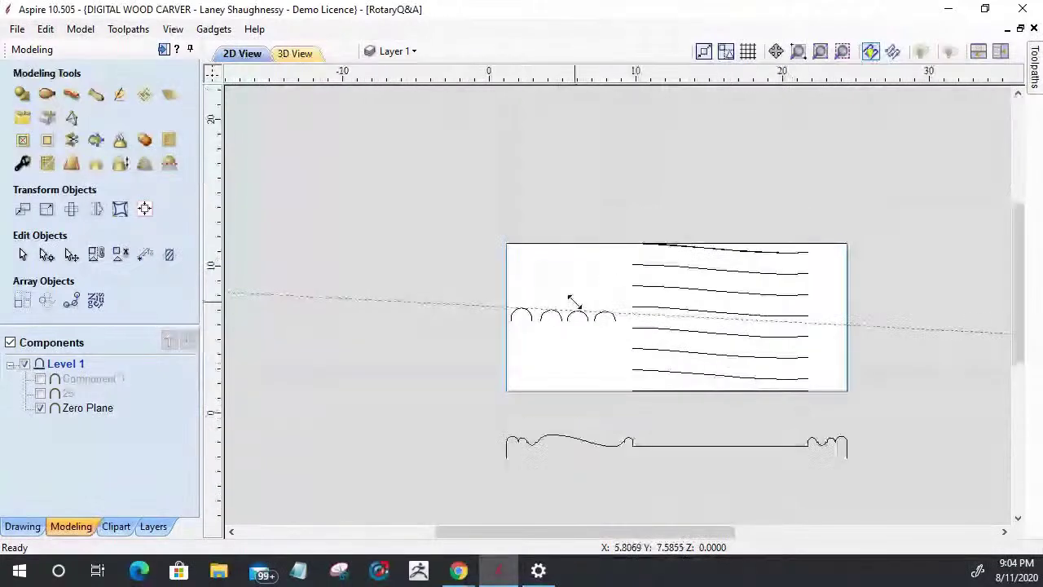
pyautogui.scroll(3, 570, 299)
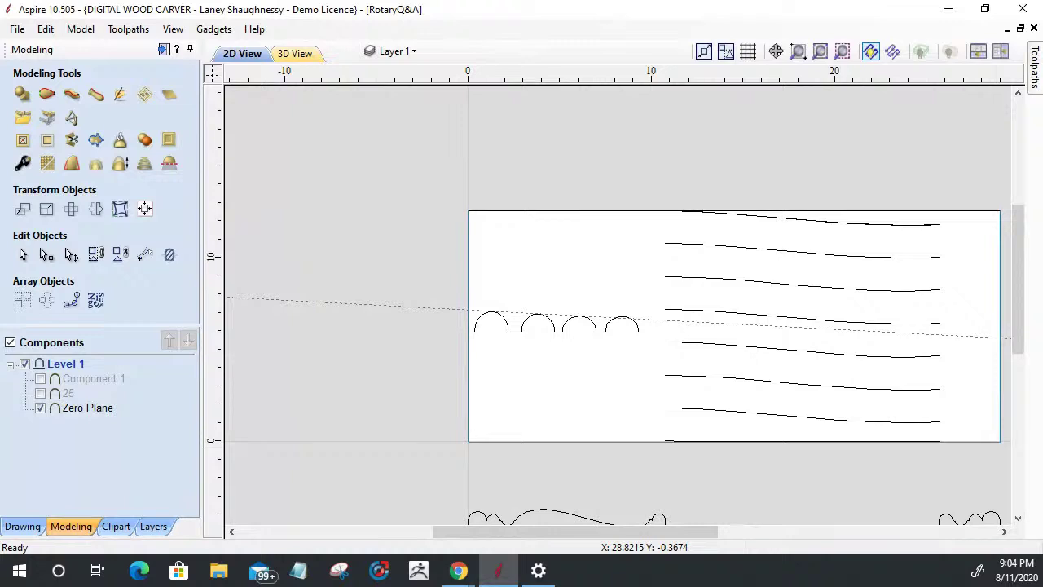
pyautogui.moveTo(446, 308); pyautogui.dragTo(465, 9)
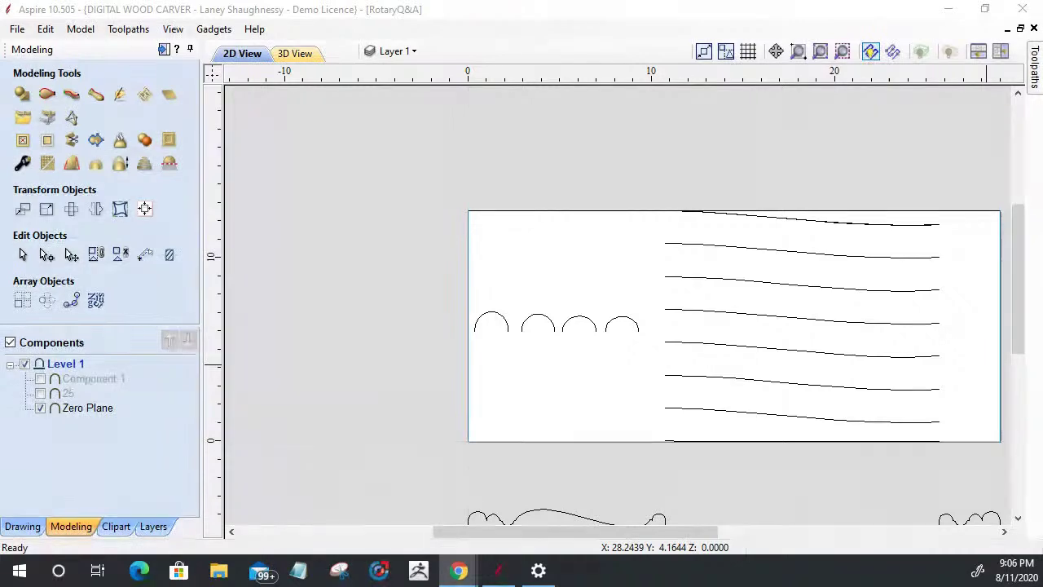
# Start a Two Rail Sweep using the two uppermost wavy lines as drive rails.
pyautogui.click(699, 442)
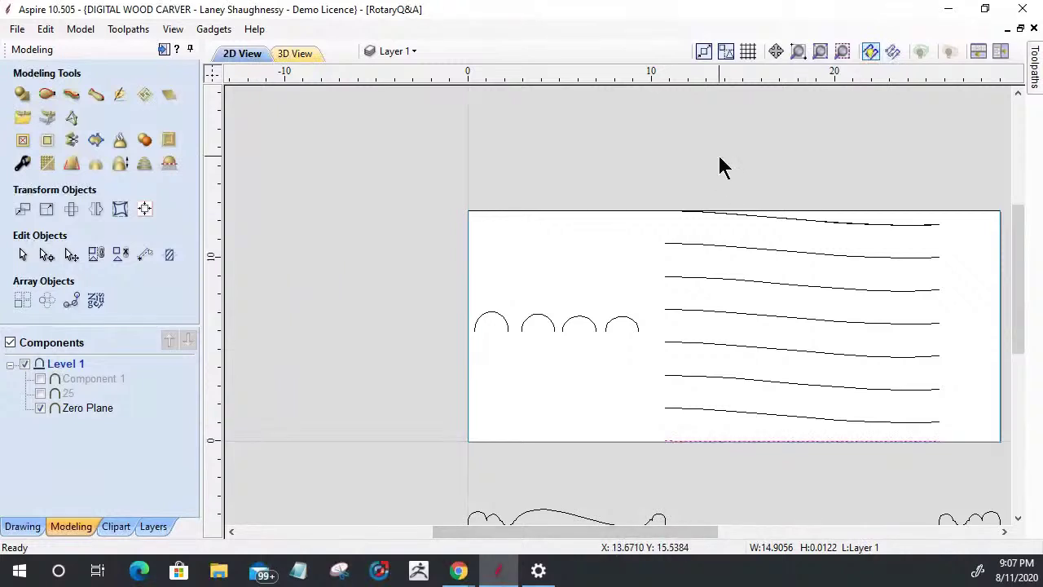
pyautogui.click(746, 213)
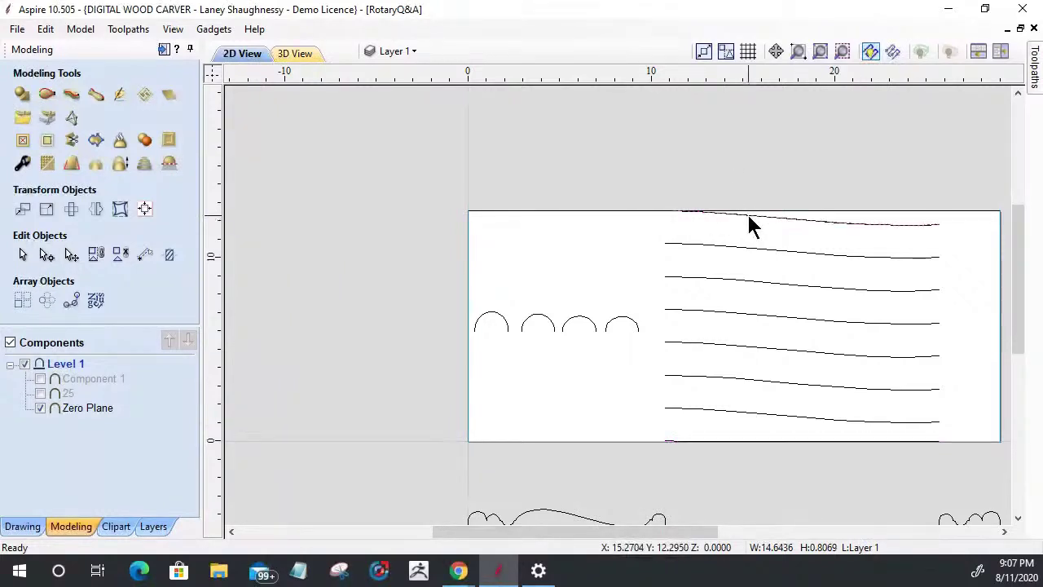
pyautogui.keyDown('shift'); pyautogui.click(673, 243); pyautogui.keyUp('shift')
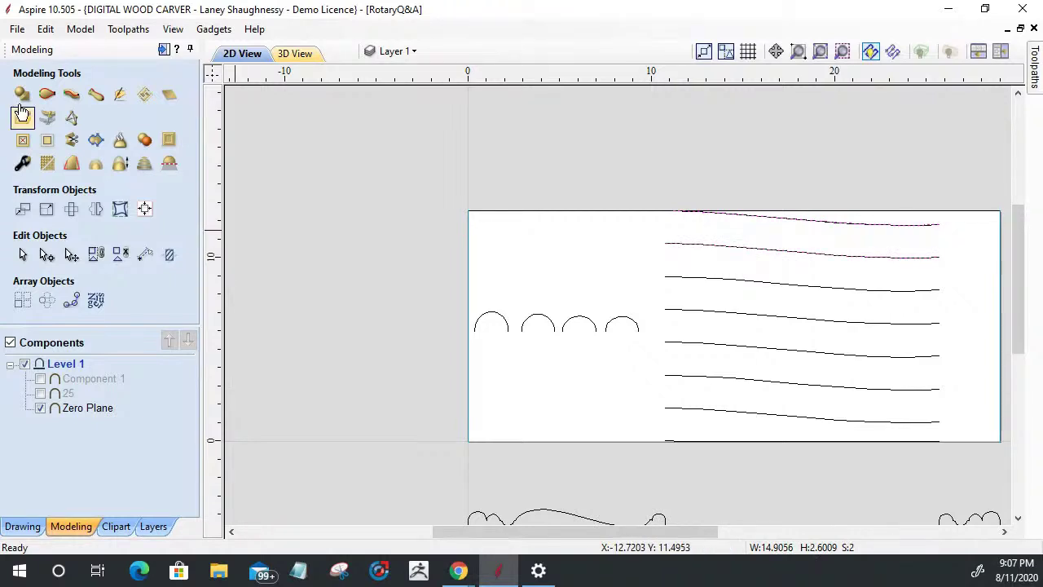
pyautogui.click(47, 94)
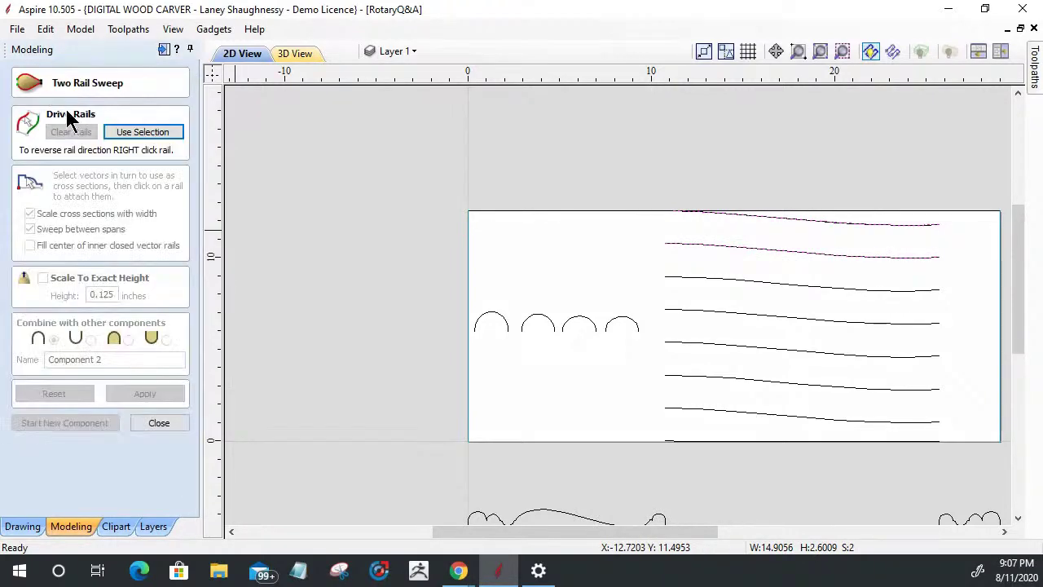
pyautogui.click(140, 131)
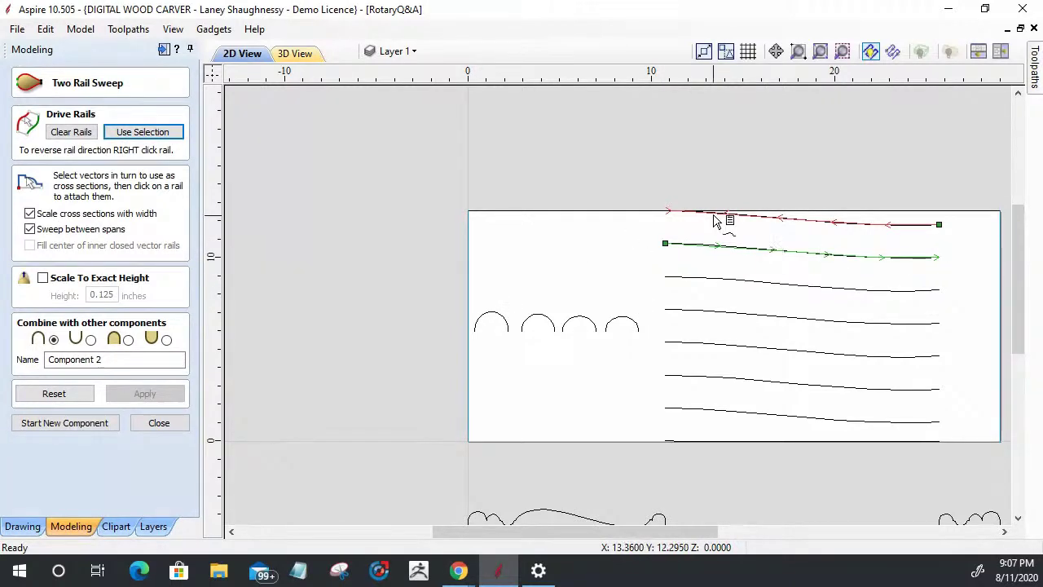
# Reverse the direction of the upper drive rail so that both rails run the same way.
pyautogui.scroll(3, 723, 221)
pyautogui.scroll(-1, 696, 215)
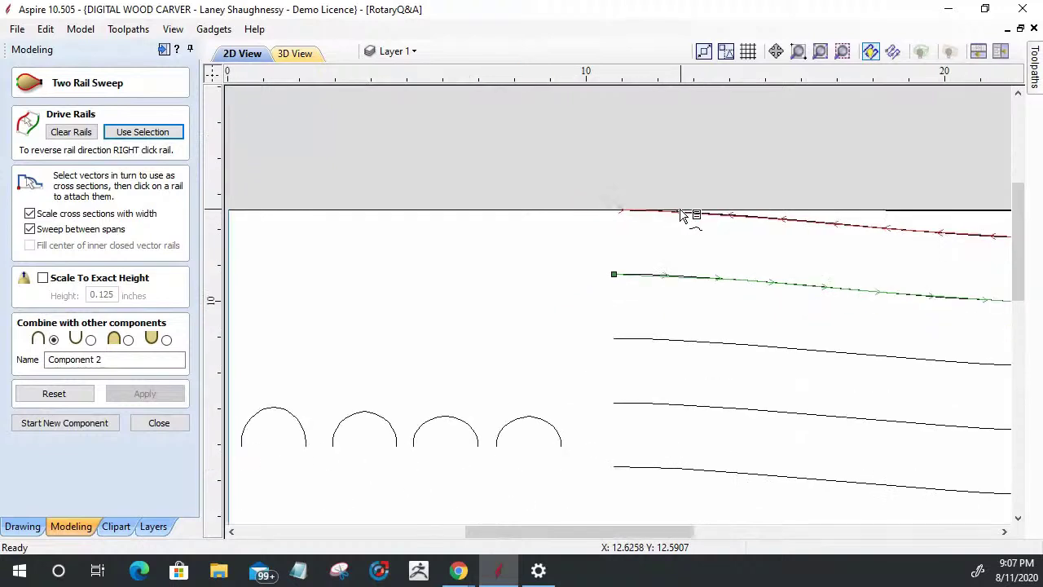
pyautogui.scroll(-1, 660, 259)
pyautogui.scroll(-1, 660, 259)
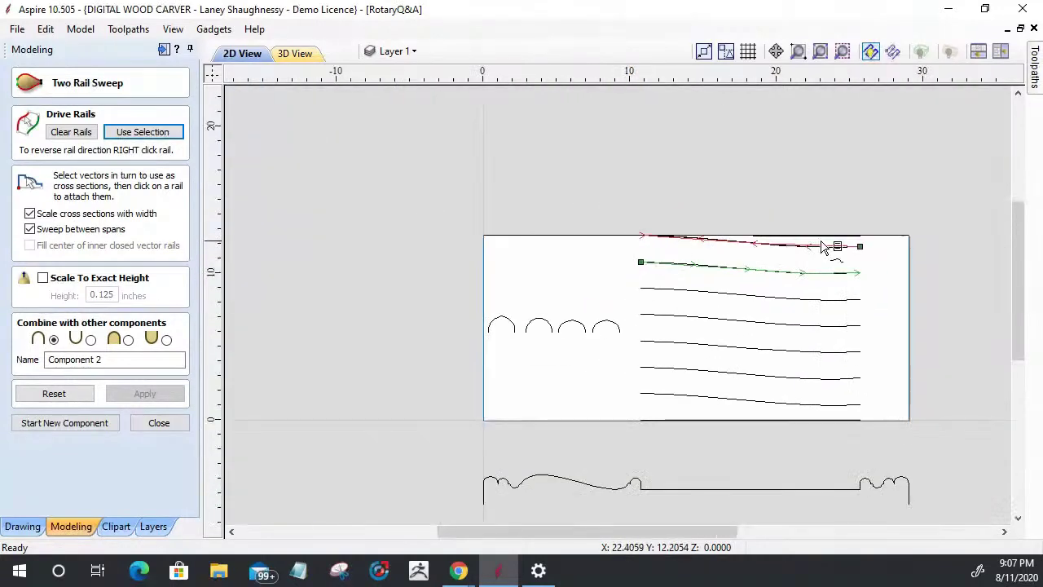
pyautogui.rightClick(860, 246)
pyautogui.click(903, 261)
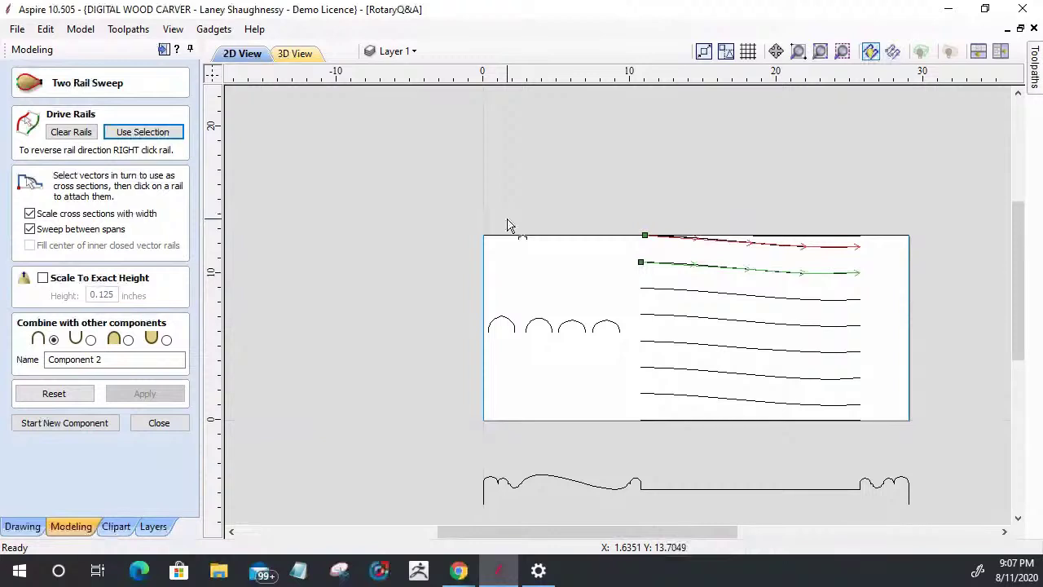
# Attach the first arc at the start of the rails and the second arc about a third of the way along.
pyautogui.click(503, 325)
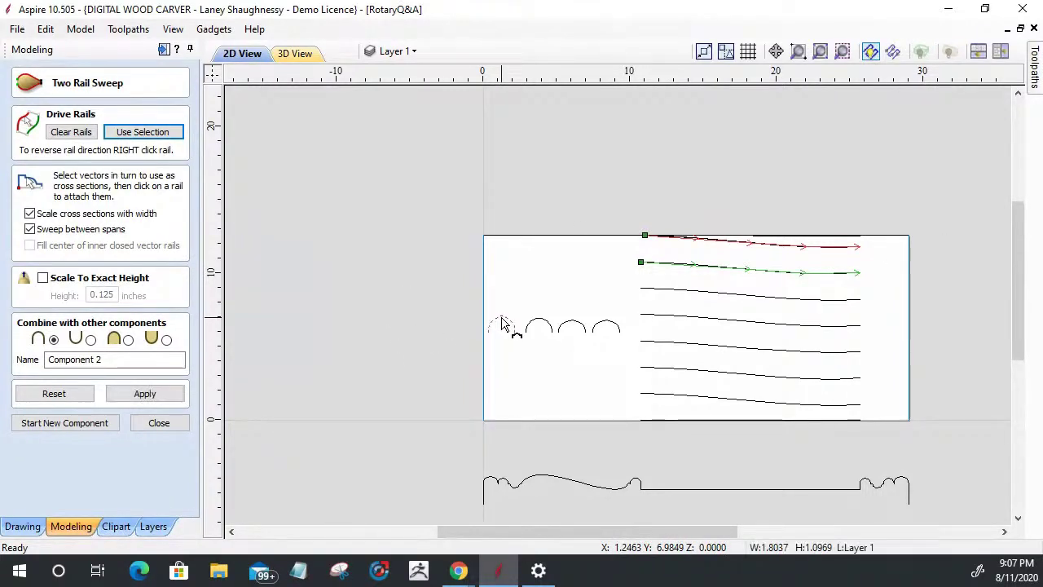
pyautogui.click(643, 265)
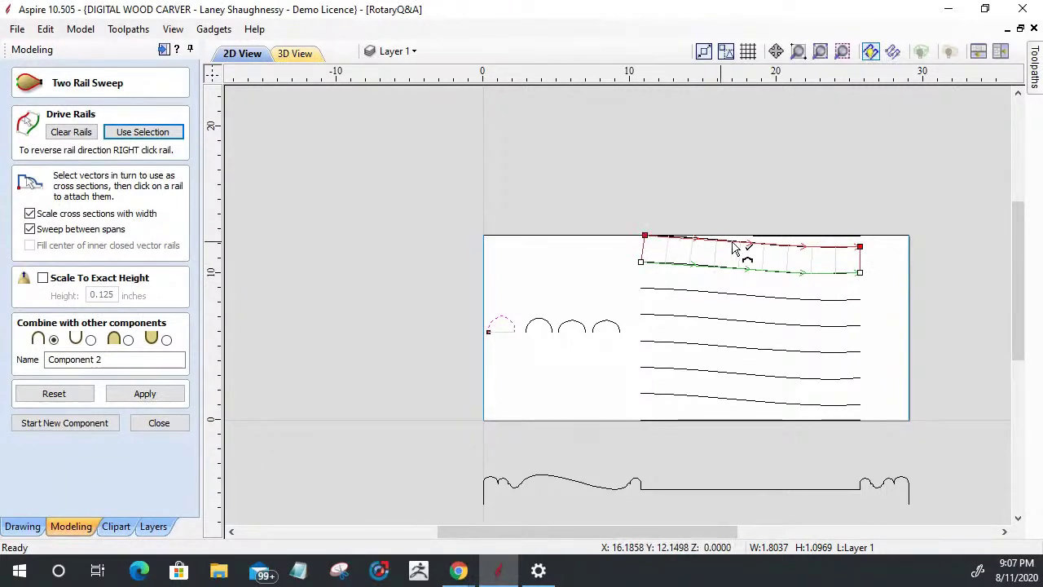
pyautogui.click(544, 326)
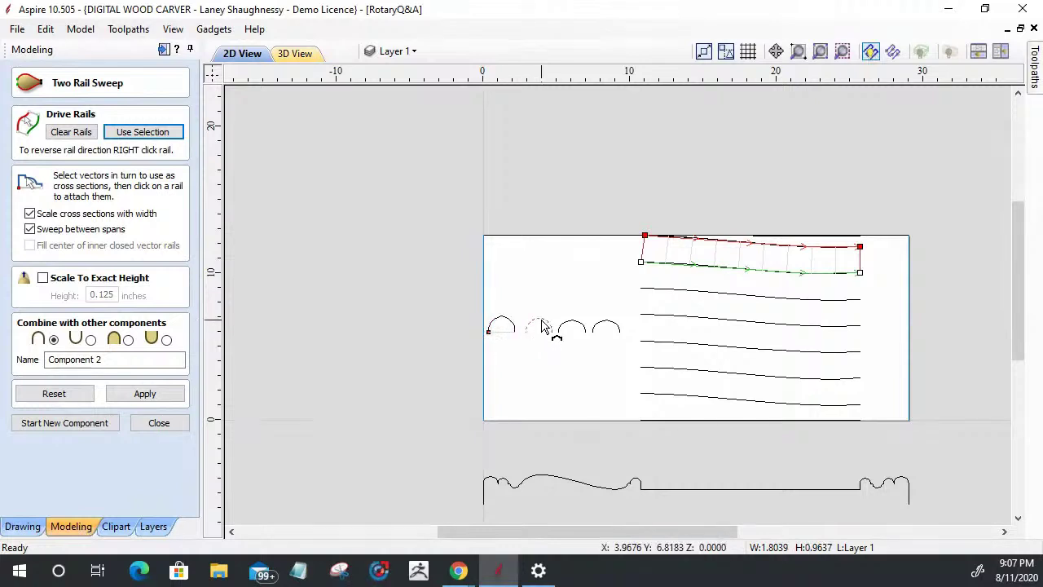
pyautogui.click(711, 244)
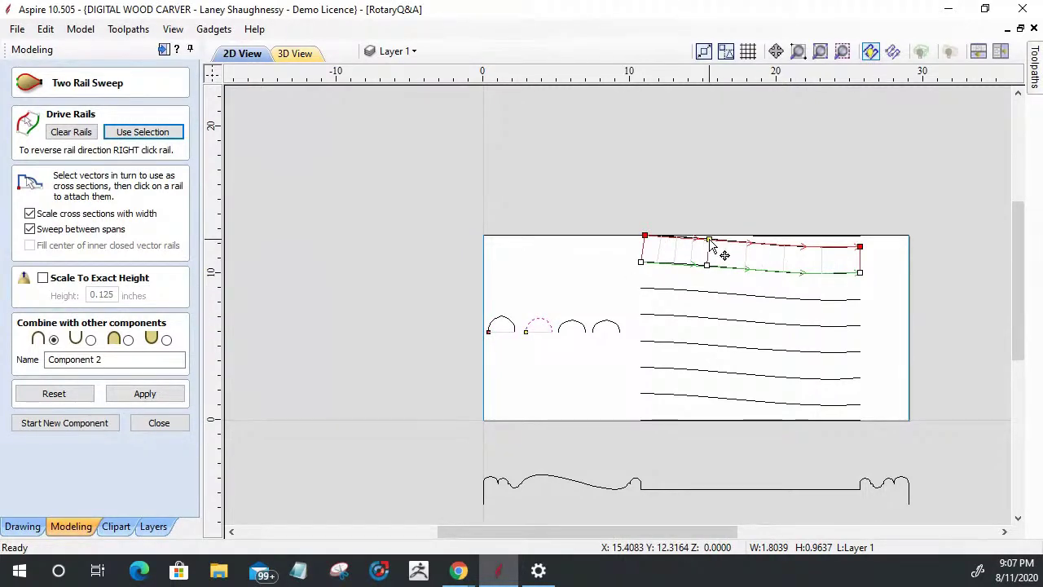
# Attach the third arc around the middle of the rails and the fourth arc at their far end, adding another section just before it.
pyautogui.click(573, 328)
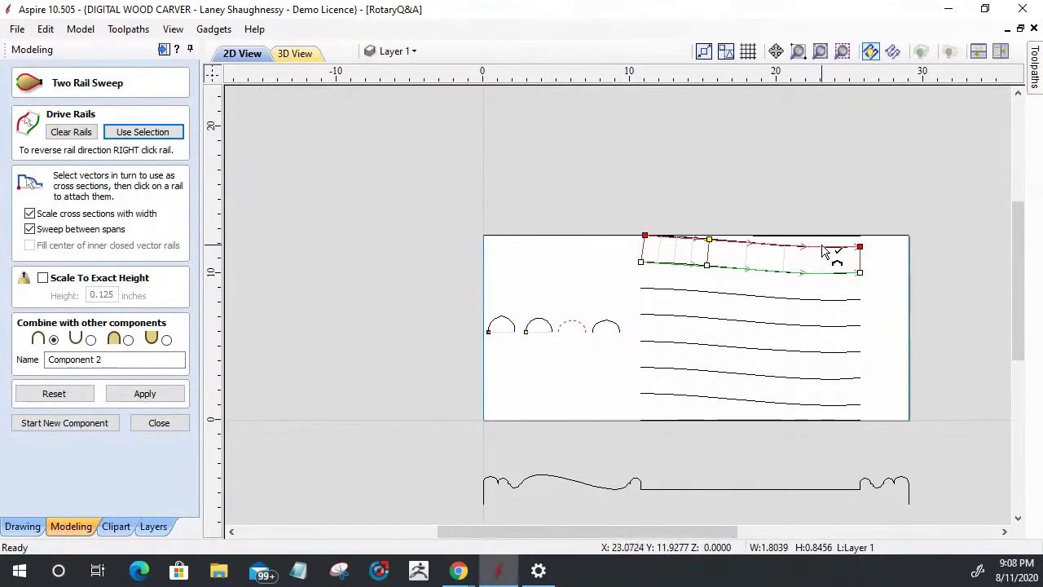
pyautogui.click(766, 246)
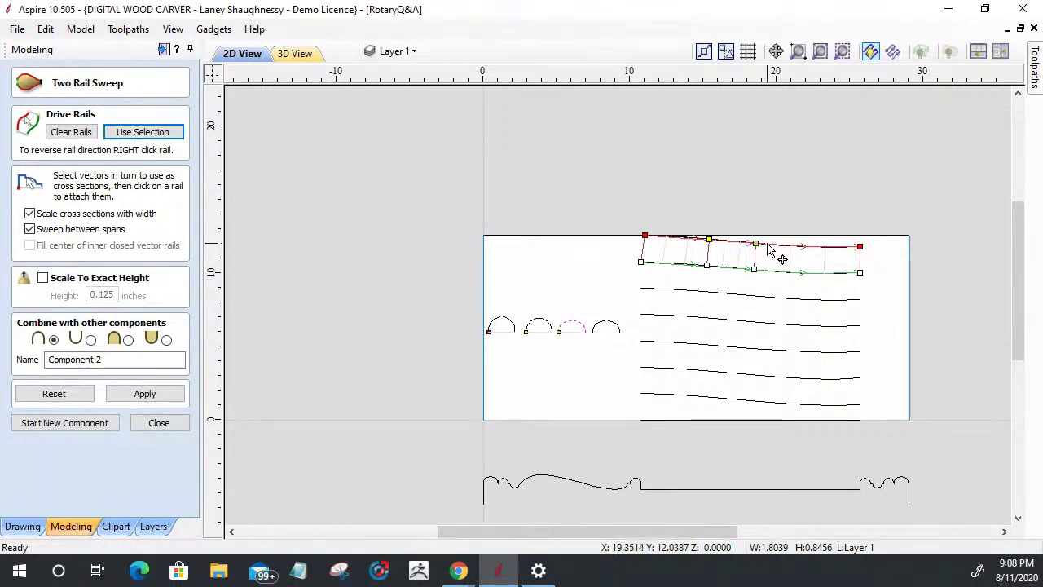
pyautogui.click(610, 327)
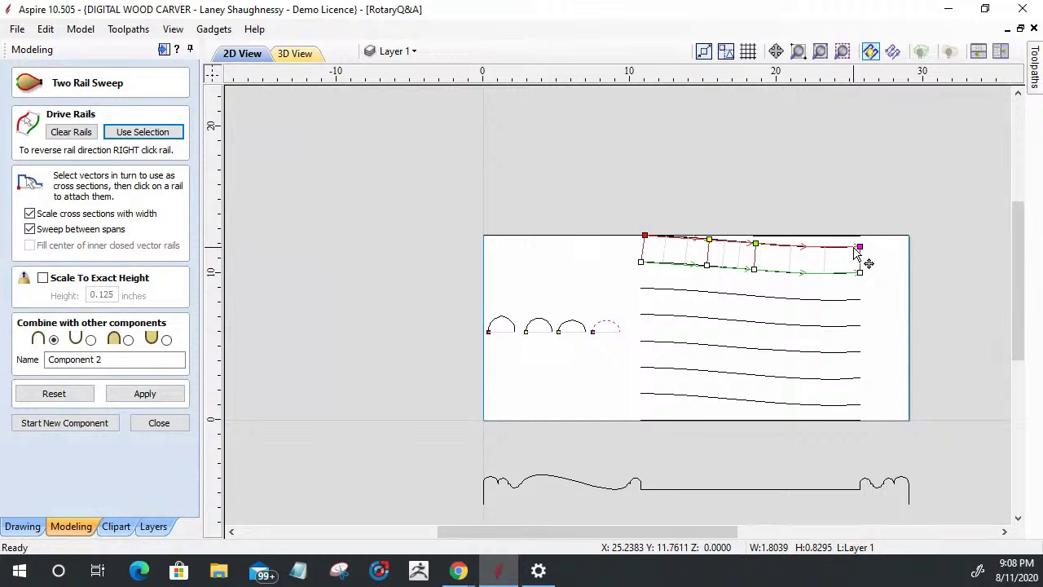
pyautogui.scroll(5, 858, 253)
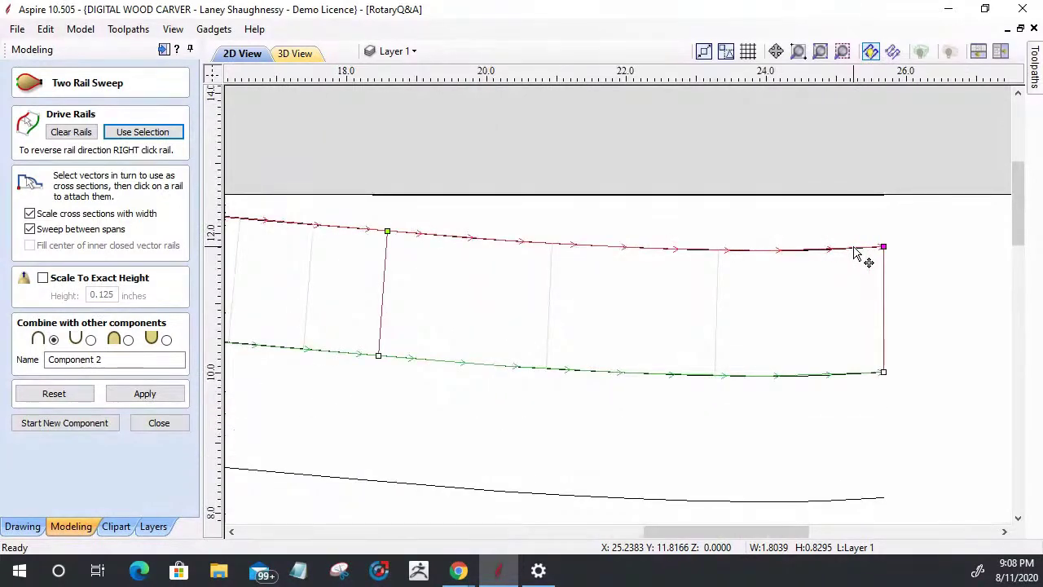
pyautogui.click(852, 251)
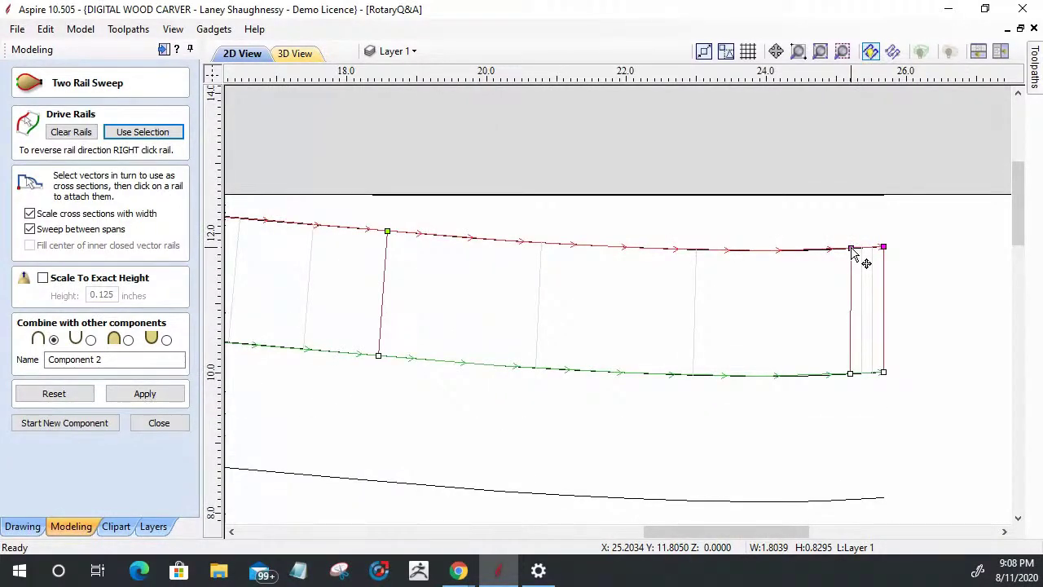
pyautogui.scroll(-5, 853, 254)
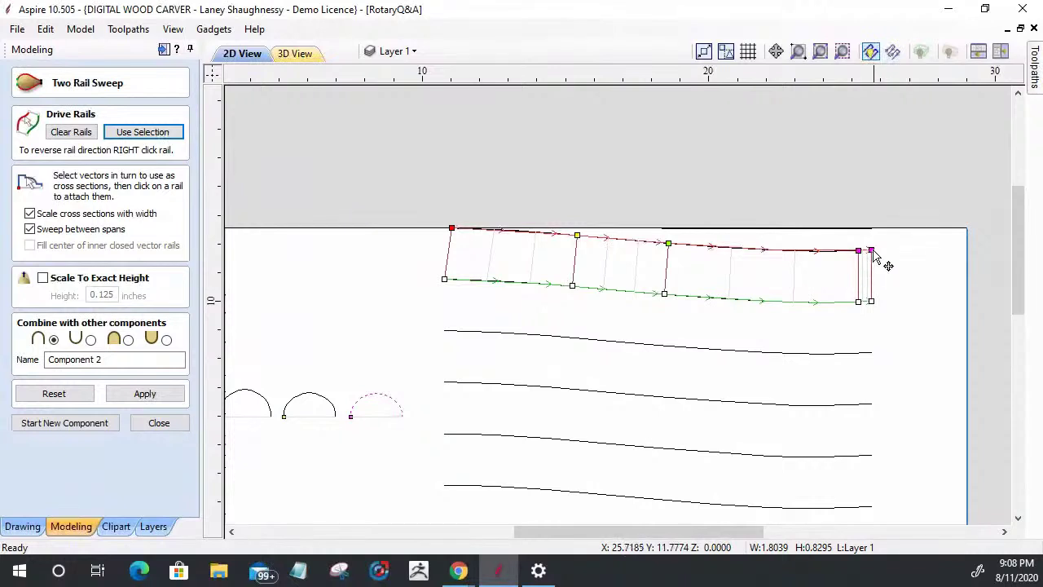
pyautogui.scroll(-2, 880, 322)
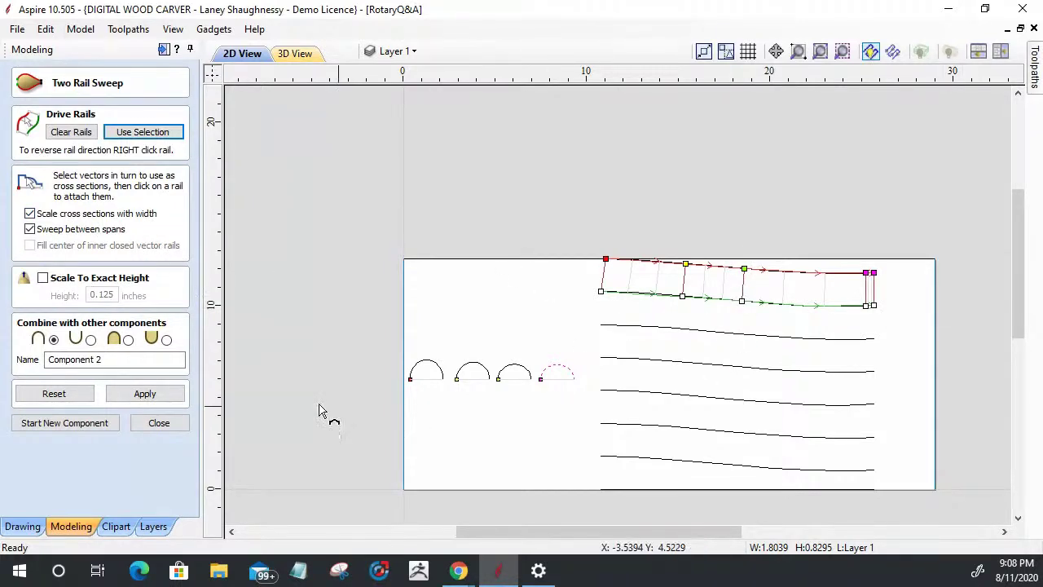
# Apply the two rail sweep and examine the resulting tapered shape in 3D from several angles.
pyautogui.click(149, 394)
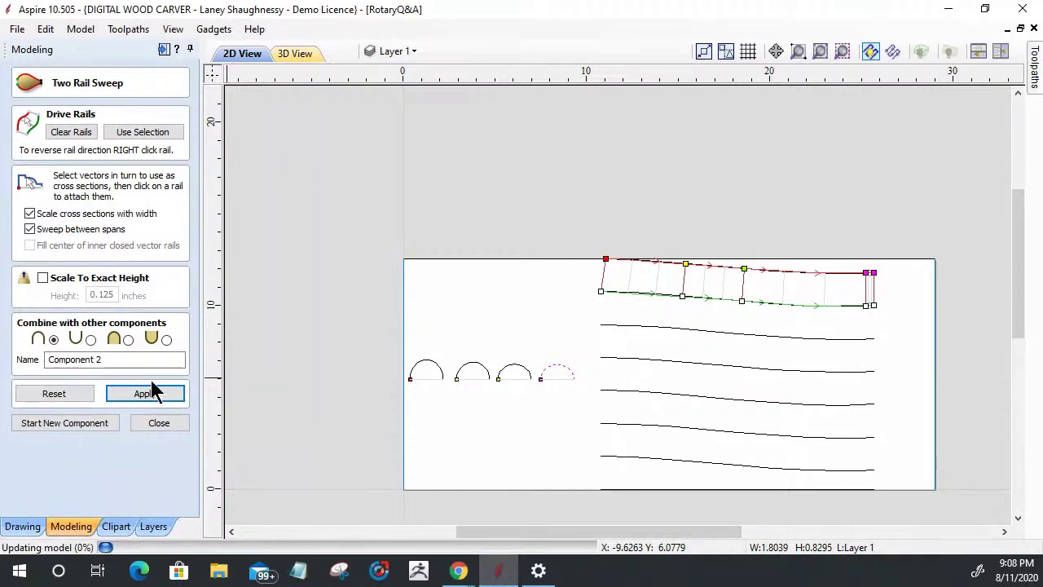
pyautogui.click(301, 54)
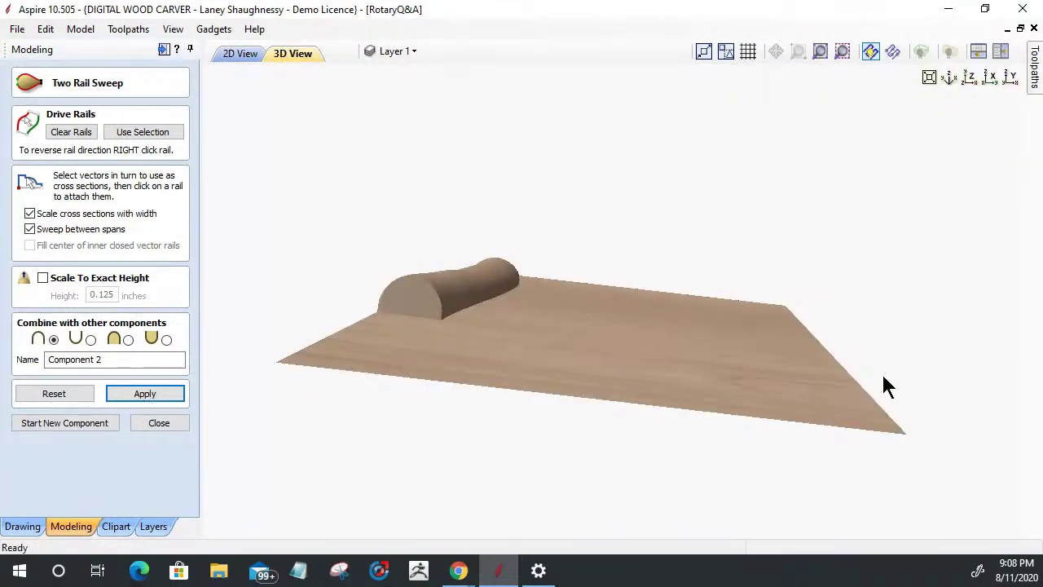
pyautogui.moveTo(883, 381); pyautogui.dragTo(767, 418)
pyautogui.scroll(5, 603, 513)
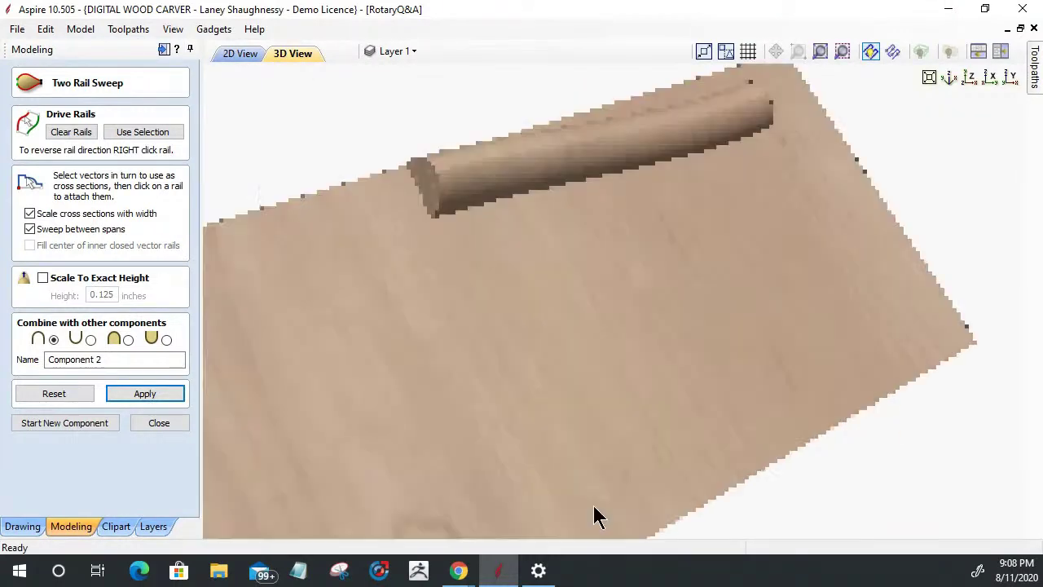
pyautogui.moveTo(687, 342); pyautogui.dragTo(699, 139)
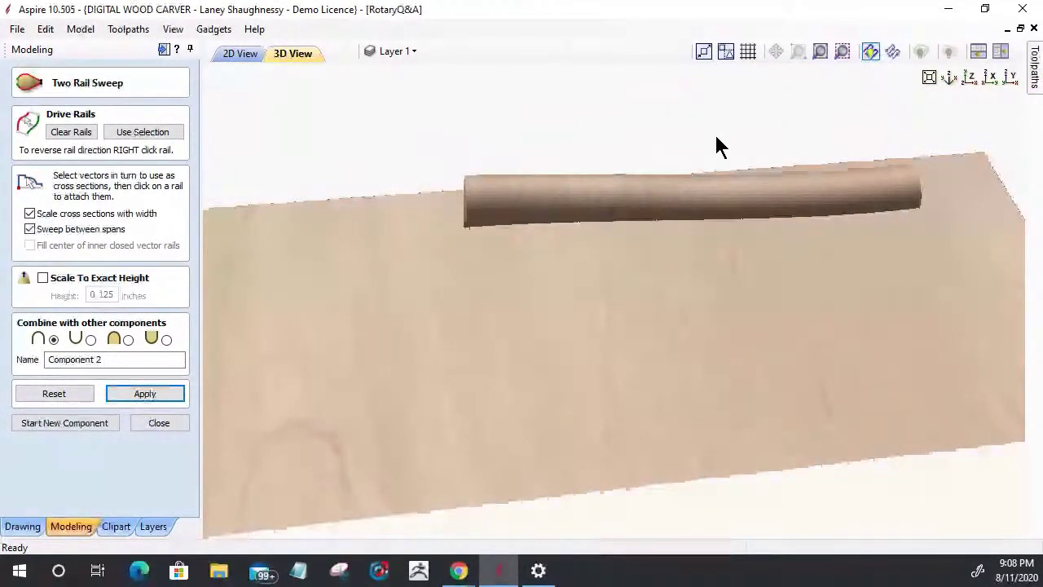
# Inspect the swept shape up close, finish it as its own component, close the Two Rail Sweep and view the model from straight above.
pyautogui.moveTo(718, 146); pyautogui.dragTo(233, 296)
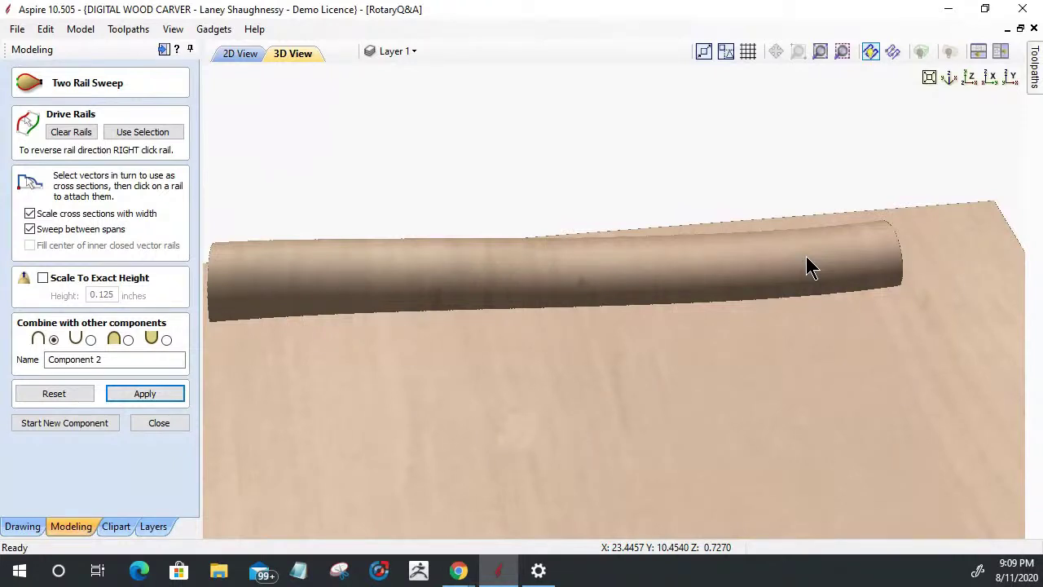
pyautogui.moveTo(437, 380); pyautogui.dragTo(815, 167)
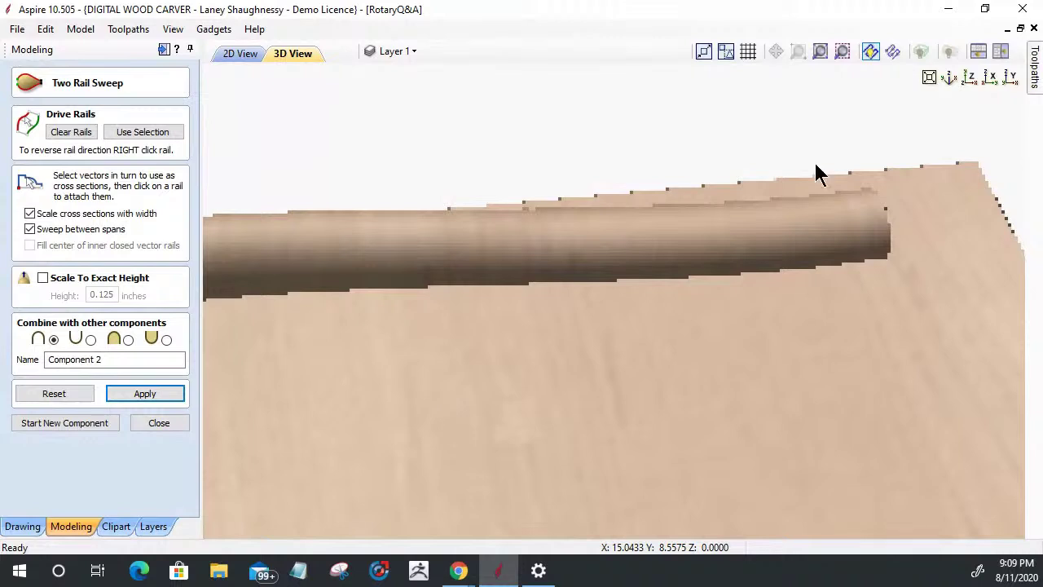
pyautogui.click(62, 425)
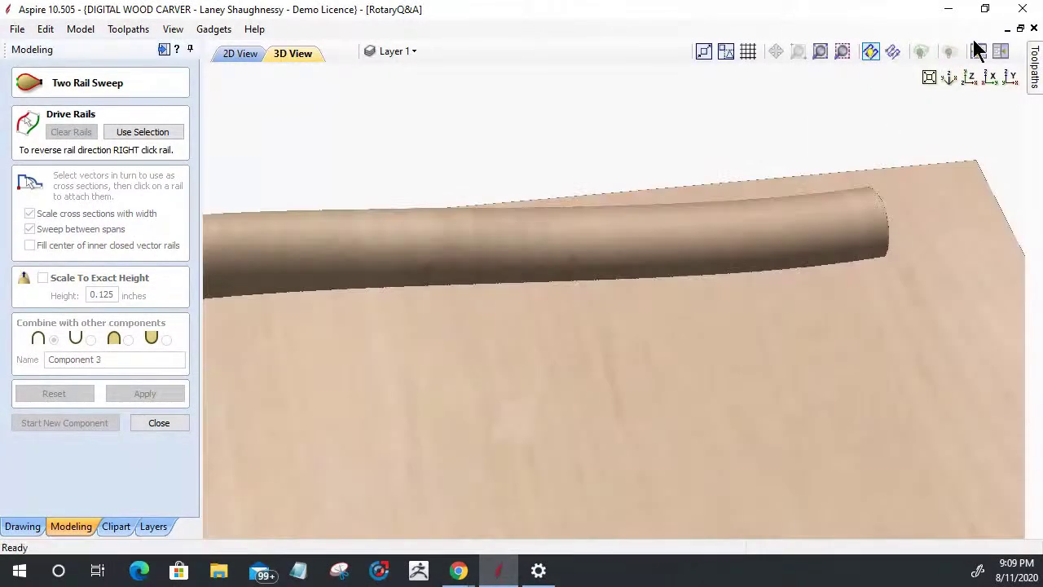
pyautogui.click(966, 78)
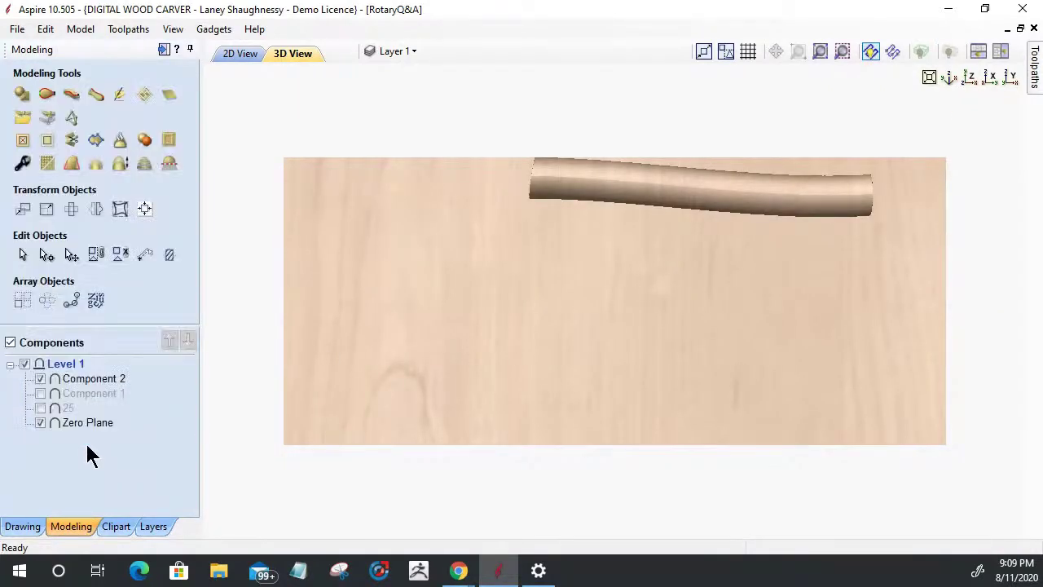
# Show Component 1 together with the swept component and examine how they meet from several angles in 3D.
pyautogui.click(39, 393)
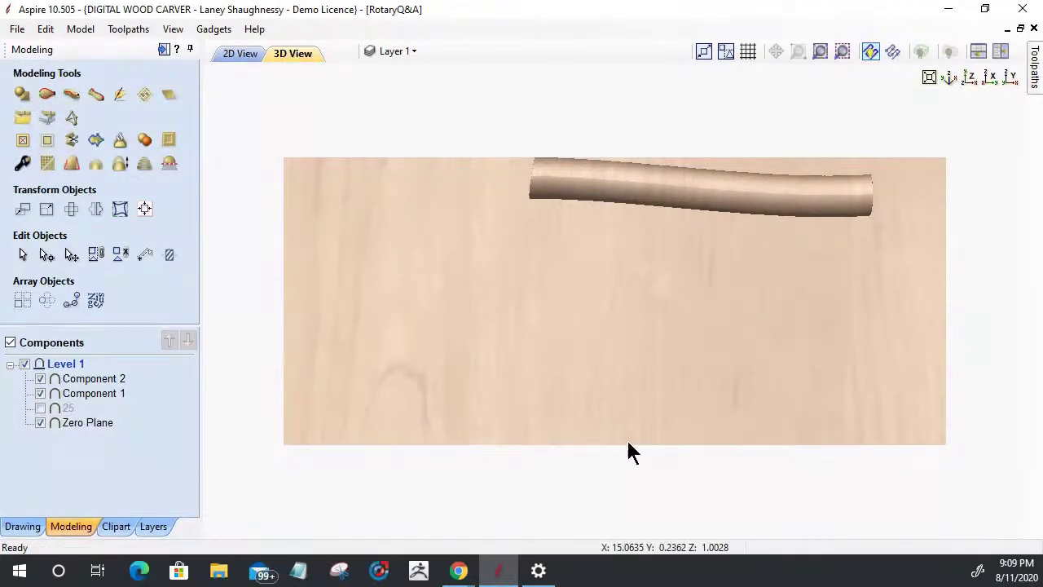
pyautogui.moveTo(634, 377); pyautogui.dragTo(559, 198)
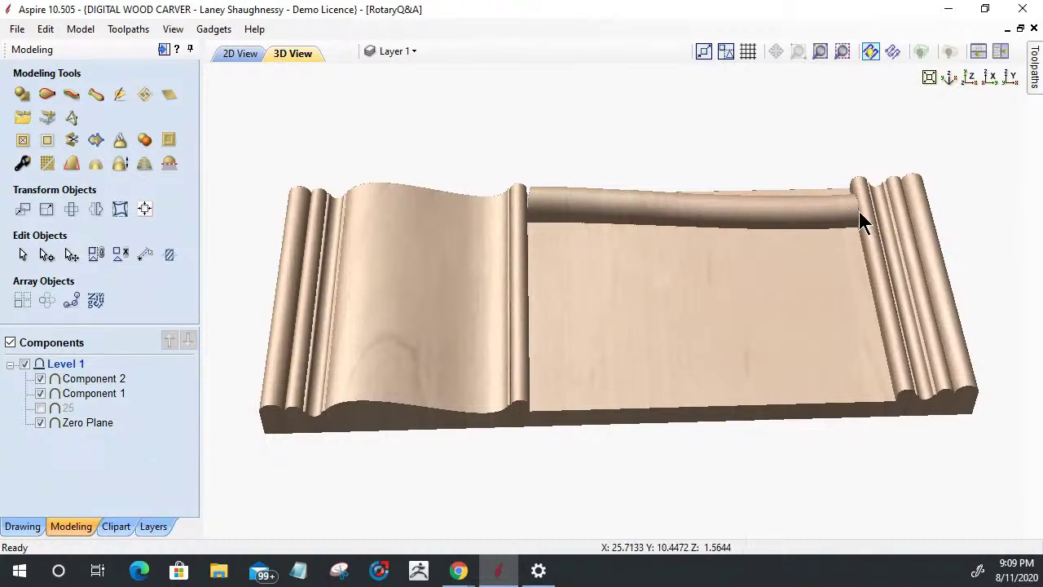
pyautogui.moveTo(856, 226)
pyautogui.mouseDown()
pyautogui.moveTo(788, 261)
pyautogui.moveTo(837, 192)
pyautogui.mouseUp()
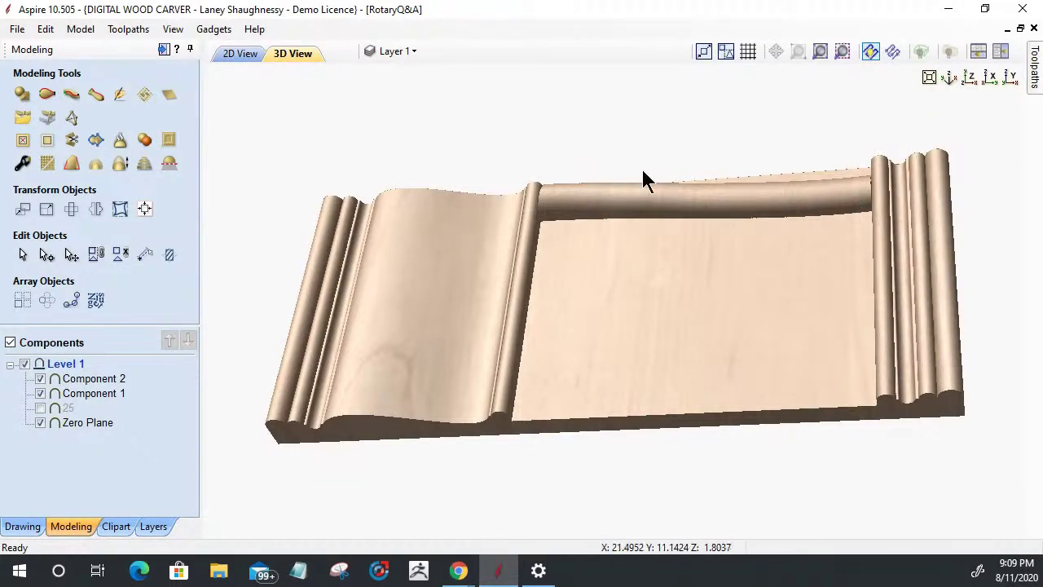
# Delete Component 2, the new two rail sweep, while working in the 2D view.
pyautogui.click(240, 54)
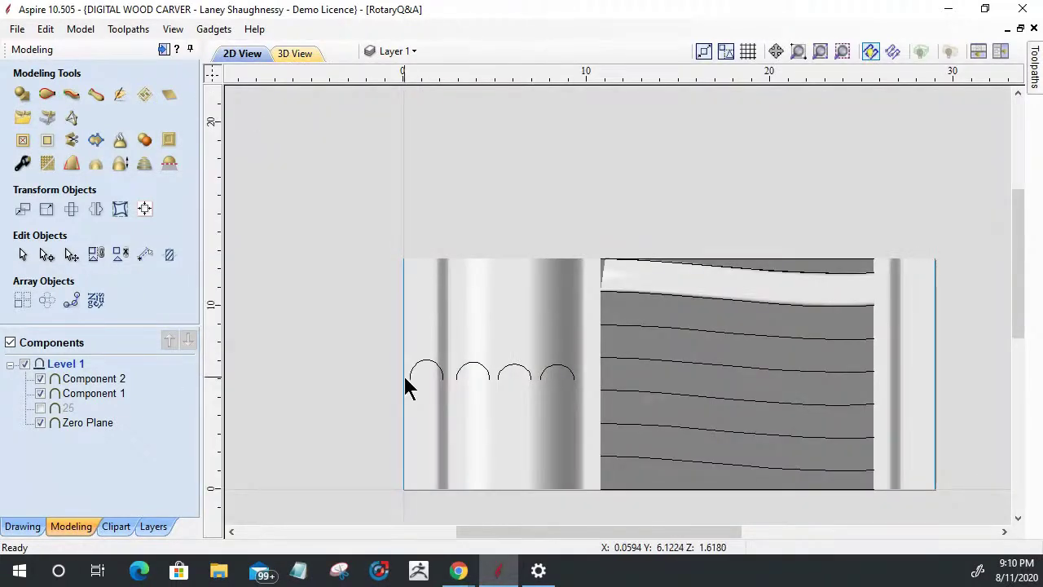
pyautogui.scroll(4, 405, 379)
pyautogui.scroll(-2, 407, 383)
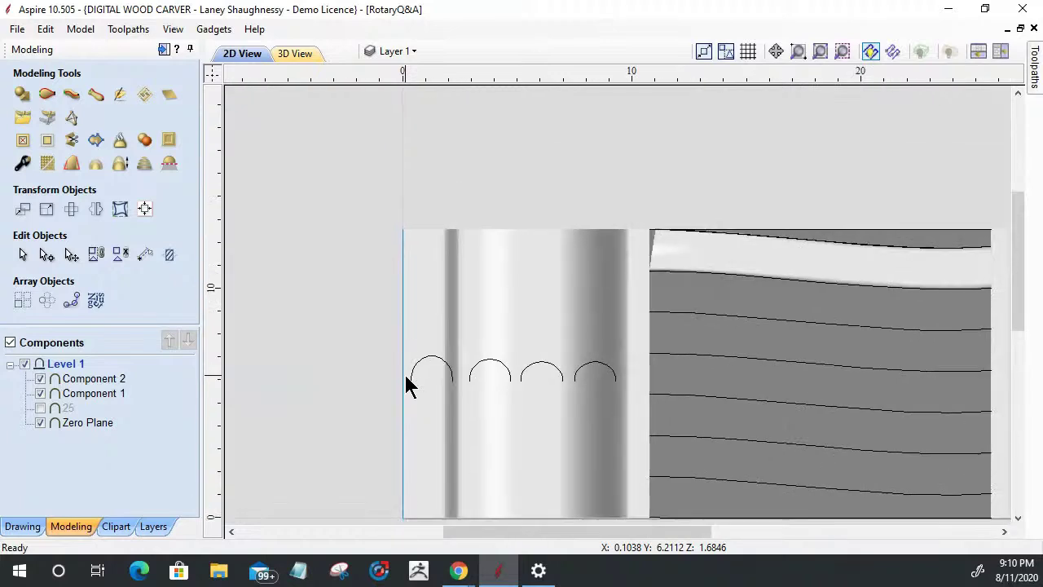
pyautogui.click(76, 377)
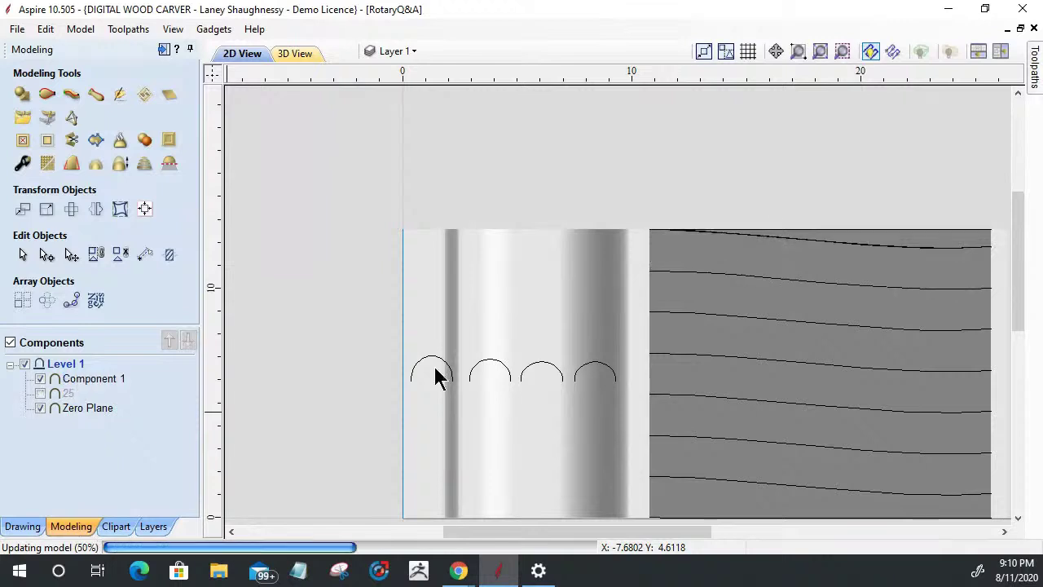
pyautogui.scroll(4, 513, 389)
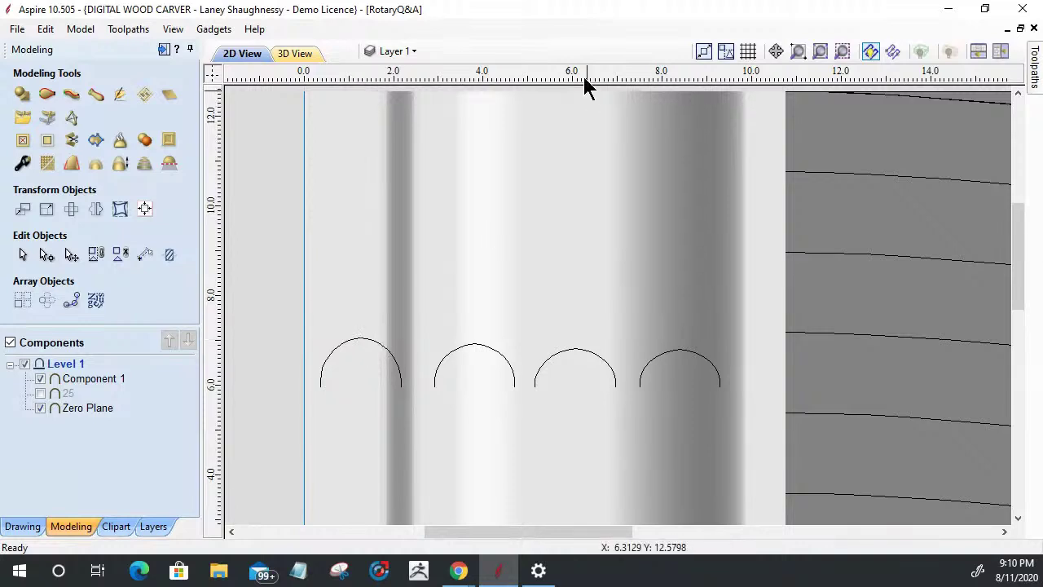
# Hide Component 1 and show the component named 25 in the 3D view.
pyautogui.click(41, 407)
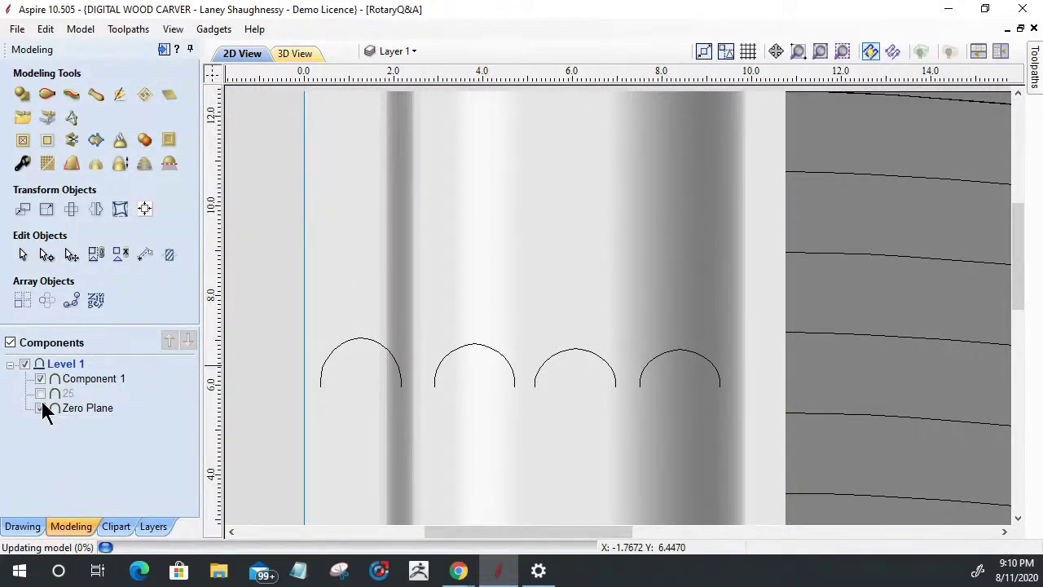
pyautogui.click(40, 405)
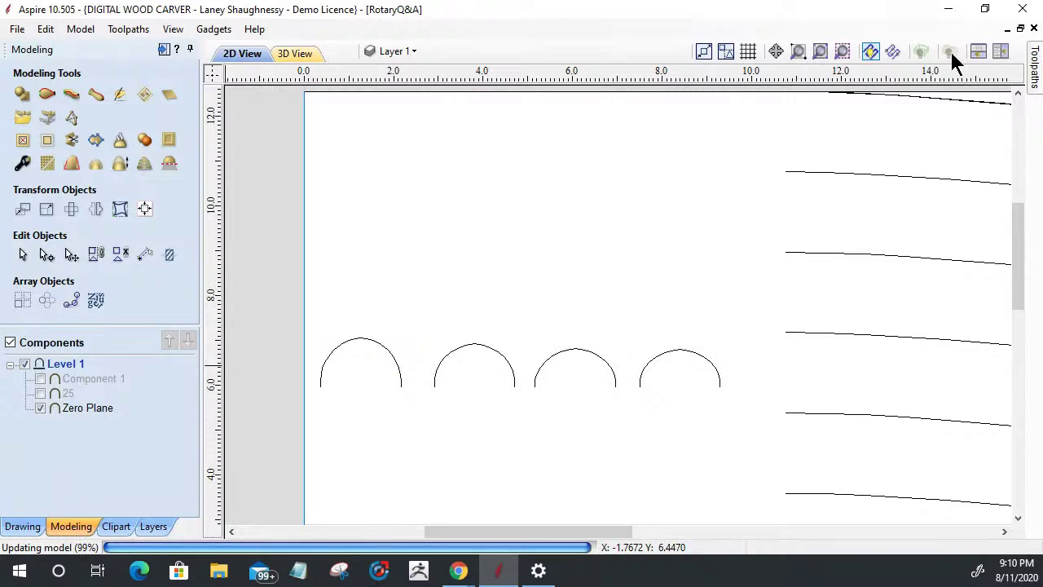
pyautogui.click(295, 54)
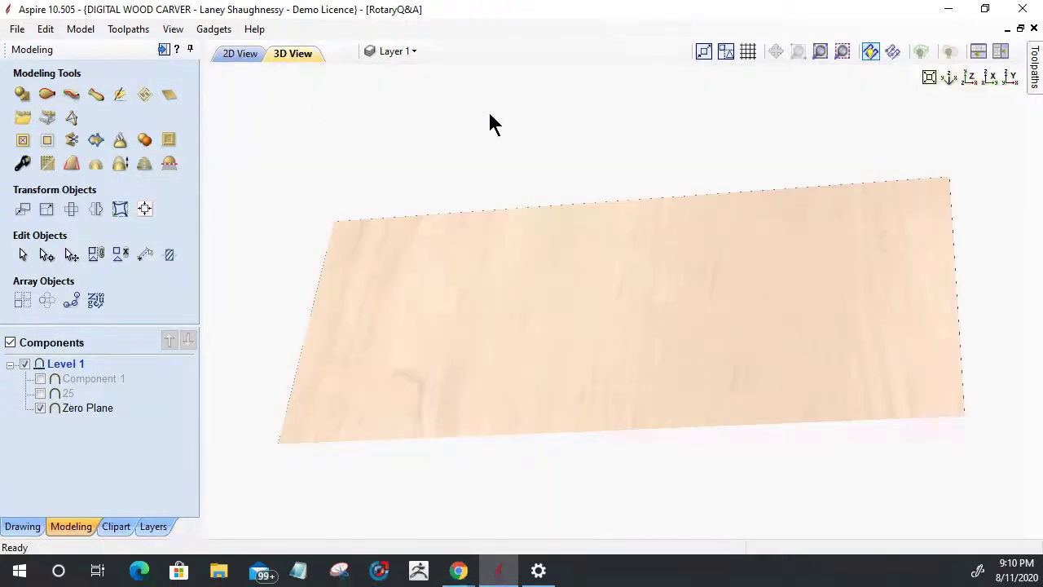
pyautogui.moveTo(40, 390)
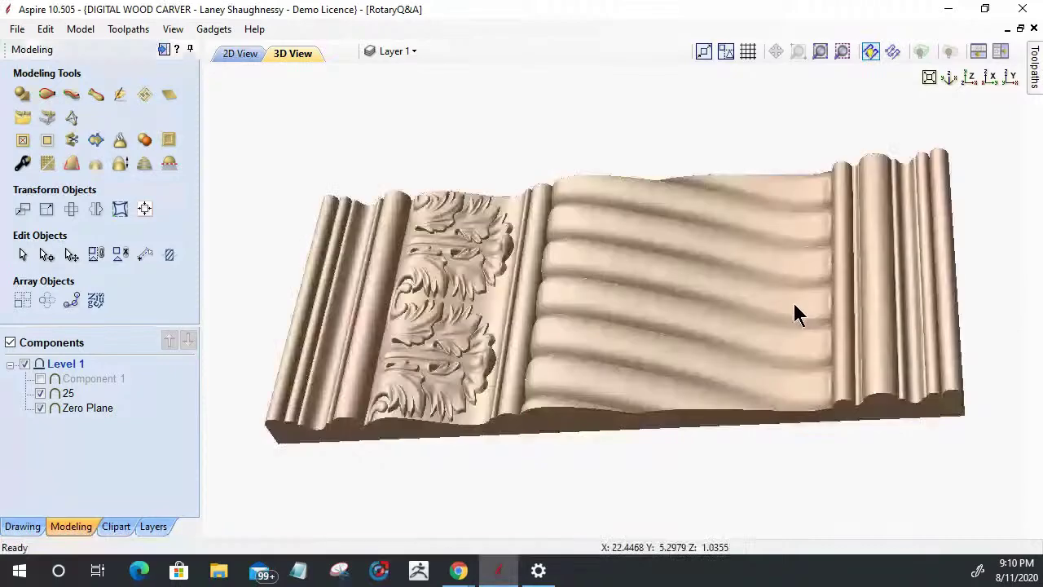
# Examine the finished carving's side profile and its curved reeds in 3D from several angles and up close.
pyautogui.moveTo(794, 310); pyautogui.dragTo(675, 368)
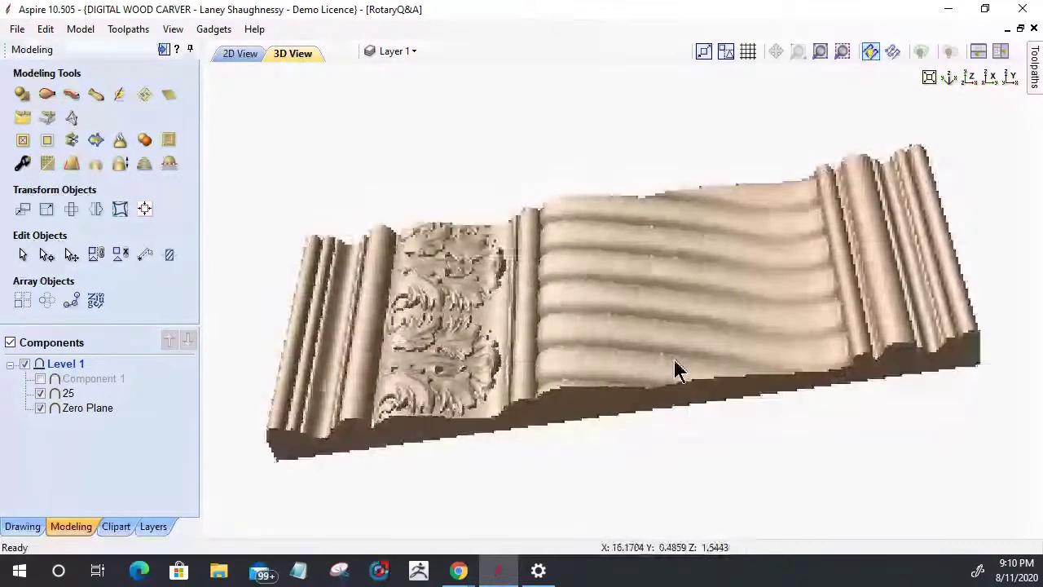
pyautogui.click(991, 76)
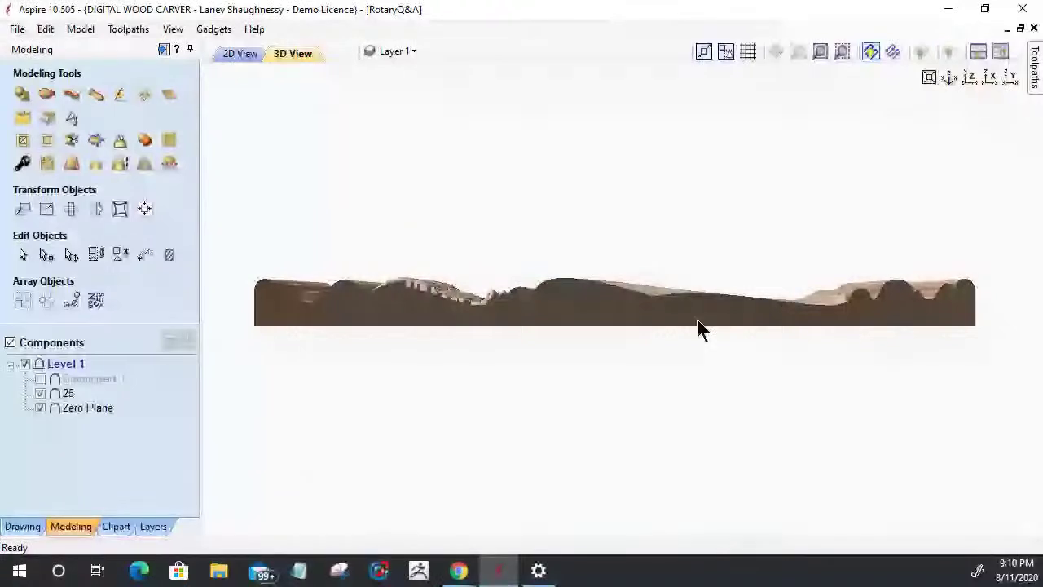
pyautogui.moveTo(699, 328); pyautogui.dragTo(709, 378)
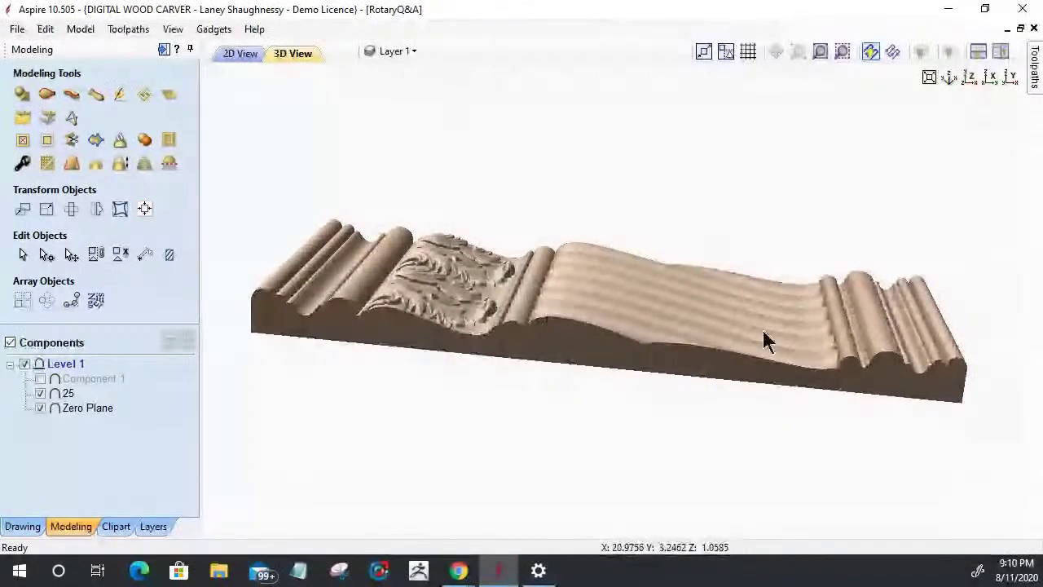
pyautogui.moveTo(713, 317); pyautogui.dragTo(682, 396)
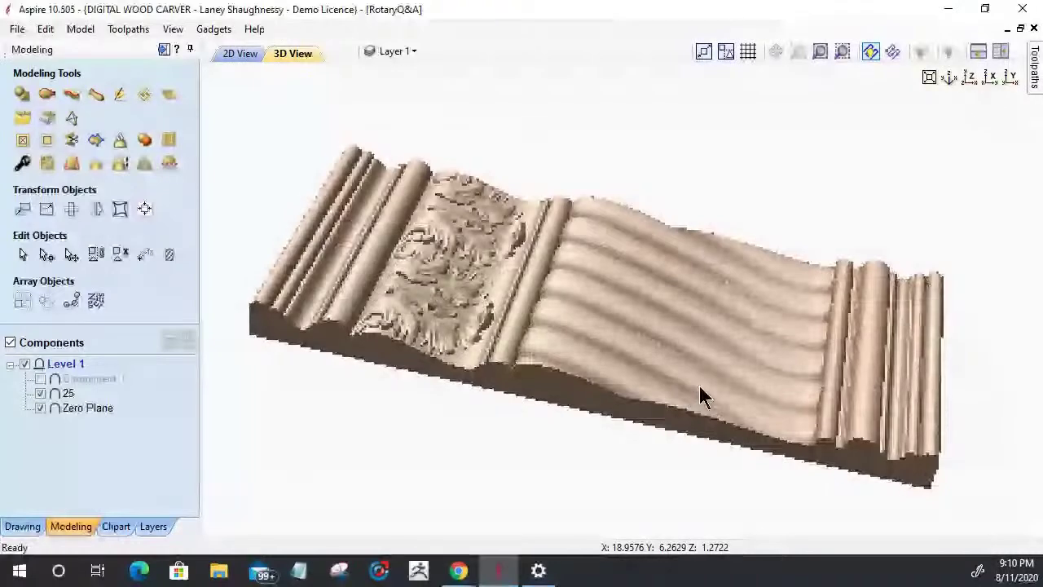
pyautogui.scroll(2, 699, 391)
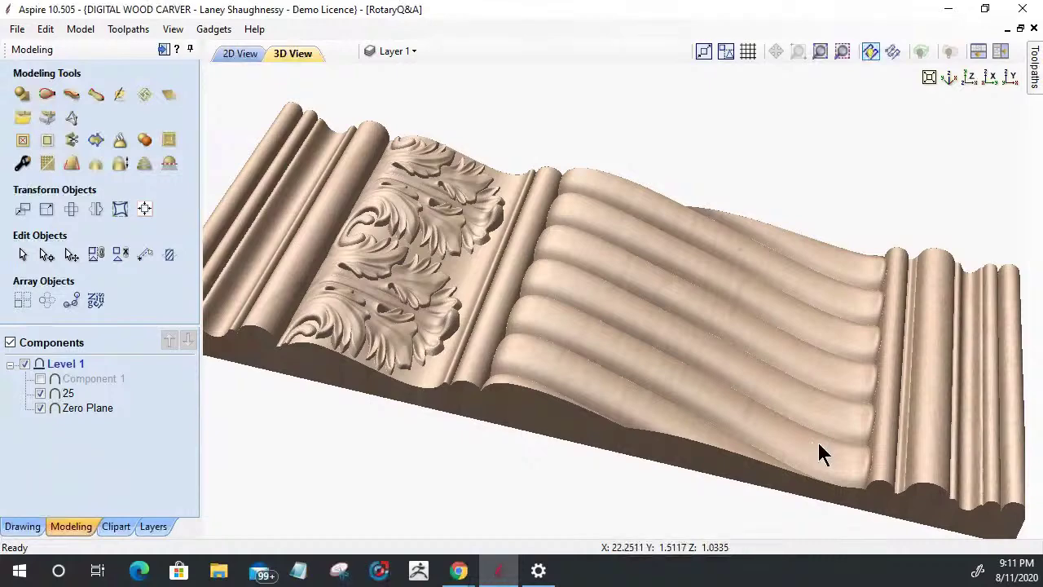
pyautogui.scroll(2, 811, 466)
pyautogui.scroll(1, 810, 466)
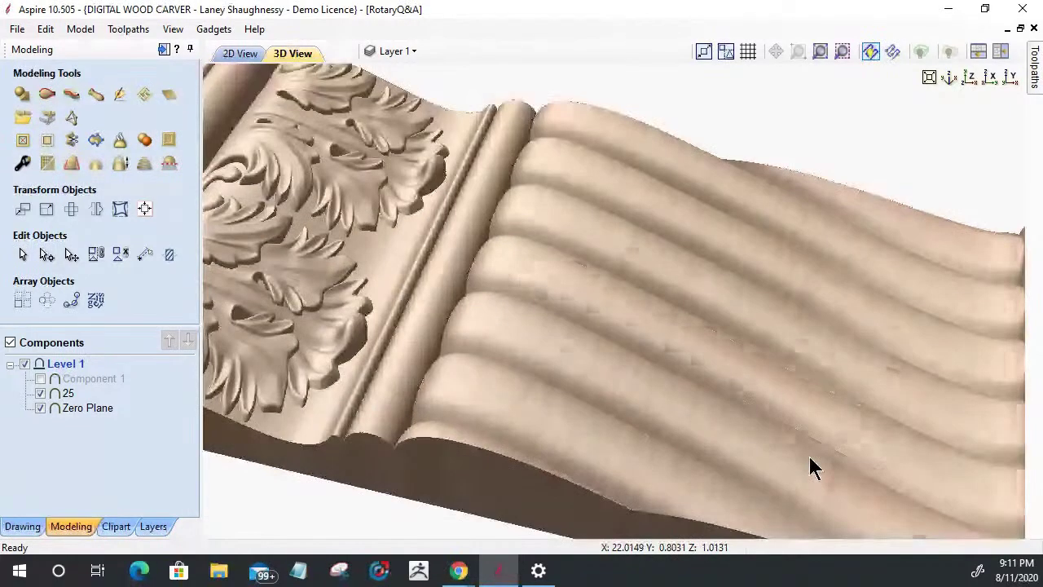
pyautogui.scroll(-1, 658, 380)
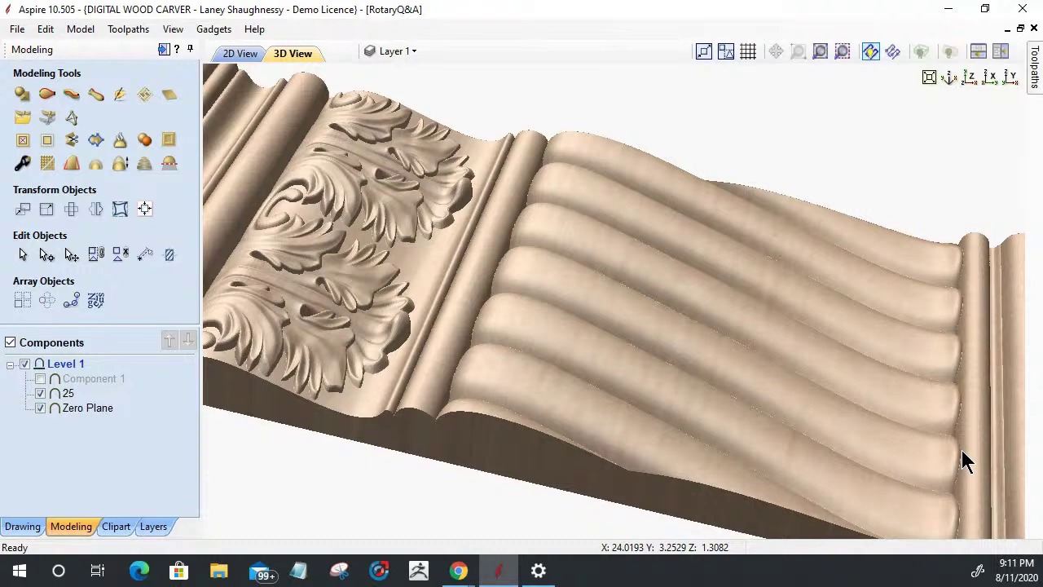
# In the 2D view, insert a node partway up each side of the first cross-section arc.
pyautogui.click(242, 54)
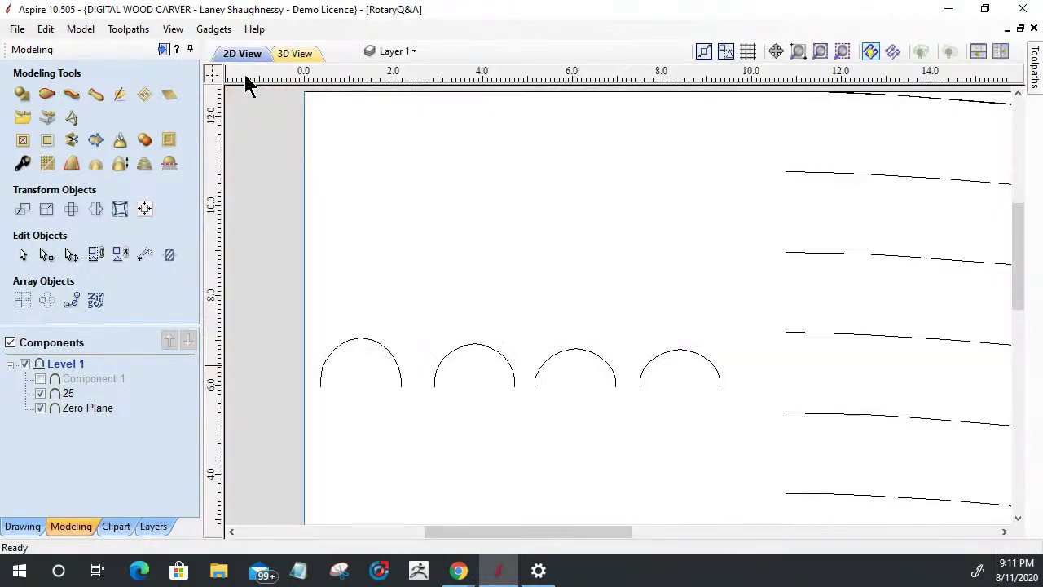
pyautogui.scroll(-2, 378, 328)
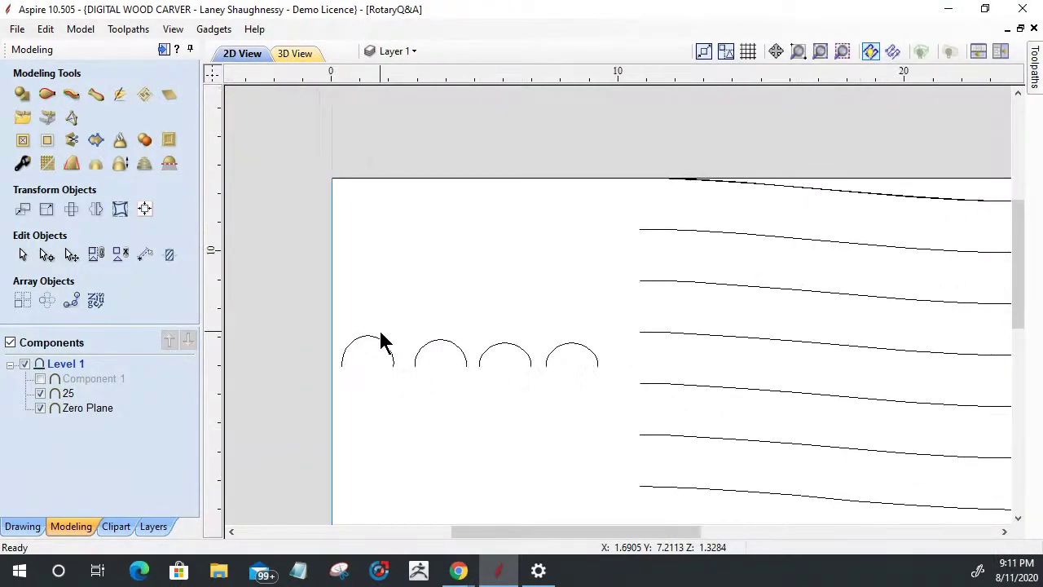
pyautogui.scroll(3, 319, 391)
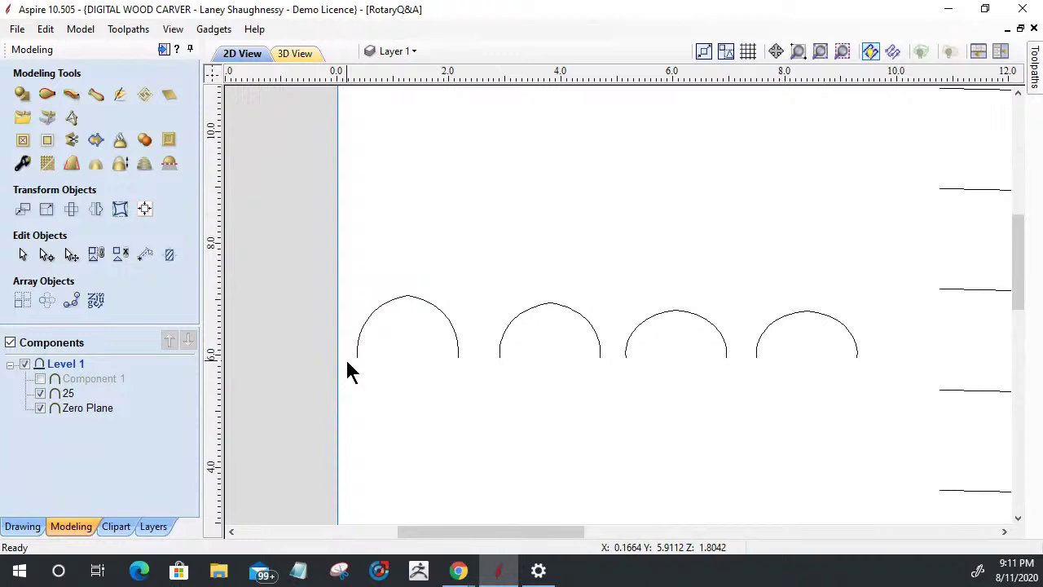
pyautogui.click(402, 300)
pyautogui.click(47, 255)
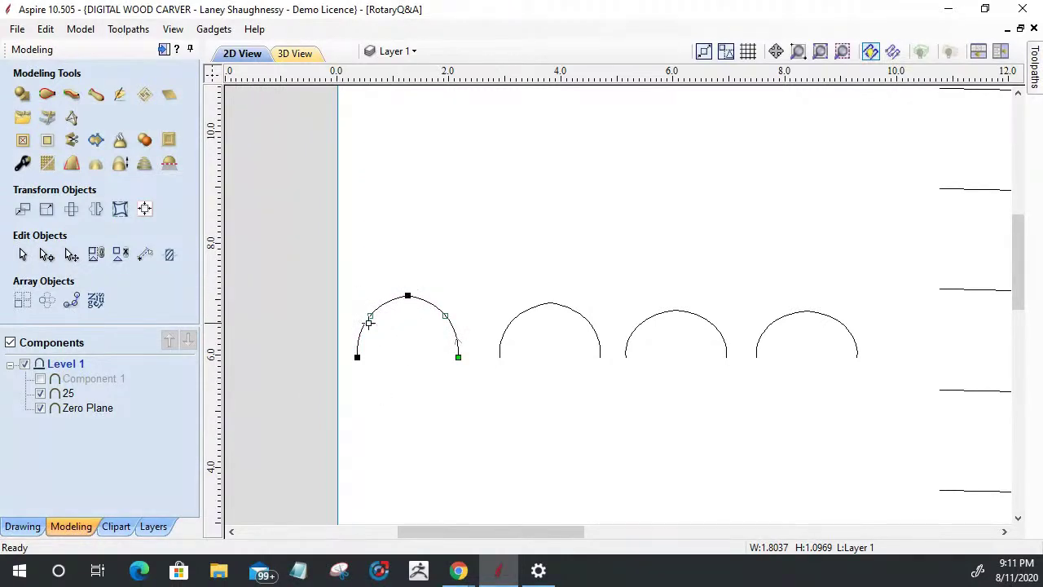
pyautogui.rightClick(372, 319)
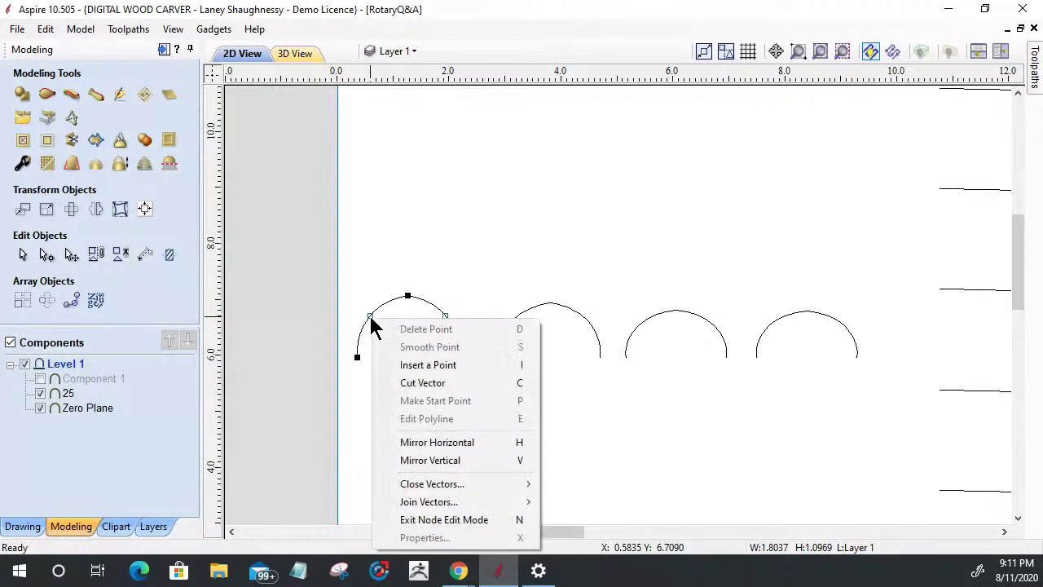
pyautogui.click(419, 365)
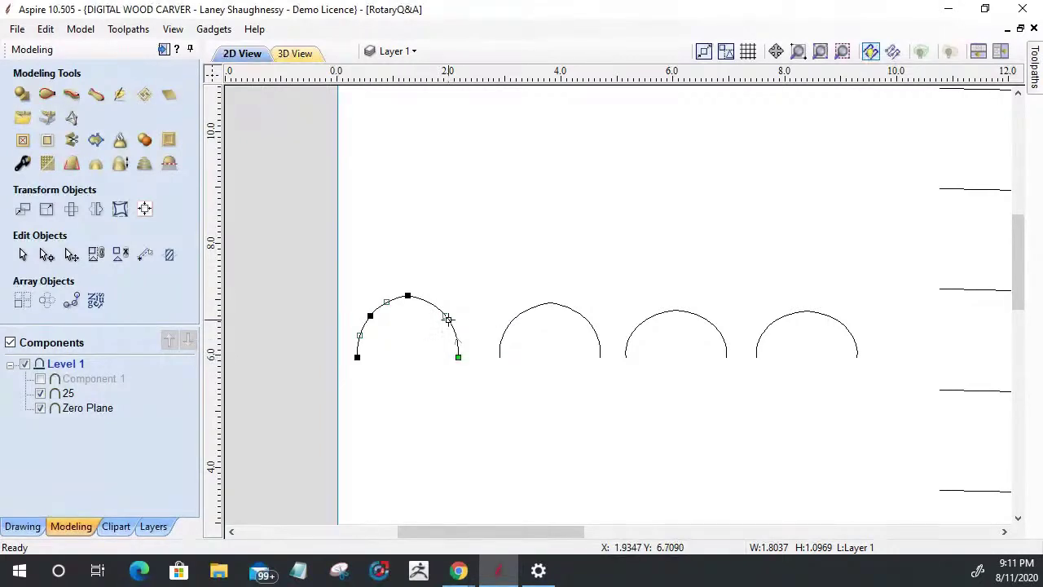
pyautogui.rightClick(443, 316)
pyautogui.click(473, 364)
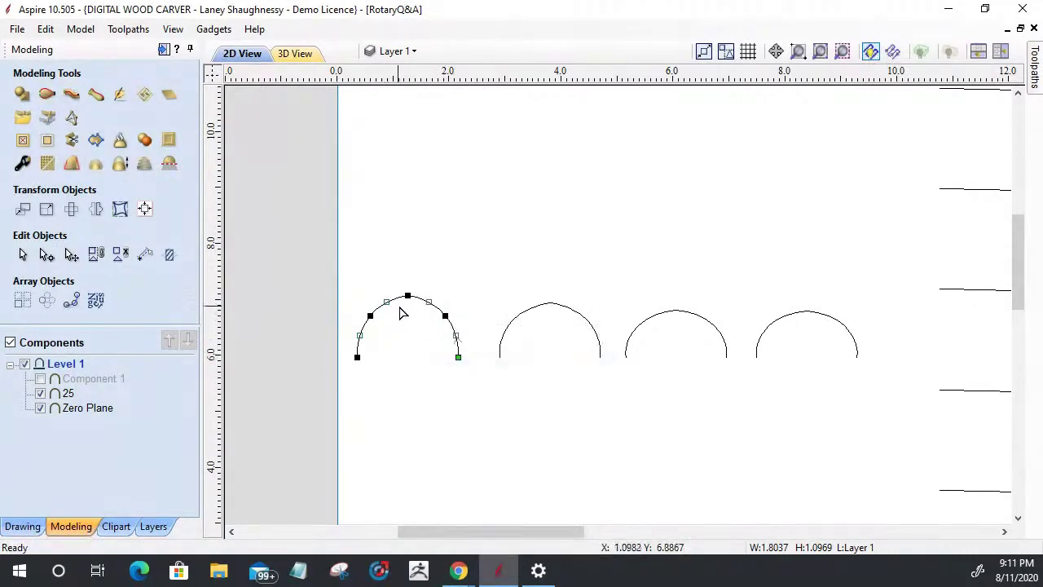
# Lower the top node of the first arc to flatten its crown, making the arc about 0.91 inches high.
pyautogui.moveTo(408, 298); pyautogui.dragTo(406, 309)
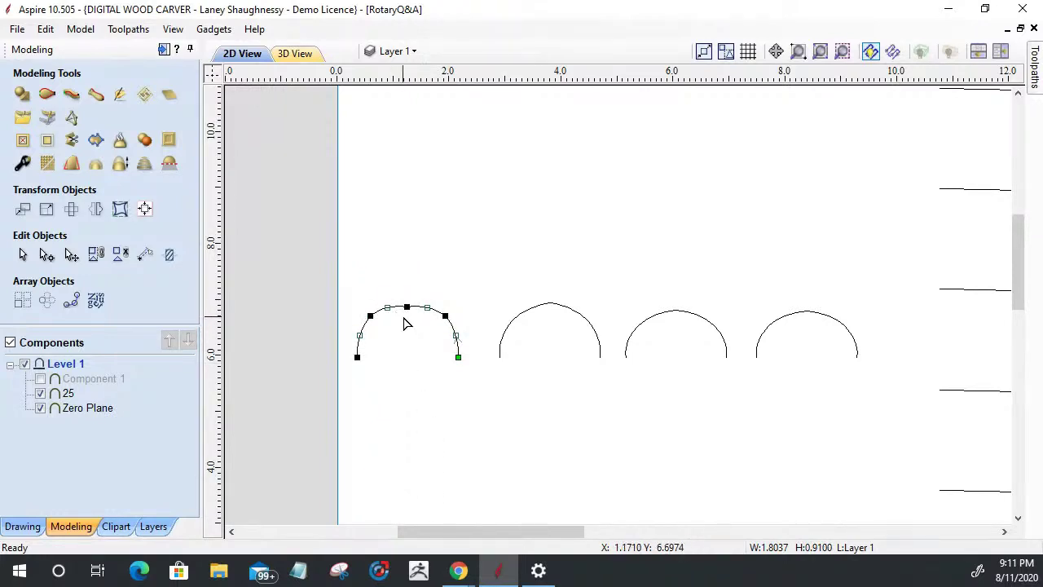
pyautogui.scroll(1, 406, 322)
pyautogui.press('Escape')
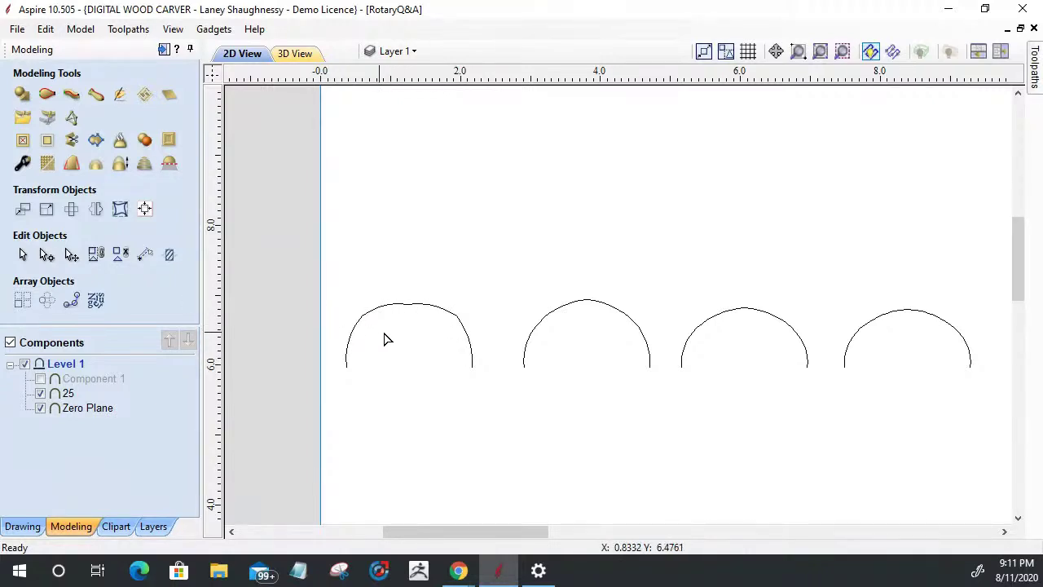
# Delete the second cross-section arc.
pyautogui.scroll(-2, 361, 304)
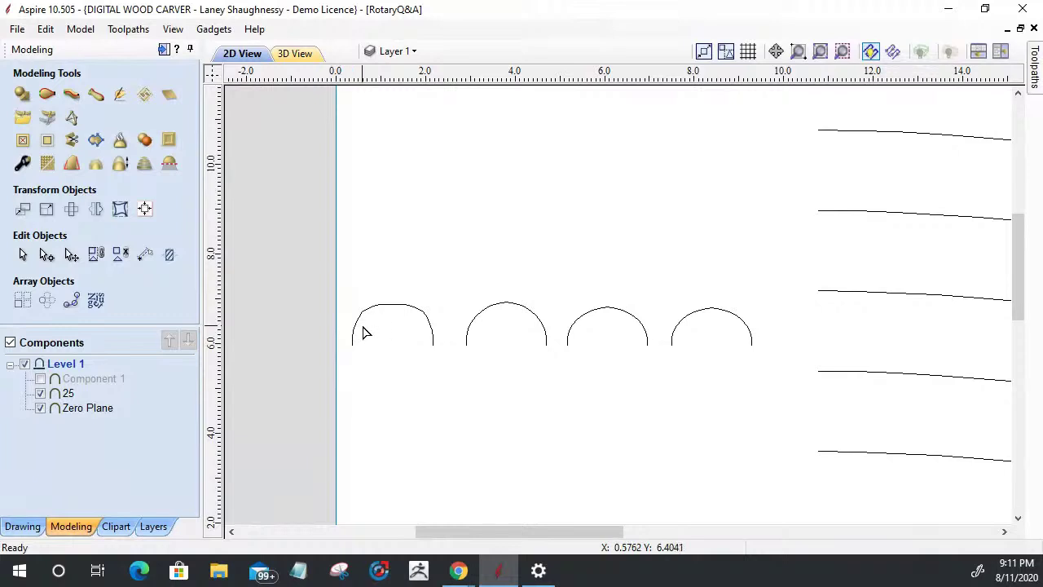
pyautogui.click(500, 304)
pyautogui.press('Delete')
# Inspect the top node and curve handles of the rounded arc that originally stood third in the row.
pyautogui.click(622, 313)
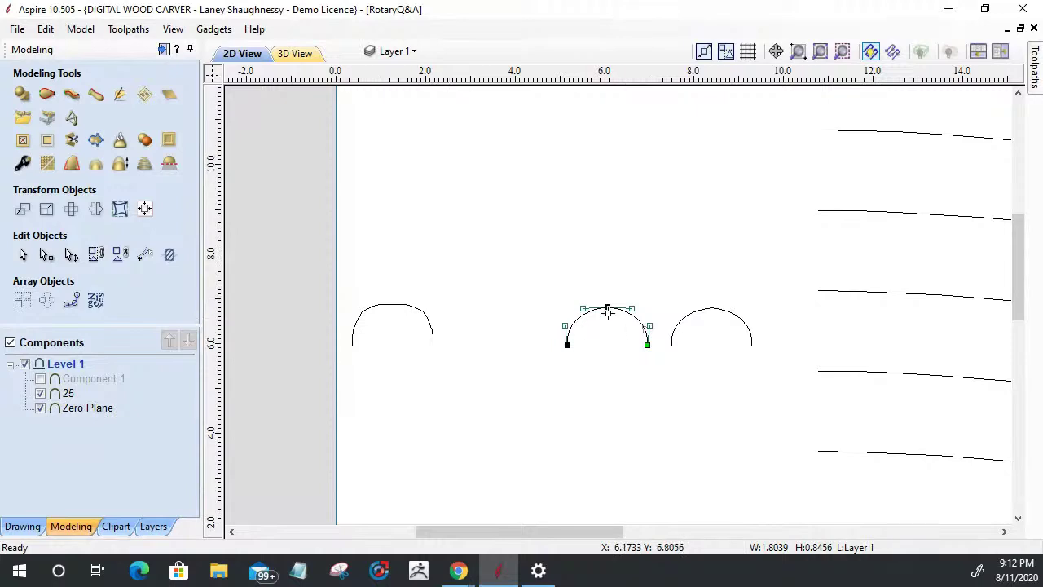
pyautogui.moveTo(607, 308); pyautogui.dragTo(607, 302)
pyautogui.scroll(2, 607, 331)
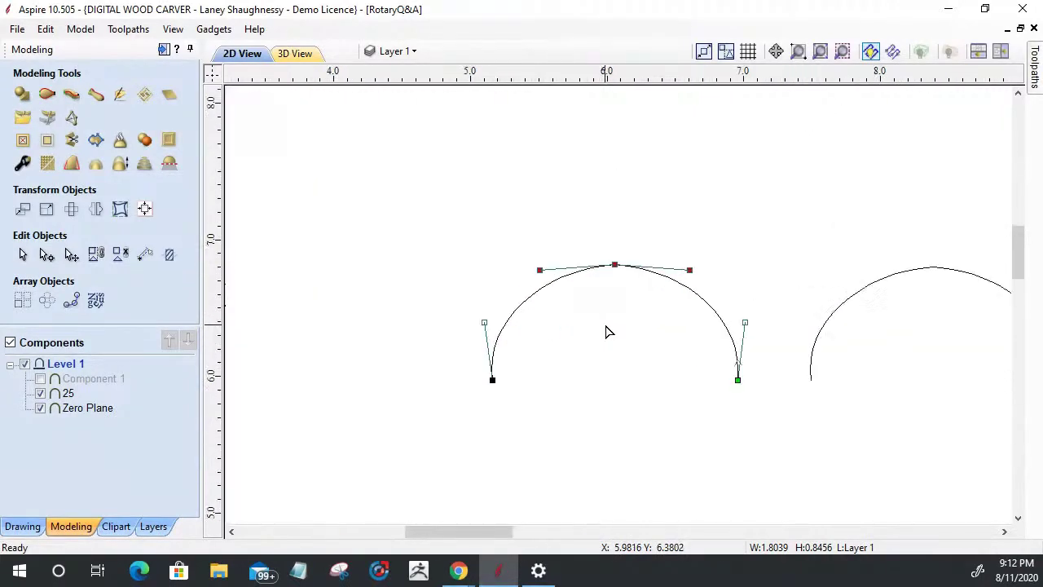
pyautogui.click(600, 318)
pyautogui.scroll(-3, 628, 314)
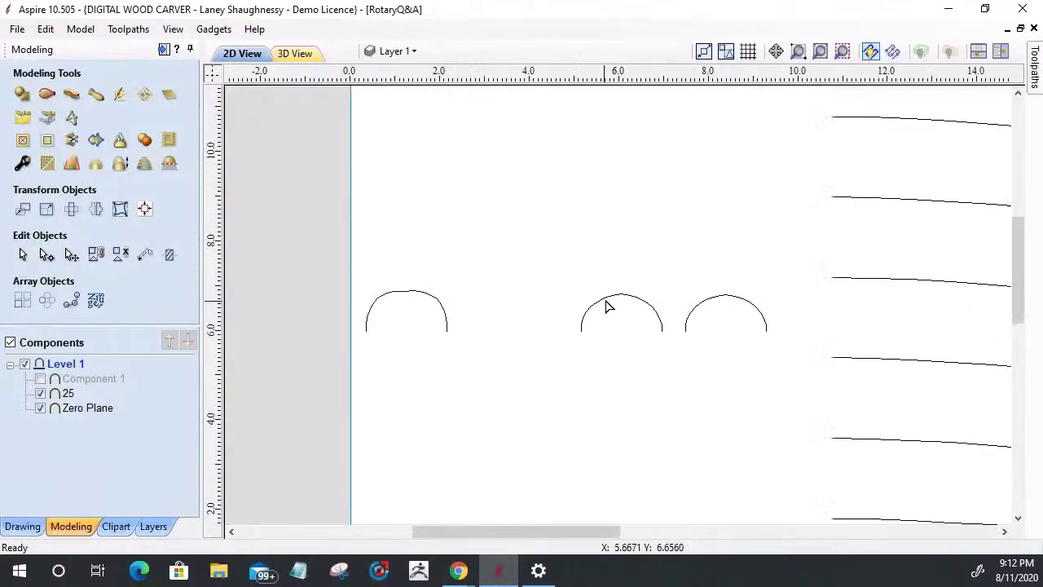
# Move the second arc next to the first, centred at about X 3.5, and place a copy of it centred at about X 5.5.
pyautogui.click(612, 300)
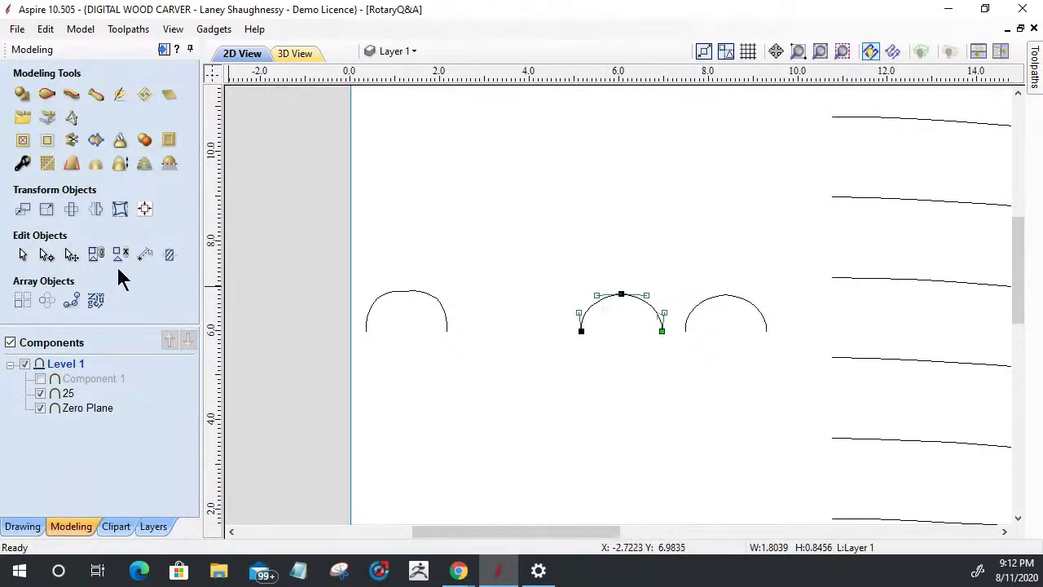
pyautogui.click(22, 255)
pyautogui.click(617, 292)
pyautogui.moveTo(617, 289); pyautogui.dragTo(508, 296)
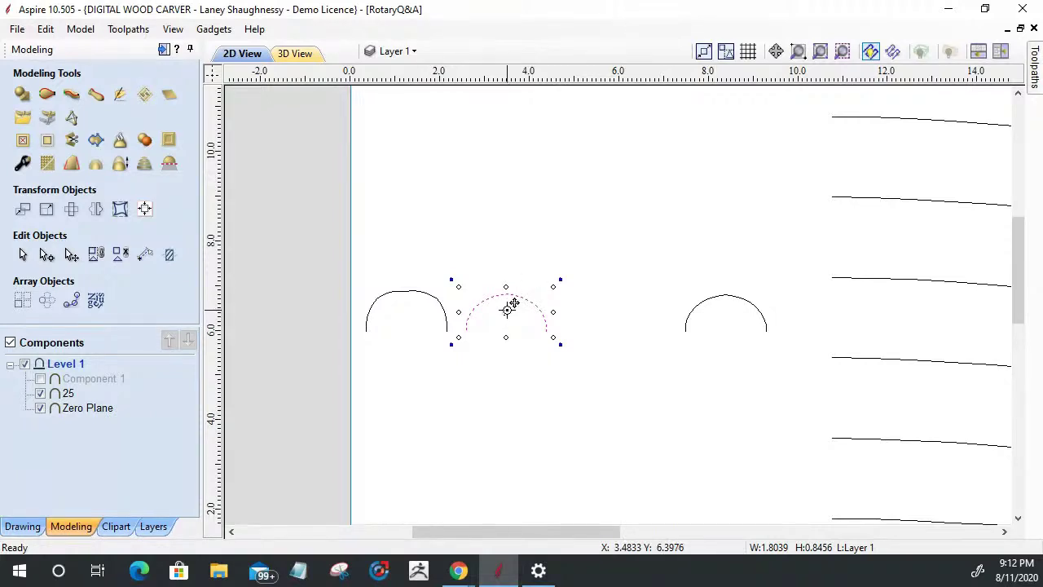
pyautogui.moveTo(503, 290)
pyautogui.mouseDown()
pyautogui.moveTo(531, 302)
pyautogui.moveTo(596, 297)
pyautogui.mouseUp()
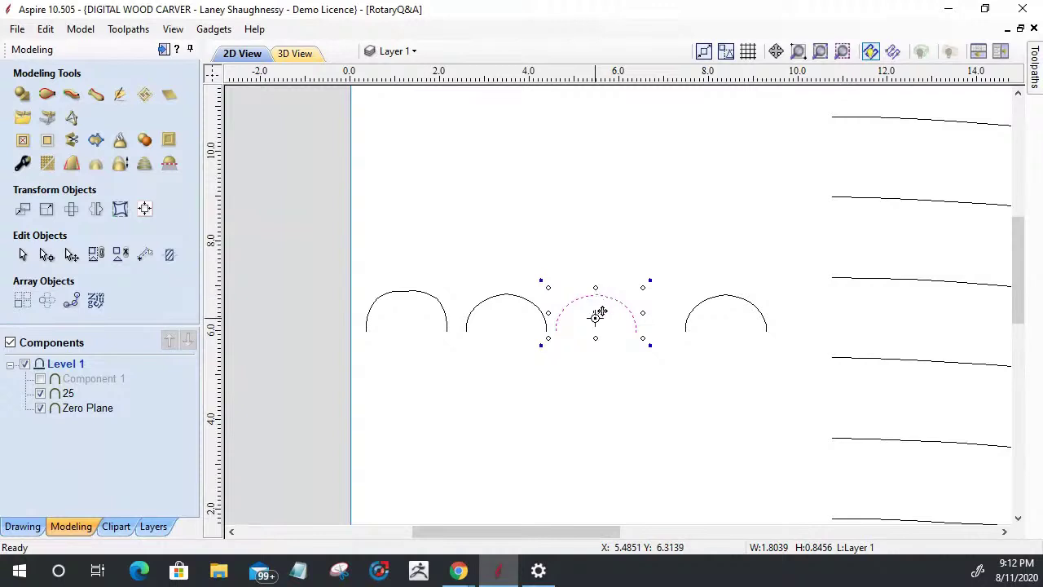
# Lower the top node of the copied arc, making it about 0.75 inches high, and lengthen both curve handles at its crown.
pyautogui.click(55, 256)
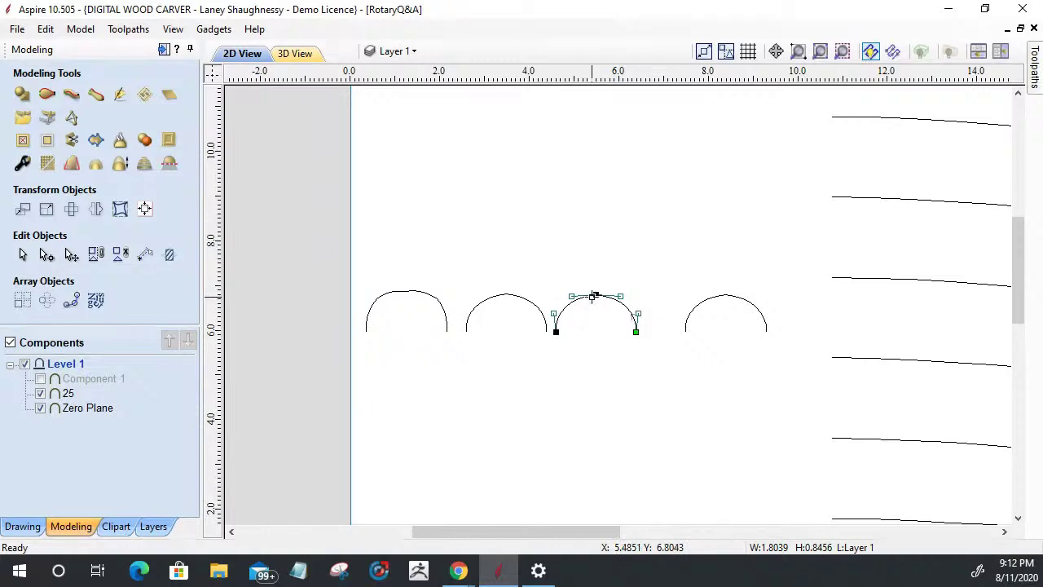
pyautogui.moveTo(595, 297); pyautogui.dragTo(595, 306)
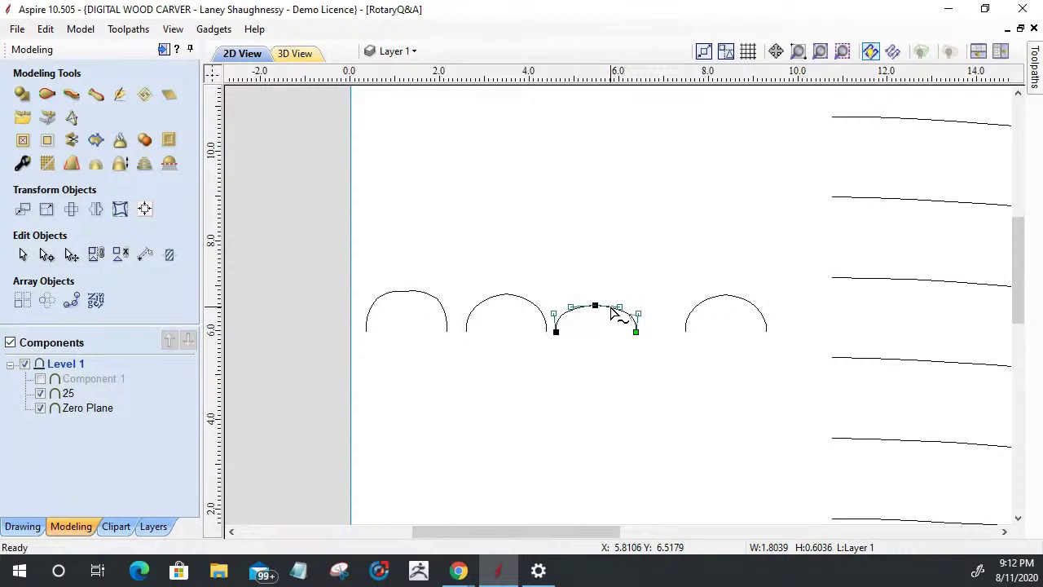
pyautogui.scroll(3, 593, 303)
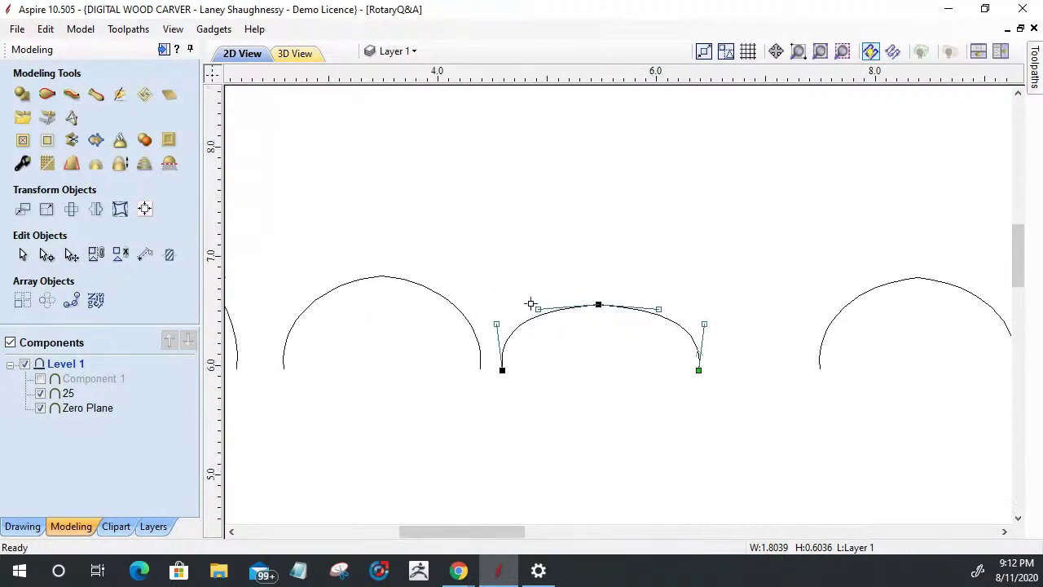
pyautogui.click(597, 305)
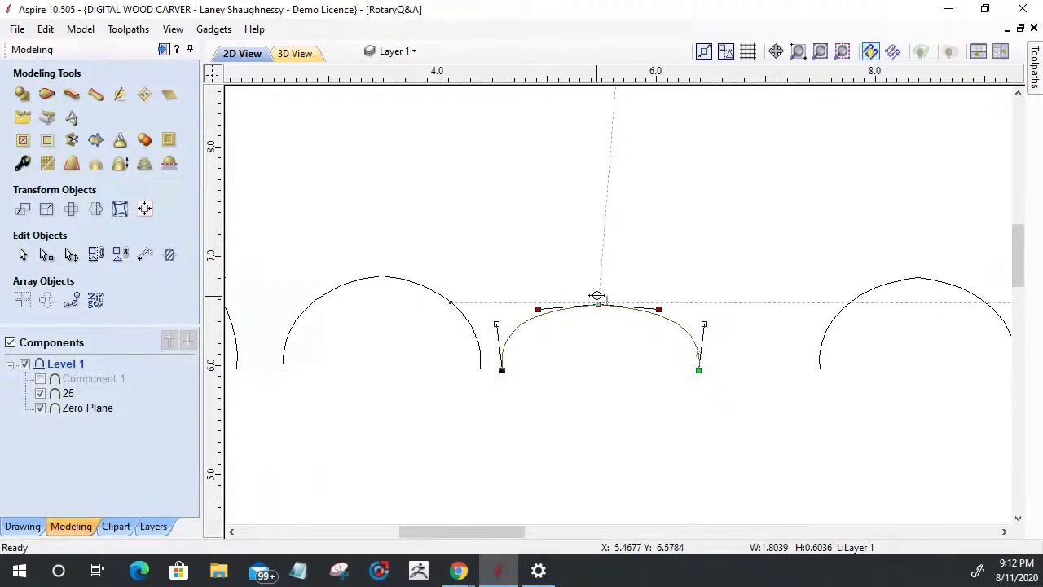
pyautogui.moveTo(597, 295); pyautogui.dragTo(600, 289)
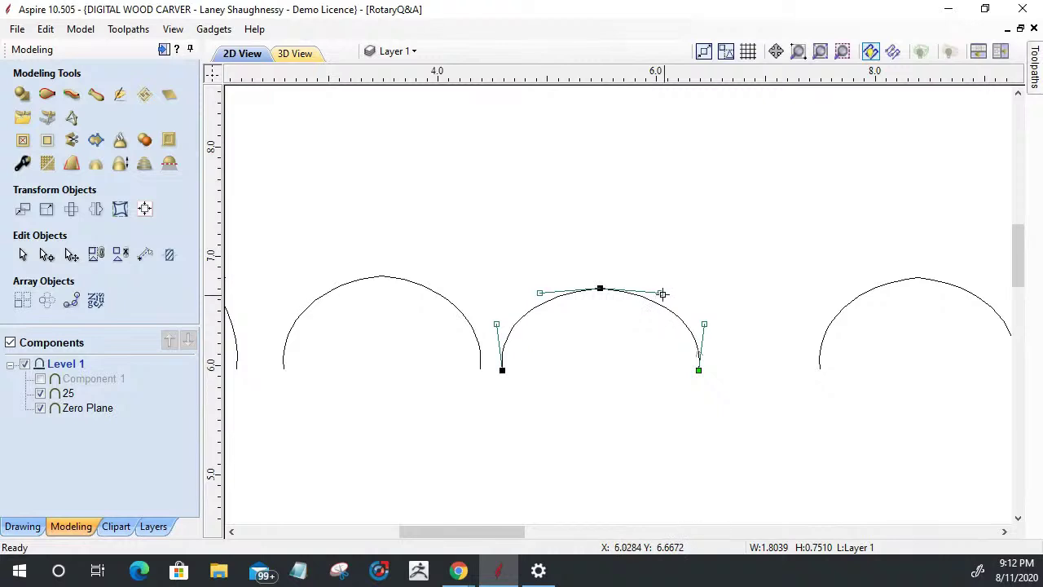
pyautogui.moveTo(663, 293)
pyautogui.mouseDown()
pyautogui.moveTo(676, 286)
pyautogui.moveTo(669, 293)
pyautogui.mouseUp()
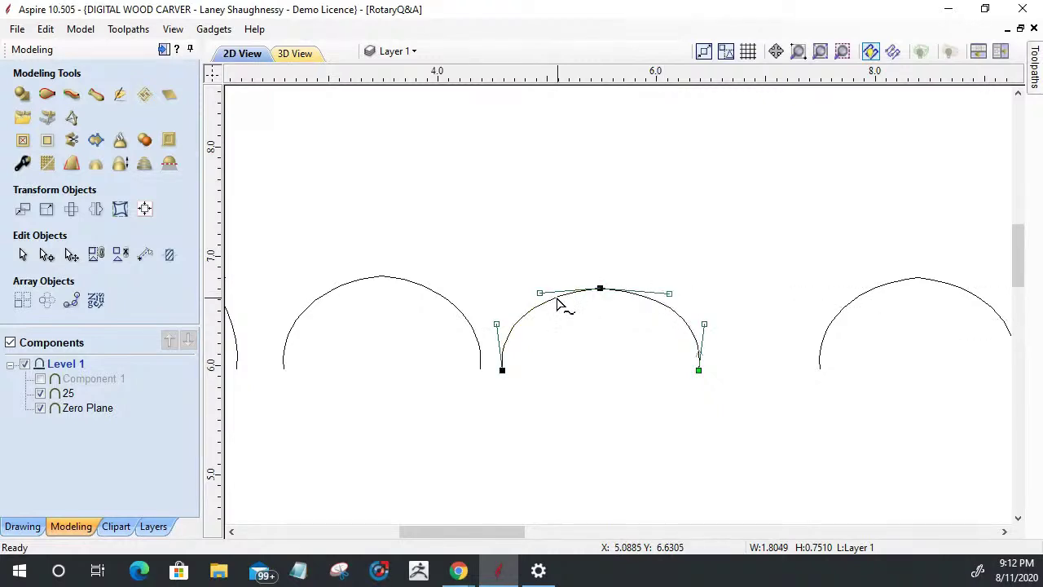
pyautogui.moveTo(536, 292); pyautogui.dragTo(534, 291)
pyautogui.click(585, 330)
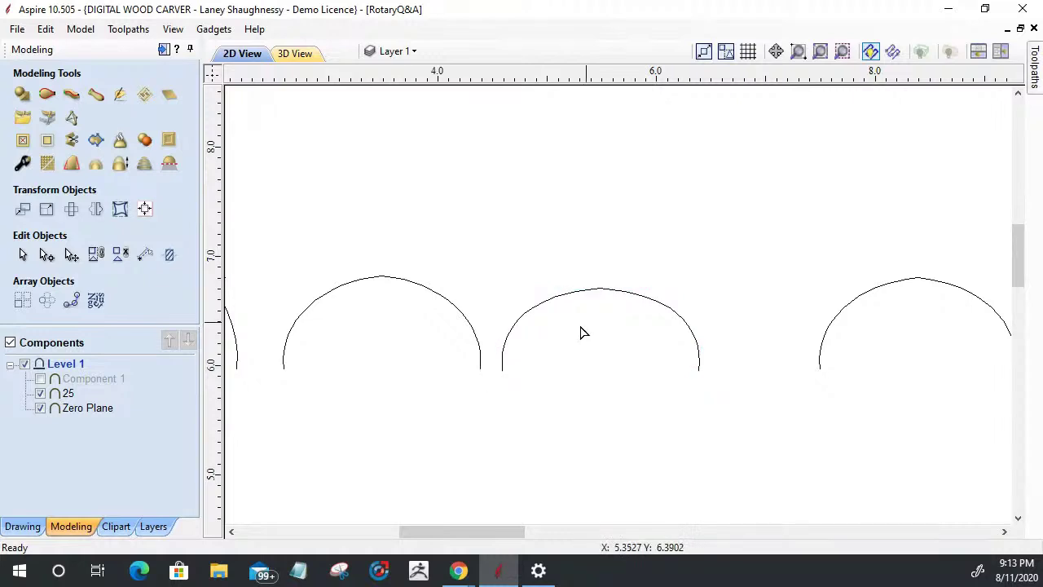
# Nudge the copied arc's top curve handles and node down slightly until the handles lie nearly level, flattening the crown.
pyautogui.click(608, 295)
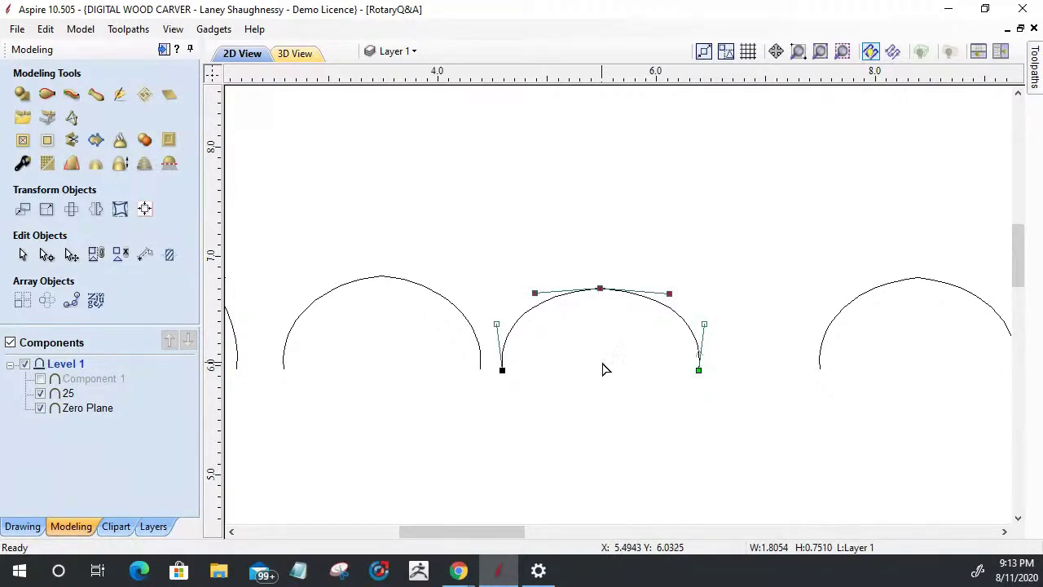
pyautogui.press('Down')
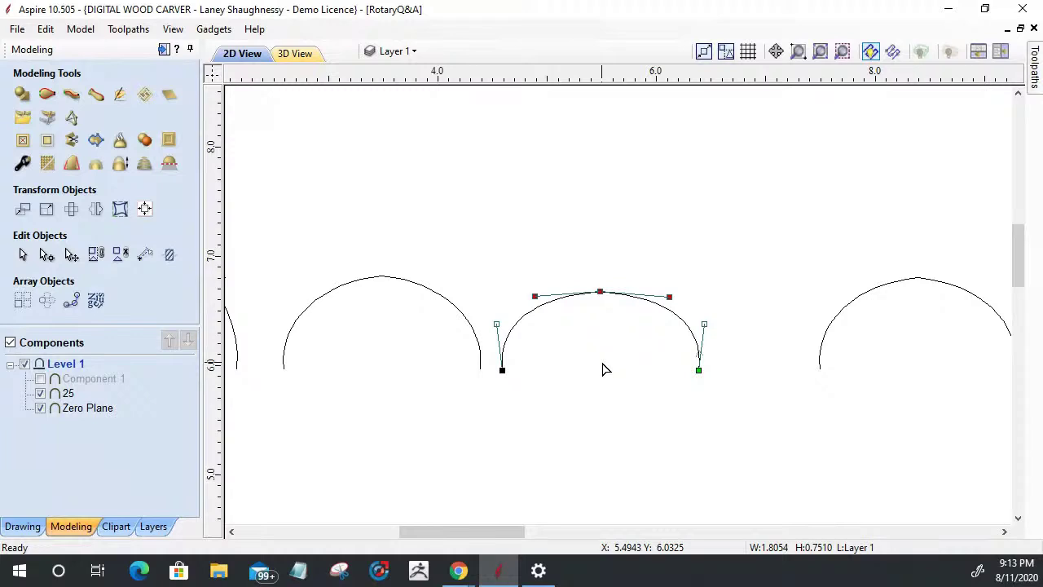
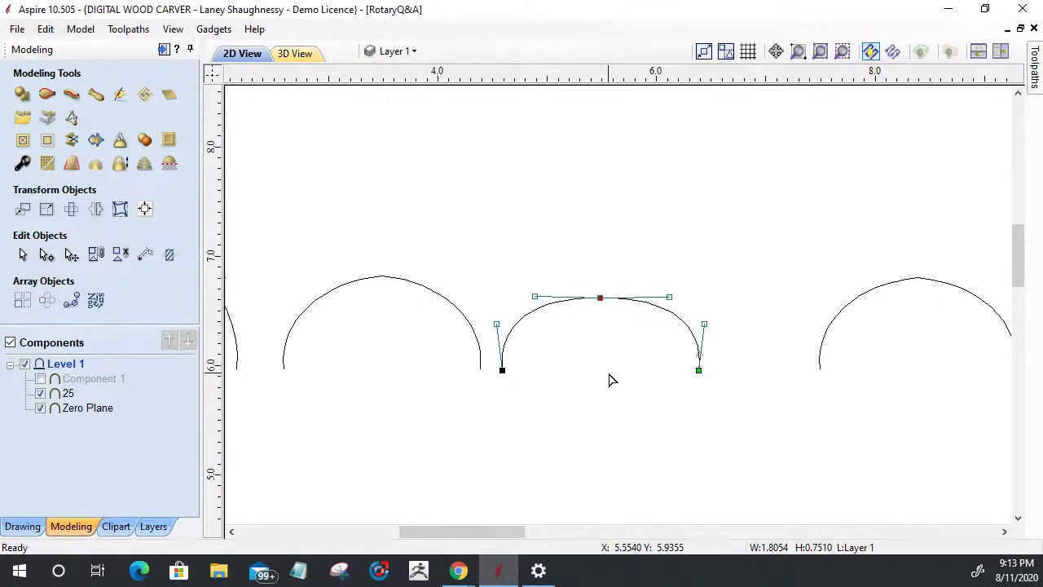
pyautogui.press('Up')
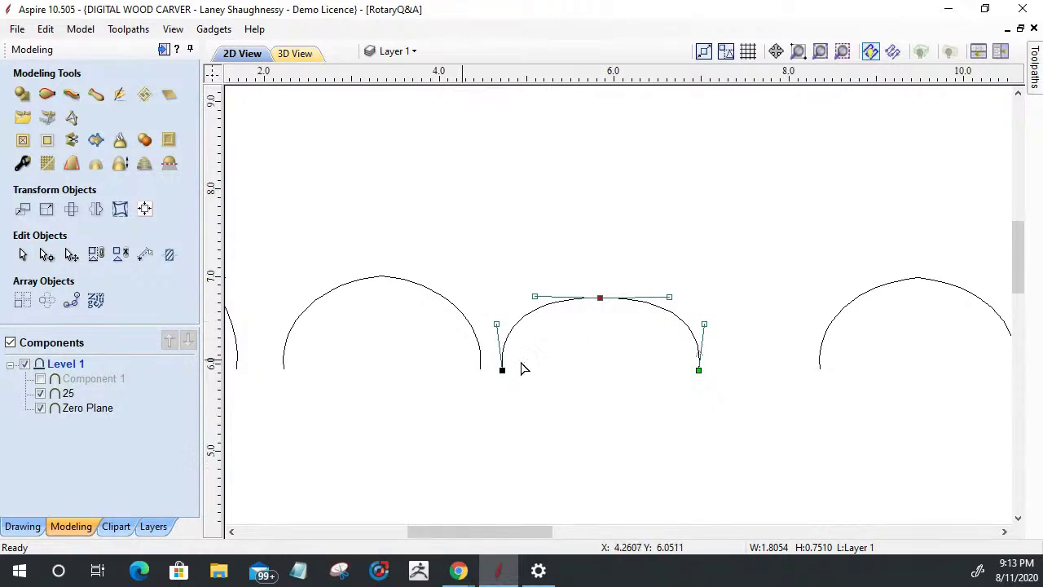
pyautogui.scroll(-3, 524, 363)
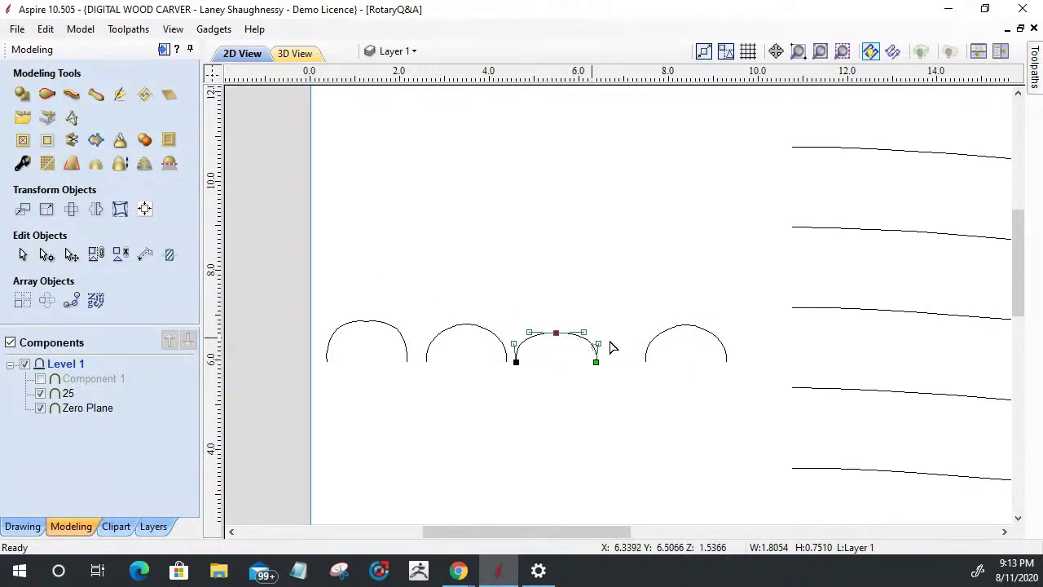
# Raise the top node of the last arc in the row, making the arc about 0.93 inches high.
pyautogui.click(647, 349)
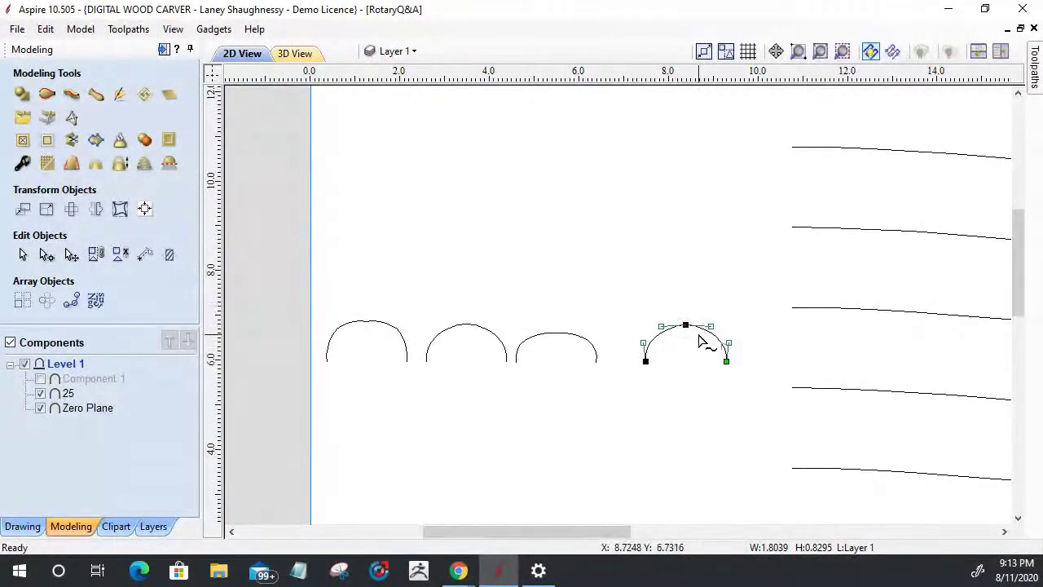
pyautogui.scroll(3, 697, 341)
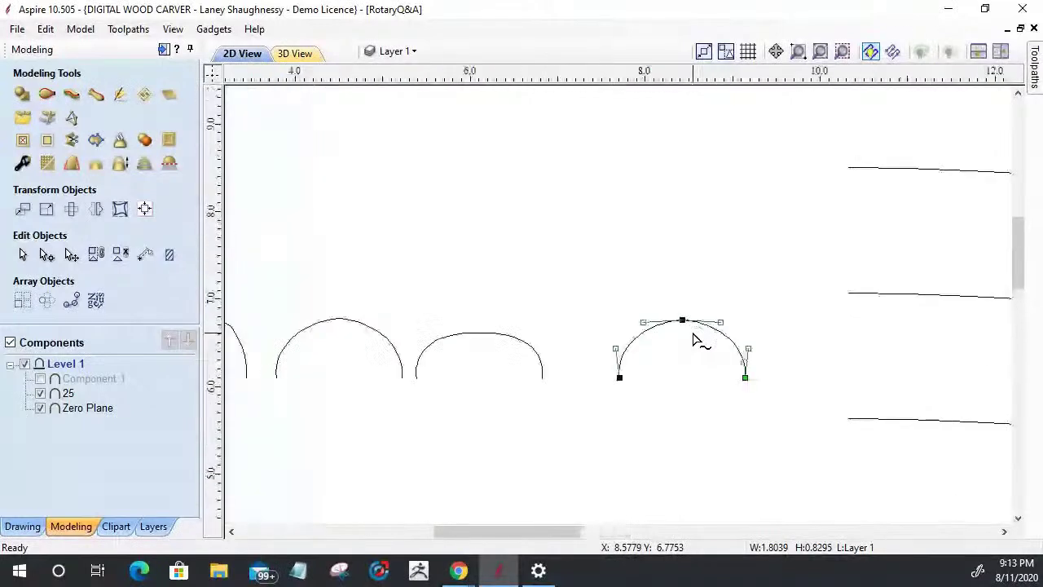
pyautogui.moveTo(676, 313); pyautogui.dragTo(676, 301)
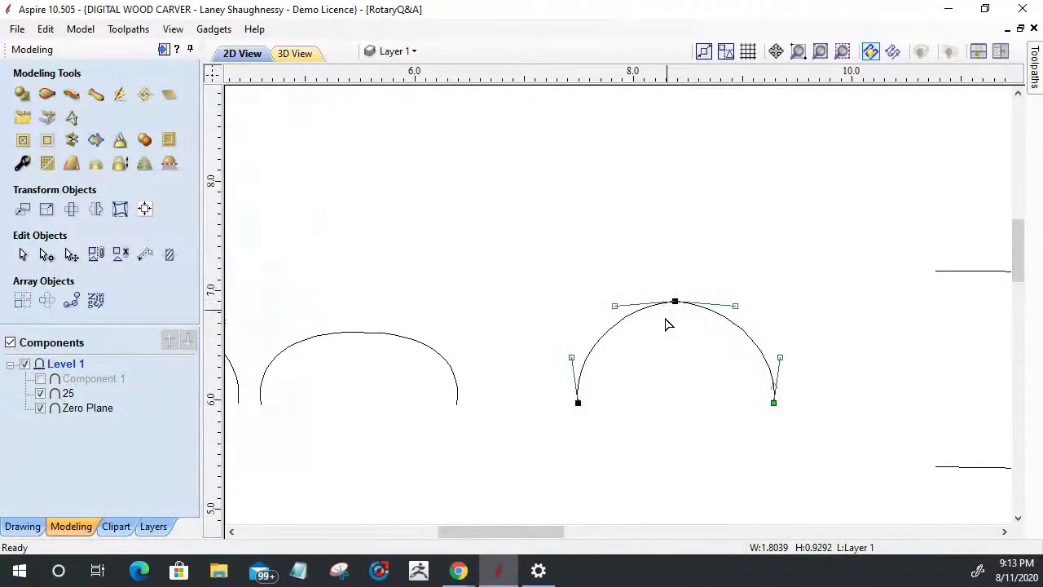
pyautogui.scroll(-4, 664, 342)
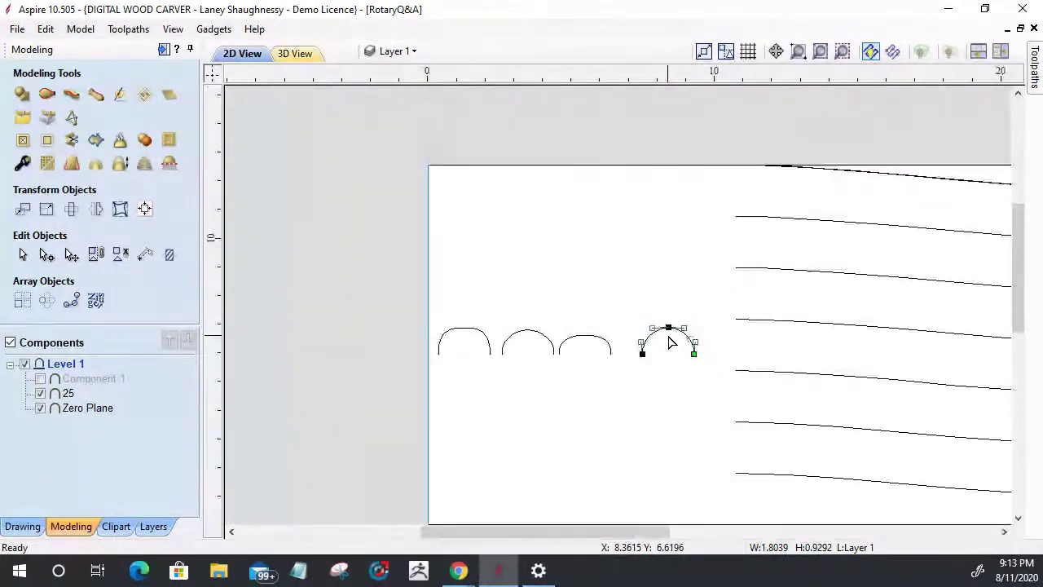
# Place a vertical guide at the start of the rail lines, at about X 10.76.
pyautogui.click(461, 330)
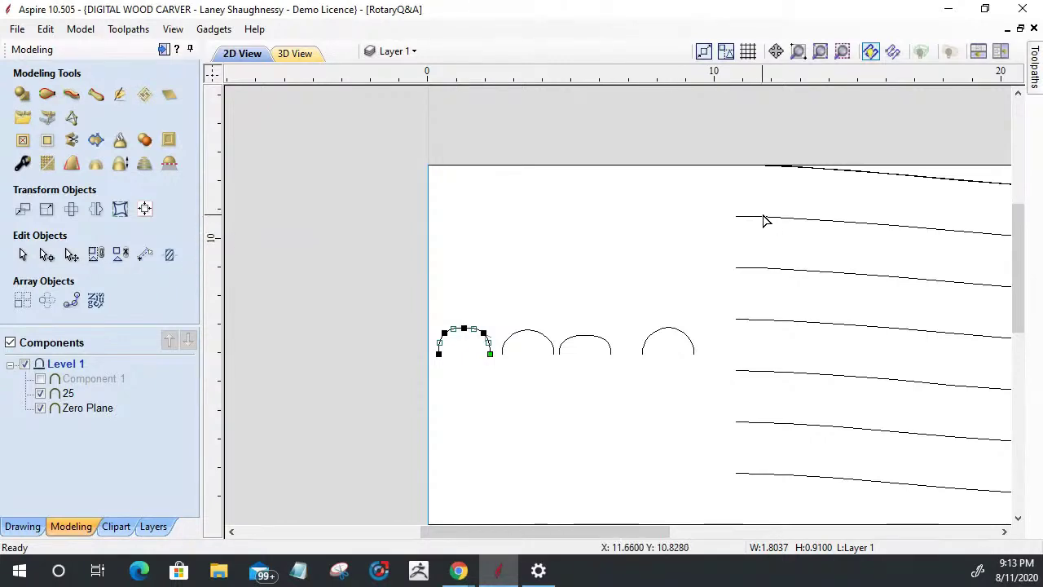
pyautogui.click(816, 172)
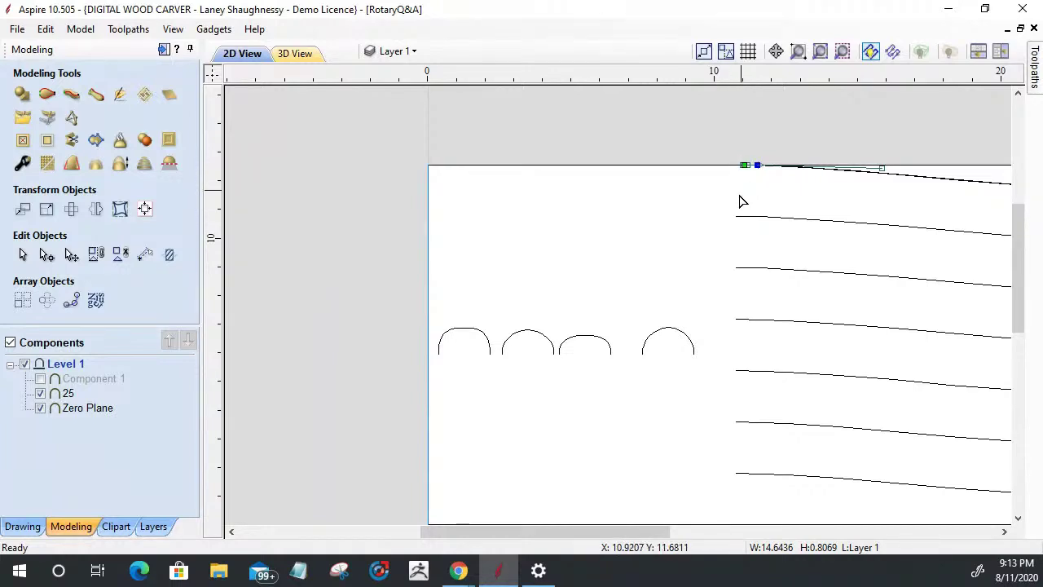
pyautogui.moveTo(217, 264); pyautogui.dragTo(736, 205)
# Extend the topmost rail's start node horizontally to the vertical guide, making the rail about 14.91 inches wide.
pyautogui.scroll(5, 736, 198)
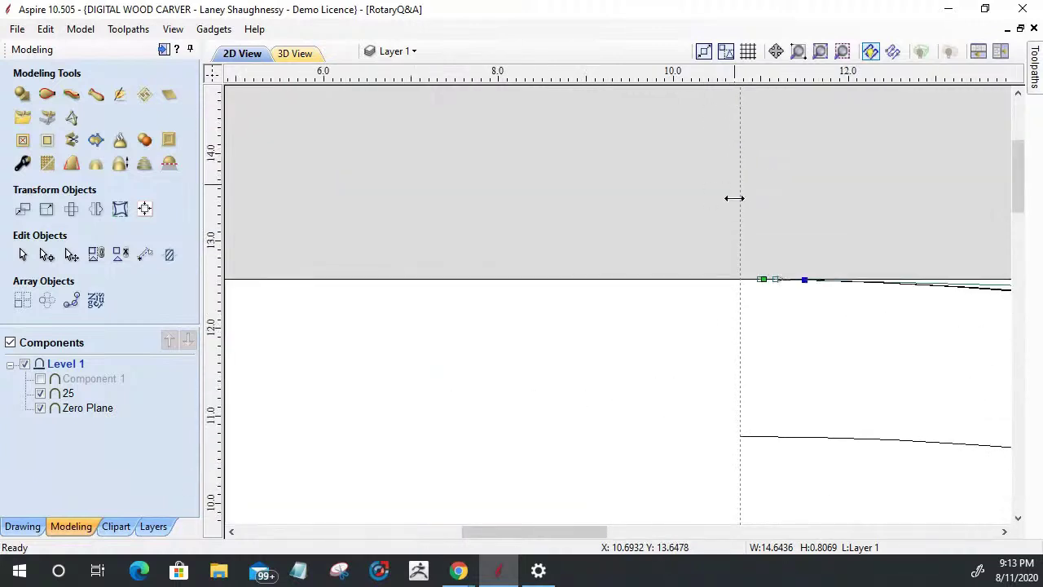
pyautogui.scroll(1, 736, 306)
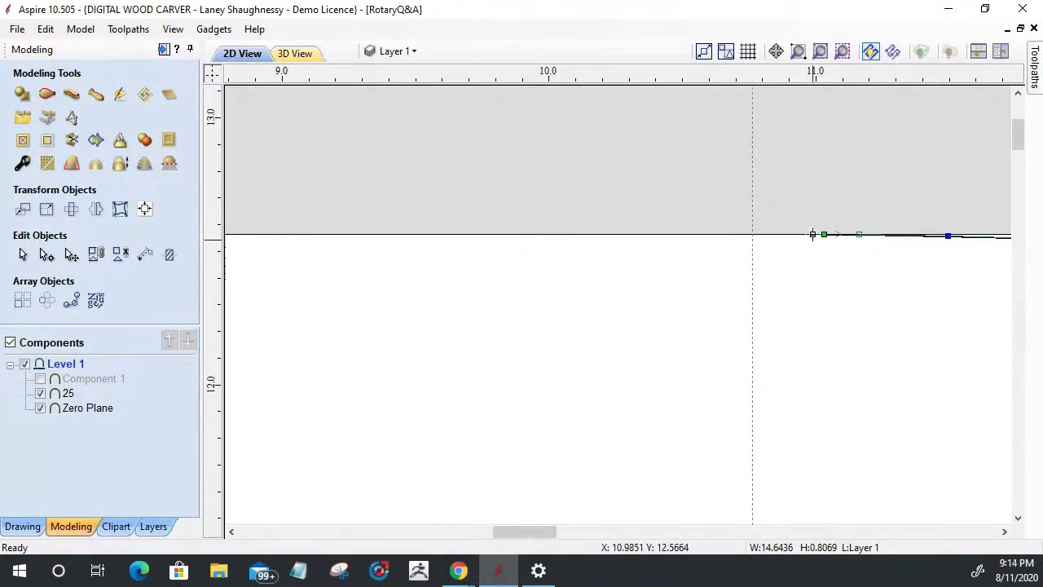
pyautogui.scroll(-2, 815, 233)
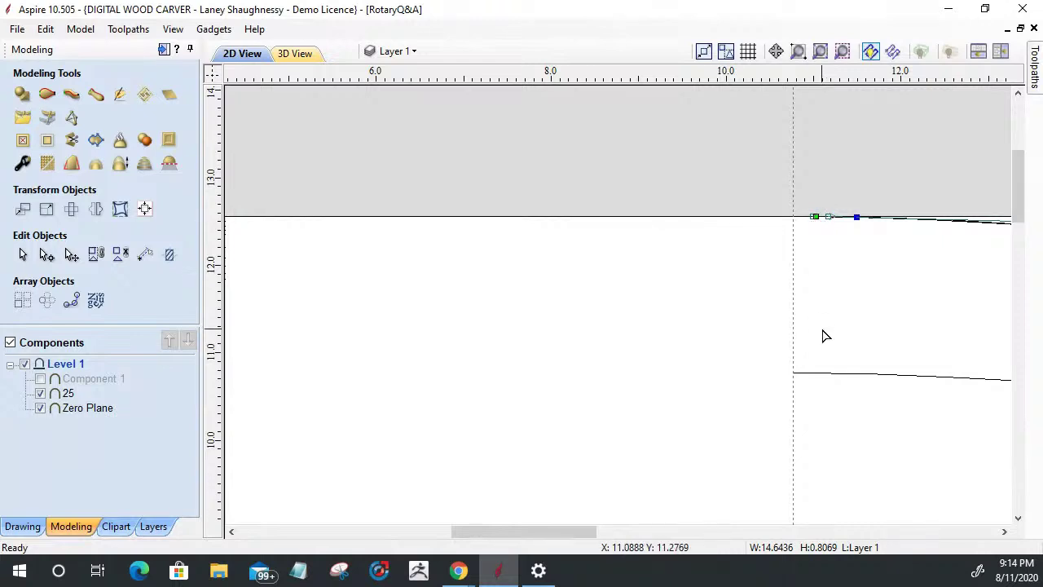
pyautogui.scroll(2, 805, 232)
pyautogui.scroll(2, 765, 212)
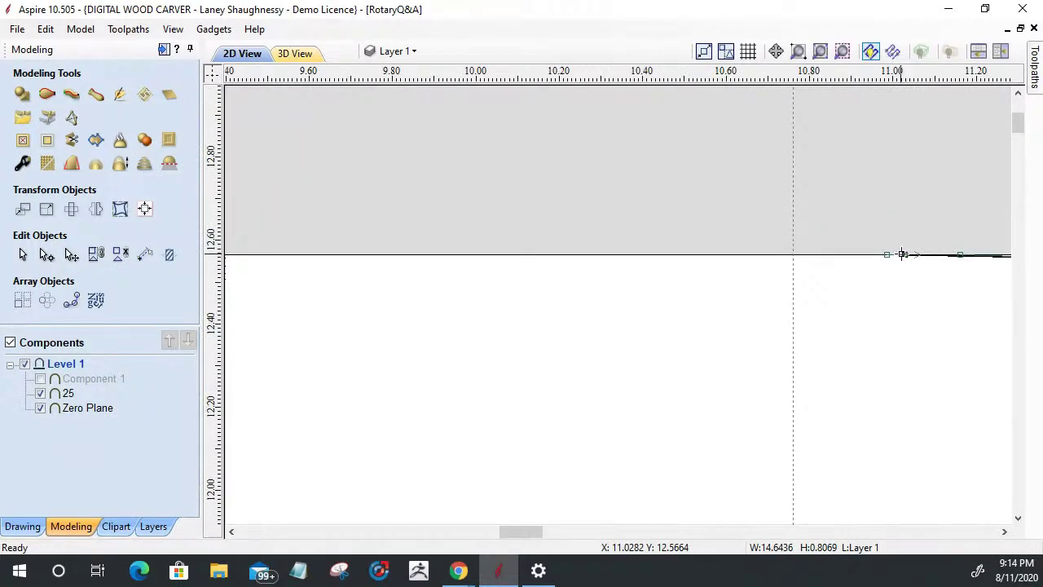
pyautogui.moveTo(903, 254)
pyautogui.mouseDown()
pyautogui.moveTo(768, 251)
pyautogui.moveTo(791, 254)
pyautogui.mouseUp()
pyautogui.scroll(-2, 774, 279)
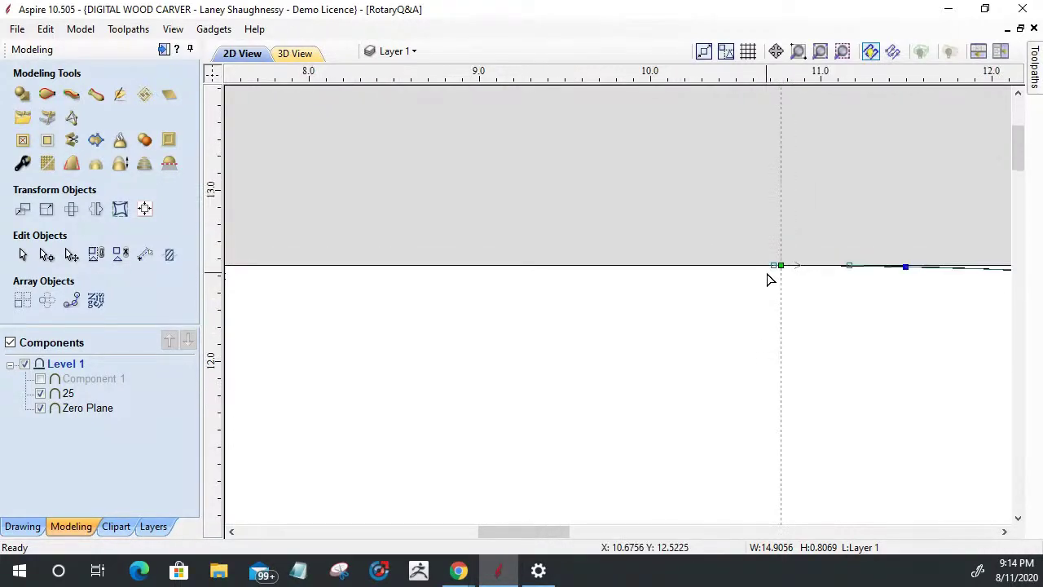
pyautogui.scroll(-3, 769, 251)
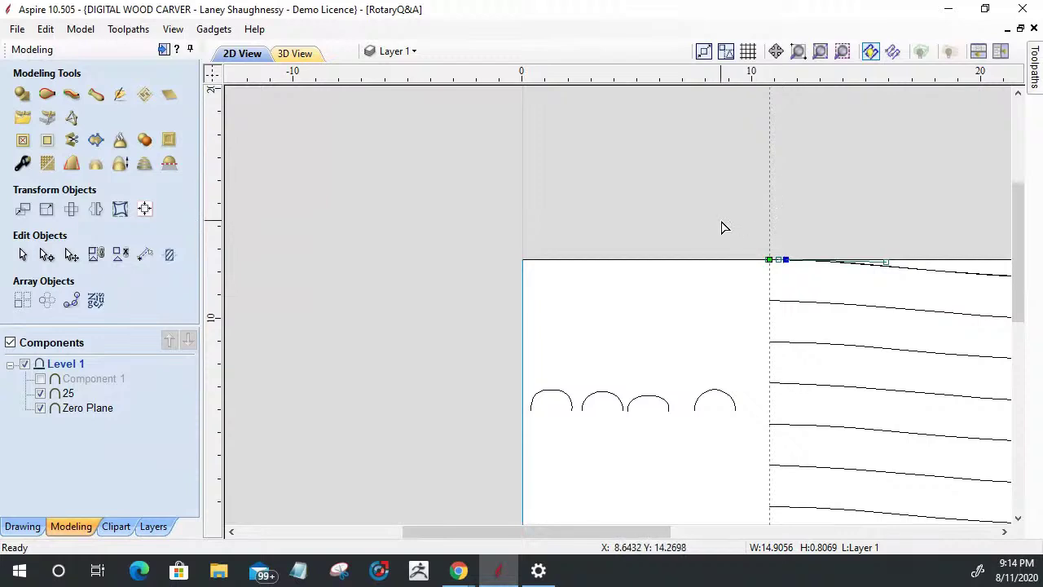
pyautogui.click(716, 229)
# Select the two topmost rail curves and set them as the drive rails of a Two Rail Sweep.
pyautogui.scroll(-2, 662, 261)
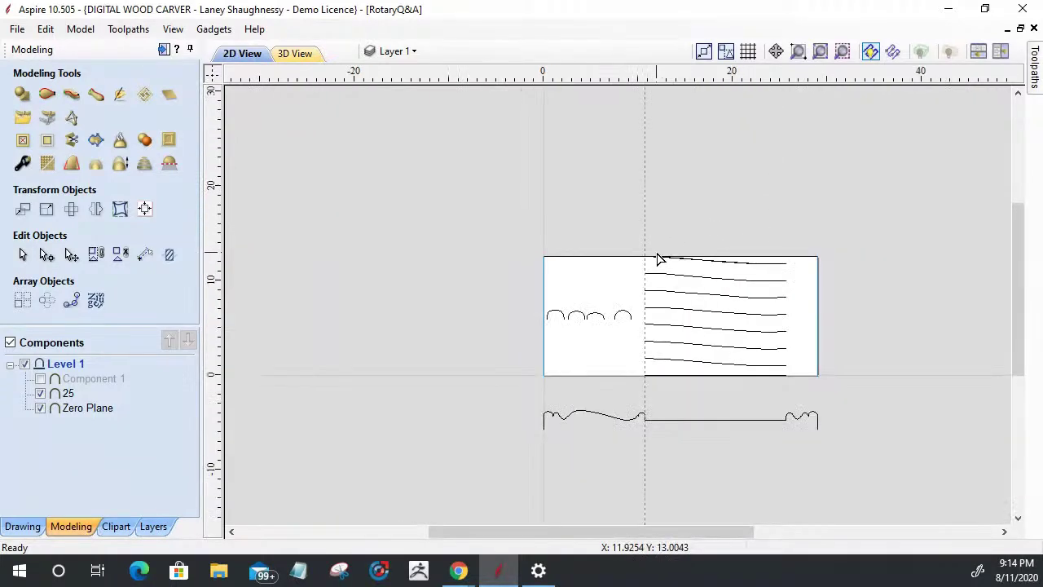
pyautogui.scroll(2, 684, 265)
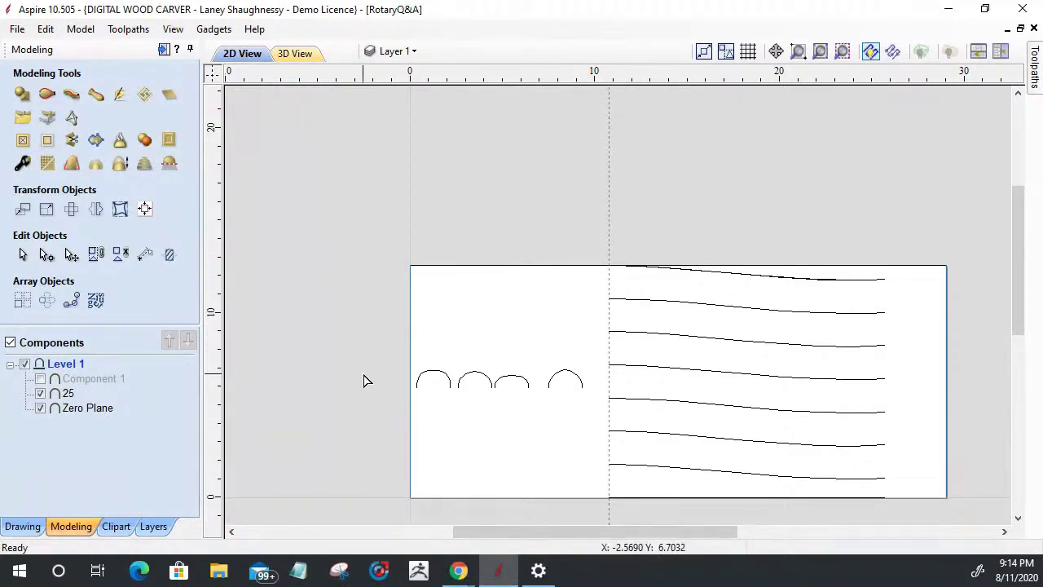
pyautogui.scroll(2, 365, 381)
pyautogui.scroll(2, 515, 373)
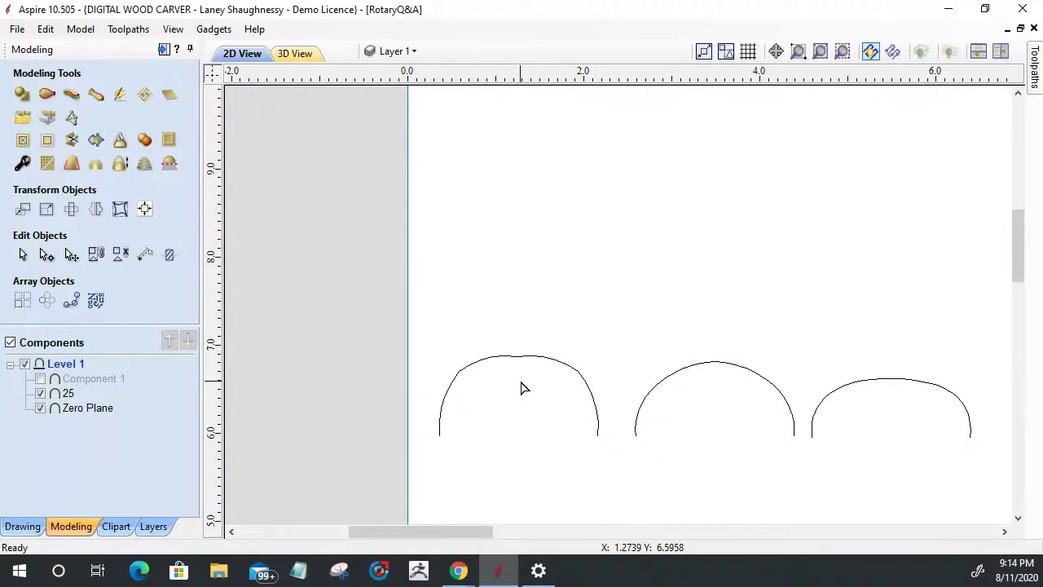
pyautogui.scroll(-4, 524, 389)
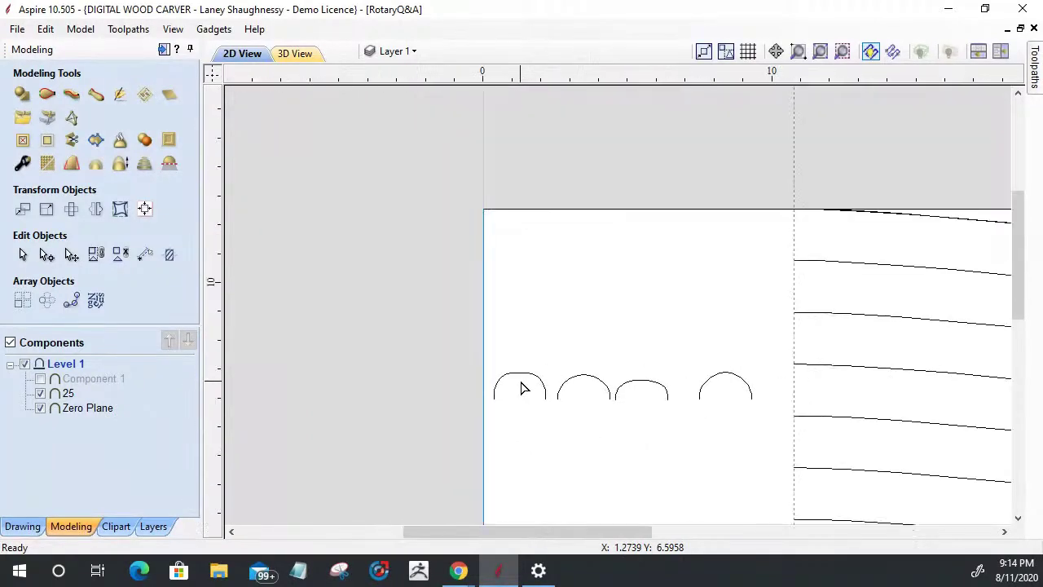
pyautogui.scroll(2, 694, 320)
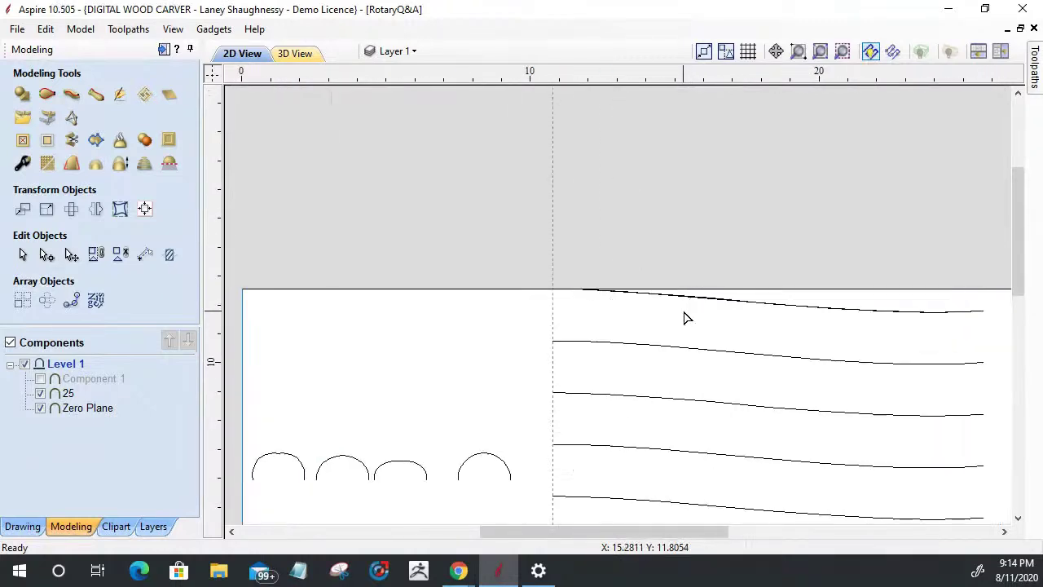
pyautogui.click(568, 295)
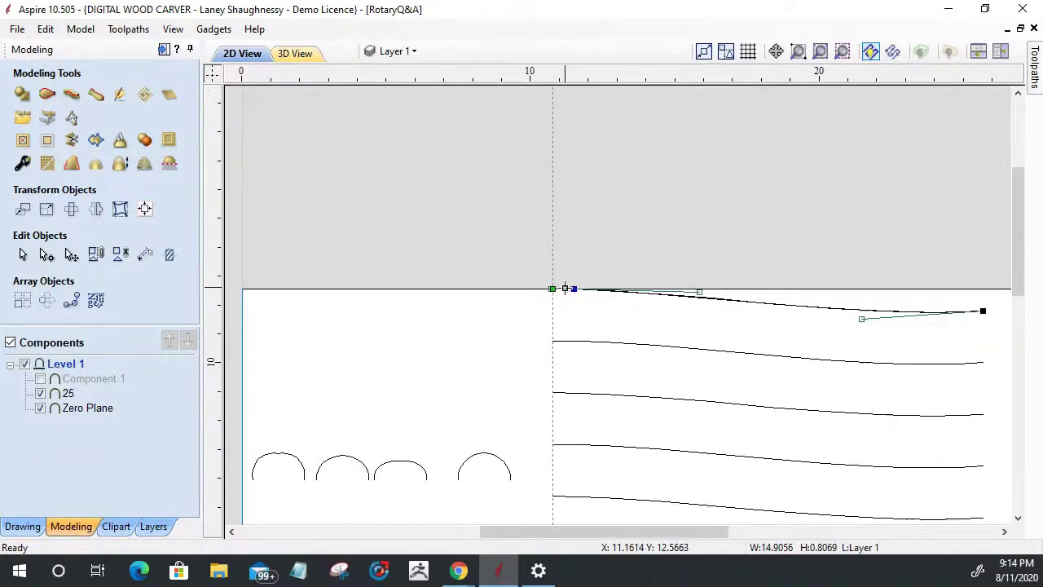
pyautogui.keyDown('shift'); pyautogui.click(563, 344); pyautogui.keyUp('shift')
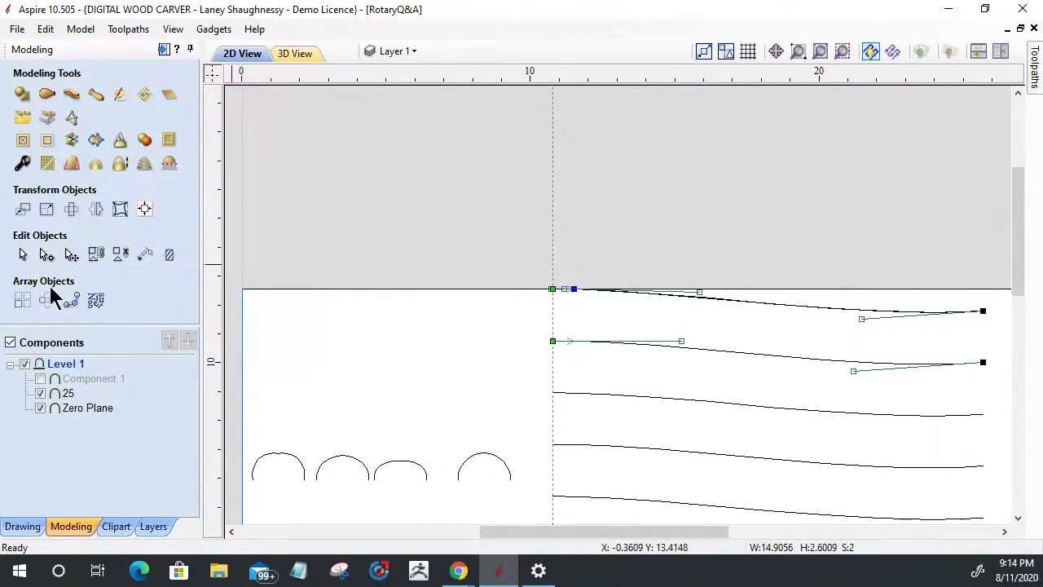
pyautogui.click(22, 254)
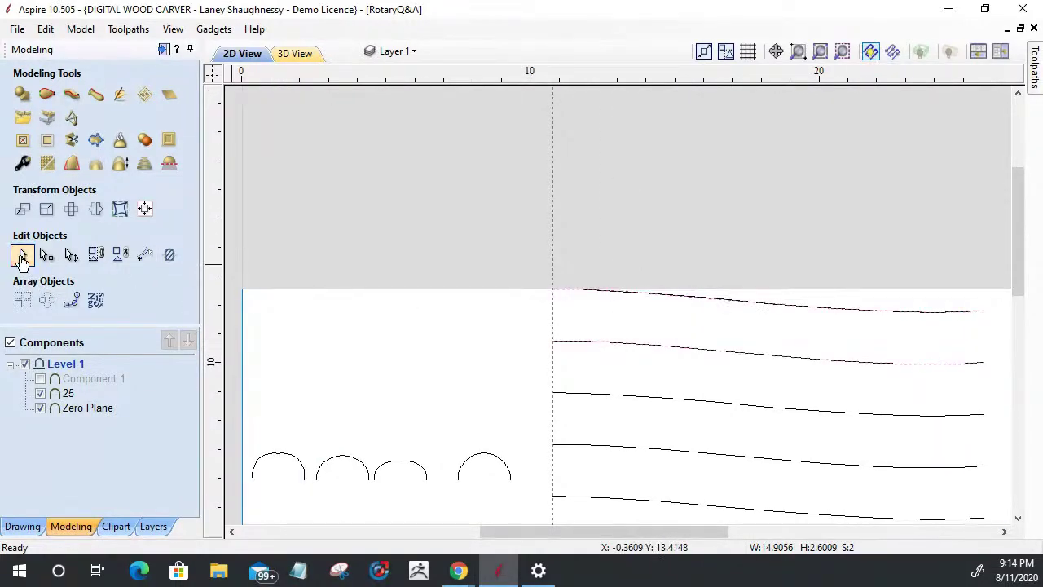
pyautogui.click(49, 94)
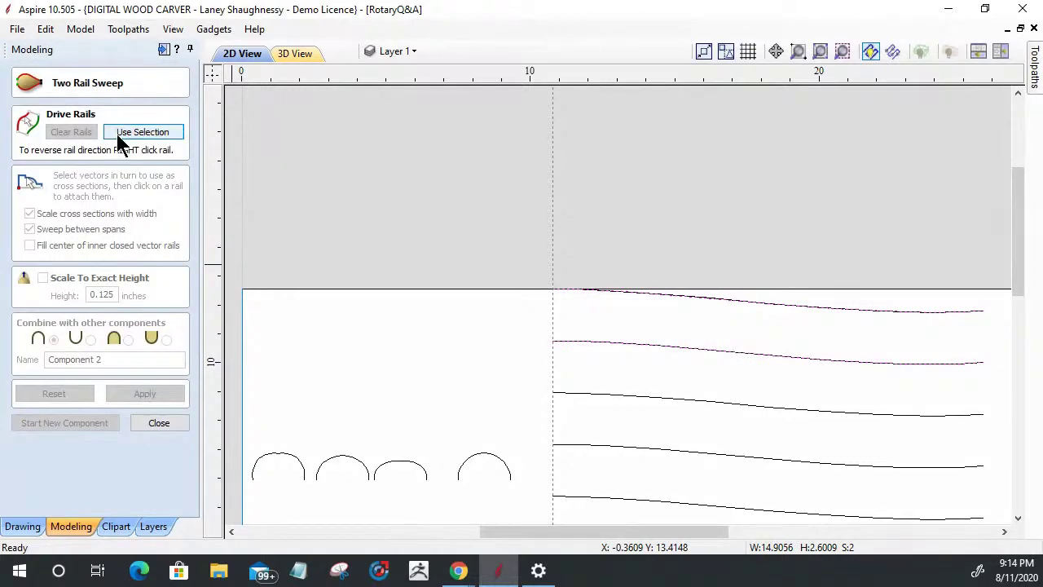
pyautogui.click(137, 133)
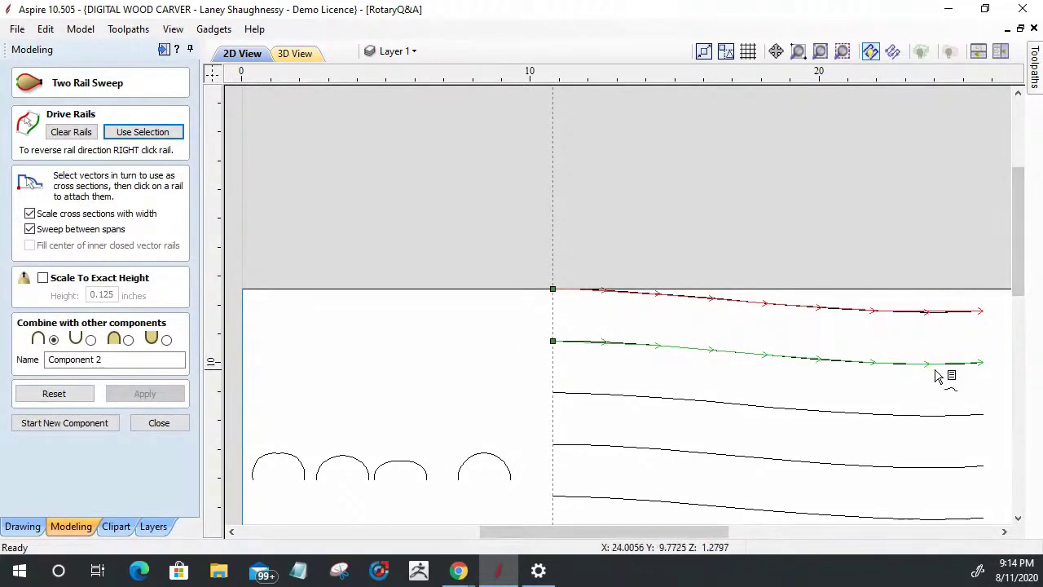
# Attach the first arc as cross section at the rails' start and the second arc at about X 15.7.
pyautogui.click(277, 461)
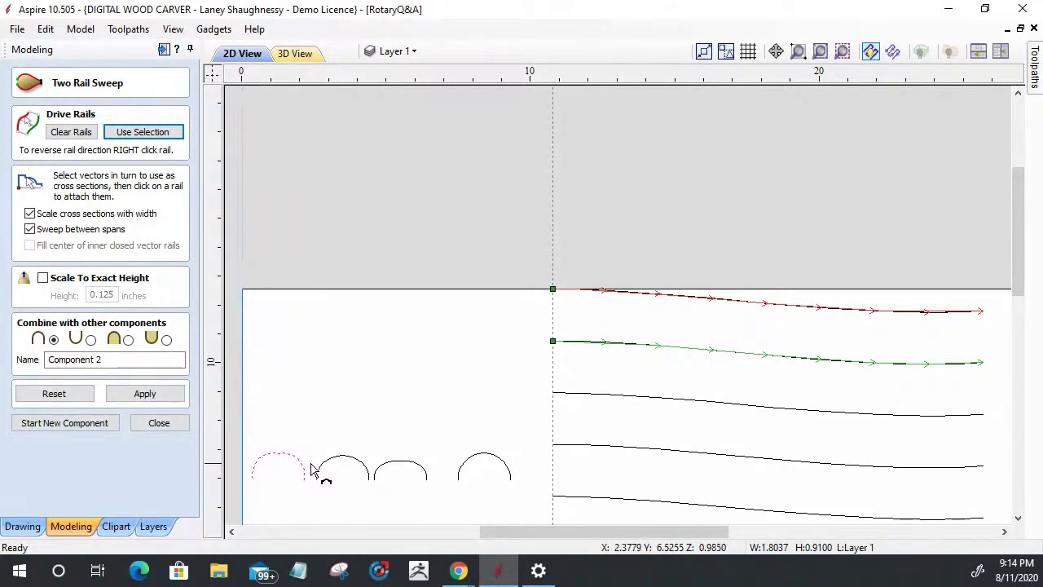
pyautogui.click(554, 344)
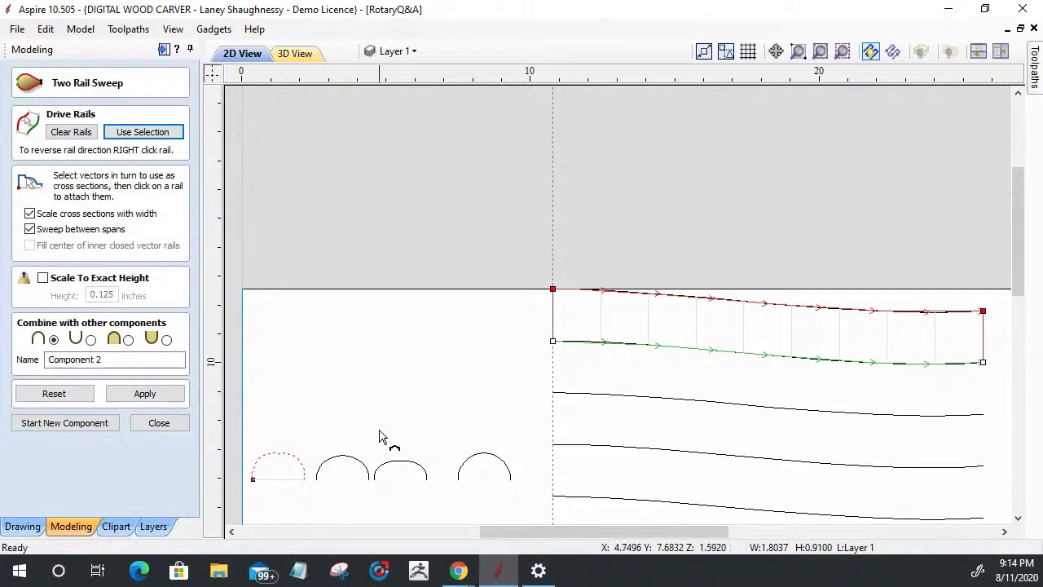
pyautogui.click(342, 460)
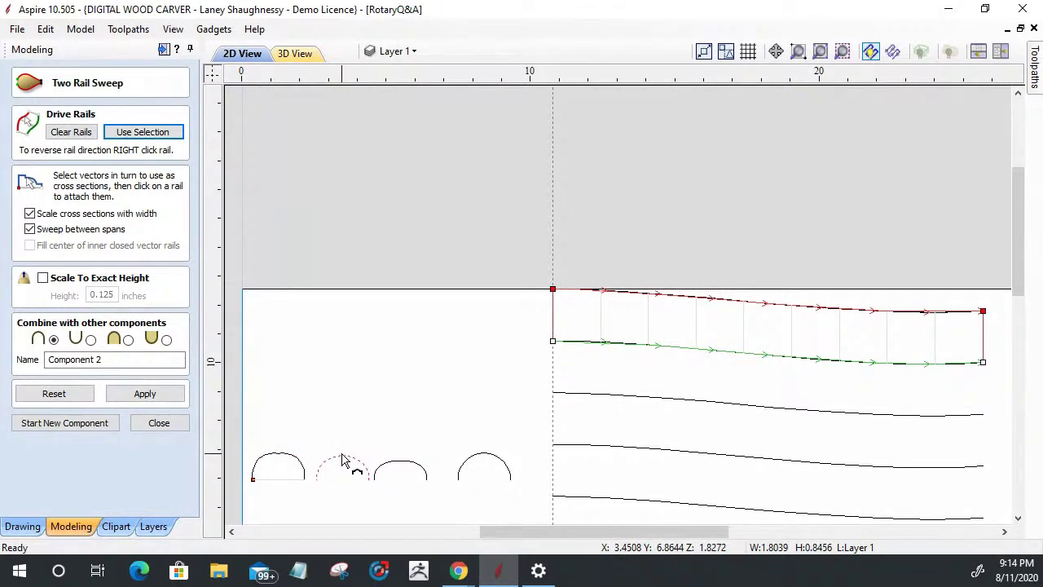
pyautogui.click(697, 353)
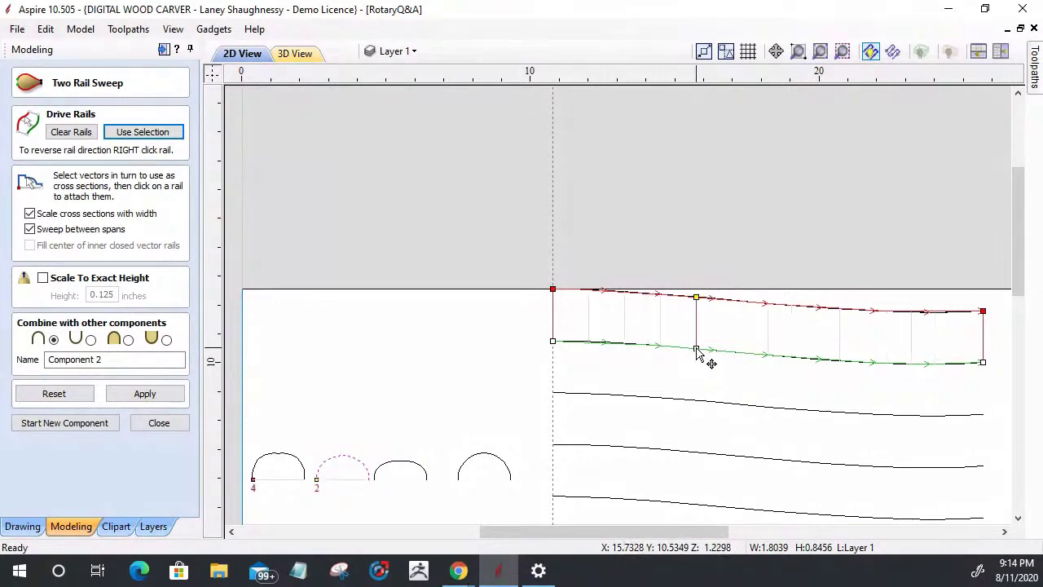
# Attach the third arc as cross section at about X 21 and the last arc at the rails' far end.
pyautogui.click(399, 469)
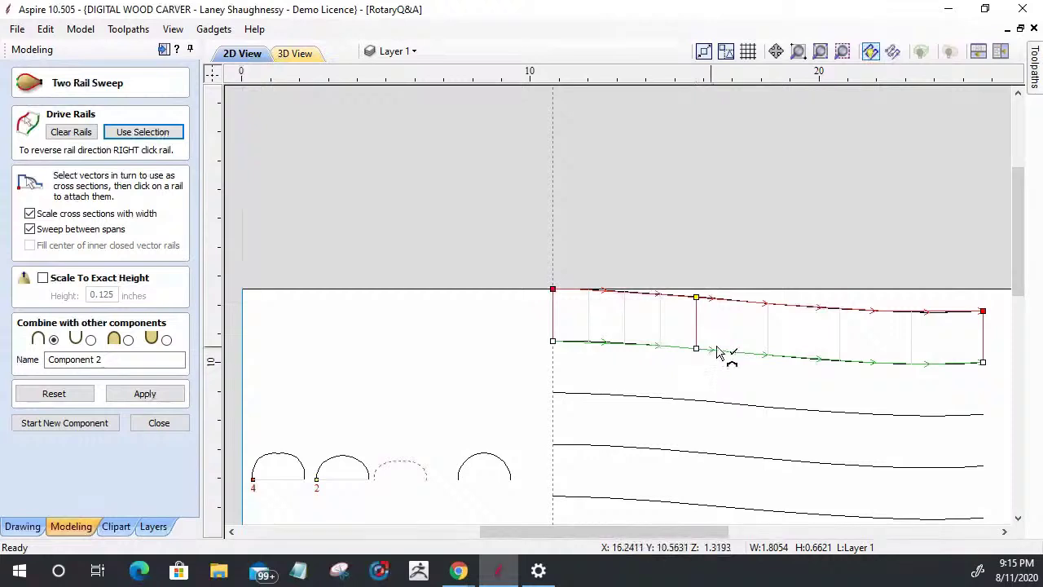
pyautogui.click(848, 363)
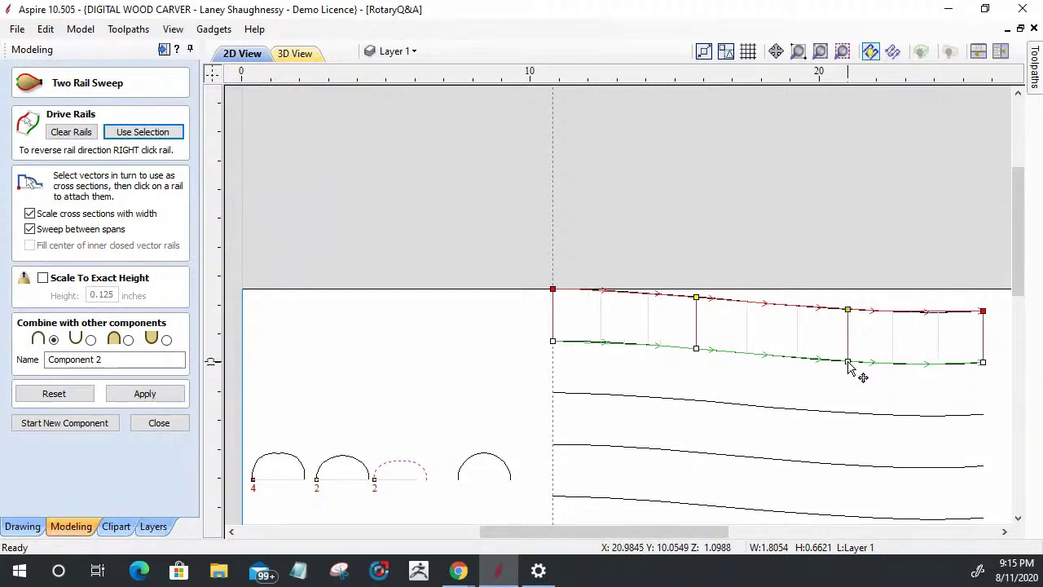
pyautogui.click(483, 462)
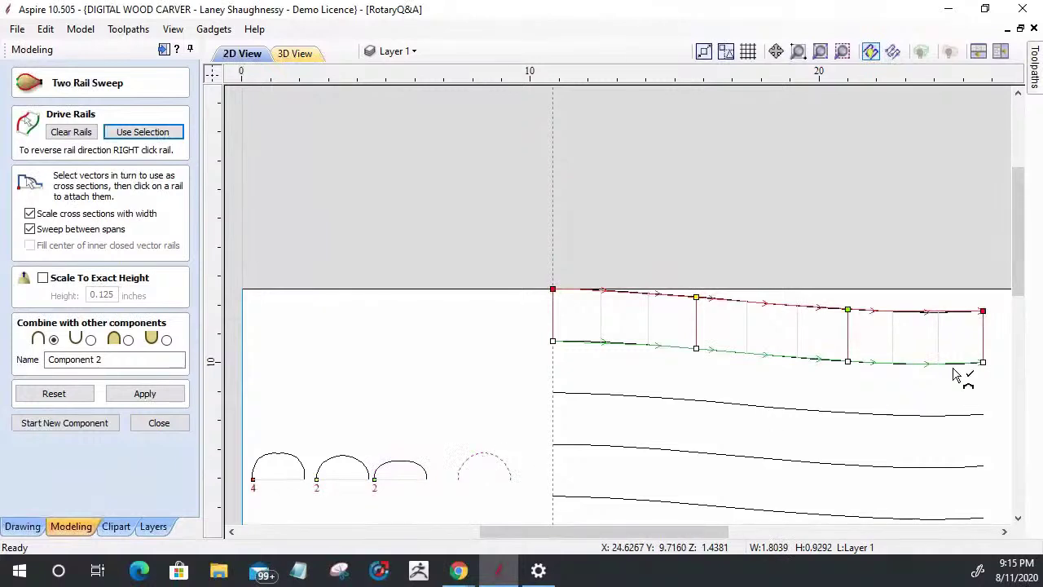
pyautogui.click(976, 317)
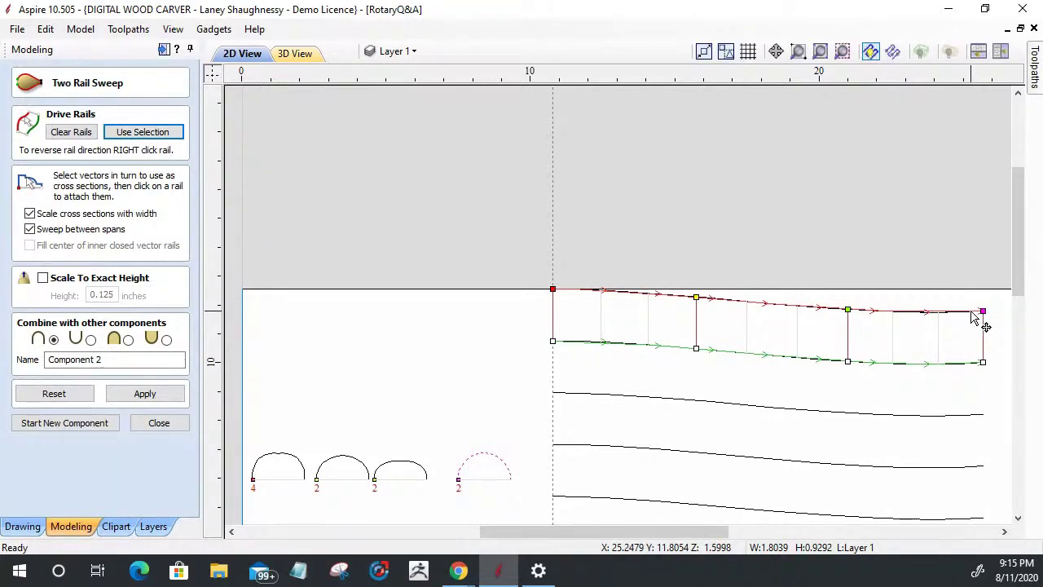
# Add the last arc again just before the rails' far end and shift both ends of that section to about X 25.3.
pyautogui.scroll(3, 975, 319)
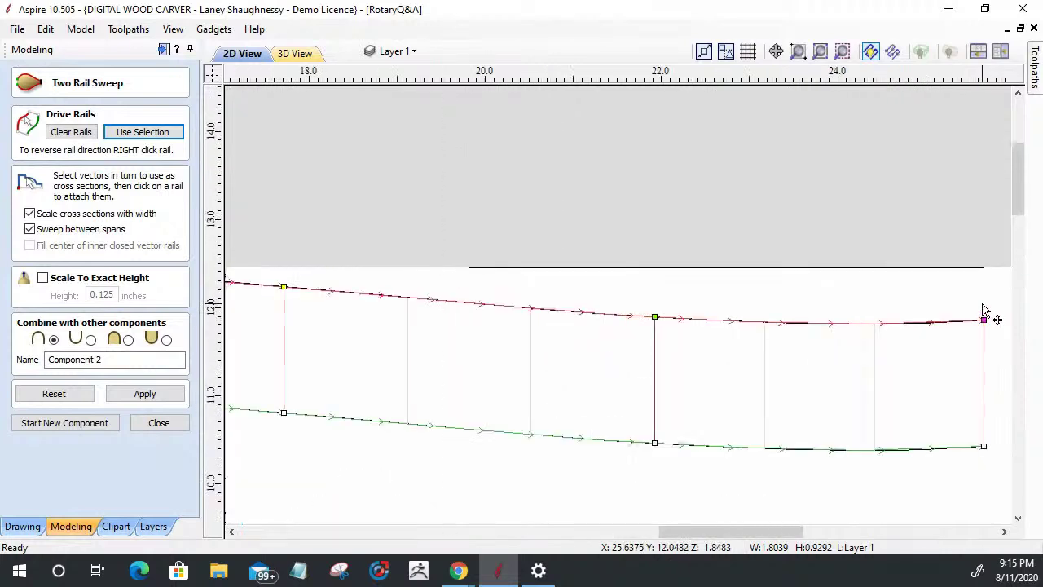
pyautogui.scroll(2, 983, 326)
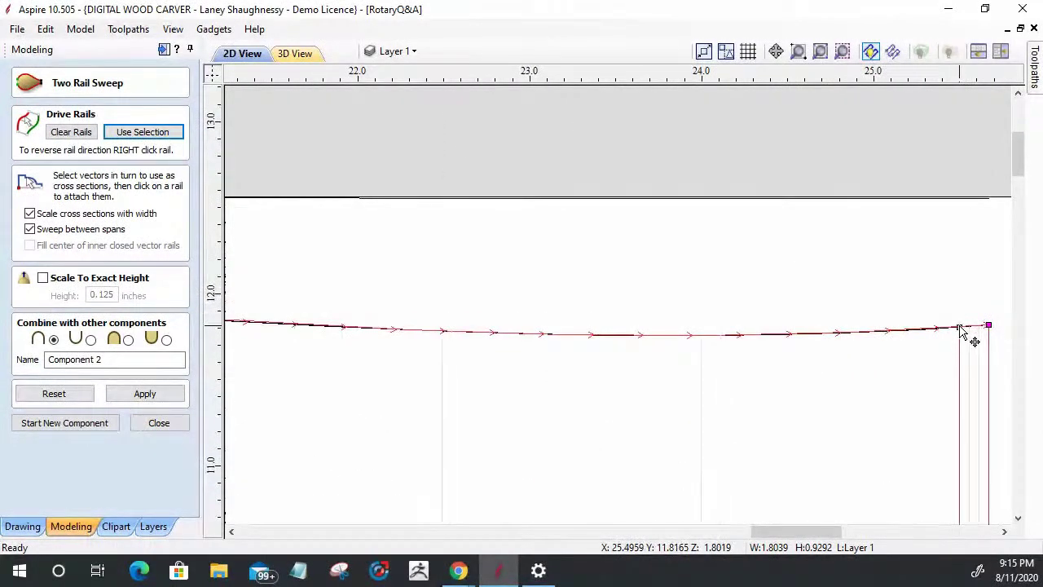
pyautogui.scroll(-5, 950, 351)
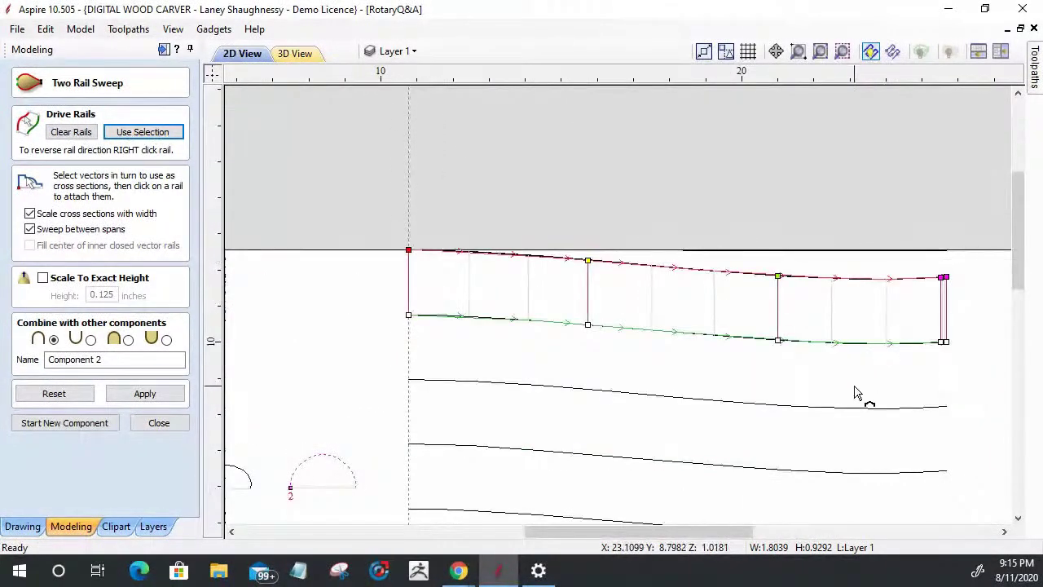
pyautogui.scroll(3, 953, 290)
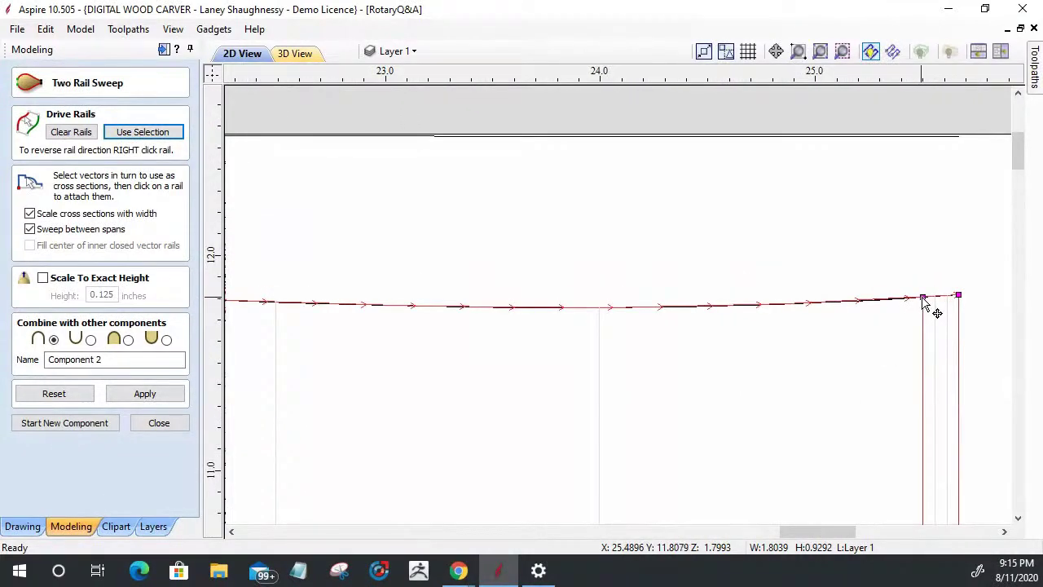
pyautogui.moveTo(923, 299); pyautogui.dragTo(884, 300)
pyautogui.scroll(-3, 889, 351)
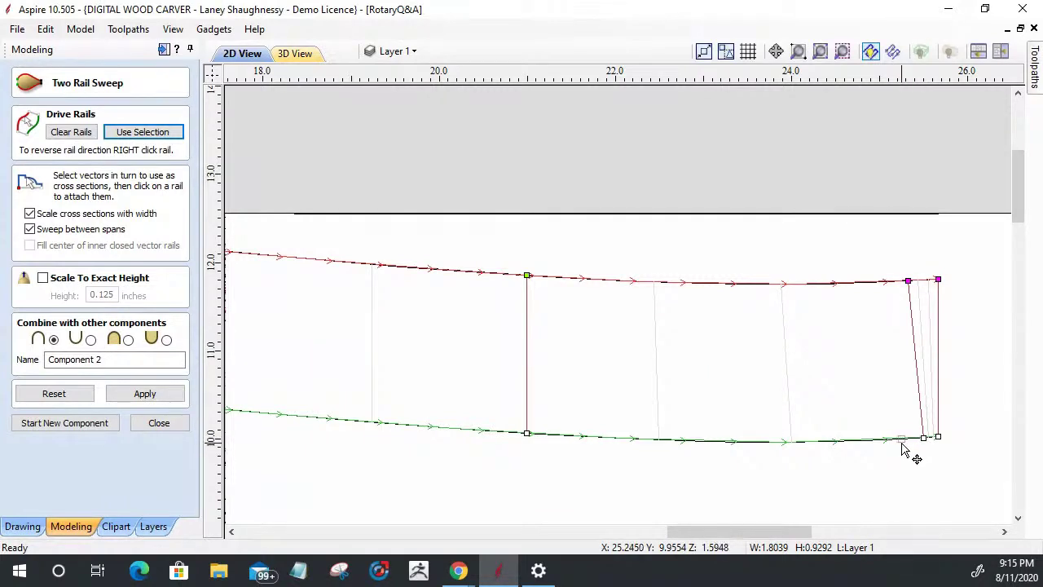
pyautogui.moveTo(903, 447); pyautogui.dragTo(904, 445)
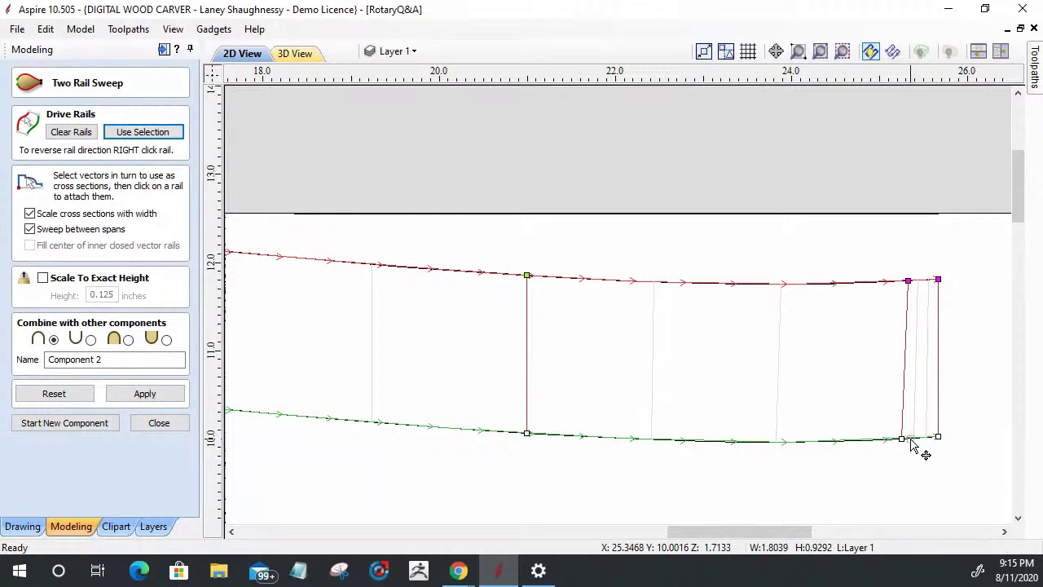
pyautogui.moveTo(913, 441); pyautogui.dragTo(911, 441)
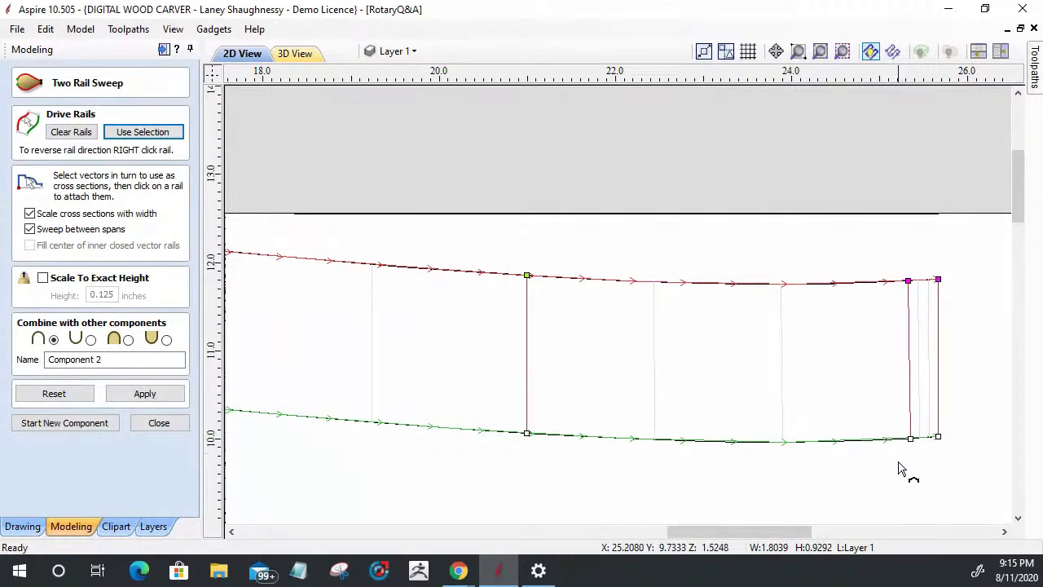
pyautogui.scroll(-5, 913, 474)
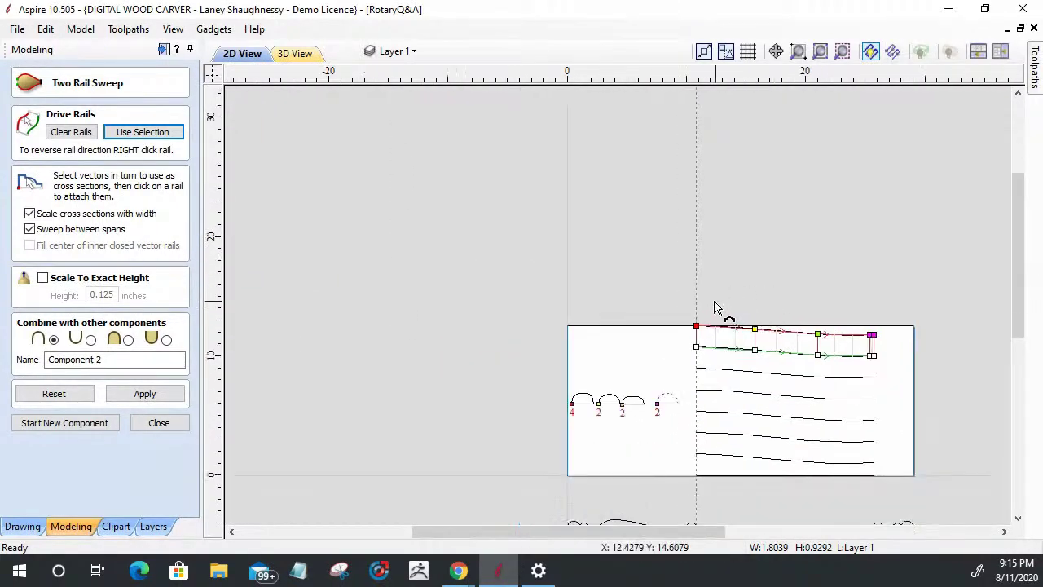
# Apply the two rail sweep with all attached cross sections, finish the component and close the tool.
pyautogui.click(139, 391)
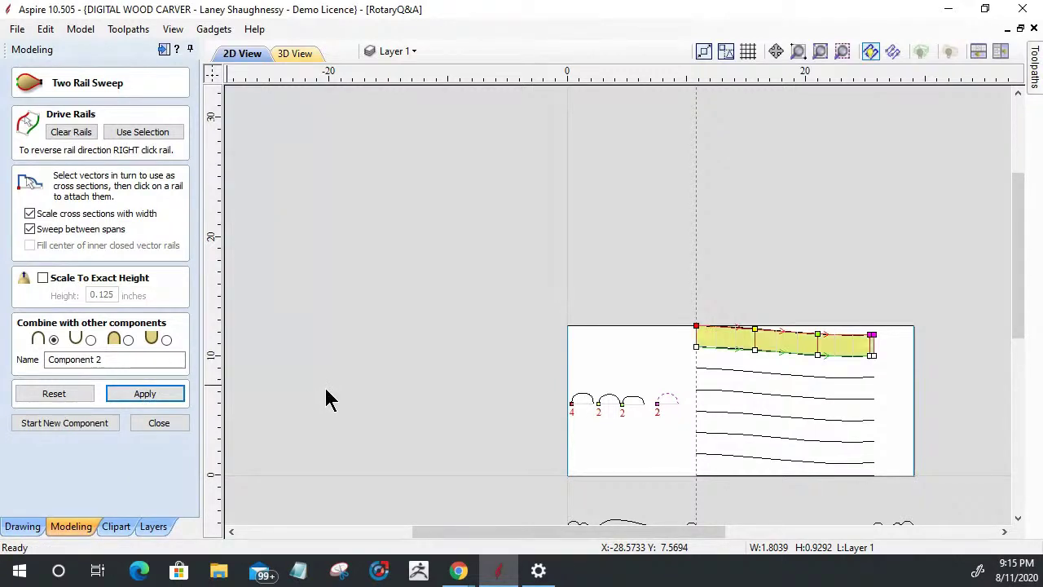
pyautogui.click(133, 401)
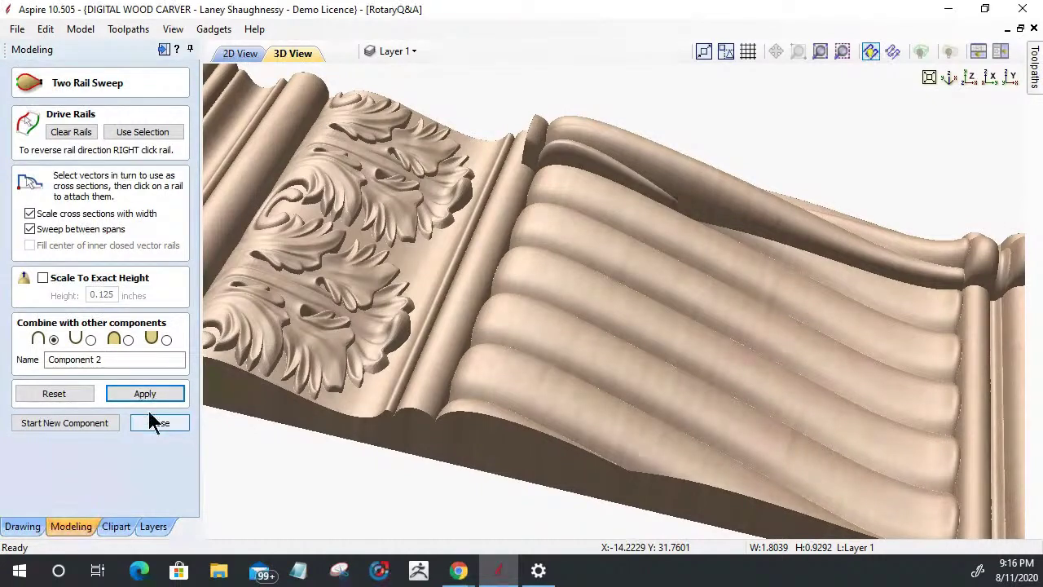
pyautogui.click(71, 424)
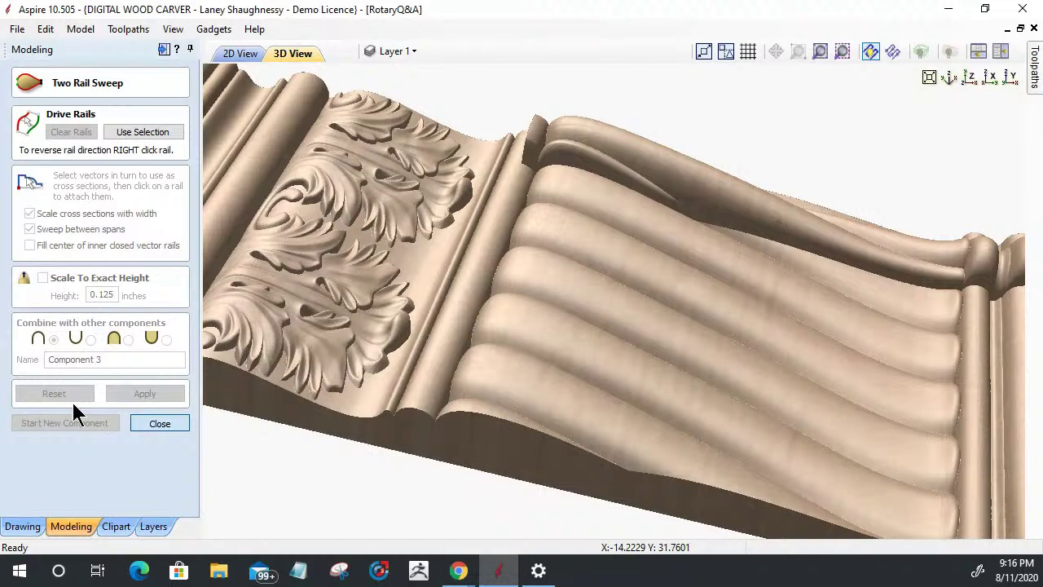
pyautogui.click(163, 423)
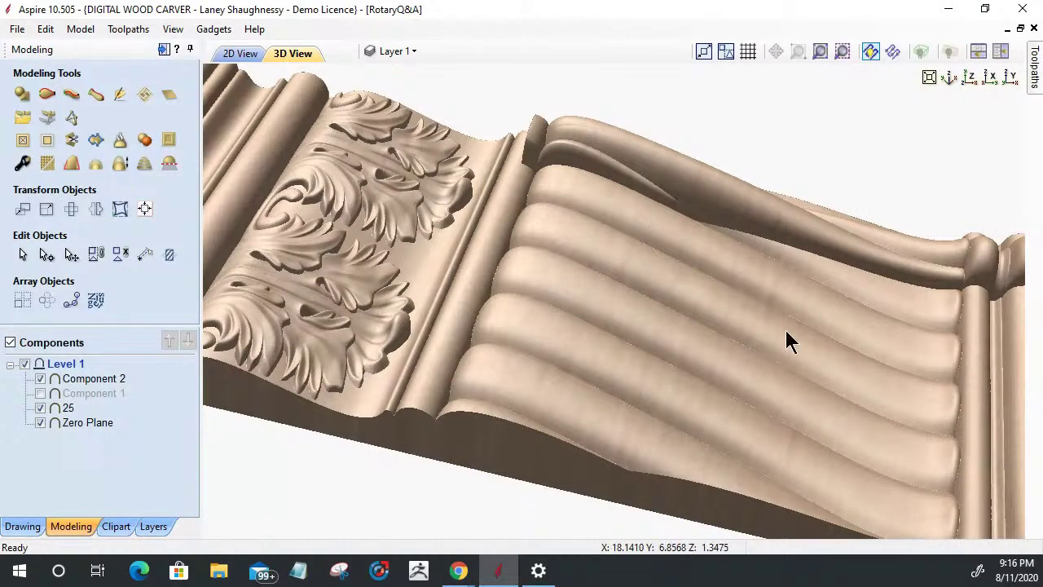
# Hide component 25 and inspect the swept rope strand's shape and ends on the zero plane in 3D.
pyautogui.click(38, 413)
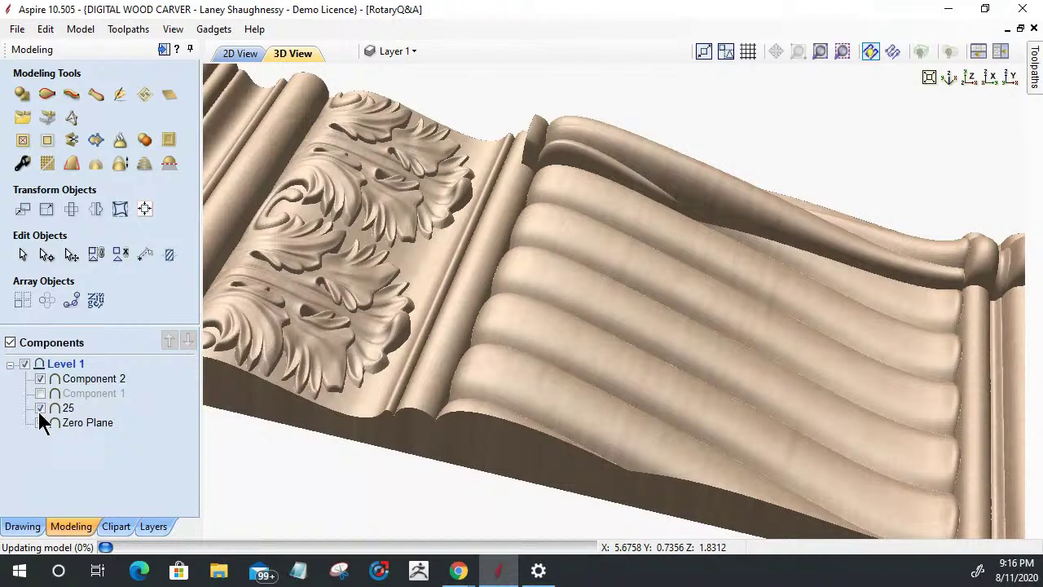
pyautogui.click(39, 409)
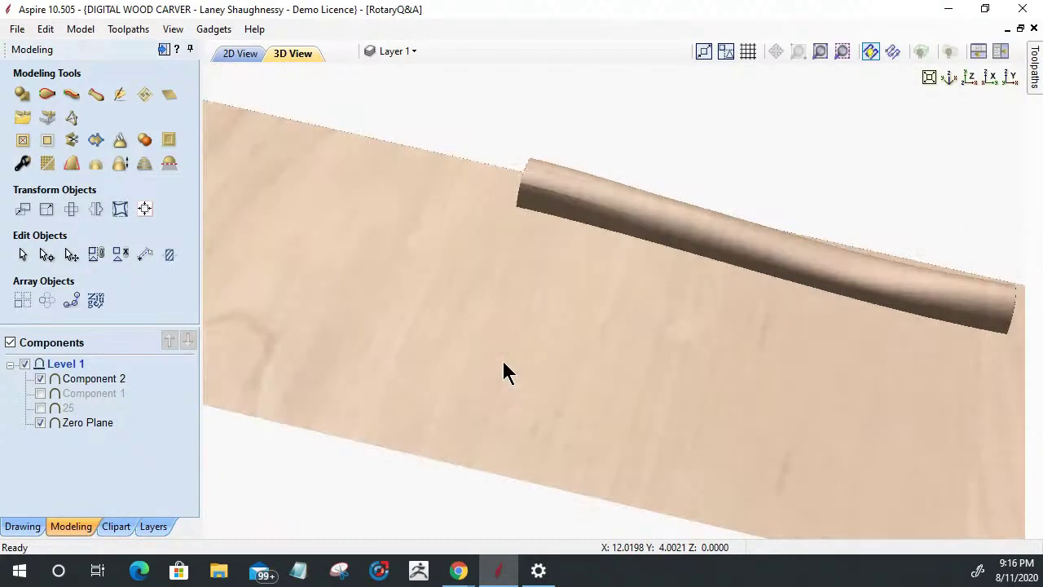
pyautogui.moveTo(840, 351); pyautogui.dragTo(521, 326)
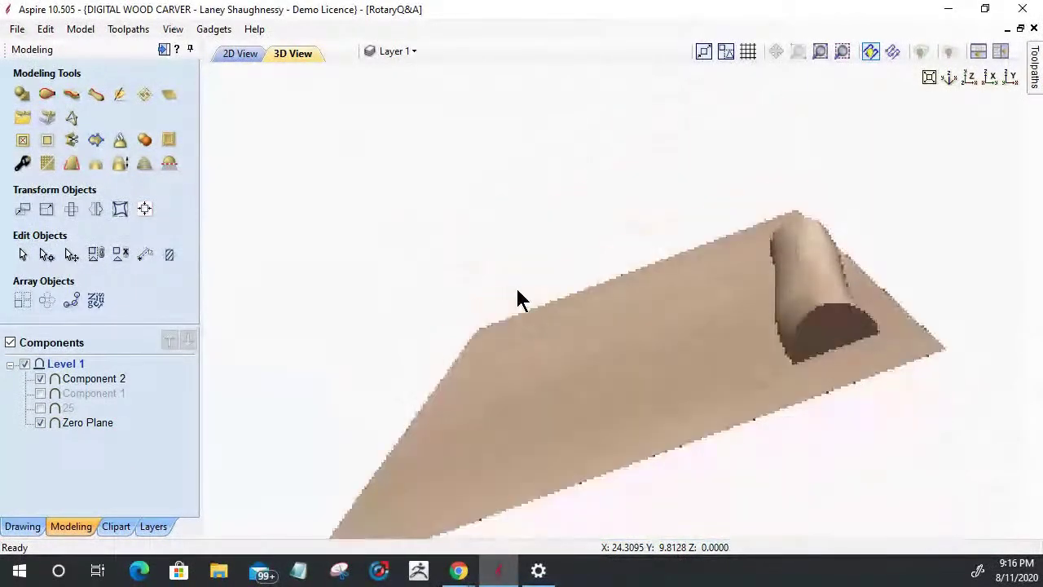
pyautogui.scroll(5, 867, 391)
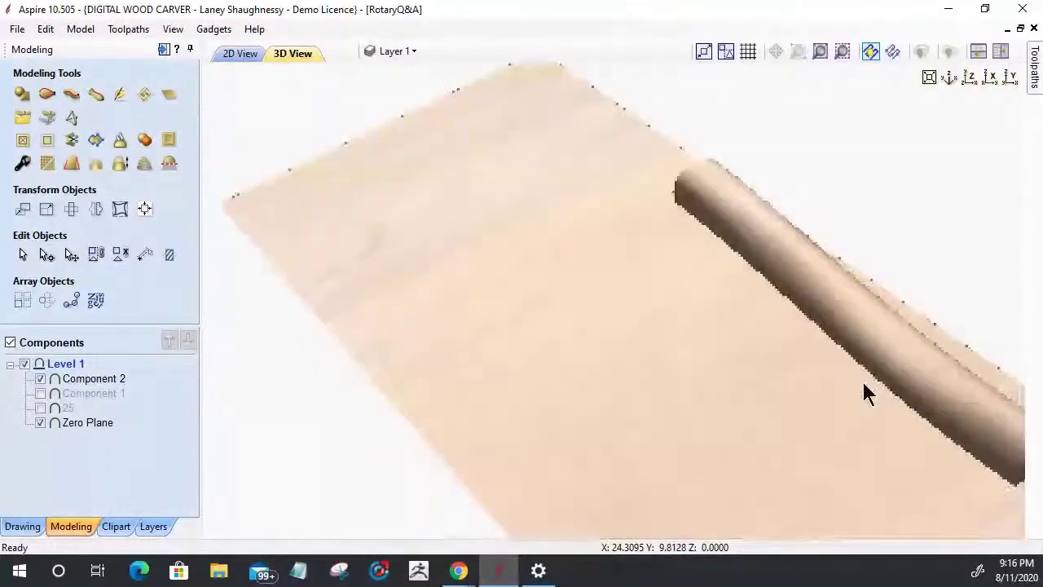
pyautogui.scroll(-2, 989, 407)
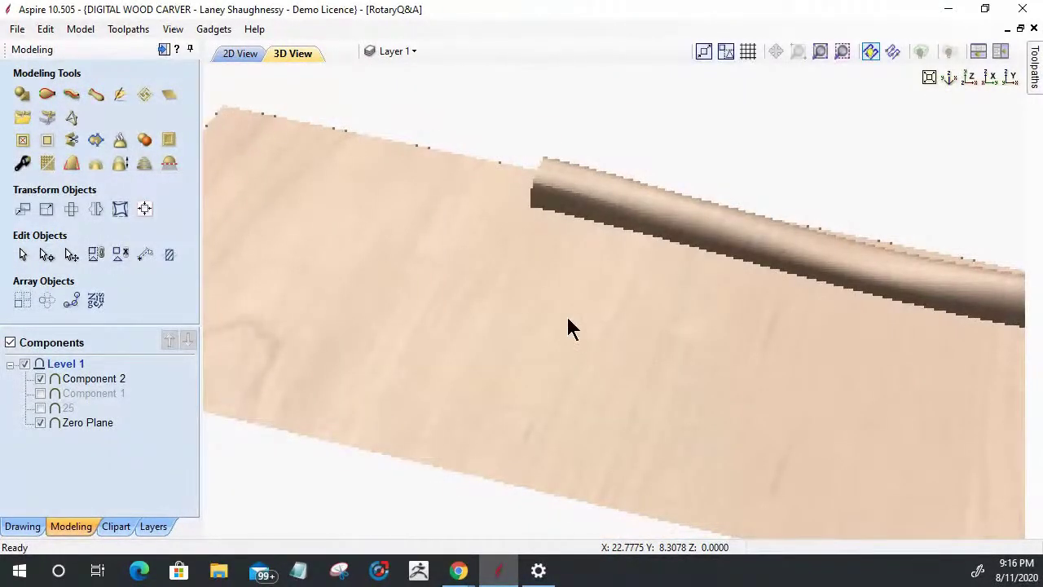
# Examine the swept strand's far end up close and against the whole strand in 3D.
pyautogui.scroll(-3, 546, 326)
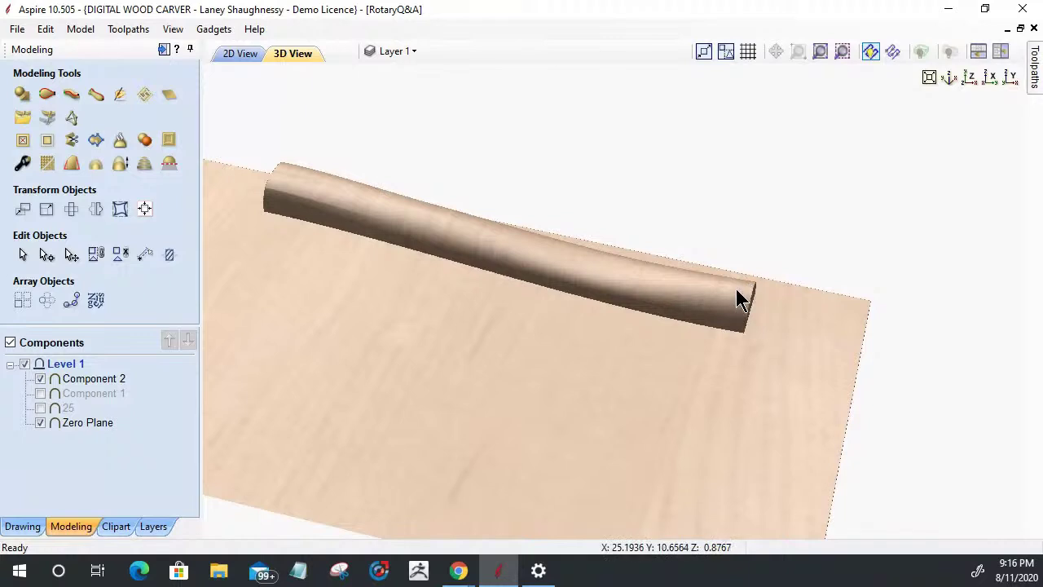
pyautogui.scroll(1, 742, 285)
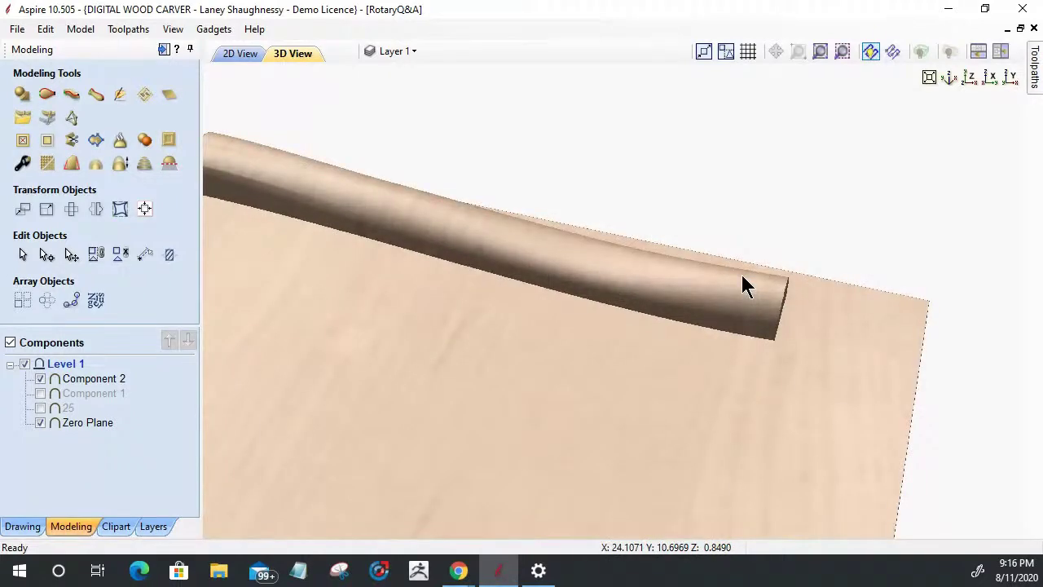
pyautogui.scroll(1, 741, 284)
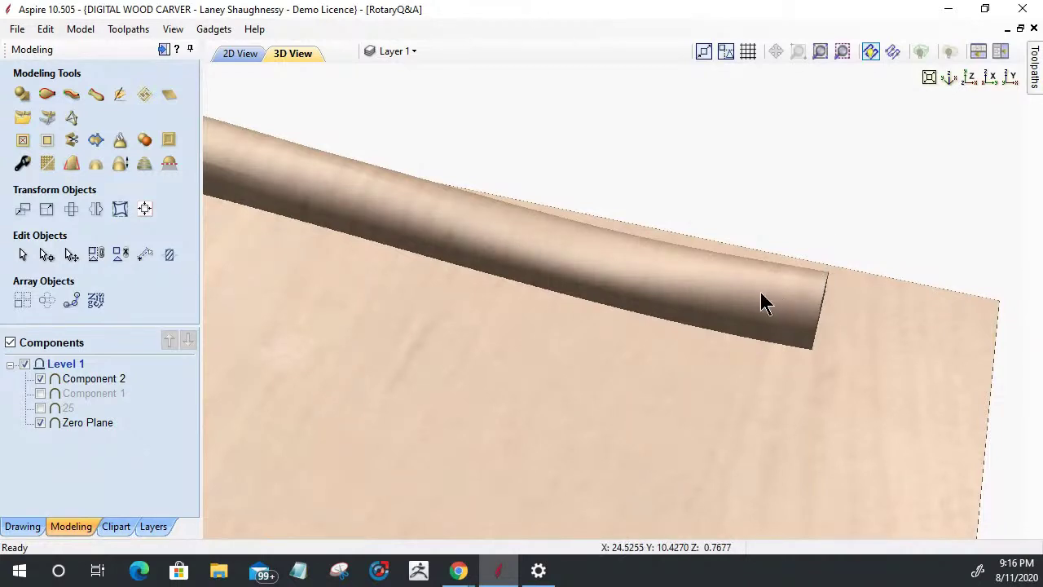
pyautogui.scroll(-1, 815, 367)
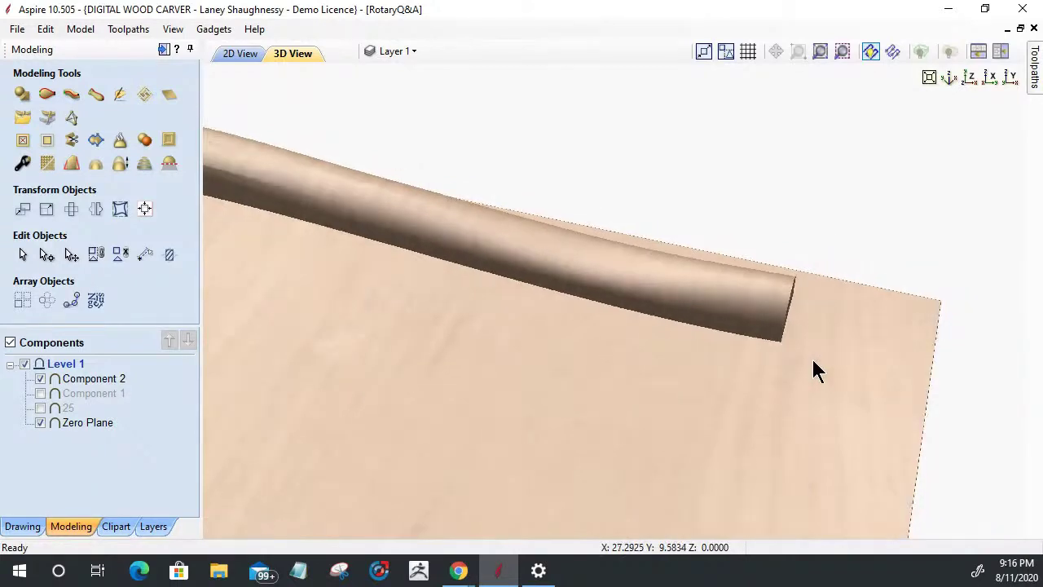
pyautogui.scroll(-2, 811, 371)
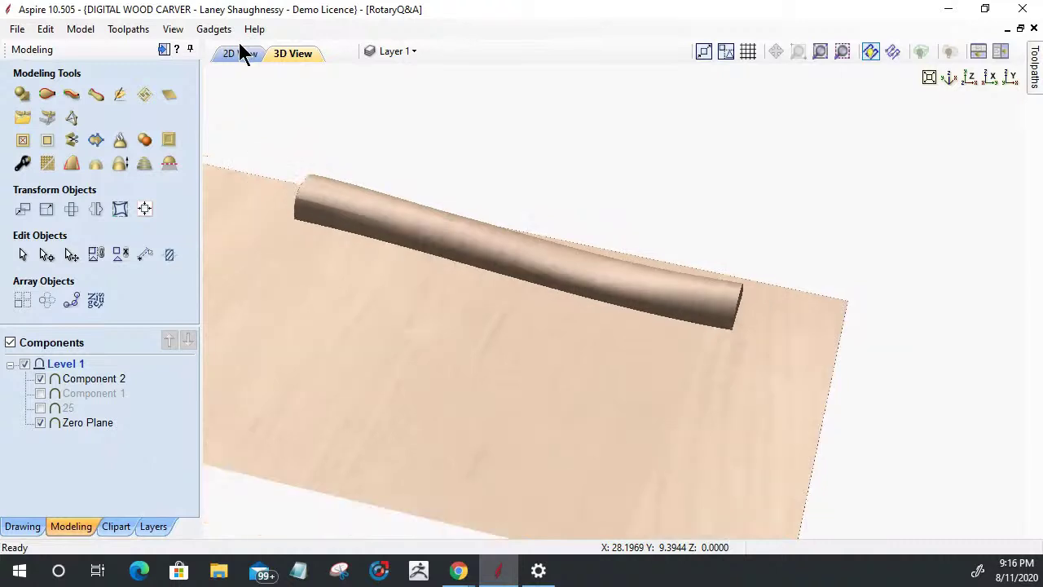
# Compare the neighbouring rail curves with the swept strand in 2D, checking the strand's size and its starting edge.
pyautogui.click(241, 53)
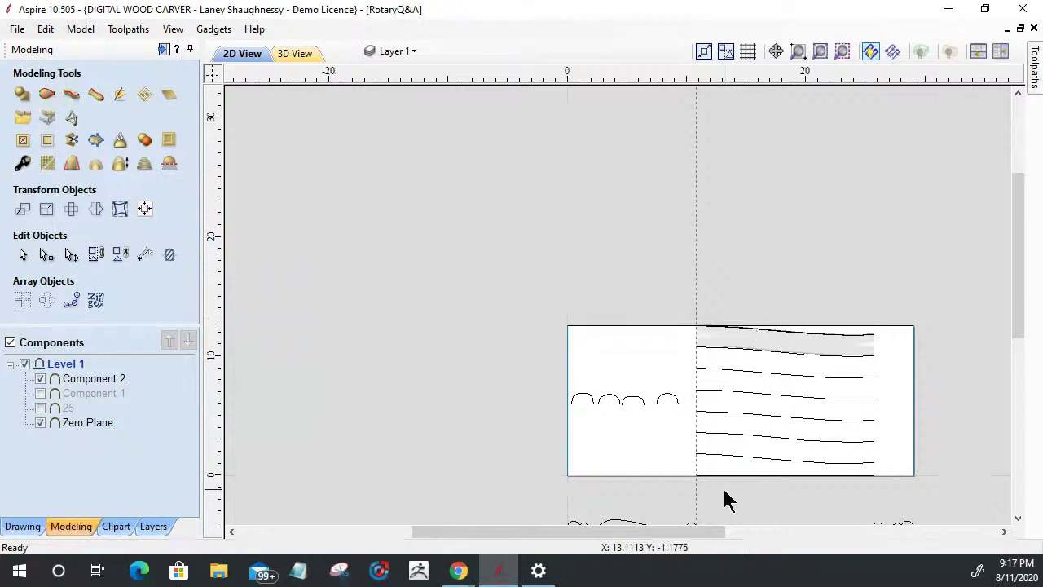
pyautogui.click(710, 351)
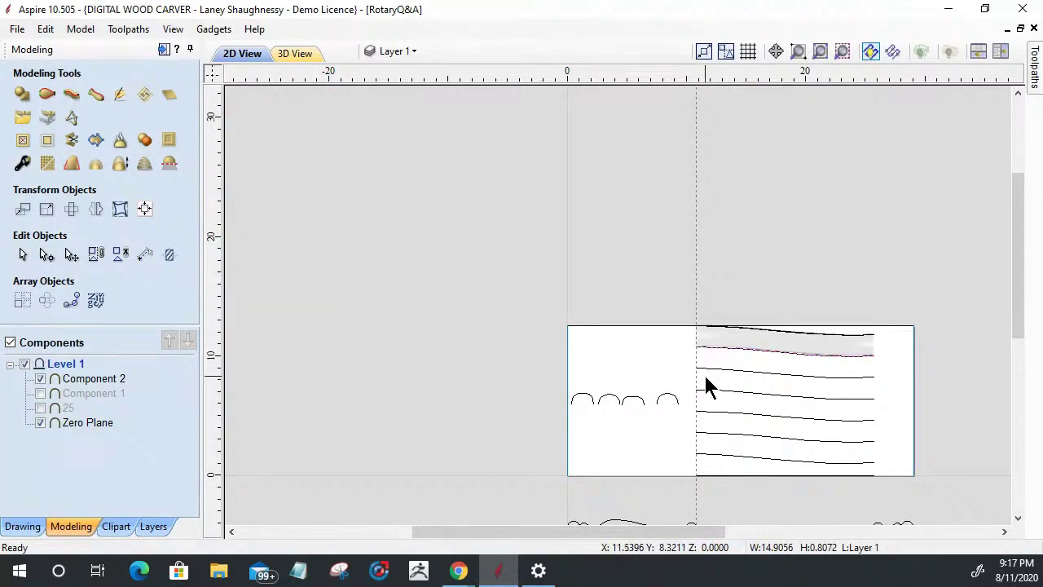
pyautogui.keyDown('shift'); pyautogui.click(699, 371); pyautogui.keyUp('shift')
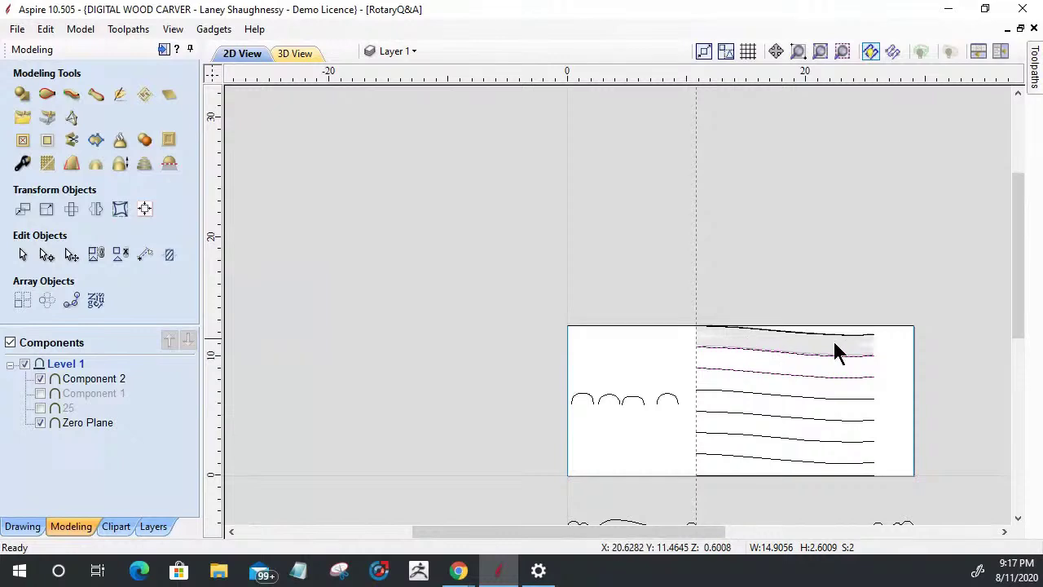
pyautogui.click(708, 347)
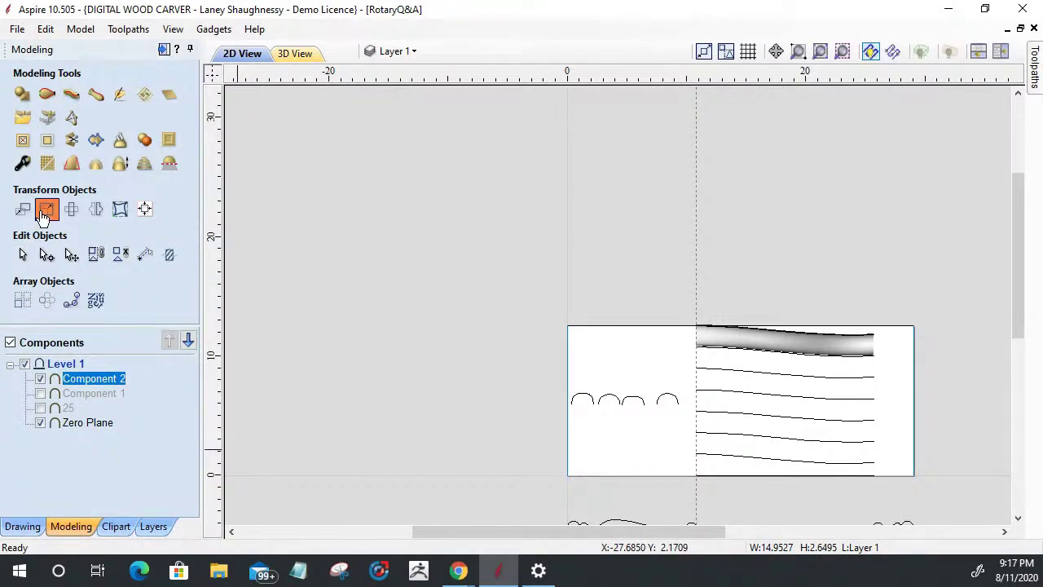
pyautogui.click(46, 208)
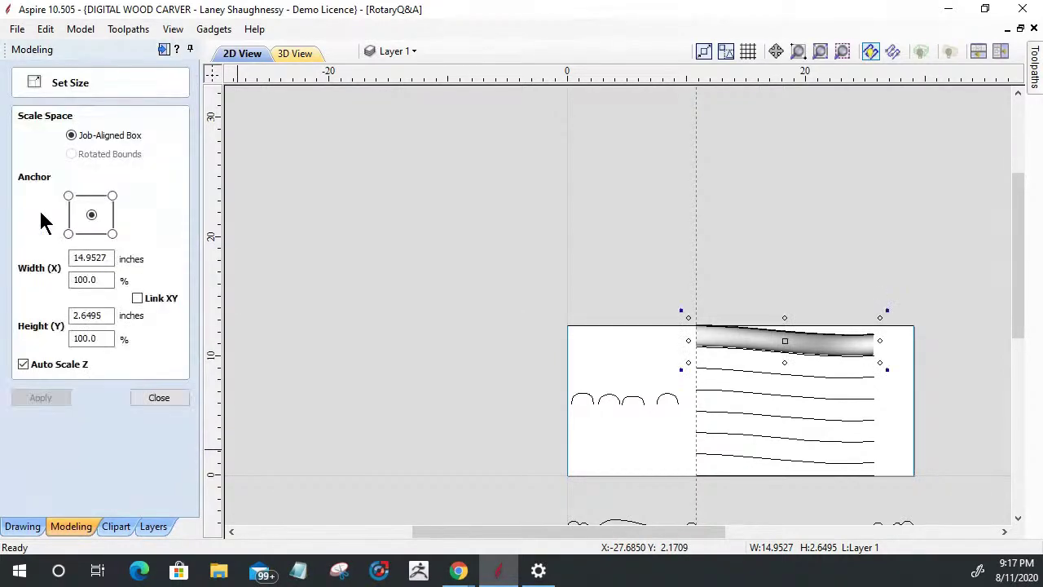
pyautogui.click(140, 398)
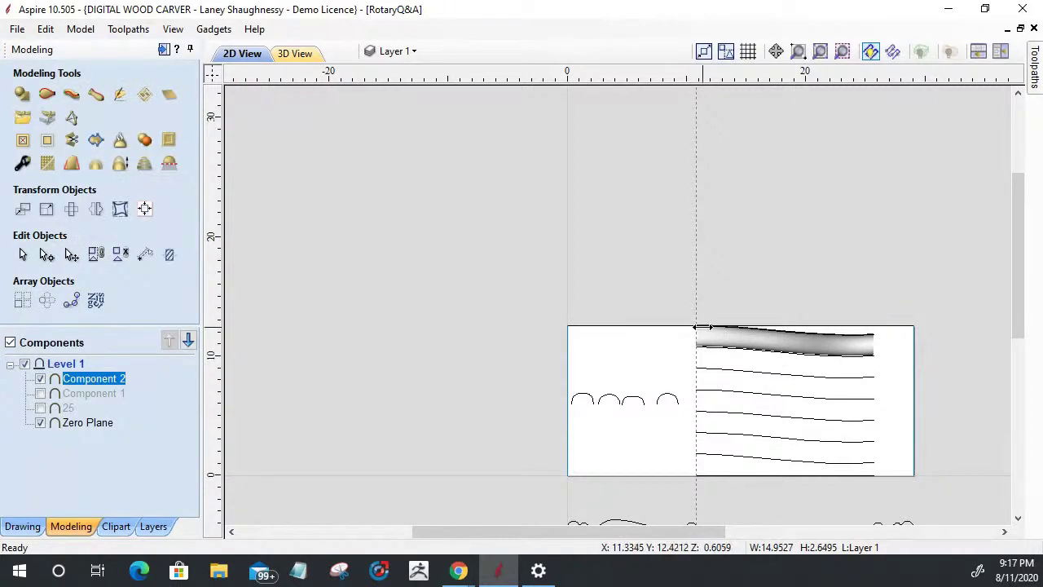
pyautogui.scroll(8, 694, 333)
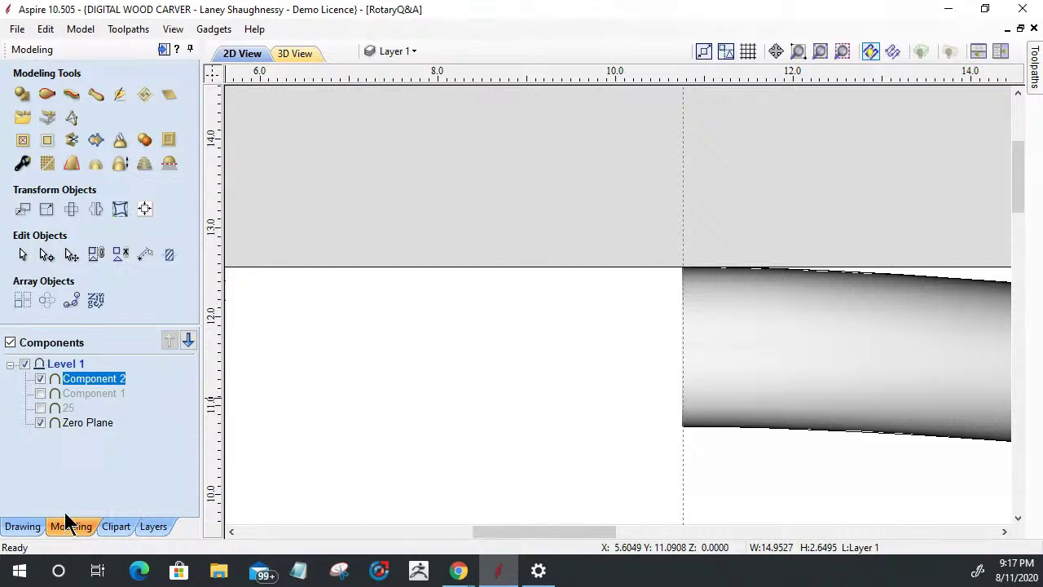
# Array copy the swept strand down the rail curves in 7 rows and 1 column with a Y offset of -1.7937 inches.
pyautogui.click(22, 300)
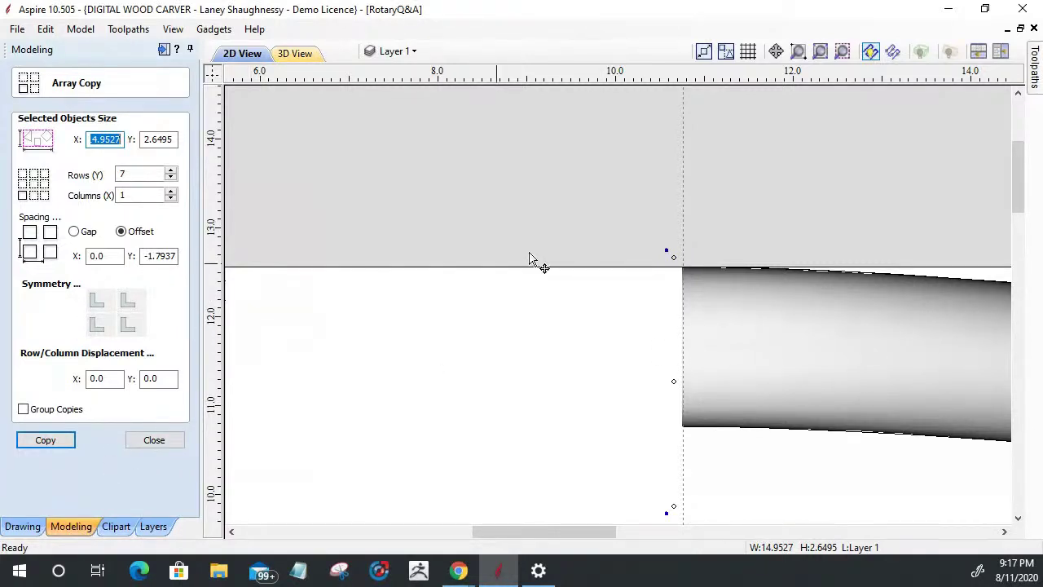
pyautogui.scroll(-8, 540, 202)
pyautogui.scroll(2, 541, 200)
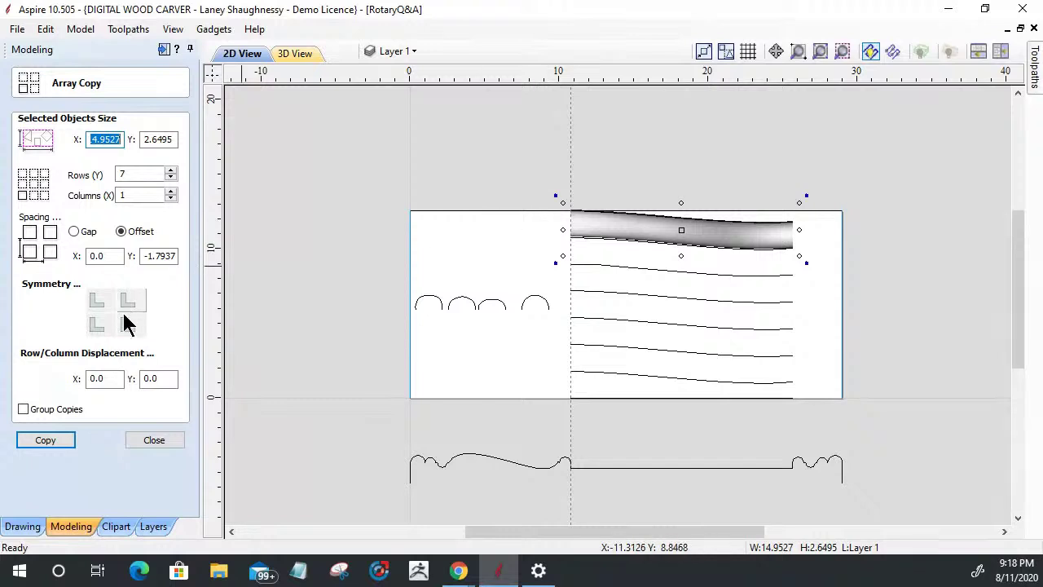
pyautogui.click(44, 447)
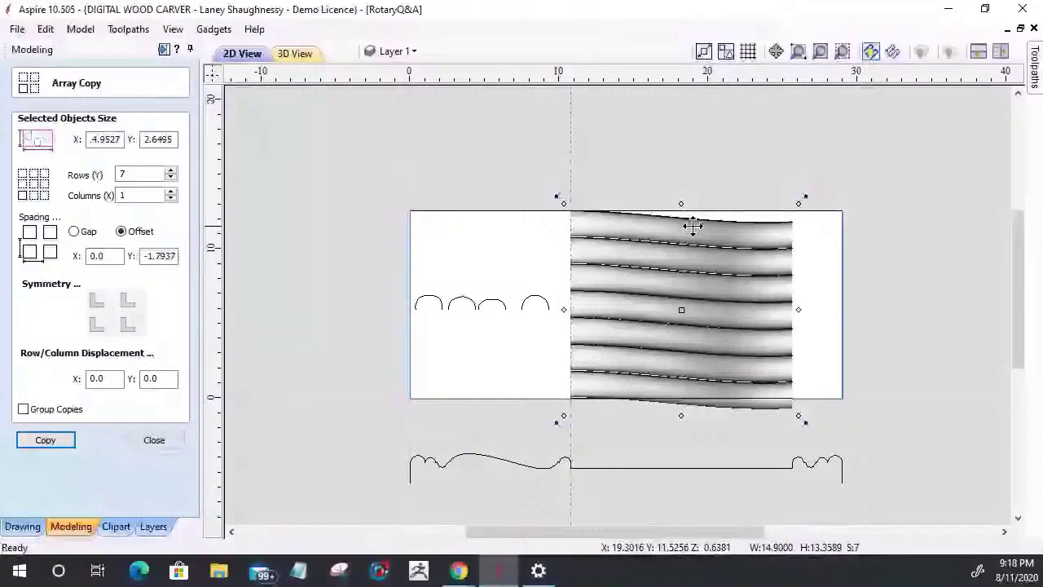
# Inspect the arrayed strands from above in 3D and return to the 2D layout.
pyautogui.click(294, 54)
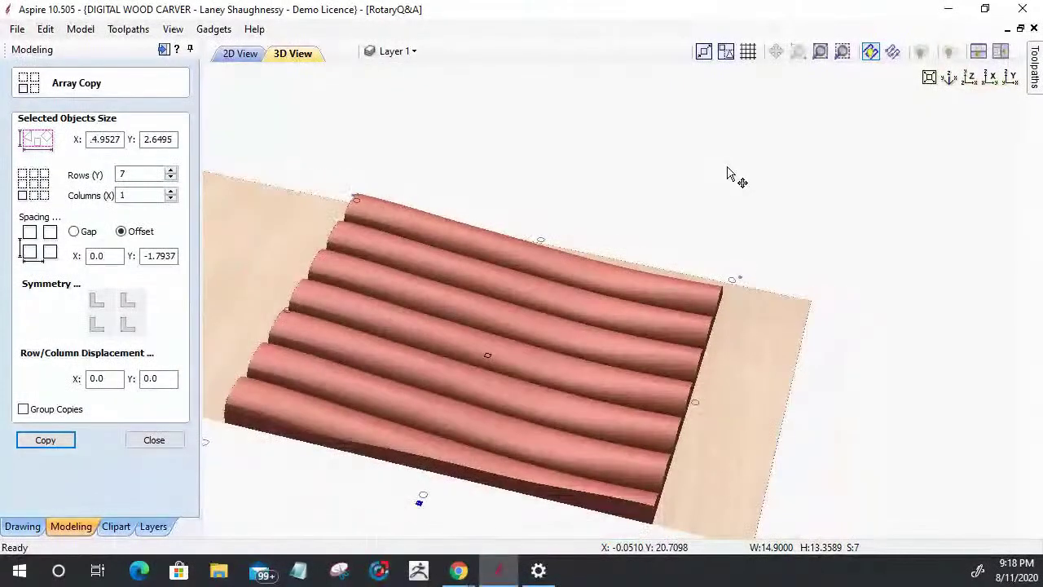
pyautogui.click(970, 79)
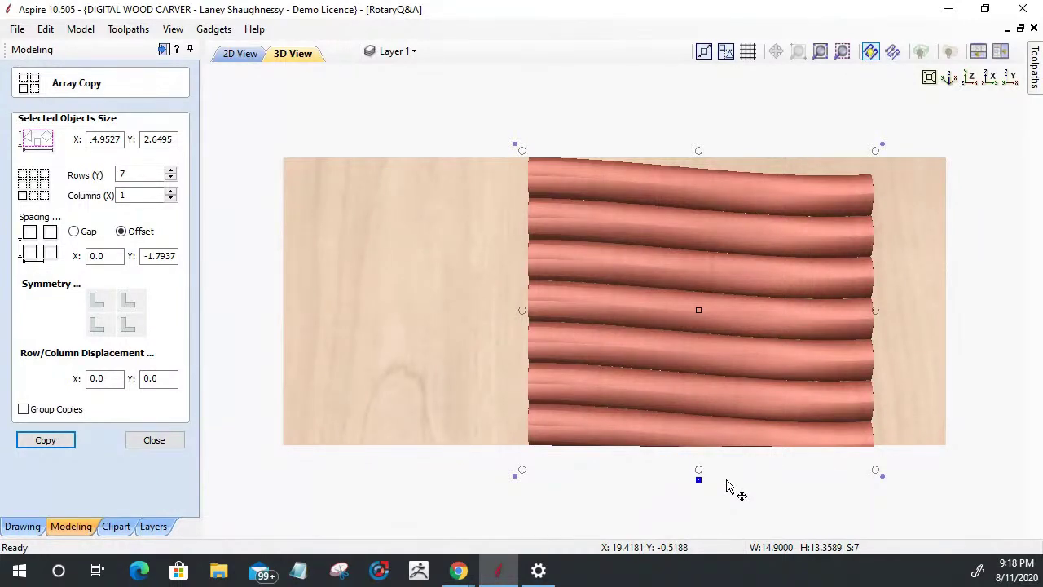
pyautogui.click(229, 59)
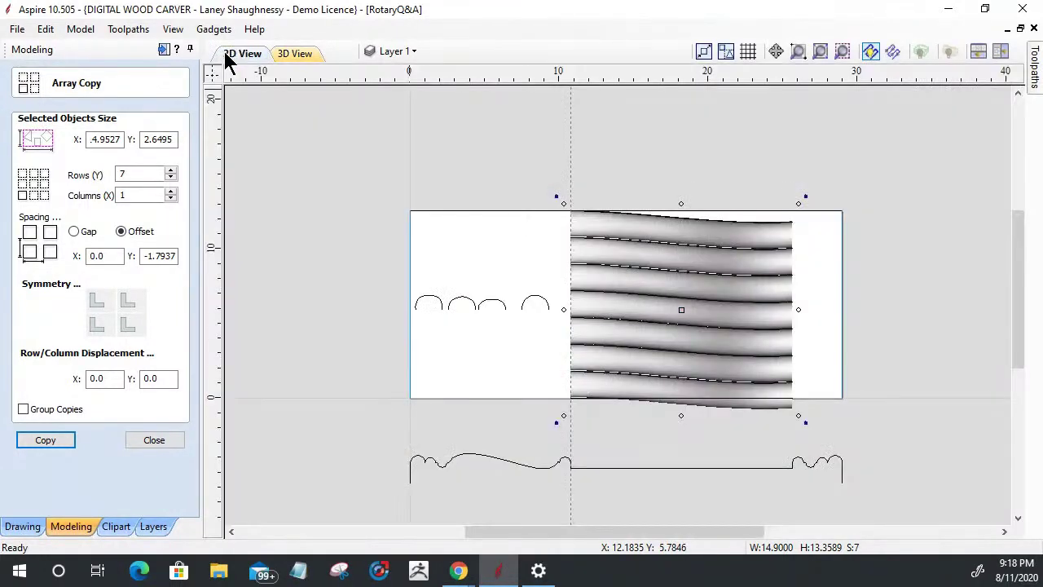
# Array copy only the topmost strand upward in 2 rows with a Y offset of 1.7937 inches, and close the tool.
pyautogui.click(603, 231)
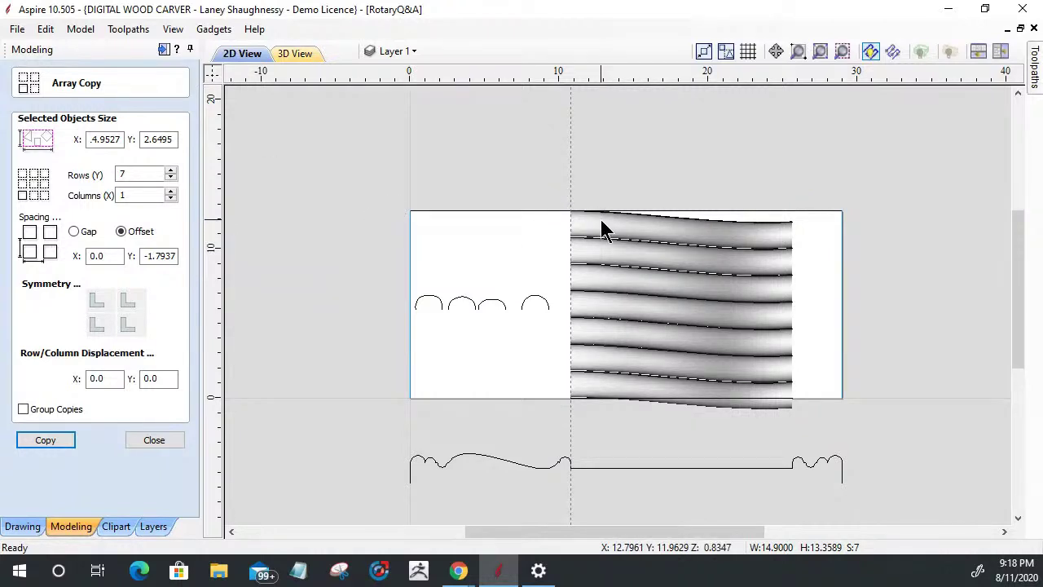
pyautogui.click(602, 221)
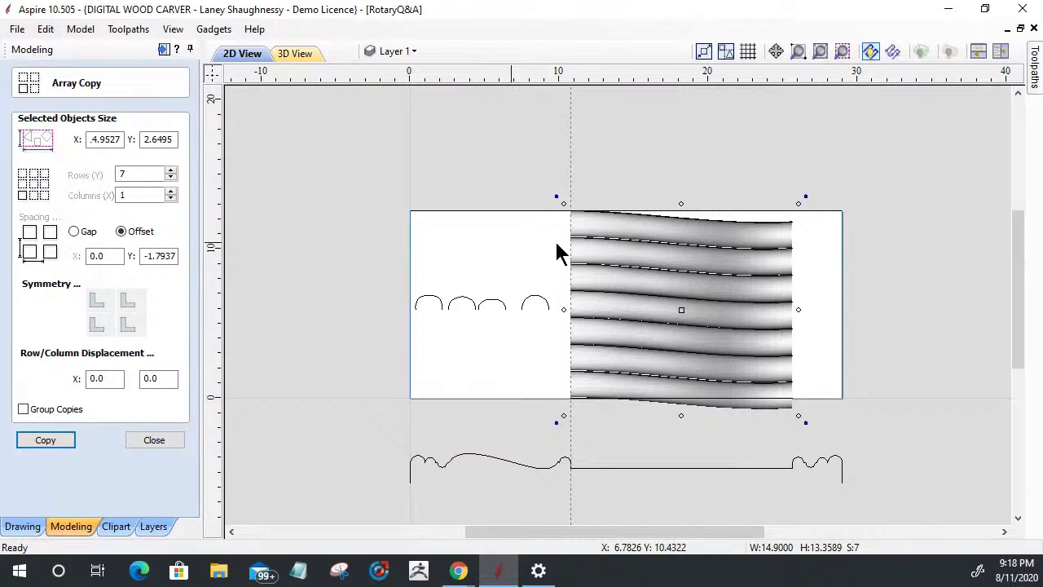
pyautogui.click(592, 236)
pyautogui.click(593, 236)
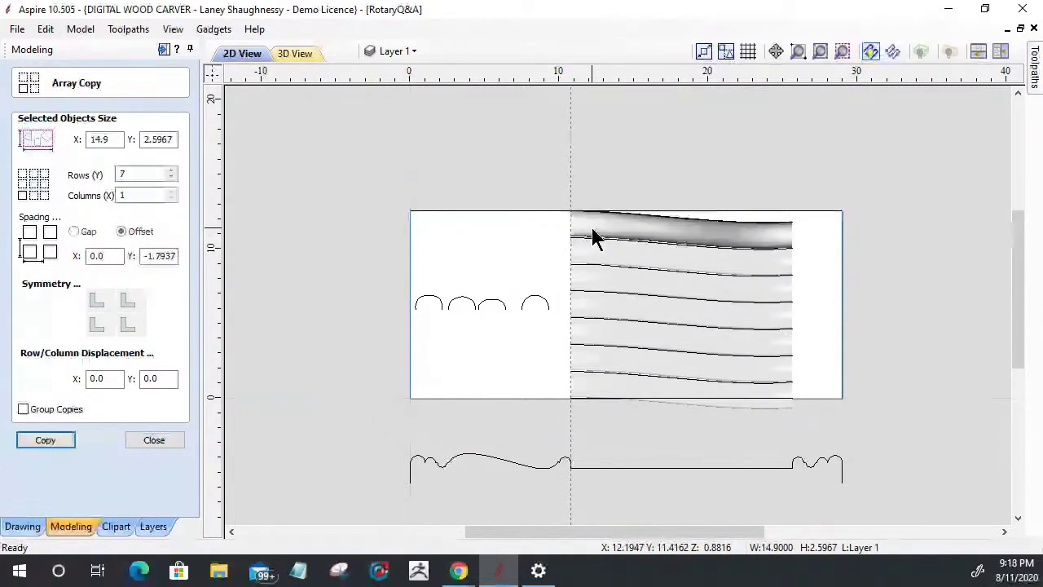
pyautogui.click(119, 174)
pyautogui.write('7')
pyautogui.doubleClick(120, 174)
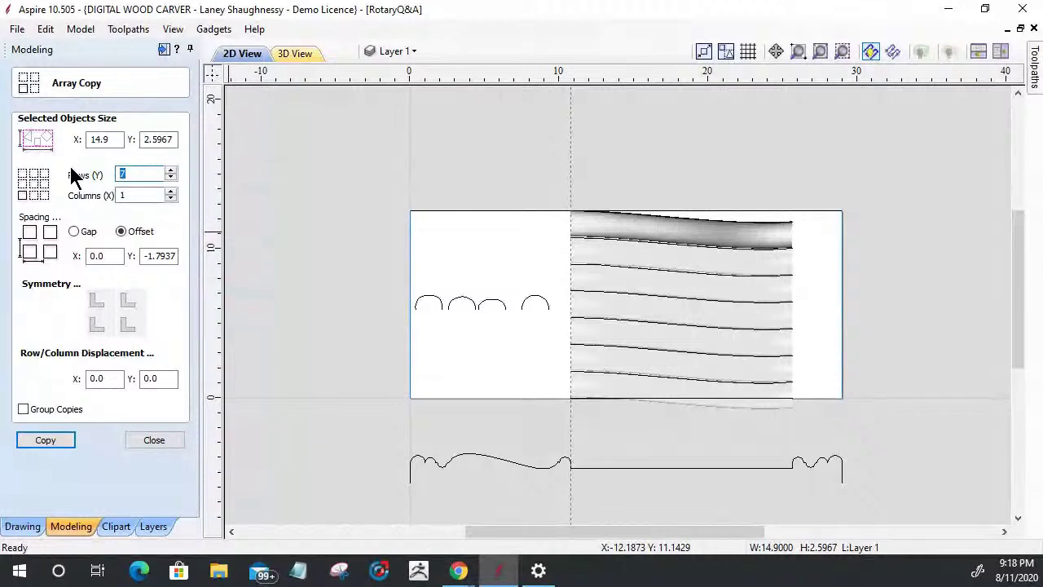
pyautogui.write('2')
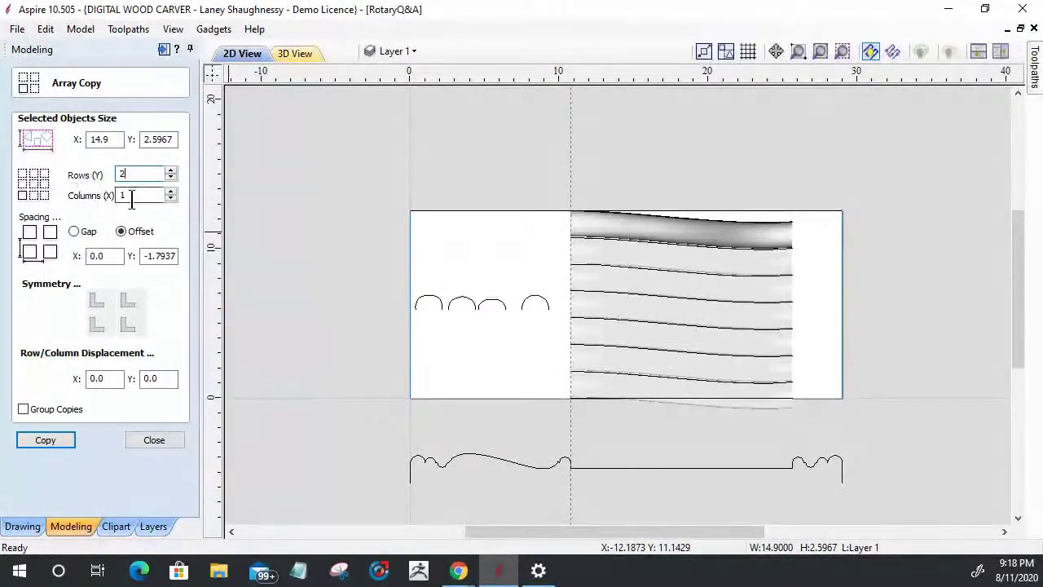
pyautogui.moveTo(143, 256); pyautogui.dragTo(149, 256)
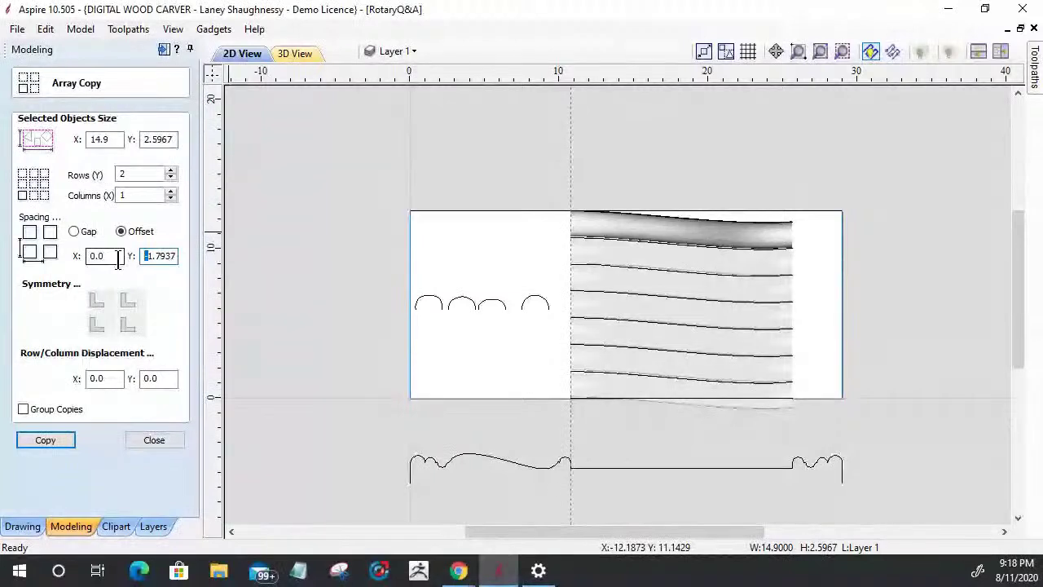
pyautogui.press('BackSpace')
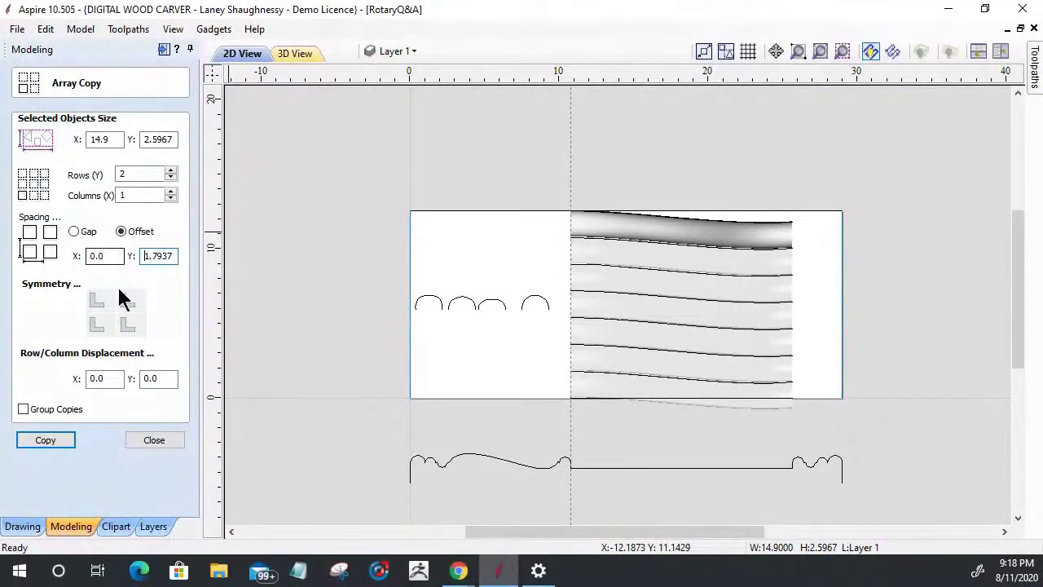
pyautogui.click(38, 441)
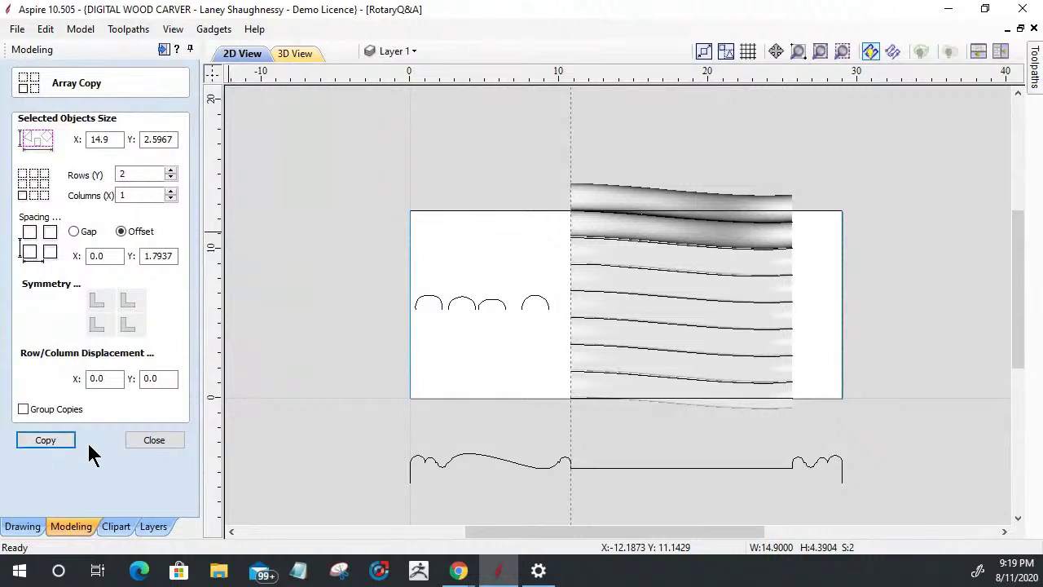
pyautogui.click(154, 440)
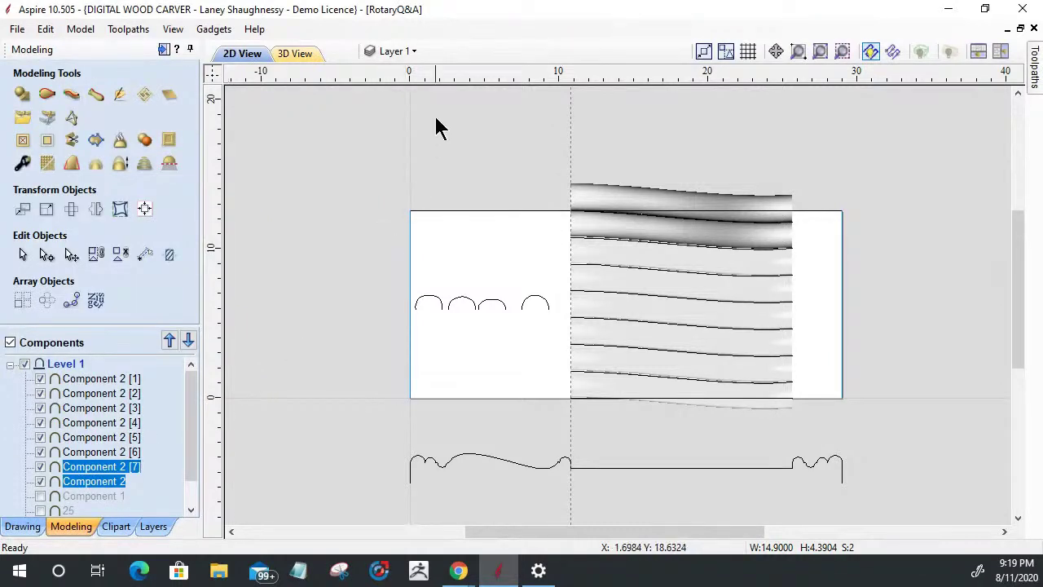
# Inspect the strands wrapped around the rotary column from several angles, and return to the flat 3D model.
pyautogui.click(296, 55)
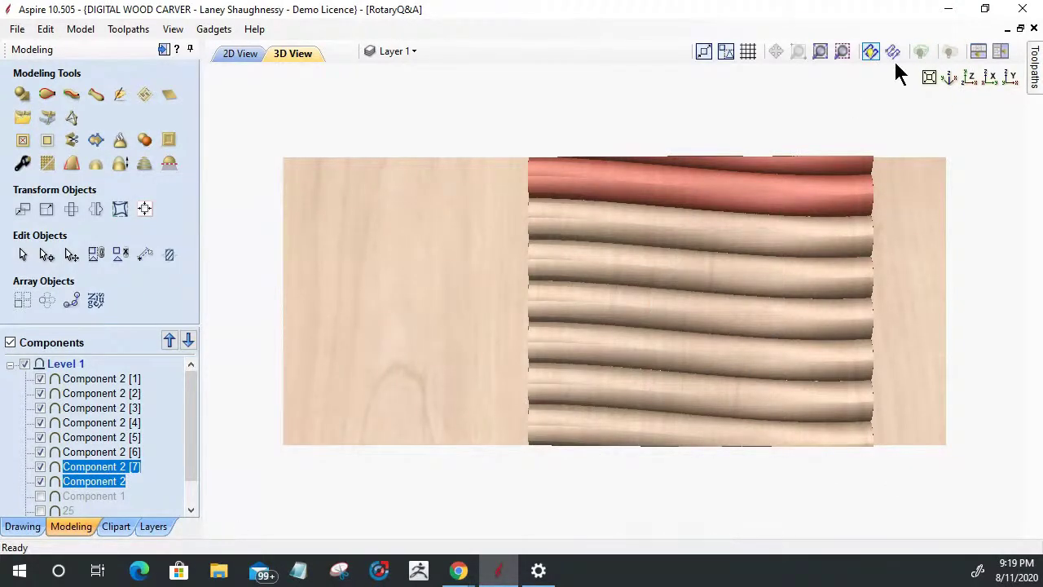
pyautogui.click(955, 51)
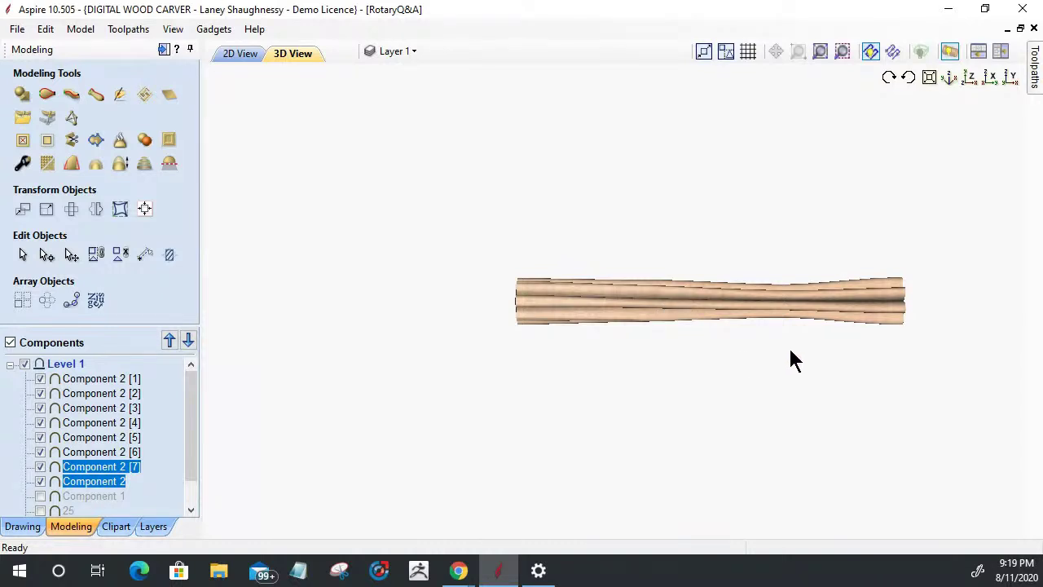
pyautogui.moveTo(503, 344); pyautogui.dragTo(505, 346)
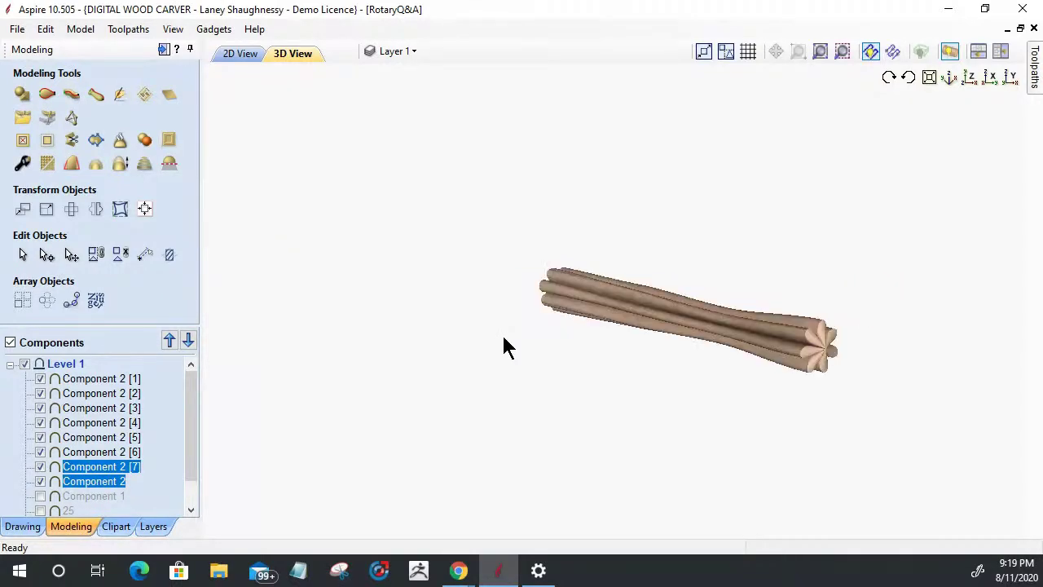
pyautogui.moveTo(654, 380); pyautogui.dragTo(759, 390)
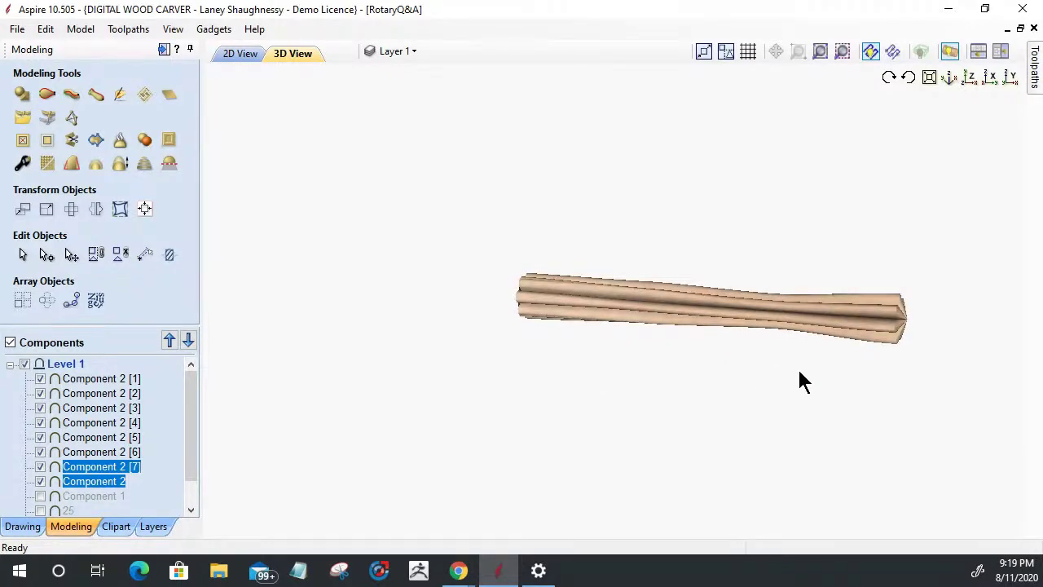
pyautogui.click(949, 51)
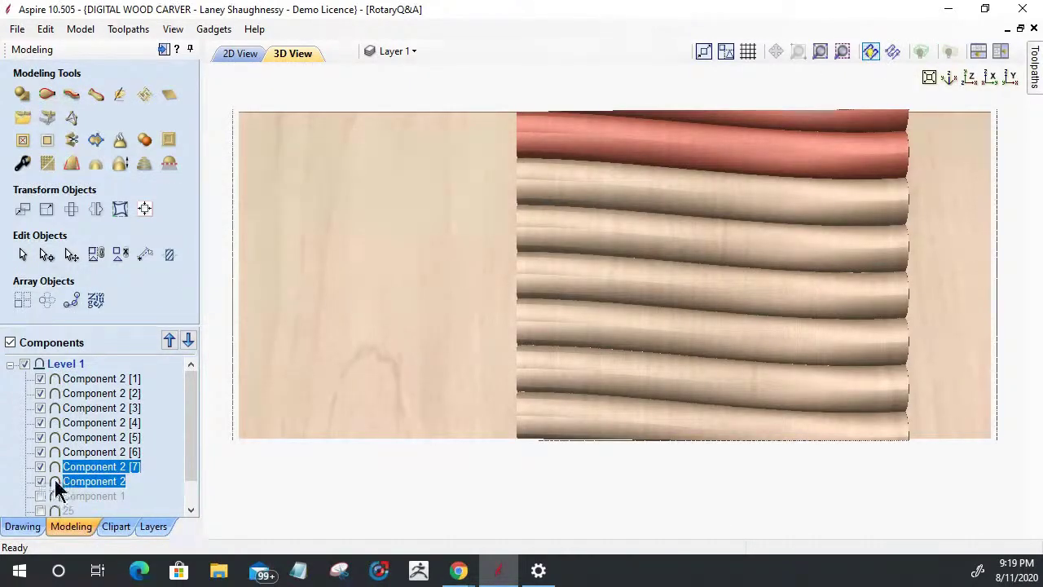
# Make Component 1 visible together with the arrayed strands.
pyautogui.scroll(-1, 102, 377)
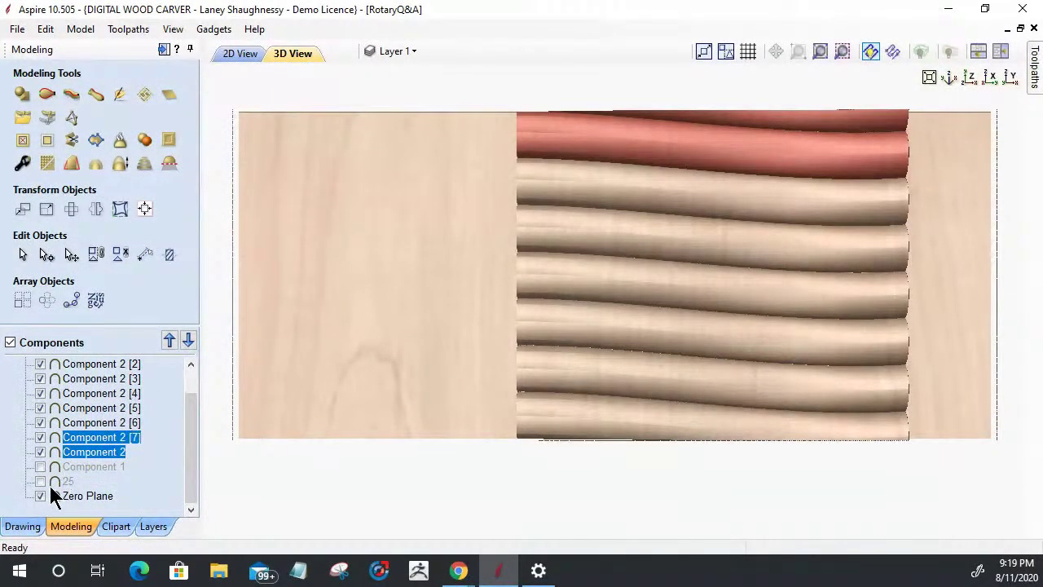
pyautogui.moveTo(42, 469)
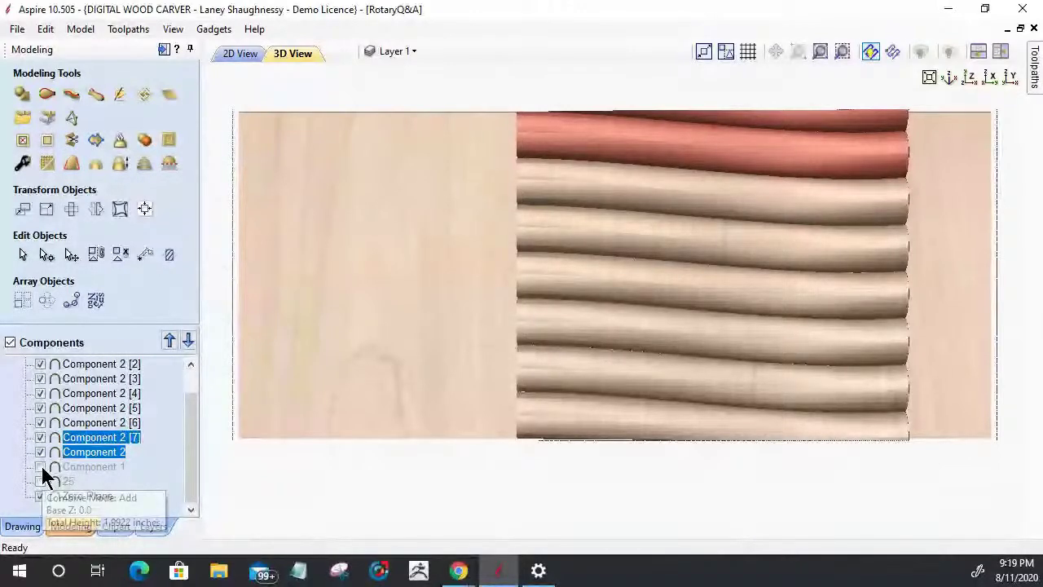
pyautogui.click(40, 466)
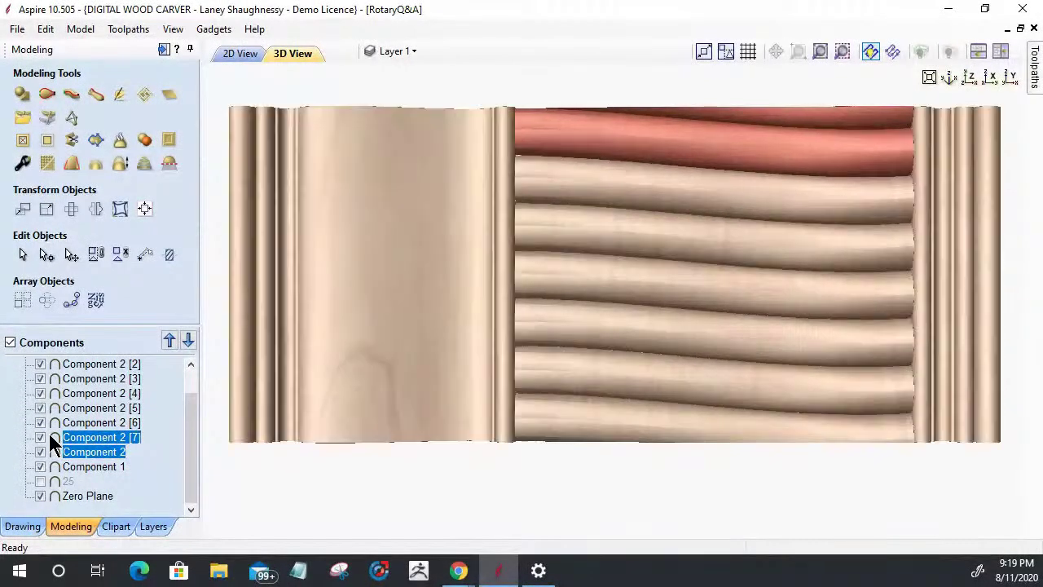
# Wrap the combined model around the rotary column, and hide strands Component 2, Component 2 [7] and Component 2 [6].
pyautogui.scroll(-5, 599, 467)
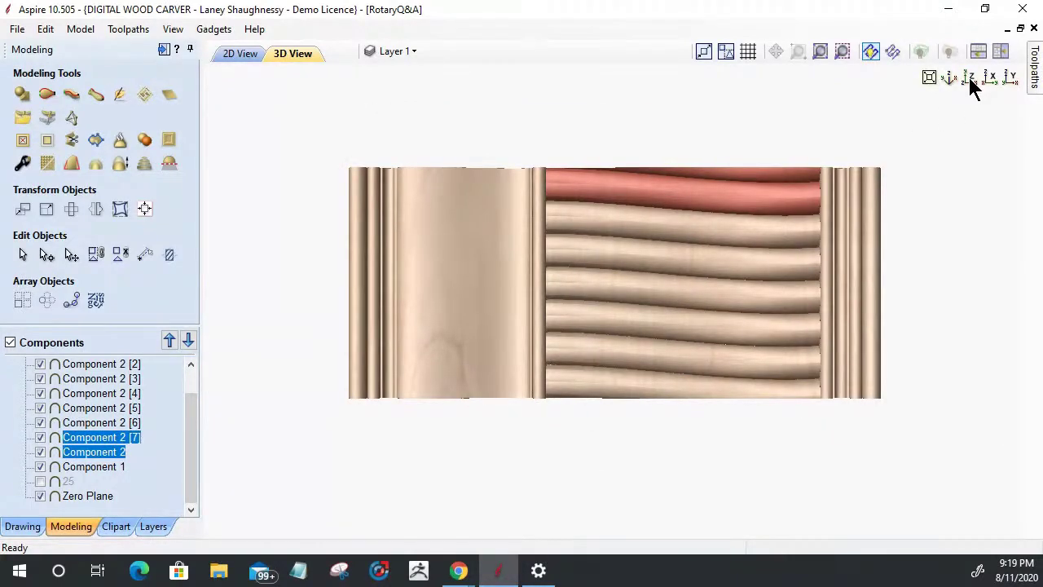
pyautogui.click(949, 51)
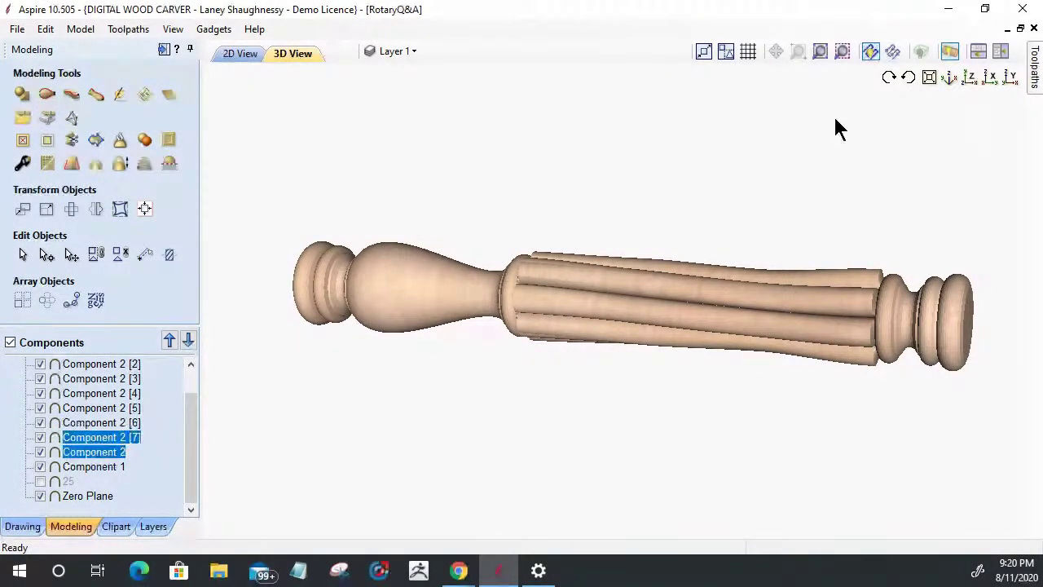
pyautogui.click(38, 434)
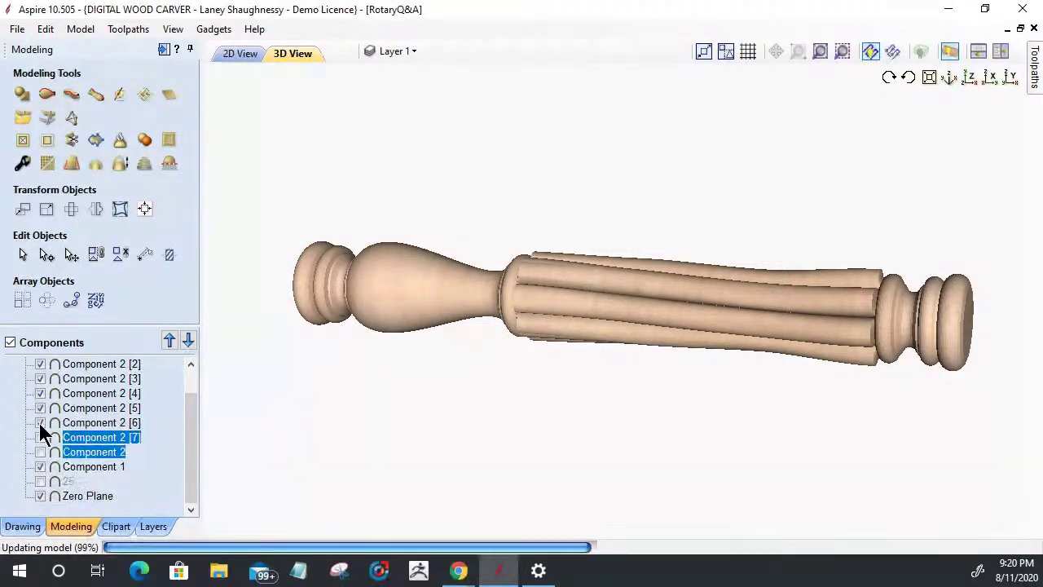
pyautogui.click(40, 422)
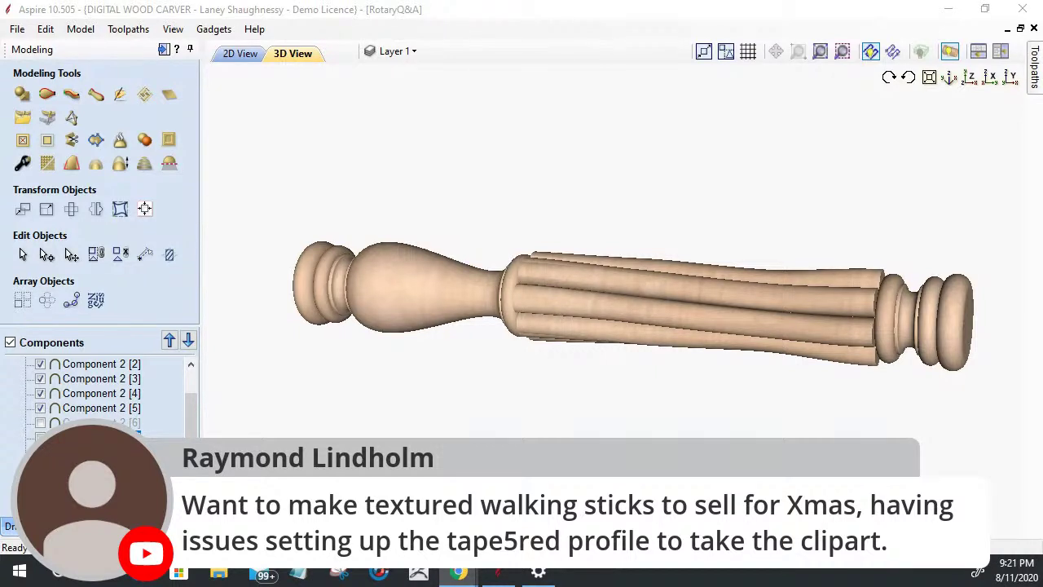
pyautogui.click(22, 166)
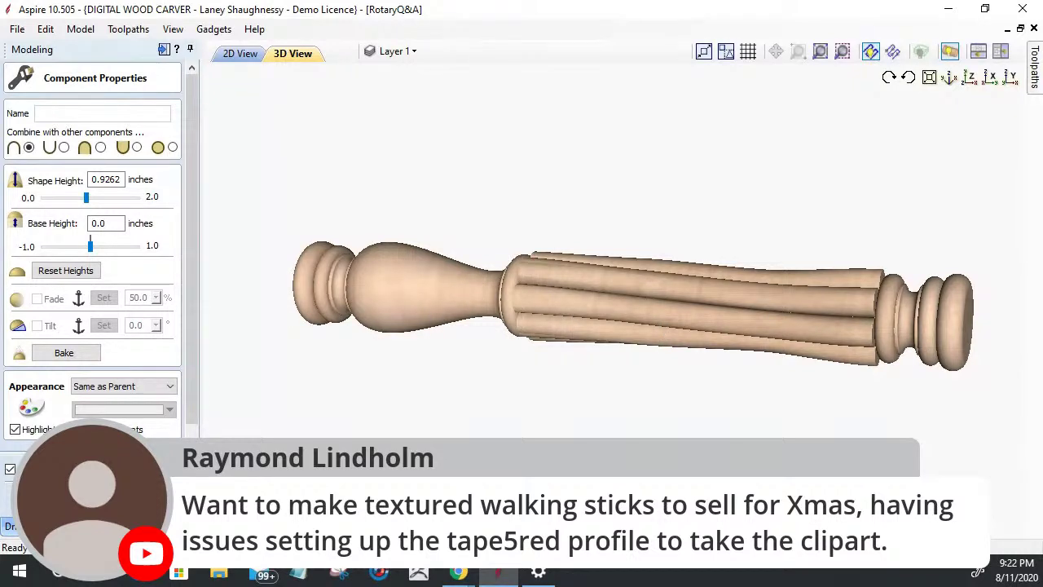
pyautogui.click(459, 570)
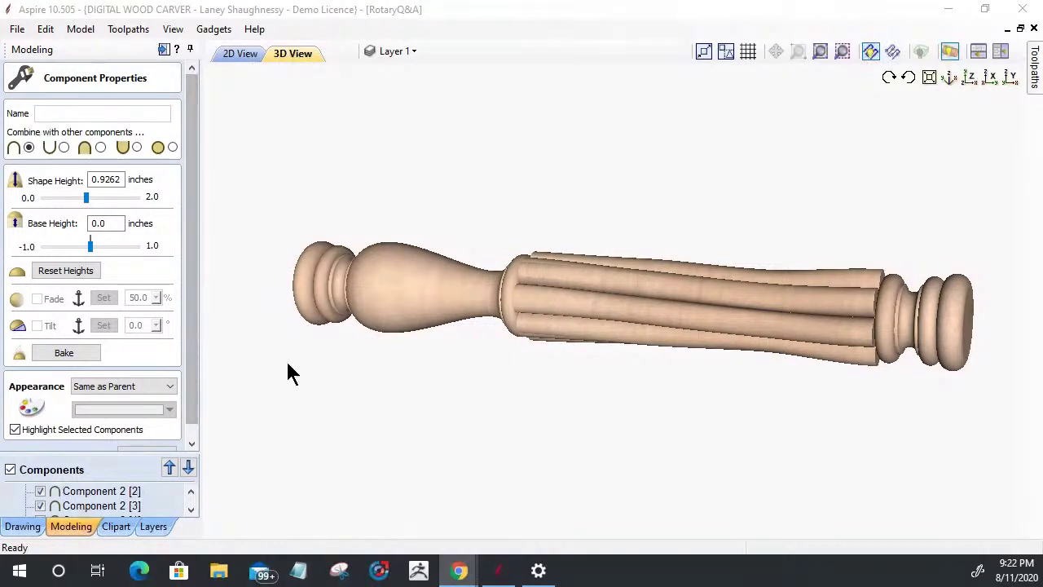
# Start a second Aspire session from the desktop and open the recent file Deer Plaque.crv3d.
pyautogui.click(945, 18)
pyautogui.press('super+d')
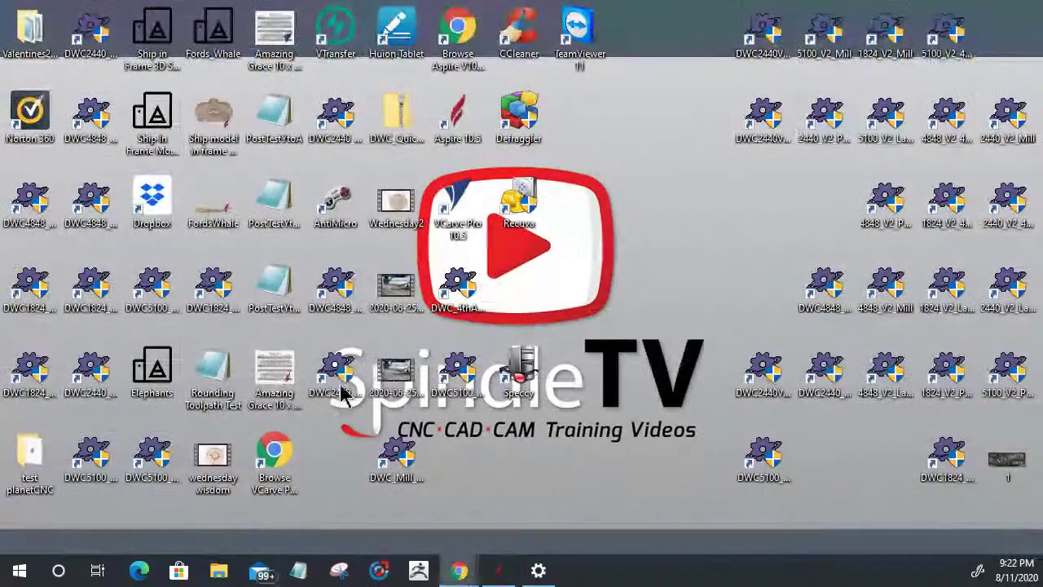
pyautogui.click(454, 118)
pyautogui.doubleClick(454, 119)
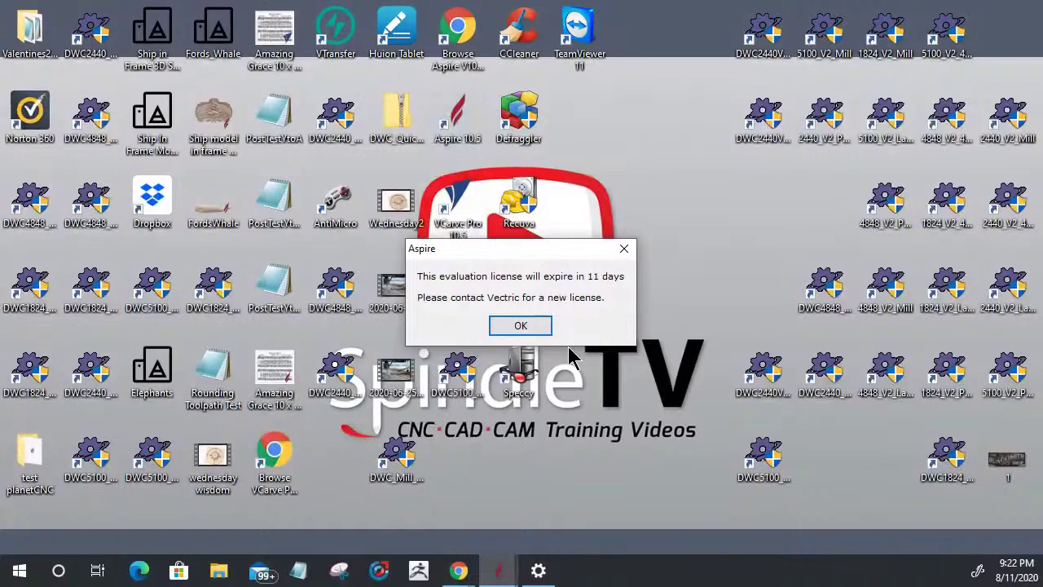
pyautogui.click(509, 326)
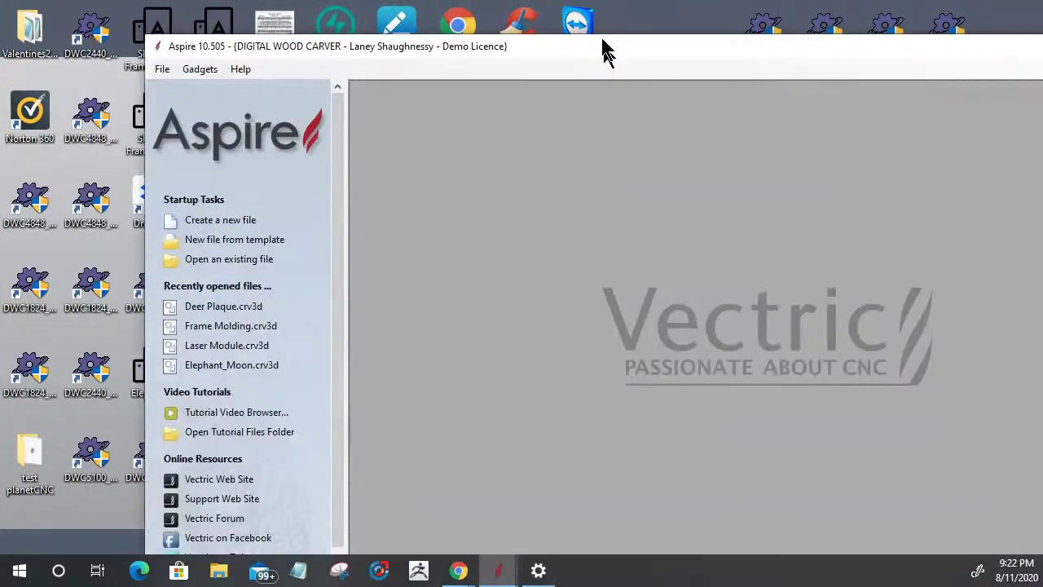
pyautogui.moveTo(601, 47); pyautogui.dragTo(445, 1)
pyautogui.click(58, 266)
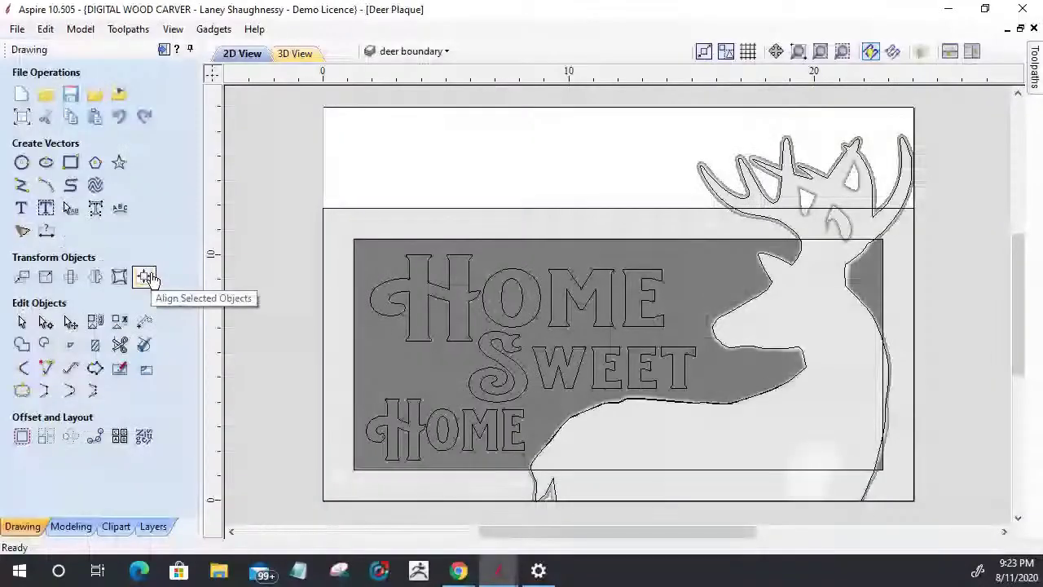
# Examine the deer plaque in 3D, highlighting the Bark 1 component in Level 1 and viewing the textured frame at an angle.
pyautogui.click(292, 54)
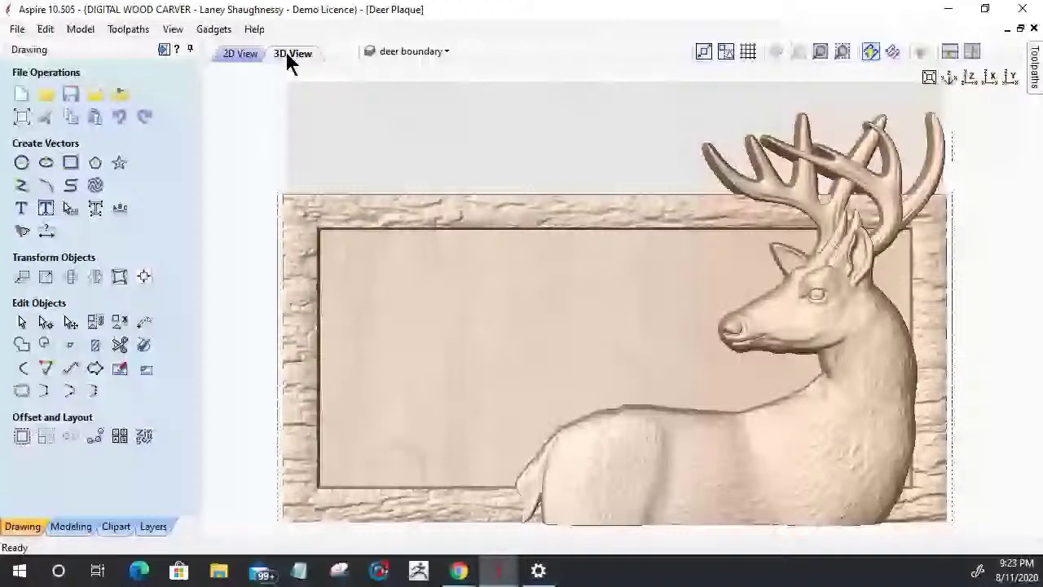
pyautogui.click(287, 56)
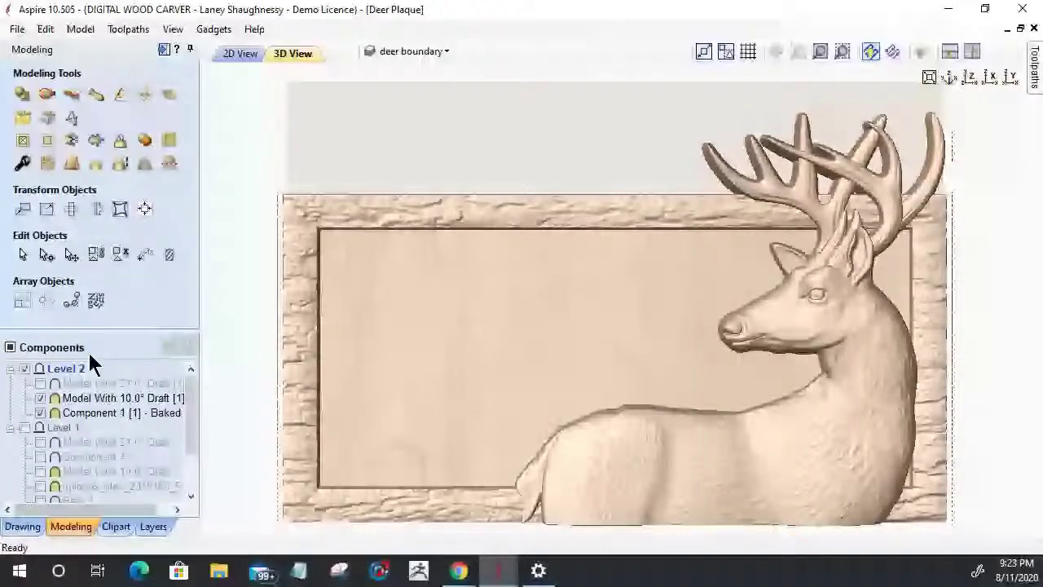
pyautogui.scroll(-2, 106, 424)
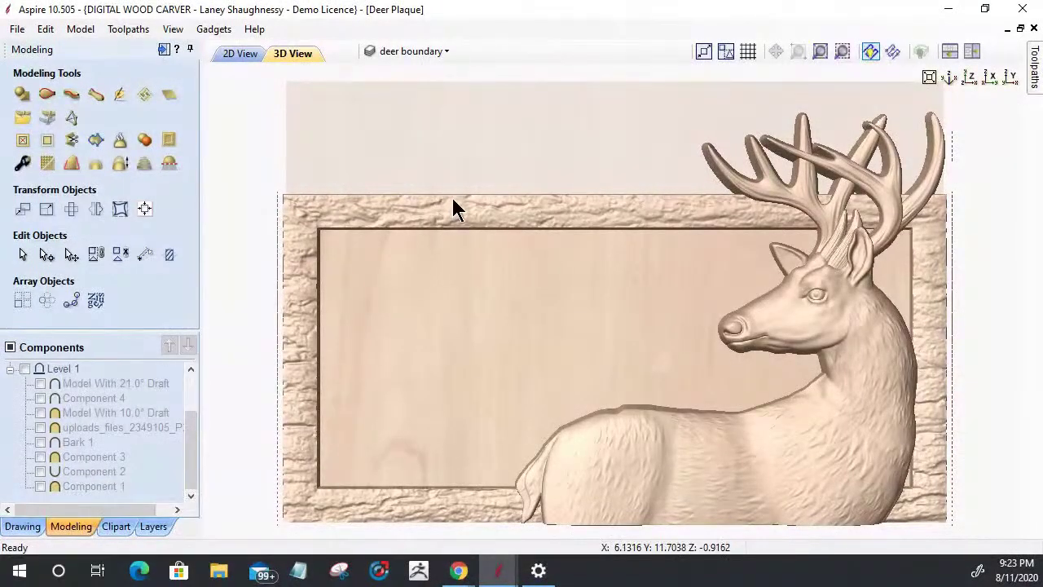
pyautogui.click(75, 443)
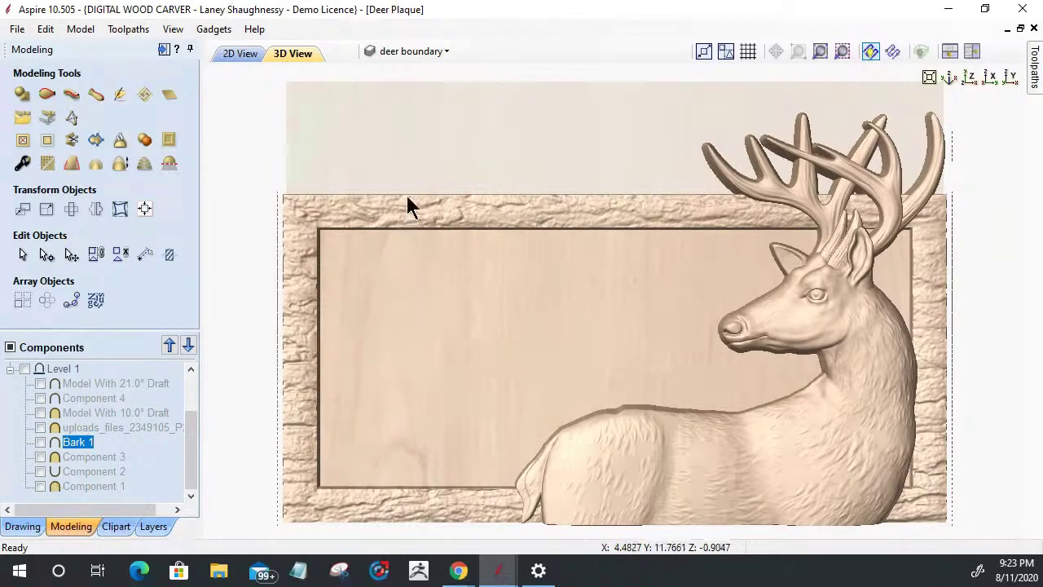
pyautogui.moveTo(615, 106); pyautogui.dragTo(582, 189)
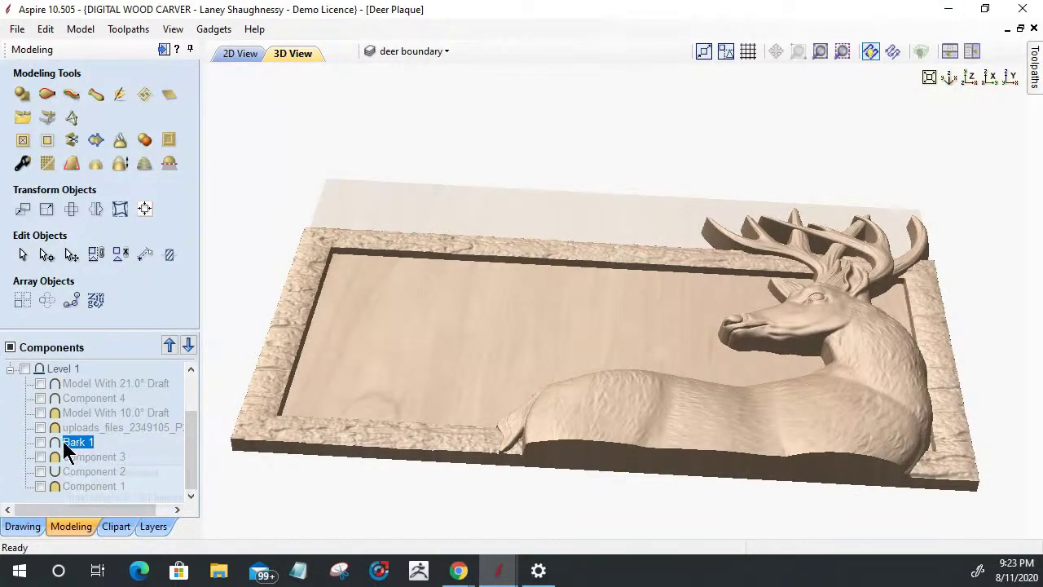
# Browse the clipart library's Textures (Not Tilable) folder for bark textures and return the plaque to a straight top view.
pyautogui.click(116, 526)
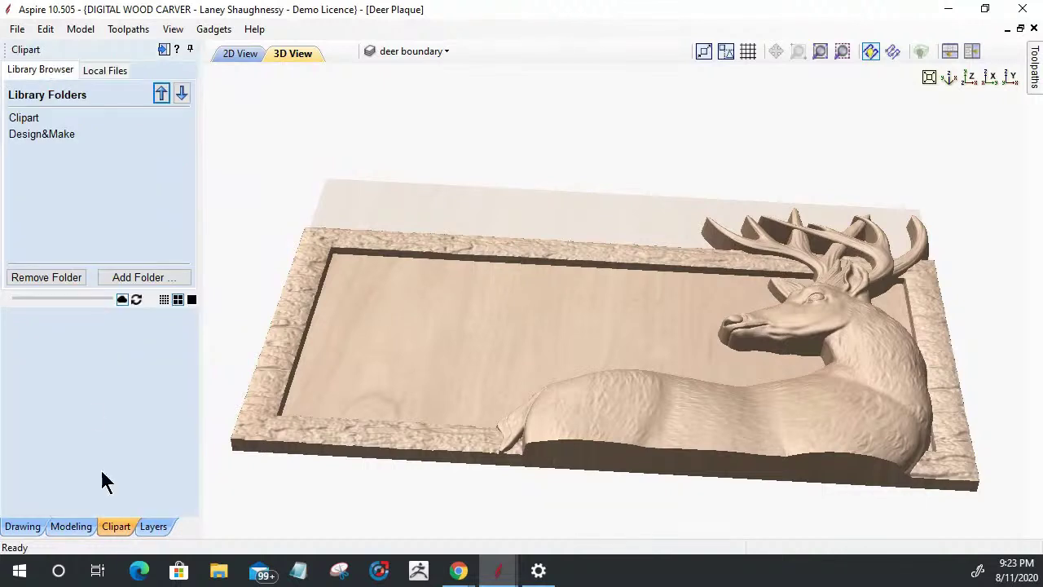
pyautogui.click(28, 120)
pyautogui.scroll(-5, 55, 176)
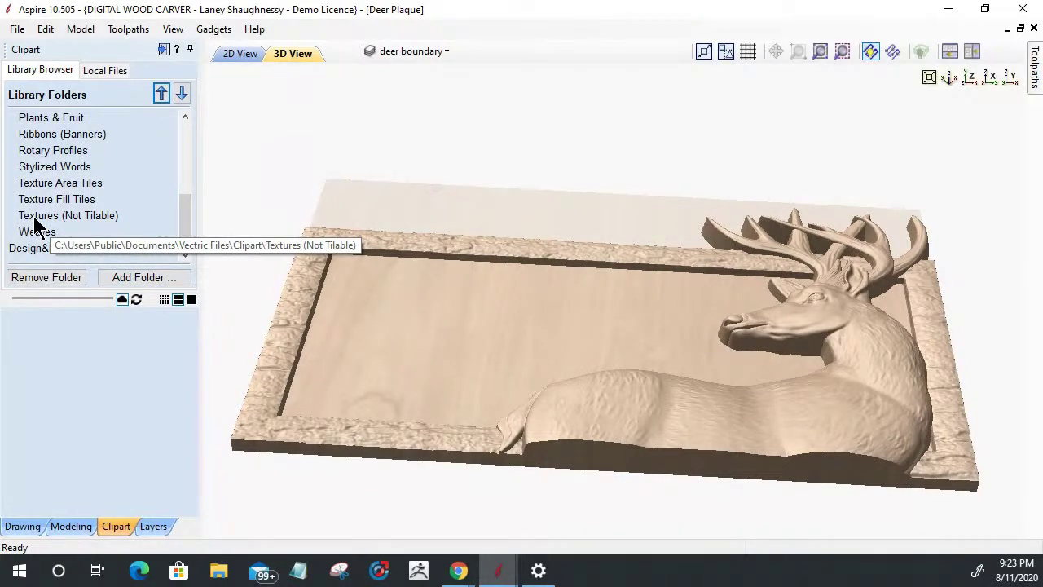
pyautogui.click(93, 218)
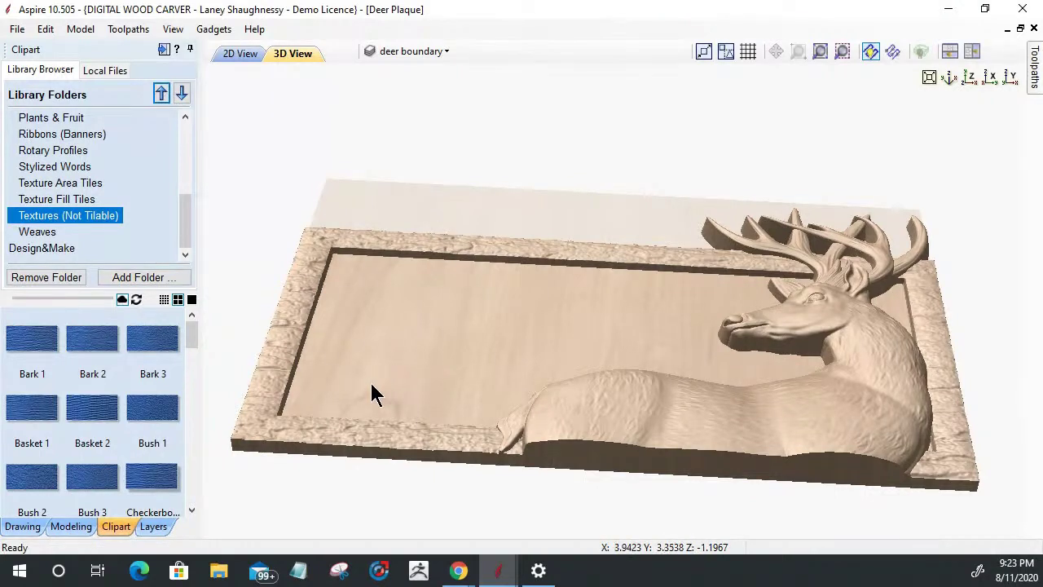
pyautogui.click(970, 75)
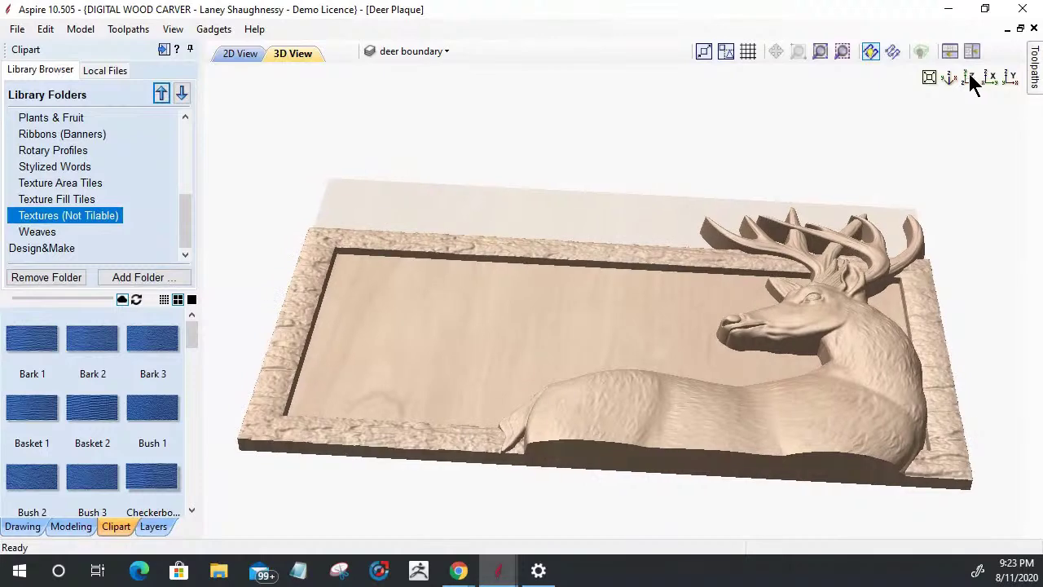
# Temporarily show the lettering component Model With 21.0° Draft [1] in Level 2, and inspect the plaque with and without it.
pyautogui.click(71, 526)
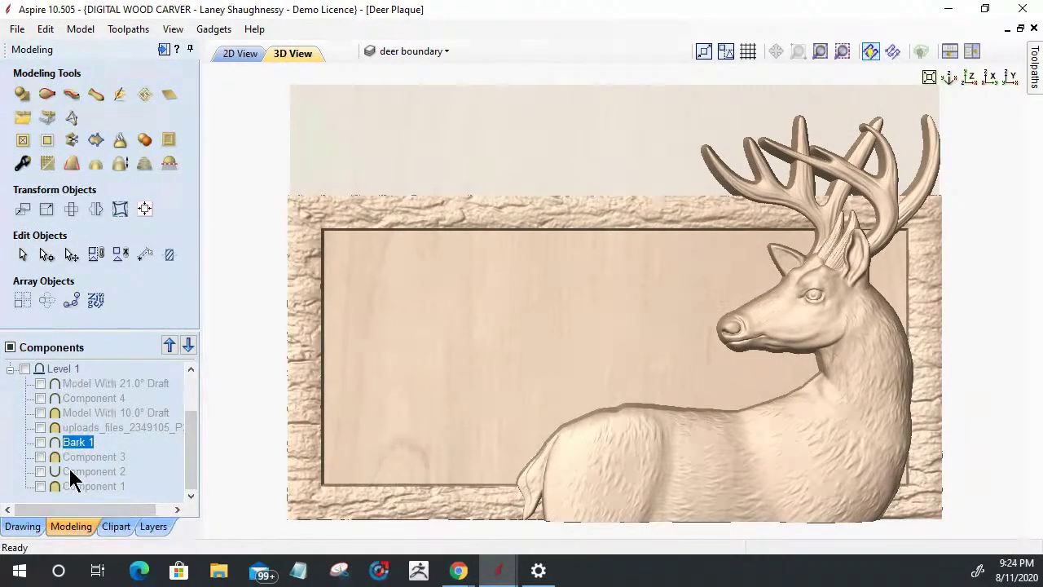
pyautogui.moveTo(65, 469)
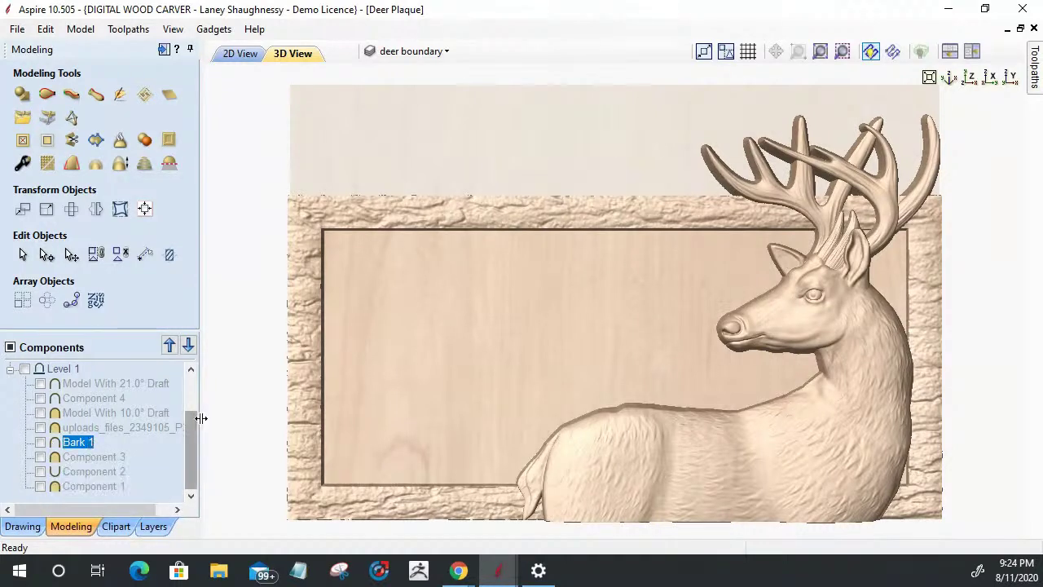
pyautogui.moveTo(191, 427); pyautogui.dragTo(188, 373)
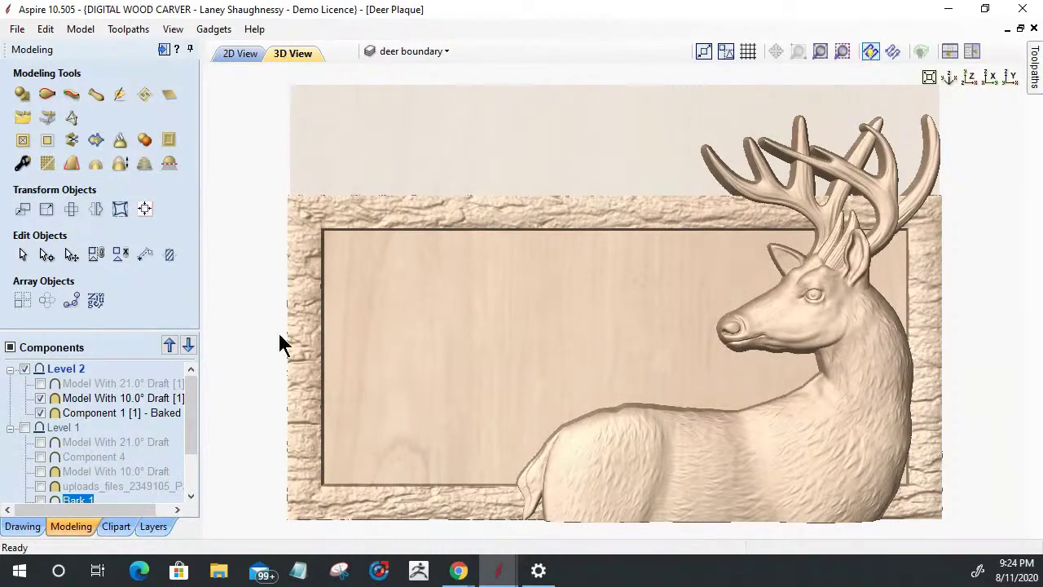
pyautogui.click(39, 384)
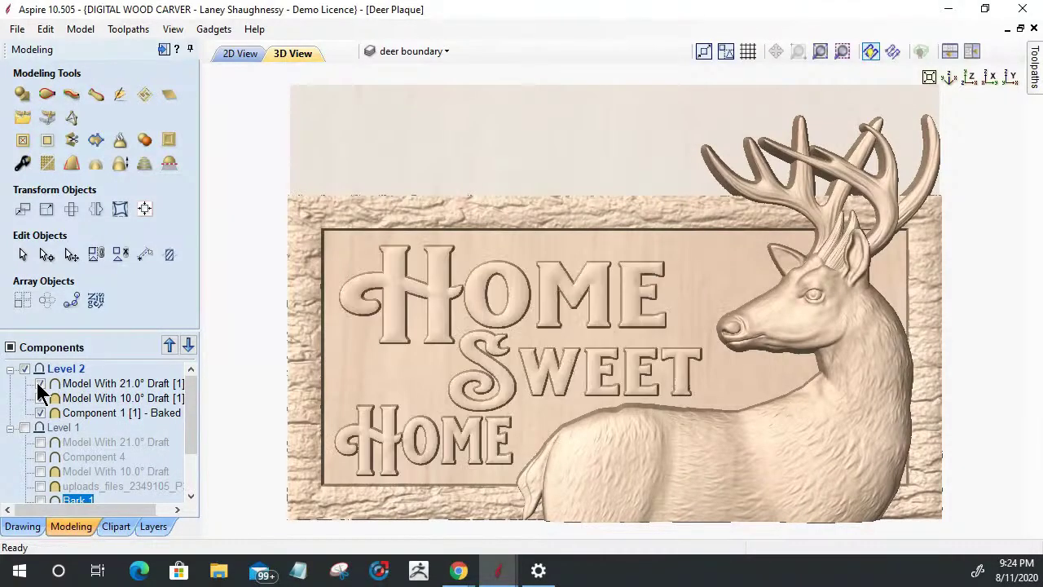
pyautogui.moveTo(497, 283); pyautogui.dragTo(473, 401)
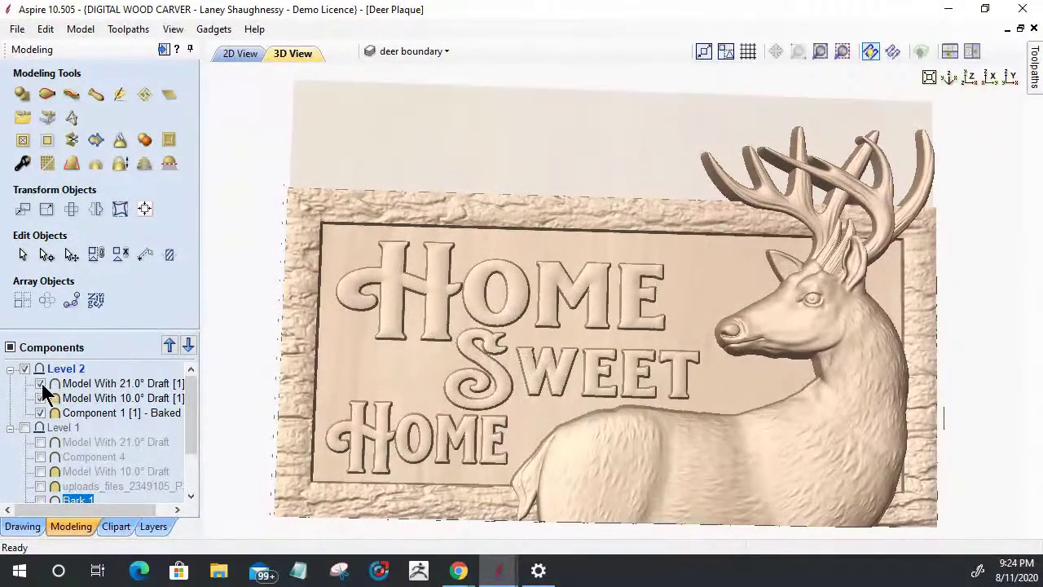
pyautogui.moveTo(38, 384)
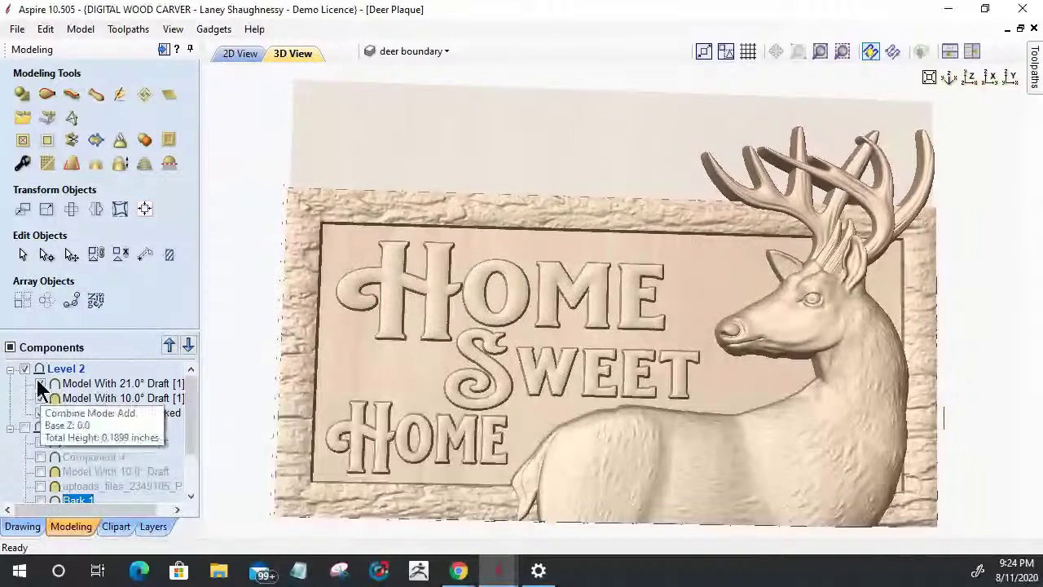
pyautogui.click(38, 384)
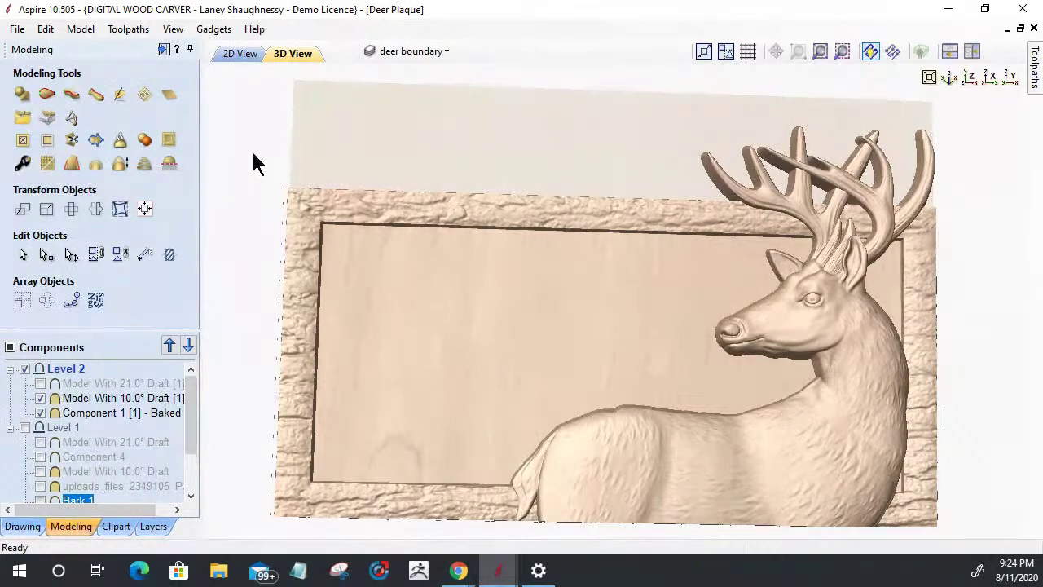
pyautogui.moveTo(253, 163); pyautogui.dragTo(236, 168)
pyautogui.moveTo(948, 229); pyautogui.dragTo(970, 232)
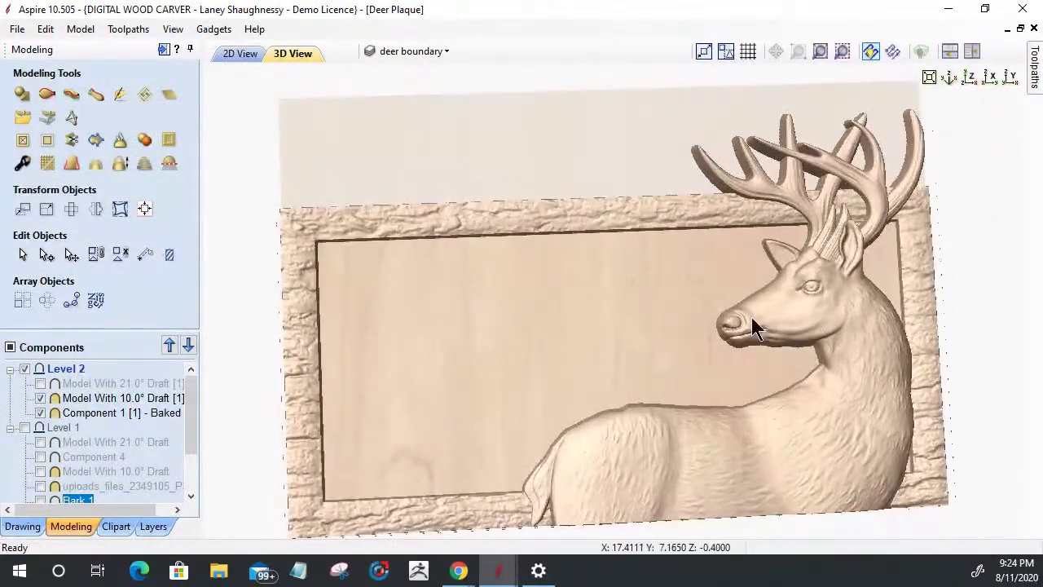
# Close the Deer Plaque file and its Aspire session, and return to the RotaryQ&A project.
pyautogui.click(16, 28)
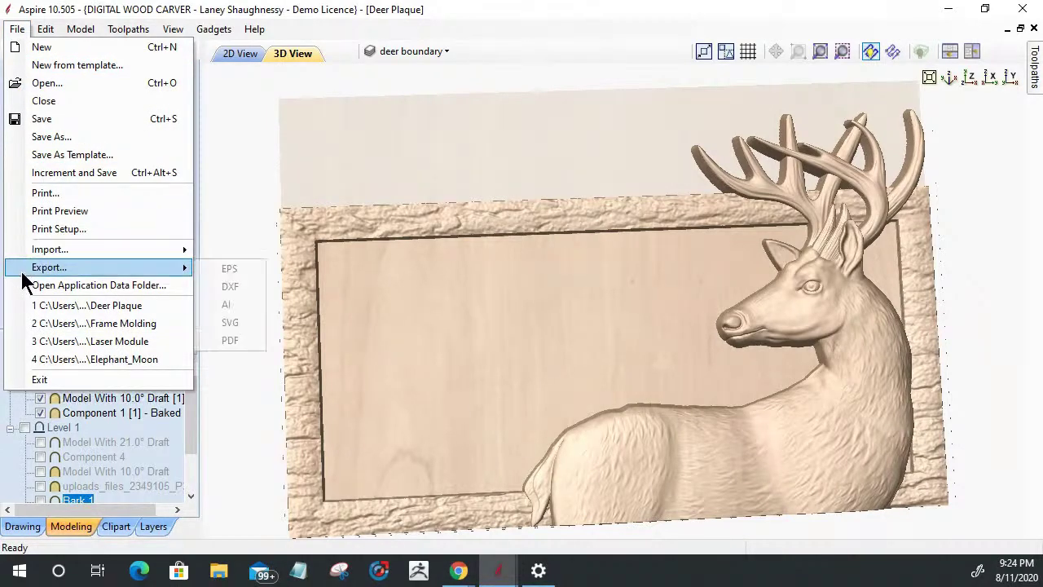
pyautogui.click(36, 102)
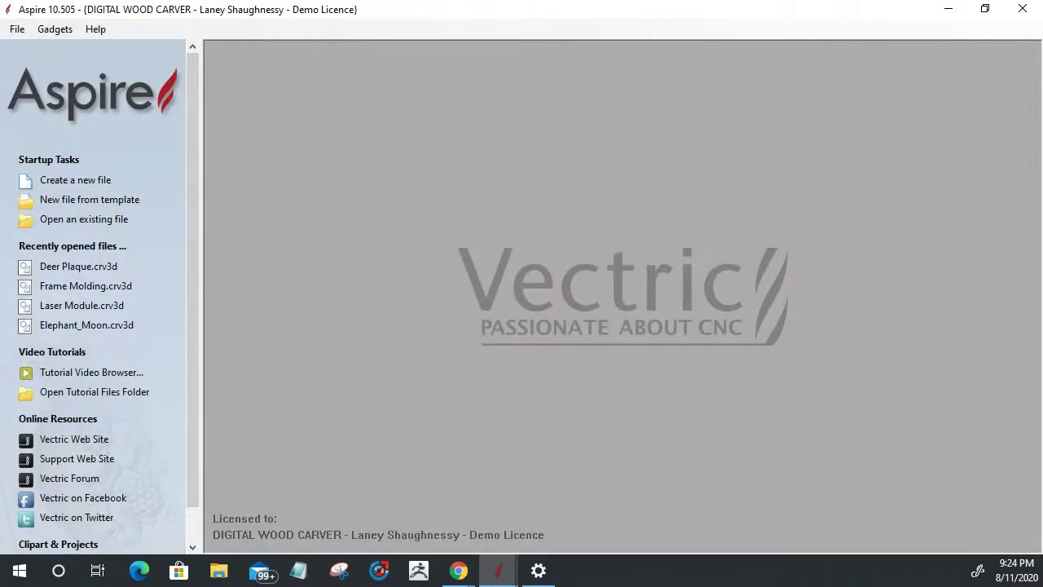
pyautogui.click(1023, 9)
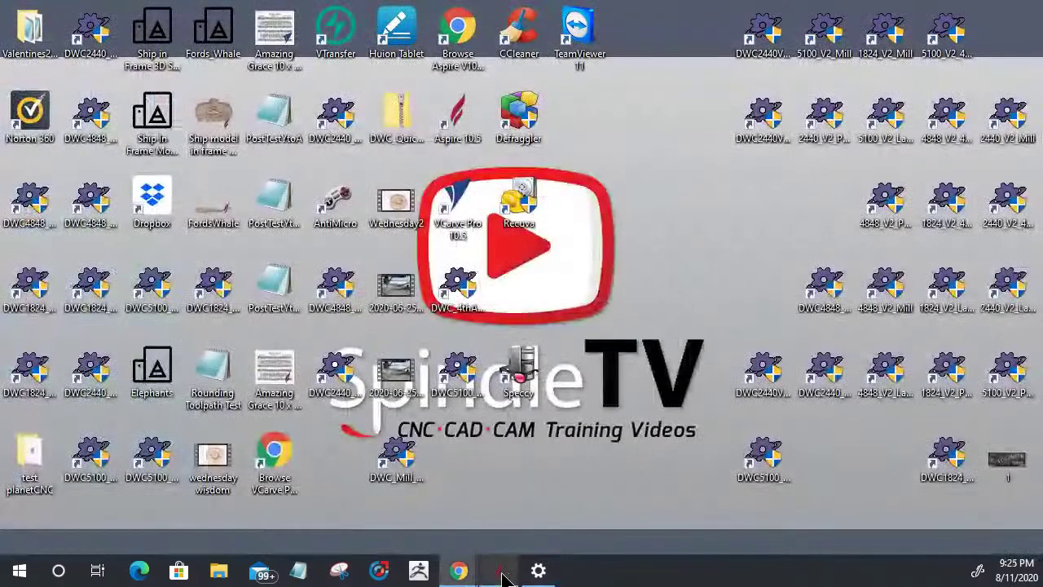
pyautogui.click(498, 572)
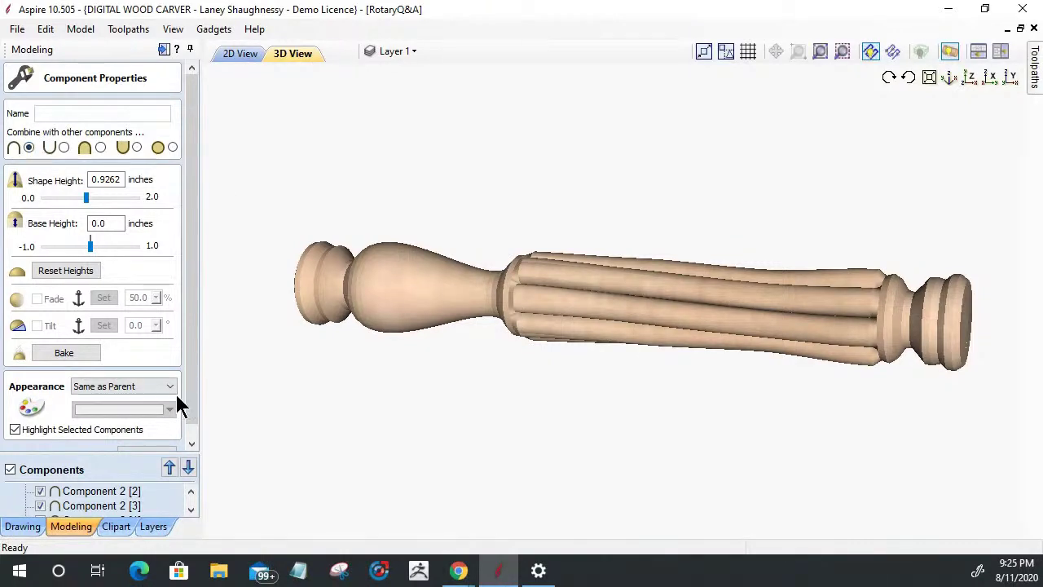
# Close the component properties and hide the remaining visible strands, Component 2 [1] through [5], leaving the column Component 1 shown.
pyautogui.click(163, 456)
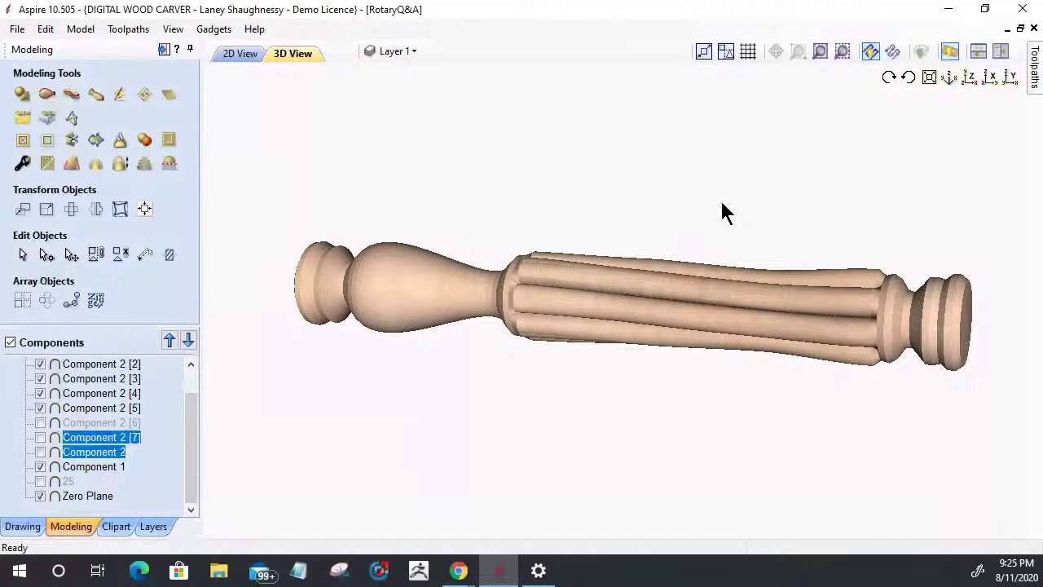
pyautogui.click(40, 408)
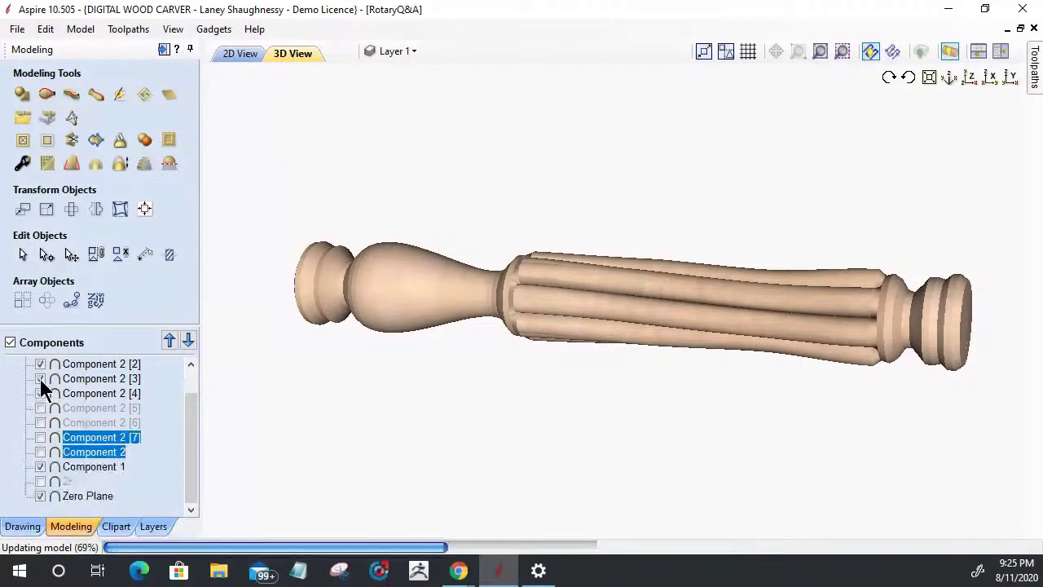
pyautogui.click(40, 363)
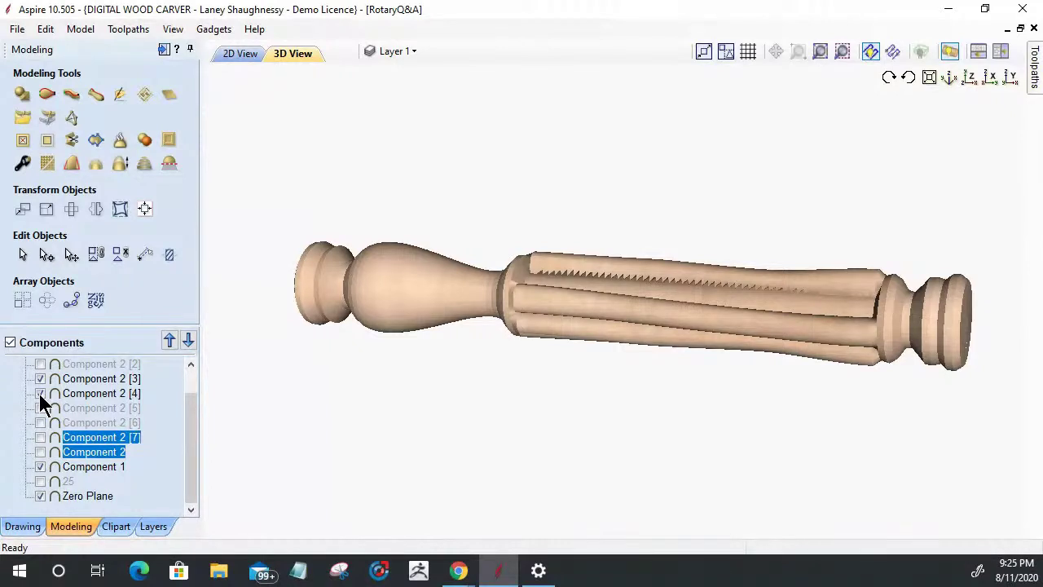
pyautogui.click(40, 393)
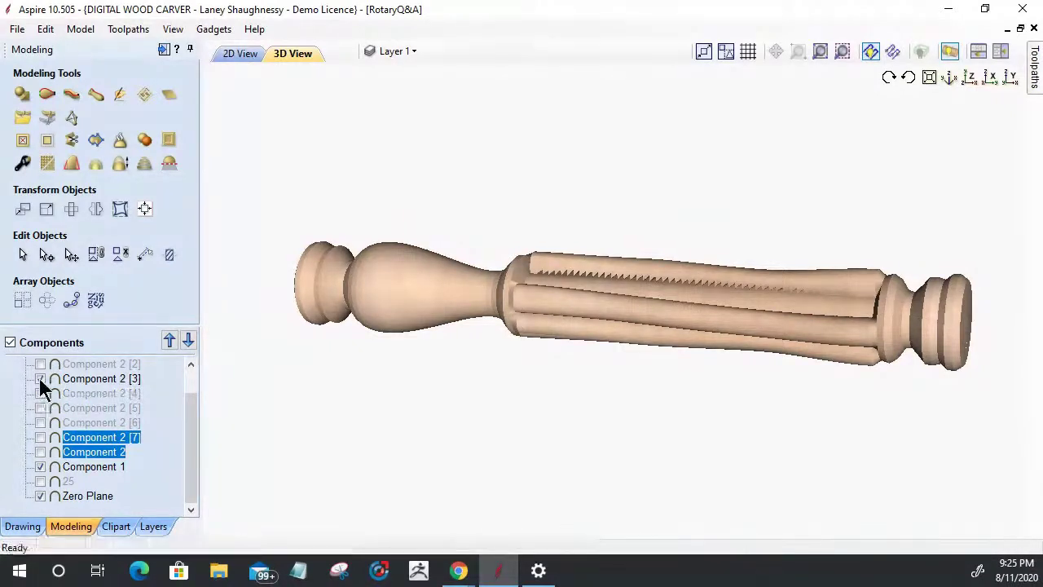
pyautogui.click(40, 379)
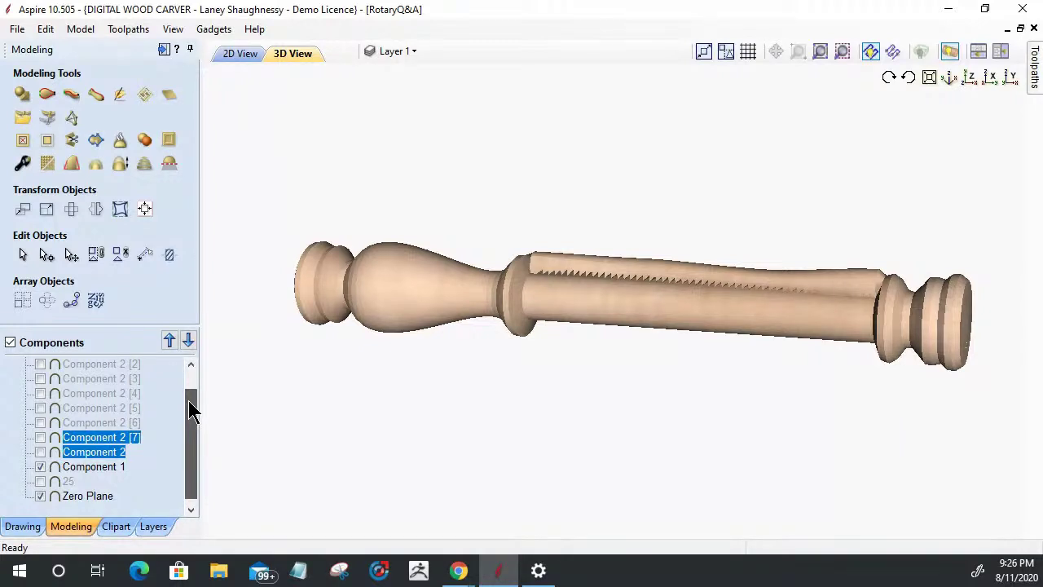
pyautogui.moveTo(191, 411); pyautogui.dragTo(190, 381)
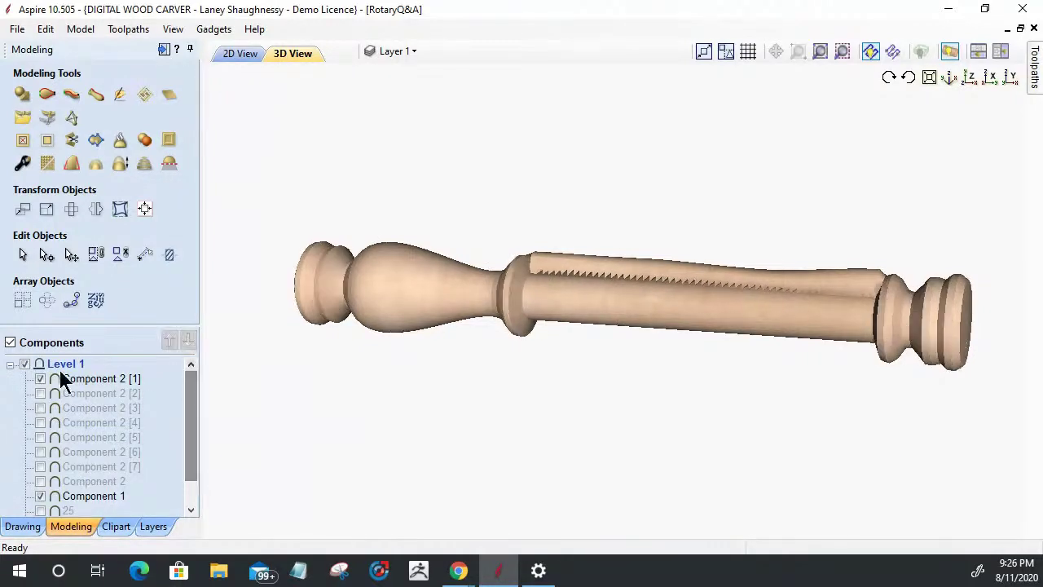
pyautogui.click(42, 377)
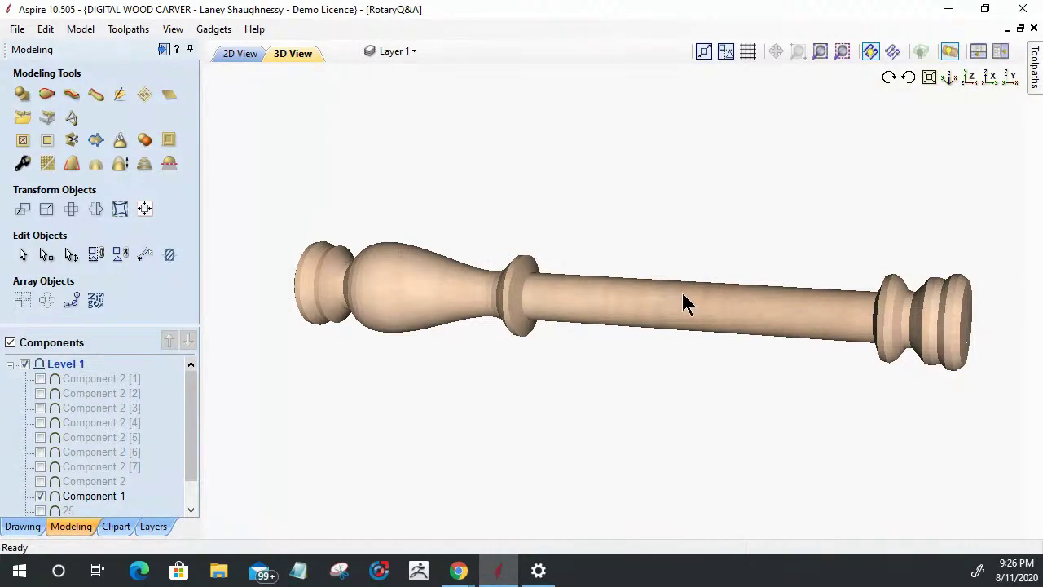
# Select the column's turning profile vector in the 2D view and examine its straight middle section between the turned ends.
pyautogui.click(226, 52)
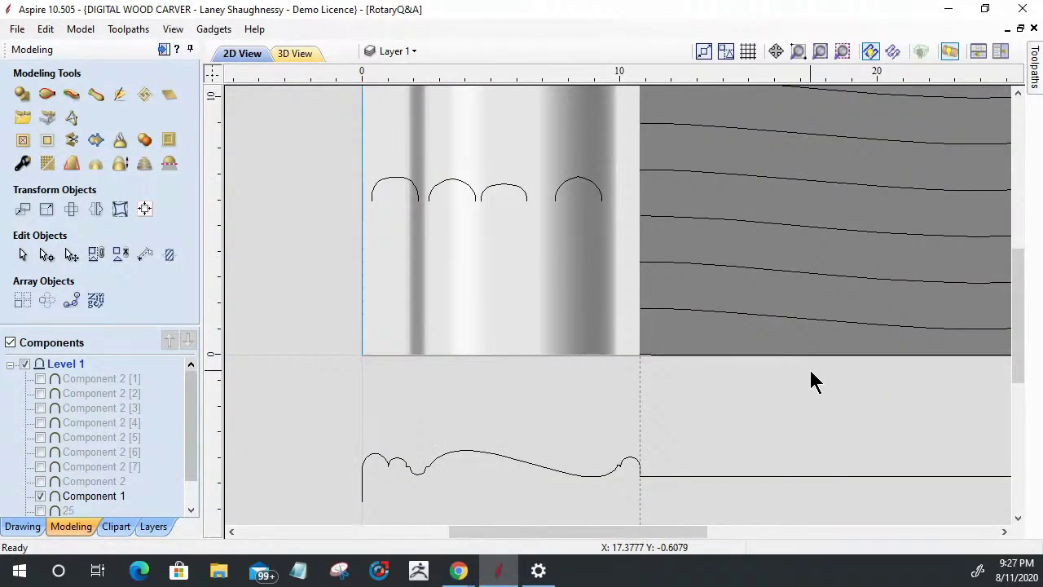
pyautogui.scroll(-4, 546, 302)
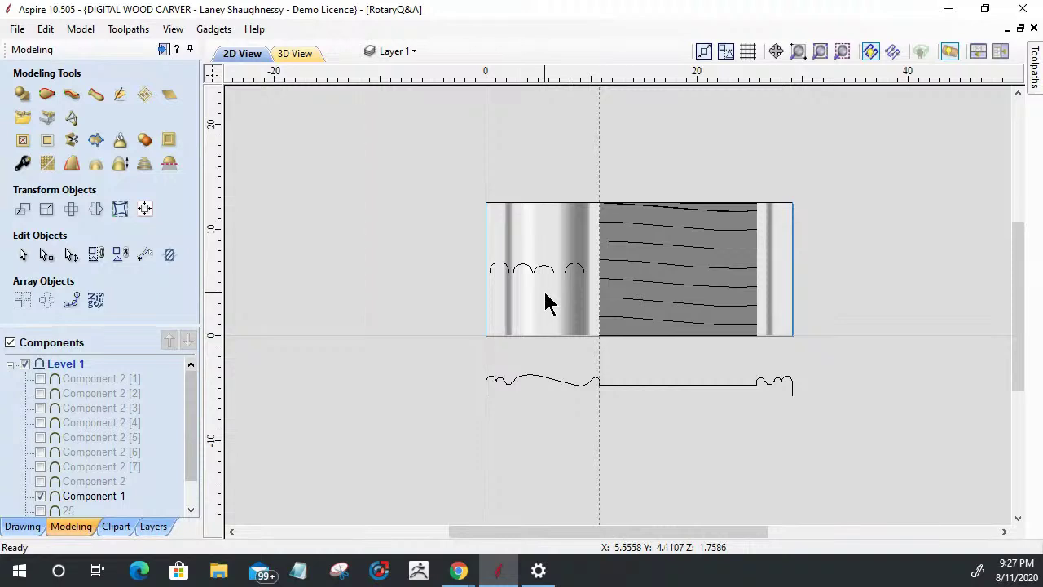
pyautogui.scroll(5, 742, 358)
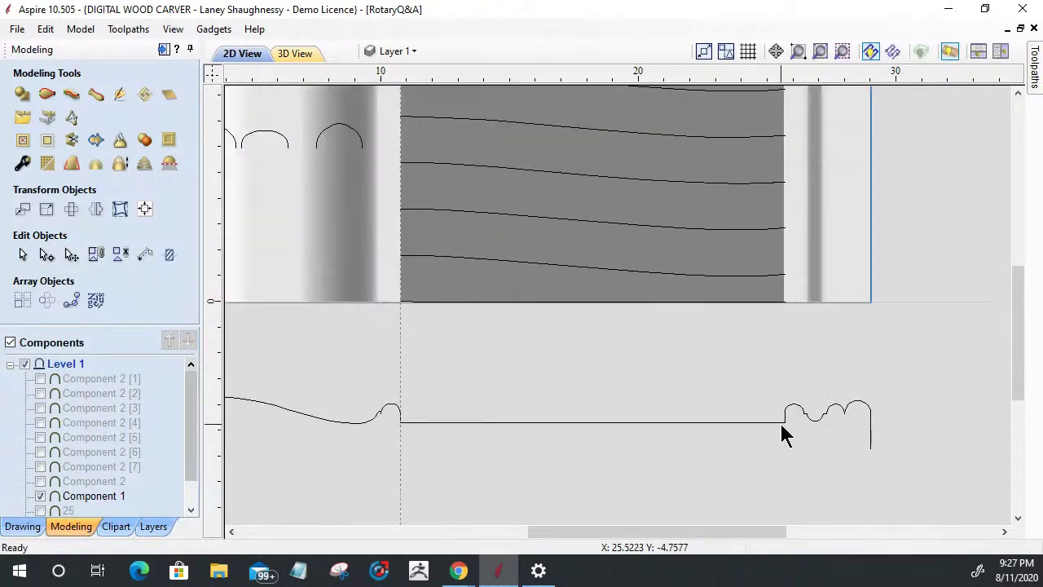
pyautogui.click(780, 424)
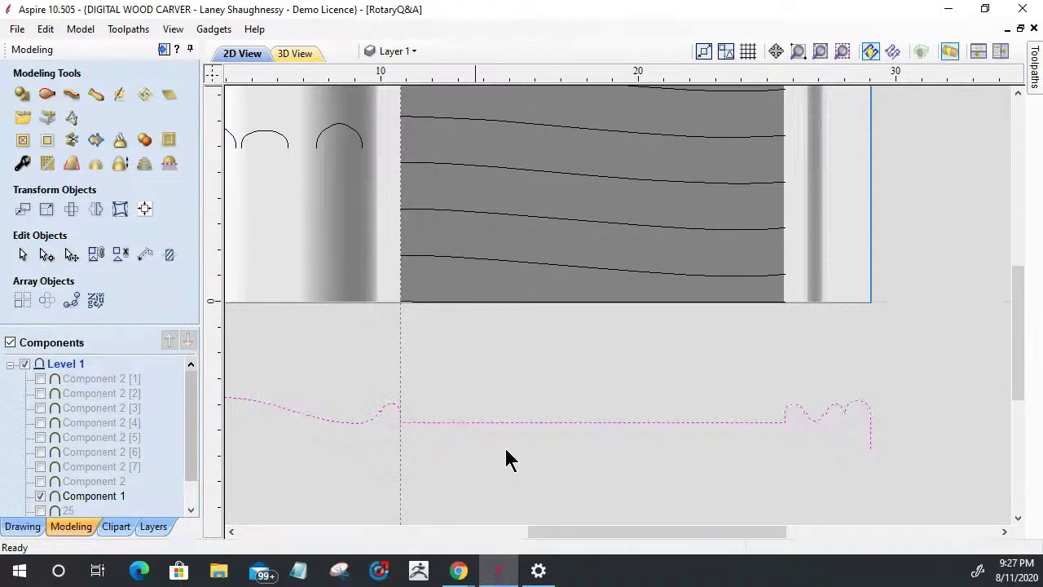
# Close the Windows Settings window and return to a close 3D view of the bare column.
pyautogui.moveTo(544, 574)
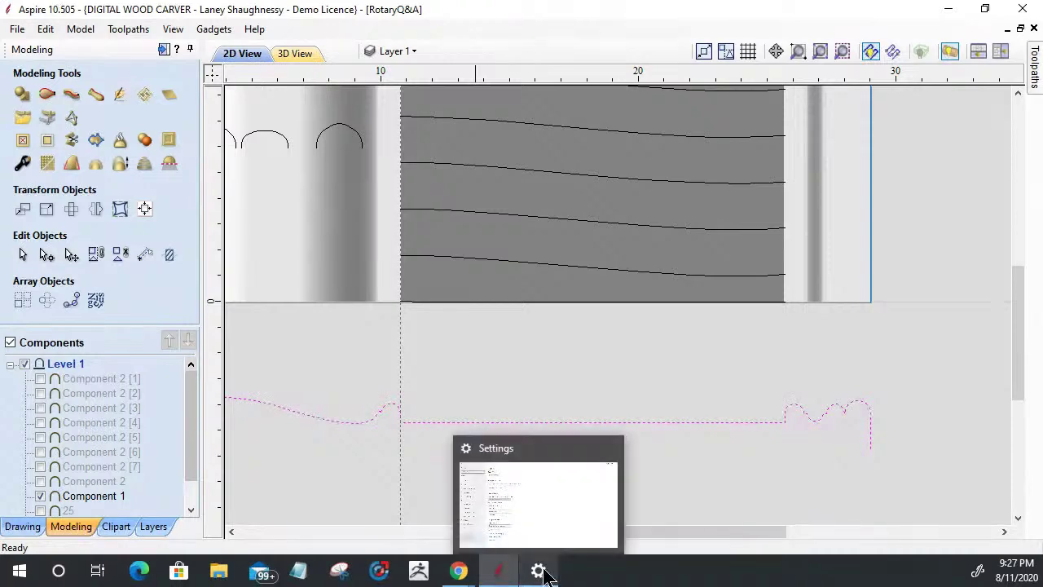
pyautogui.click(611, 451)
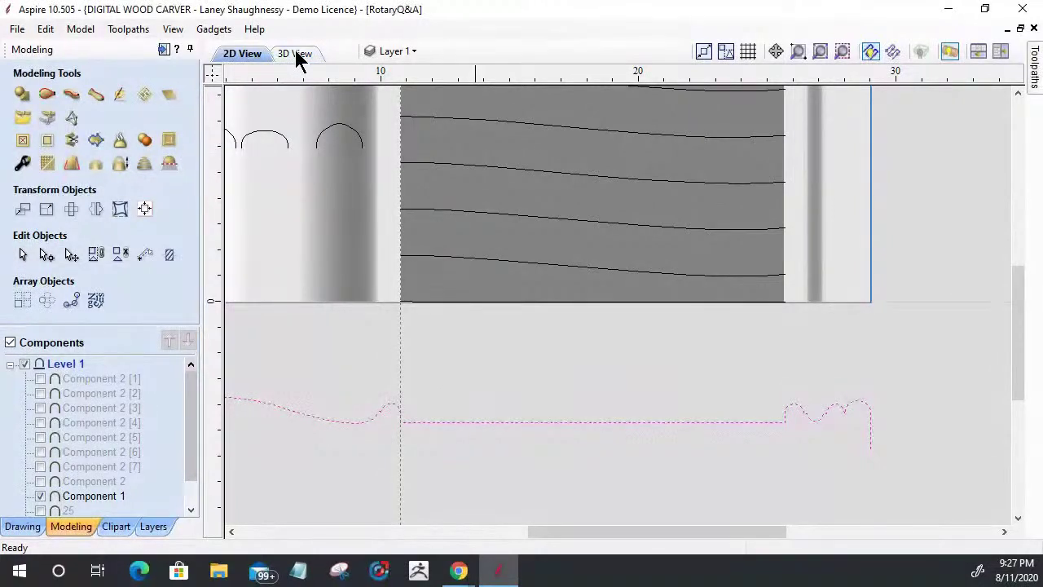
pyautogui.moveTo(196, 424); pyautogui.dragTo(209, 337)
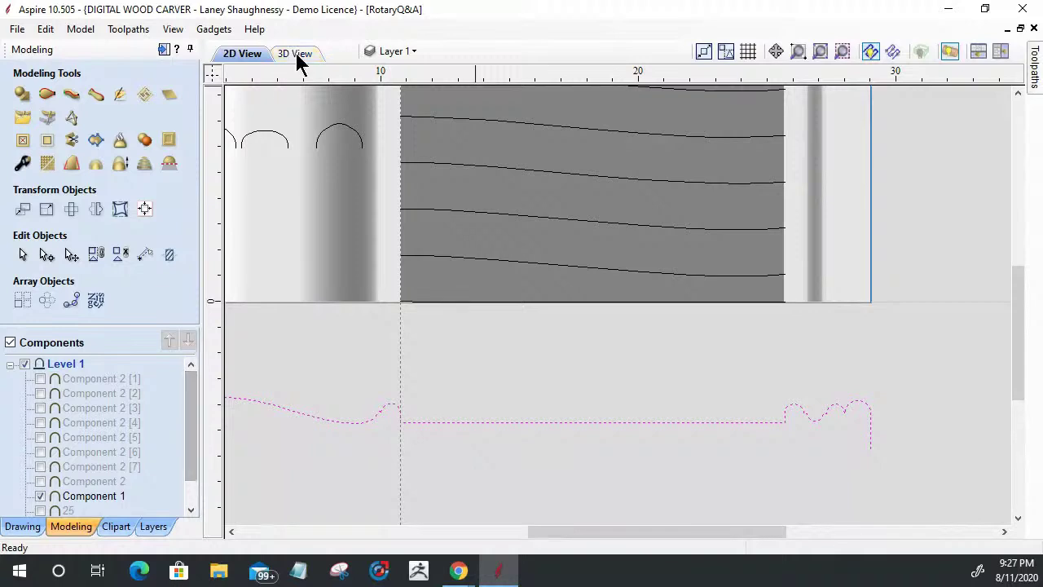
pyautogui.click(229, 52)
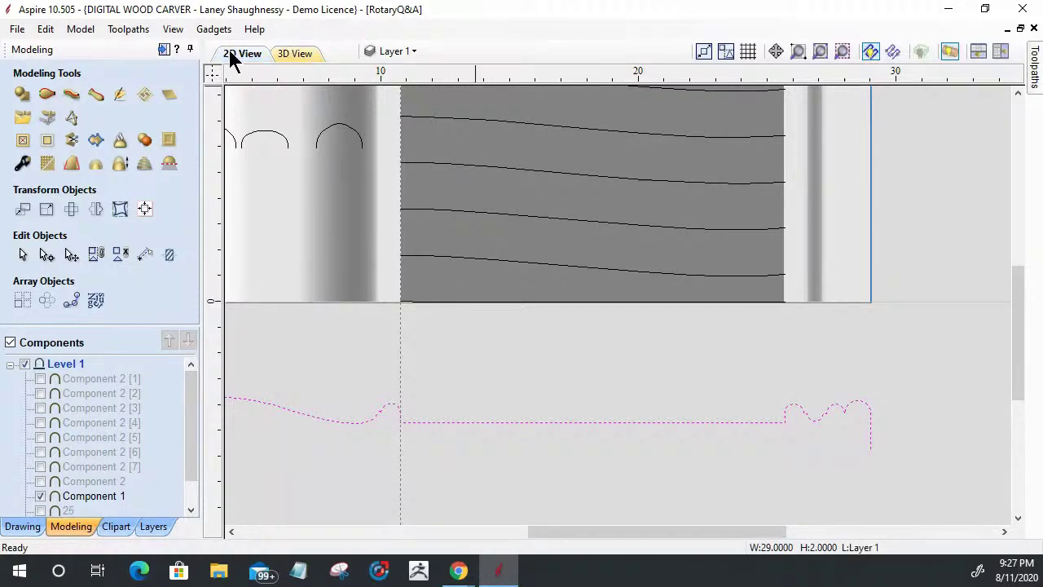
pyautogui.click(293, 54)
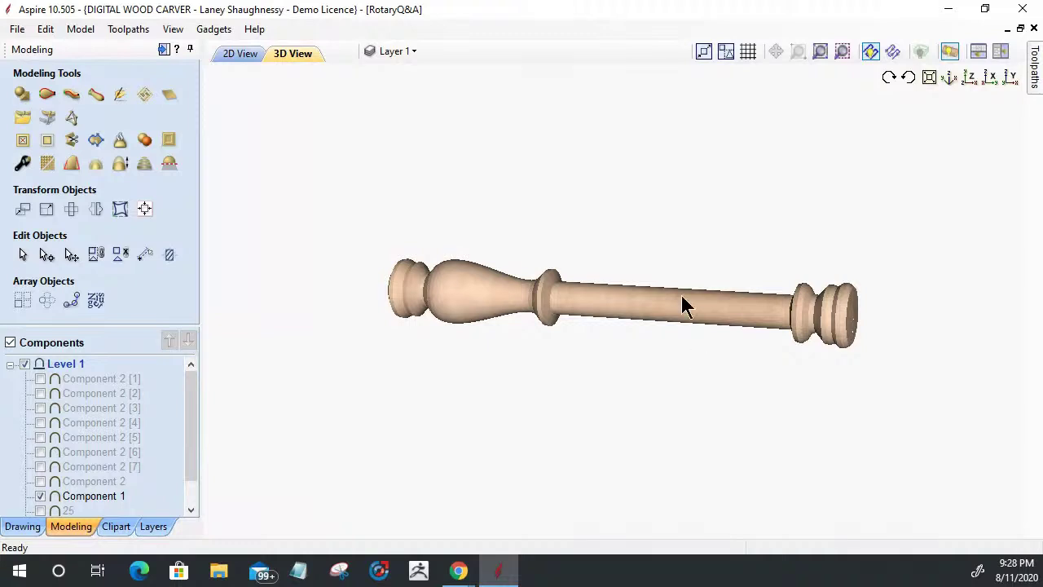
pyautogui.scroll(4, 681, 264)
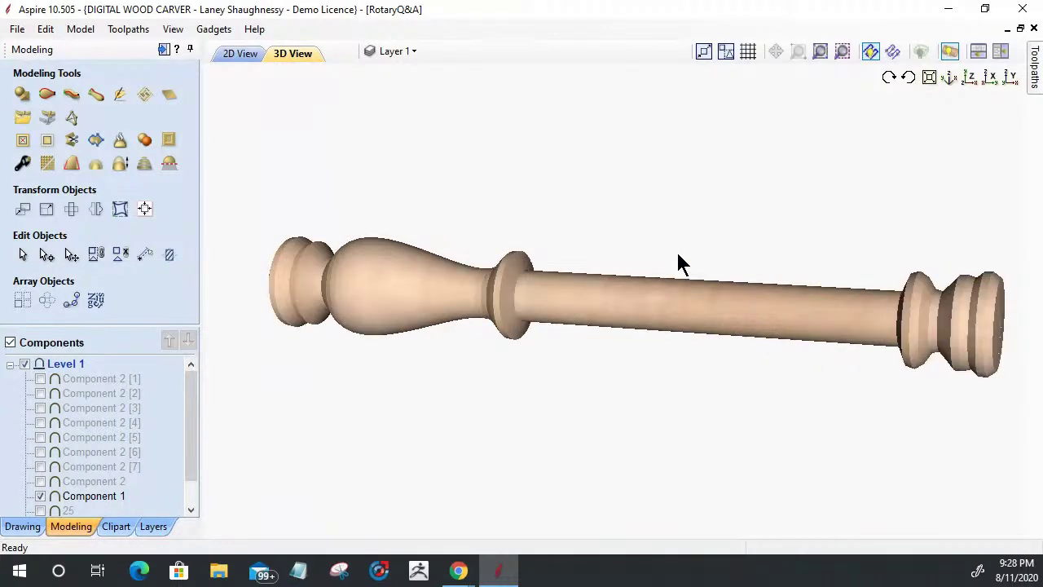
# Turn off automatic wrapping in the 3D view and inspect the flattened column model at an angle.
pyautogui.click(955, 53)
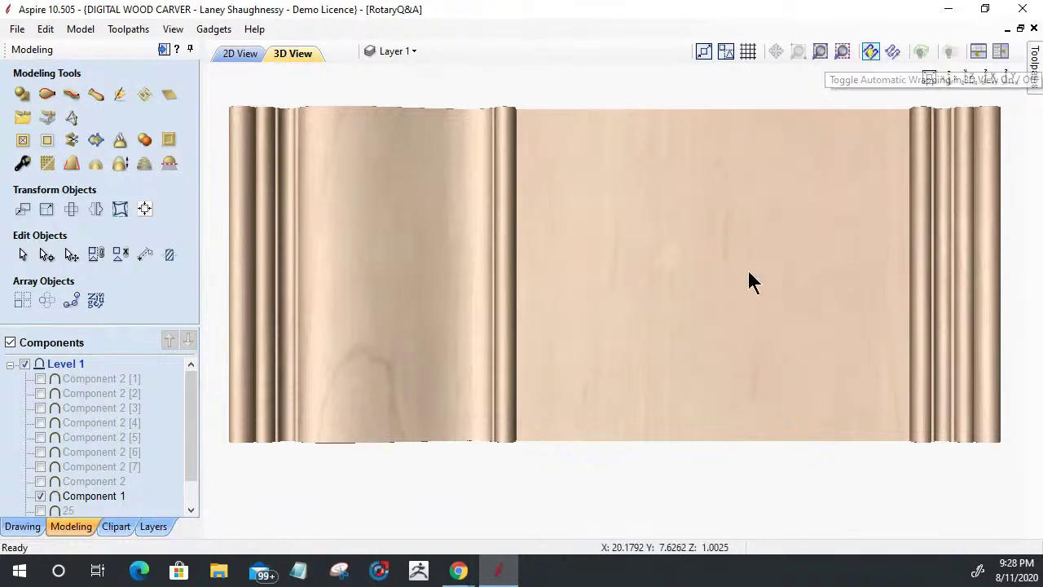
pyautogui.moveTo(680, 416); pyautogui.dragTo(594, 250)
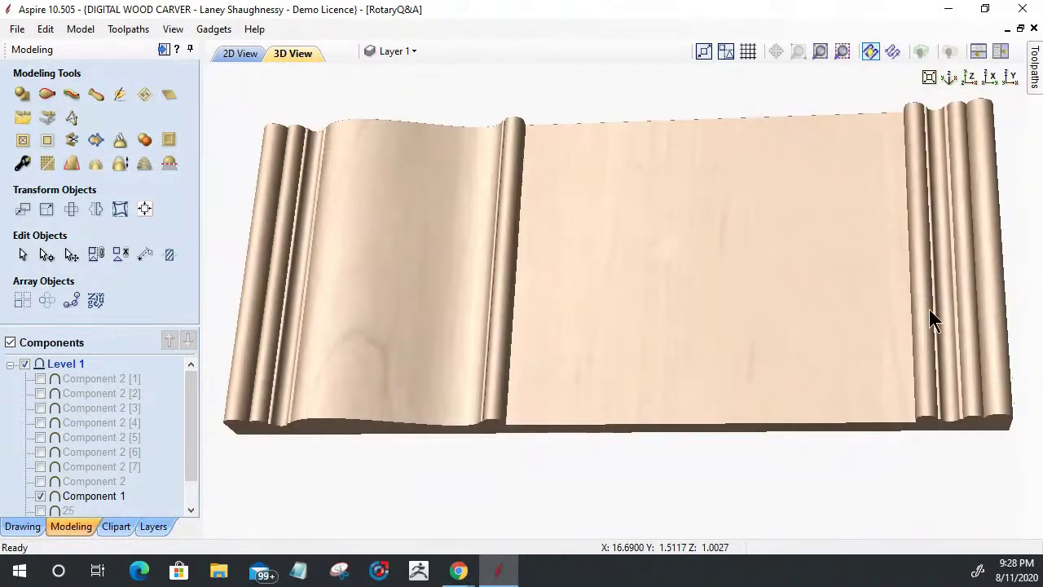
pyautogui.moveTo(933, 320); pyautogui.dragTo(878, 323)
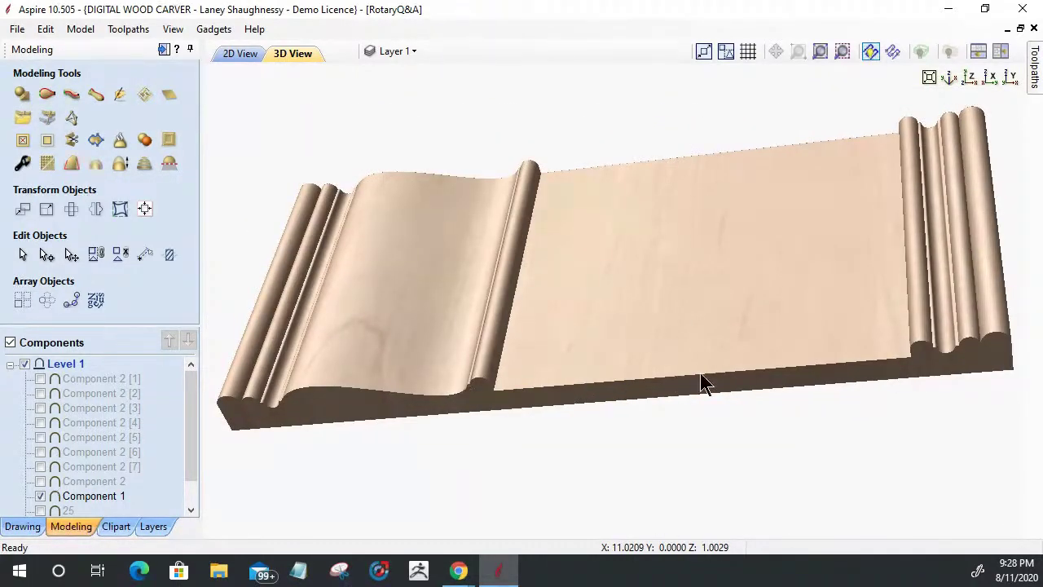
pyautogui.moveTo(700, 374); pyautogui.dragTo(808, 376)
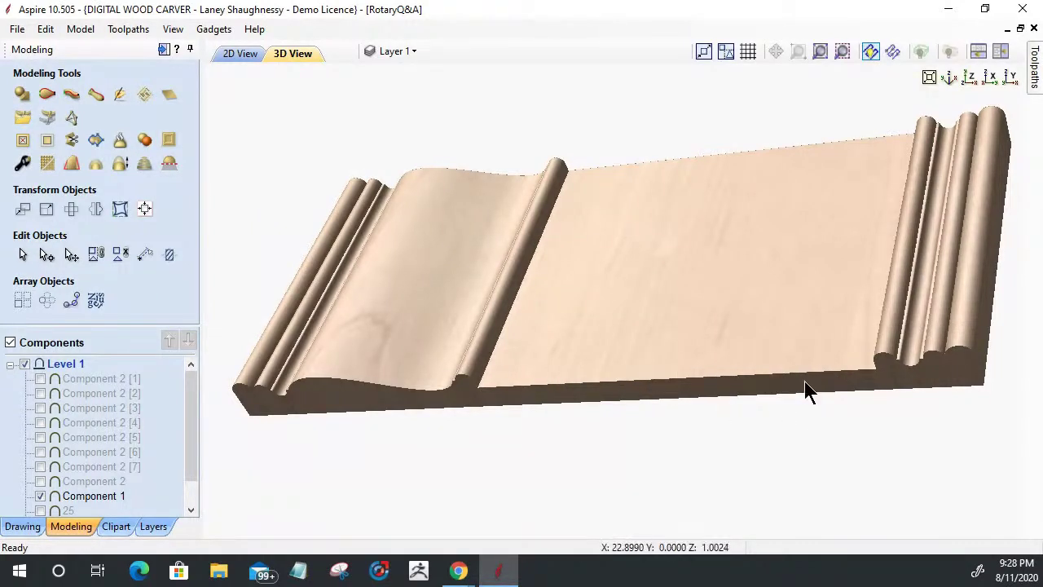
# Show the single strand Component 2 [1] on the flat model and briefly highlight it in a straight top view.
pyautogui.click(39, 378)
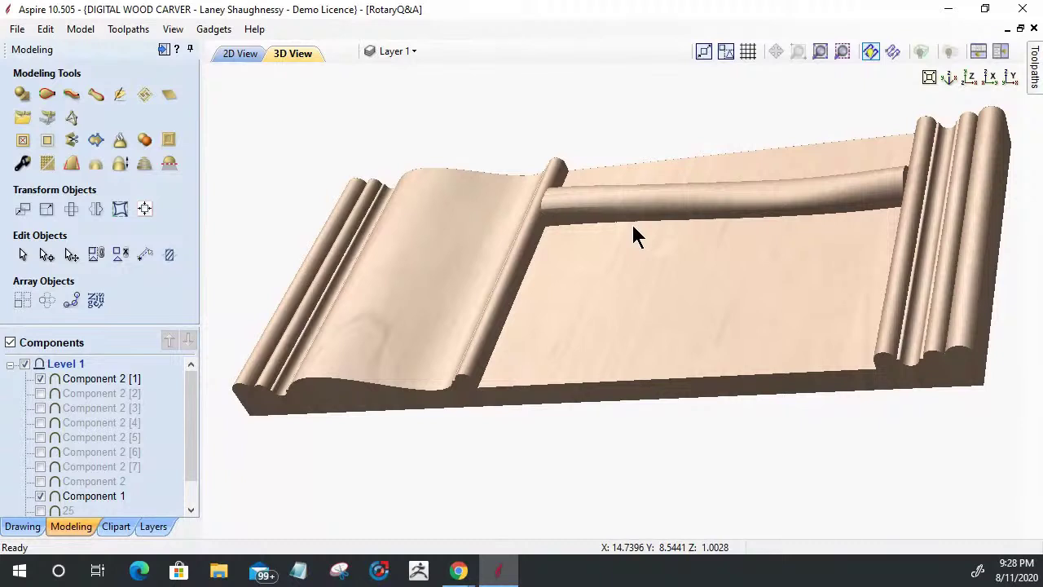
pyautogui.click(970, 77)
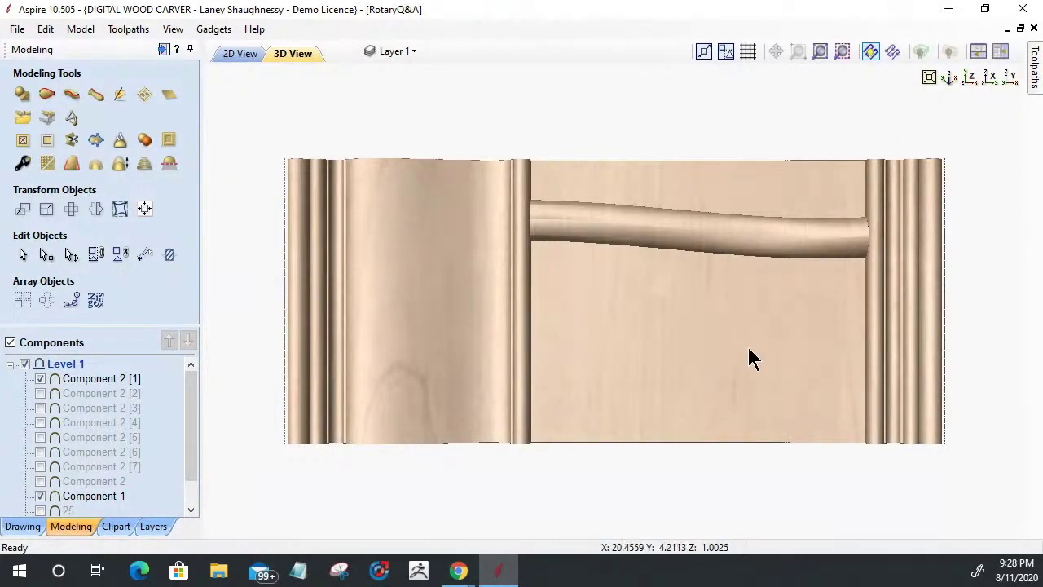
pyautogui.scroll(3, 734, 159)
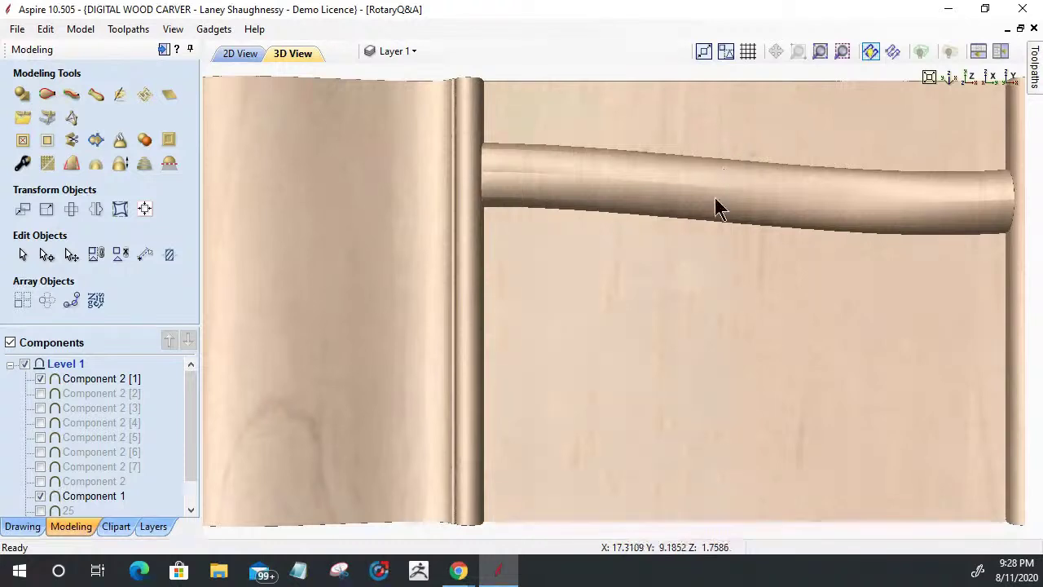
pyautogui.click(104, 381)
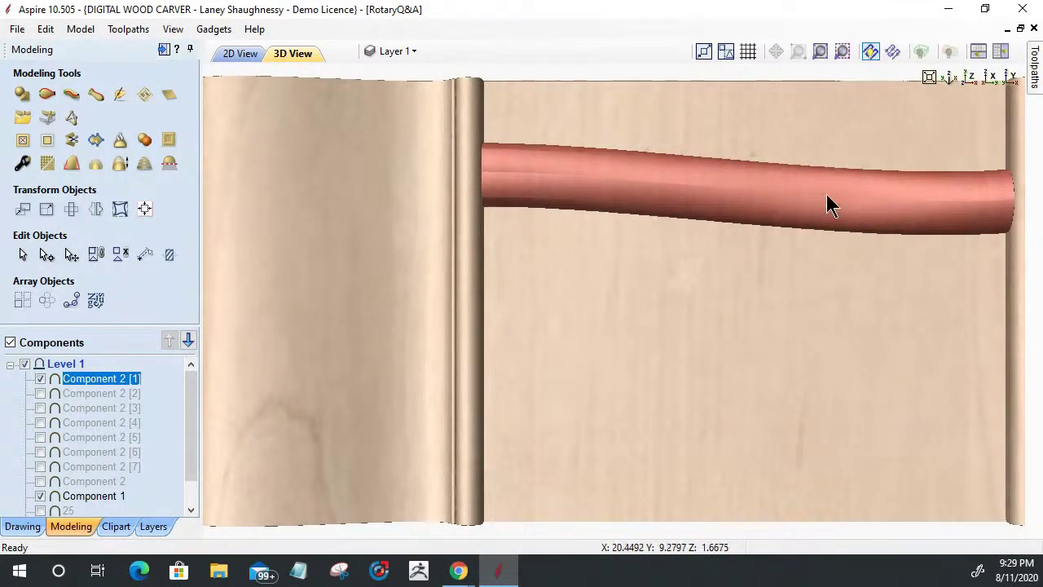
pyautogui.press('Escape')
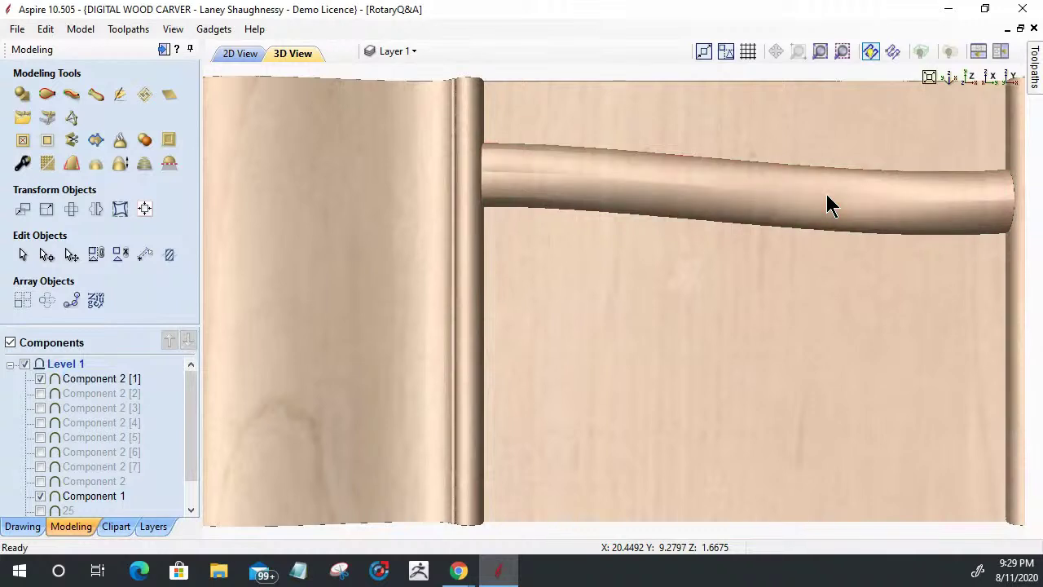
# Enable a 50% fade on strand Component 2 [1], anchored from its left end to its right end, and inspect both ends closely.
pyautogui.click(827, 206)
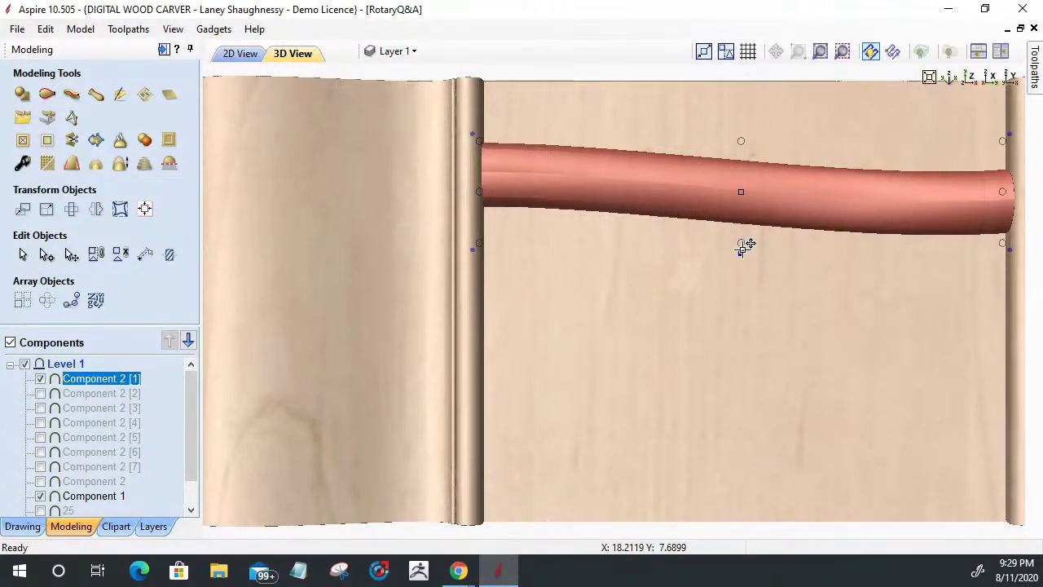
pyautogui.click(742, 255)
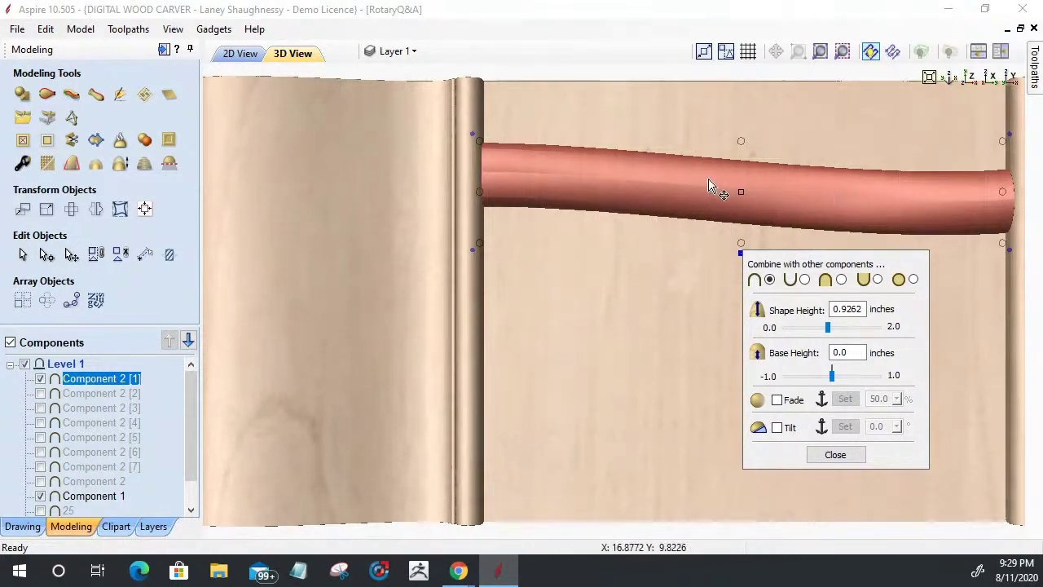
pyautogui.click(776, 400)
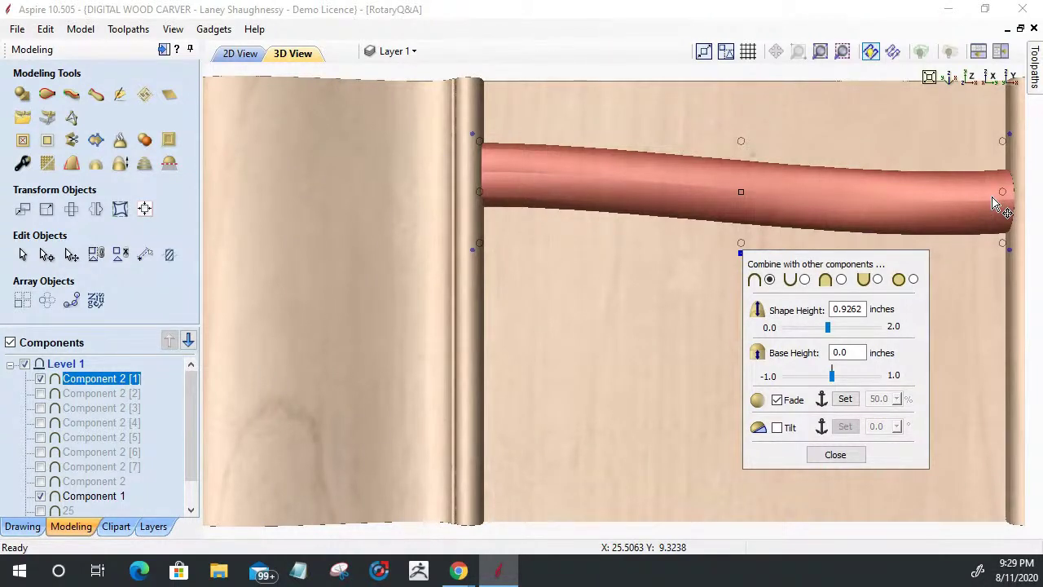
pyautogui.click(845, 398)
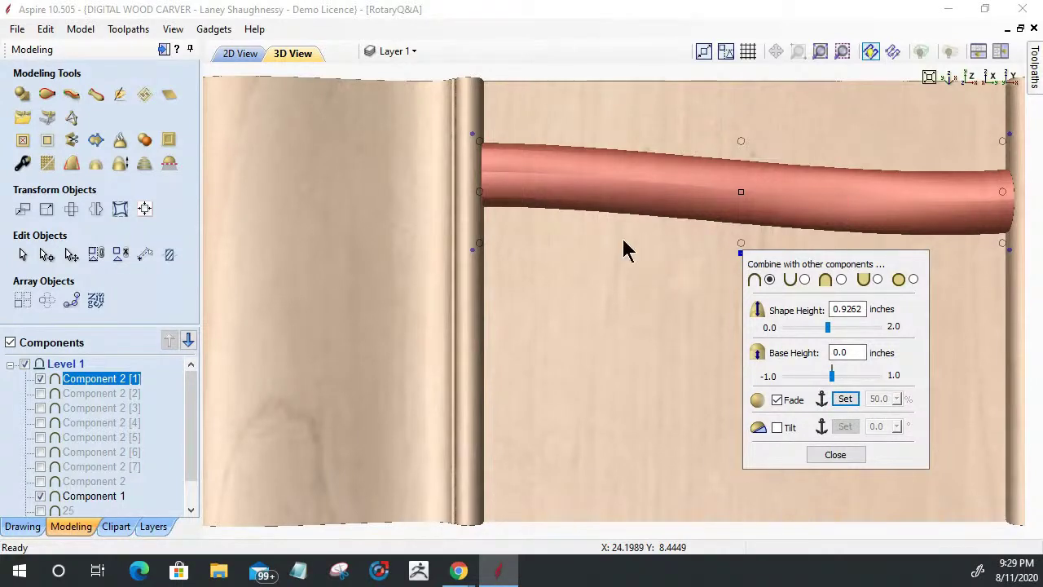
pyautogui.click(490, 163)
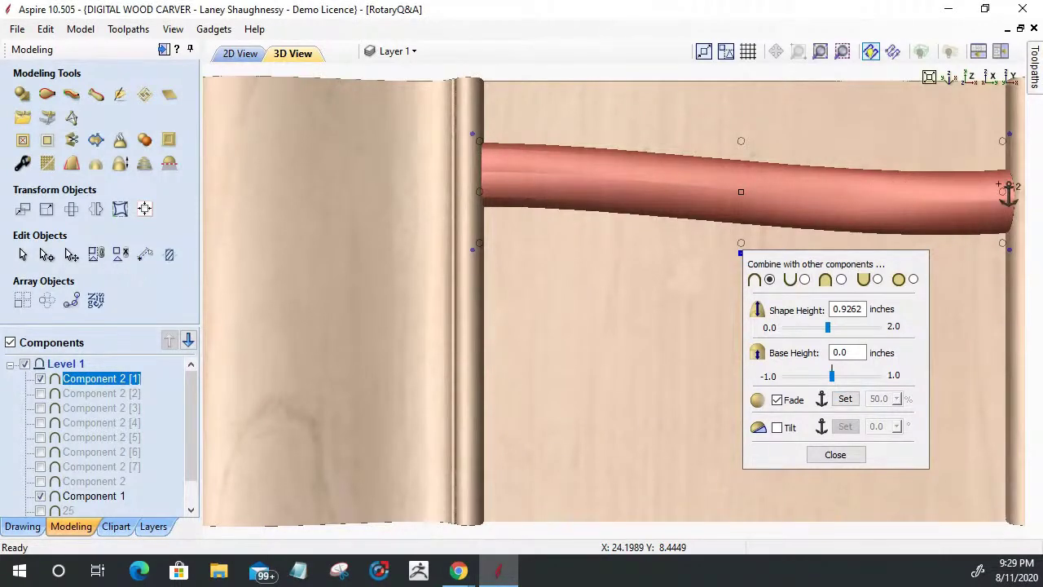
pyautogui.click(1003, 187)
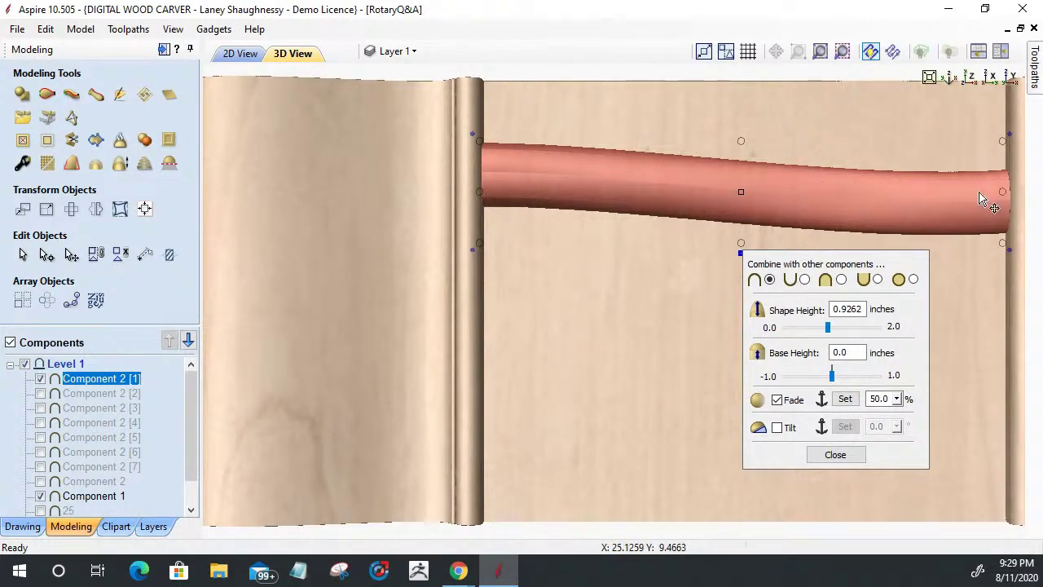
pyautogui.scroll(-1, 772, 248)
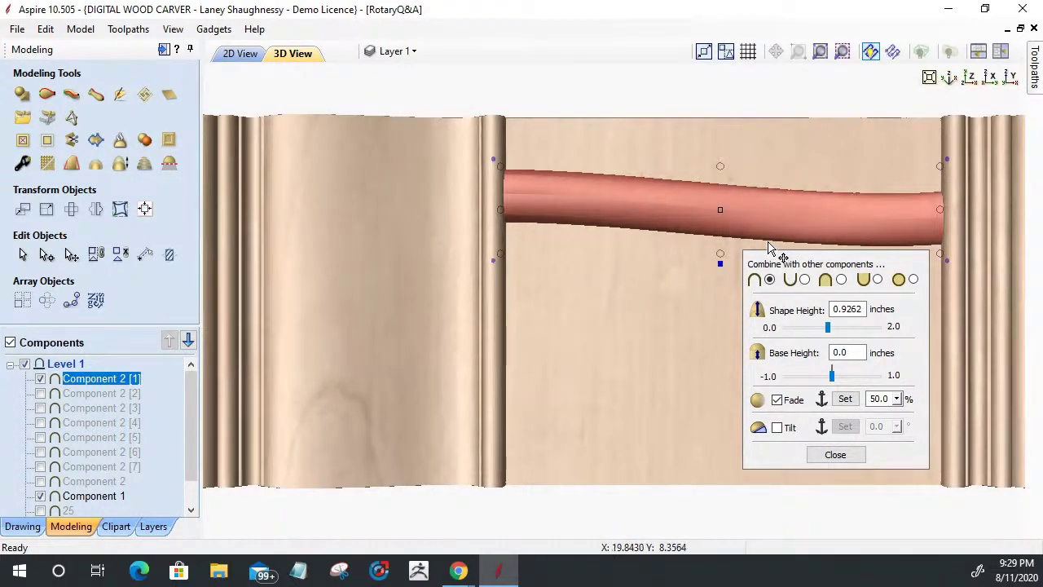
pyautogui.scroll(2, 978, 202)
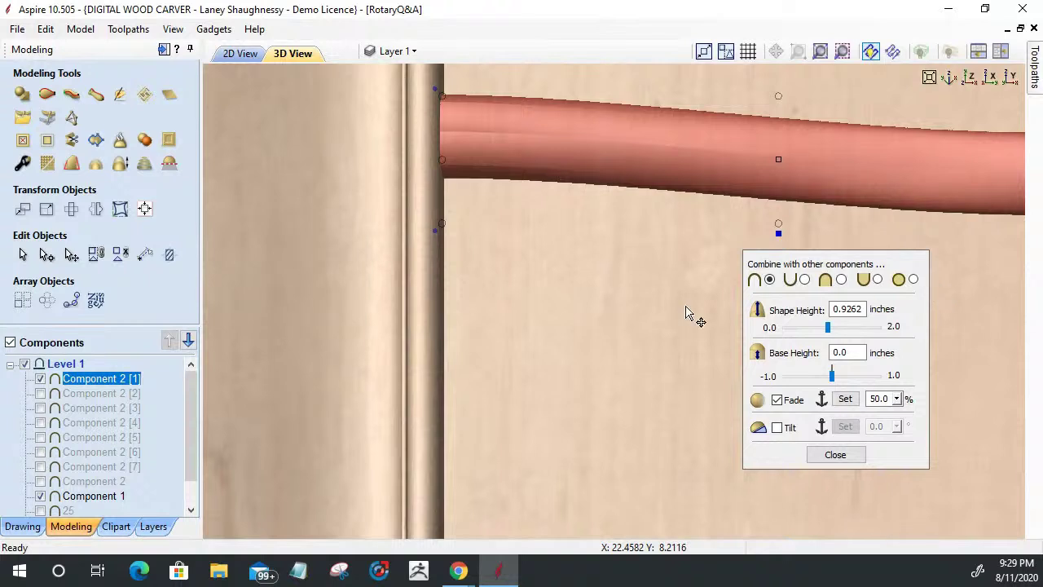
pyautogui.moveTo(690, 305); pyautogui.dragTo(356, 321, button='middle')
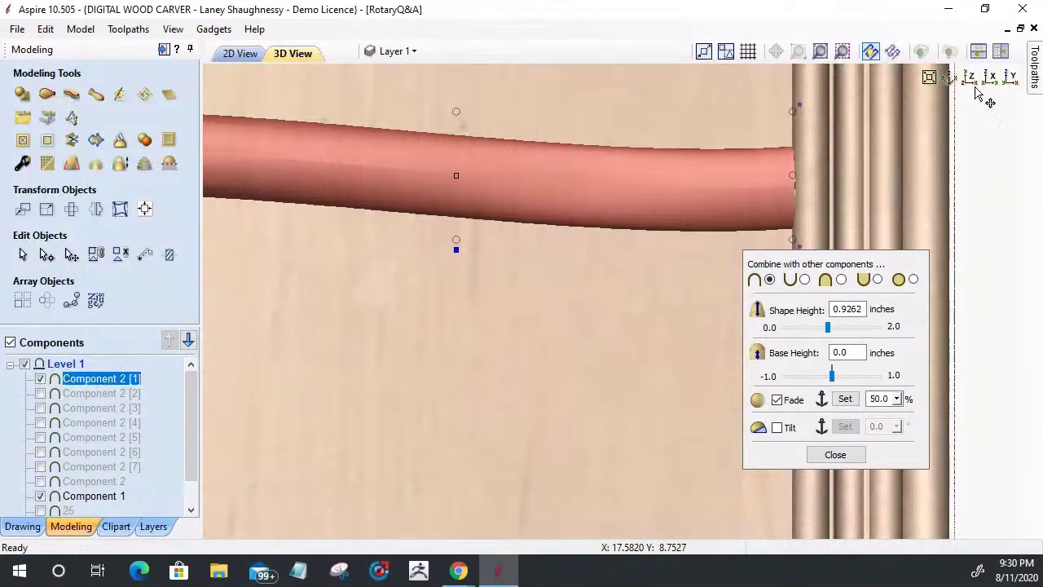
# Examine the faded strand on the flat model from an angled view and closely at its end beside the column moulding.
pyautogui.click(950, 82)
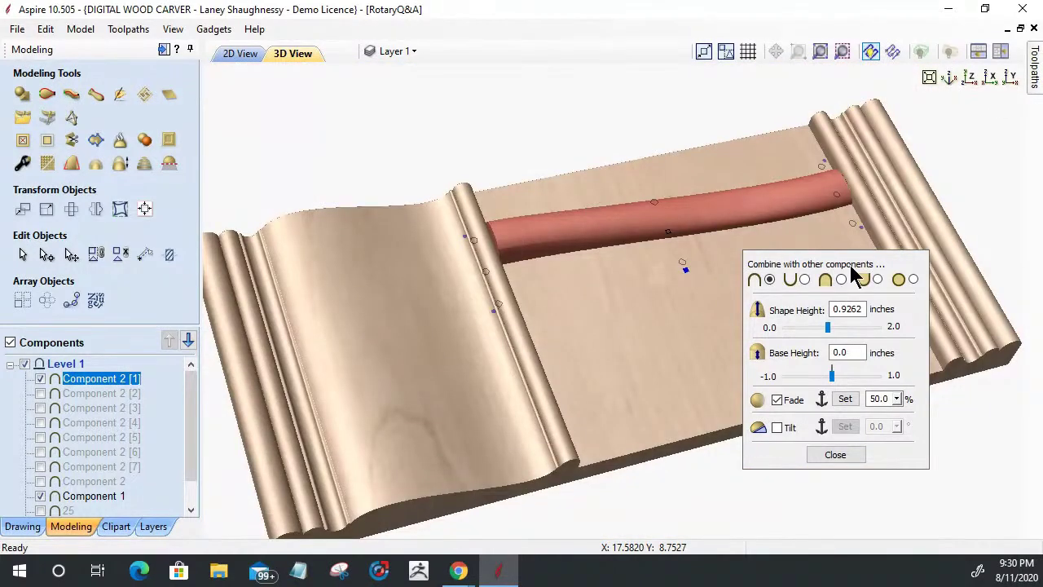
pyautogui.moveTo(552, 481); pyautogui.dragTo(554, 383)
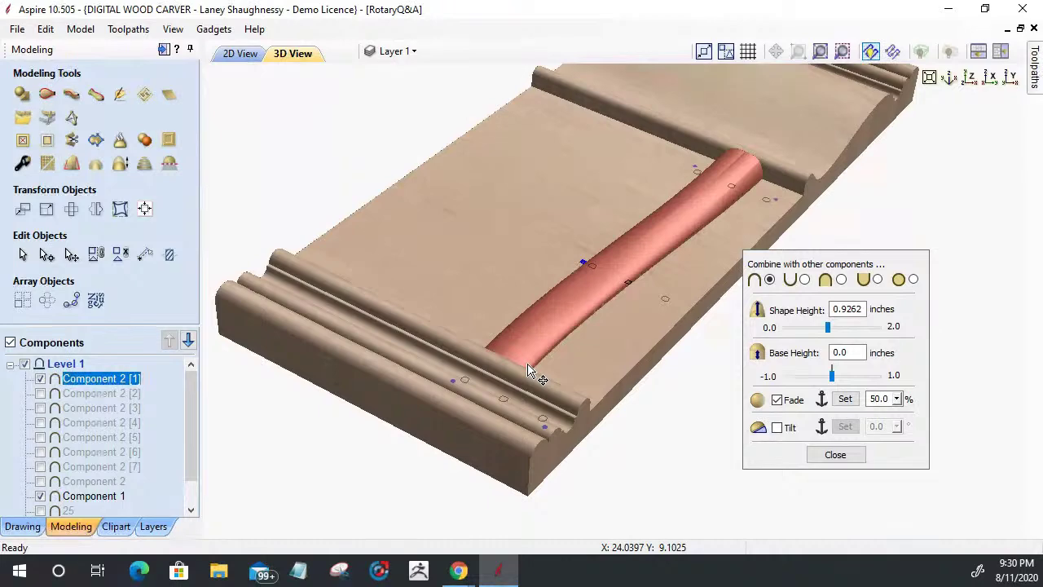
pyautogui.scroll(3, 530, 373)
pyautogui.scroll(2, 542, 395)
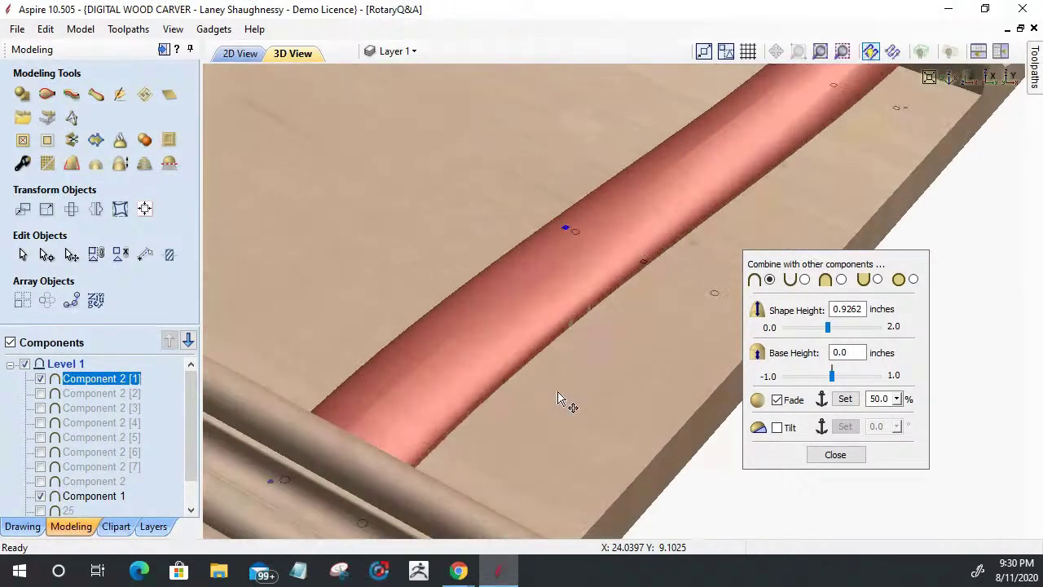
pyautogui.scroll(2, 554, 411)
pyautogui.scroll(-2, 546, 439)
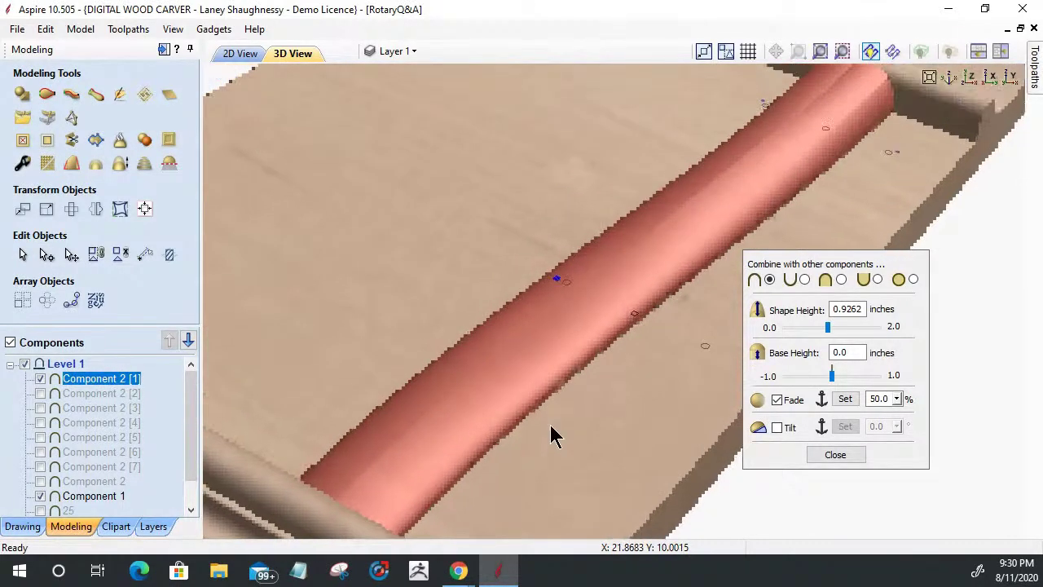
pyautogui.scroll(2, 553, 459)
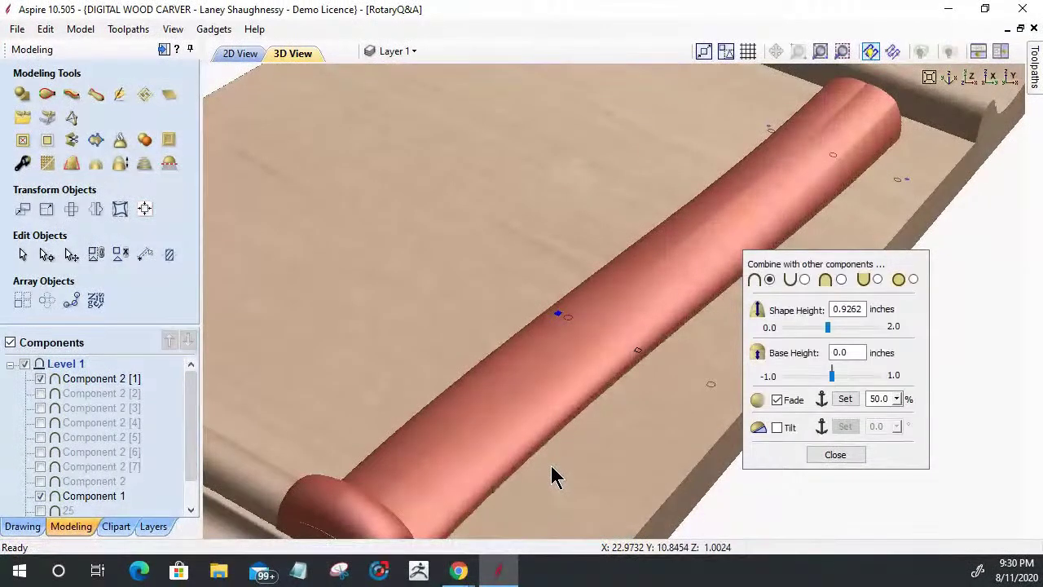
pyautogui.click(551, 477)
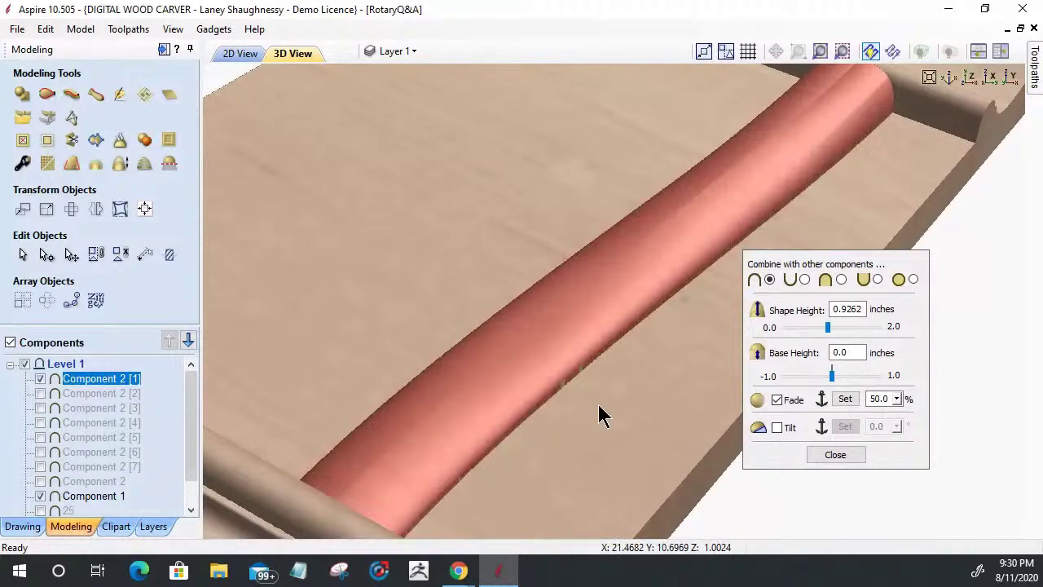
pyautogui.scroll(2, 593, 466)
pyautogui.moveTo(598, 466); pyautogui.dragTo(729, 151)
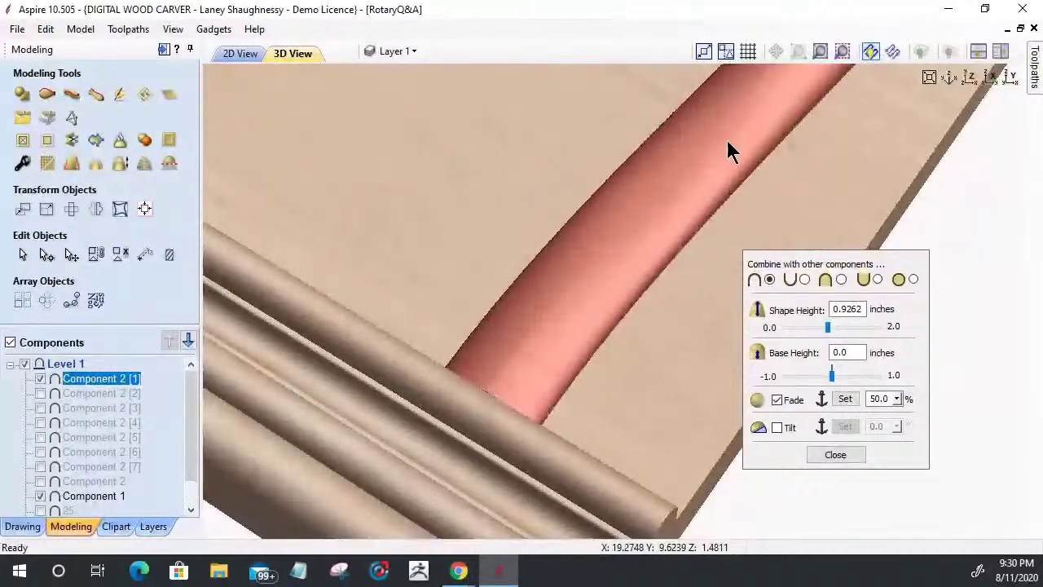
pyautogui.moveTo(674, 200); pyautogui.dragTo(777, 407)
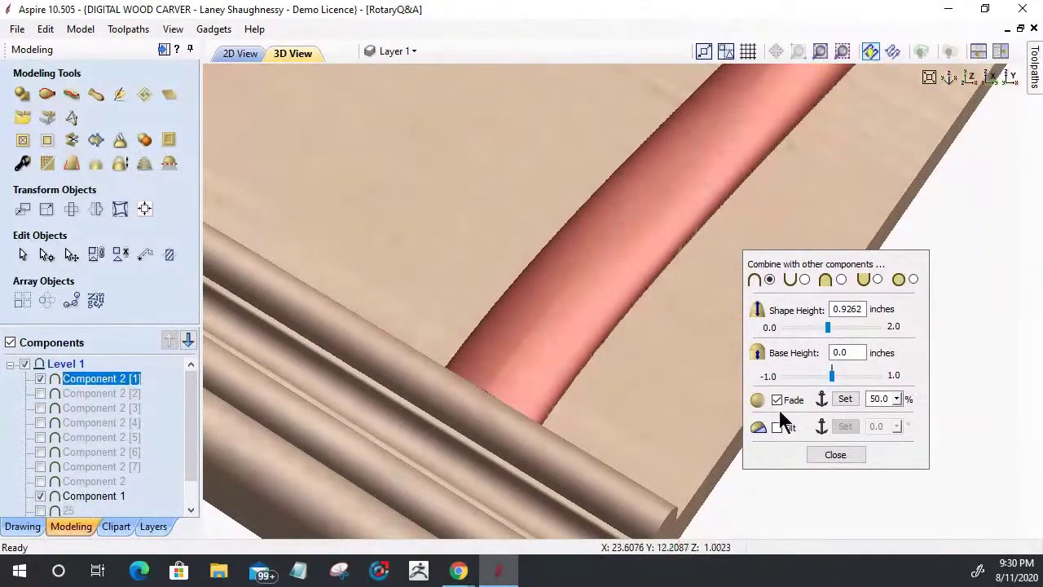
# Try weaker fades of 30%, 38% and 45% on strand Component 2 [1] and compare its end against the moulding.
pyautogui.click(894, 397)
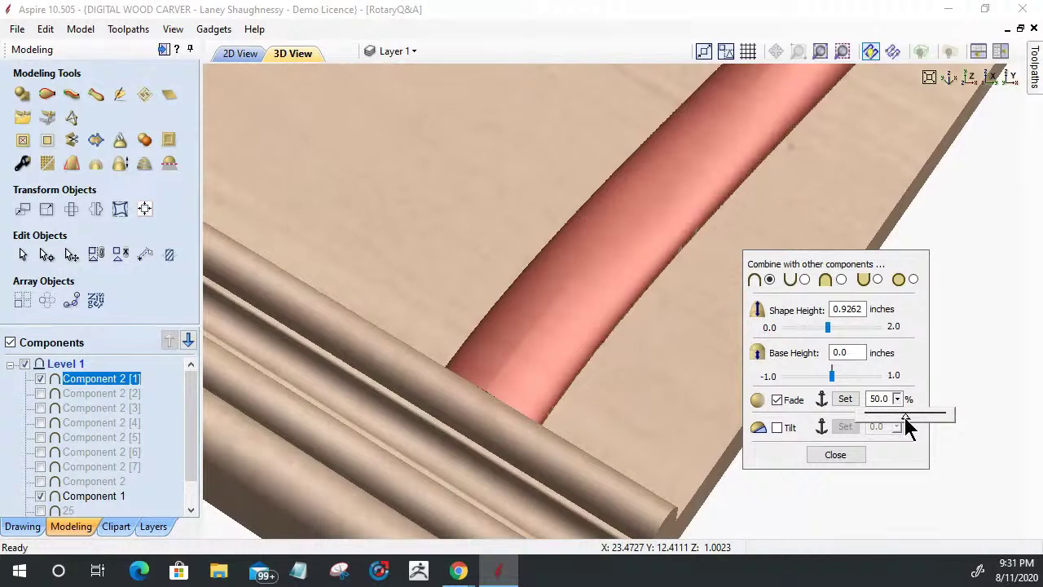
pyautogui.moveTo(888, 415); pyautogui.dragTo(886, 415)
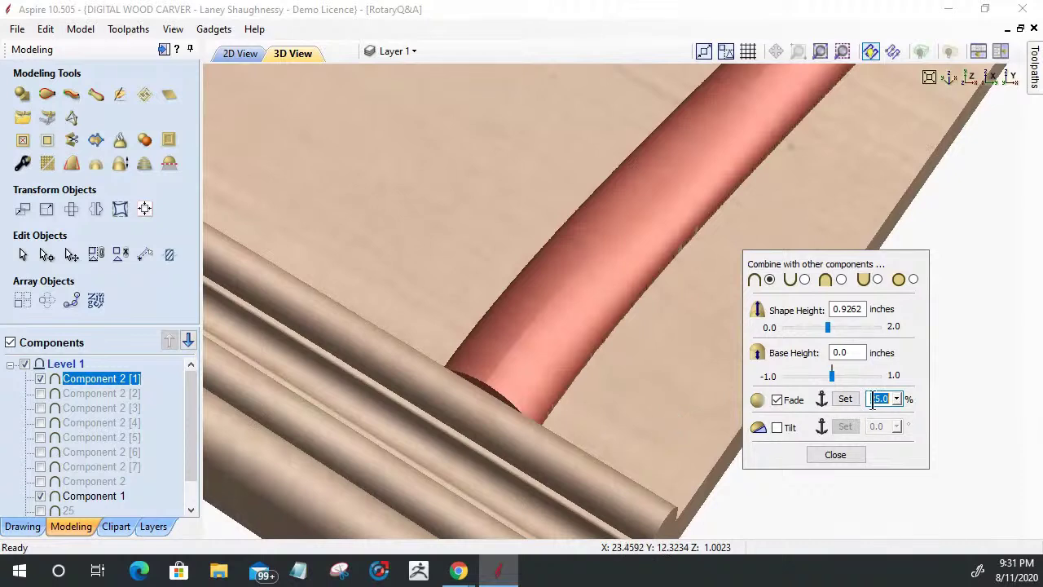
pyautogui.moveTo(897, 400); pyautogui.dragTo(912, 414)
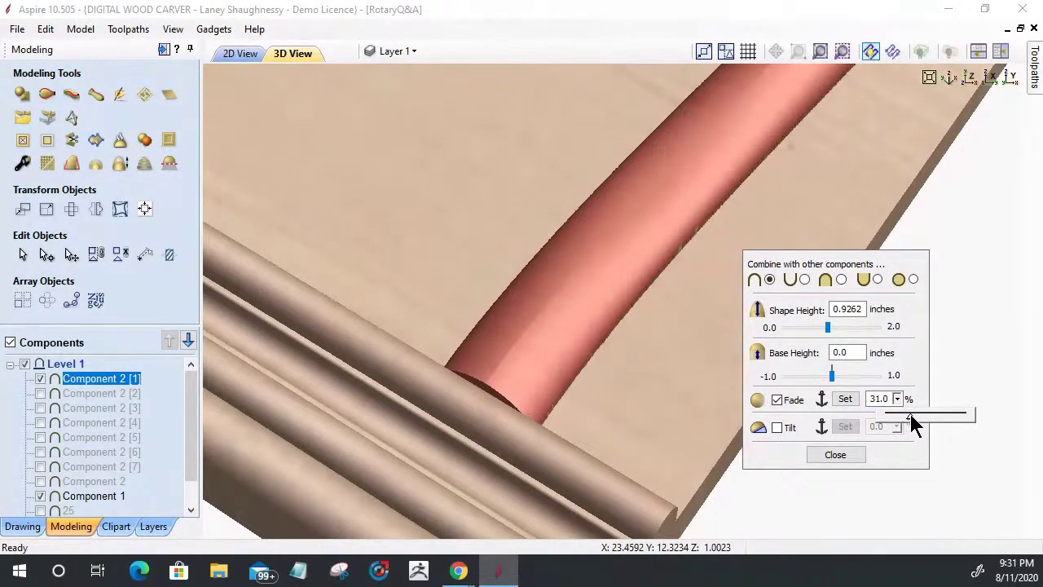
pyautogui.moveTo(909, 414); pyautogui.dragTo(908, 411)
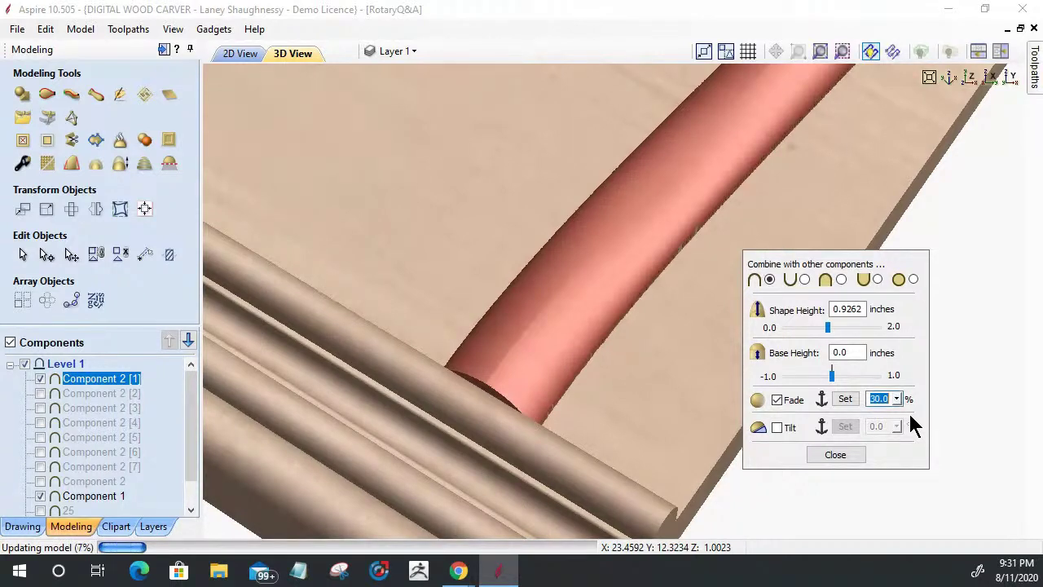
pyautogui.click(896, 398)
pyautogui.moveTo(903, 420); pyautogui.dragTo(909, 421)
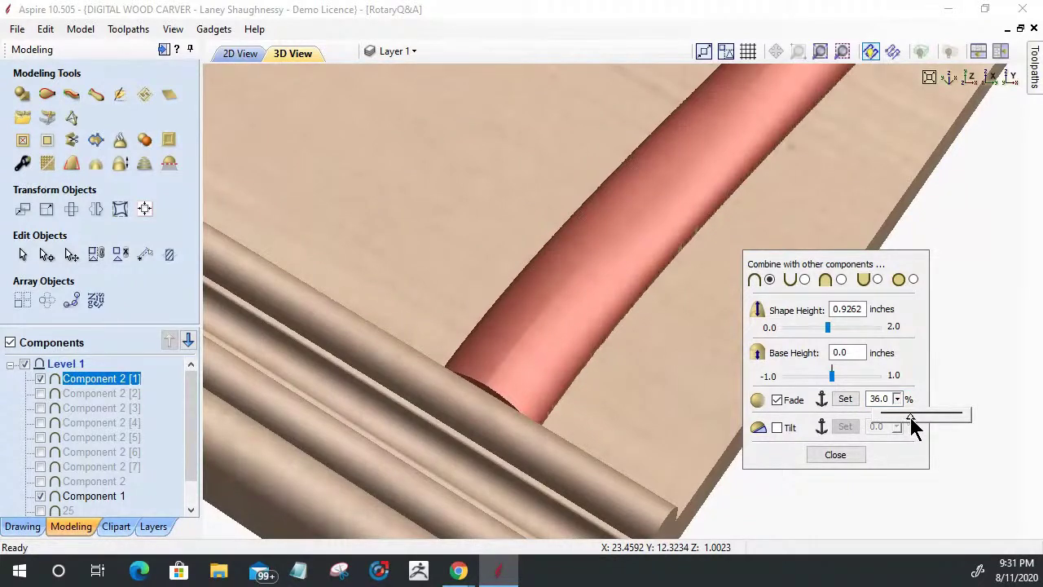
pyautogui.moveTo(910, 415); pyautogui.dragTo(910, 415)
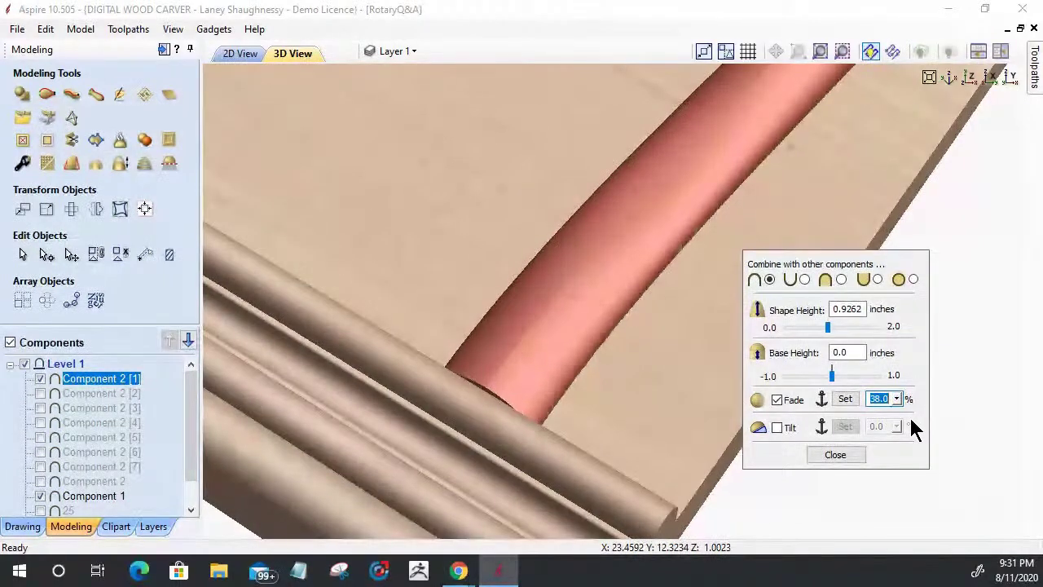
pyautogui.moveTo(901, 400); pyautogui.dragTo(901, 419)
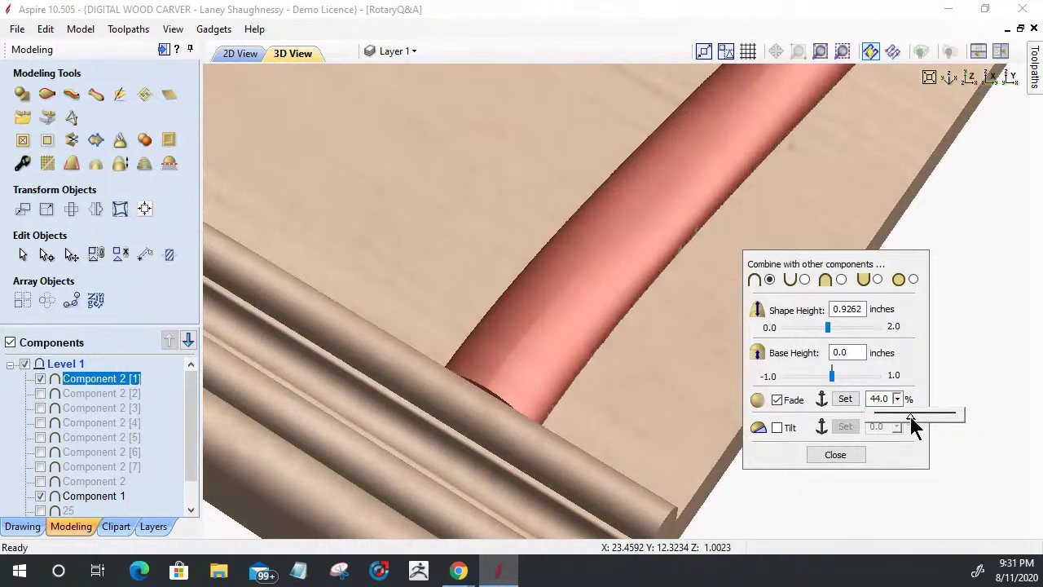
pyautogui.moveTo(912, 417); pyautogui.dragTo(909, 413)
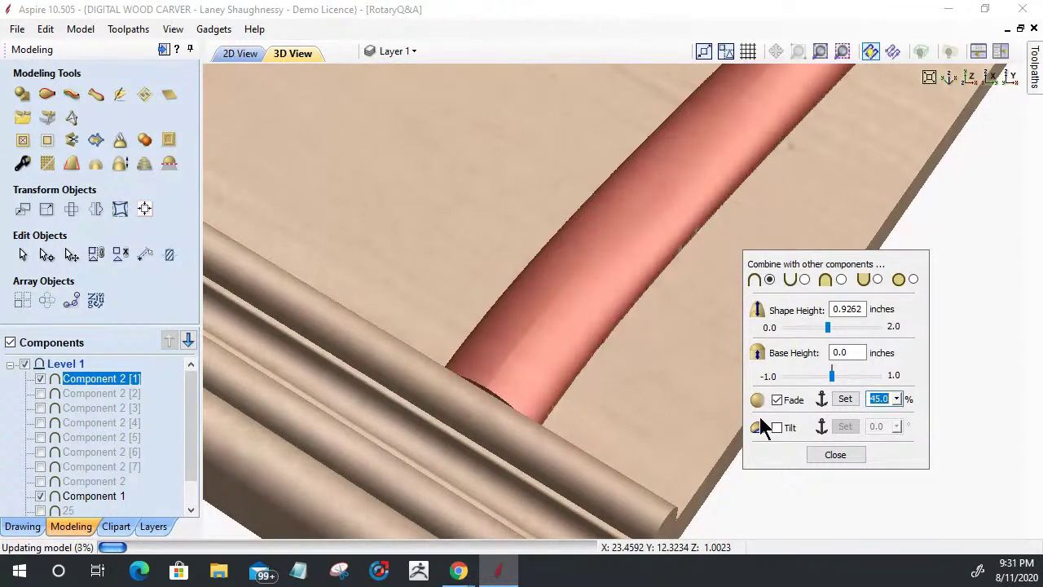
# Set the fade of strand Component 2 [1] to 50% and inspect the whole strand in 3D.
pyautogui.click(898, 398)
pyautogui.moveTo(905, 412); pyautogui.dragTo(916, 424)
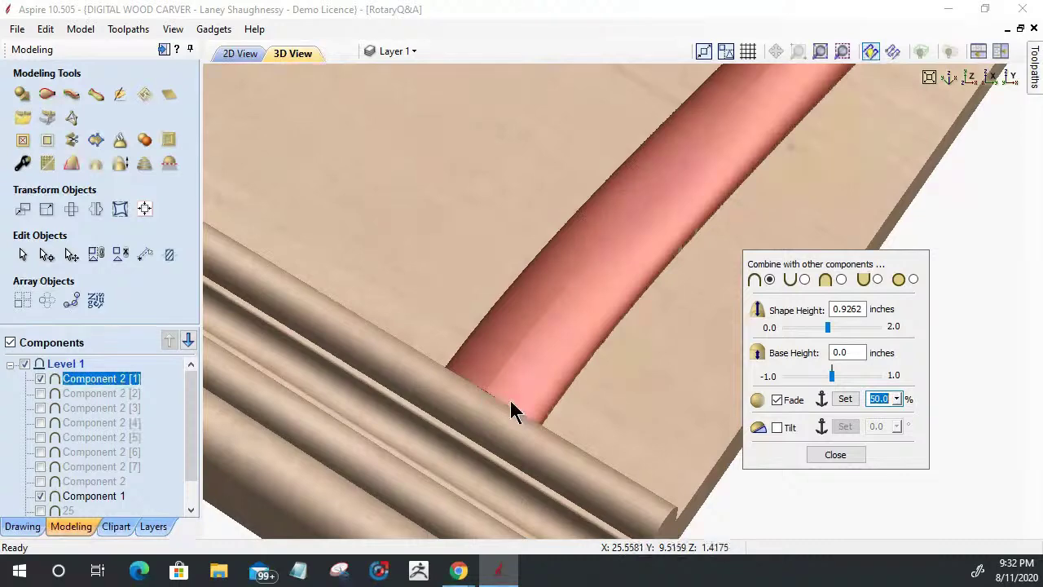
pyautogui.moveTo(511, 400); pyautogui.dragTo(559, 341)
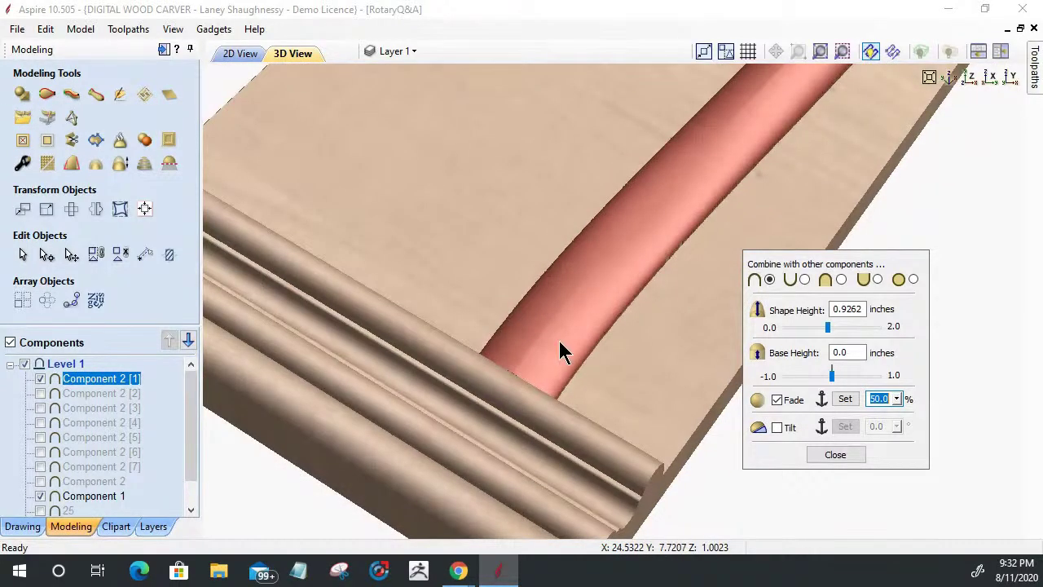
pyautogui.scroll(-3, 559, 342)
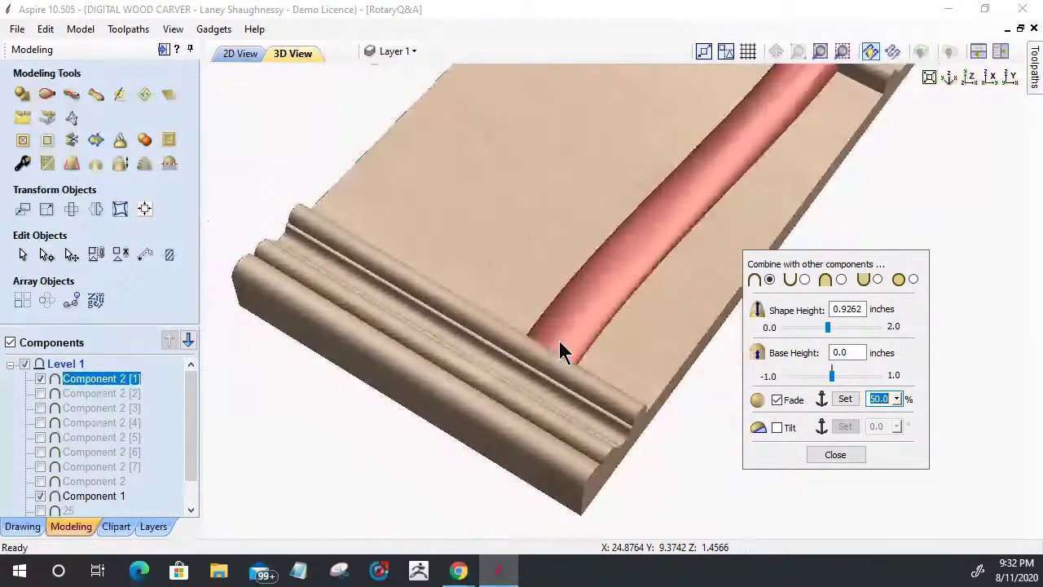
pyautogui.scroll(-2, 562, 341)
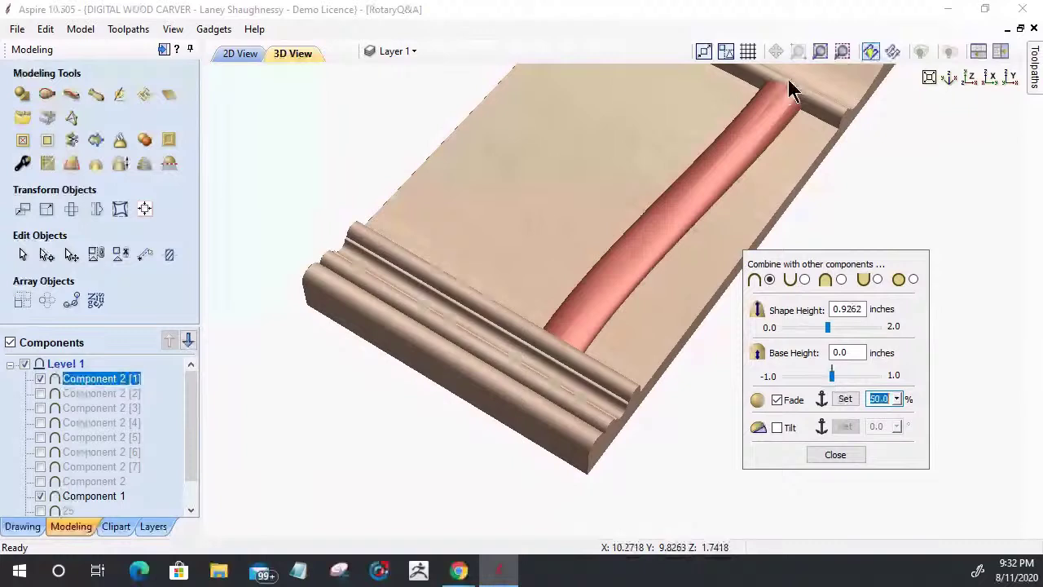
pyautogui.moveTo(791, 92); pyautogui.dragTo(775, 126)
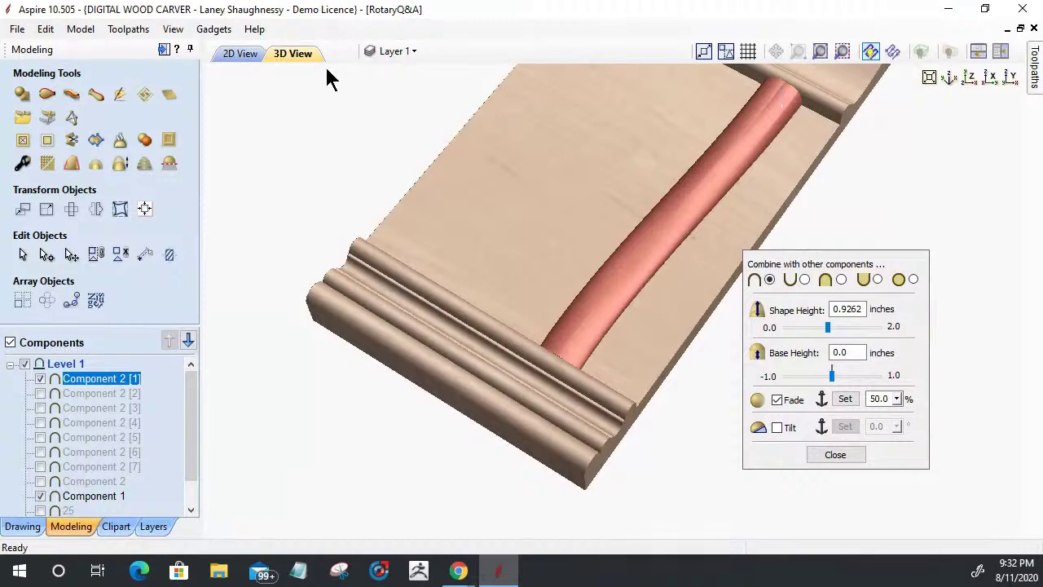
# Select and closely examine the crest of the leftmost arched profile in the 2D view, and close the component properties.
pyautogui.click(259, 54)
pyautogui.scroll(-2, 405, 341)
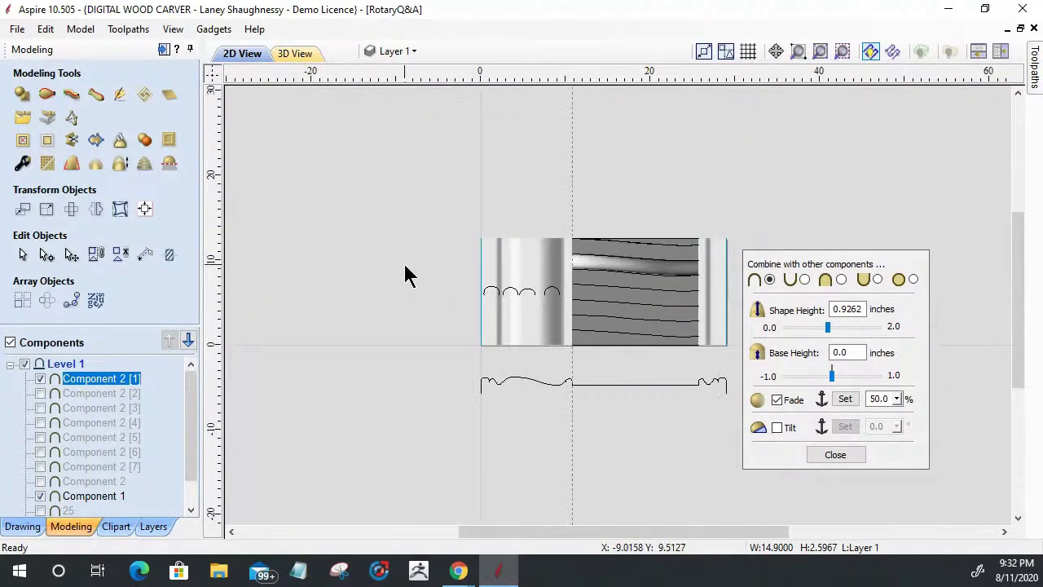
pyautogui.scroll(8, 453, 287)
pyautogui.scroll(2, 469, 265)
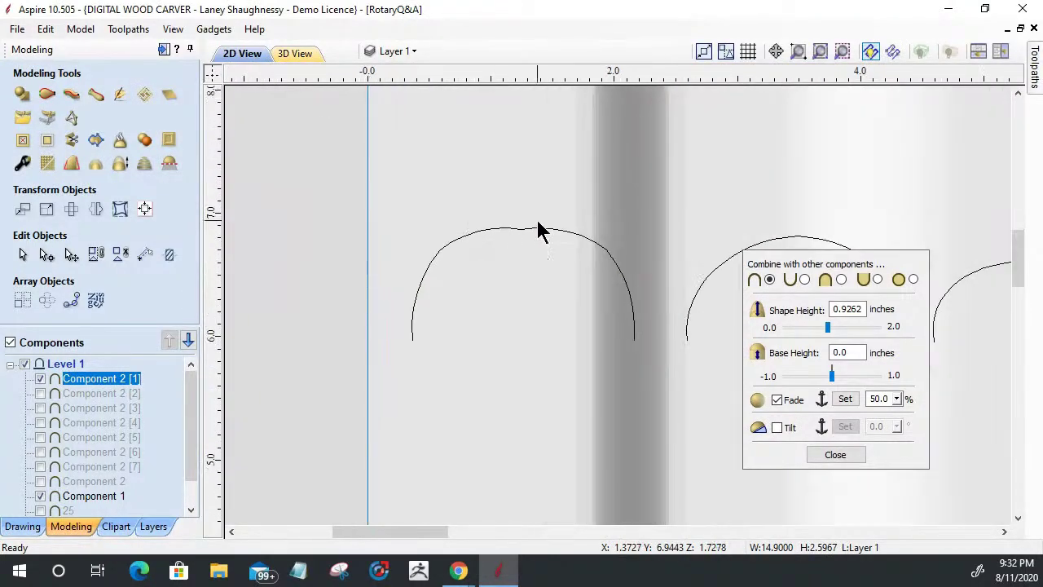
pyautogui.scroll(3, 512, 246)
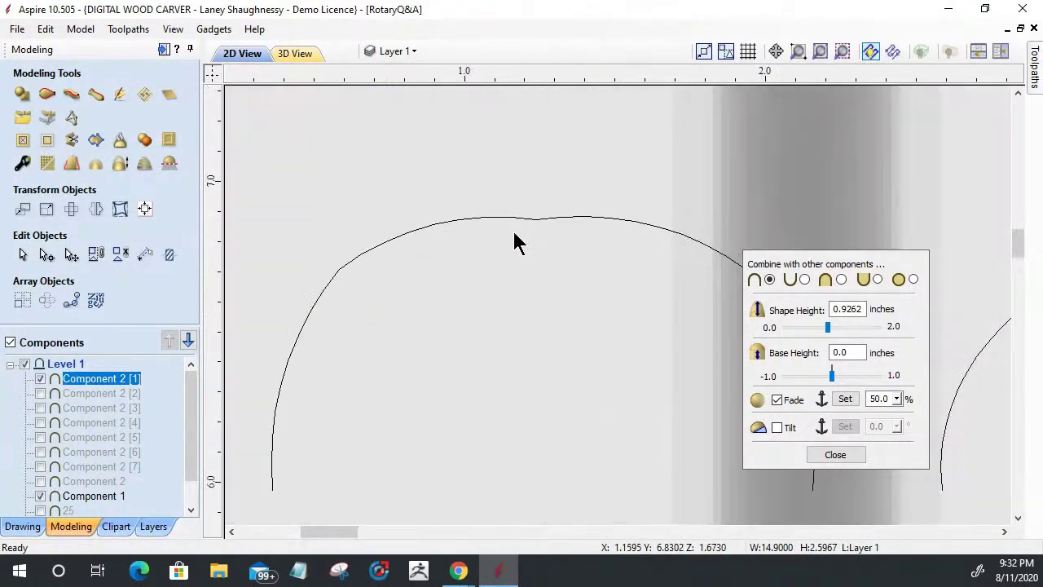
pyautogui.click(560, 217)
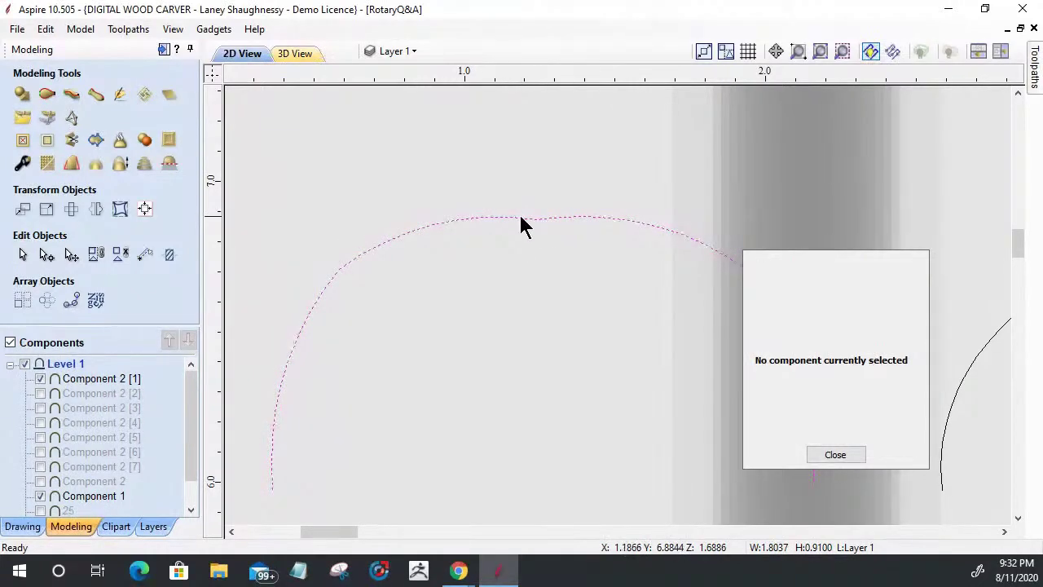
pyautogui.scroll(-3, 543, 220)
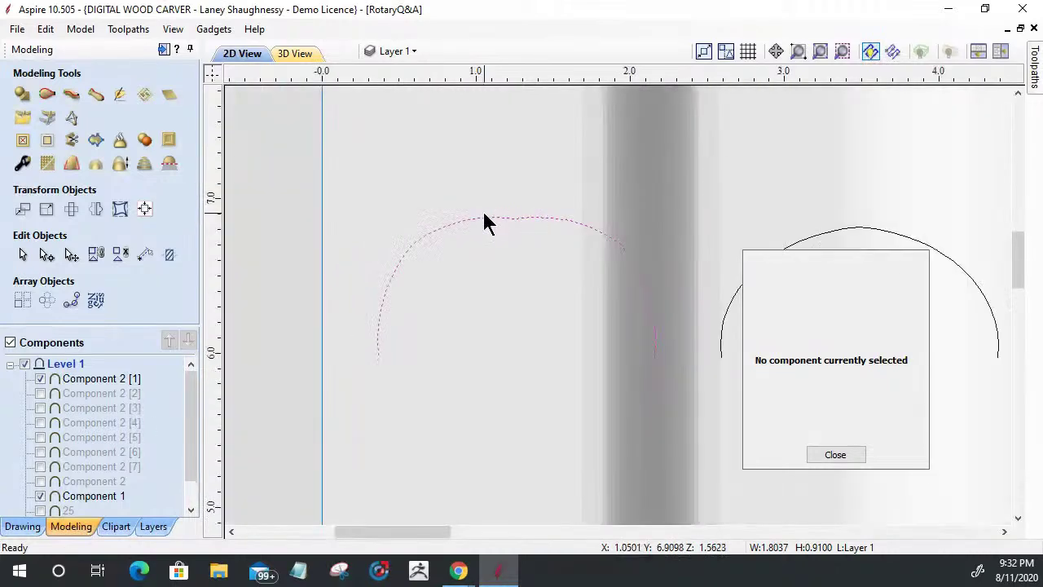
pyautogui.click(833, 454)
pyautogui.scroll(-5, 552, 326)
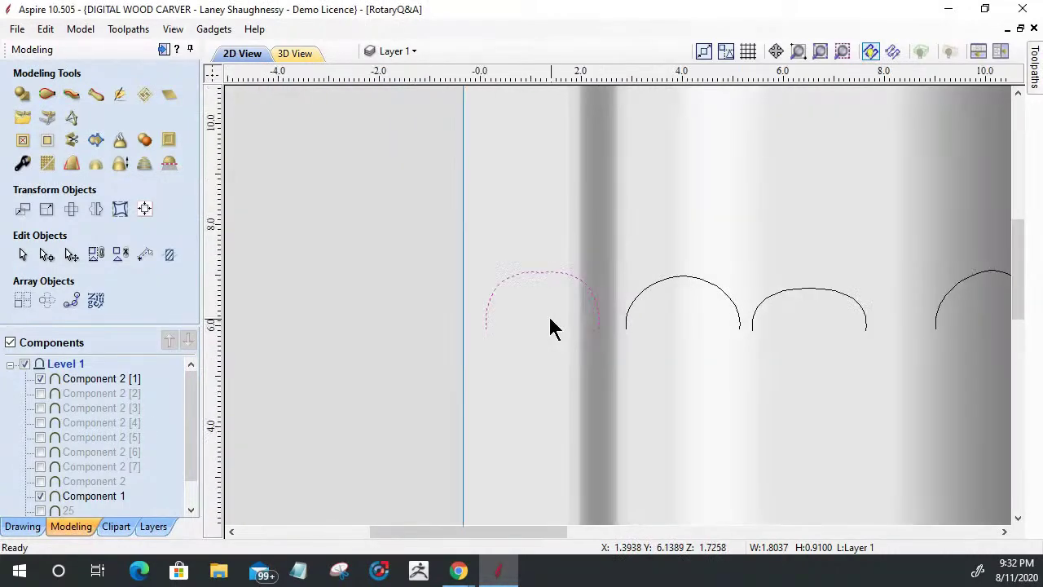
pyautogui.scroll(-3, 495, 294)
pyautogui.scroll(3, 621, 273)
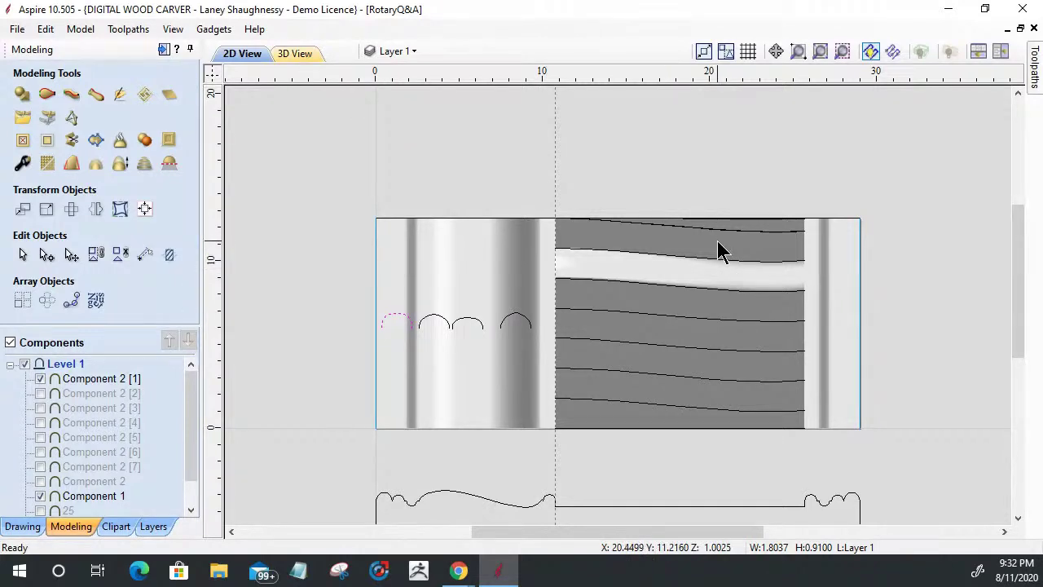
# Show the remaining strands, Component 2 and Component 2 [2] through [7], and display the full set in the 3D view.
pyautogui.click(39, 394)
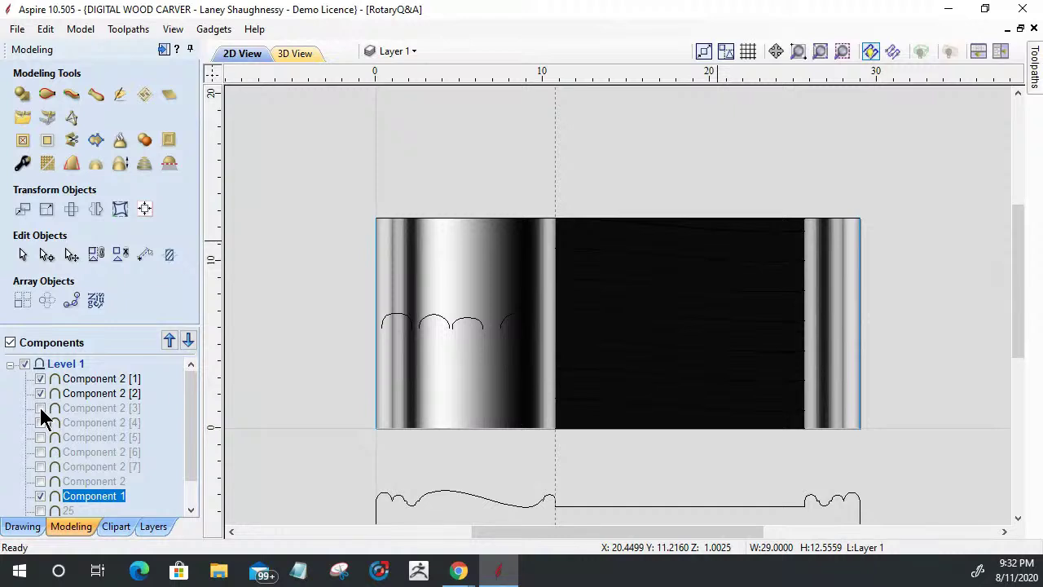
pyautogui.click(40, 408)
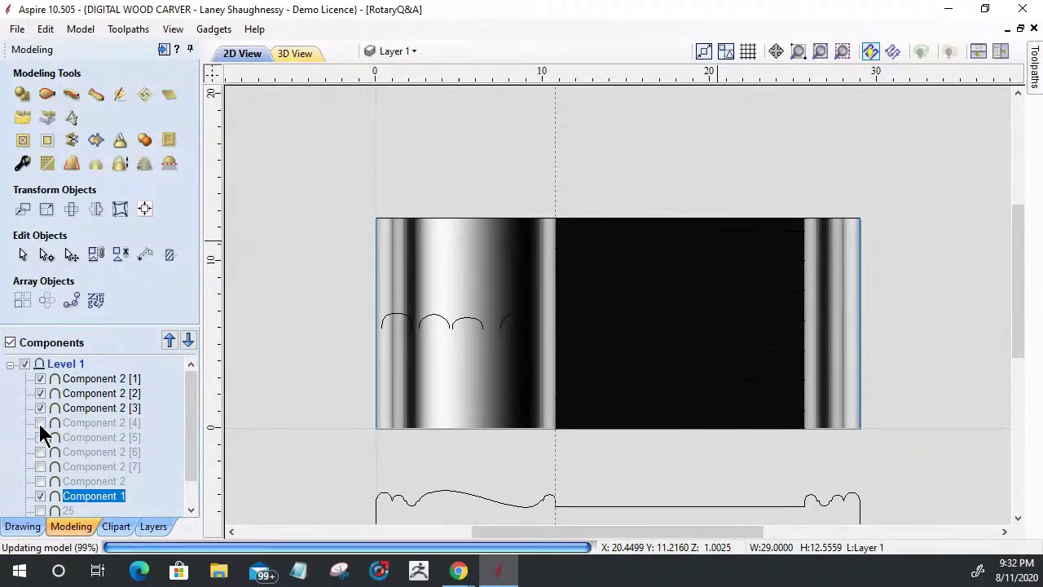
pyautogui.click(40, 422)
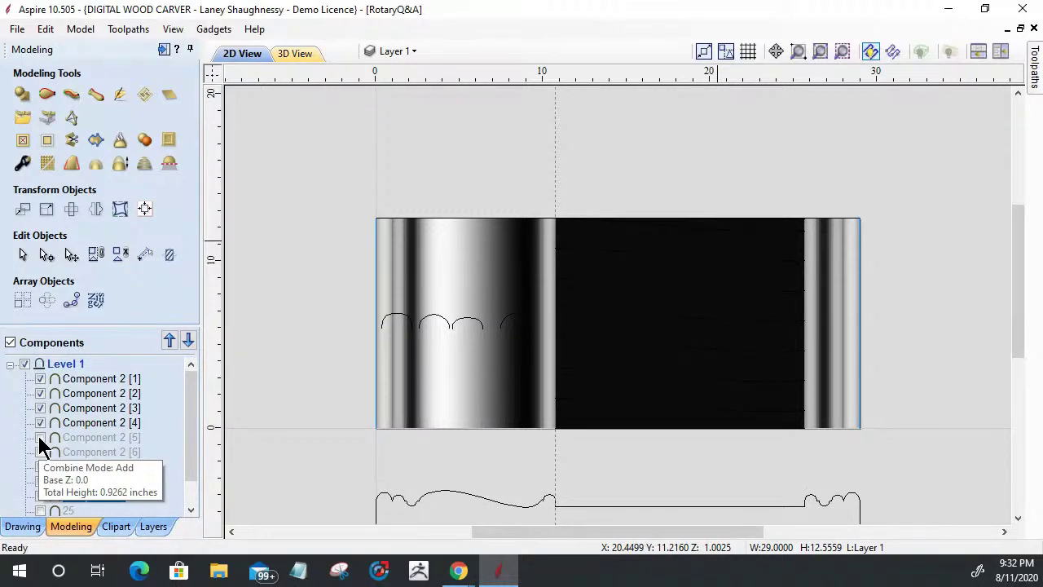
pyautogui.click(41, 439)
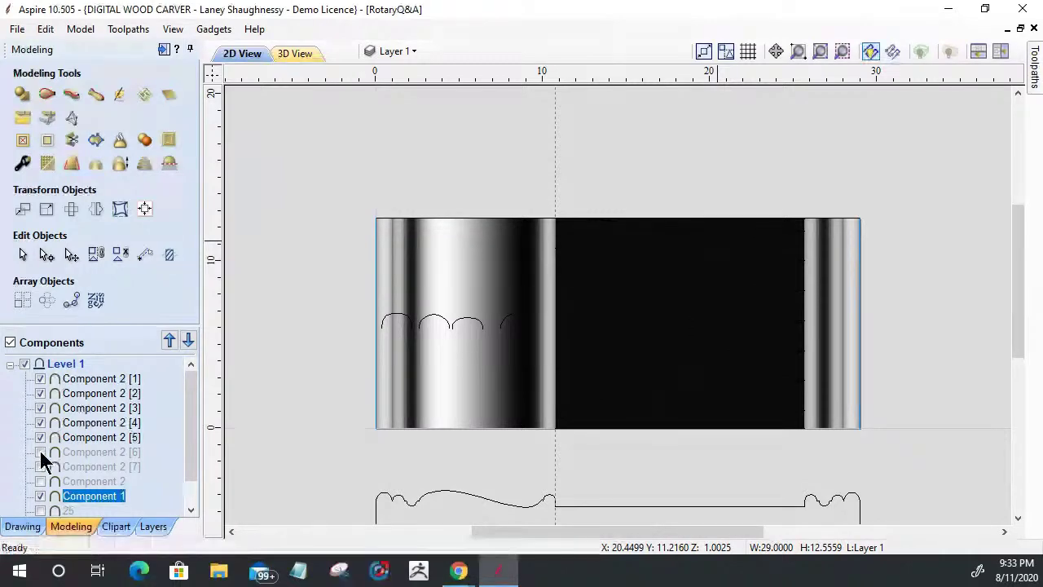
pyautogui.click(40, 466)
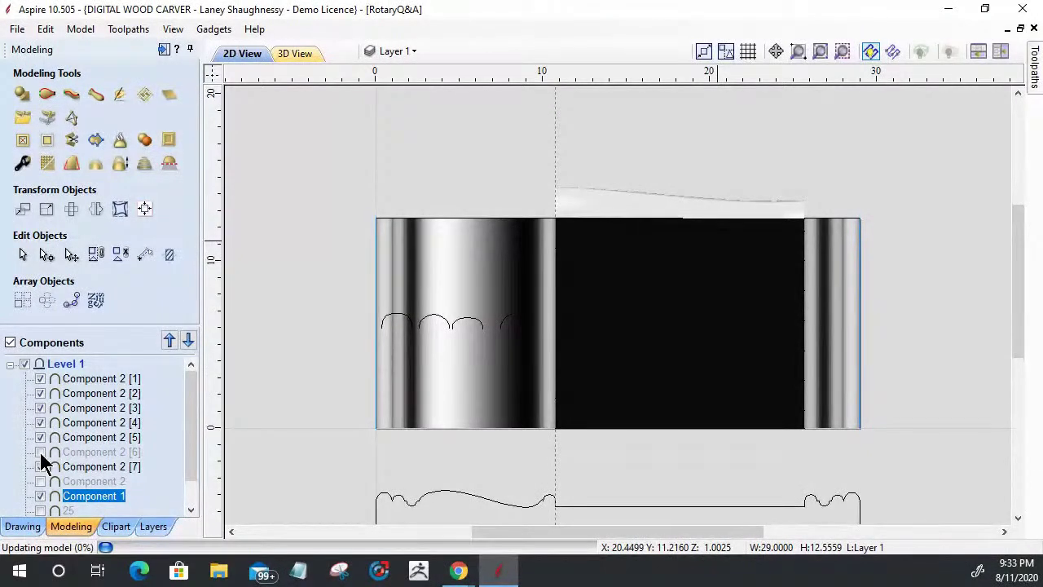
pyautogui.click(40, 452)
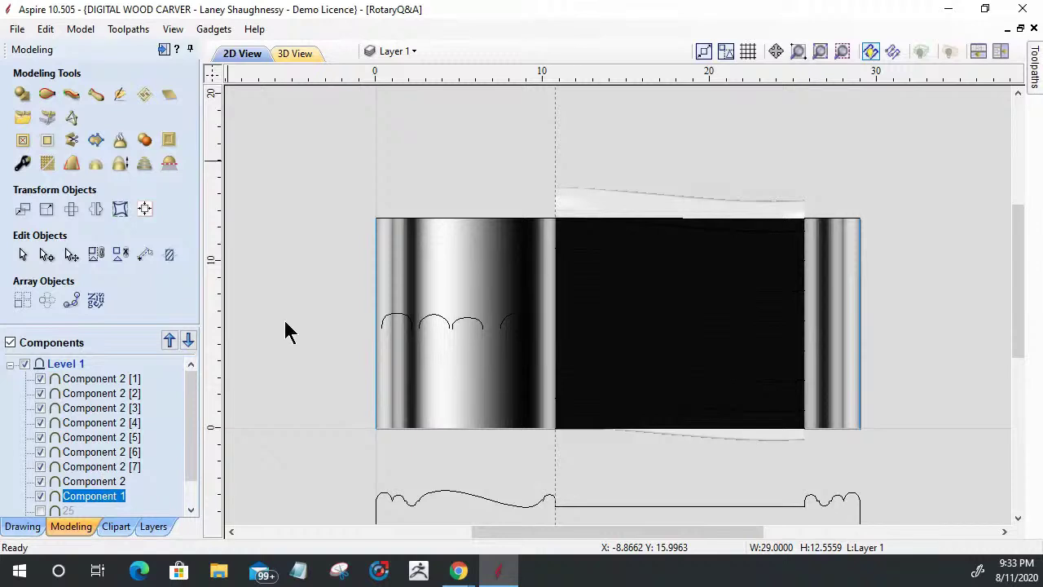
pyautogui.click(296, 56)
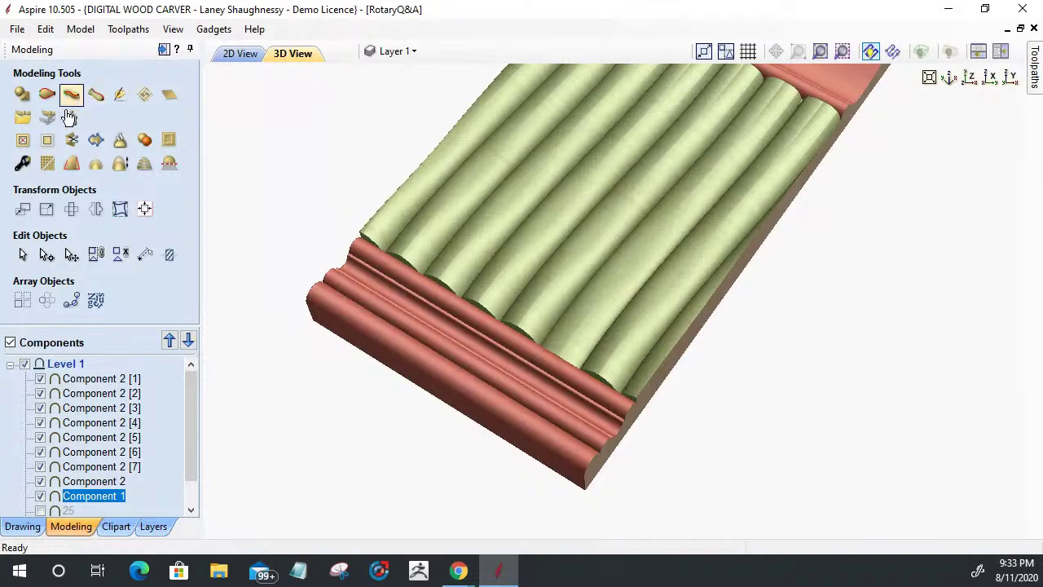
# Undo the last component fade change and turn off the fade on strand Component 2 [1].
pyautogui.click(45, 31)
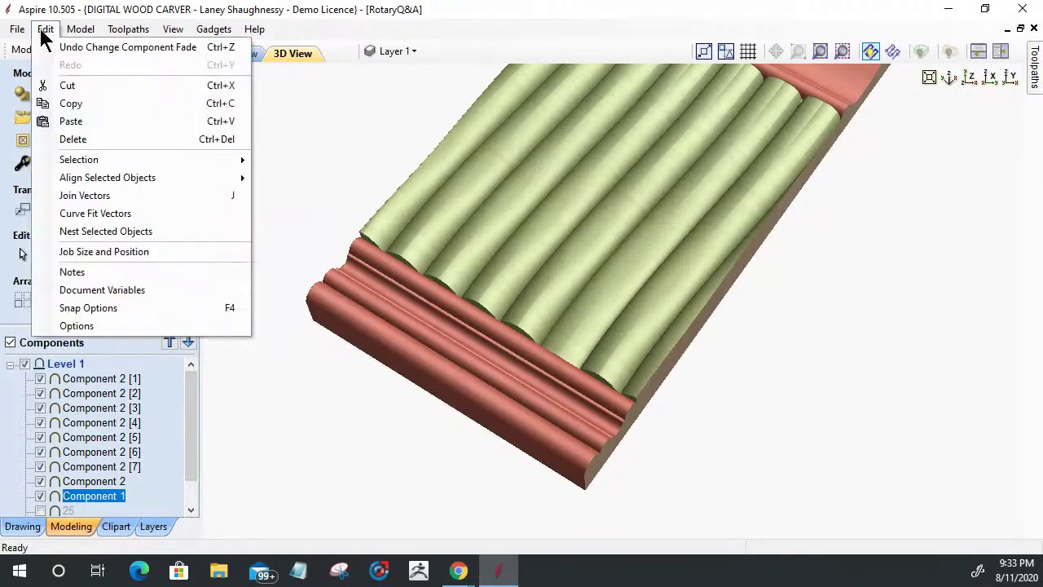
pyautogui.click(120, 47)
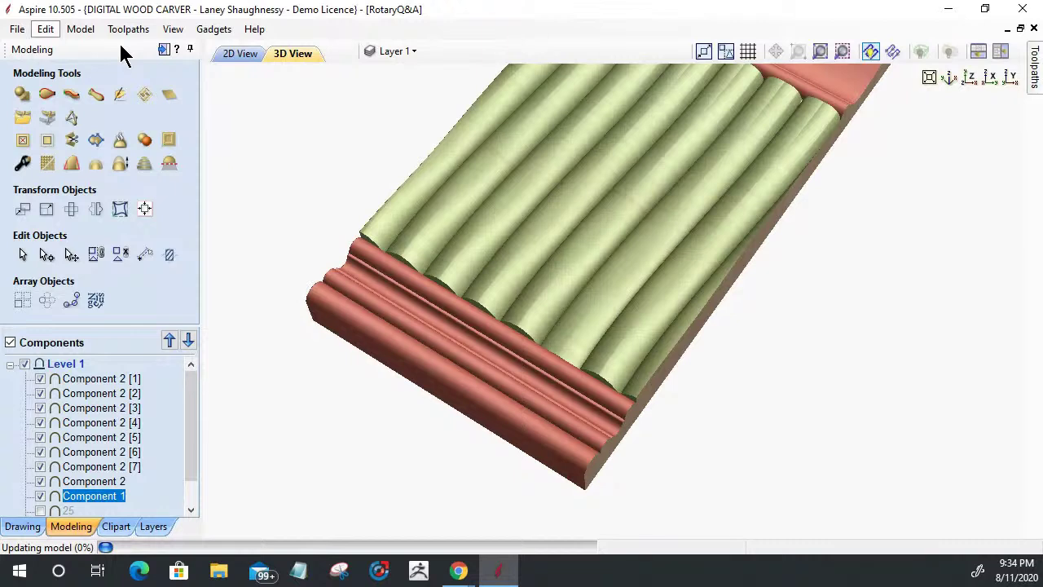
pyautogui.click(77, 378)
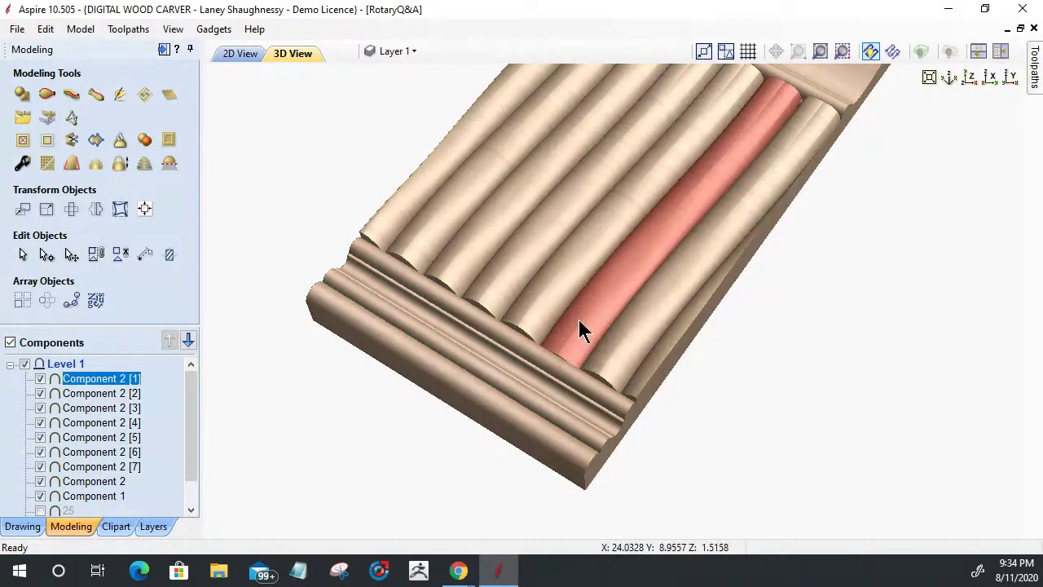
pyautogui.press('Escape')
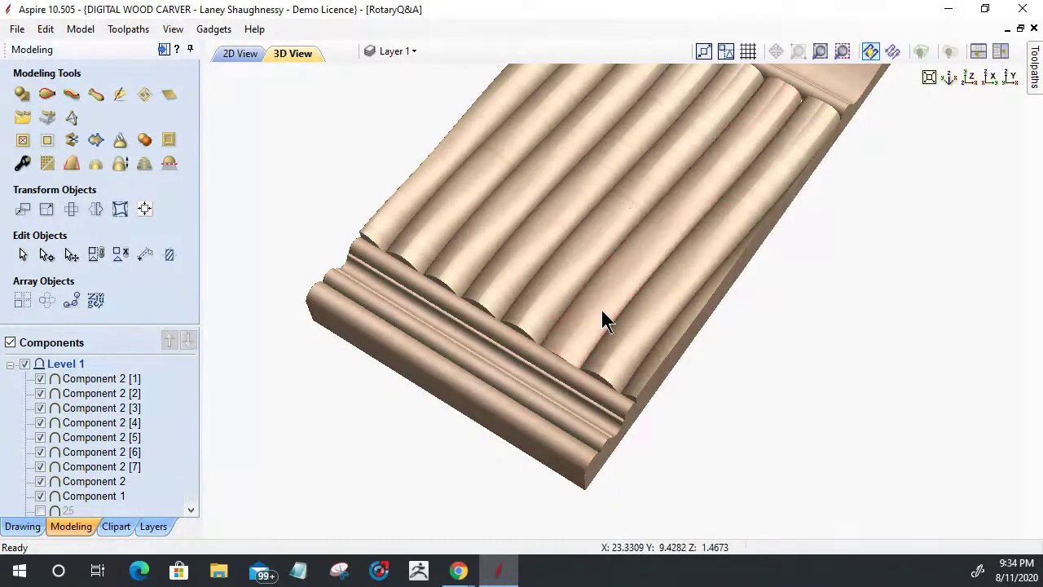
pyautogui.click(630, 264)
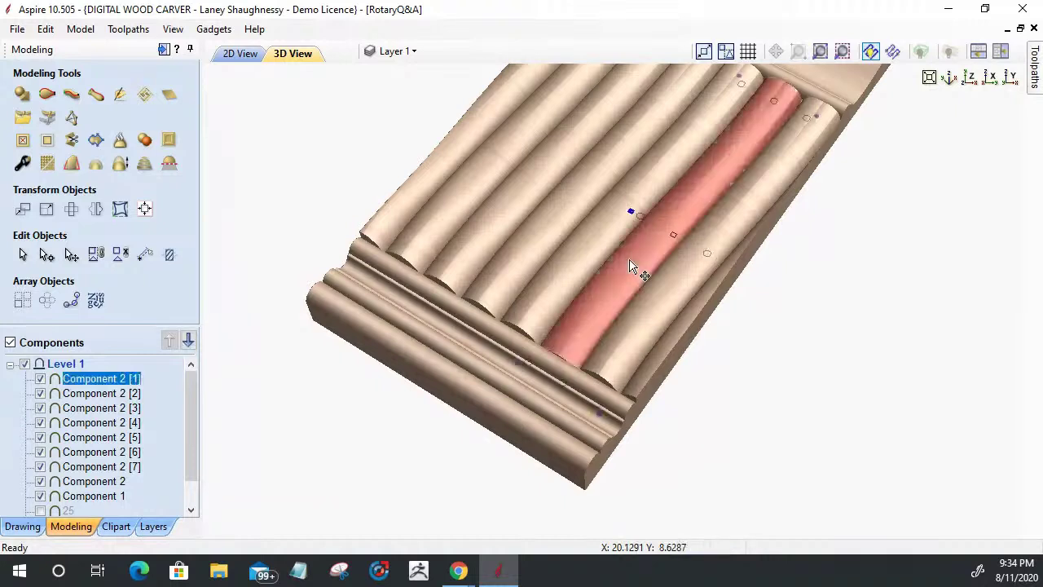
pyautogui.doubleClick(635, 209)
pyautogui.click(664, 362)
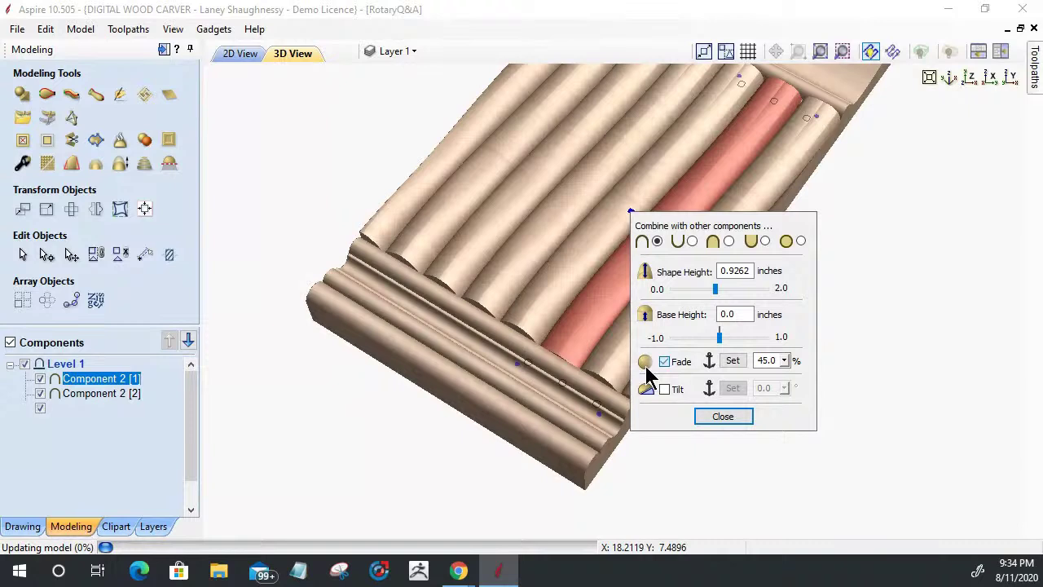
pyautogui.click(665, 362)
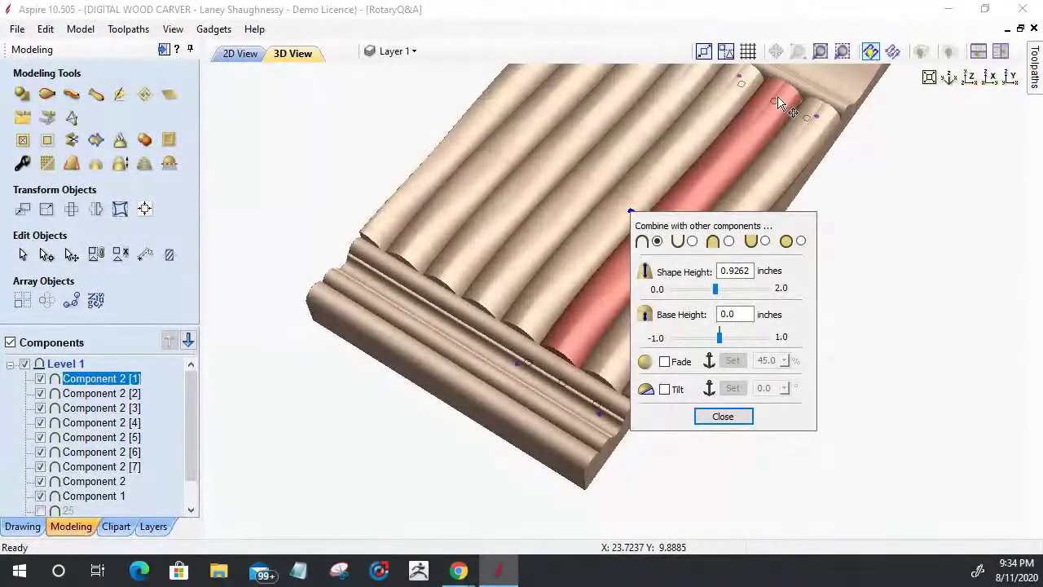
# Set the shape height of strand Component 2 [1] to 0.875 inches and close its properties.
pyautogui.doubleClick(751, 270)
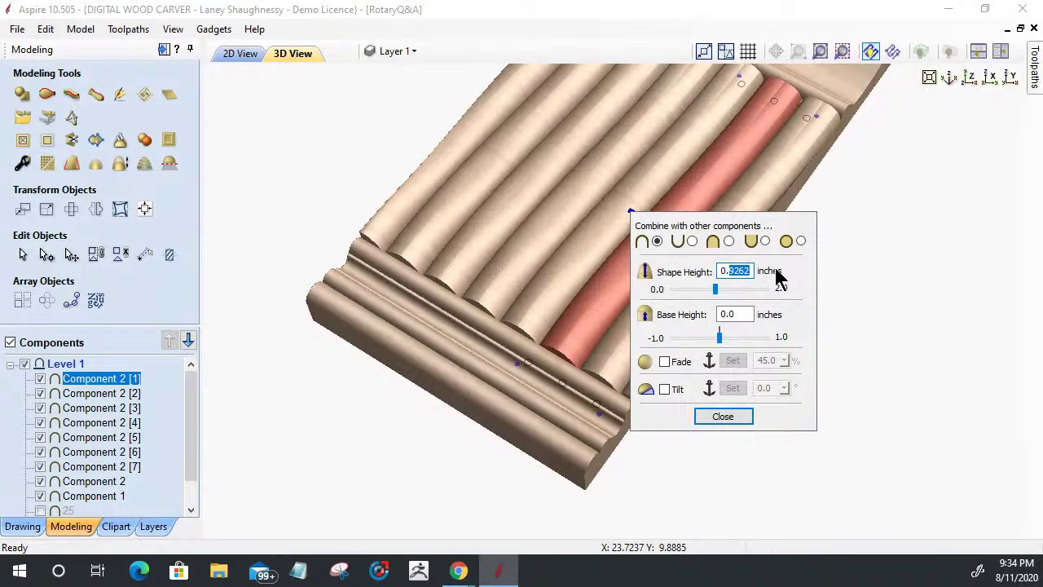
pyautogui.write('875')
pyautogui.click(731, 420)
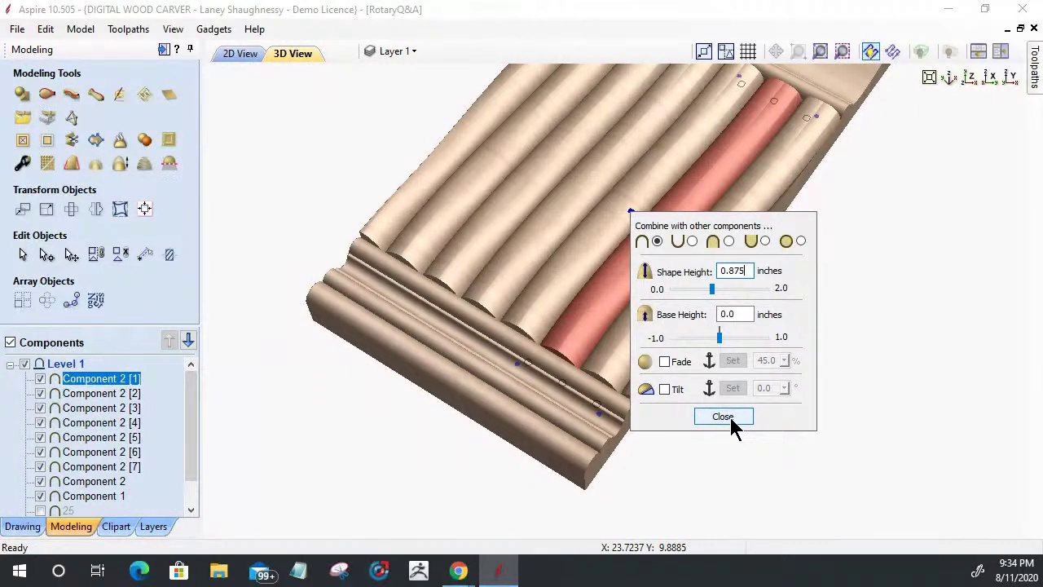
pyautogui.click(729, 414)
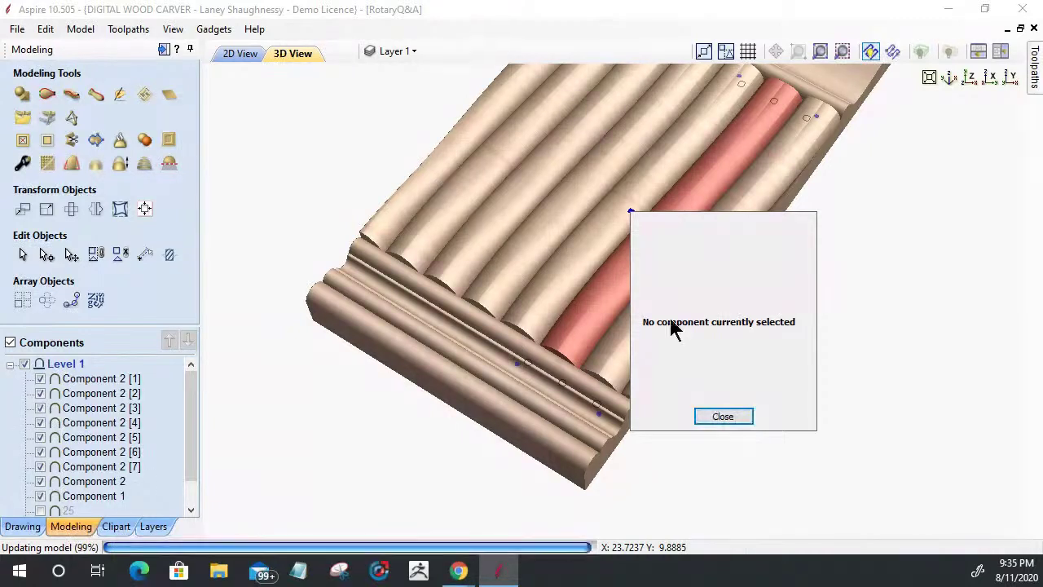
pyautogui.click(724, 416)
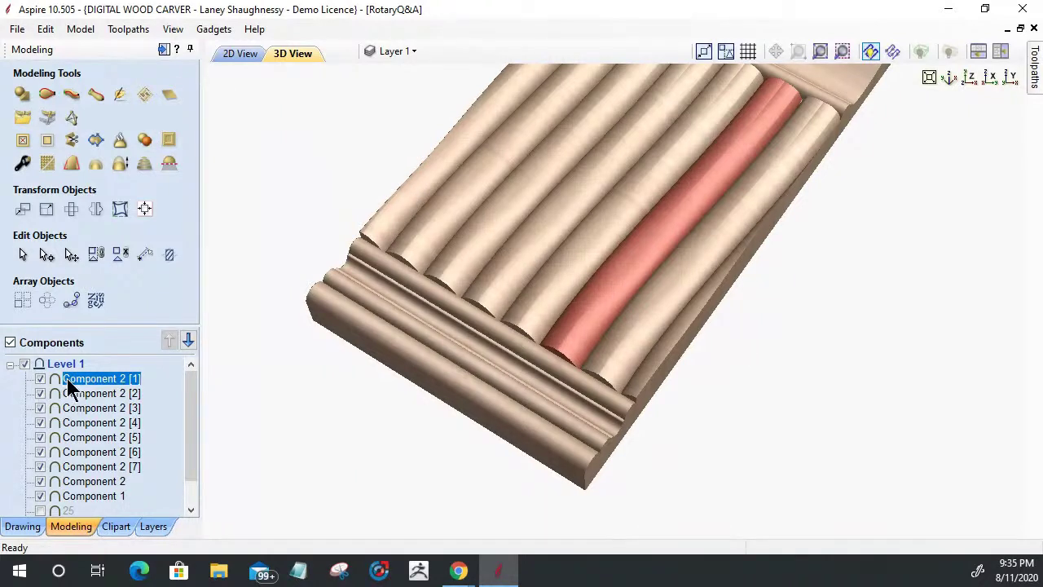
# Hide Component 1 and the Zero Plane, and bake strands Component 2 and Component 2 [1] through [7] into a single component.
pyautogui.moveTo(104, 466)
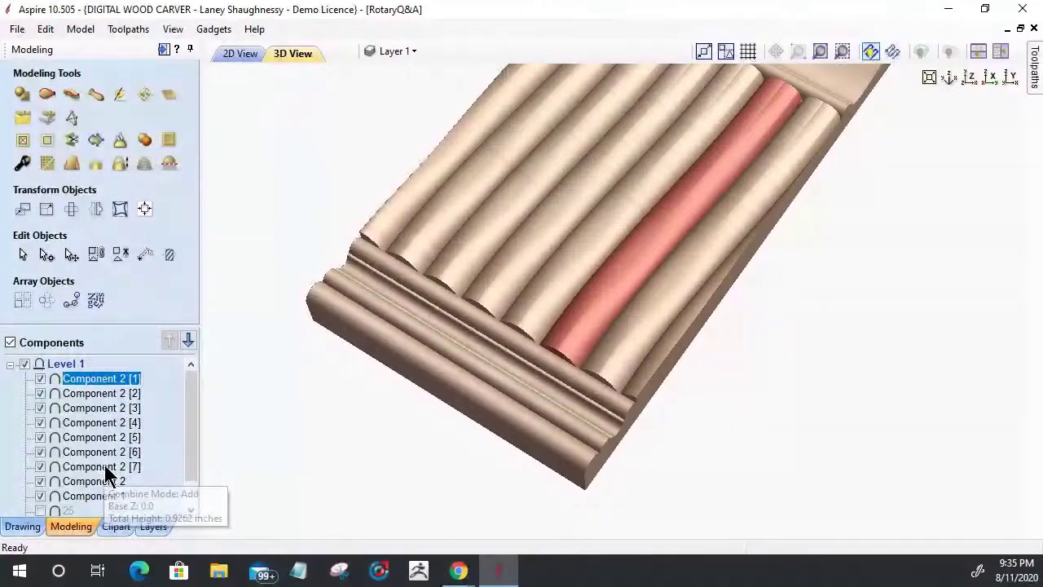
pyautogui.keyDown('shift'); pyautogui.click(105, 469); pyautogui.keyUp('shift')
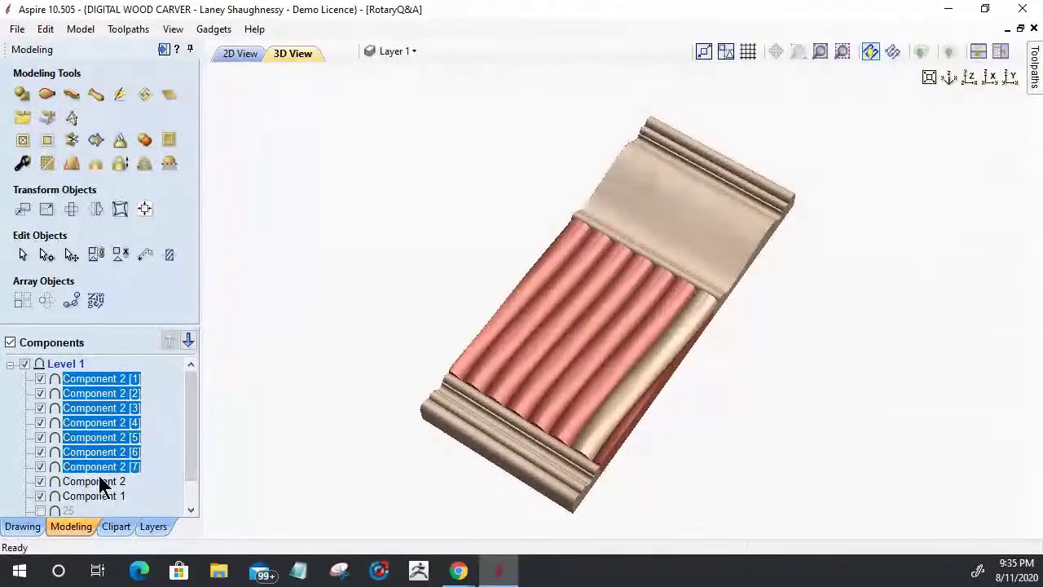
pyautogui.keyDown('shift'); pyautogui.click(99, 481); pyautogui.keyUp('shift')
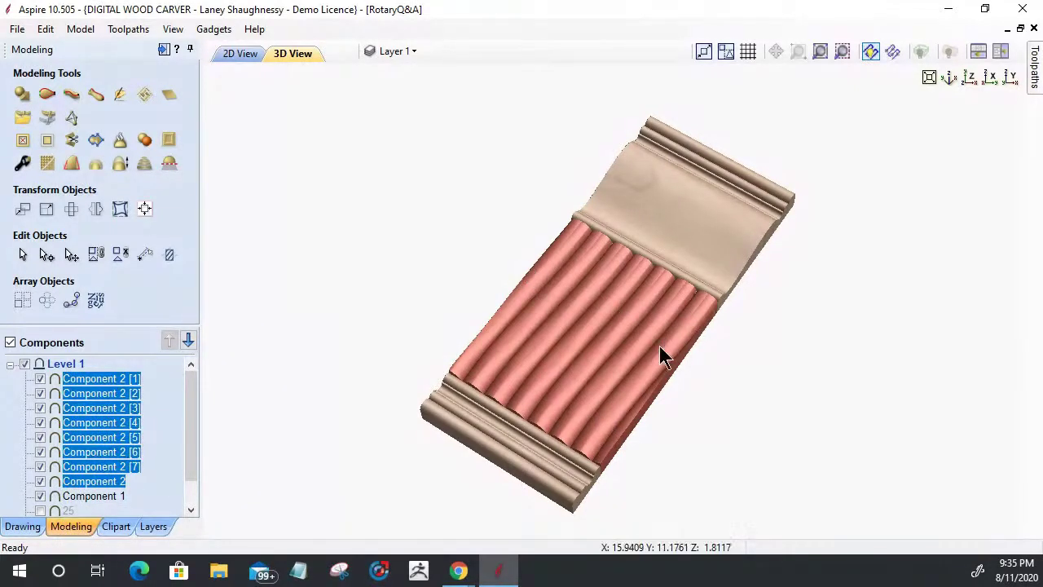
pyautogui.click(41, 495)
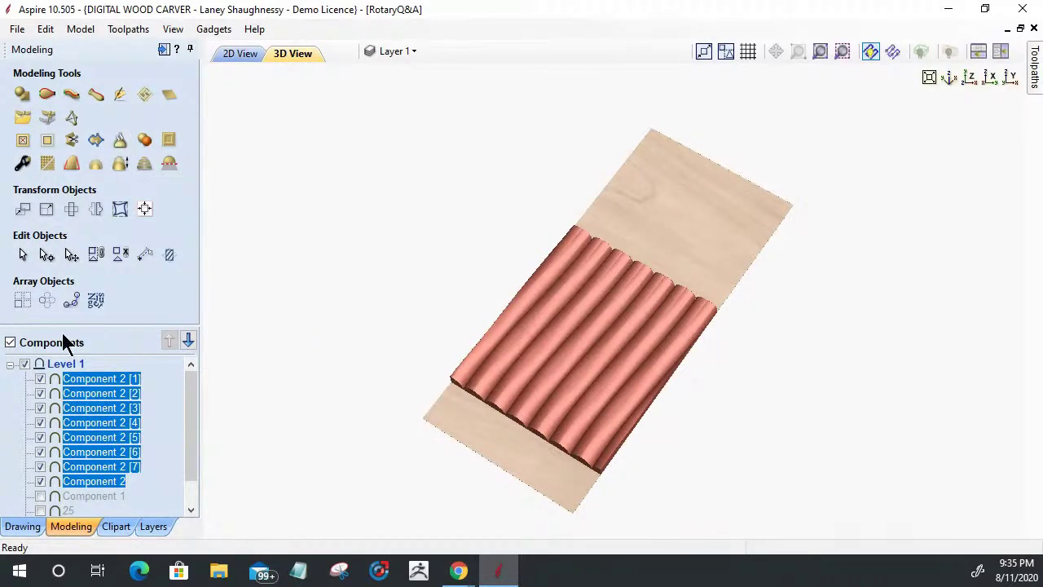
pyautogui.scroll(-1, 196, 456)
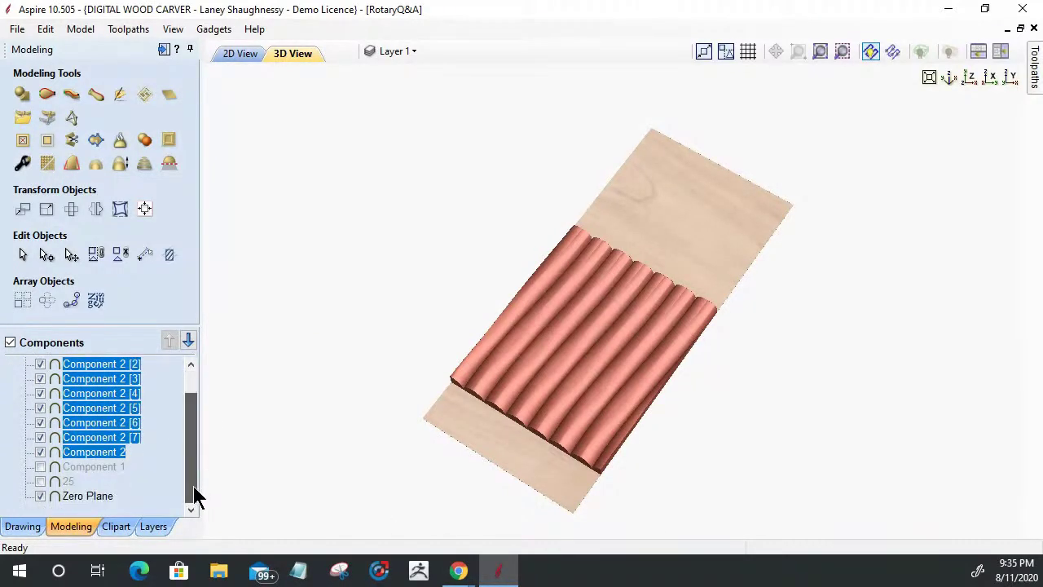
pyautogui.click(40, 496)
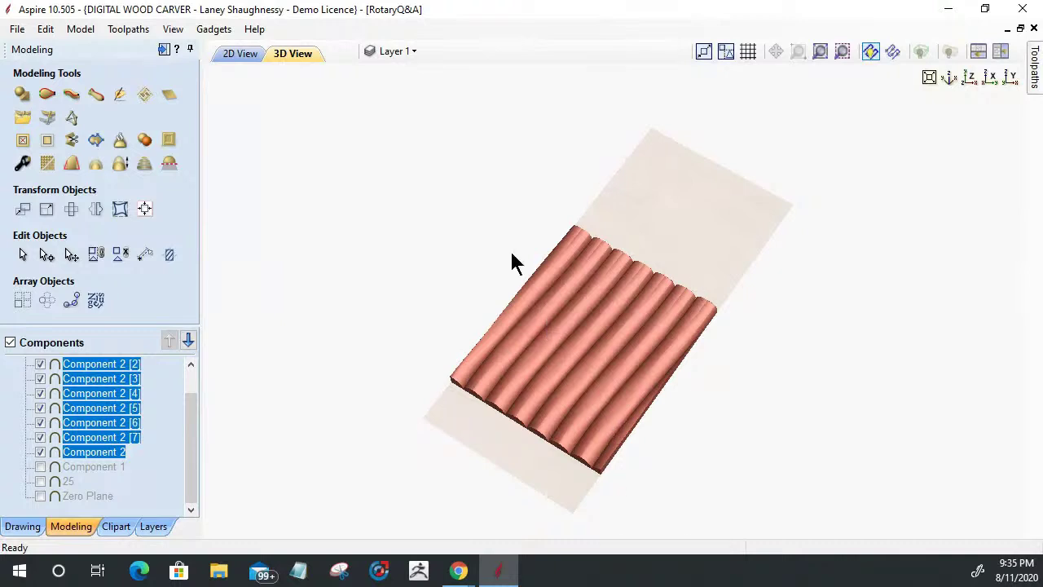
pyautogui.click(120, 141)
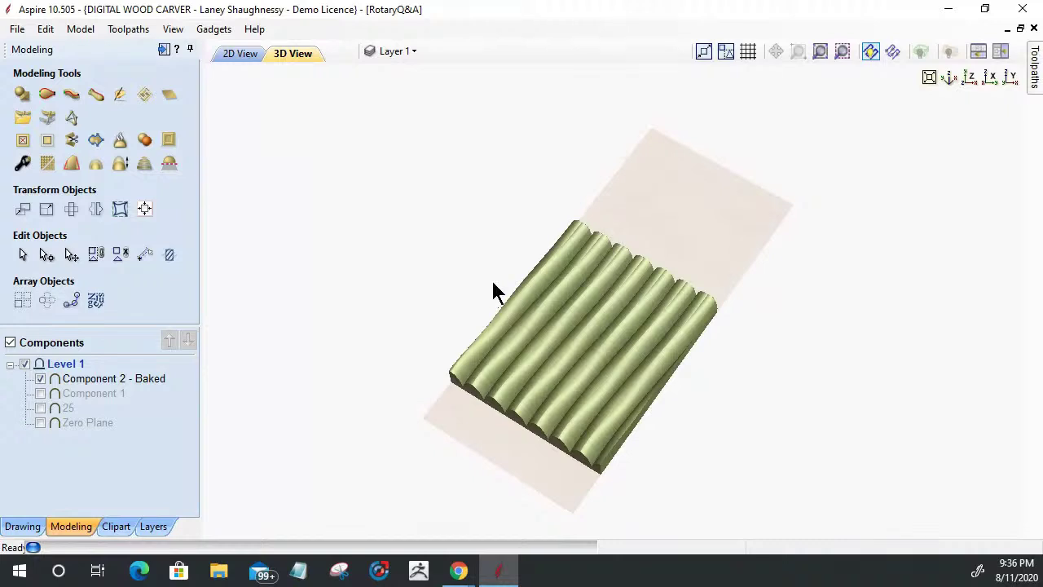
# Set the shape height of the baked strands component to 0.875 inches and close its properties.
pyautogui.click(507, 400)
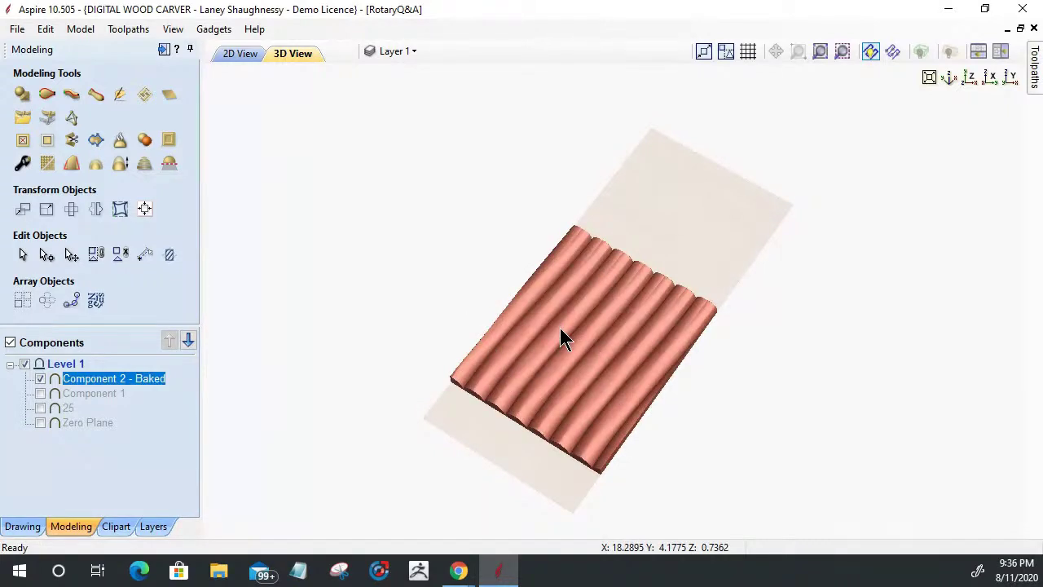
pyautogui.click(22, 165)
pyautogui.click(23, 165)
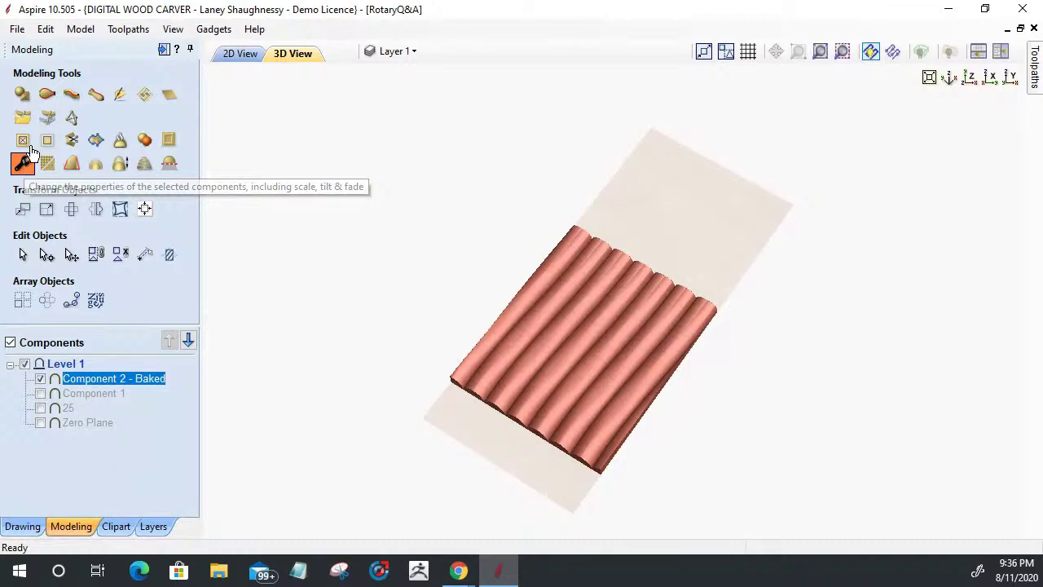
pyautogui.moveTo(100, 180); pyautogui.dragTo(173, 188)
pyautogui.write('875')
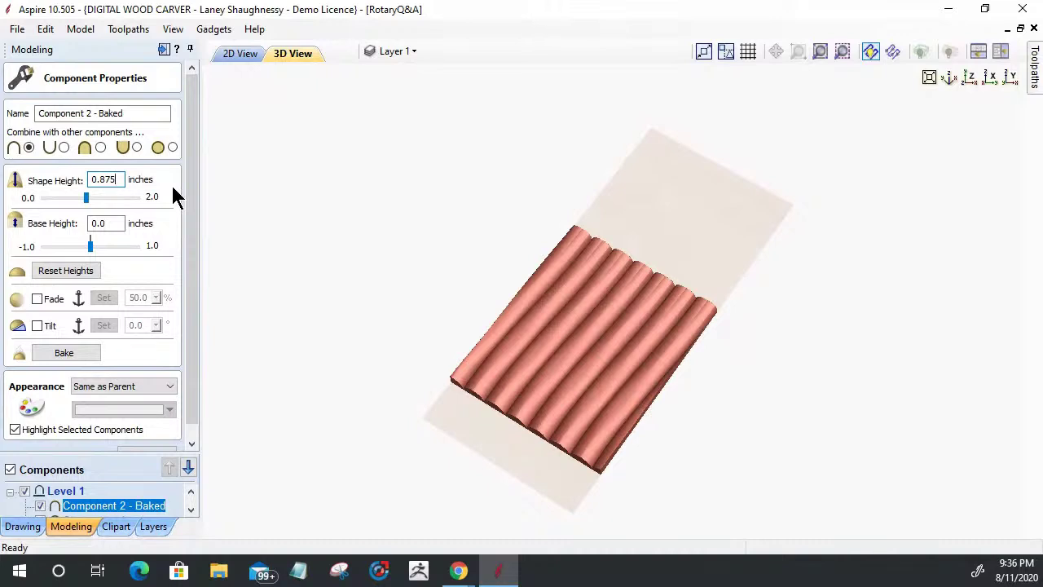
pyautogui.press('Return')
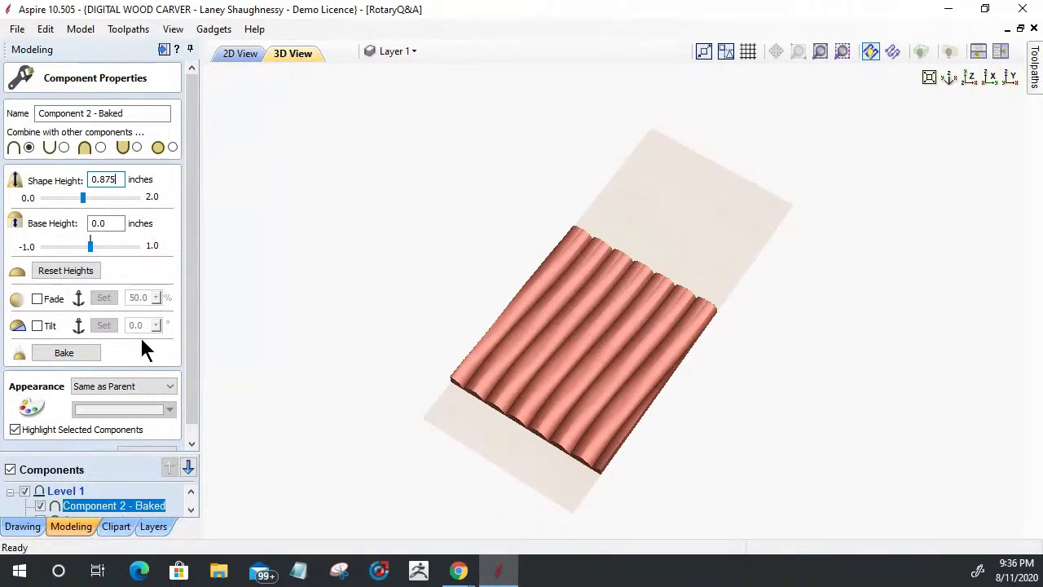
pyautogui.moveTo(191, 396); pyautogui.dragTo(190, 435)
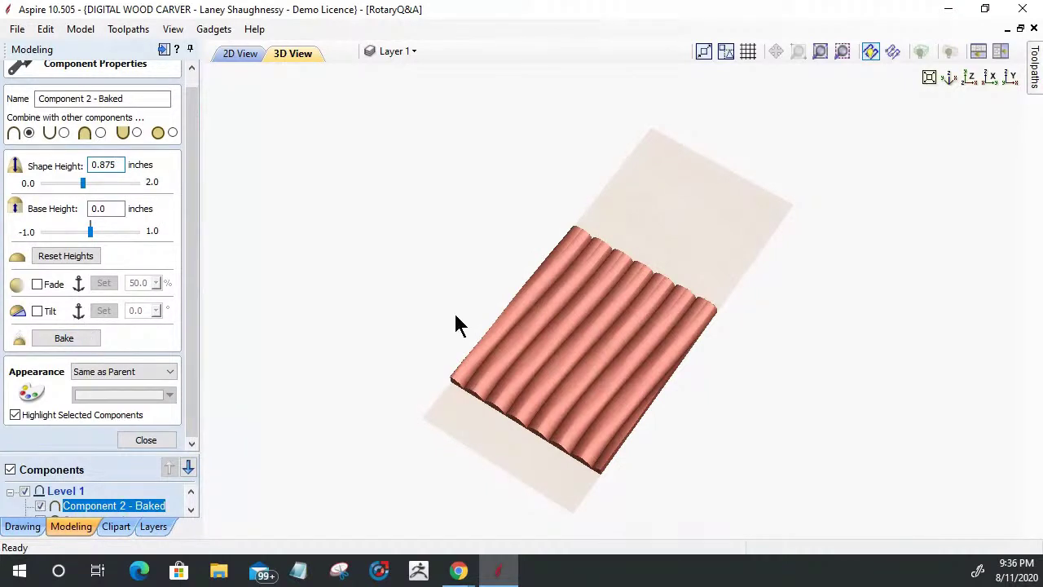
pyautogui.click(170, 439)
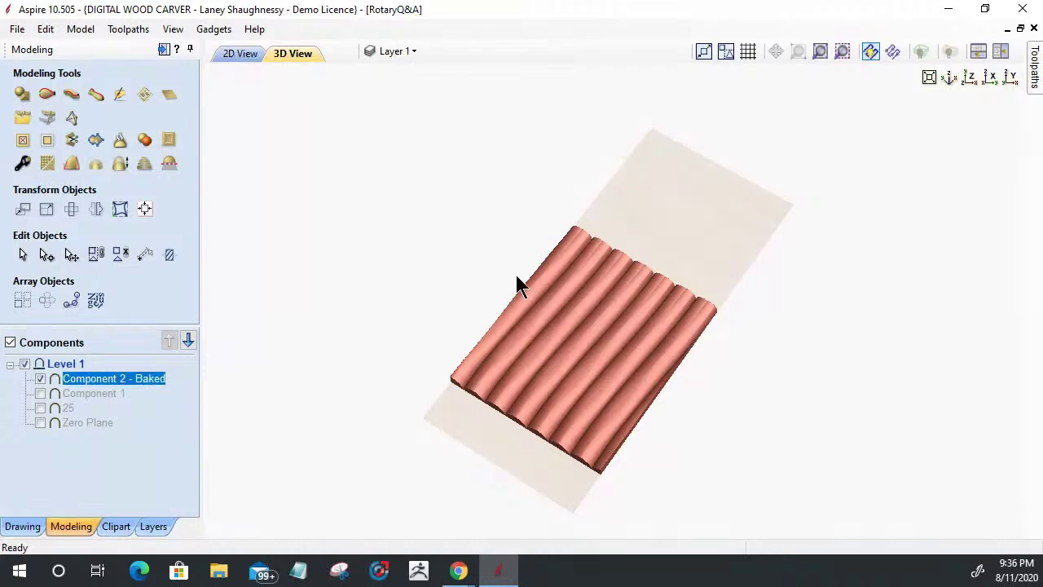
# Fade the baked strands component by 50% along its length, anchored at the end beside the larger blank area and directed to the opposite end.
pyautogui.click(584, 335)
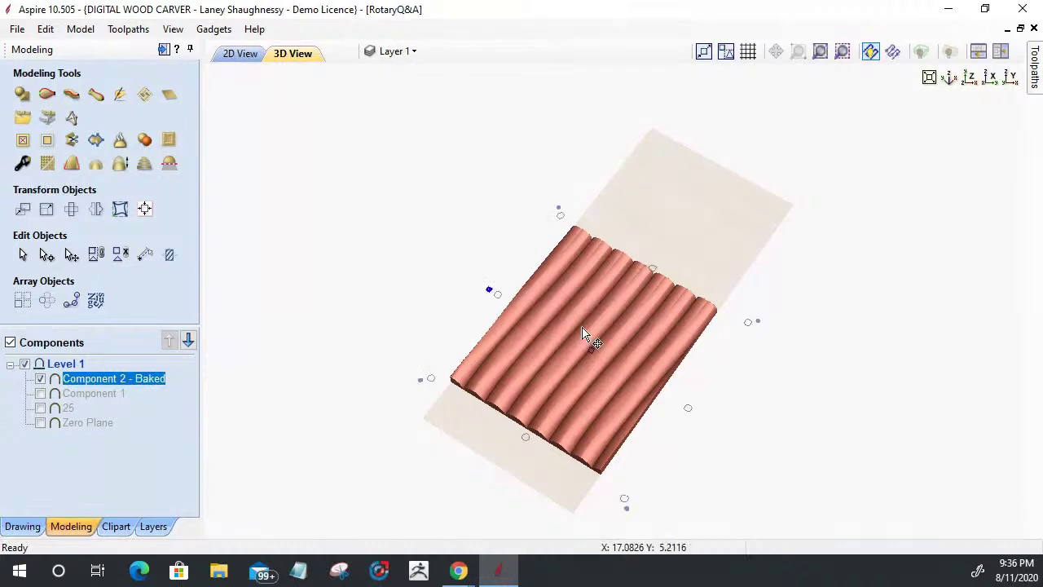
pyautogui.click(490, 289)
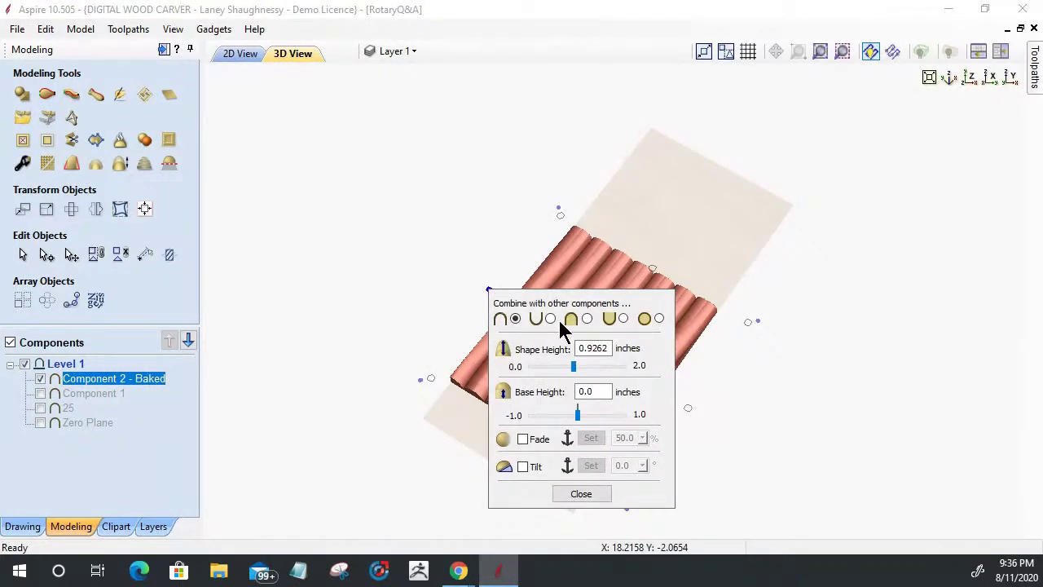
pyautogui.moveTo(572, 305); pyautogui.dragTo(855, 287)
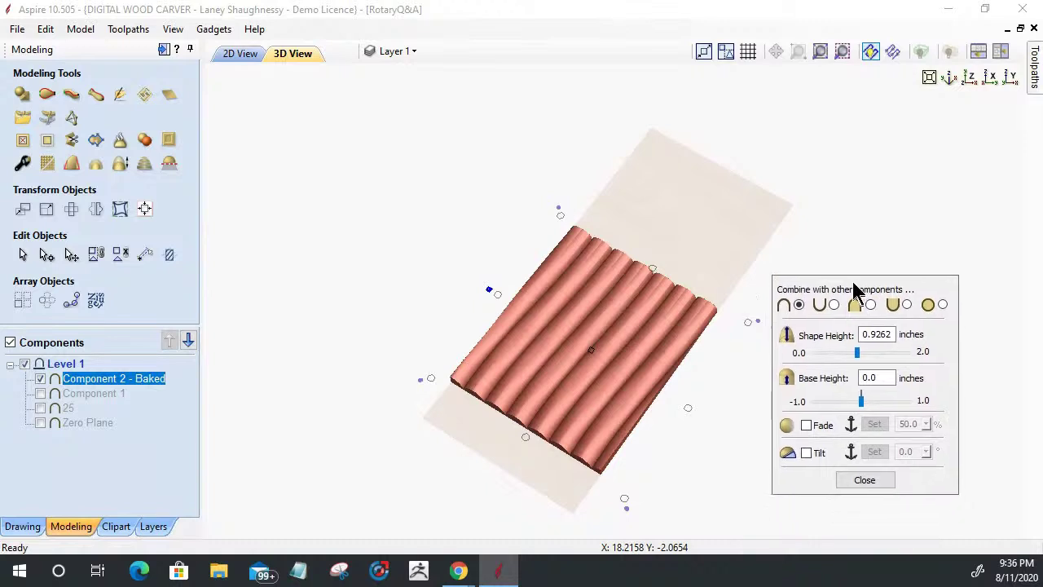
pyautogui.moveTo(554, 493); pyautogui.dragTo(791, 494)
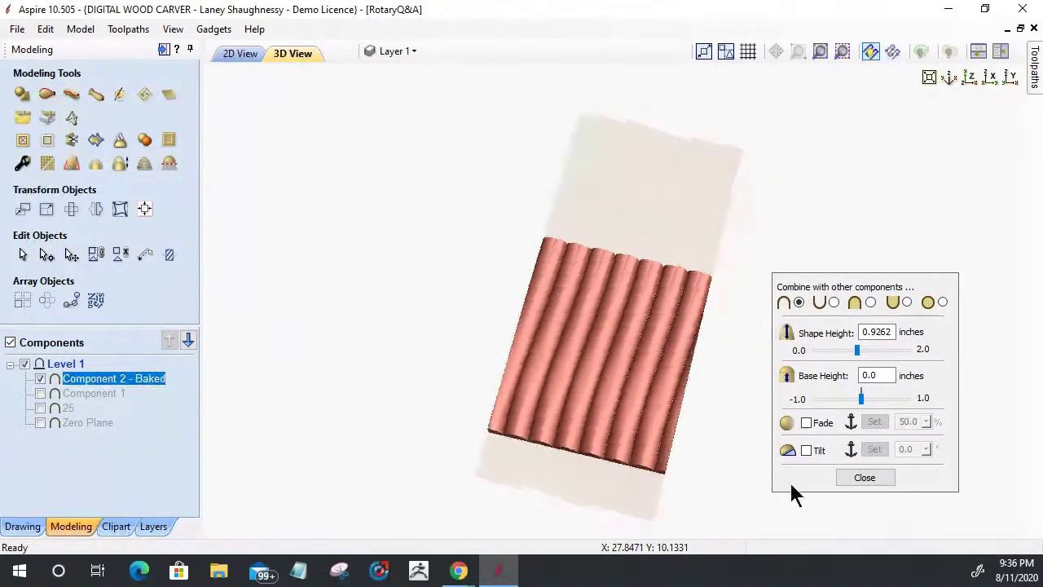
pyautogui.click(969, 78)
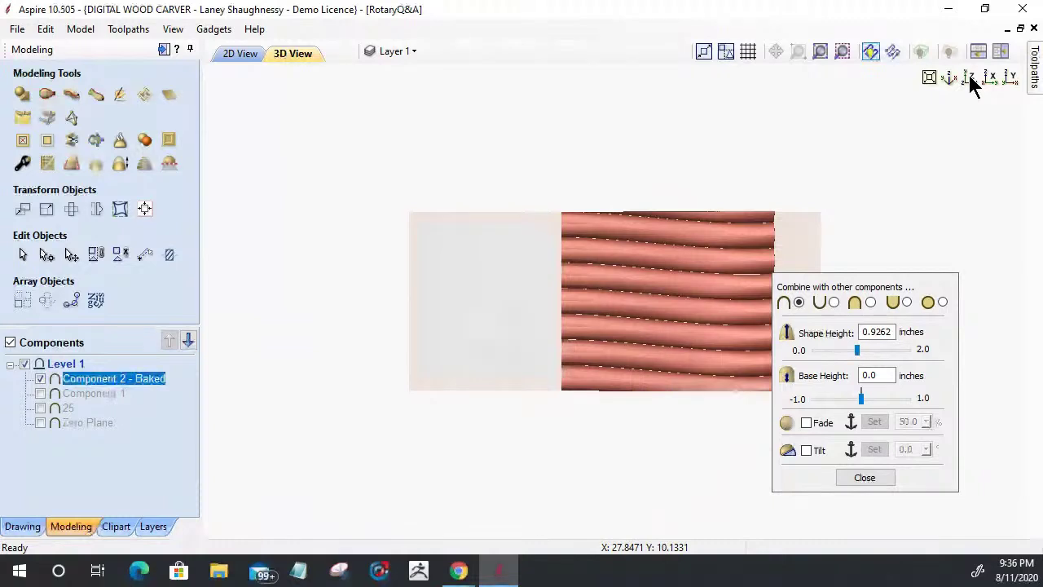
pyautogui.click(809, 423)
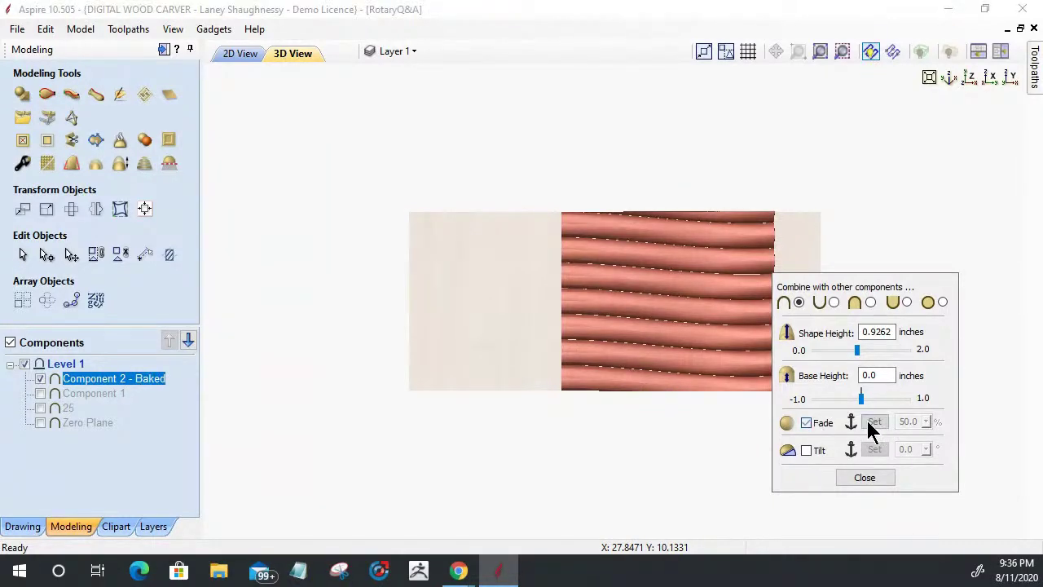
pyautogui.click(871, 423)
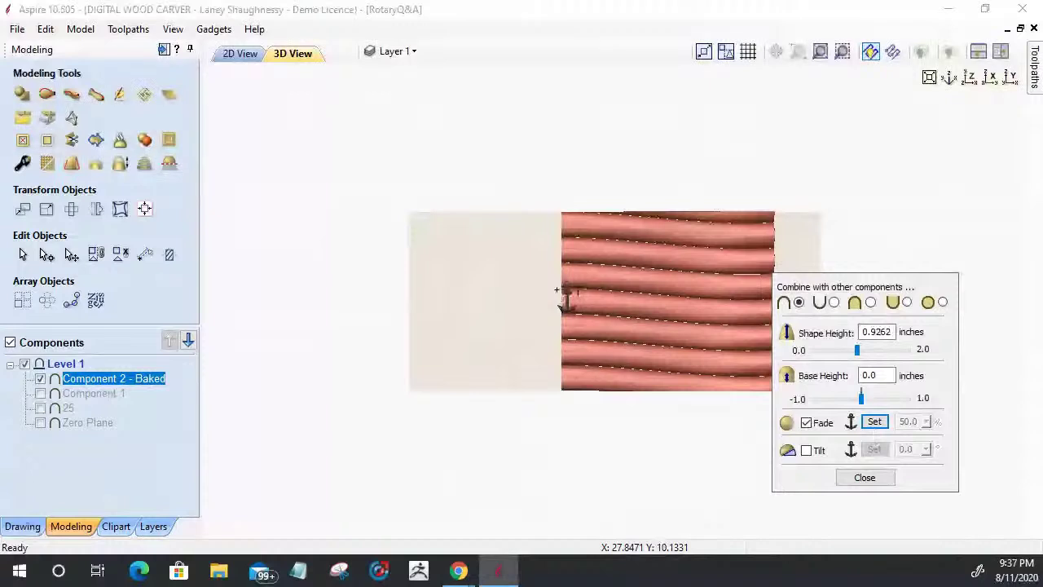
pyautogui.click(557, 290)
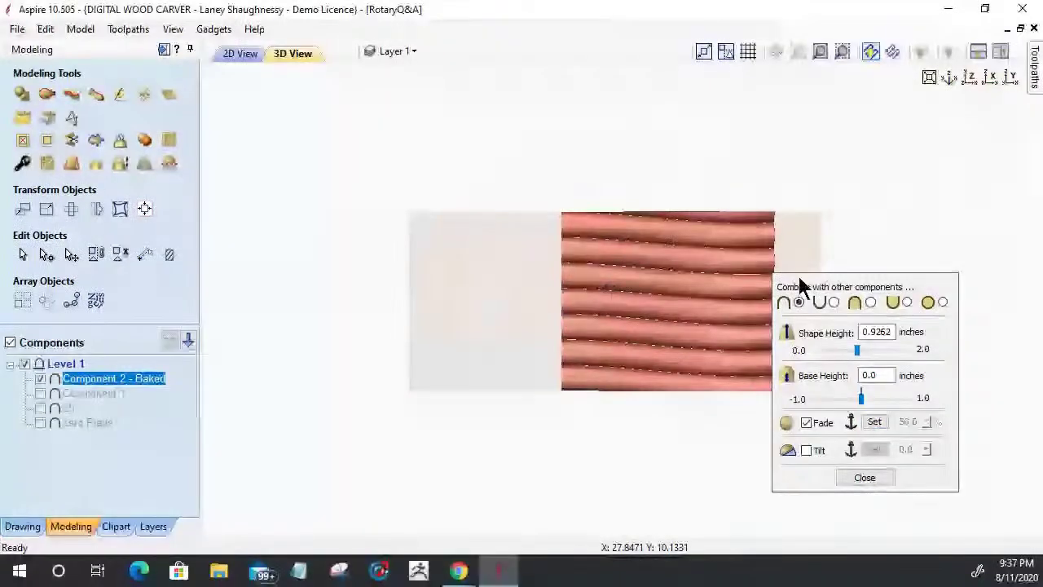
pyautogui.moveTo(797, 279); pyautogui.dragTo(885, 279)
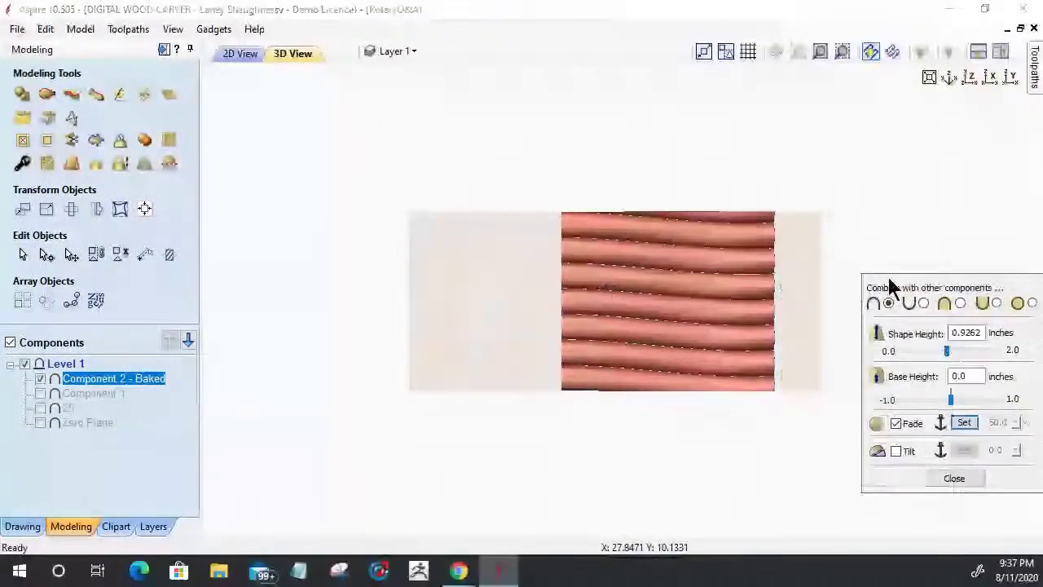
pyautogui.click(761, 280)
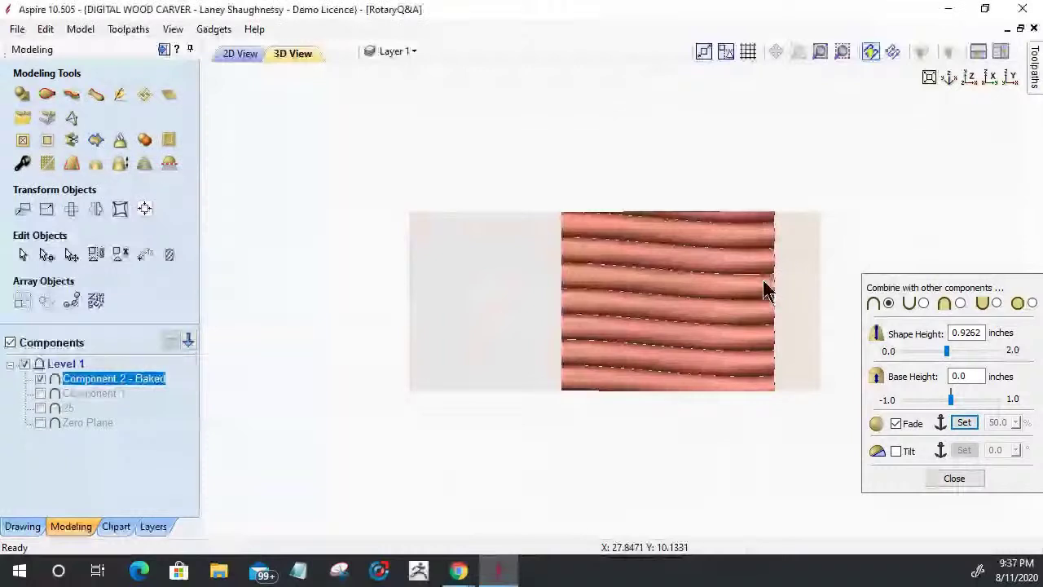
pyautogui.click(751, 324)
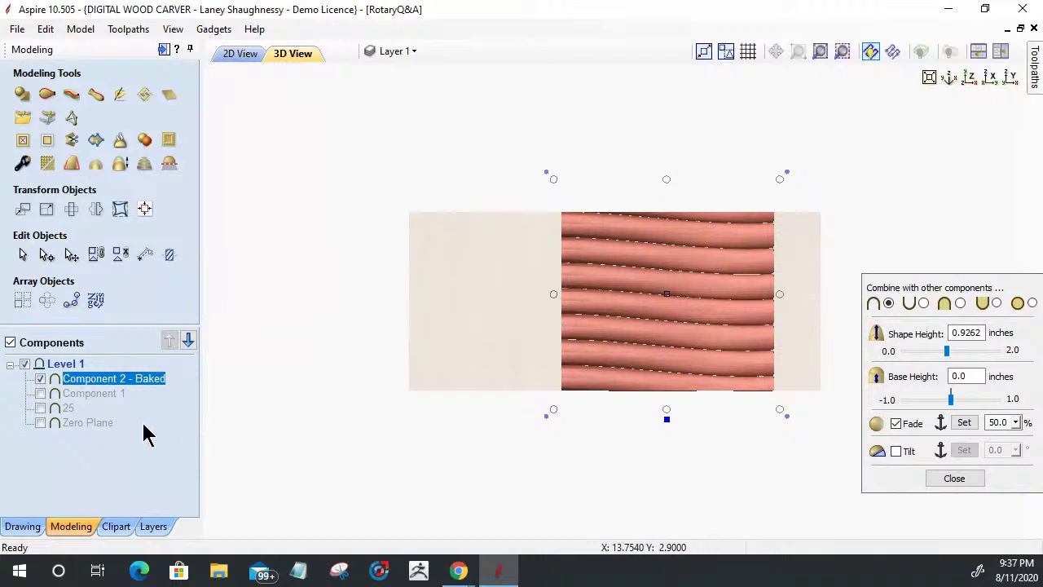
# Show Component 1 together with the faded baked strands, keeping the strands in their original position.
pyautogui.click(40, 394)
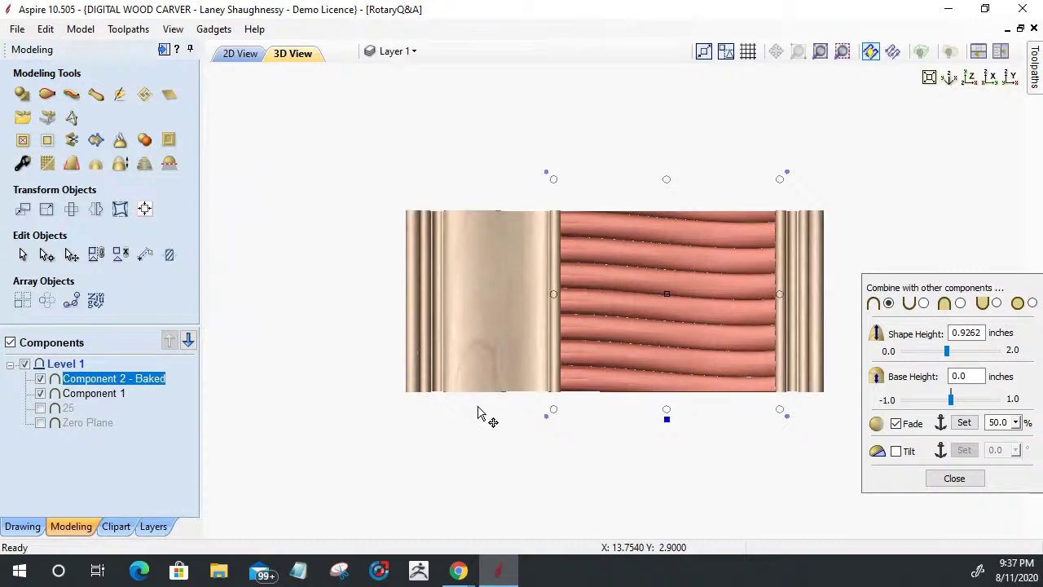
pyautogui.moveTo(638, 388); pyautogui.dragTo(634, 260)
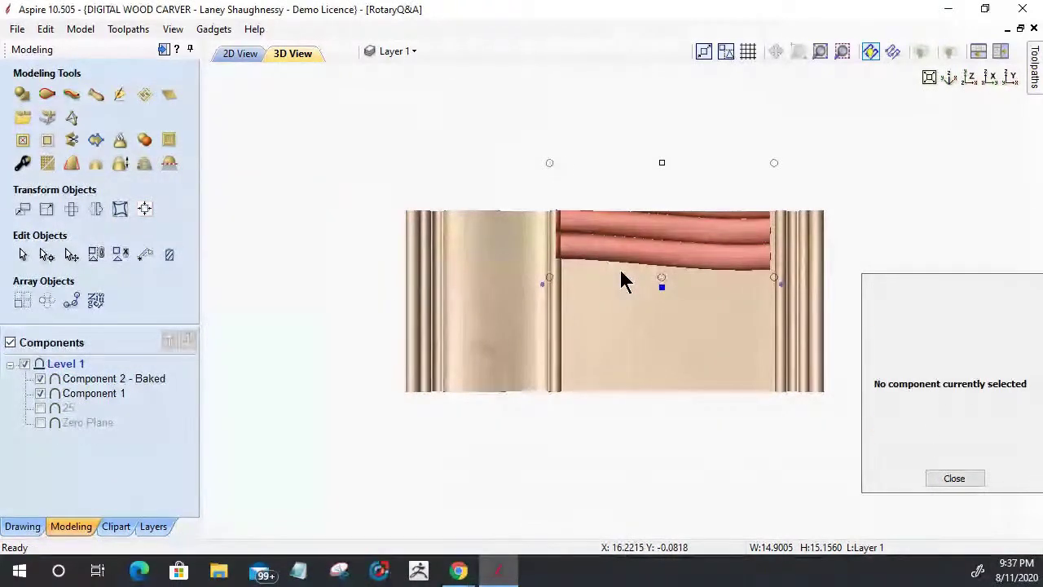
pyautogui.click(621, 281)
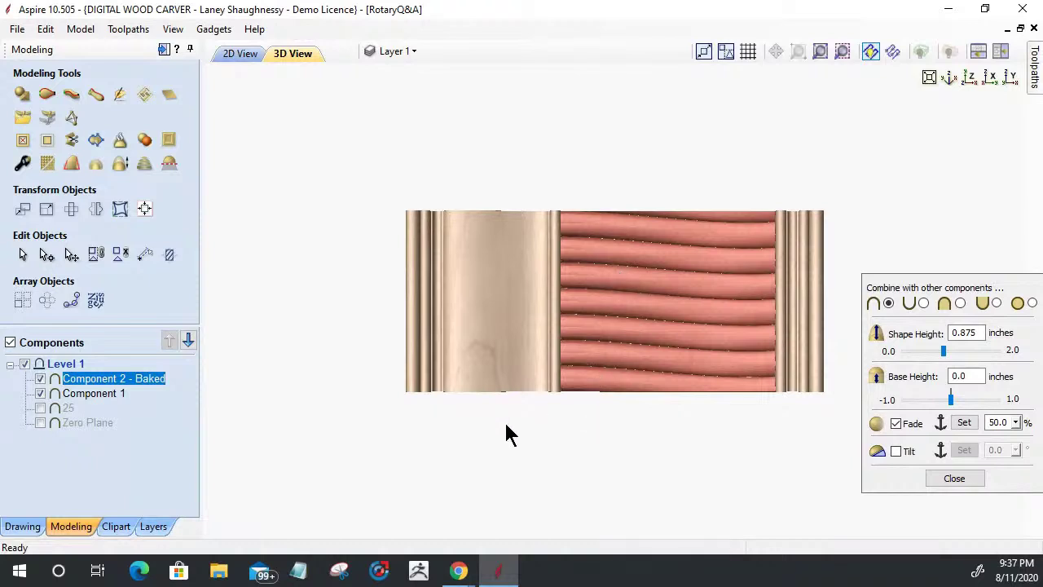
# Examine how the faded strands meet the moulding at both ends in the 3D view.
pyautogui.moveTo(601, 343); pyautogui.dragTo(540, 341)
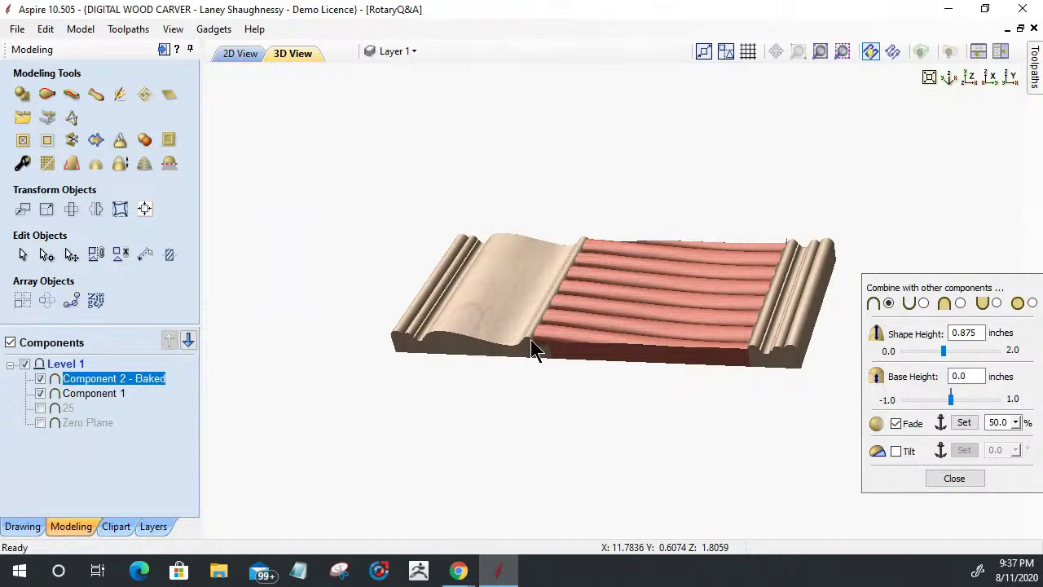
pyautogui.scroll(1, 531, 339)
pyautogui.scroll(1, 498, 385)
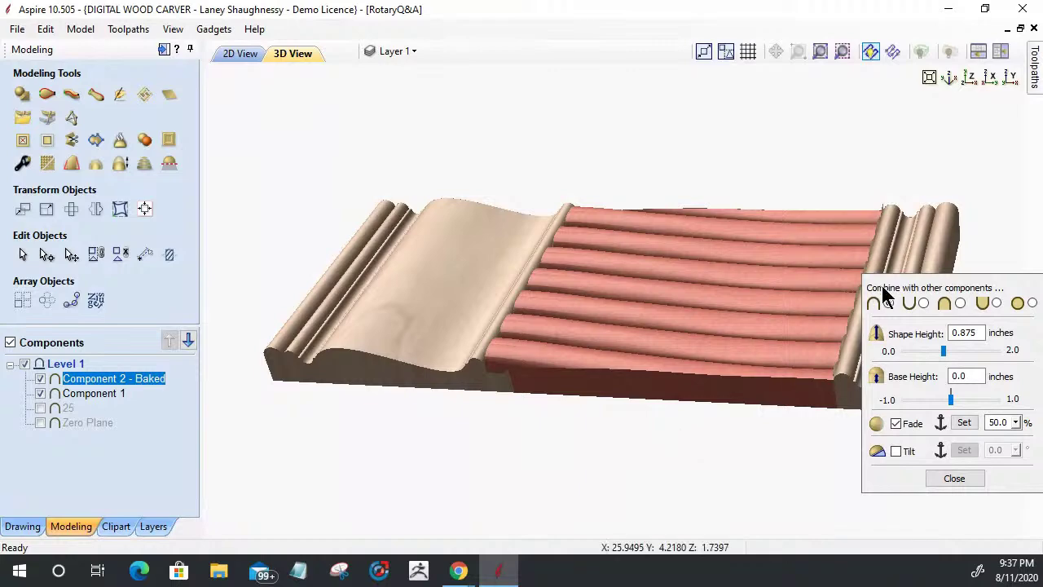
pyautogui.moveTo(918, 284); pyautogui.dragTo(698, 444)
pyautogui.moveTo(538, 433); pyautogui.dragTo(891, 399)
pyautogui.moveTo(872, 326); pyautogui.dragTo(855, 156)
pyautogui.scroll(3, 856, 157)
pyautogui.scroll(-5, 871, 170)
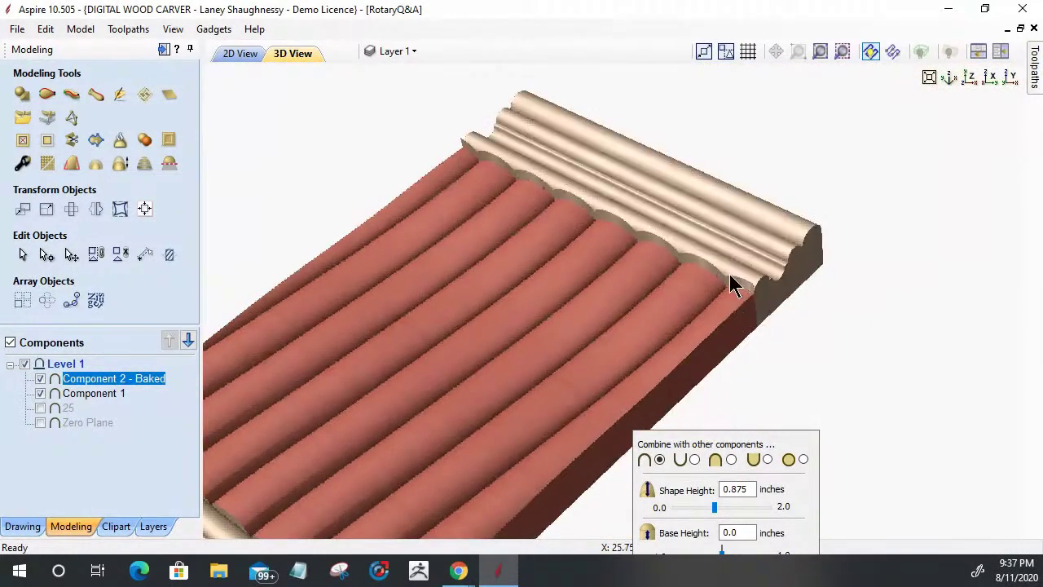
pyautogui.scroll(1, 731, 285)
pyautogui.scroll(3, 731, 281)
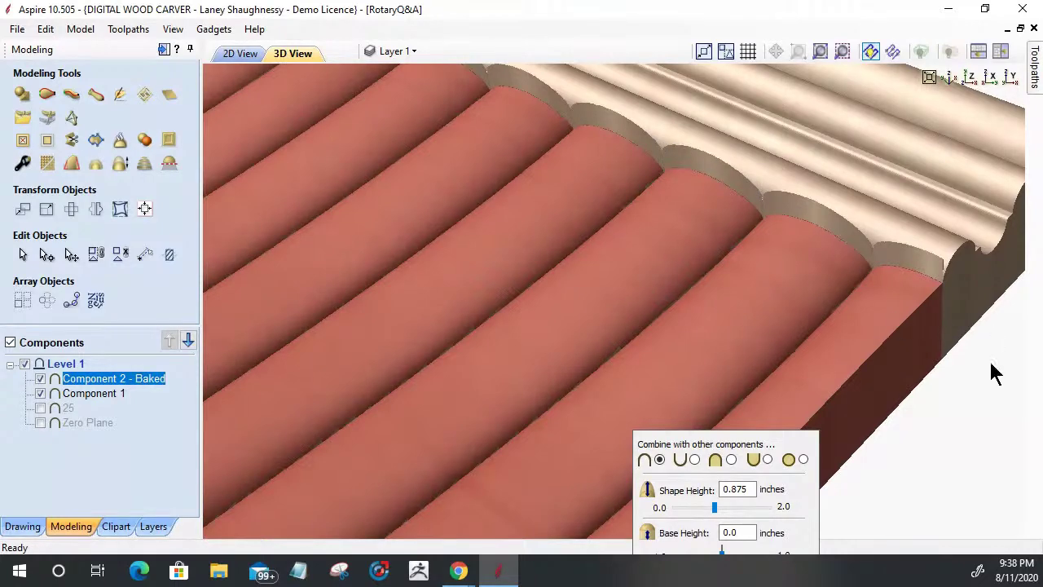
pyautogui.moveTo(957, 412); pyautogui.dragTo(551, 339)
pyautogui.moveTo(540, 456); pyautogui.dragTo(440, 386)
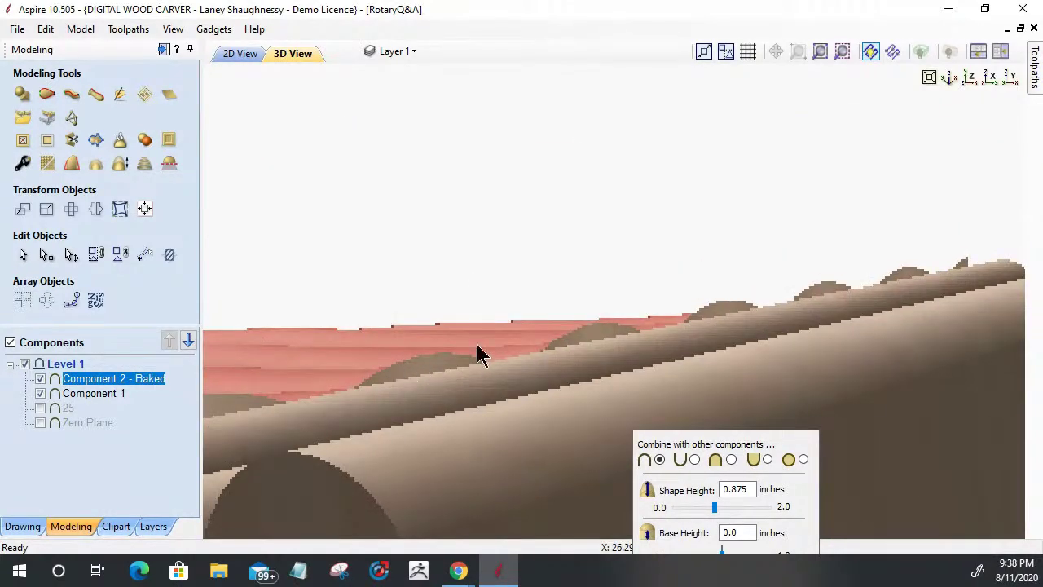
pyautogui.moveTo(516, 181); pyautogui.dragTo(800, 320)
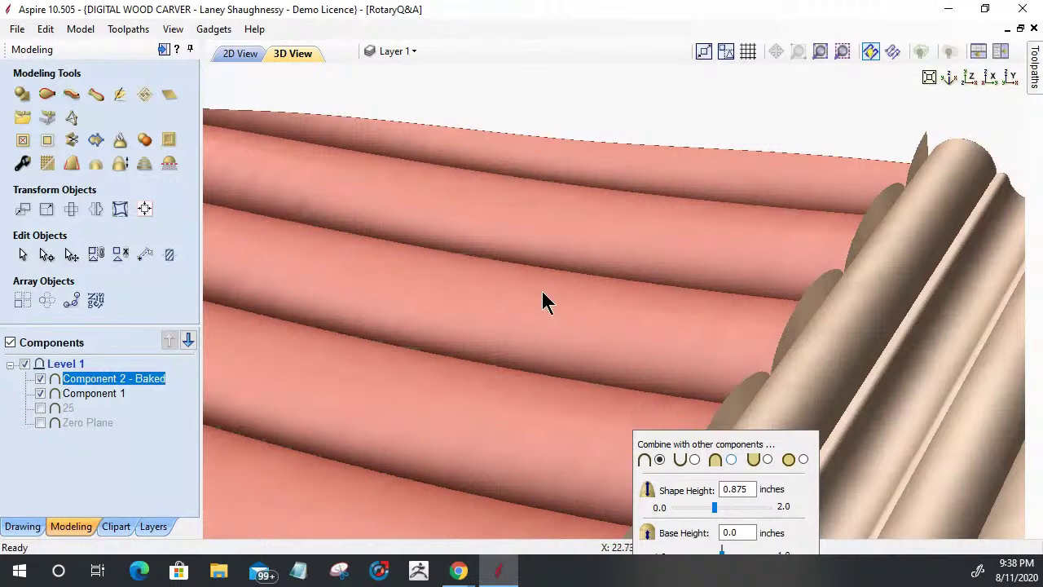
# Set the combine mode of the baked strands component to Merge.
pyautogui.moveTo(731, 453); pyautogui.dragTo(650, 257)
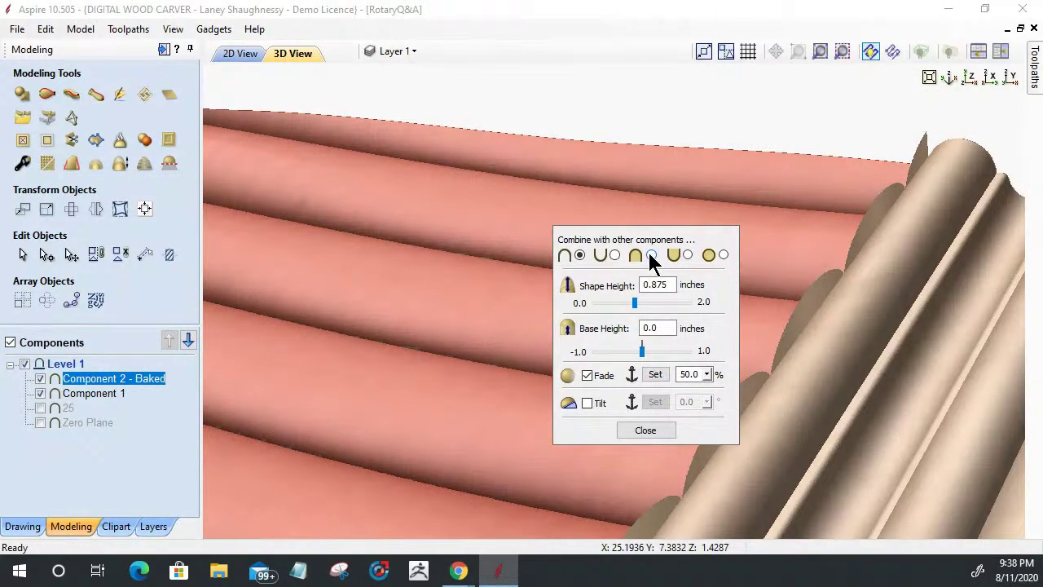
pyautogui.click(651, 255)
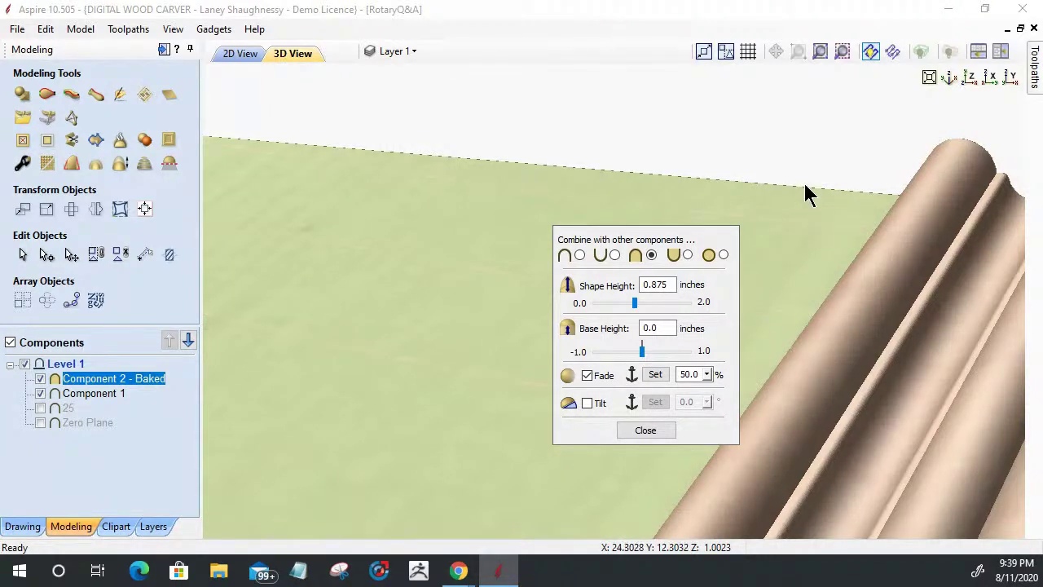
pyautogui.moveTo(807, 194); pyautogui.dragTo(551, 210)
pyautogui.moveTo(300, 268); pyautogui.dragTo(324, 296)
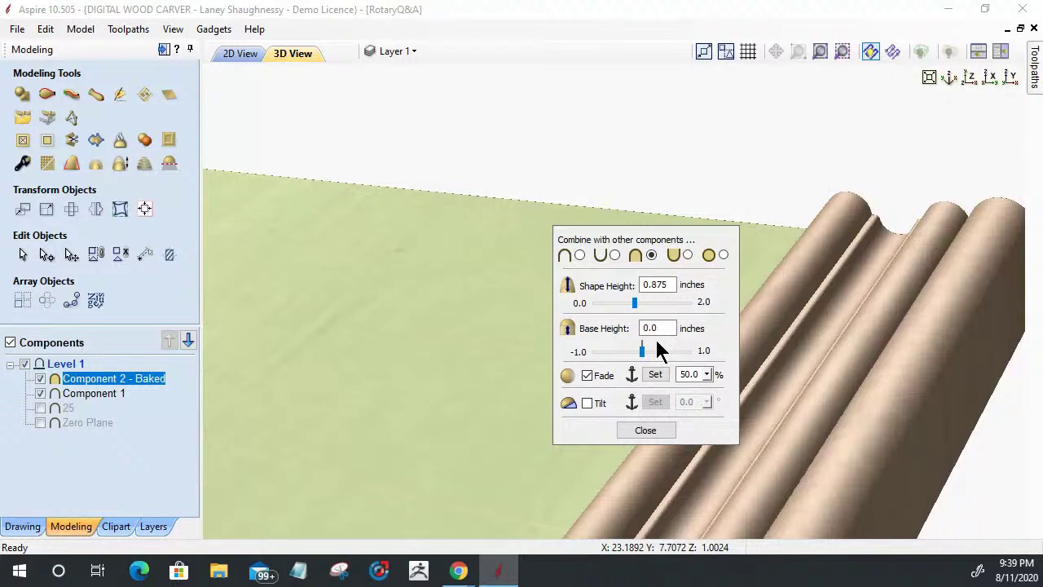
# Raise the base height of the baked strands component to 1.0 inches.
pyautogui.moveTo(647, 351); pyautogui.dragTo(672, 361)
pyautogui.moveTo(650, 240); pyautogui.dragTo(915, 313)
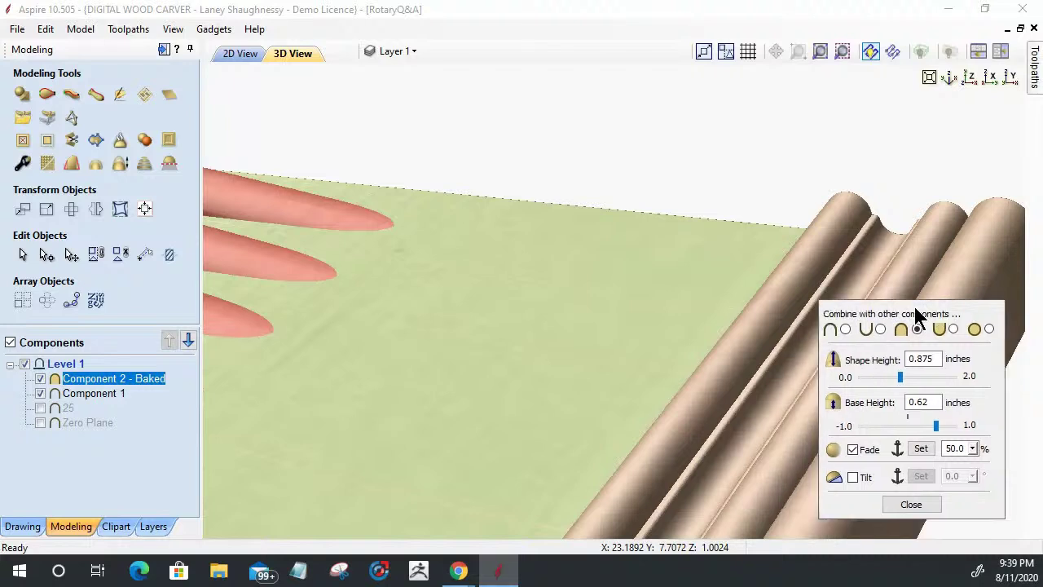
pyautogui.moveTo(823, 153); pyautogui.dragTo(976, 86)
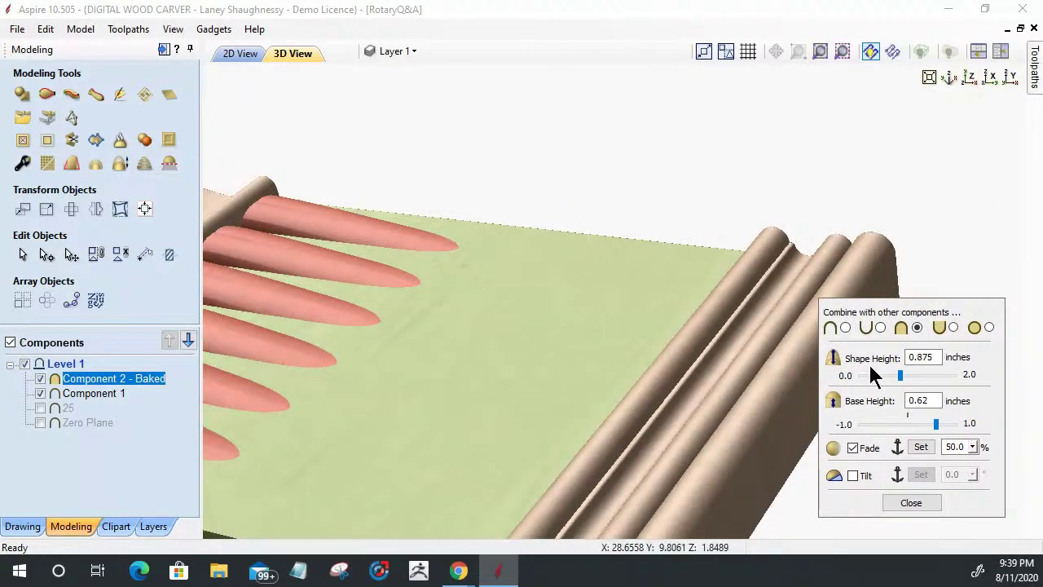
pyautogui.moveTo(940, 429); pyautogui.dragTo(955, 432)
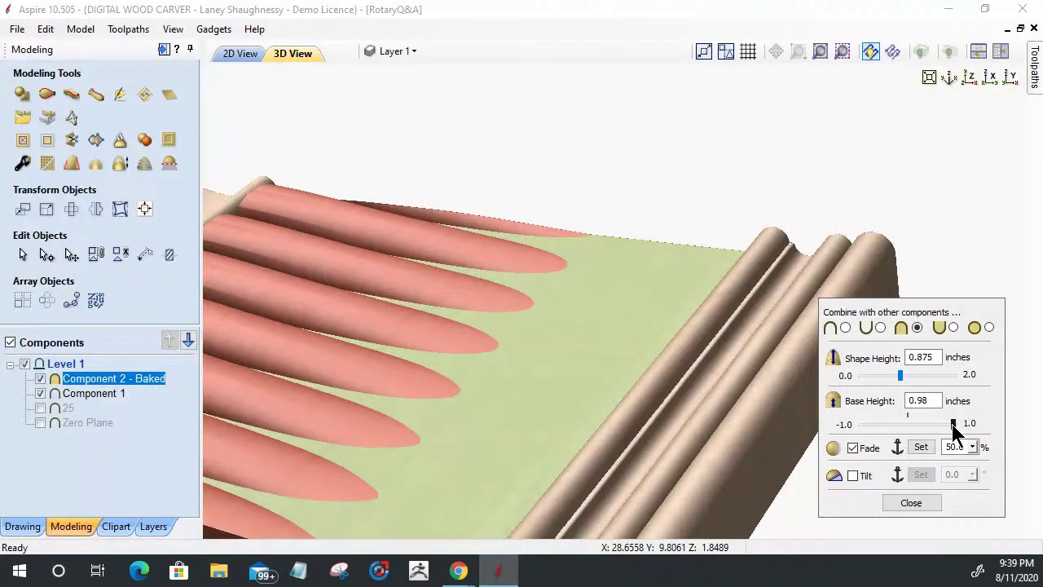
pyautogui.moveTo(953, 423); pyautogui.dragTo(967, 424)
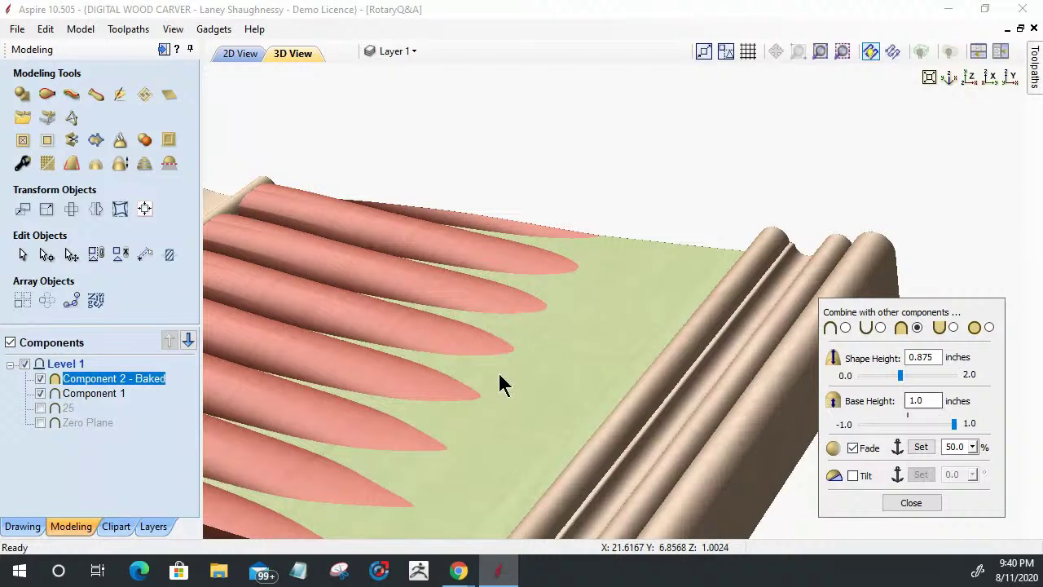
# Reduce the fade of the baked strands component to 21% and check the strand ends against the moulding on both sides.
pyautogui.click(974, 446)
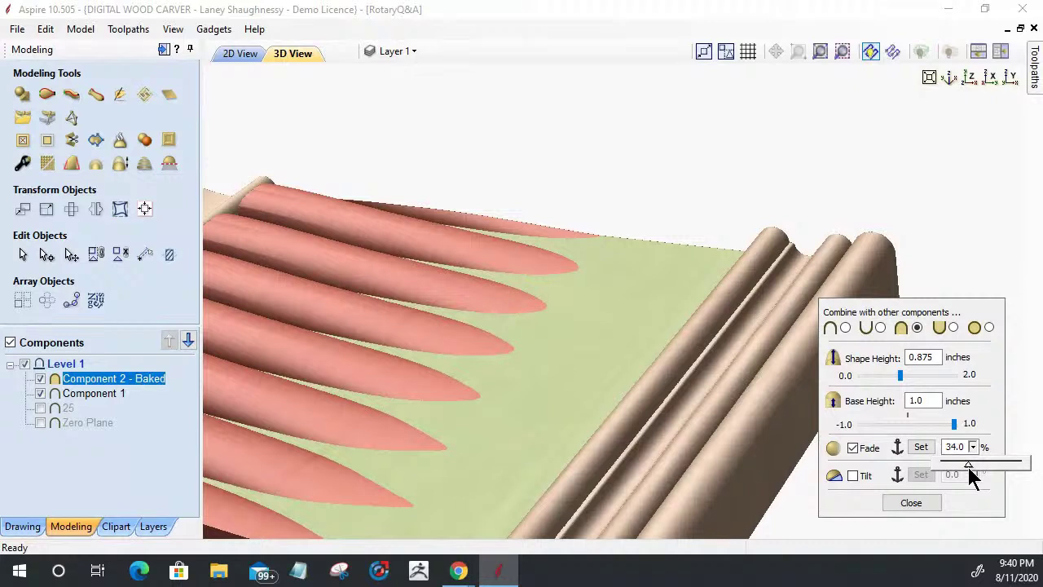
pyautogui.click(969, 468)
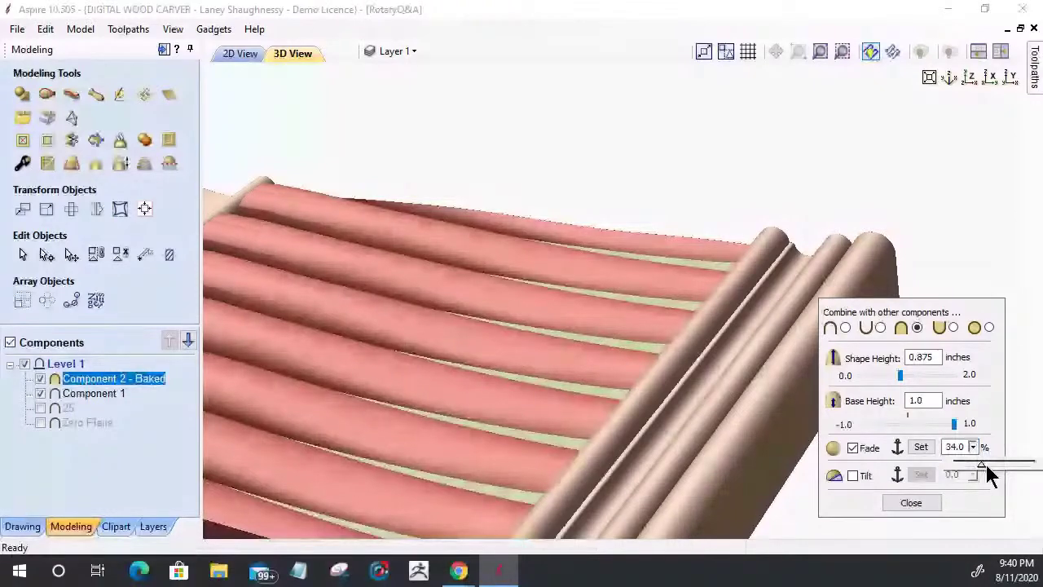
pyautogui.write('21')
pyautogui.press('Return')
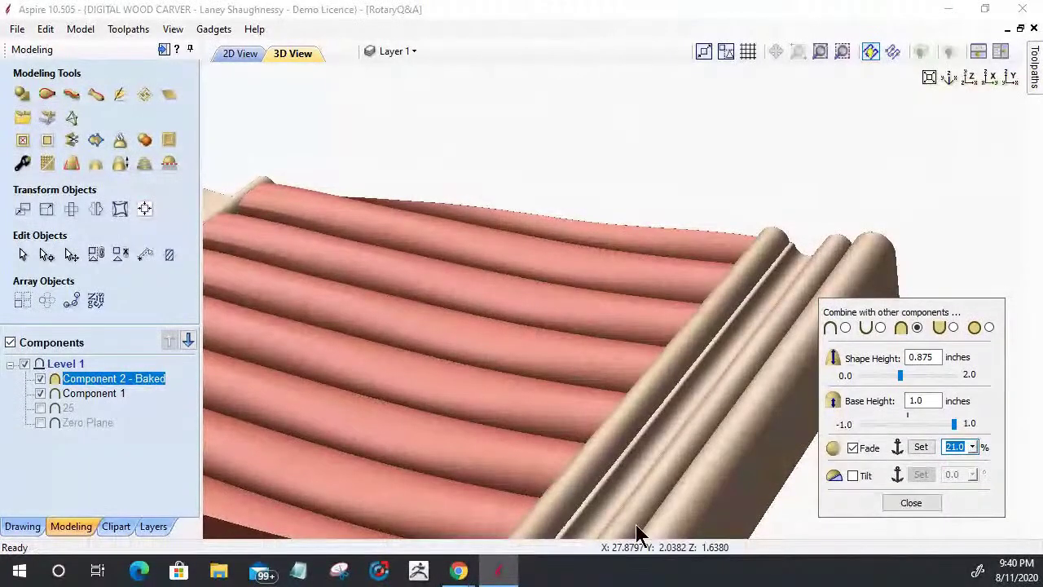
pyautogui.moveTo(639, 410); pyautogui.dragTo(783, 252)
pyautogui.scroll(-3, 783, 251)
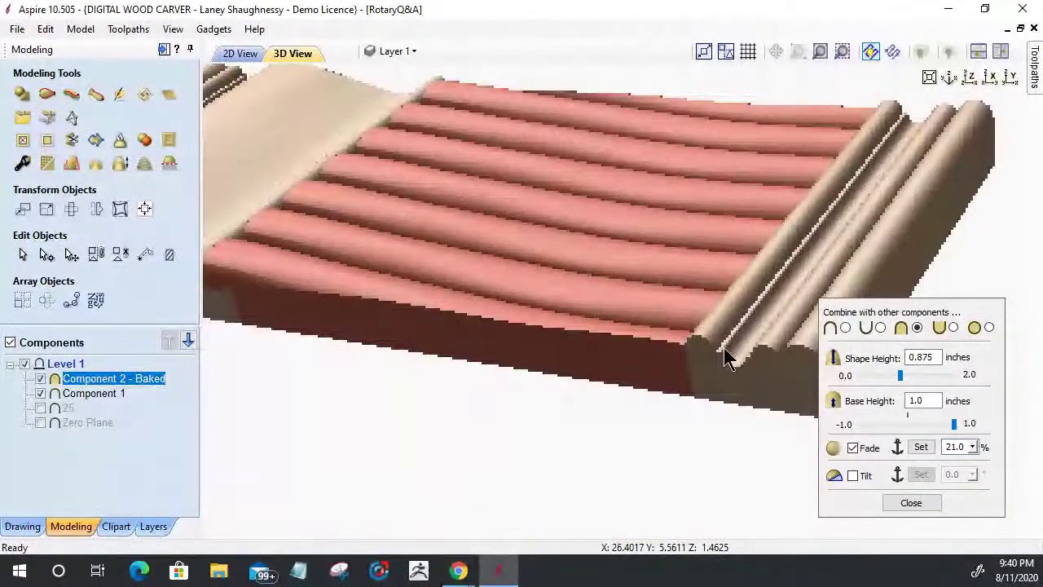
pyautogui.scroll(-2, 701, 379)
pyautogui.scroll(4, 750, 435)
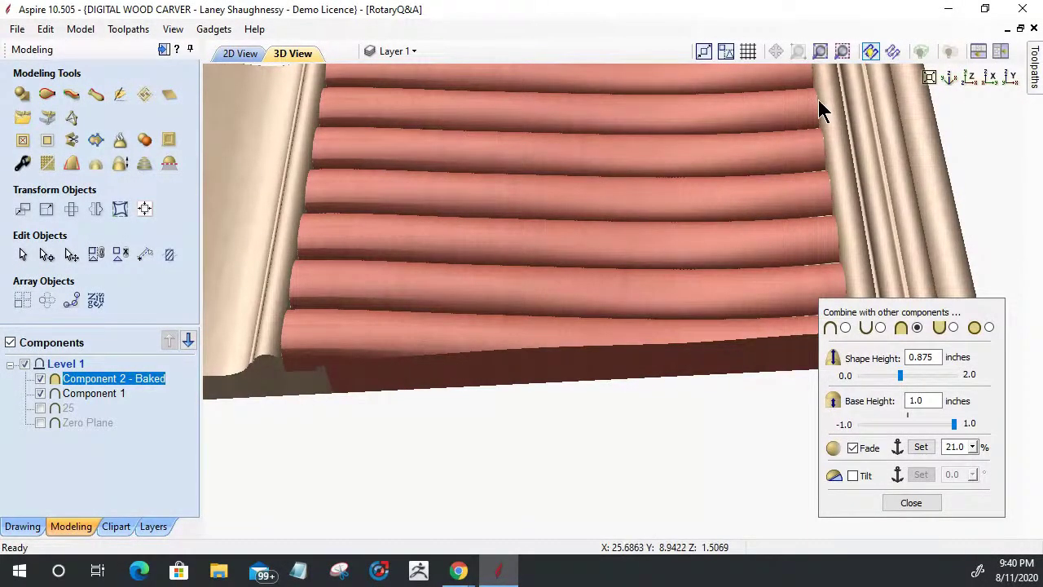
pyautogui.moveTo(349, 496); pyautogui.dragTo(568, 421)
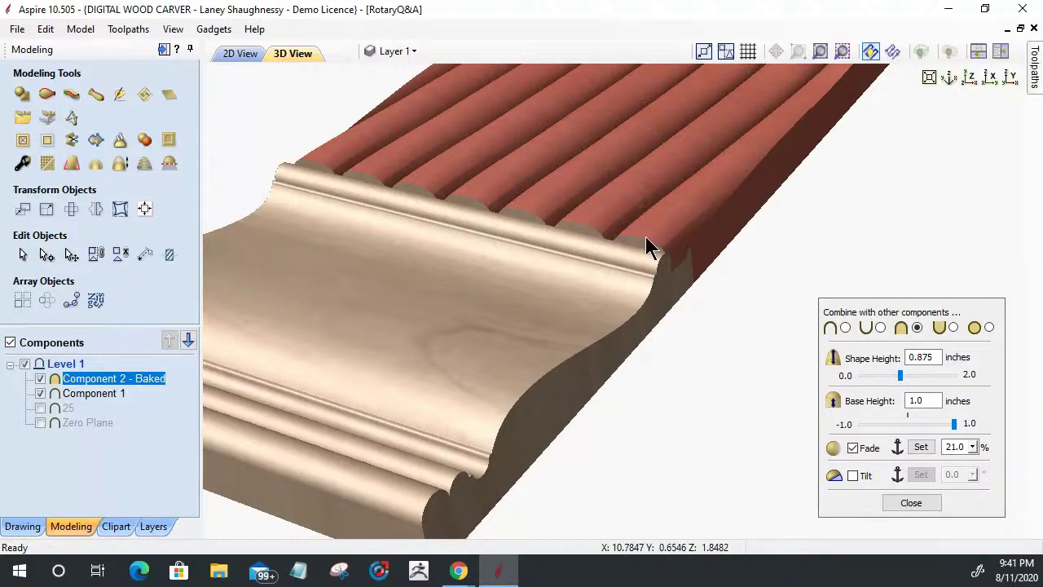
# Open the moulding profile vector for node editing in the 2D view, at the notch between the small bead and the large bead.
pyautogui.click(244, 55)
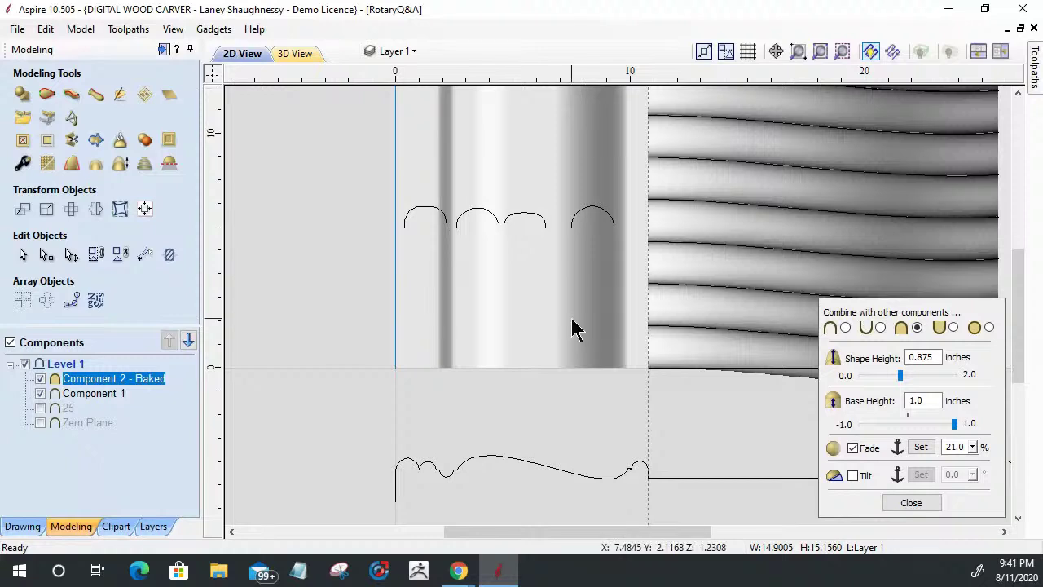
pyautogui.scroll(-2, 400, 303)
pyautogui.scroll(3, 515, 370)
pyautogui.scroll(3, 516, 377)
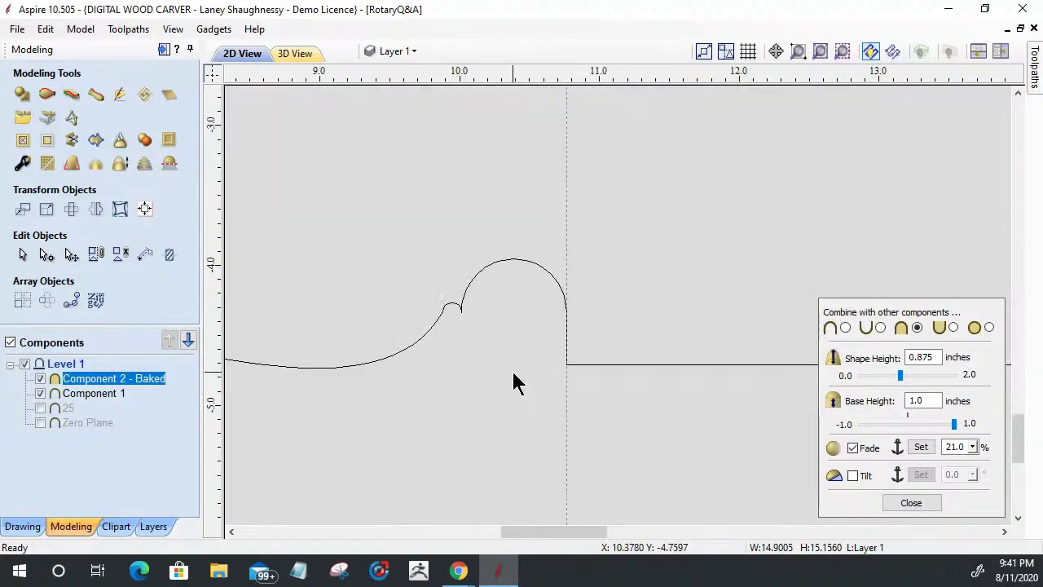
pyautogui.click(494, 264)
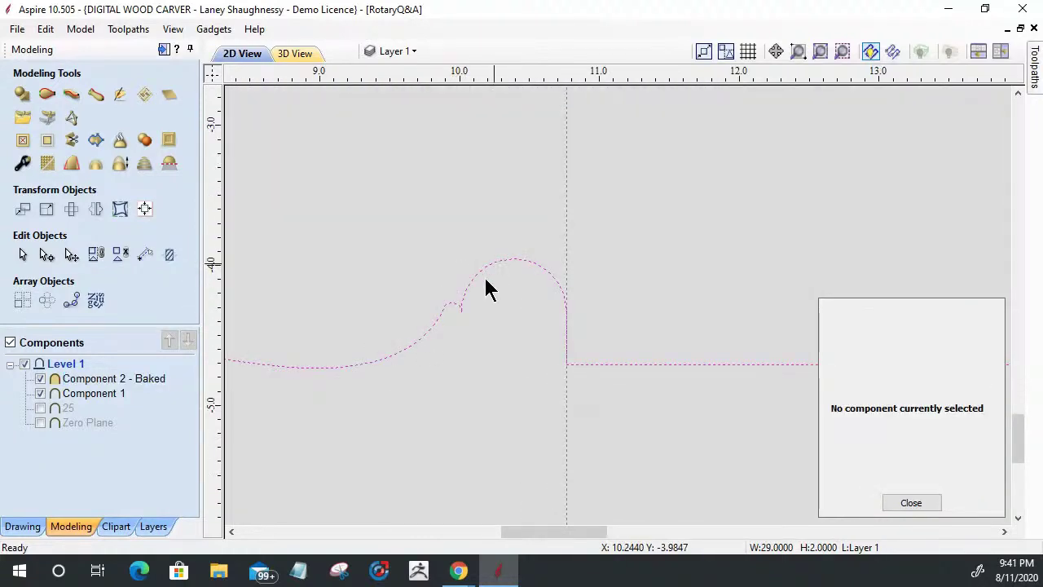
pyautogui.click(46, 255)
pyautogui.scroll(3, 457, 303)
pyautogui.scroll(3, 466, 324)
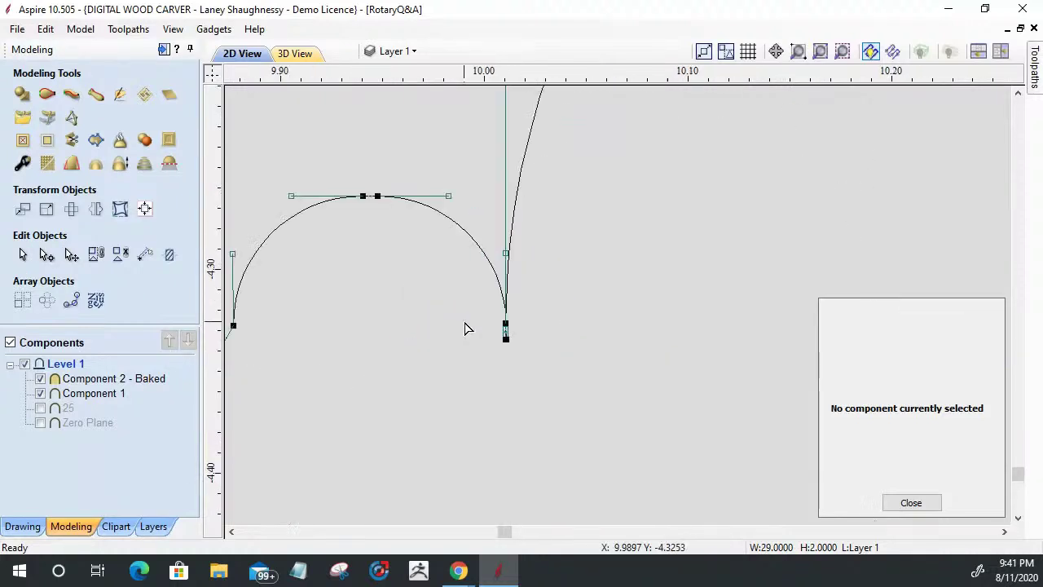
pyautogui.scroll(-1, 466, 329)
pyautogui.scroll(4, 496, 338)
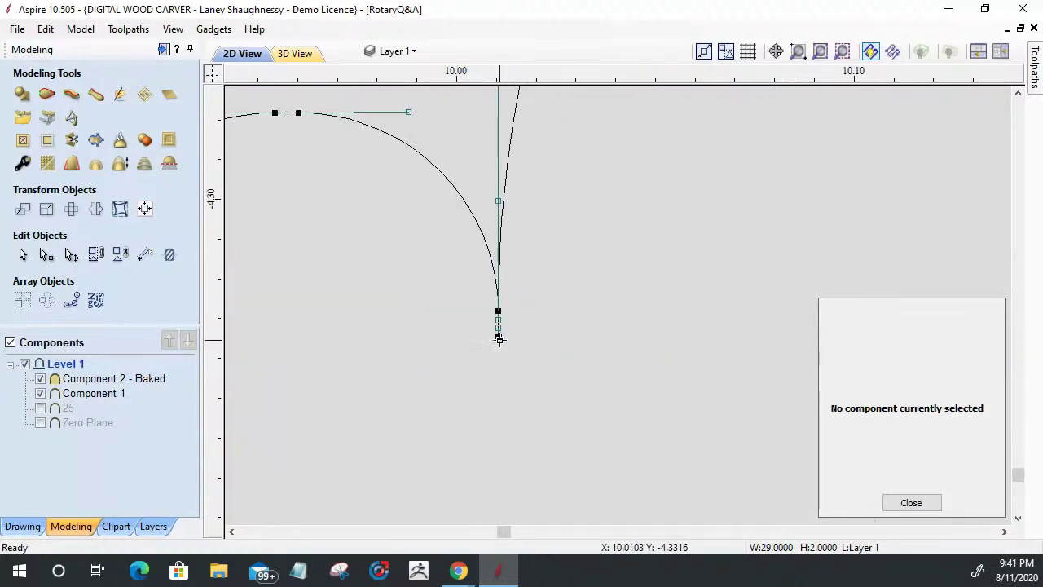
# Cut the profile vector at the overlapping end node in the cusp between the small bead and the large arc.
pyautogui.scroll(-2, 498, 337)
pyautogui.scroll(5, 497, 331)
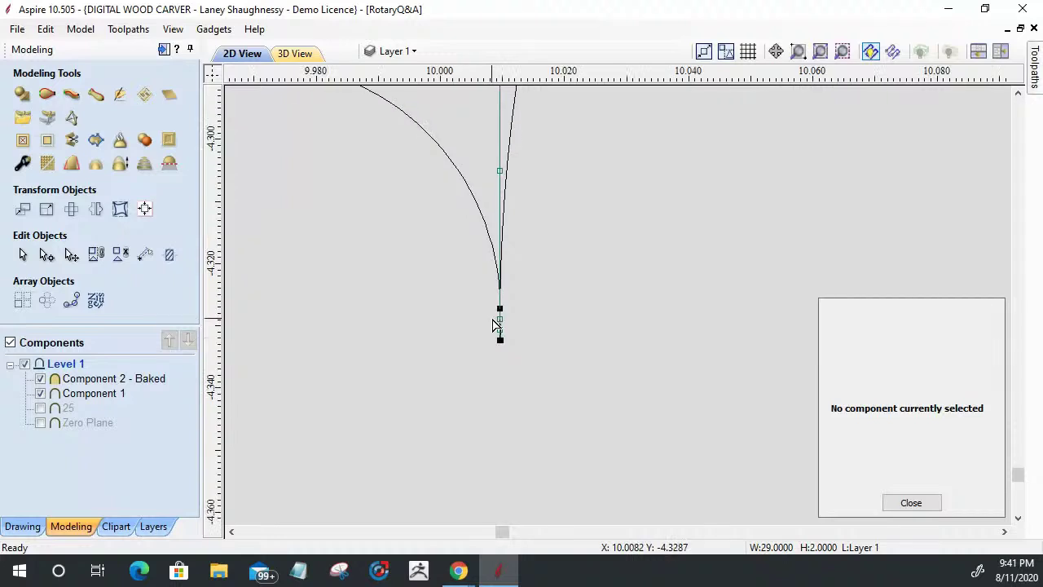
pyautogui.scroll(-4, 492, 319)
pyautogui.scroll(-4, 493, 319)
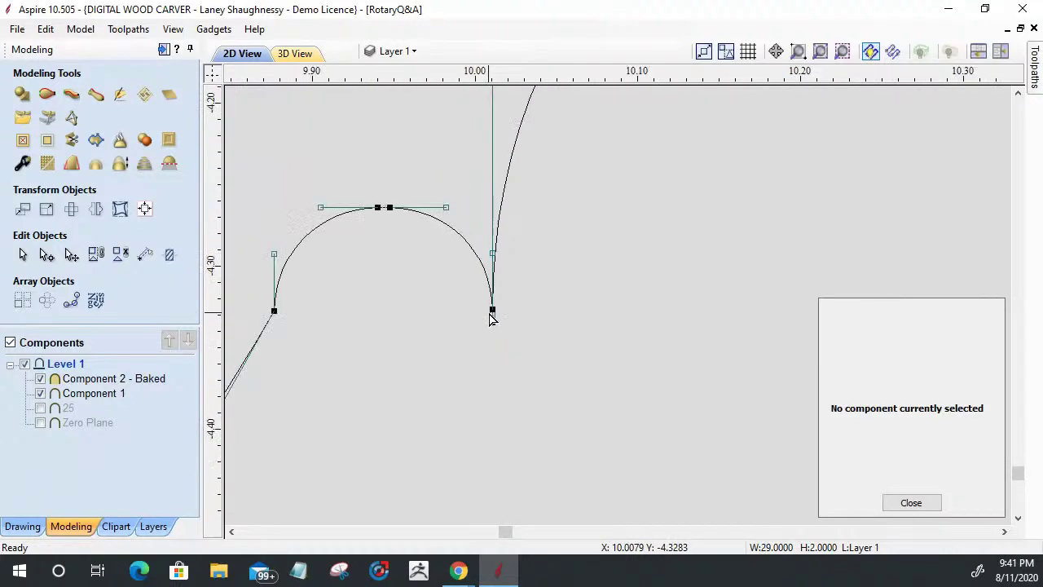
pyautogui.rightClick(491, 321)
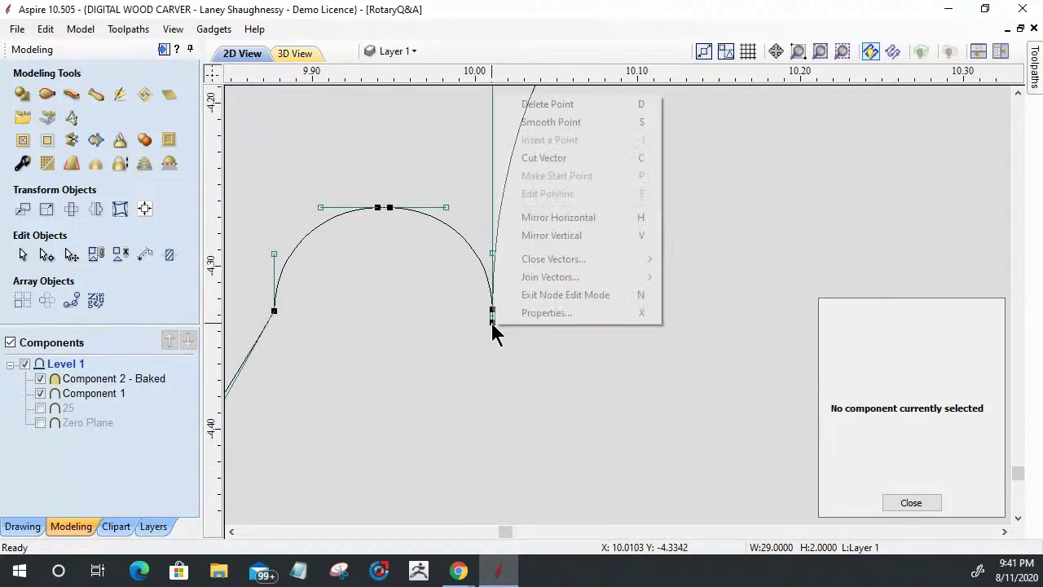
pyautogui.click(531, 158)
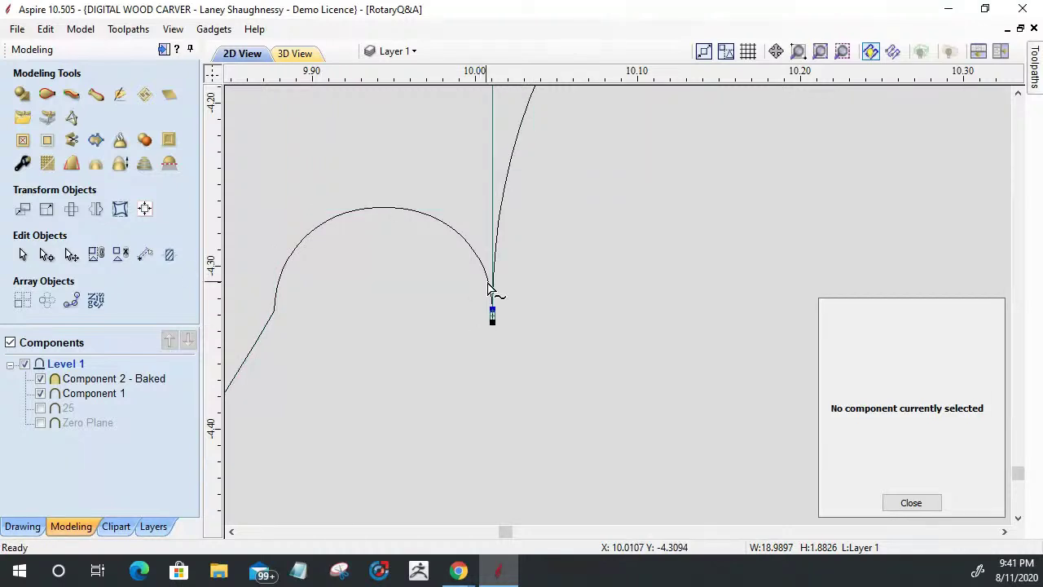
# Cut the large arc's vector where it meets the small bead and delete the leftover tail below the intersection.
pyautogui.scroll(4, 495, 293)
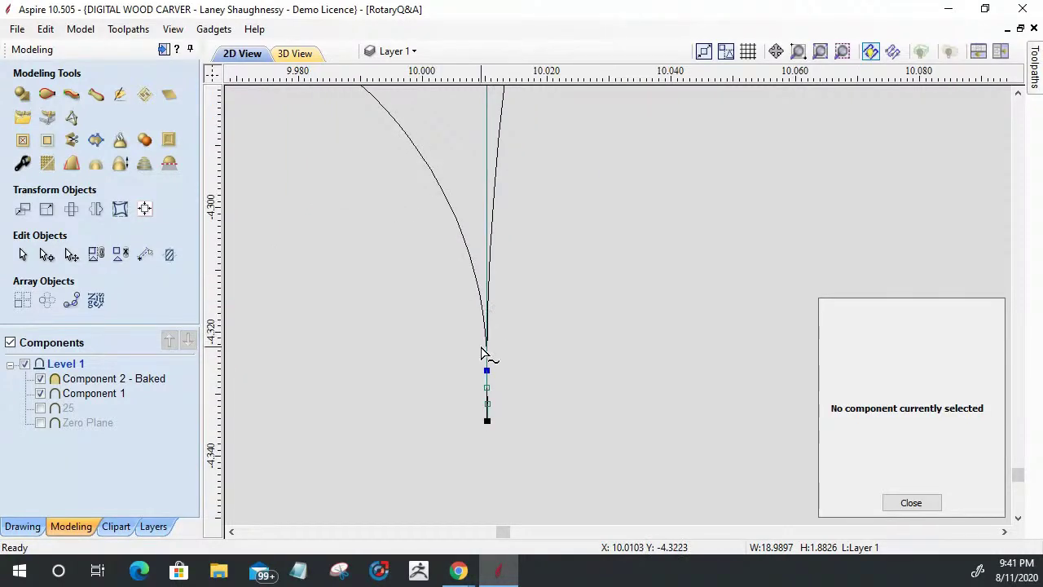
pyautogui.rightClick(486, 344)
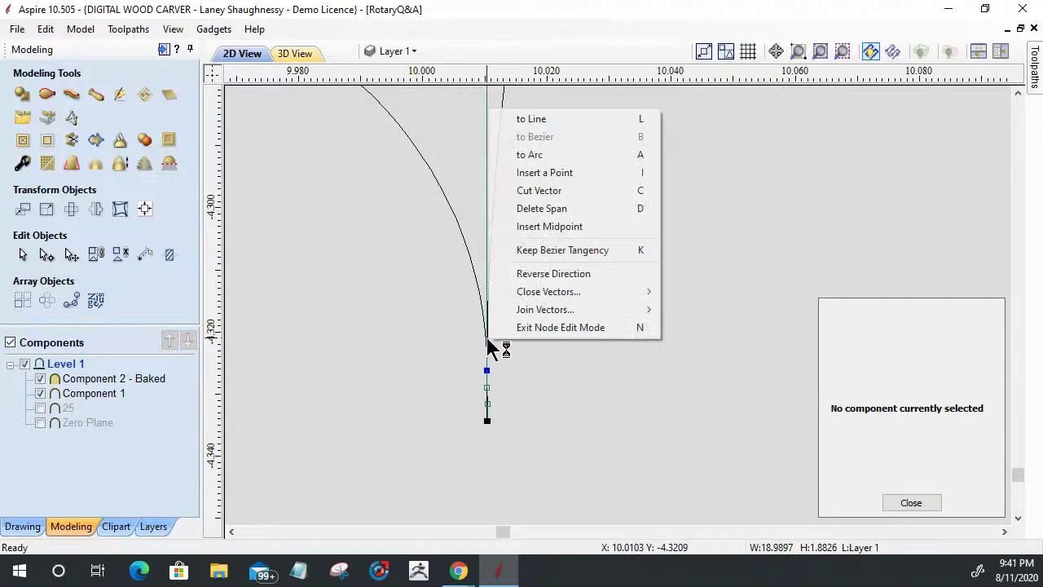
pyautogui.click(522, 194)
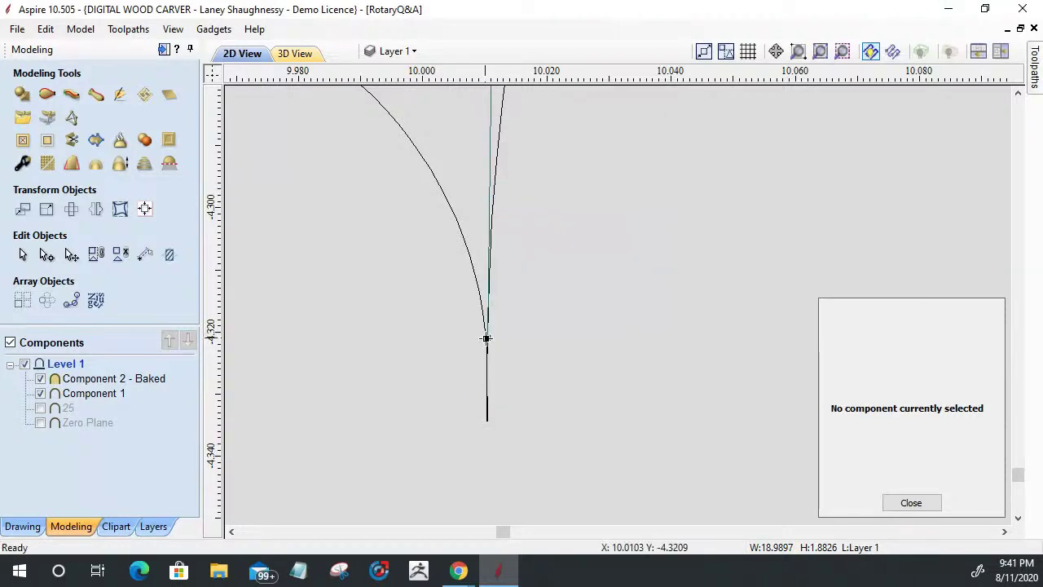
pyautogui.click(487, 364)
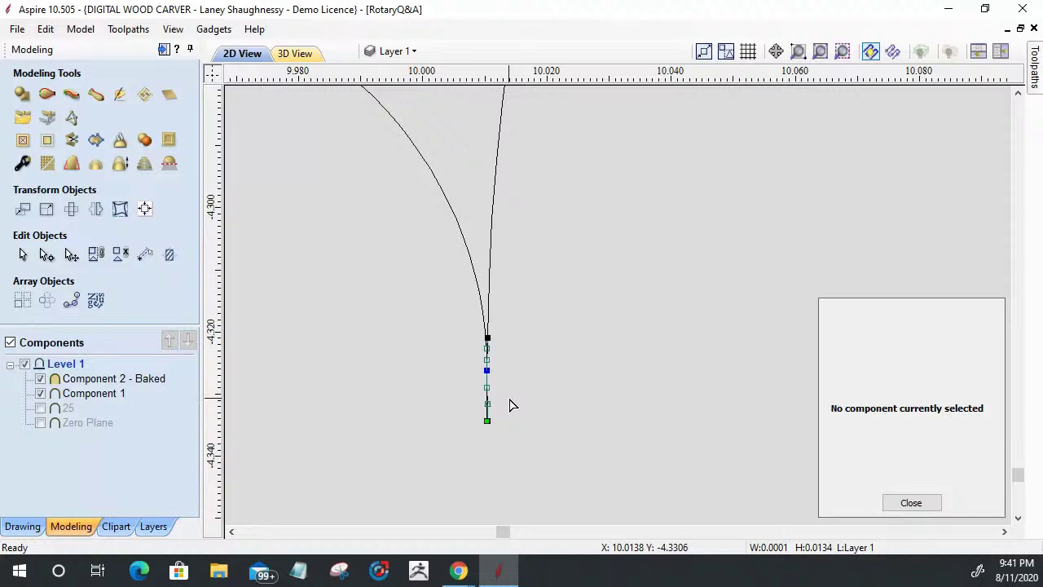
# Cut the small bead's curve just above the cusp and delete its leftover vertical tail.
pyautogui.click(486, 368)
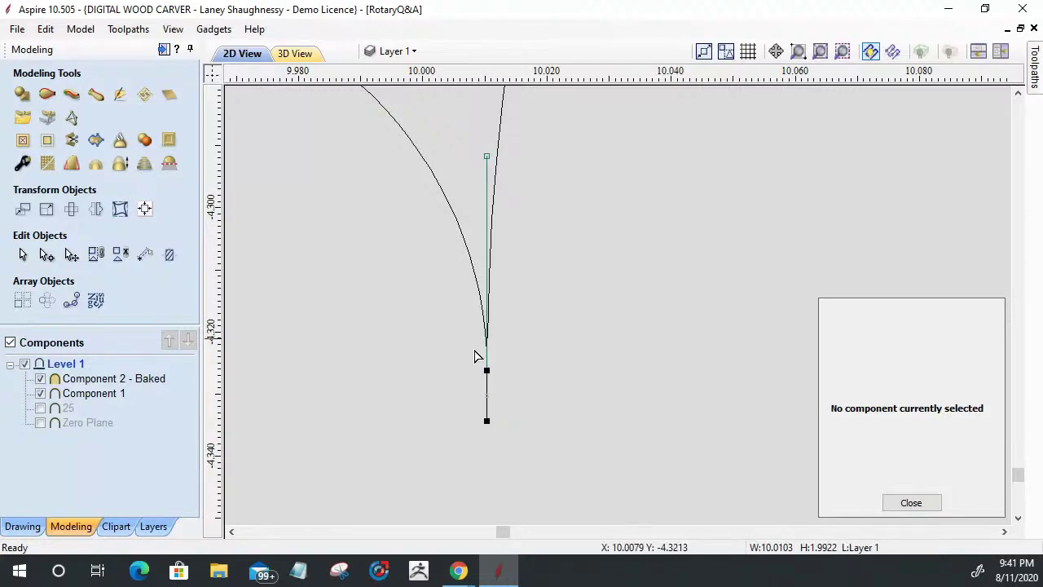
pyautogui.rightClick(482, 308)
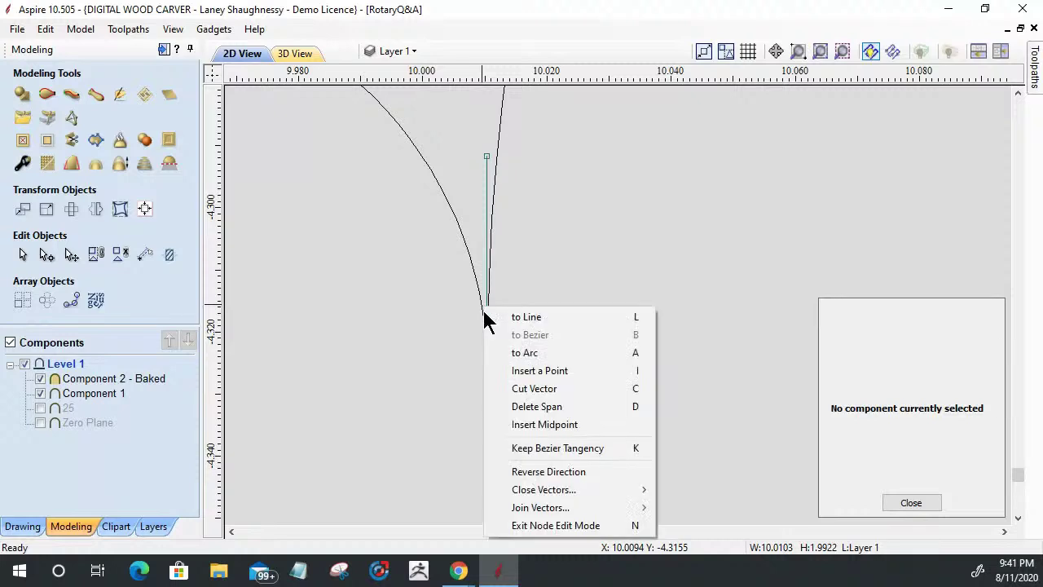
pyautogui.click(503, 388)
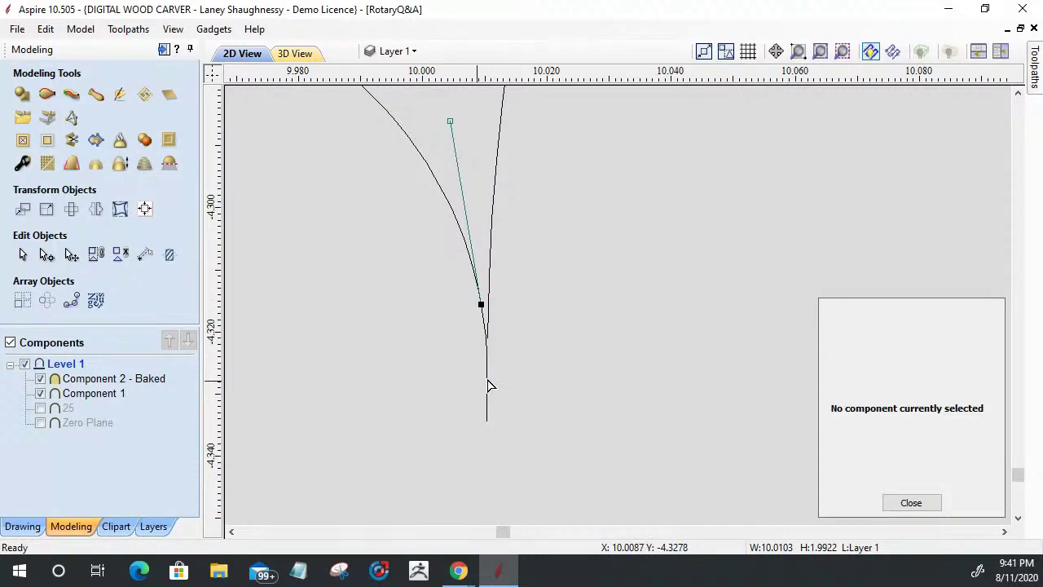
pyautogui.click(486, 369)
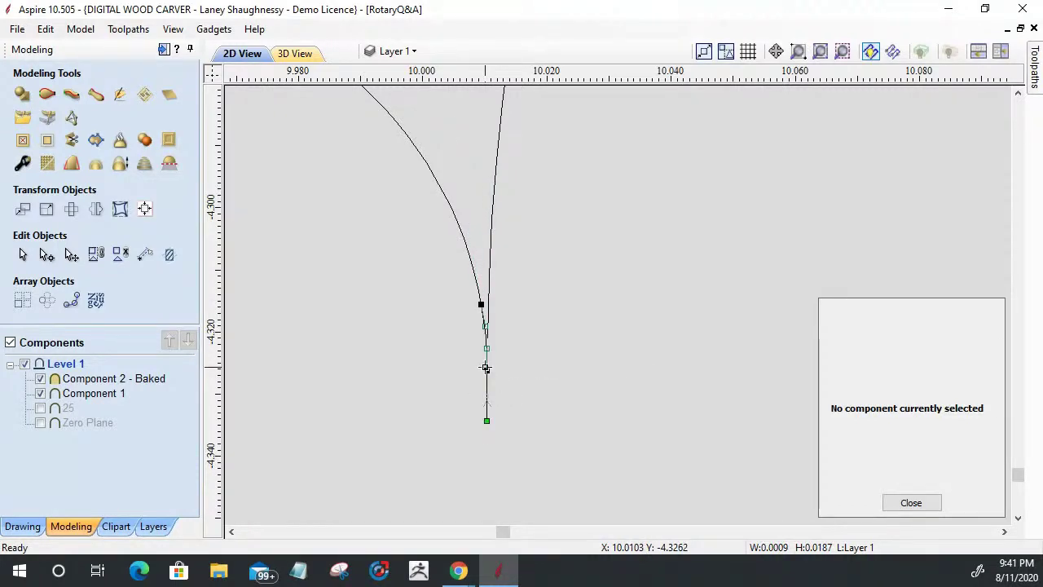
pyautogui.press('Delete')
pyautogui.scroll(-12, 485, 367)
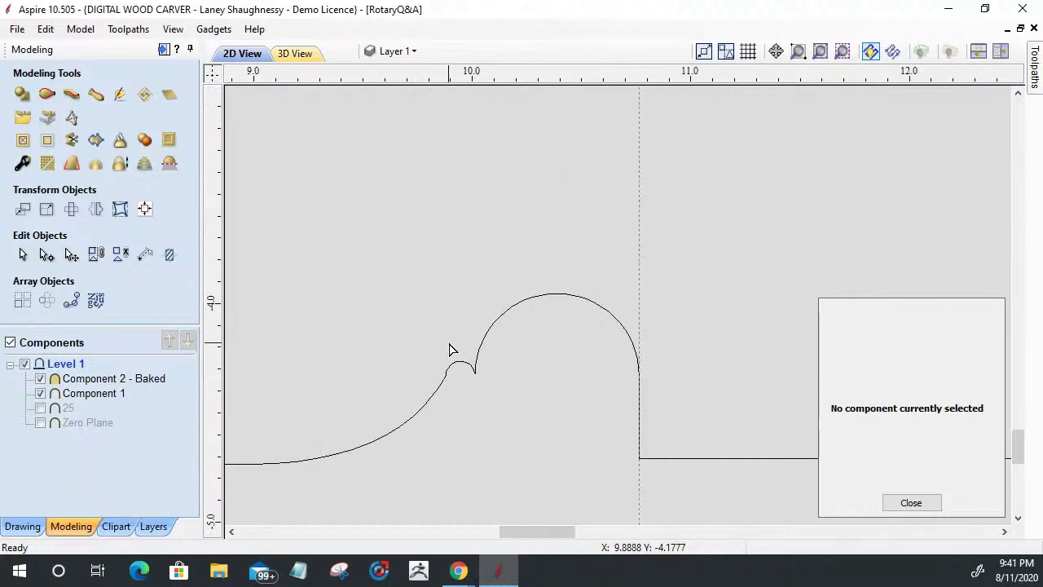
# Select the large arc's nodes and nudge them straight up above the small bead, leaving the shoulder's lower corner node in place.
pyautogui.scroll(1, 633, 476)
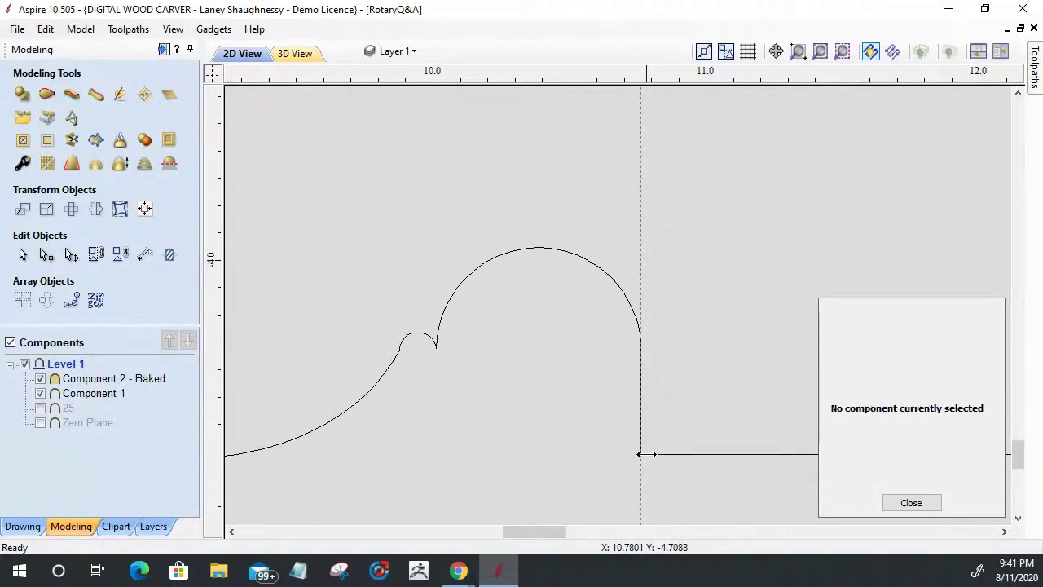
pyautogui.click(659, 455)
pyautogui.moveTo(399, 175); pyautogui.dragTo(648, 478)
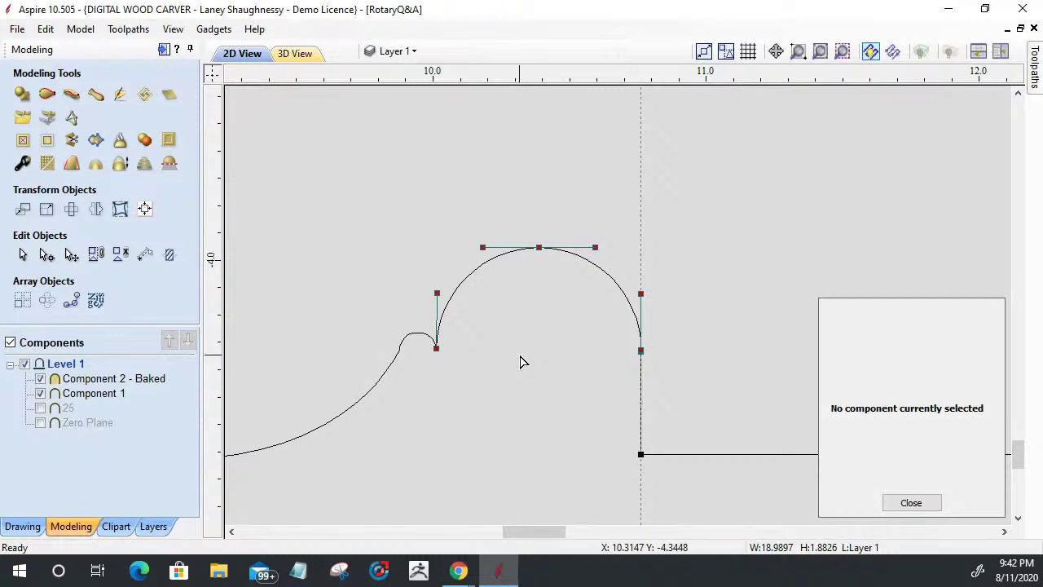
pyautogui.press('Up')
pyautogui.press('Up')
pyautogui.press('Up')
pyautogui.press('Up')
pyautogui.press('Up')
pyautogui.press('Up')
pyautogui.press('Up')
pyautogui.press('Up')
pyautogui.press('Up')
pyautogui.press('Up')
pyautogui.press('Up')
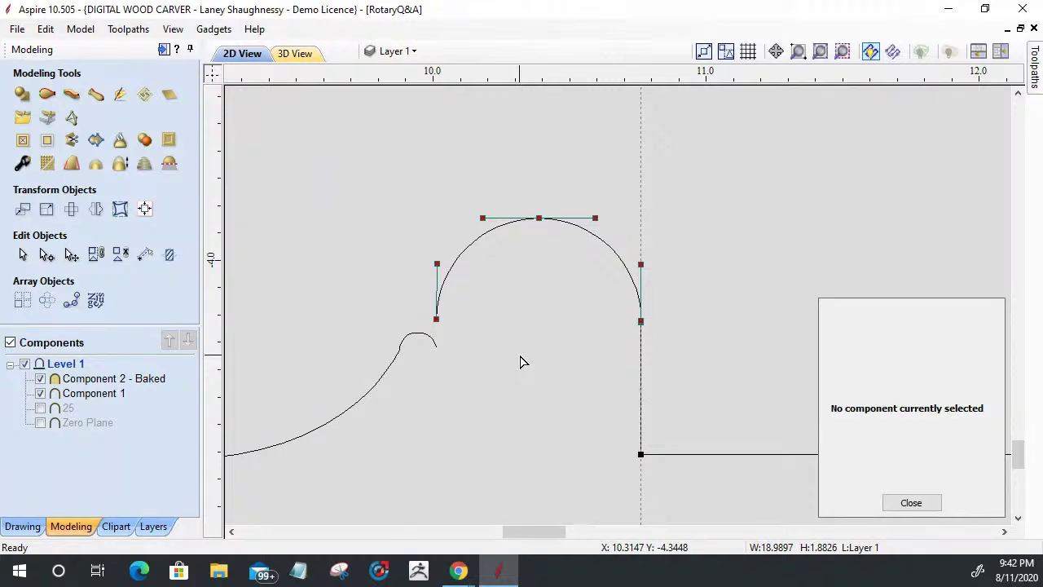
pyautogui.press('Up')
pyautogui.press('Up')
pyautogui.press('Up')
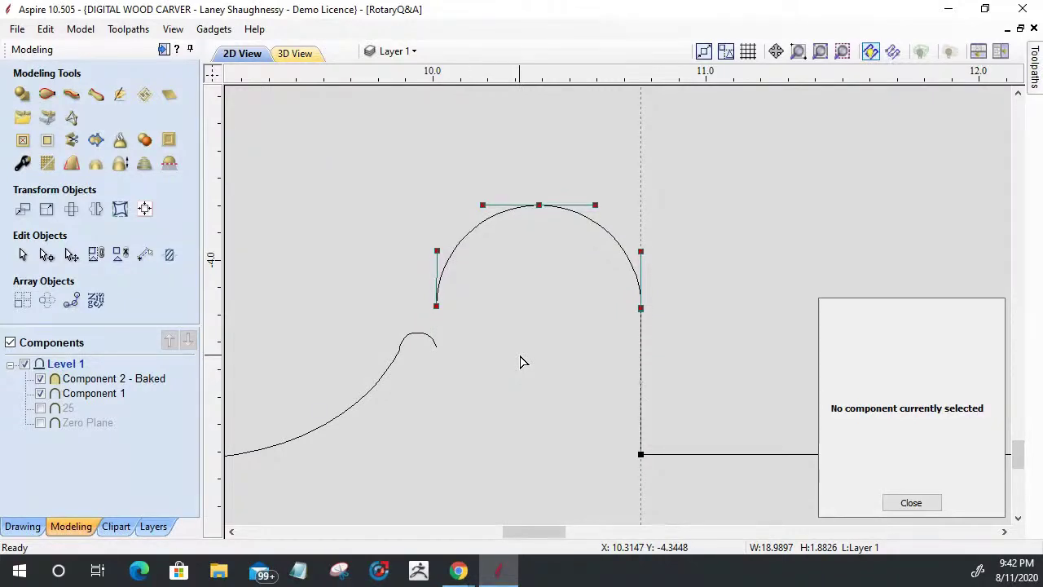
pyautogui.press('Up')
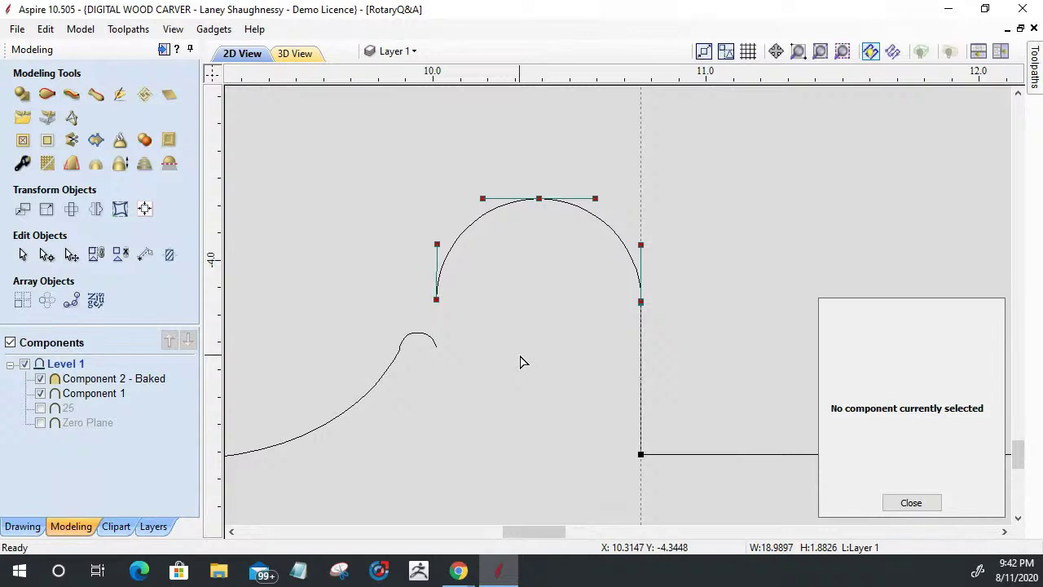
# Join the open ends of the small bead and the raised large arc with a straight line.
pyautogui.click(433, 349)
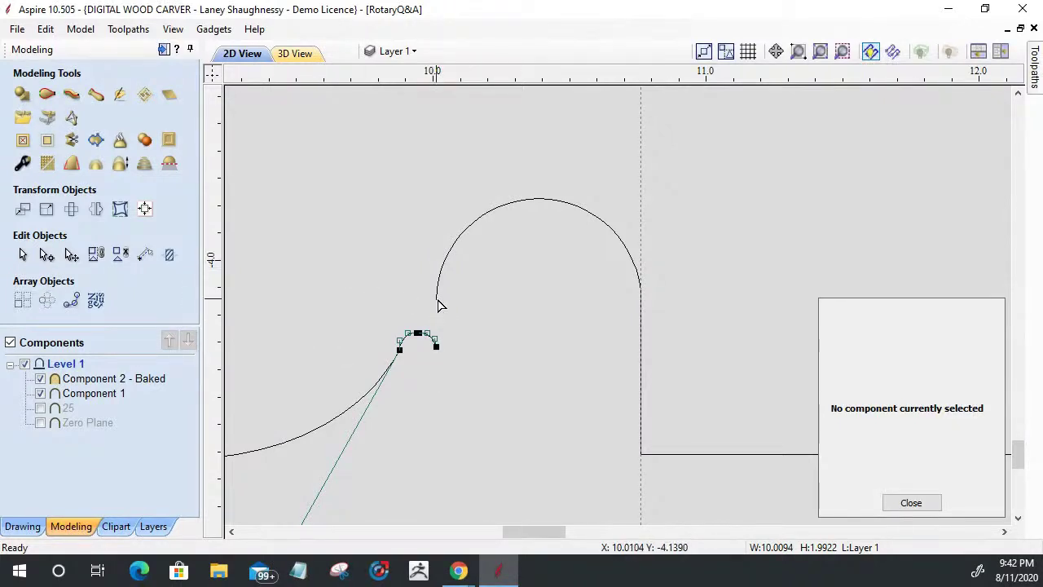
pyautogui.keyDown('shift'); pyautogui.click(438, 291); pyautogui.keyUp('shift')
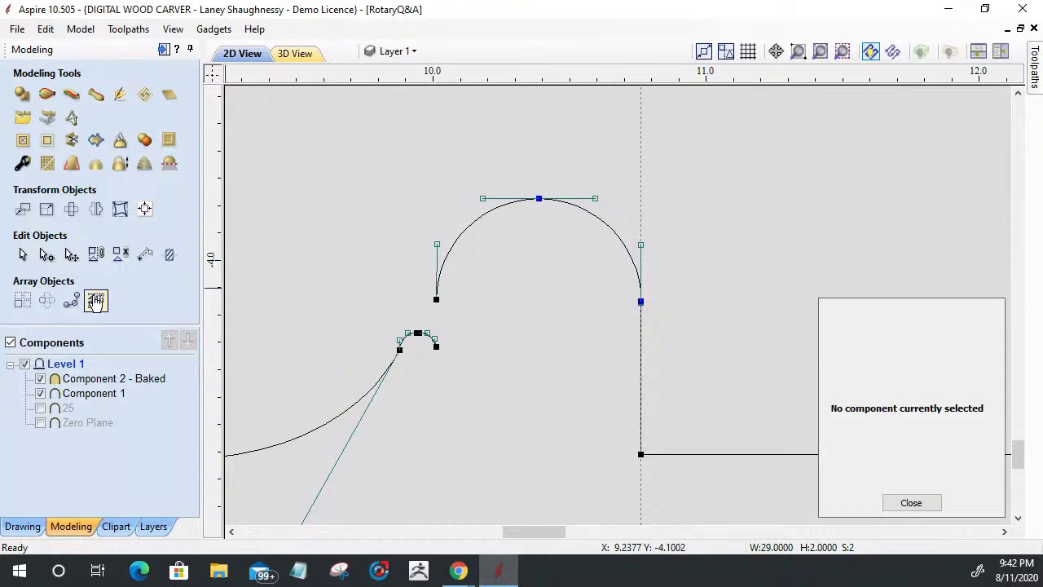
pyautogui.click(14, 527)
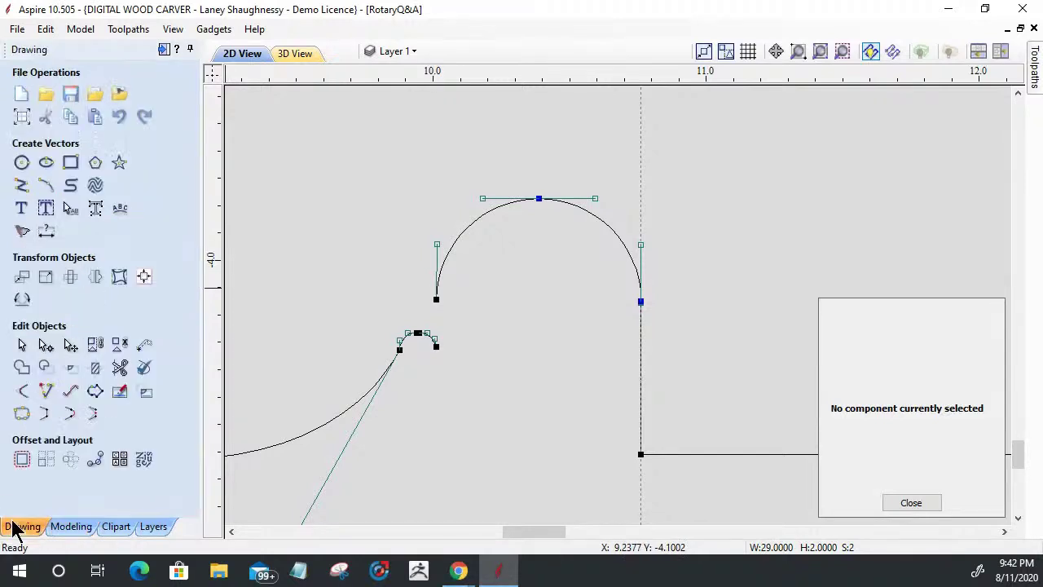
pyautogui.click(44, 413)
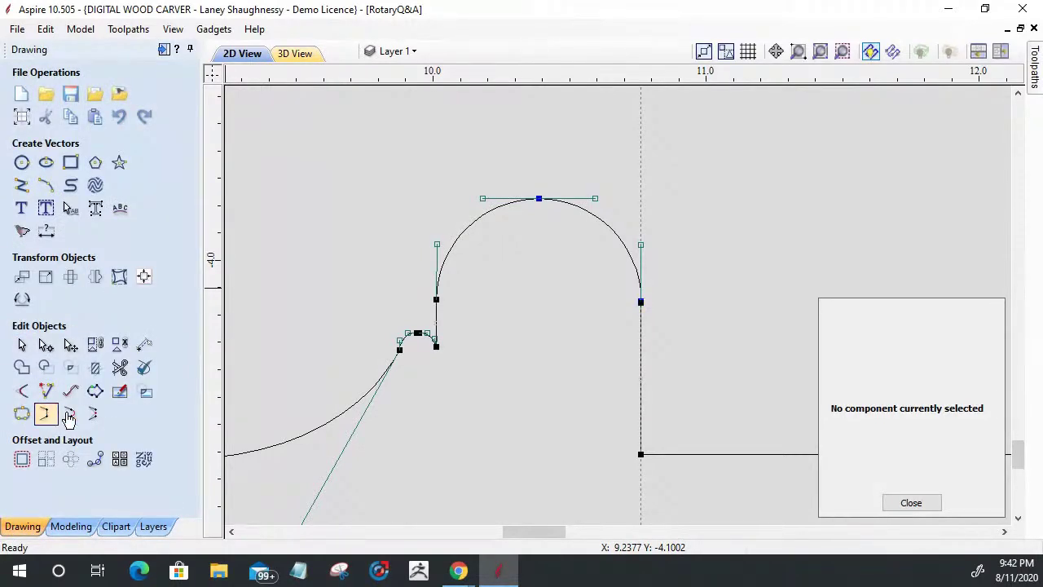
pyautogui.scroll(4, 415, 350)
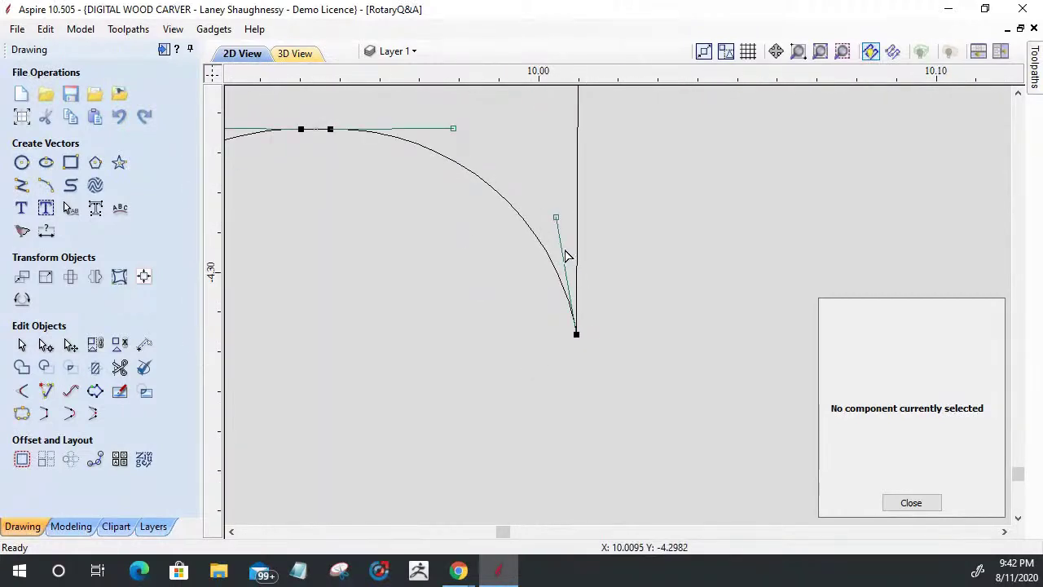
pyautogui.press('Escape')
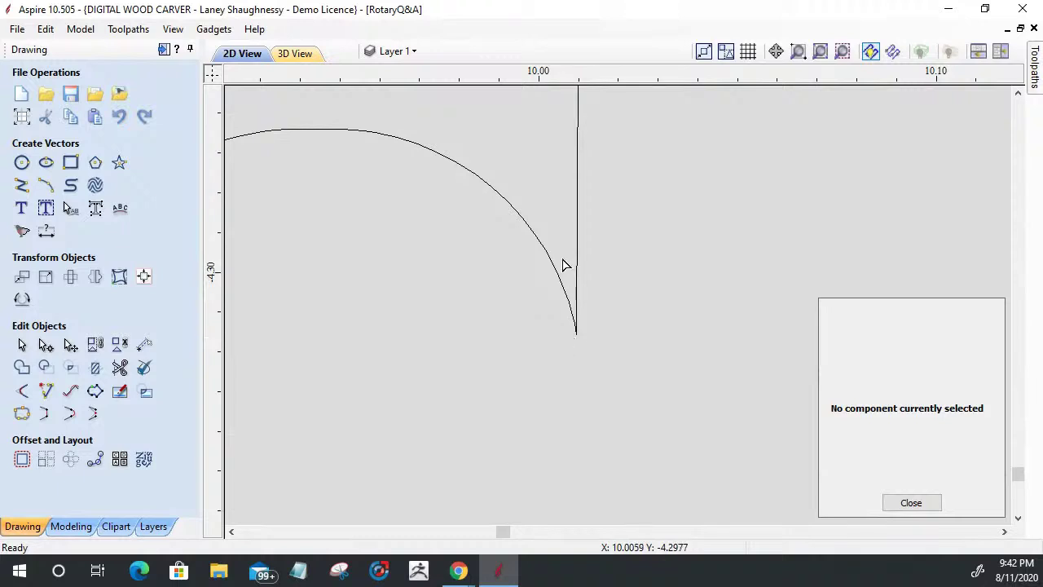
# Try a normal fillet with 0.0625 inch radius at the corner between the small bead and the vertical line, and undo it.
pyautogui.click(570, 306)
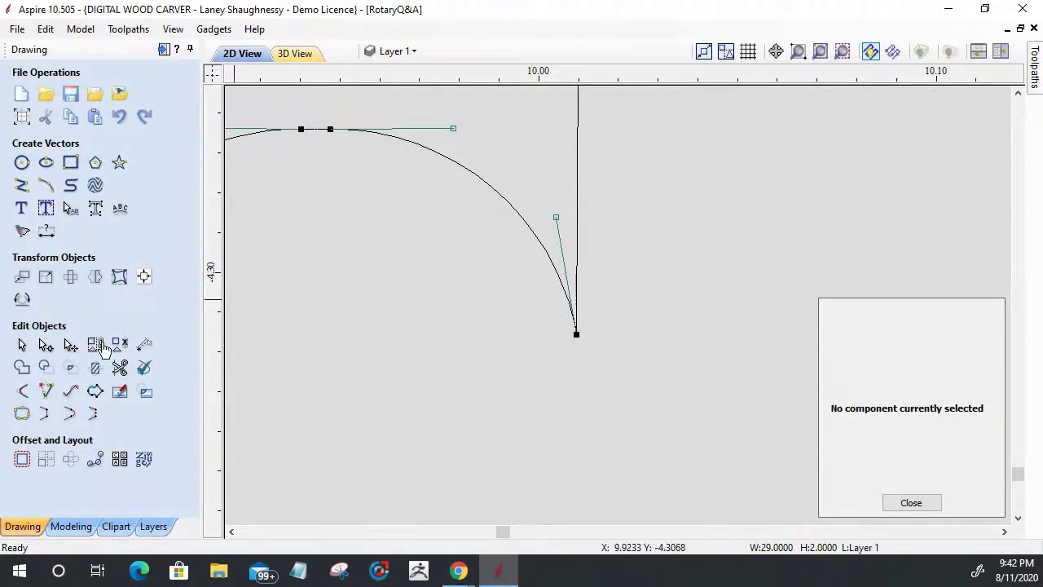
pyautogui.click(22, 344)
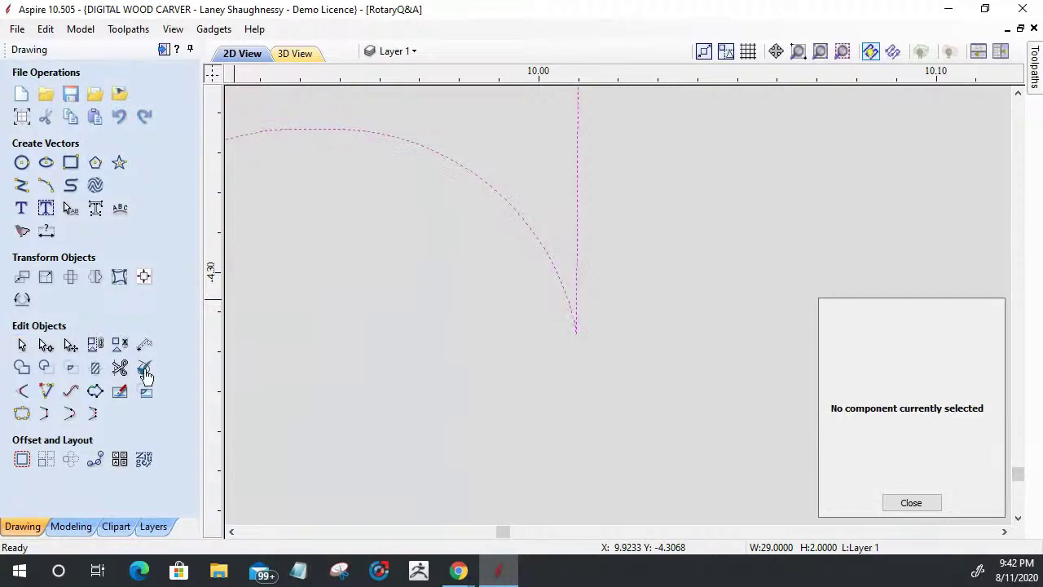
pyautogui.click(22, 391)
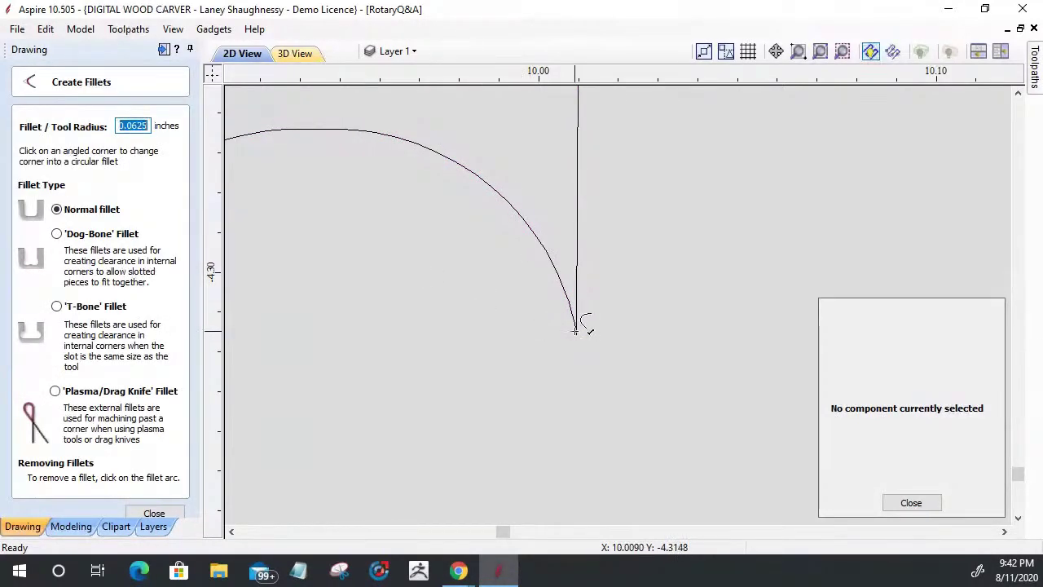
pyautogui.scroll(-5, 576, 330)
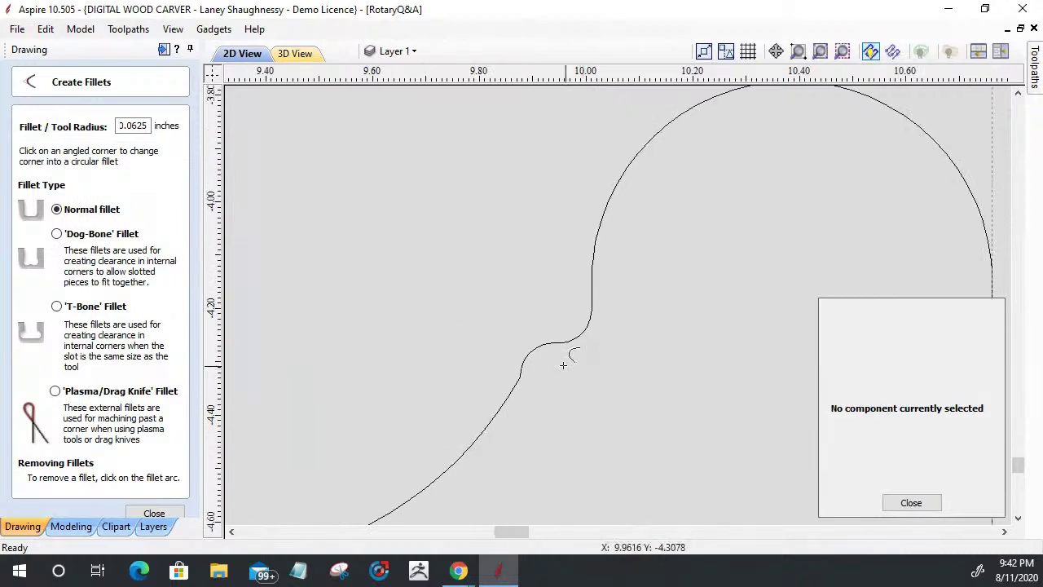
pyautogui.scroll(1, 584, 375)
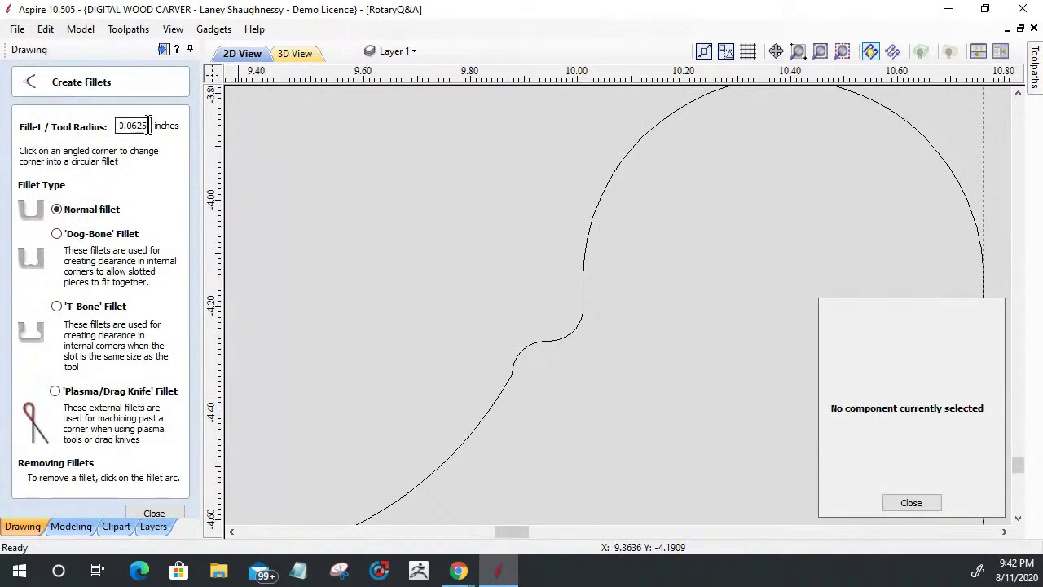
pyautogui.hotkey('ctrl', 'z')
# Apply a normal fillet with .03125 inch radius at the corner between the small bead and the vertical line.
pyautogui.moveTo(148, 121); pyautogui.dragTo(136, 124)
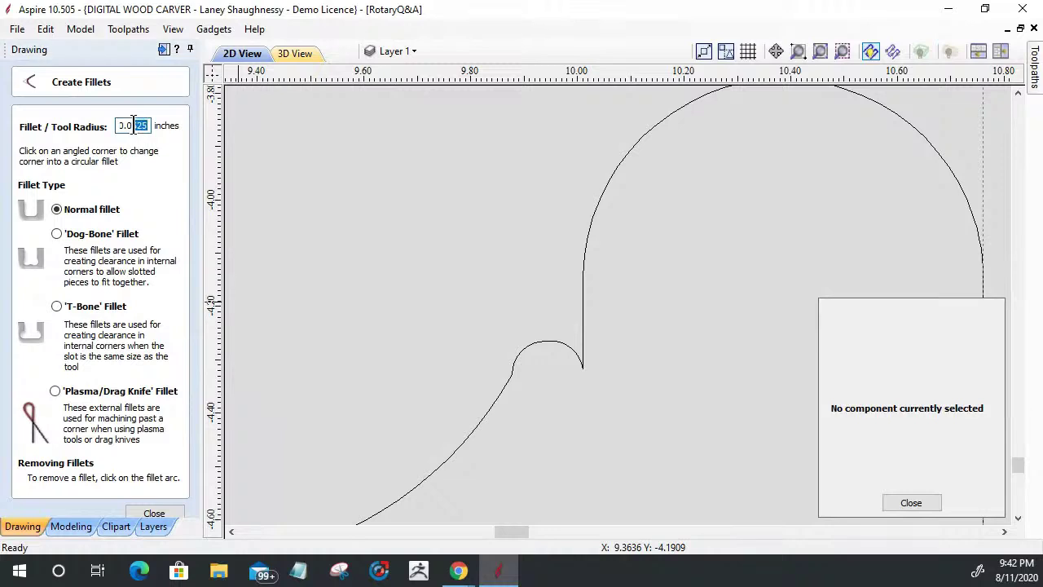
pyautogui.write('31')
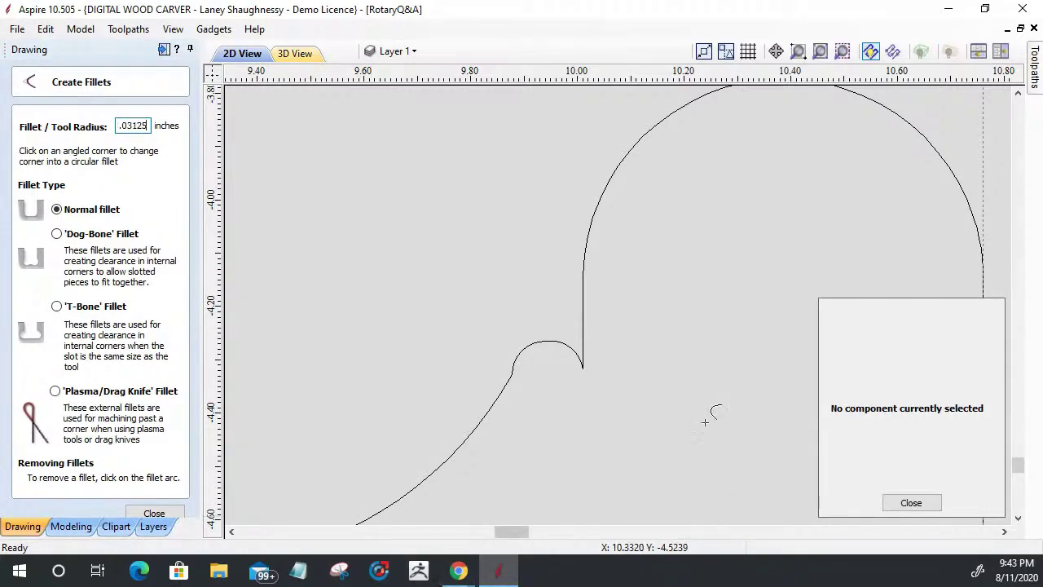
pyautogui.click(583, 366)
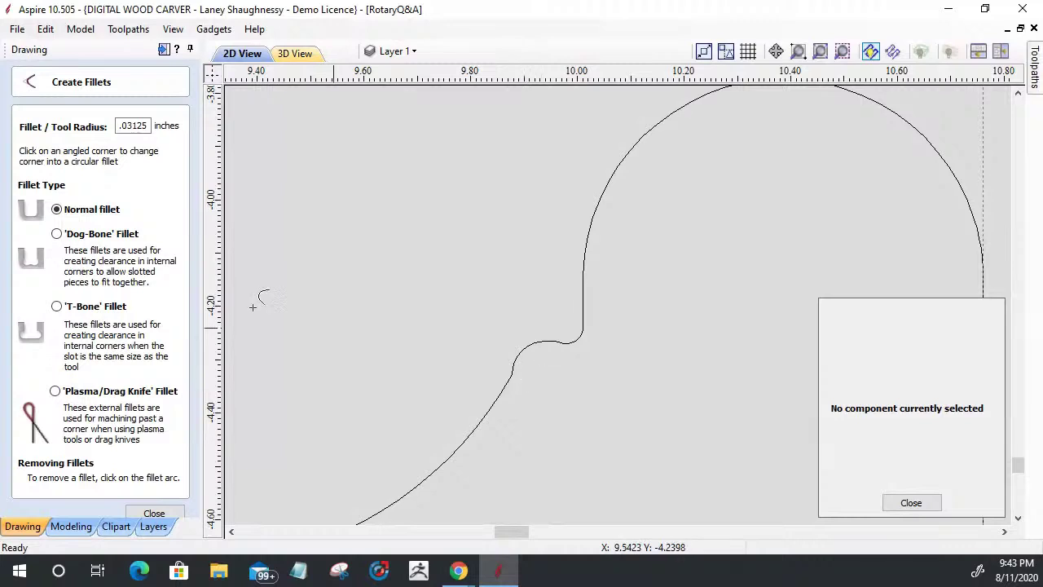
pyautogui.click(155, 514)
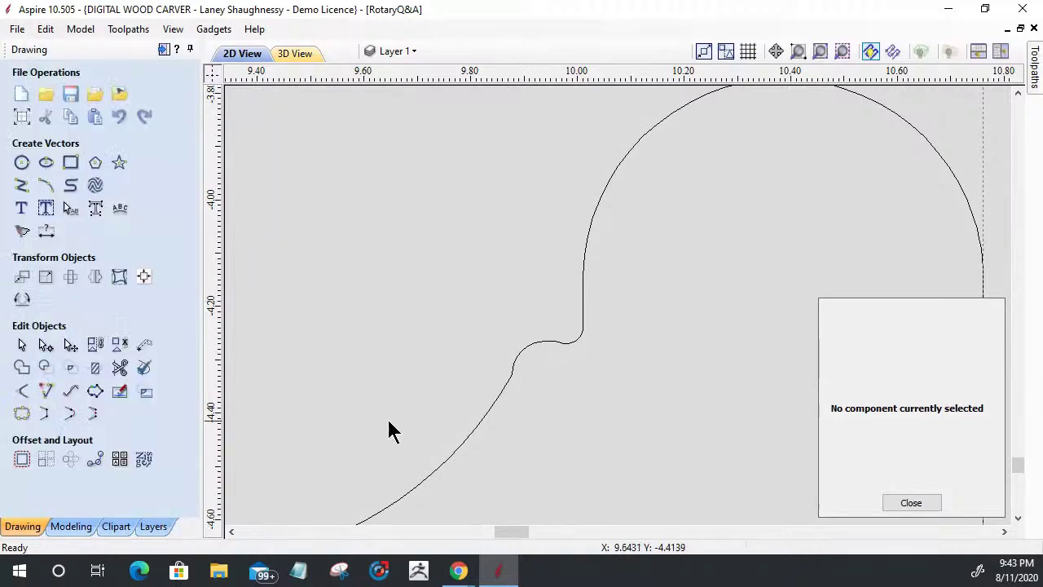
pyautogui.scroll(-3, 399, 400)
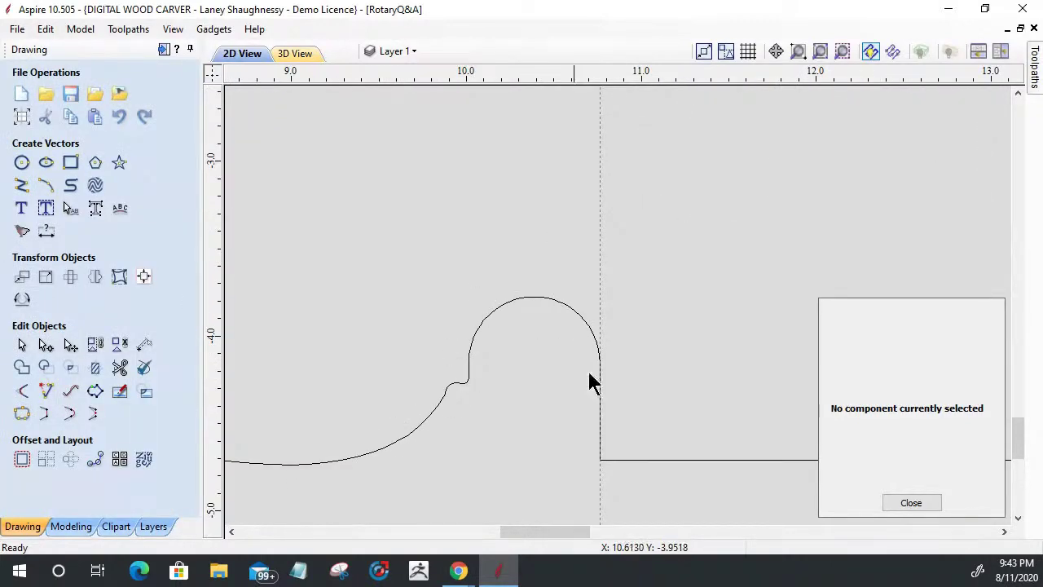
pyautogui.scroll(-6, 592, 380)
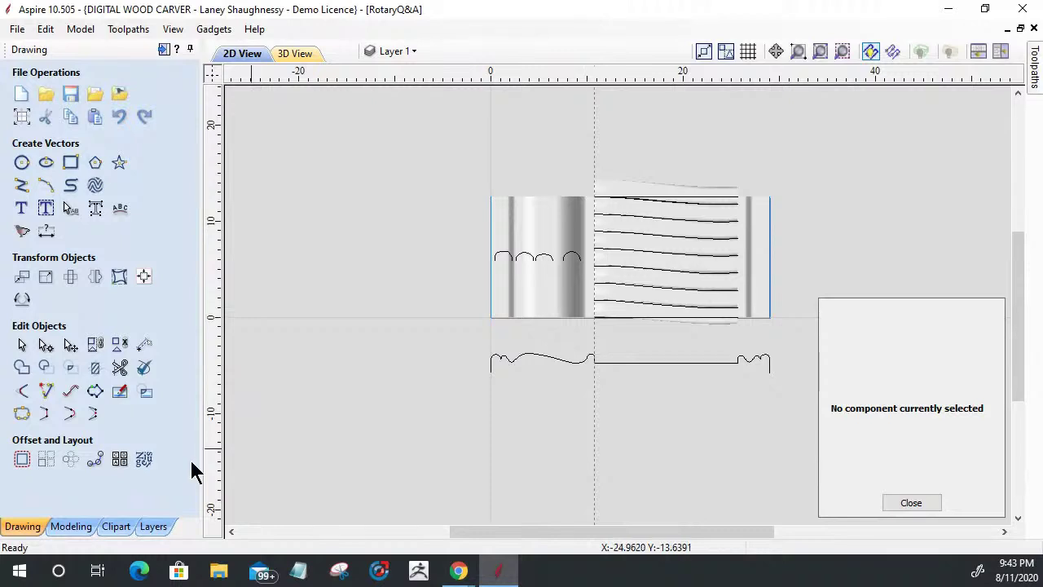
# Delete Component 1, the existing sweep of the column profile, from the component list.
pyautogui.click(81, 526)
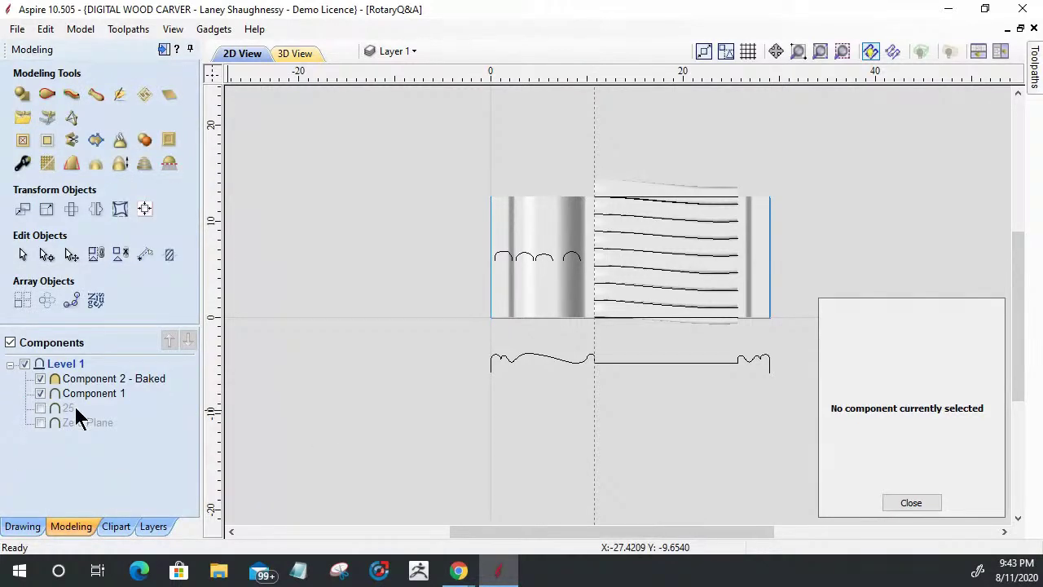
pyautogui.moveTo(90, 401)
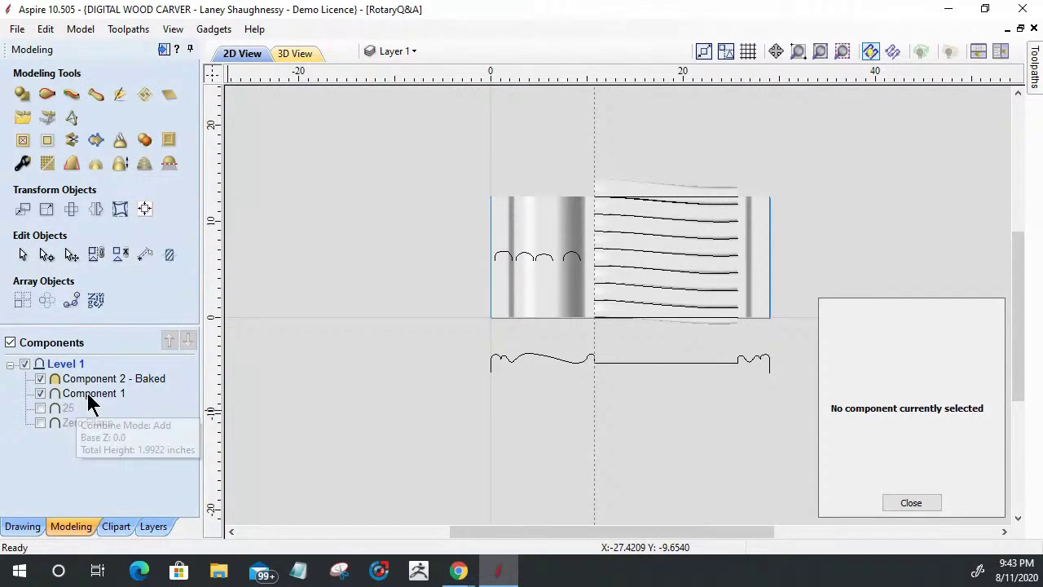
pyautogui.click(91, 399)
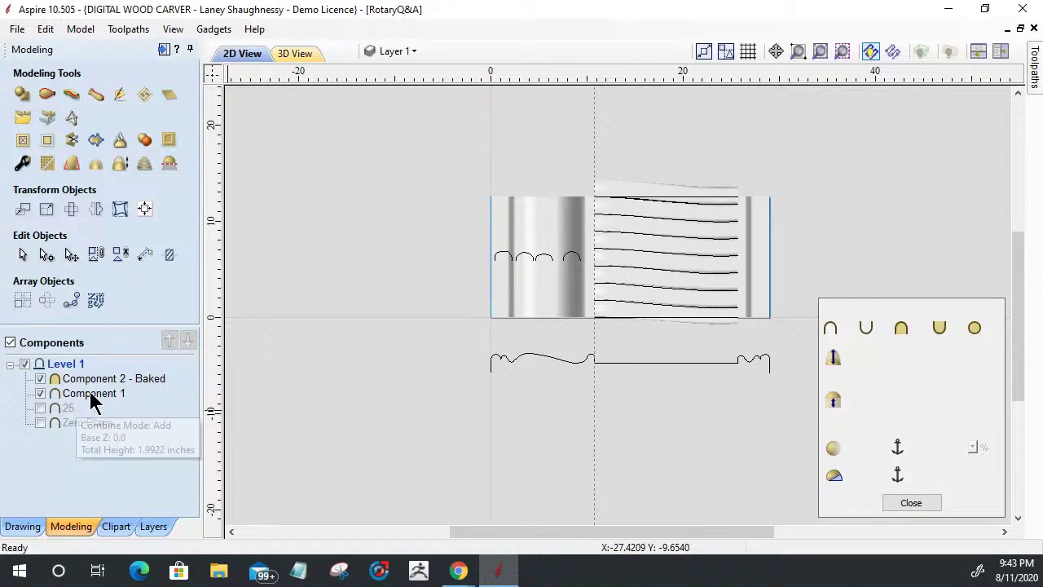
pyautogui.click(87, 400)
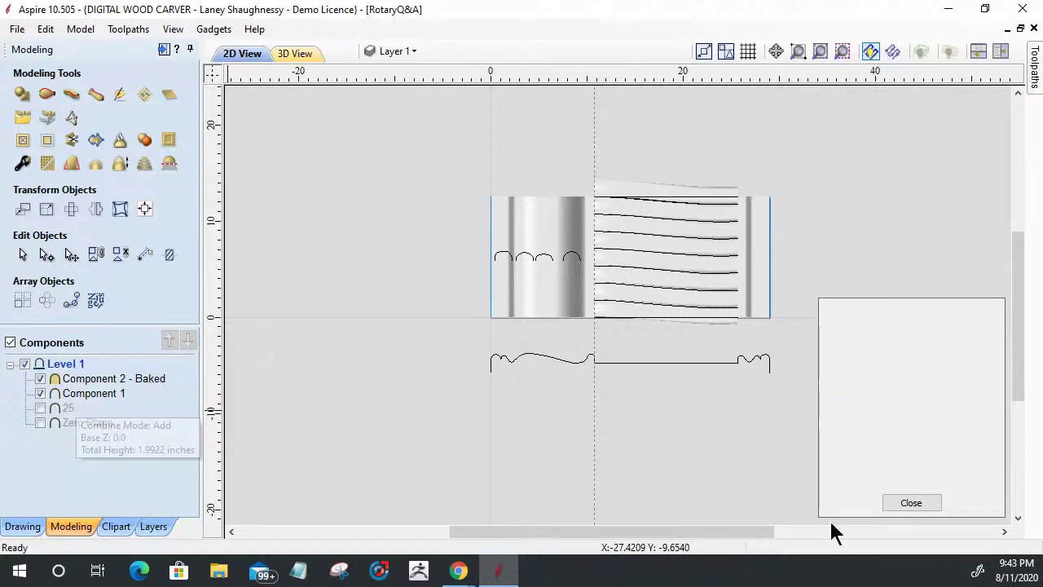
pyautogui.click(910, 503)
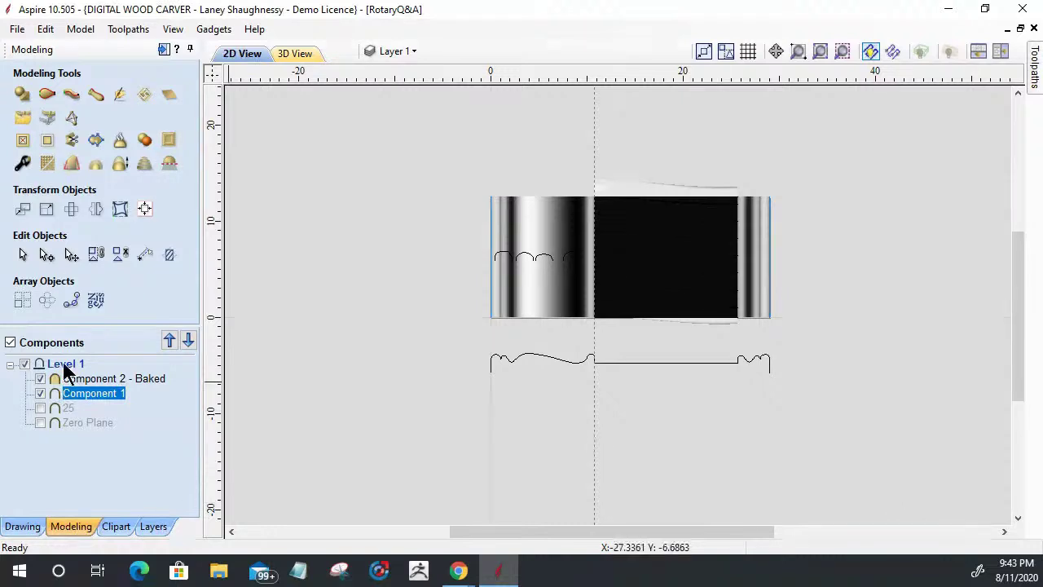
pyautogui.rightClick(89, 396)
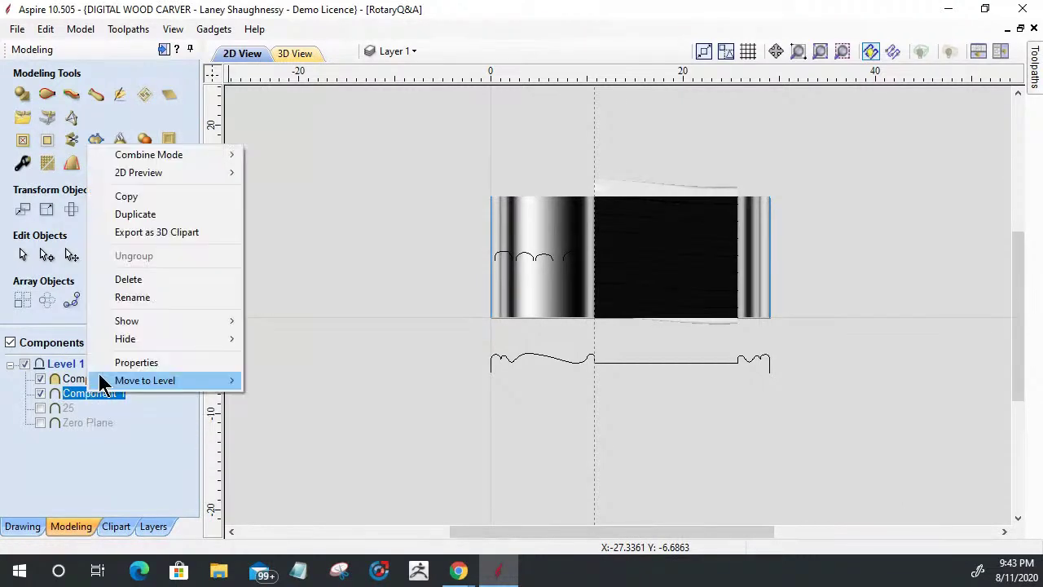
pyautogui.click(106, 279)
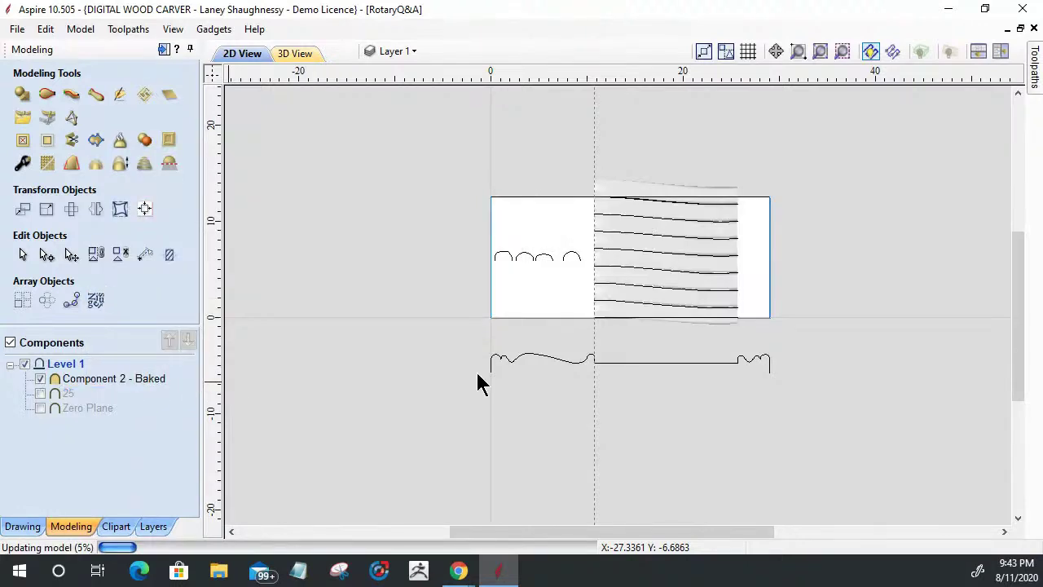
# Start a two rail sweep and assign the vertical vectors at both ends of the job as drive rails.
pyautogui.click(493, 300)
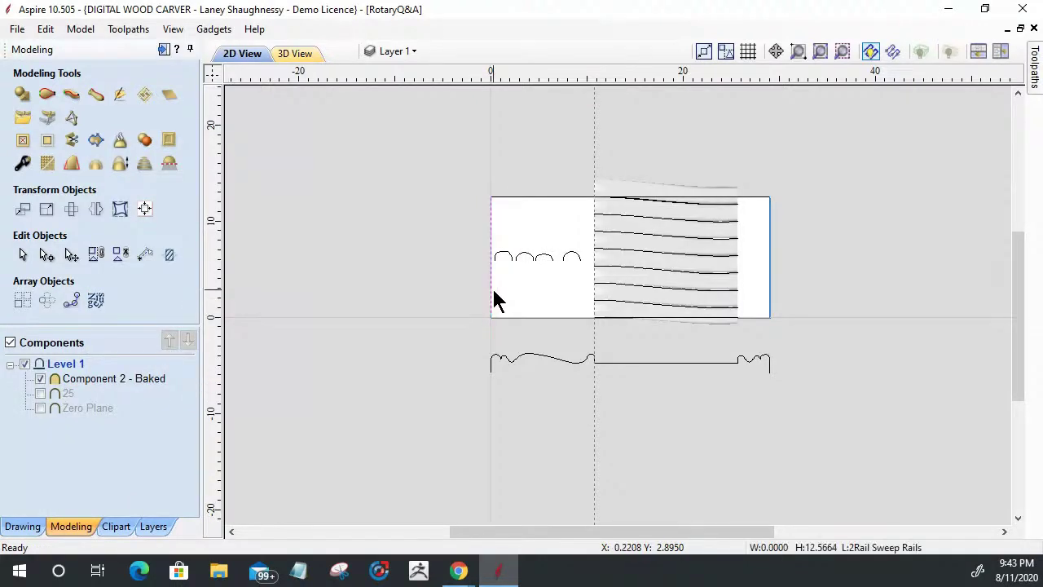
pyautogui.keyDown('shift'); pyautogui.click(771, 298); pyautogui.keyUp('shift')
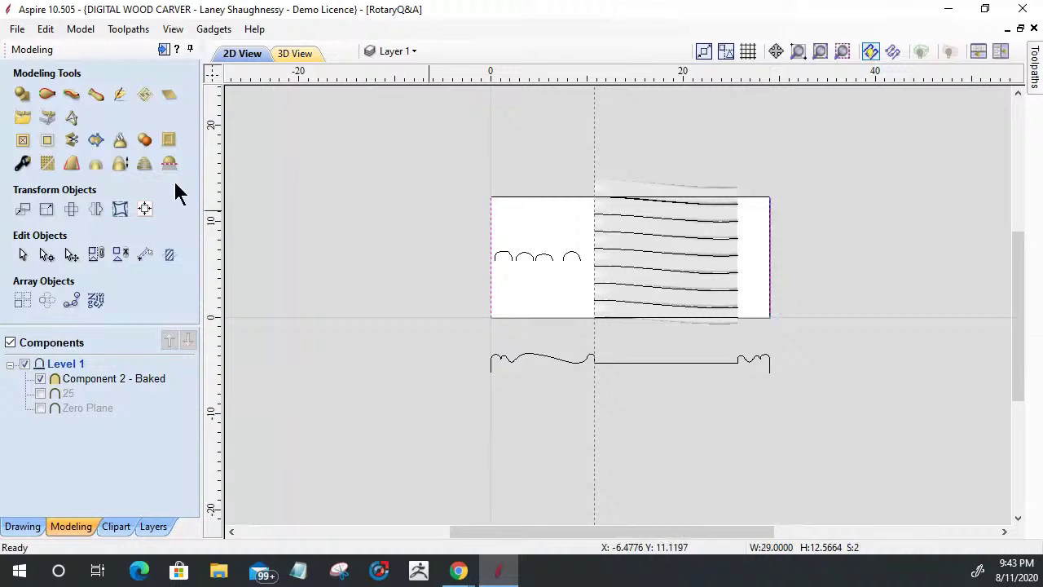
pyautogui.click(46, 94)
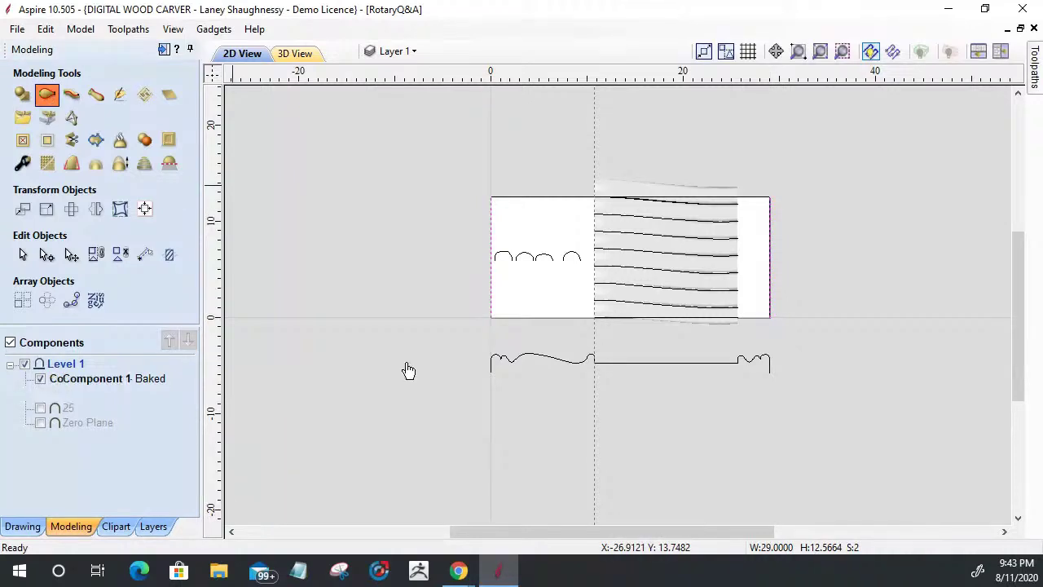
pyautogui.click(526, 364)
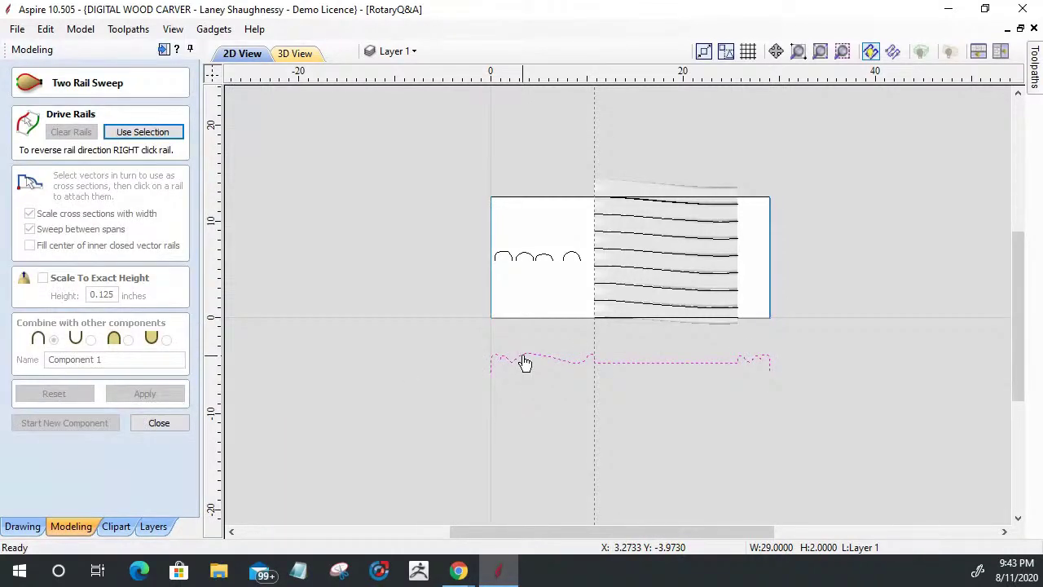
pyautogui.click(492, 300)
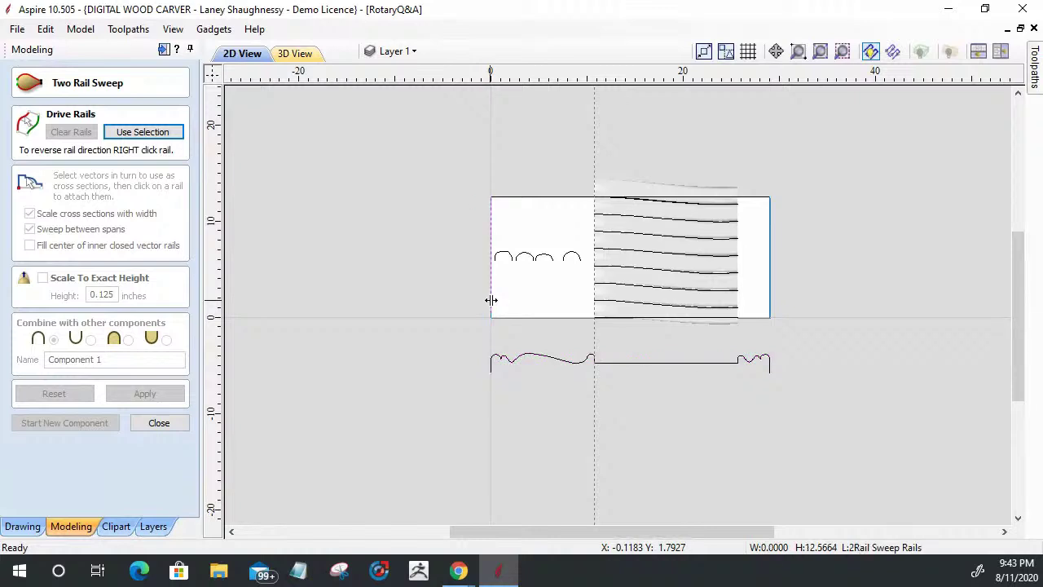
pyautogui.keyDown('shift'); pyautogui.click(769, 299); pyautogui.keyUp('shift')
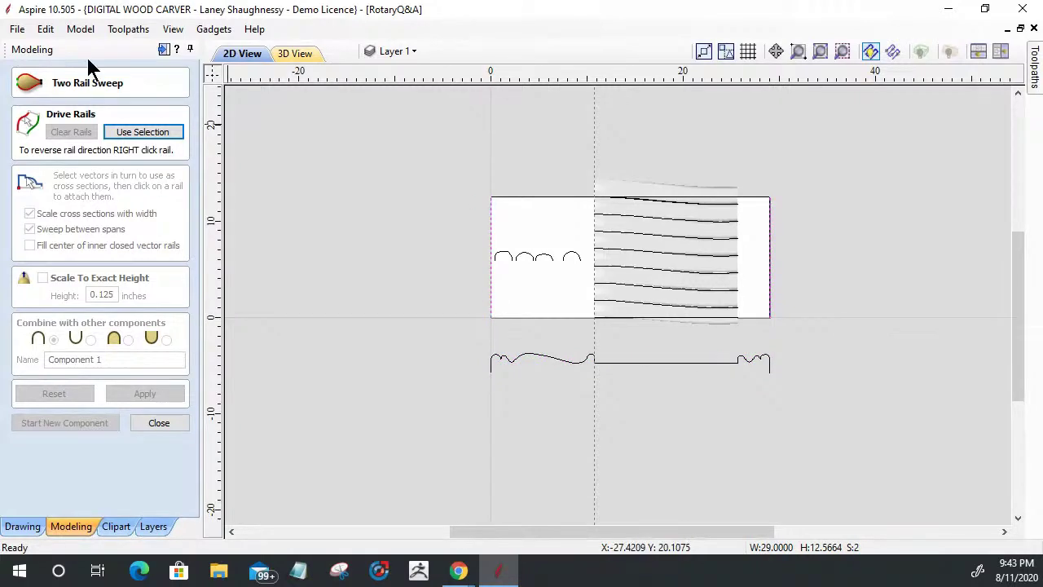
pyautogui.click(140, 132)
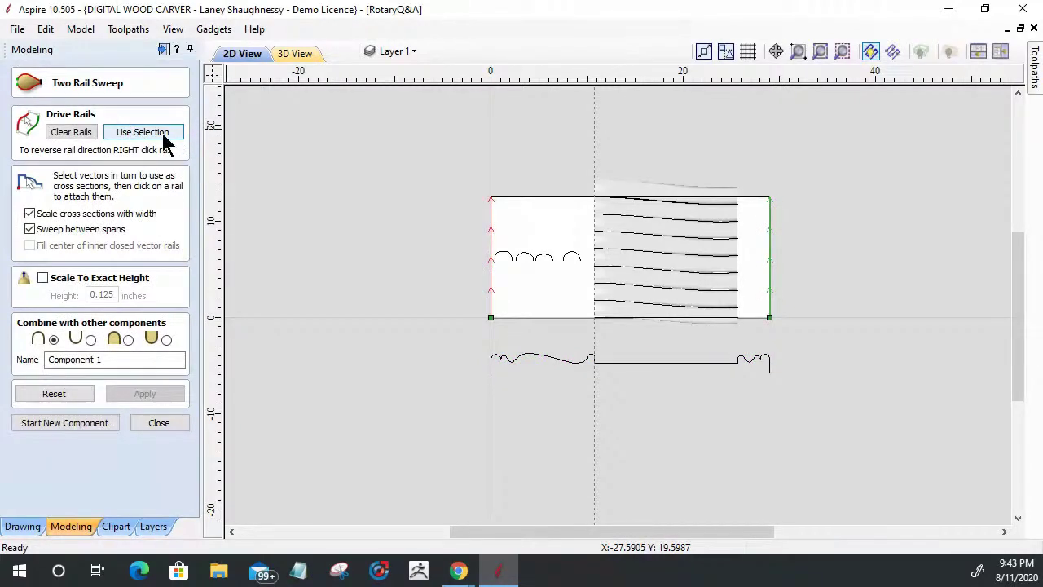
# Sweep the edited column profile along the rails in Add mode as Component 1, and place it below Component 2 - Baked.
pyautogui.click(530, 358)
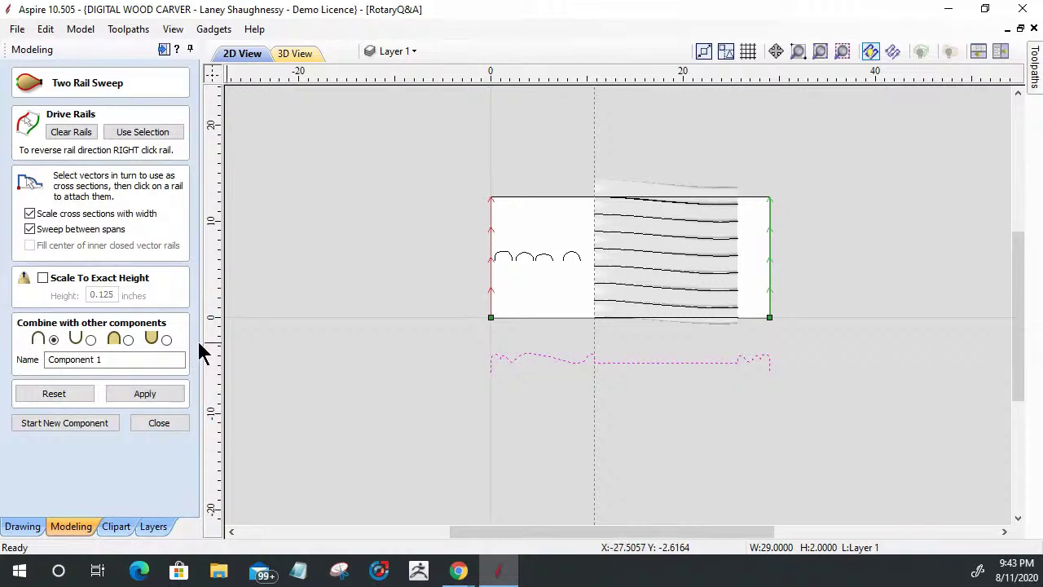
pyautogui.click(145, 394)
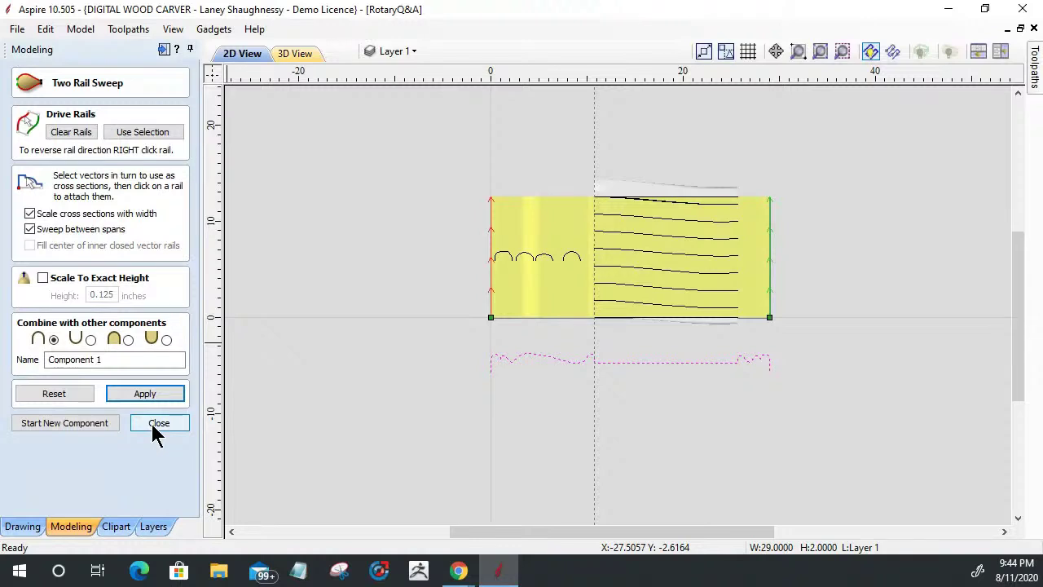
pyautogui.click(151, 421)
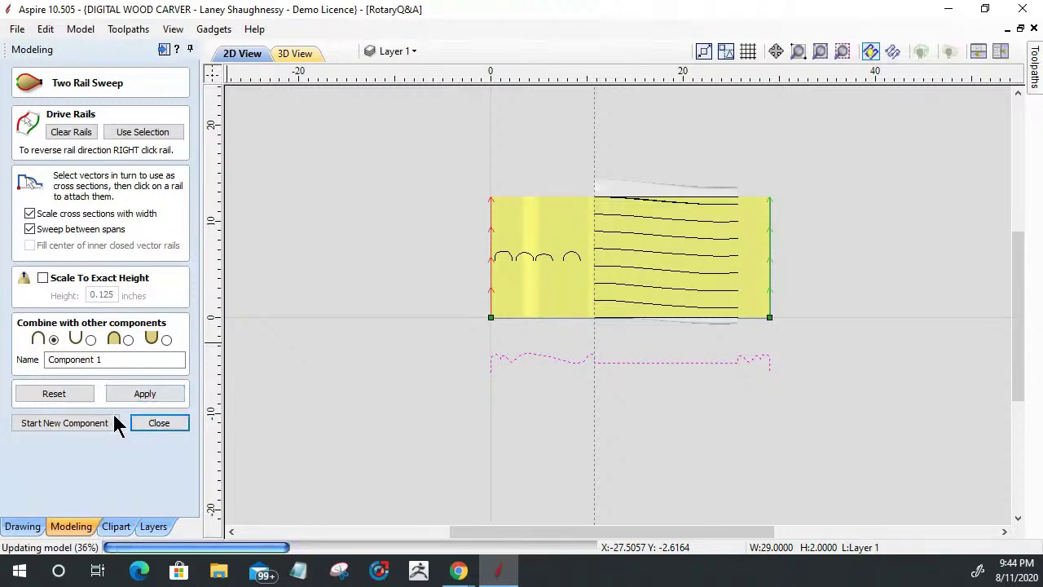
pyautogui.click(174, 426)
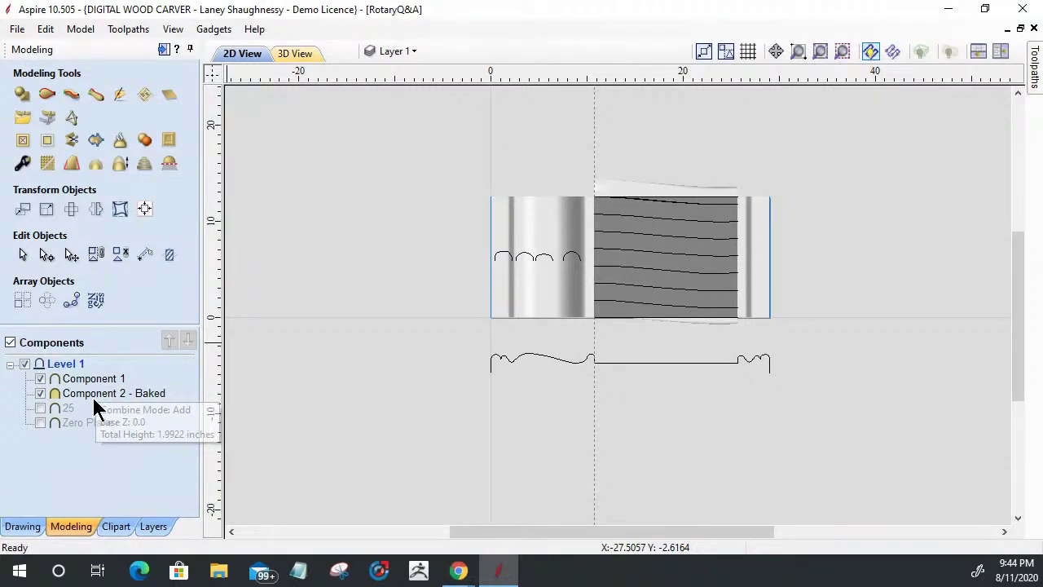
pyautogui.moveTo(90, 378); pyautogui.dragTo(47, 397)
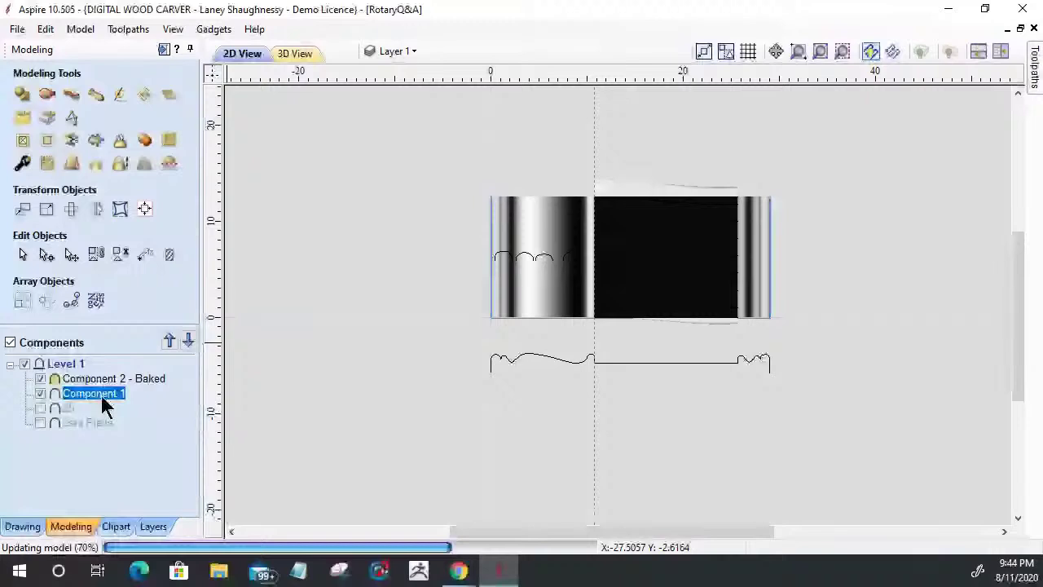
# Examine in 3D how the swept large bead meets the ends of the twisted flutes.
pyautogui.click(295, 54)
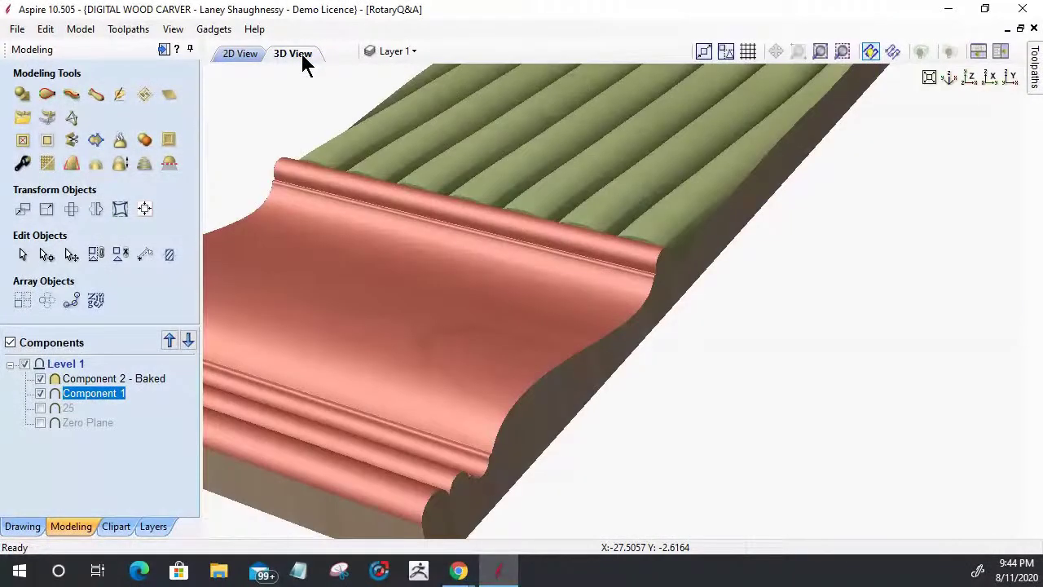
pyautogui.moveTo(255, 390); pyautogui.dragTo(543, 291)
pyautogui.scroll(2, 543, 275)
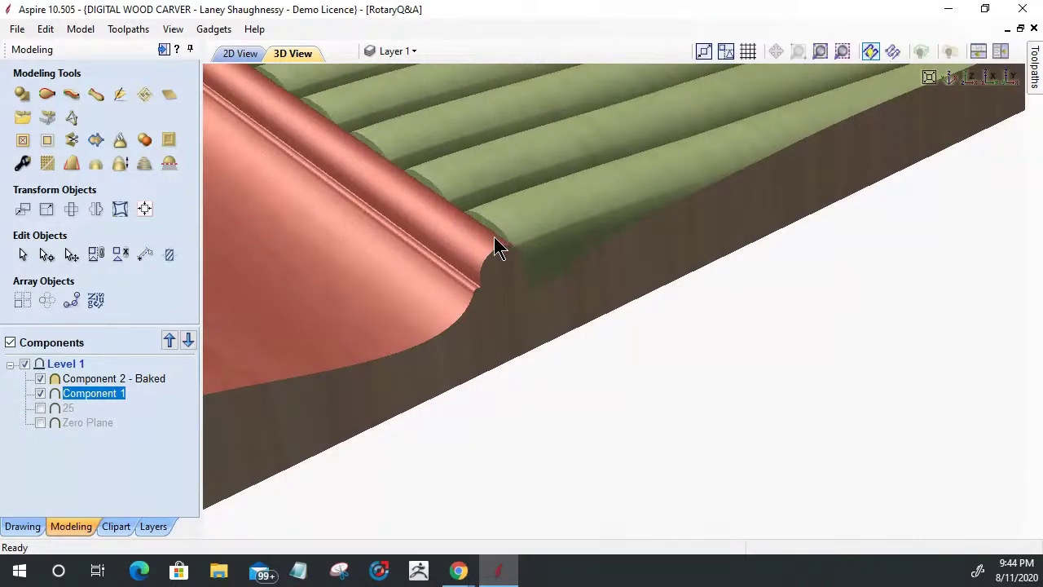
pyautogui.scroll(3, 496, 245)
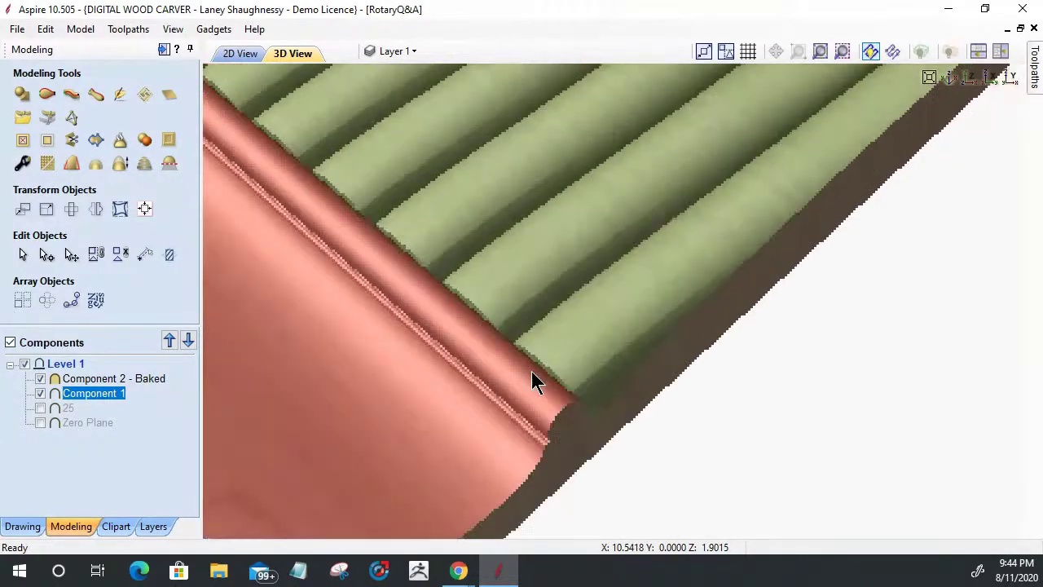
pyautogui.moveTo(531, 373); pyautogui.dragTo(660, 405)
pyautogui.scroll(3, 660, 405)
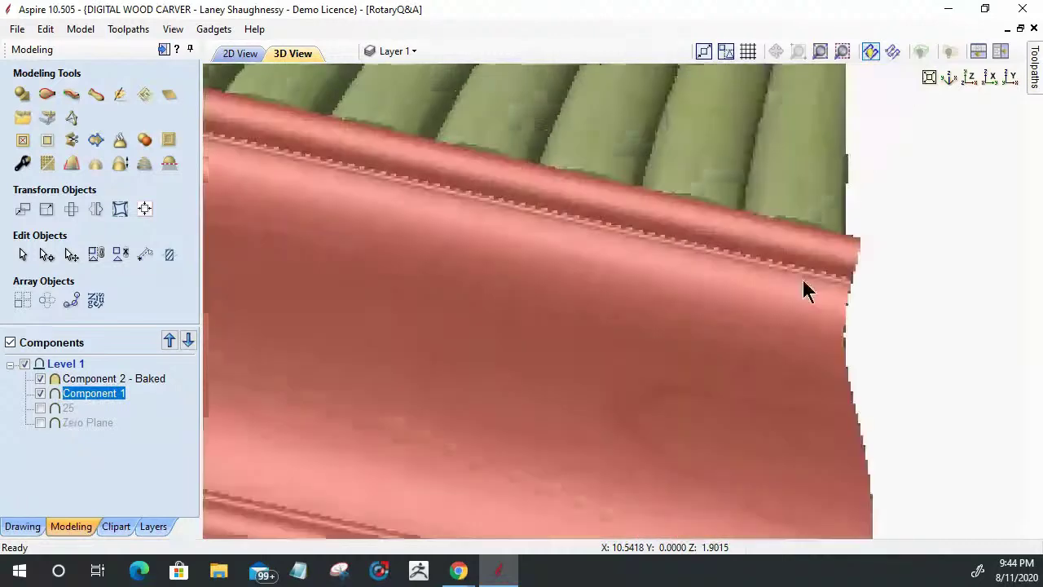
pyautogui.scroll(-2, 853, 234)
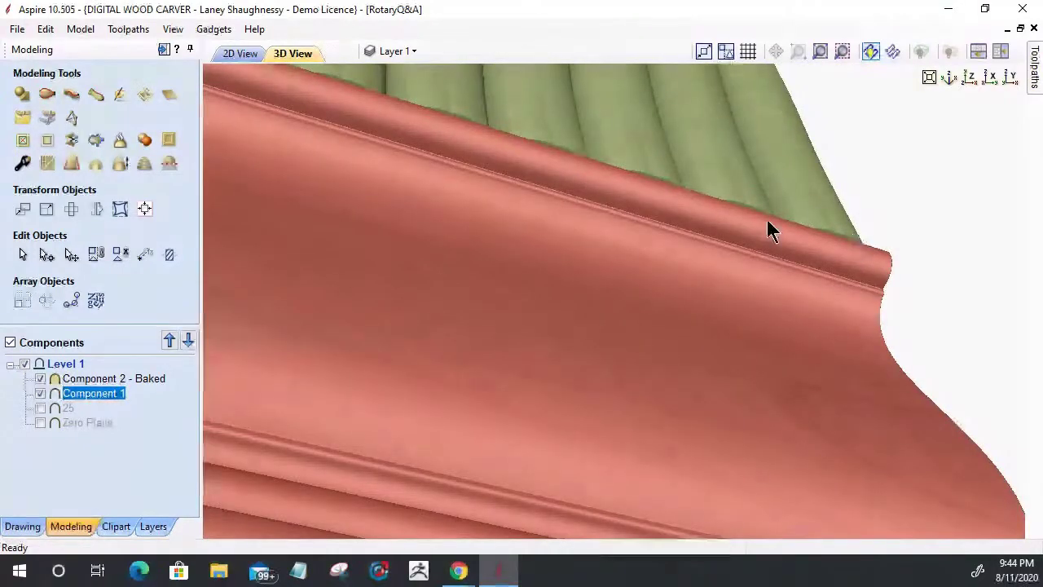
pyautogui.click(240, 53)
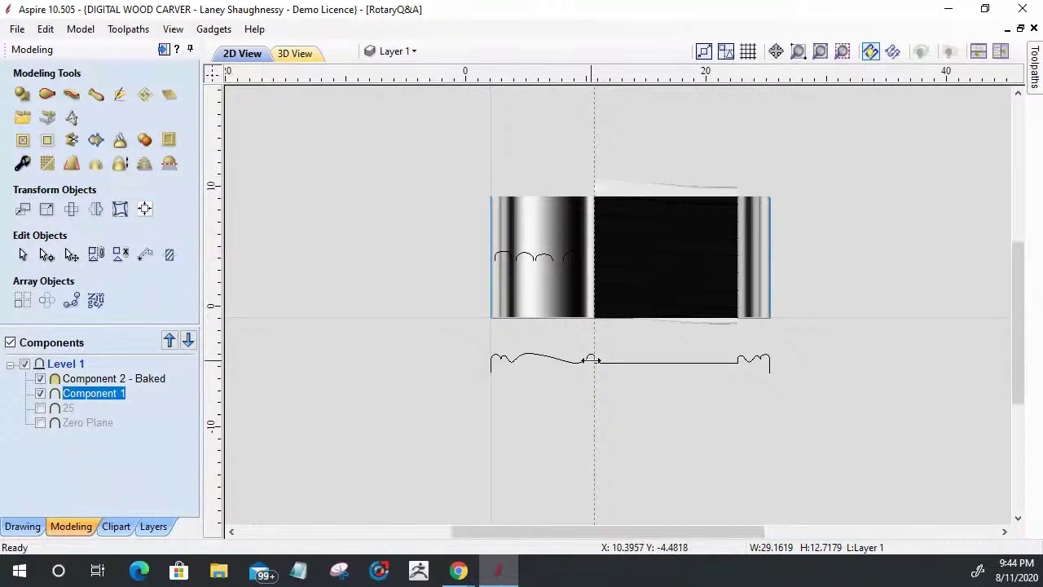
# Delete the newly swept Component 1.
pyautogui.doubleClick(112, 393)
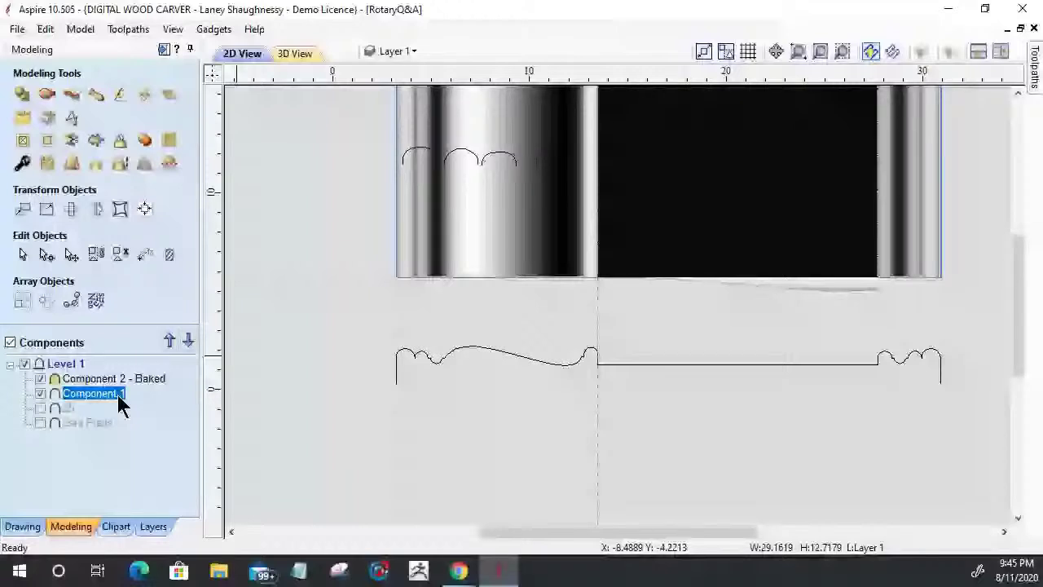
pyautogui.rightClick(121, 405)
pyautogui.click(155, 283)
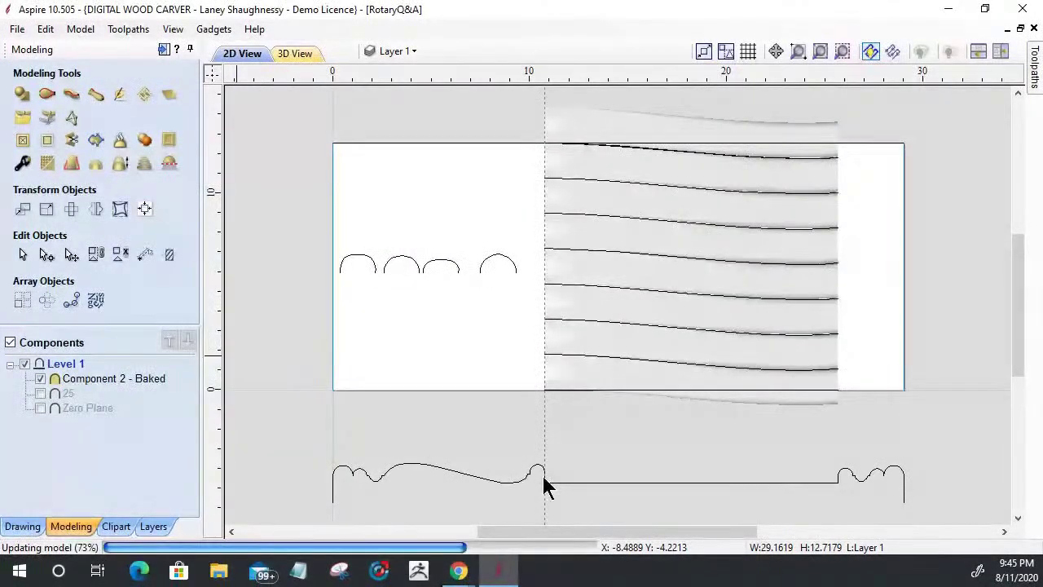
# Cut the profile vector at the node where the large bead's short vertical line meets the small bead's fillet.
pyautogui.scroll(5, 545, 487)
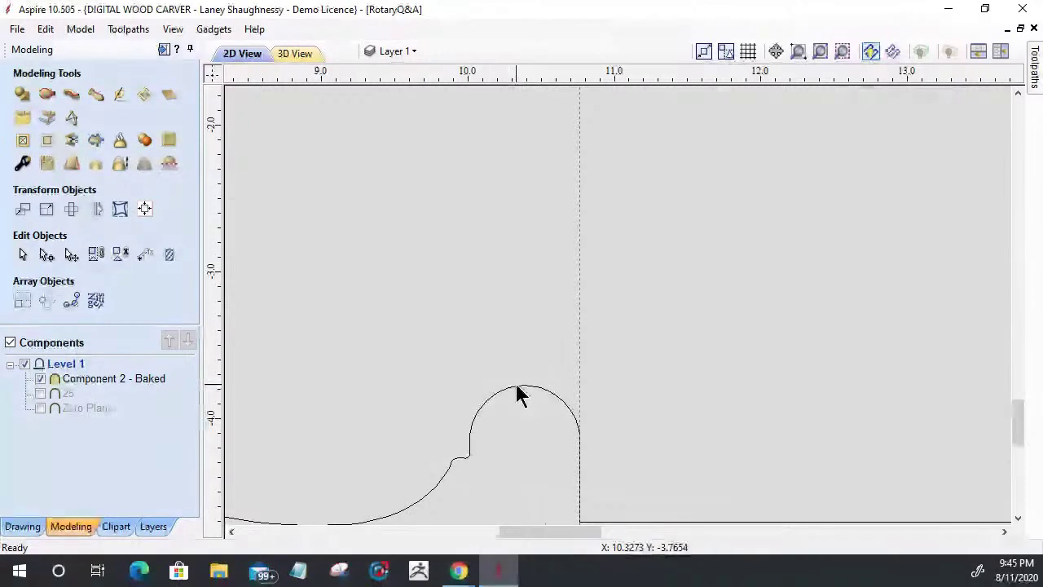
pyautogui.click(519, 391)
pyautogui.press('n')
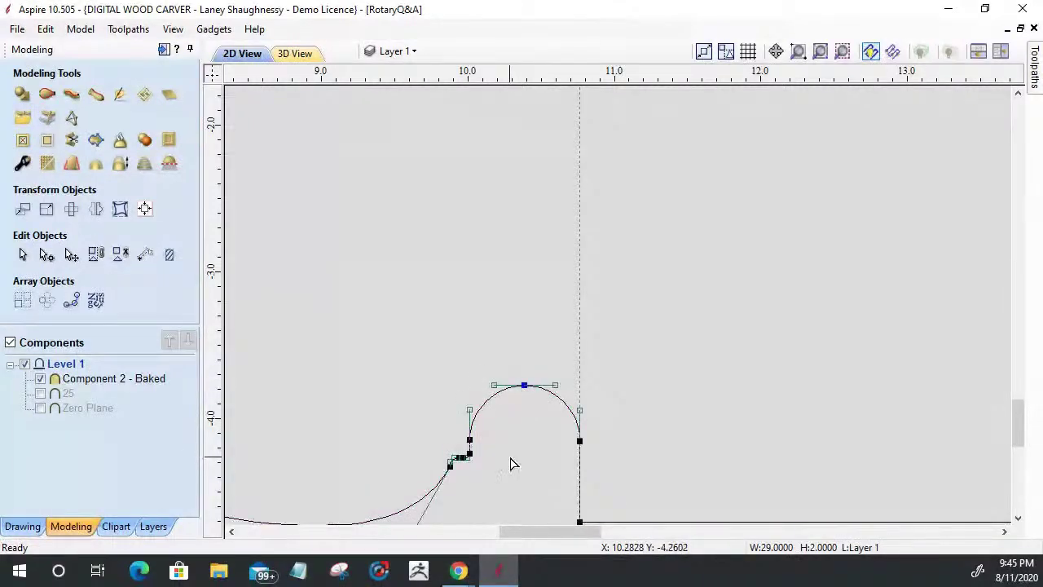
pyautogui.scroll(2, 455, 451)
pyautogui.scroll(1, 455, 451)
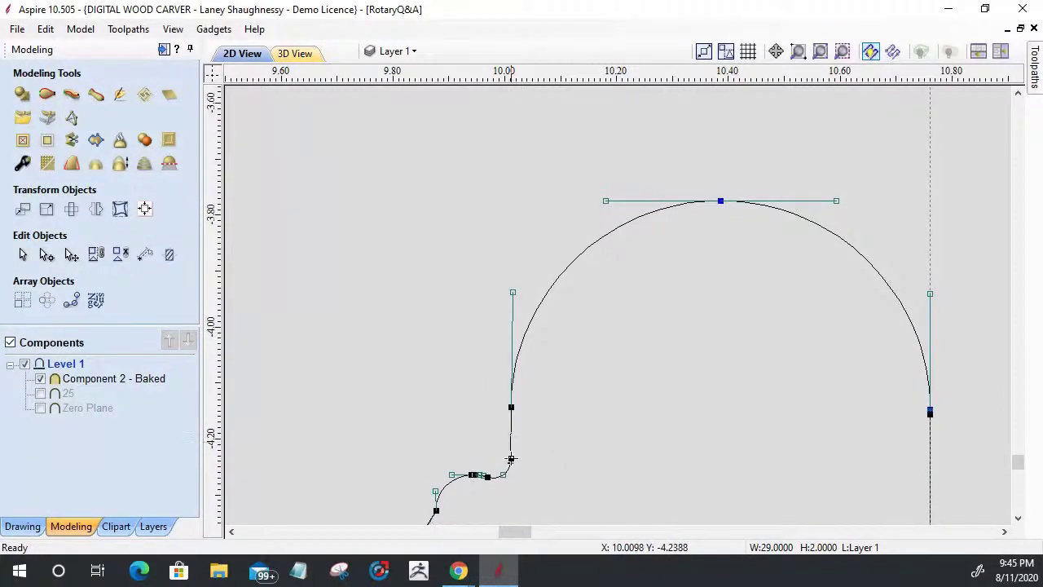
pyautogui.rightClick(512, 459)
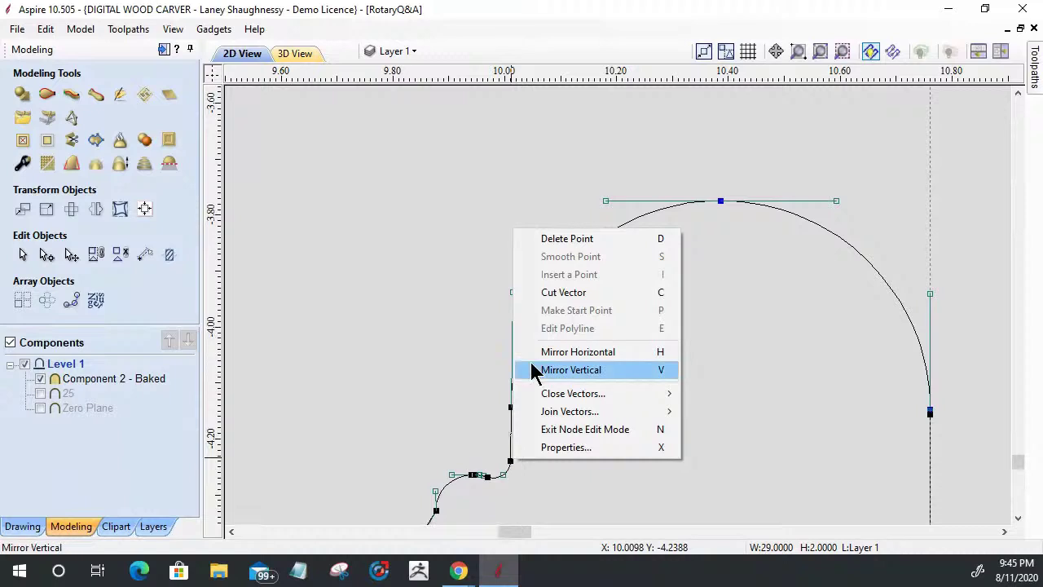
pyautogui.click(551, 294)
# Select the large bead's arc and side nodes and nudge them straight up, leaving the shoulder's lower corner node in place.
pyautogui.scroll(-3, 572, 359)
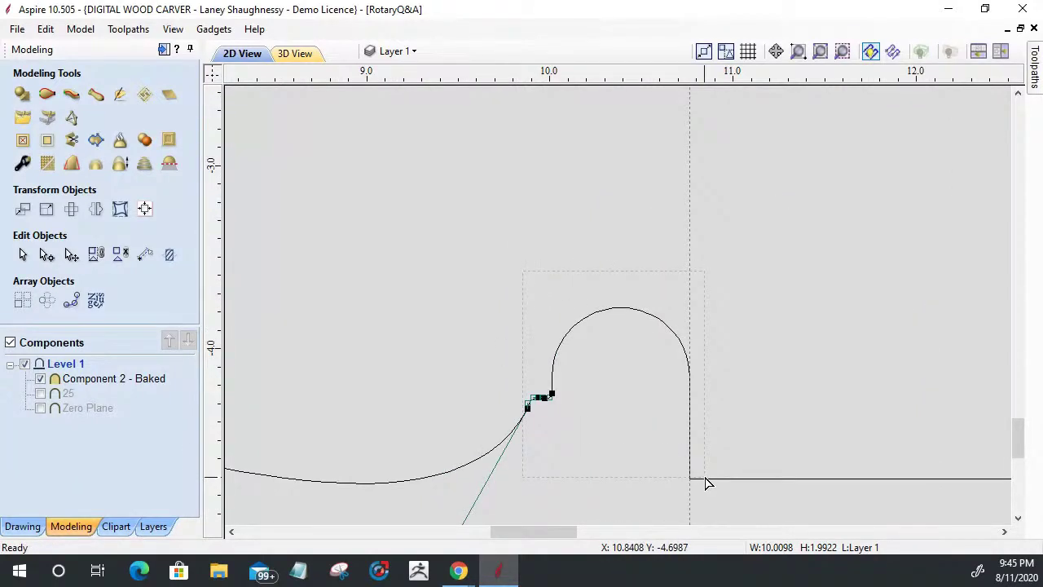
pyautogui.click(644, 335)
pyautogui.click(640, 318)
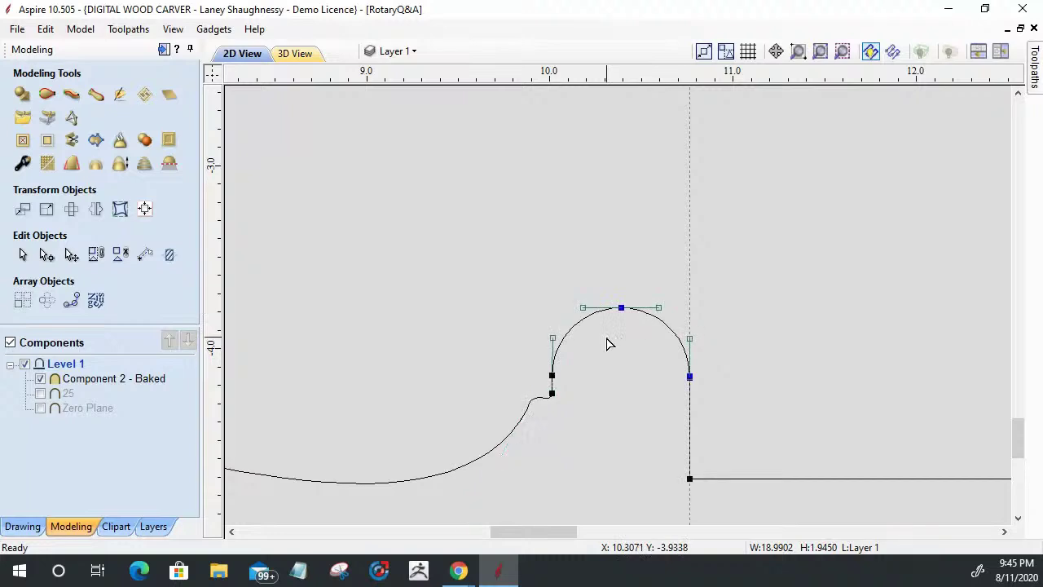
pyautogui.click(706, 410)
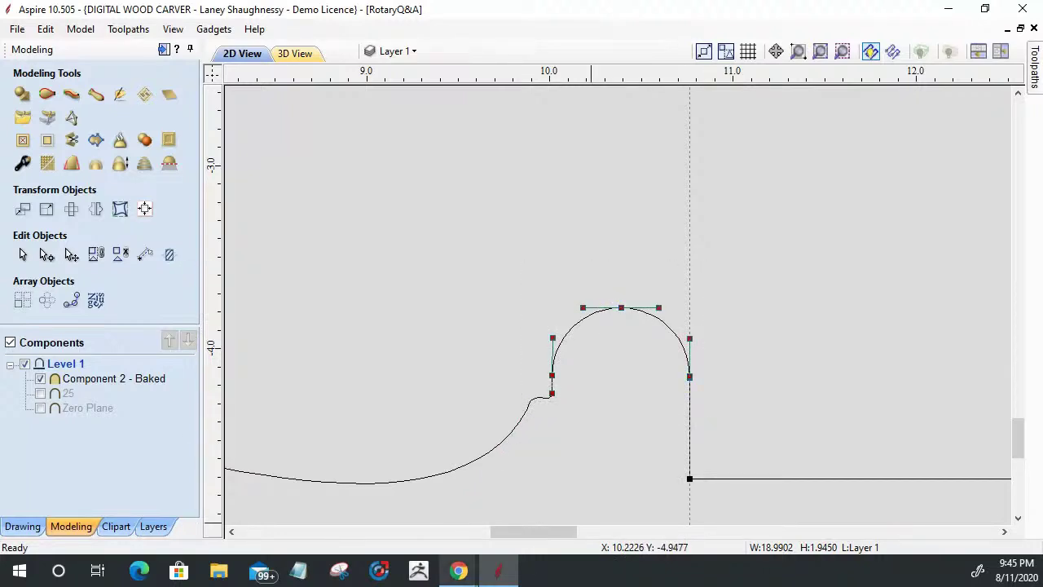
pyautogui.press('Up')
pyautogui.press('Up')
pyautogui.press('Up')
pyautogui.press('Up')
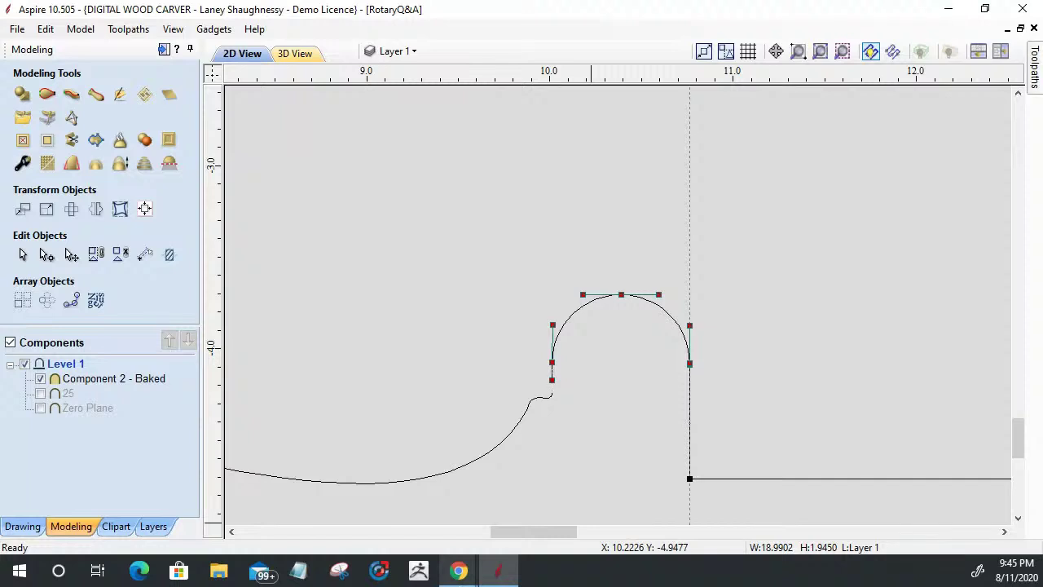
# Nudge the large bead's selected arc and side nodes further straight up, then deselect the profile.
pyautogui.press('Up')
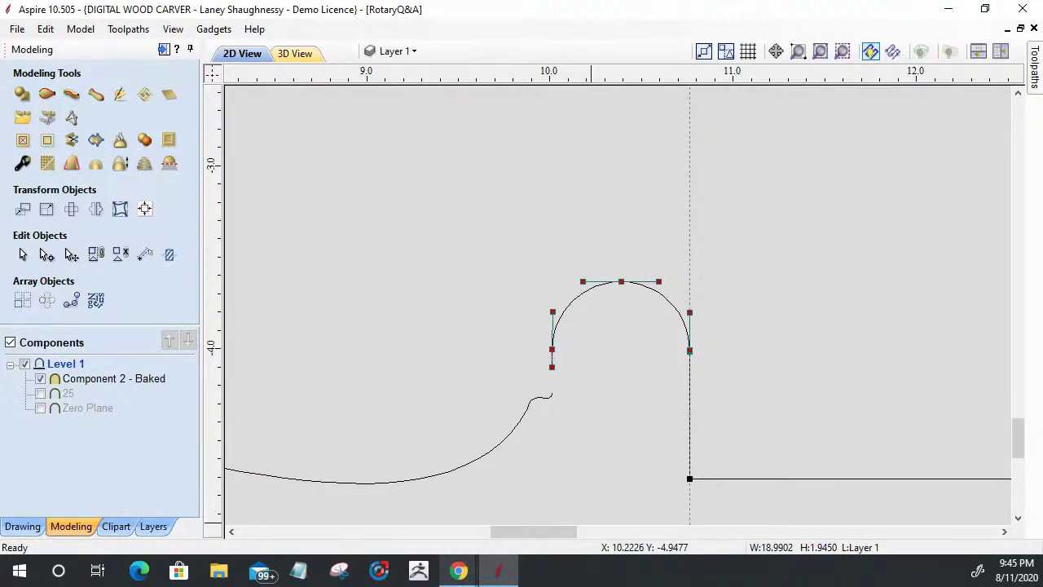
pyautogui.press('Up')
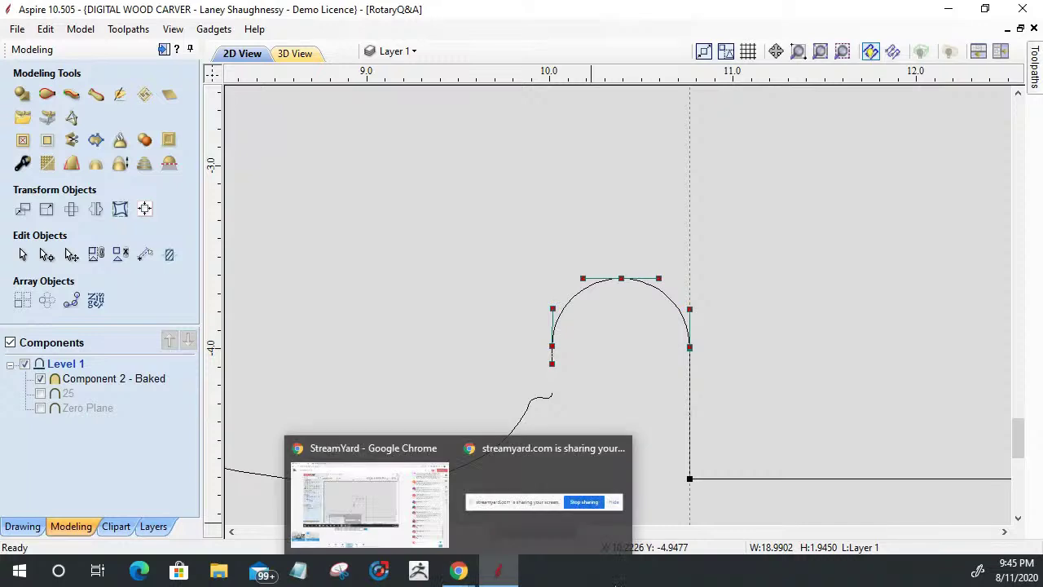
pyautogui.click(577, 371)
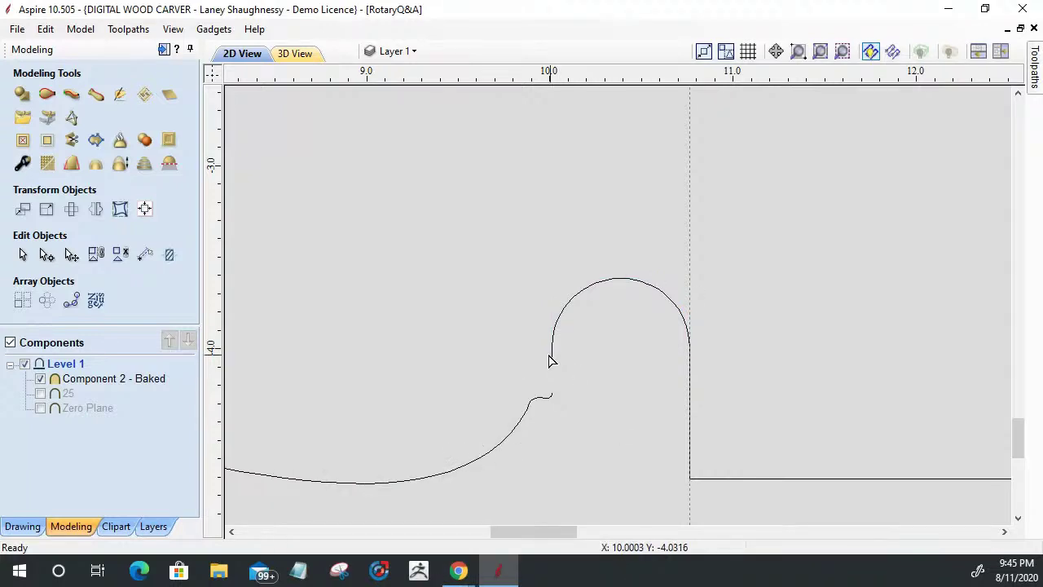
# Join the large bead's short vertical side to the small bead's fillet end with a straight line, making the profile one vector.
pyautogui.click(542, 399)
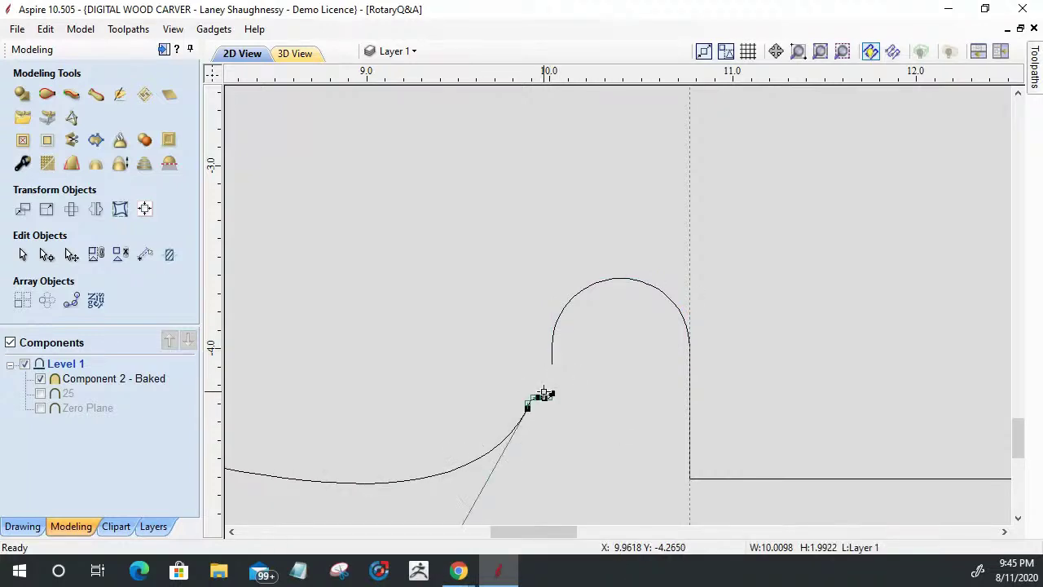
pyautogui.click(553, 349)
pyautogui.keyDown('shift'); pyautogui.click(543, 401); pyautogui.keyUp('shift')
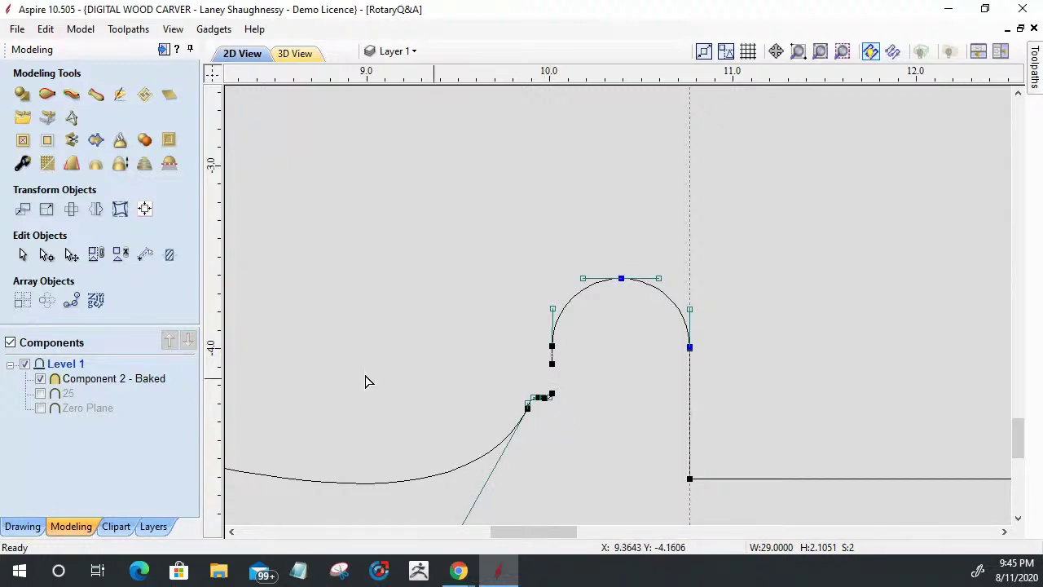
pyautogui.click(22, 524)
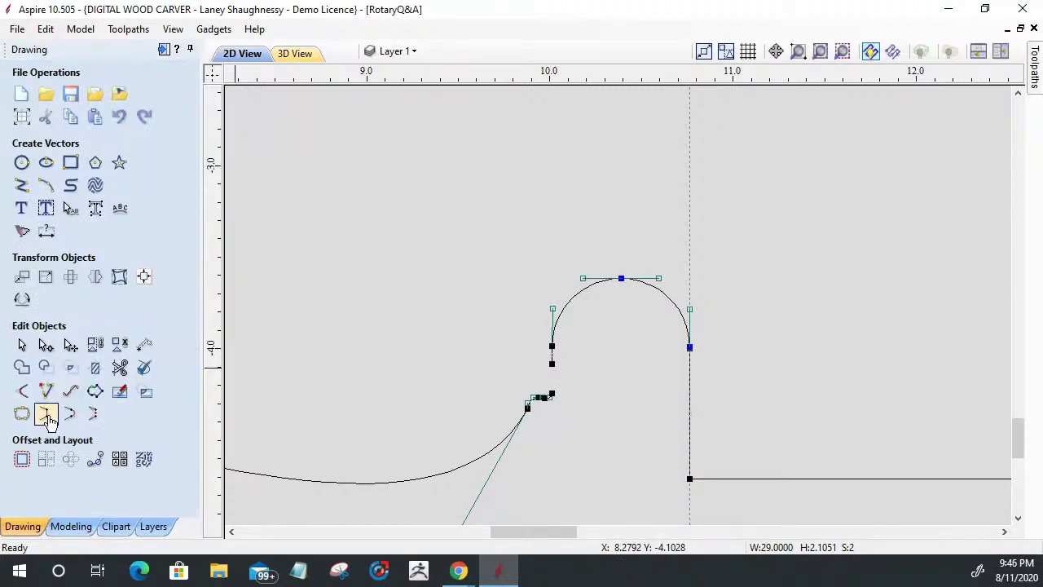
pyautogui.click(46, 413)
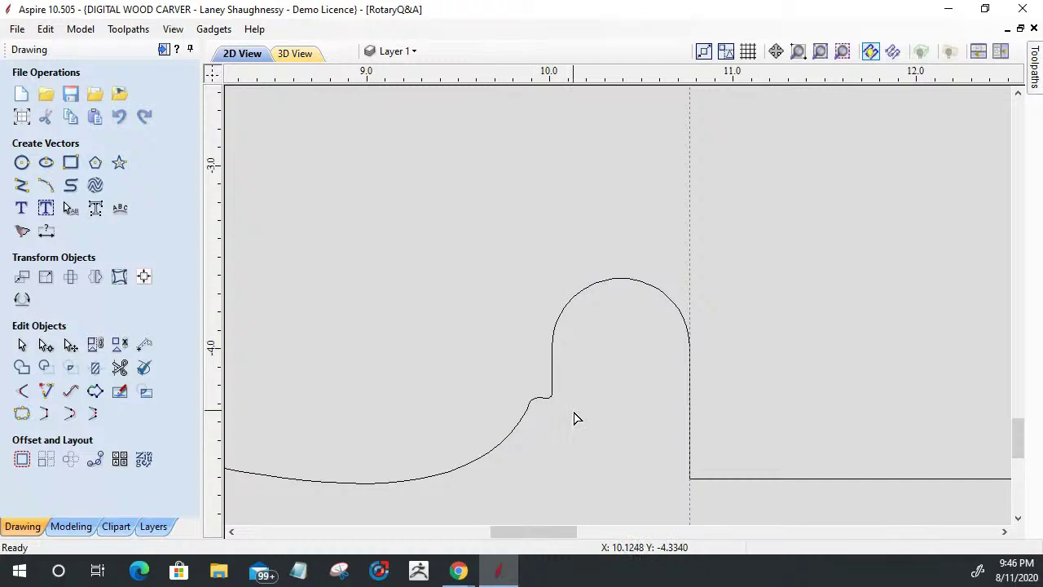
pyautogui.scroll(3, 552, 412)
pyautogui.scroll(-6, 562, 399)
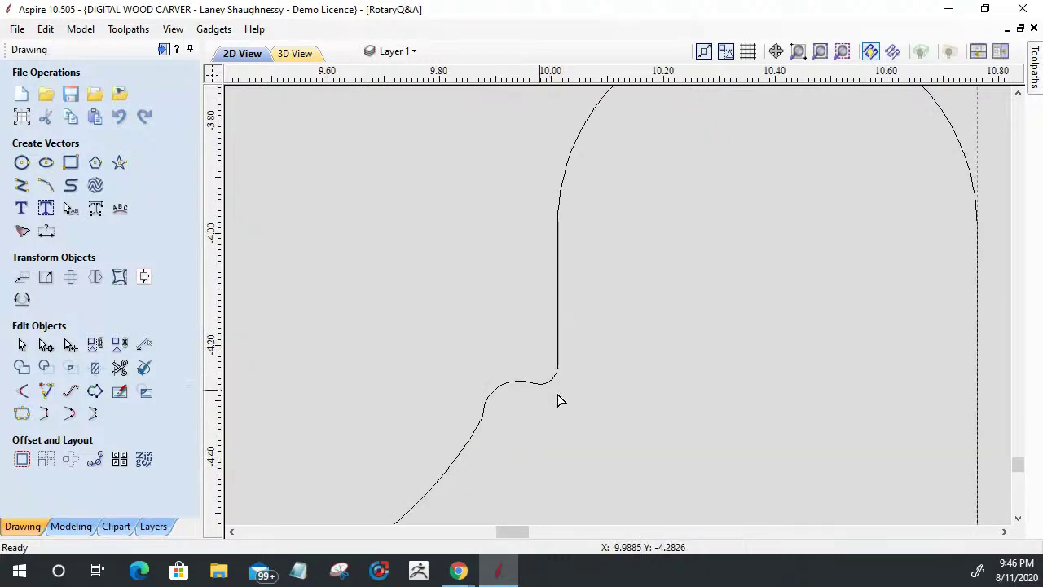
# Start a Two Rail Sweep with the vertical lines at both ends of the work area as drive rails and the column profile as cross section.
pyautogui.scroll(-2, 568, 401)
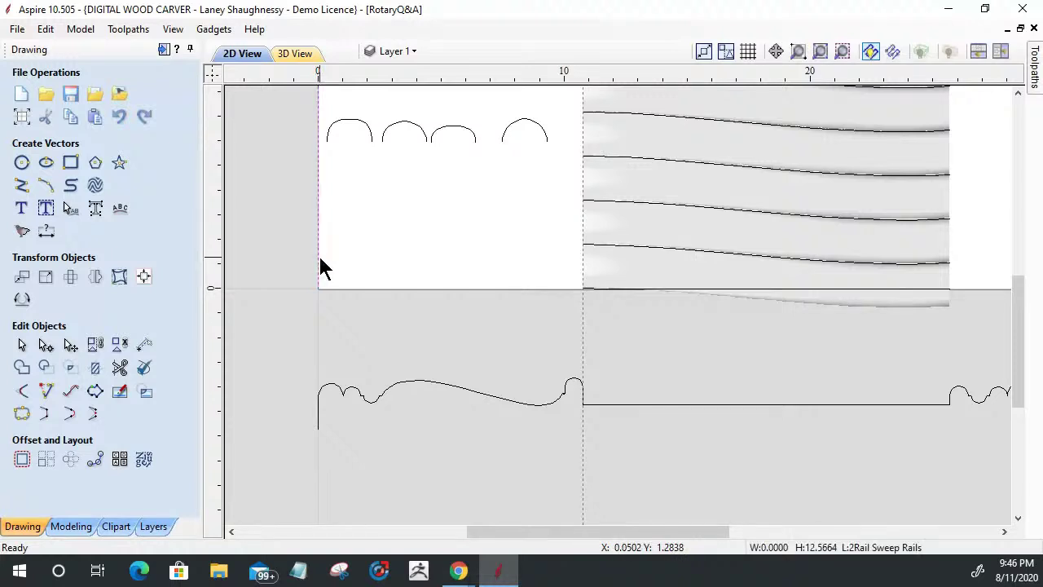
pyautogui.scroll(-3, 778, 299)
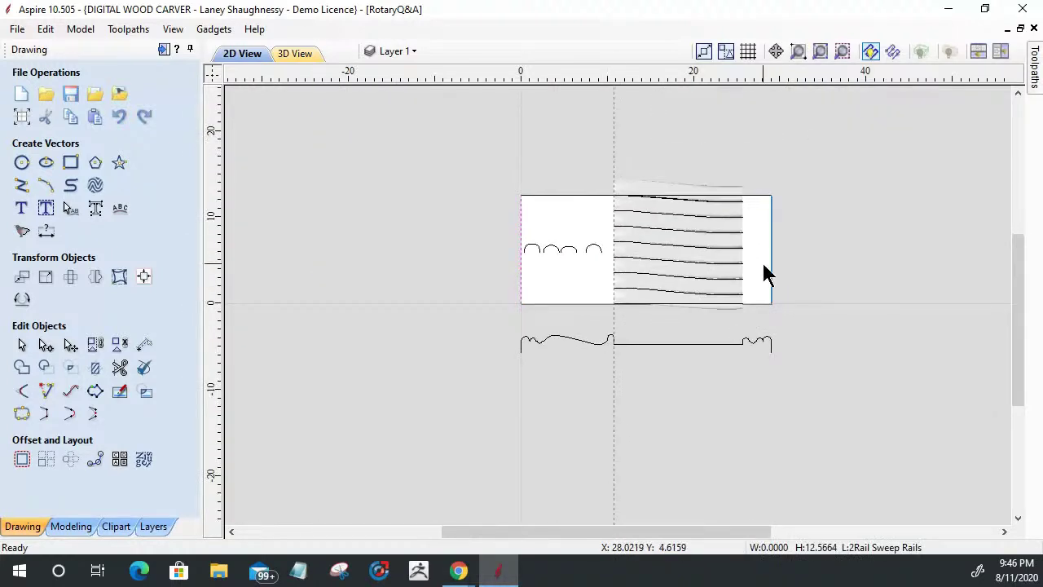
pyautogui.keyDown('shift'); pyautogui.click(772, 262); pyautogui.keyUp('shift')
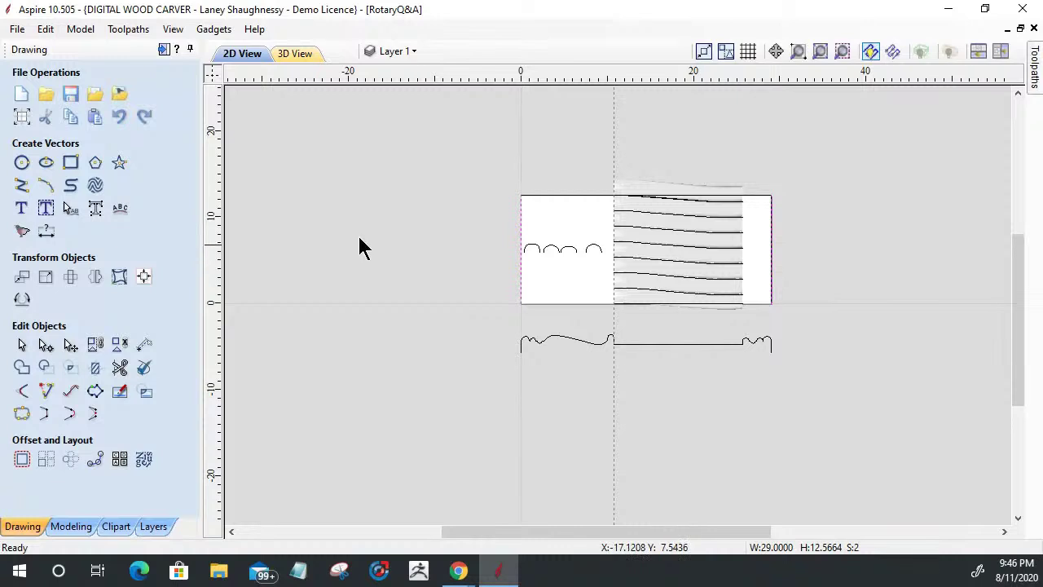
pyautogui.click(62, 523)
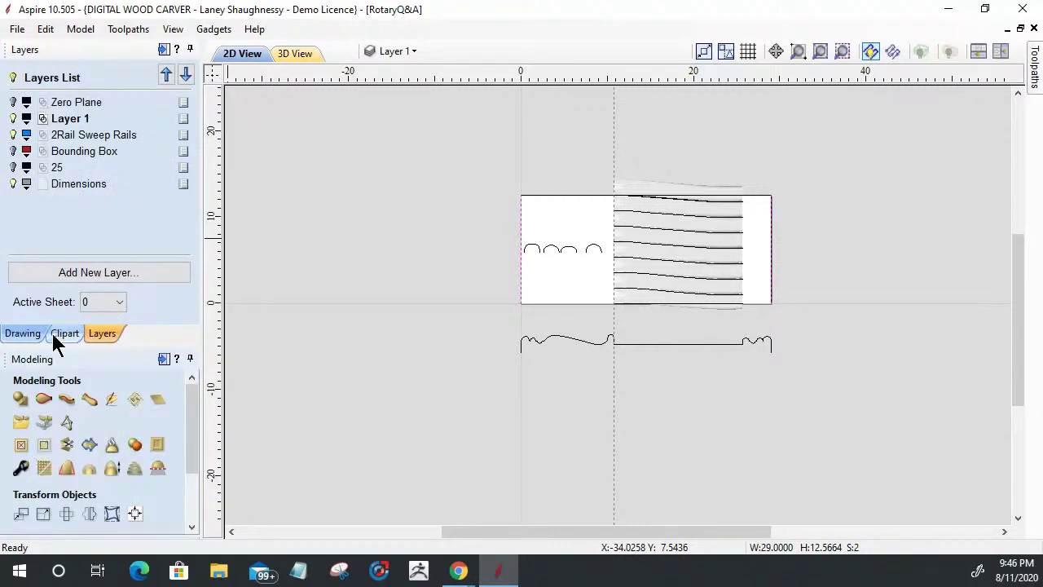
pyautogui.moveTo(68, 354); pyautogui.dragTo(65, 76)
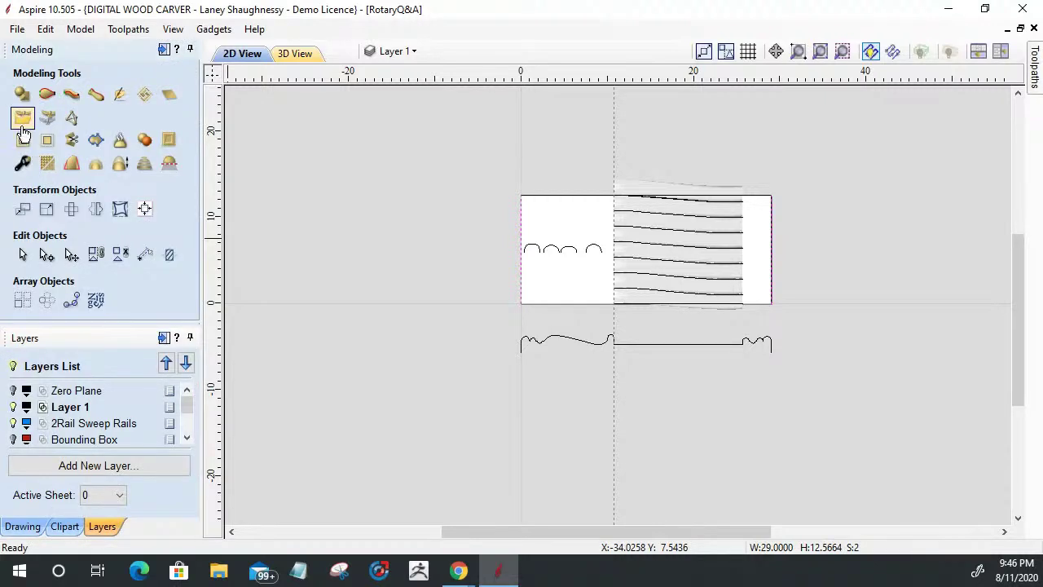
pyautogui.click(45, 100)
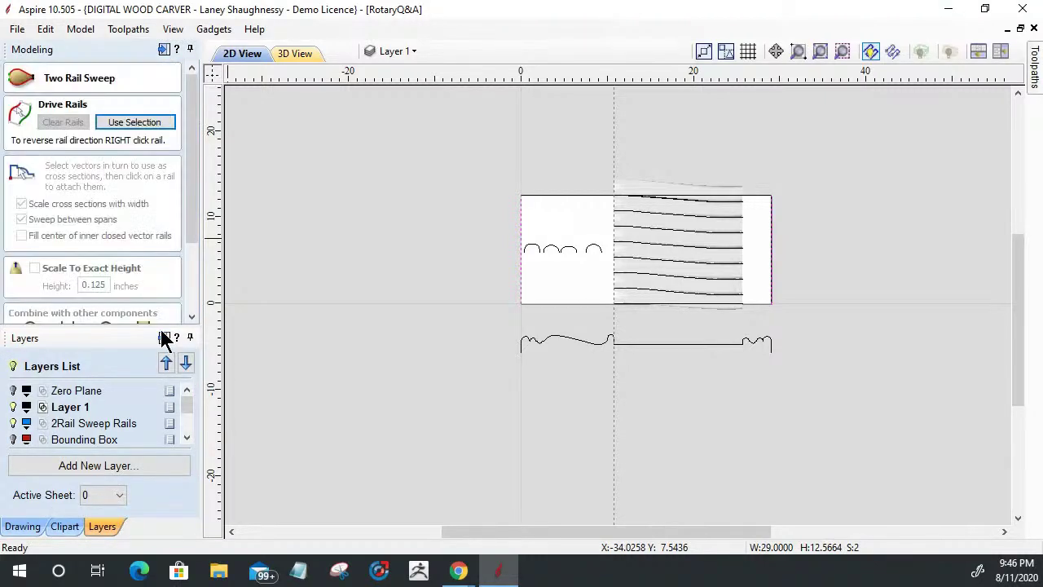
pyautogui.click(163, 130)
pyautogui.click(582, 350)
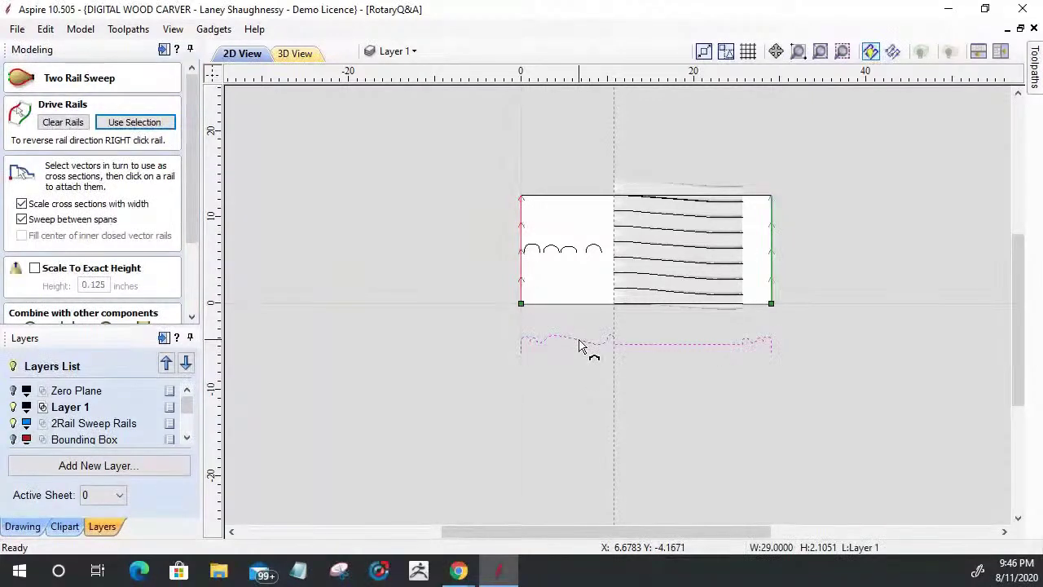
# Undock the Modeling panel and dock it again as a full-height tab beside Drawing, Clipart and Layers.
pyautogui.moveTo(195, 223); pyautogui.dragTo(189, 278)
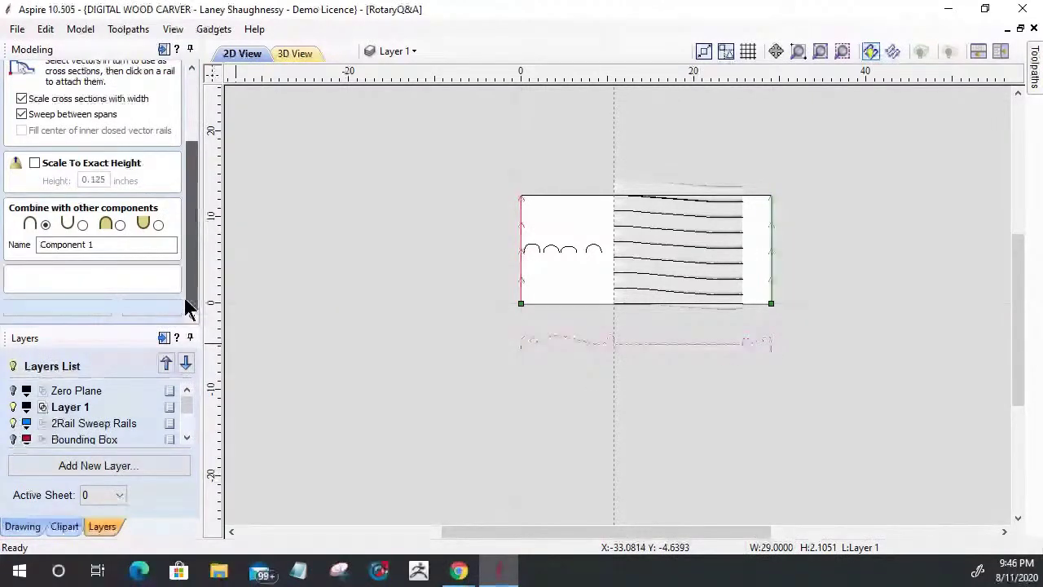
pyautogui.moveTo(24, 50)
pyautogui.mouseDown()
pyautogui.moveTo(306, 172)
pyautogui.moveTo(263, 153)
pyautogui.mouseUp()
pyautogui.moveTo(301, 418); pyautogui.dragTo(314, 531)
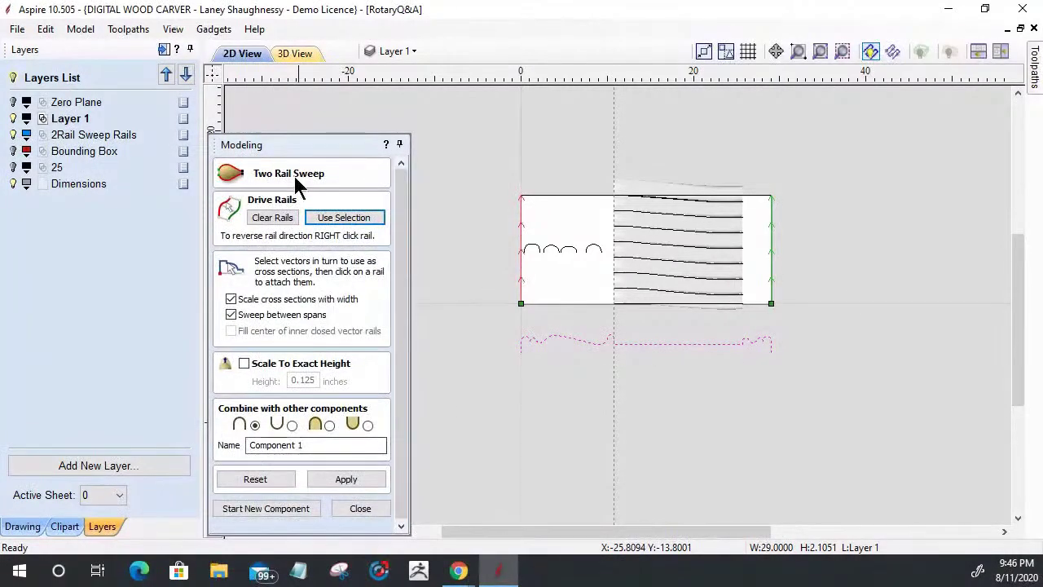
pyautogui.moveTo(295, 136); pyautogui.dragTo(365, 117)
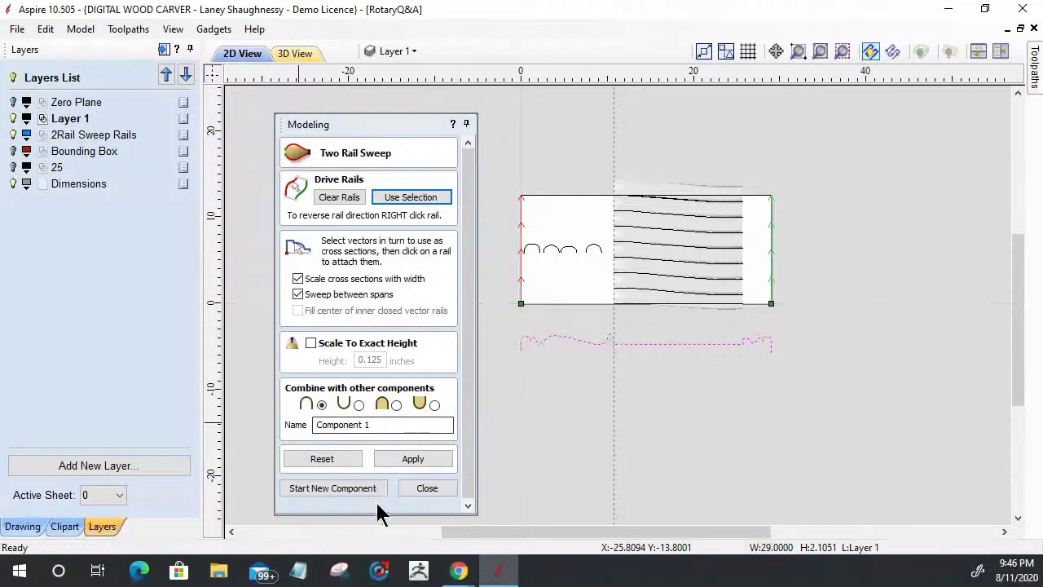
pyautogui.moveTo(376, 124); pyautogui.dragTo(86, 53)
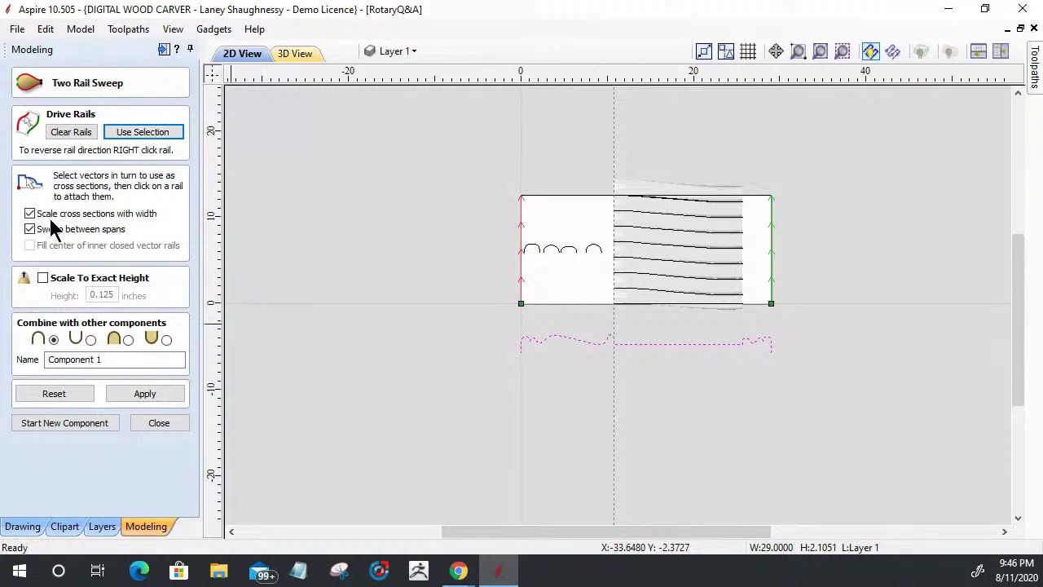
# Apply the sweep as Component 1, close the form and move the component below Component 2 - Baked.
pyautogui.click(147, 394)
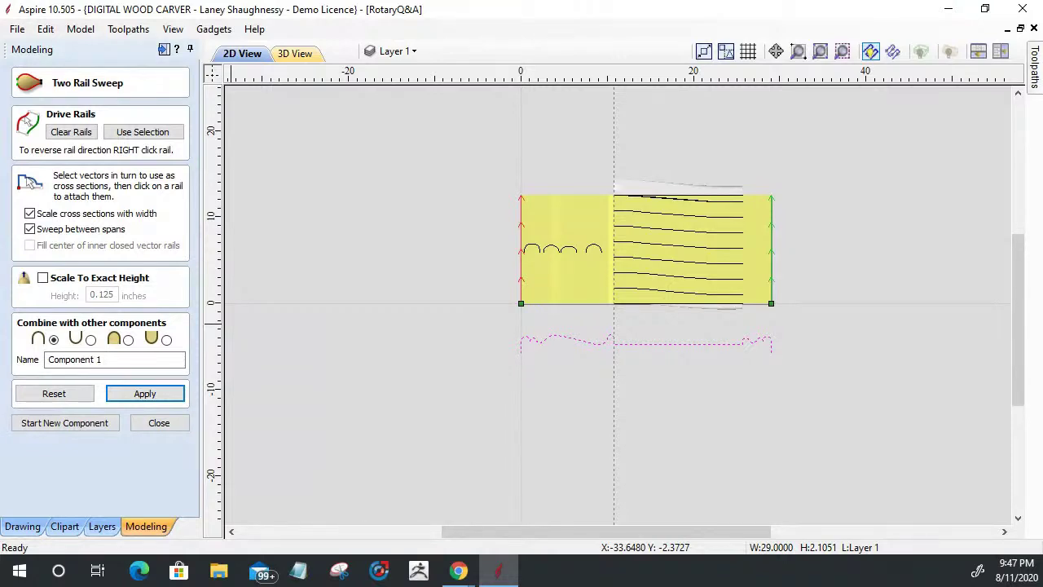
pyautogui.hotkey('alt', 'Tab')
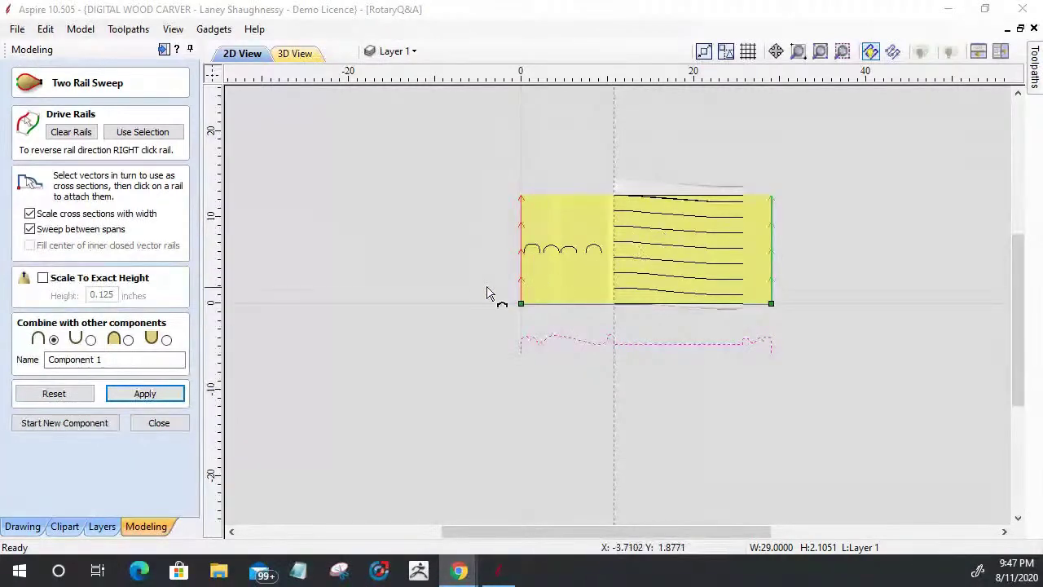
pyautogui.click(170, 423)
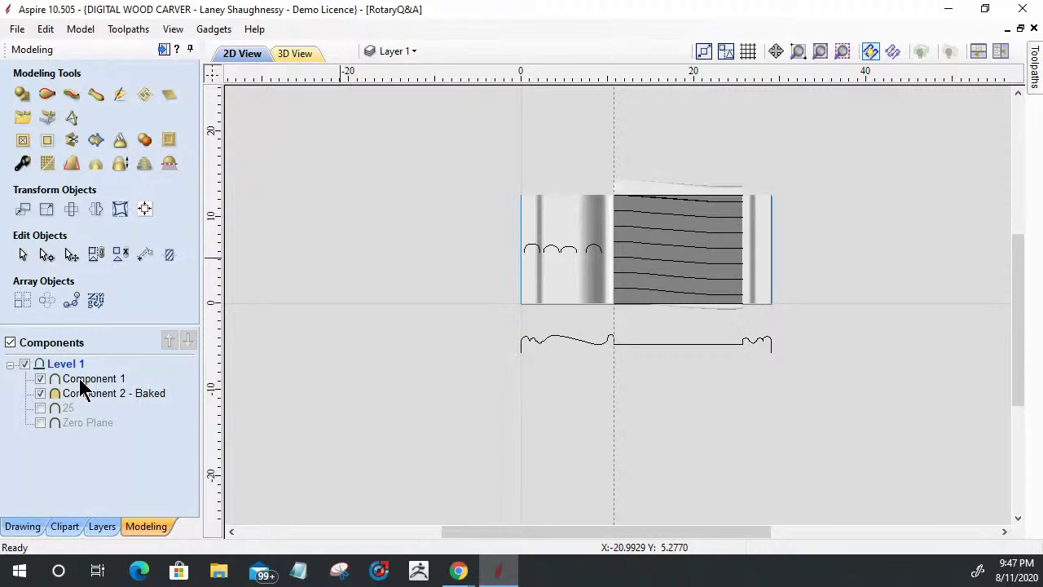
pyautogui.moveTo(82, 379); pyautogui.dragTo(77, 408)
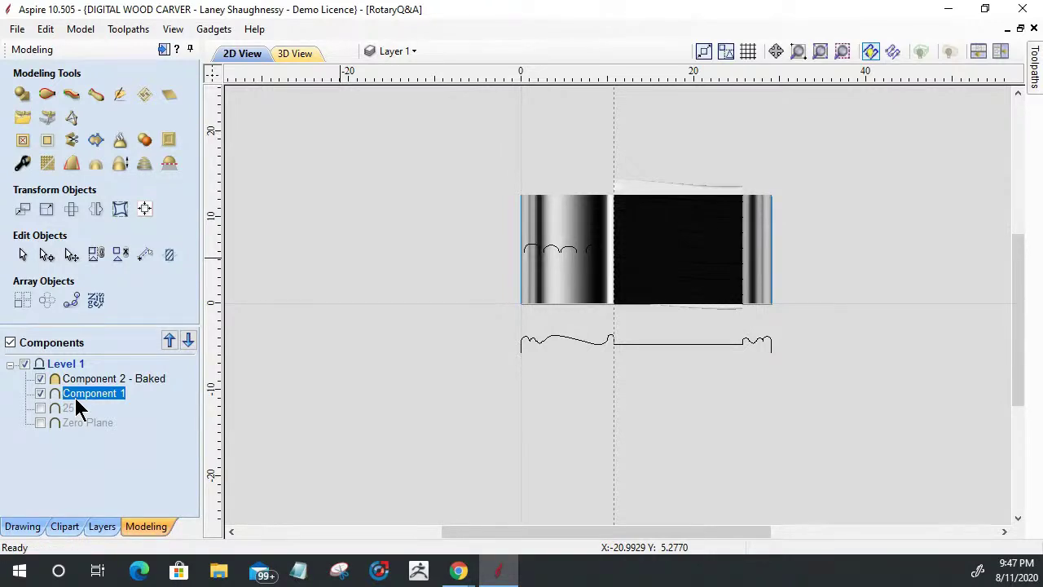
# Examine in 3D how the raised large bead meets the ends of the twisted flutes.
pyautogui.click(292, 58)
pyautogui.moveTo(585, 373)
pyautogui.mouseDown()
pyautogui.moveTo(347, 383)
pyautogui.moveTo(240, 363)
pyautogui.moveTo(540, 438)
pyautogui.moveTo(445, 405)
pyautogui.moveTo(644, 422)
pyautogui.moveTo(576, 373)
pyautogui.mouseUp()
pyautogui.scroll(1, 576, 374)
pyautogui.scroll(1, 575, 364)
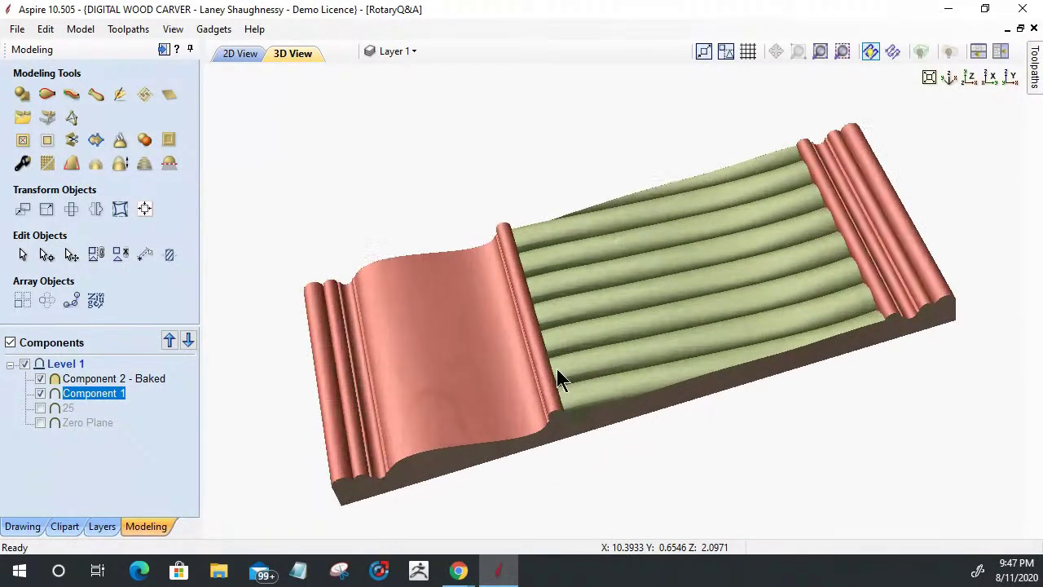
pyautogui.scroll(1, 445, 423)
pyautogui.moveTo(442, 426); pyautogui.dragTo(586, 408)
pyautogui.moveTo(446, 437); pyautogui.dragTo(445, 445)
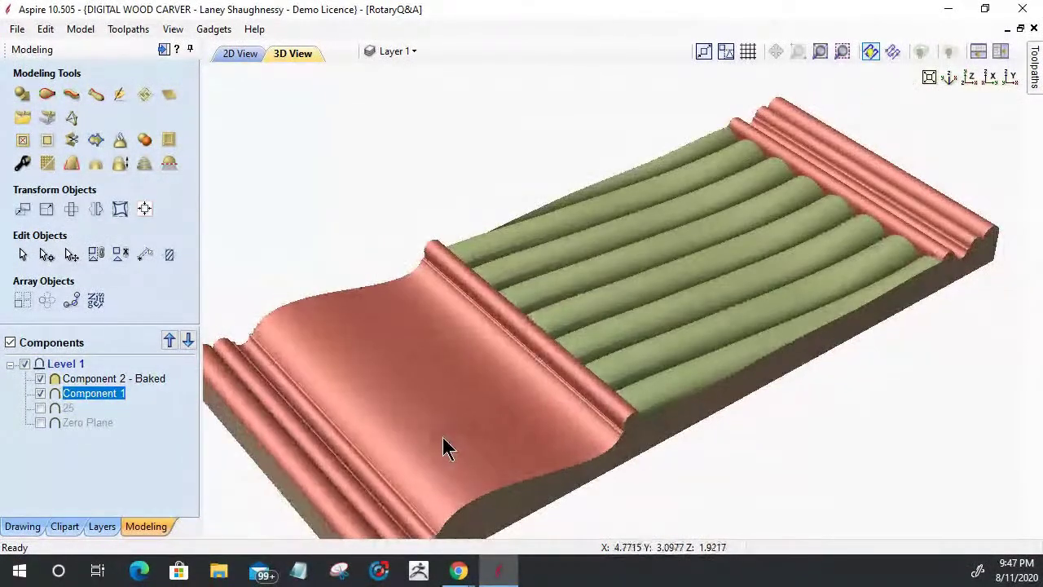
pyautogui.moveTo(525, 456); pyautogui.dragTo(222, 309)
pyautogui.moveTo(334, 461); pyautogui.dragTo(423, 493)
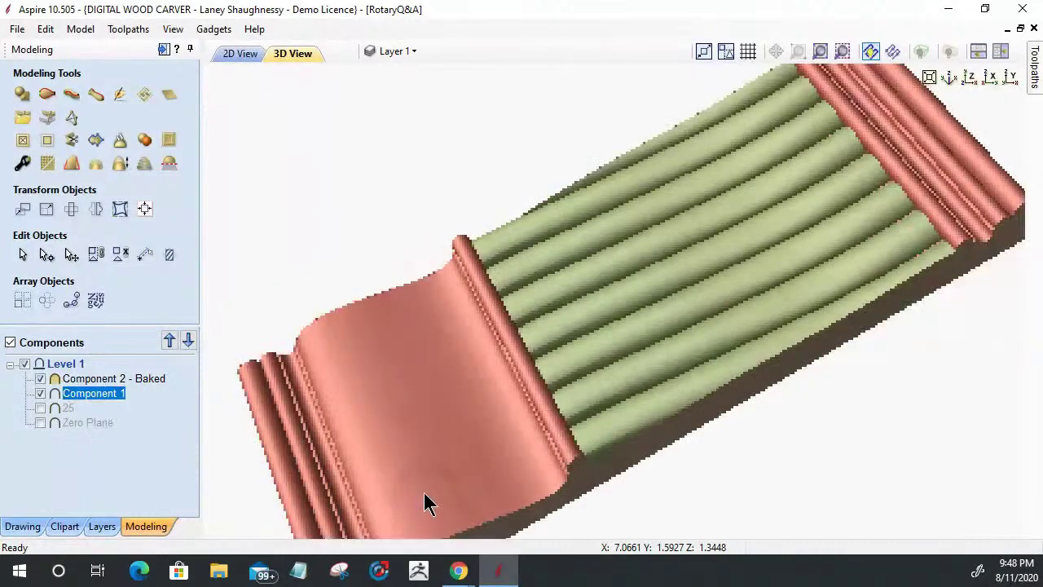
# Inspect the column wrapped as a rotary model from another angle, then return to the flat model.
pyautogui.click(951, 51)
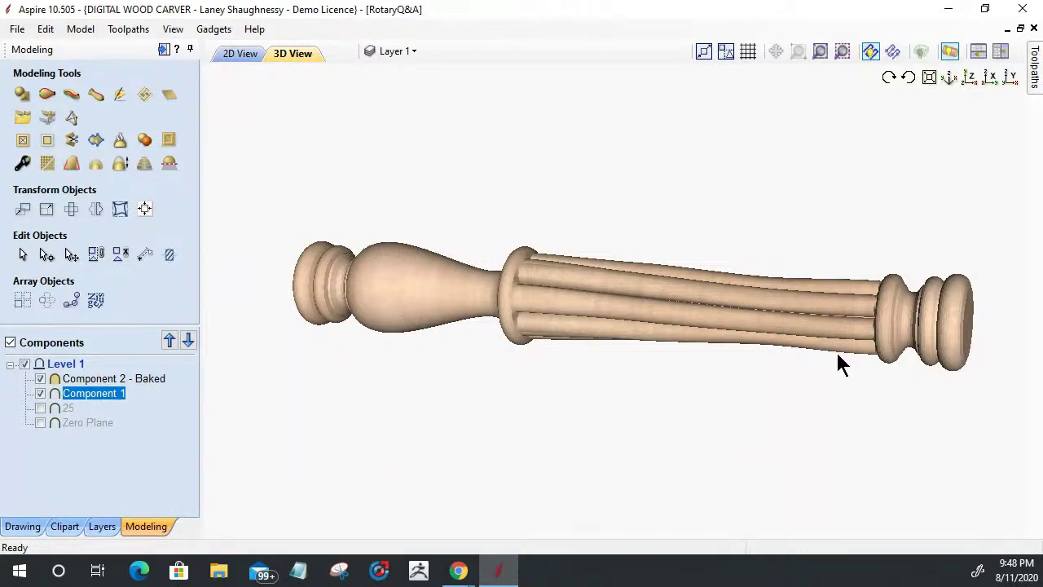
pyautogui.moveTo(1005, 326); pyautogui.dragTo(871, 411)
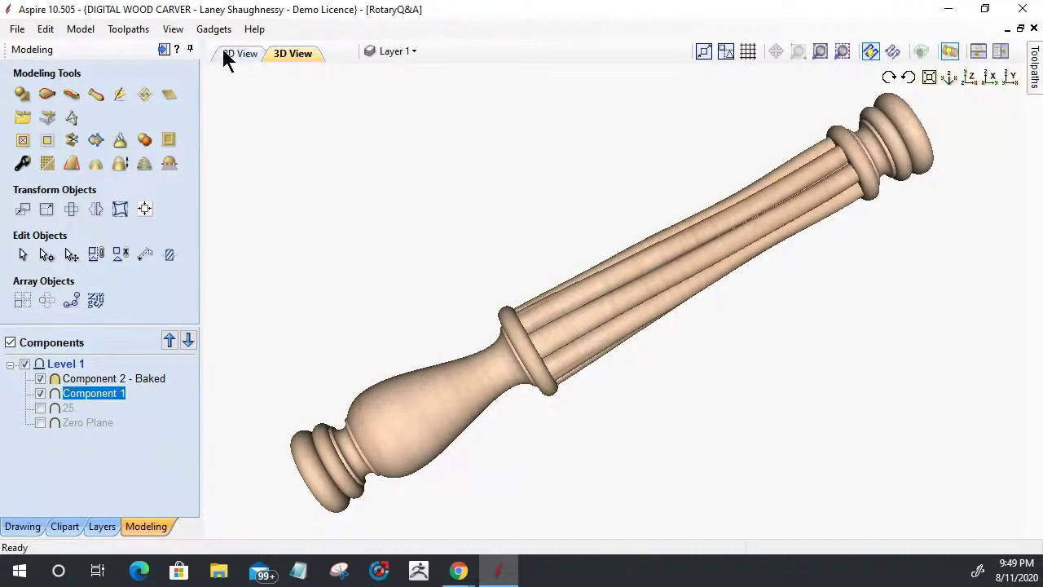
pyautogui.click(950, 51)
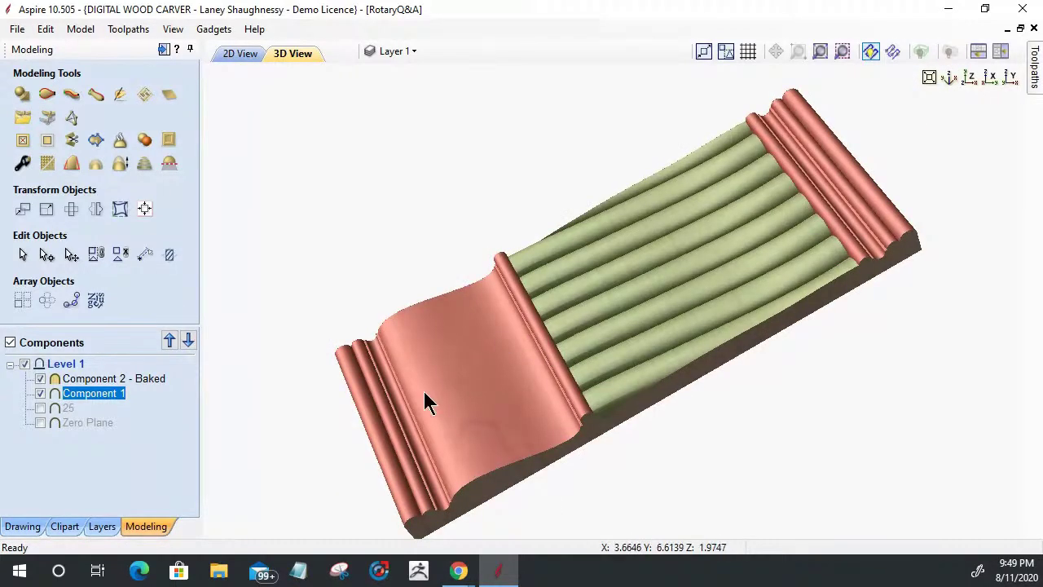
# Place the second Acanthus clipart from the Decorative library folder on the column's smooth vase section and show it in 2D.
pyautogui.click(64, 527)
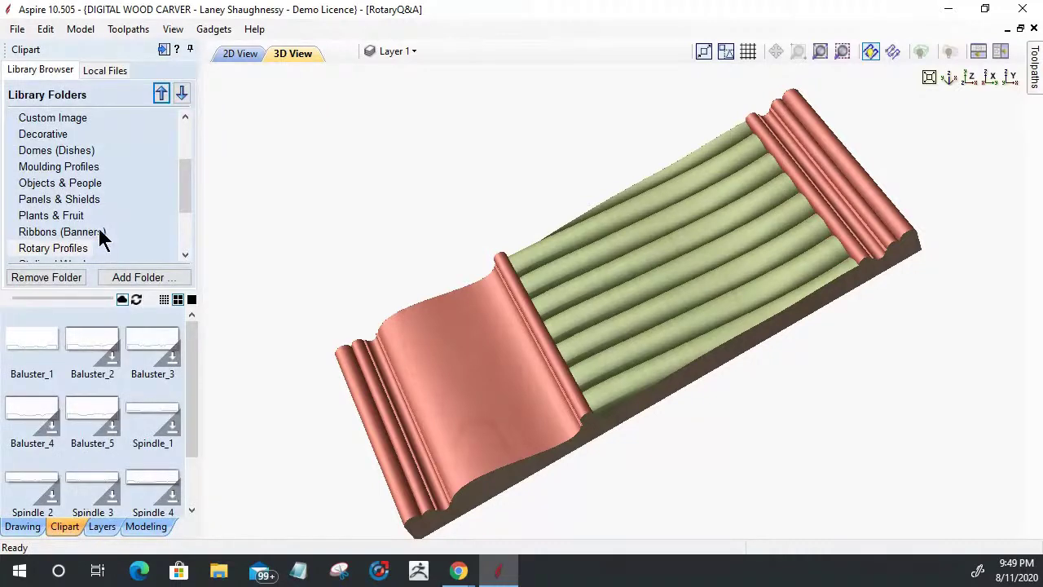
pyautogui.click(42, 133)
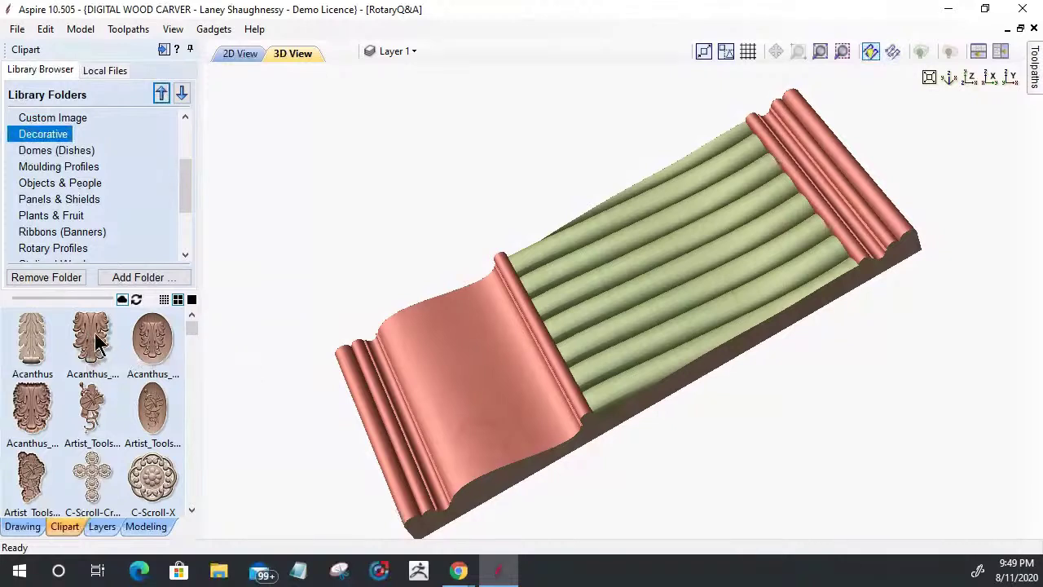
pyautogui.moveTo(96, 346); pyautogui.dragTo(231, 63)
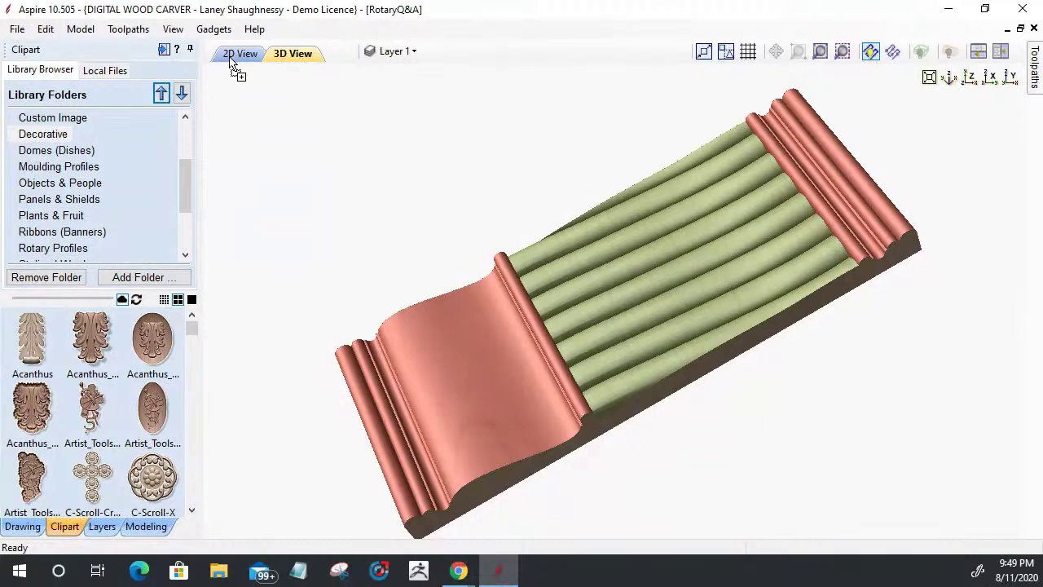
pyautogui.moveTo(230, 61); pyautogui.dragTo(233, 56)
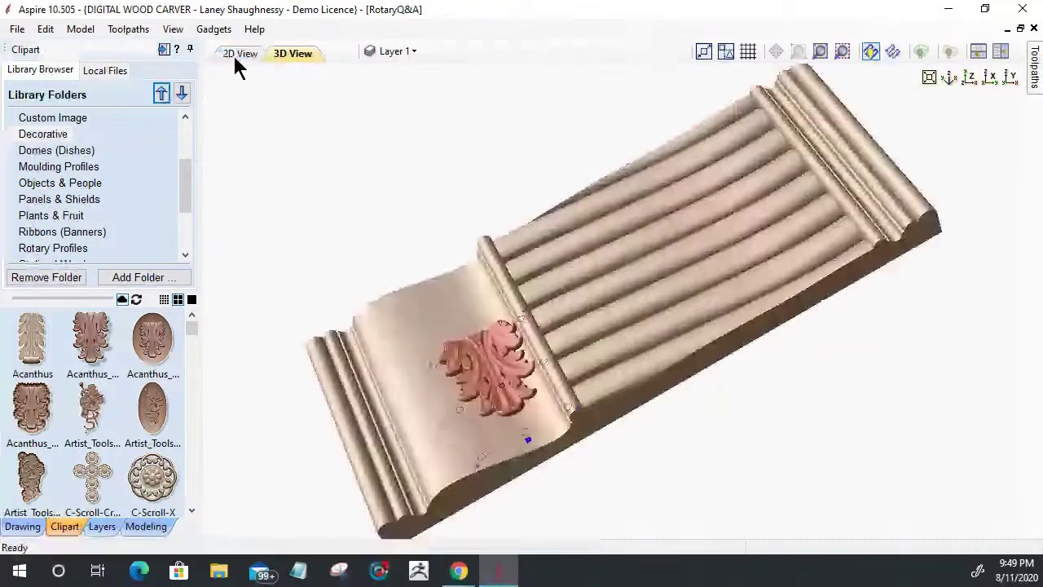
pyautogui.click(241, 55)
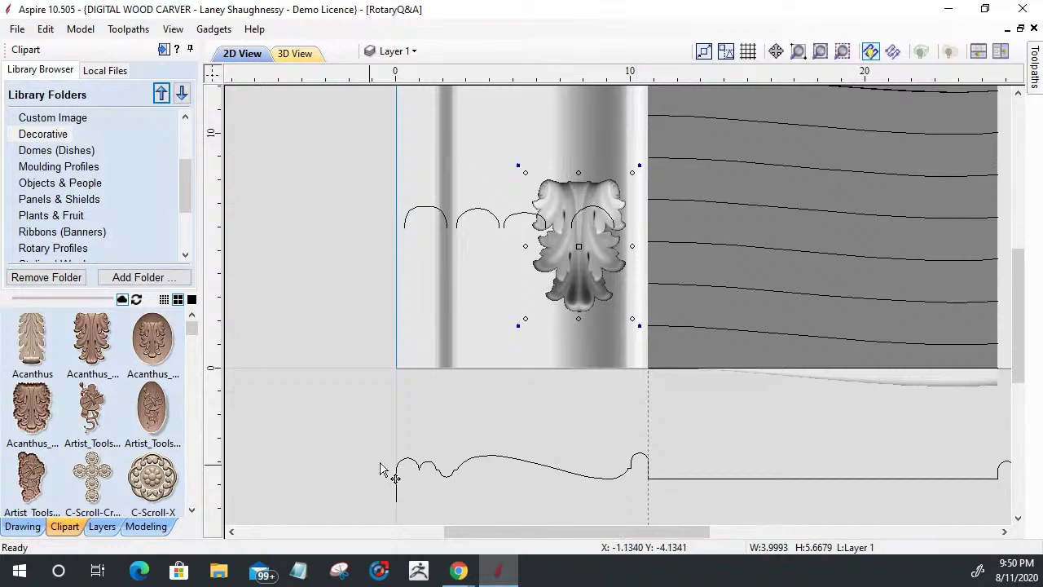
pyautogui.scroll(-2, 354, 417)
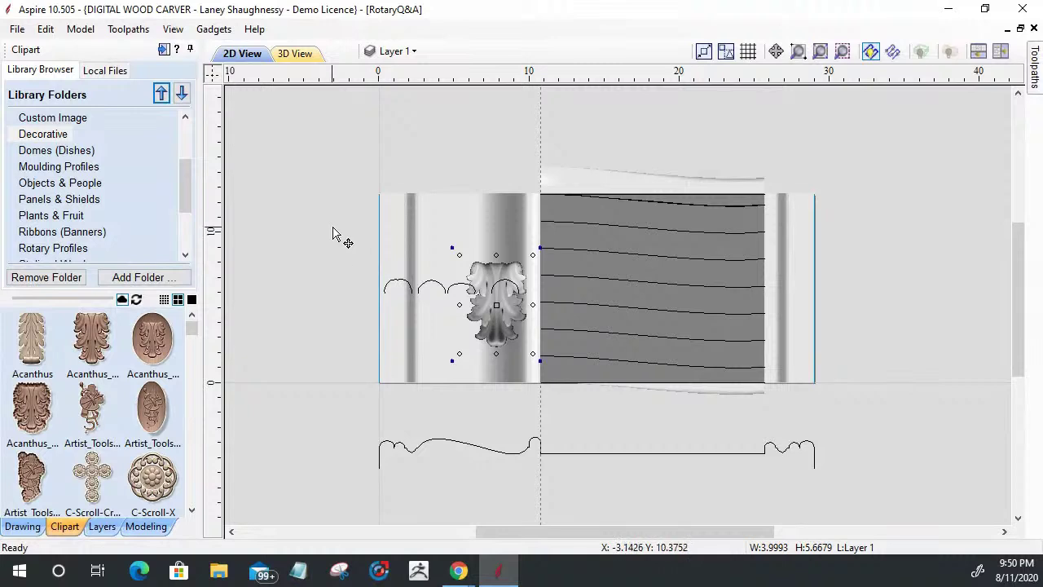
# Rotate the acanthus 90° so it lies along the column, then stretch its height to about 6.49 inches.
pyautogui.scroll(1, 338, 235)
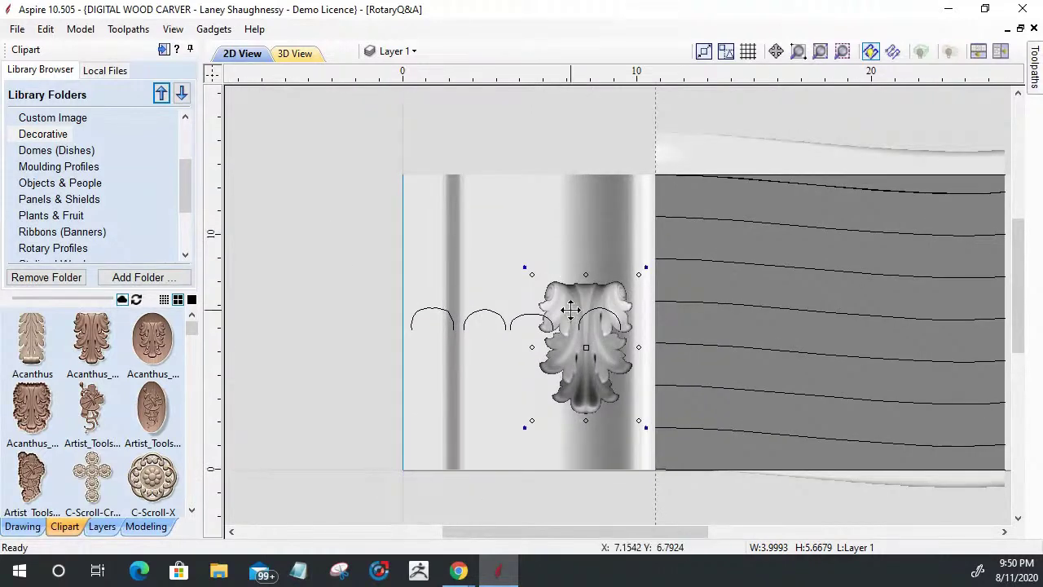
pyautogui.click(572, 308)
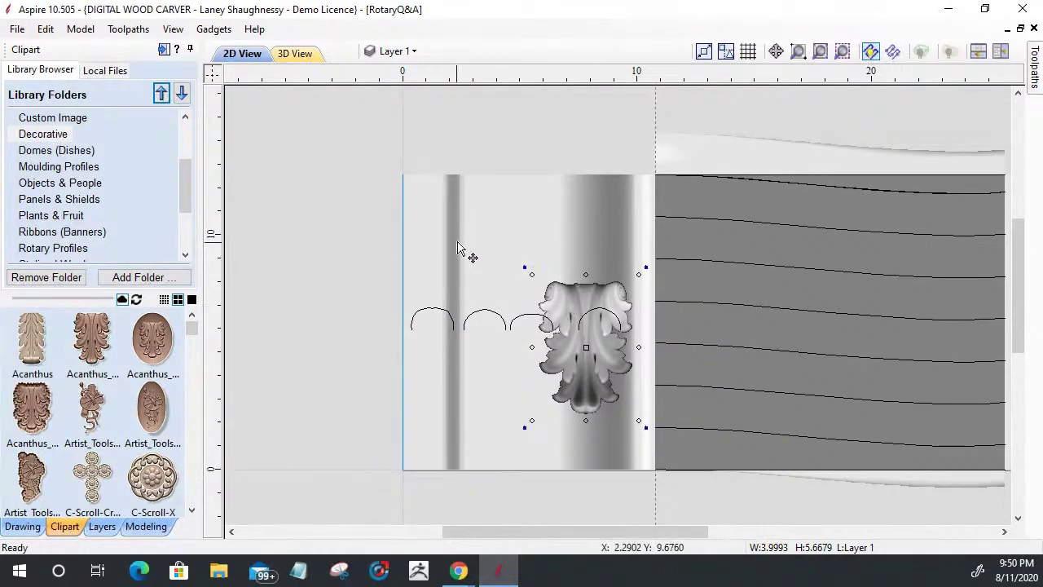
pyautogui.moveTo(526, 270); pyautogui.dragTo(406, 361)
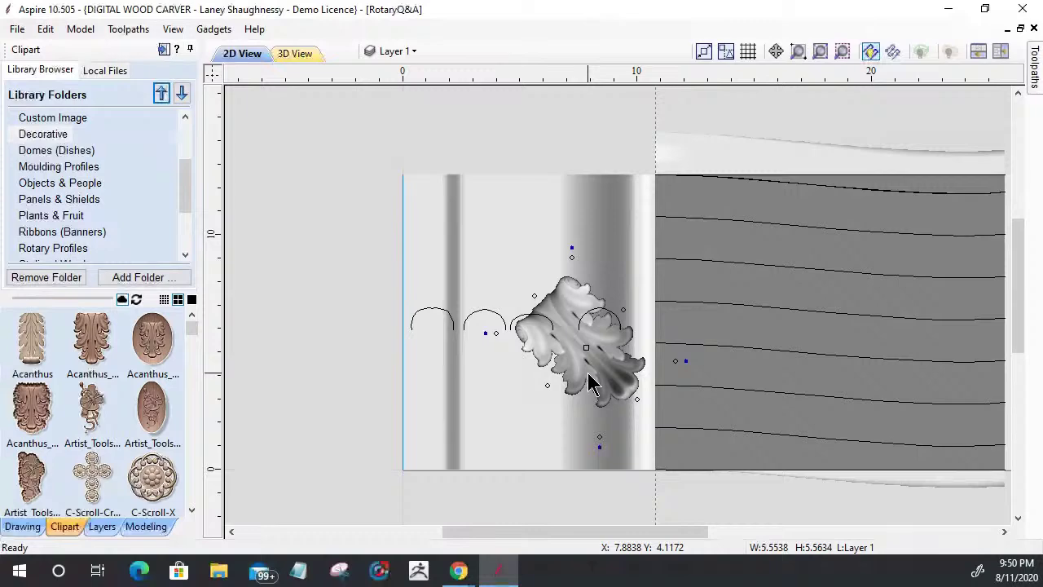
pyautogui.hotkey('ctrl', 'z')
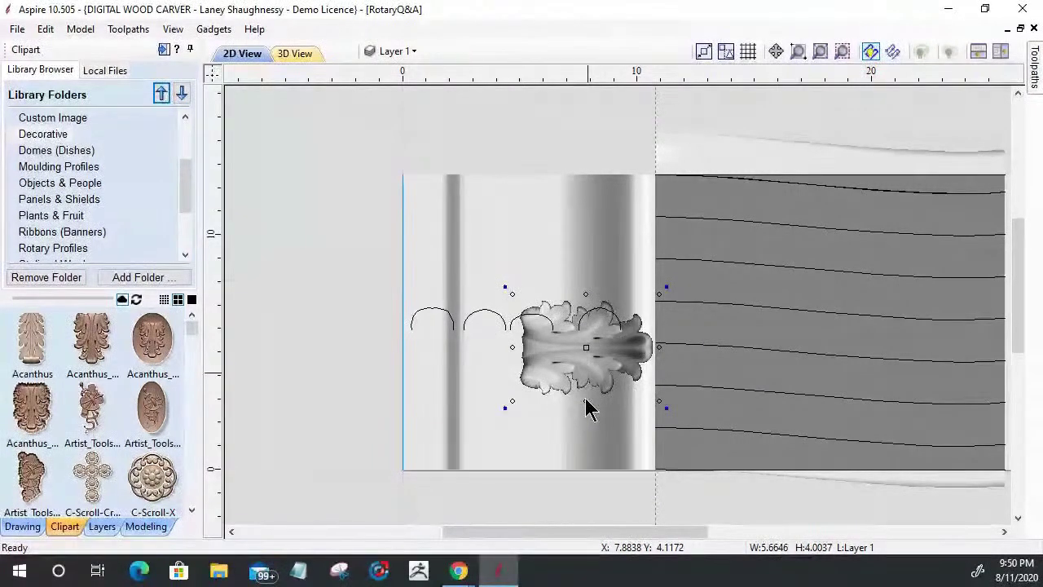
pyautogui.click(578, 440)
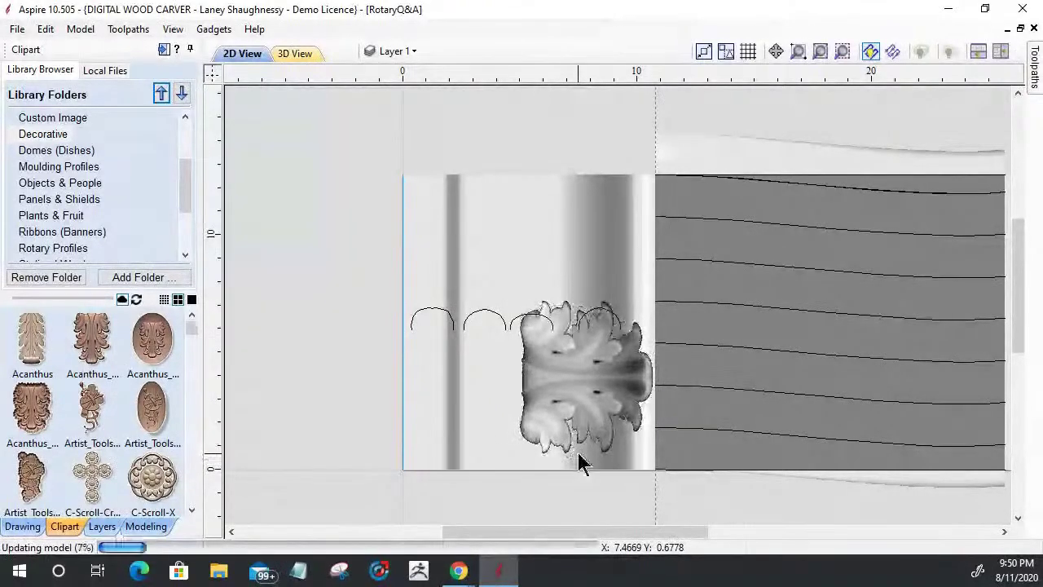
# Move the stretched acanthus away from the flutes so its scroll end meets the start of the vase section, resting on the job's lower edge.
pyautogui.click(561, 376)
pyautogui.moveTo(560, 376); pyautogui.dragTo(501, 391)
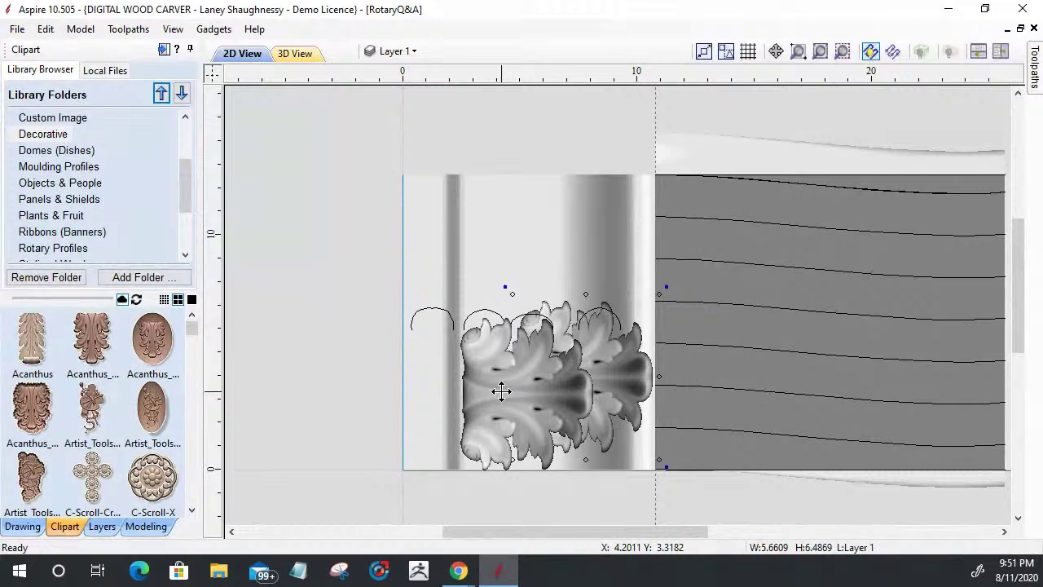
pyautogui.moveTo(501, 391); pyautogui.dragTo(502, 393)
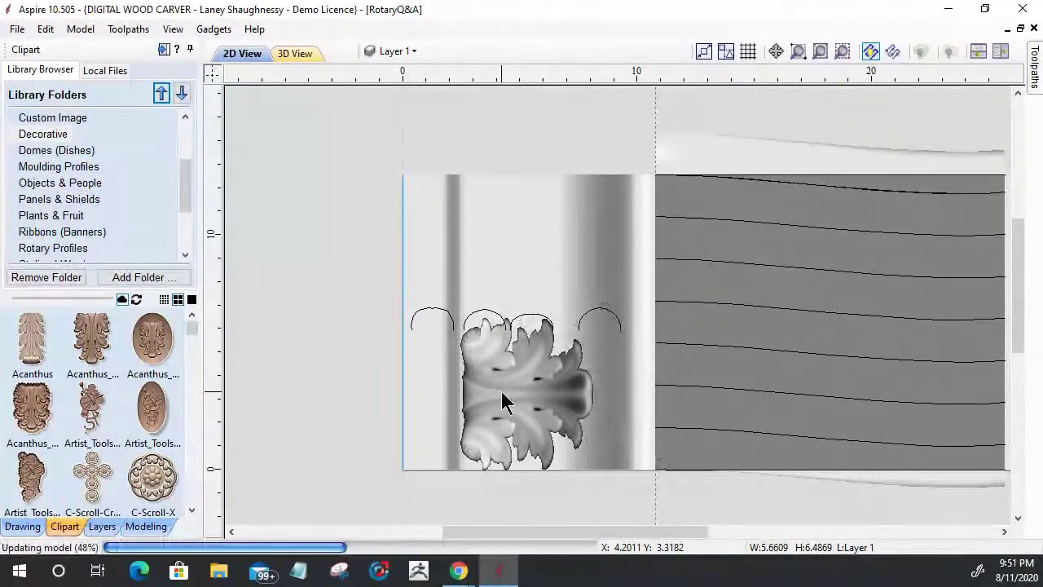
# Set the acanthus's height to 12.556/2 inches and widen it to about 7.66 inches toward the large bead.
pyautogui.click(506, 377)
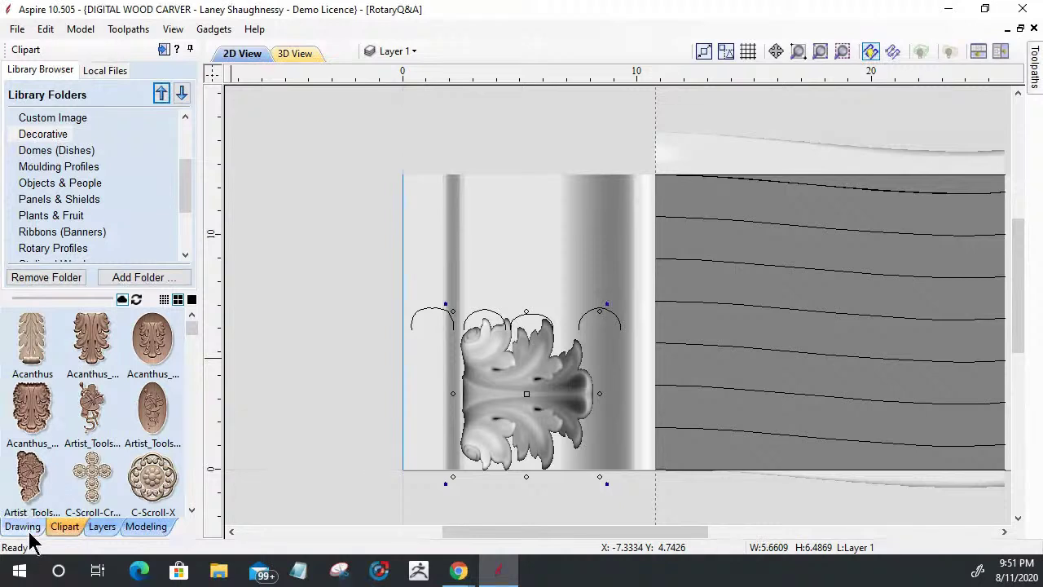
pyautogui.click(143, 526)
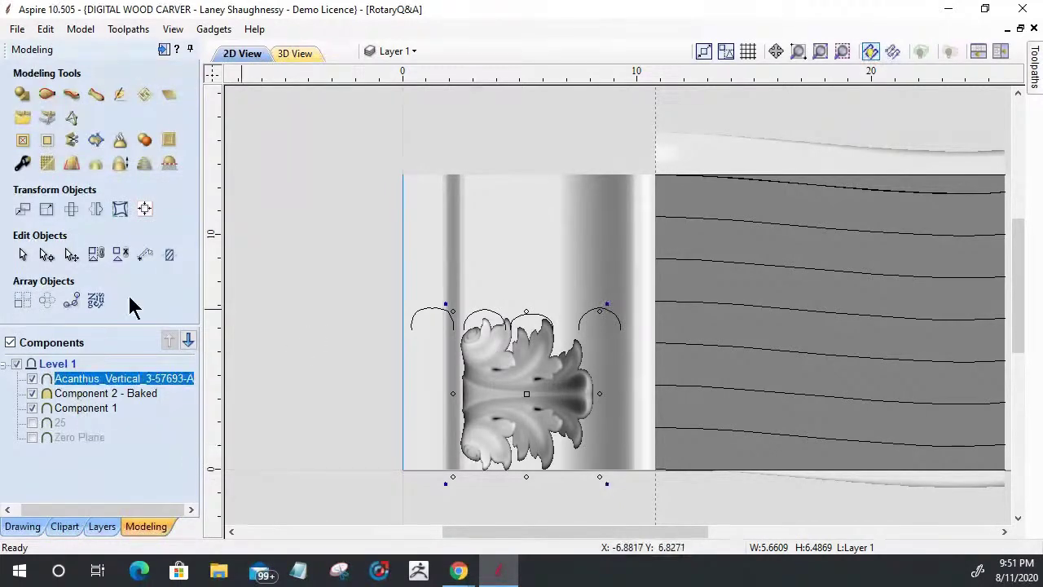
pyautogui.click(45, 213)
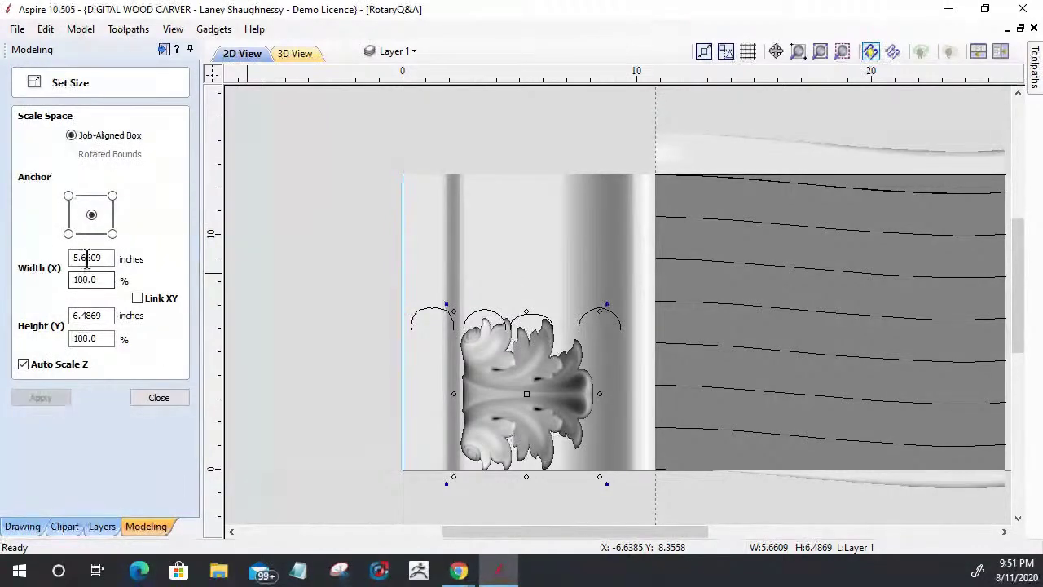
pyautogui.doubleClick(106, 316)
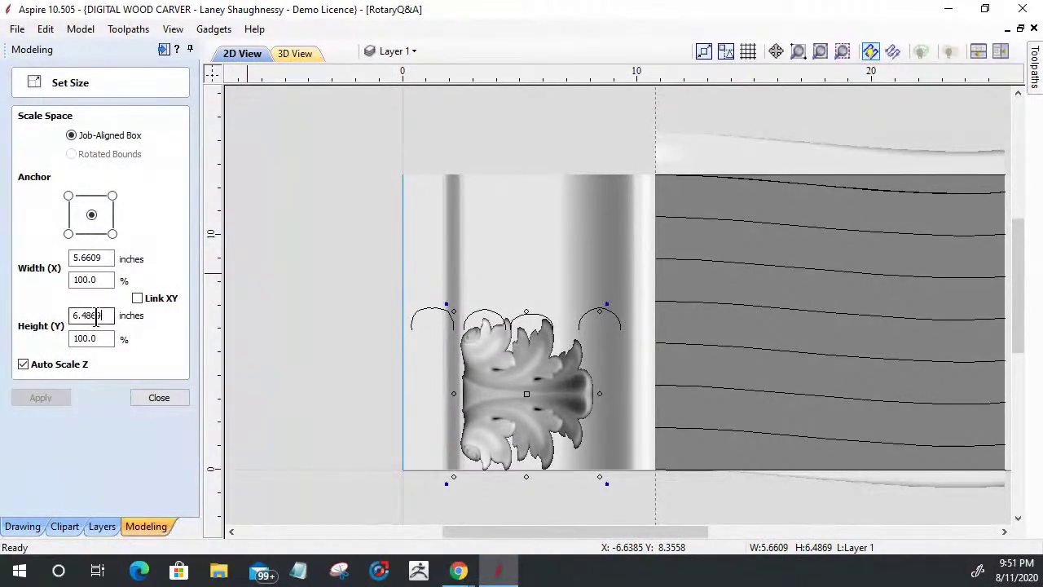
pyautogui.write('12.556/2')
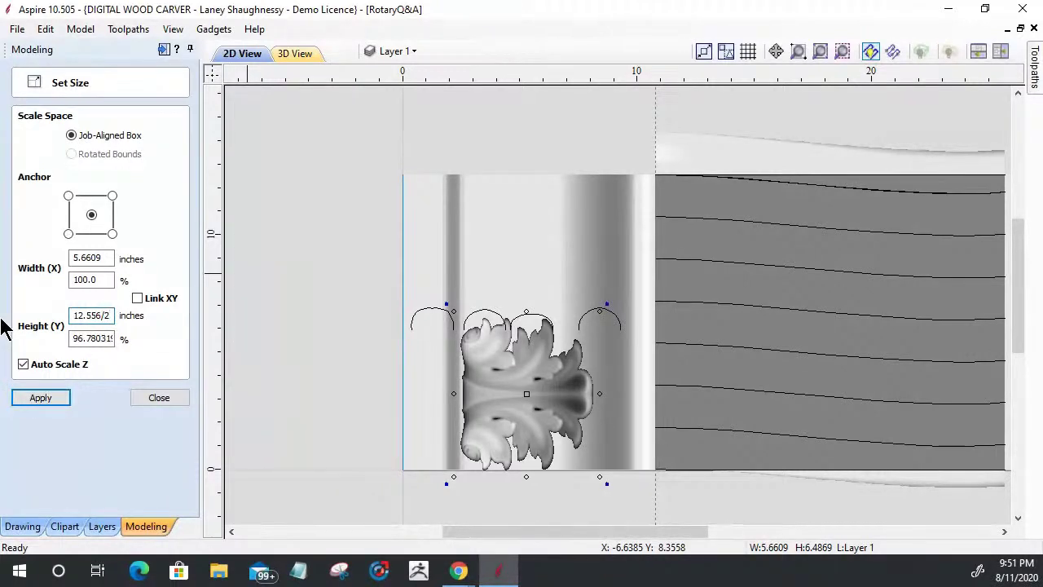
pyautogui.press('=')
pyautogui.click(35, 403)
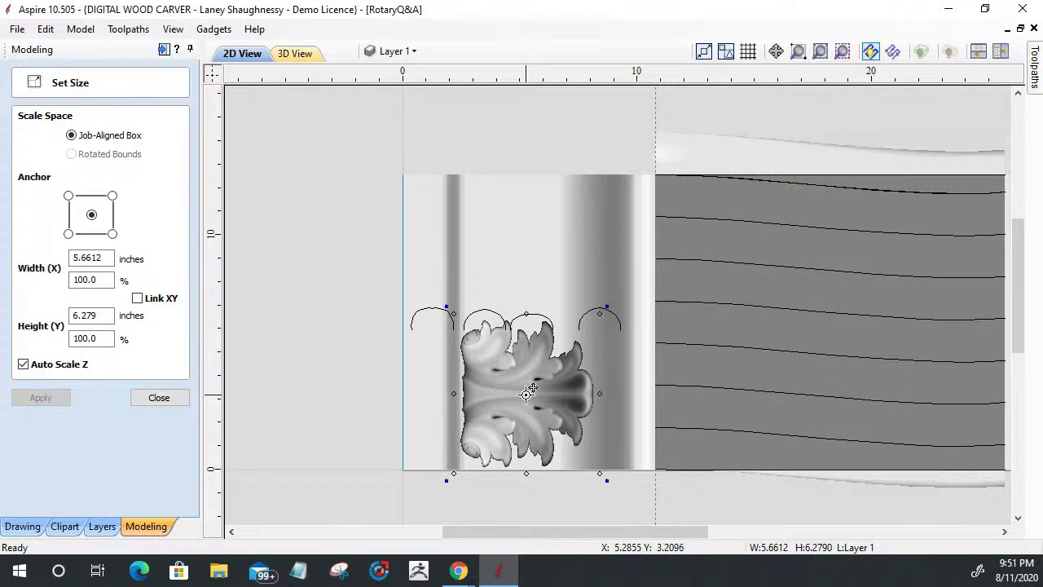
pyautogui.moveTo(602, 394); pyautogui.dragTo(641, 395)
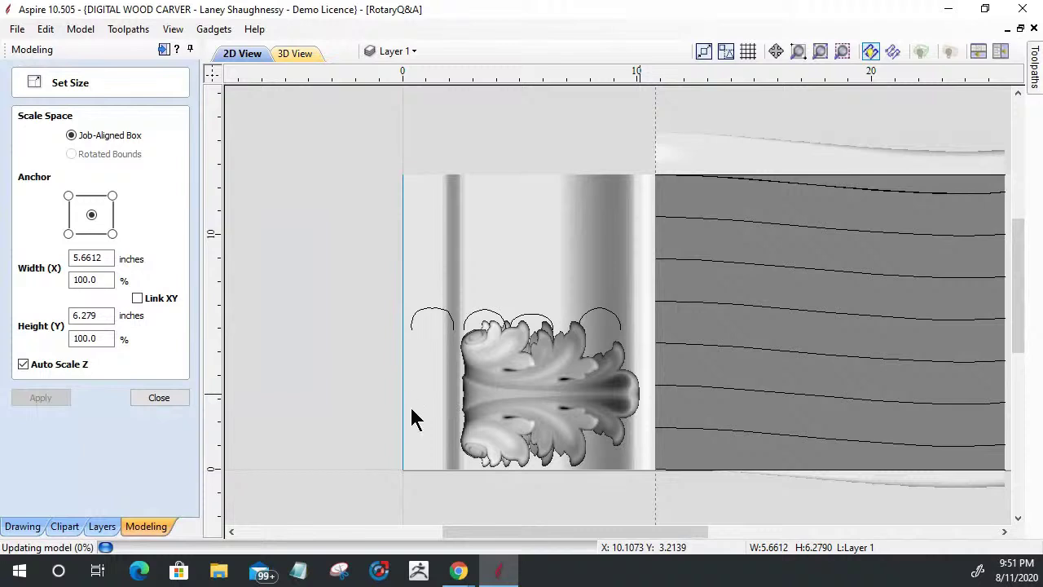
# Add vertical guides at the large bead's vase-side edge and at the start of the vase curve, and close the Set Size form.
pyautogui.click(583, 213)
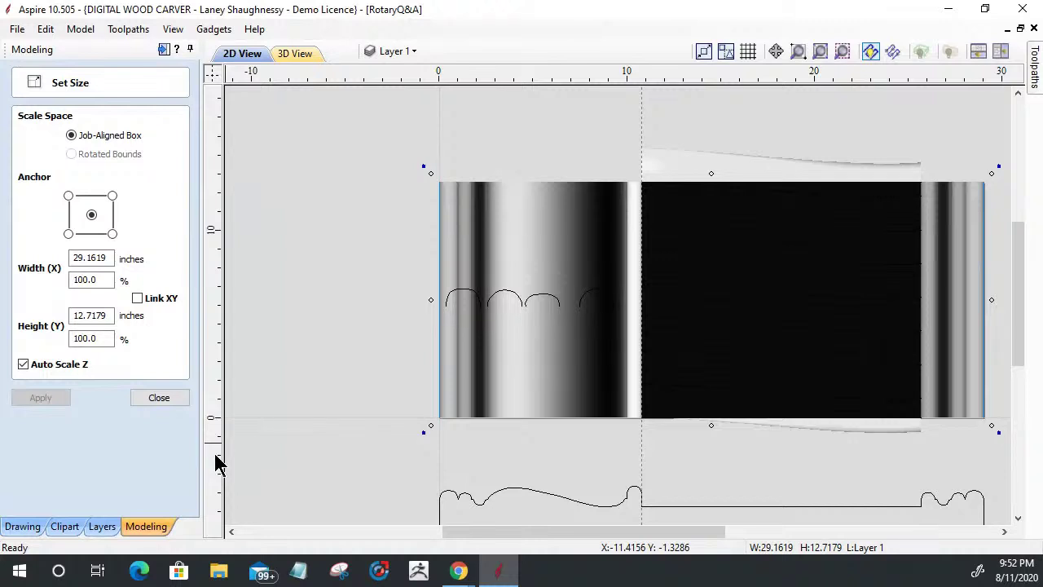
pyautogui.click(240, 478)
pyautogui.moveTo(215, 471); pyautogui.dragTo(626, 515)
pyautogui.scroll(2, 626, 515)
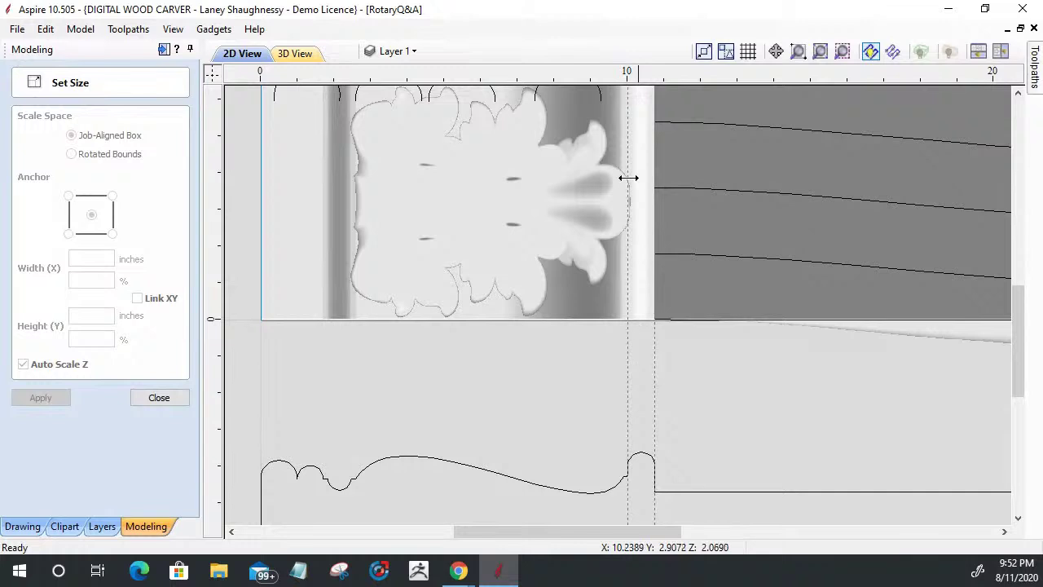
pyautogui.moveTo(205, 444); pyautogui.dragTo(355, 486)
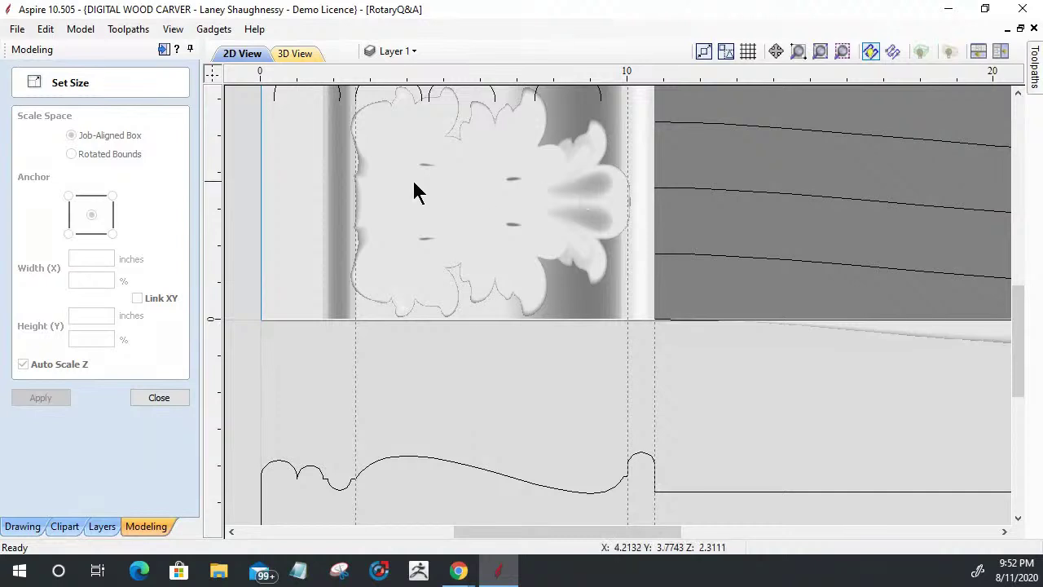
pyautogui.click(162, 397)
# Pull the acanthus's stem end back to the guide at the large bead, making it about 7.56 inches wide.
pyautogui.scroll(-3, 484, 370)
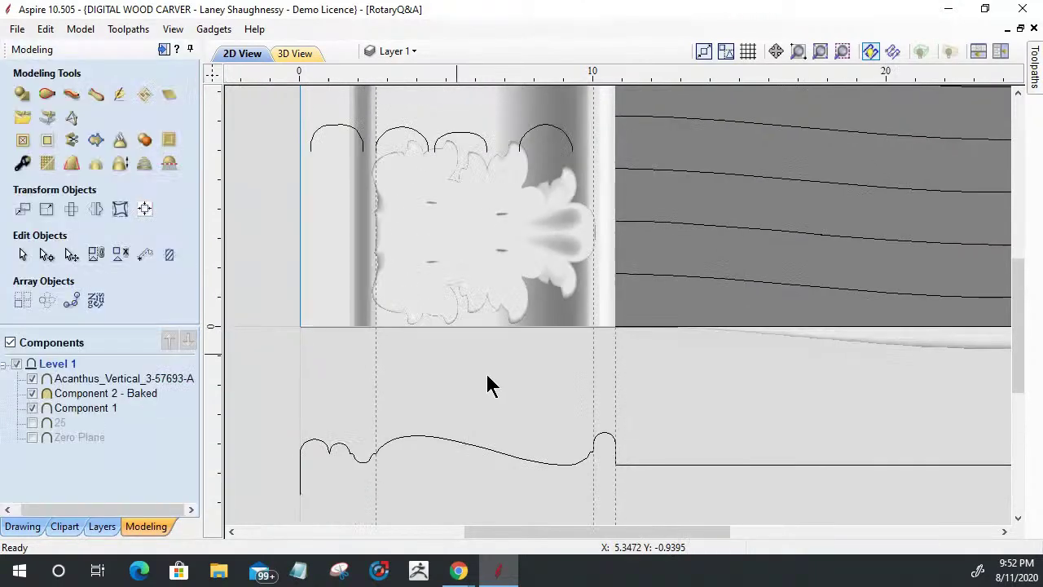
pyautogui.scroll(3, 490, 339)
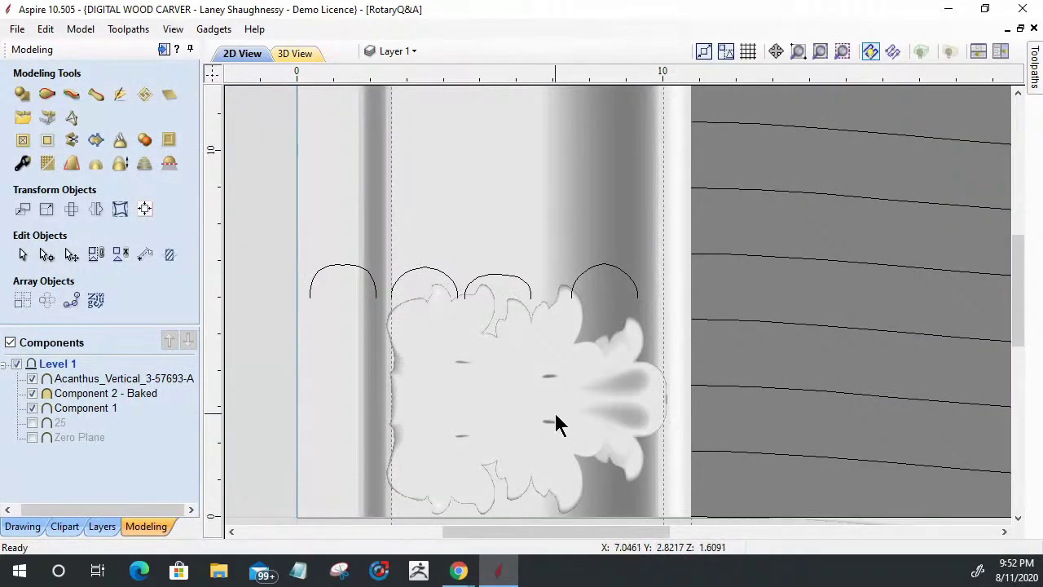
pyautogui.click(582, 398)
pyautogui.click(585, 399)
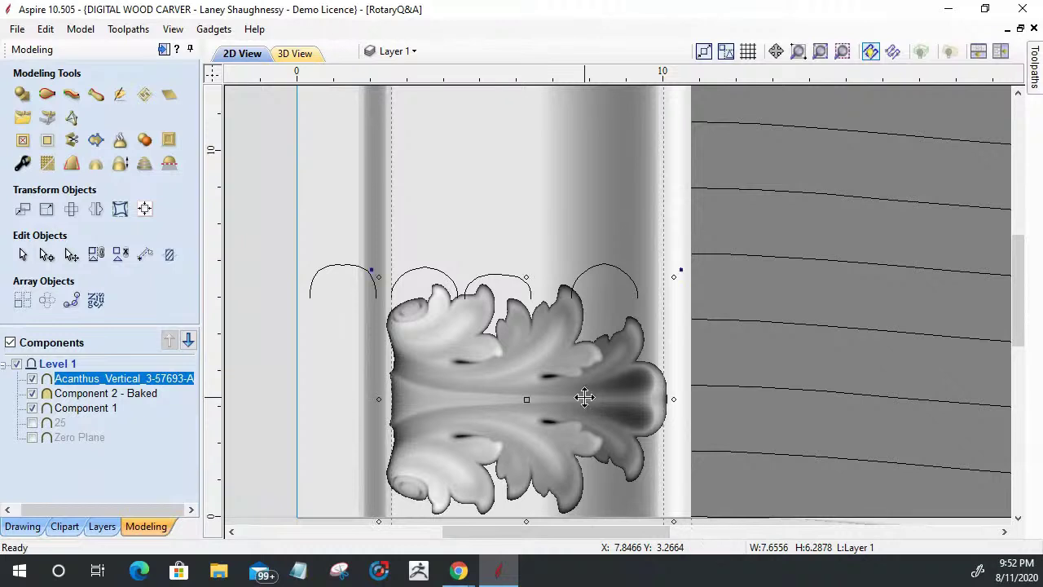
pyautogui.moveTo(671, 400); pyautogui.dragTo(661, 396)
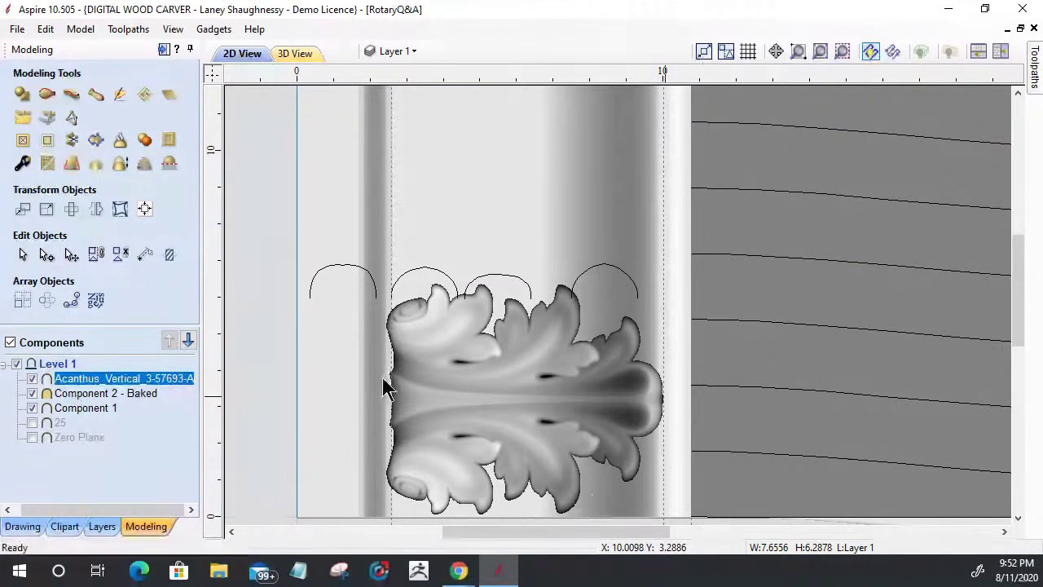
# Pull the acanthus's scroll end in to the guide at the start of the vase, making it about 7.41 inches wide.
pyautogui.scroll(2, 389, 411)
pyautogui.scroll(3, 390, 411)
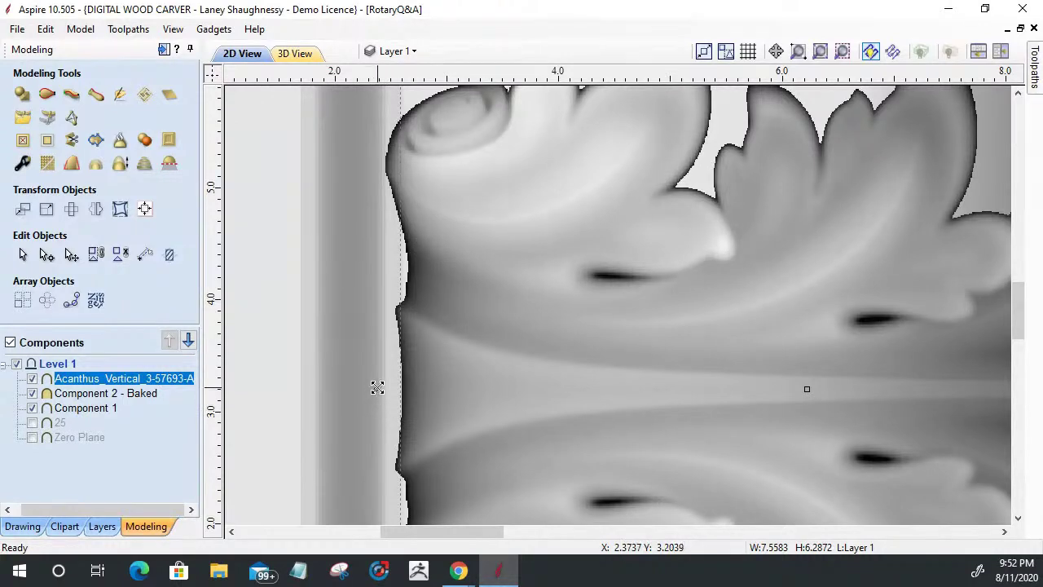
pyautogui.moveTo(377, 387); pyautogui.dragTo(393, 392)
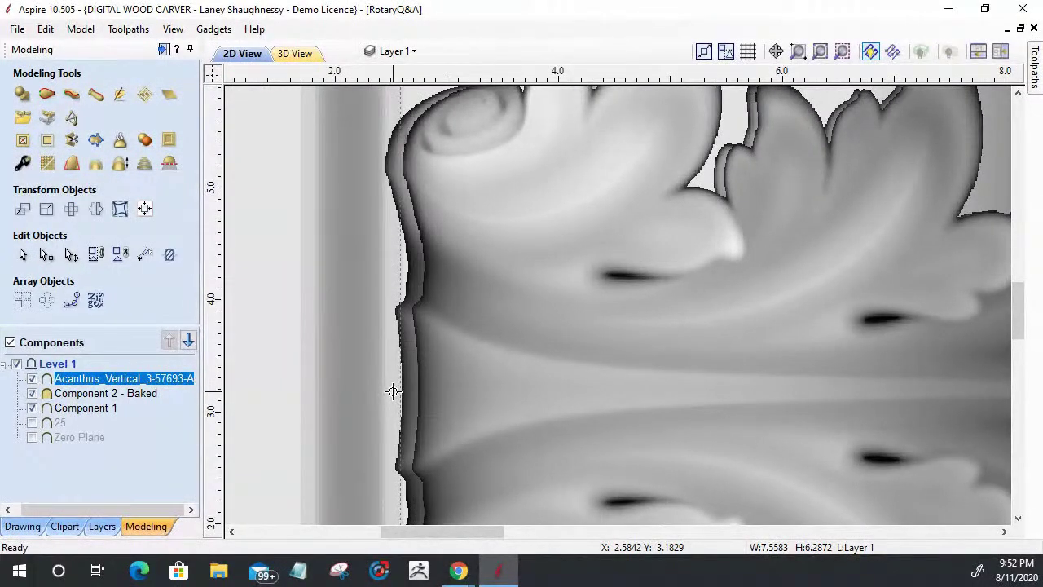
pyautogui.moveTo(393, 392); pyautogui.dragTo(392, 390)
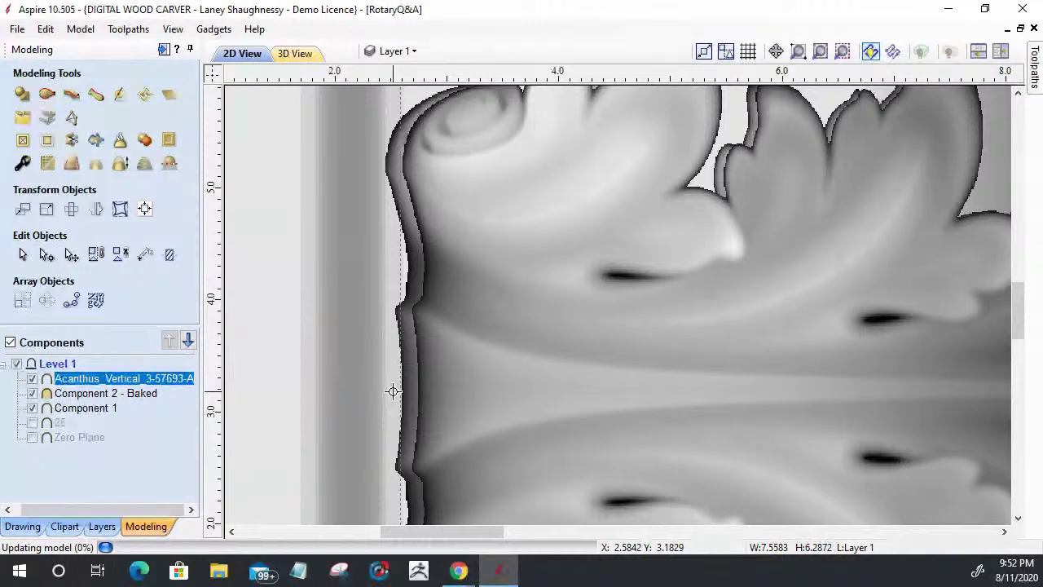
pyautogui.scroll(-3, 422, 316)
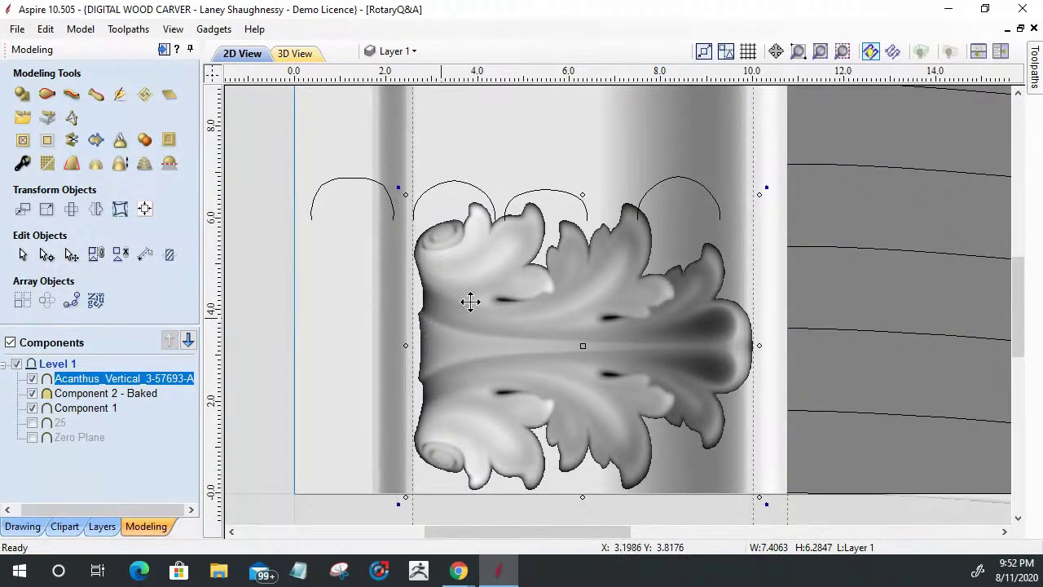
pyautogui.scroll(-2, 501, 363)
pyautogui.scroll(-1, 560, 361)
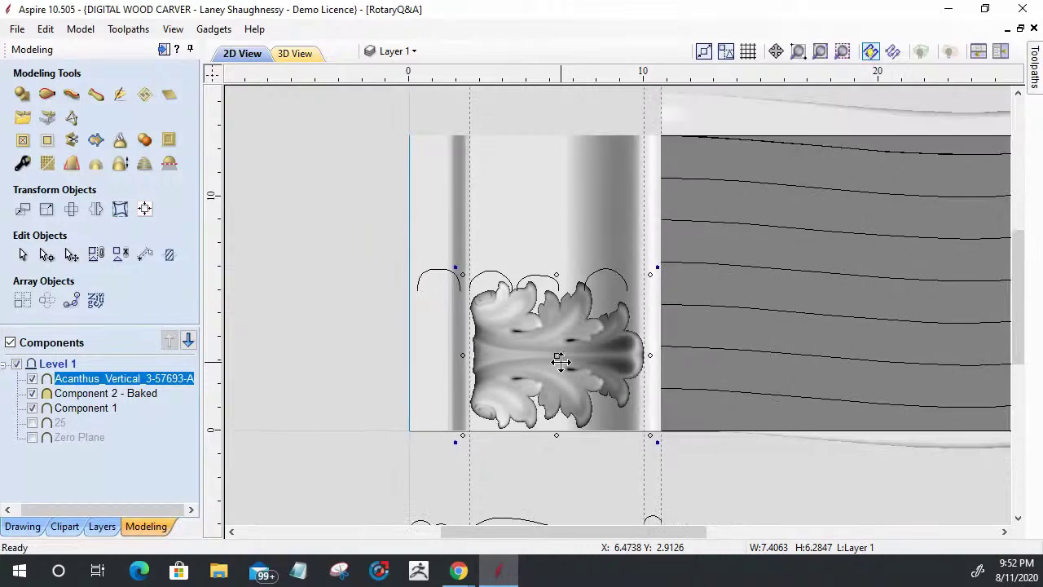
# Try stacking a copy of the acanthus above the original on the vase section, and delete the copy.
pyautogui.press('Escape')
pyautogui.moveTo(558, 237); pyautogui.dragTo(560, 207)
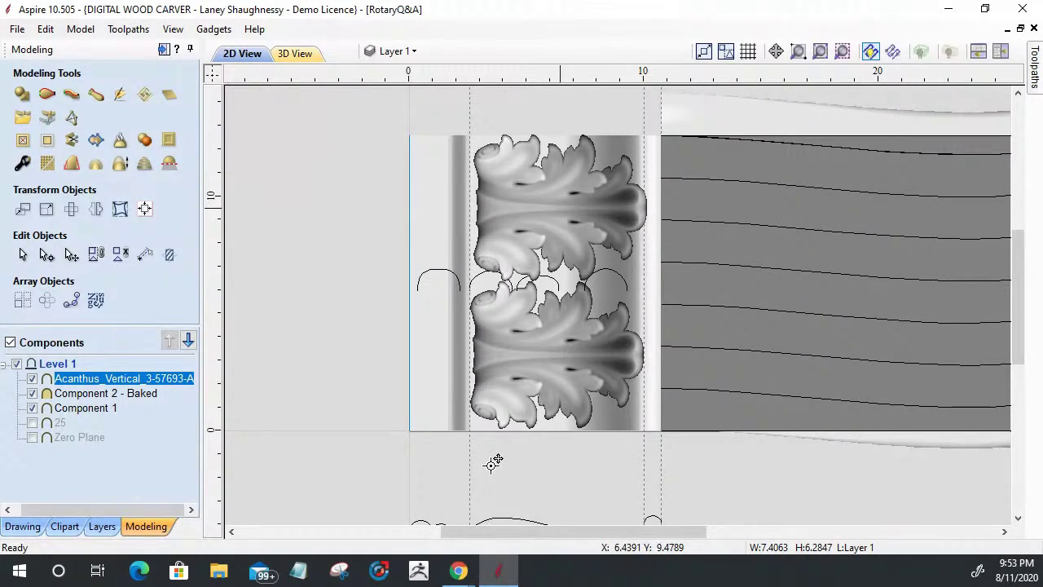
pyautogui.press('Delete')
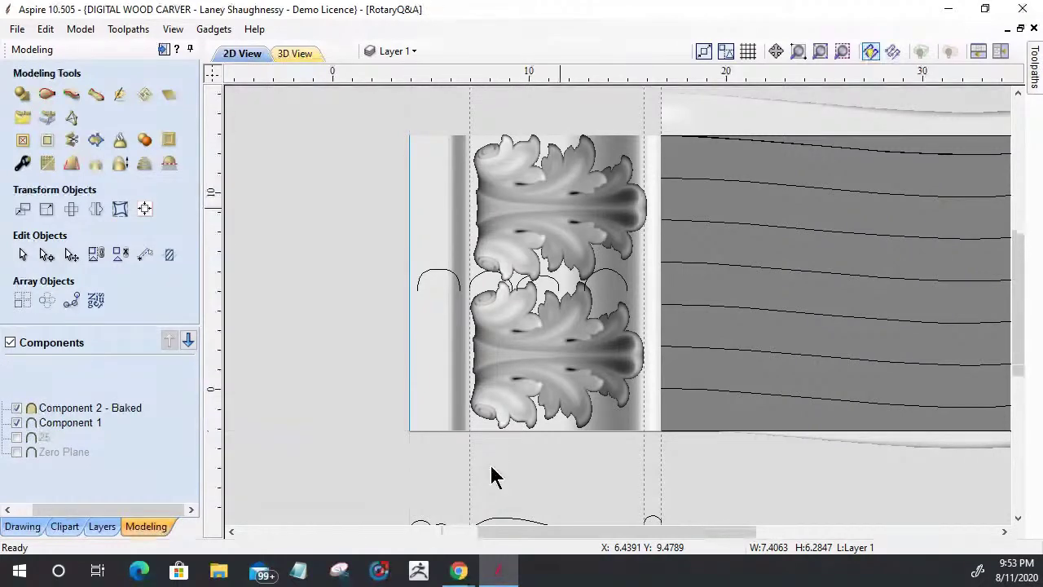
pyautogui.hotkey('ctrl', 'v')
pyautogui.scroll(2, 297, 294)
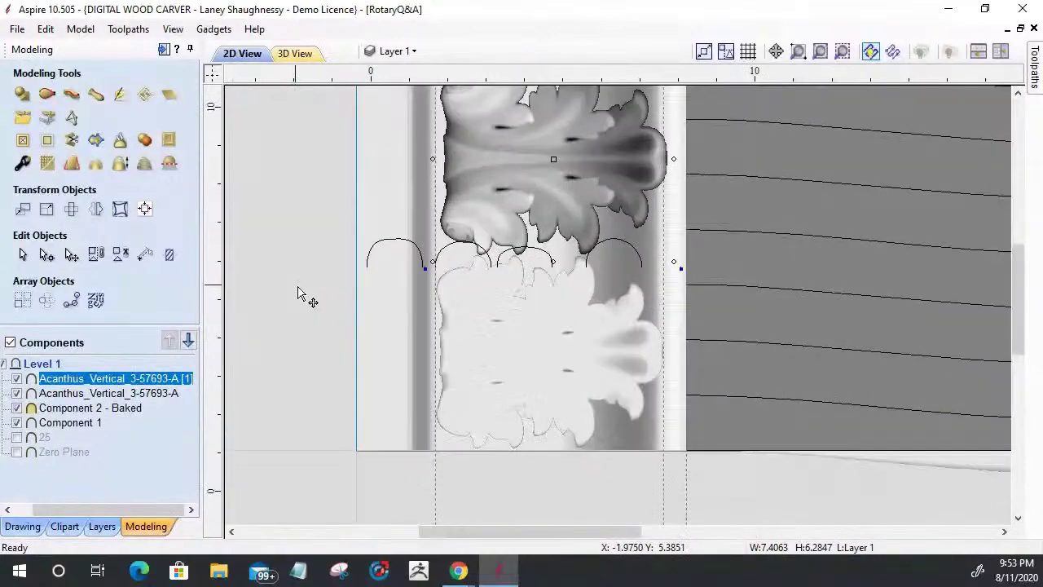
pyautogui.scroll(1, 319, 299)
pyautogui.scroll(-3, 322, 300)
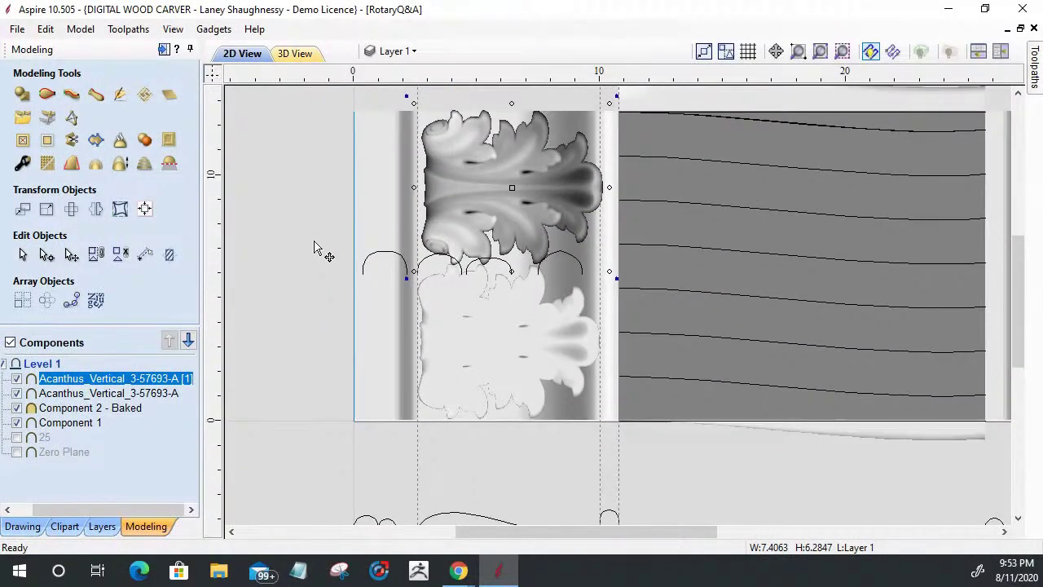
pyautogui.scroll(1, 291, 240)
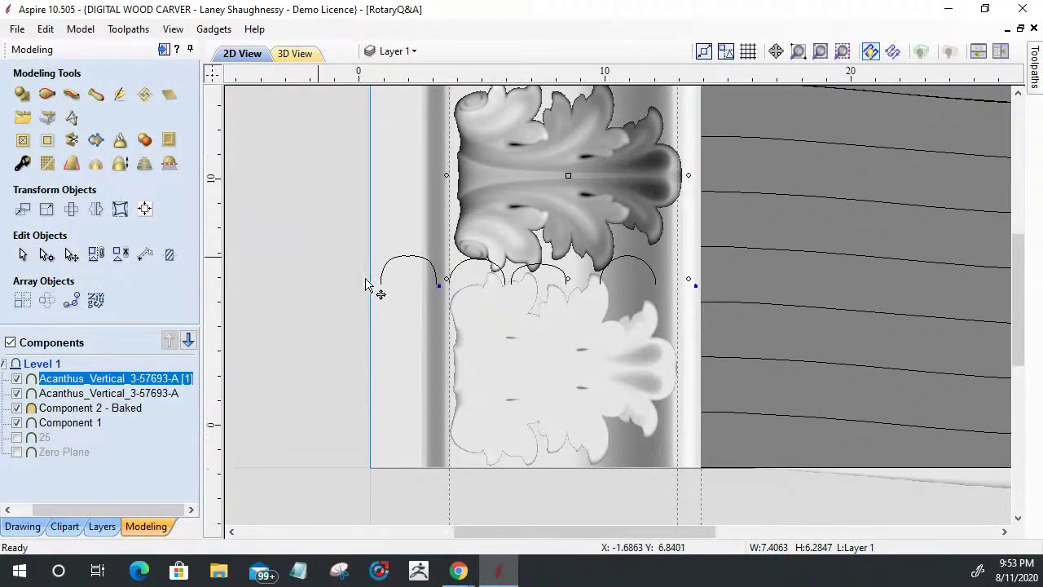
pyautogui.scroll(-2, 380, 291)
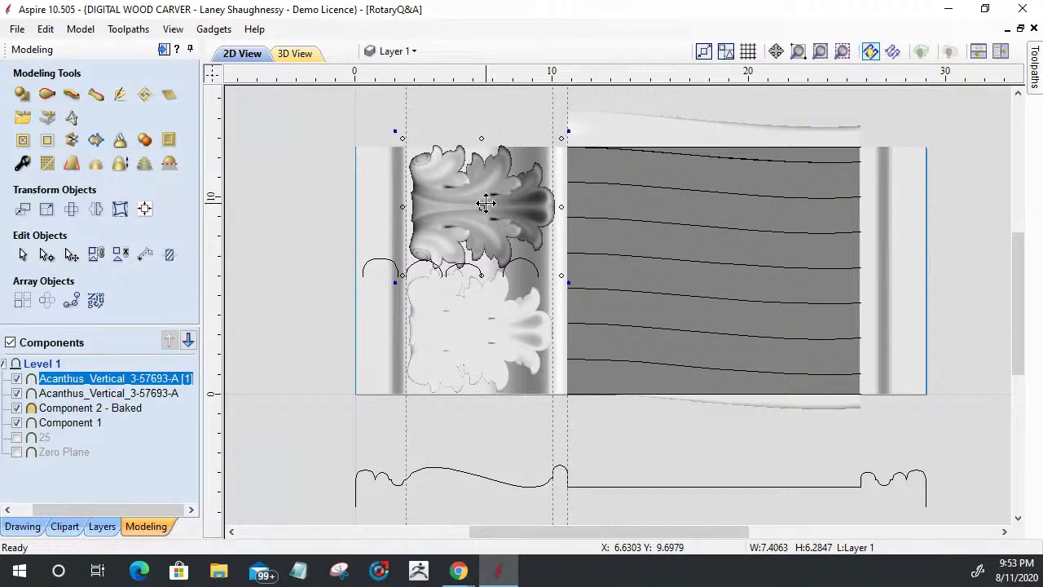
pyautogui.press('Delete')
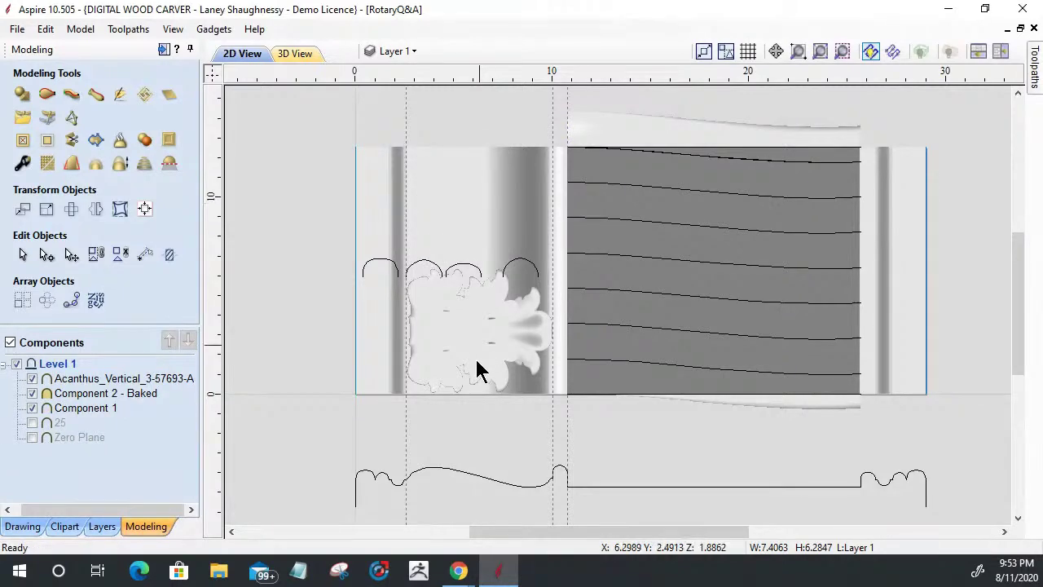
# Move the acanthus down until its lower leaf tips meet the job's bottom edge at Y 0.
pyautogui.click(477, 368)
pyautogui.scroll(1, 478, 369)
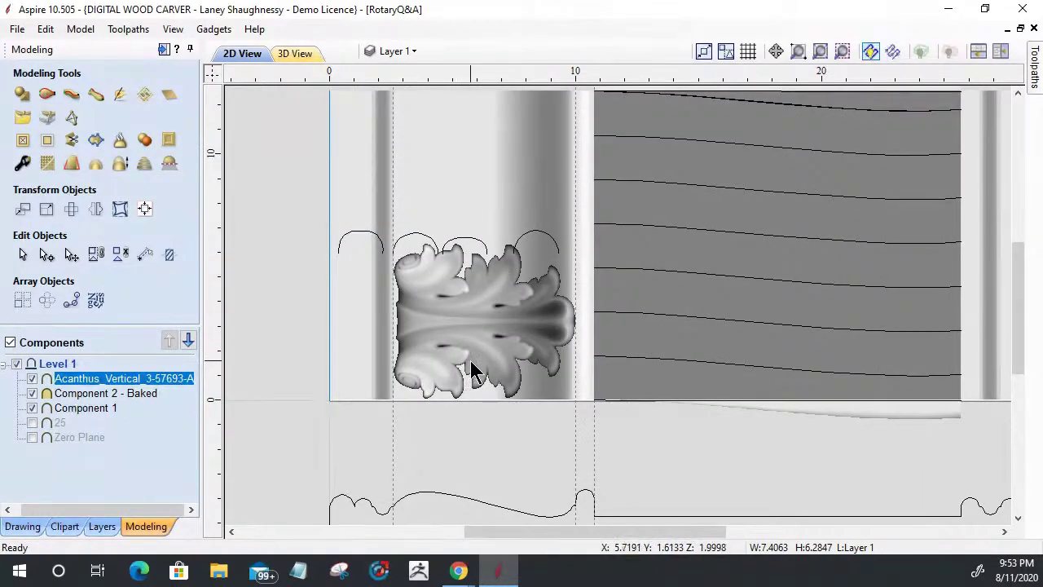
pyautogui.scroll(4, 462, 409)
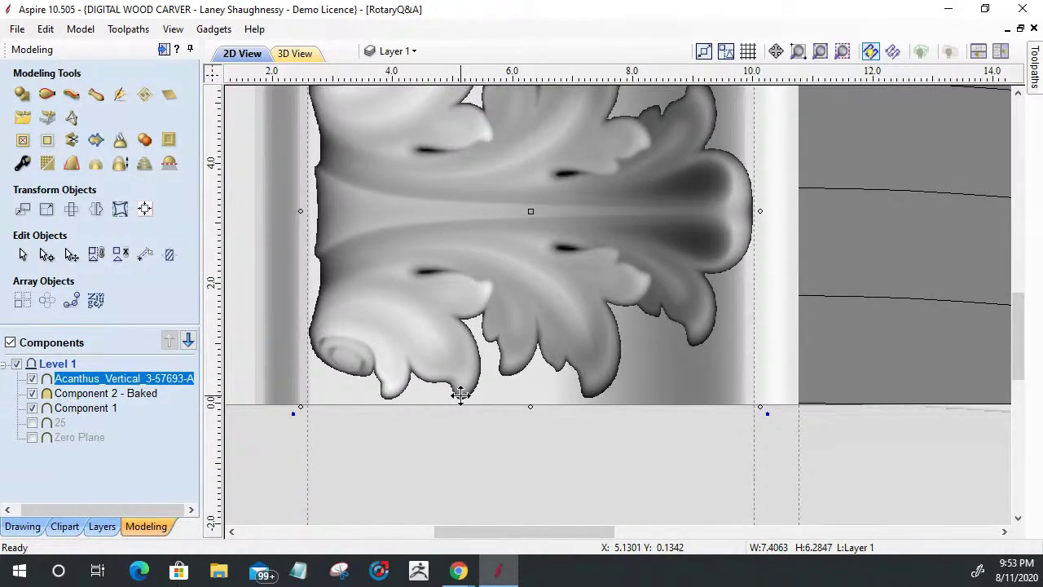
pyautogui.moveTo(461, 394); pyautogui.dragTo(460, 399)
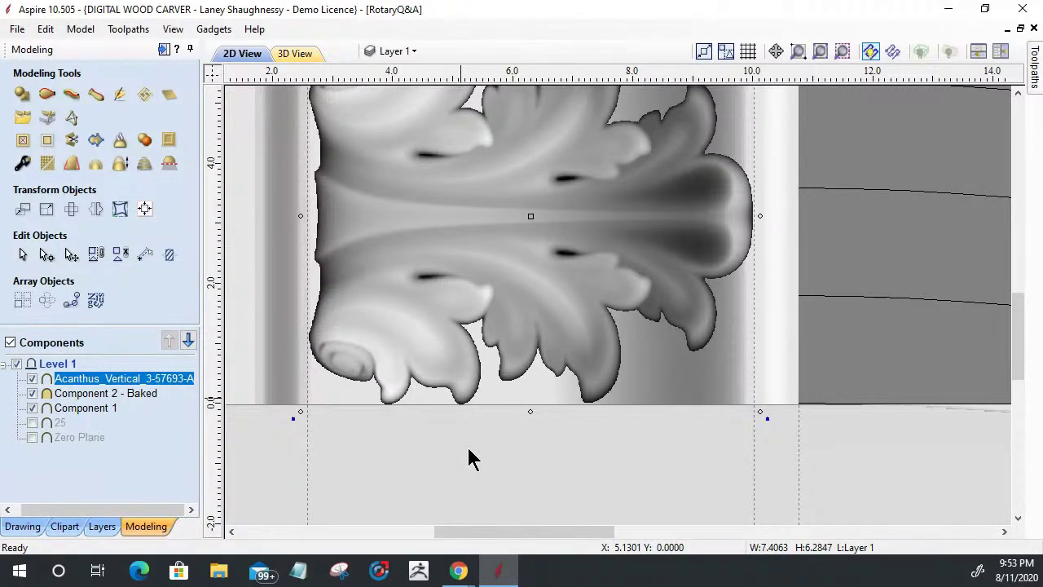
pyautogui.scroll(-2, 505, 450)
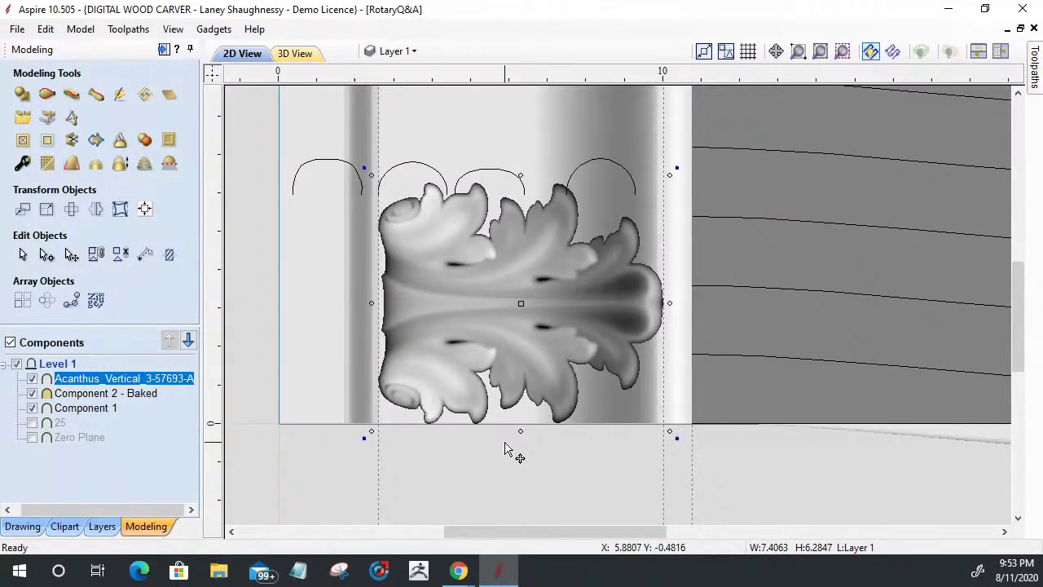
# Mirror the acanthus vertically about the job center as a copy, filling the rest of the vase section's circumference.
pyautogui.scroll(-1, 505, 448)
pyautogui.click(505, 333)
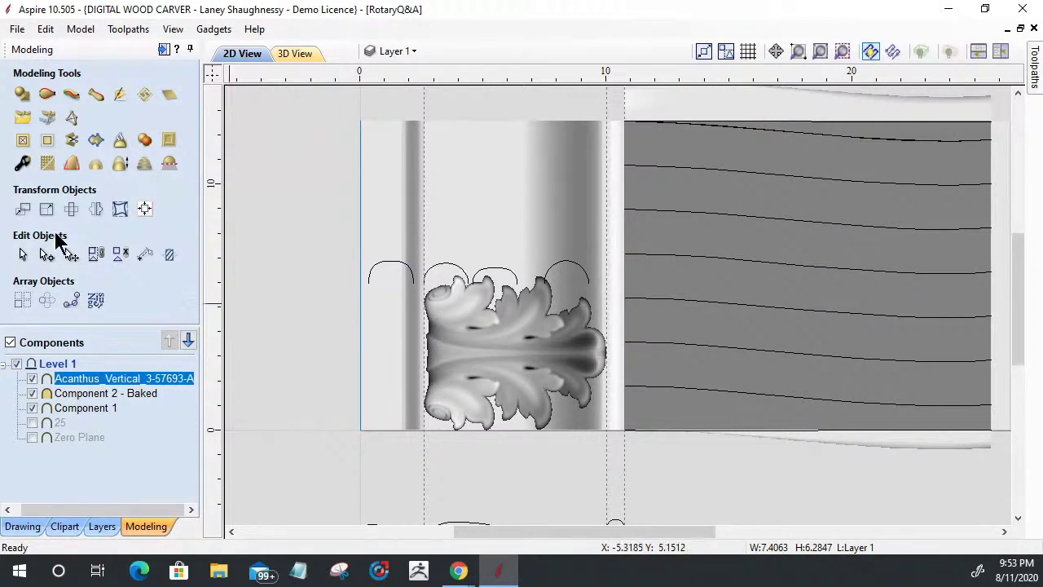
pyautogui.click(95, 209)
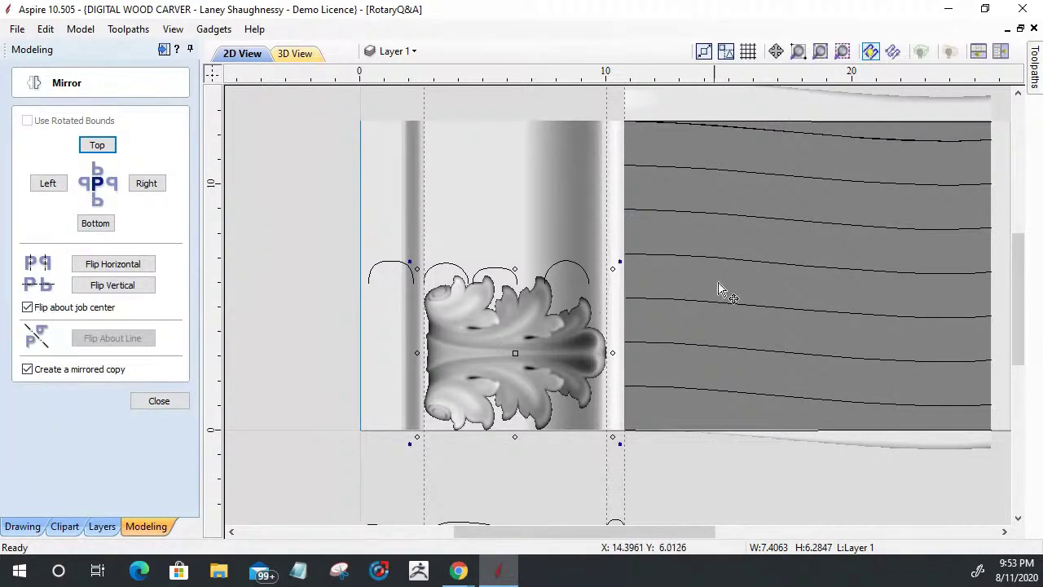
pyautogui.click(27, 369)
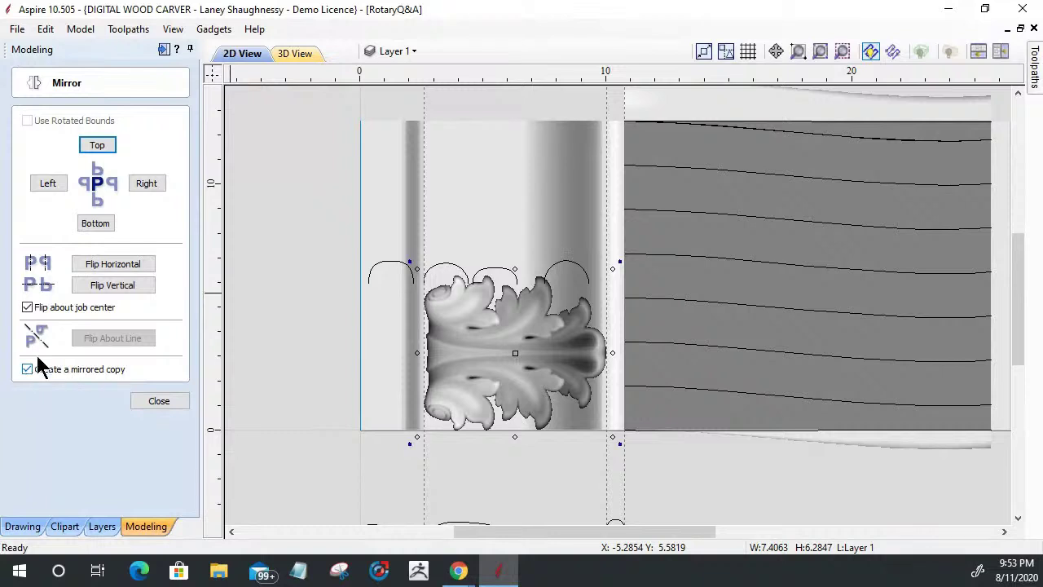
pyautogui.click(118, 291)
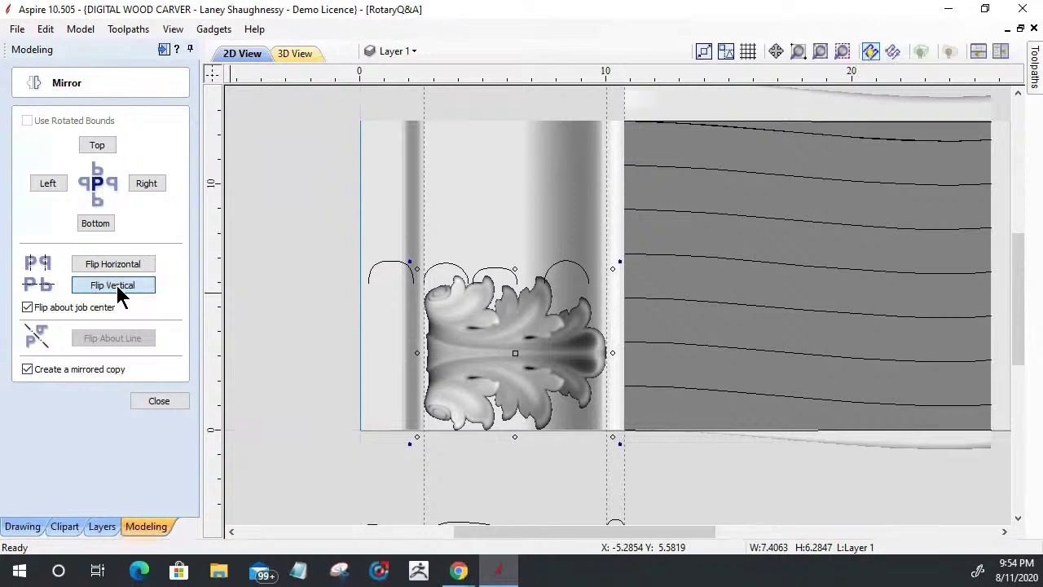
pyautogui.click(117, 291)
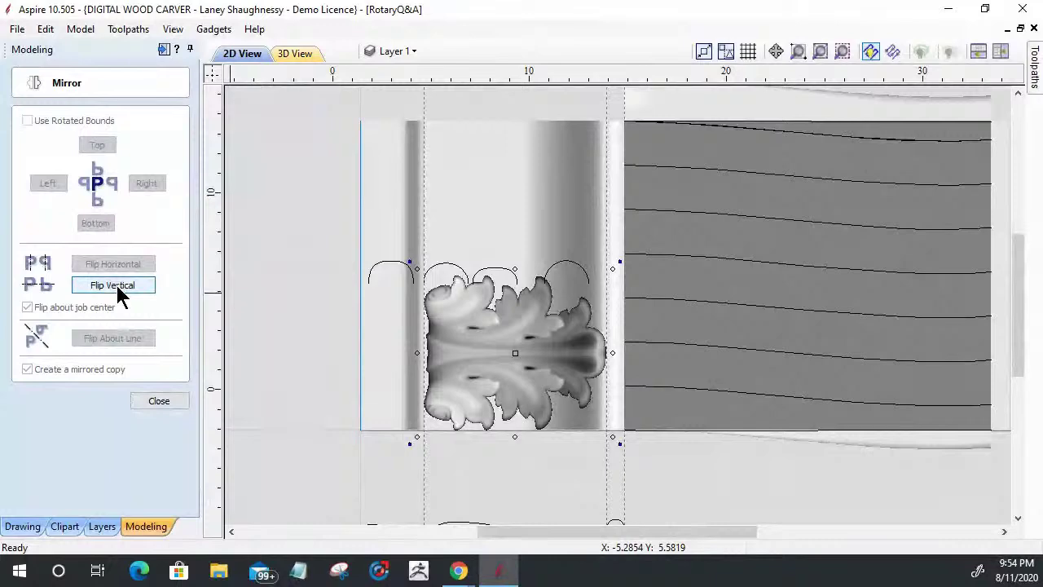
pyautogui.click(173, 402)
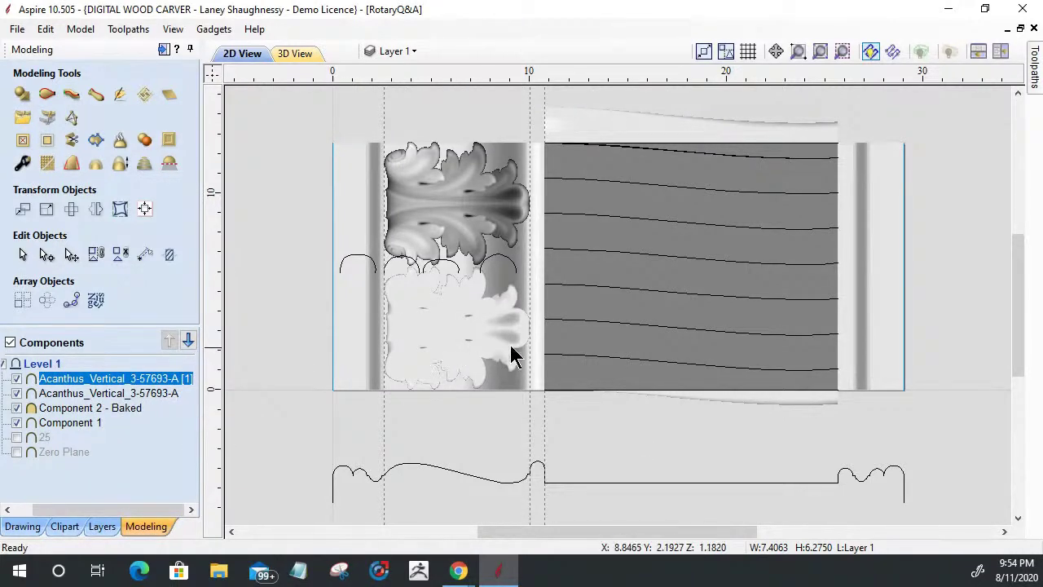
# Examine the two acanthus leaves in 3D, flat and wrapped around the column, turning the column about its axis.
pyautogui.click(299, 59)
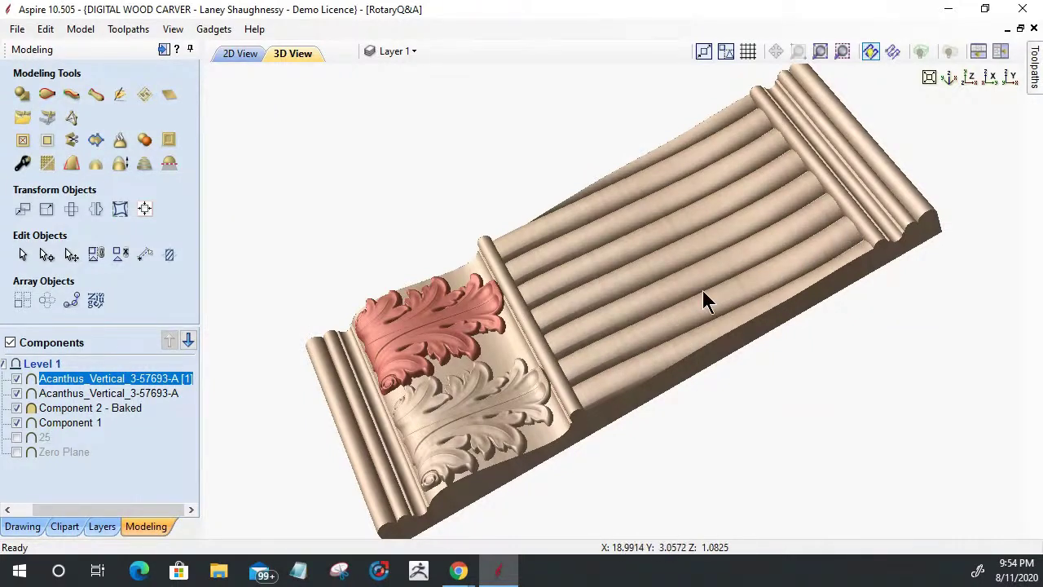
pyautogui.click(949, 51)
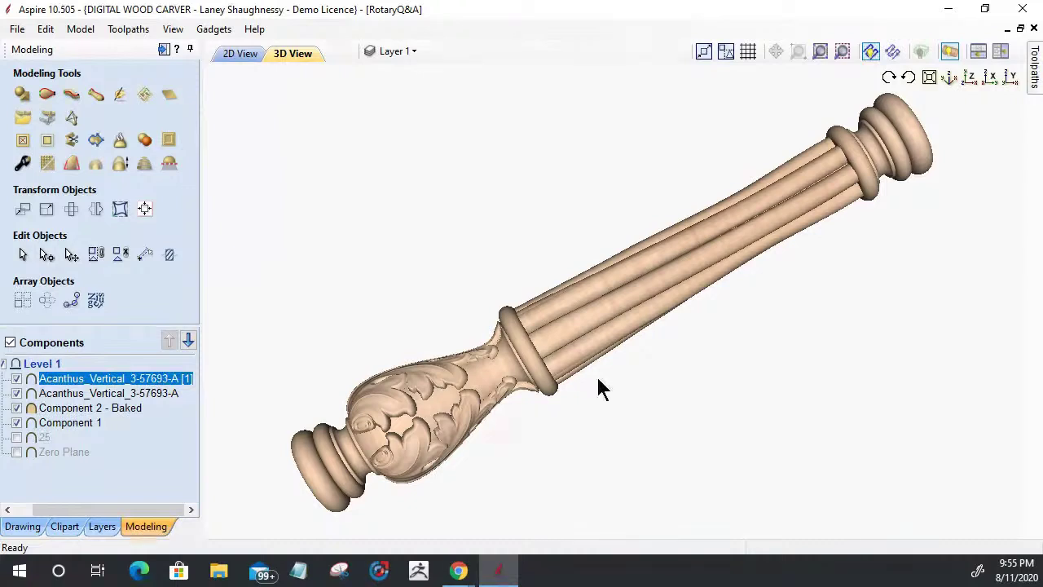
pyautogui.click(890, 78)
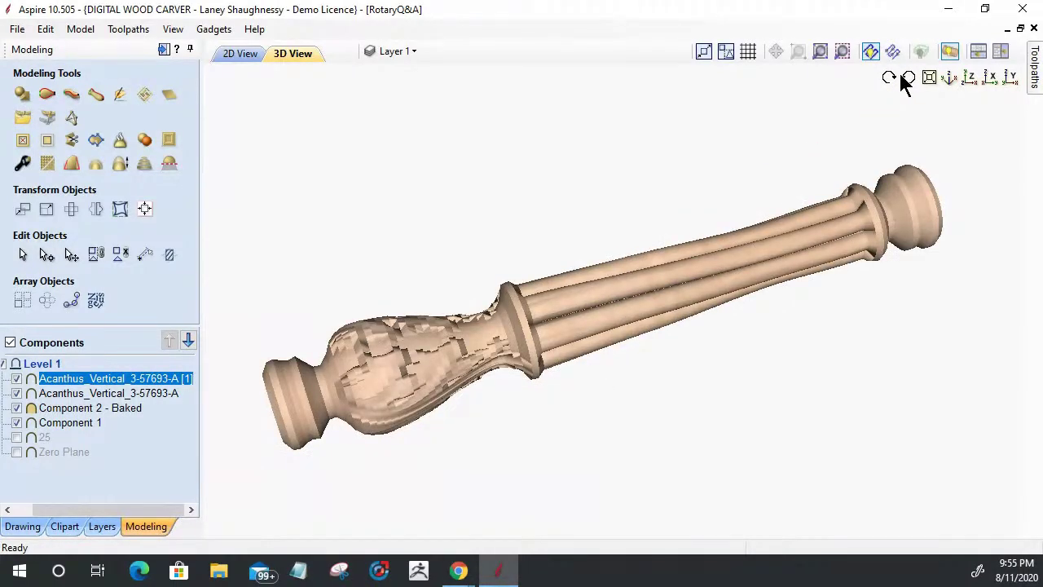
pyautogui.click(901, 75)
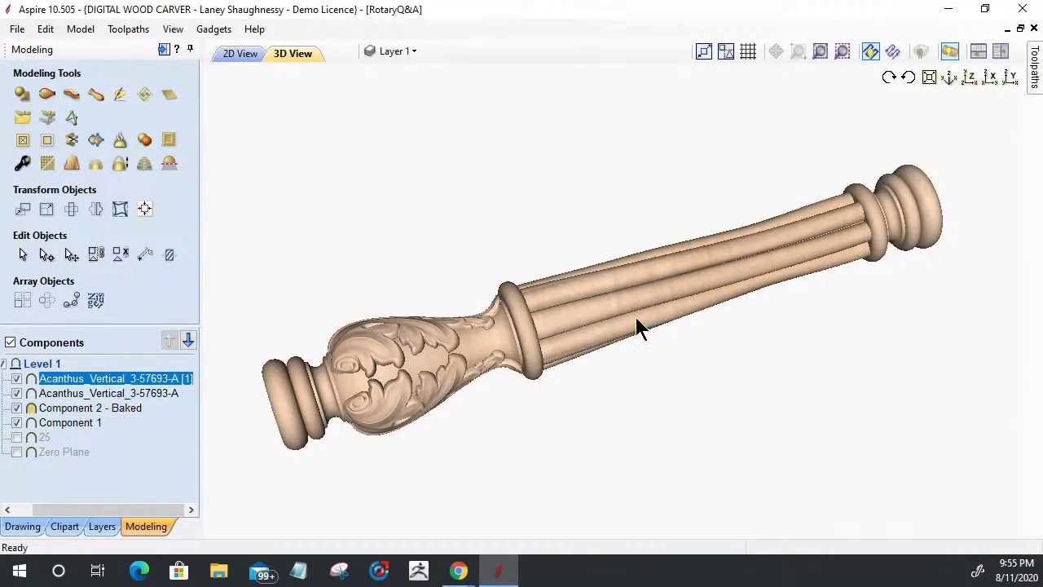
pyautogui.click(906, 79)
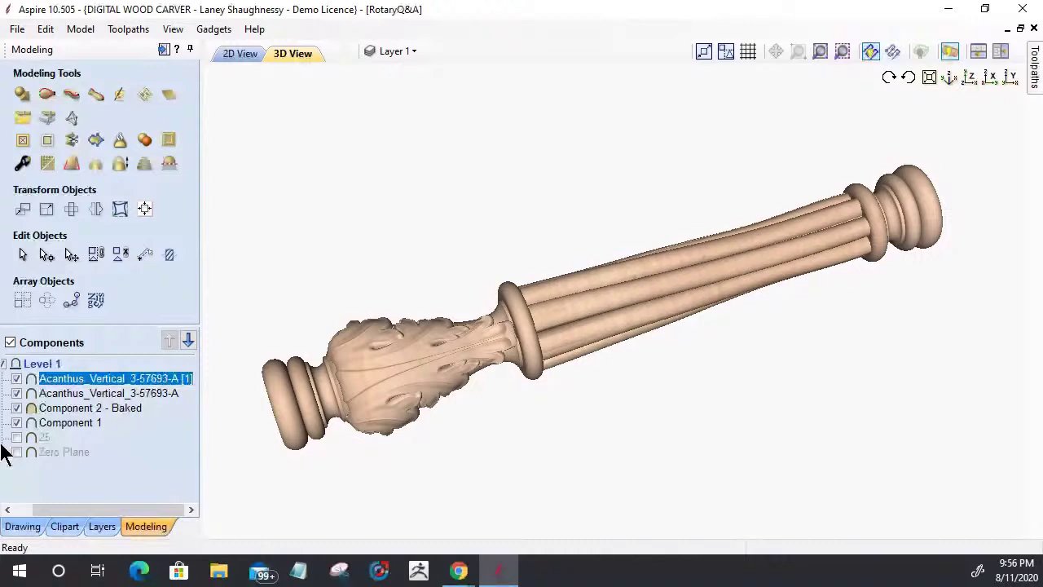
# Hide both acanthus components, Component 2 - Baked and Component 1, and show component 25 and Zero Plane.
pyautogui.click(17, 379)
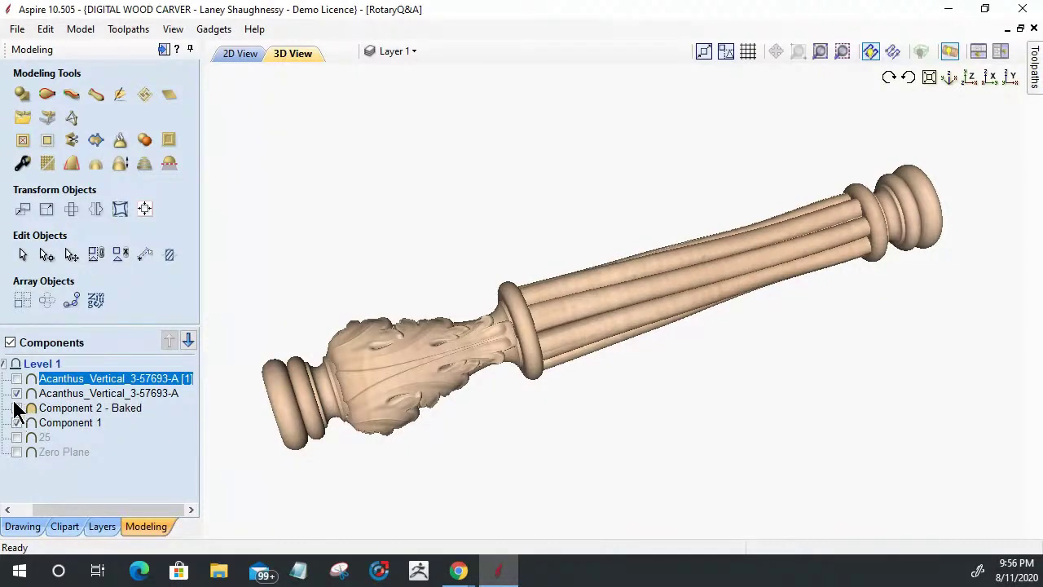
pyautogui.click(17, 407)
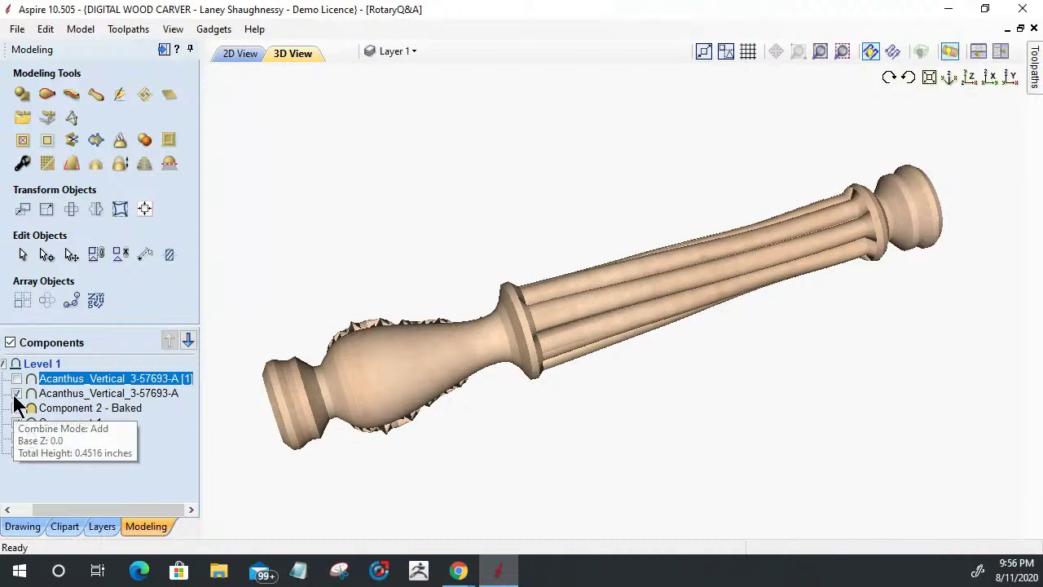
pyautogui.click(16, 403)
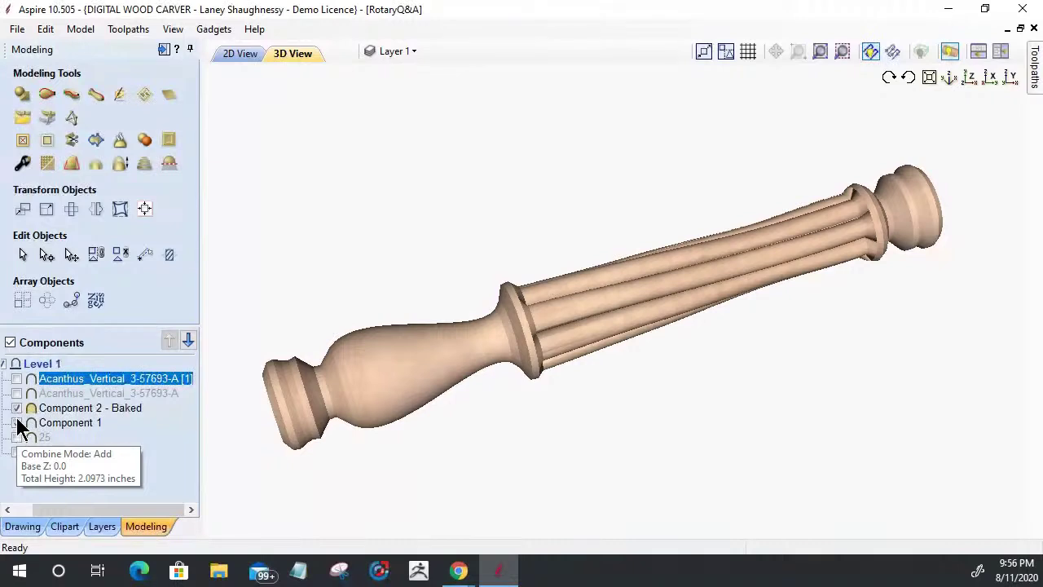
pyautogui.click(17, 412)
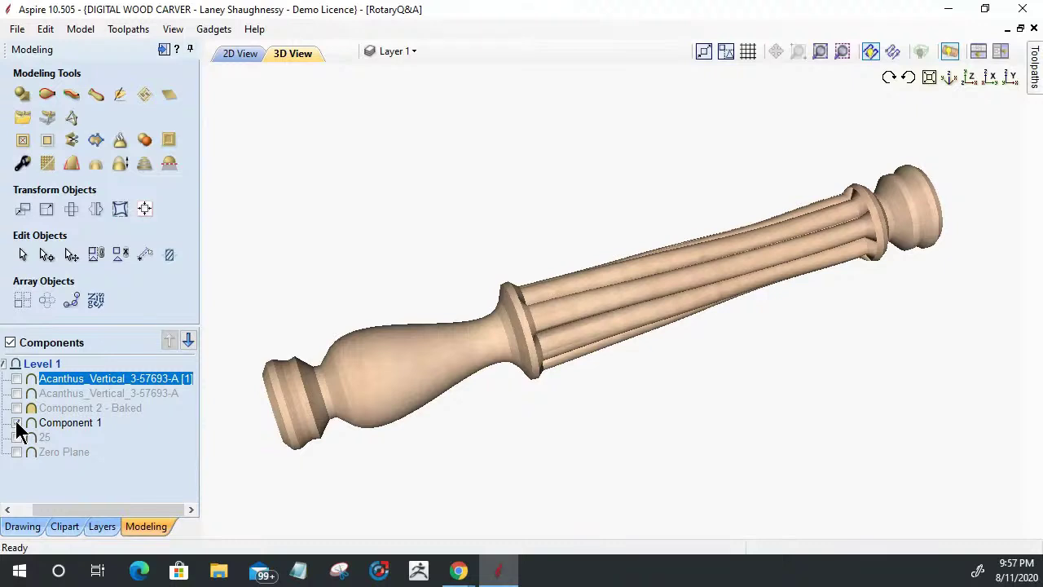
pyautogui.click(18, 423)
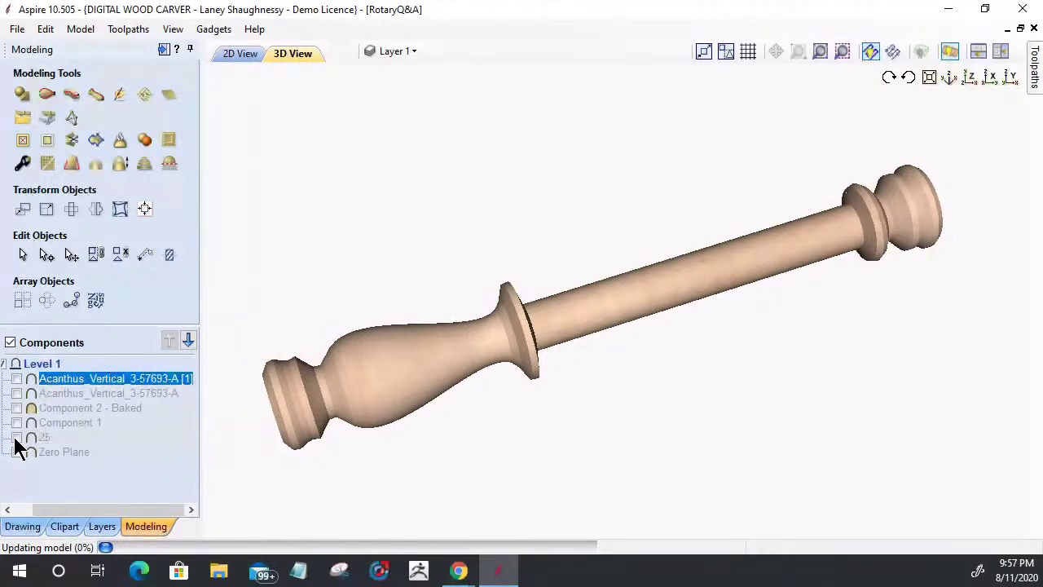
pyautogui.click(15, 441)
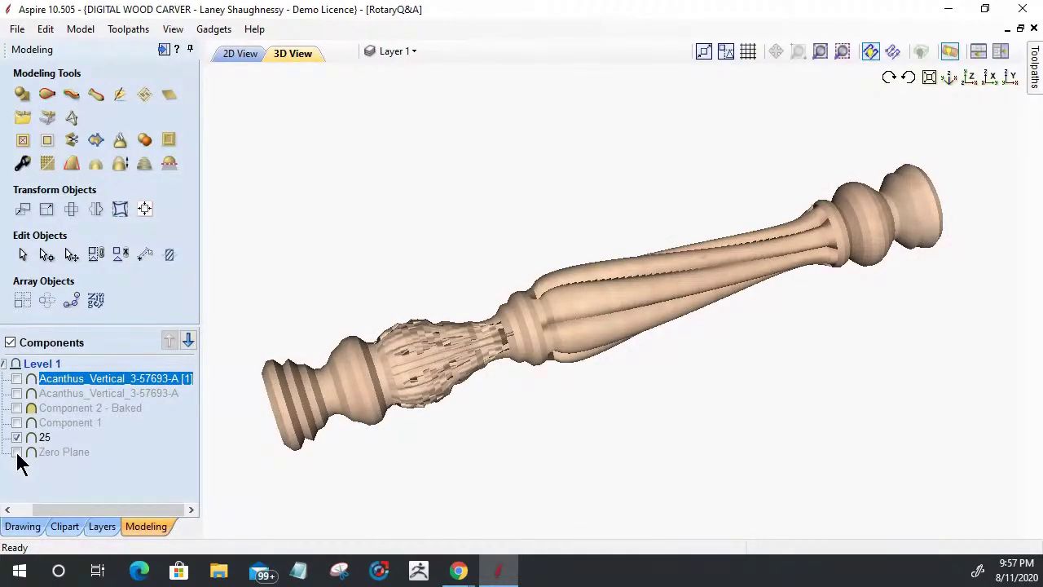
pyautogui.click(17, 452)
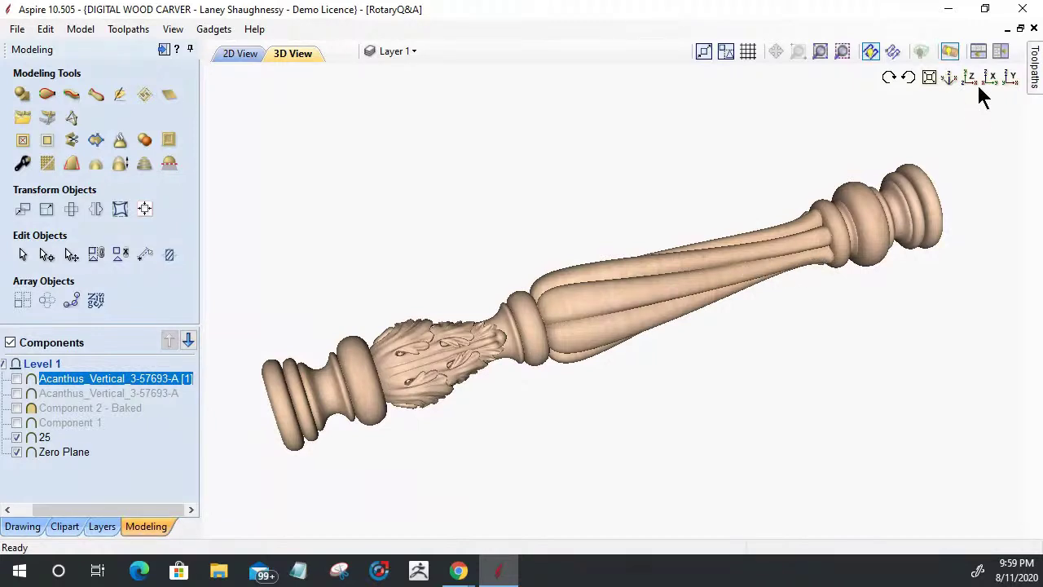
# Examine the component 25 column flat and wrapped in 3D, and its side profile and arch vectors in 2D.
pyautogui.click(950, 51)
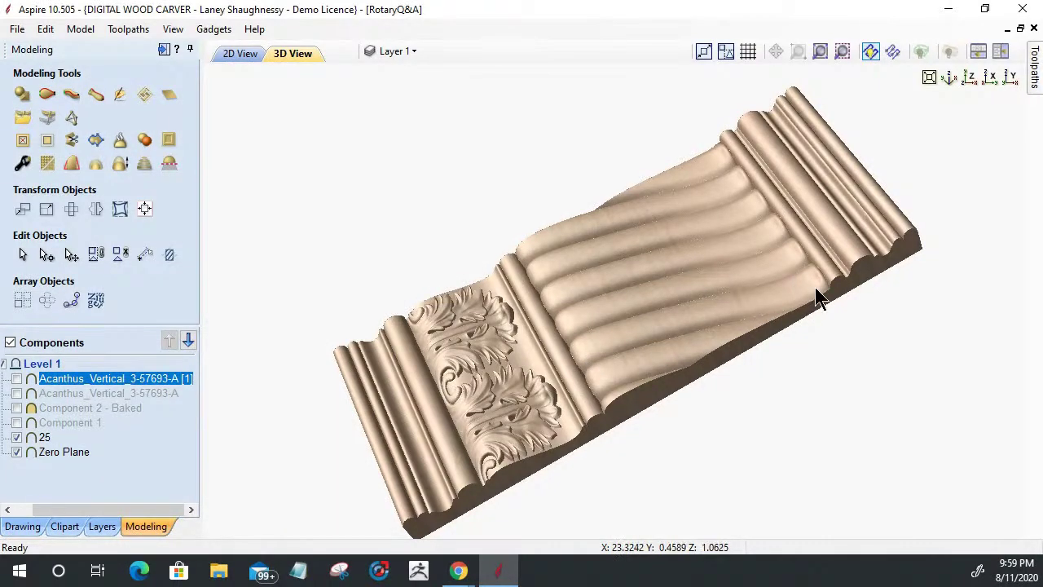
pyautogui.click(951, 54)
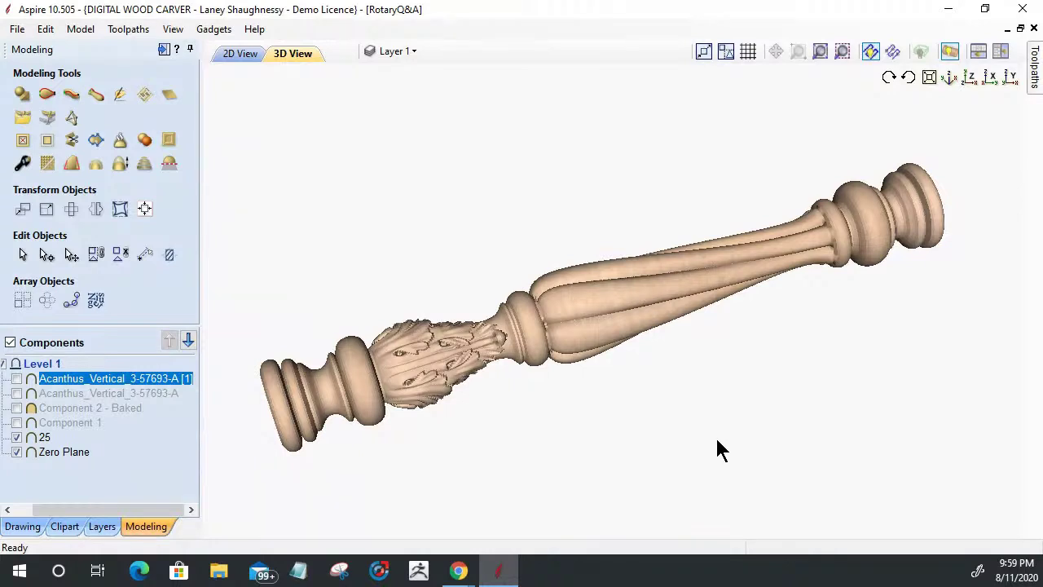
pyautogui.click(242, 53)
pyautogui.scroll(-3, 807, 359)
pyautogui.scroll(2, 607, 405)
pyautogui.scroll(2, 607, 405)
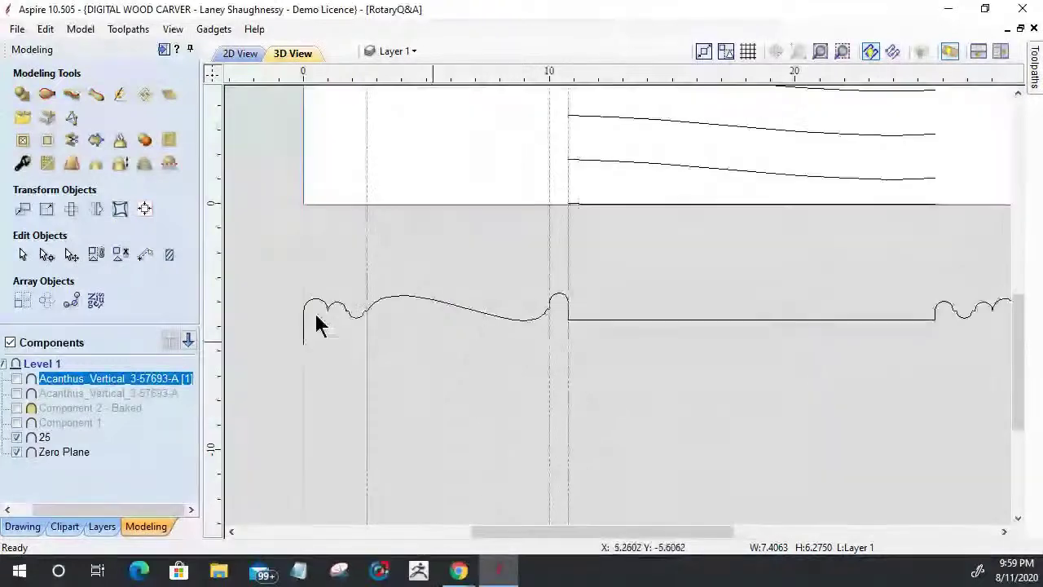
pyautogui.scroll(-1, 305, 317)
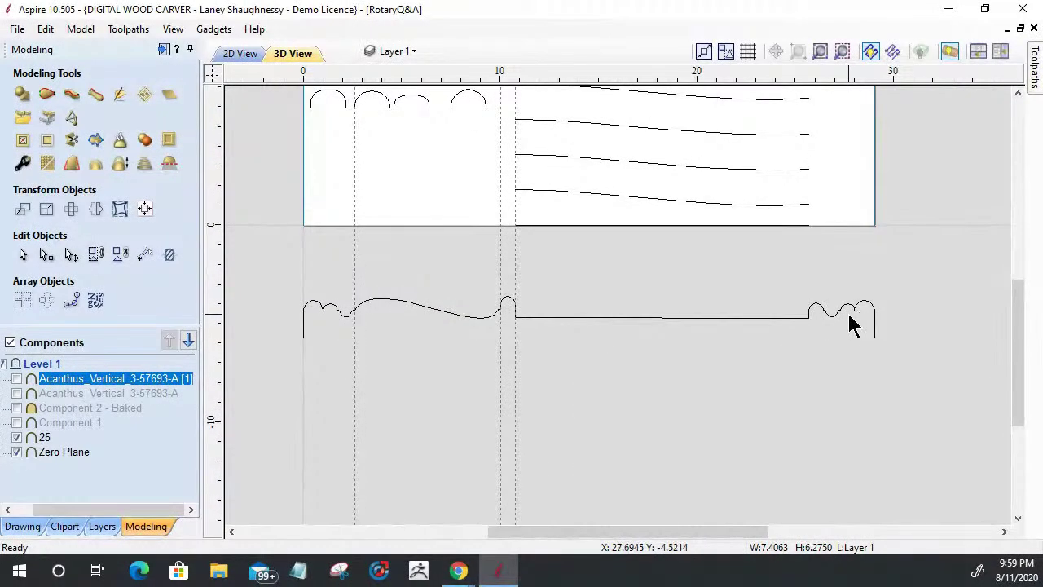
pyautogui.scroll(-3, 853, 324)
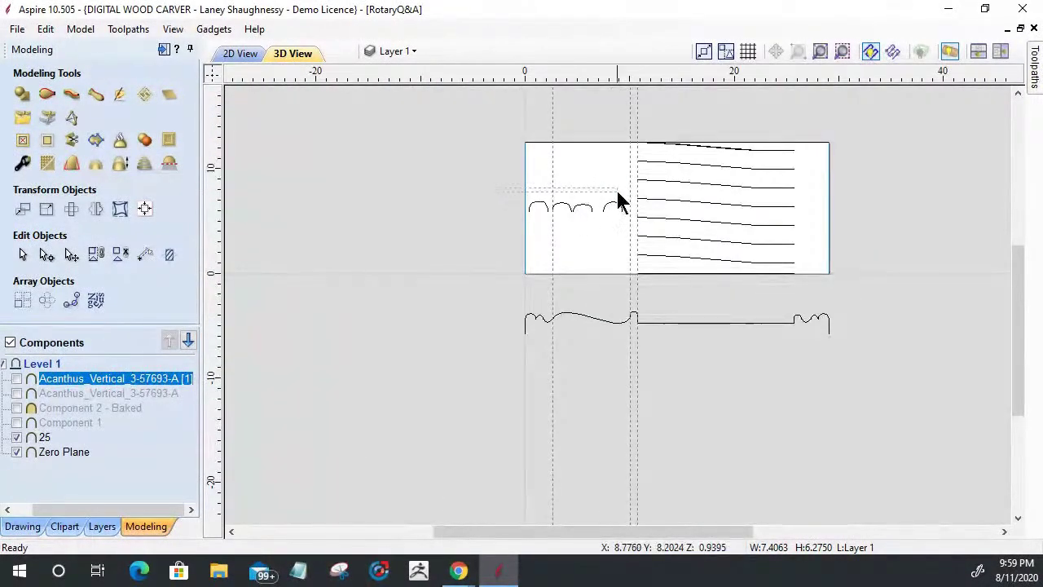
pyautogui.click(623, 220)
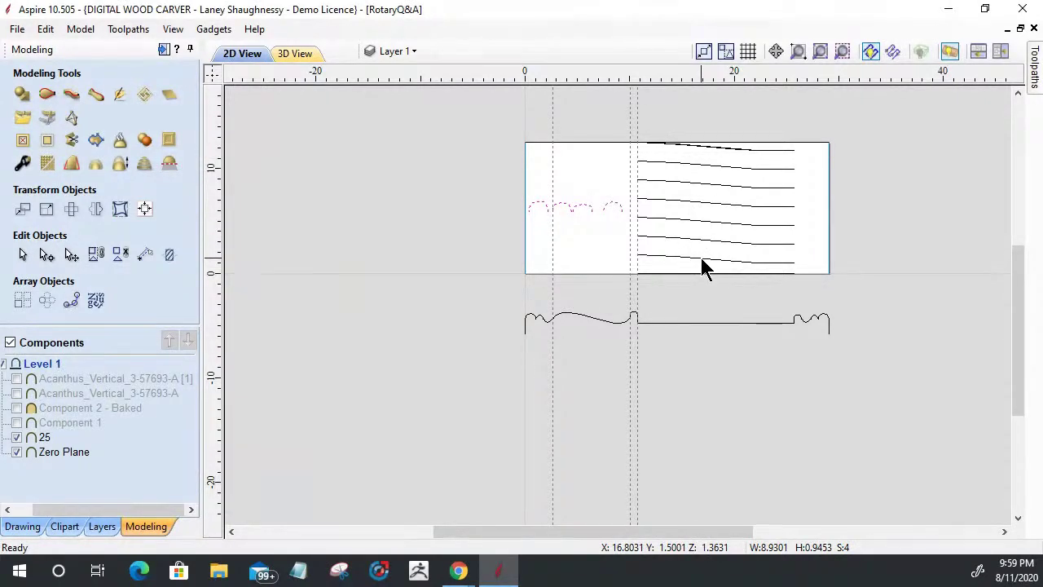
# Unwrap the 3D model, hide component 25, and show Component 1, Component 2 - Baked and both acanthus components again.
pyautogui.click(295, 54)
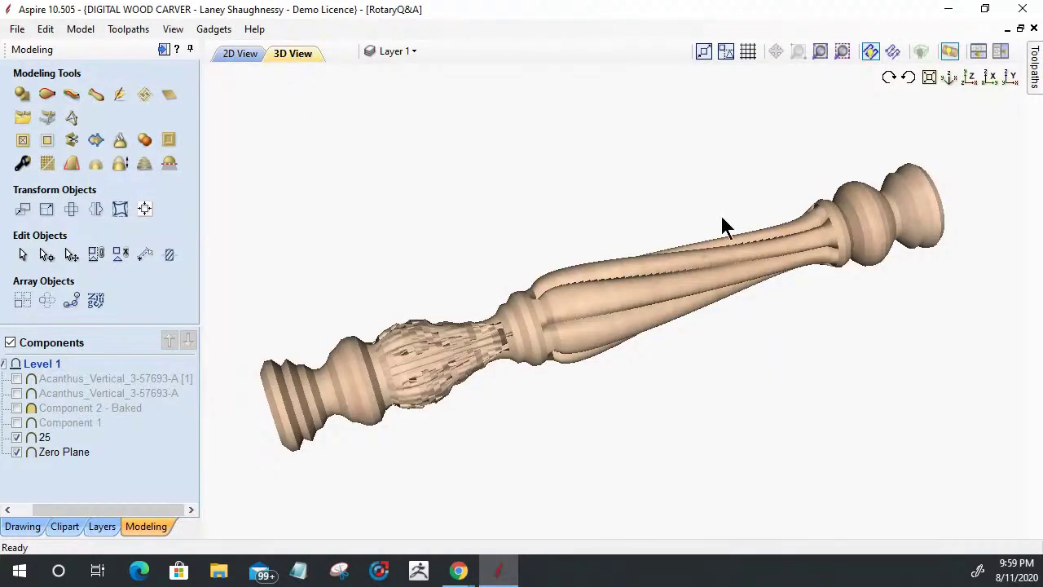
pyautogui.click(951, 52)
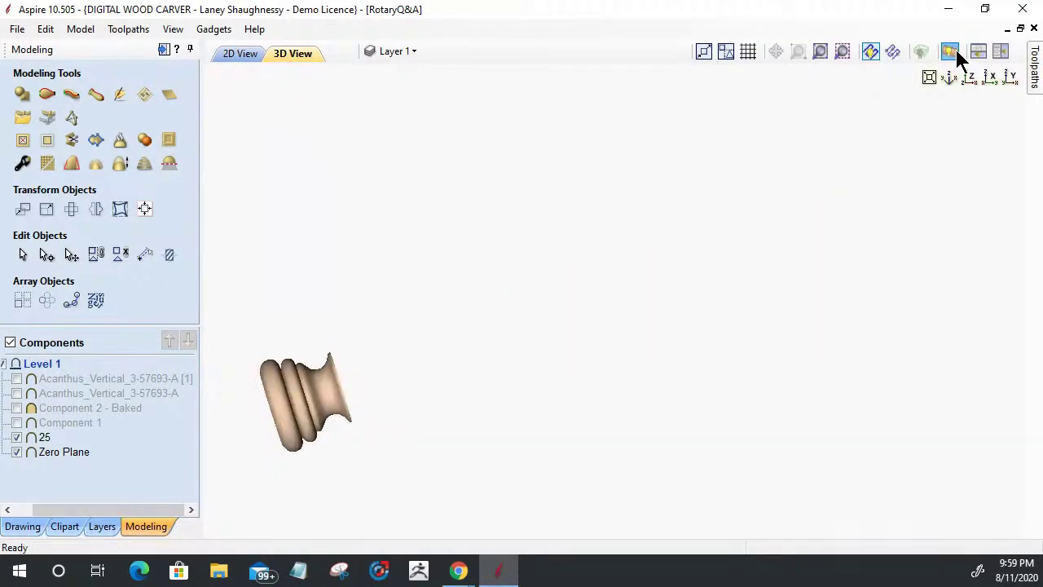
pyautogui.moveTo(750, 339); pyautogui.dragTo(499, 466)
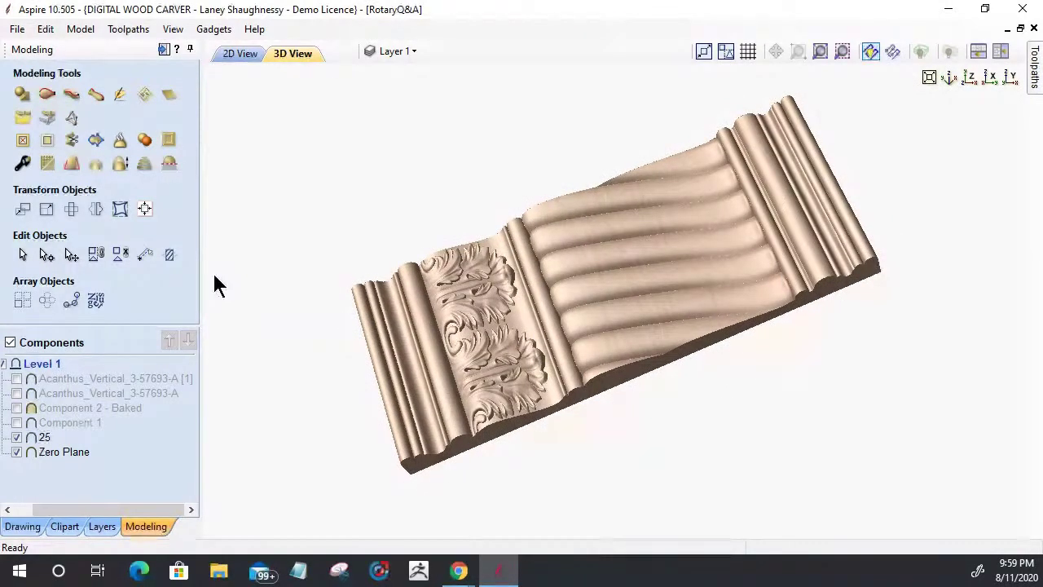
pyautogui.click(17, 437)
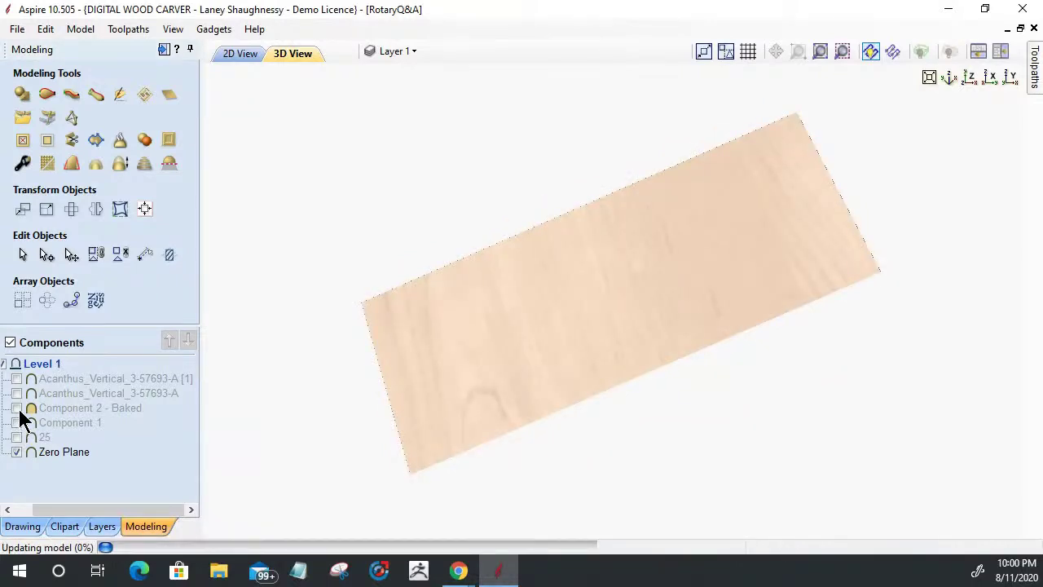
pyautogui.click(17, 421)
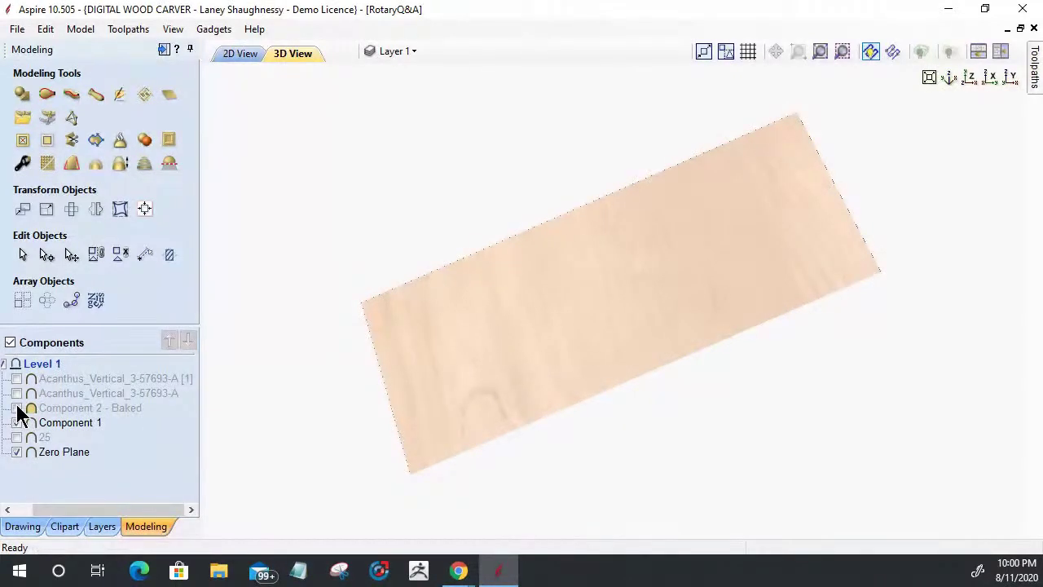
pyautogui.click(17, 407)
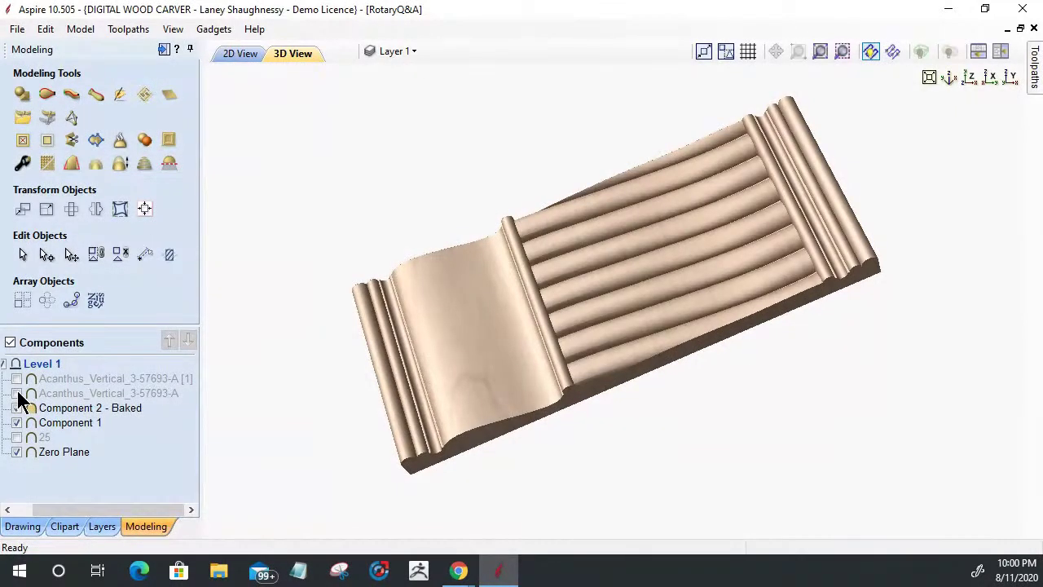
pyautogui.click(17, 393)
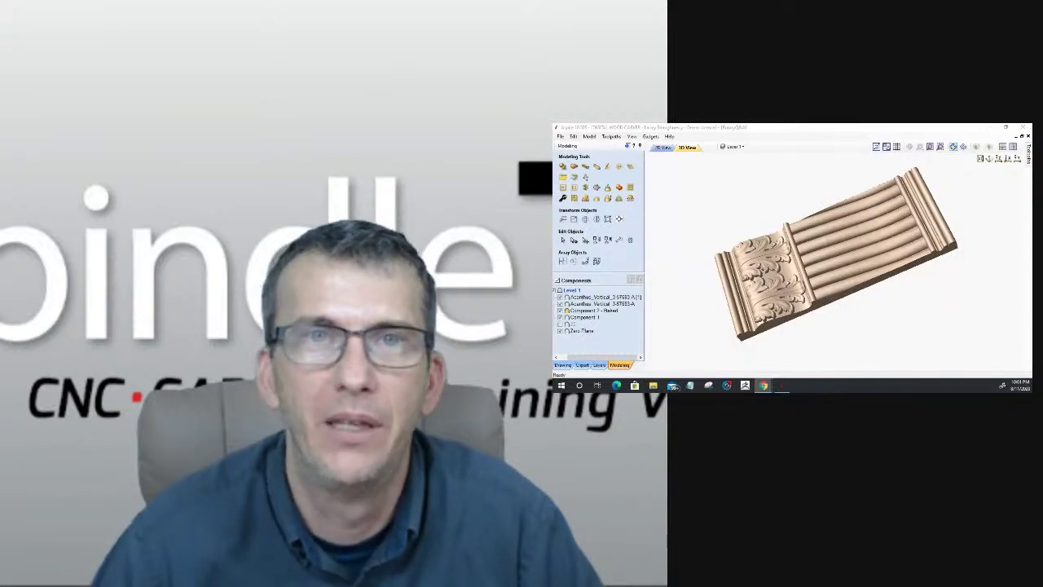
# Switch to the browser and look through the first page of Vectric's Projects of the Month for the Hinged Spoon Rest.
pyautogui.hotkey('alt', 'Tab')
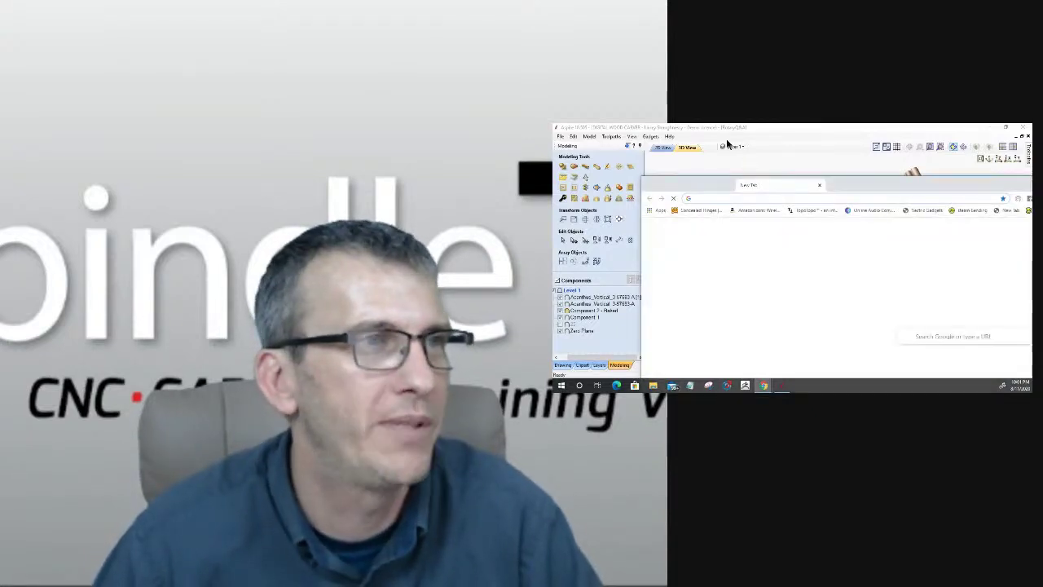
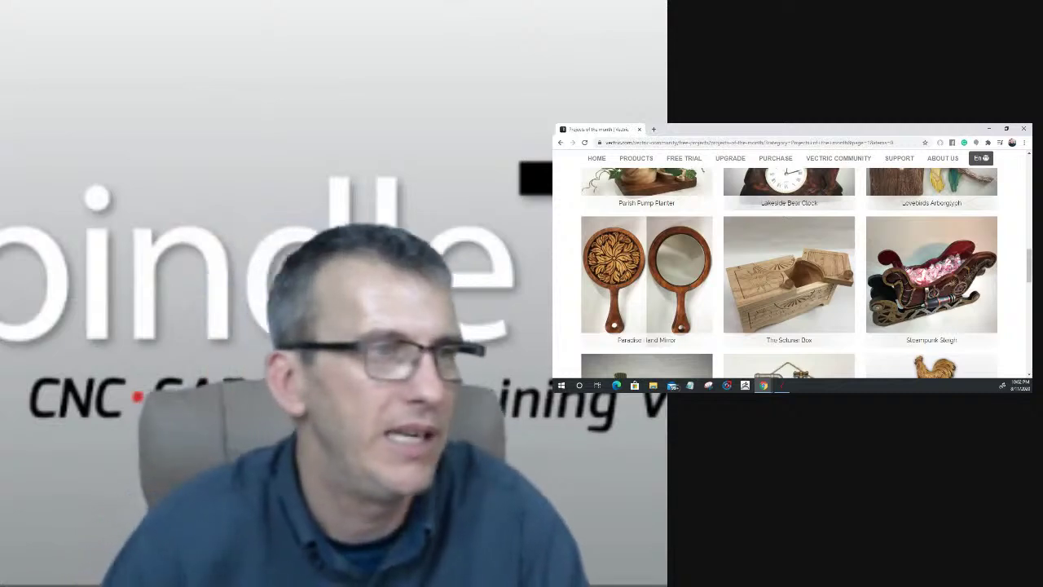
pyautogui.scroll(-5, 769, 318)
pyautogui.scroll(-10, 769, 317)
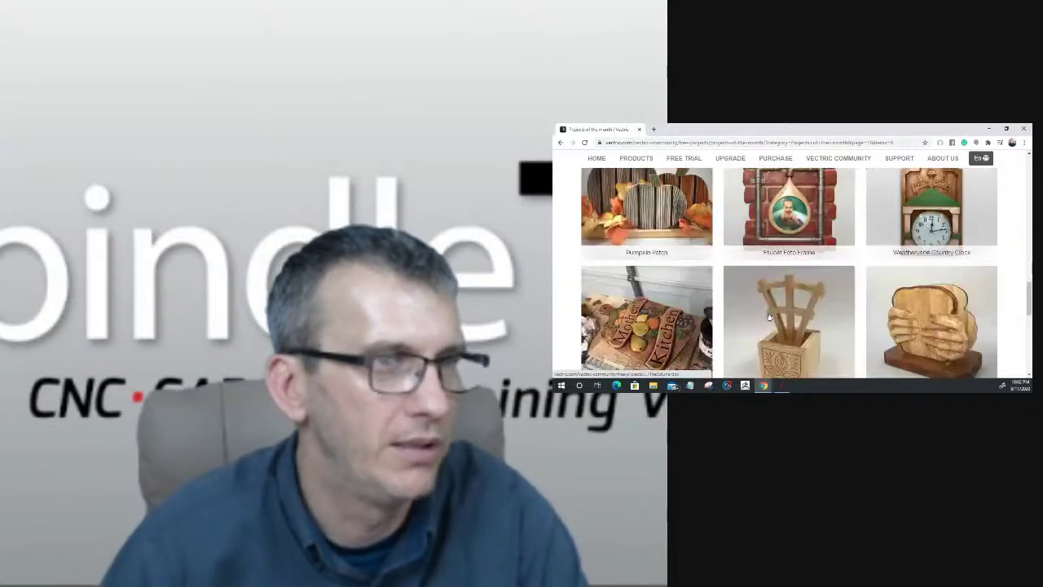
pyautogui.scroll(10, 769, 318)
pyautogui.scroll(4, 769, 318)
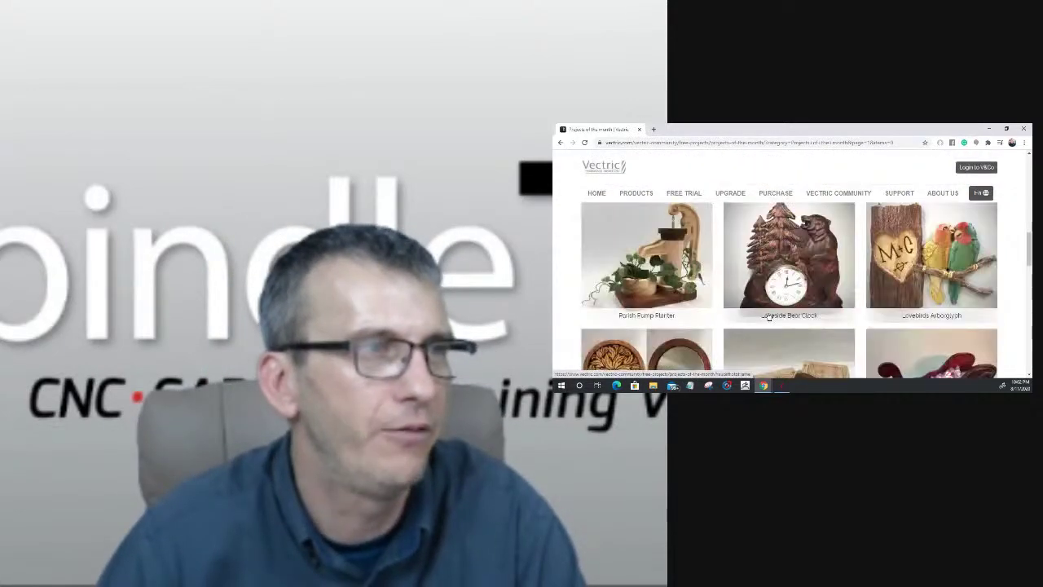
pyautogui.scroll(3, 768, 317)
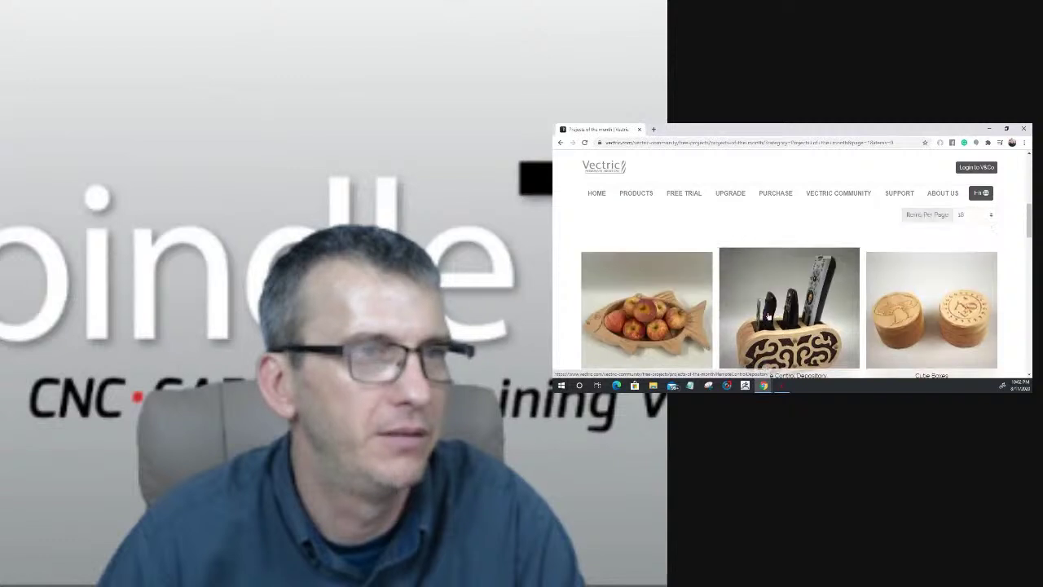
pyautogui.scroll(-8, 768, 318)
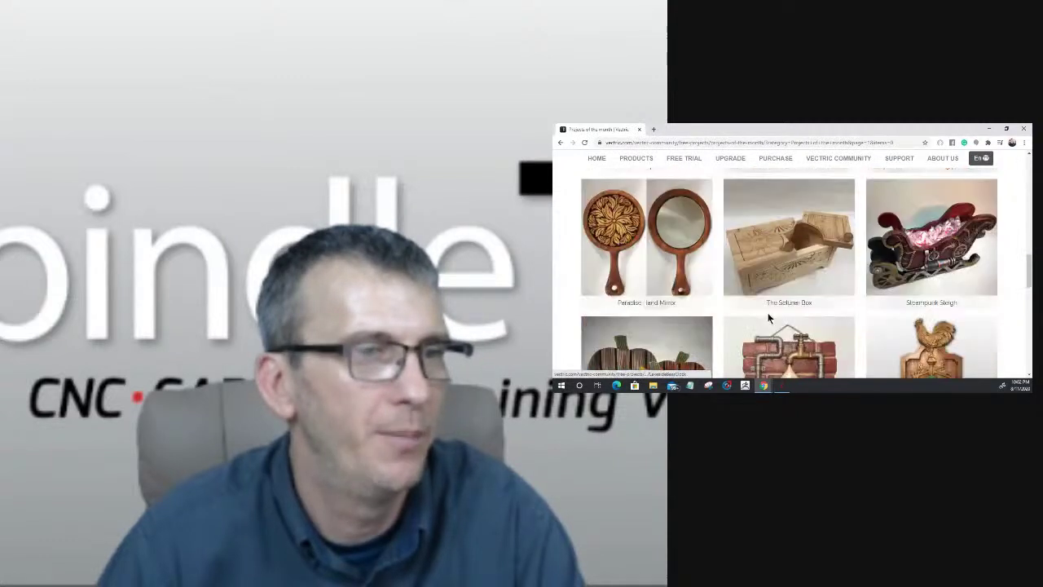
pyautogui.scroll(-3, 767, 318)
pyautogui.scroll(10, 768, 317)
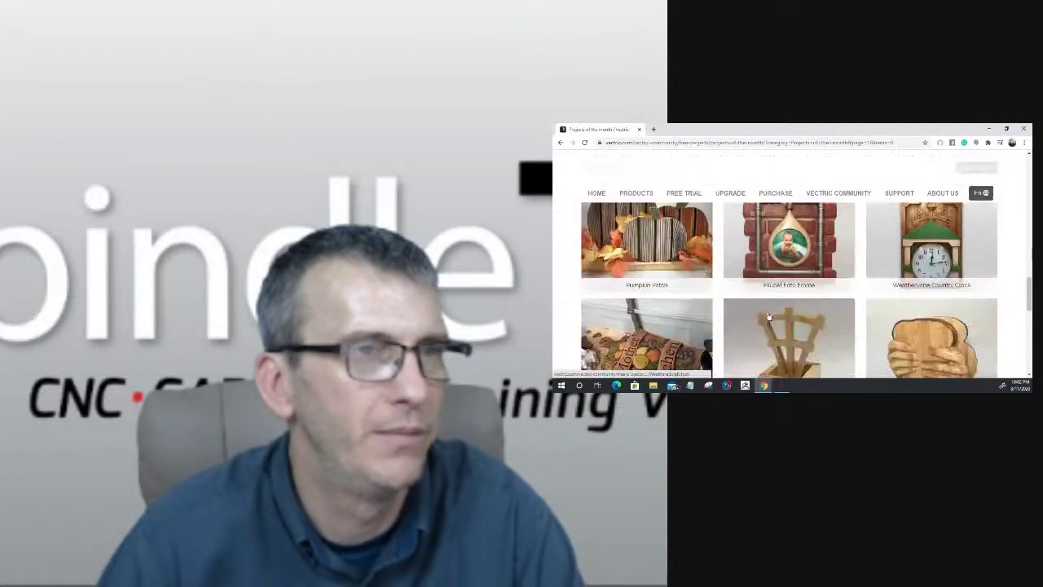
pyautogui.scroll(-4, 769, 317)
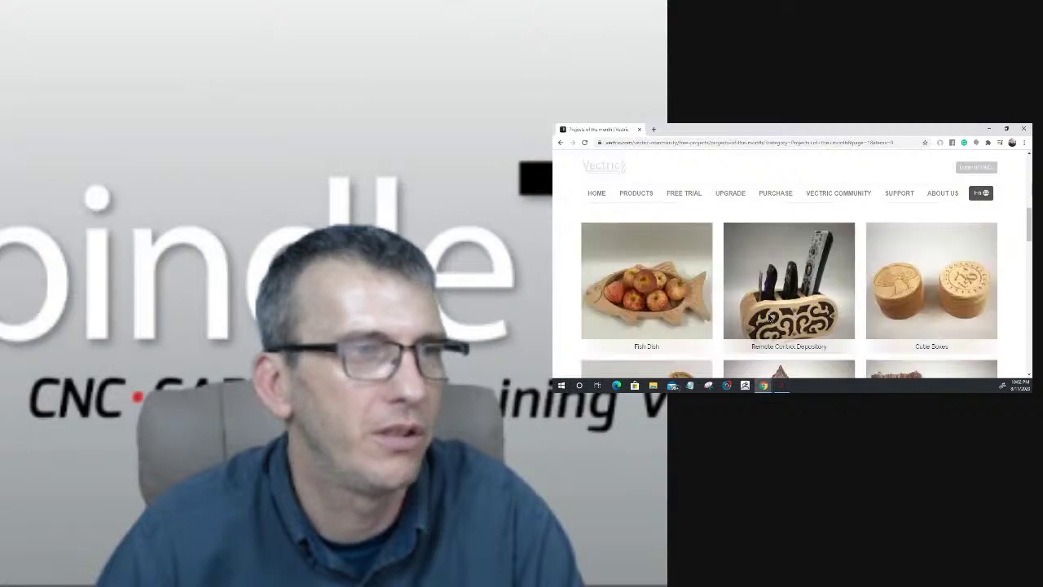
pyautogui.scroll(-6, 768, 317)
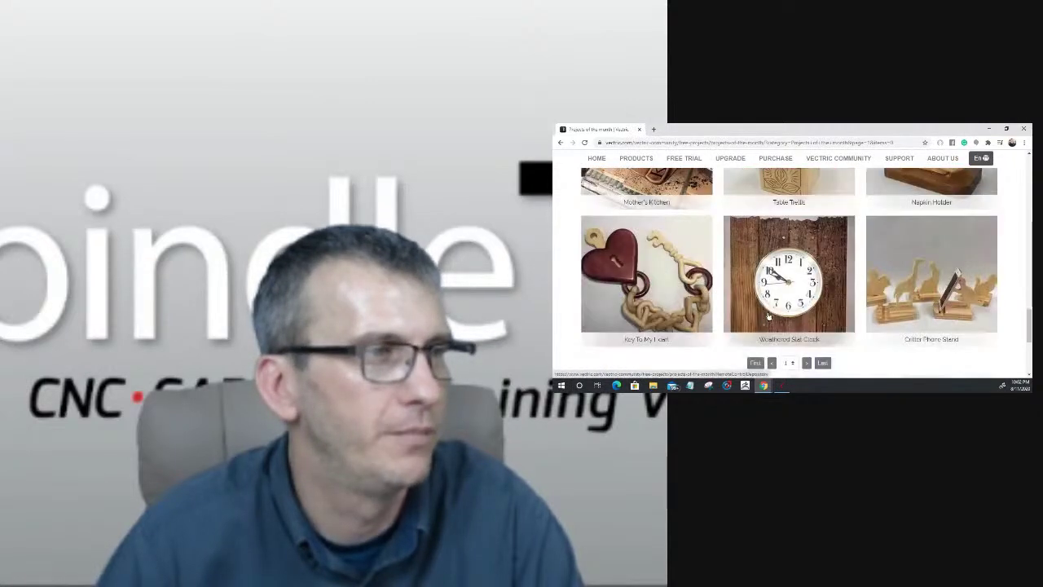
# Look through the second page of the Projects of the Month gallery for the Hinged Spoon Rest.
pyautogui.click(806, 288)
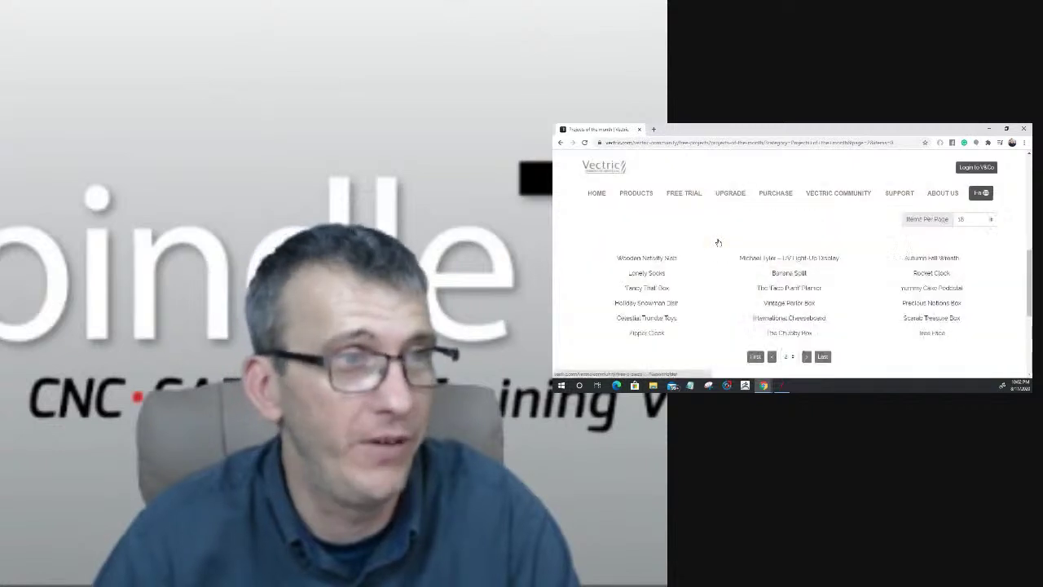
pyautogui.scroll(-3, 764, 265)
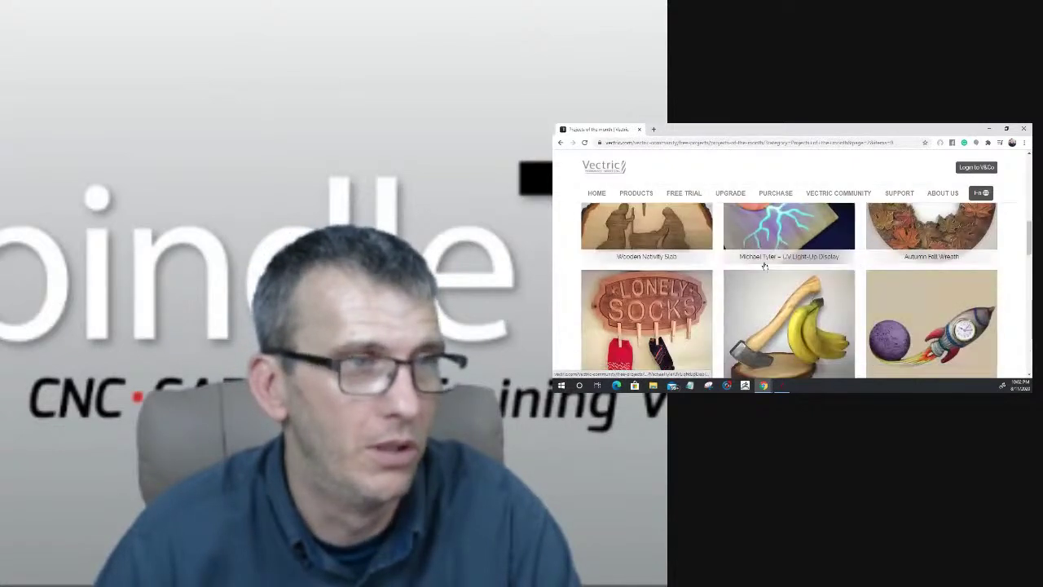
pyautogui.scroll(-4, 764, 265)
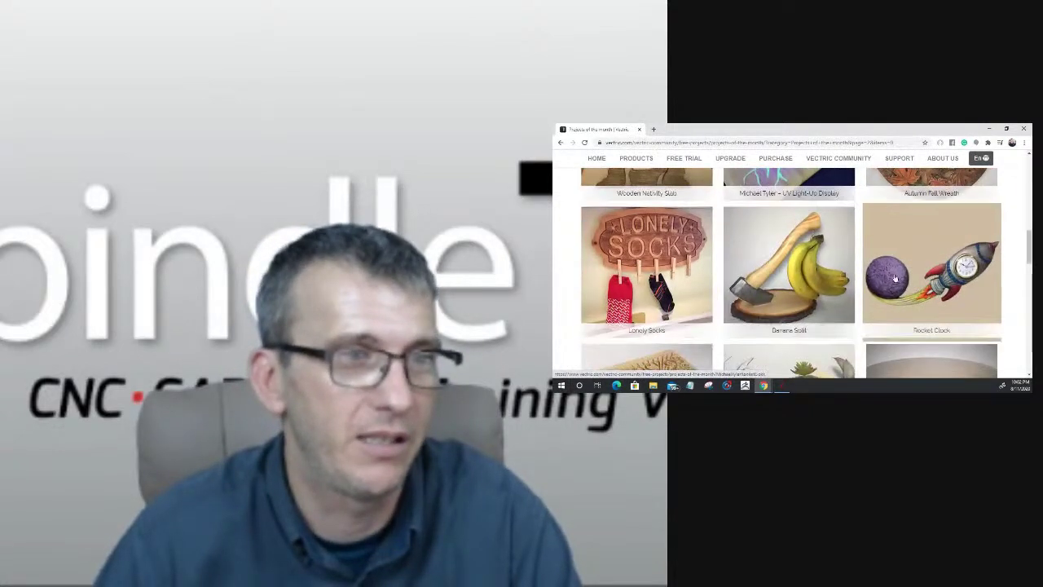
pyautogui.scroll(-2, 891, 279)
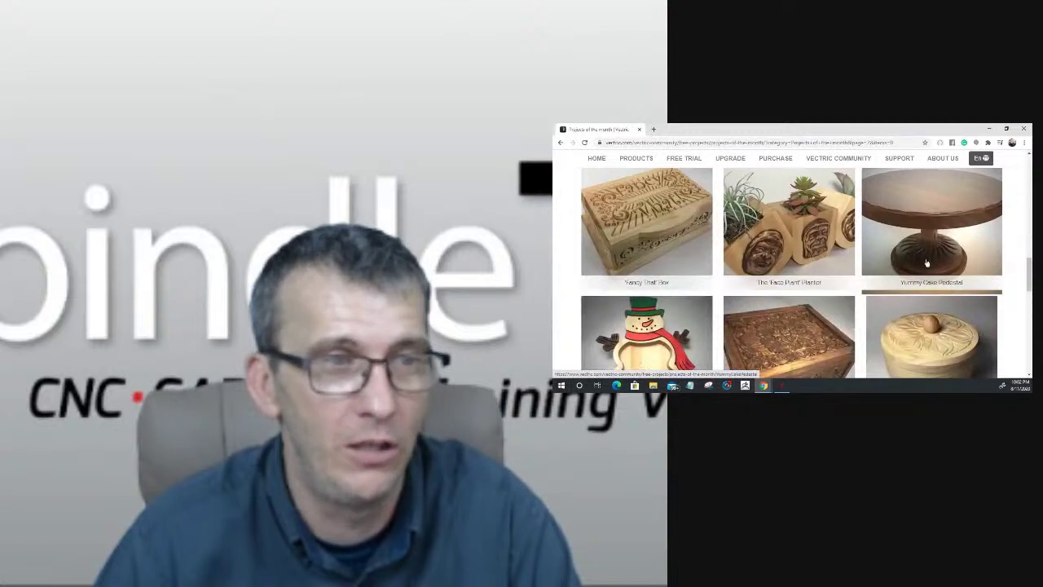
pyautogui.scroll(-2, 846, 281)
pyautogui.scroll(-4, 846, 281)
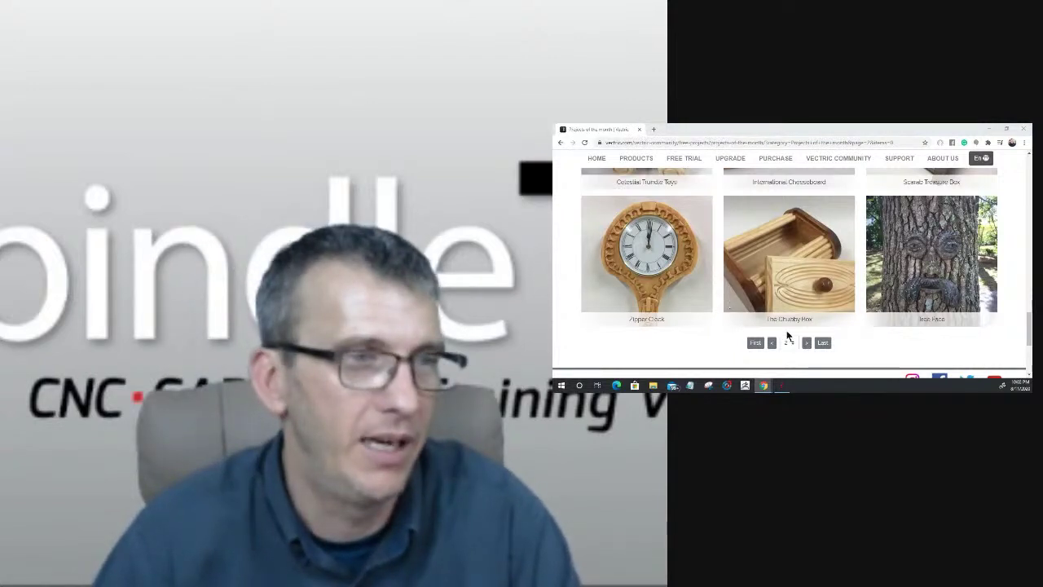
# Go to the third page of the project gallery and open the Hinged Spoon Rest project.
pyautogui.click(806, 342)
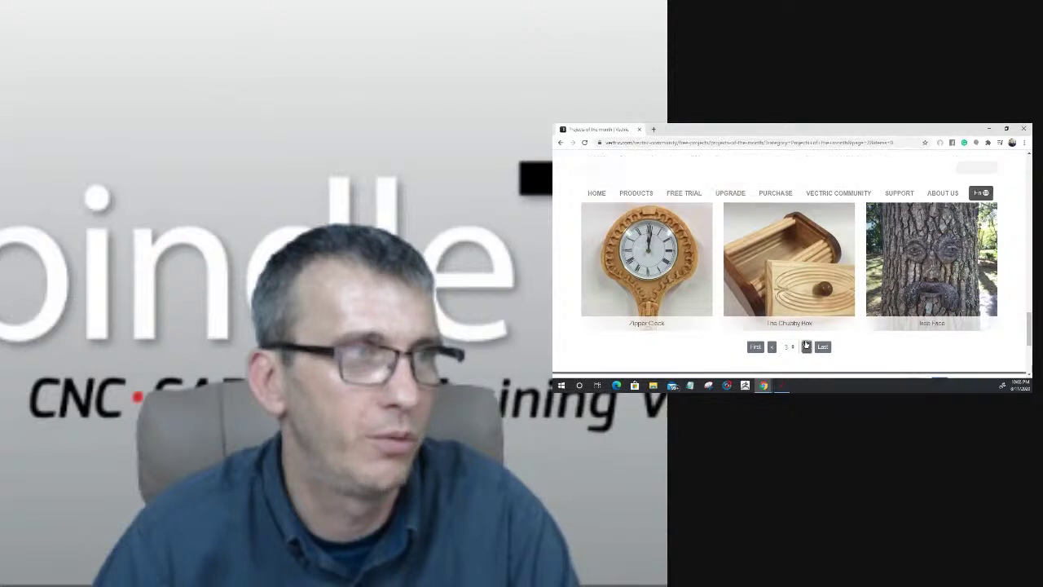
pyautogui.scroll(-3, 815, 296)
pyautogui.scroll(-10, 815, 296)
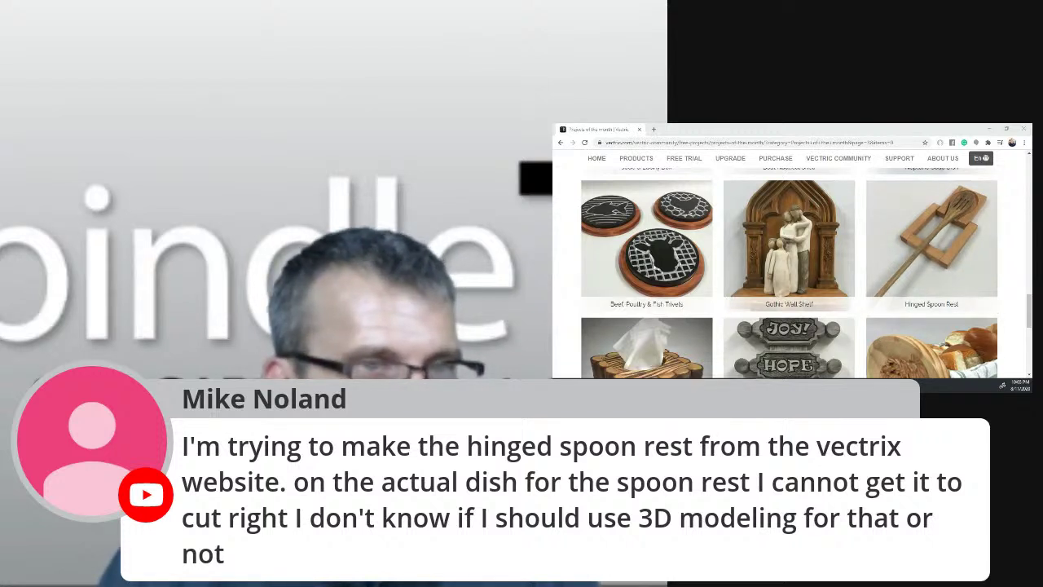
pyautogui.click(933, 198)
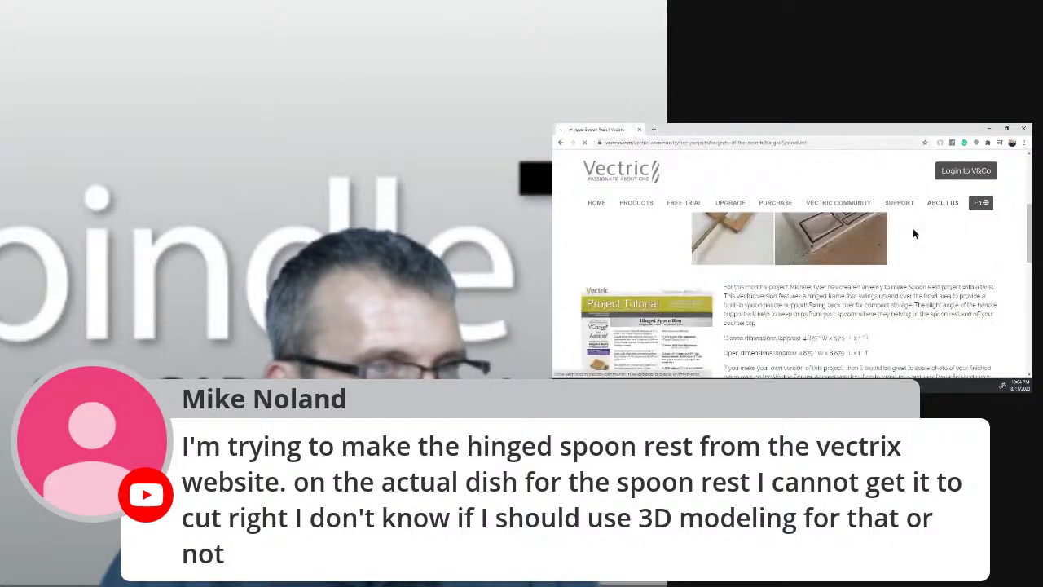
# Review the Hinged Spoon Rest project's description and software requirements, and open its V&Co customer login form.
pyautogui.scroll(-3, 759, 267)
pyautogui.scroll(-4, 759, 263)
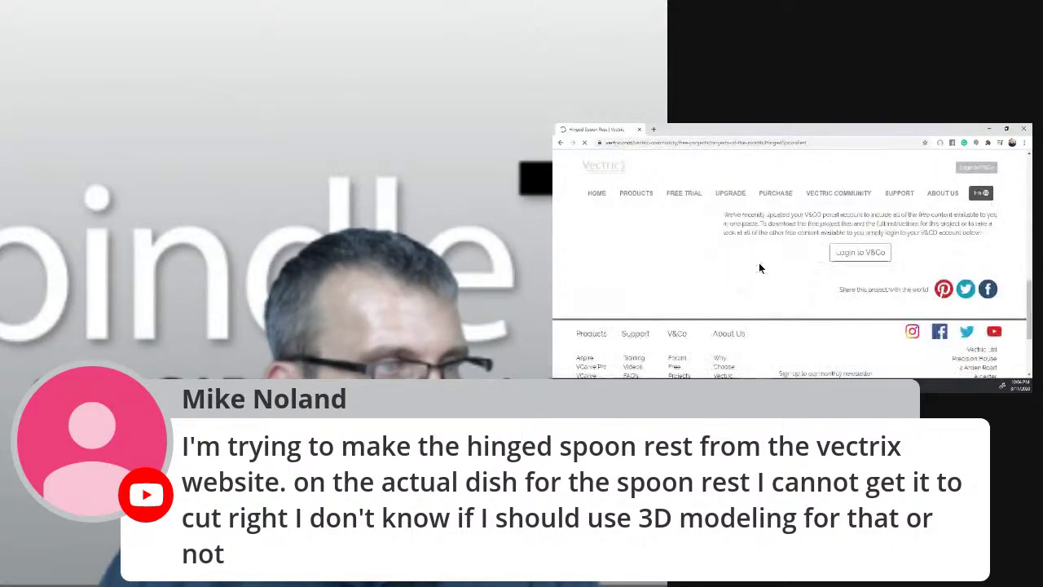
pyautogui.scroll(4, 759, 263)
pyautogui.scroll(-1, 759, 268)
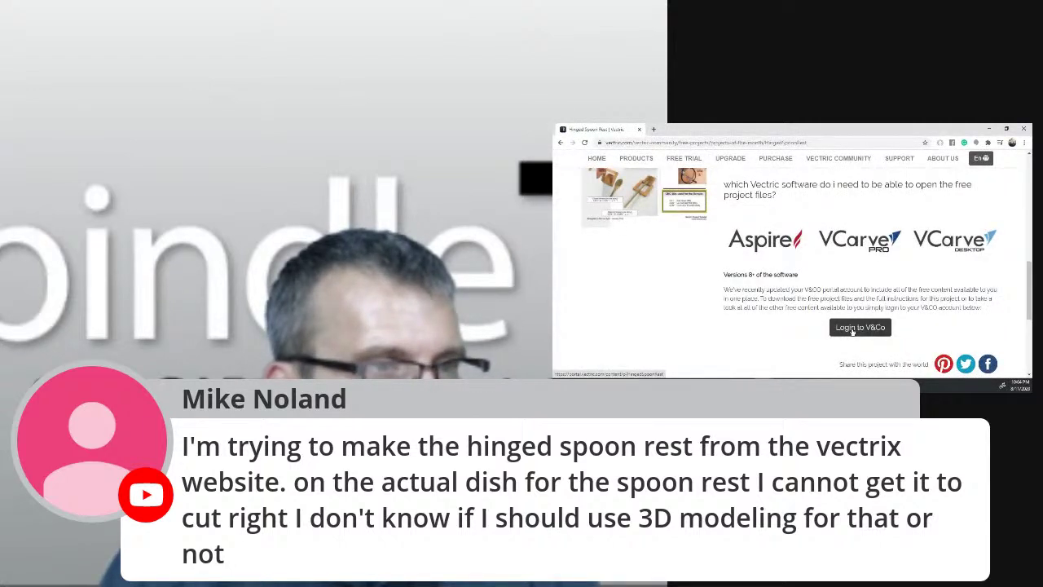
pyautogui.click(852, 329)
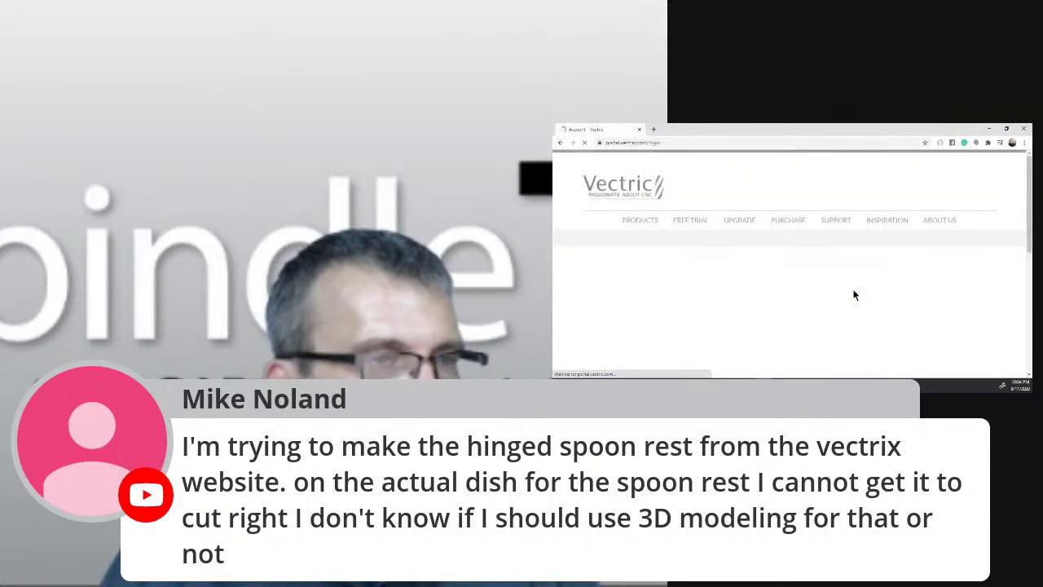
pyautogui.scroll(-5, 854, 296)
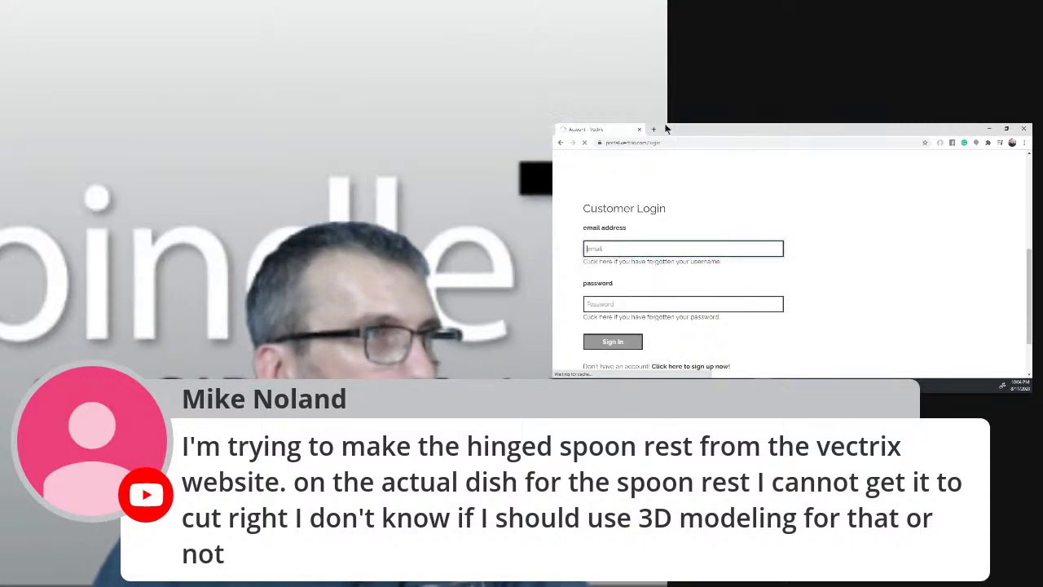
# Return to the maximized browser on the V&Co page of the Hinged Spoon Rest and download its project files.
pyautogui.hotkey('alt', 'Tab')
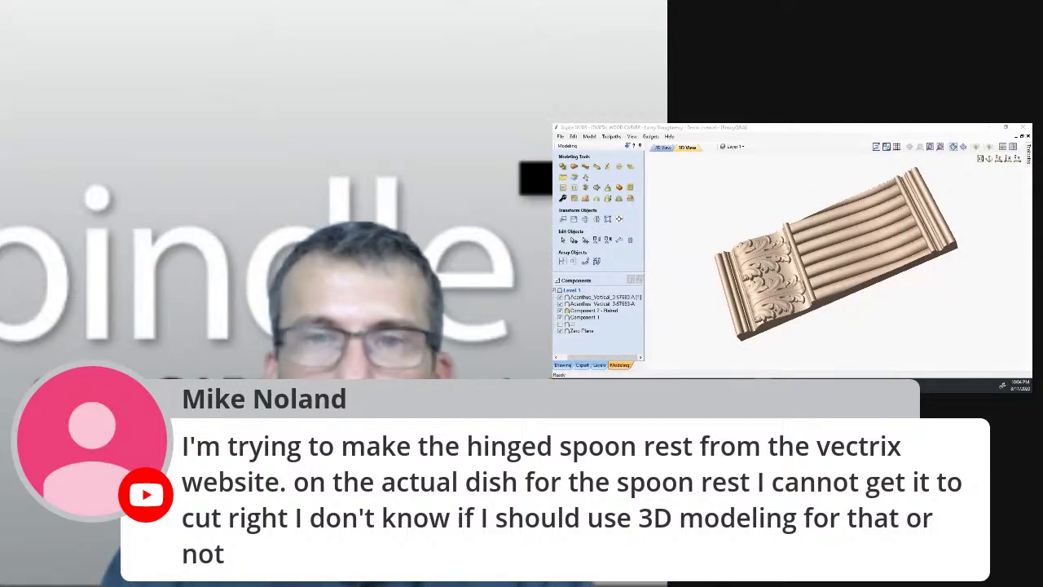
pyautogui.hotkey('alt', 'Tab')
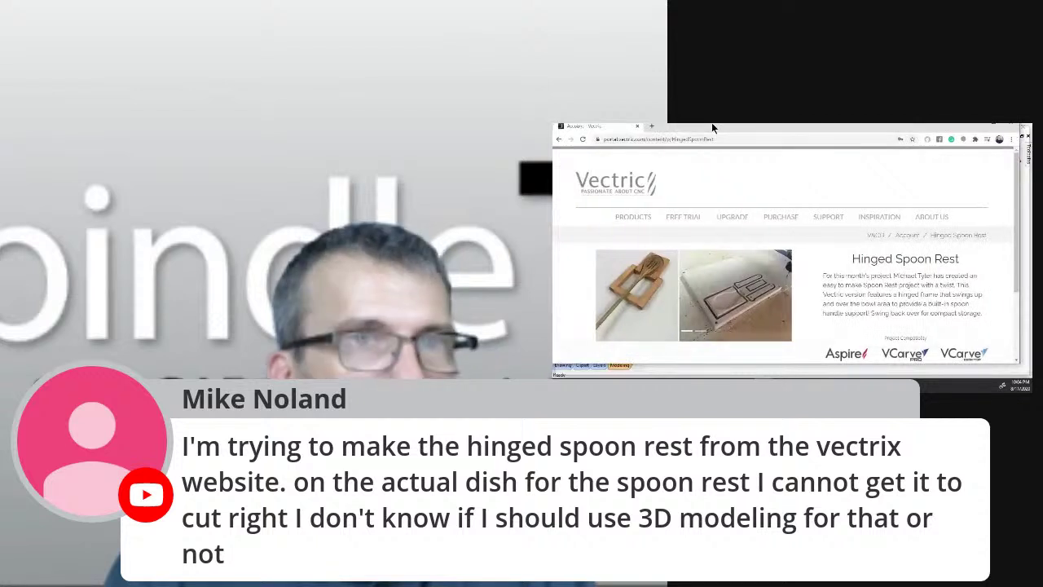
pyautogui.doubleClick(711, 122)
pyautogui.scroll(-3, 847, 280)
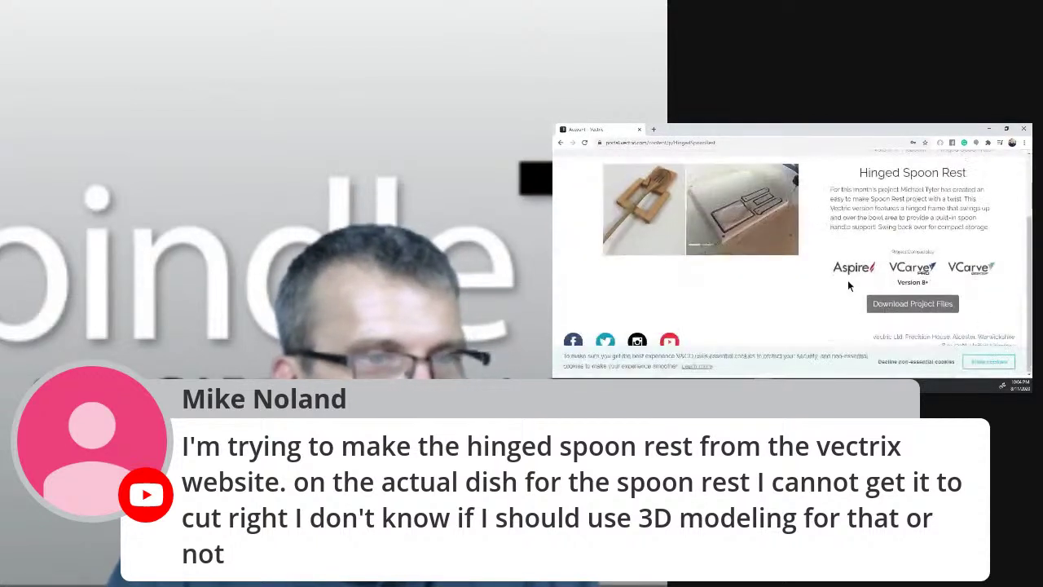
pyautogui.click(933, 305)
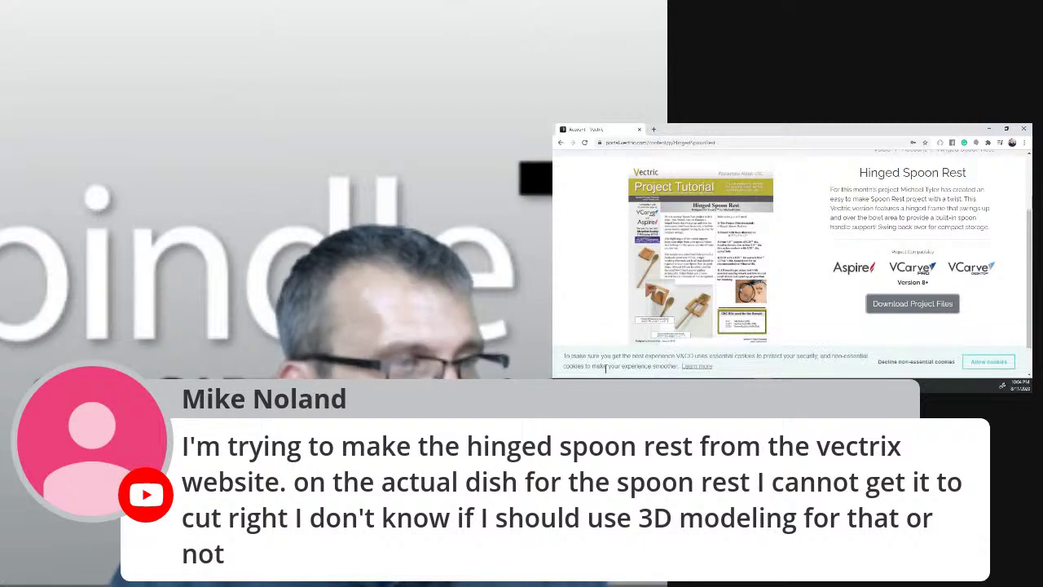
# Extract the Hinged_Spoon_Rest_Distribution_Files archive to the folder of the same name in Downloads, showing the extracted files when complete.
pyautogui.click(990, 128)
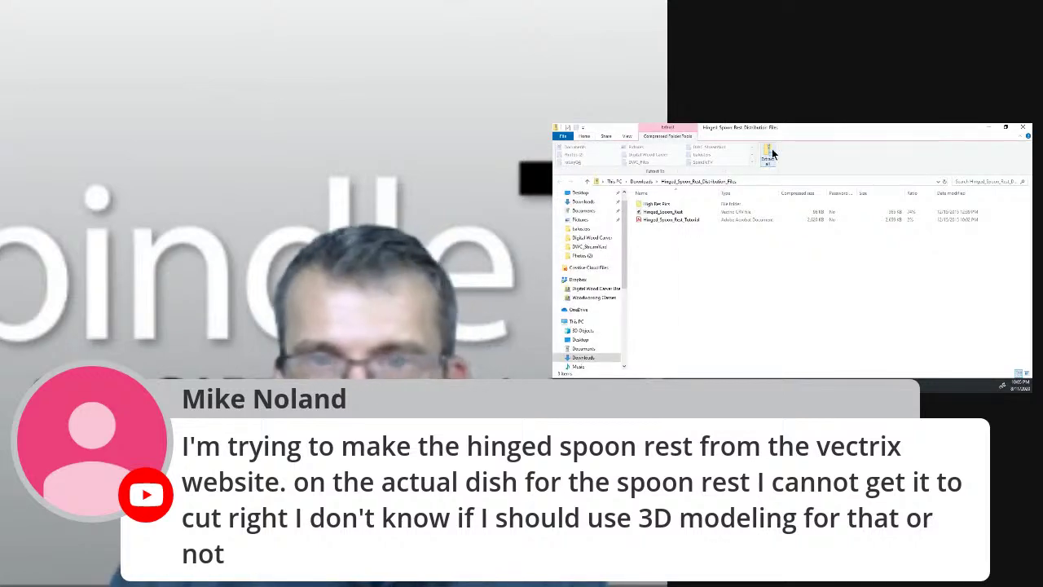
pyautogui.click(770, 154)
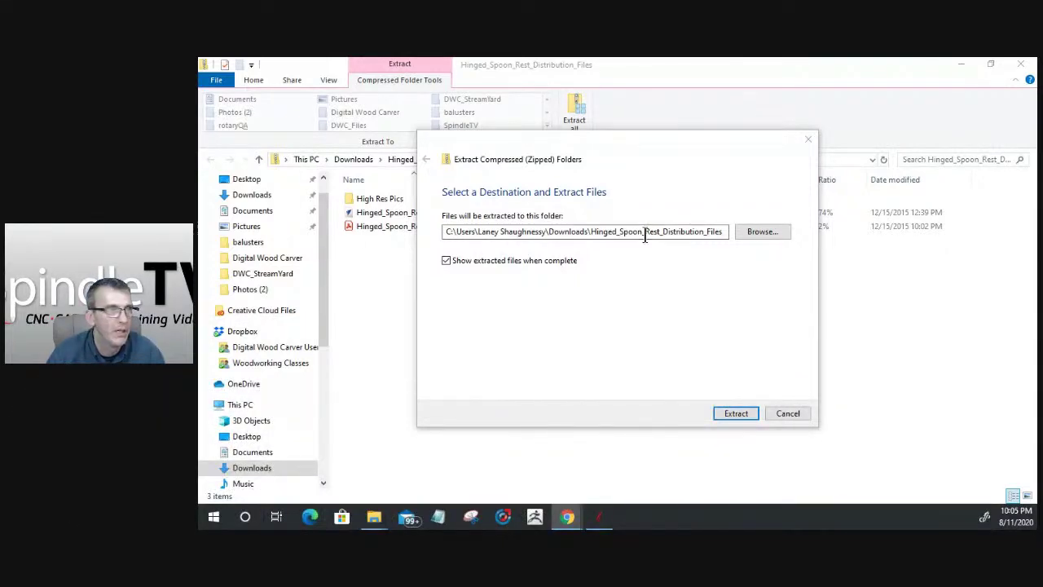
pyautogui.click(730, 413)
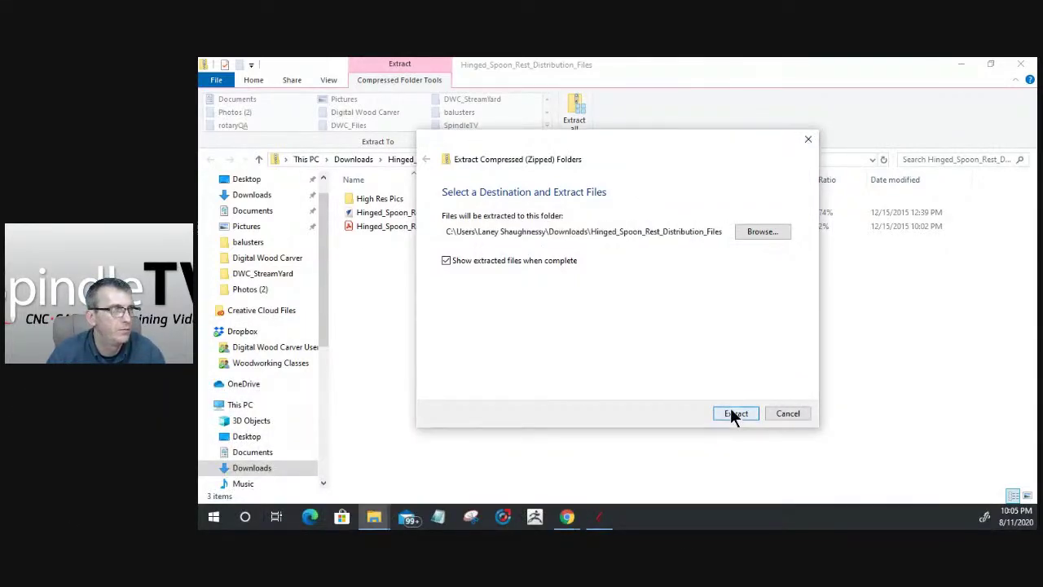
pyautogui.click(732, 414)
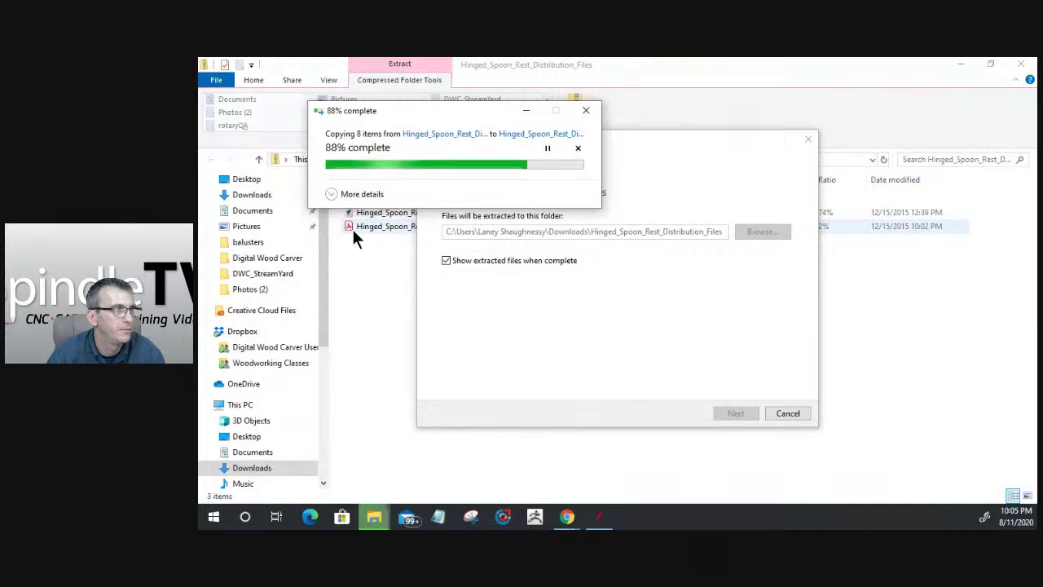
# Switch to Aspire and save the RotaryQ&A file.
pyautogui.click(599, 517)
pyautogui.click(212, 80)
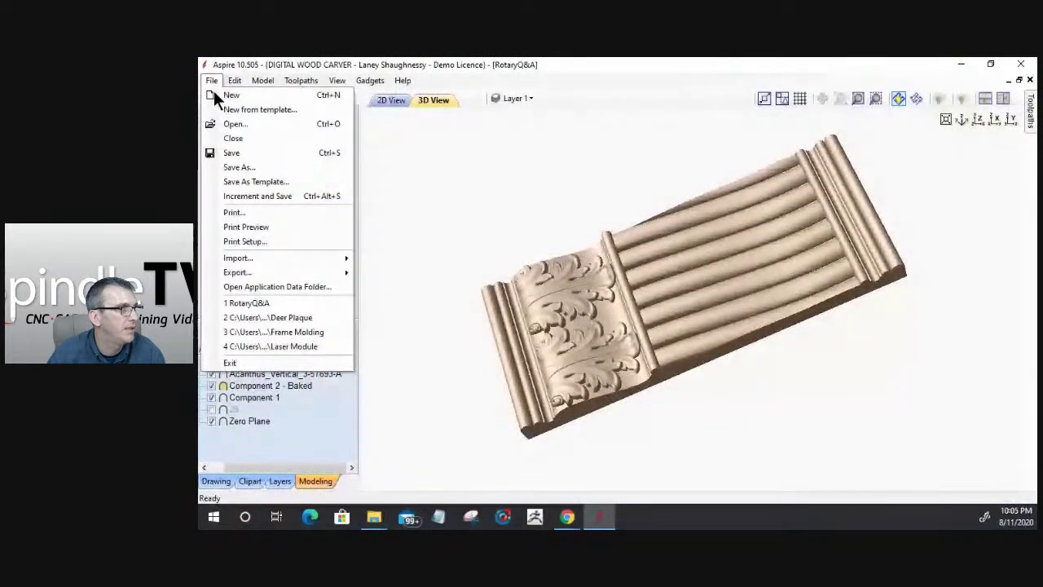
pyautogui.click(222, 152)
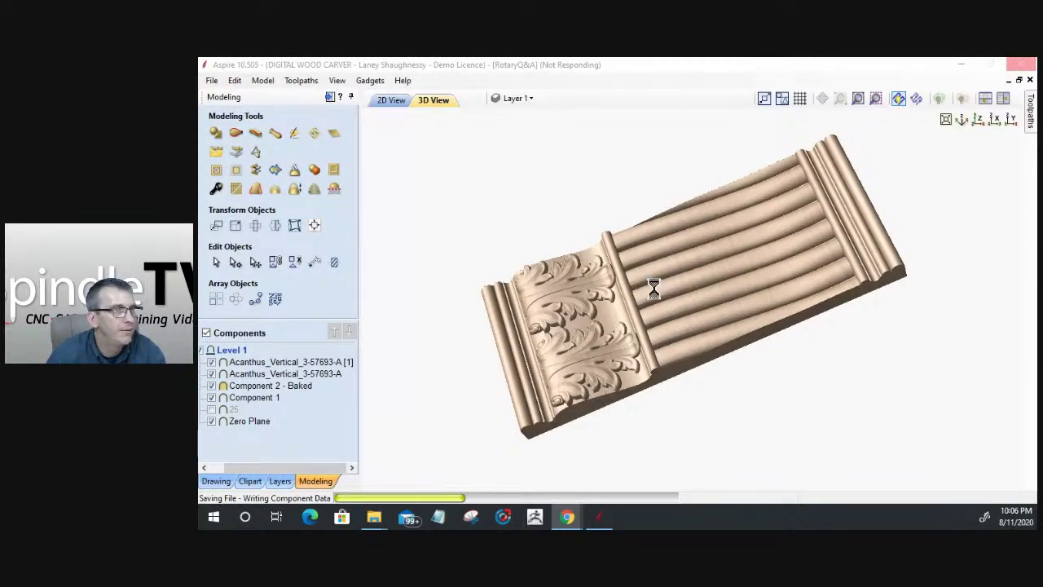
# Minimize Aspire to check the extracted Hinged Spoon Rest files, and bring the Aspire window back.
pyautogui.click(958, 64)
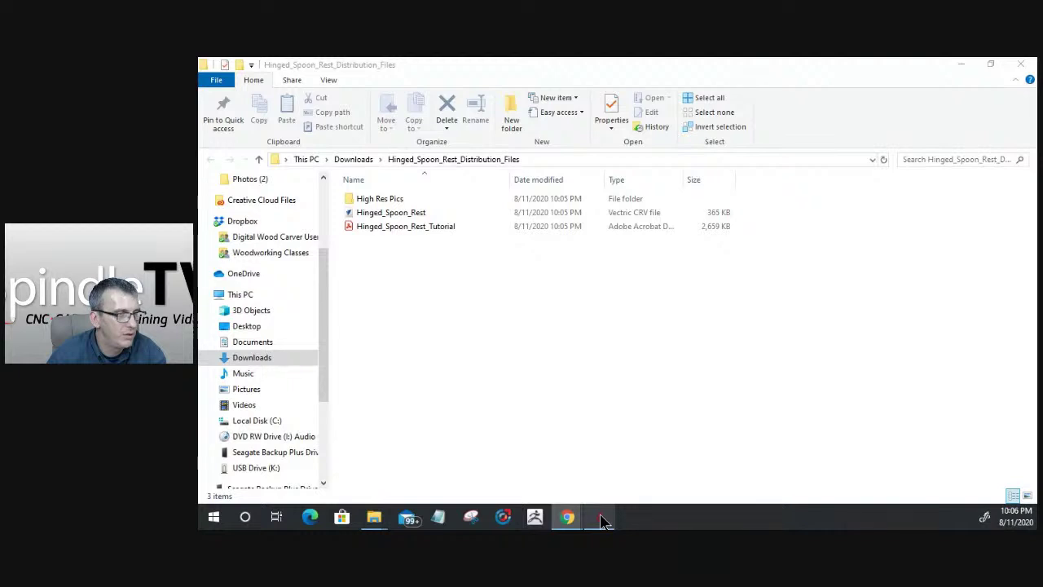
pyautogui.moveTo(603, 522)
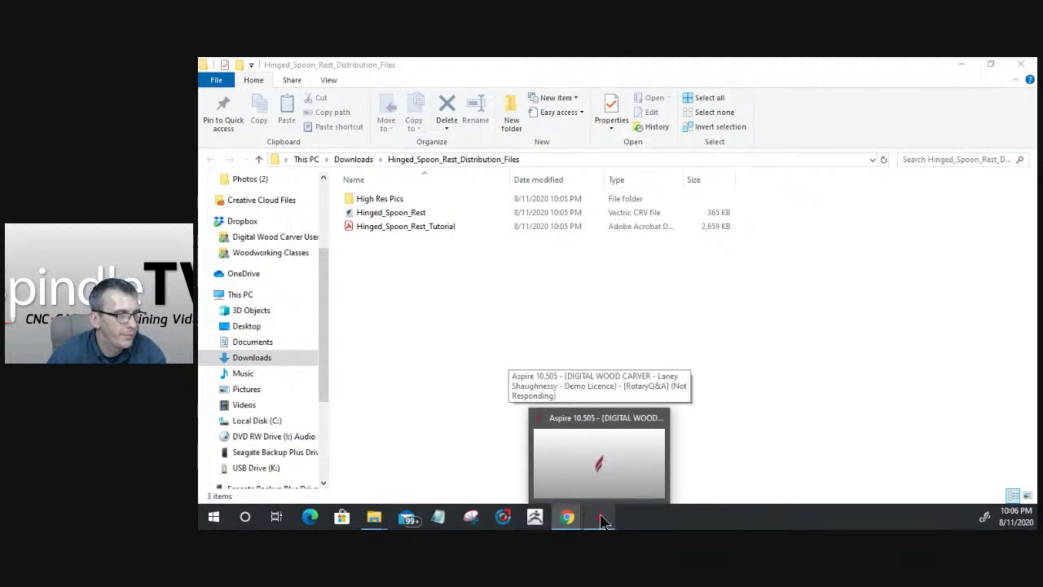
pyautogui.moveTo(595, 412)
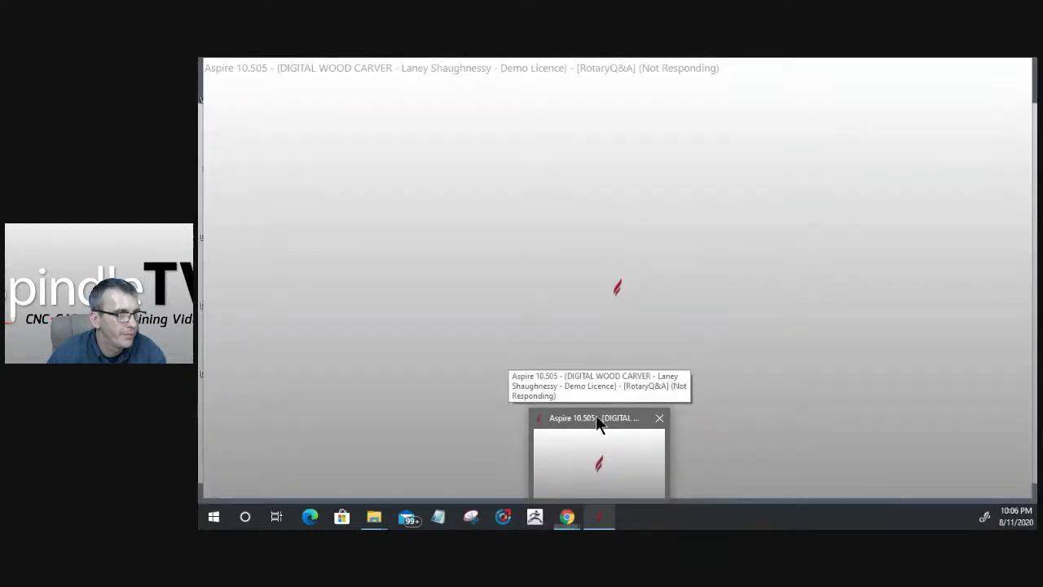
pyautogui.click(598, 422)
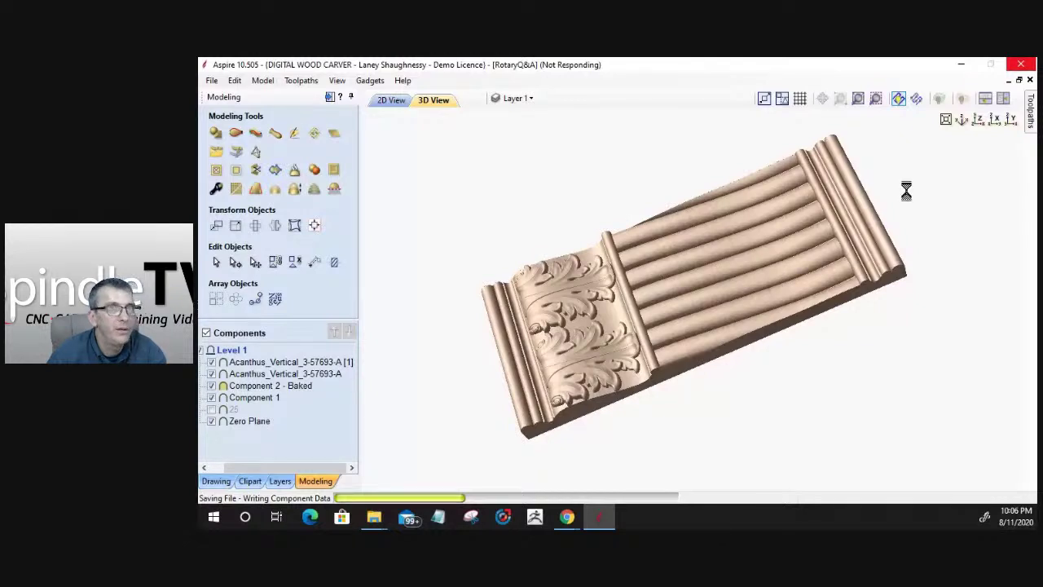
# Close the unresponsive Aspire window and restart Aspire by opening the Hinged_Spoon_Rest file from its folder, dismissing the license notice.
pyautogui.click(959, 62)
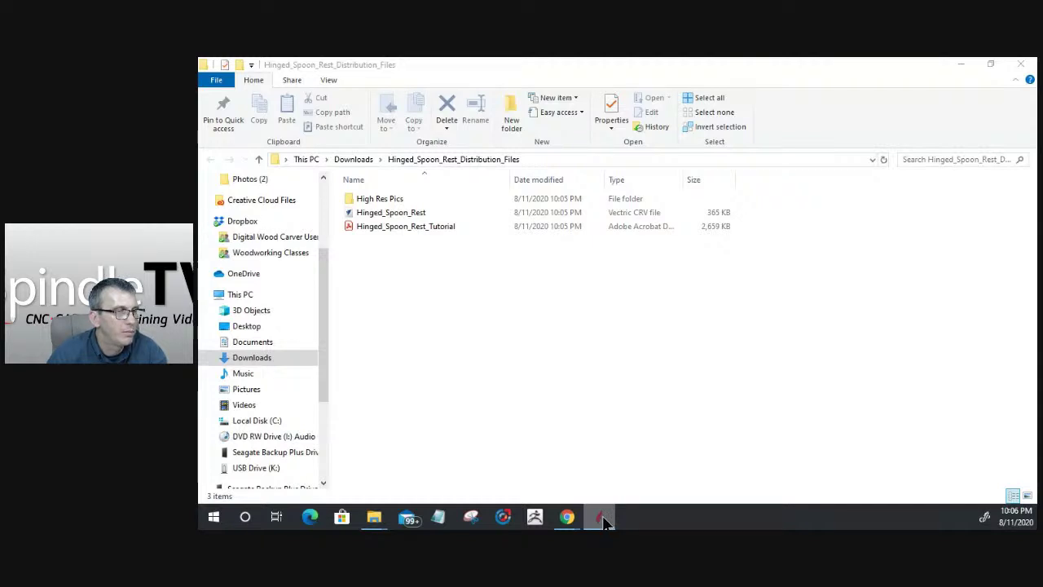
pyautogui.rightClick(603, 521)
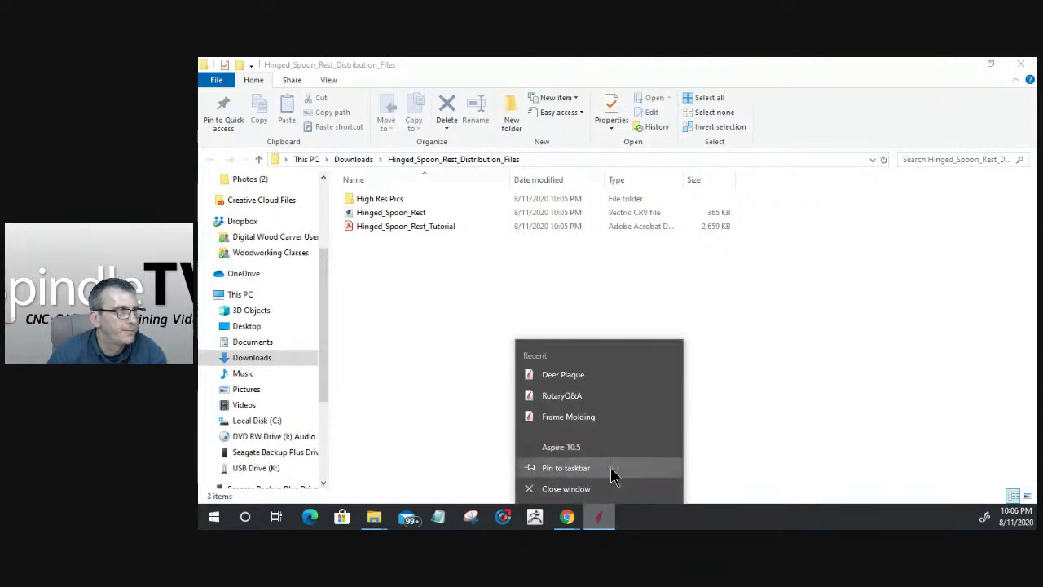
pyautogui.doubleClick(378, 213)
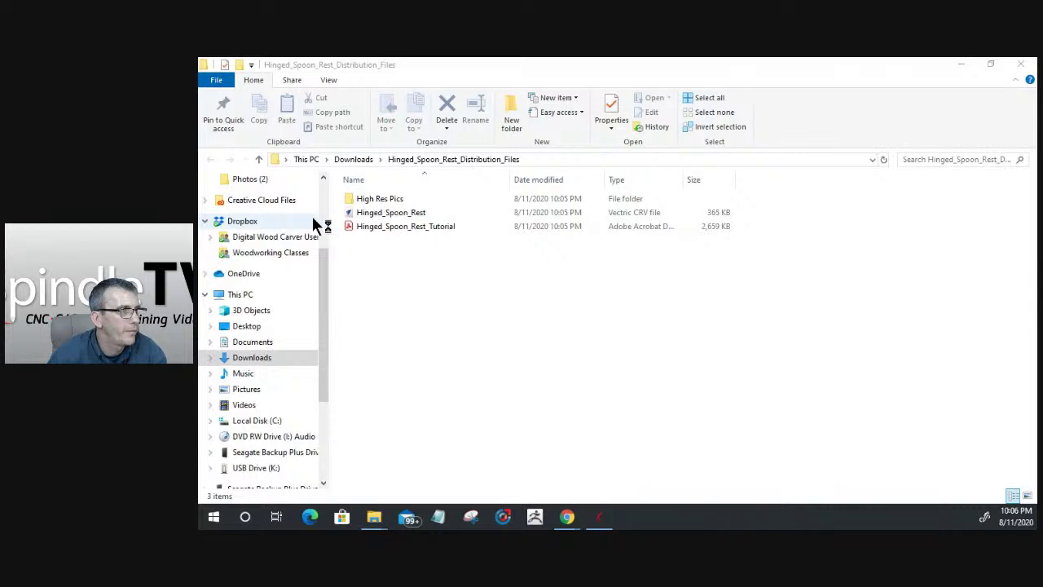
pyautogui.doubleClick(377, 215)
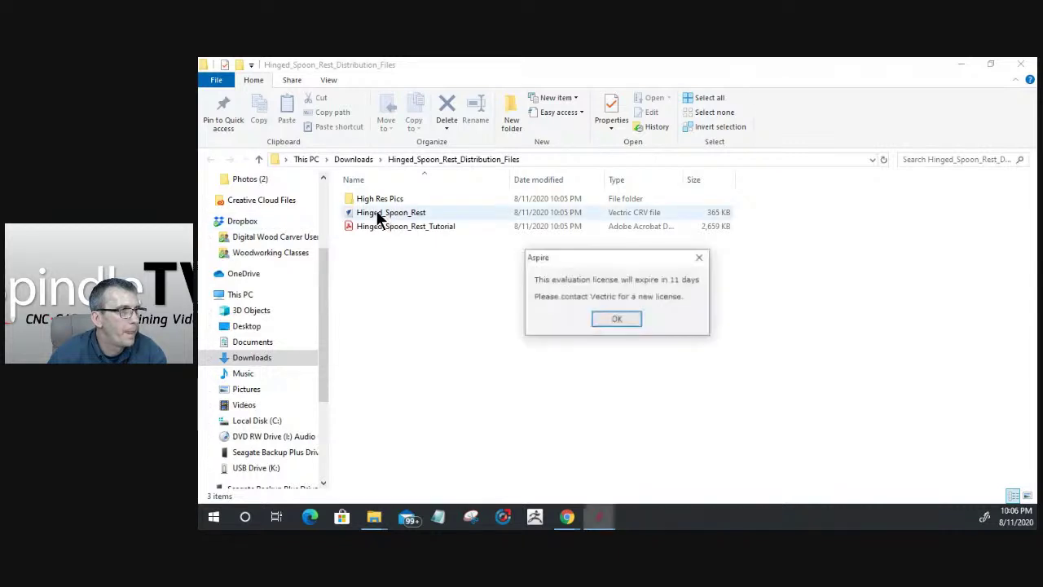
pyautogui.click(601, 319)
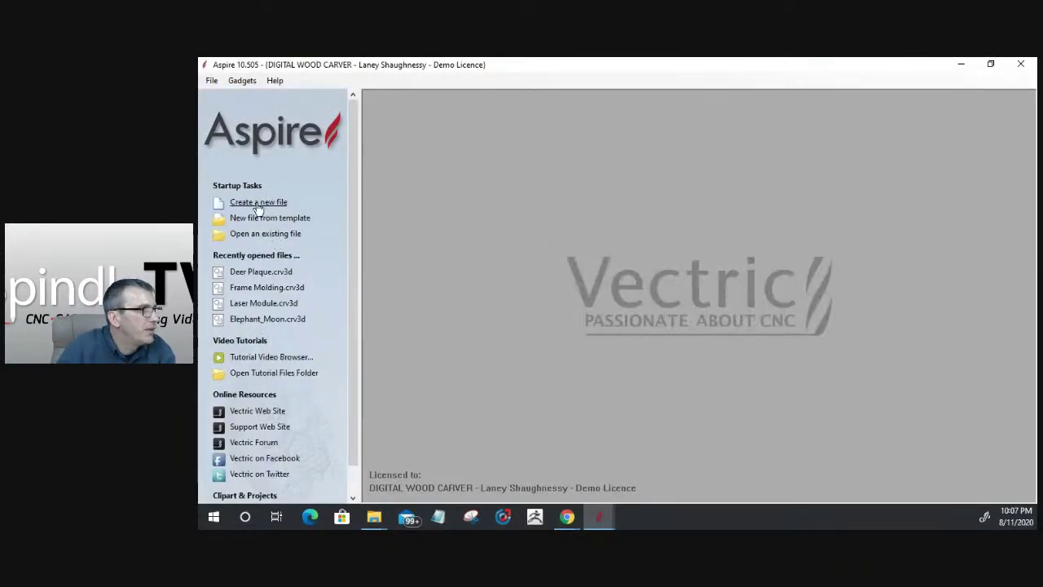
pyautogui.click(249, 203)
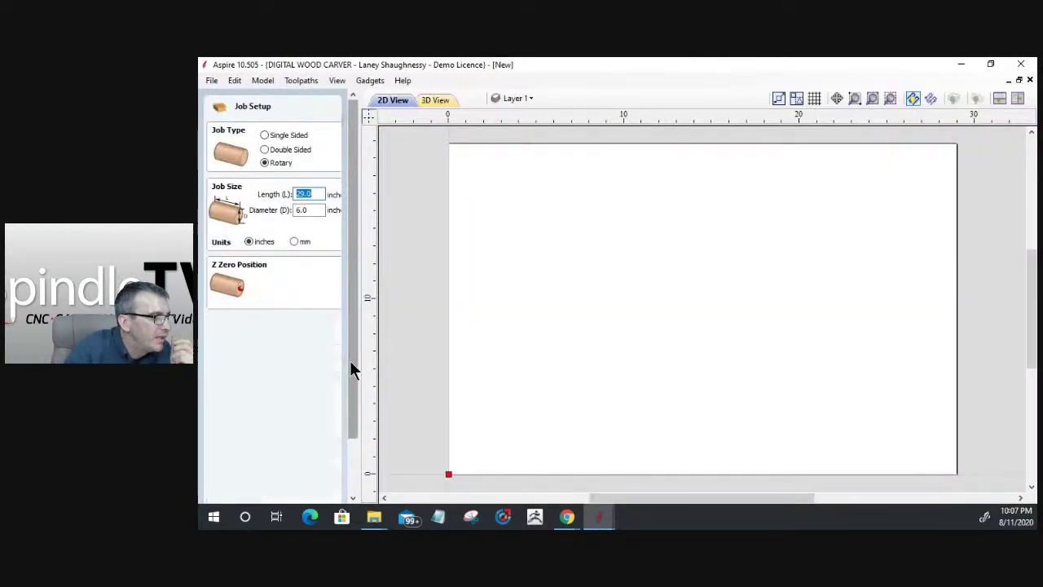
pyautogui.scroll(-2, 250, 285)
pyautogui.press('Escape')
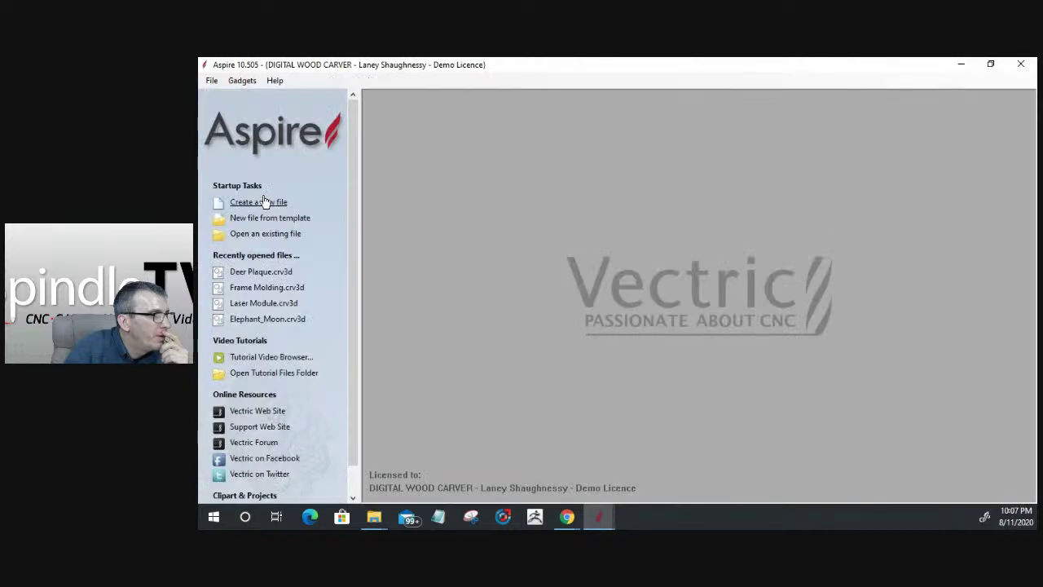
# Open Hinged_Spoon_Rest from the Hinged_Spoon_Rest_Distribution_Files folder in Downloads and dismiss the project notes.
pyautogui.click(265, 236)
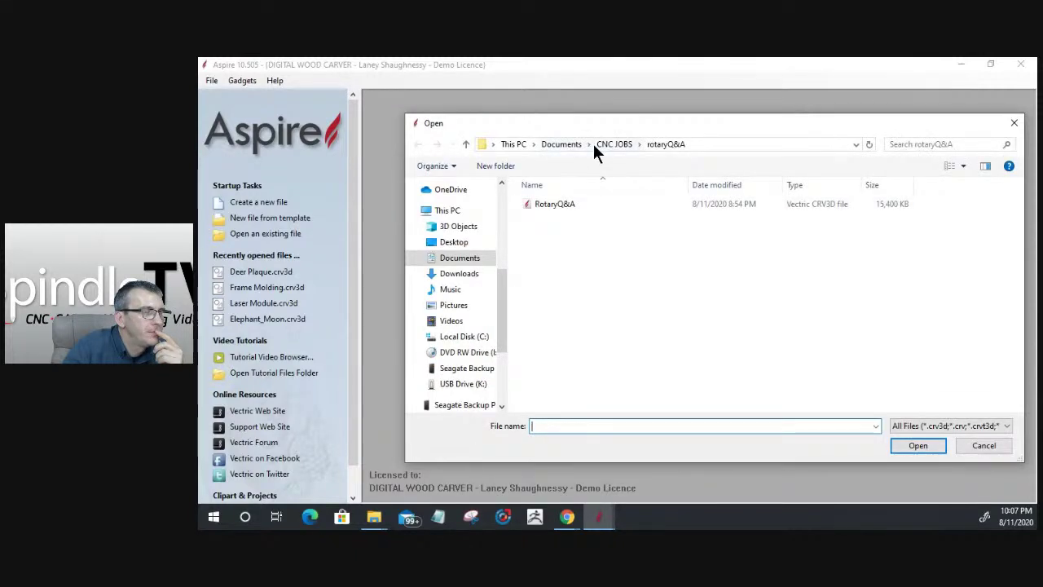
pyautogui.click(458, 273)
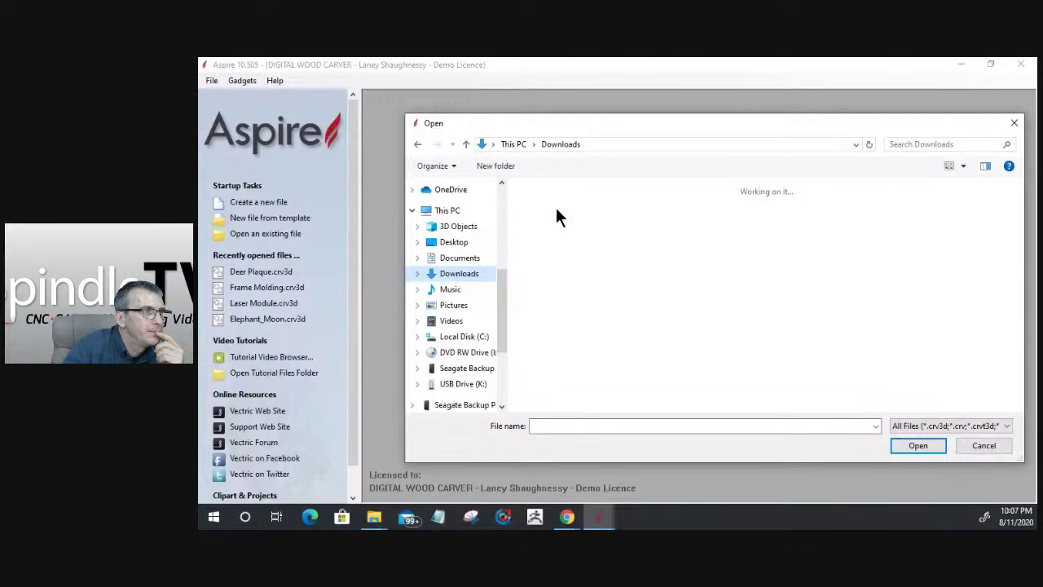
pyautogui.doubleClick(582, 211)
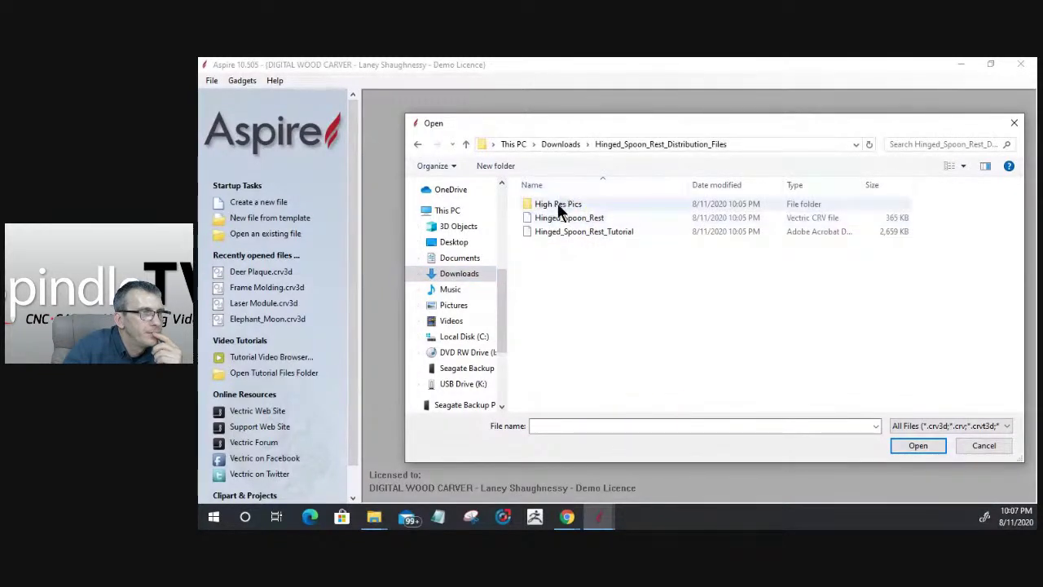
pyautogui.doubleClick(557, 215)
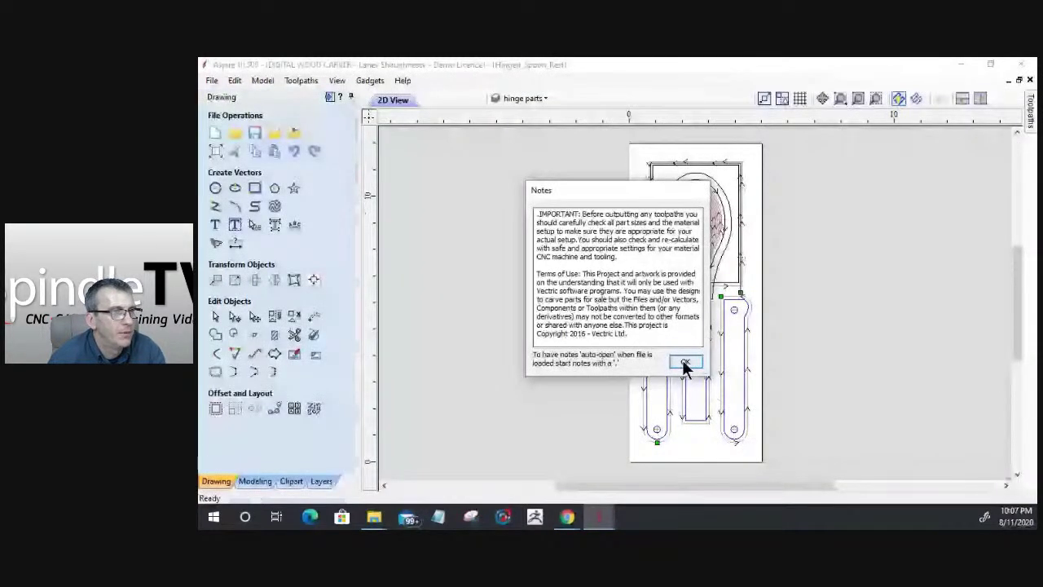
pyautogui.click(686, 364)
# Check the spoon rest in the 3D view and its modeling components, looking closely at the dish toolpaths.
pyautogui.click(425, 106)
pyautogui.moveTo(762, 308); pyautogui.dragTo(631, 384)
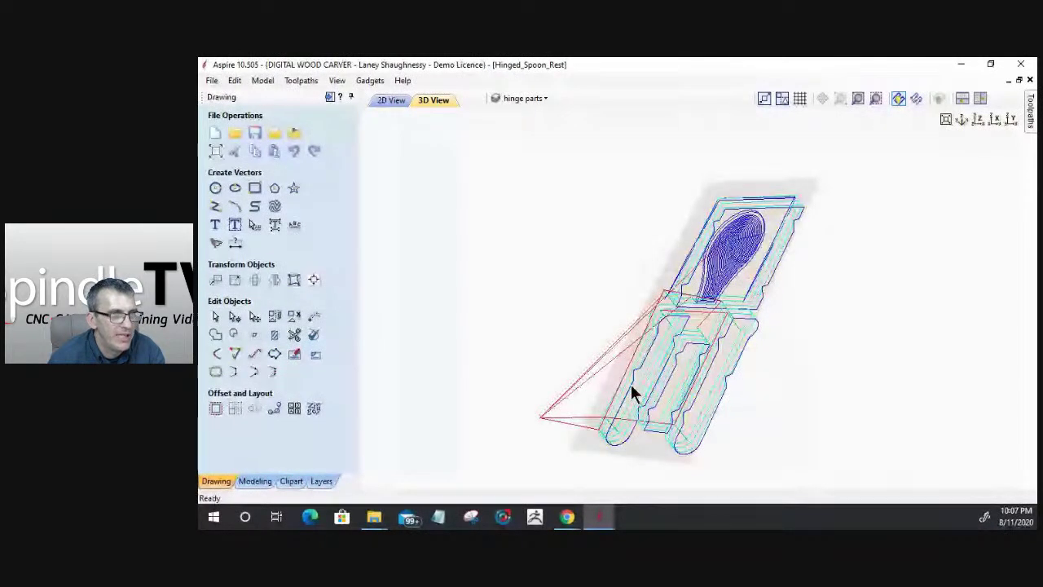
pyautogui.click(244, 480)
pyautogui.moveTo(921, 310); pyautogui.dragTo(767, 299)
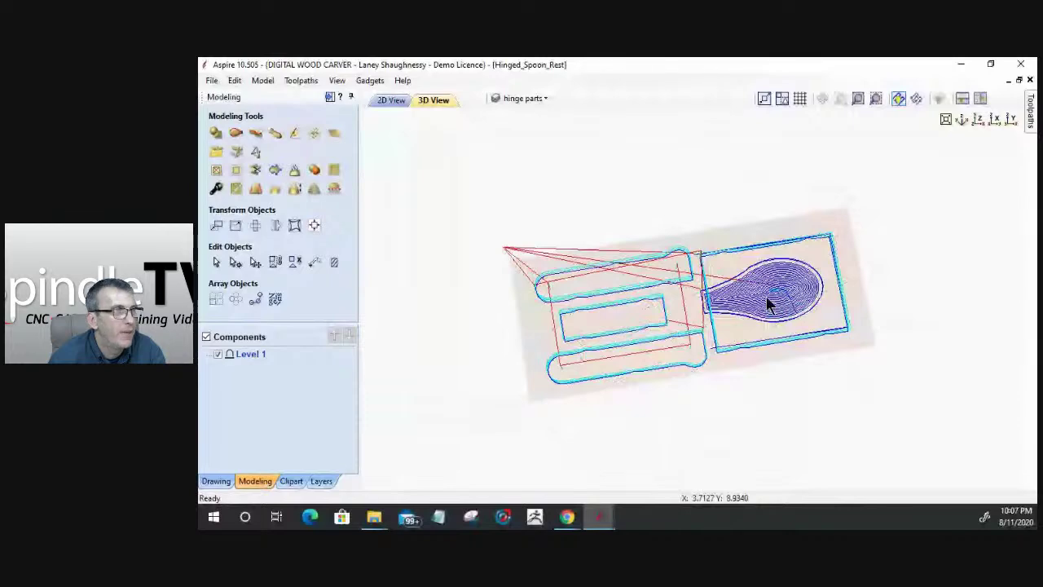
pyautogui.scroll(1, 766, 300)
pyautogui.scroll(1, 768, 300)
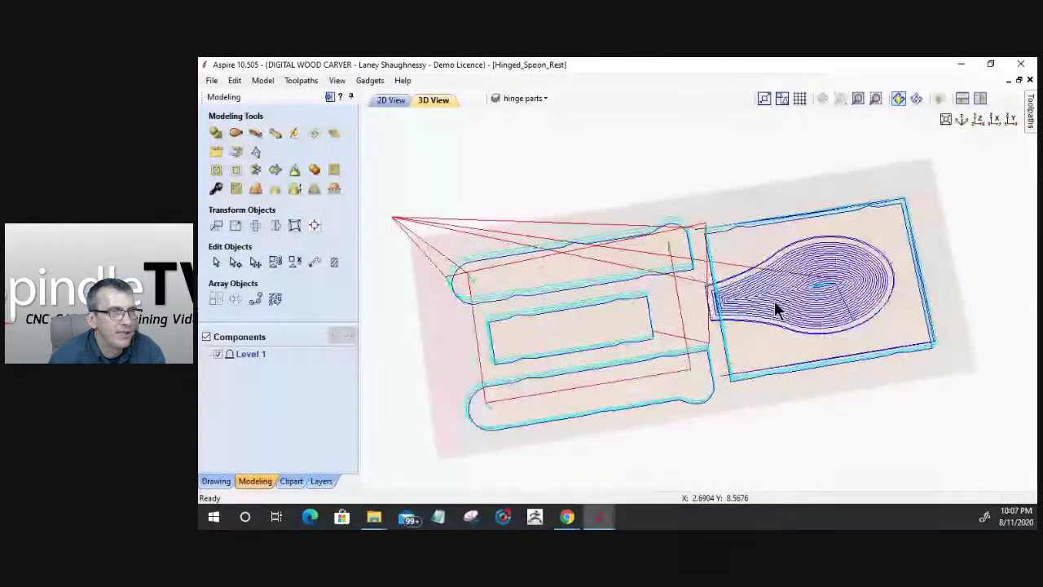
# Bring up the toolpath list, hide all five toolpaths, and return to the 2D view of the vectors.
pyautogui.press('F12')
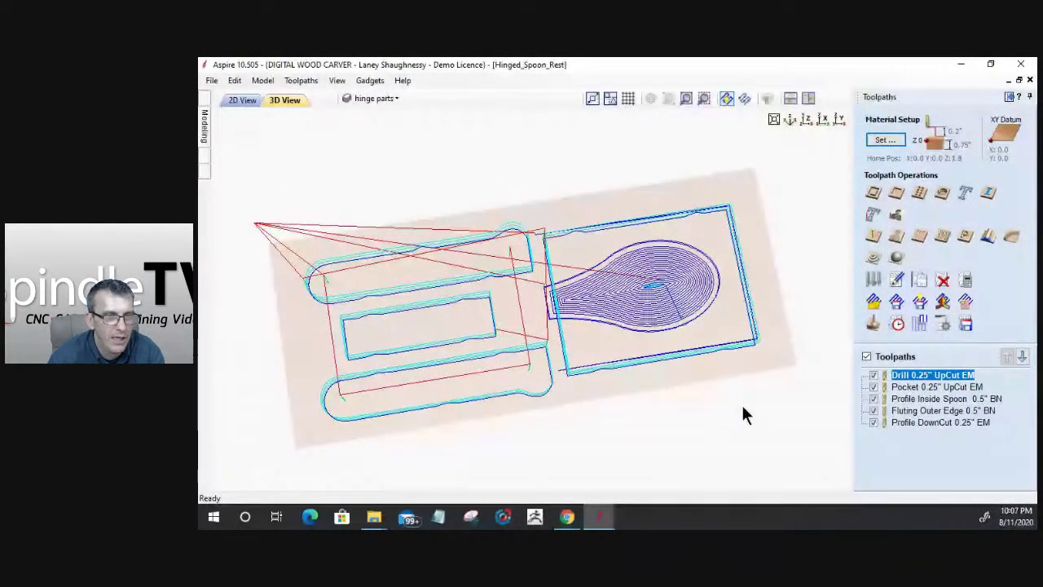
pyautogui.click(874, 375)
pyautogui.click(874, 386)
pyautogui.click(874, 398)
pyautogui.click(873, 410)
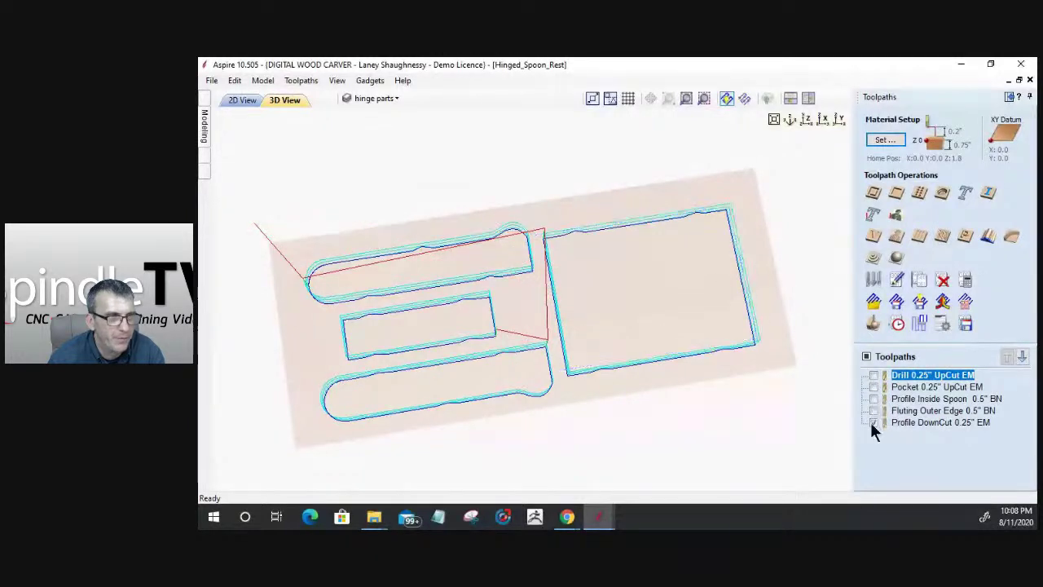
pyautogui.click(873, 422)
pyautogui.click(241, 99)
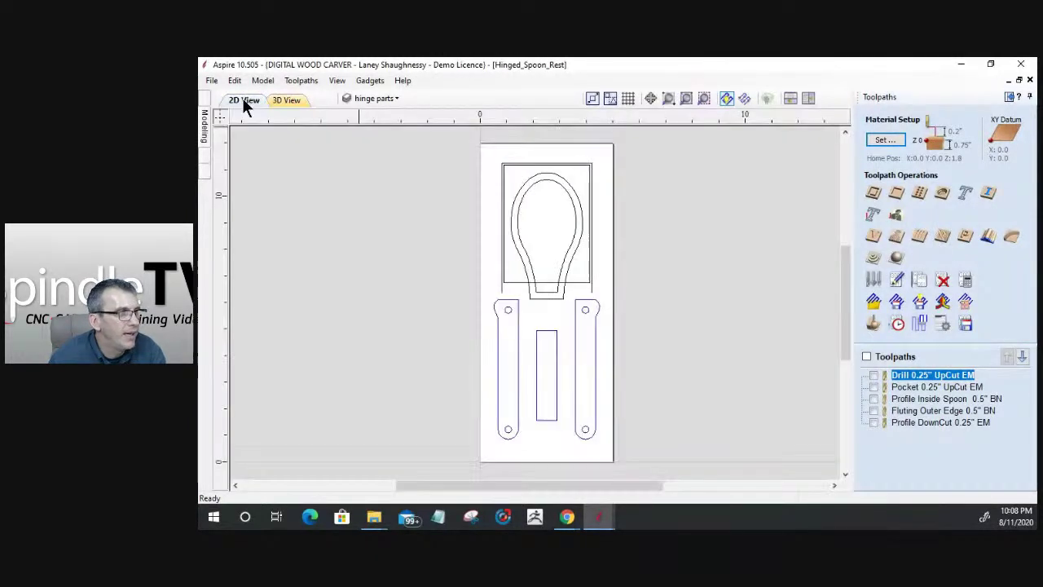
# Show only the Pocket 0.25" UpCut EM and Profile Inside Spoon 0.5" BN toolpaths, checking Profile DownCut 0.25" EM briefly.
pyautogui.click(872, 387)
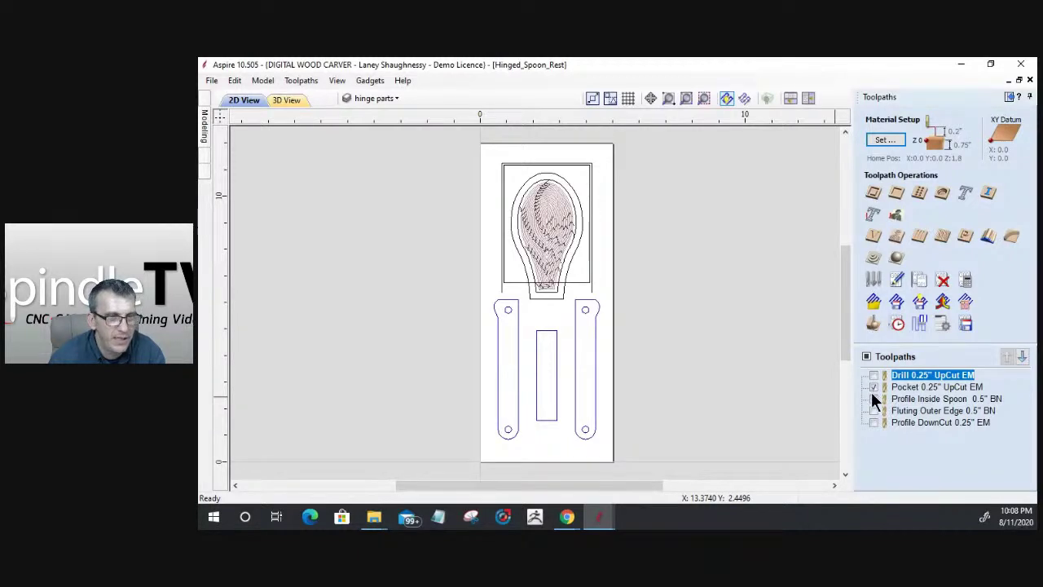
pyautogui.click(873, 399)
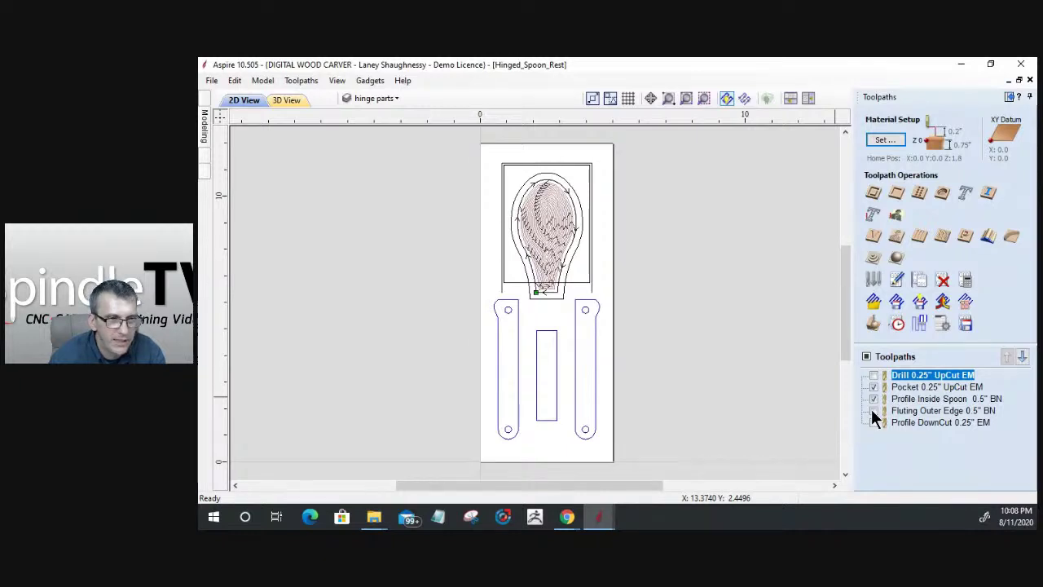
pyautogui.click(870, 420)
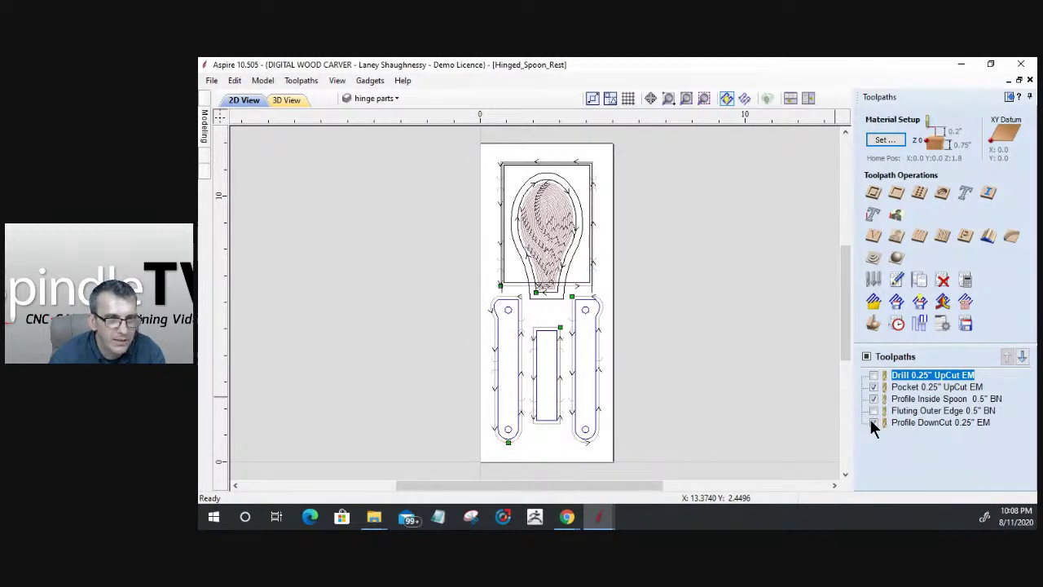
pyautogui.click(871, 420)
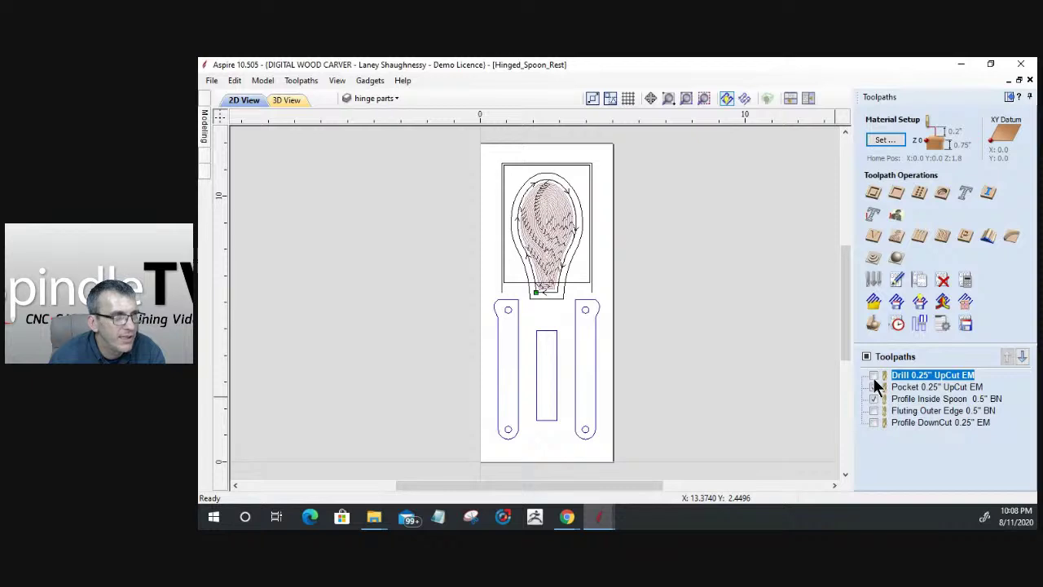
# Preview the visible toolpaths in the 3D view and examine the carved spoon dish at an angle.
pyautogui.click(285, 100)
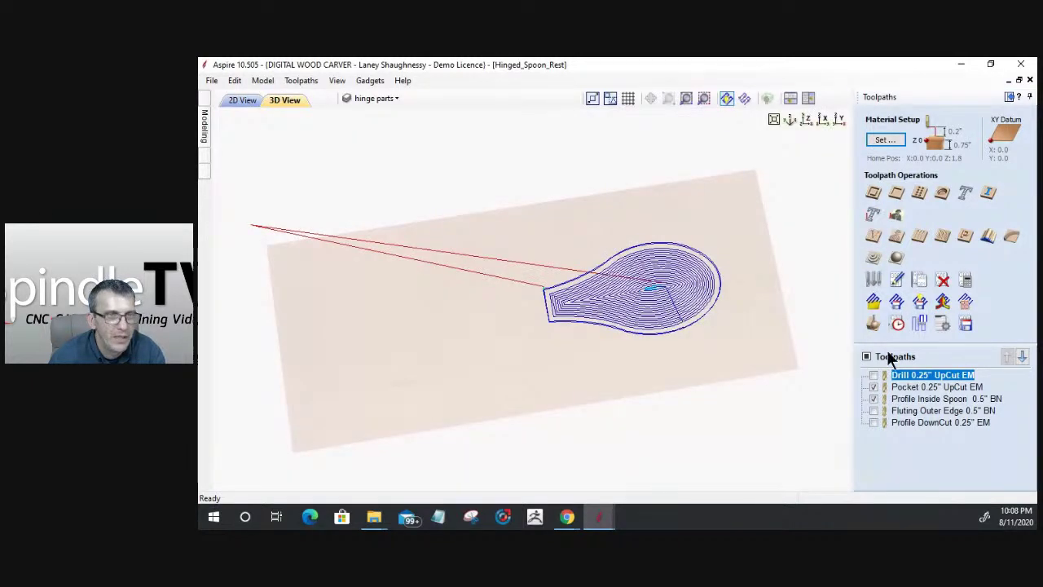
pyautogui.click(874, 326)
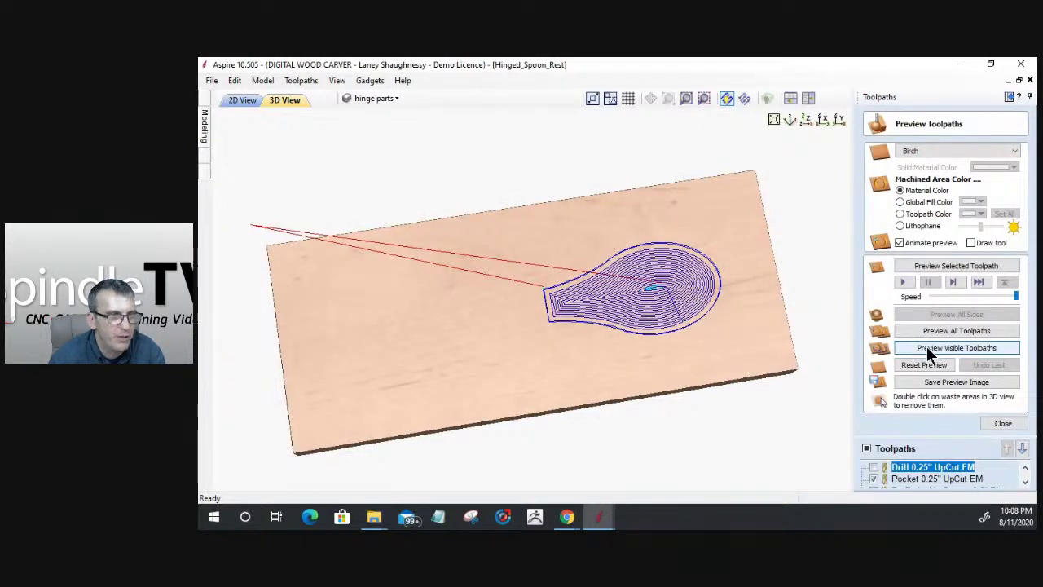
pyautogui.click(929, 348)
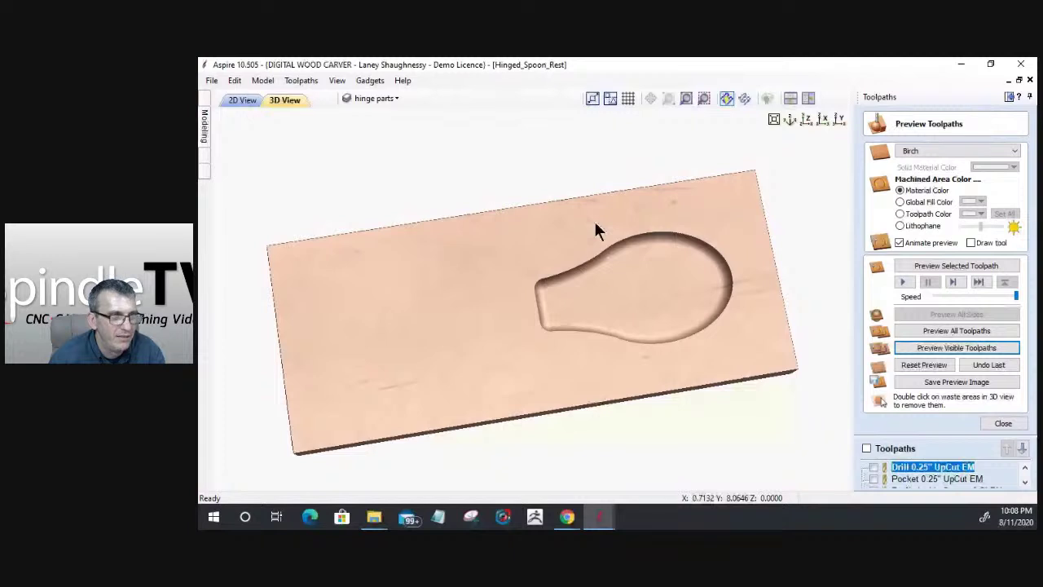
pyautogui.moveTo(595, 230); pyautogui.dragTo(628, 255)
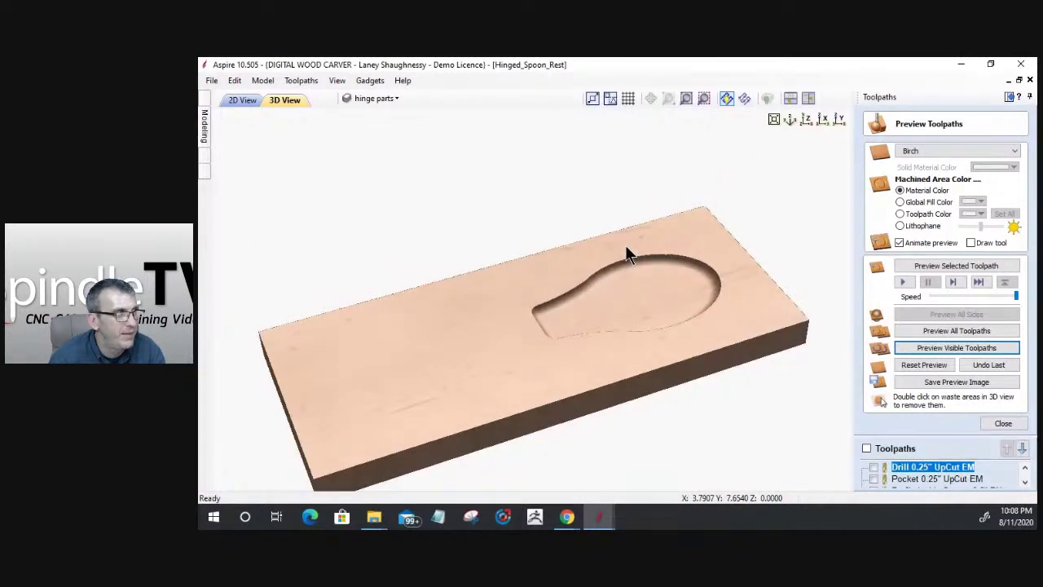
# Move the pair of spoon outlines off the board, to its right side in the 2D view.
pyautogui.click(238, 100)
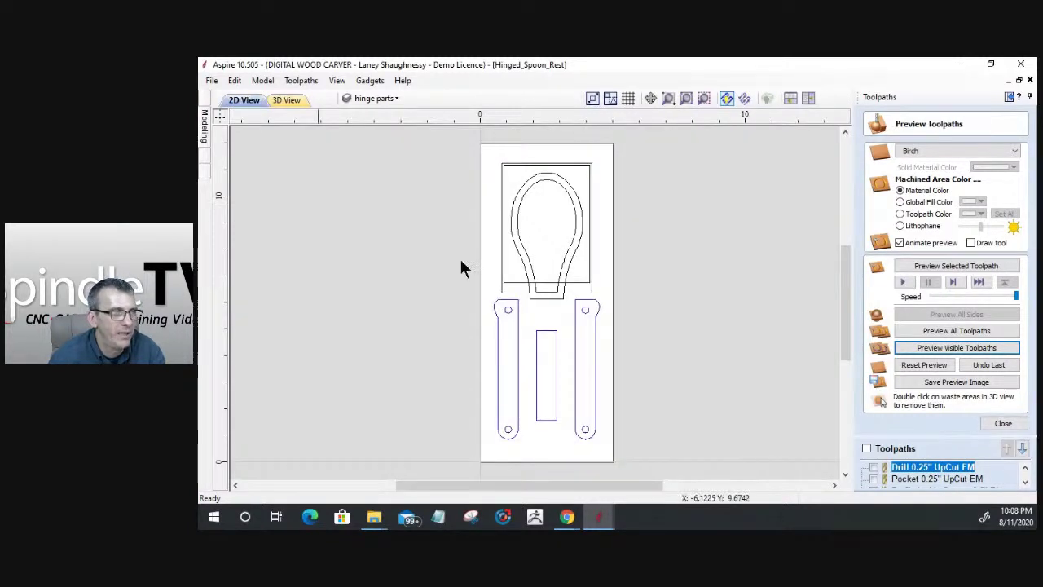
pyautogui.scroll(-2, 682, 350)
pyautogui.click(524, 283)
pyautogui.scroll(2, 524, 283)
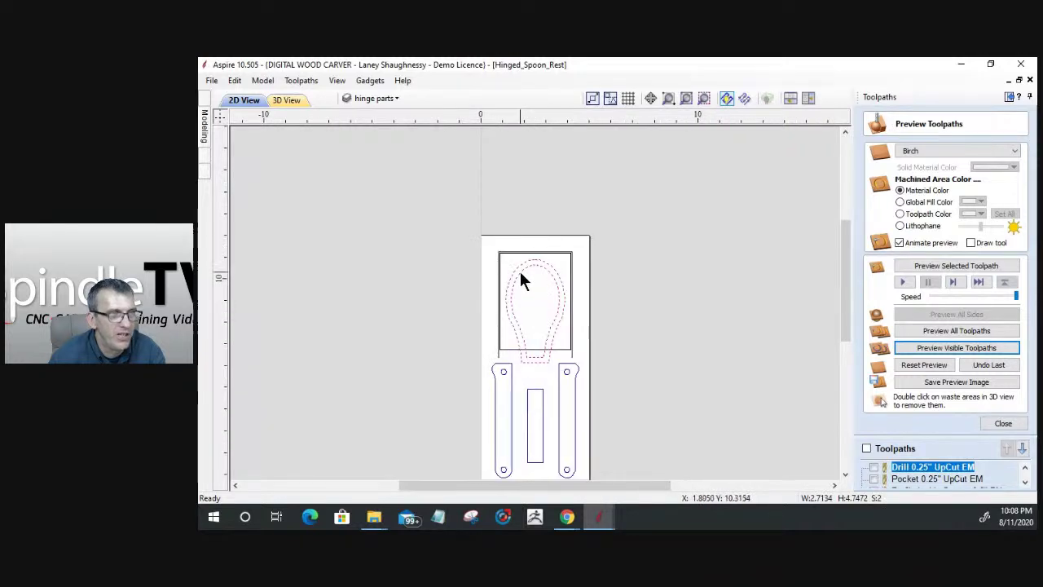
pyautogui.moveTo(525, 267); pyautogui.dragTo(702, 279)
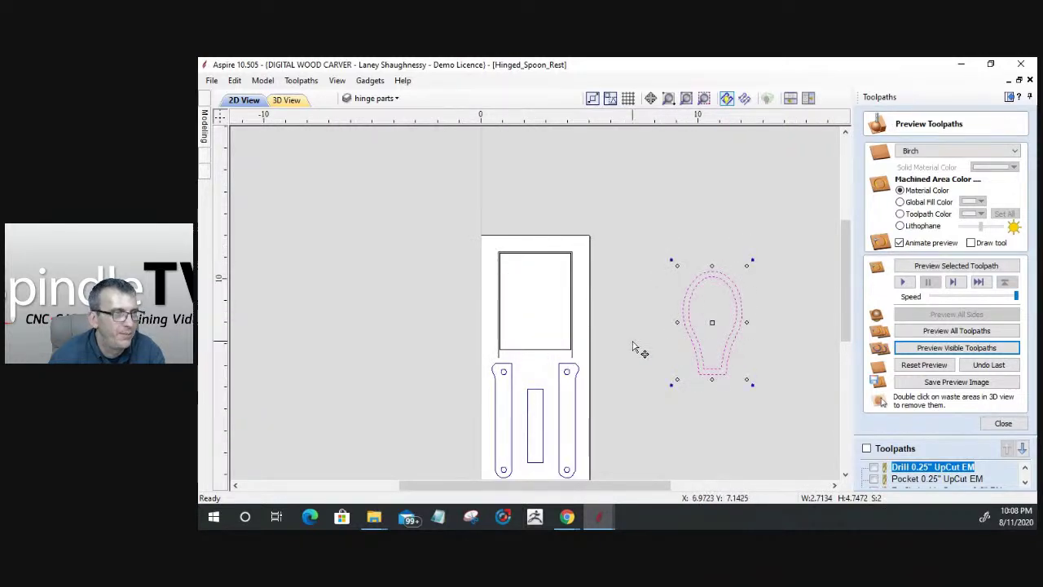
# Delete the selected rectangle and hinge part vectors from the board and move the spoon outlines back onto it.
pyautogui.click(611, 471)
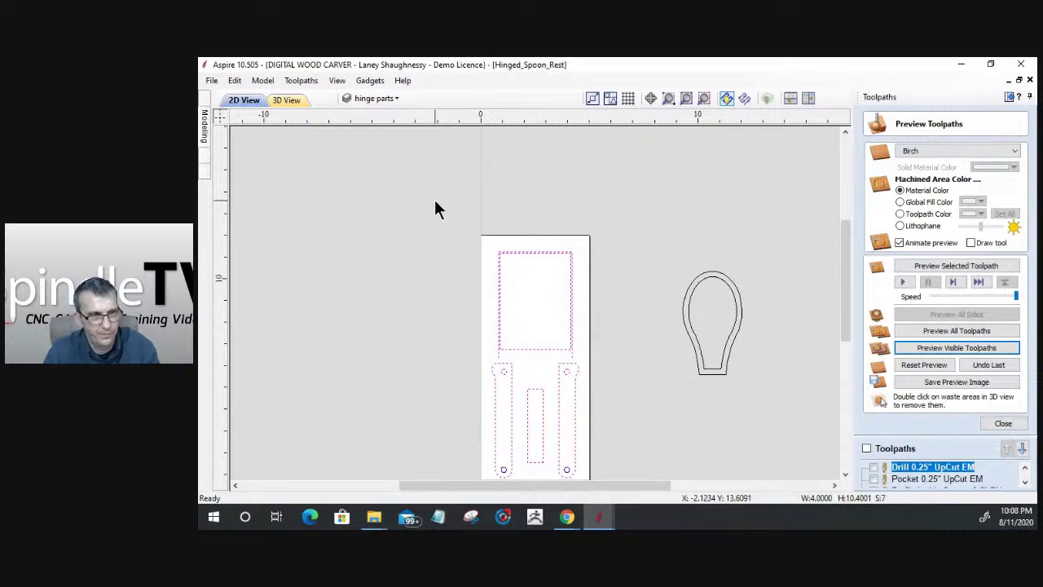
pyautogui.click(689, 308)
pyautogui.moveTo(692, 291); pyautogui.dragTo(514, 296)
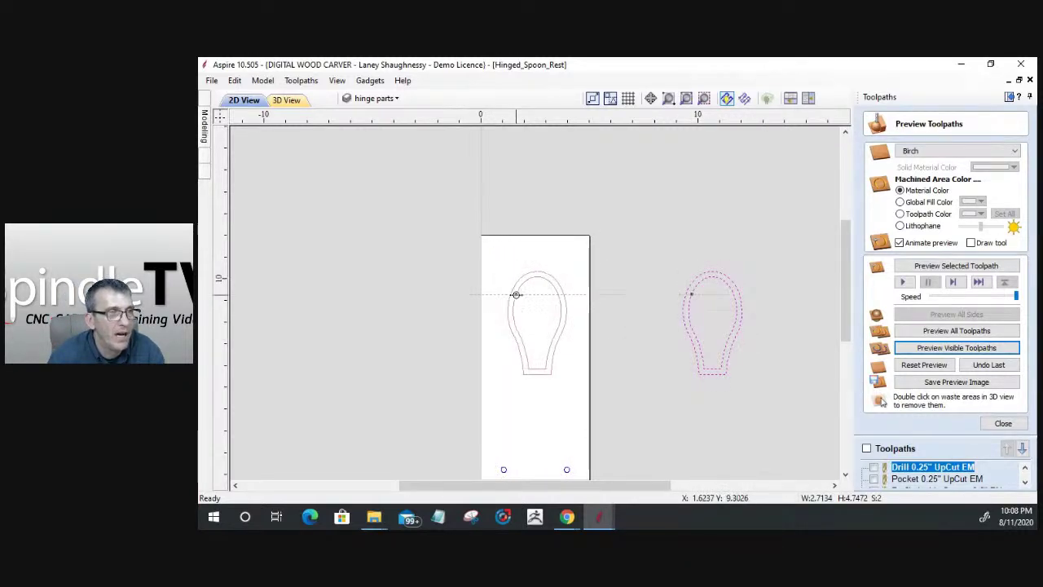
# Ungroup the two spoon outlines and select only the outer one.
pyautogui.scroll(3, 525, 330)
pyautogui.scroll(-3, 525, 328)
pyautogui.click(540, 274)
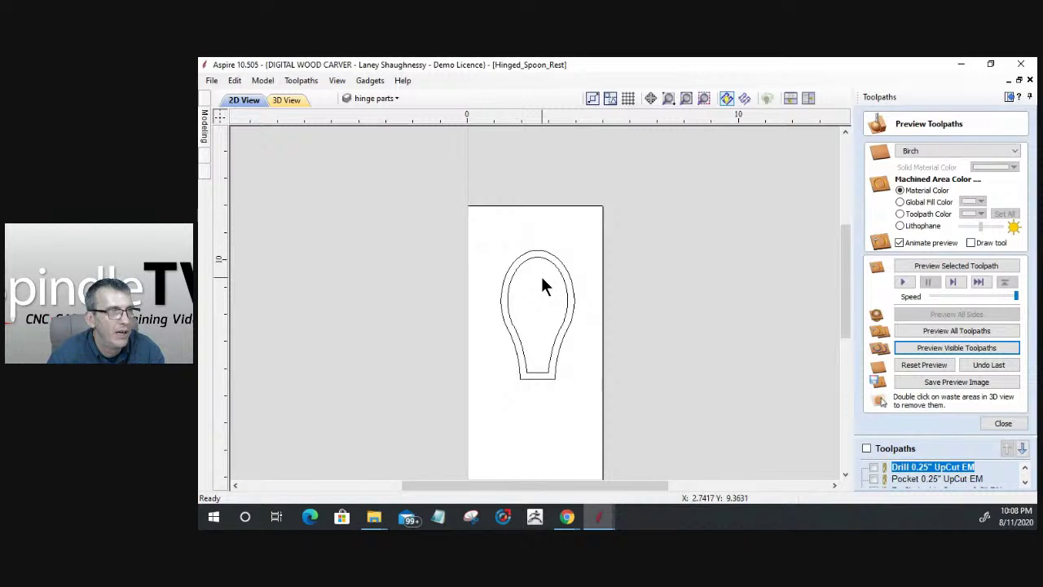
pyautogui.scroll(-1, 584, 336)
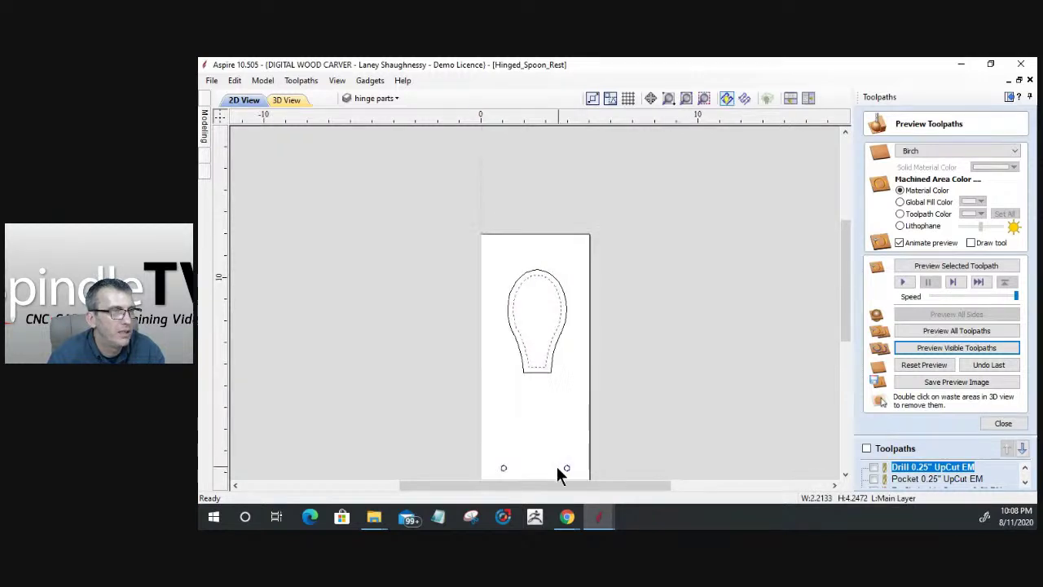
pyautogui.click(540, 273)
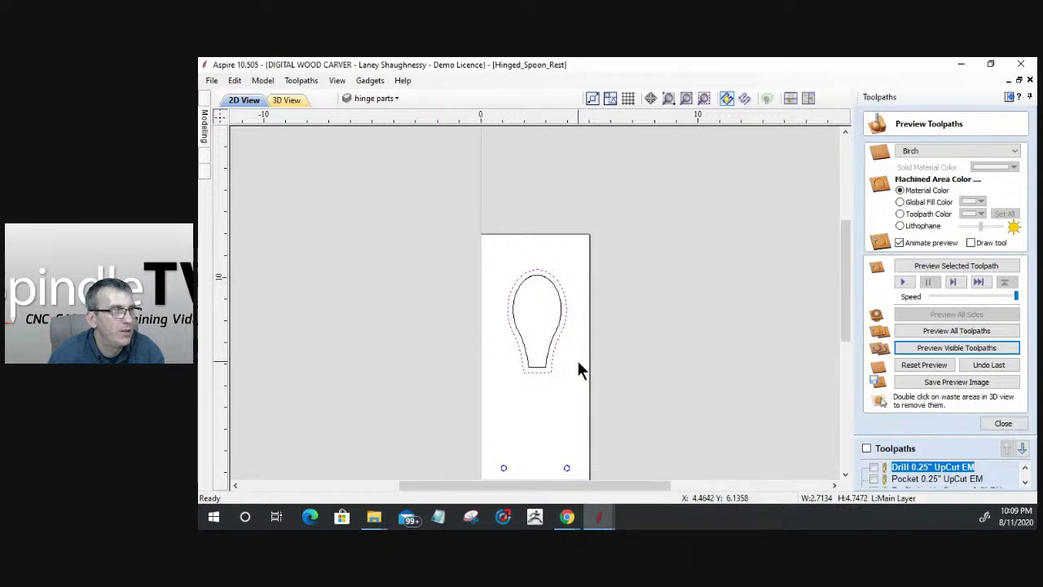
# Start Create Shape on the outer spoon outline with a curved profile and set its angle to 90.
pyautogui.click(1010, 97)
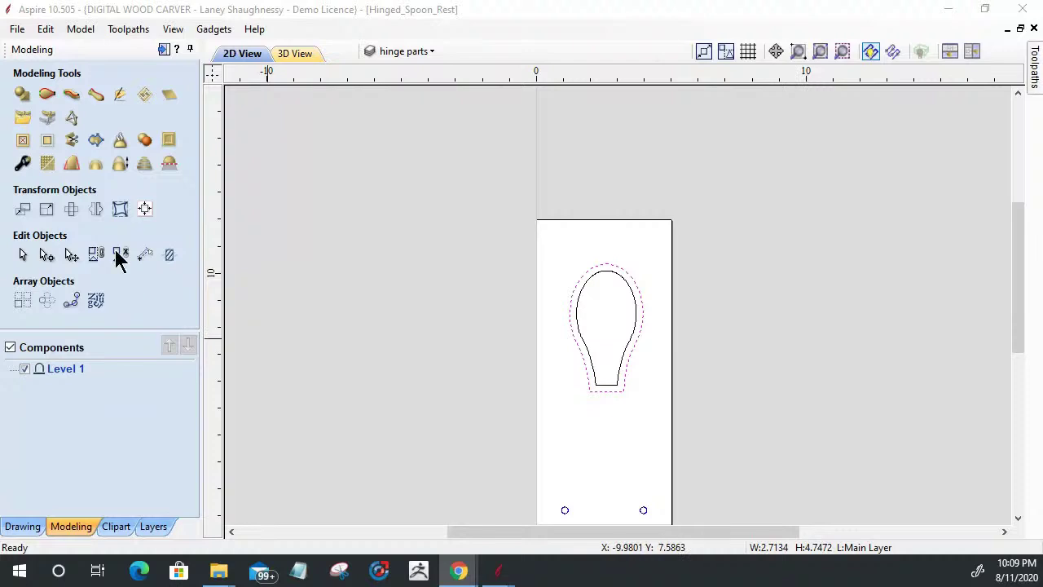
pyautogui.scroll(4, 600, 372)
pyautogui.scroll(-1, 595, 380)
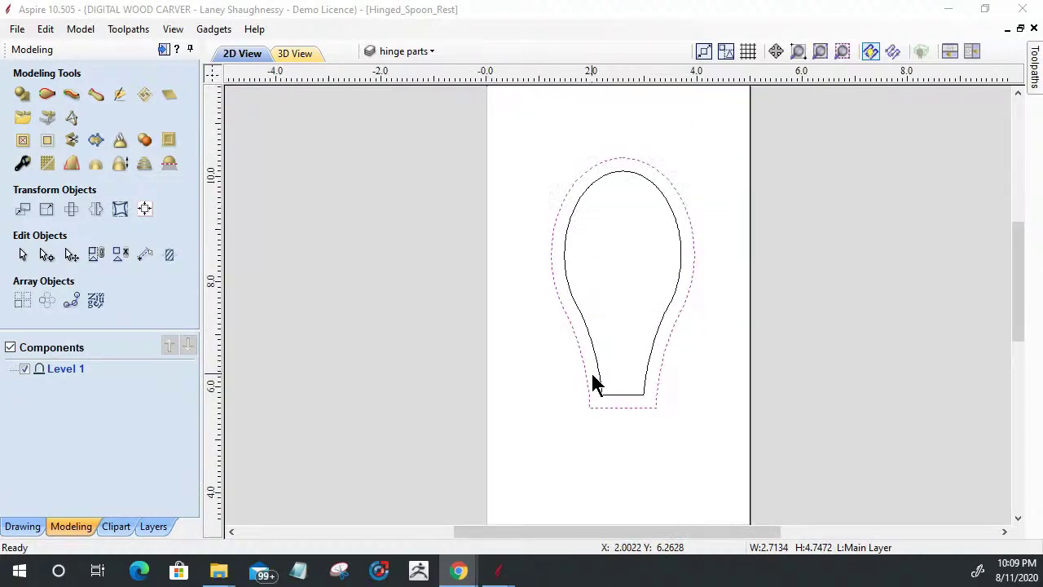
pyautogui.click(22, 96)
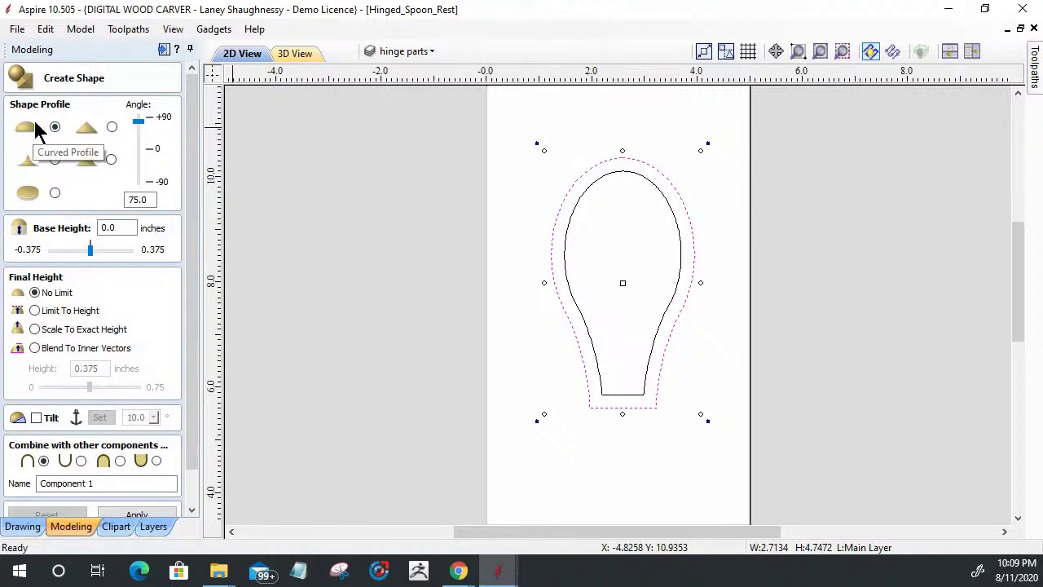
pyautogui.doubleClick(140, 201)
pyautogui.write('90')
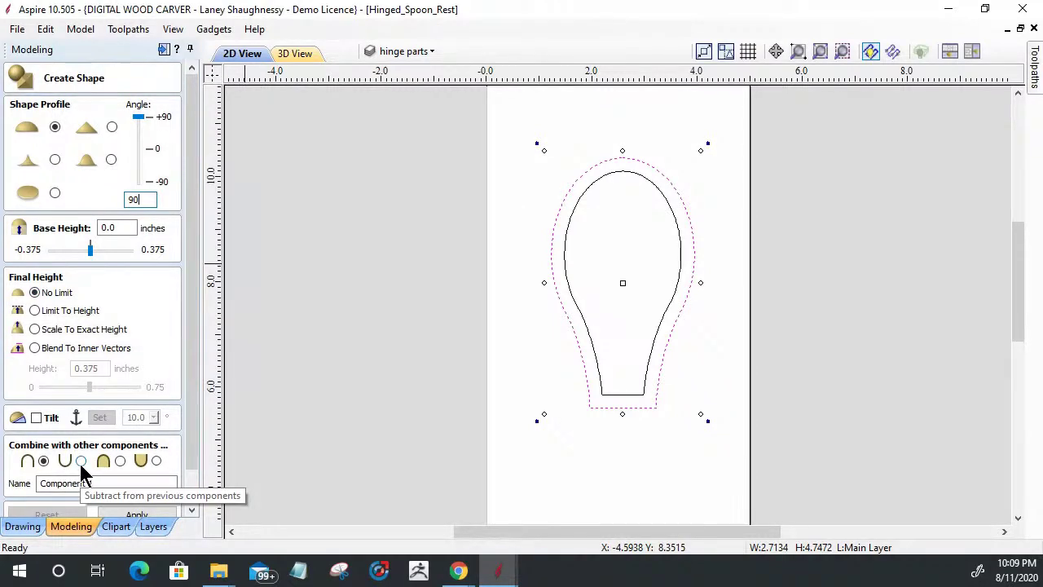
# Limit the shape's final height to 0.25 inches.
pyautogui.click(35, 310)
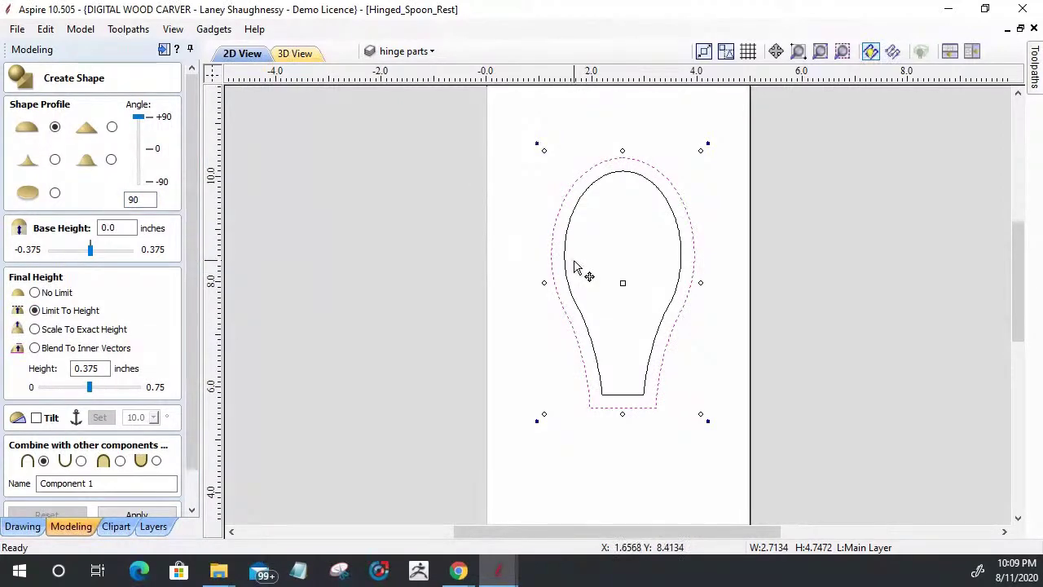
pyautogui.moveTo(87, 369); pyautogui.dragTo(150, 380)
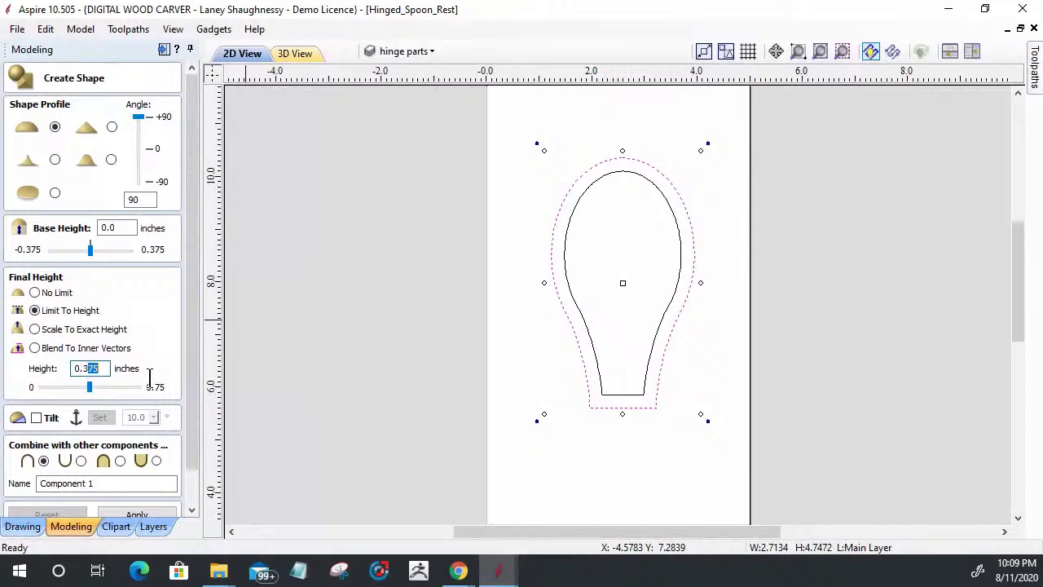
pyautogui.press('BackSpace')
pyautogui.press('BackSpace')
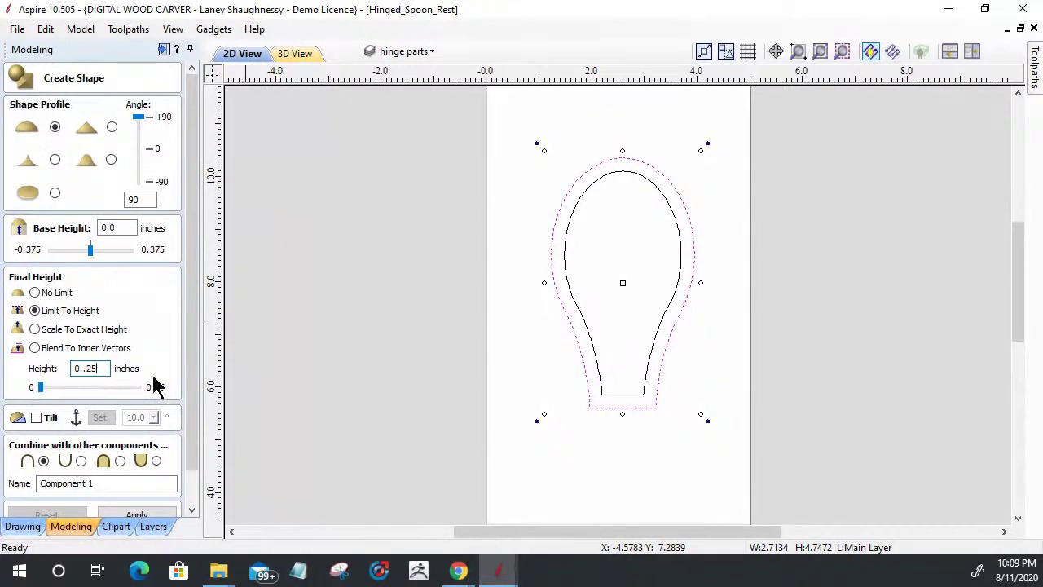
pyautogui.write('25')
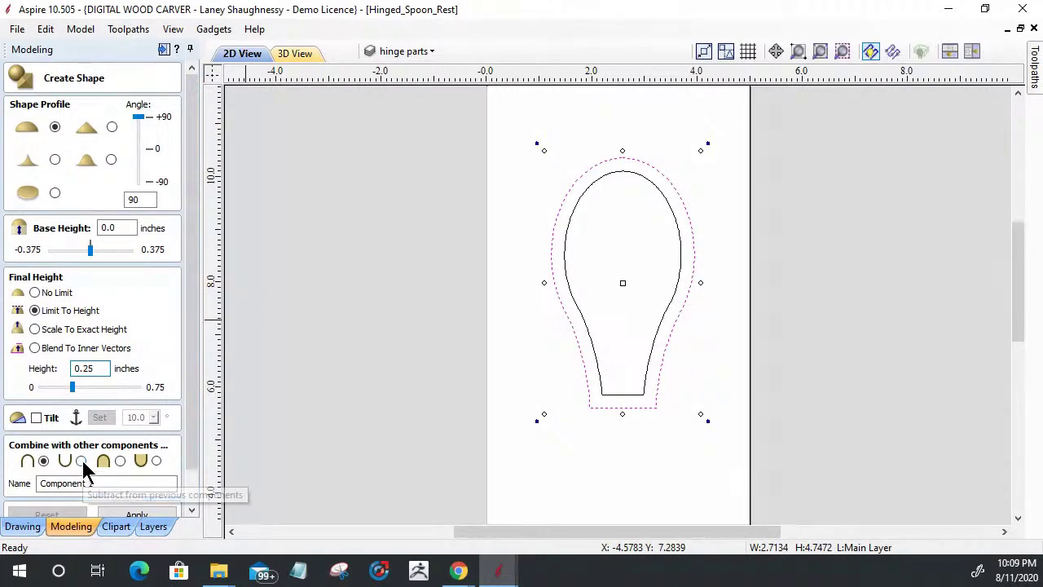
# Reset the toolpath preview on the 3D board and tile the 2D and 3D views side by side.
pyautogui.click(298, 54)
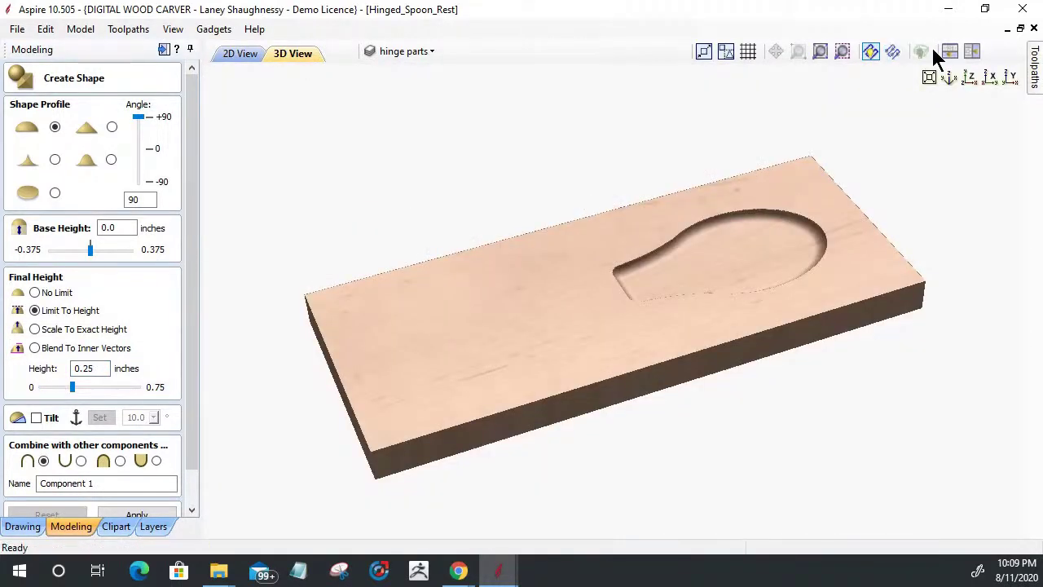
pyautogui.click(1035, 69)
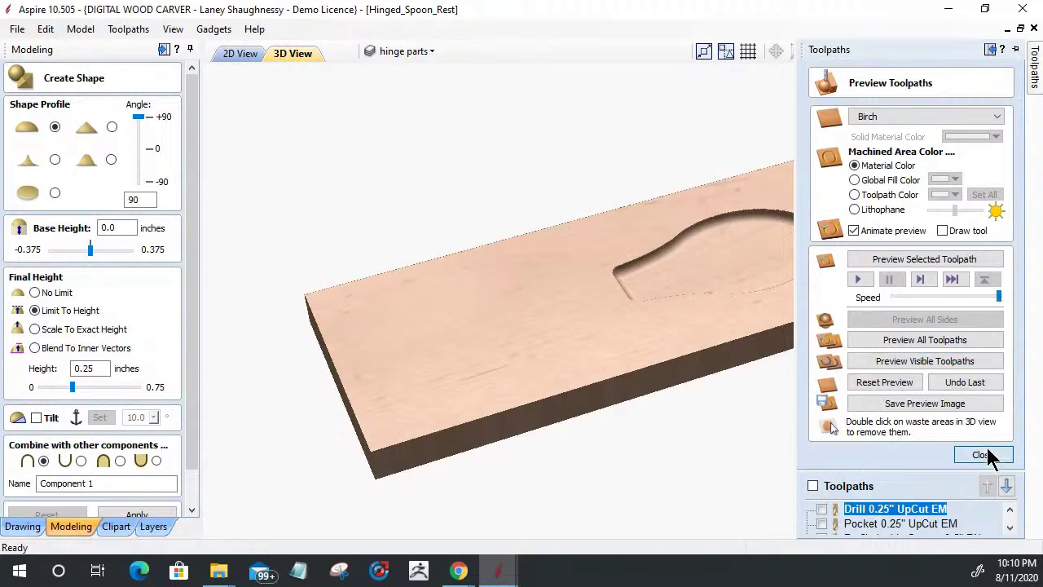
pyautogui.click(989, 455)
pyautogui.click(823, 330)
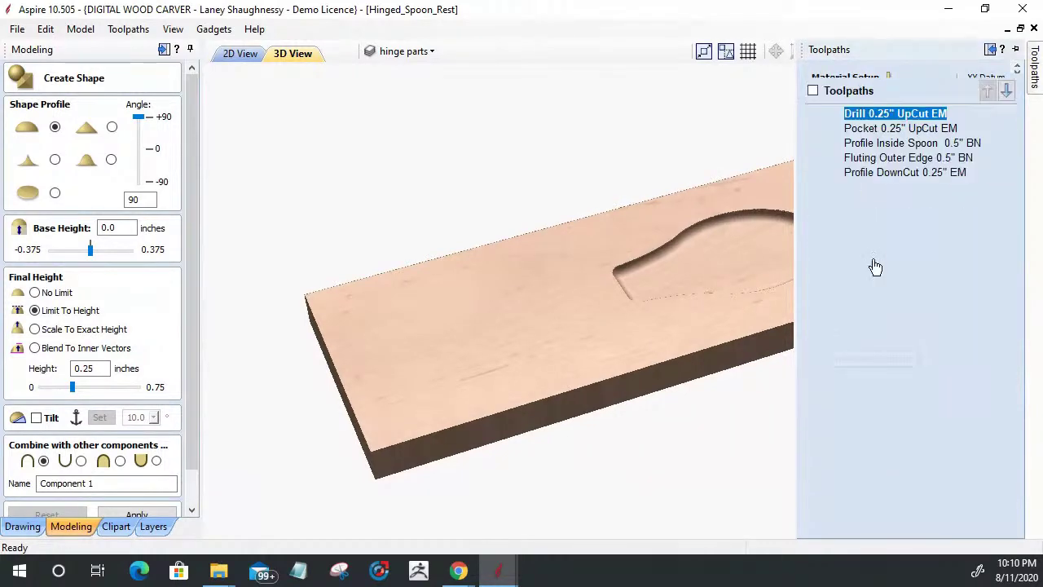
pyautogui.click(876, 383)
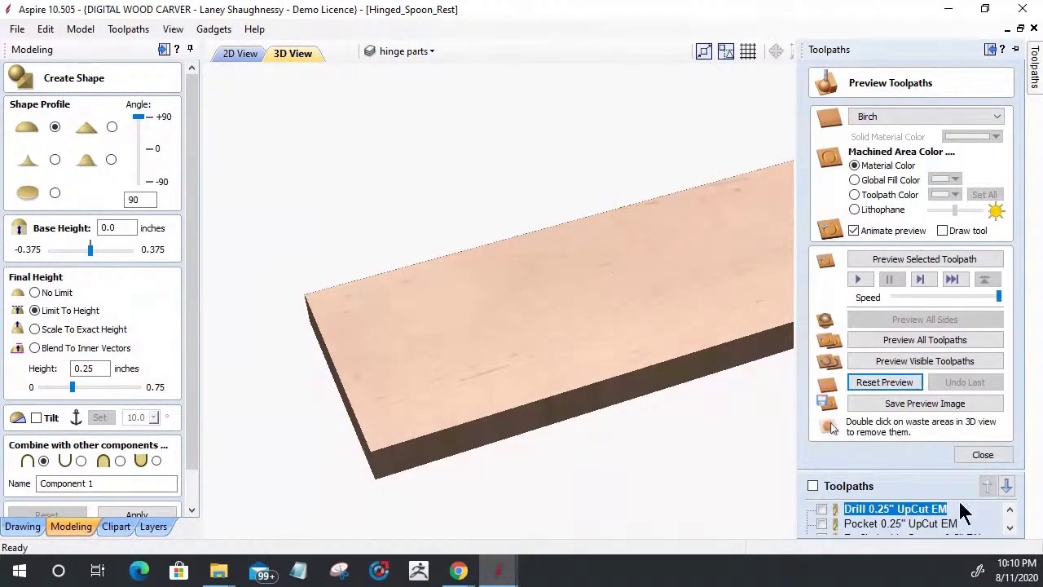
pyautogui.click(980, 456)
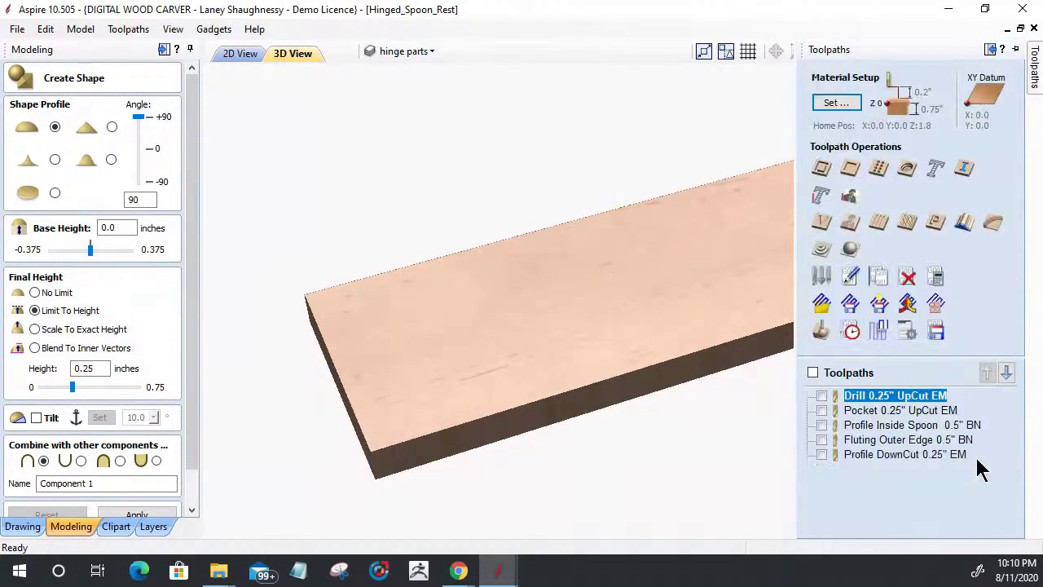
pyautogui.click(990, 49)
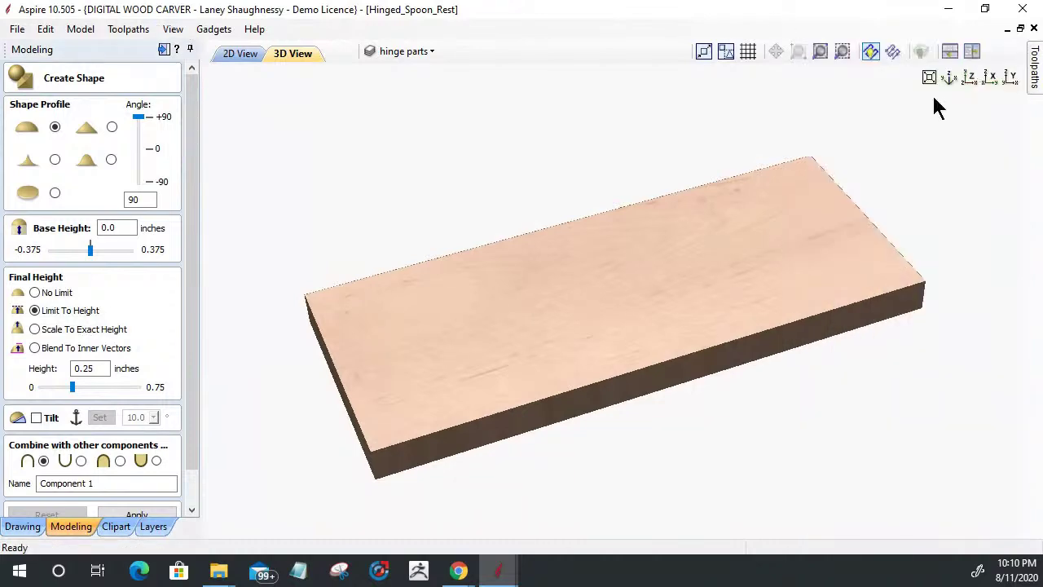
pyautogui.click(972, 49)
pyautogui.scroll(2, 809, 405)
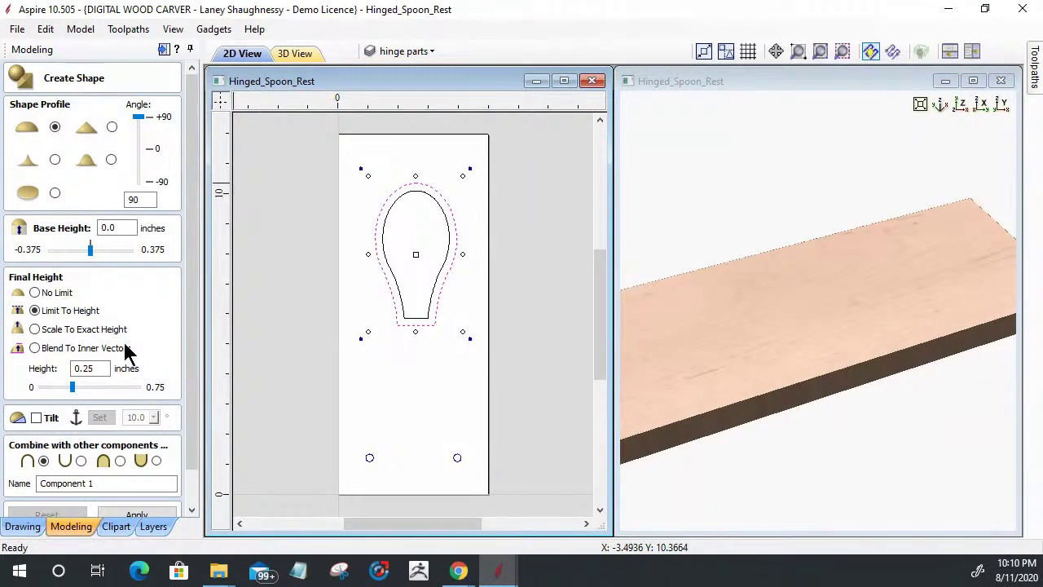
# Set the shape to subtract from previous components, create the spoon dish component, and finish Create Shape.
pyautogui.click(82, 462)
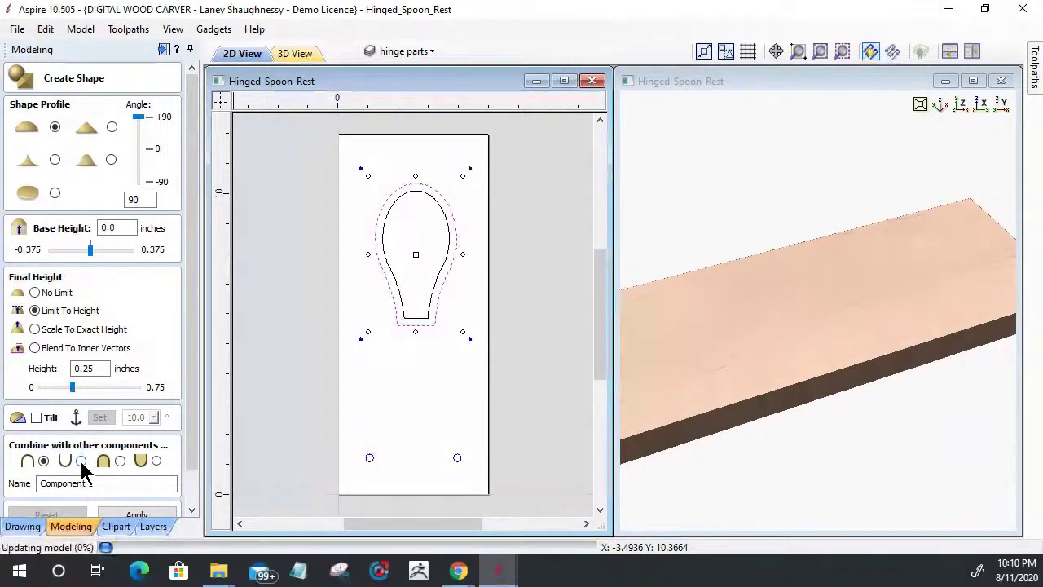
pyautogui.click(79, 461)
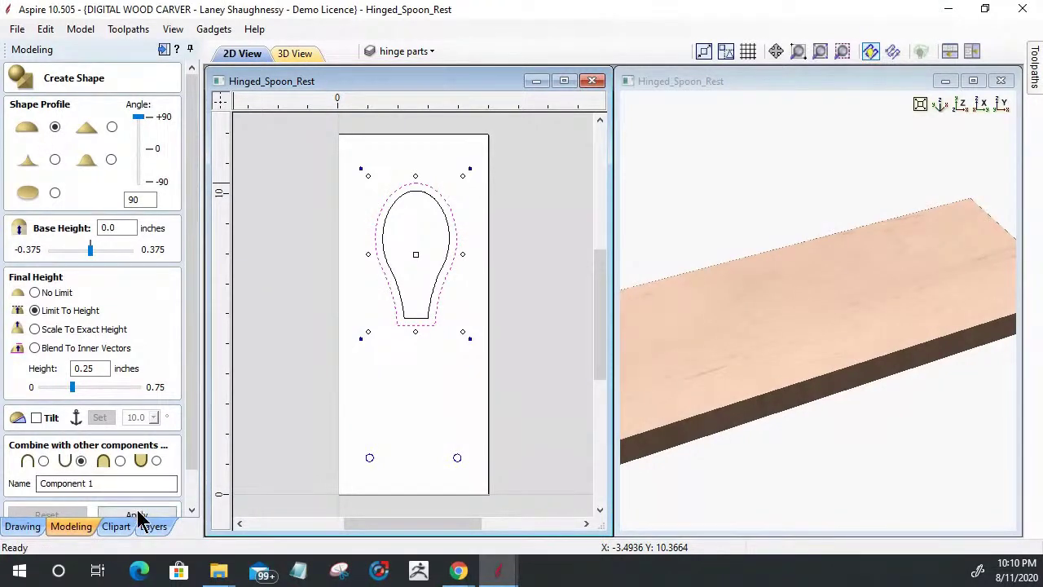
pyautogui.click(137, 517)
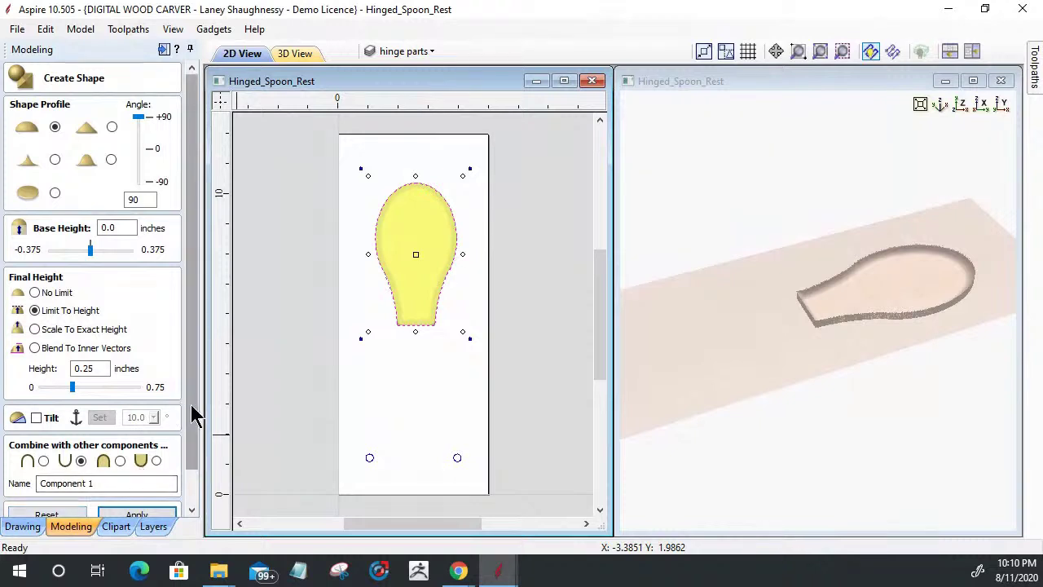
pyautogui.moveTo(194, 414); pyautogui.dragTo(184, 465)
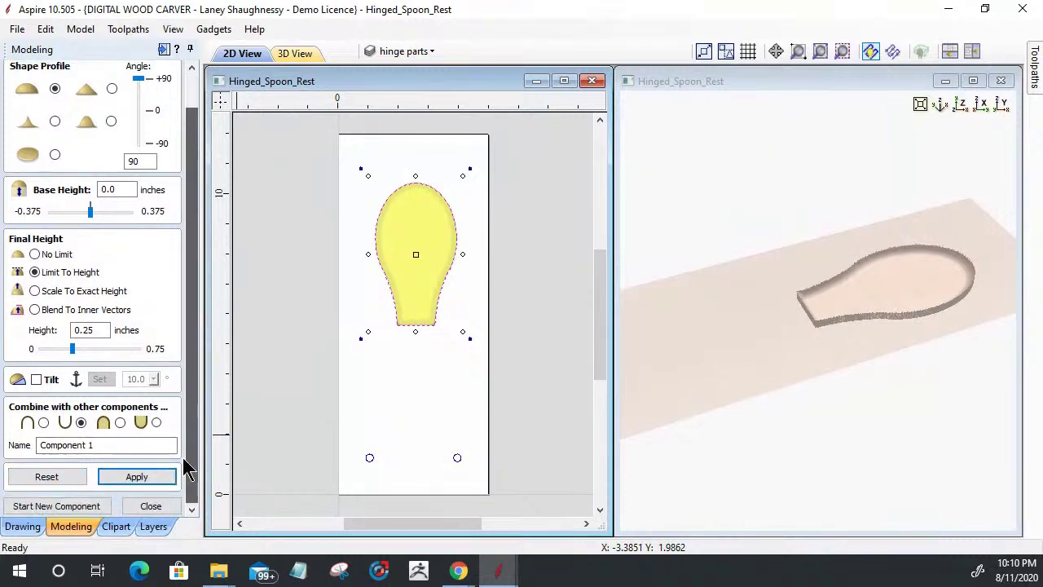
pyautogui.click(133, 505)
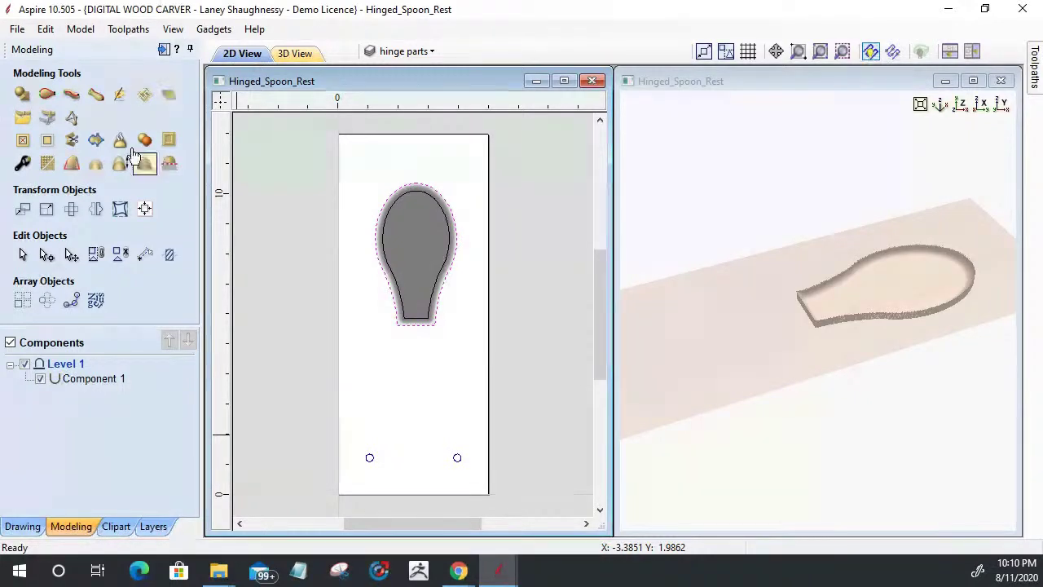
# Add a zero plane and reorder it below the spoon dish component in the component tree.
pyautogui.click(168, 96)
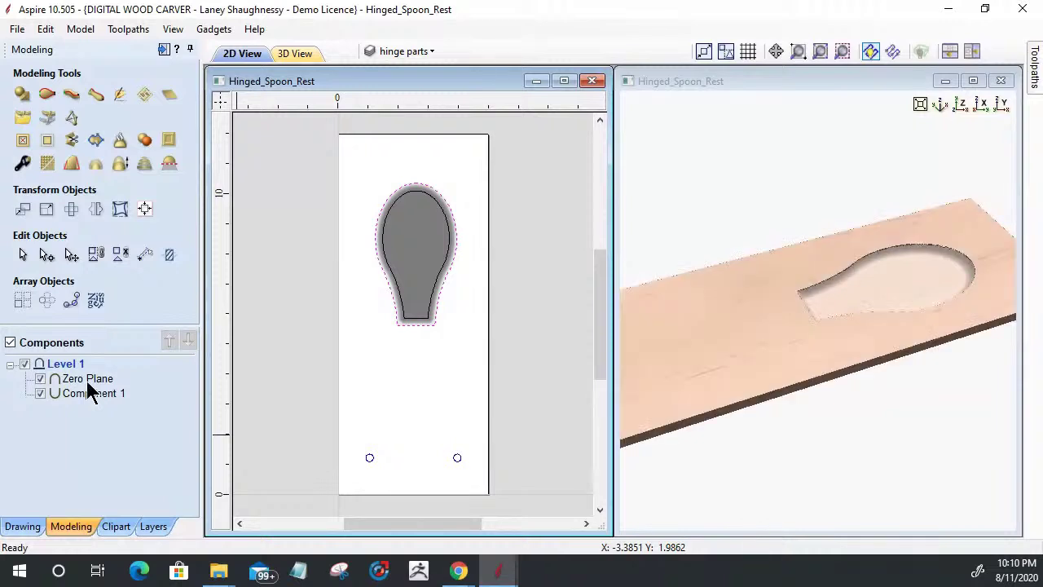
pyautogui.click(807, 334)
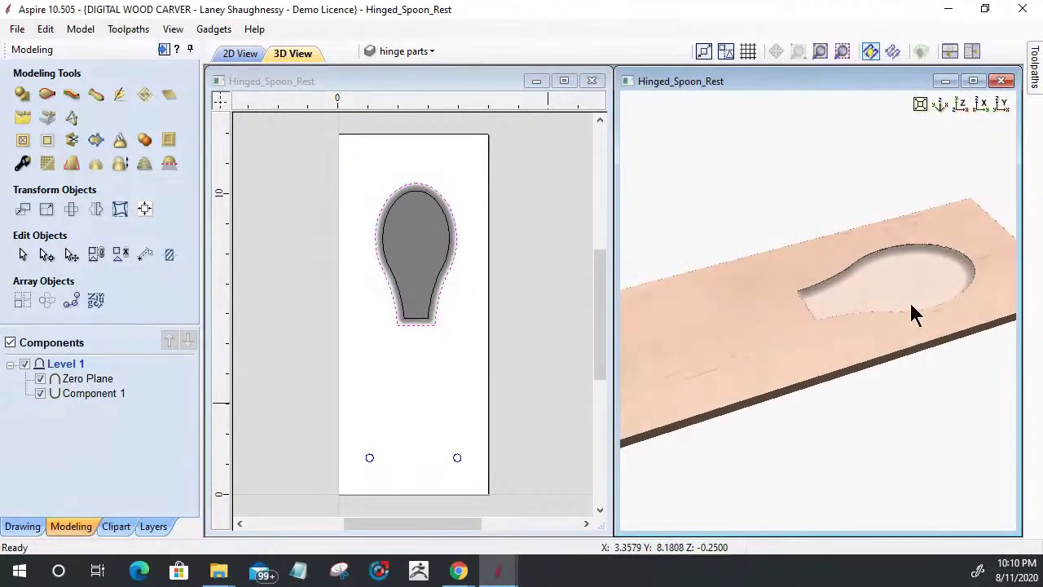
pyautogui.scroll(2, 909, 300)
pyautogui.scroll(2, 783, 351)
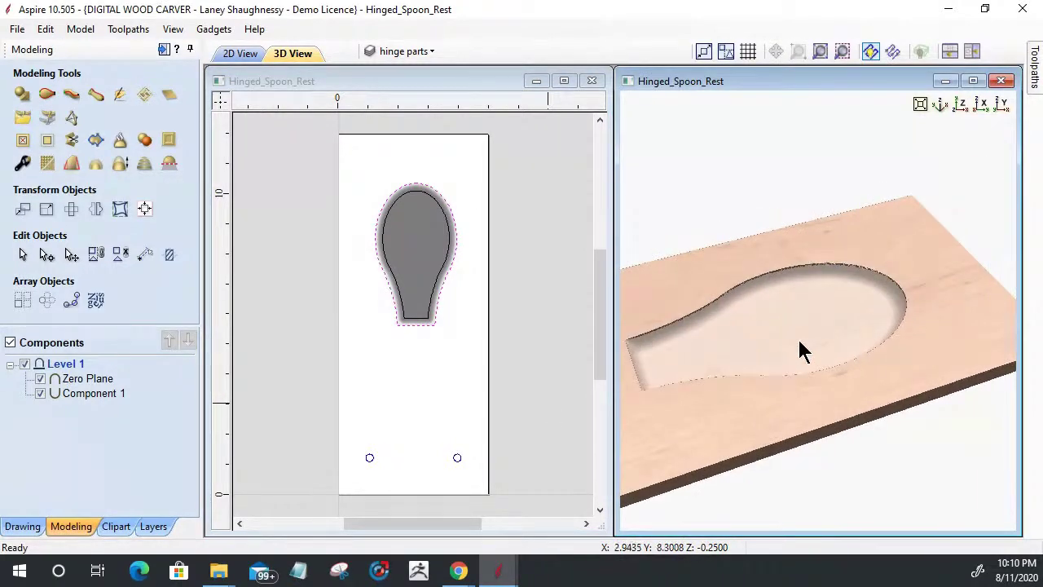
pyautogui.moveTo(66, 379); pyautogui.dragTo(71, 409)
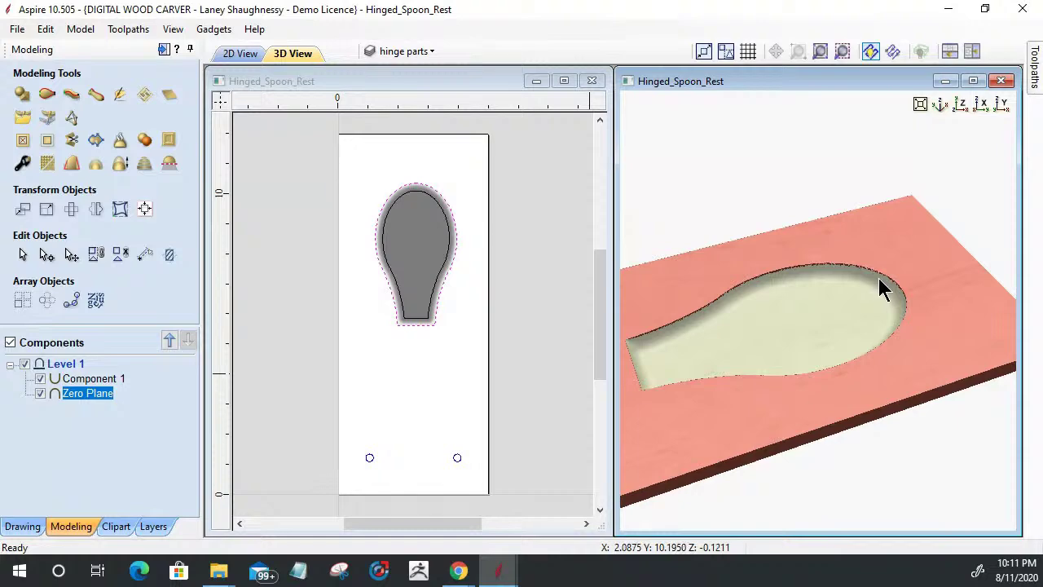
pyautogui.scroll(2, 879, 290)
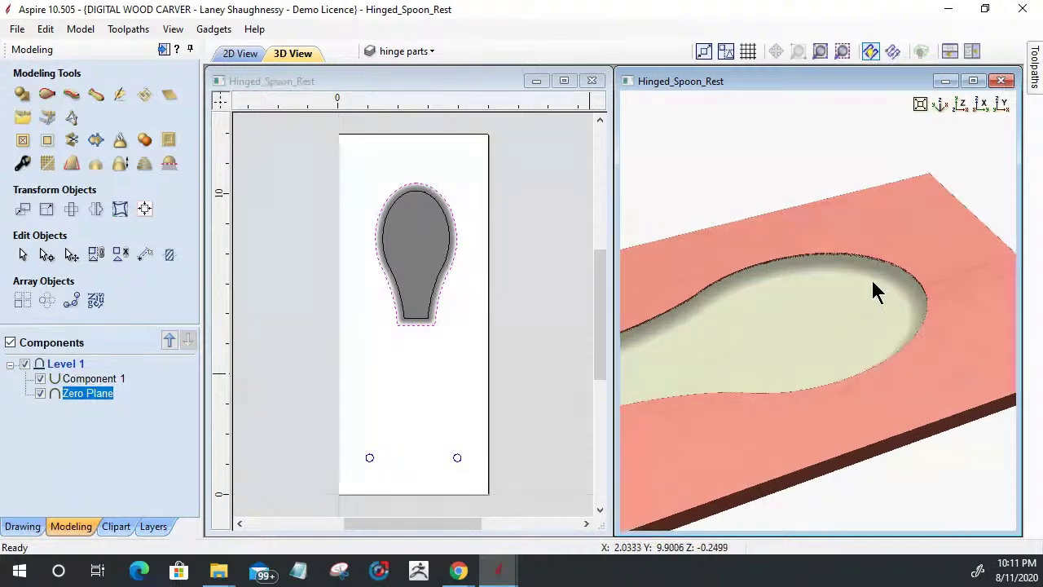
# Review the model position in the material setup, accept the settings, and examine the dish in 3D.
pyautogui.click(1036, 82)
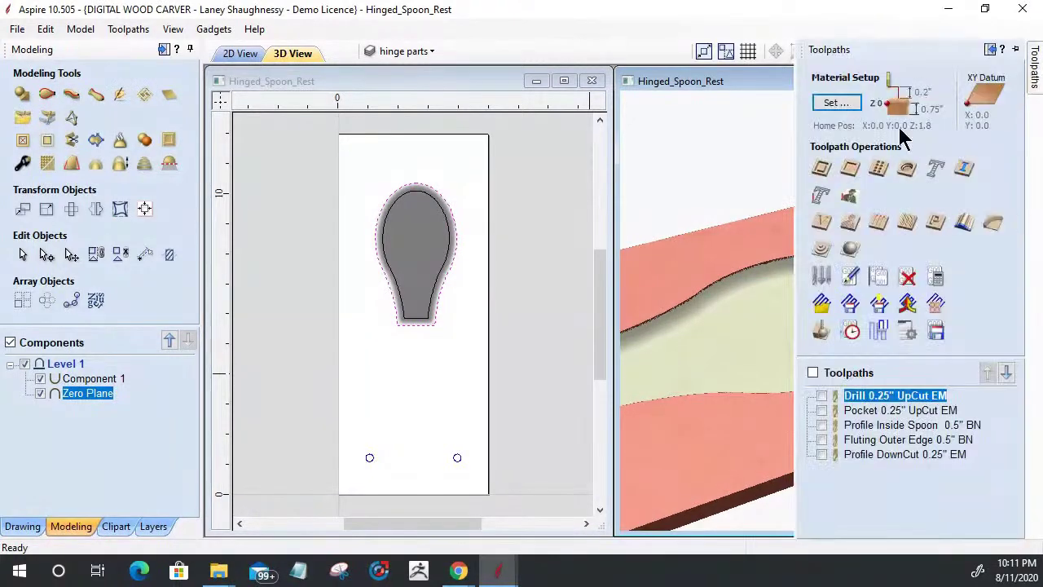
pyautogui.click(827, 103)
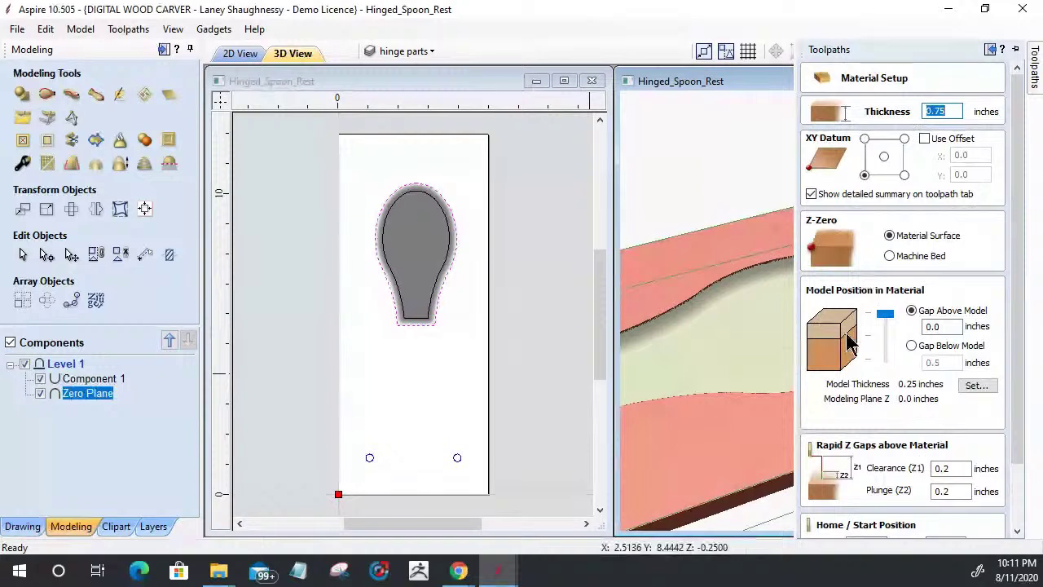
pyautogui.moveTo(1015, 354); pyautogui.dragTo(986, 550)
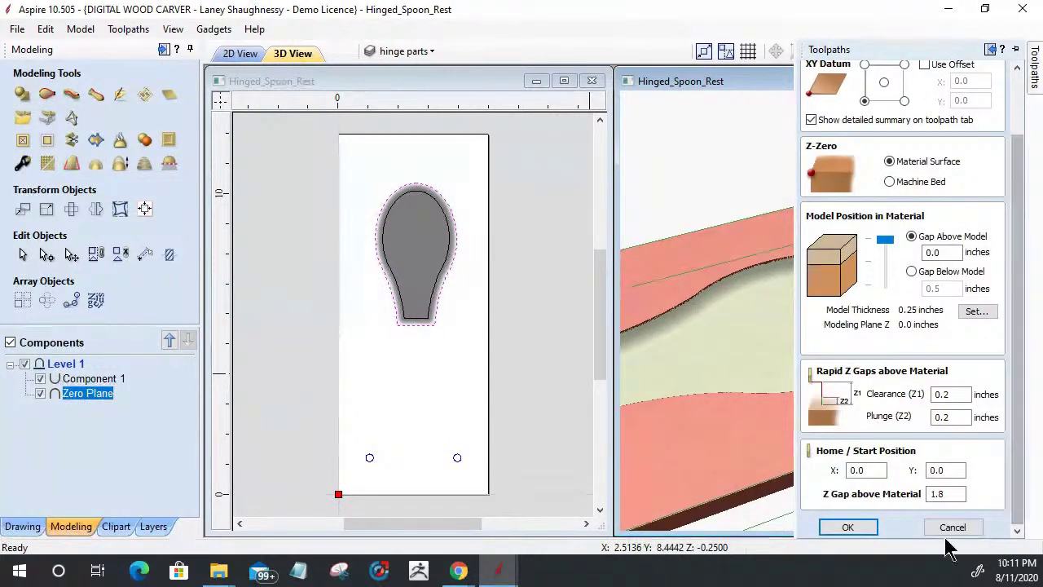
pyautogui.click(848, 527)
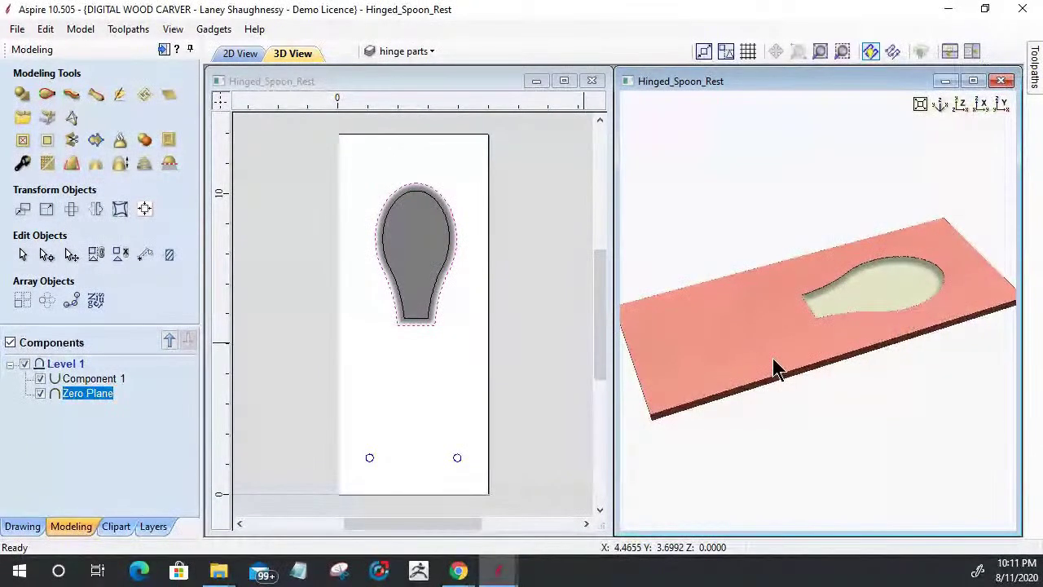
pyautogui.scroll(4, 931, 274)
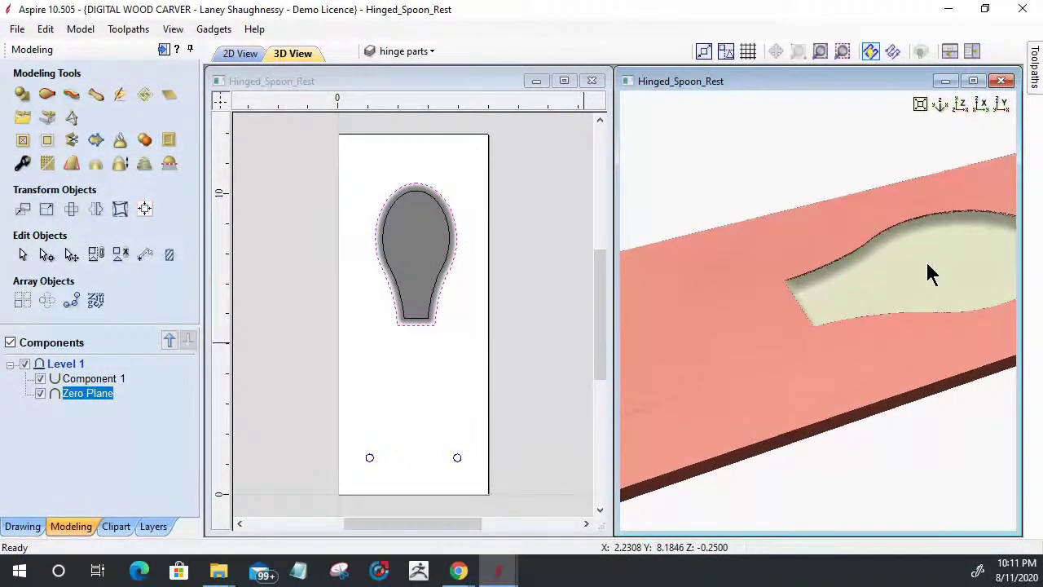
pyautogui.scroll(-4, 932, 274)
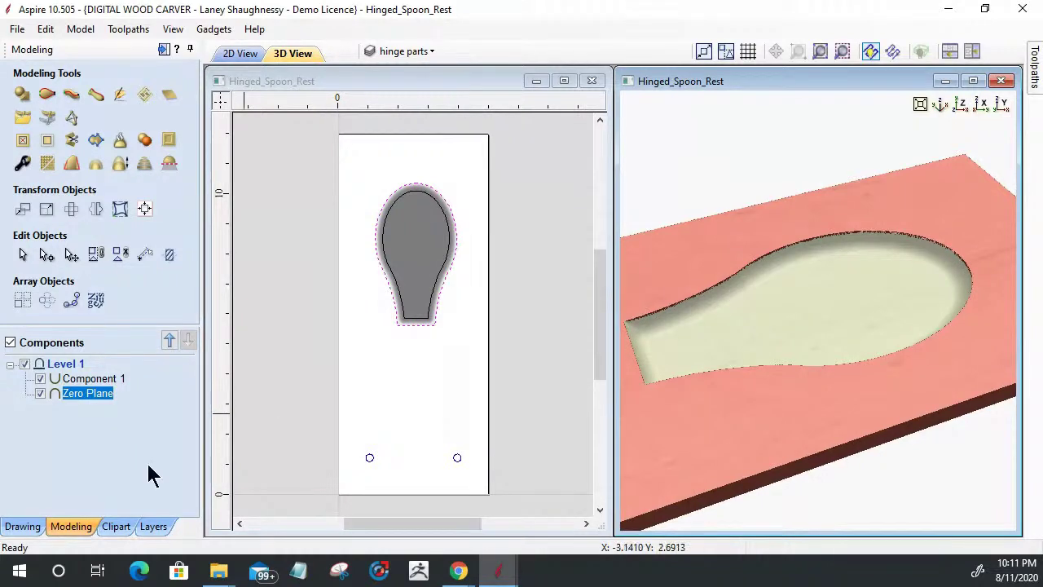
# Smooth the whole dish model by 25% with Preserve transparency enabled and accept the result.
pyautogui.click(769, 305)
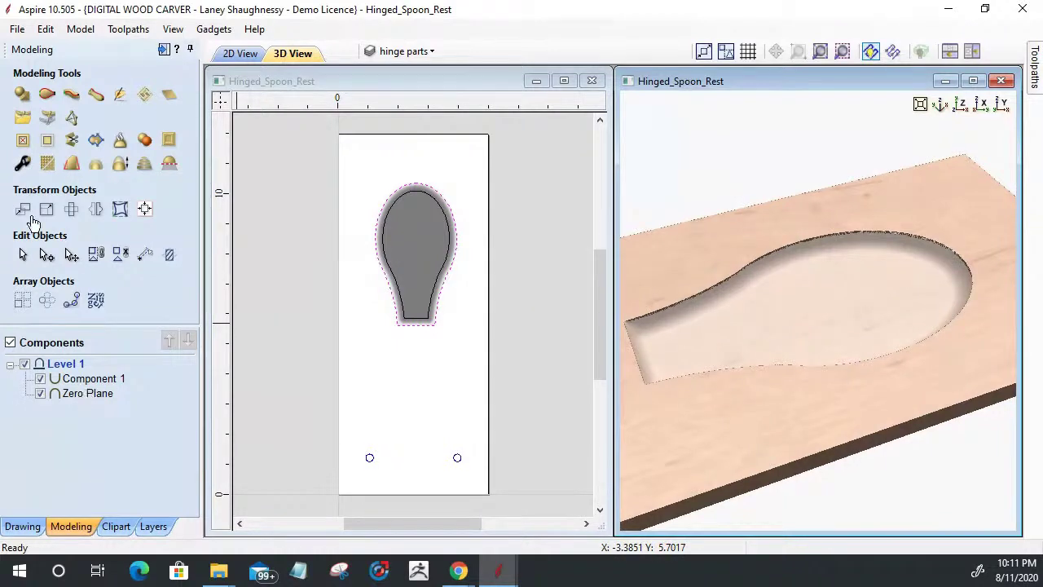
pyautogui.click(45, 165)
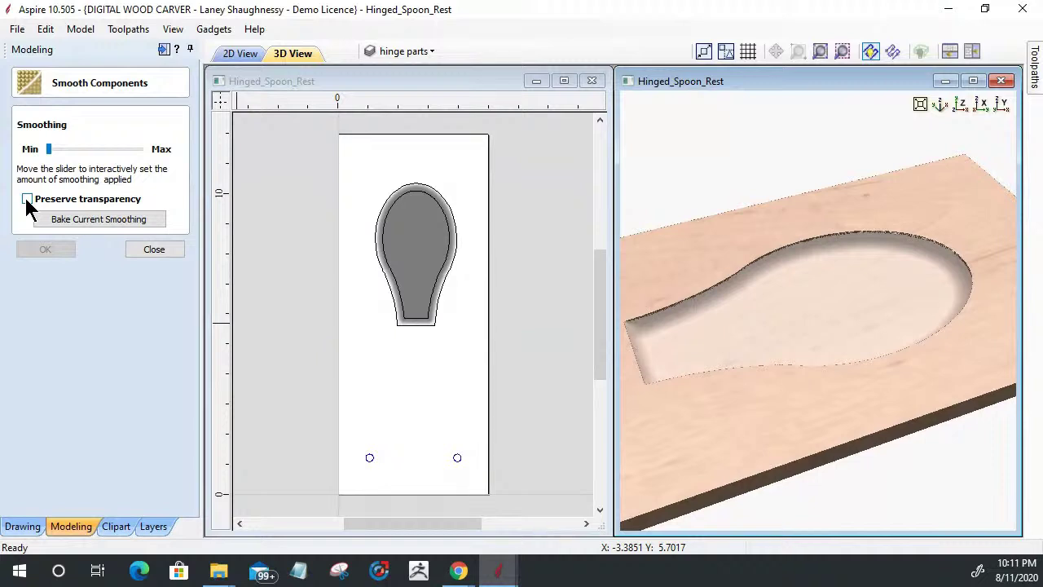
pyautogui.click(27, 200)
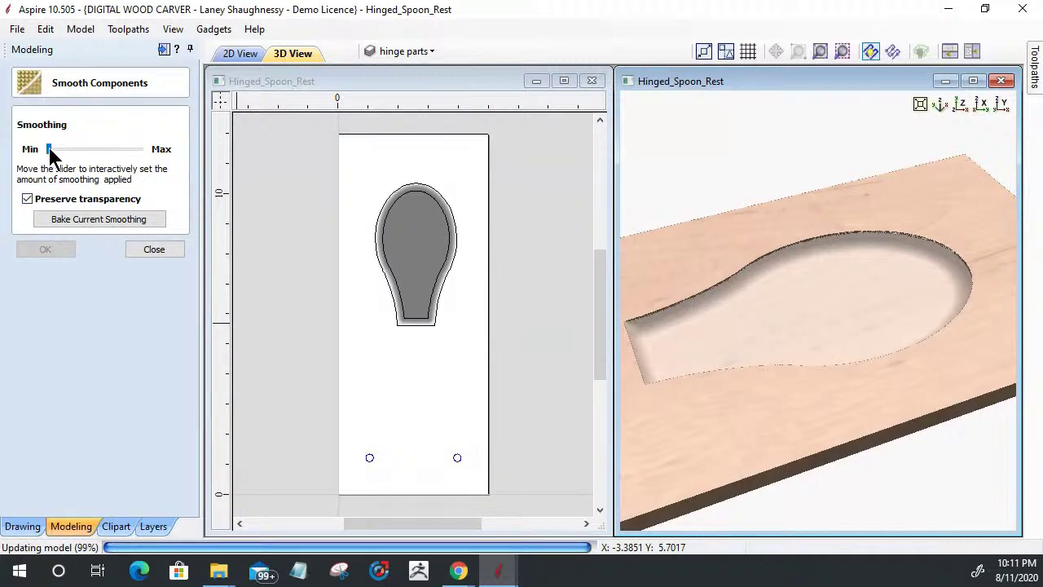
pyautogui.moveTo(50, 150); pyautogui.dragTo(61, 157)
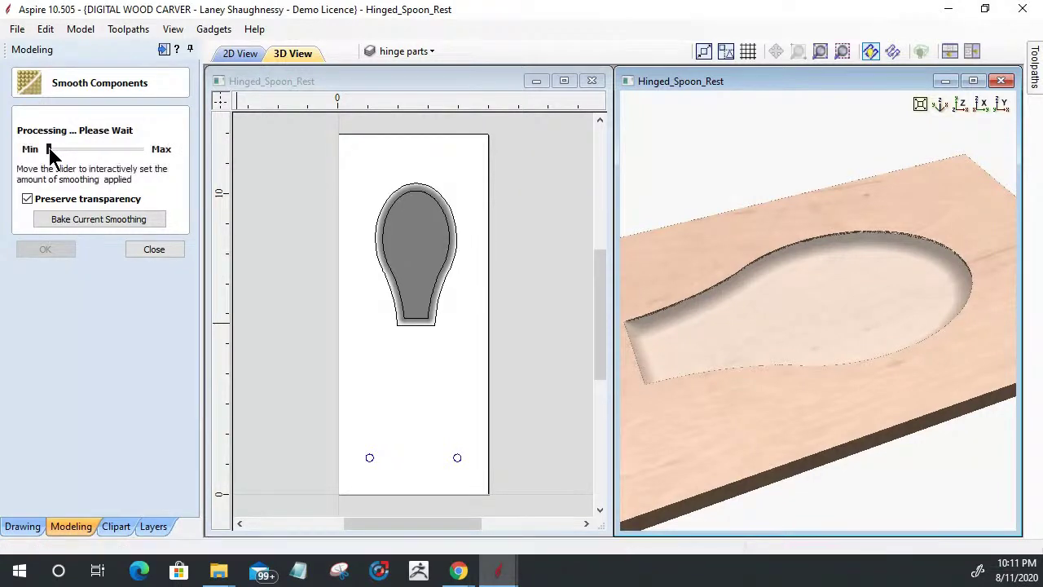
pyautogui.moveTo(53, 150); pyautogui.dragTo(59, 150)
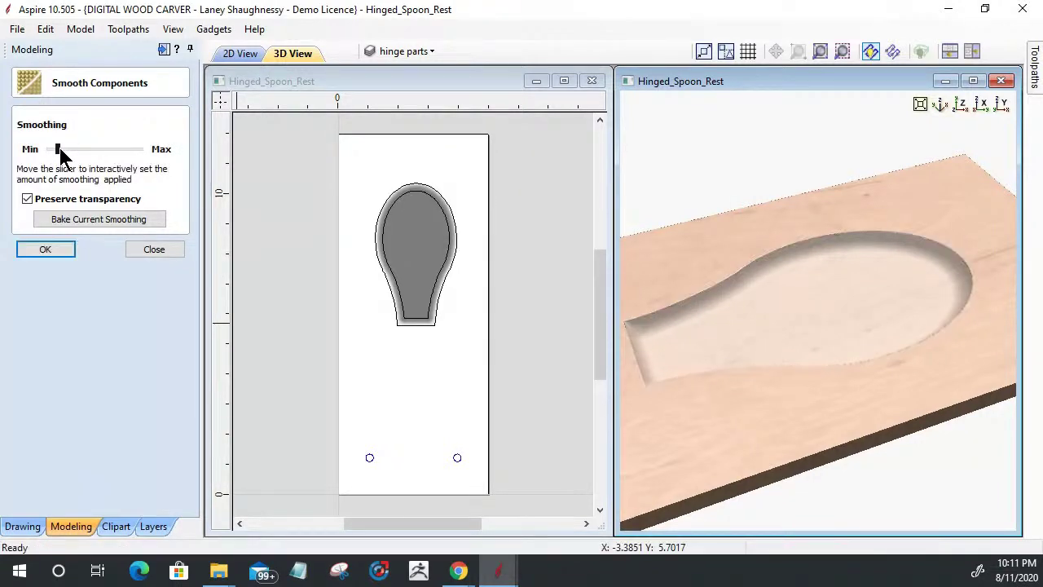
pyautogui.moveTo(64, 156); pyautogui.dragTo(75, 157)
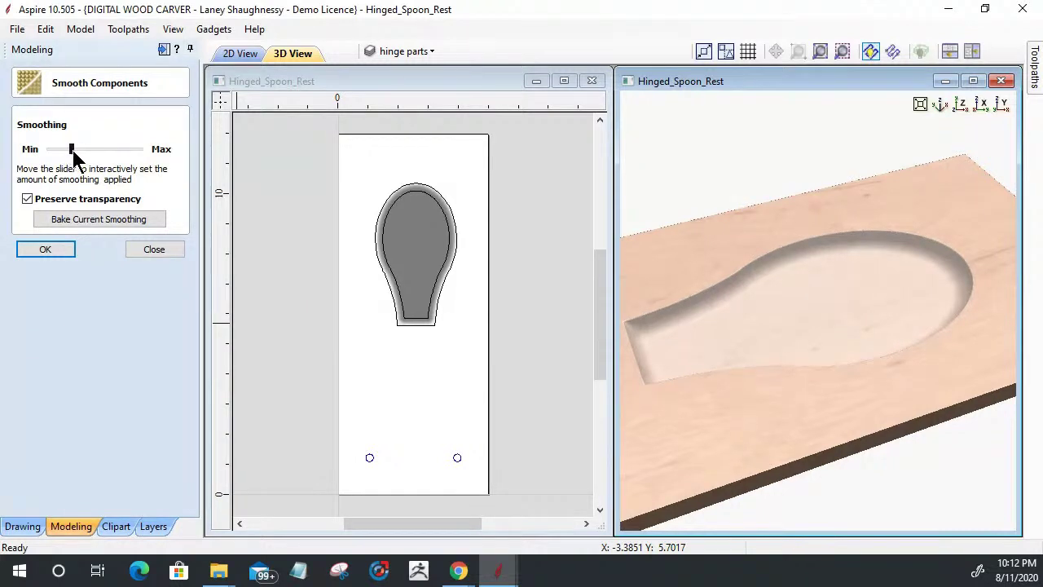
pyautogui.click(46, 249)
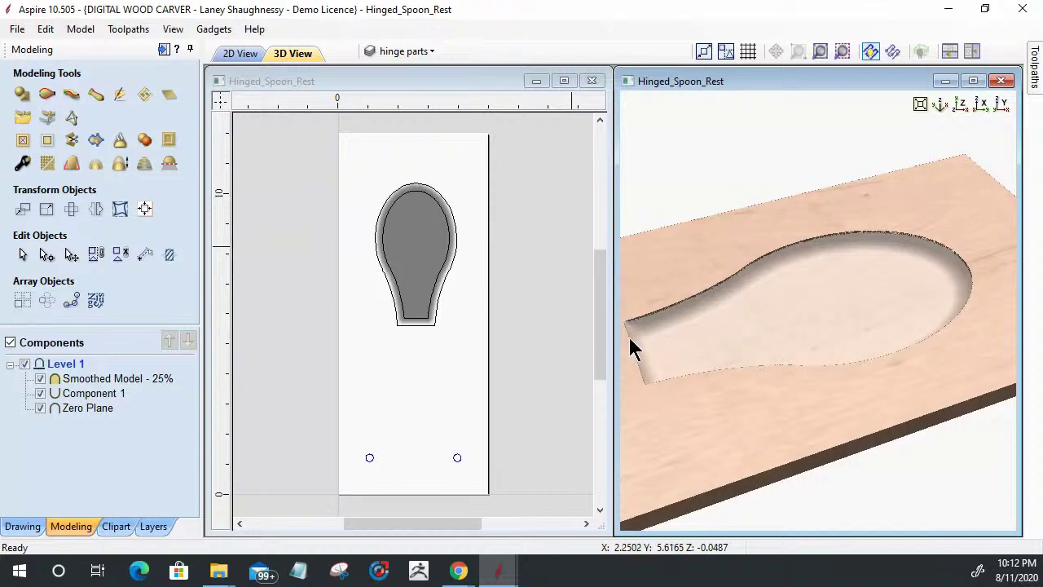
pyautogui.scroll(-4, 935, 383)
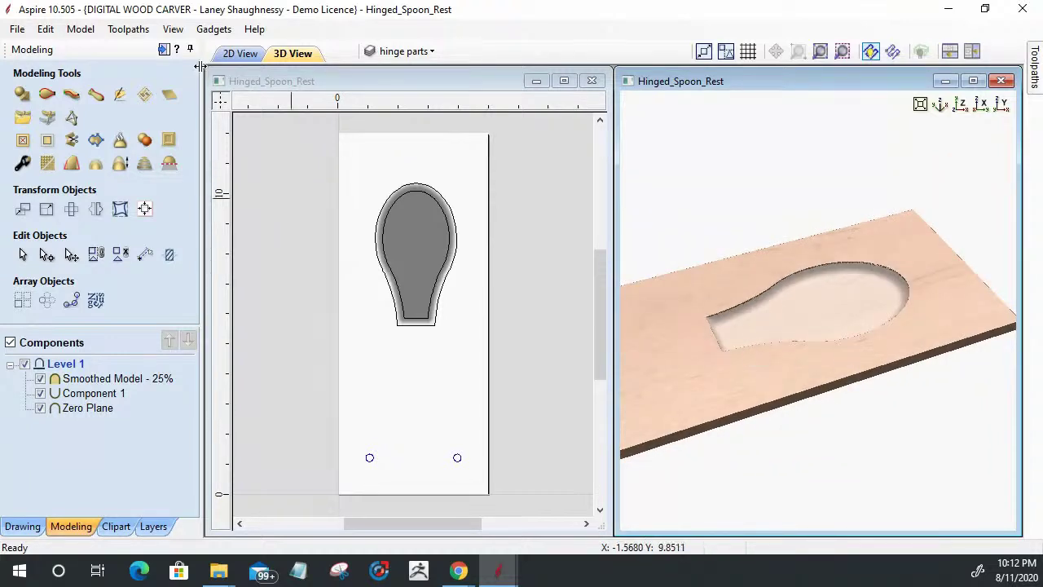
# Draw a square-cornered rectangle about 1.93 by 4.79 inches over the dish's right half, starting at its top centre.
pyautogui.click(238, 55)
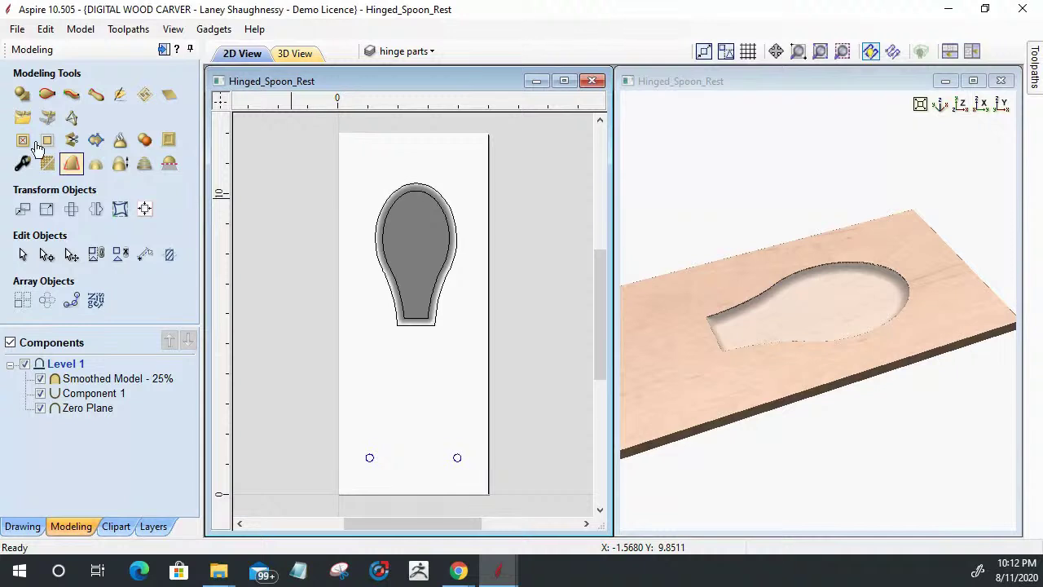
pyautogui.click(20, 526)
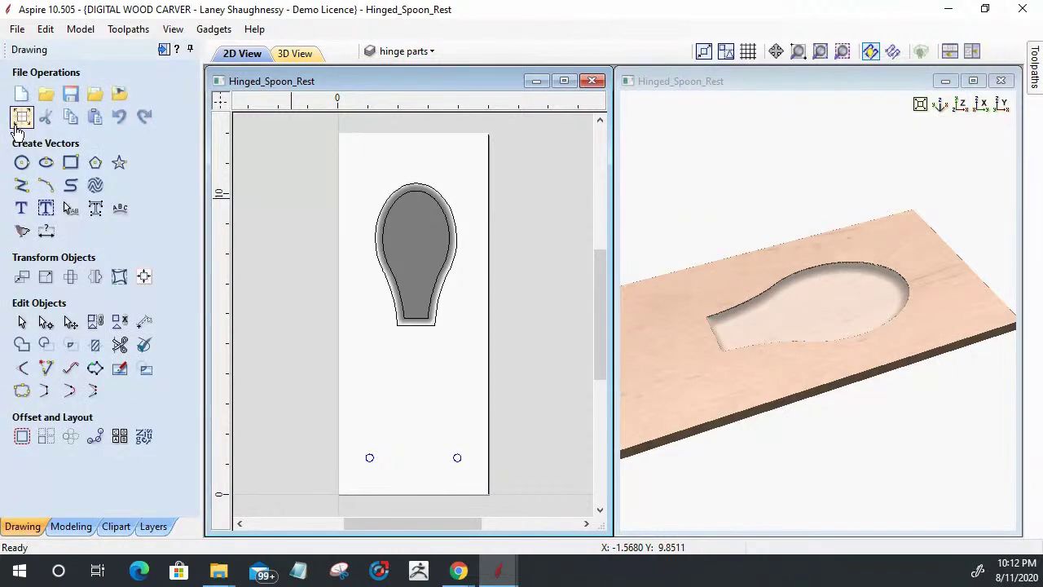
pyautogui.click(70, 162)
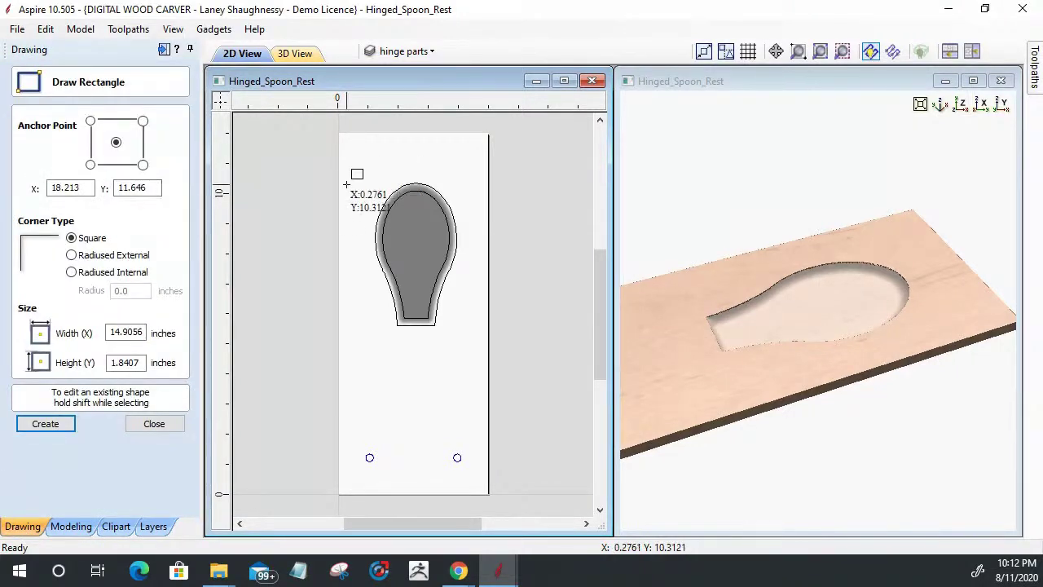
pyautogui.moveTo(416, 186); pyautogui.dragTo(473, 327)
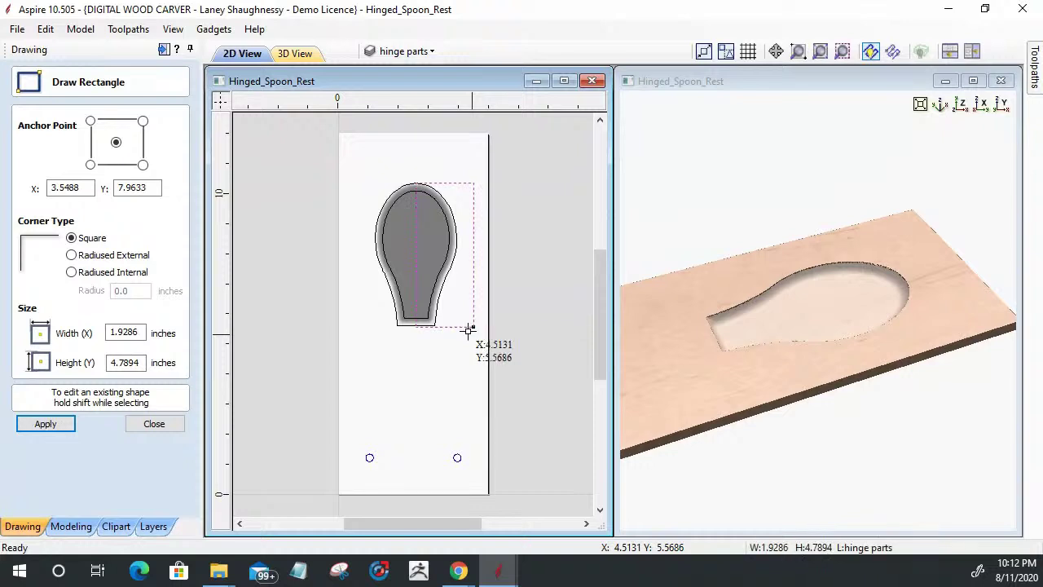
pyautogui.click(154, 424)
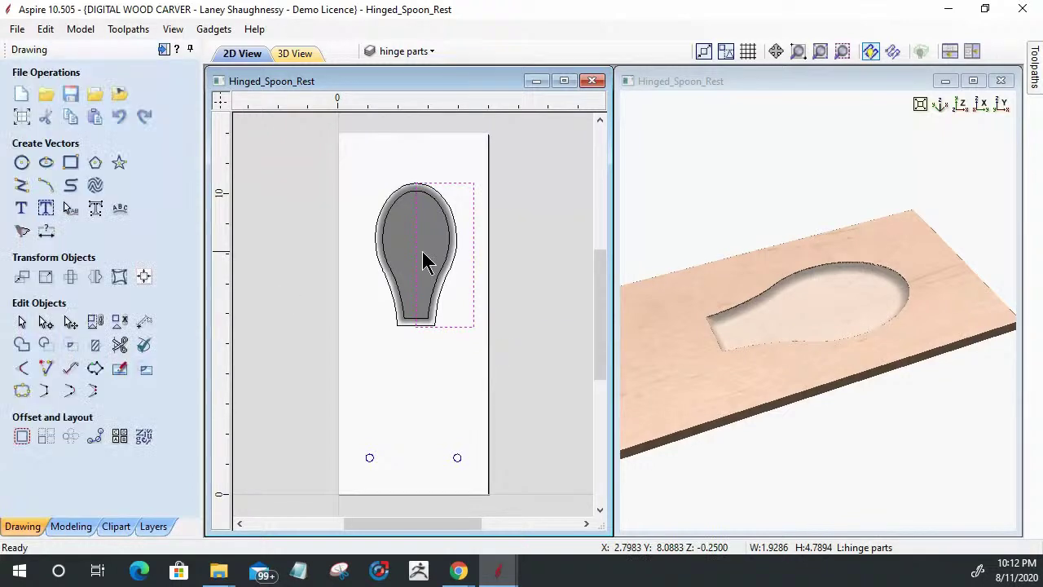
# Resize the rectangle to about 3.75 by 5.01 inches around the dish, with its lower edge on the inner outline's bottom edge.
pyautogui.click(415, 247)
pyautogui.moveTo(388, 254); pyautogui.dragTo(363, 254)
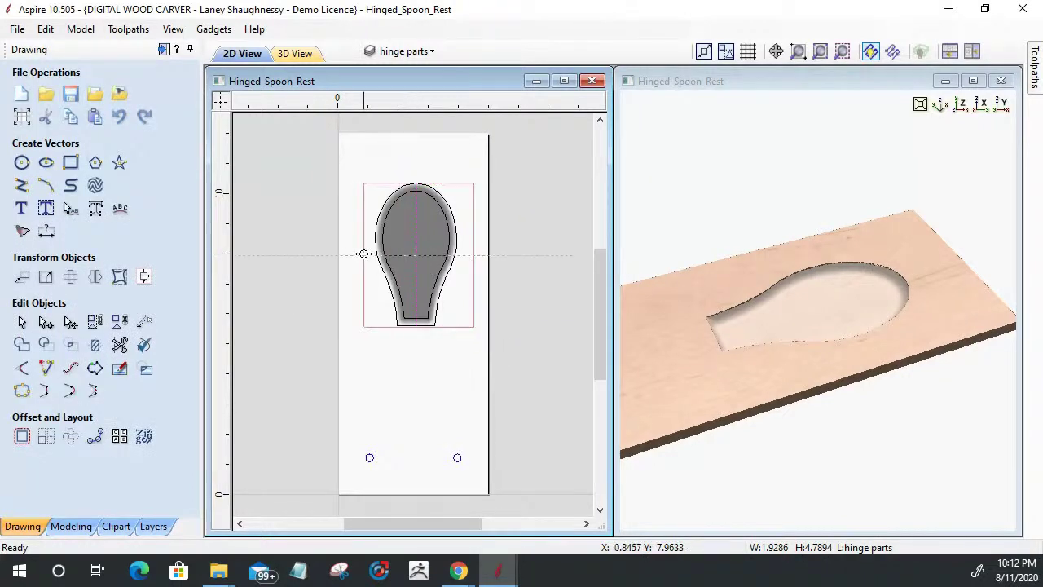
pyautogui.click(361, 250)
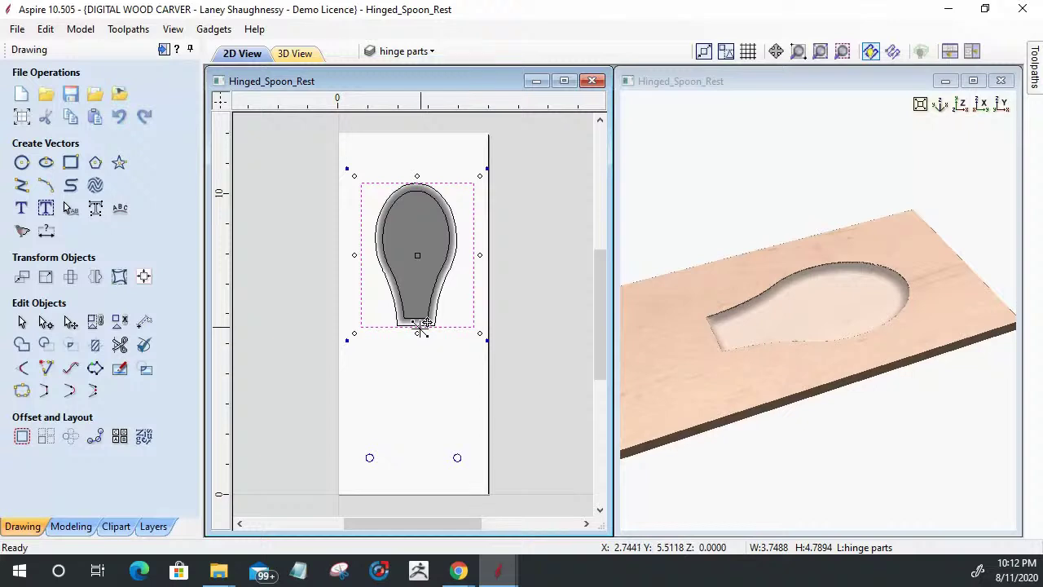
pyautogui.scroll(3, 420, 351)
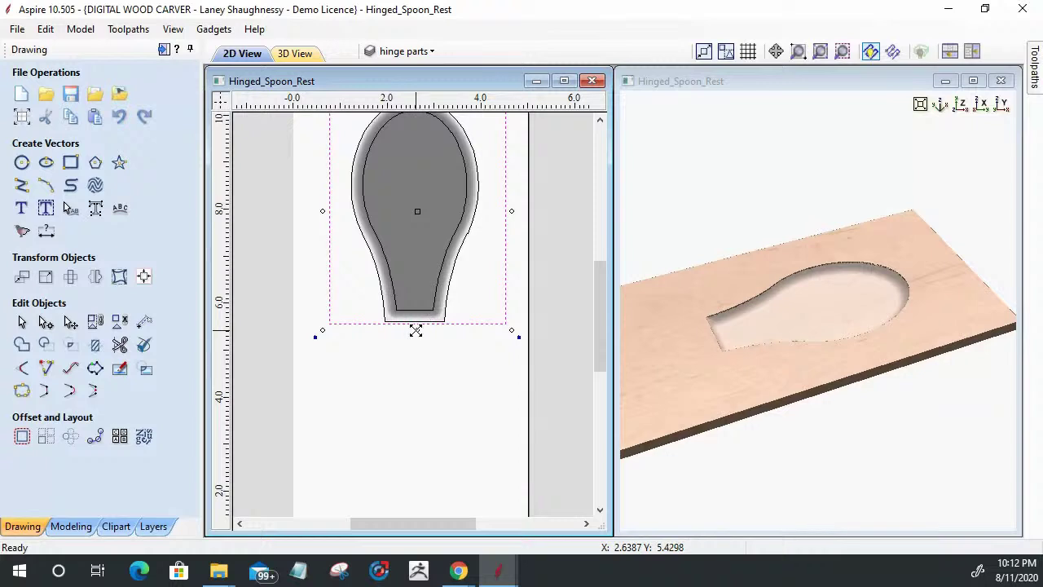
pyautogui.moveTo(416, 330)
pyautogui.mouseDown()
pyautogui.moveTo(415, 307)
pyautogui.moveTo(415, 349)
pyautogui.moveTo(414, 315)
pyautogui.mouseUp()
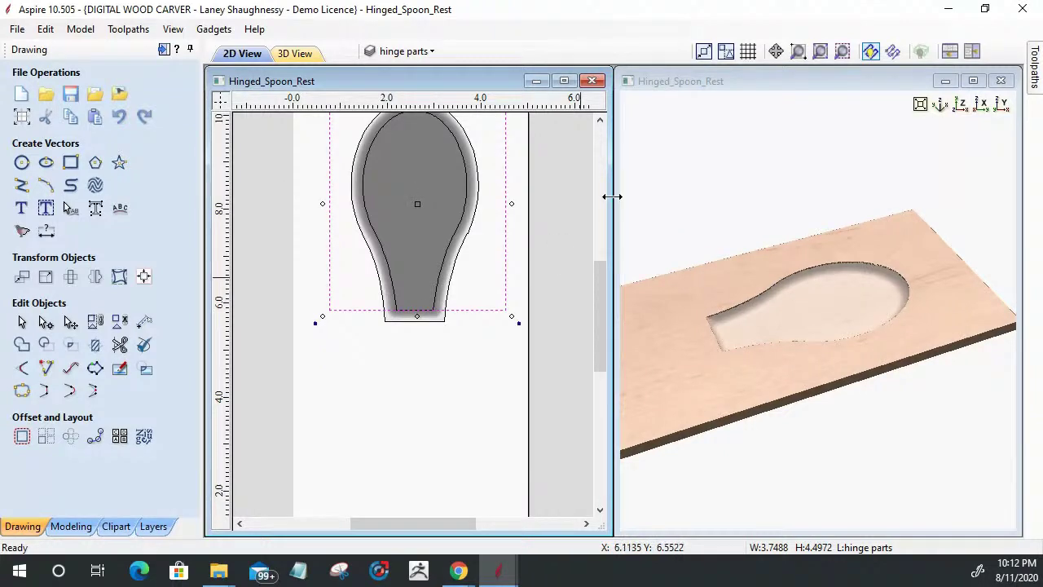
pyautogui.scroll(-1, 465, 371)
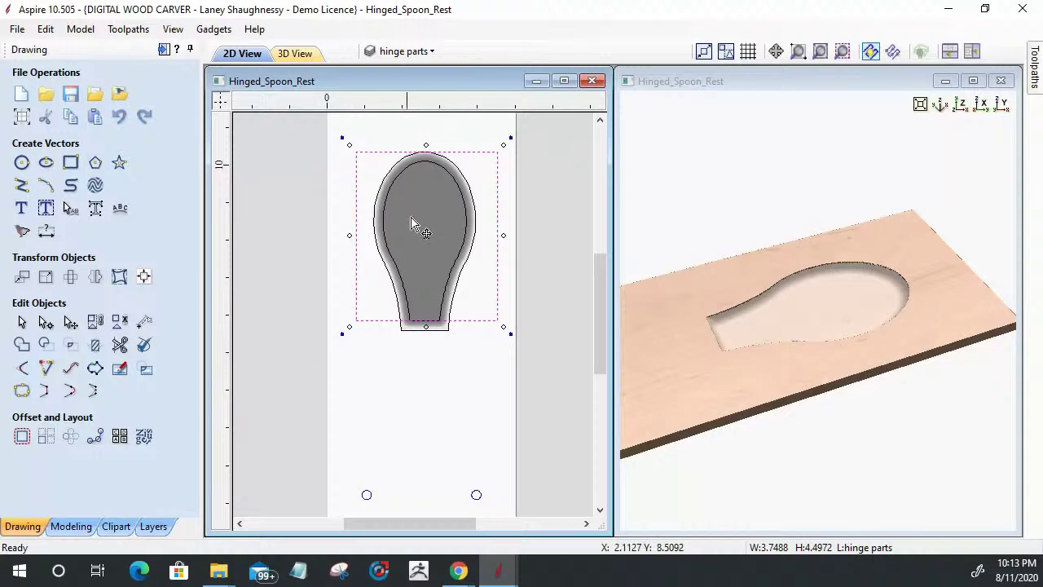
pyautogui.moveTo(426, 144); pyautogui.dragTo(426, 124)
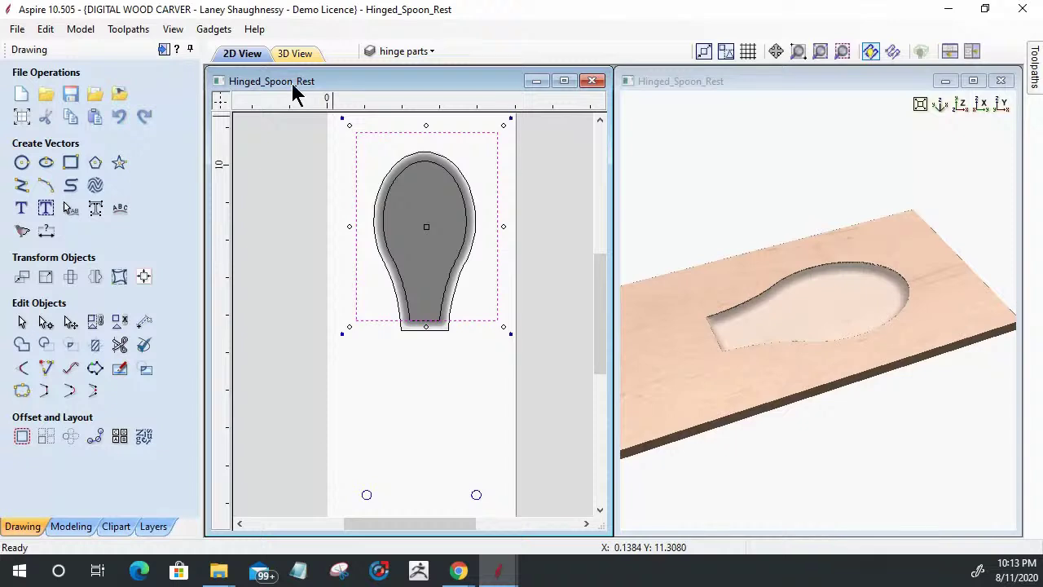
# Clear the part of the smoothed model that lies outside the rectangle.
pyautogui.click(301, 53)
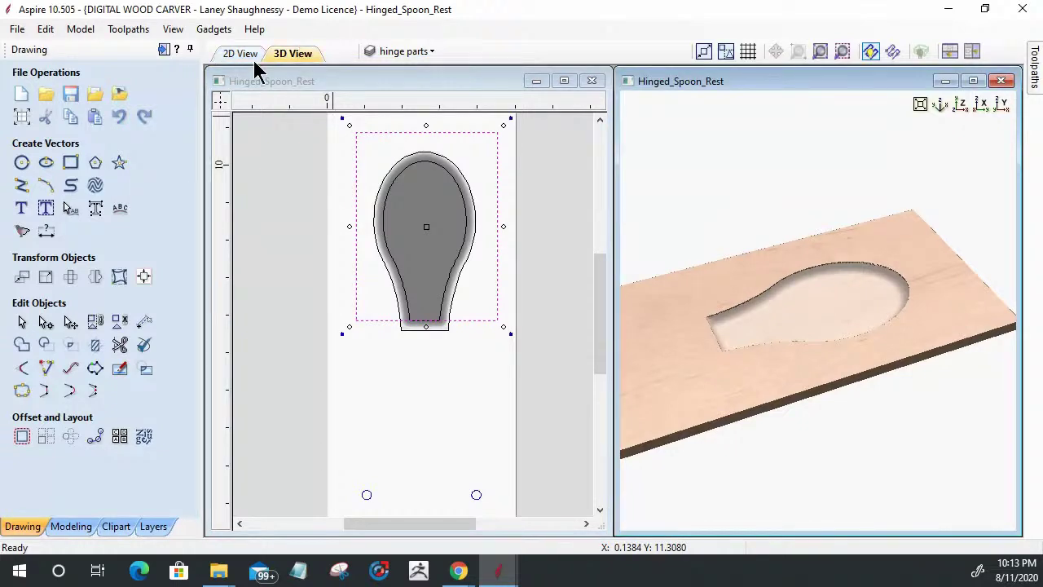
pyautogui.click(245, 56)
pyautogui.click(304, 55)
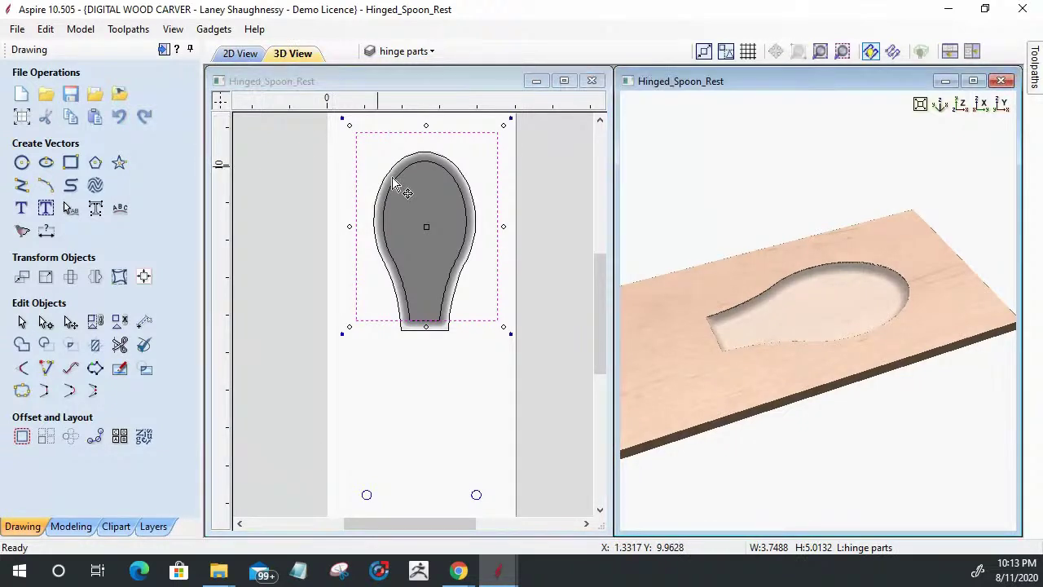
pyautogui.scroll(1, 417, 263)
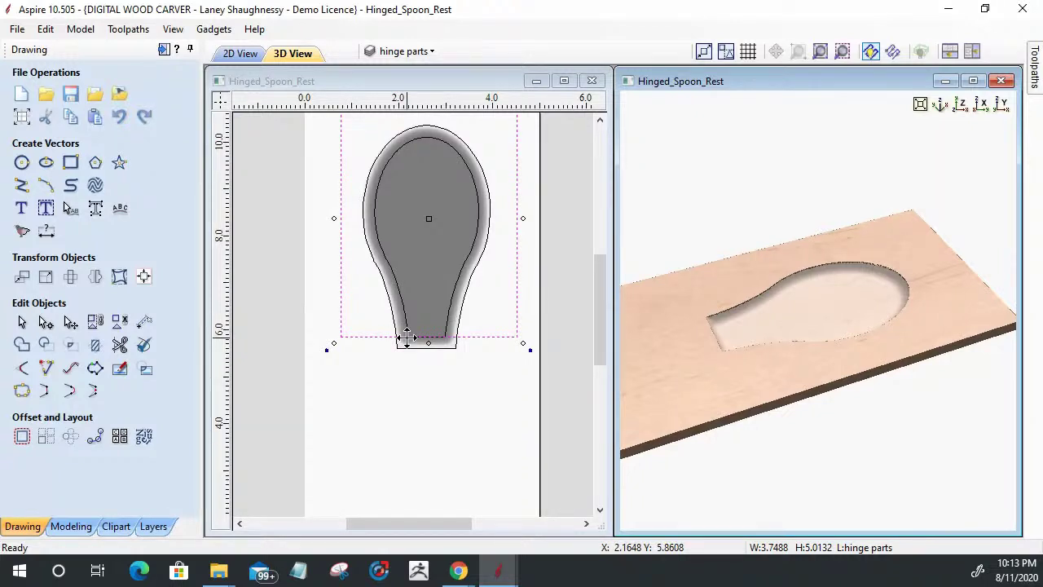
pyautogui.click(419, 231)
pyautogui.click(354, 334)
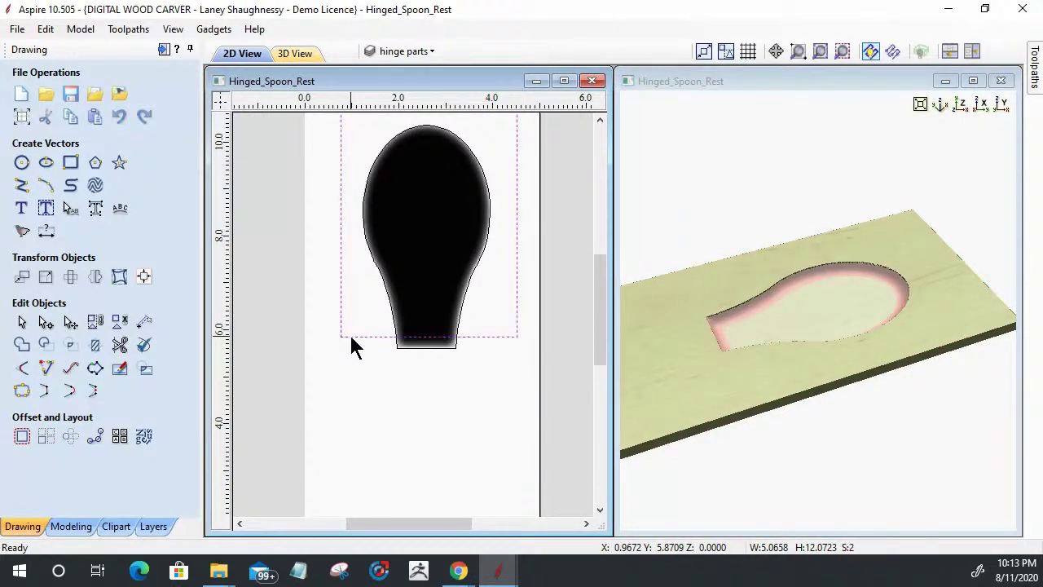
pyautogui.click(65, 528)
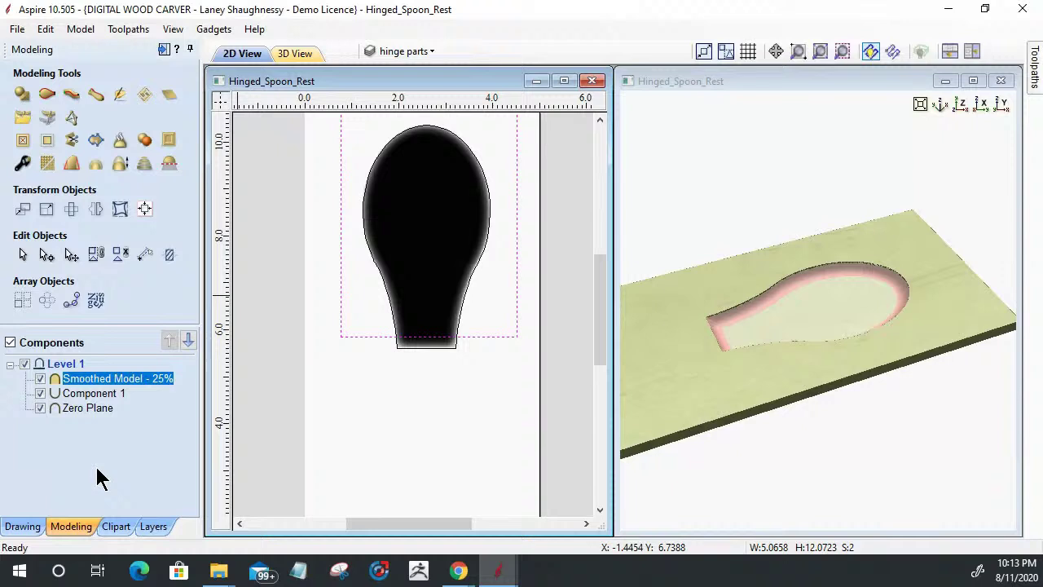
pyautogui.click(47, 141)
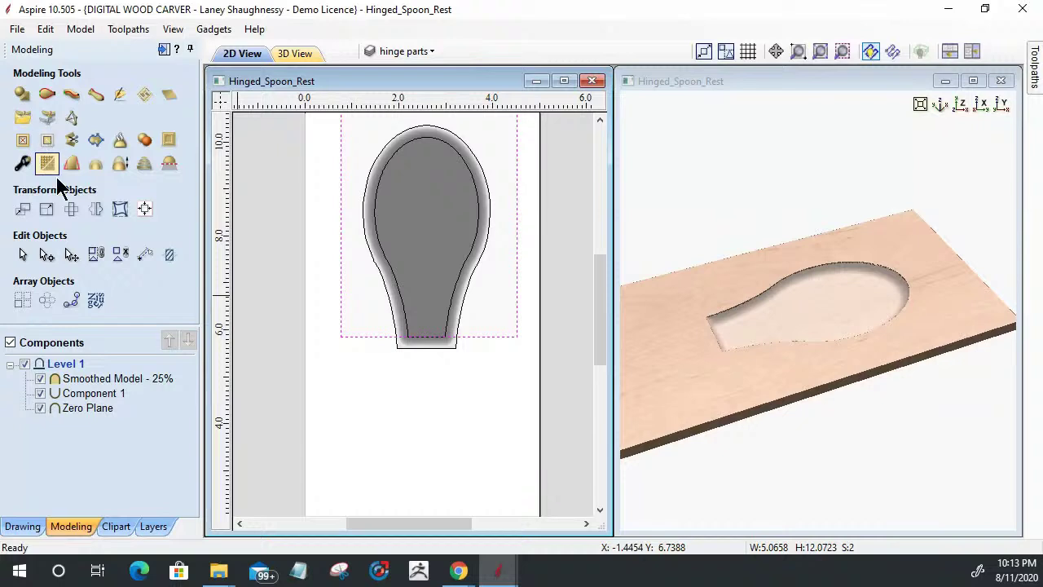
# Check the dish by hiding and reshowing Component 1, and bake it together with the 25% smoothed model into one component.
pyautogui.click(38, 394)
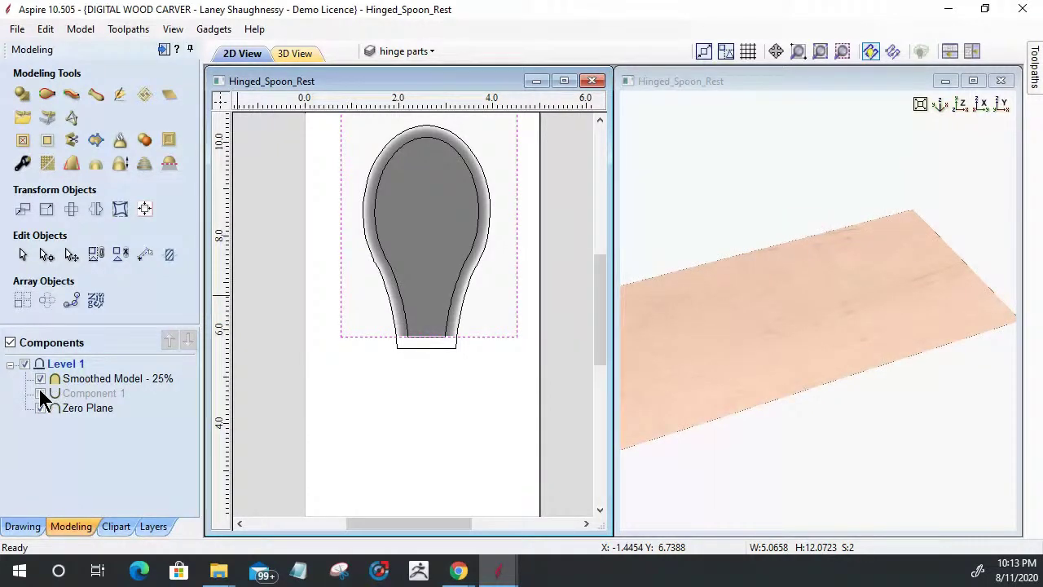
pyautogui.click(40, 392)
pyautogui.click(73, 394)
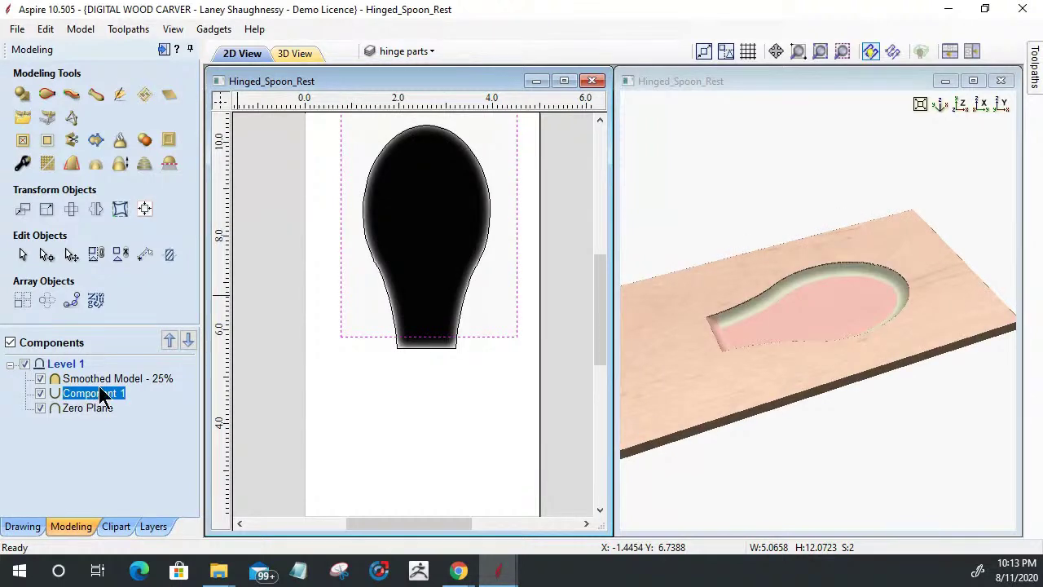
pyautogui.keyDown('ctrl'); pyautogui.click(102, 379); pyautogui.keyUp('ctrl')
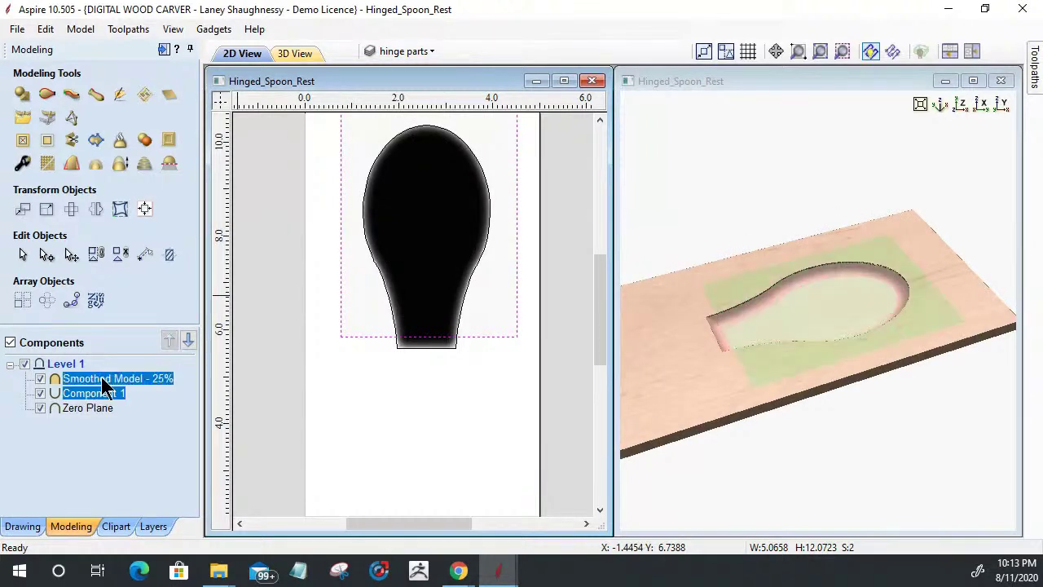
pyautogui.click(40, 408)
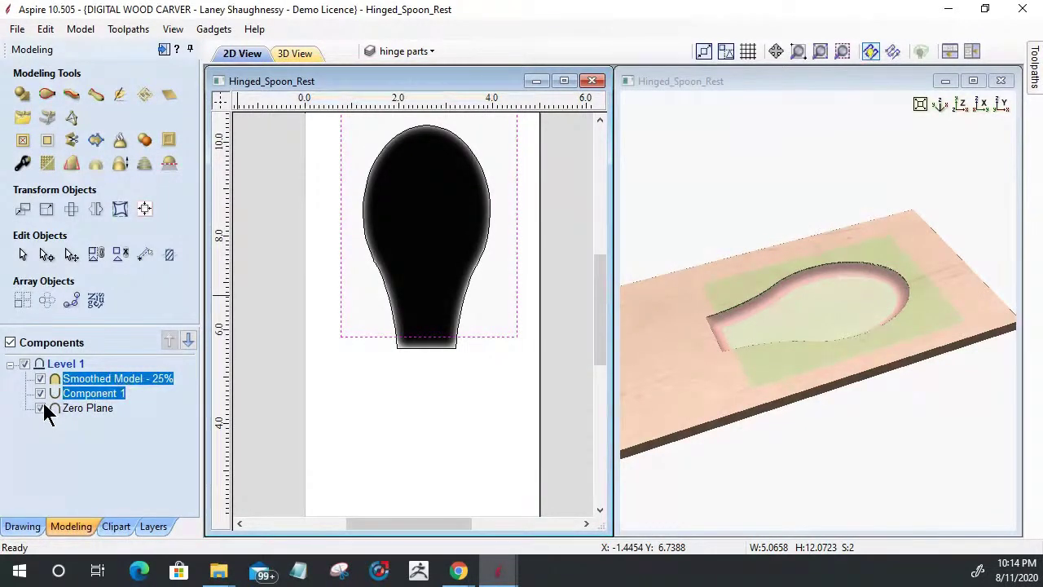
pyautogui.click(120, 142)
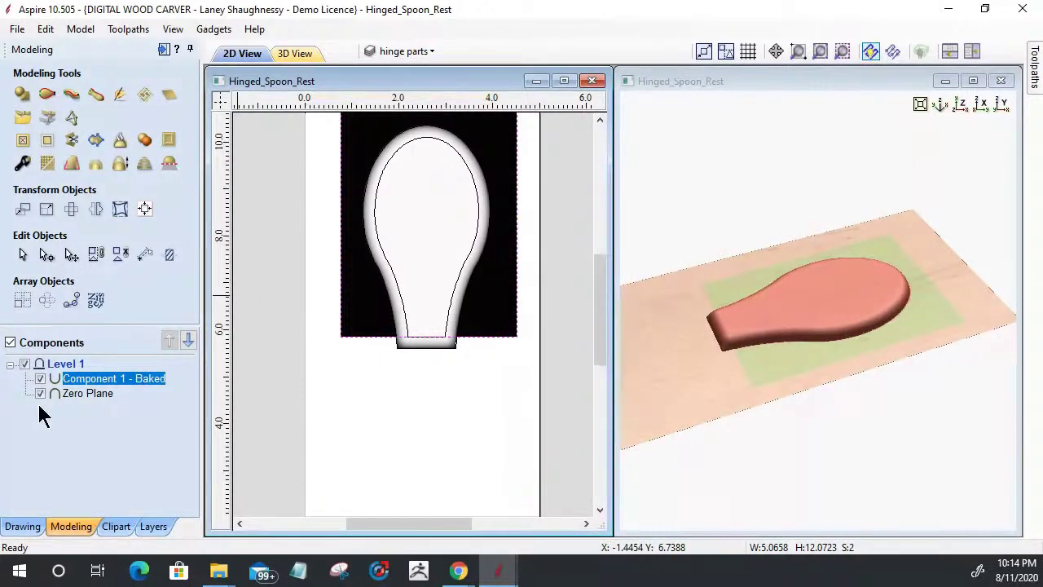
# Change the combine mode of Component 1 - Baked from Subtract to Add.
pyautogui.click(964, 108)
pyautogui.click(961, 105)
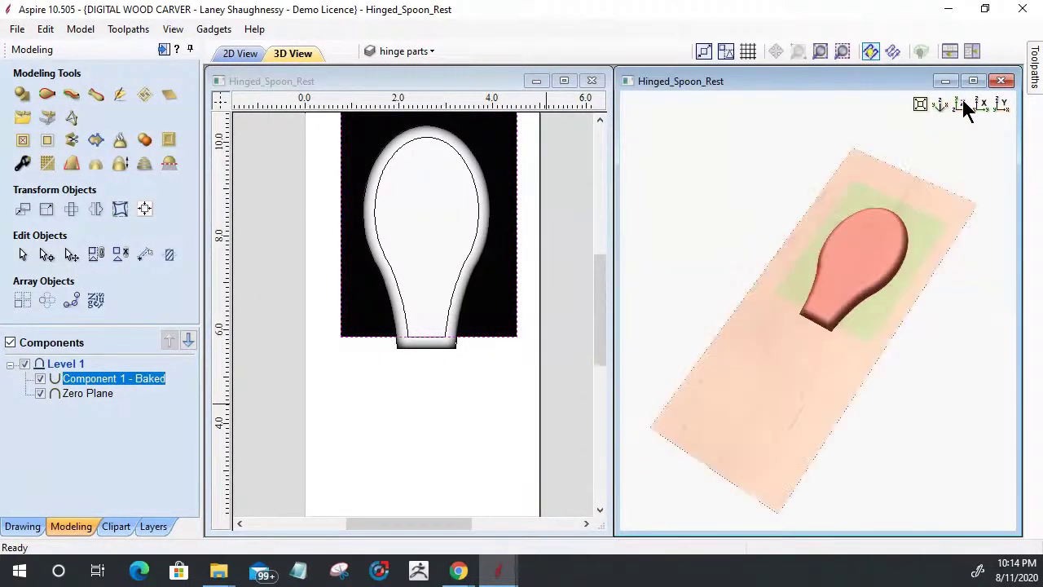
pyautogui.moveTo(840, 444); pyautogui.dragTo(876, 320)
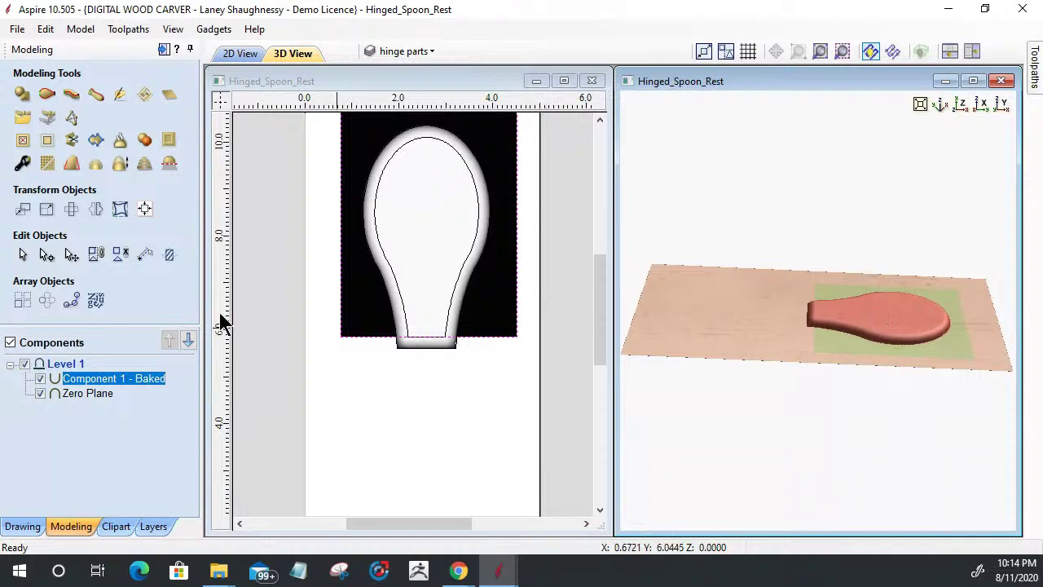
pyautogui.moveTo(102, 385)
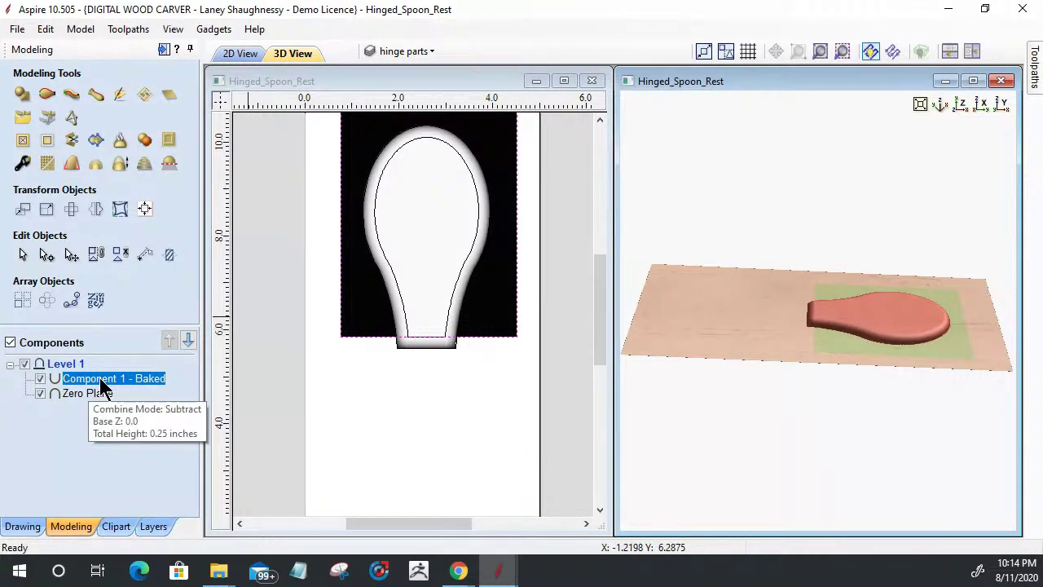
pyautogui.rightClick(102, 384)
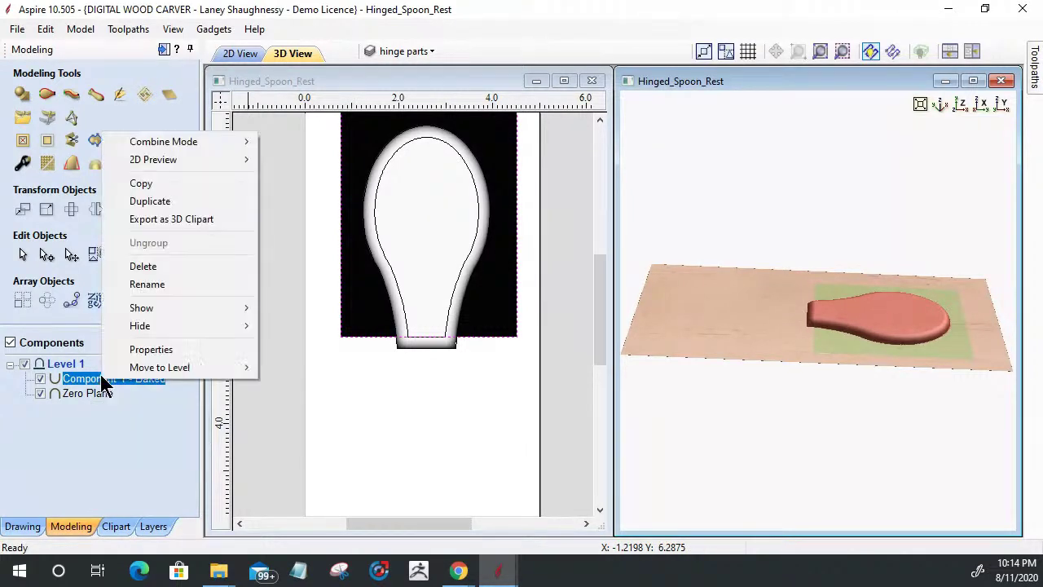
pyautogui.moveTo(148, 139)
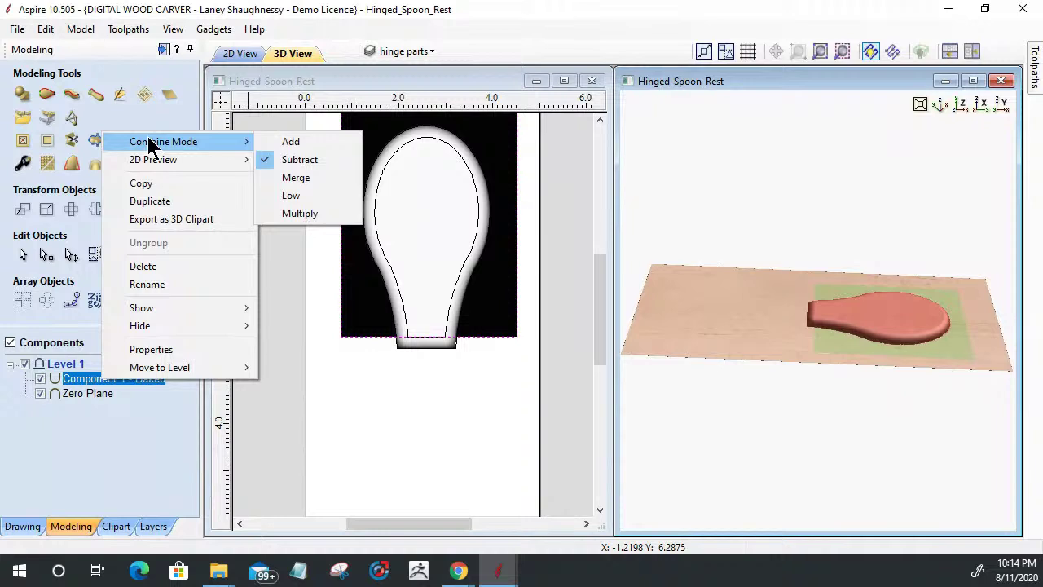
pyautogui.click(277, 146)
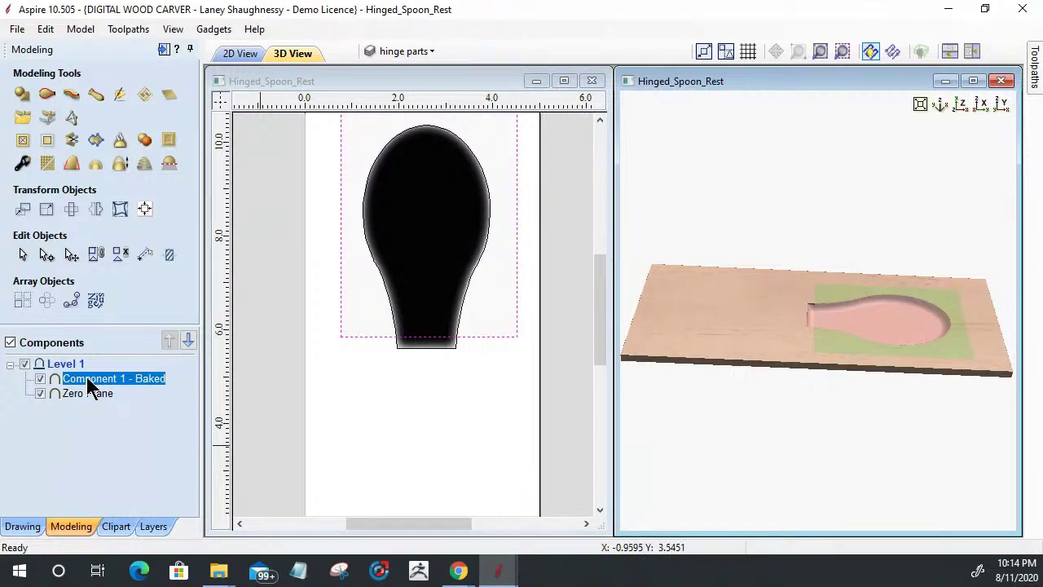
pyautogui.moveTo(87, 379)
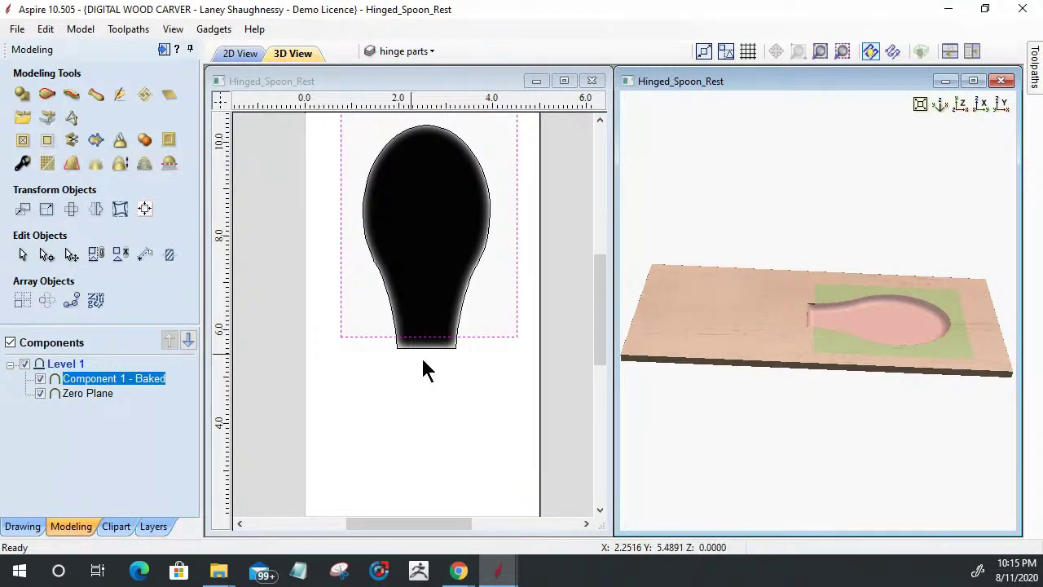
# Clear the part of the baked dish component that lies outside the selected rectangle.
pyautogui.click(49, 148)
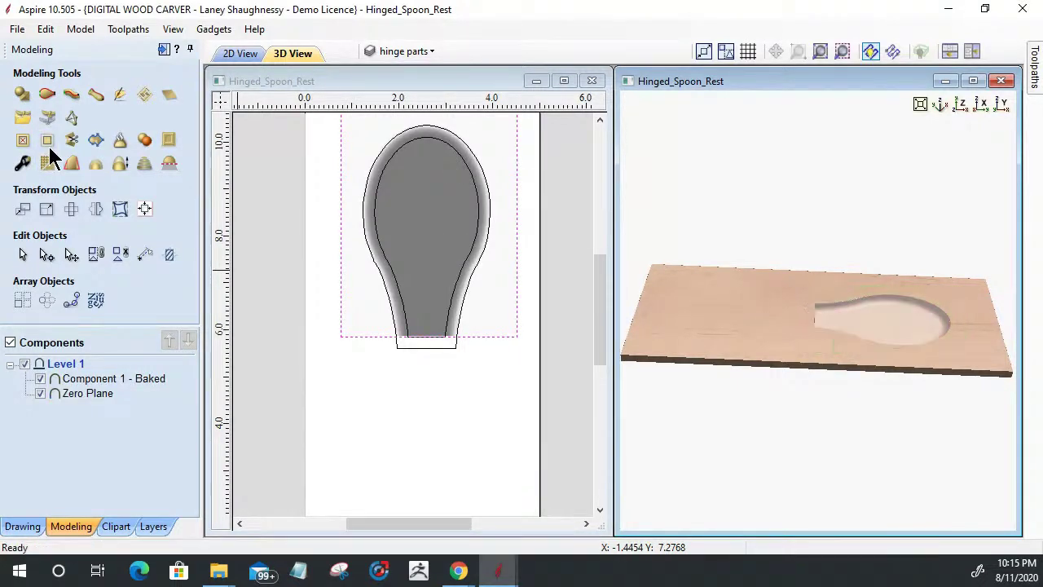
pyautogui.scroll(4, 820, 334)
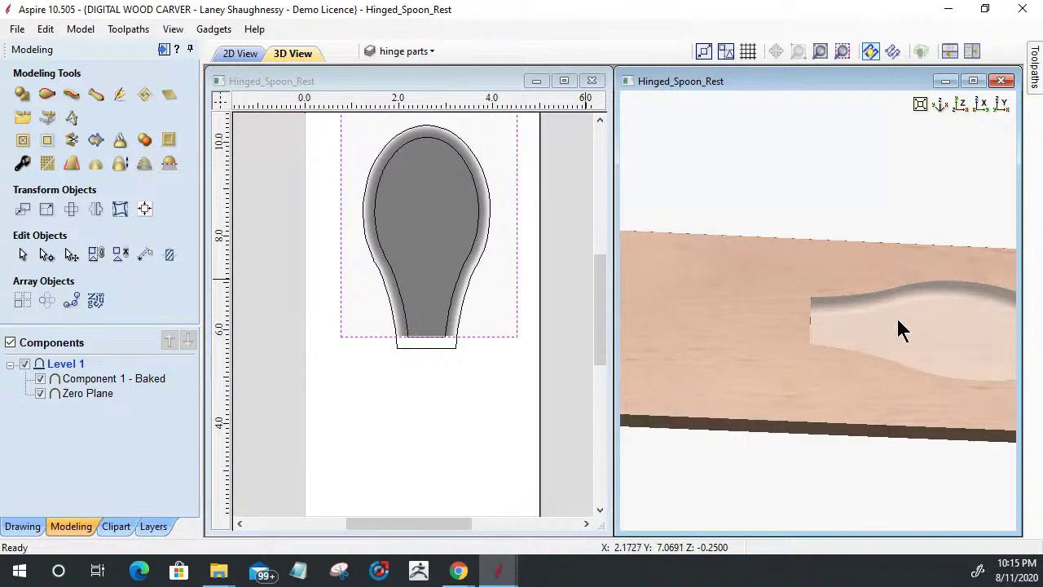
pyautogui.scroll(-4, 685, 375)
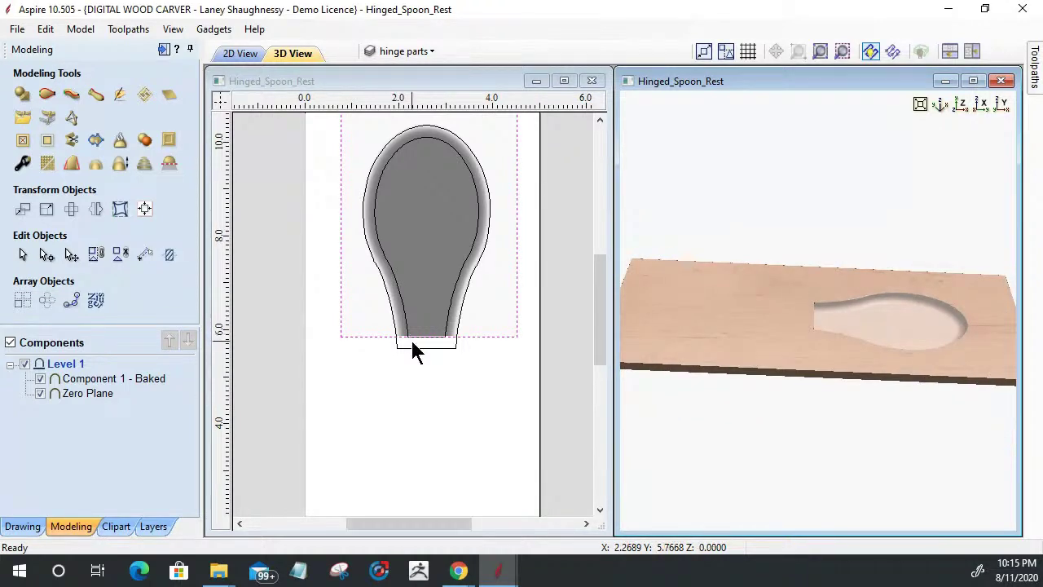
pyautogui.scroll(-1, 413, 351)
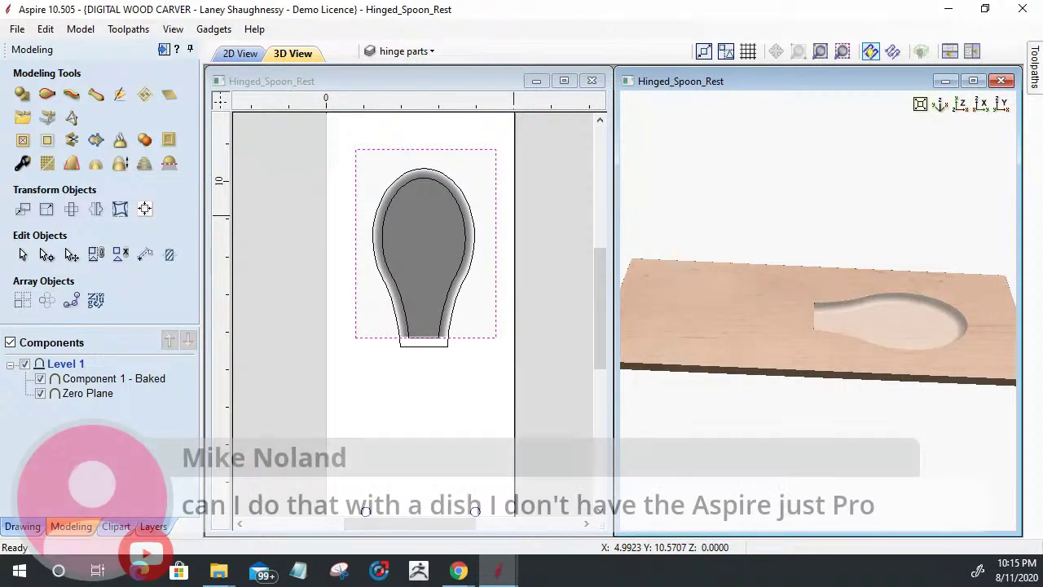
pyautogui.hotkey('alt', 'Tab')
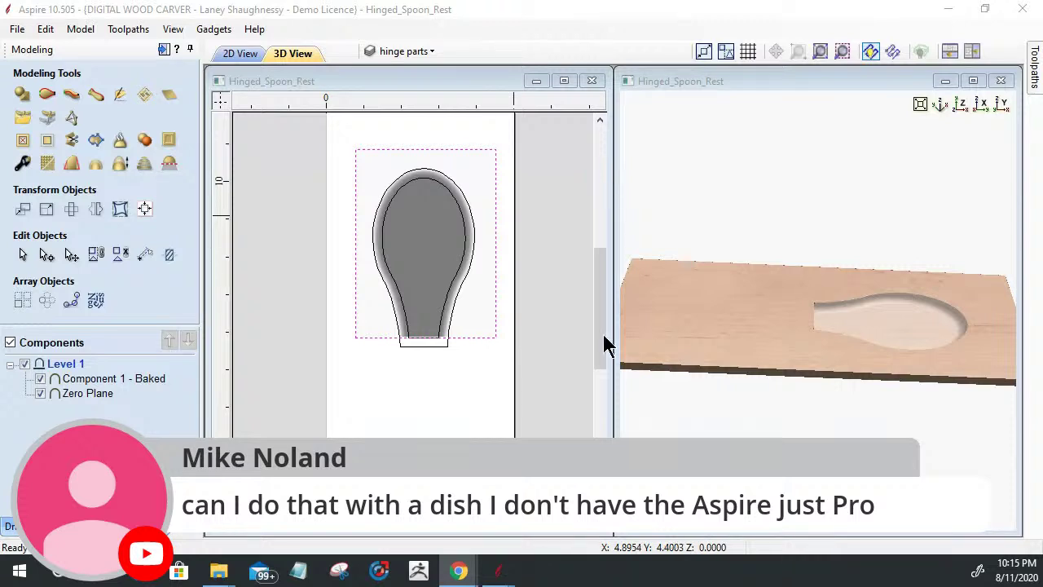
pyautogui.click(22, 96)
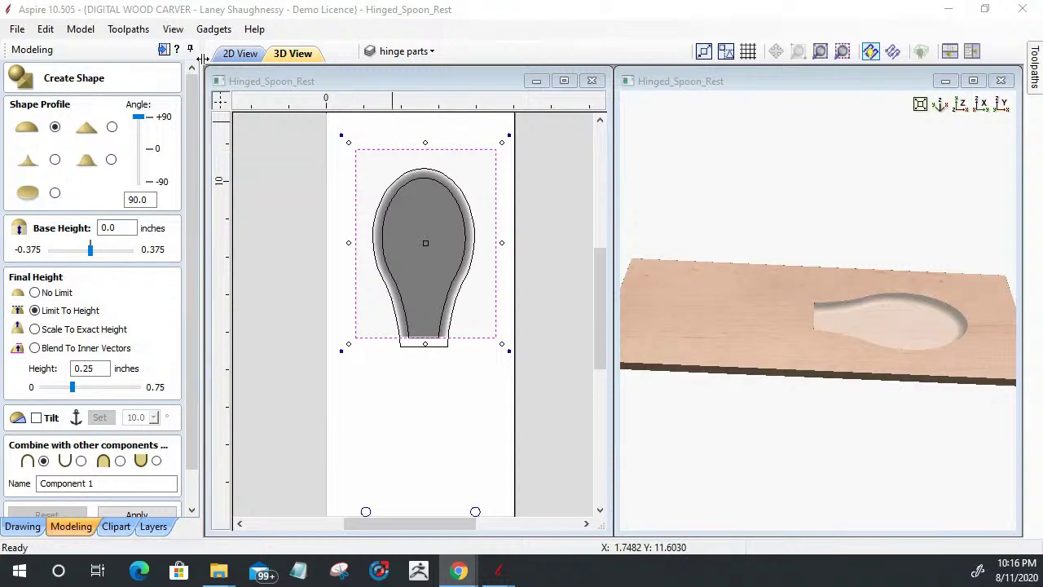
# Set up a 3D finish toolpath for the dish with a boundary offset of 0 inches and the 46286 Tapered Ball Nose tool.
pyautogui.click(163, 49)
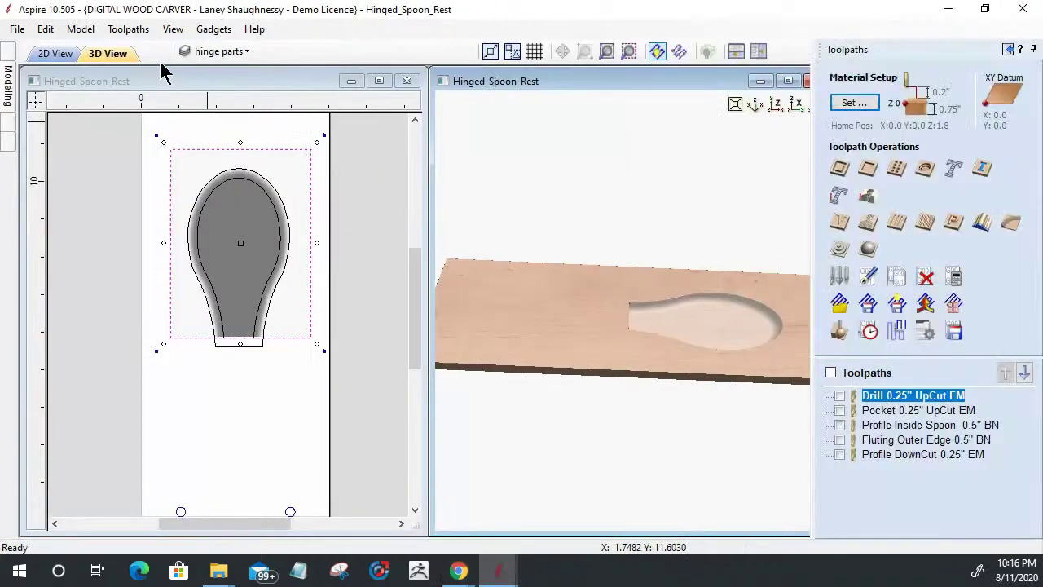
pyautogui.click(868, 249)
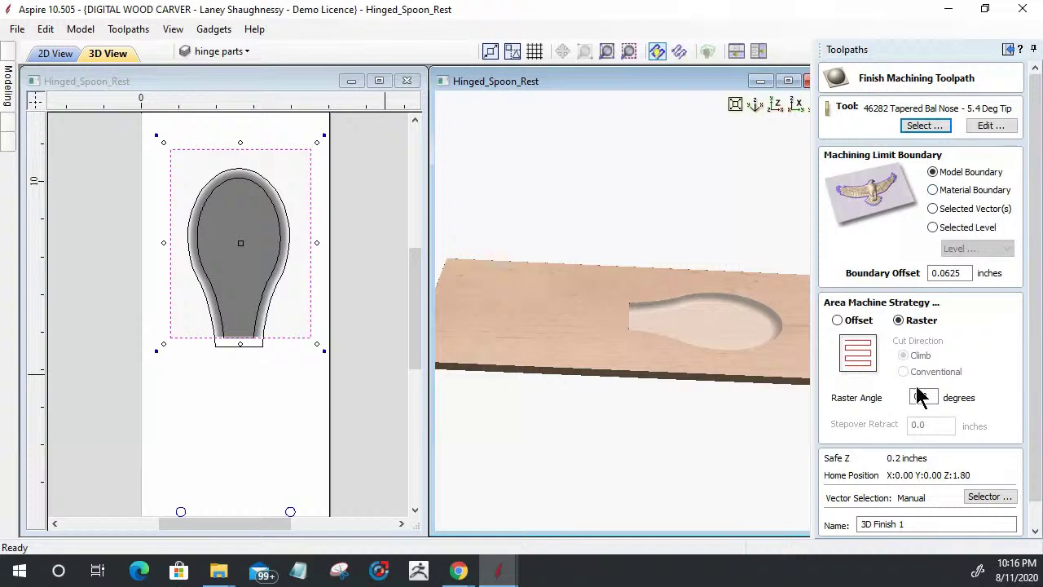
pyautogui.doubleClick(954, 273)
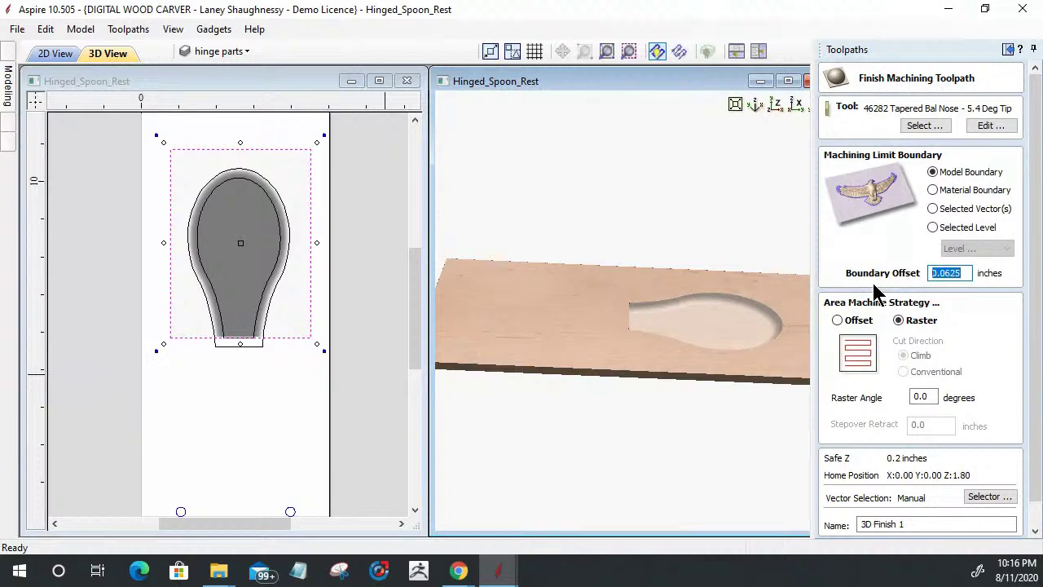
pyautogui.write('0')
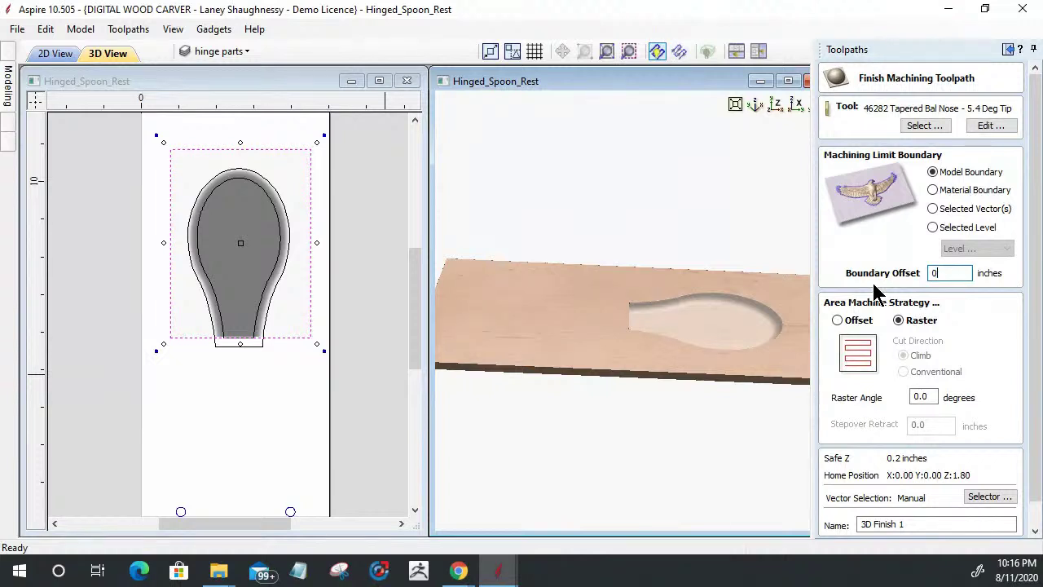
pyautogui.click(920, 128)
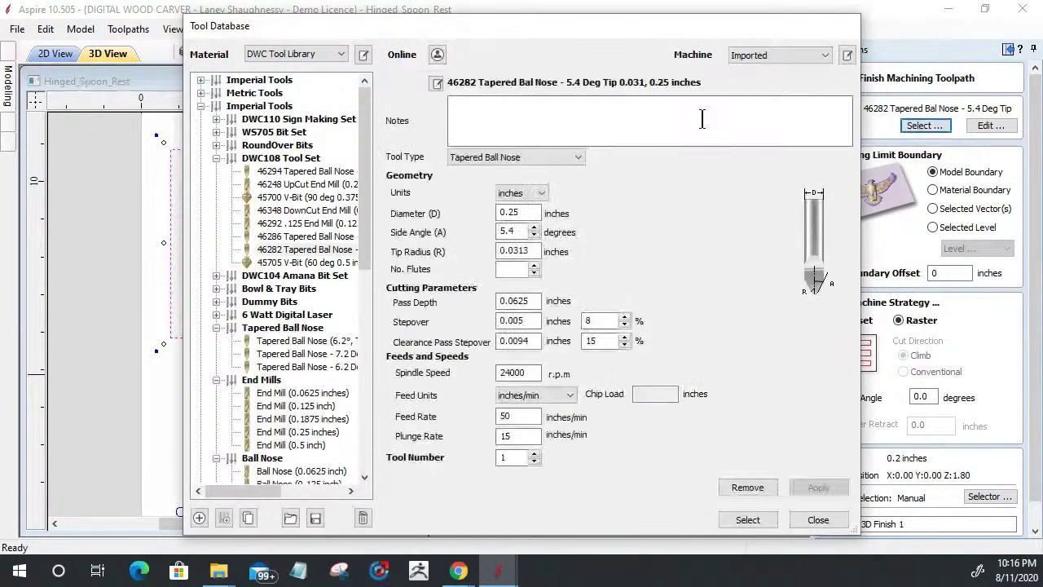
pyautogui.click(308, 236)
pyautogui.click(756, 526)
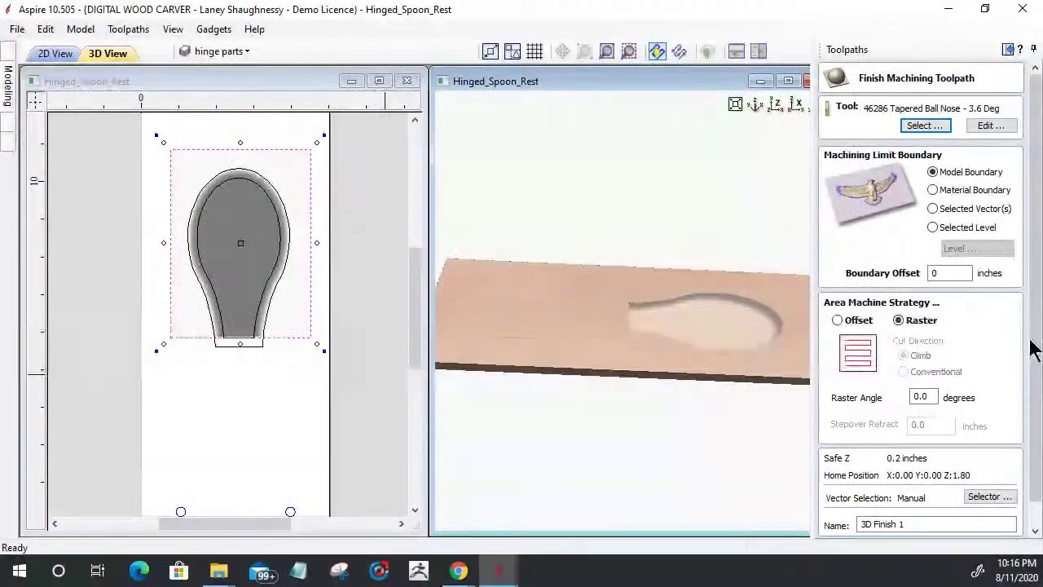
pyautogui.scroll(-1, 1032, 345)
pyautogui.click(847, 527)
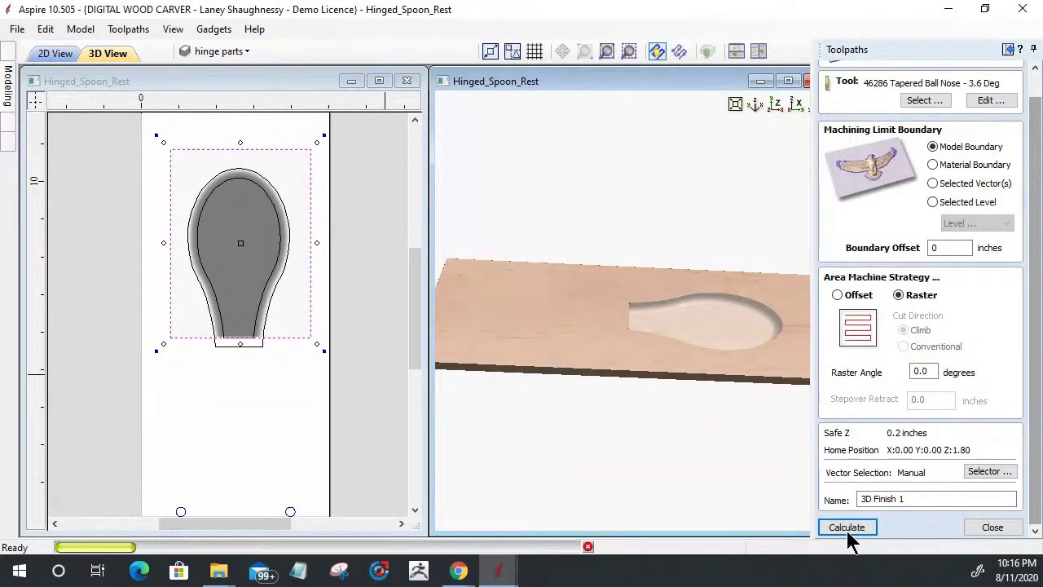
pyautogui.click(588, 548)
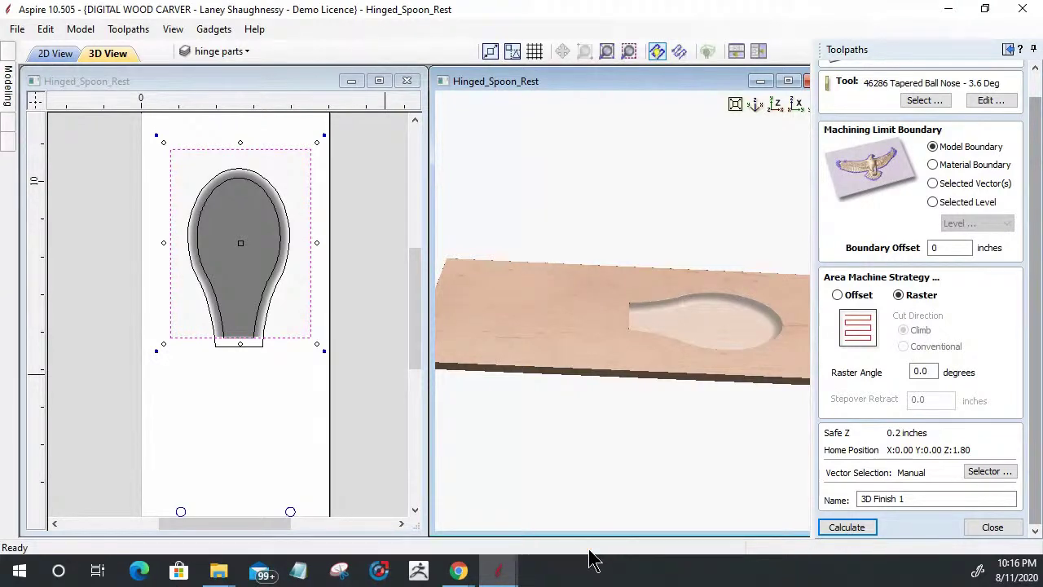
# Leave the Create Shape tool and hide the Zero Plane component.
pyautogui.click(11, 82)
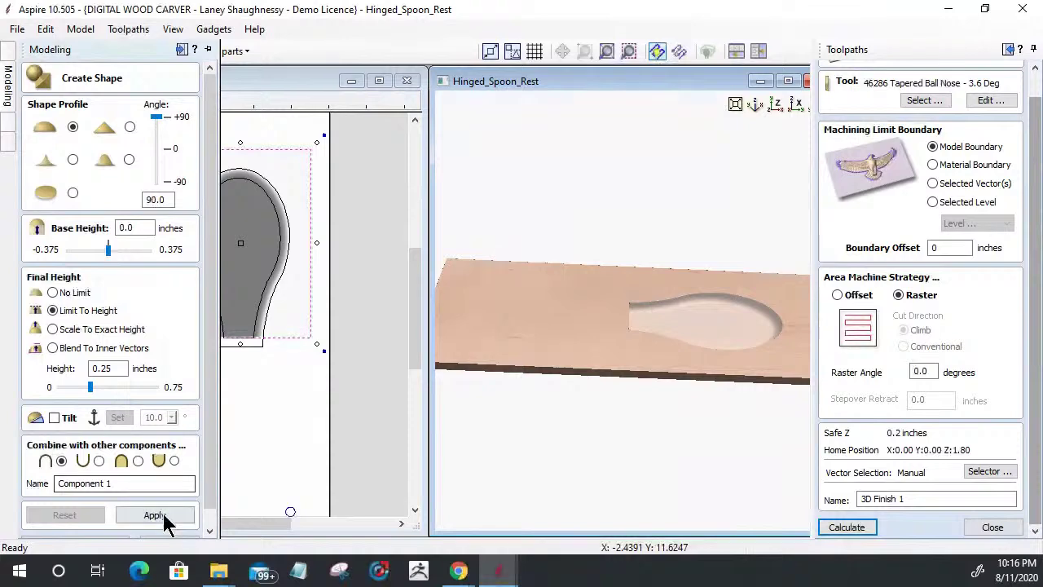
pyautogui.scroll(-1, 211, 481)
pyautogui.click(168, 526)
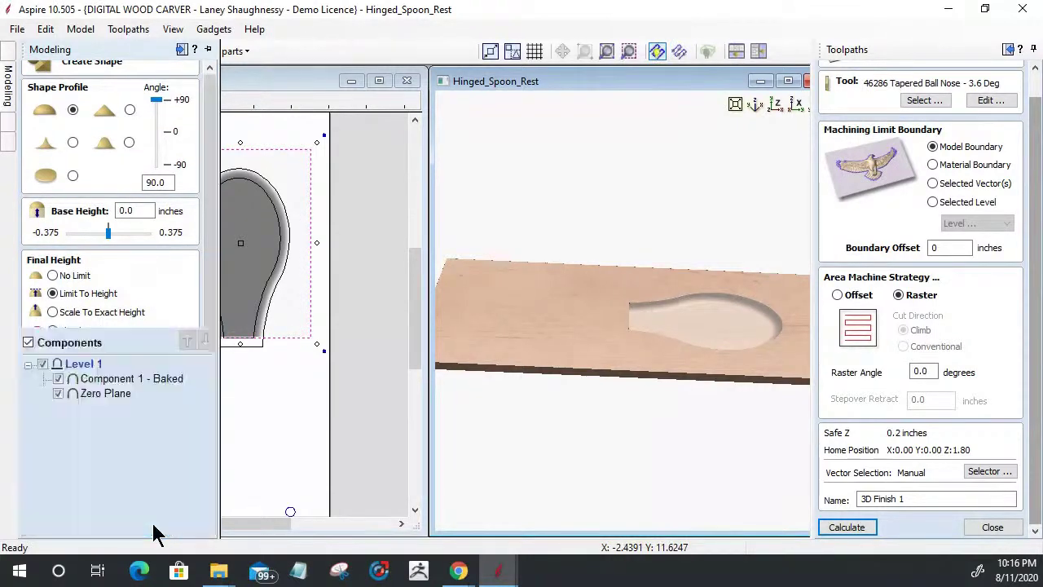
pyautogui.click(58, 393)
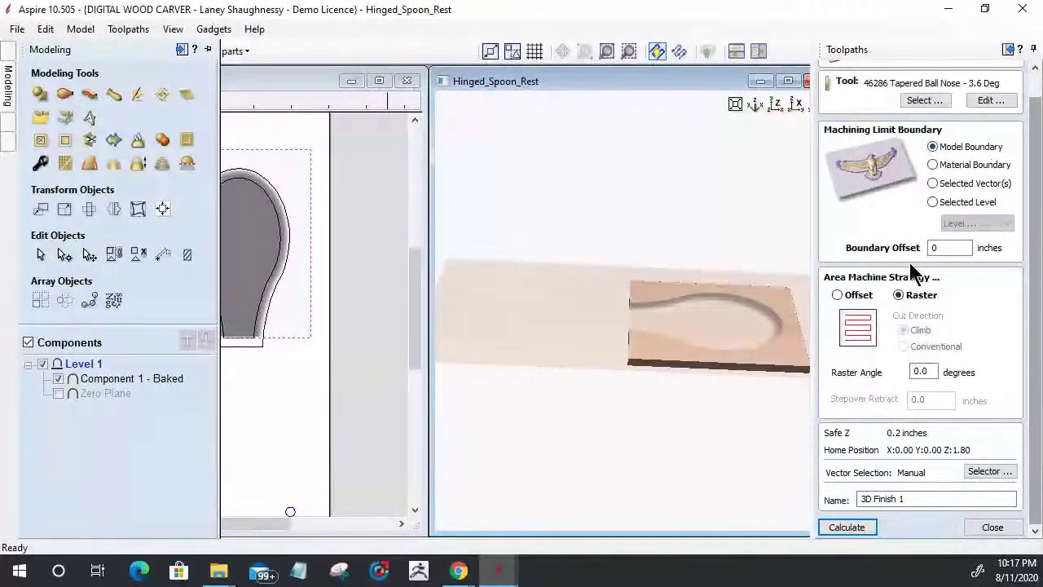
# Calculate the 3D Finish 1 toolpath with the raster strategy inside the model boundary and preview its cut.
pyautogui.click(847, 527)
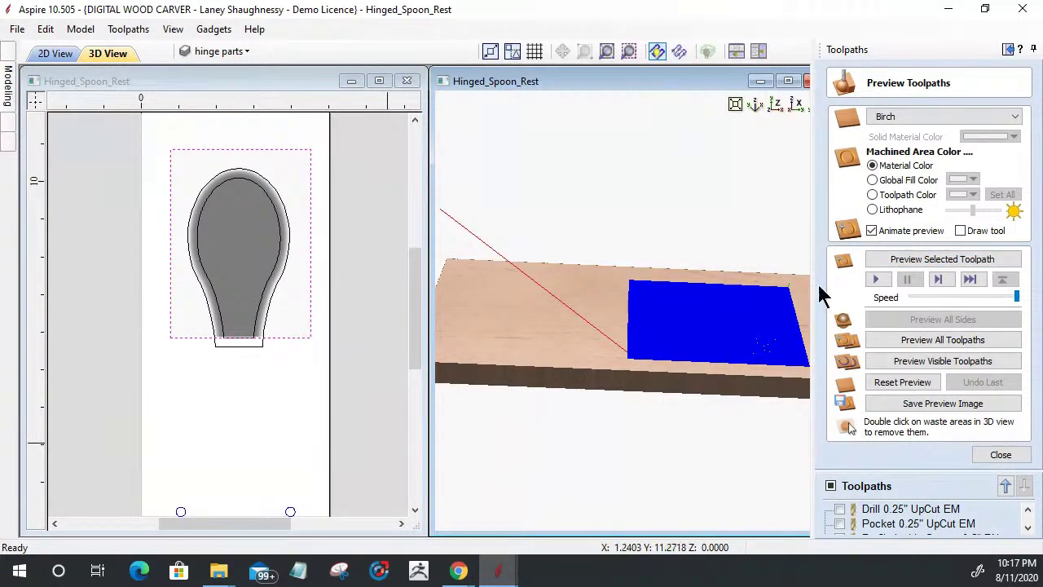
pyautogui.click(903, 259)
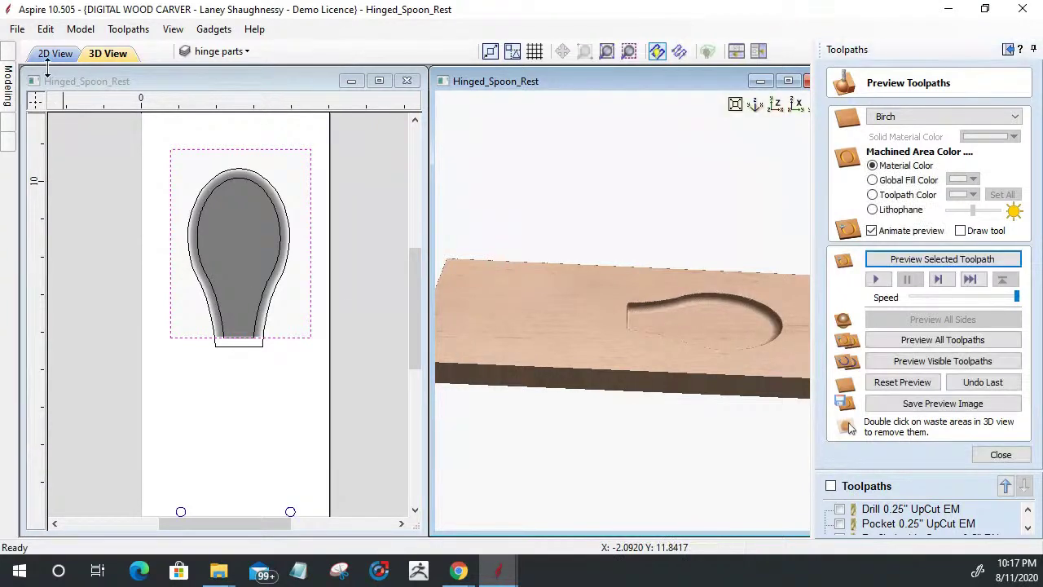
# Calculate a 0.75-inch-deep outside profile toolpath named Profile 1 around the dish's rectangle, using the 0.25-inch end mill.
pyautogui.click(70, 147)
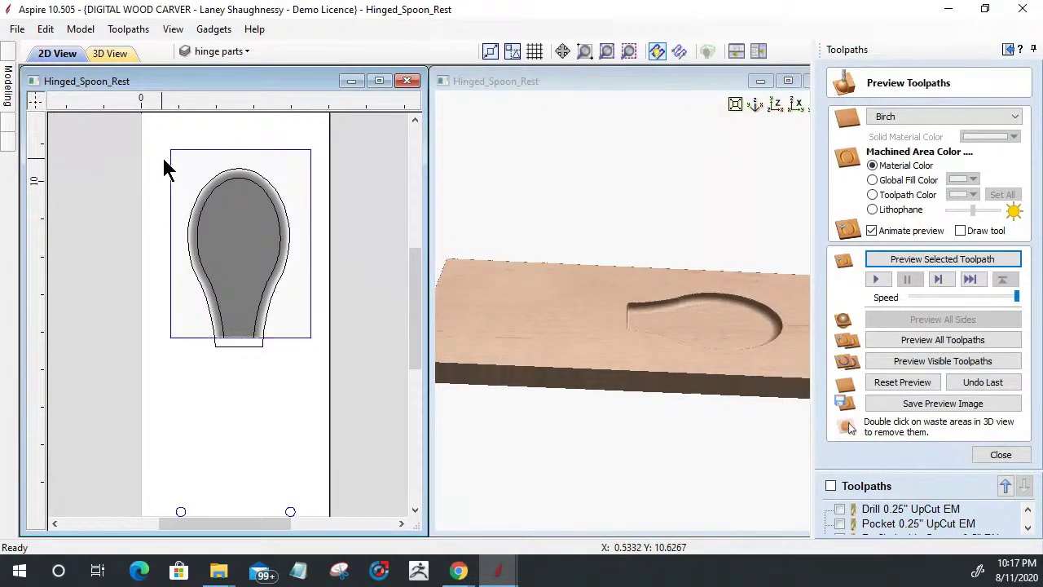
pyautogui.click(998, 455)
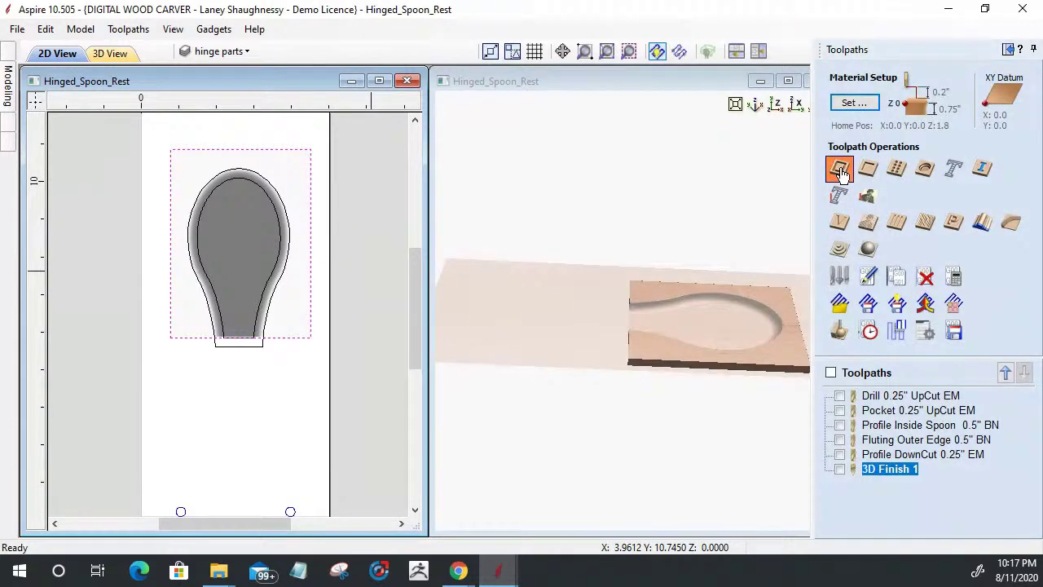
pyautogui.click(840, 170)
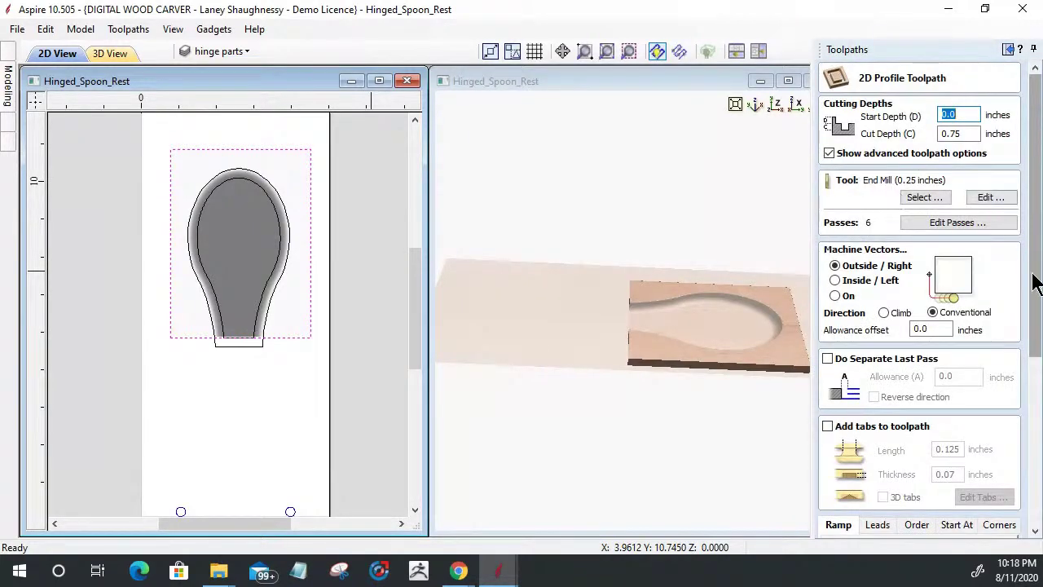
pyautogui.scroll(-5, 1036, 282)
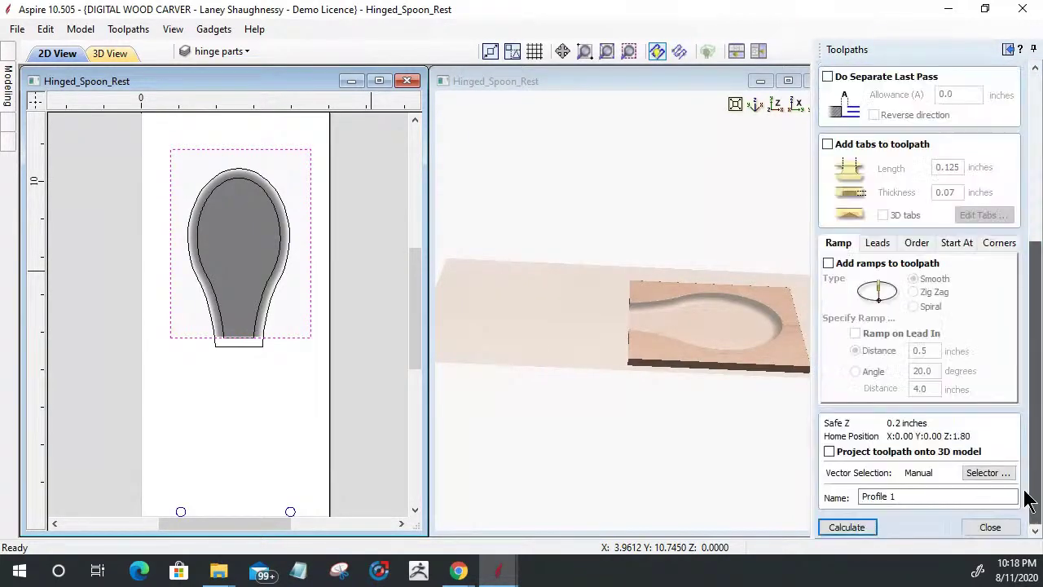
pyautogui.click(847, 527)
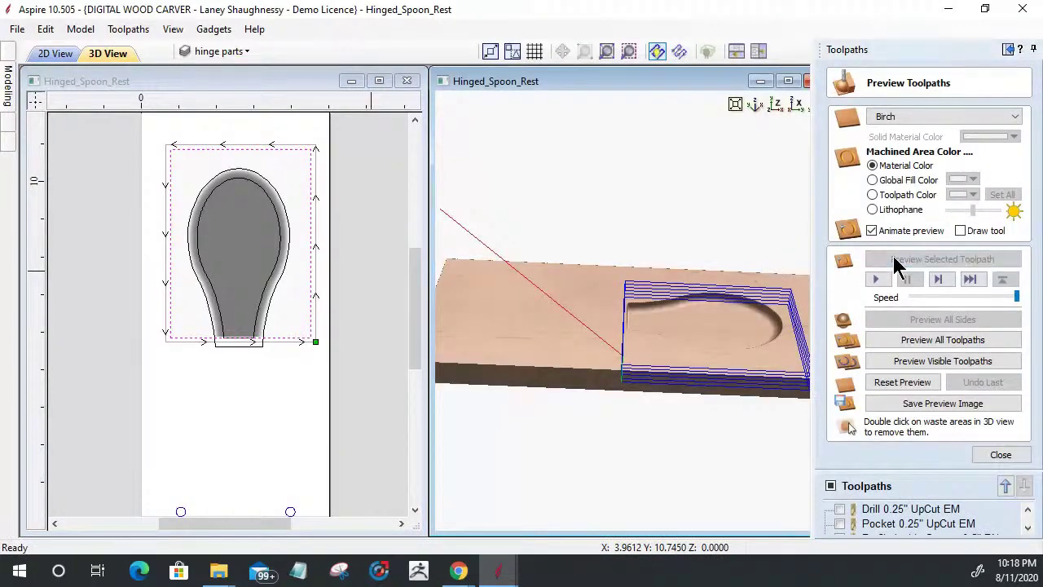
# Preview the Profile 1 cutout, remove the waste material around the dish block, and inspect the cut block in 3D.
pyautogui.click(896, 261)
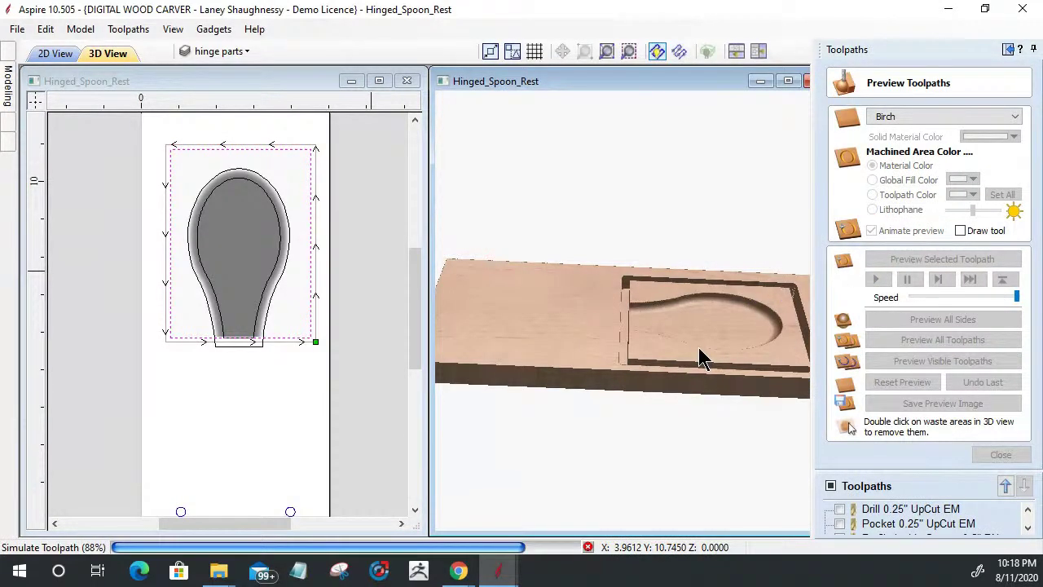
pyautogui.scroll(-3, 633, 372)
pyautogui.moveTo(632, 372); pyautogui.dragTo(555, 263)
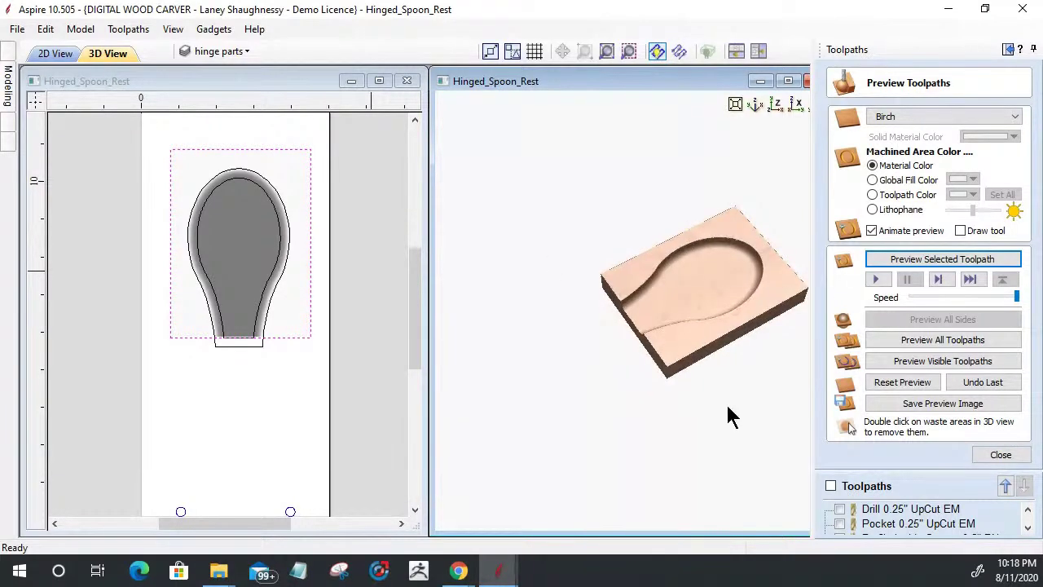
pyautogui.click(982, 455)
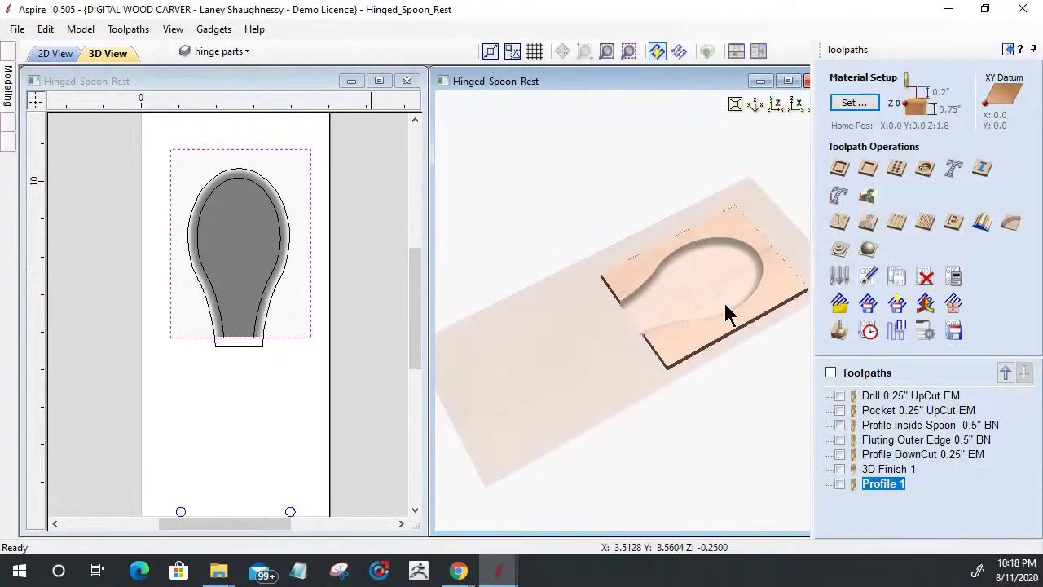
pyautogui.click(839, 330)
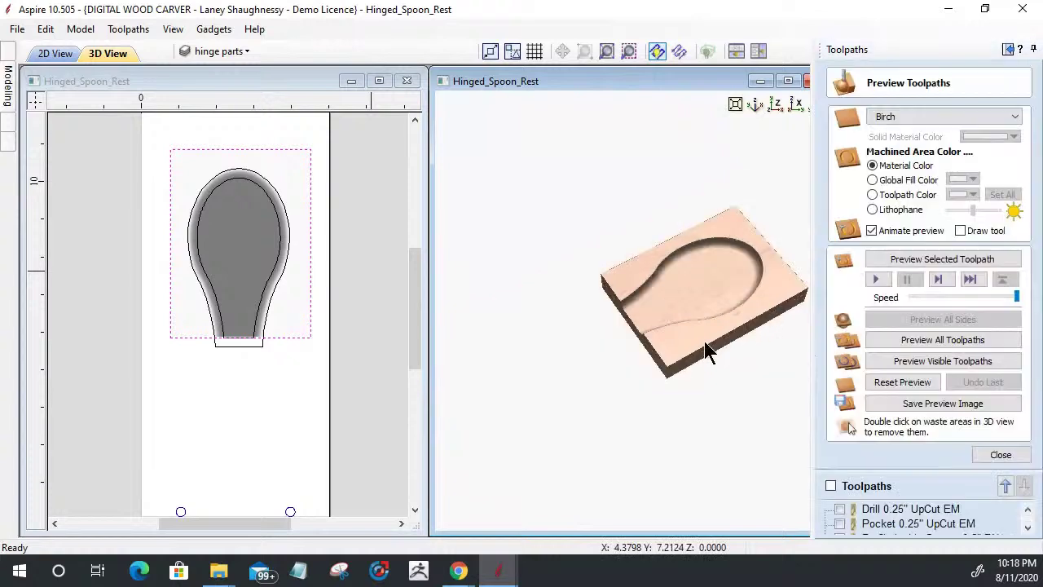
# Close the toolpath preview and show the five original toolpaths, from Drill 0.25" UpCut EM through Profile DownCut 0.25" EM.
pyautogui.scroll(3, 704, 342)
pyautogui.scroll(-3, 700, 340)
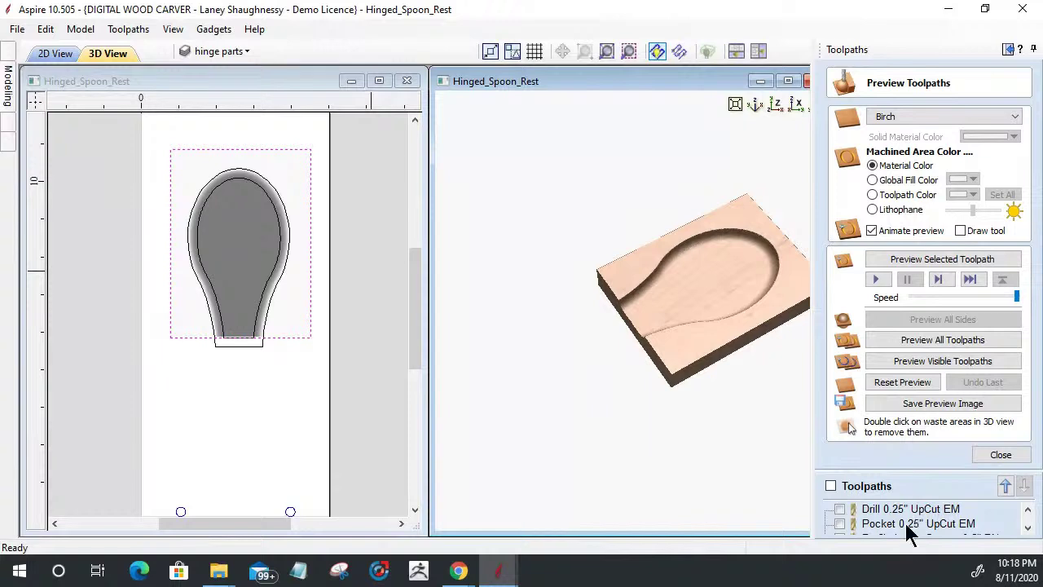
pyautogui.click(55, 55)
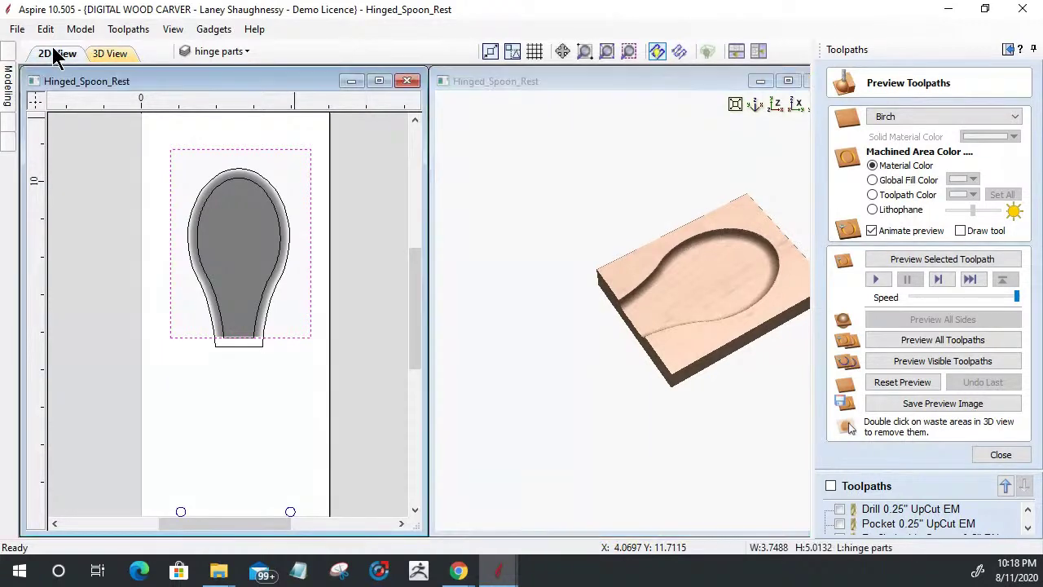
pyautogui.scroll(-3, 224, 244)
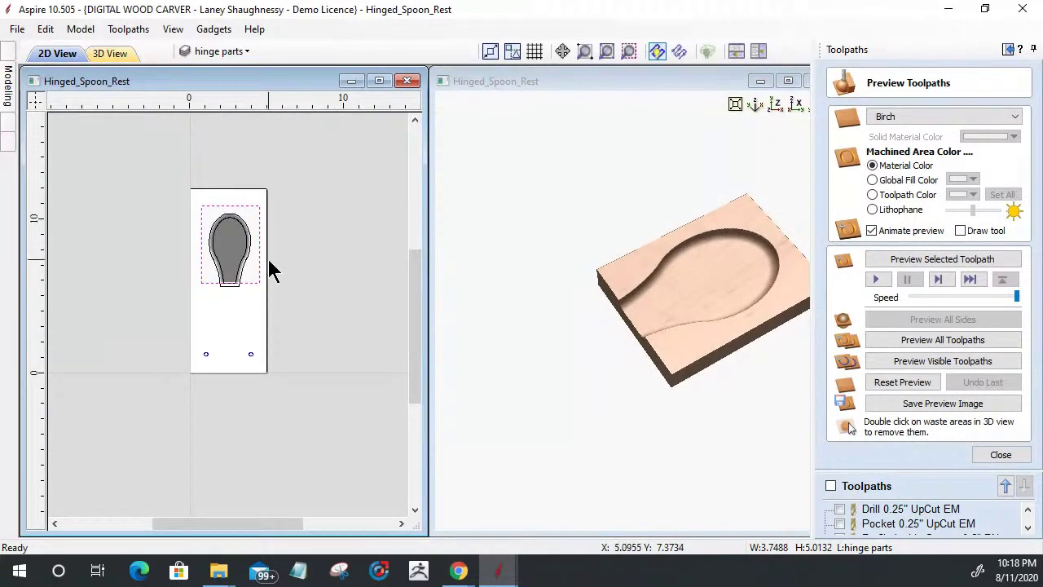
pyautogui.click(1006, 455)
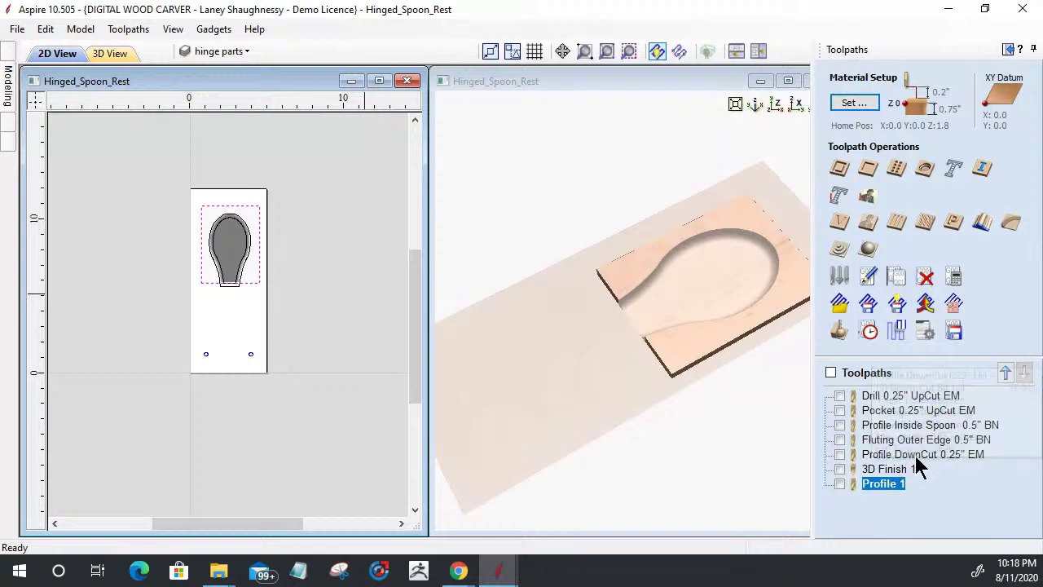
pyautogui.click(839, 395)
pyautogui.click(839, 409)
pyautogui.click(839, 425)
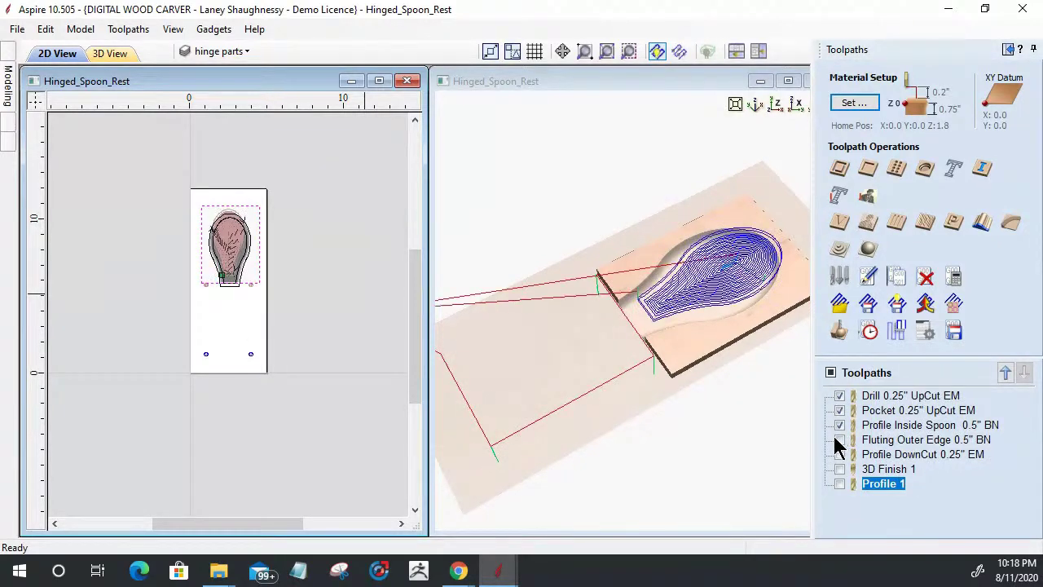
pyautogui.click(840, 440)
pyautogui.click(840, 454)
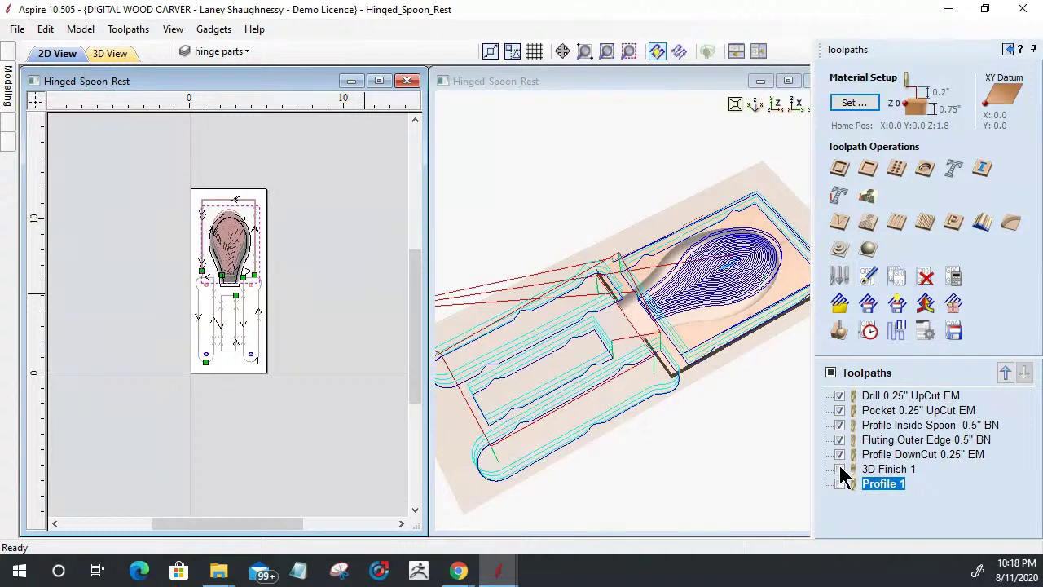
pyautogui.click(842, 469)
pyautogui.click(843, 335)
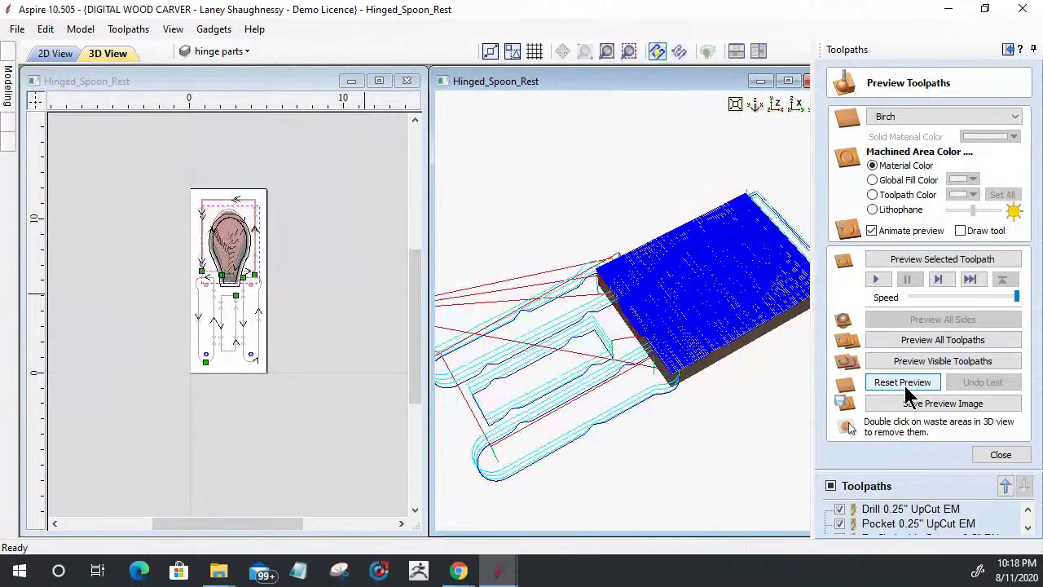
pyautogui.click(907, 388)
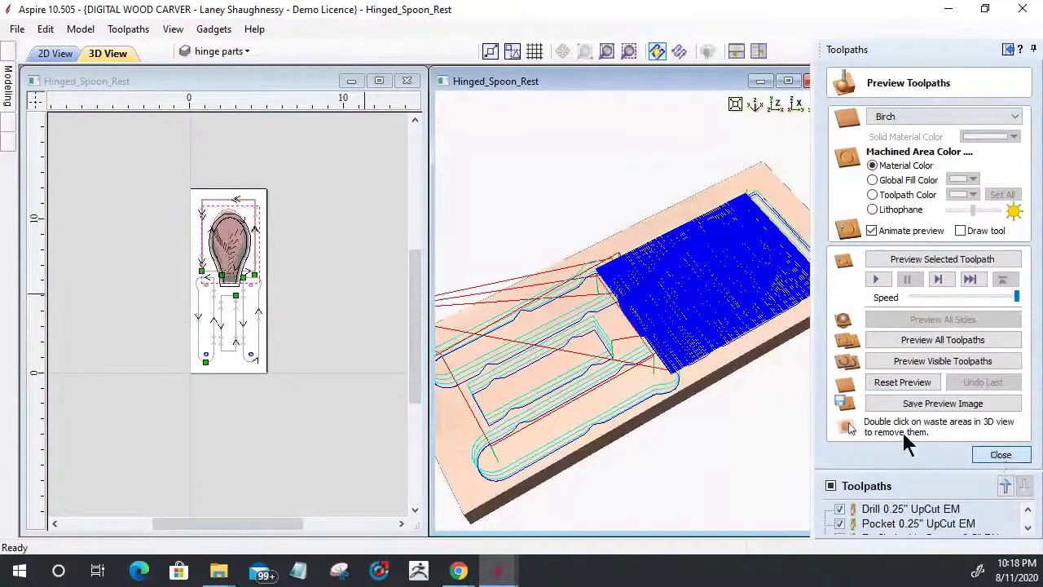
pyautogui.press('Escape')
pyautogui.click(841, 470)
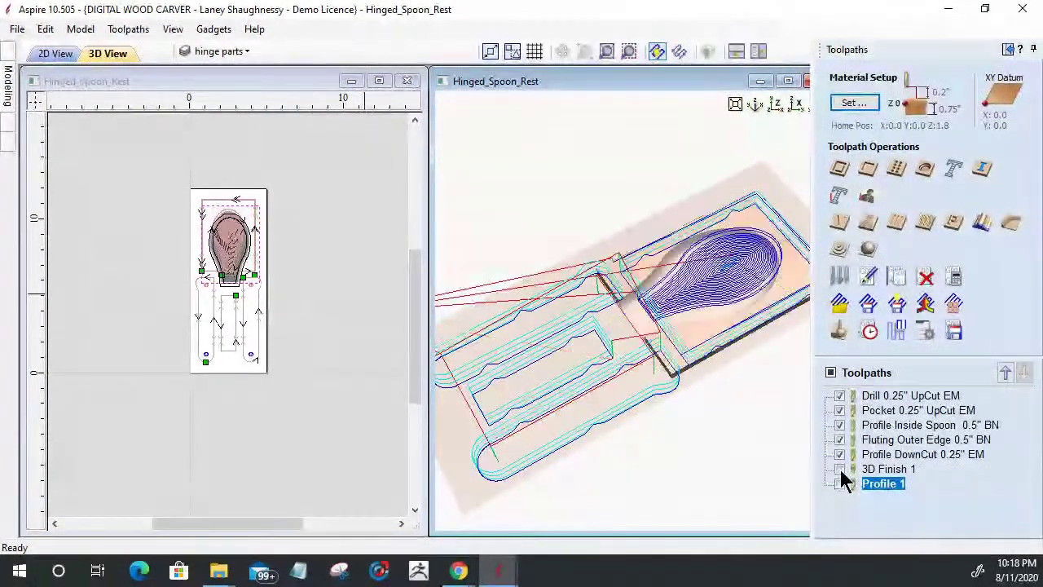
# Reset the material preview, simulate the five visible toolpaths, and inspect the cut spoon rest parts in 3D.
pyautogui.click(852, 326)
pyautogui.click(890, 388)
pyautogui.click(908, 361)
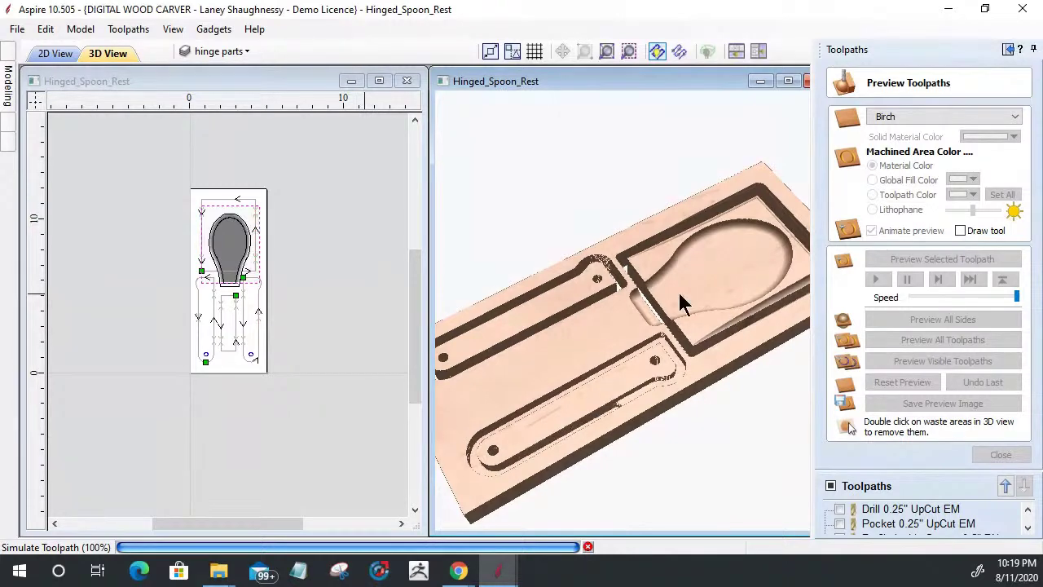
pyautogui.doubleClick(612, 303)
pyautogui.click(520, 326)
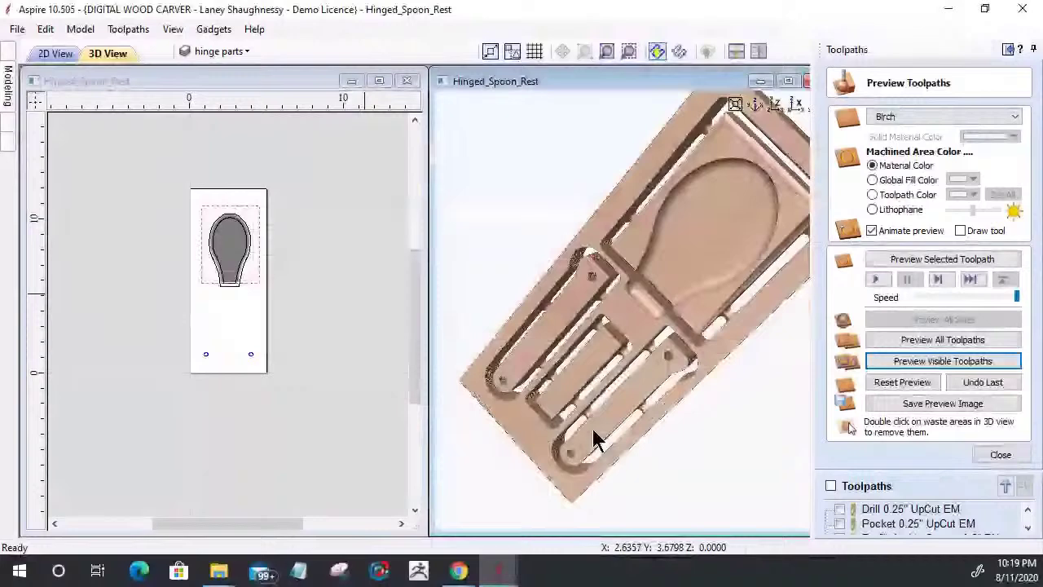
pyautogui.moveTo(574, 383); pyautogui.dragTo(619, 359)
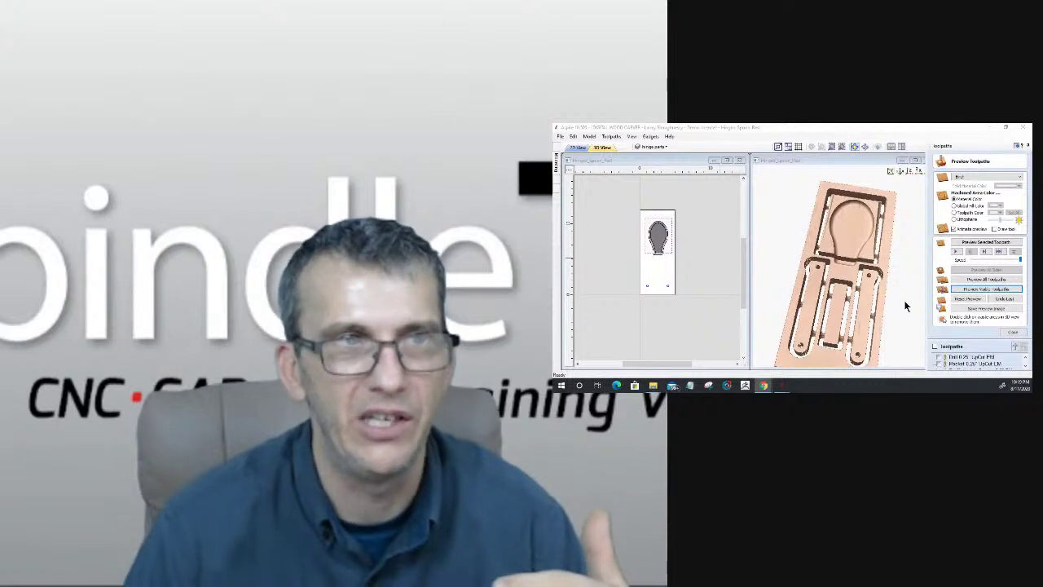
pyautogui.moveTo(856, 288); pyautogui.dragTo(905, 269)
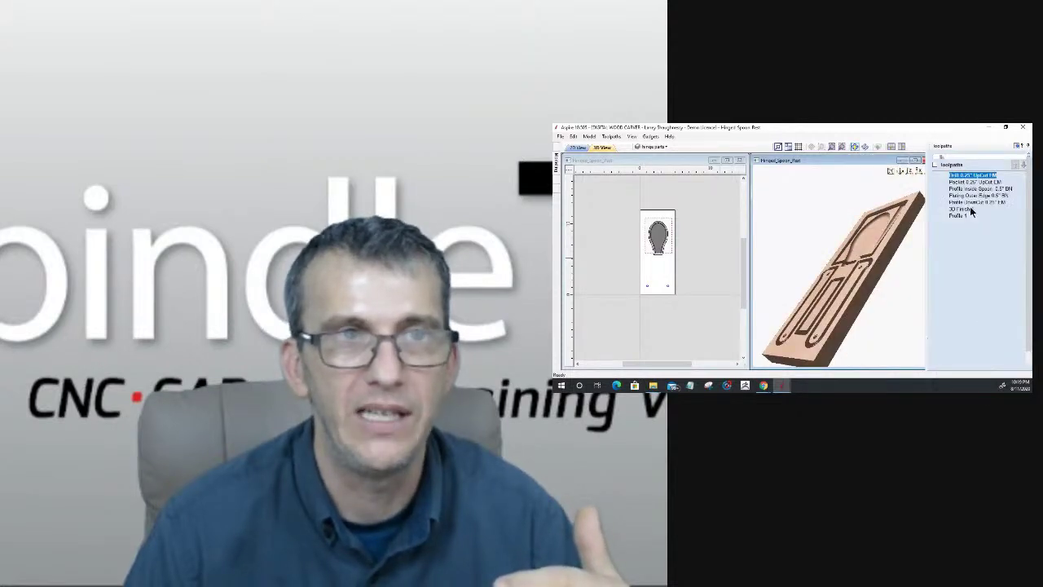
# Close the toolpath preview and examine the modeled dish block from several angles.
pyautogui.doubleClick(970, 206)
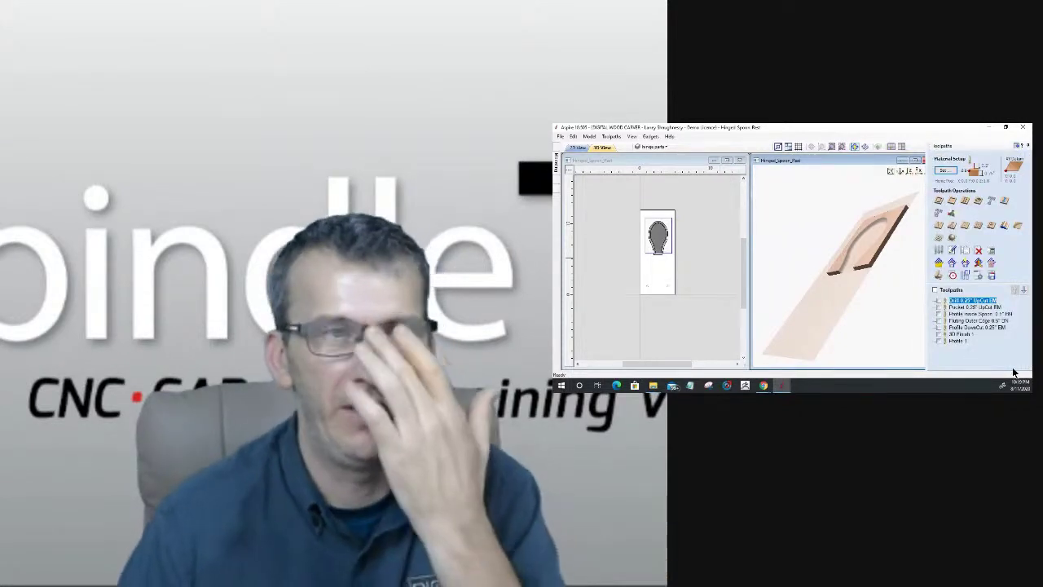
pyautogui.moveTo(904, 261); pyautogui.dragTo(980, 300)
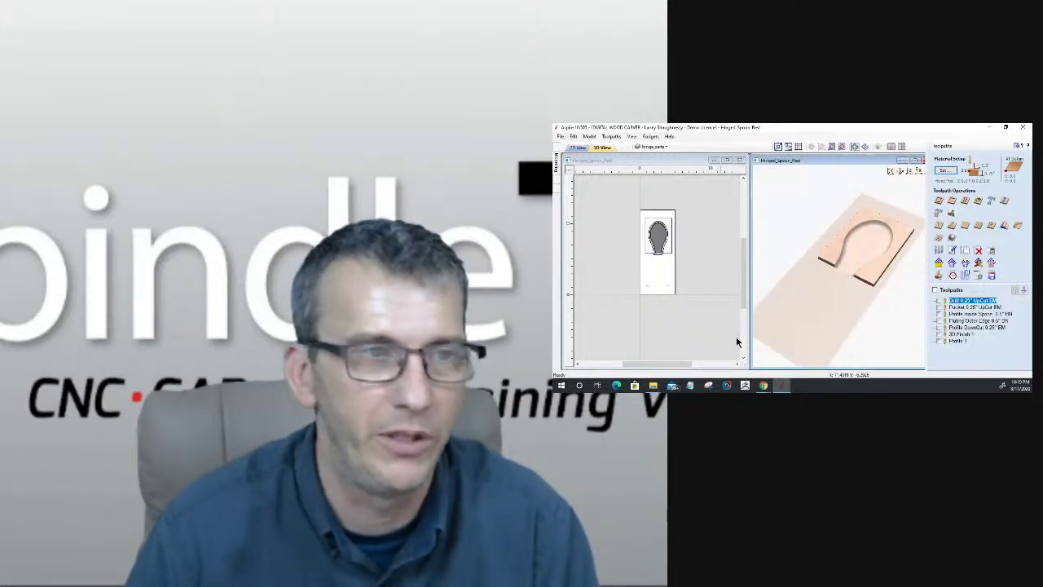
pyautogui.moveTo(835, 316); pyautogui.dragTo(797, 243)
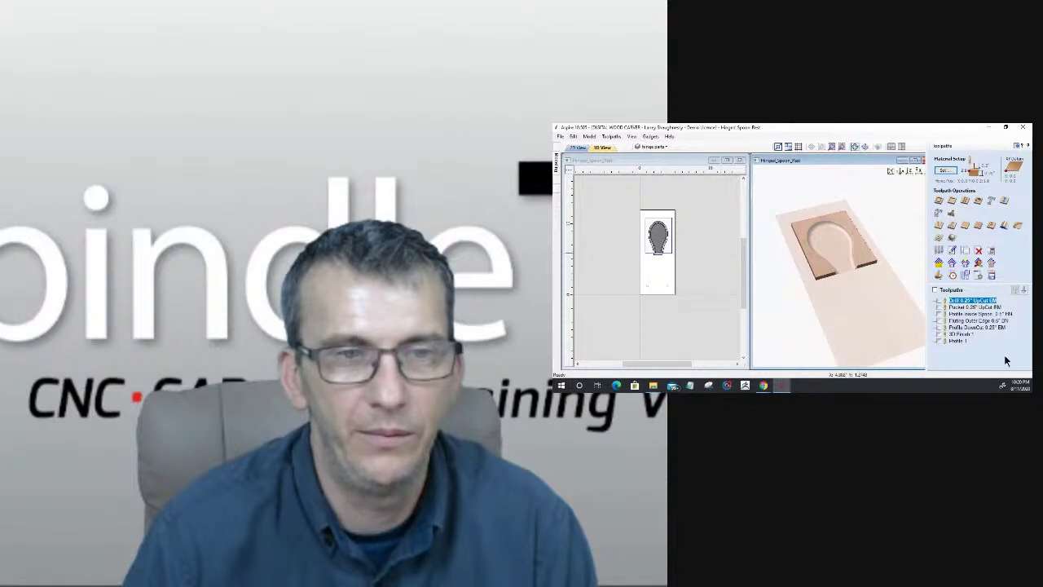
# Compare the 3D Finish 1 toolpath with the original drill, pocket, profile and fluting toolpaths, and leave all toolpaths hidden.
pyautogui.click(954, 335)
pyautogui.click(940, 334)
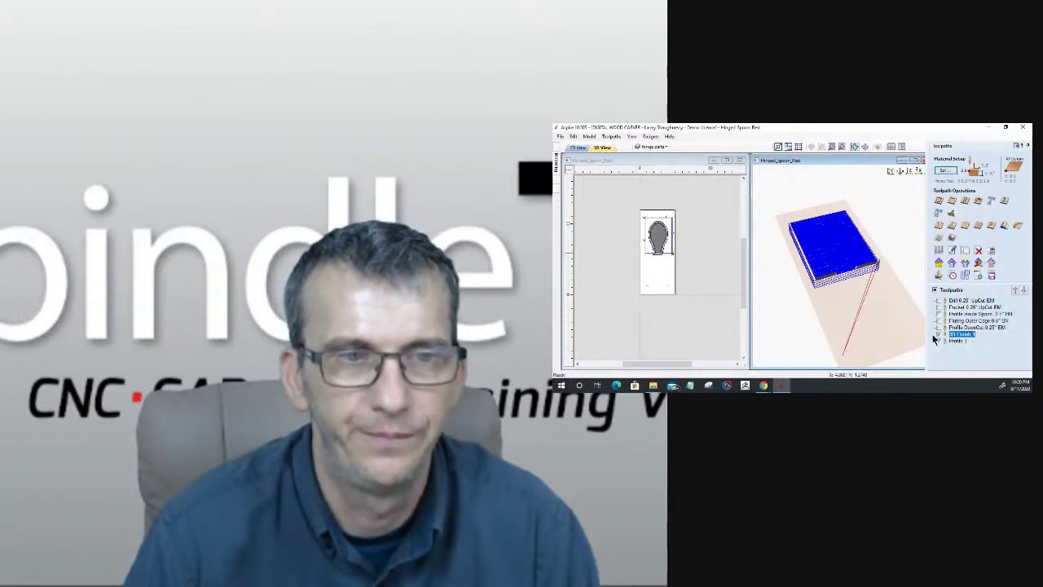
pyautogui.click(938, 335)
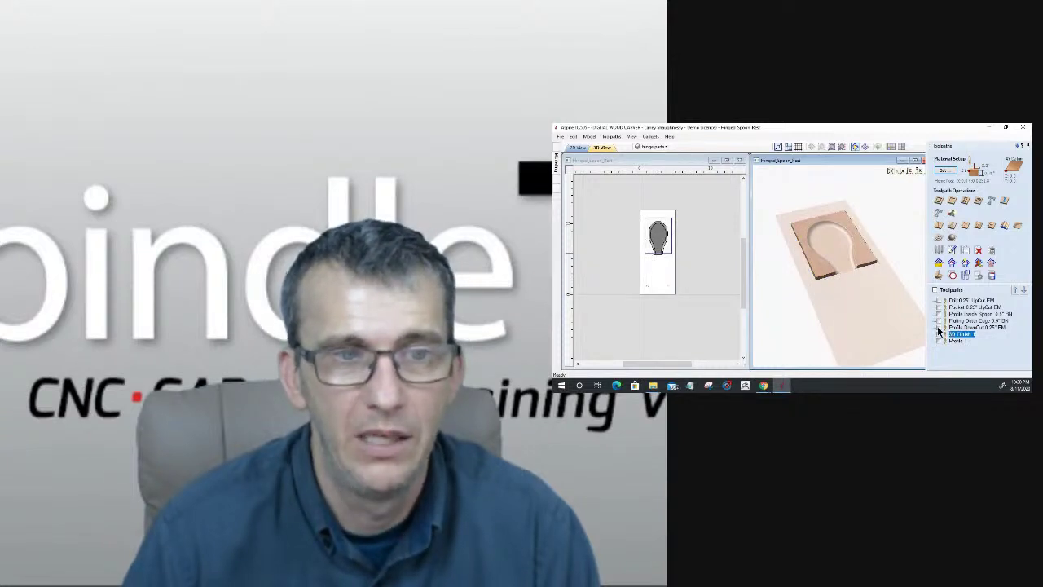
pyautogui.click(939, 327)
pyautogui.click(940, 321)
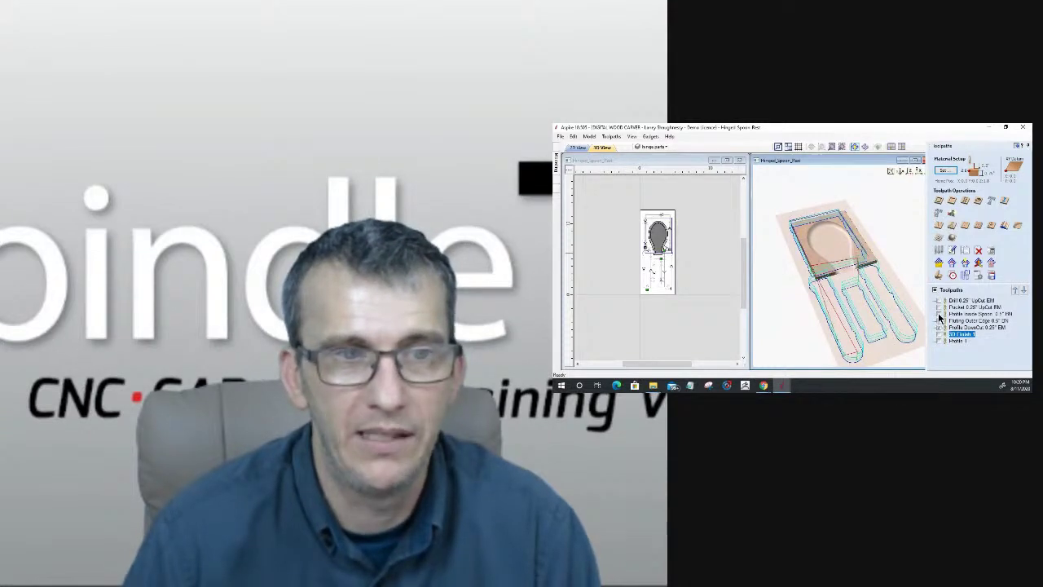
pyautogui.click(940, 307)
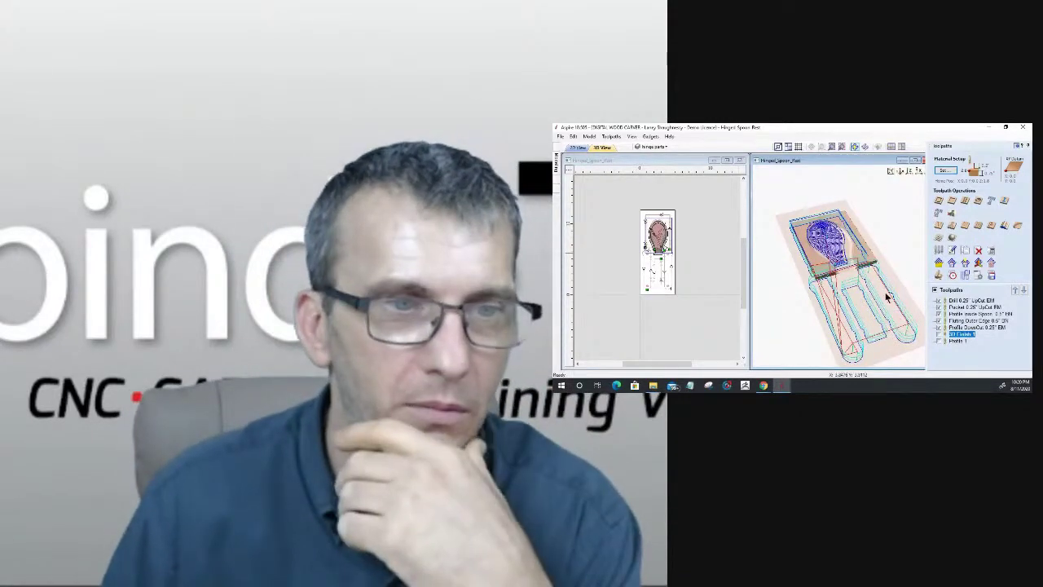
pyautogui.click(934, 290)
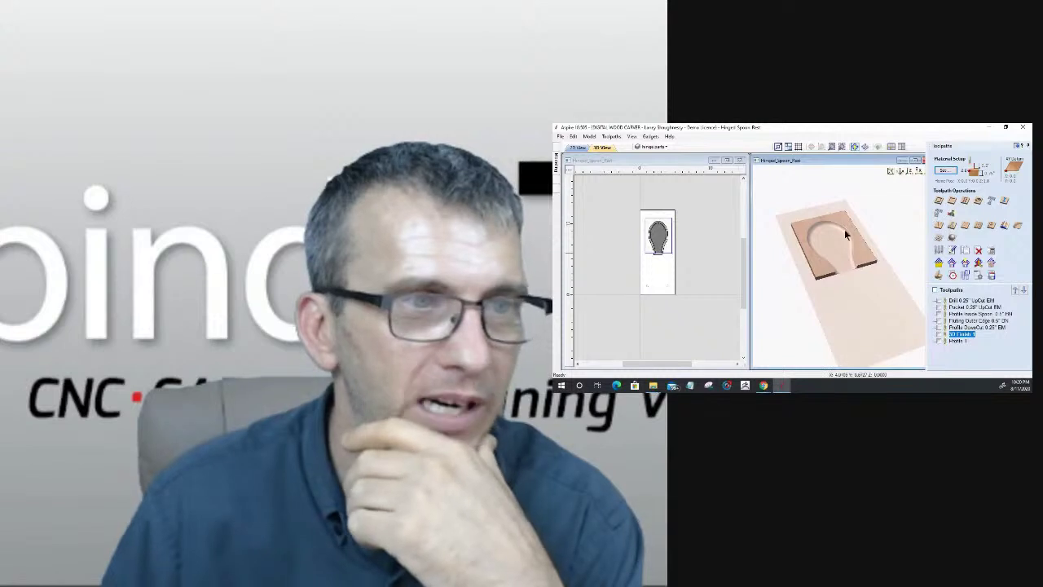
# Examine the open end of the dish at the edge of the modeled block up close.
pyautogui.scroll(2, 848, 279)
pyautogui.scroll(3, 848, 278)
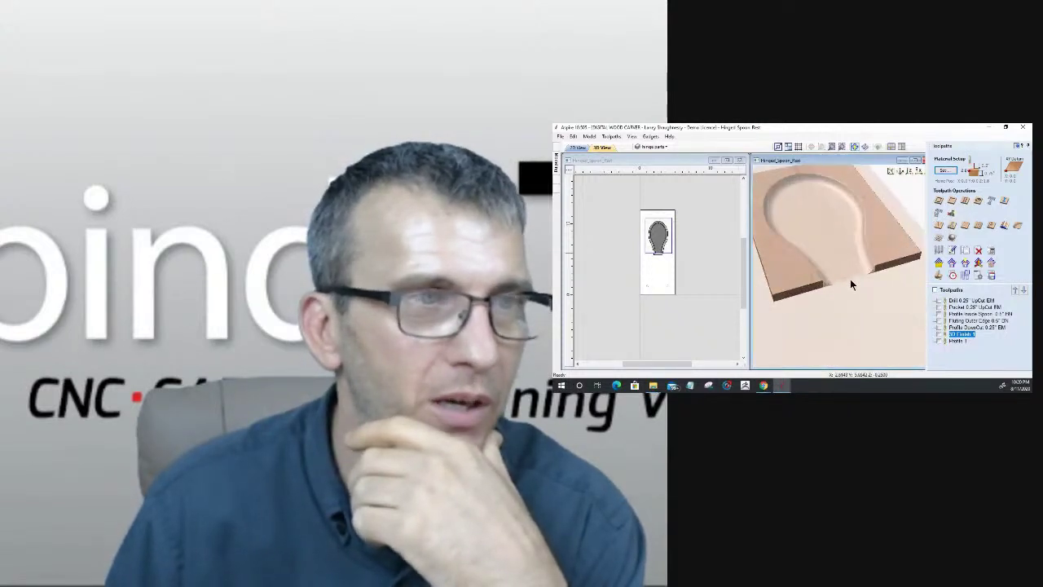
pyautogui.moveTo(854, 287)
pyautogui.mouseDown()
pyautogui.moveTo(814, 277)
pyautogui.moveTo(922, 224)
pyautogui.moveTo(833, 245)
pyautogui.moveTo(858, 282)
pyautogui.mouseUp()
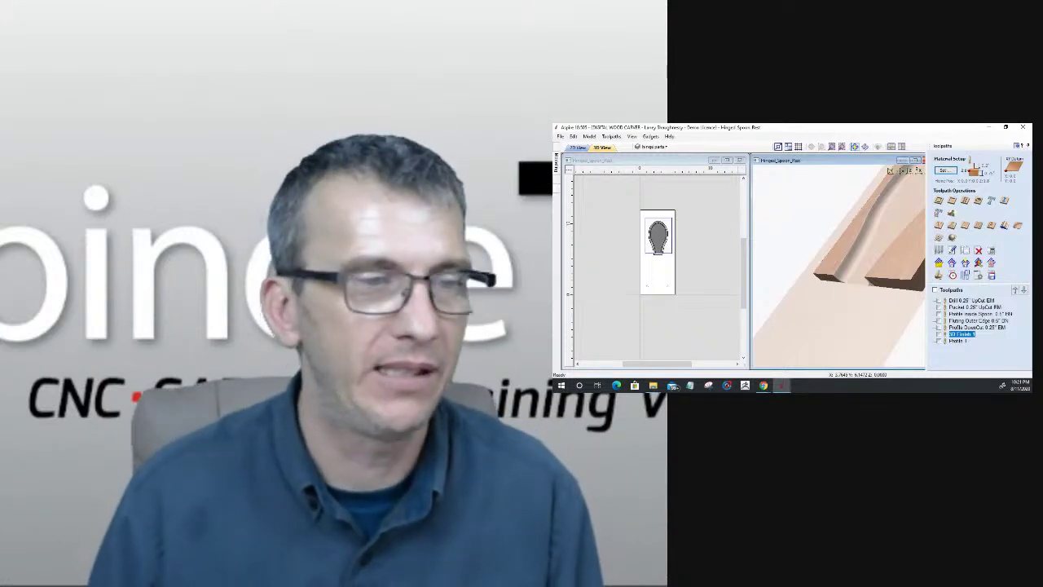
# Switch to the other Aspire window containing the fluted model with acanthus leaf components.
pyautogui.moveTo(780, 386)
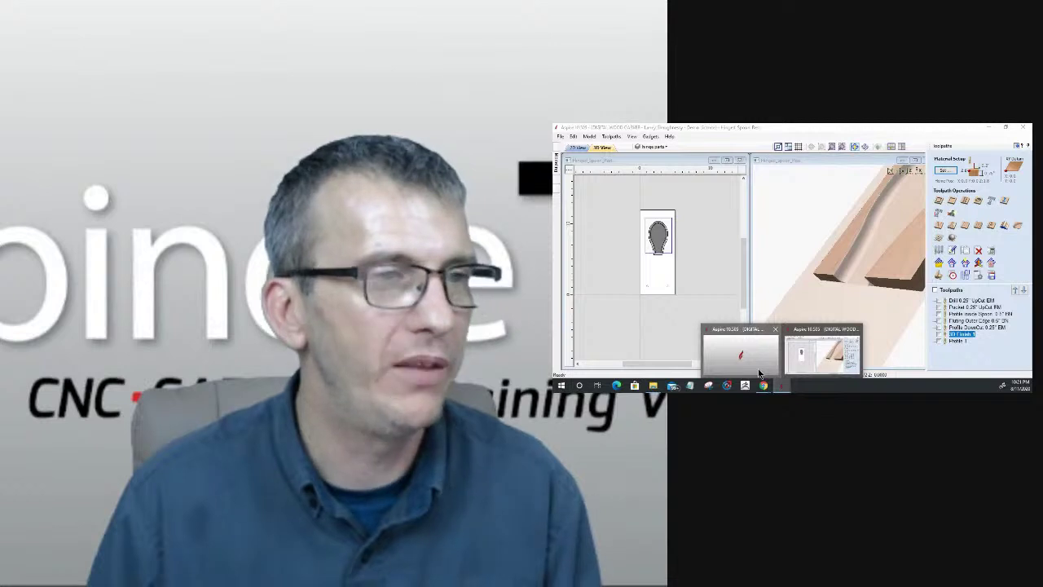
pyautogui.click(760, 373)
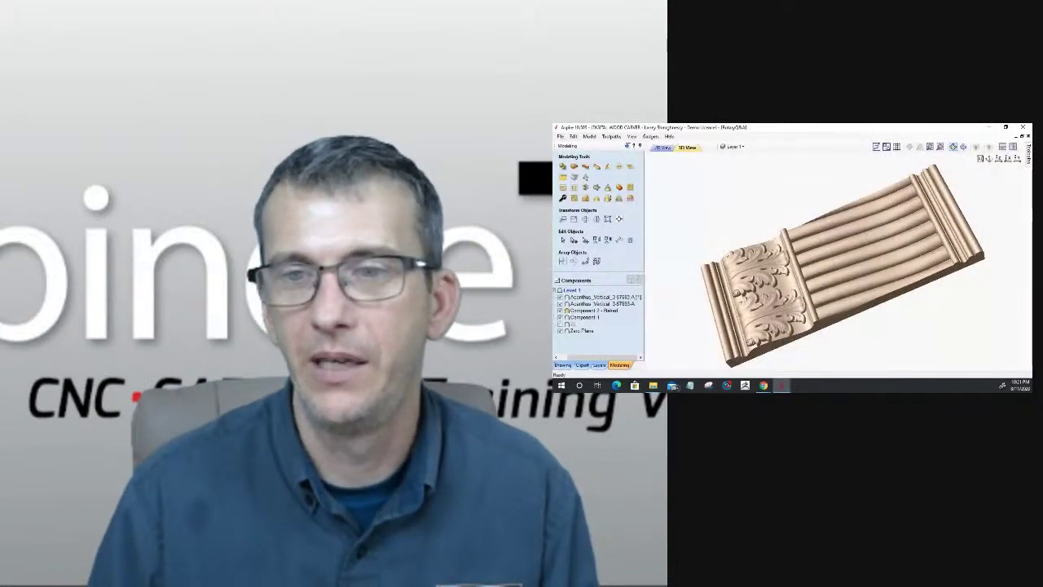